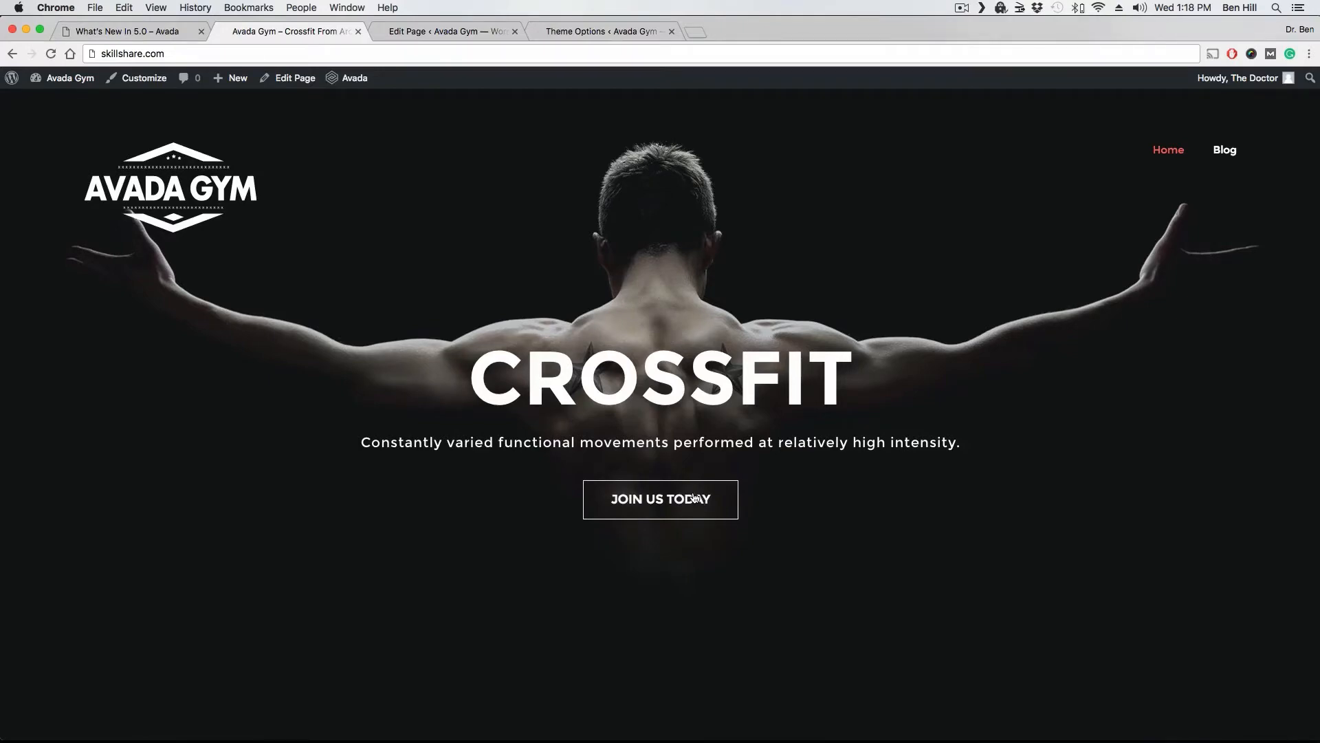
Browse the Avada demo site's feature pages, opening Advanced Options and Custom Widgets.
click(165, 33)
mouse_move(868, 103)
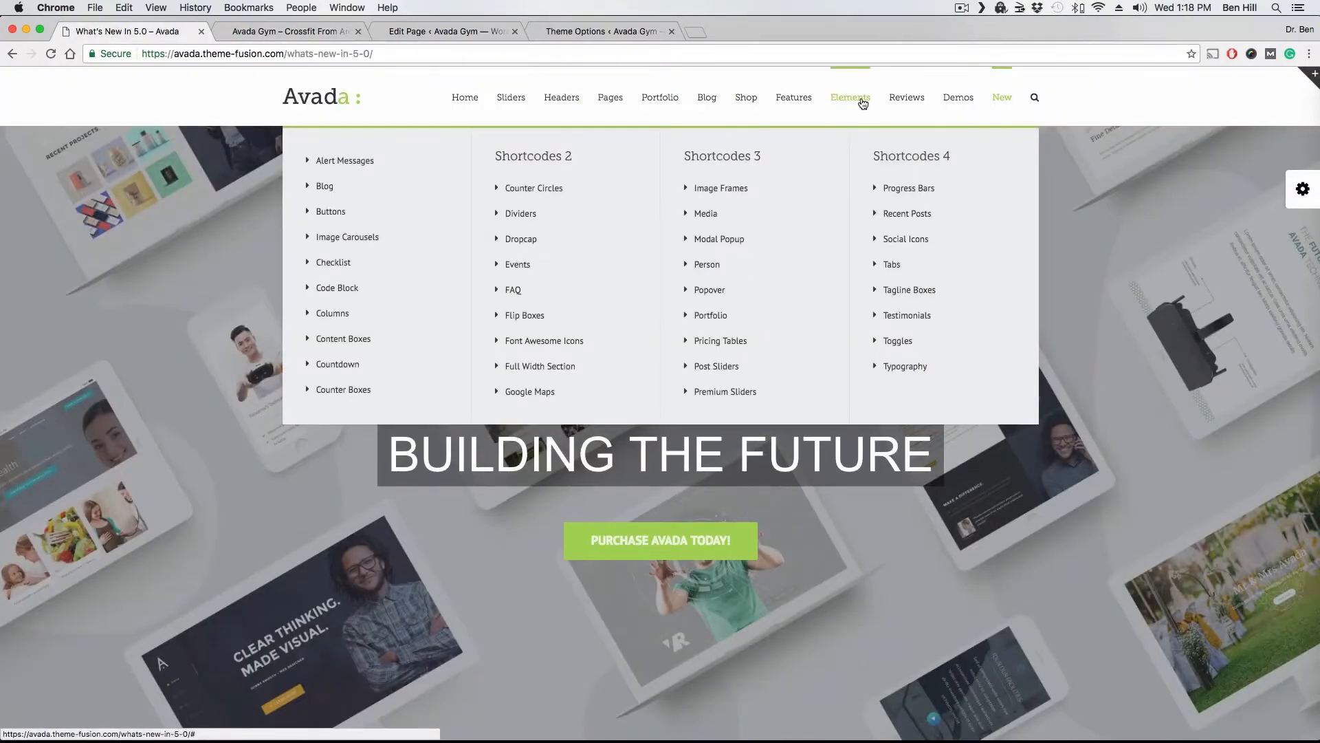
mouse_move(1002, 97)
click(555, 194)
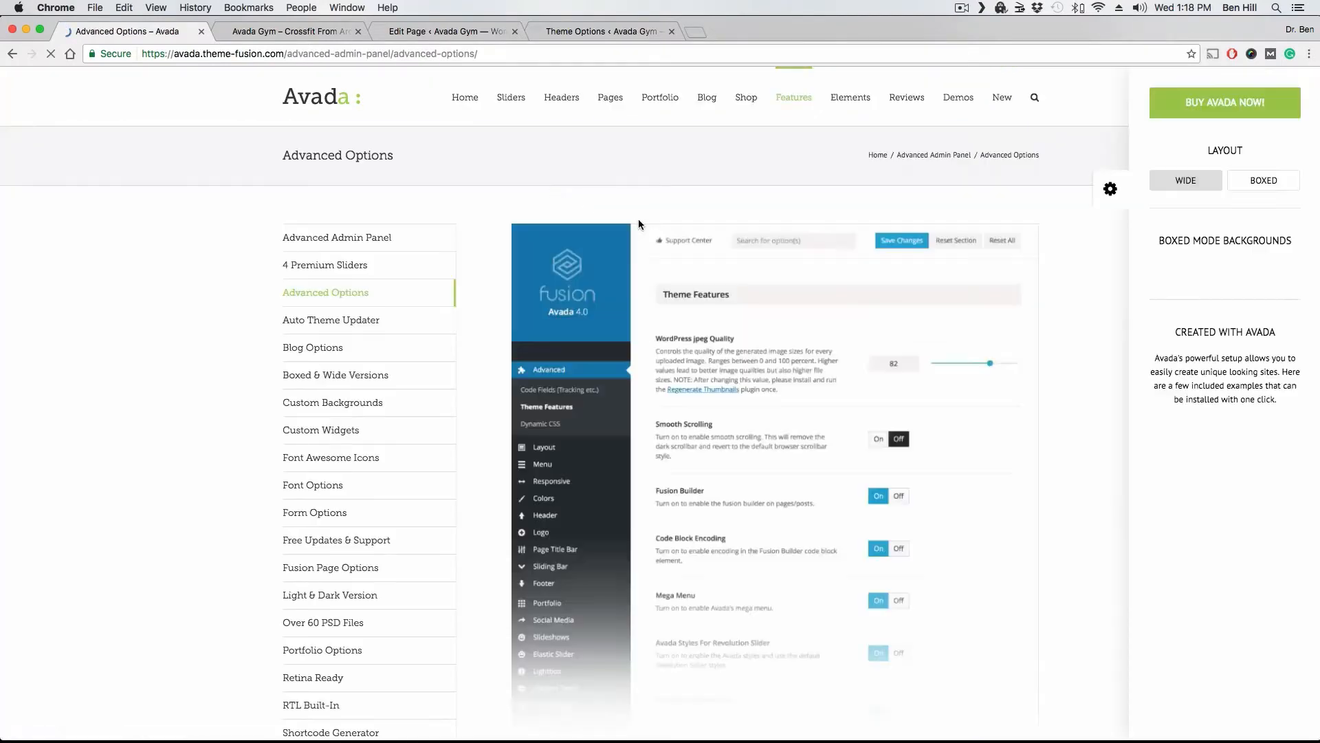
scroll(660, 255, down, 2)
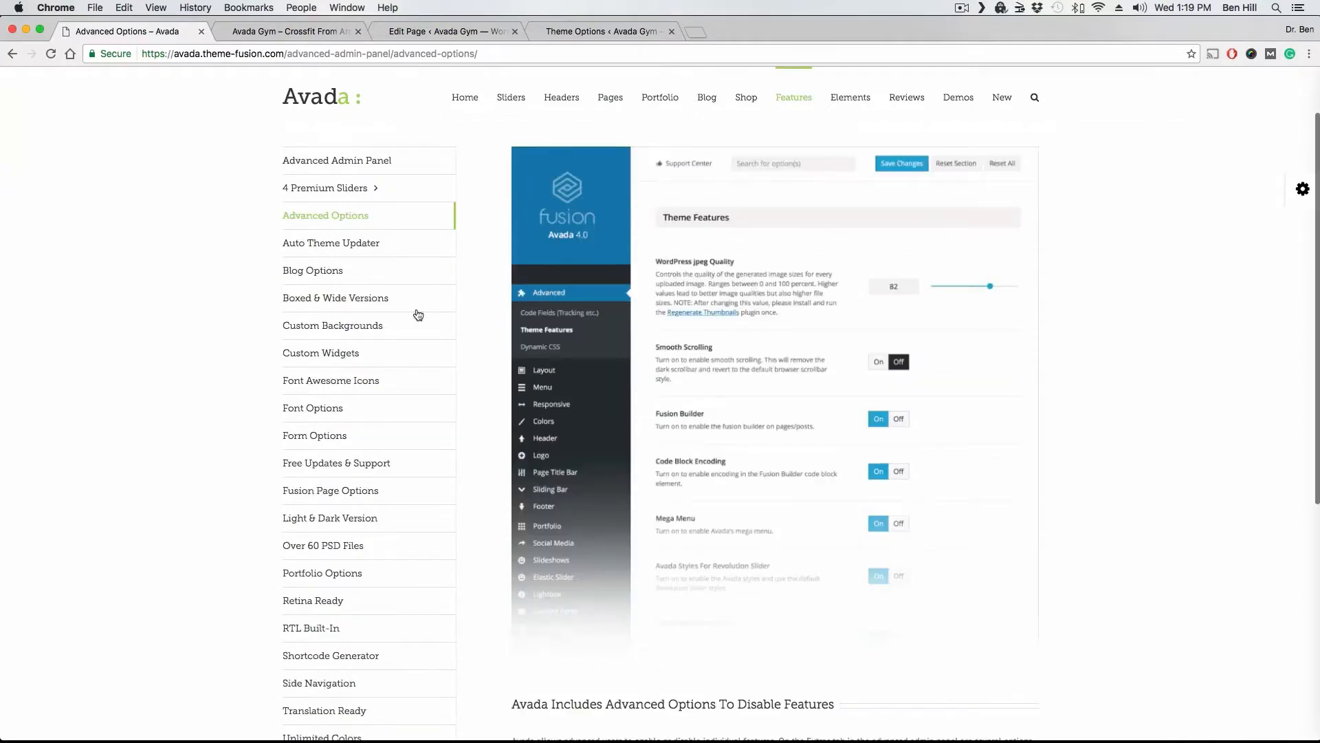
click(333, 352)
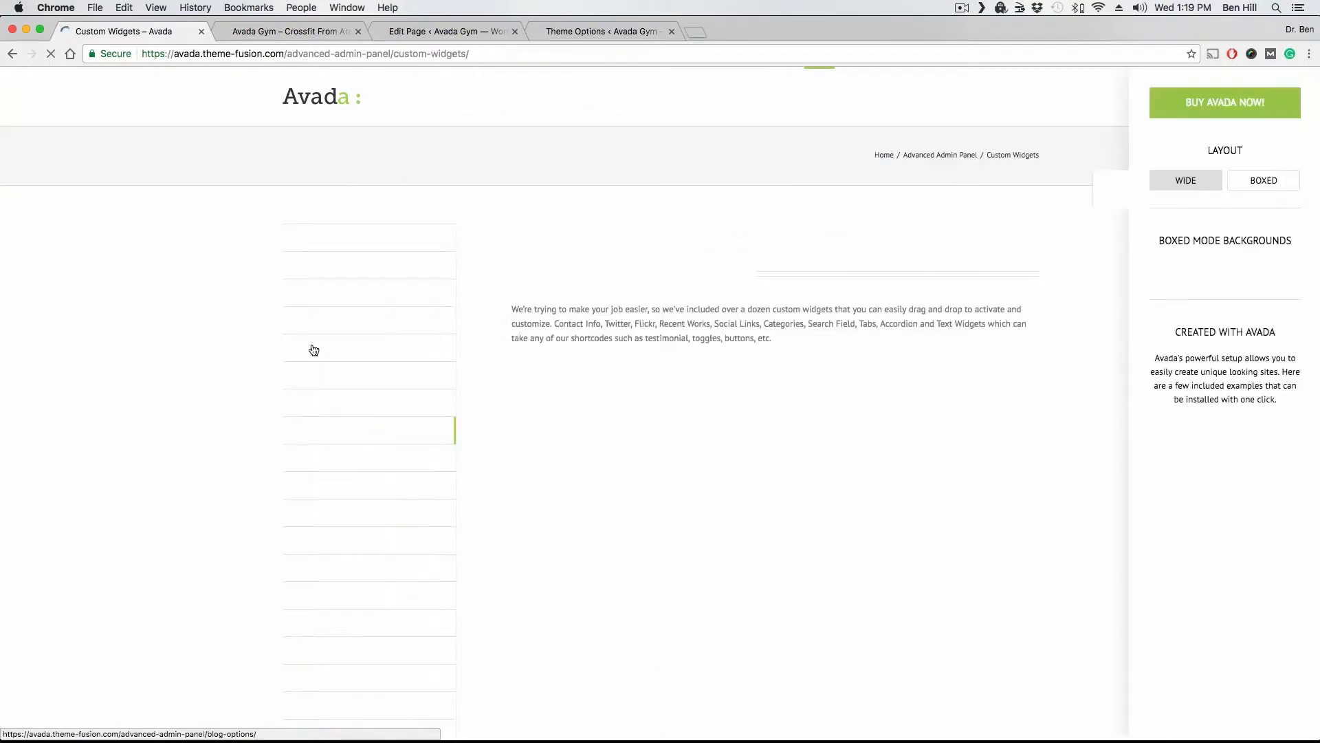
scroll(246, 322, down, 1)
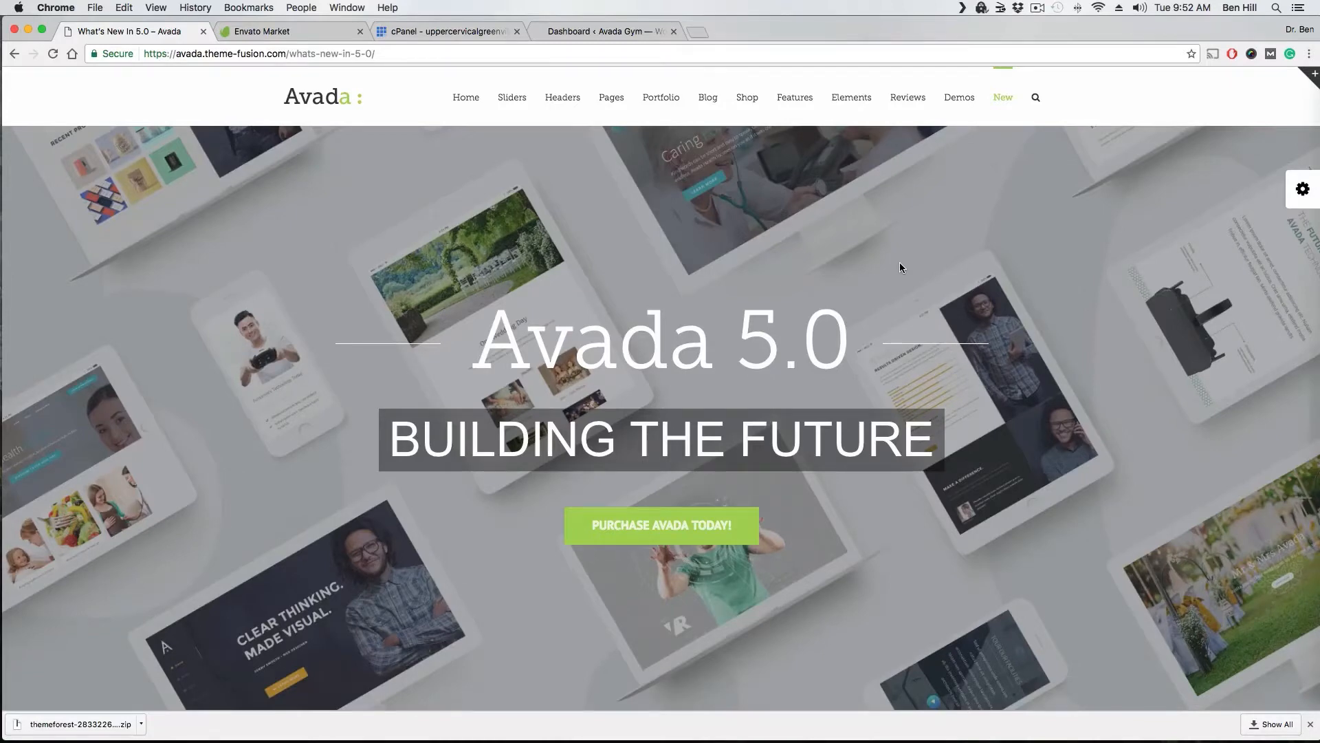
Search Envato Market's Themes & Templates for avada and open the "Avada | Responsive Multi-Purpose Theme" item page.
click(268, 31)
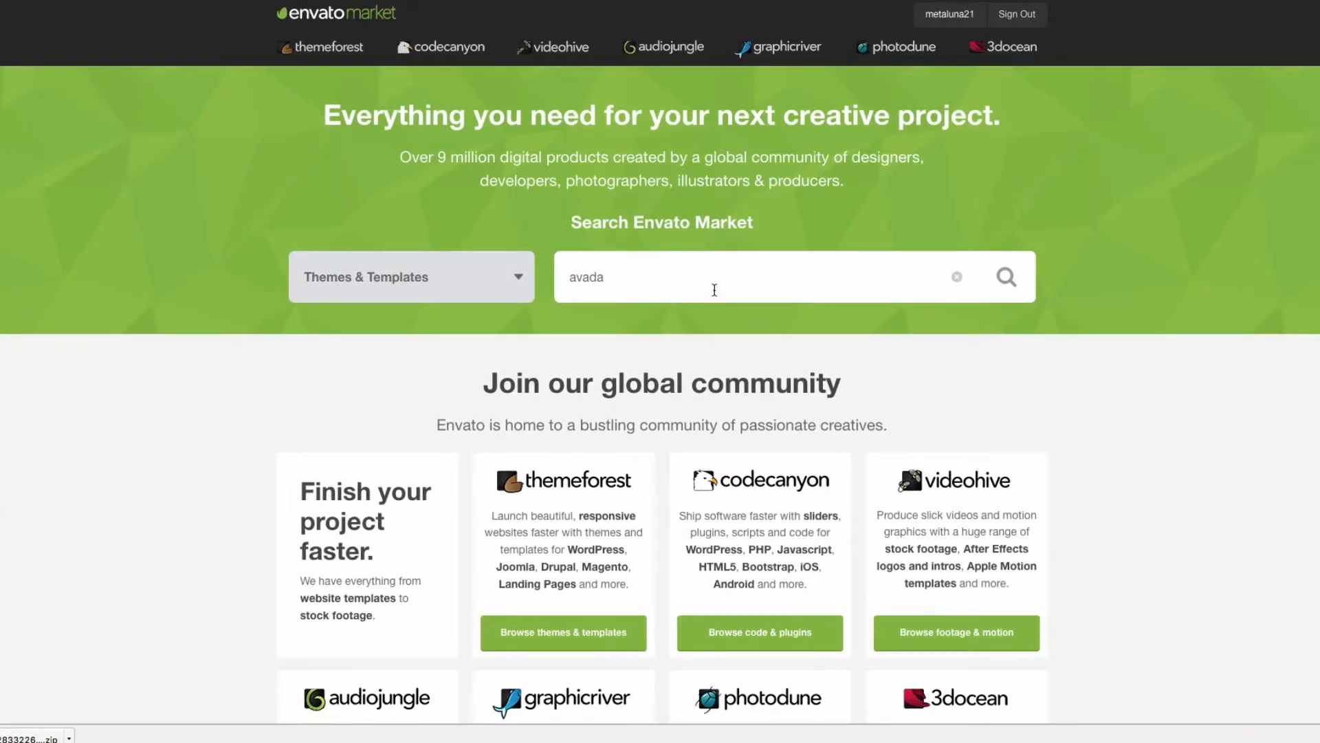
key(Return)
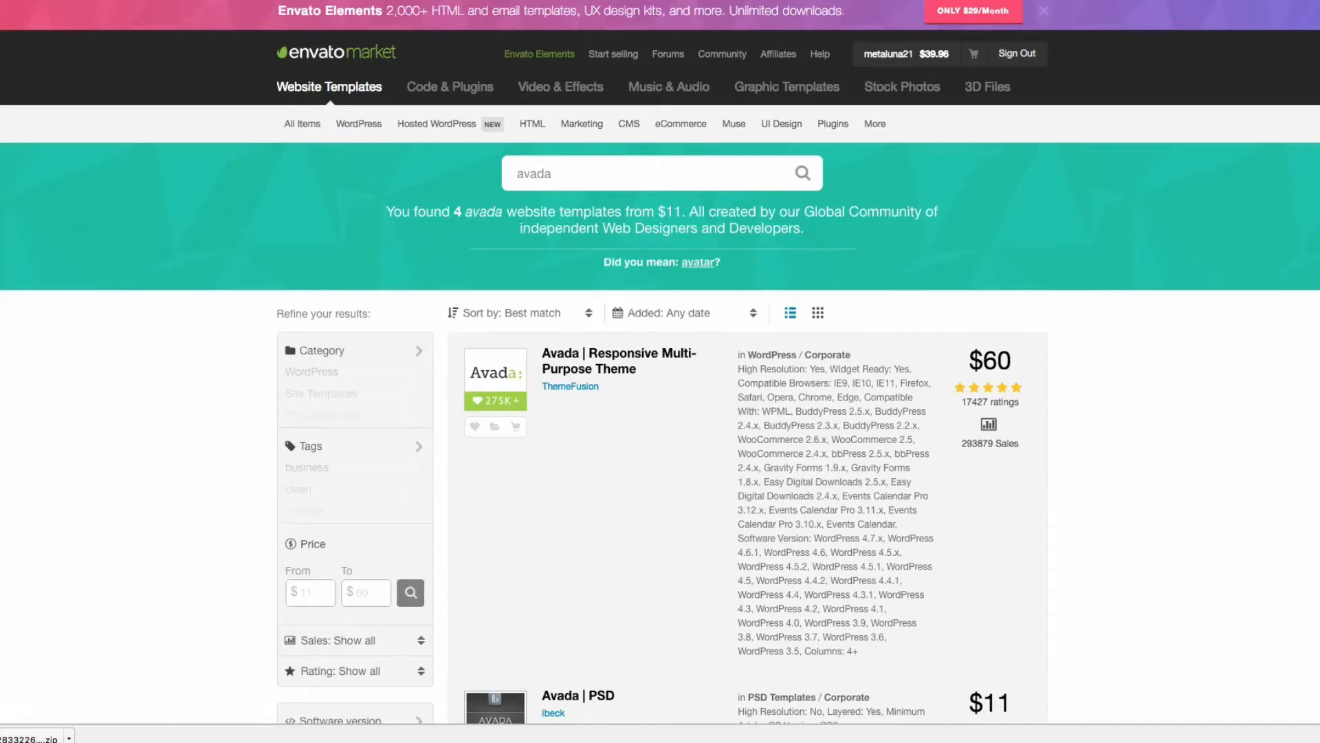
scroll(660, 402, down, 1)
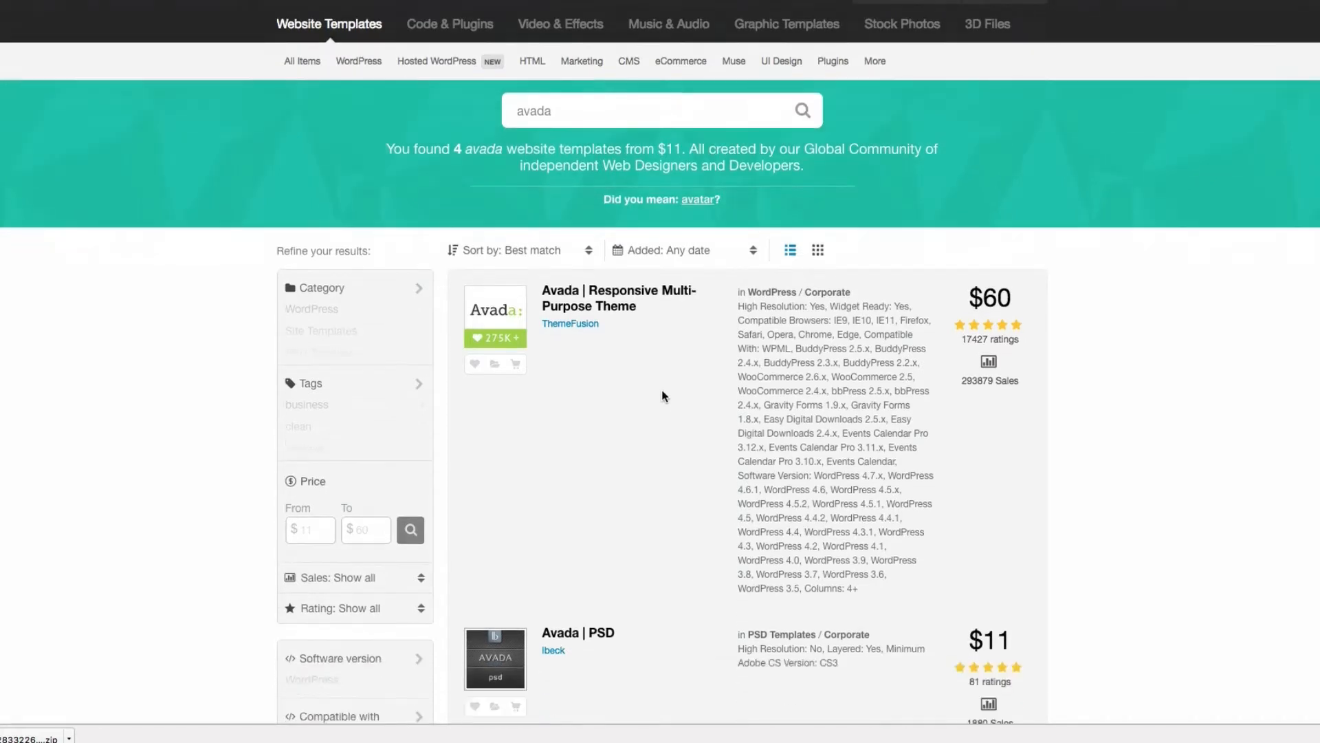
click(628, 305)
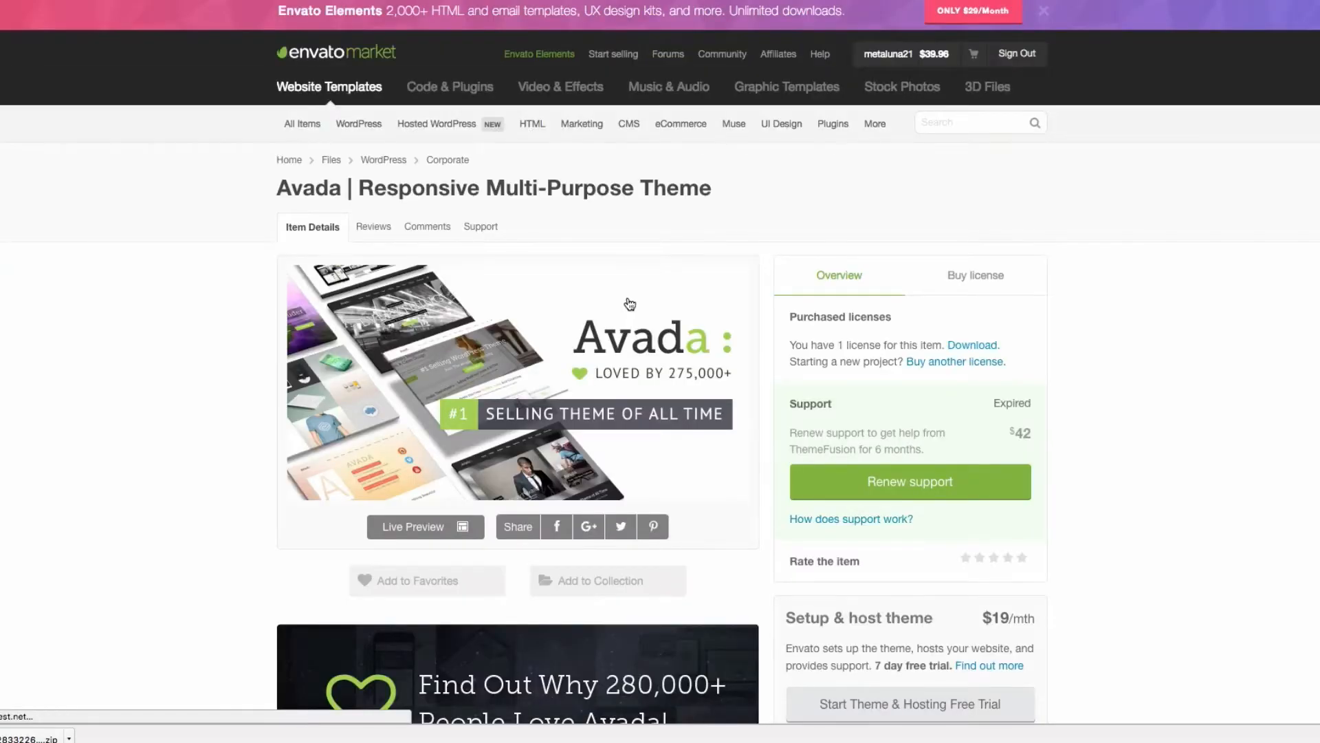
scroll(604, 297, down, 2)
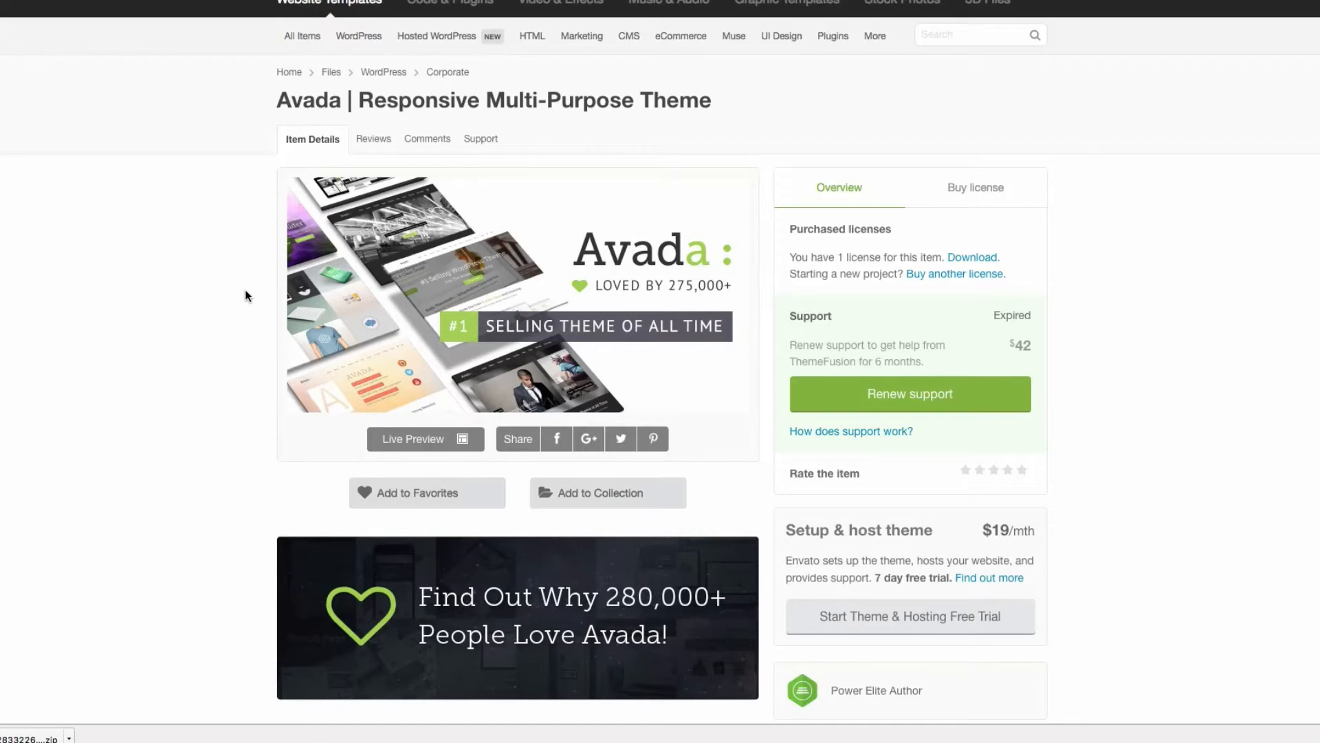
Open the account's Downloads list and view the download options for Avada | Responsive Multi-Purpose Theme.
scroll(516, 296, up, 2)
mouse_move(939, 62)
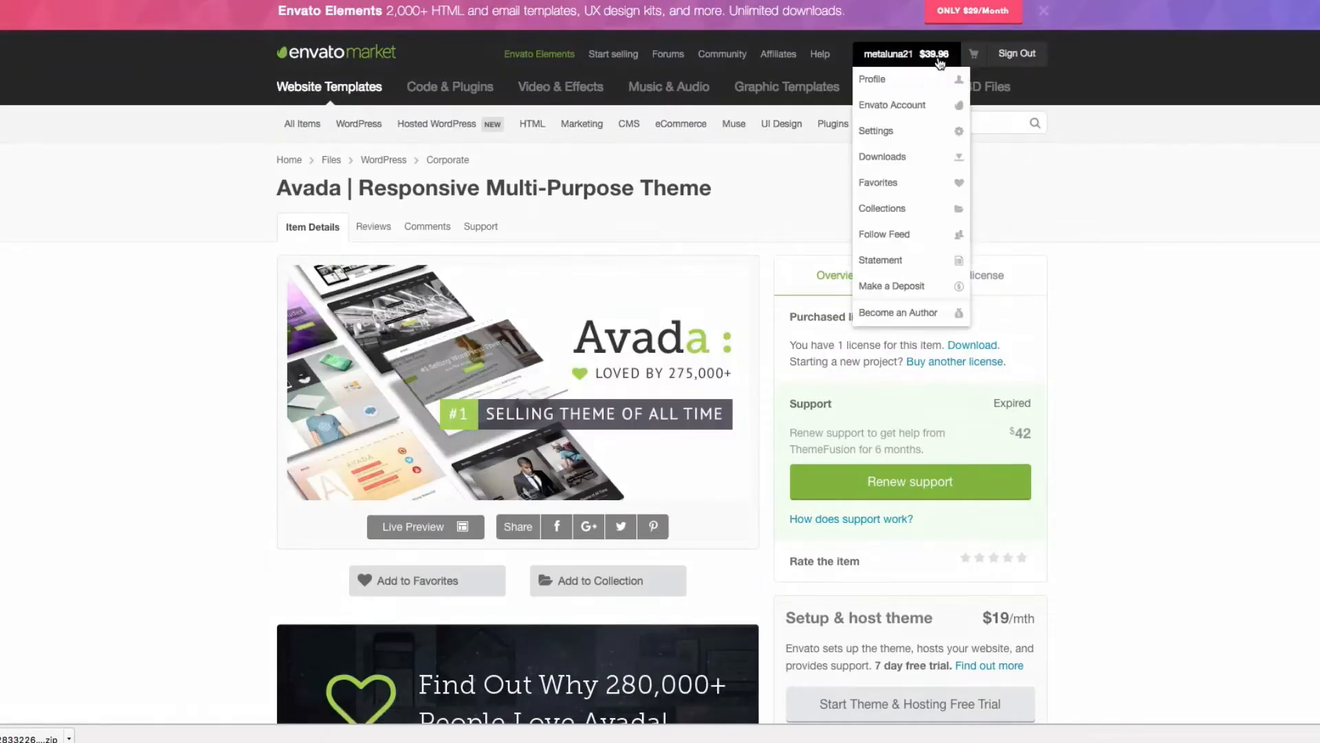
click(887, 169)
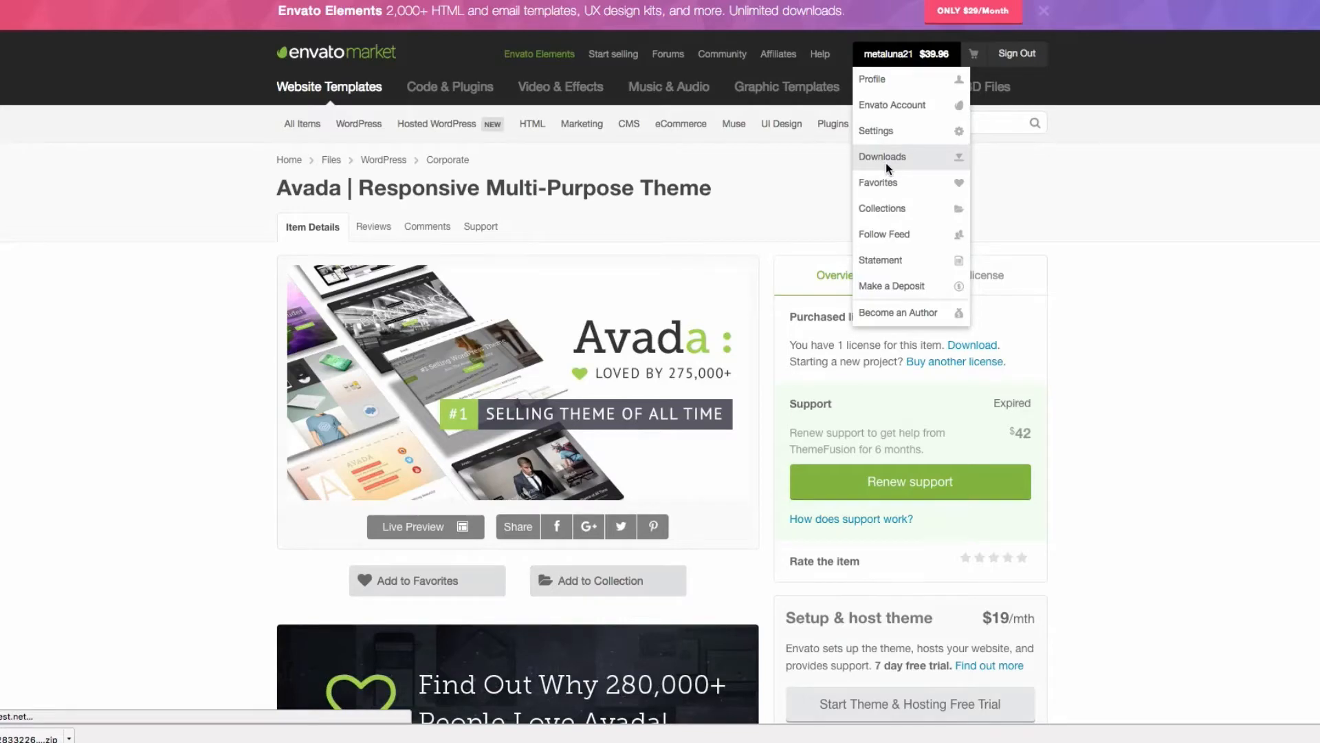
scroll(165, 272, down, 2)
scroll(168, 275, down, 10)
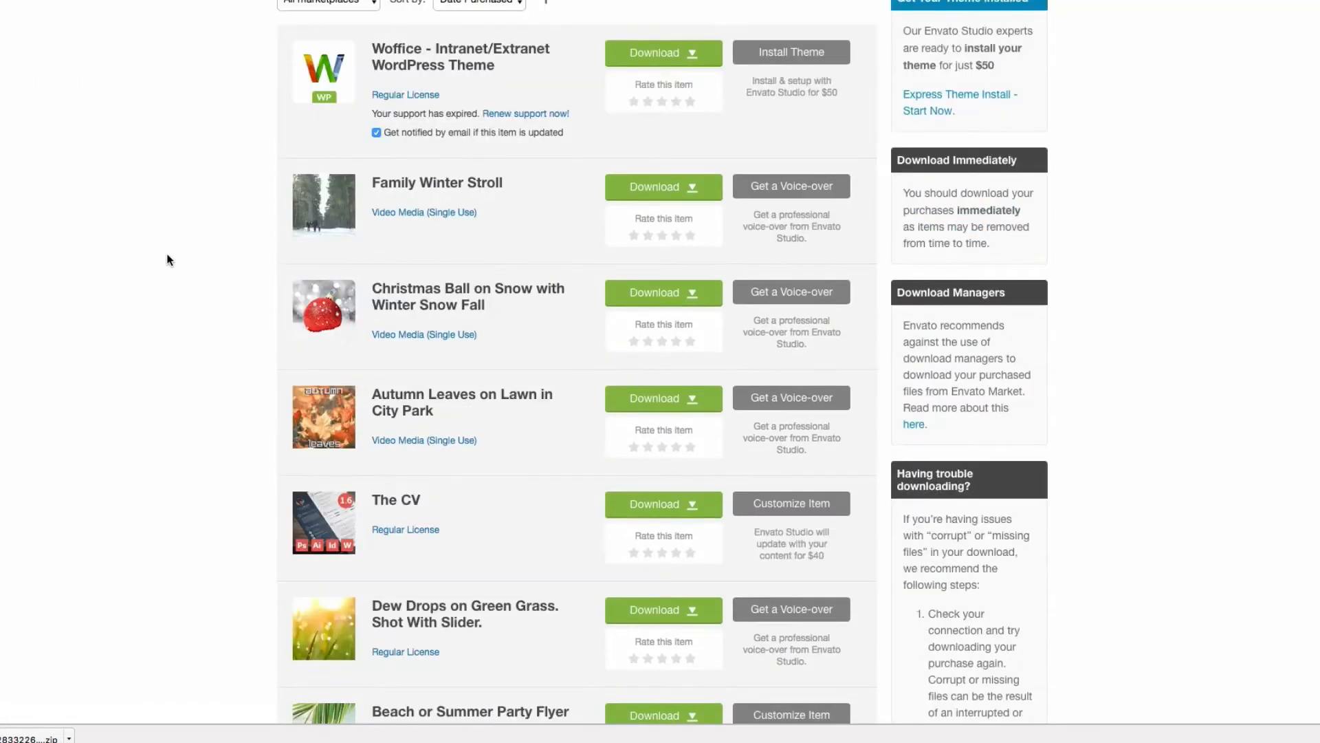
scroll(168, 260, down, 9)
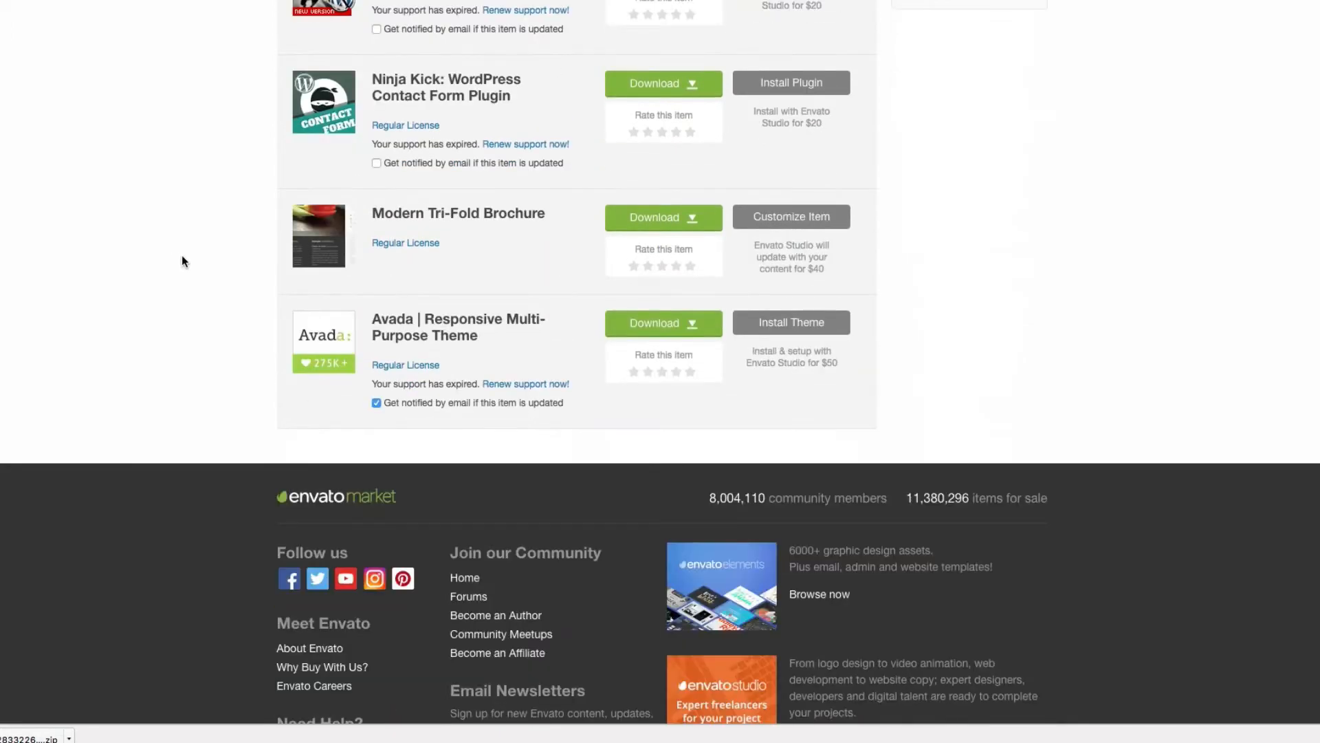
mouse_move(309, 320)
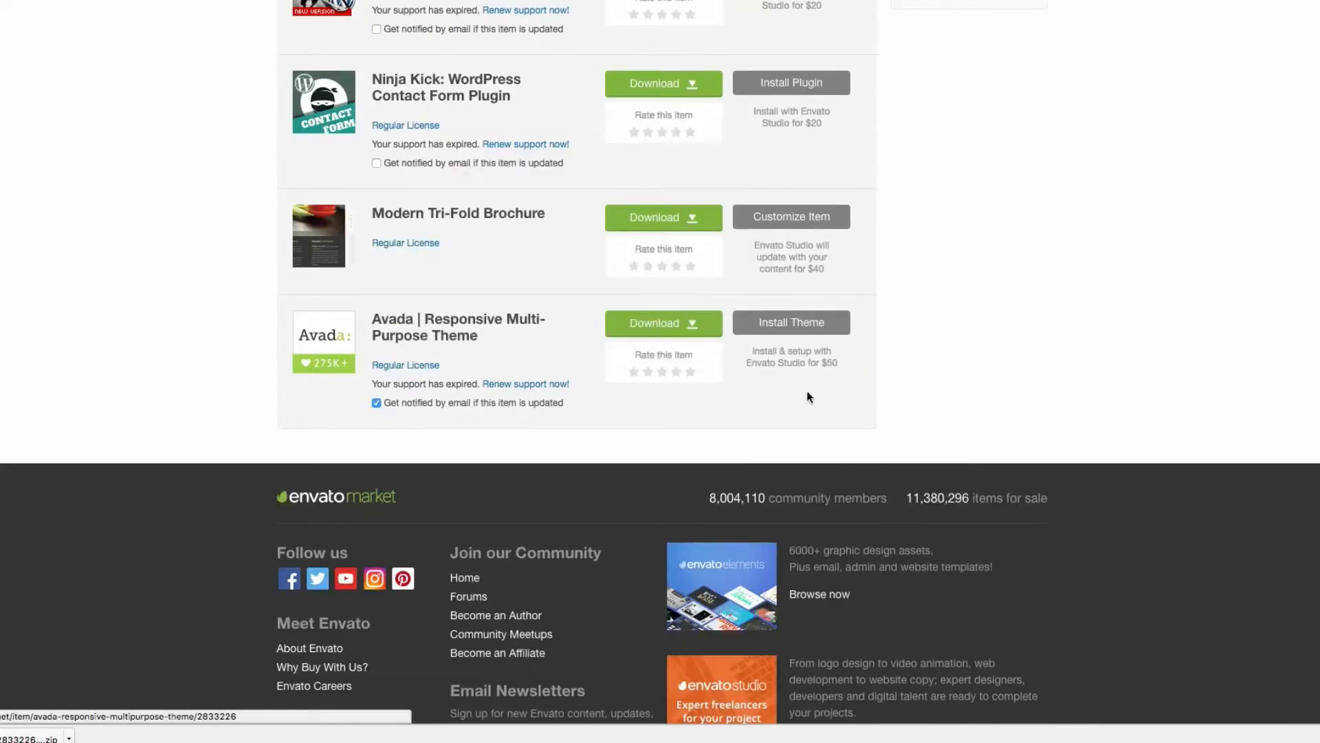
click(701, 335)
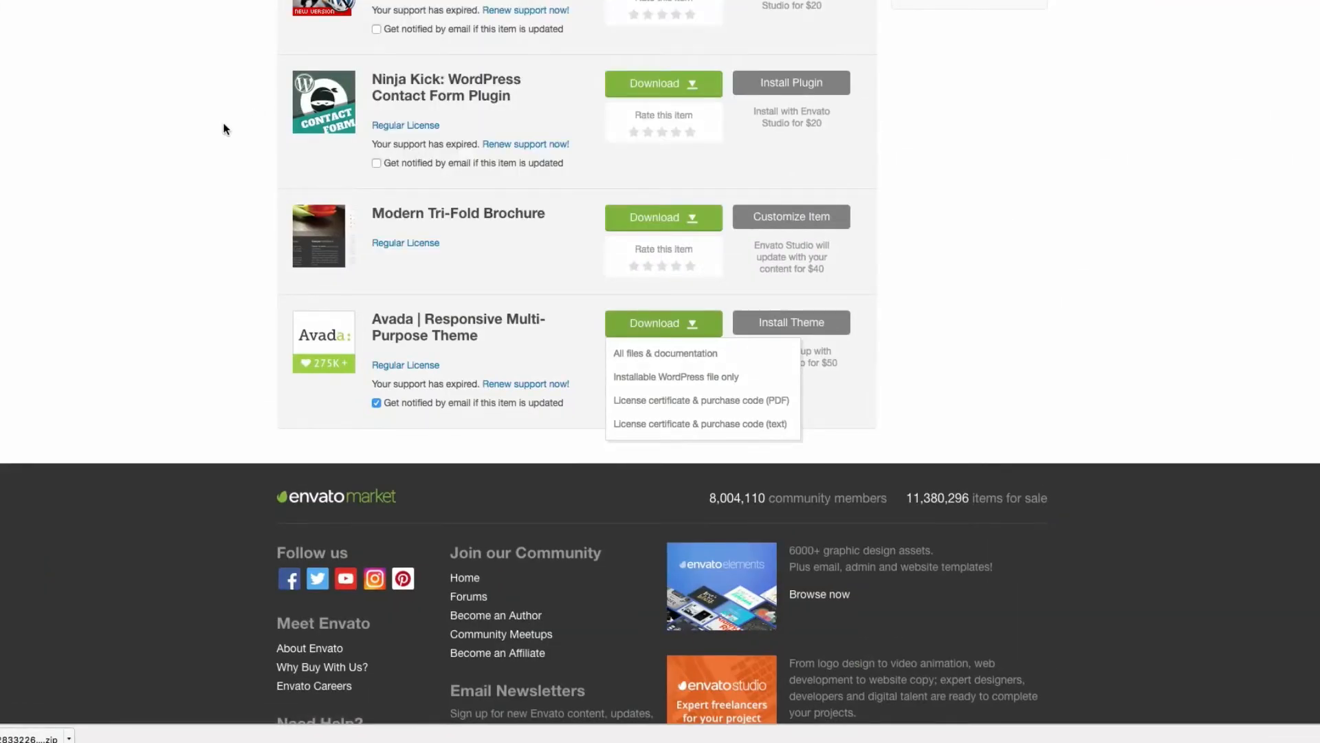
click(224, 129)
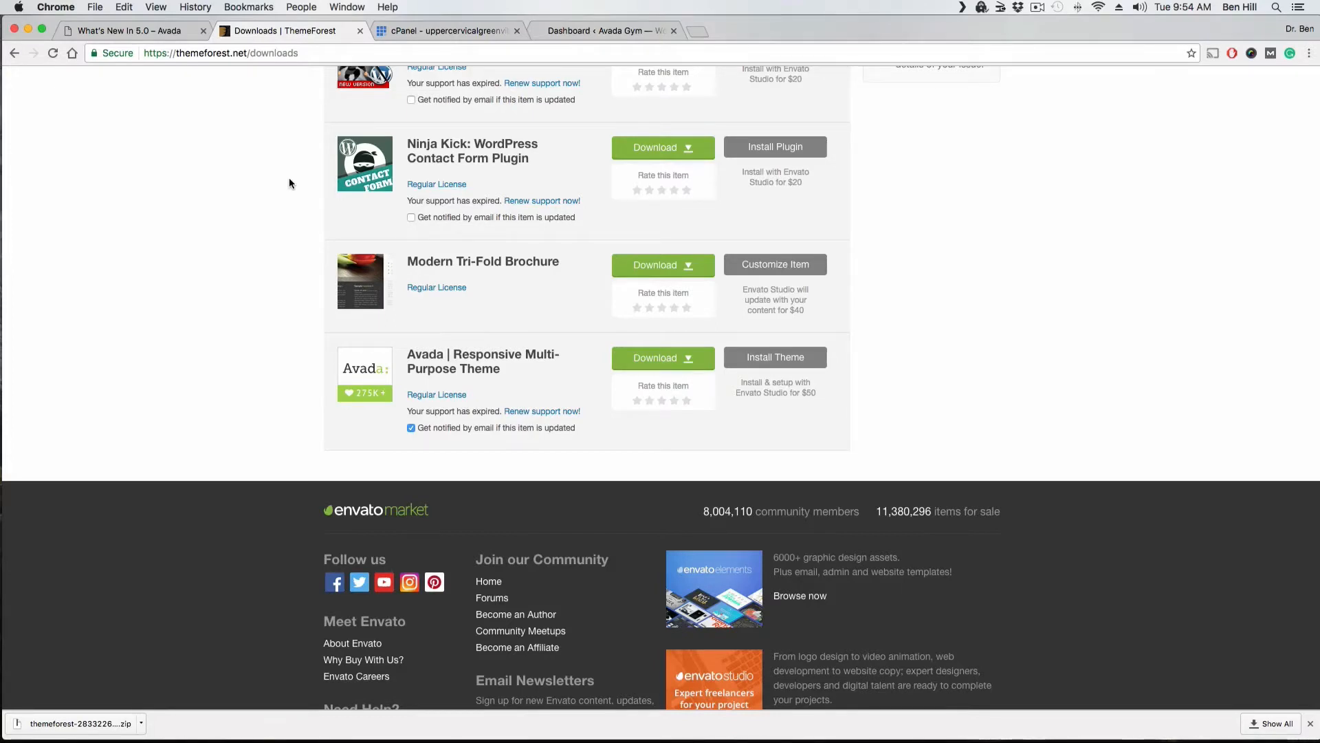
View the Bluehost cPanel page and open the Bluehost homepage alongside it.
click(453, 31)
scroll(246, 179, up, 1)
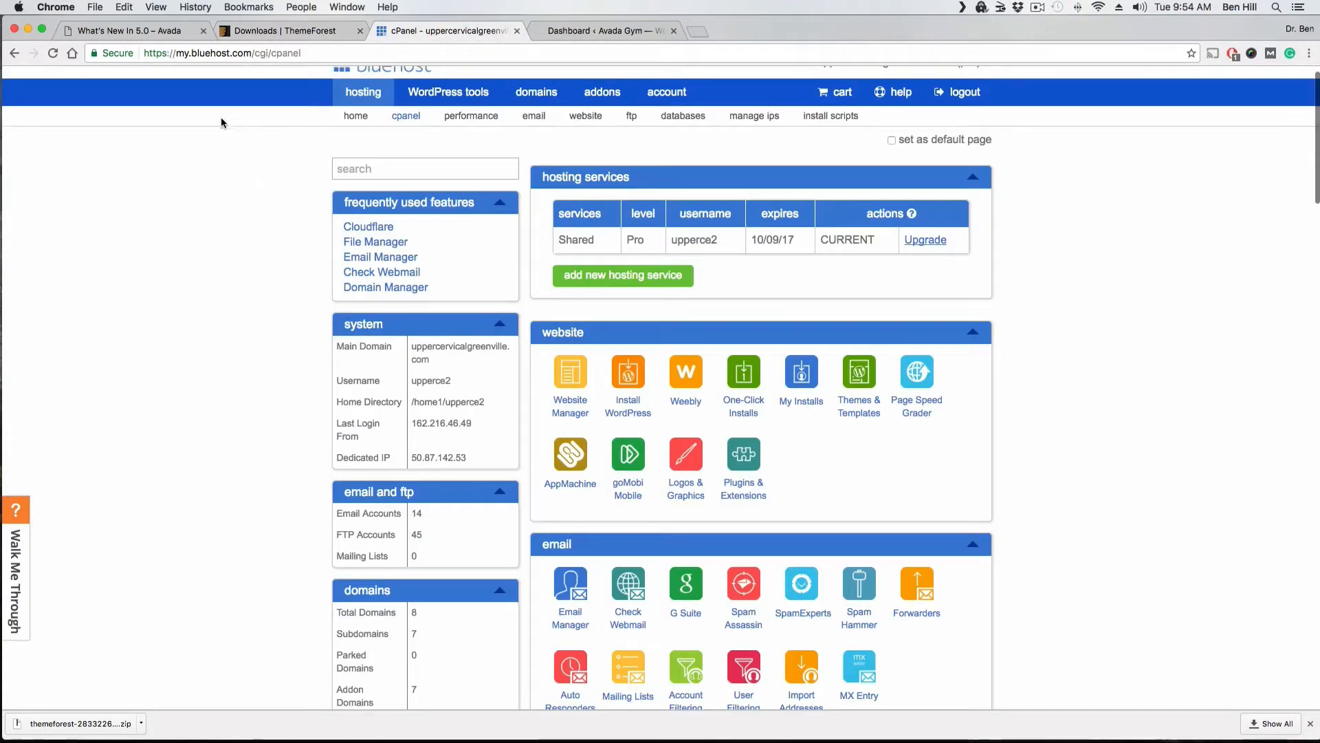
scroll(248, 183, up, 1)
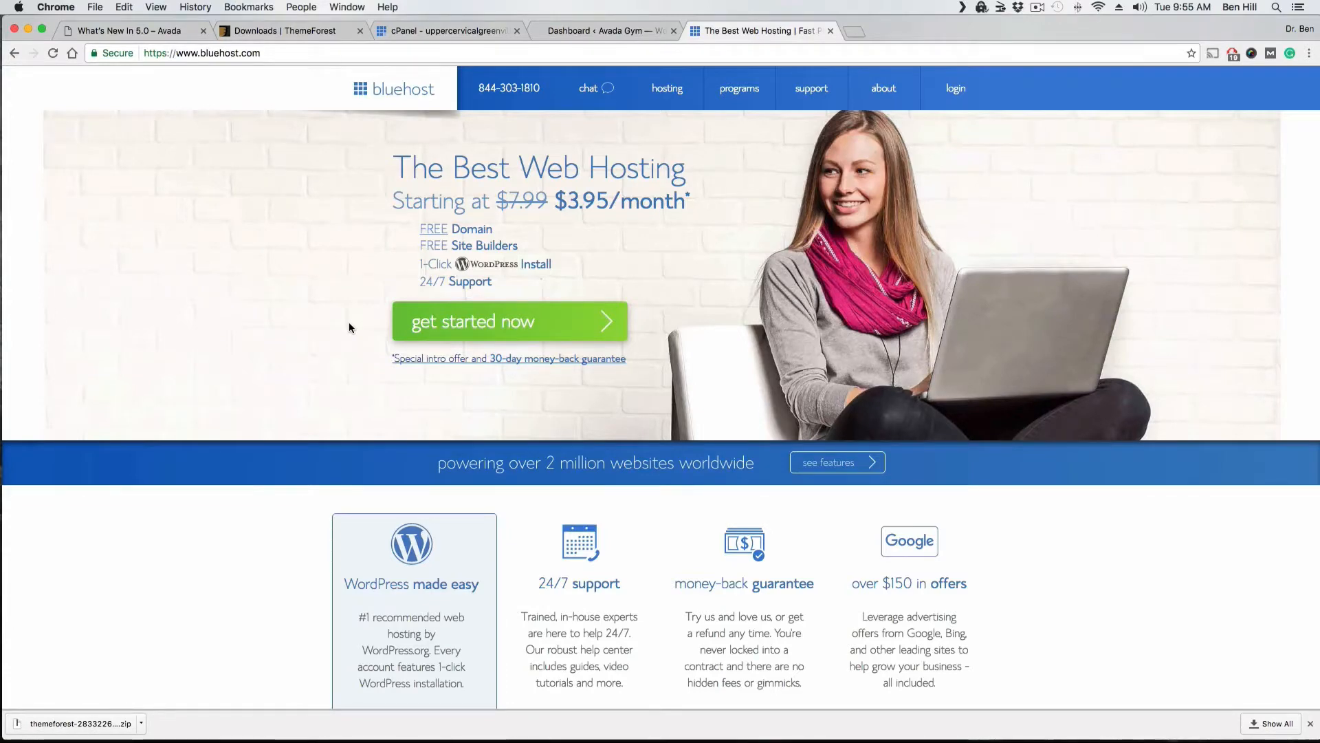
Open Bluehost's sign-up page and compare the basic, plus, prime and Go PRO hosting plans.
click(421, 329)
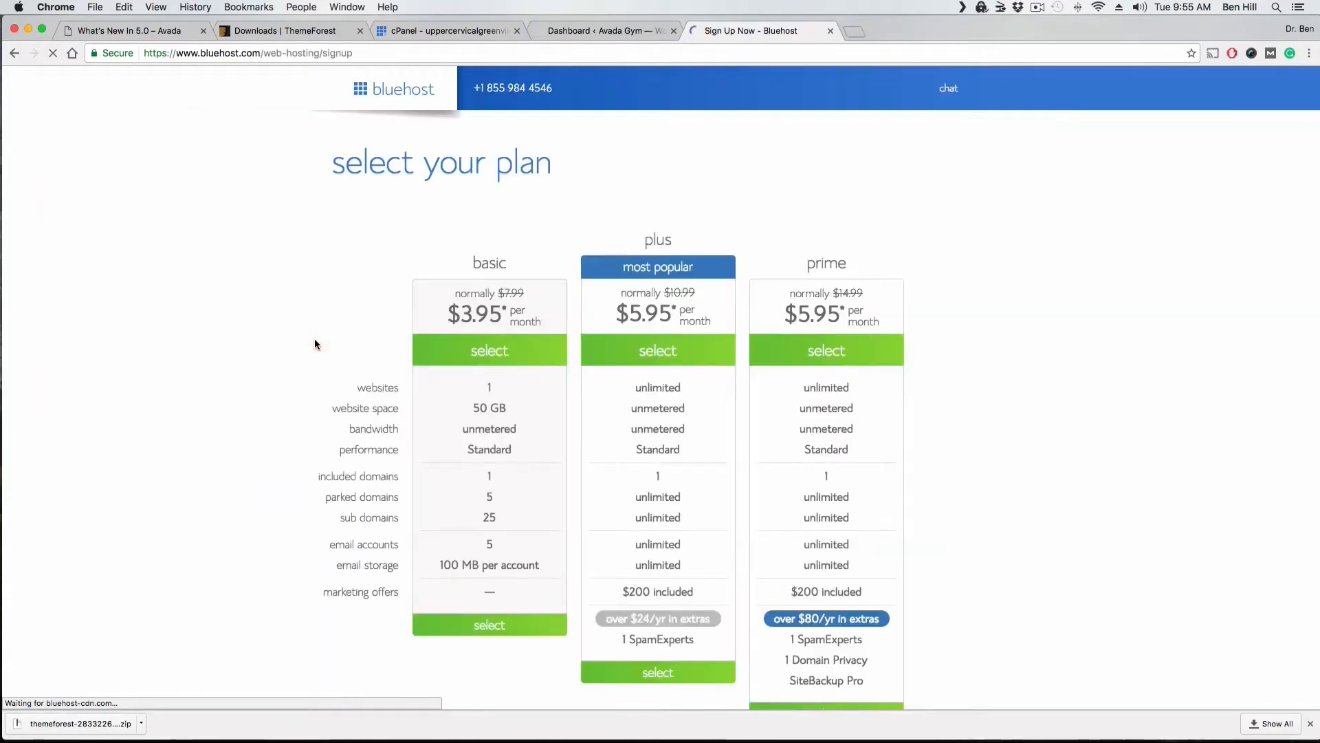
scroll(294, 321, down, 1)
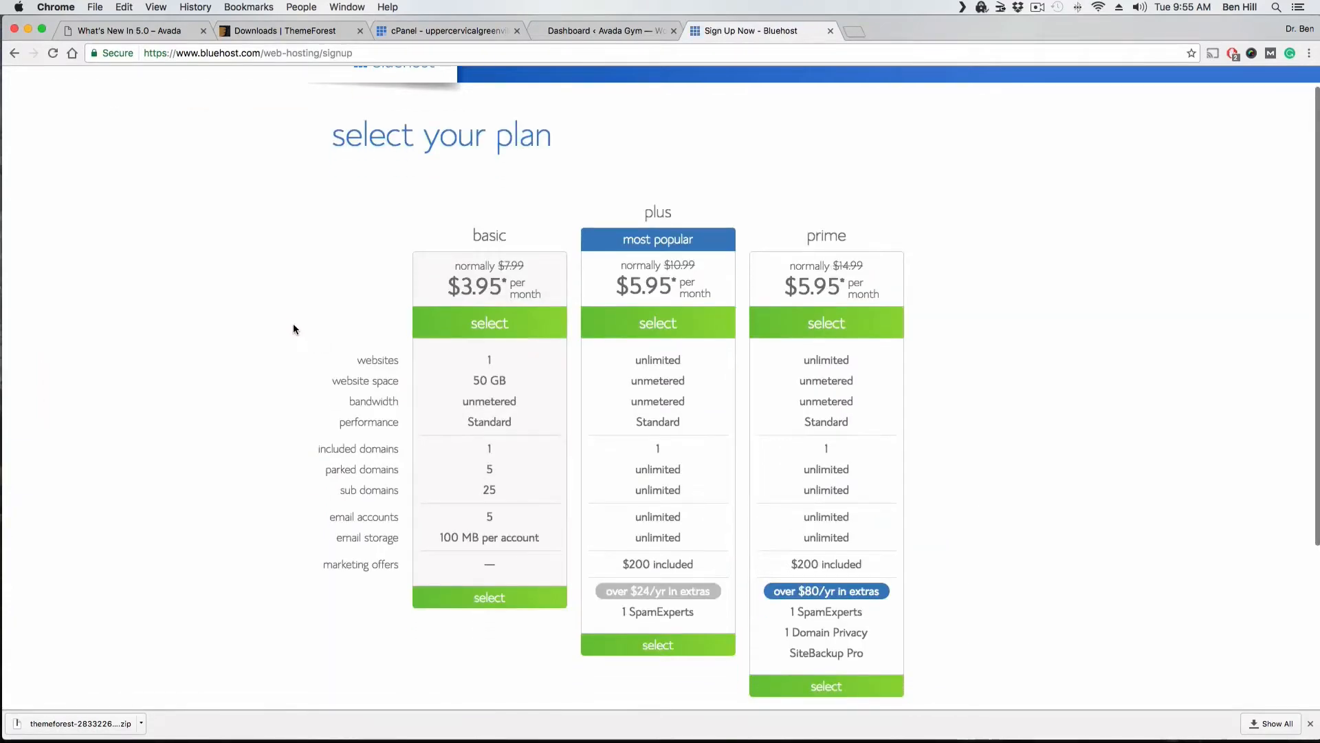
scroll(998, 313, down, 4)
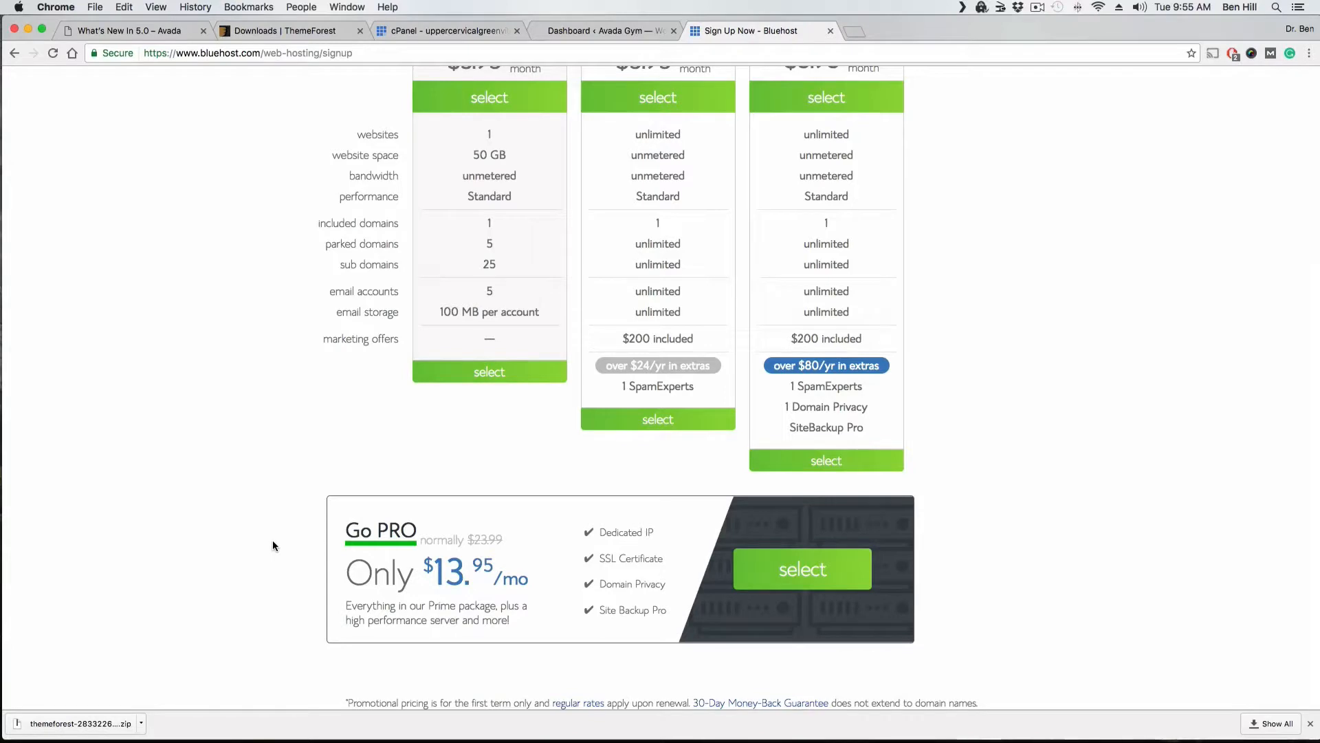
scroll(275, 517, up, 5)
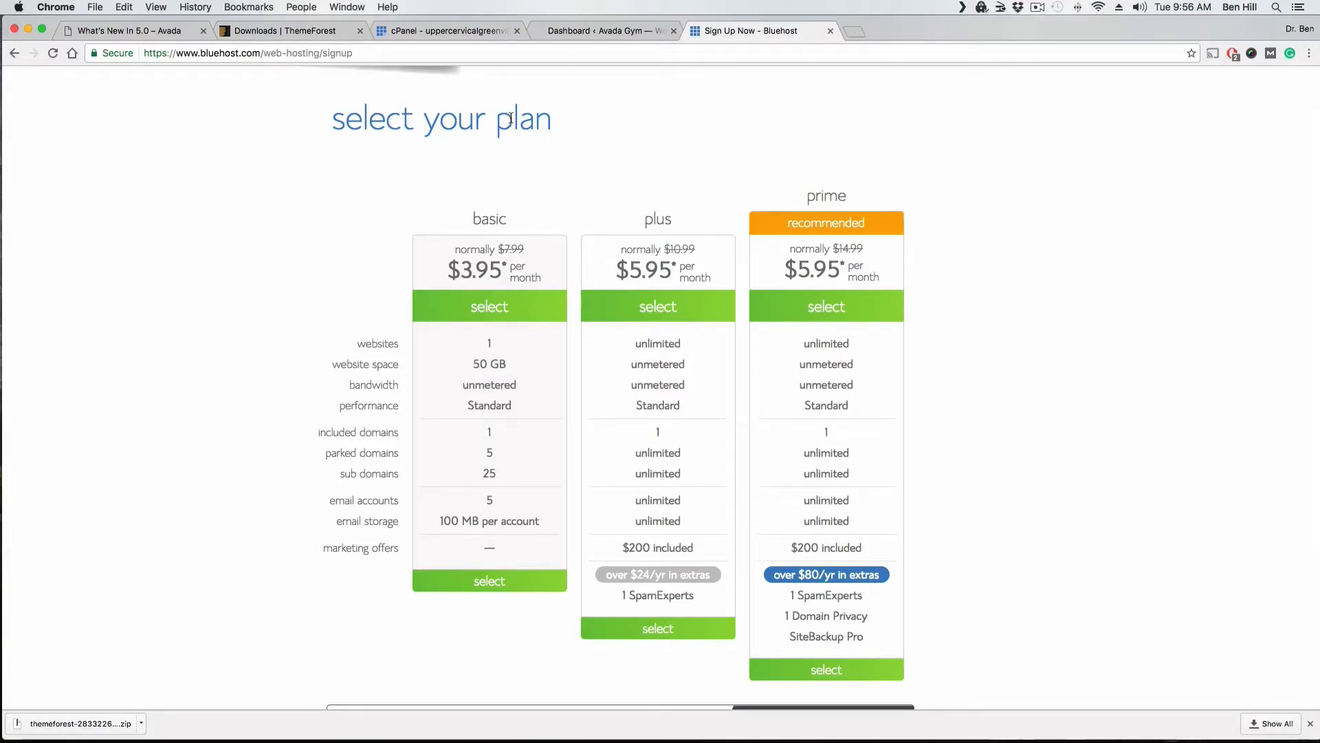
Return to the Bluehost cPanel and open the WordPress installer from the website tools.
click(477, 32)
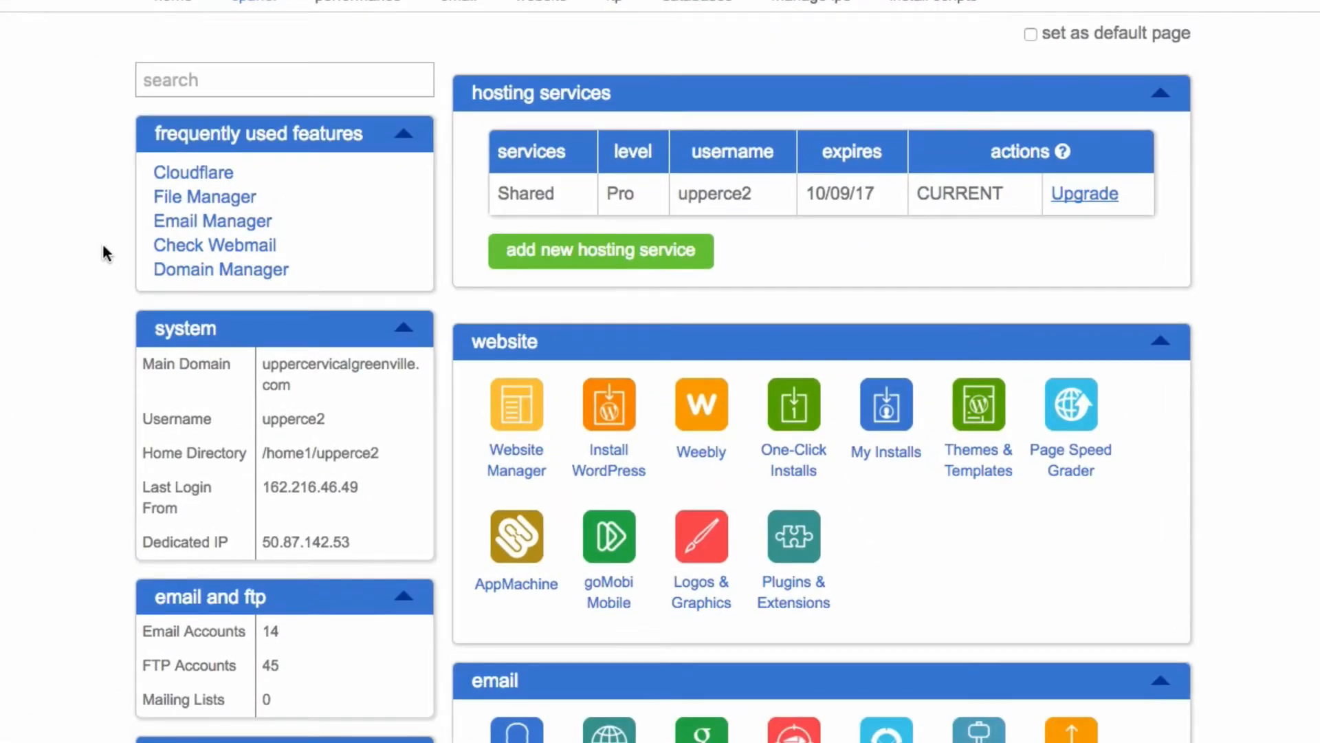
scroll(23, 277, down, 2)
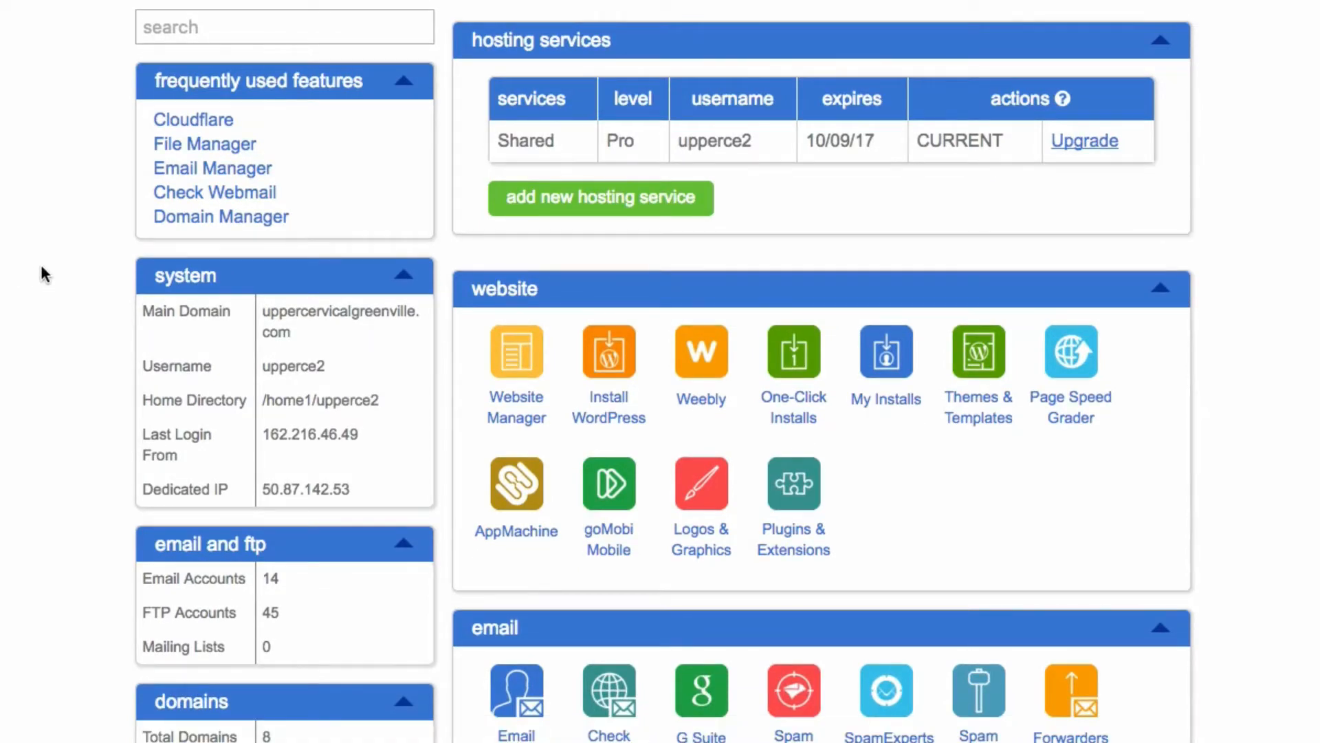
click(617, 374)
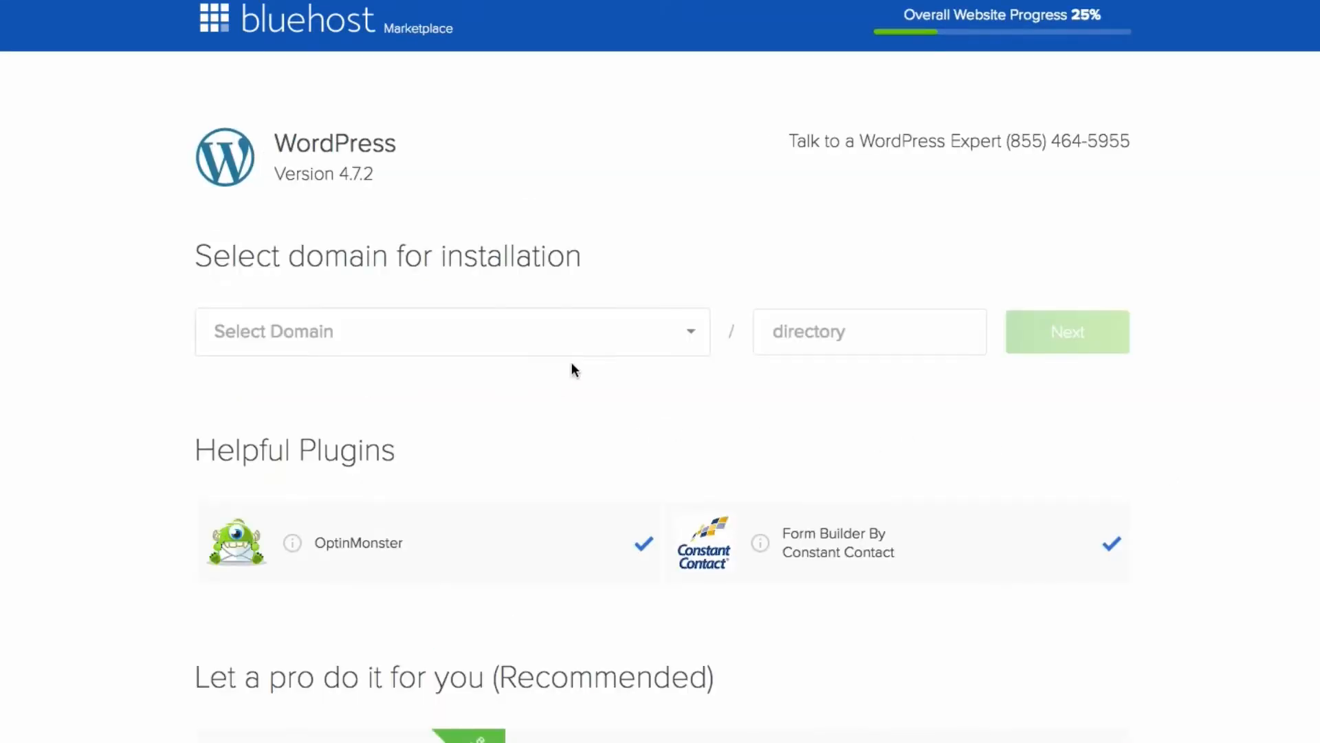
click(685, 336)
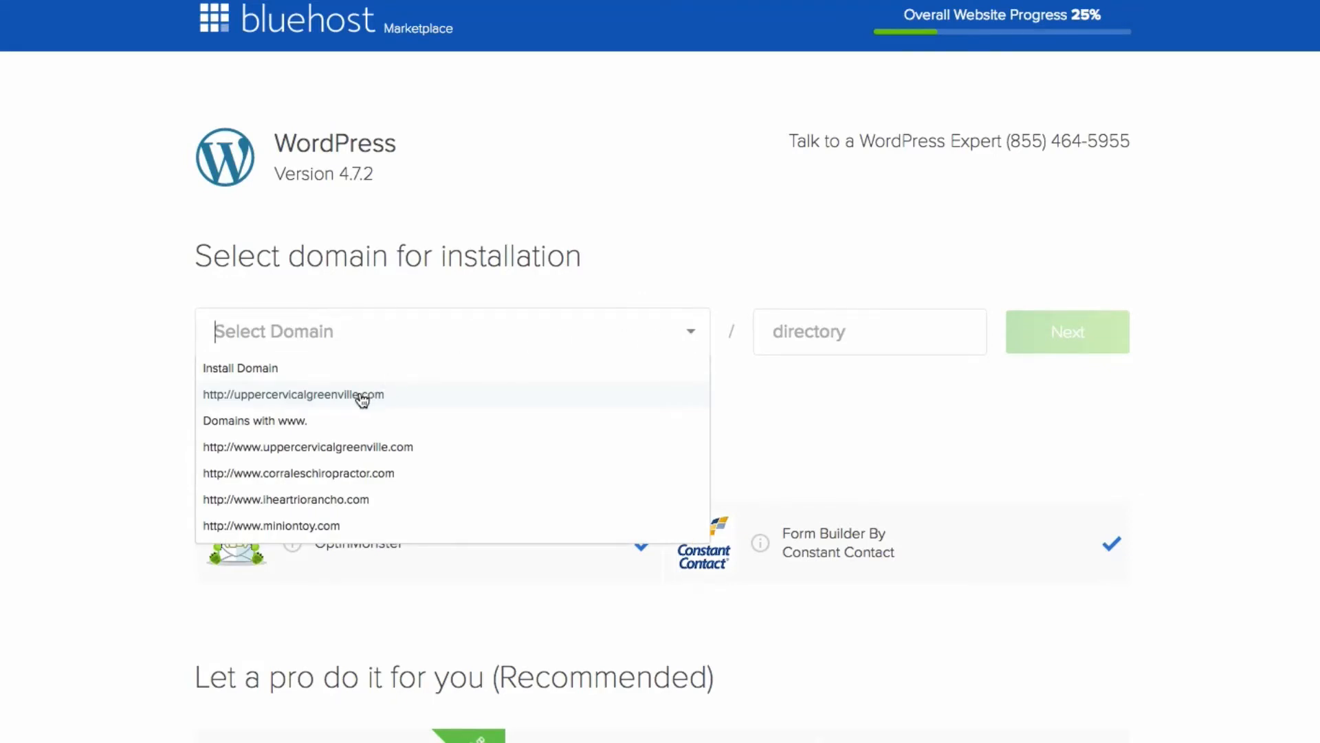
scroll(361, 401, down, 3)
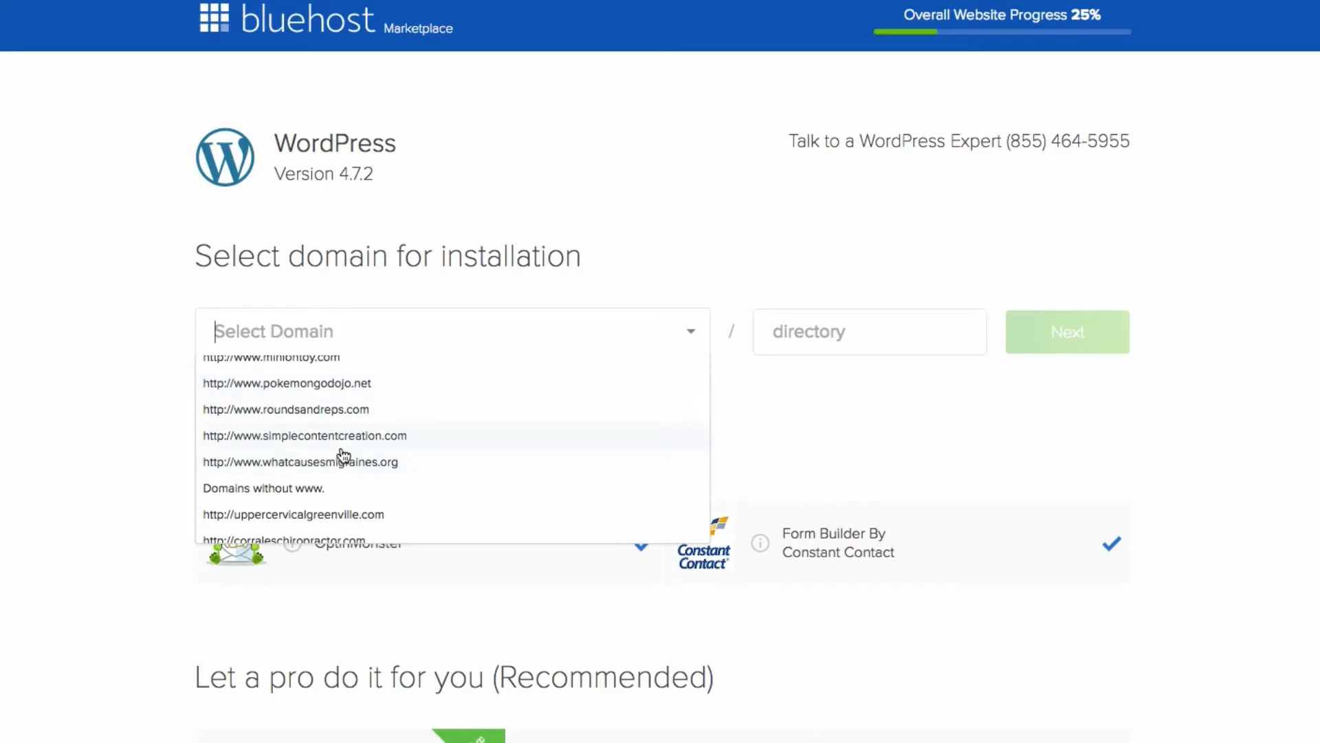
click(339, 416)
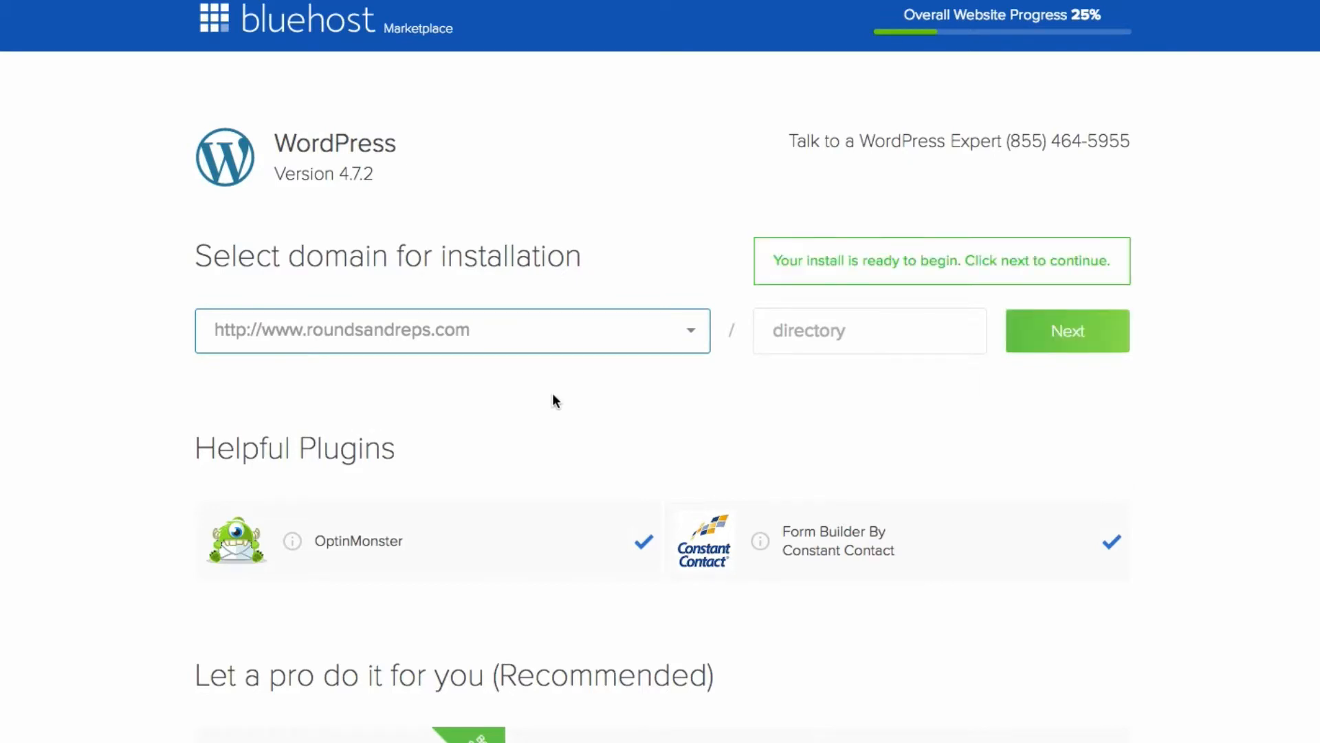
click(1099, 342)
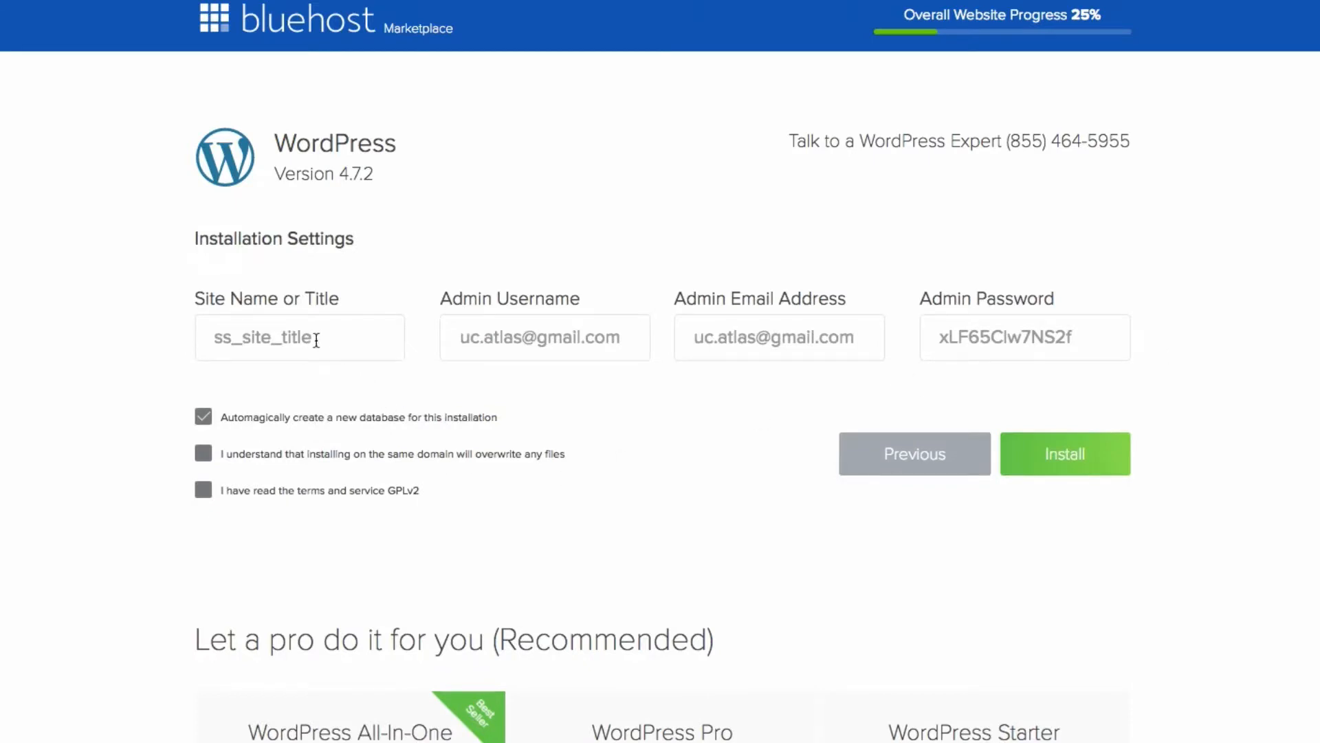
Select the site title text and accept both the file-overwrite notice and the GPLv2 terms for the WordPress installation.
drag(318, 337, 149, 334)
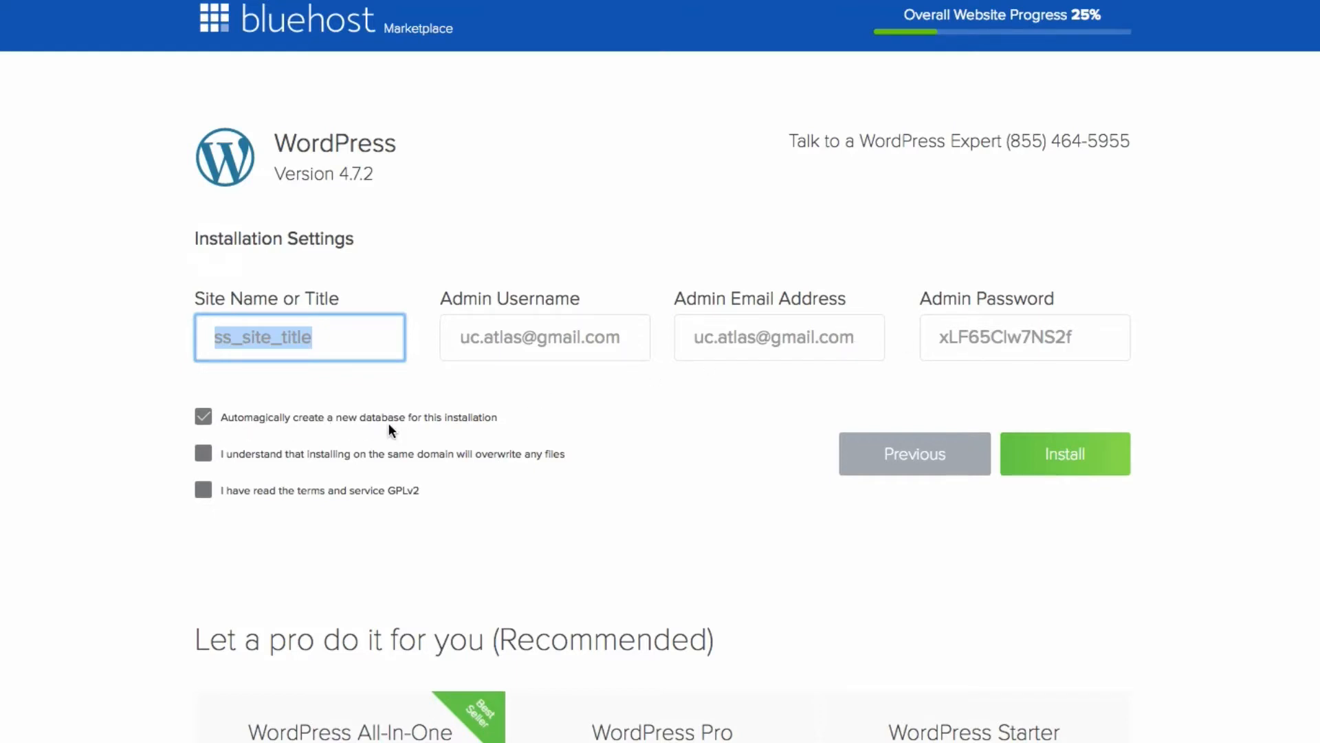
click(208, 457)
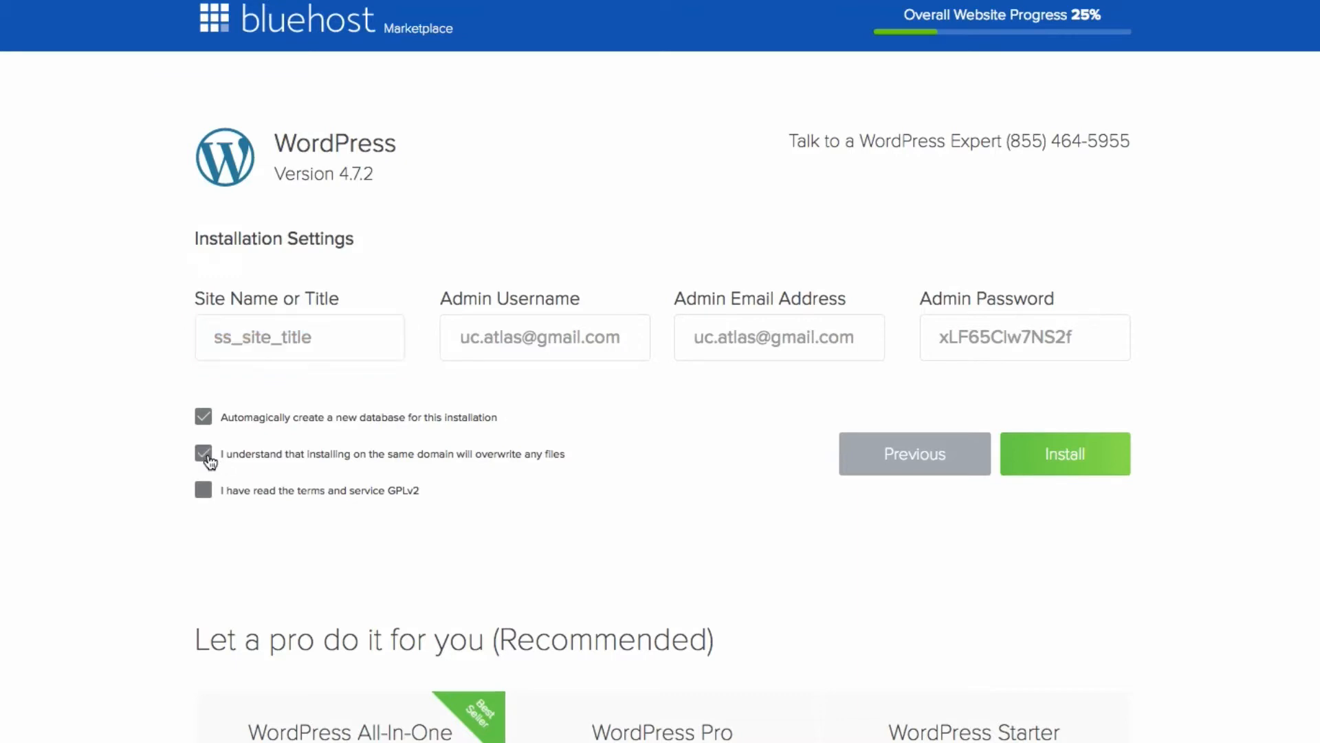
click(205, 492)
Switch to the Avada Gym WordPress dashboard and extract the downloaded themeforest Avada zip from the desktop.
click(613, 31)
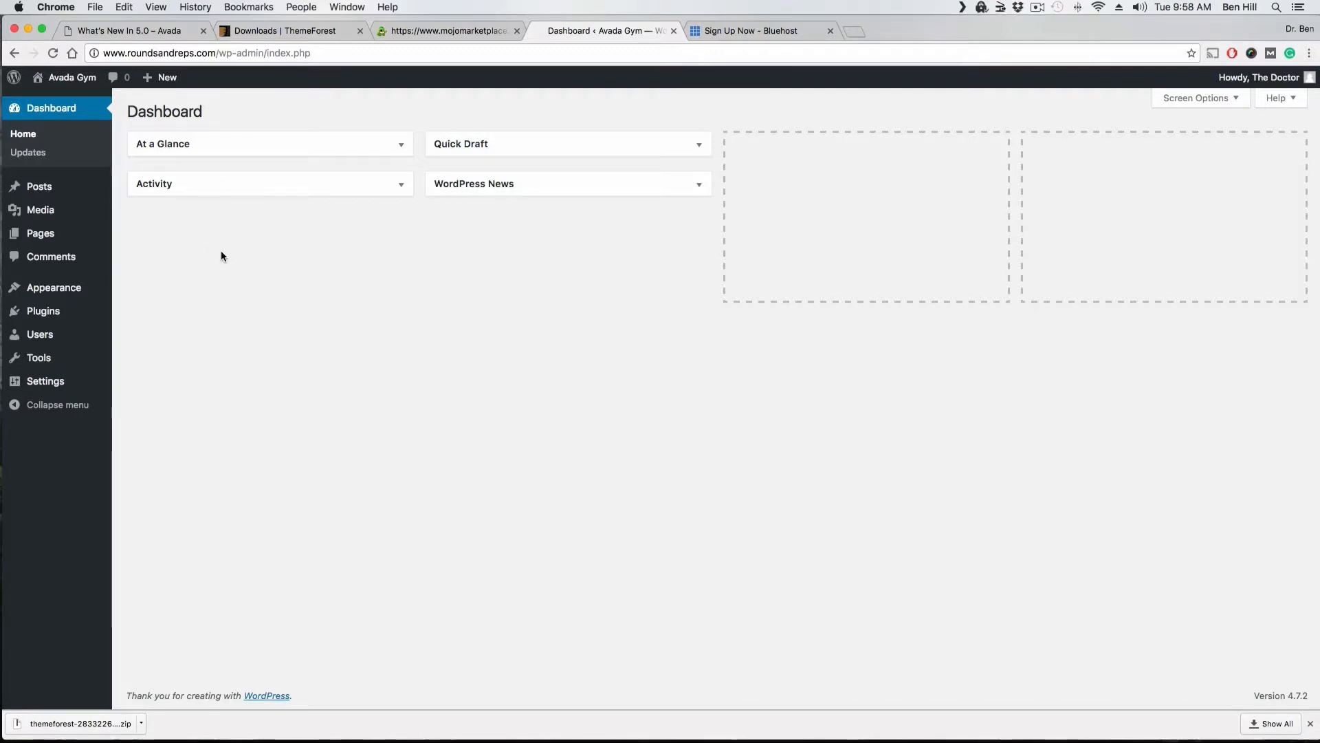
key(F11)
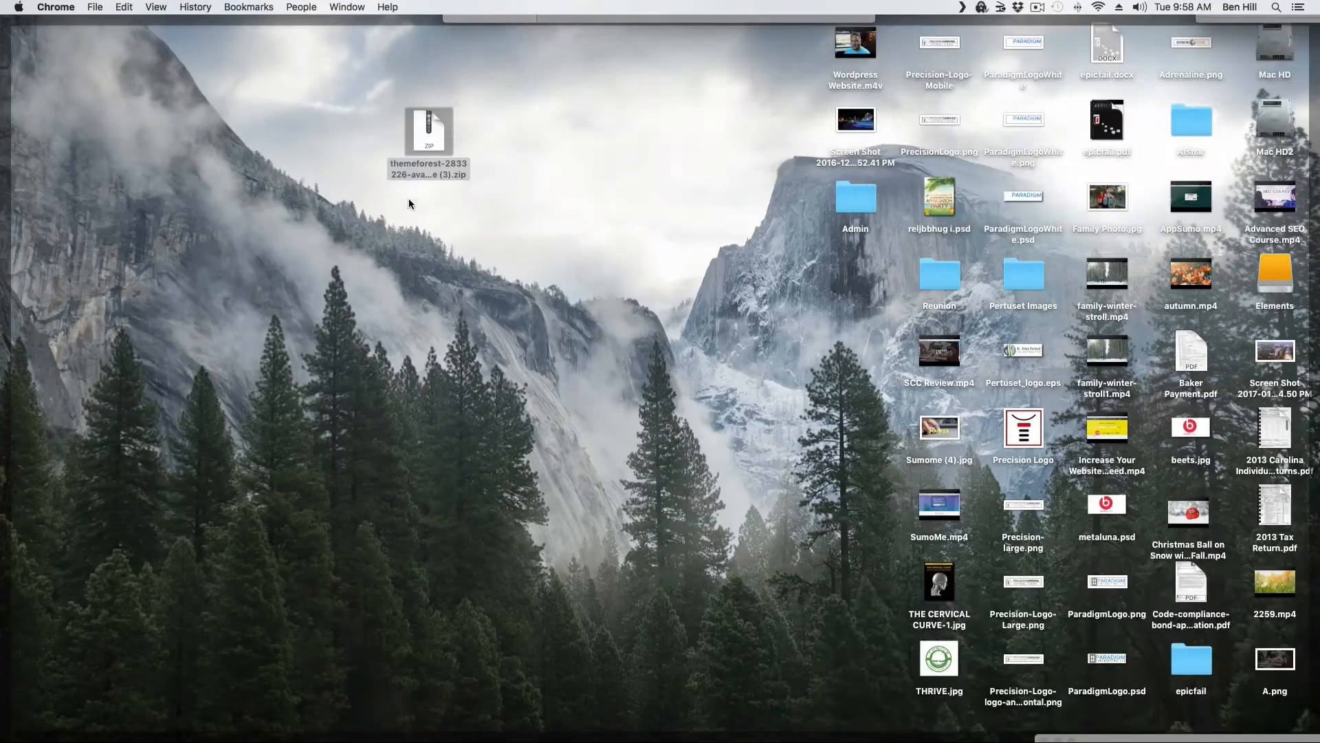
double_click(436, 145)
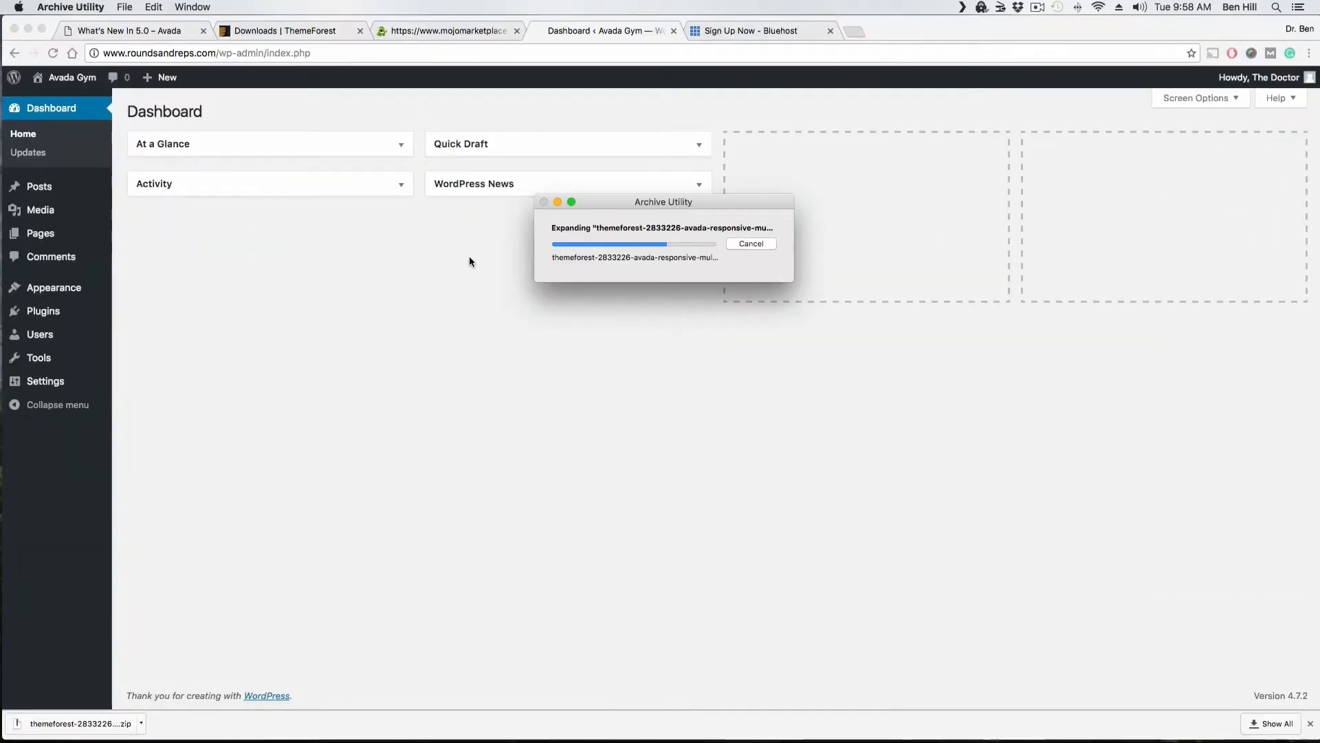
Show the desktop, move the extracted Avada_Full_Package folder clear of the downloaded zip, and open it.
key(F11)
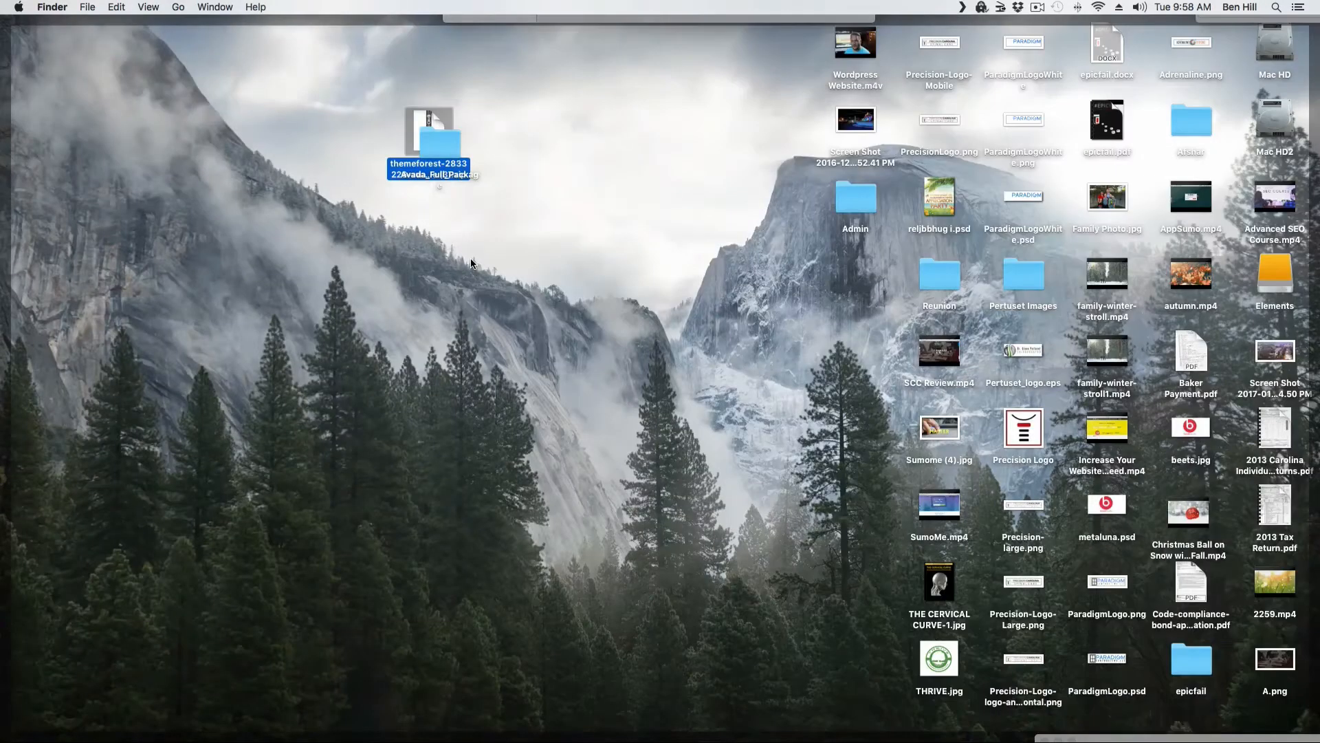
drag(442, 139, 602, 154)
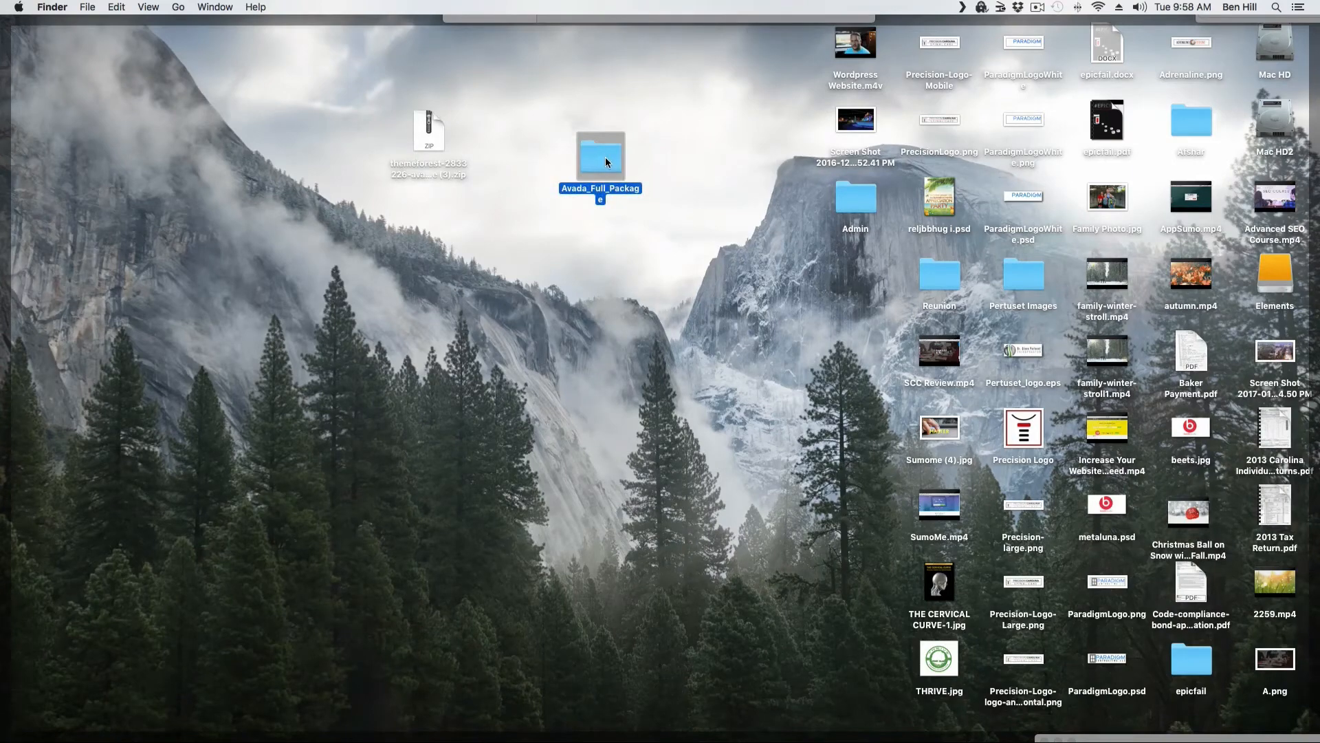
double_click(606, 158)
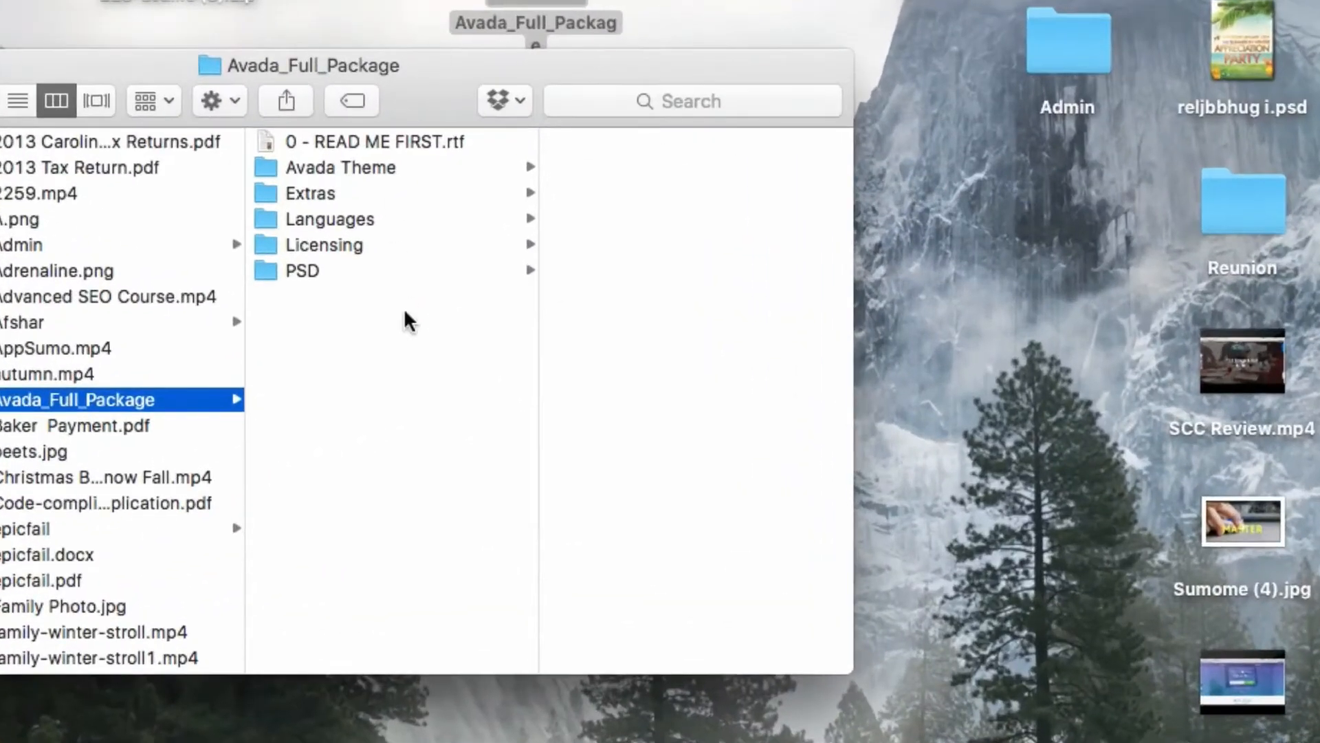
Move Avada.zip out of the package's Avada Theme folder onto the desktop.
click(356, 174)
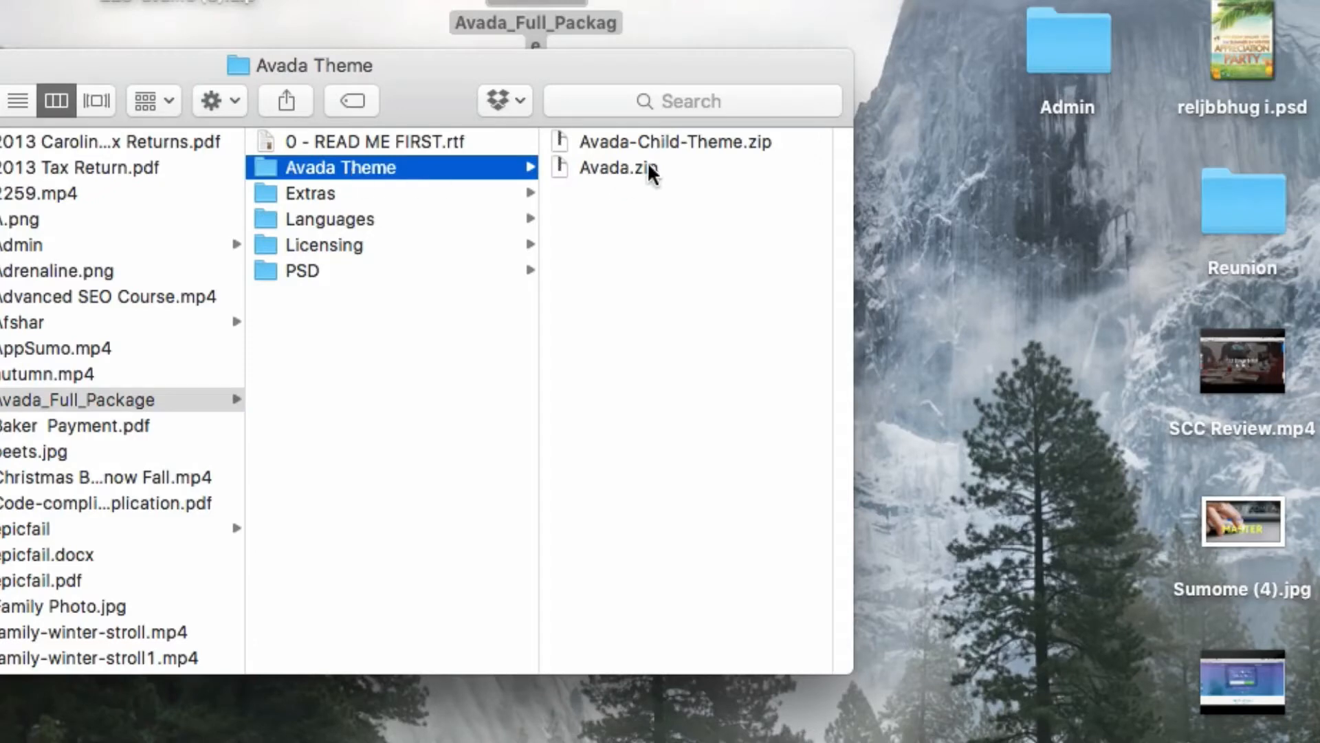
click(695, 143)
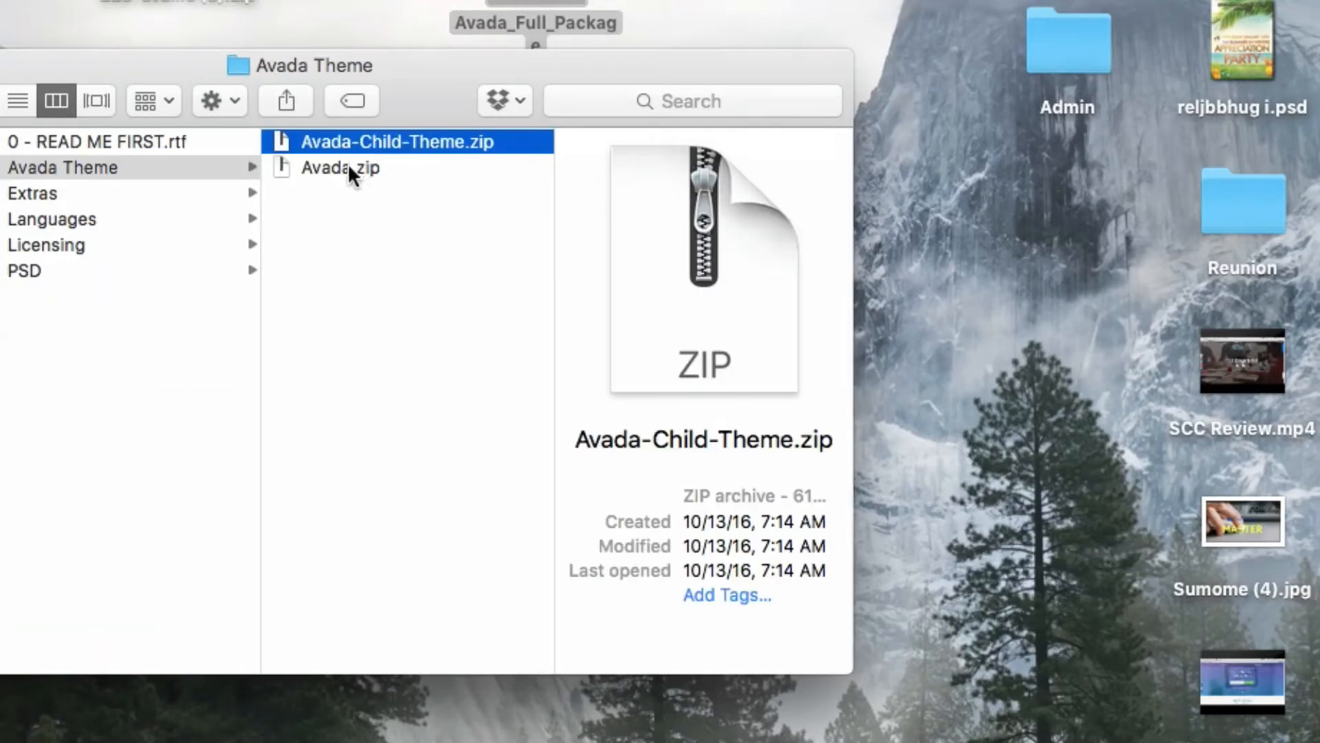
click(343, 172)
drag(348, 173, 717, 51)
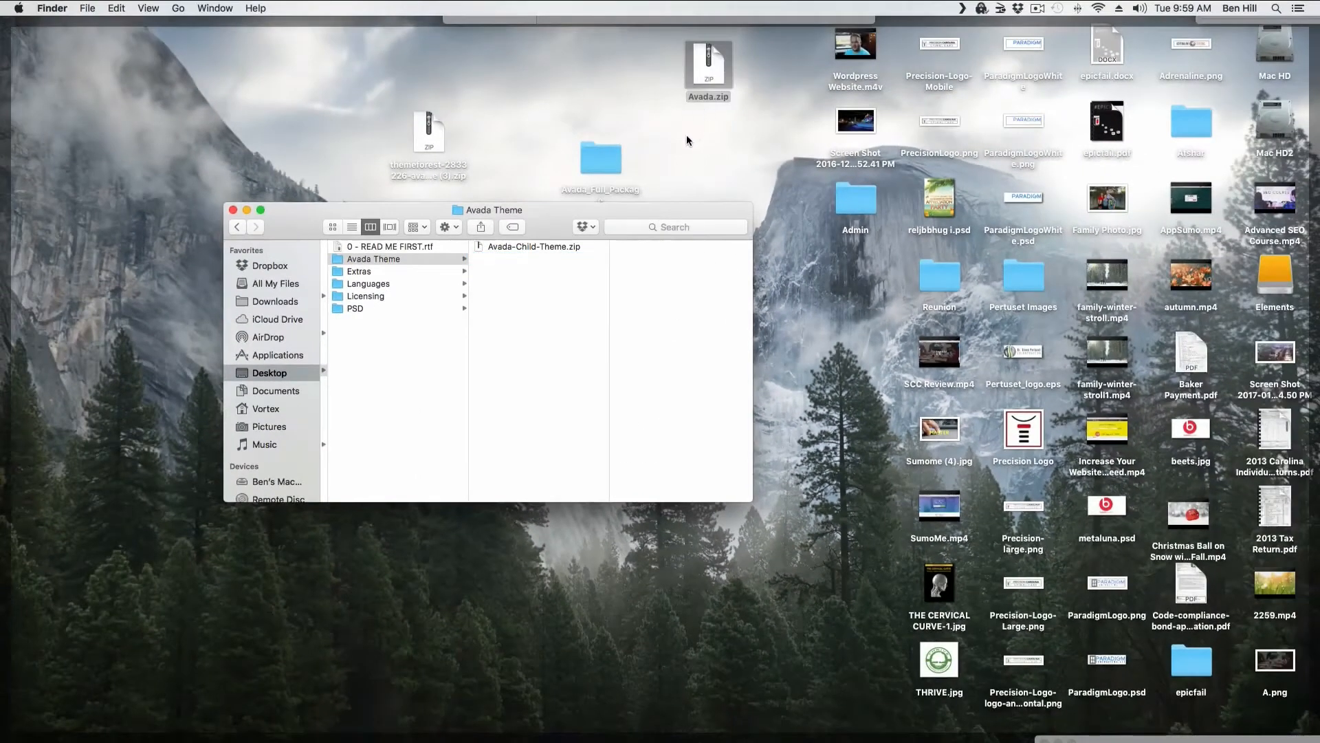
Return to the Avada Gym WordPress dashboard and open the form for uploading a new theme.
key(F11)
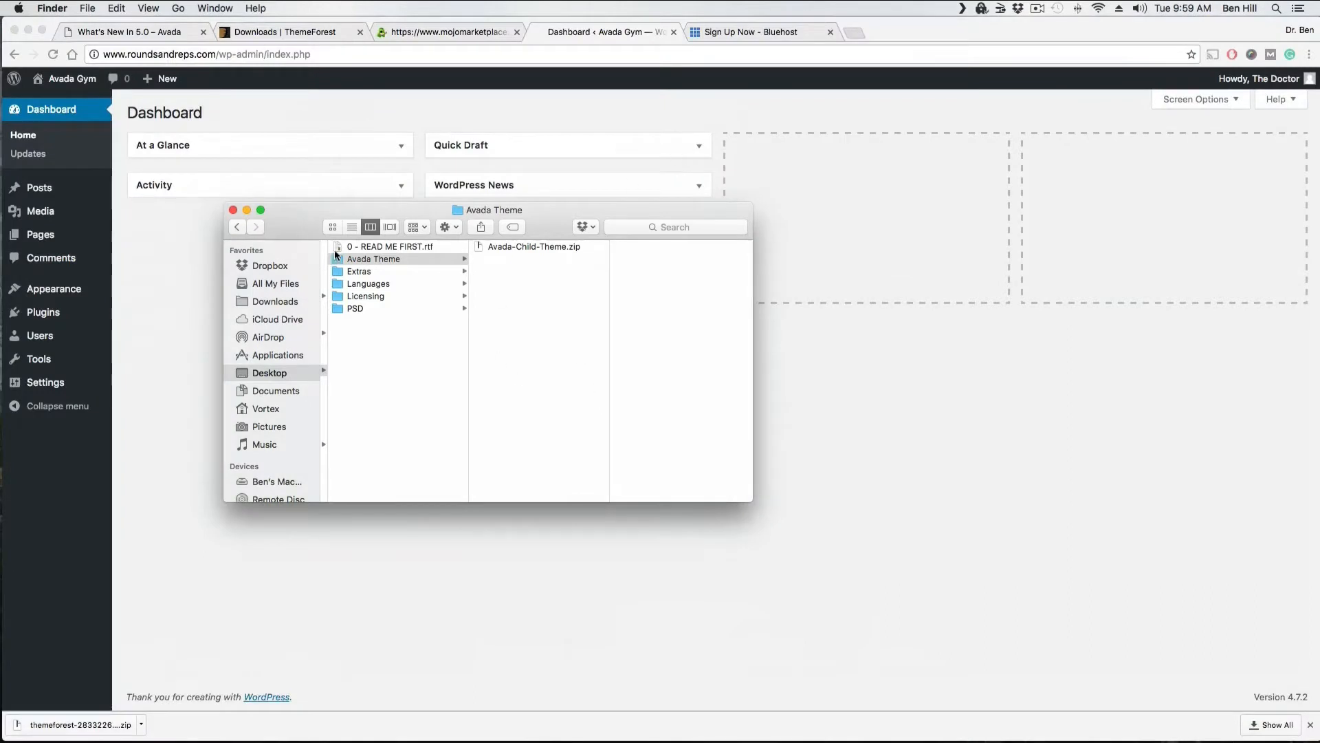
click(160, 278)
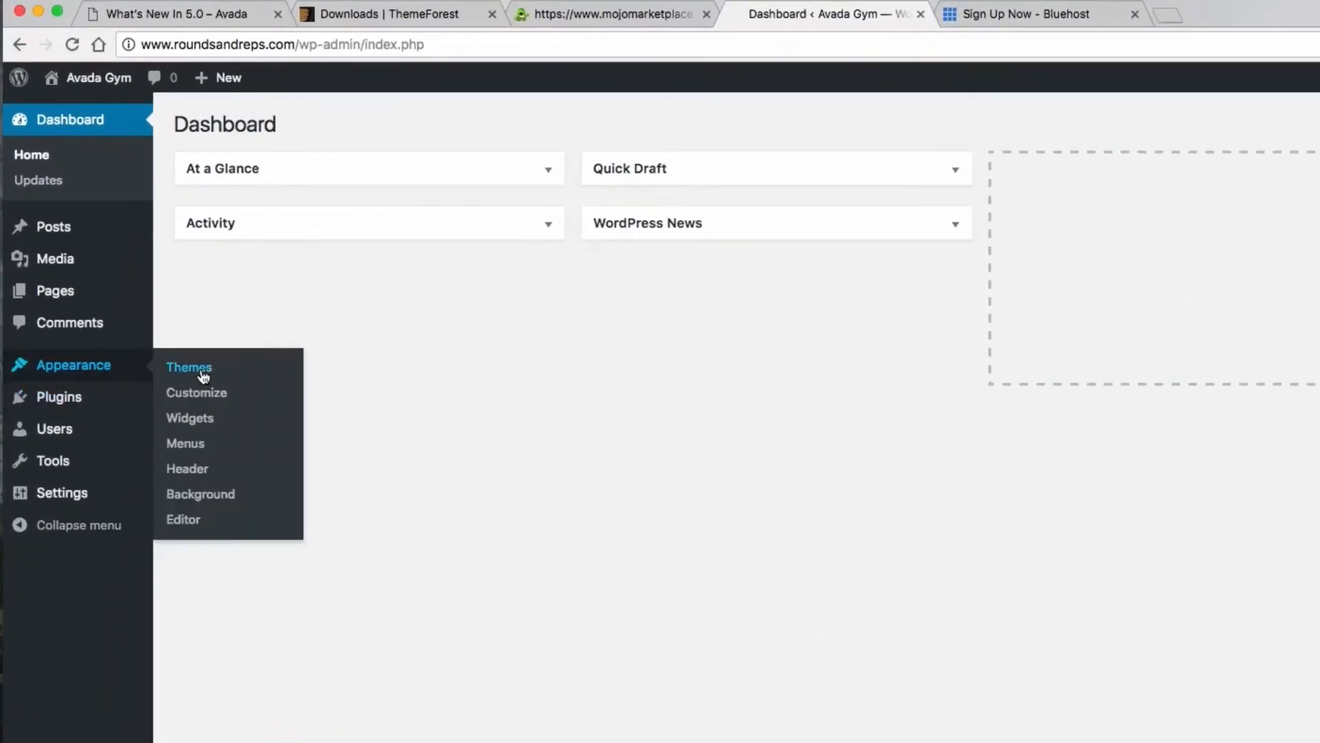
click(206, 375)
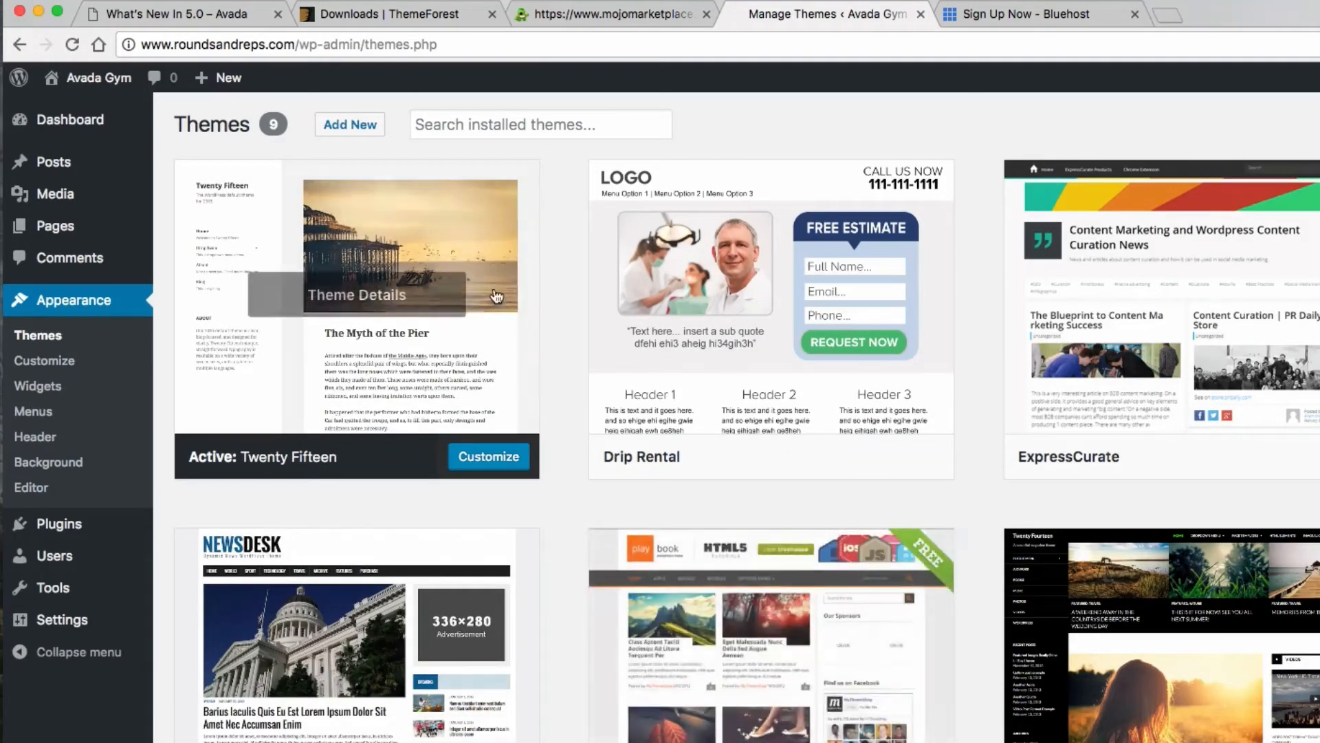
click(363, 132)
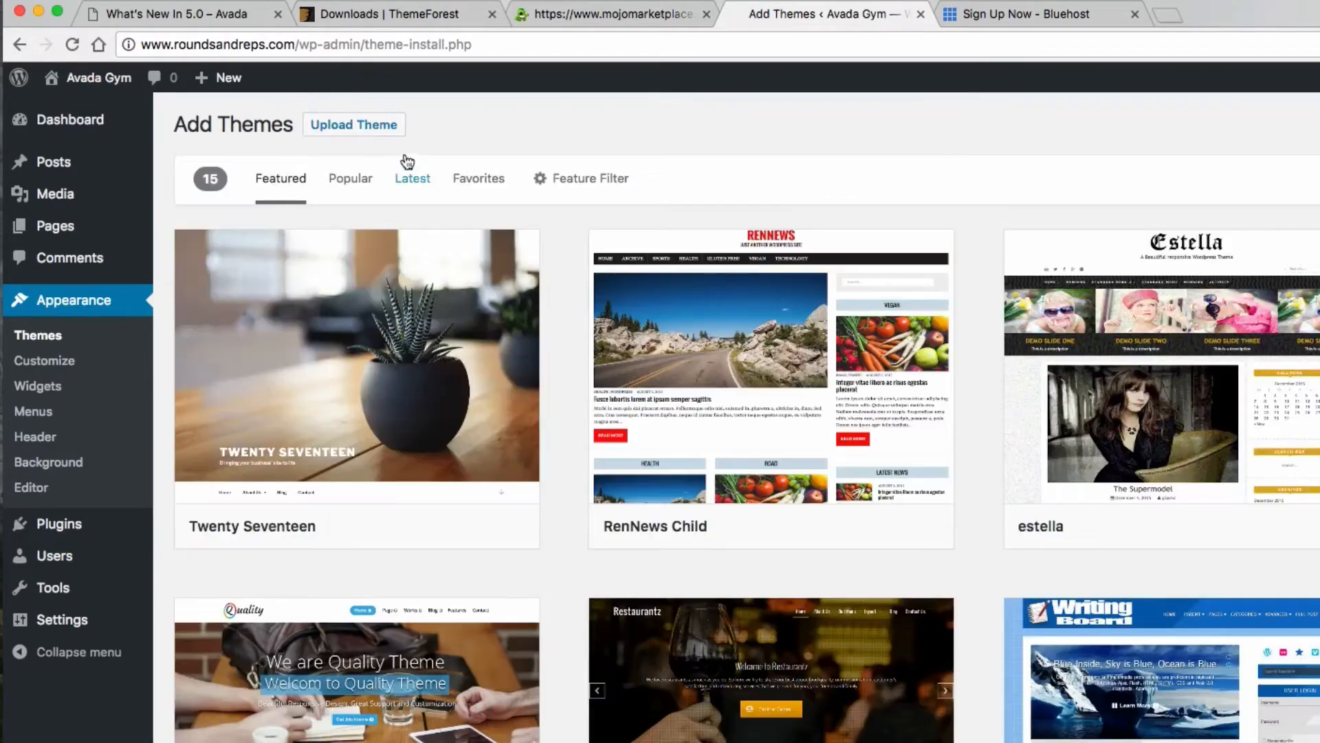
click(382, 134)
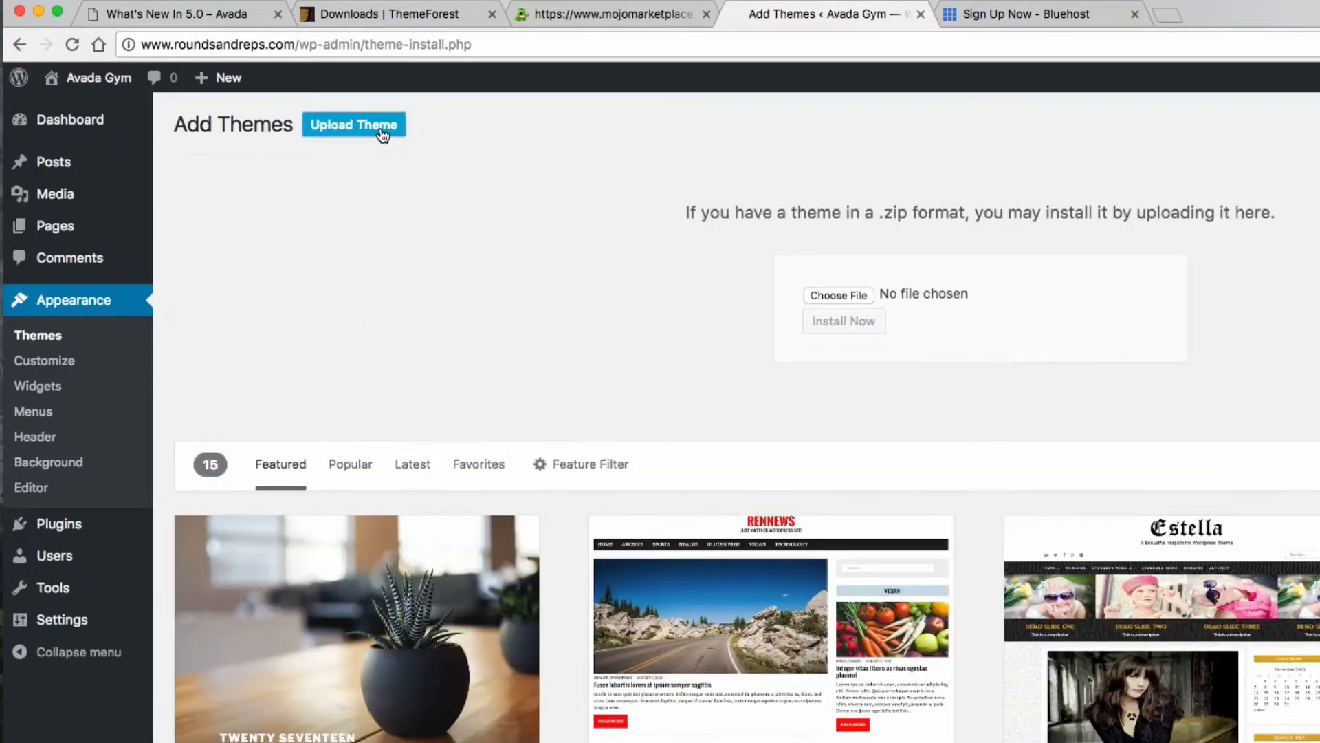
Install the theme from Avada.zip in the Desktop folder and activate it on the site.
click(817, 295)
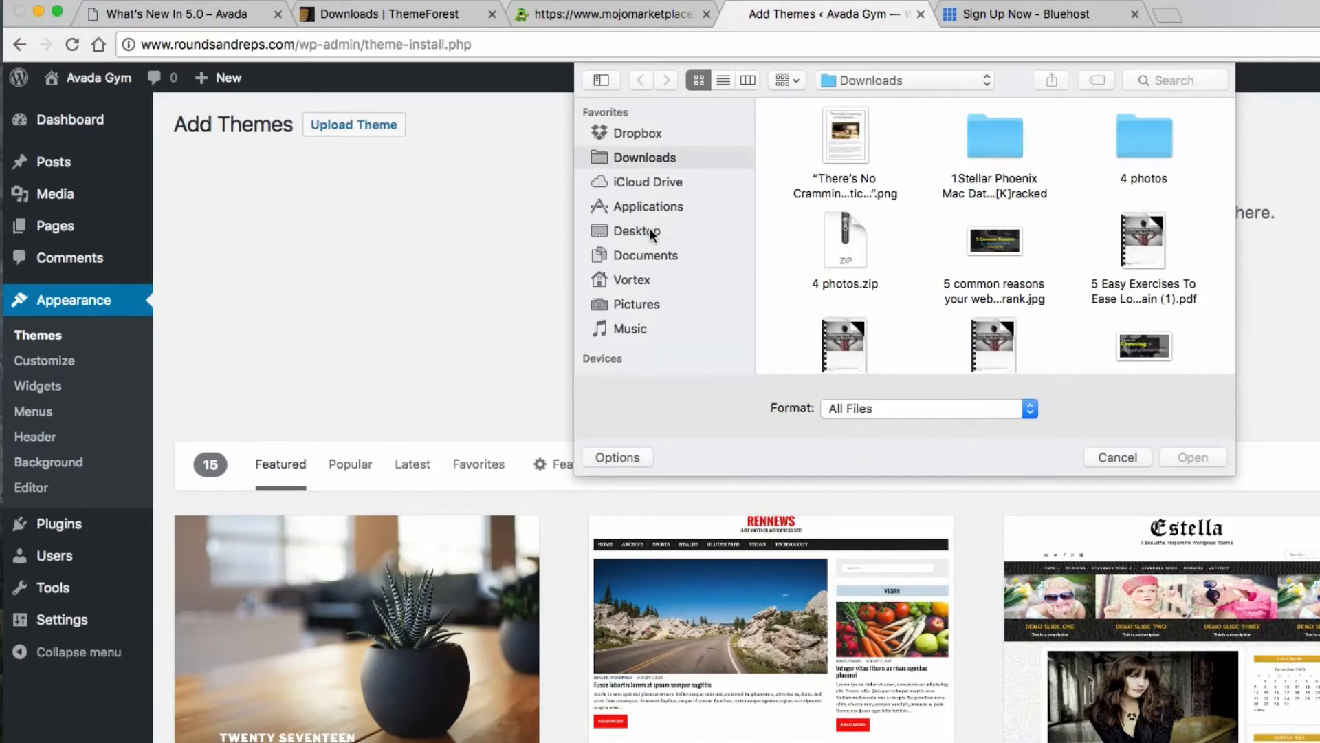
click(649, 232)
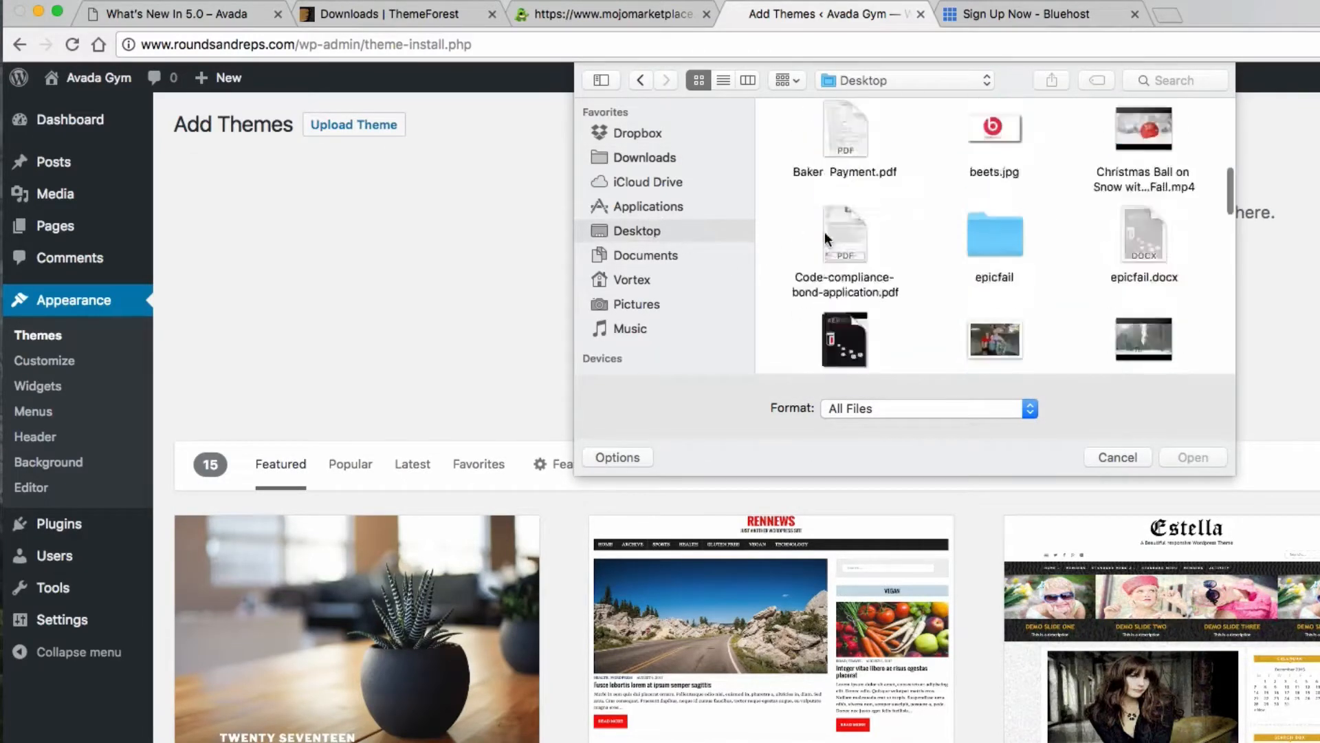
scroll(824, 233, down, 3)
scroll(824, 233, up, 5)
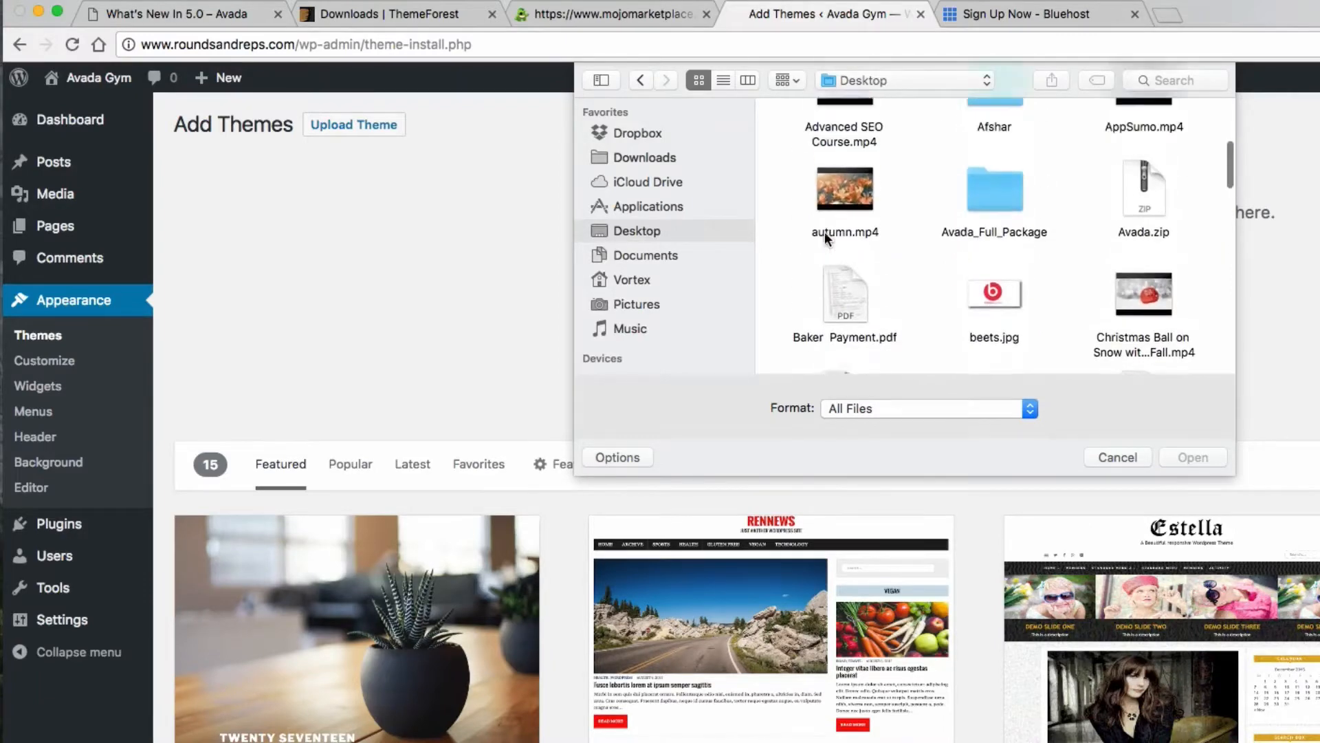
click(1156, 226)
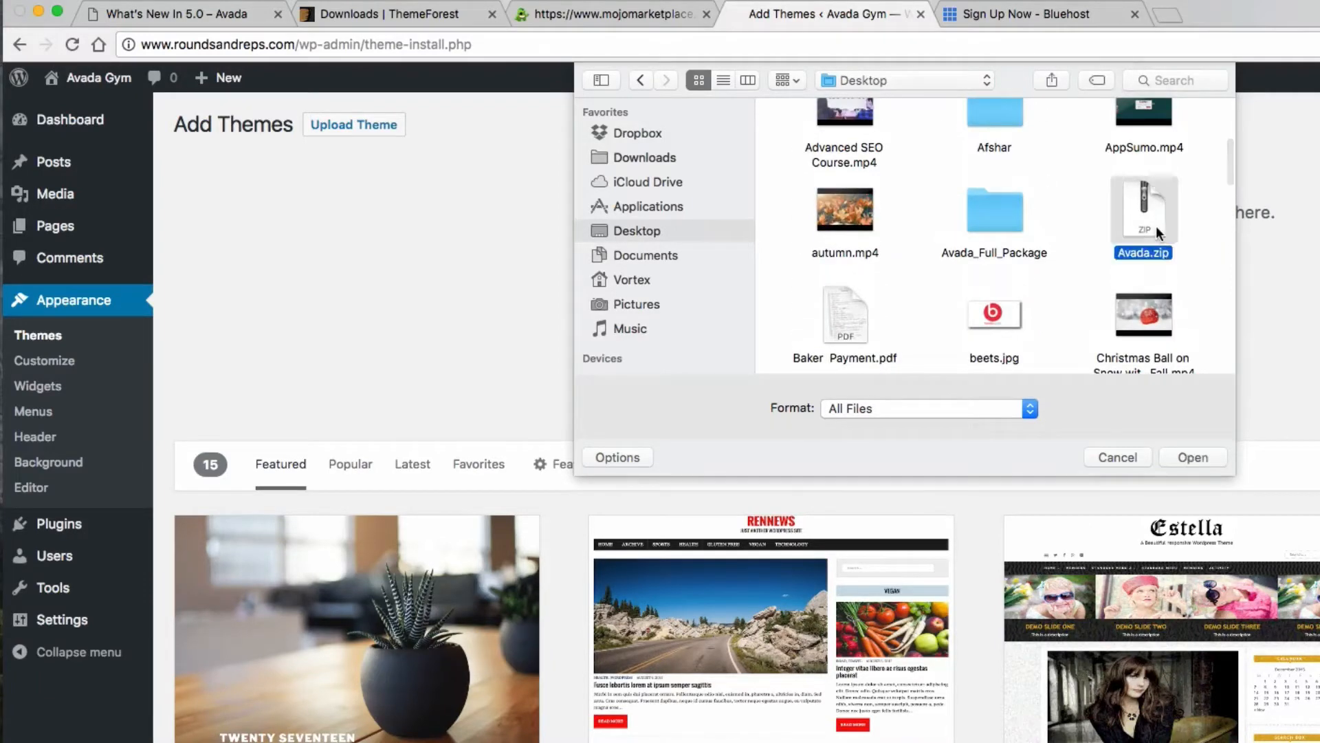
click(1202, 456)
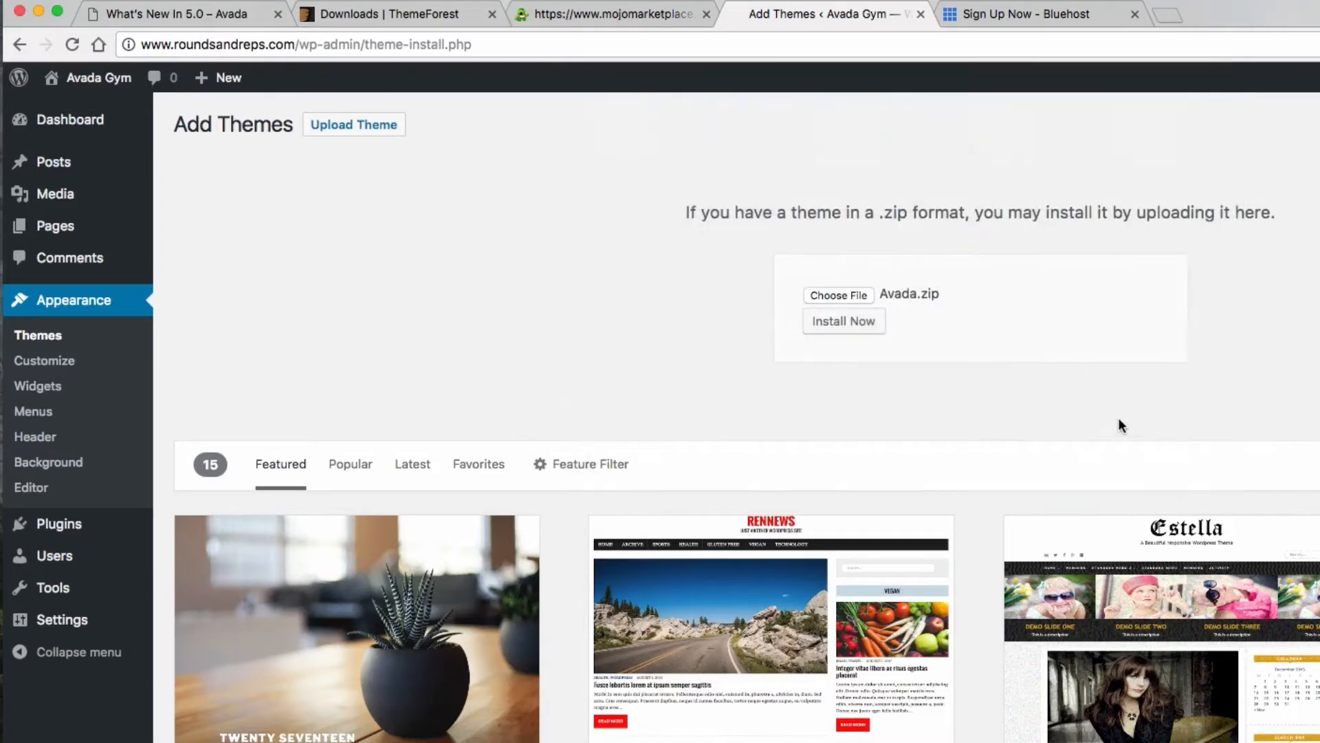
click(851, 329)
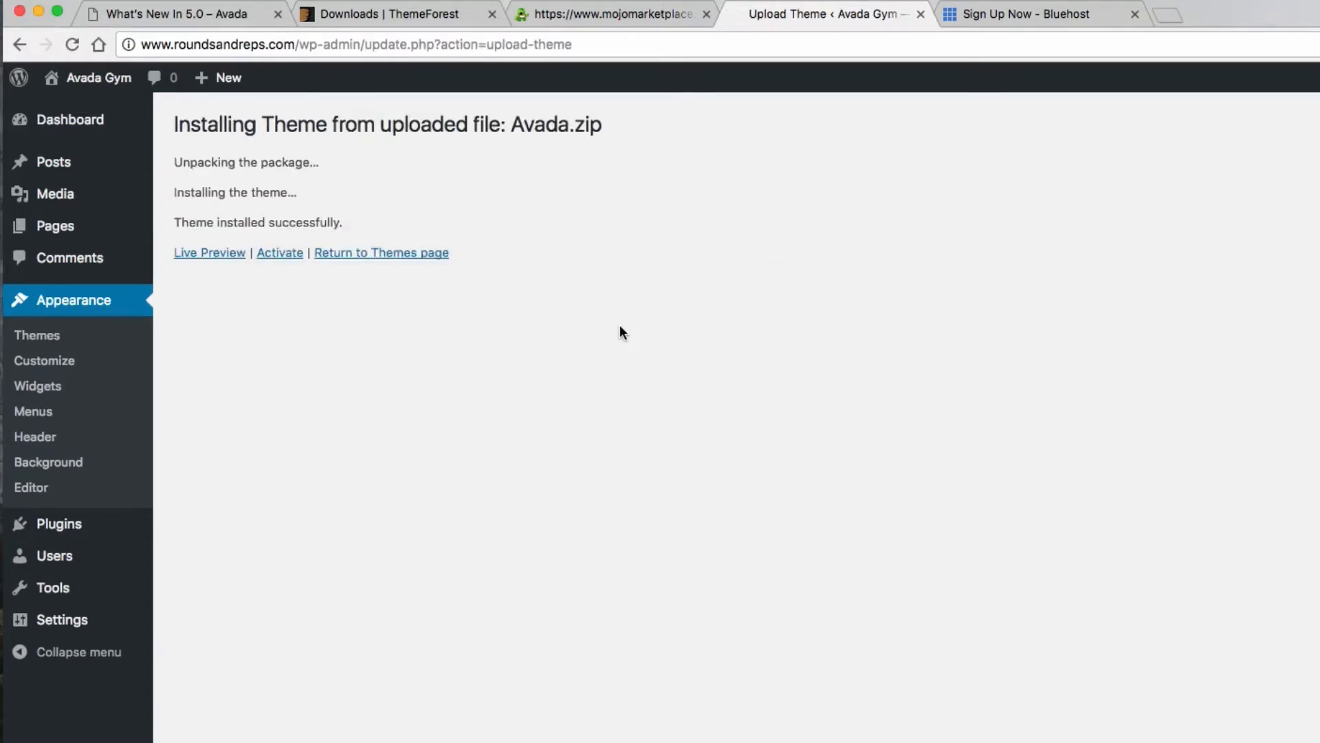
click(280, 254)
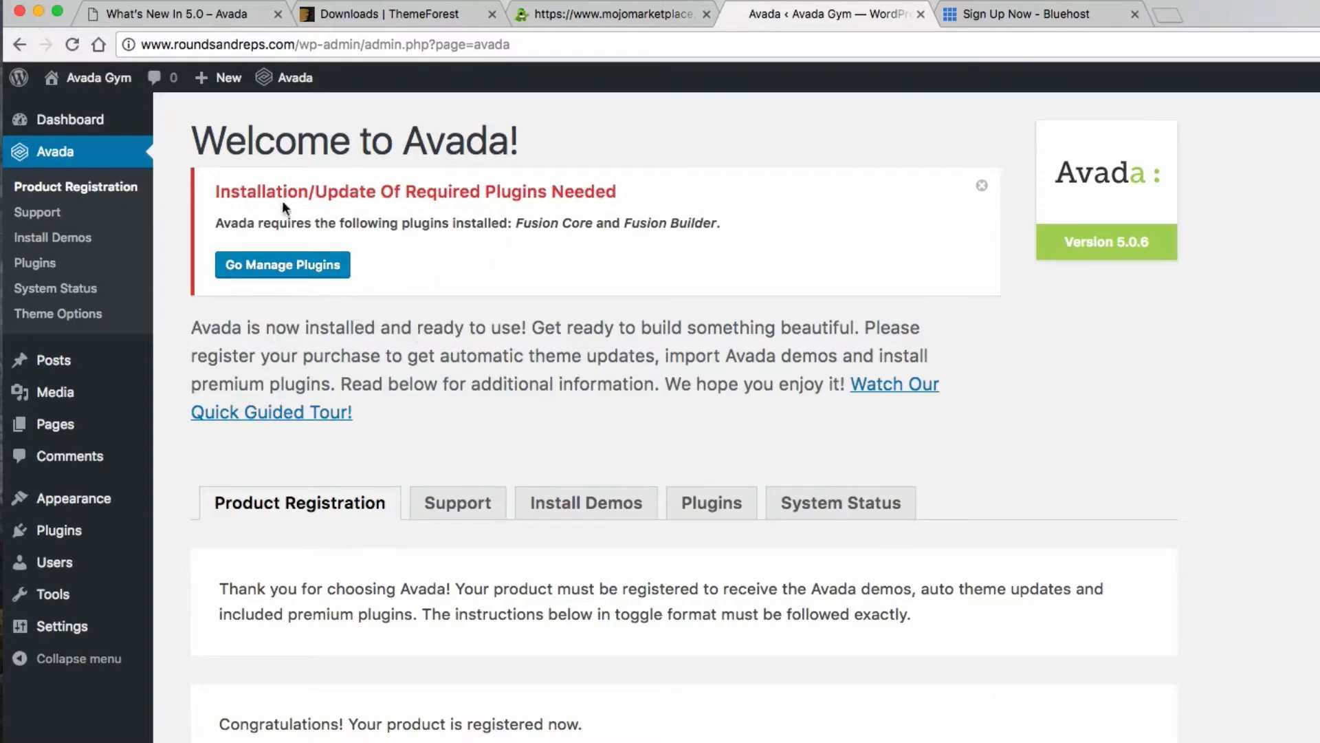
Open Avada's plugin management page, install the required Fusion Core plugin, and return to the required plugins installer.
click(281, 268)
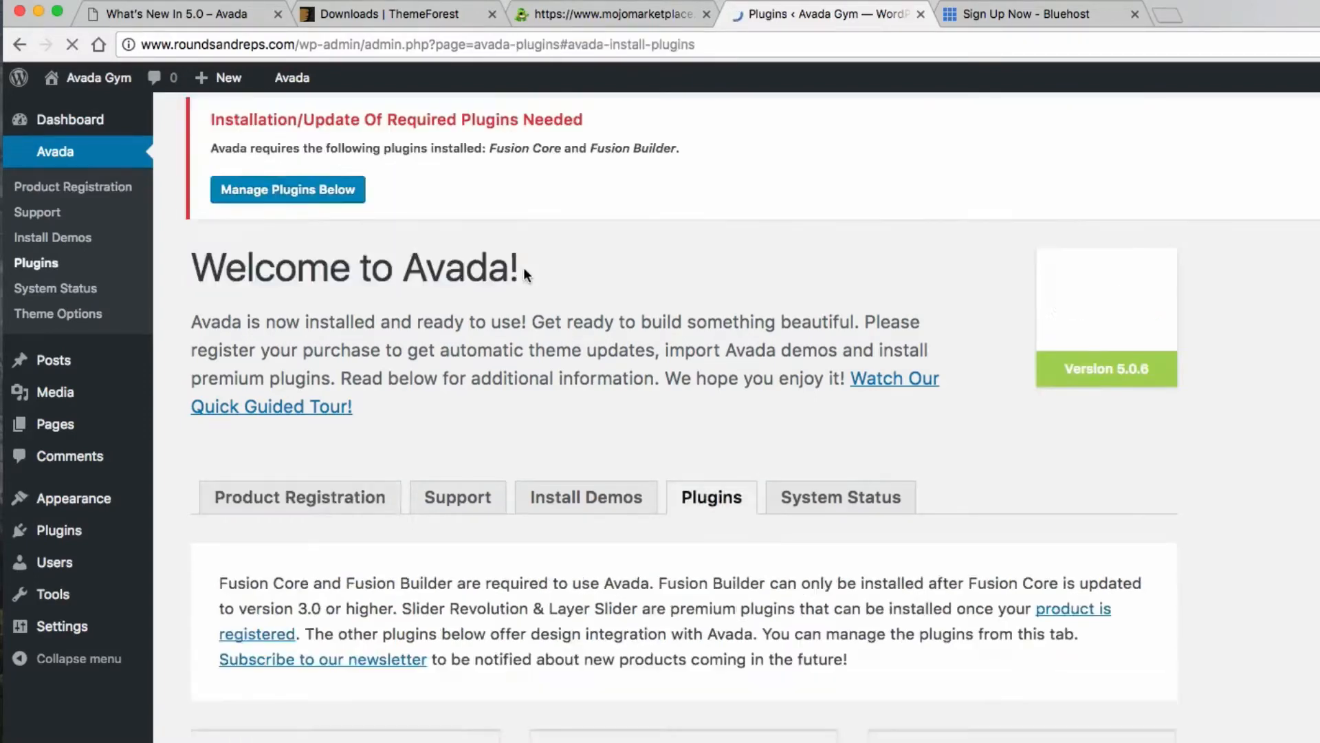
scroll(756, 323, up, 4)
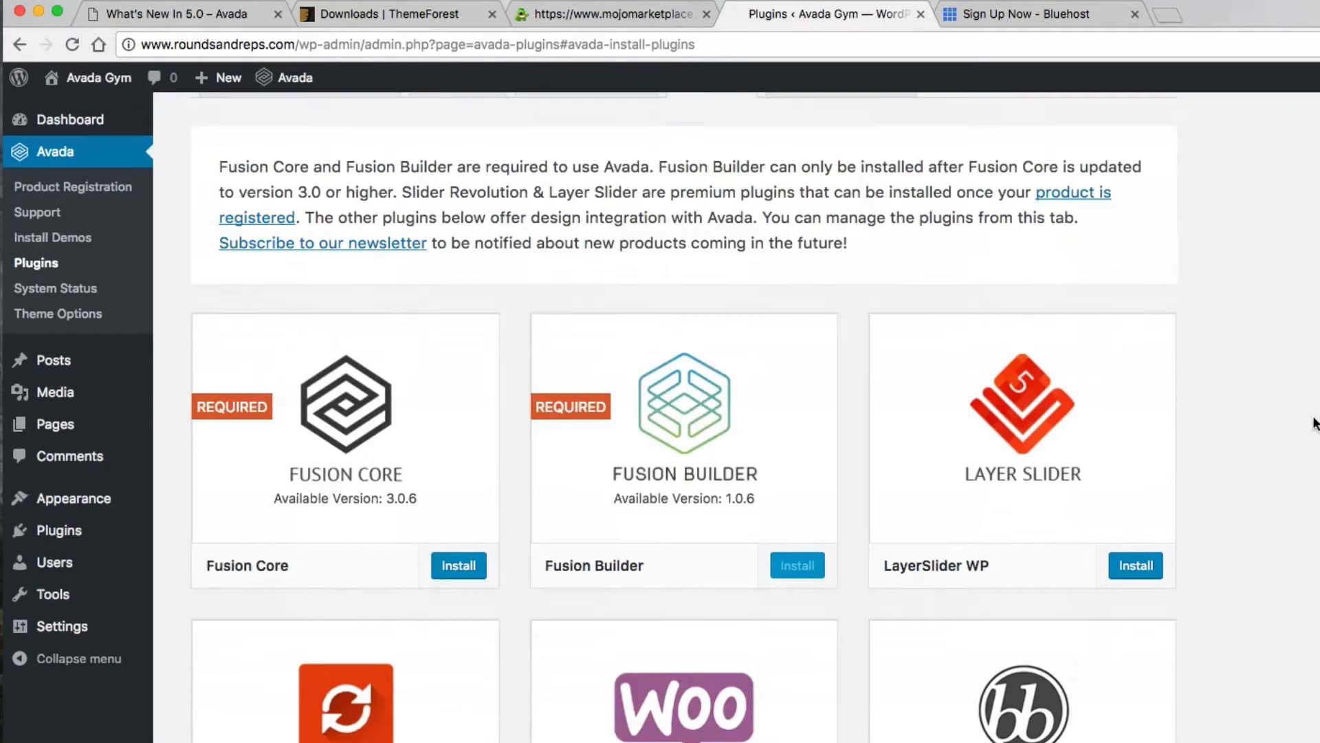
scroll(1277, 411, down, 2)
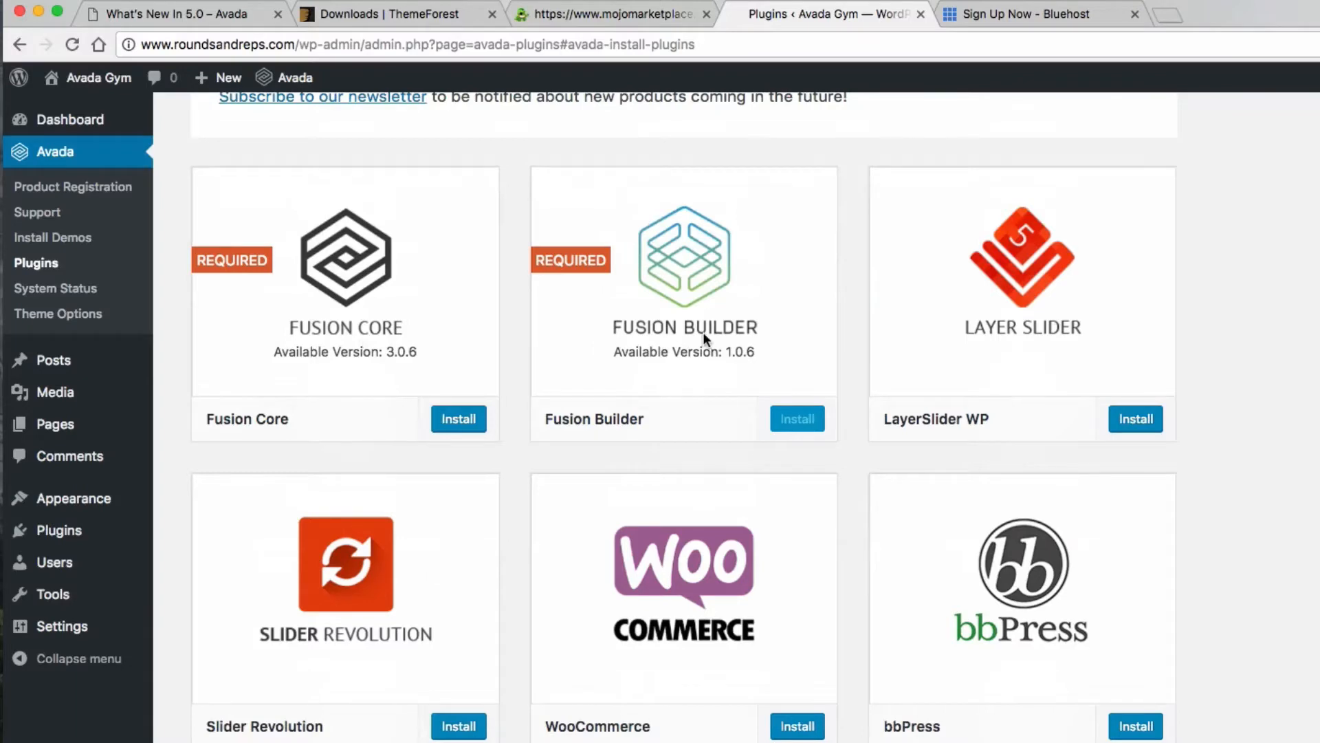
scroll(495, 339, down, 3)
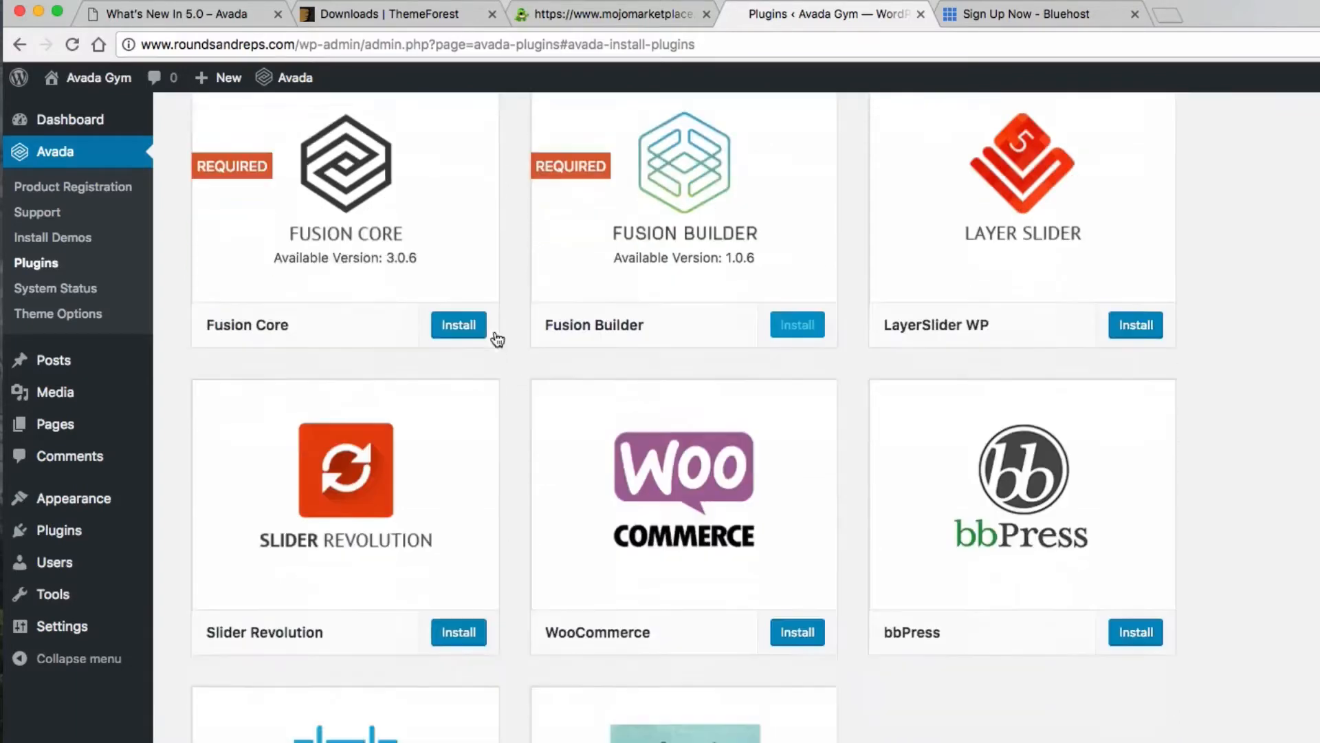
scroll(507, 339, up, 2)
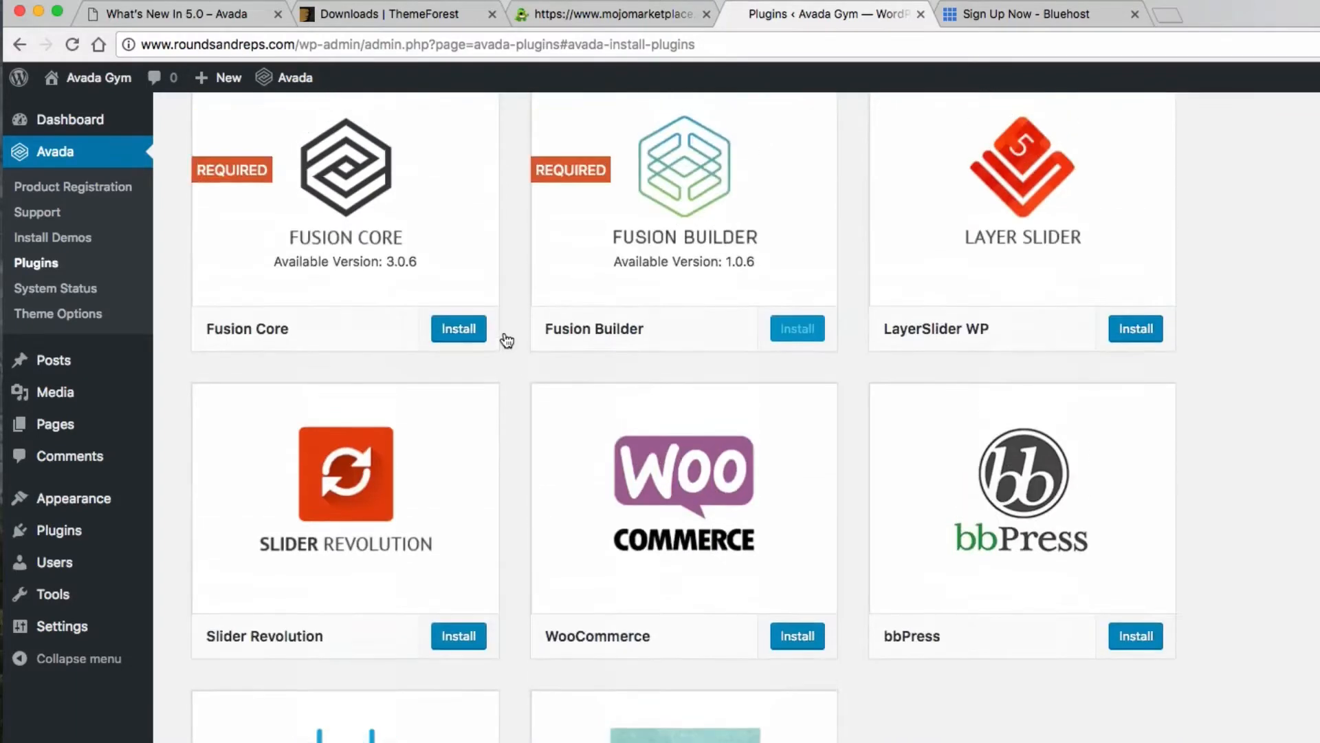
click(466, 336)
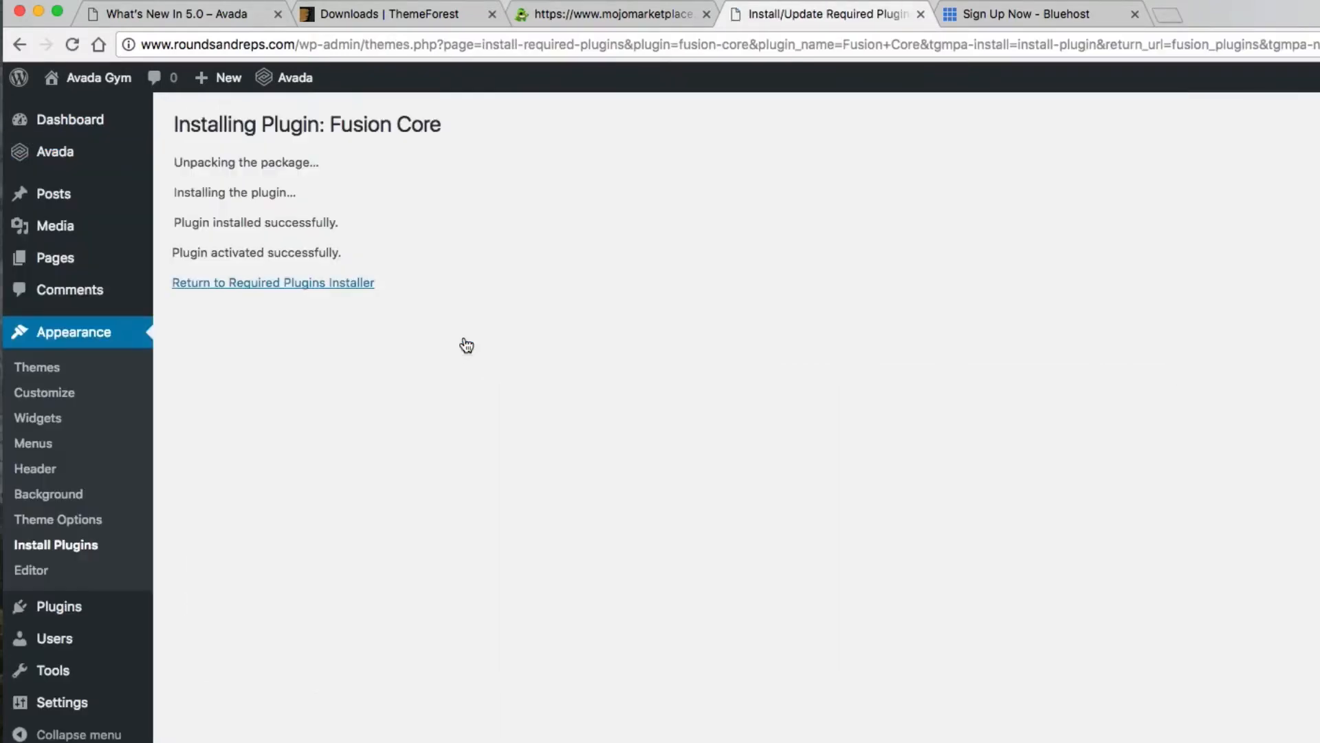
click(309, 292)
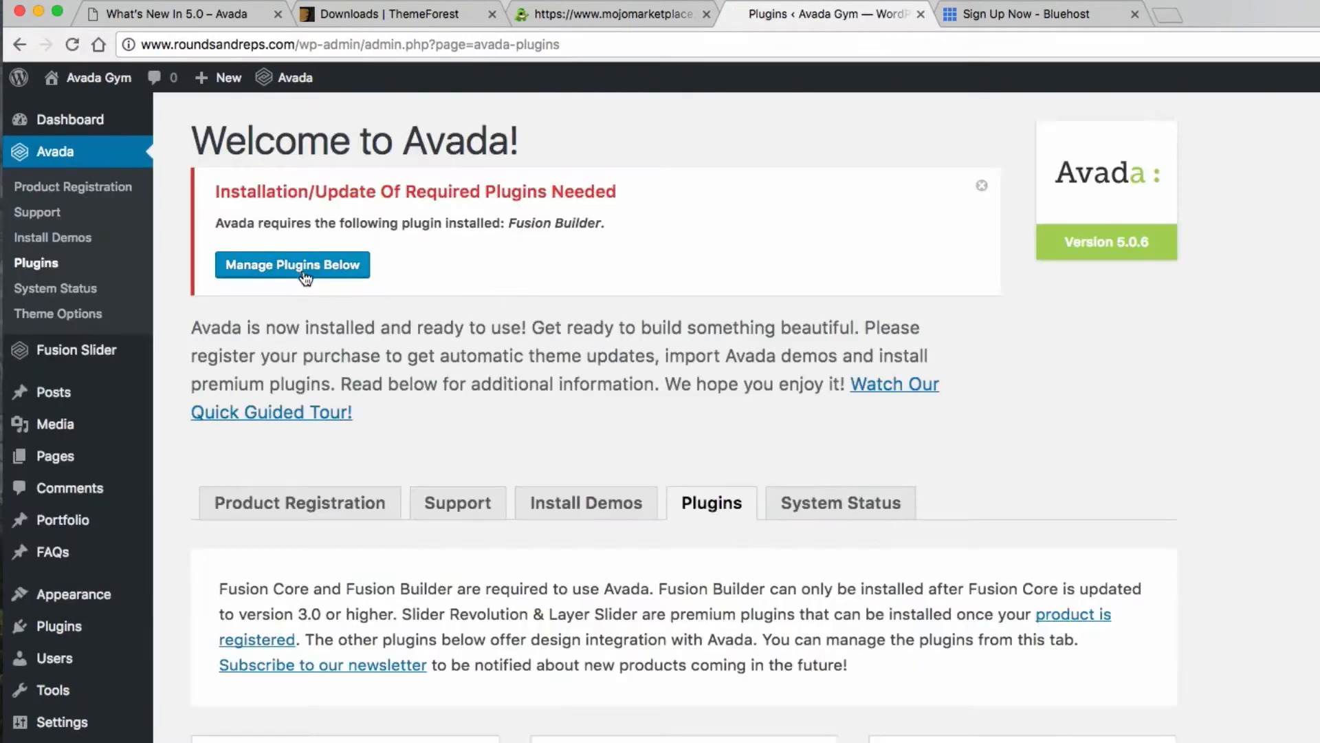
Install the required Fusion Builder plugin and return to the Avada plugin list.
scroll(674, 463, down, 10)
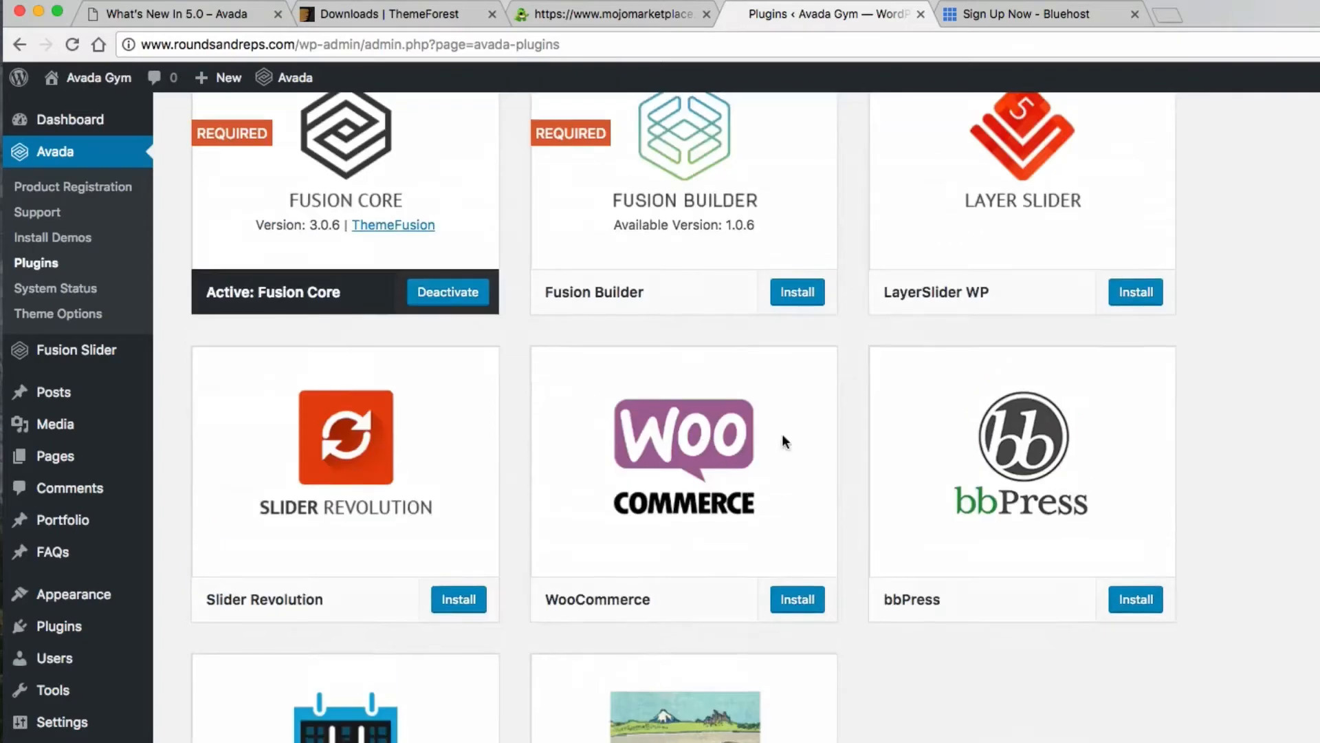
click(798, 295)
scroll(650, 296, up, 3)
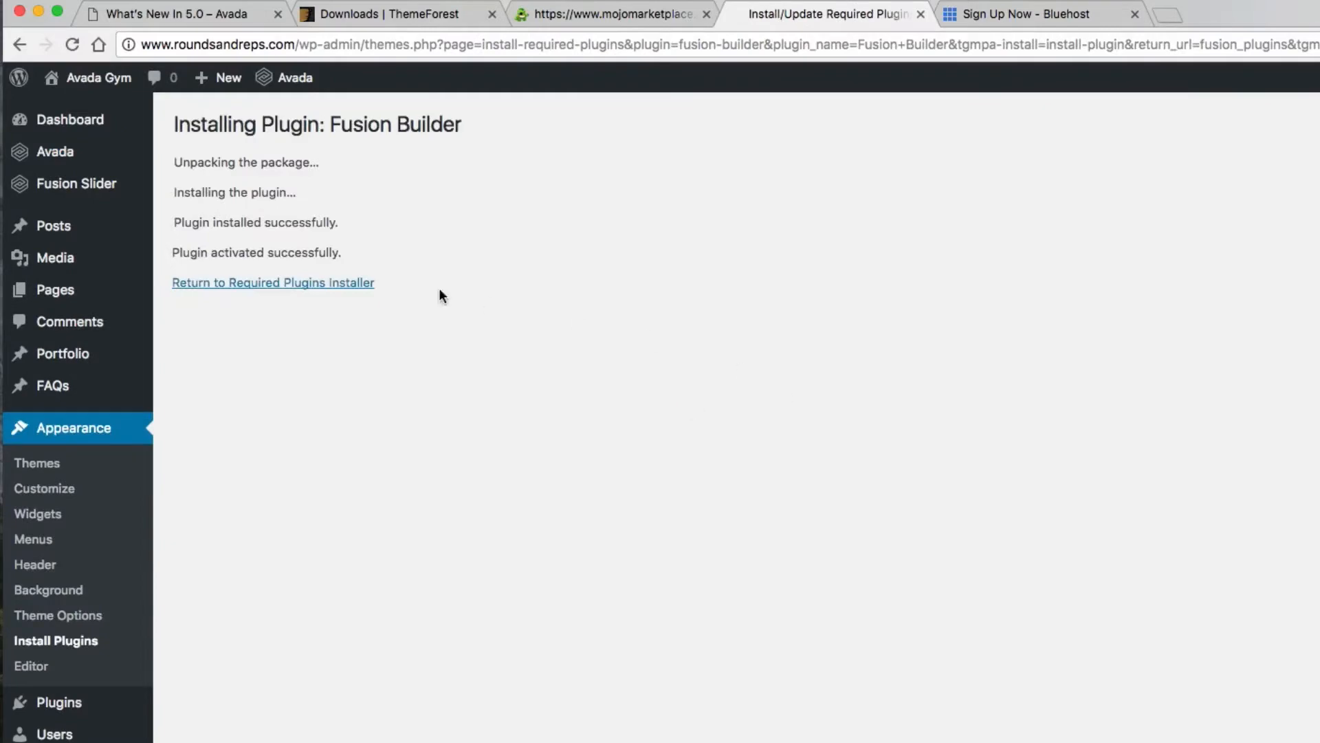
click(316, 285)
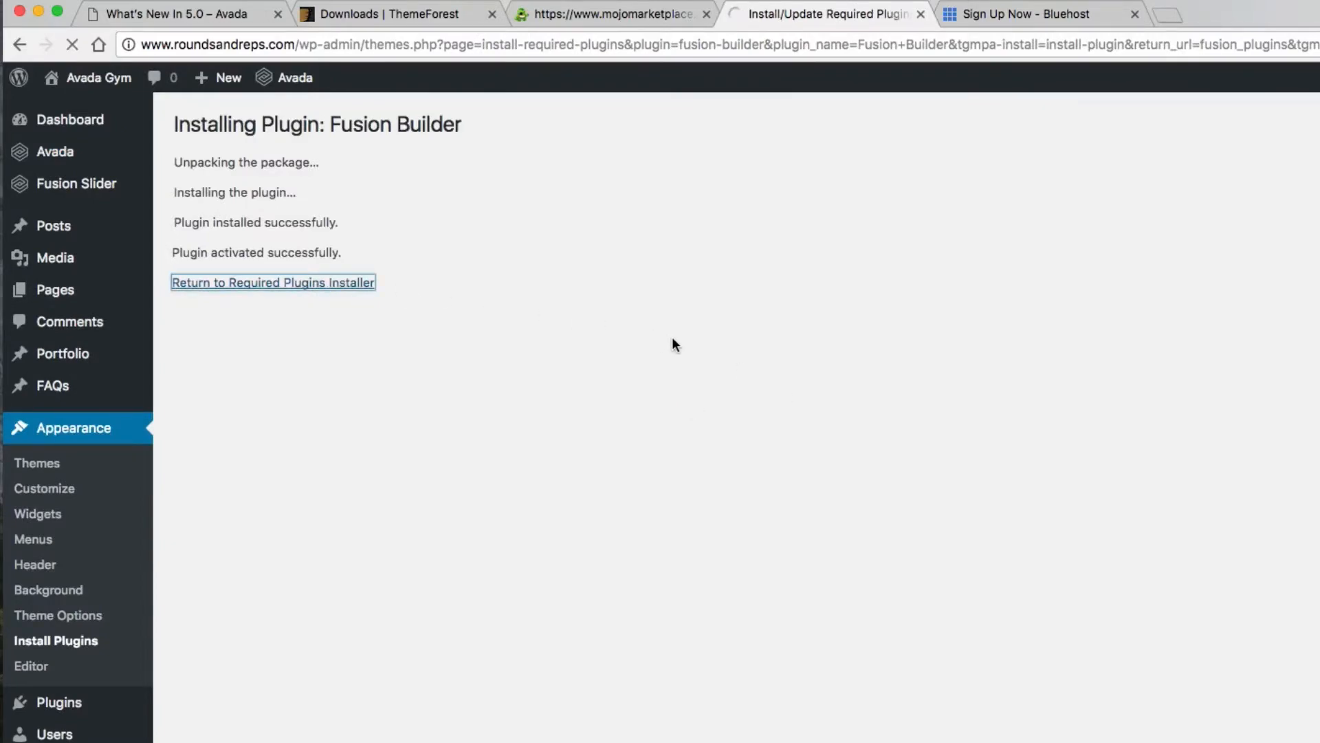
Look through the optional plugins offered with Avada and open the theme's System Status page.
scroll(1045, 447, down, 2)
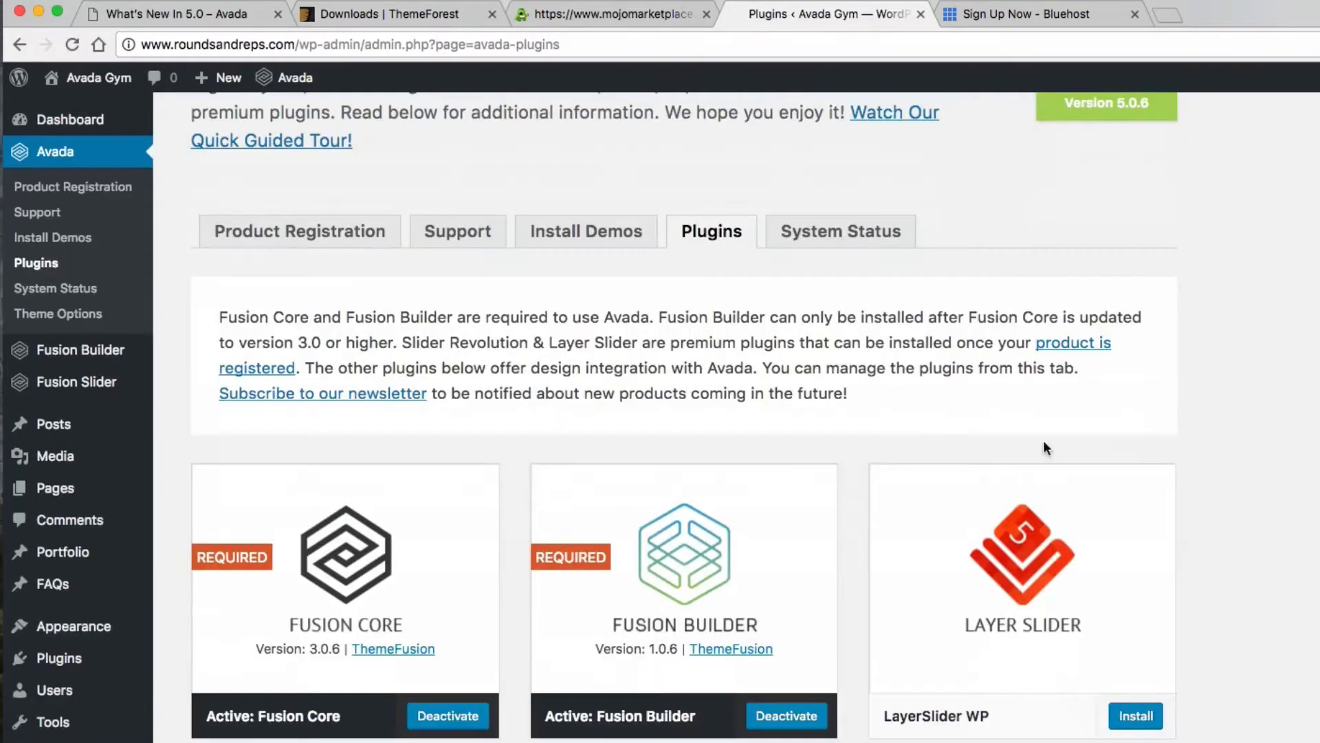
scroll(1044, 447, down, 4)
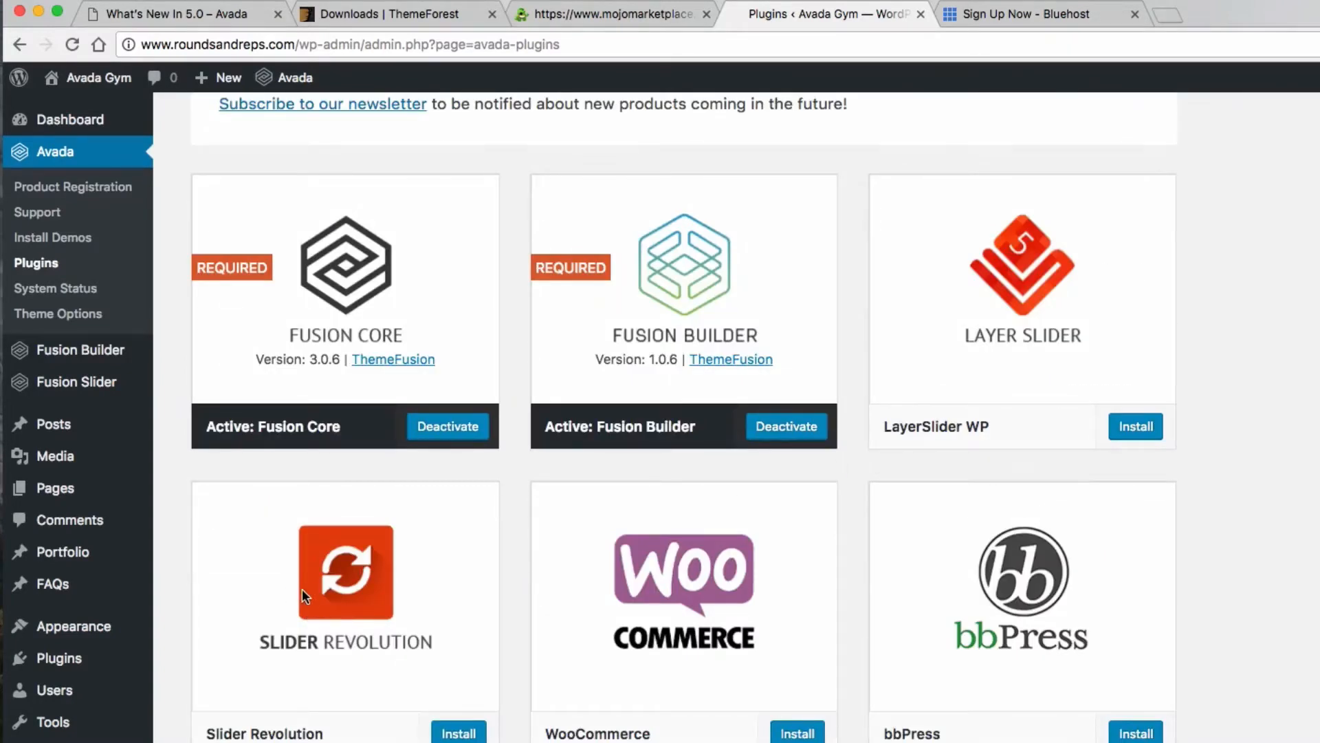
scroll(302, 589, down, 1)
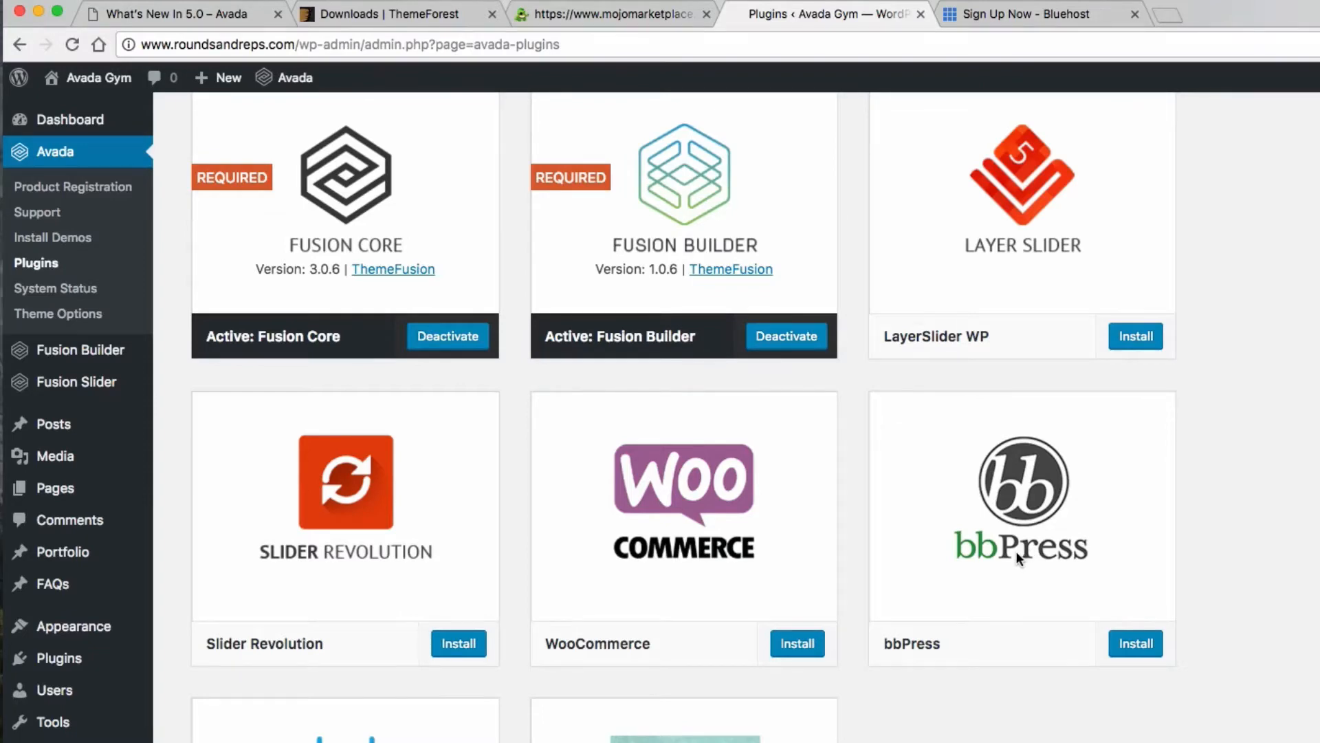
scroll(1013, 542, down, 3)
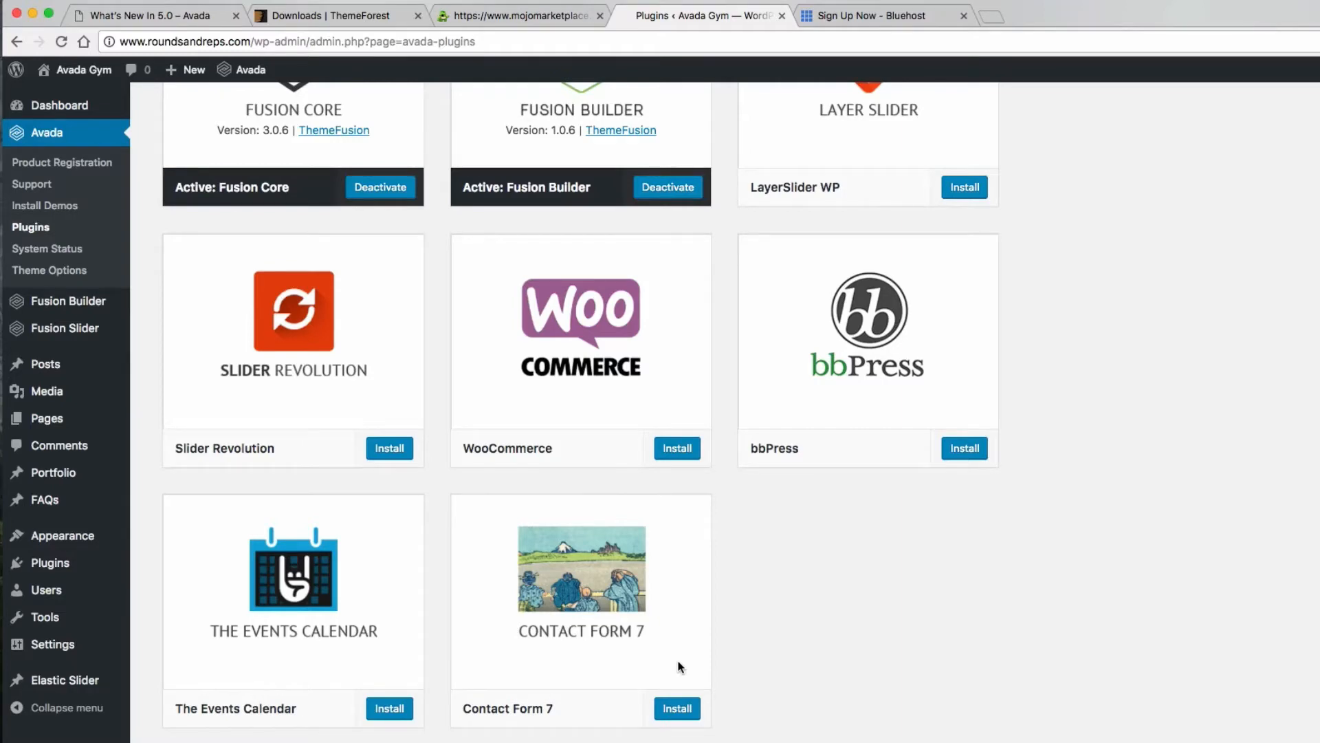
scroll(758, 637, up, 5)
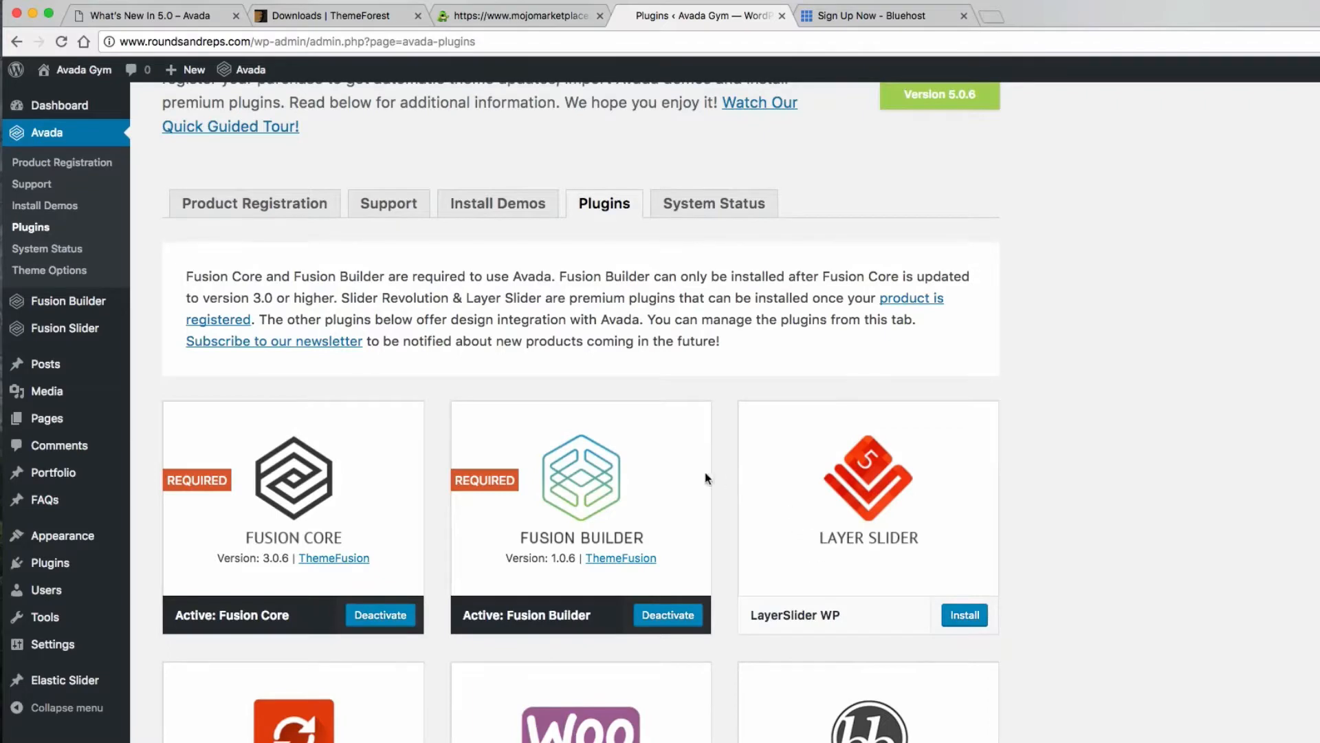
scroll(598, 440, up, 3)
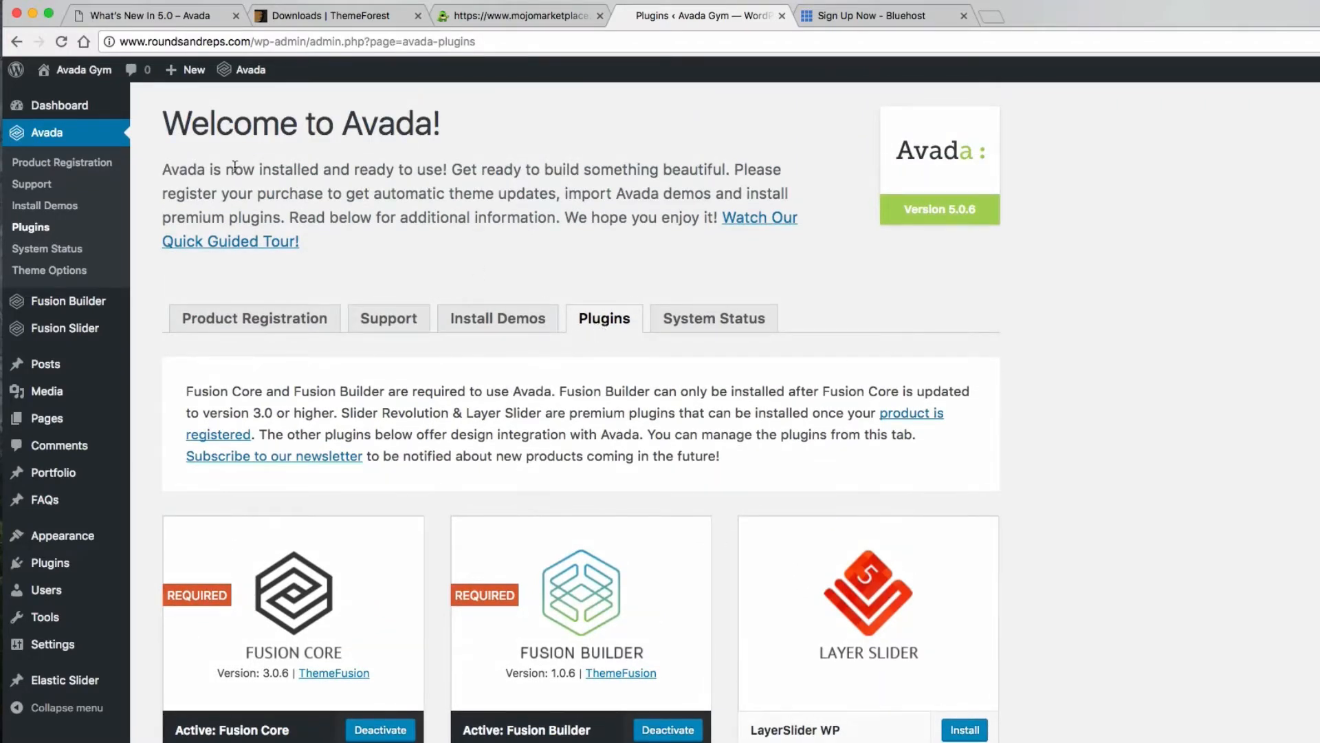
mouse_move(253, 73)
click(759, 313)
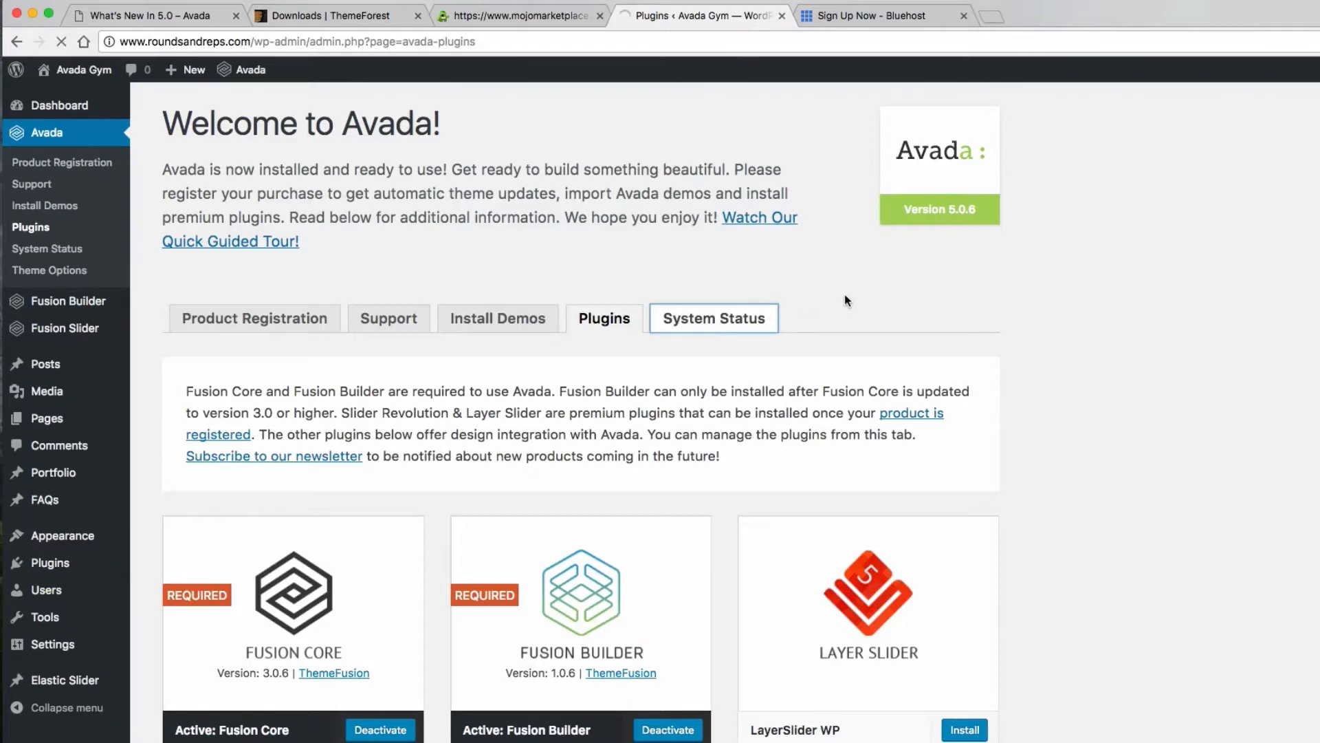
Review the Avada versions, WordPress environment and server environment sections of the System Status page.
scroll(1111, 369, down, 5)
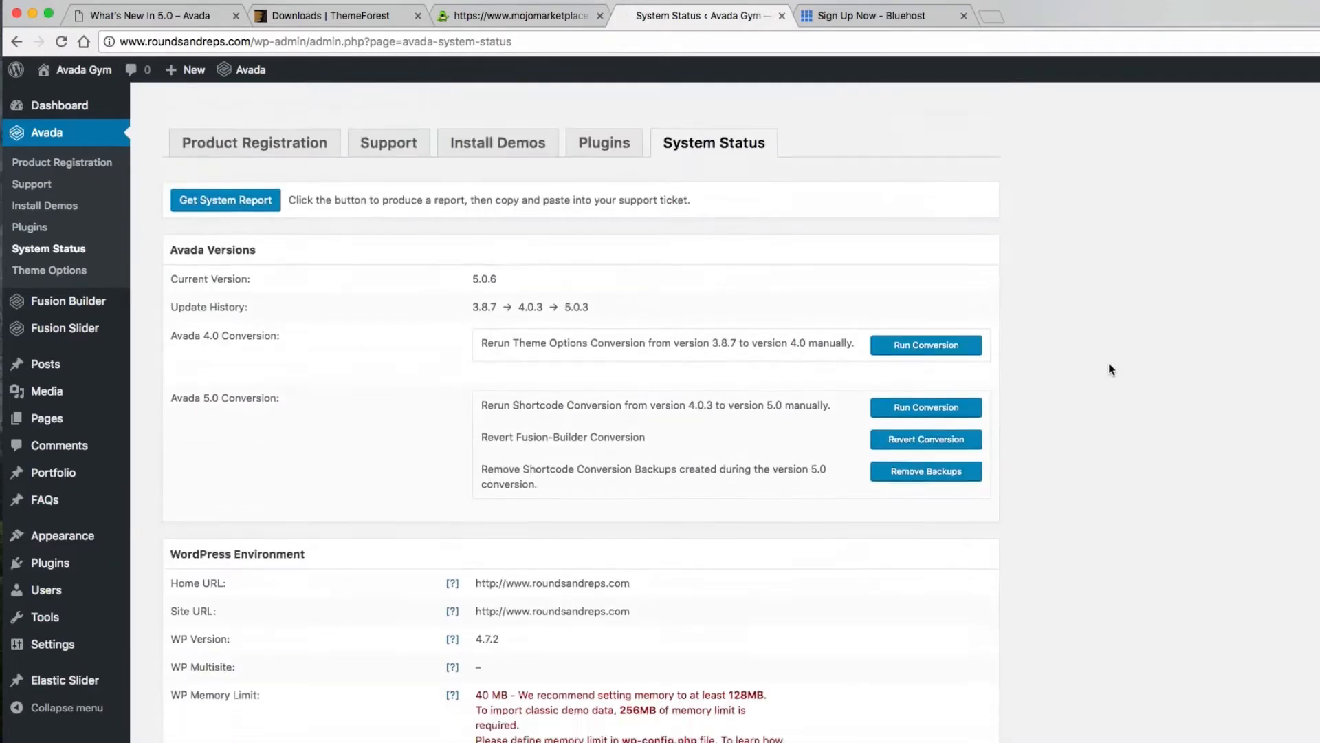
scroll(1109, 369, down, 2)
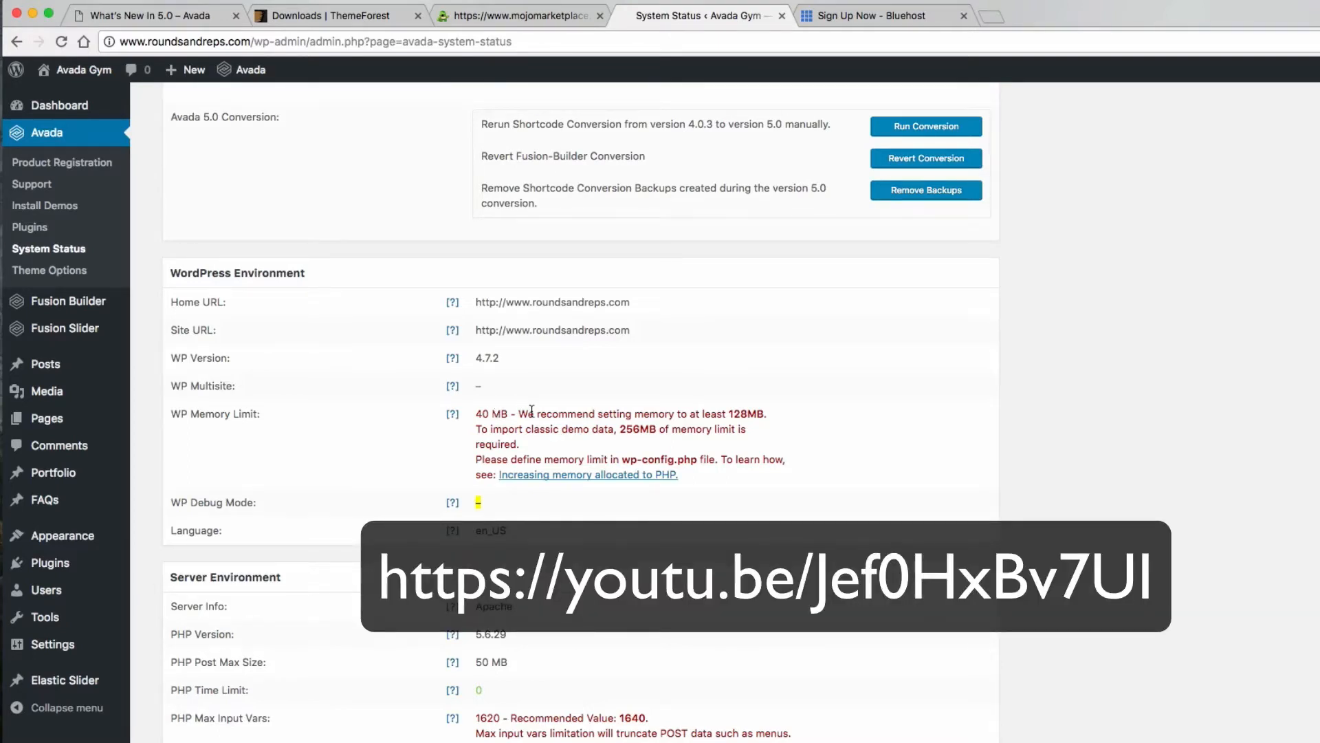
scroll(765, 453, up, 5)
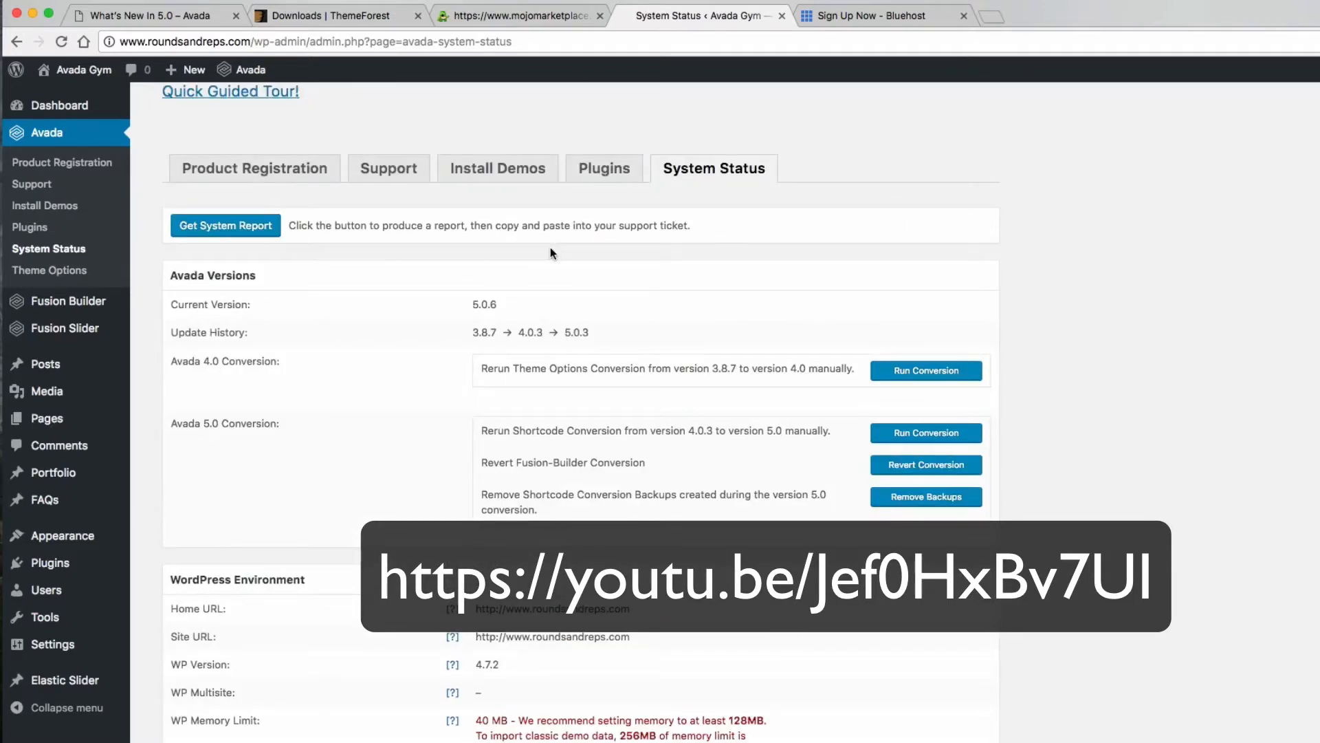
scroll(560, 268, up, 1)
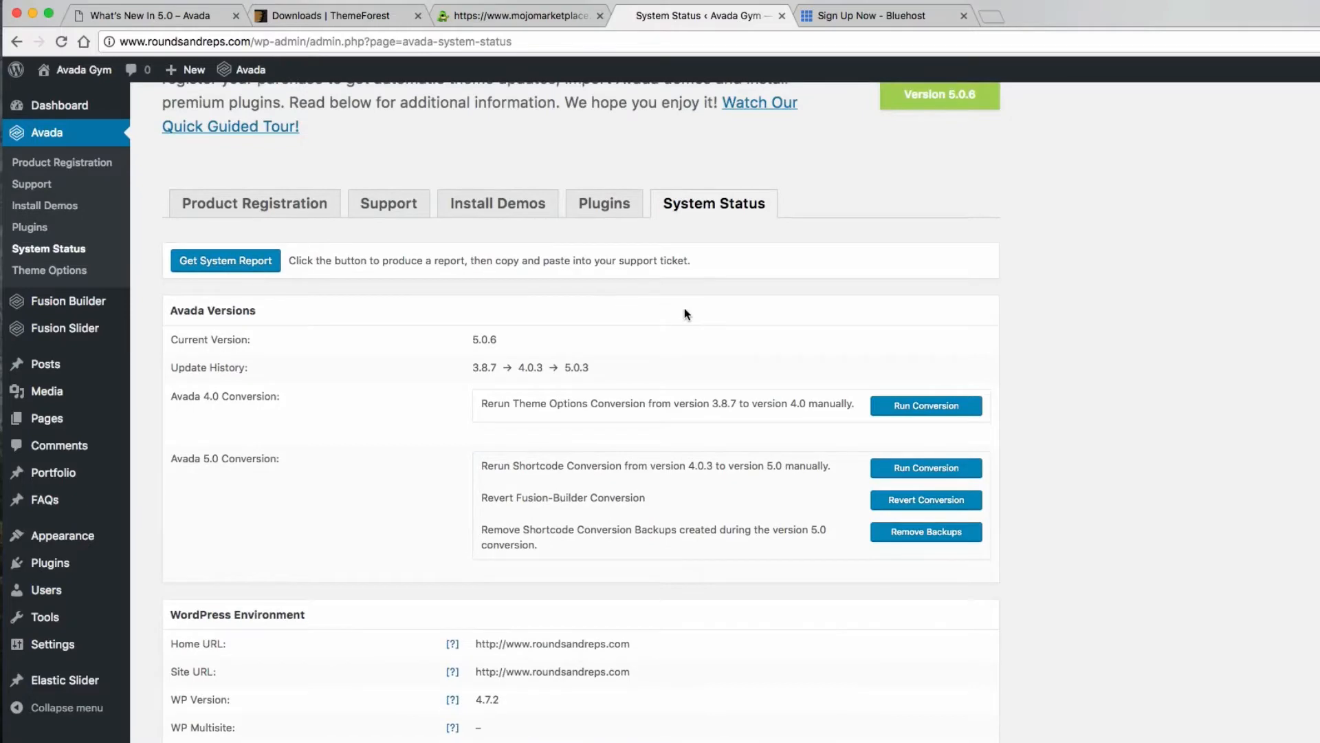
Open Avada's Product Registration page, find the API keys section in the ThemeForest account settings, and return to the Avada page.
click(281, 216)
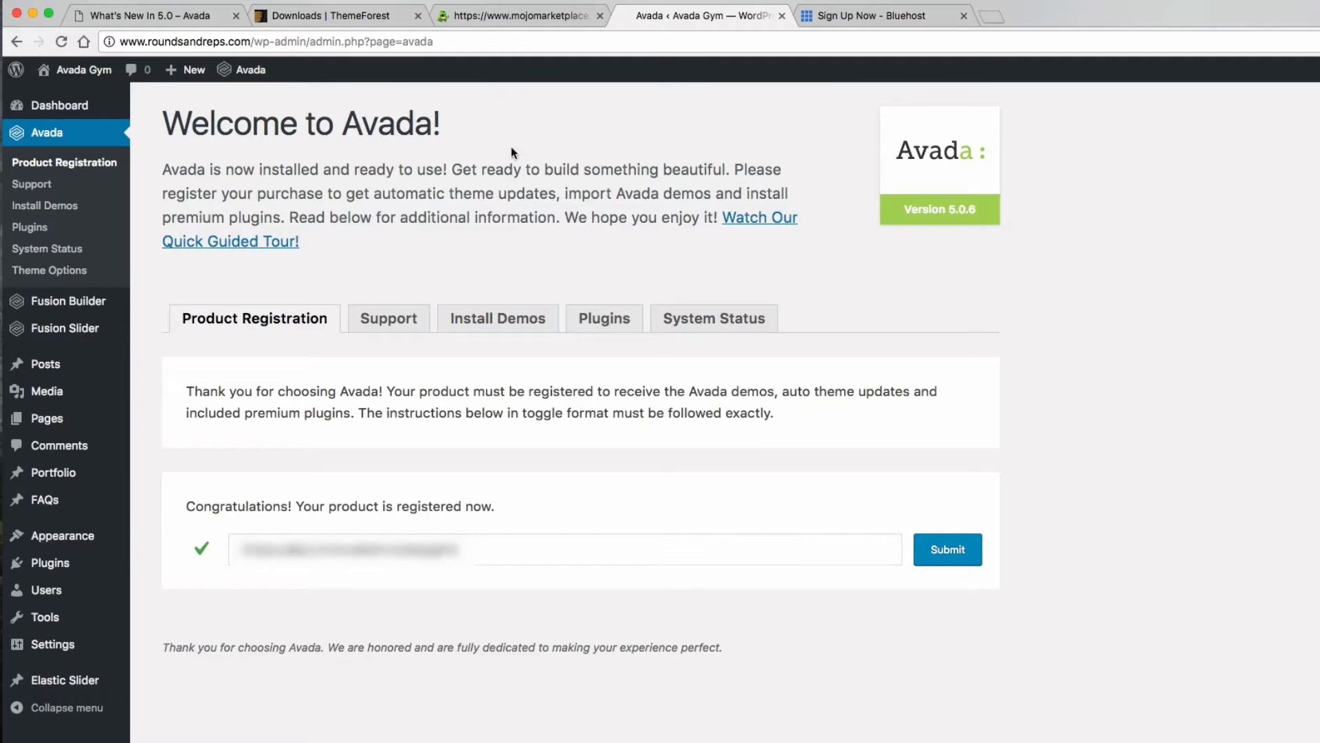
click(526, 15)
click(330, 15)
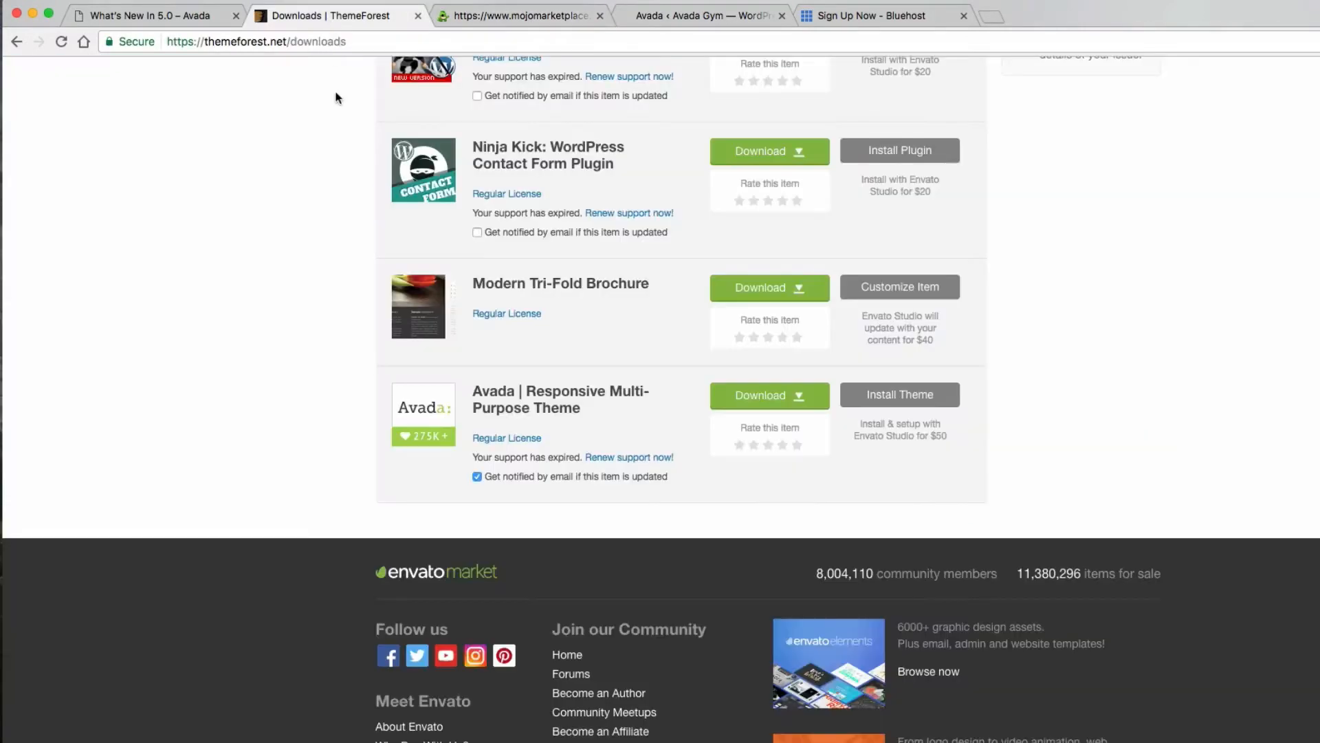
scroll(318, 179, up, 20)
mouse_move(1035, 124)
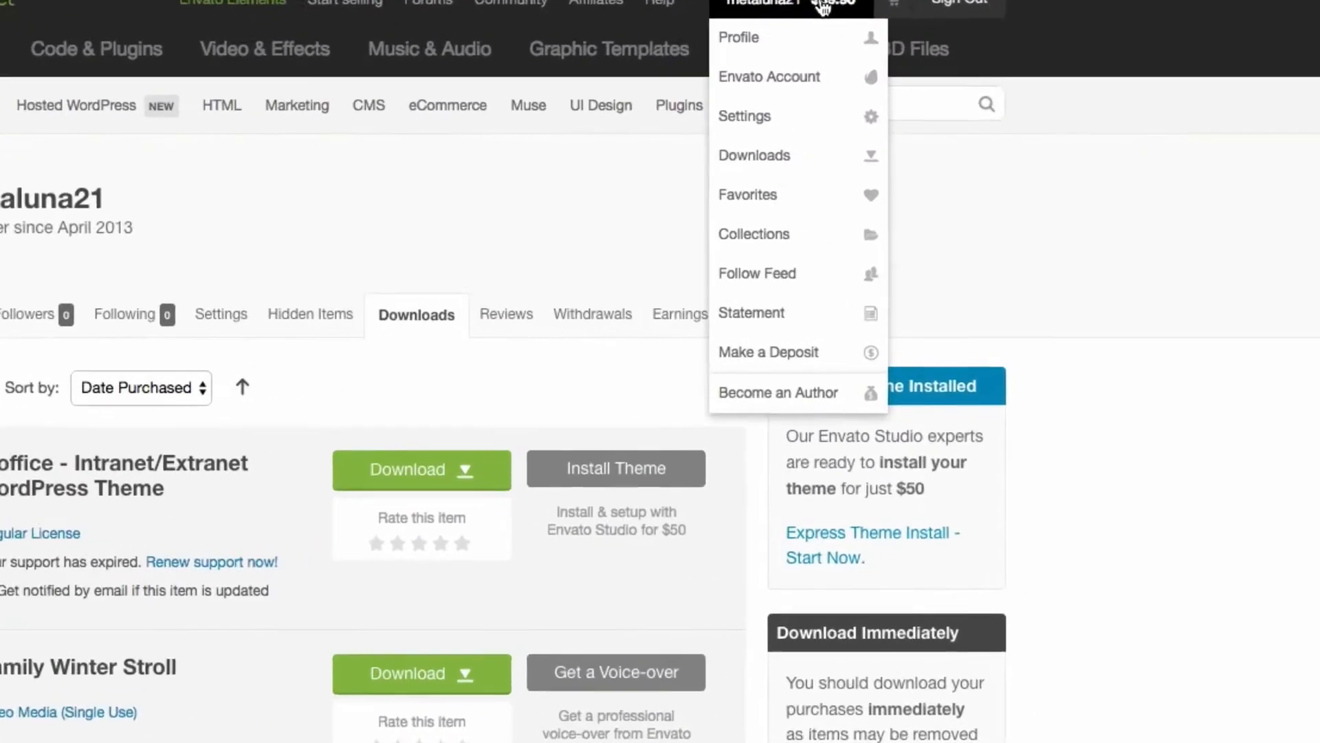
click(756, 116)
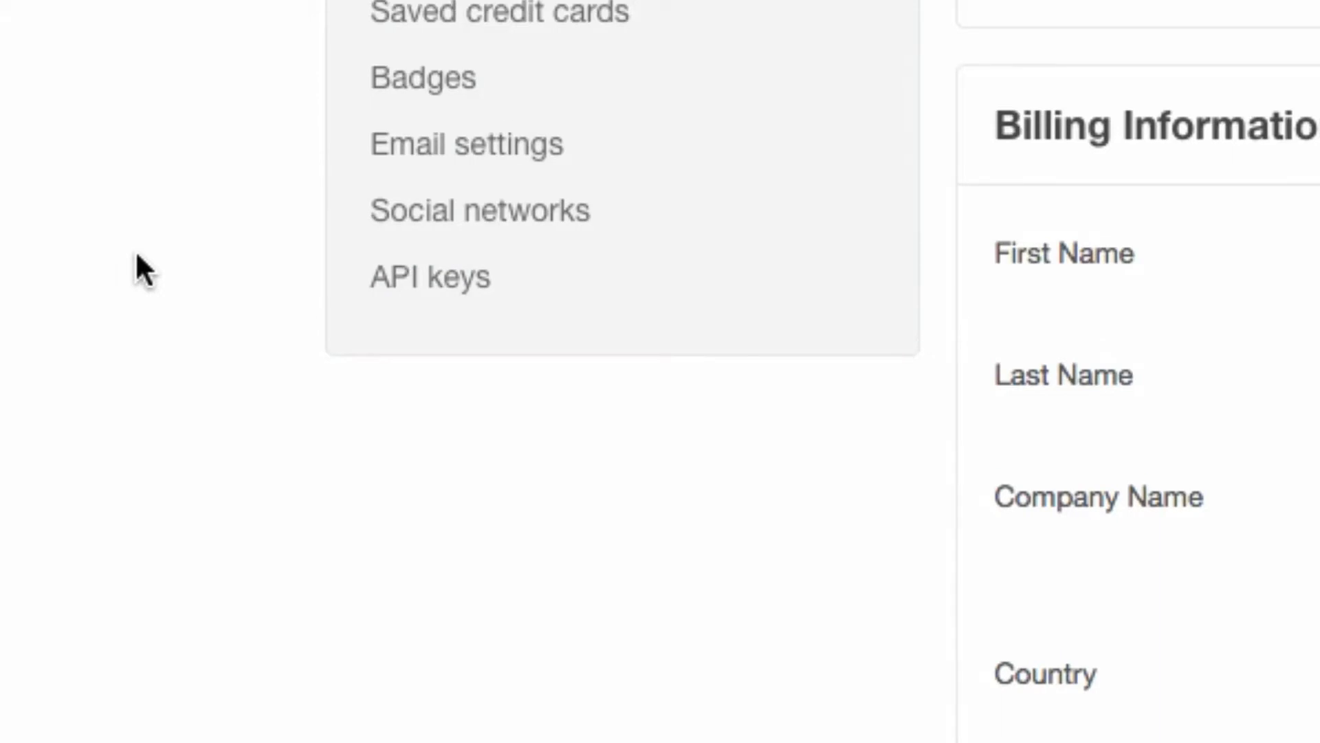
scroll(184, 142, up, 3)
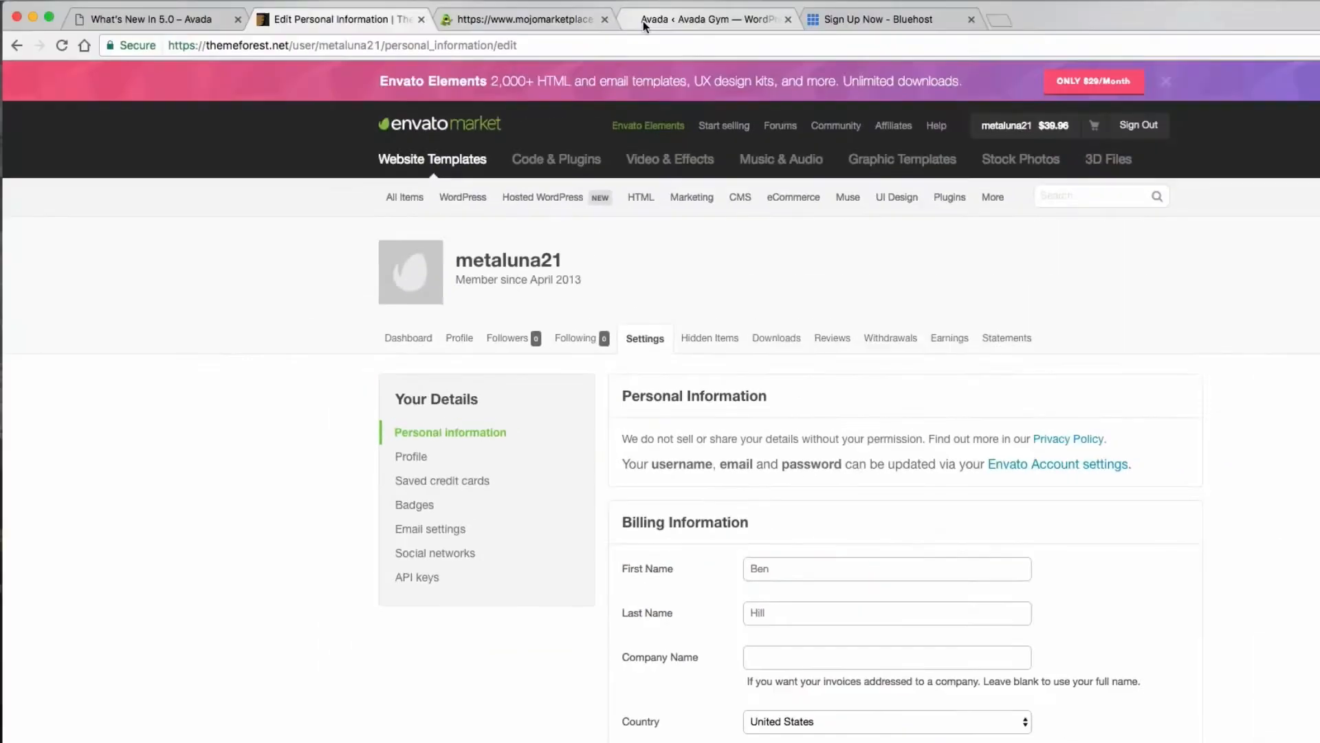
click(650, 19)
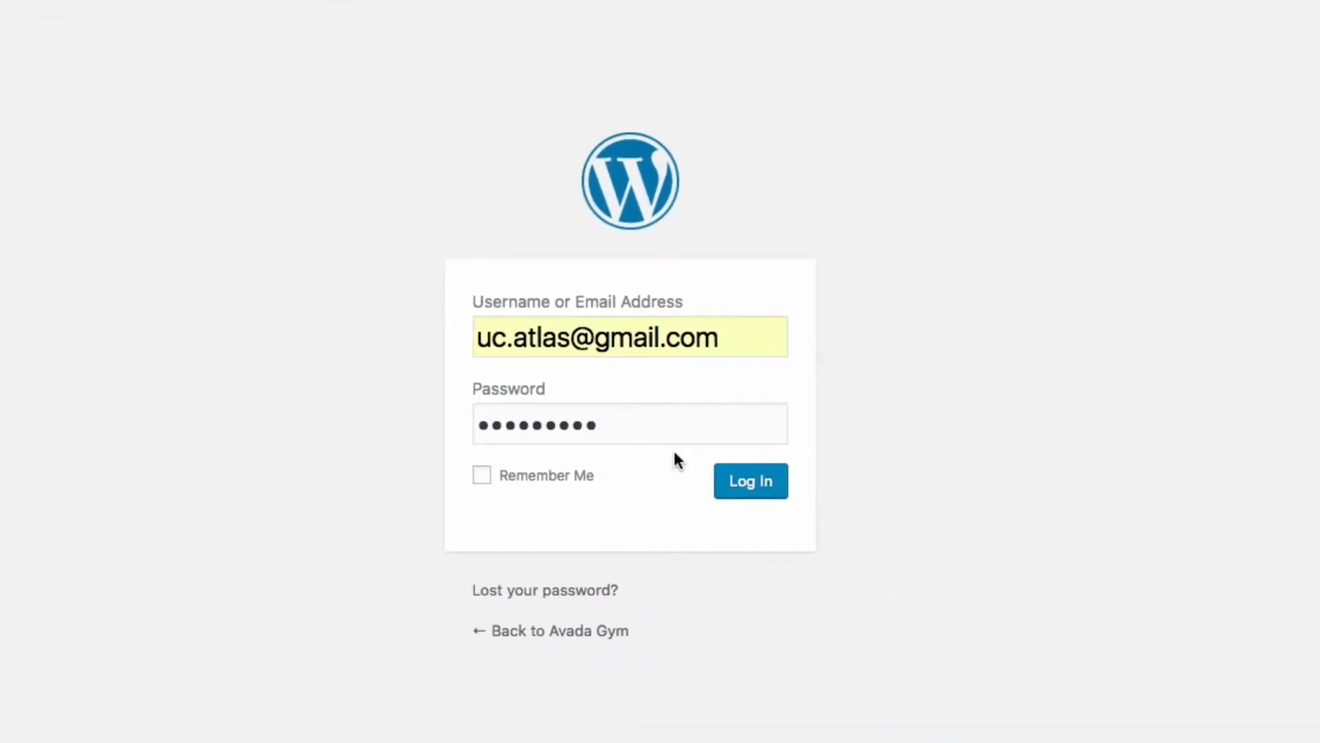
Log in to the WordPress admin with the prefilled credentials and collapse the ThemeFusion News widget on the dashboard.
click(764, 492)
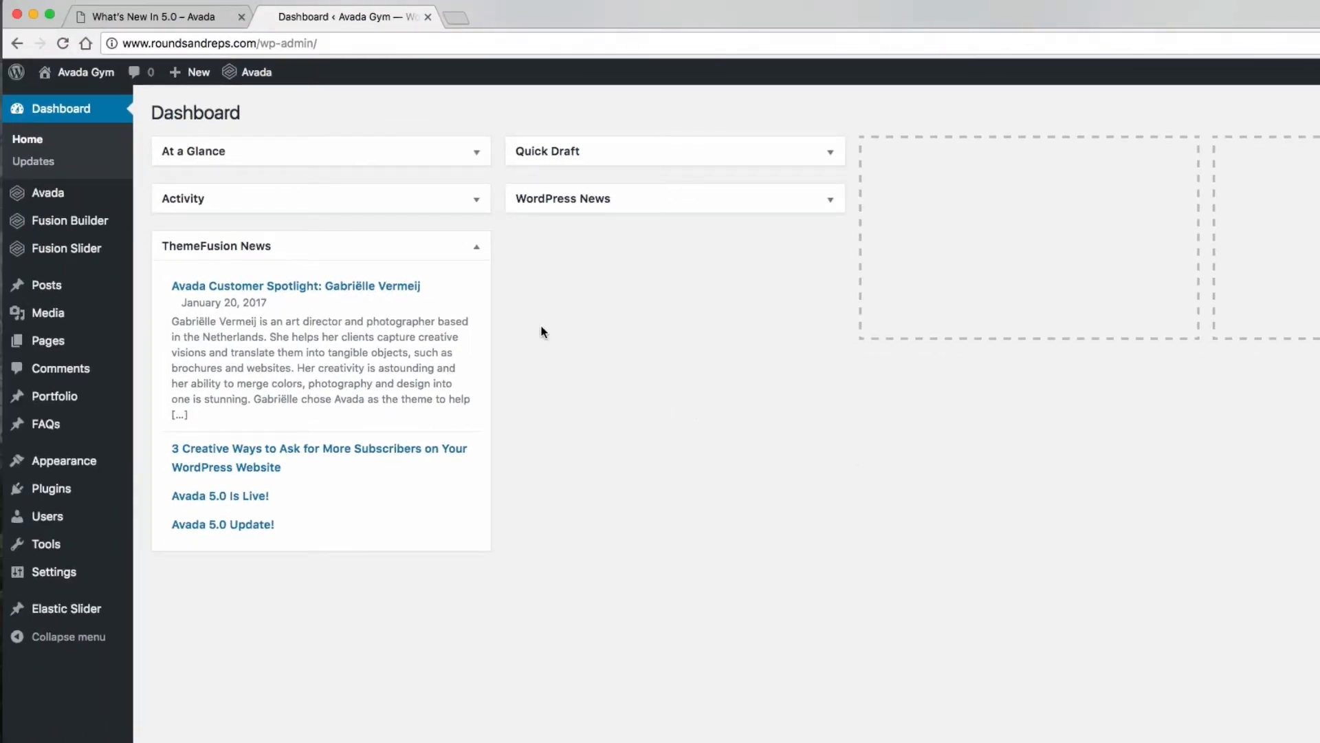
click(486, 254)
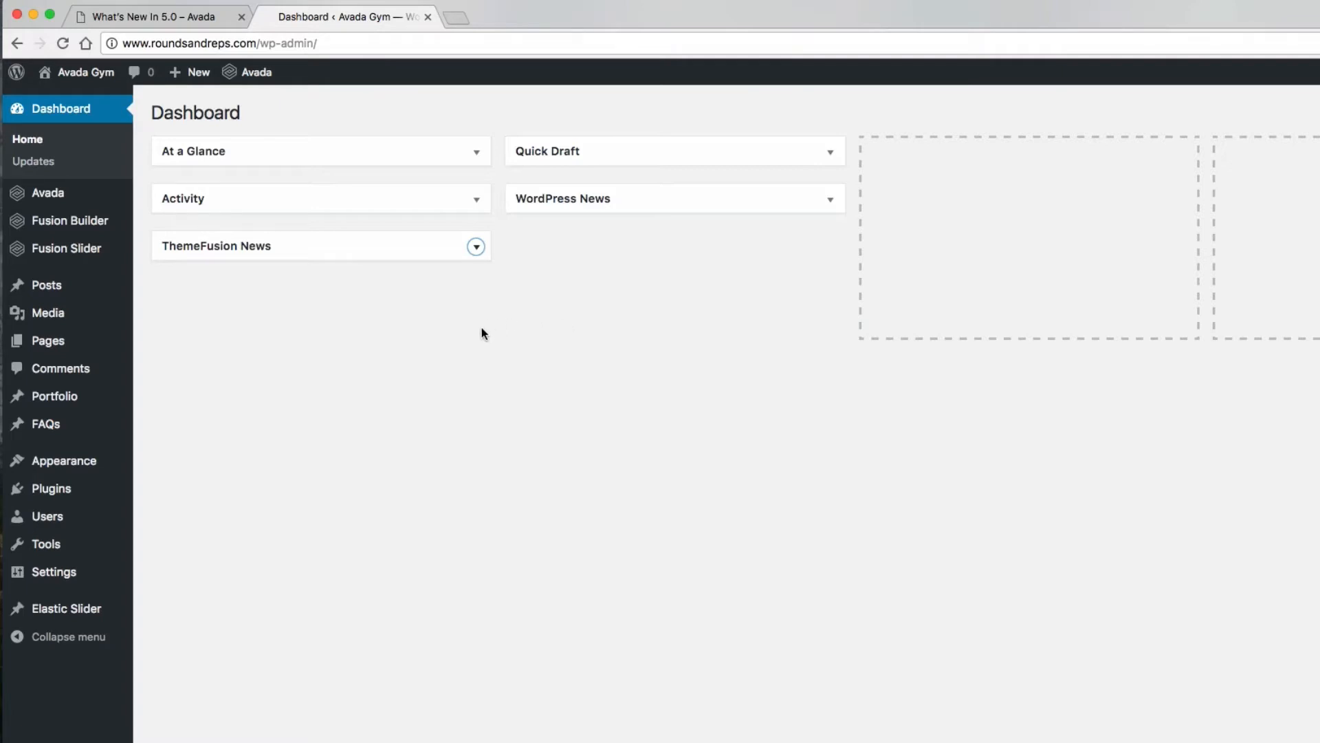
Look through the admin sections and their submenus from Posts and Media down to Tools and Settings.
mouse_move(265, 81)
mouse_move(1258, 51)
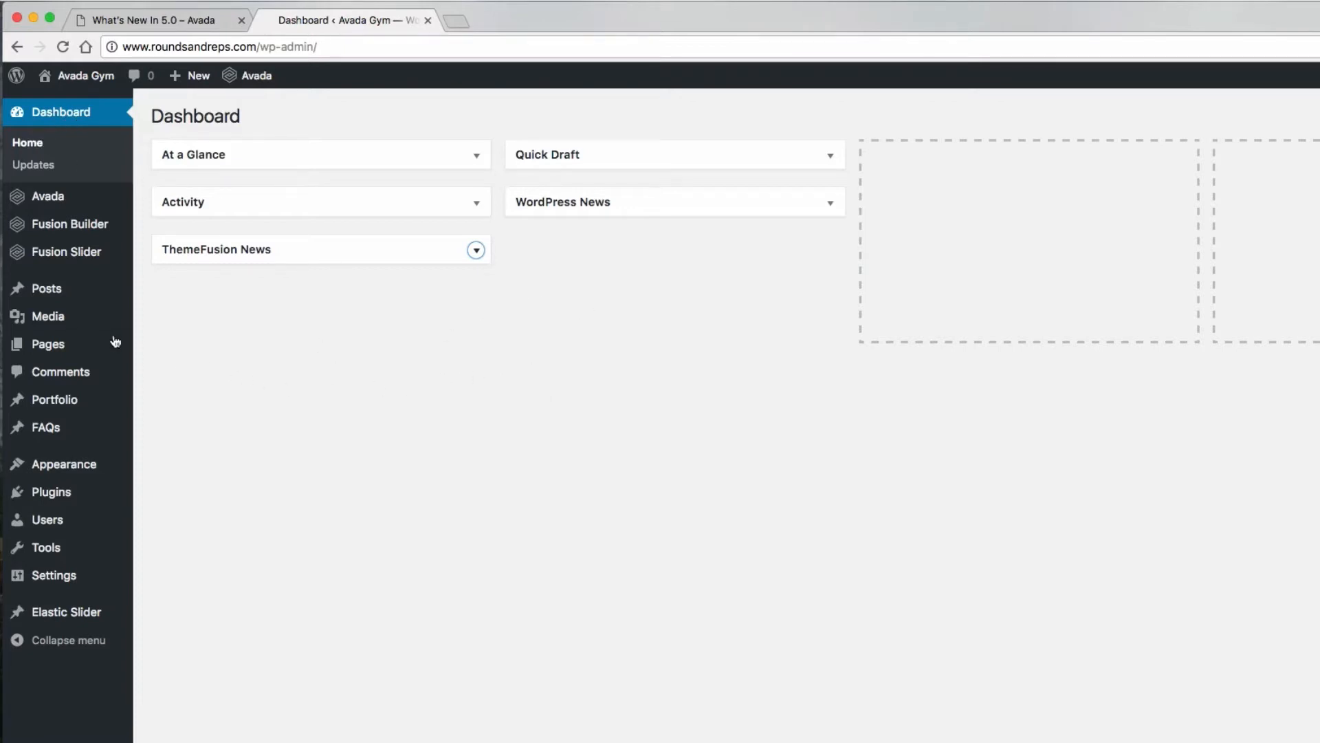
mouse_move(54, 295)
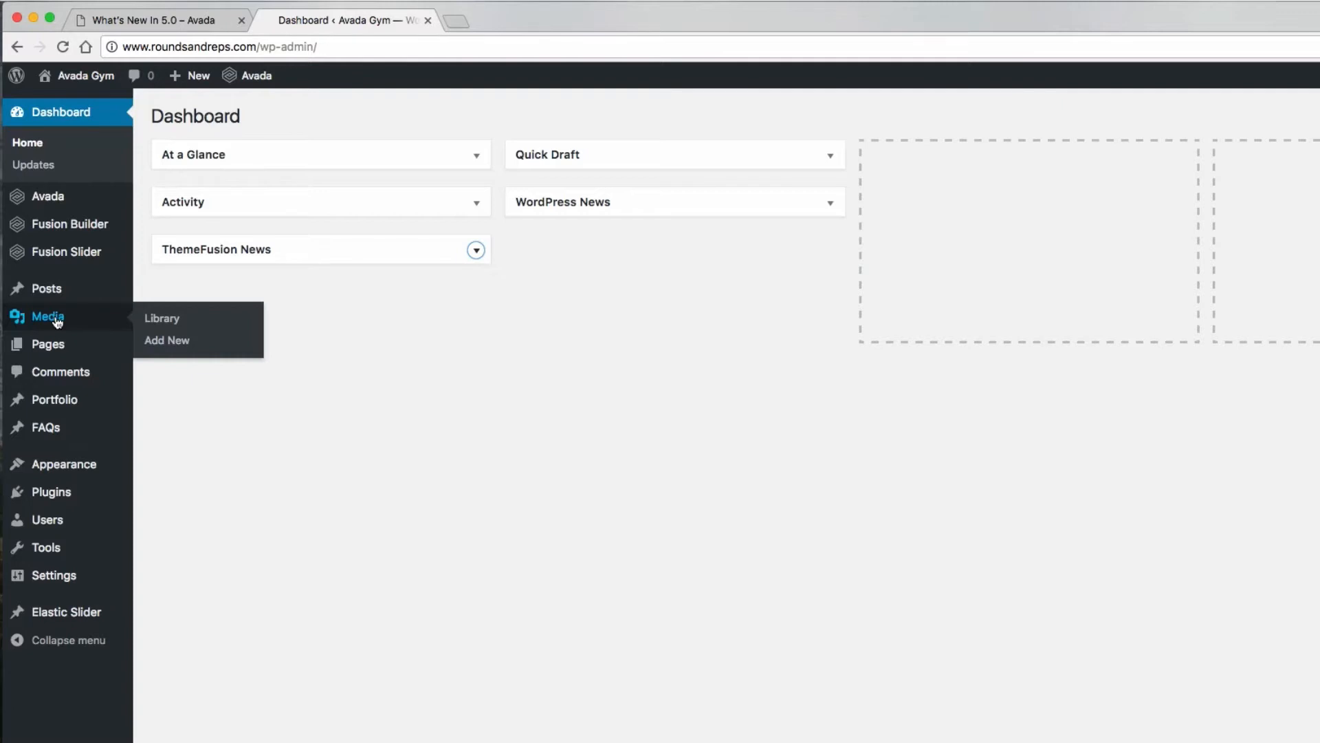
mouse_move(58, 351)
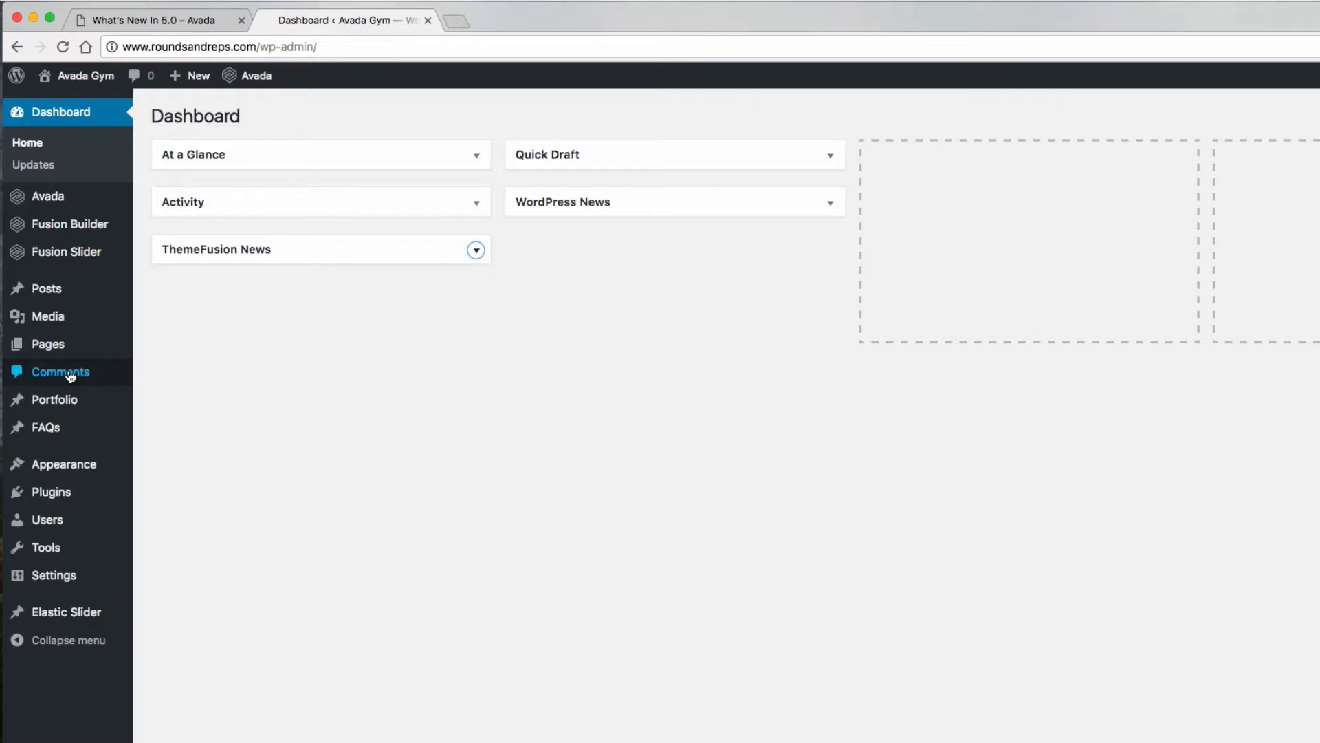
mouse_move(68, 405)
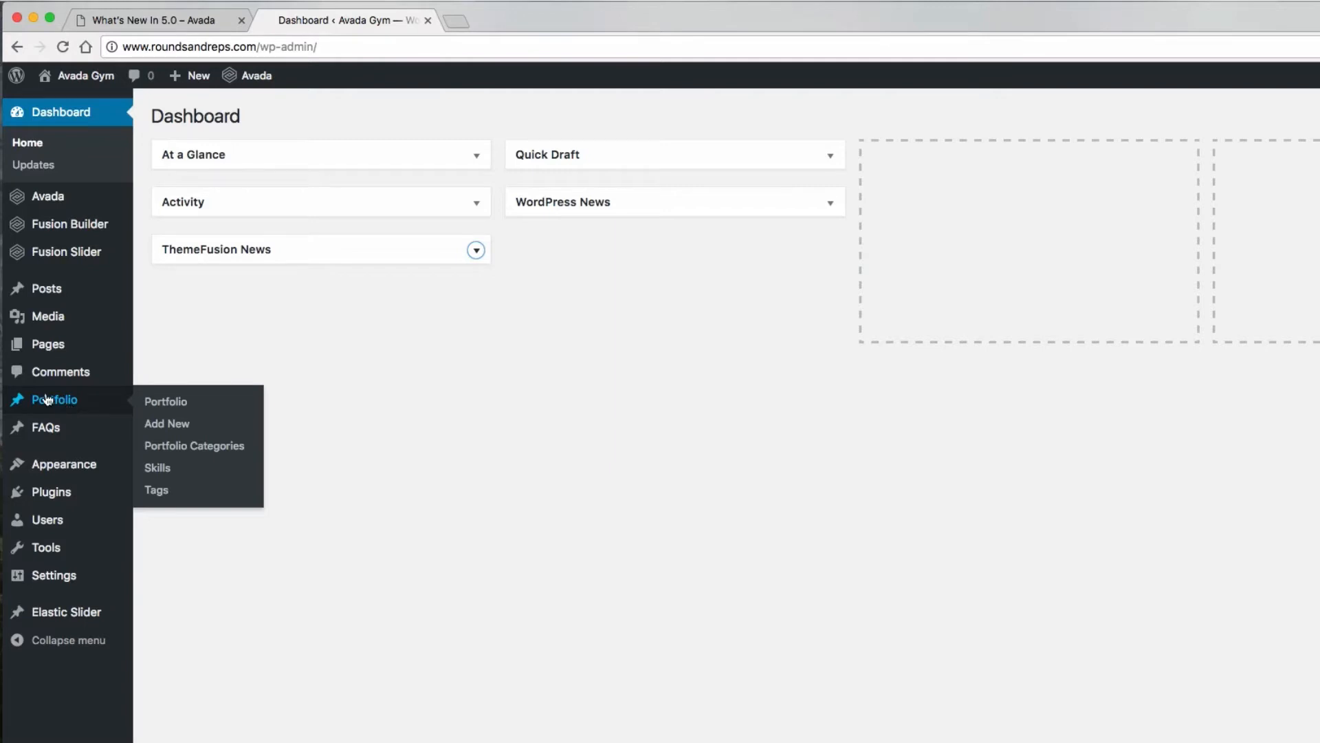
mouse_move(85, 473)
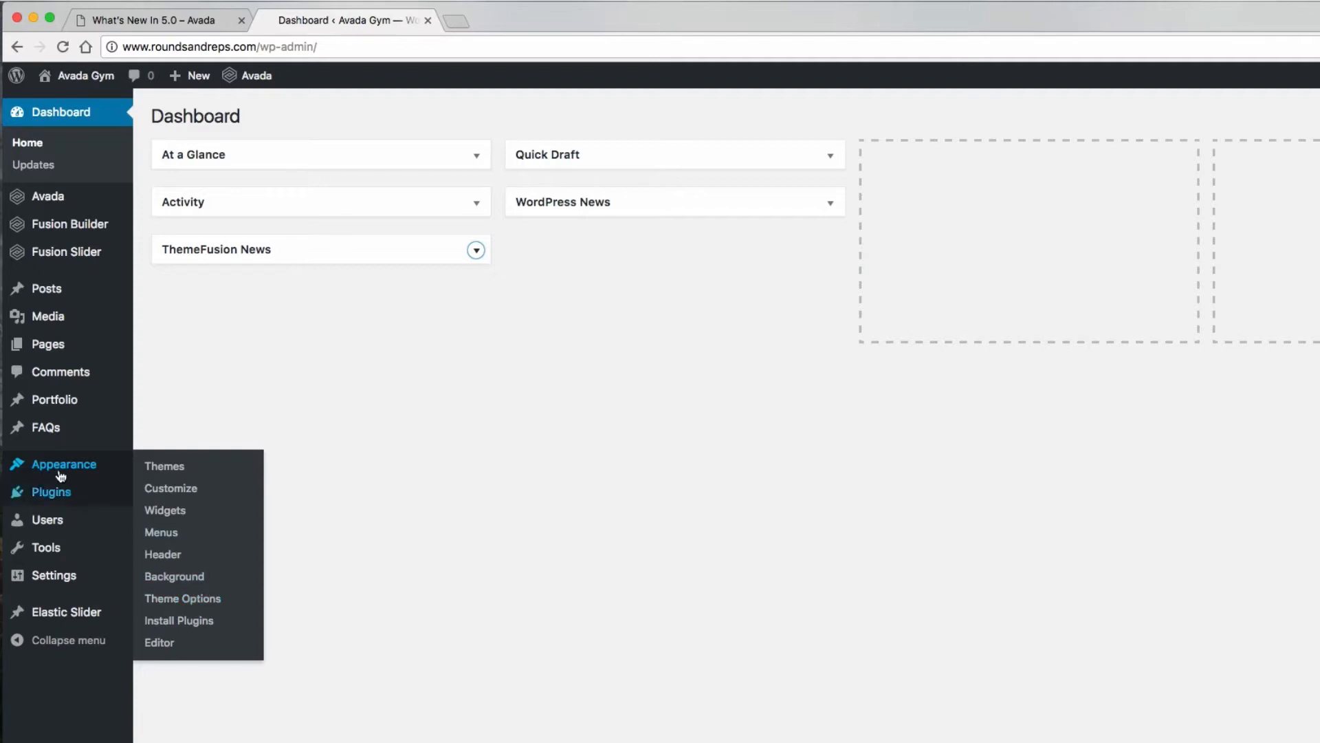
mouse_move(58, 495)
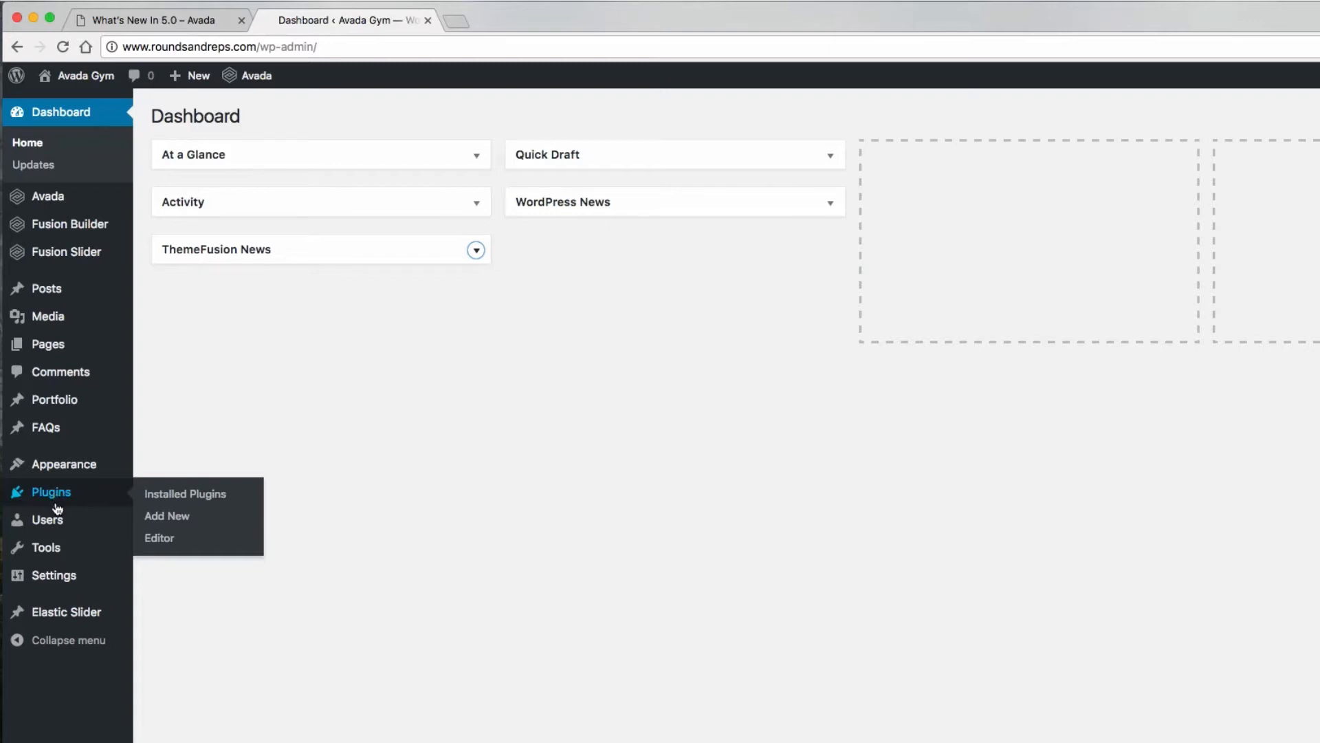
mouse_move(48, 519)
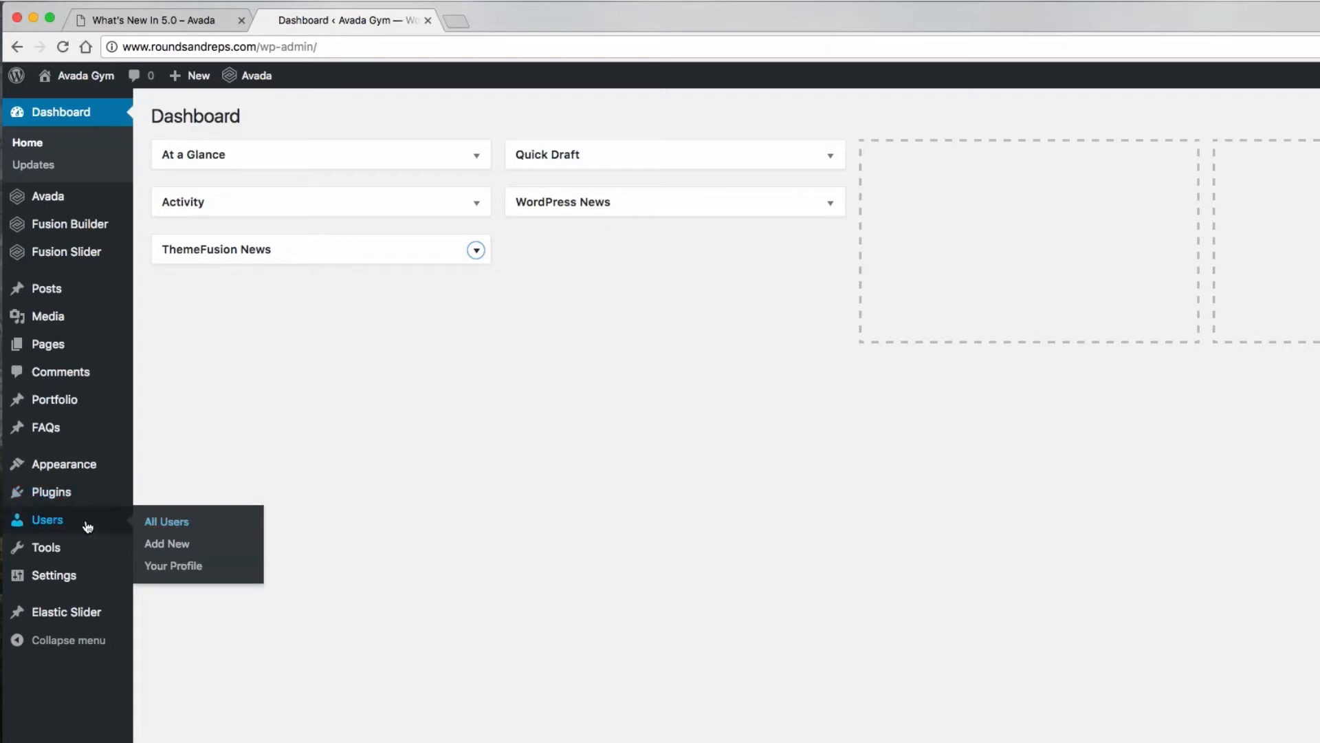
mouse_move(61, 555)
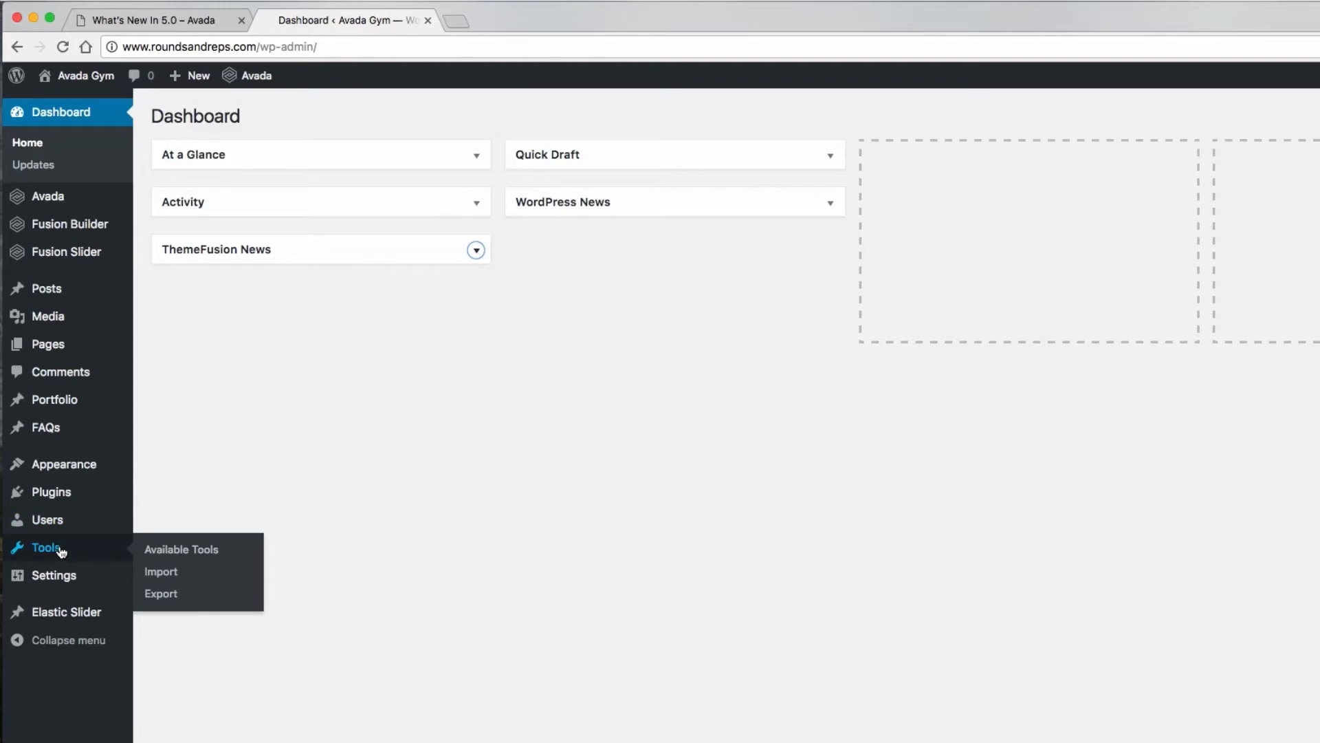
mouse_move(69, 577)
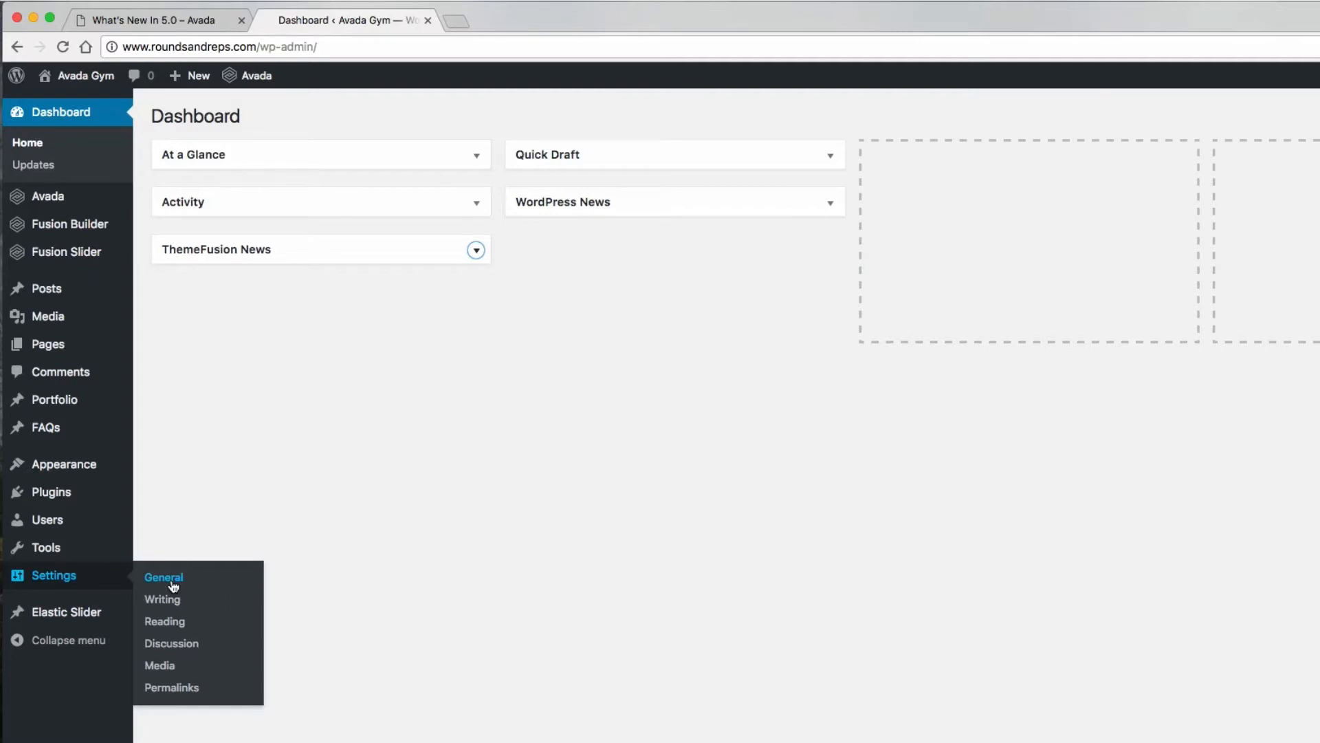
Open the Permalink Settings, review the URL structure options, and return to the dashboard.
click(179, 695)
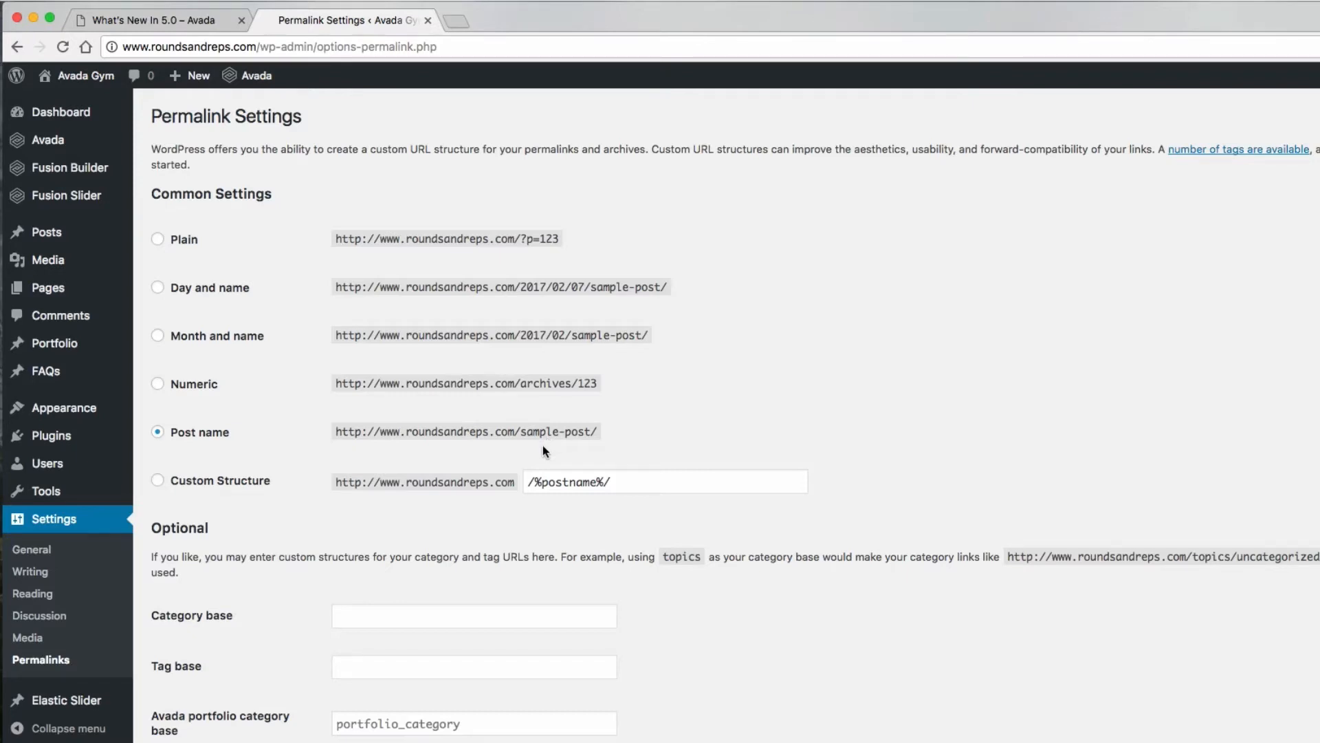
scroll(626, 453, down, 2)
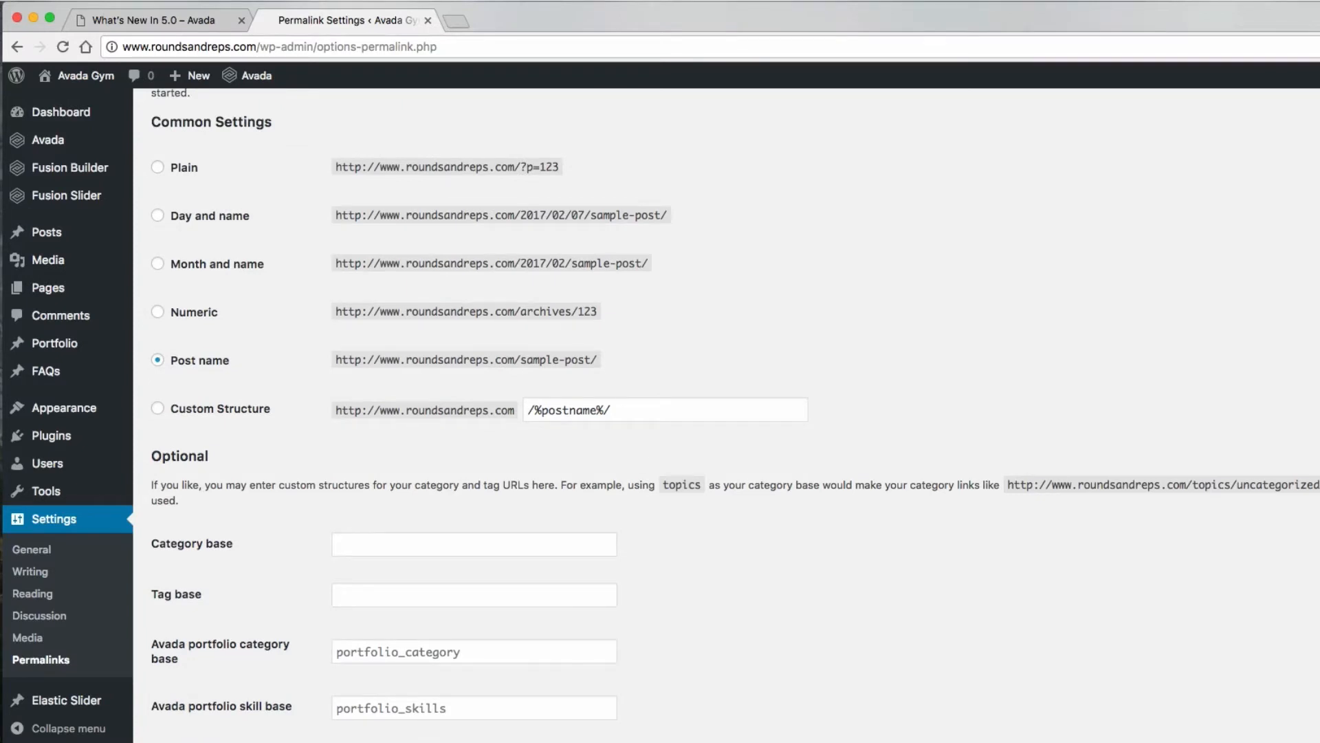
scroll(295, 575, up, 2)
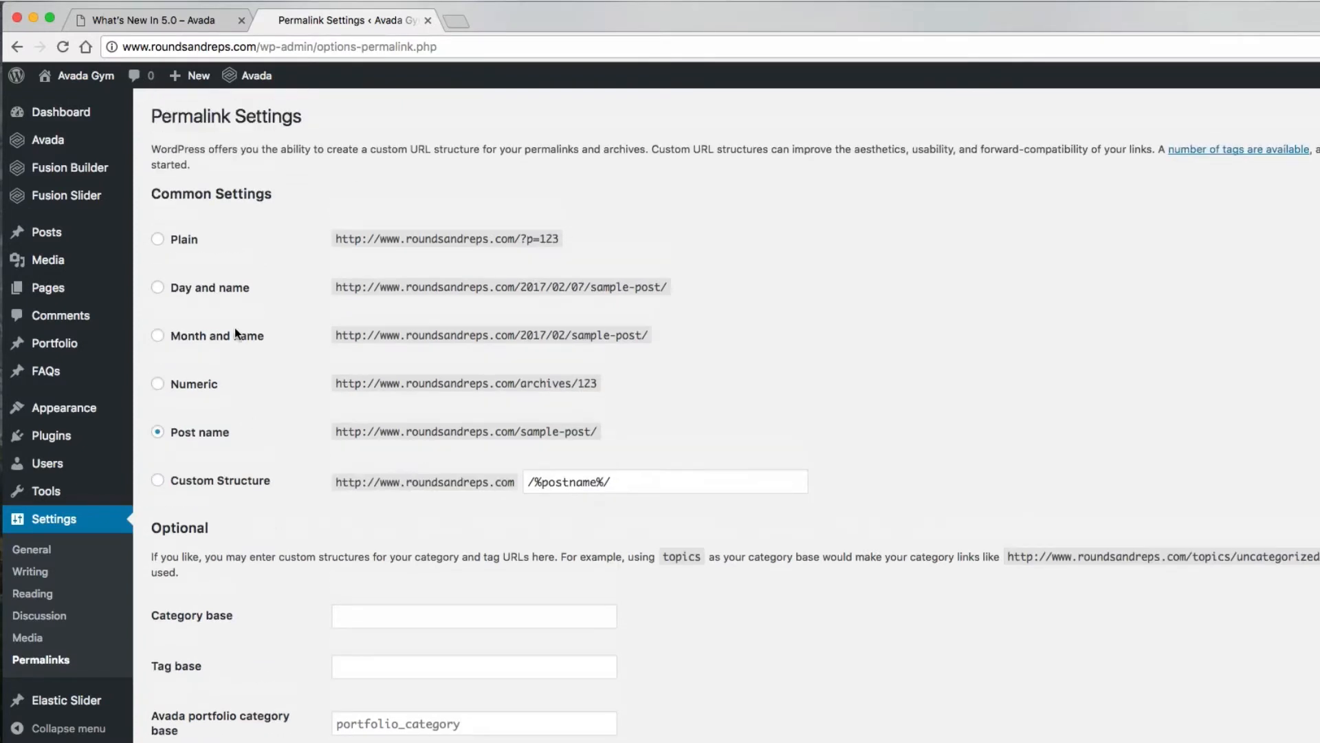
click(64, 120)
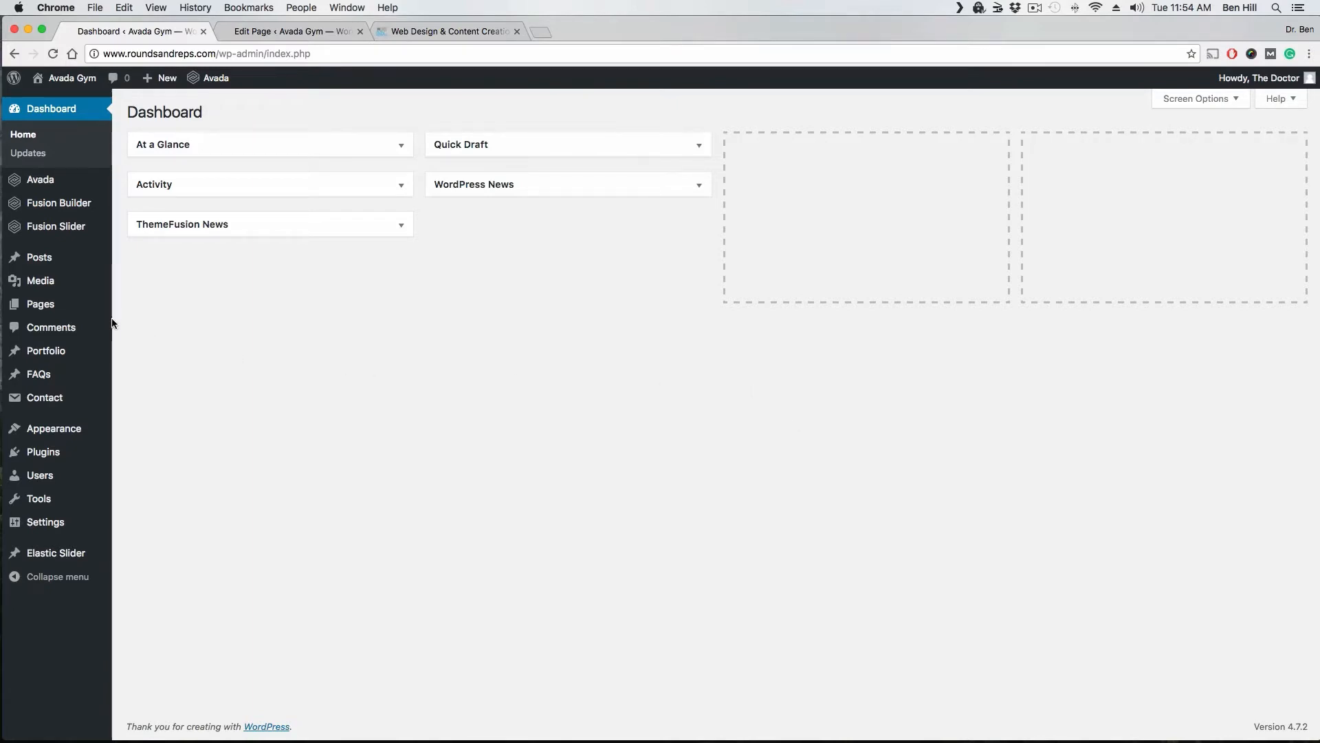
Create a new page titled "Home" and publish it.
mouse_move(50, 314)
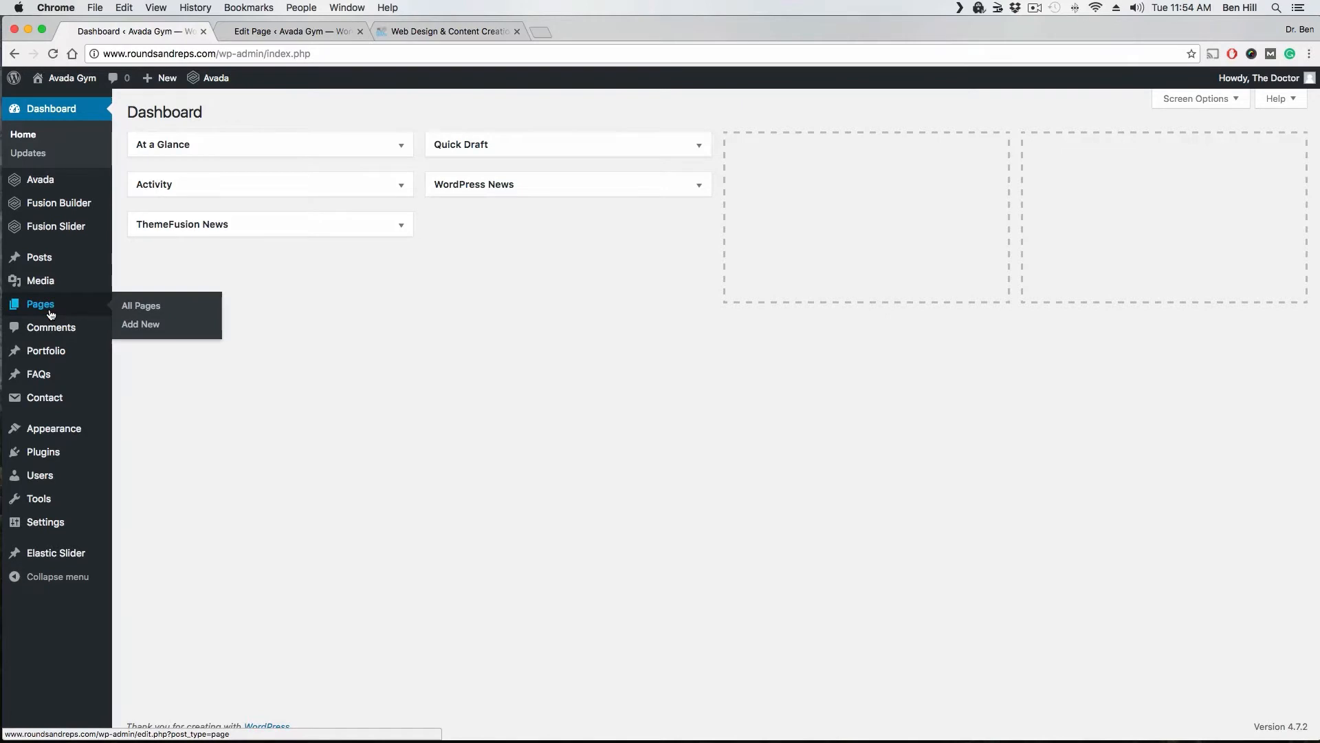
click(143, 333)
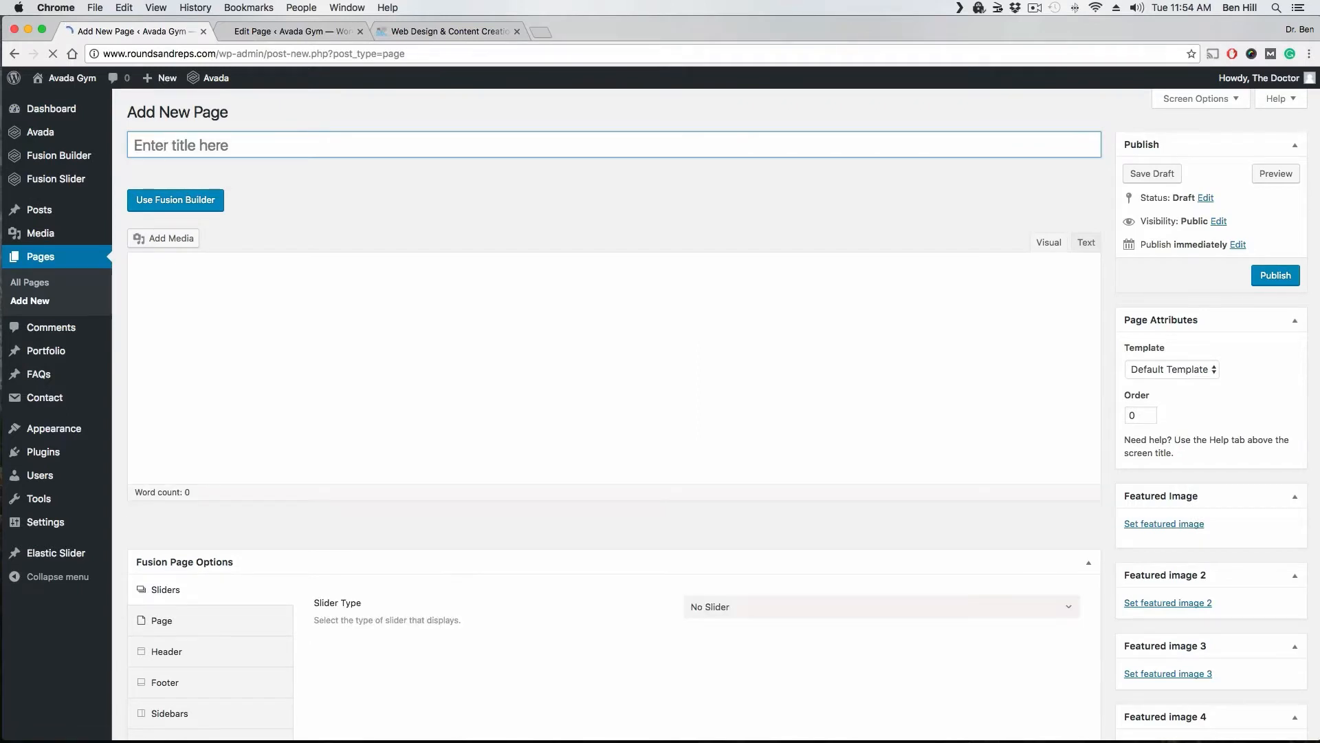
text(Home)
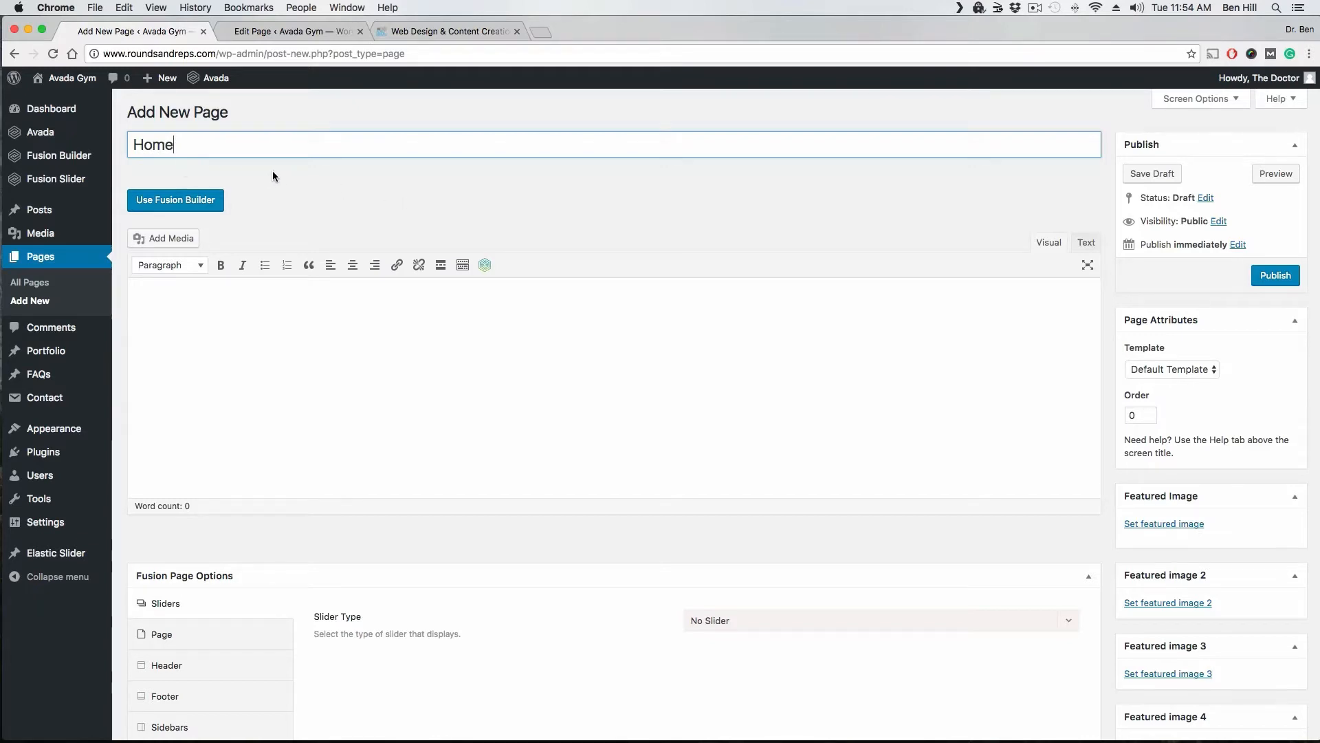
click(1275, 278)
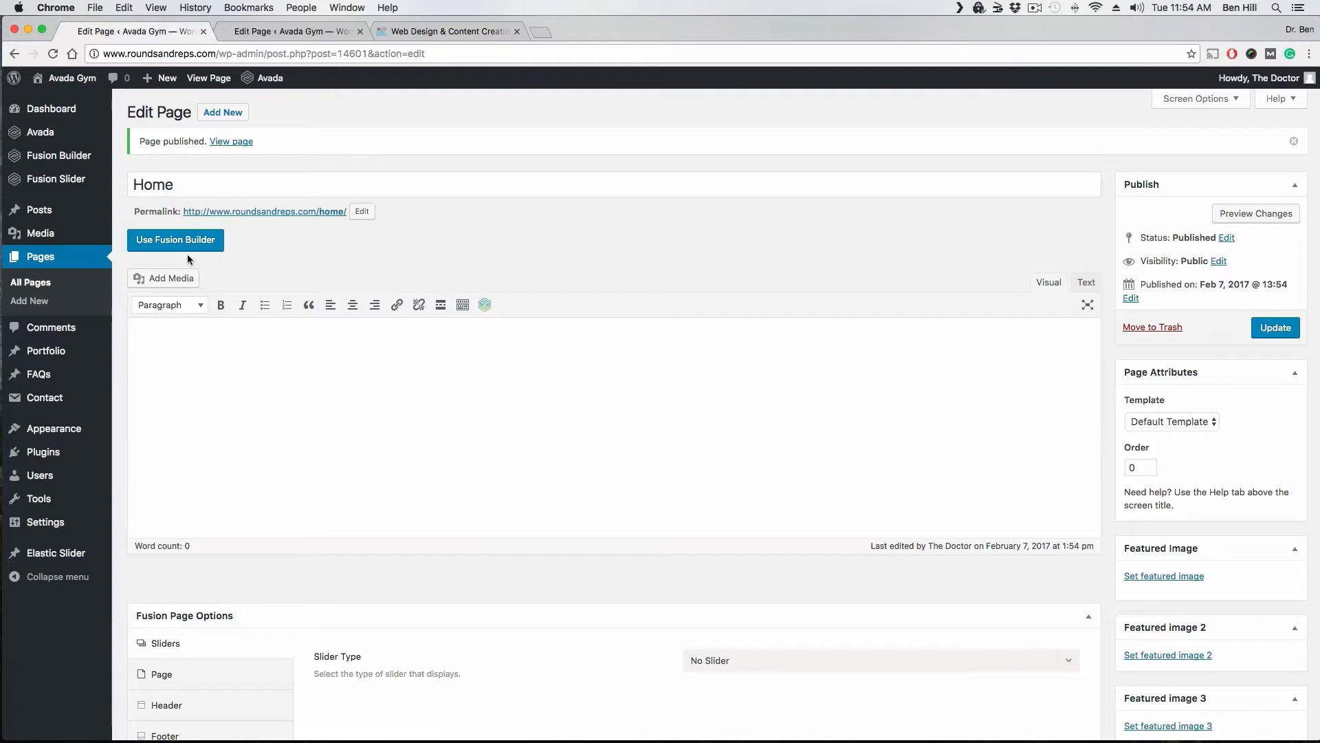
Create and publish a new page titled "Blog", and open the list of all pages.
click(41, 303)
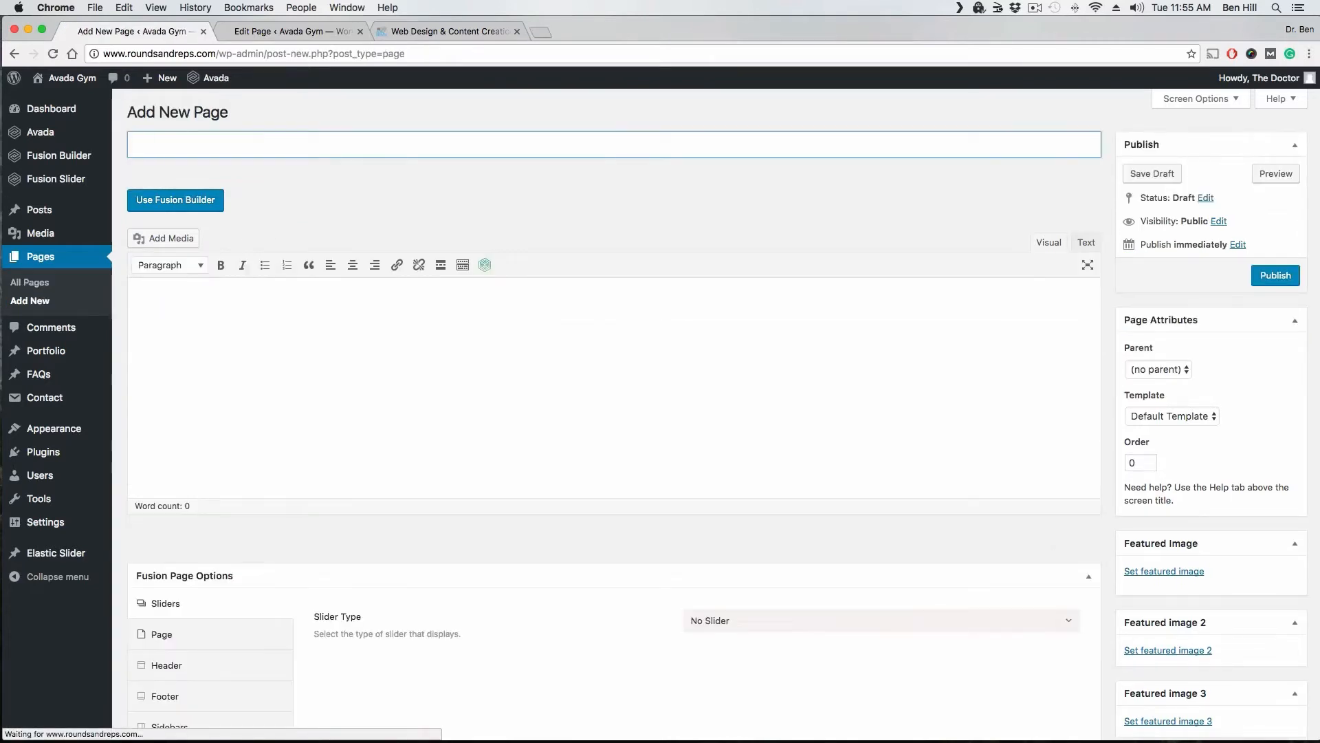
text(Blog)
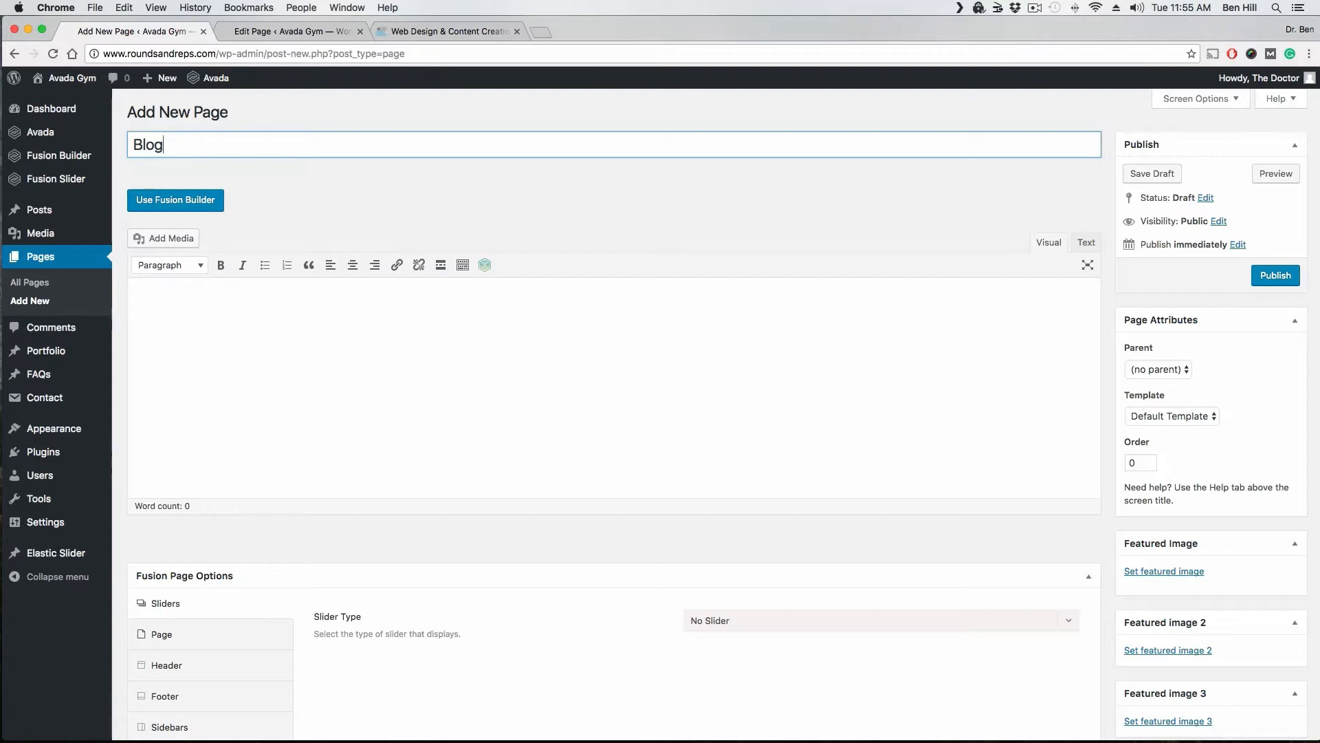
click(1283, 282)
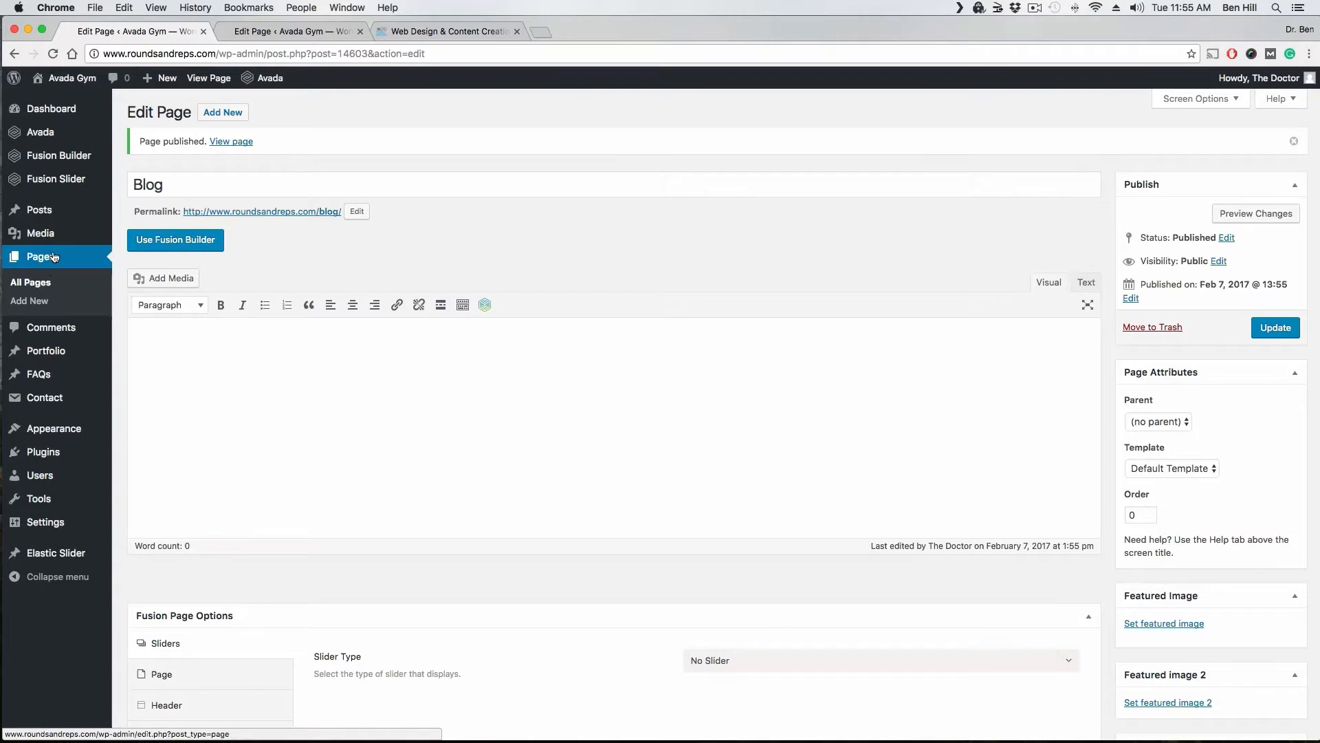
click(41, 282)
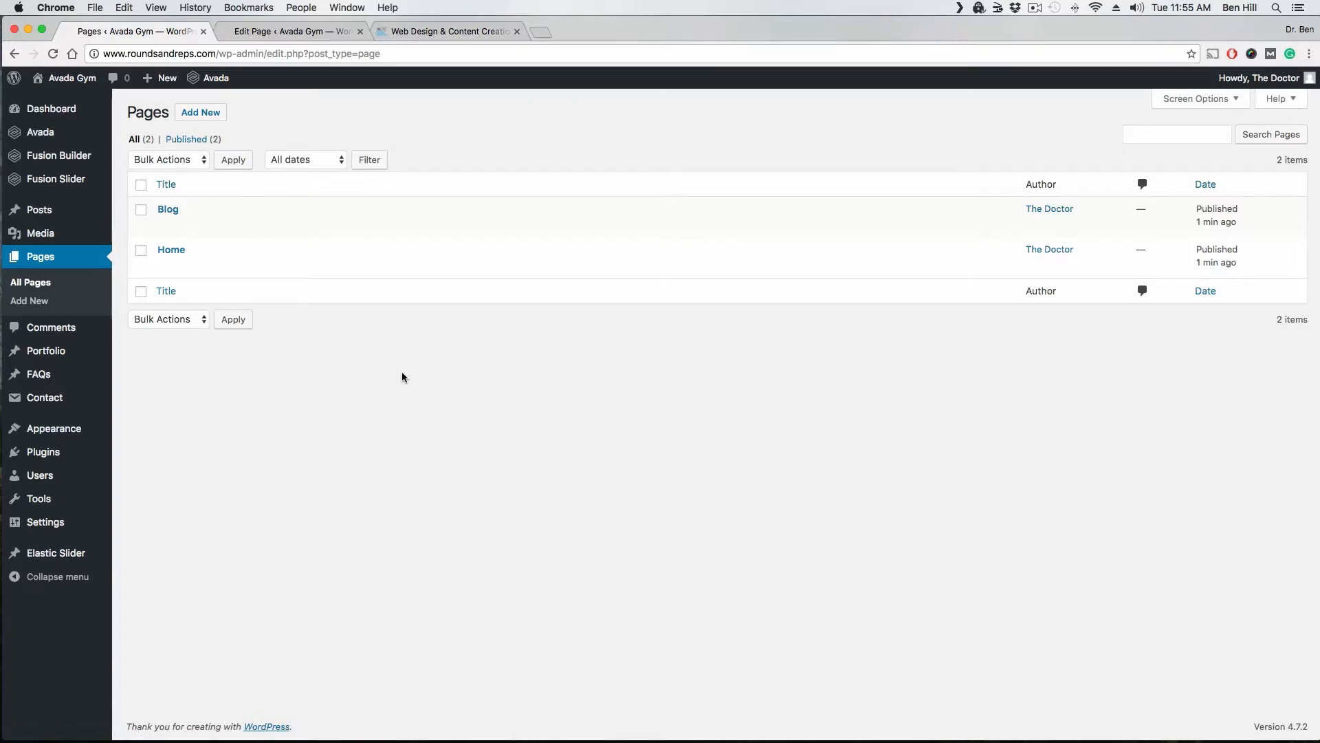
Open the Customizer's Static Front Page settings, choose a static page for the front page display, and set Home as the front page.
mouse_move(83, 433)
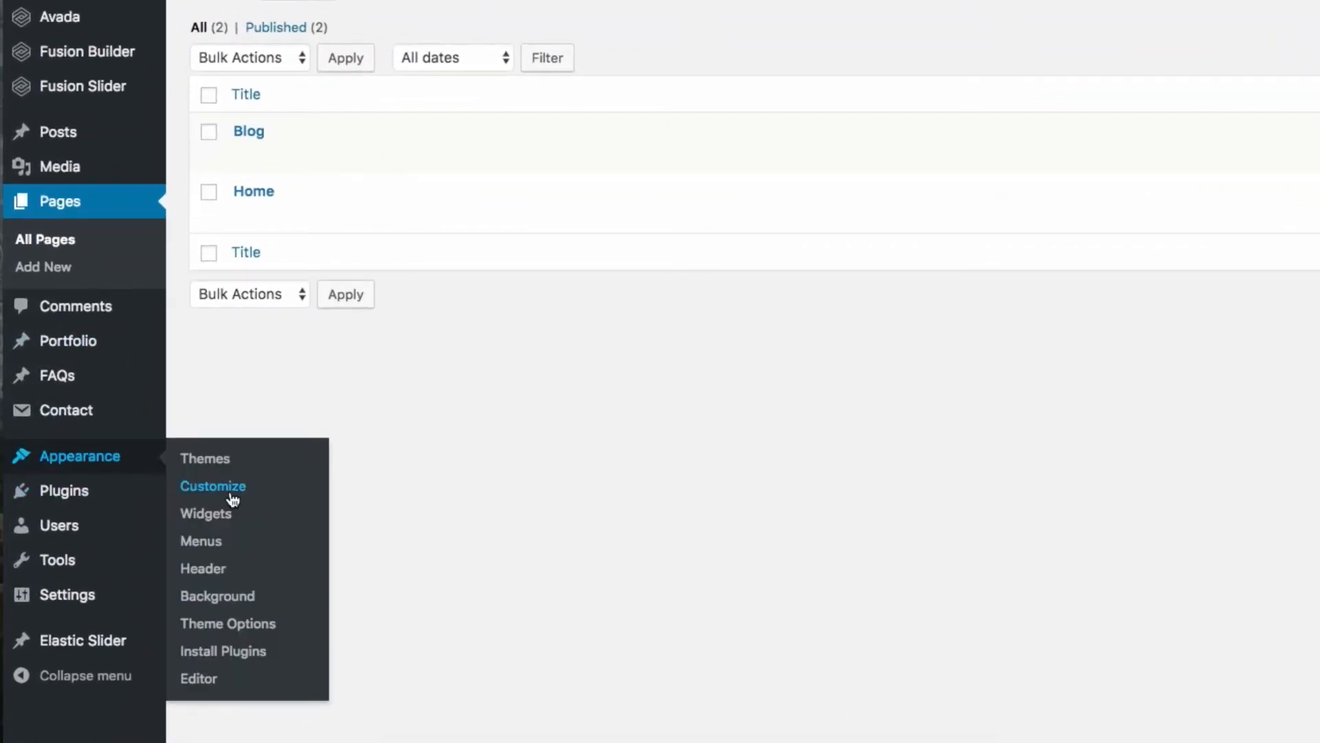
click(234, 500)
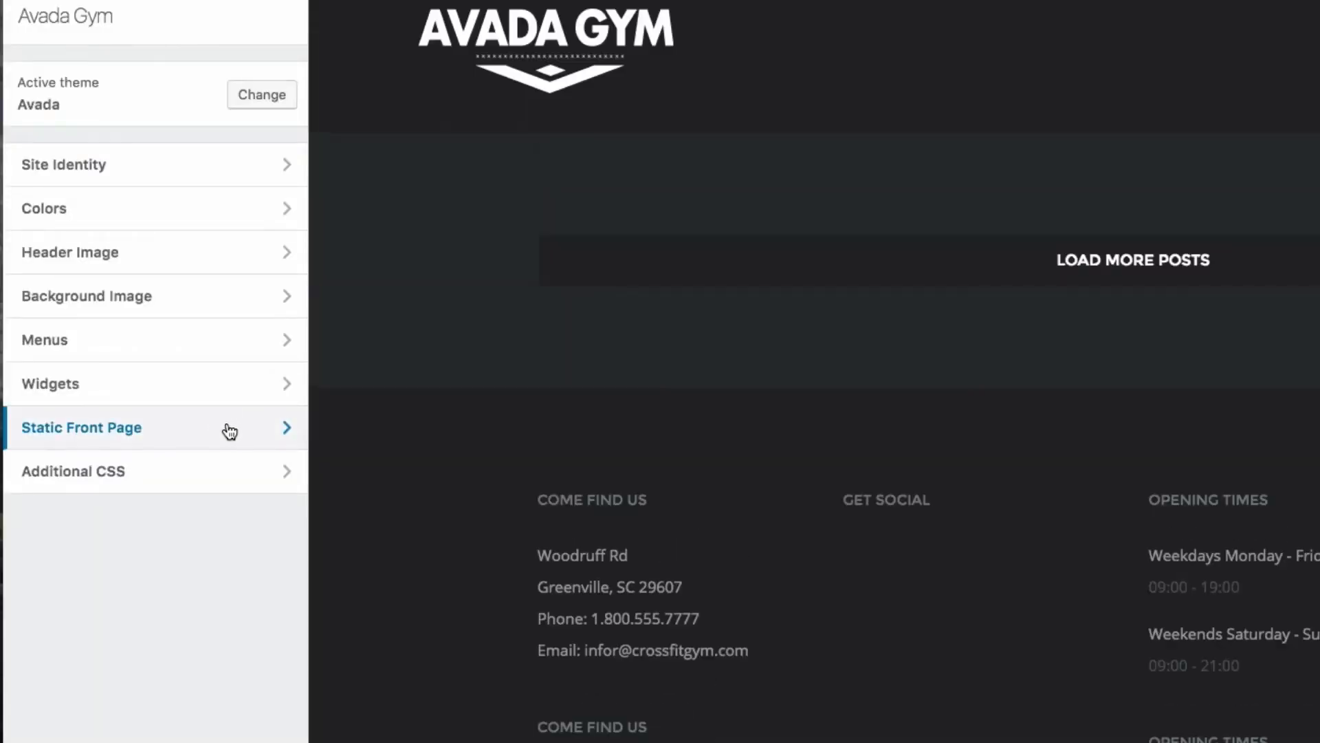
click(227, 430)
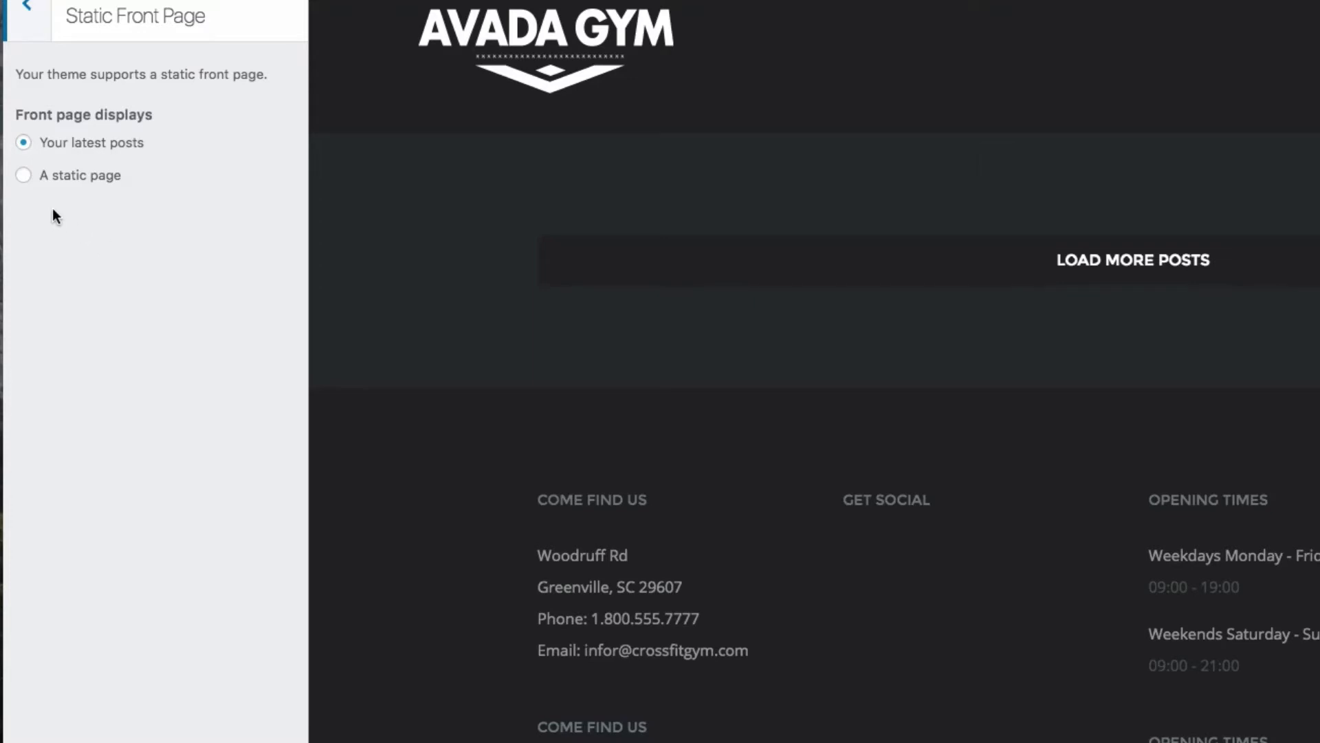
click(31, 179)
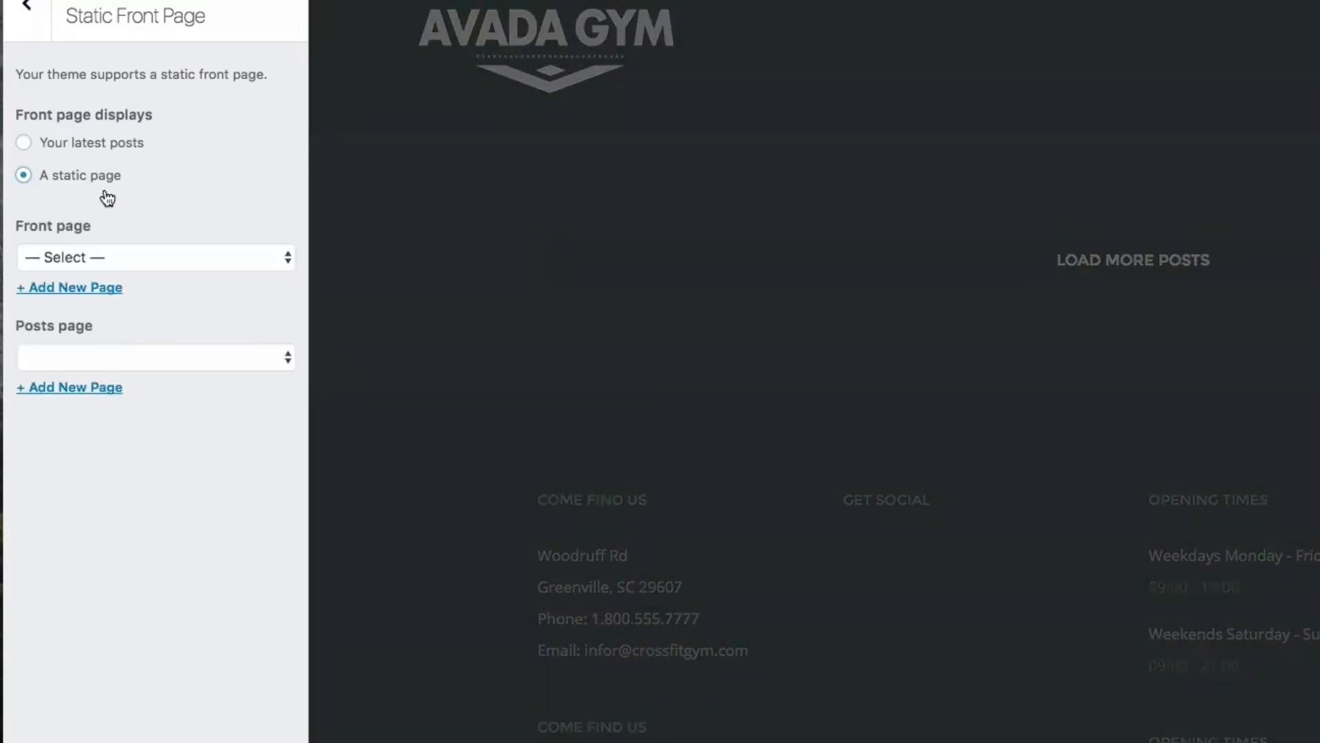
click(259, 262)
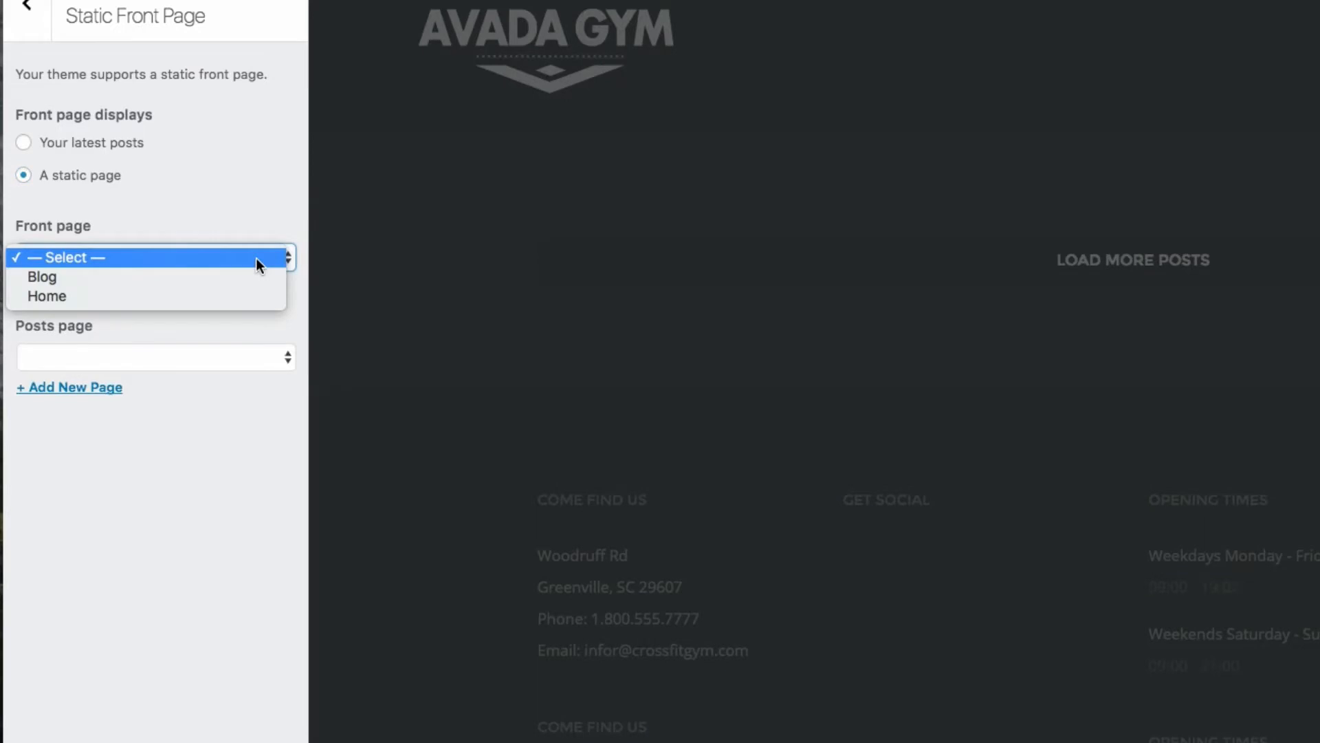
click(69, 296)
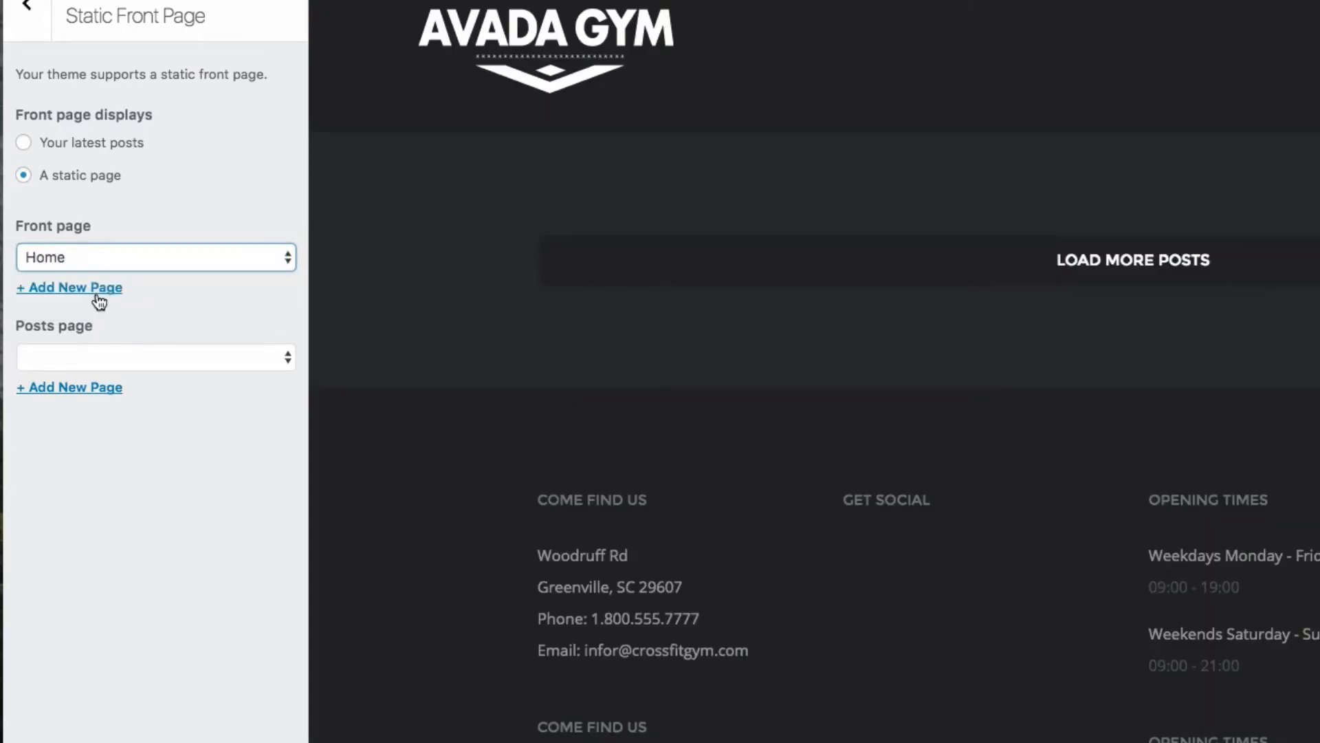
Set Blog as the posts page, save and publish the change, and close the Customizer.
click(215, 360)
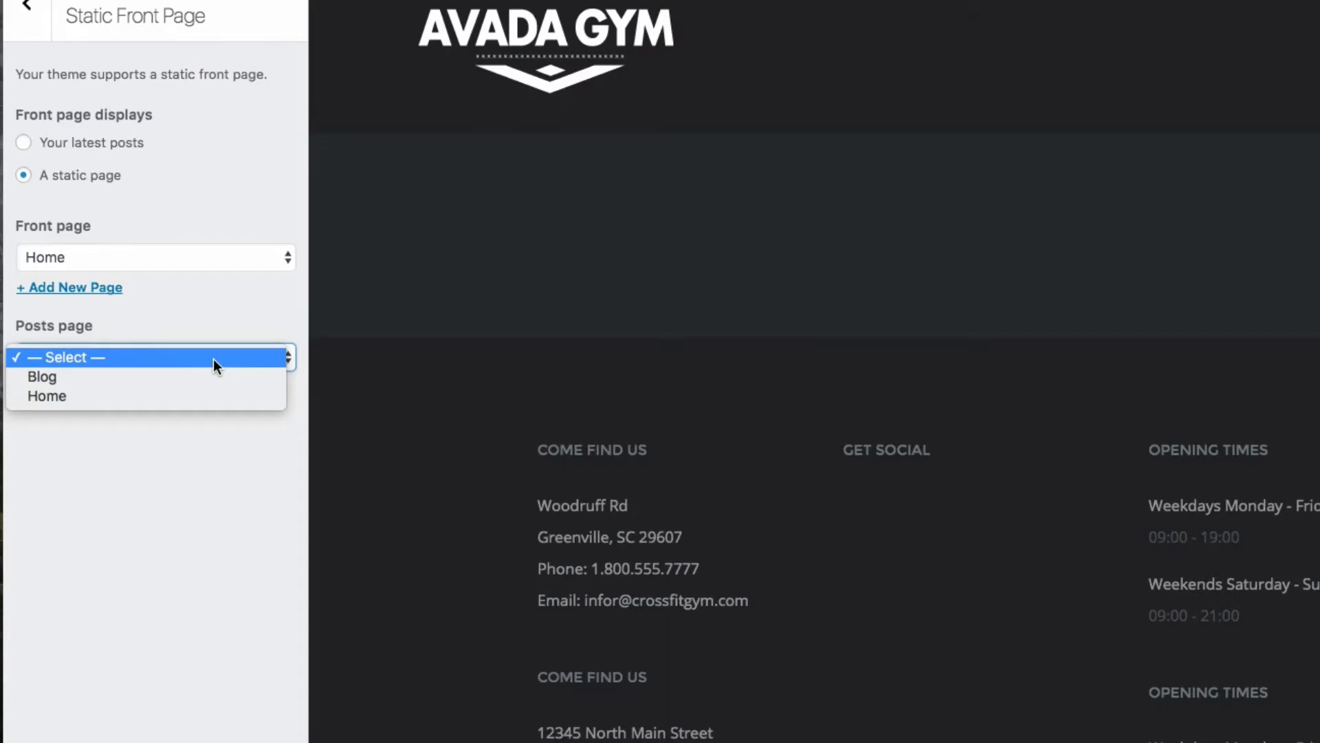
click(90, 376)
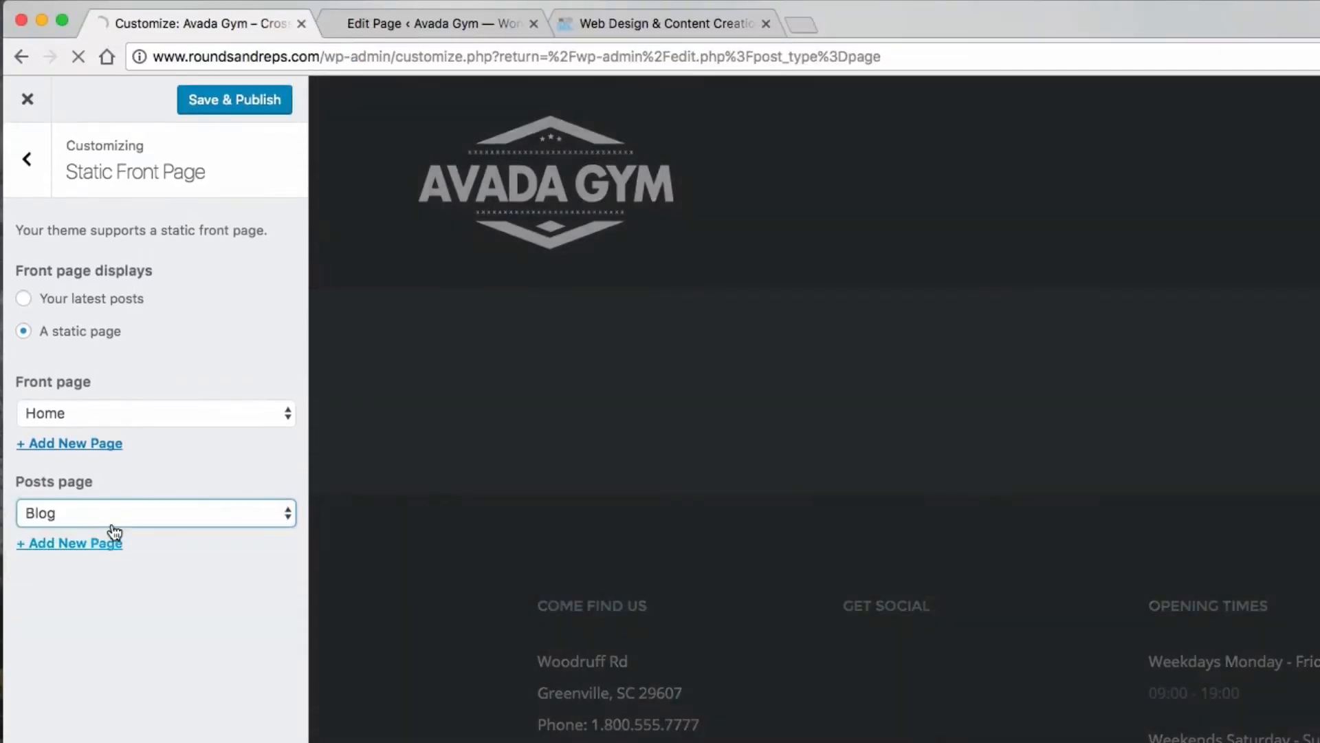
click(246, 103)
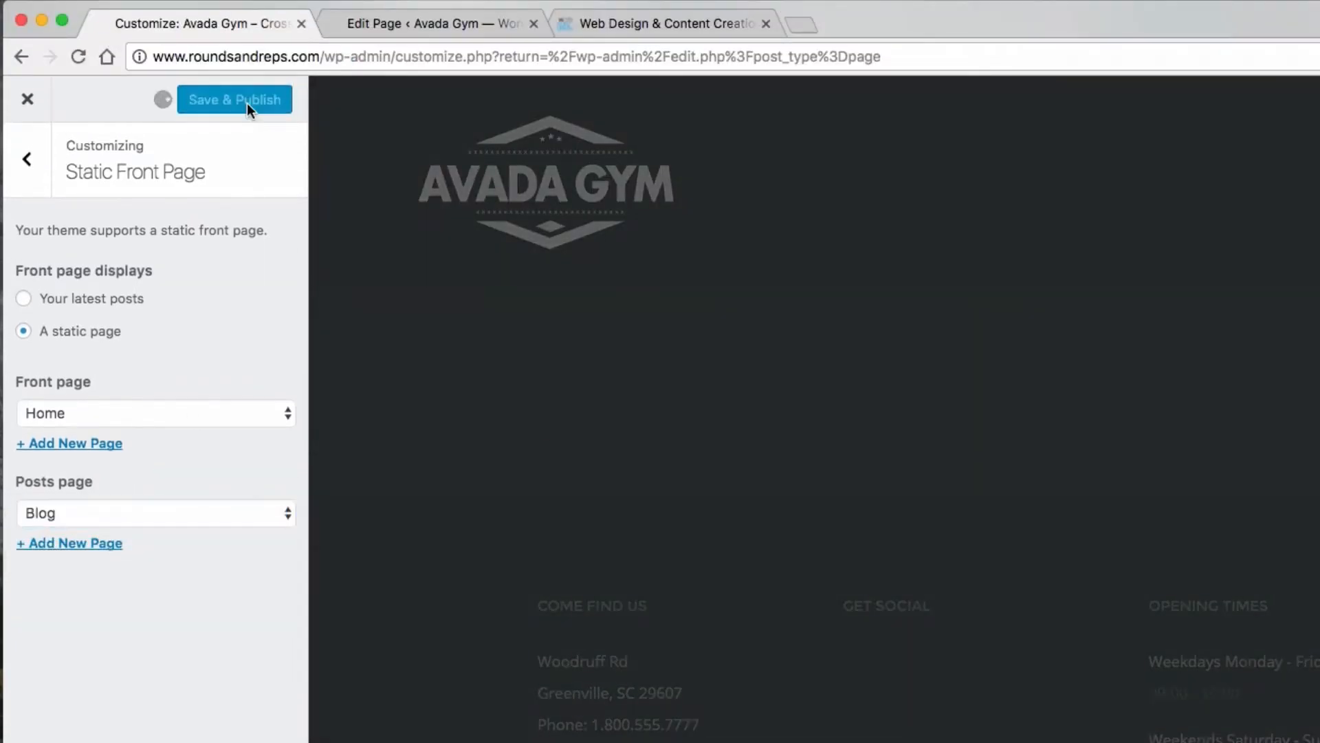
click(28, 99)
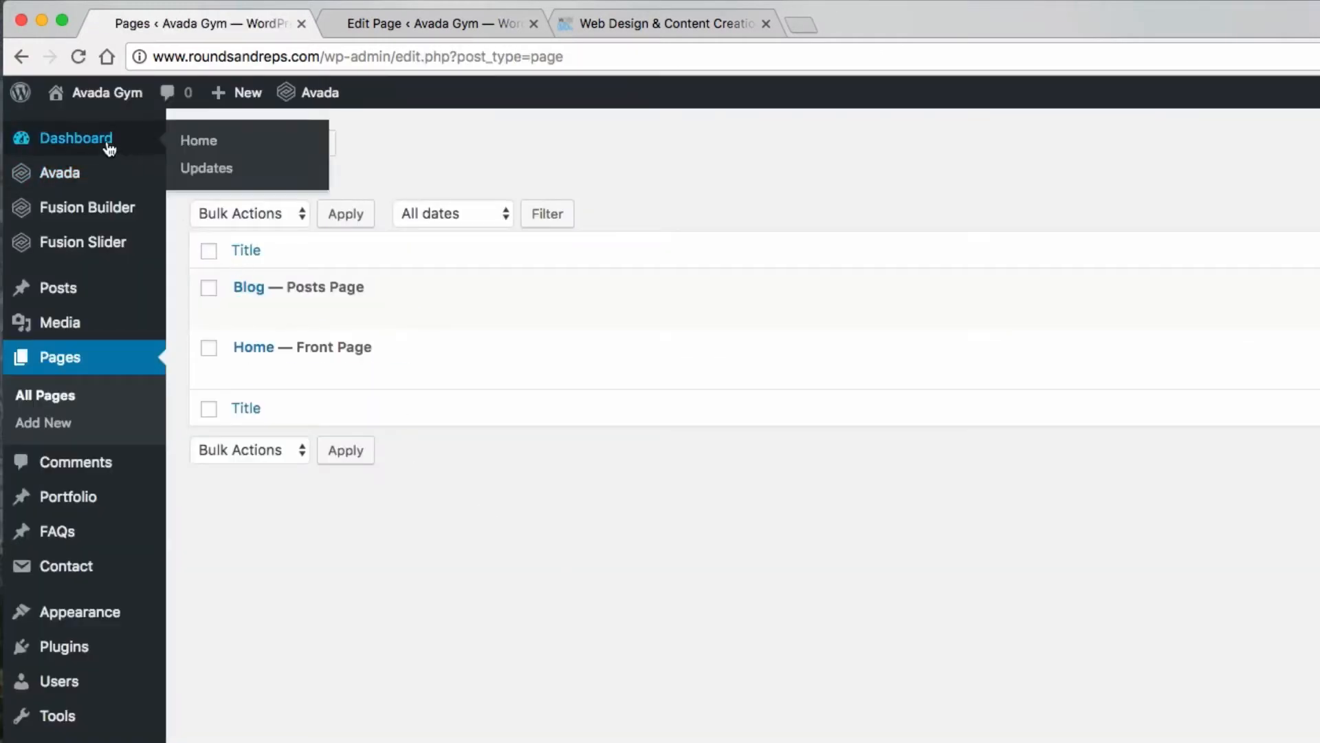
Return to the dashboard and open the Avada Theme Options.
click(109, 145)
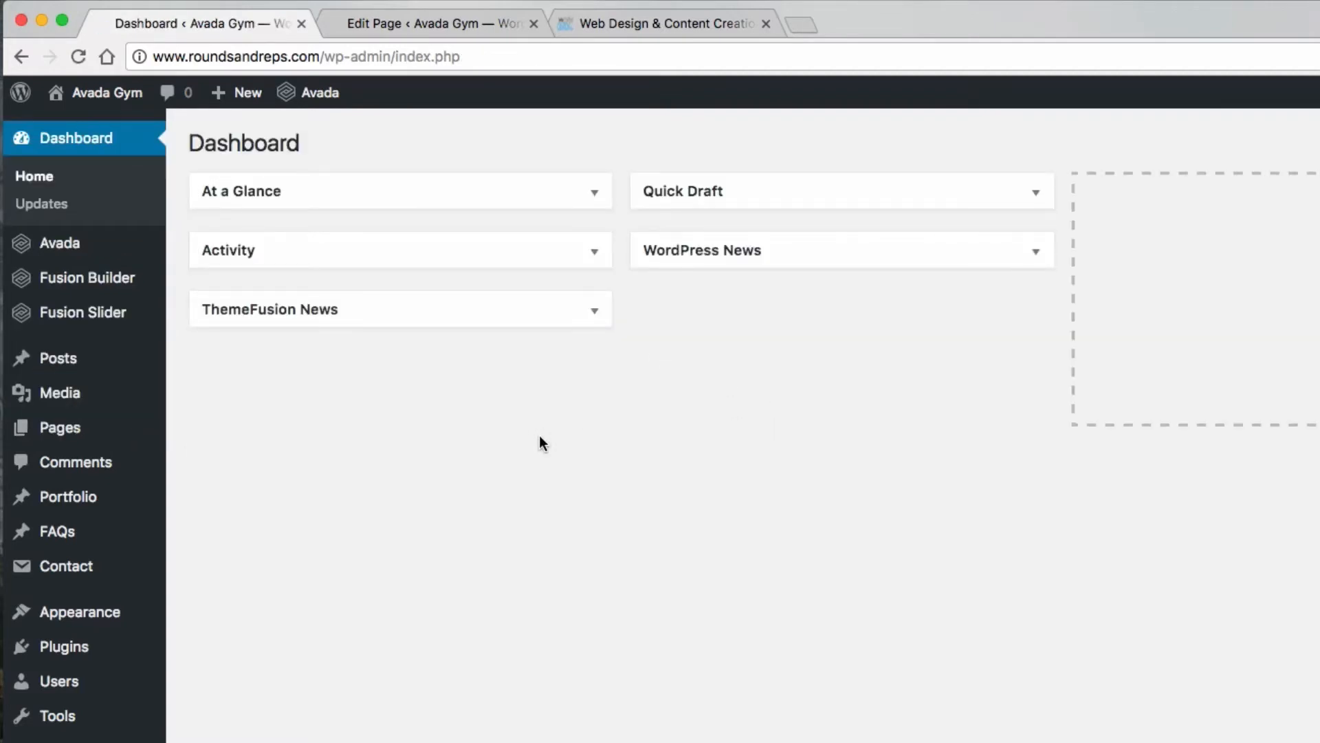
mouse_move(55, 435)
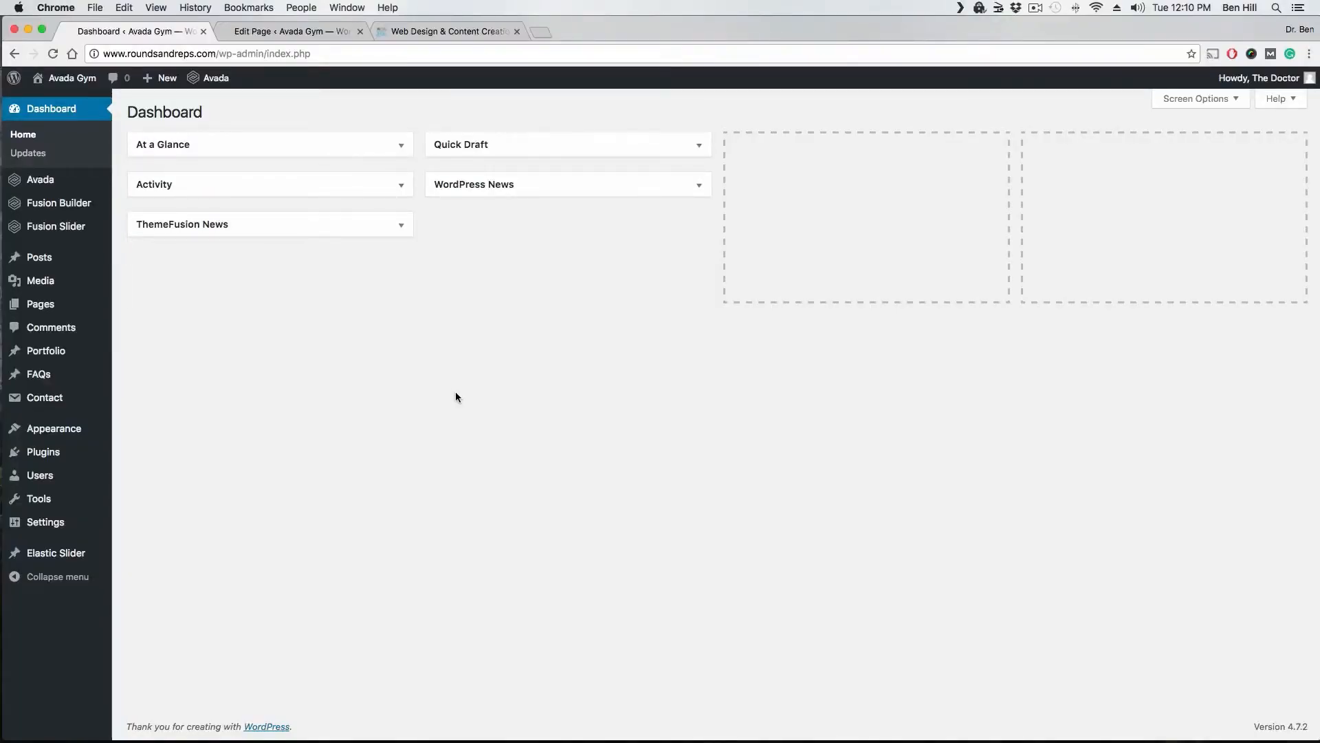
mouse_move(76, 430)
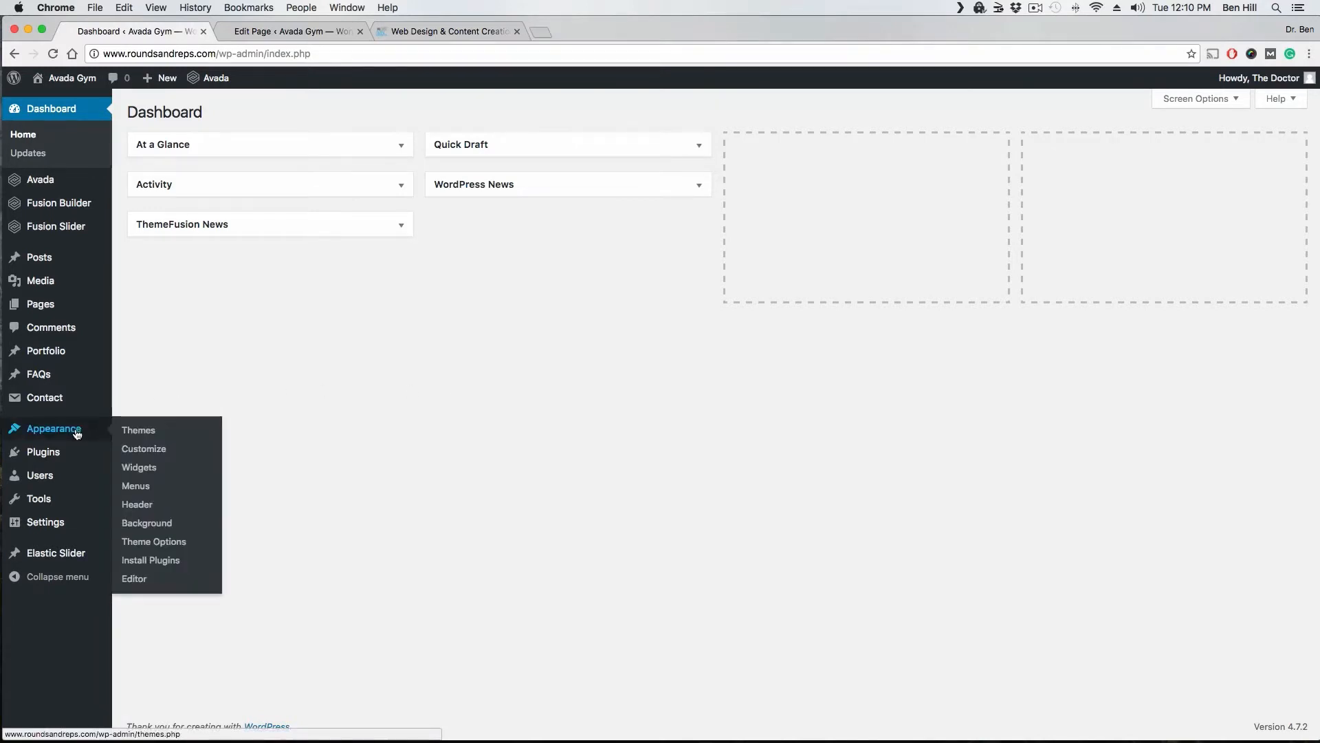
click(167, 542)
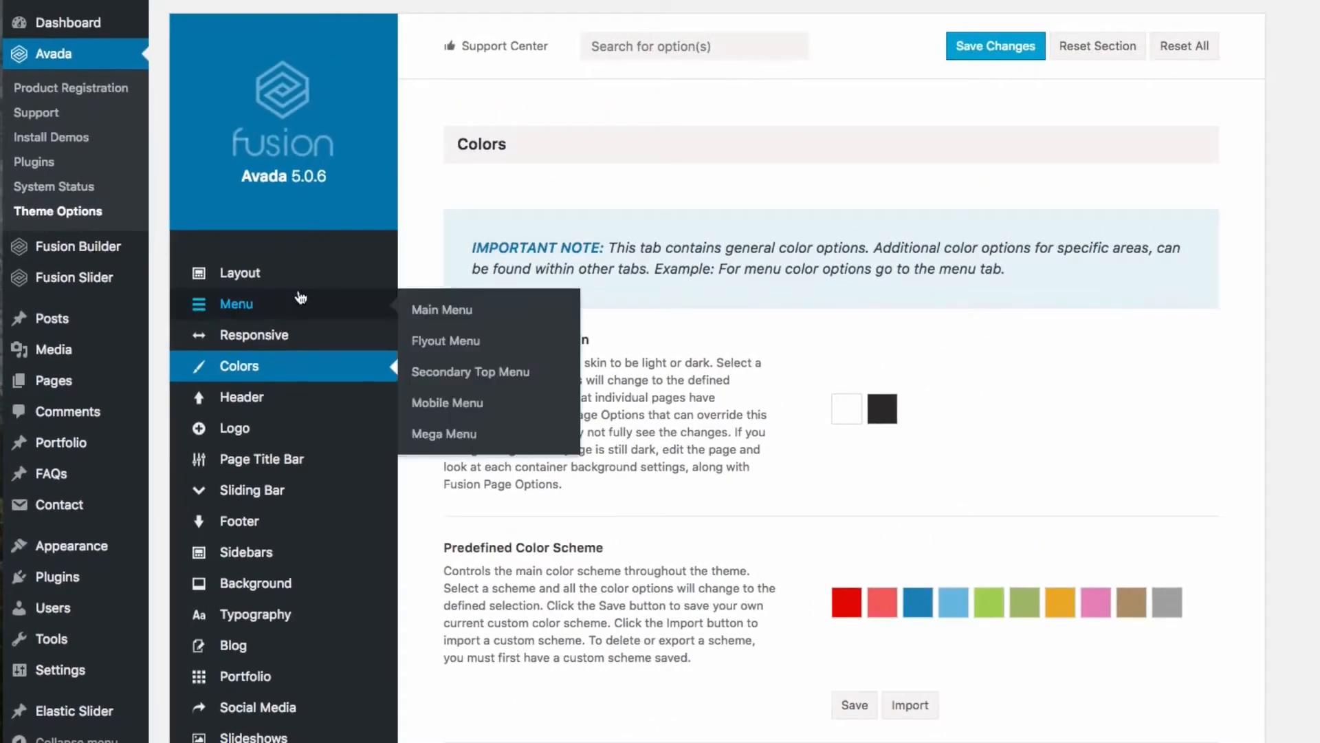
Switch to the Simple Content Creation site and examine the layout of its home page and Blog page.
click(354, 68)
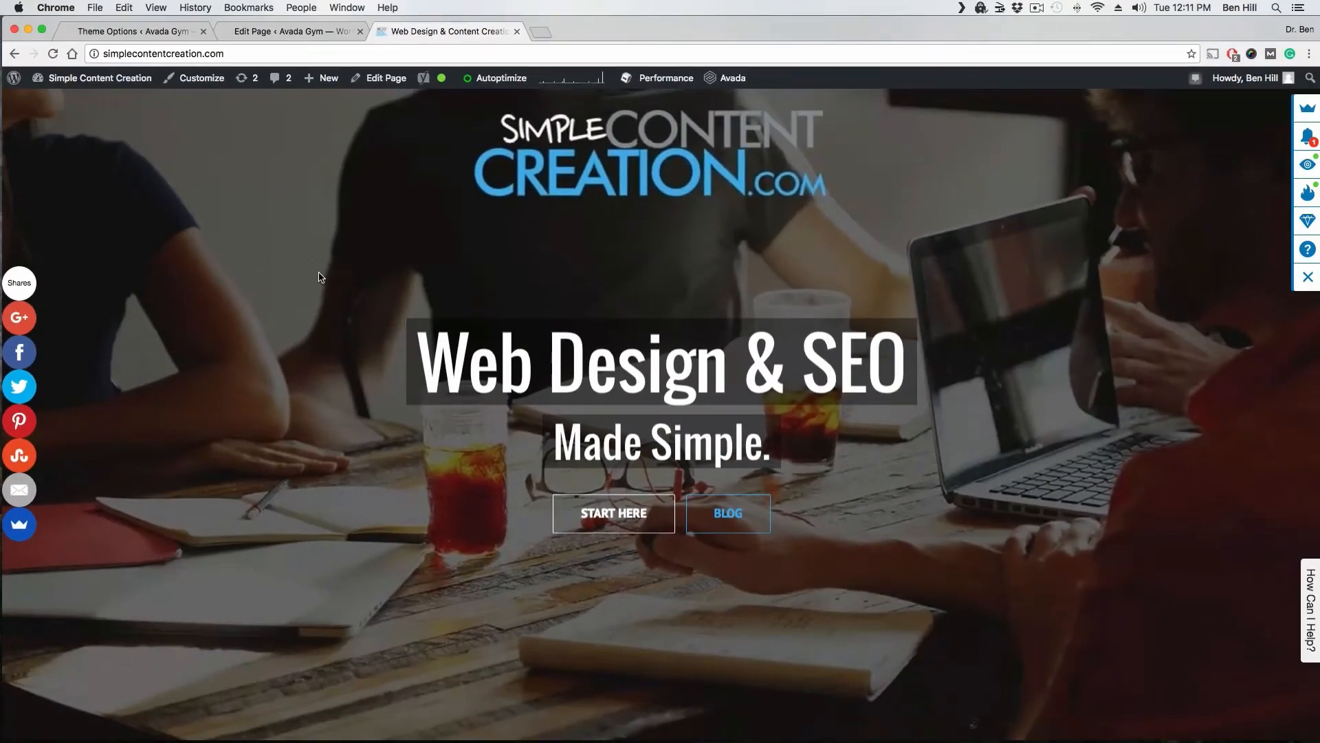
scroll(230, 280, down, 7)
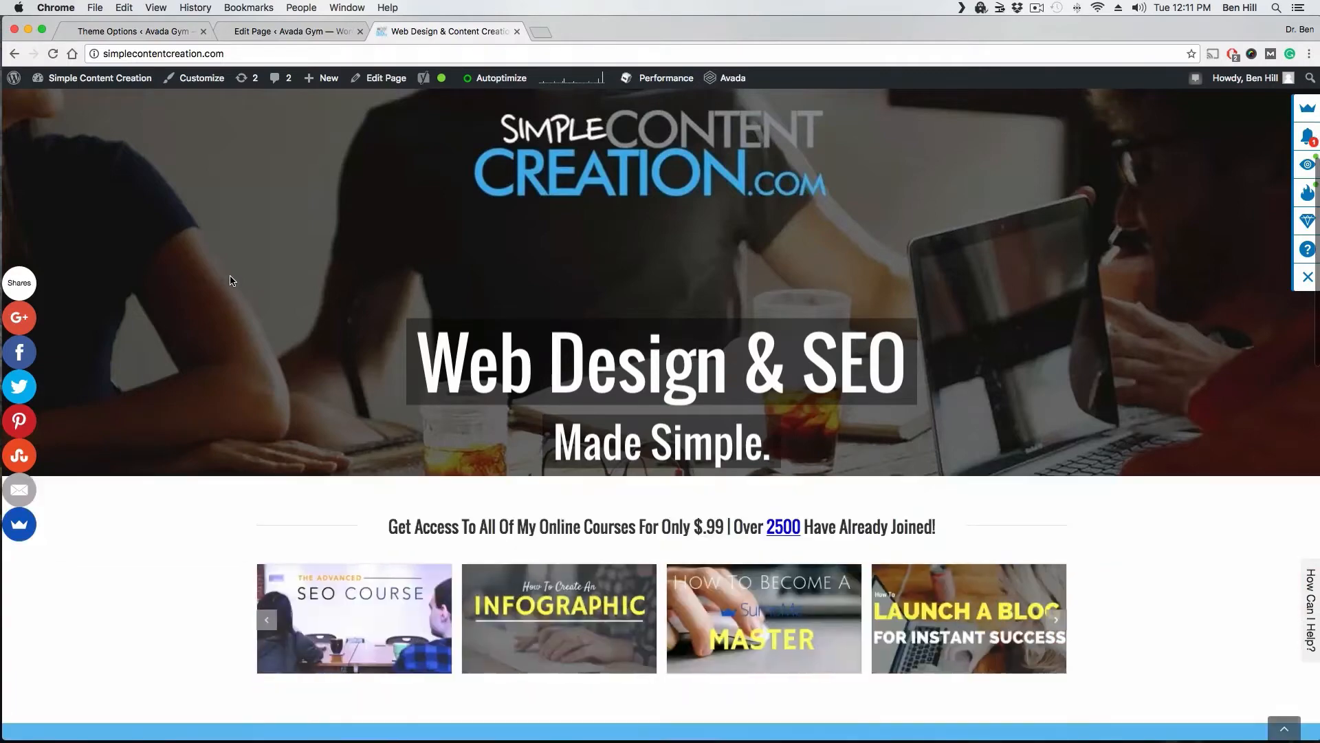
scroll(222, 280, down, 5)
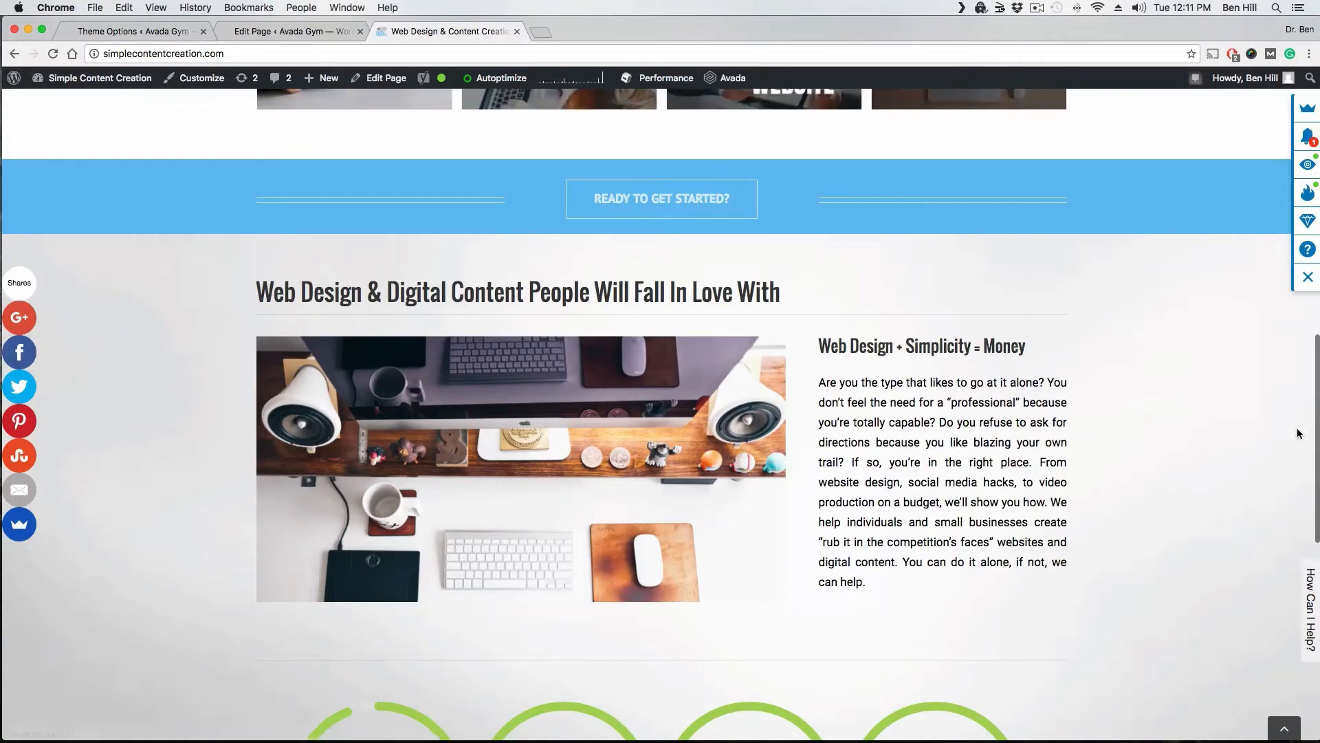
scroll(303, 324, down, 7)
scroll(302, 329, down, 5)
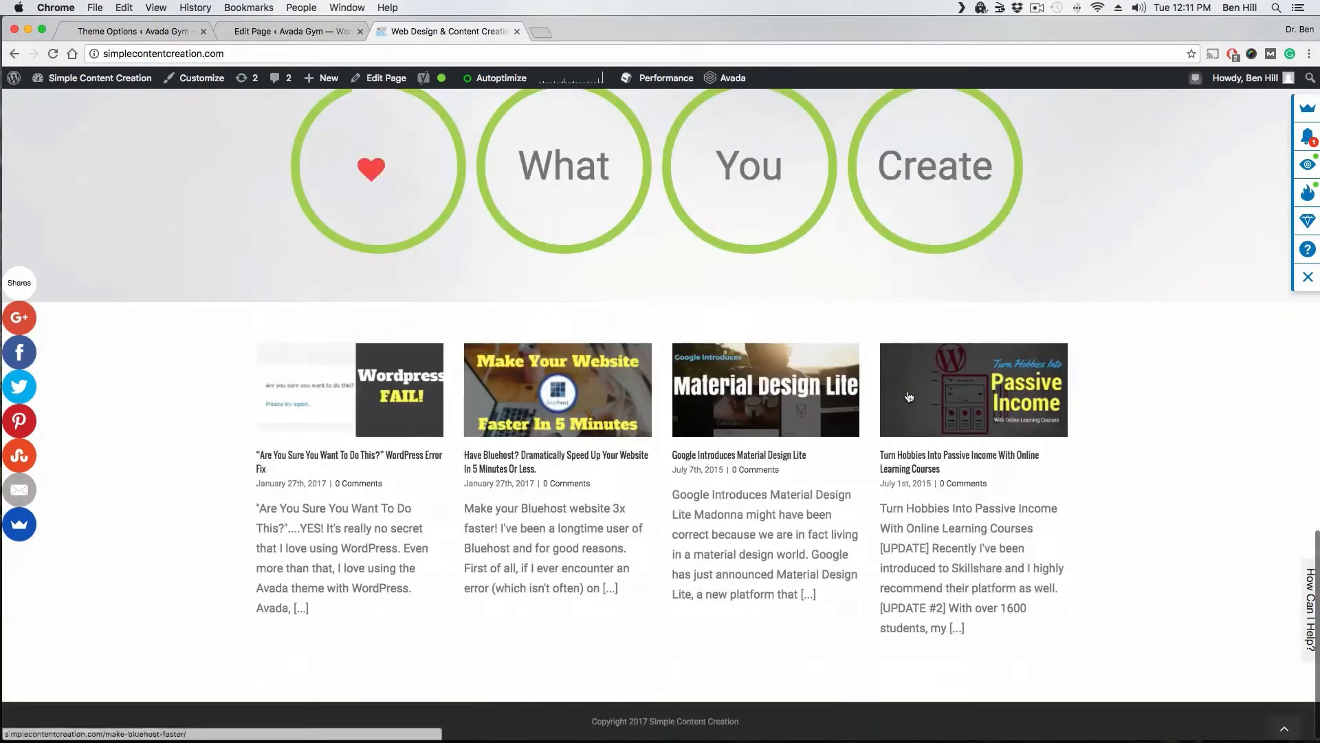
scroll(798, 416, up, 20)
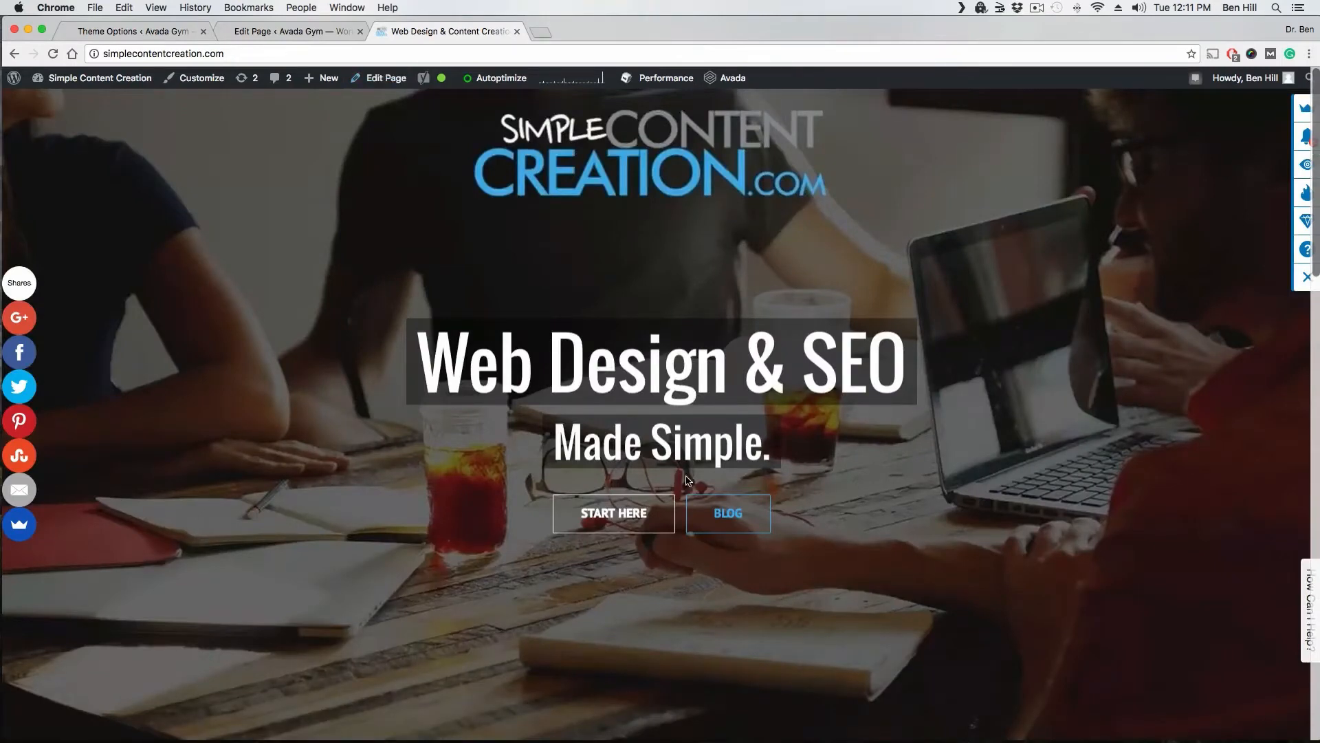
click(736, 515)
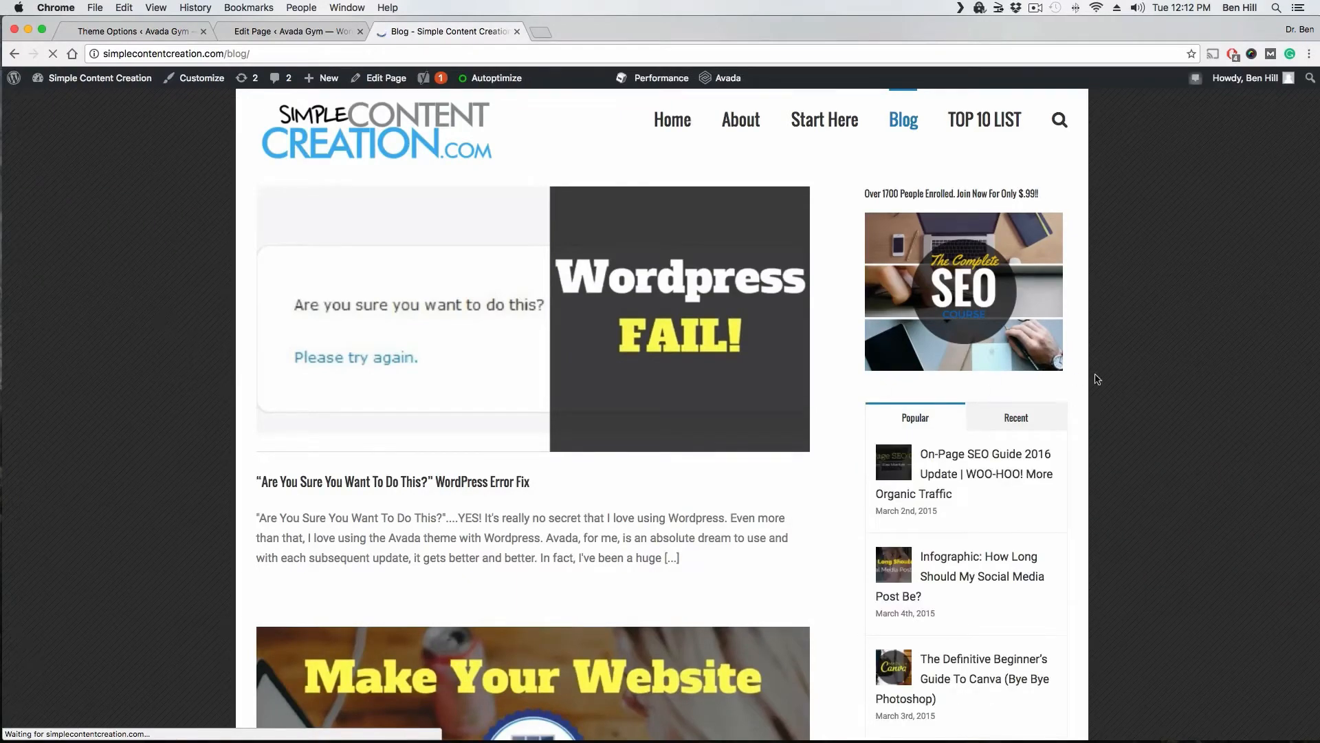
scroll(260, 193, down, 3)
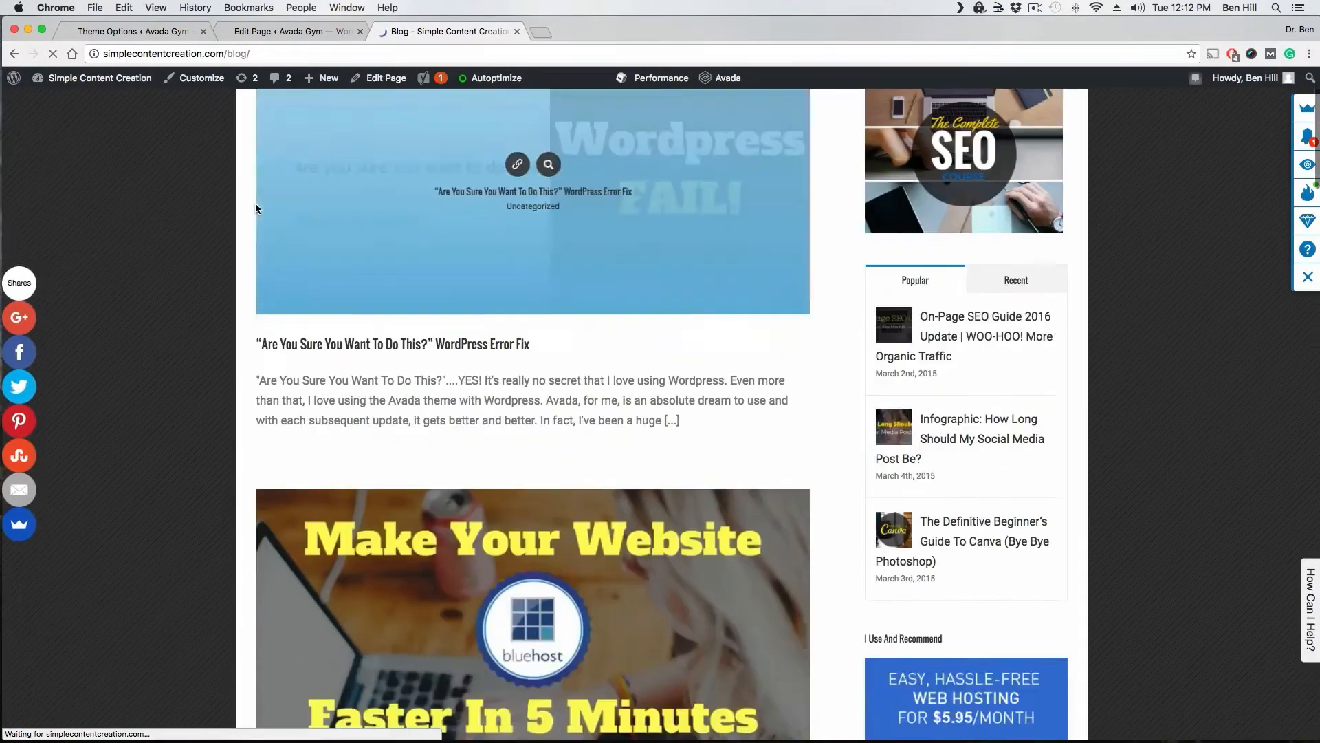
Return to the Avada Theme Options and review the Layout settings, from site layout and width down to the sidebar widths.
click(266, 31)
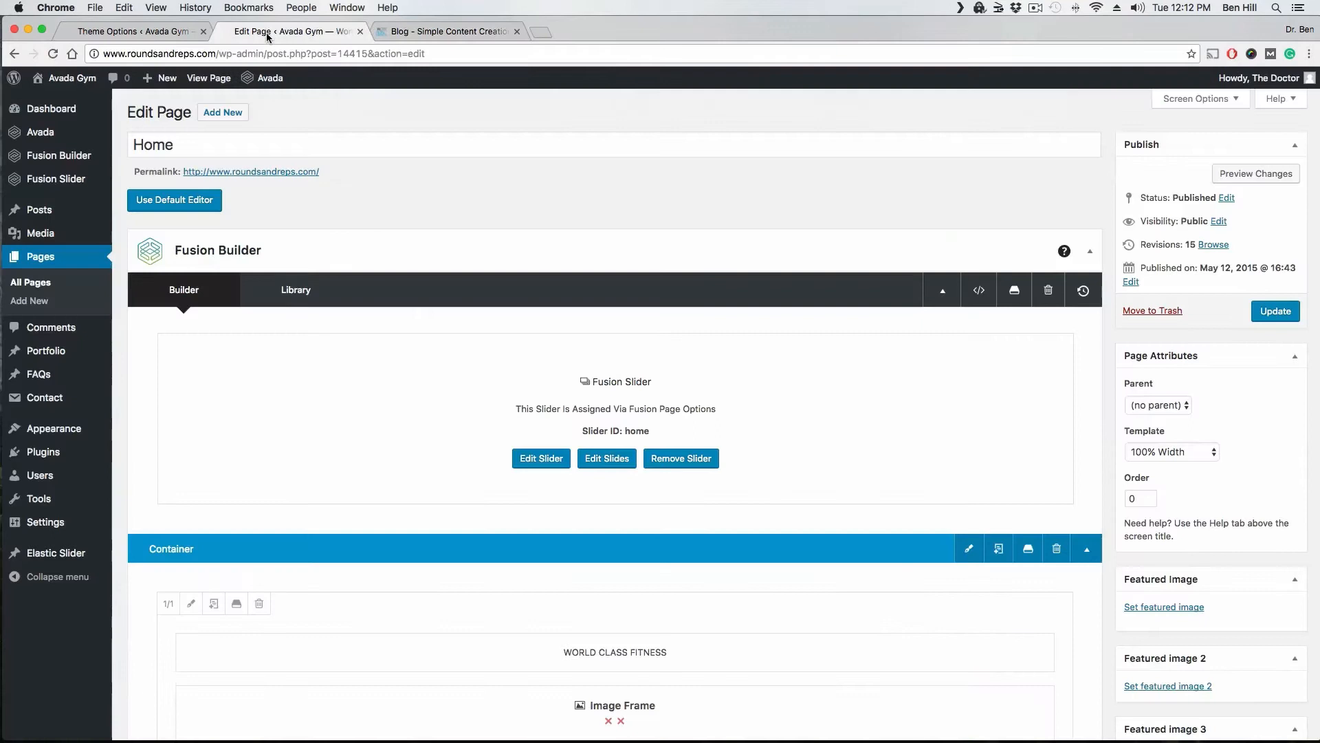
click(153, 33)
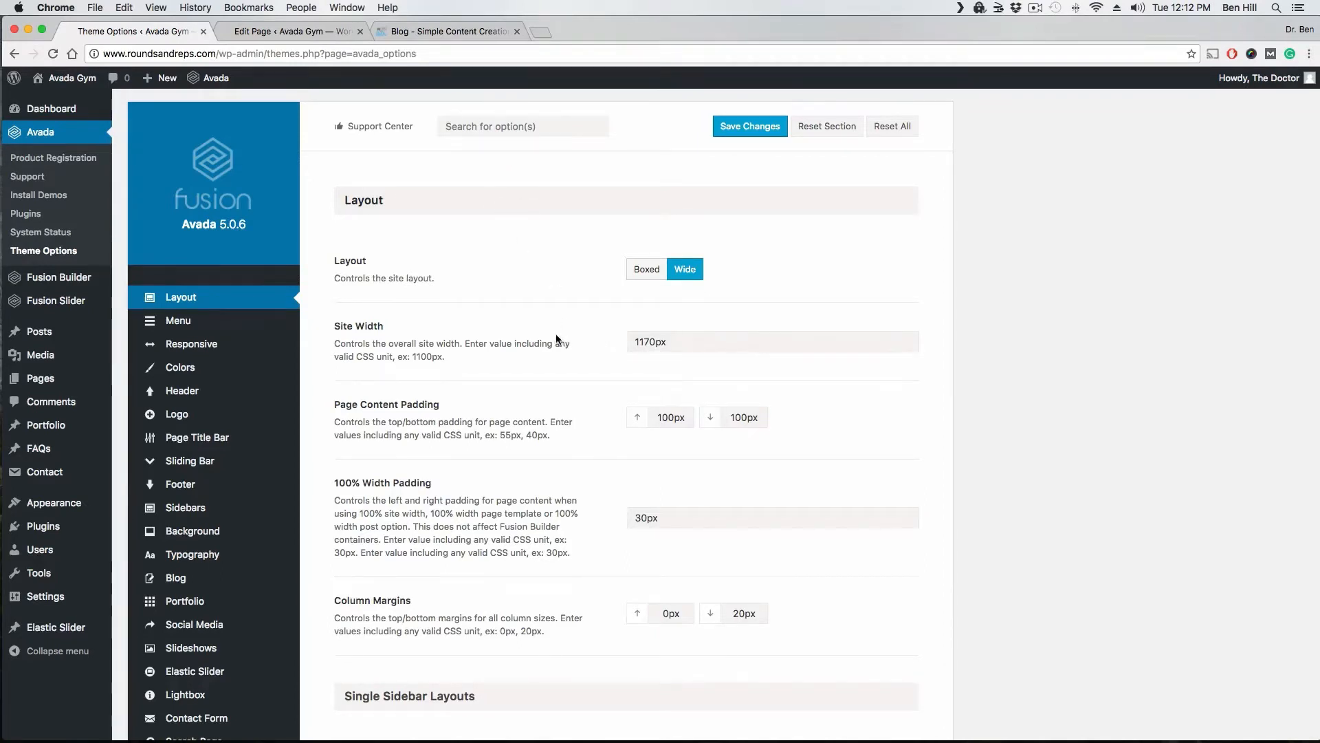
scroll(556, 337, down, 2)
scroll(541, 324, down, 4)
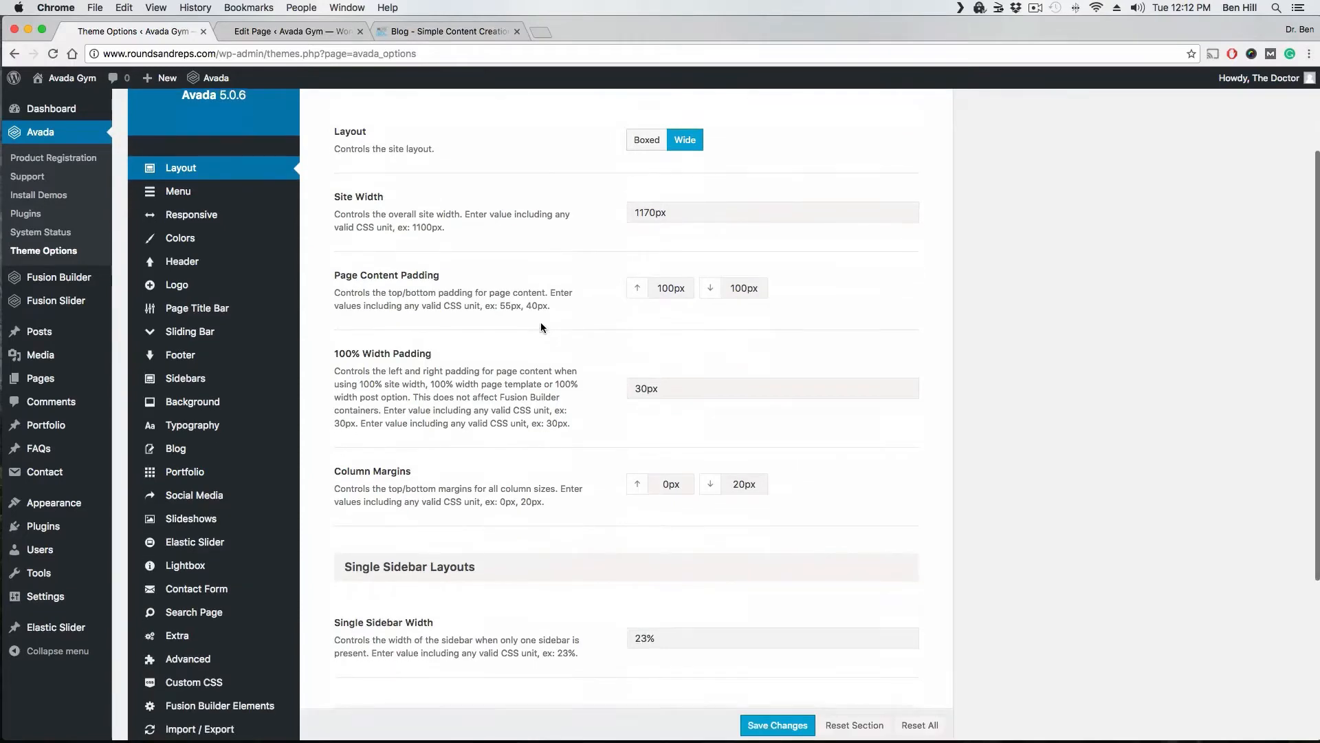
scroll(515, 307, down, 5)
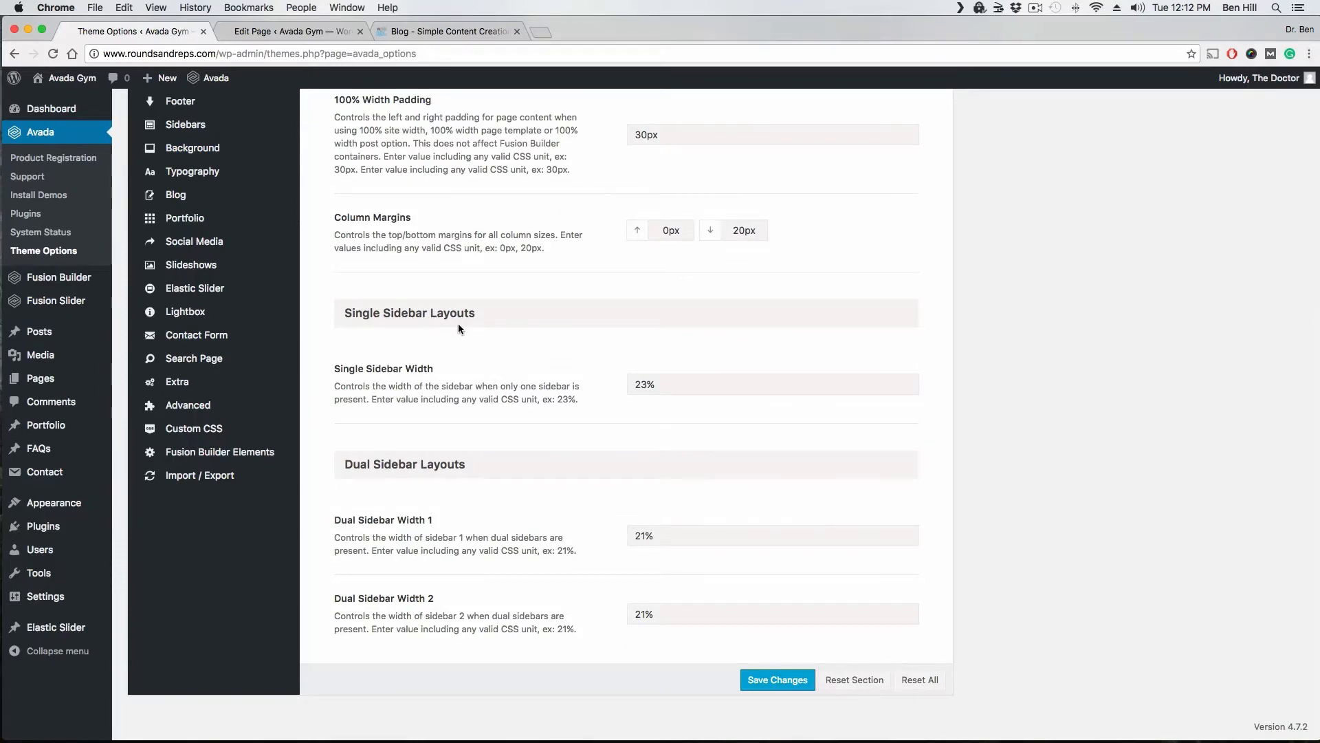
scroll(454, 275, up, 10)
Examine the sidebar on the Simple Content Creation blog, then review the single and dual sidebar settings in Avada's Layout options.
click(470, 36)
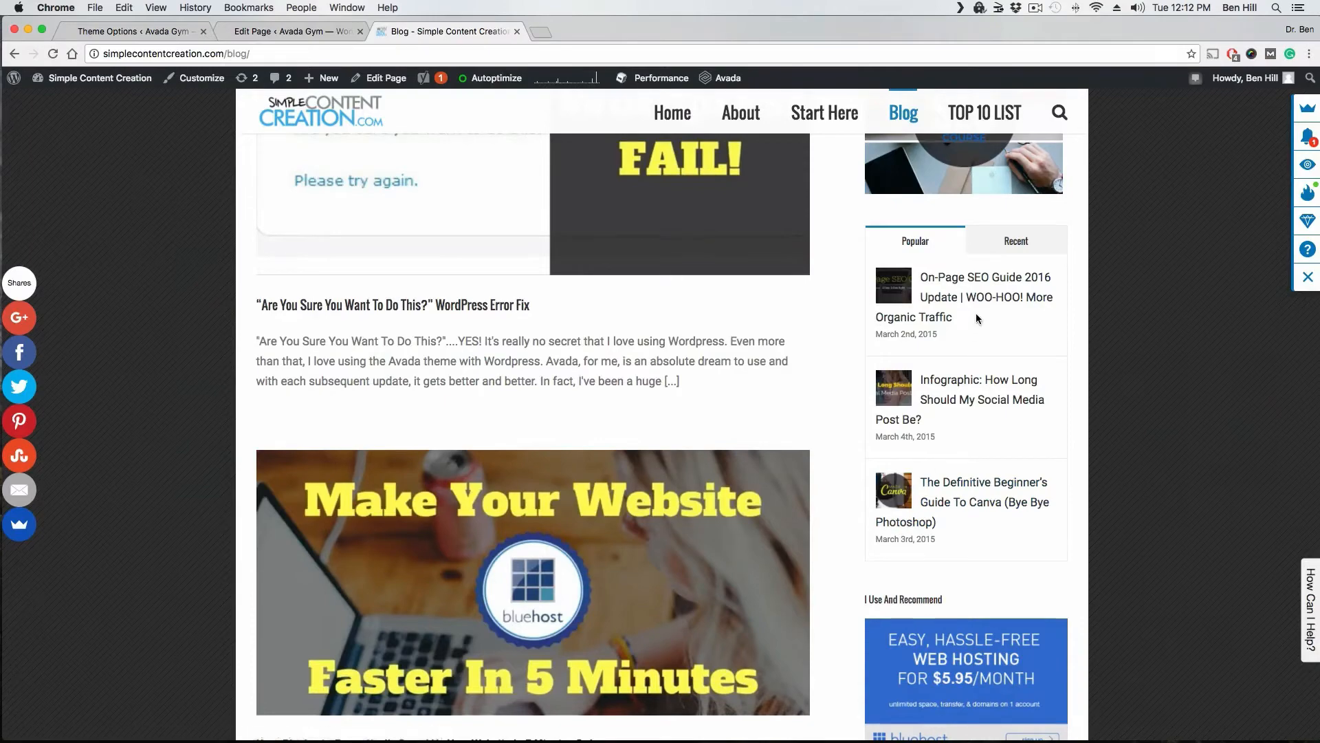
scroll(976, 312, up, 3)
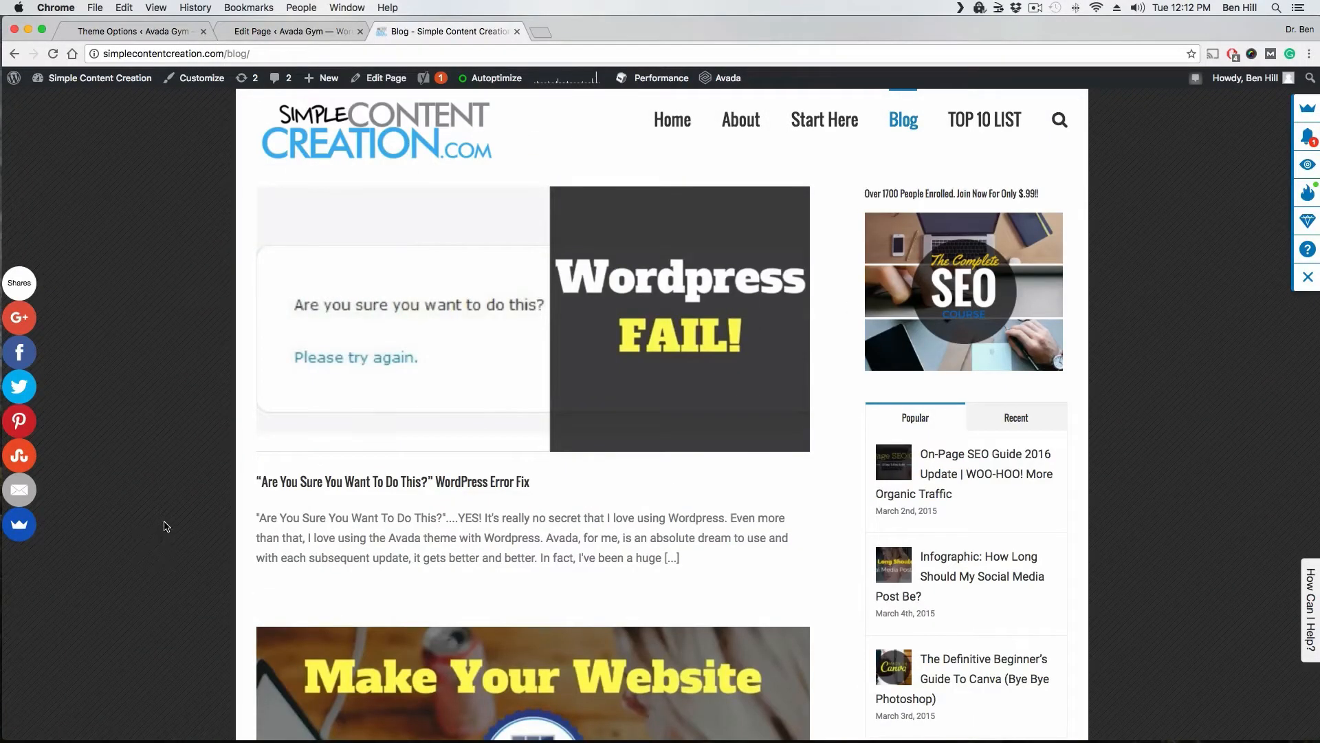
click(151, 34)
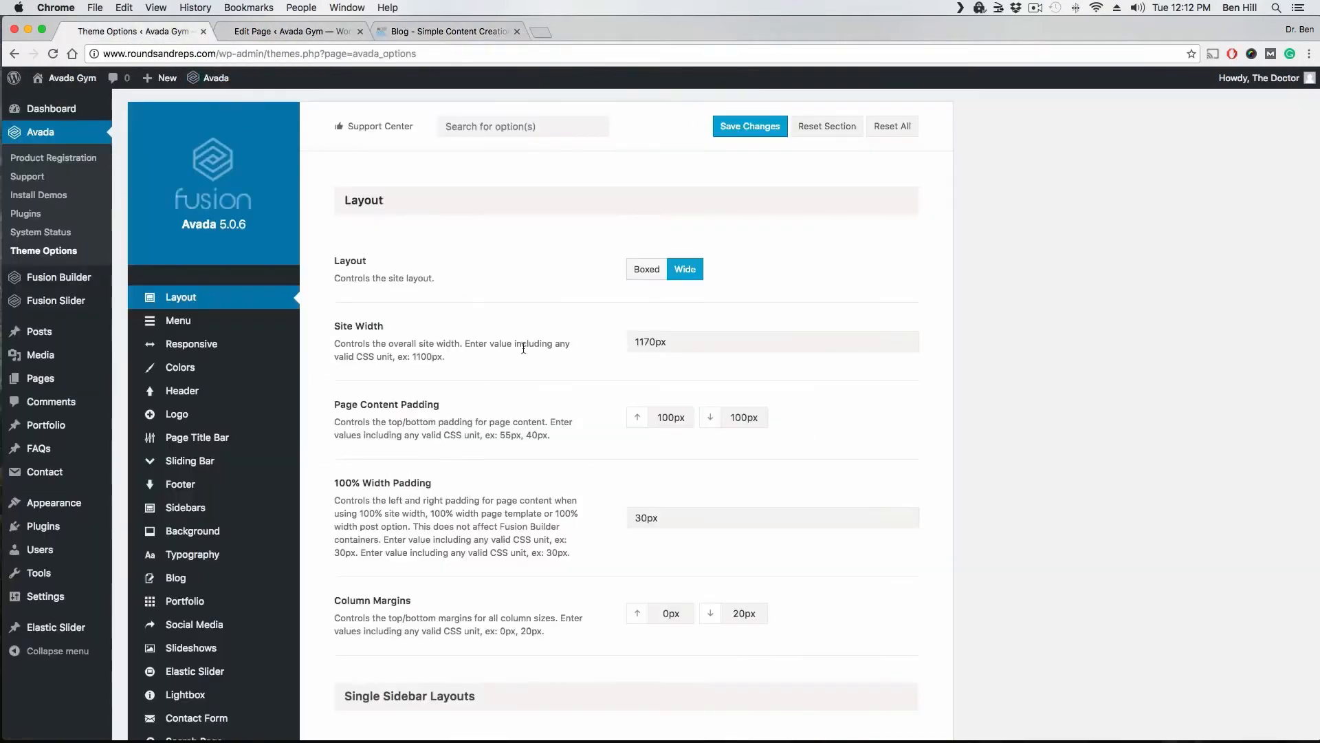
scroll(522, 363, down, 1)
scroll(522, 364, down, 10)
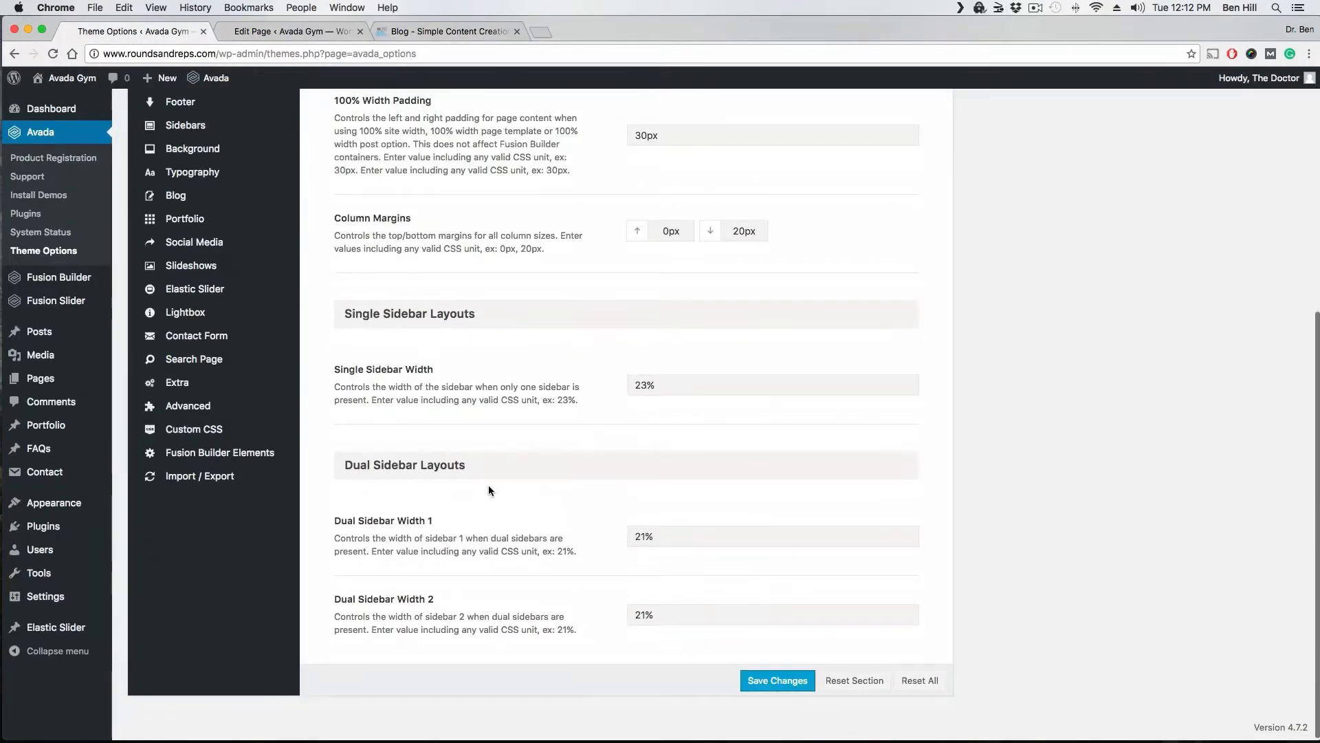
scroll(474, 462, up, 8)
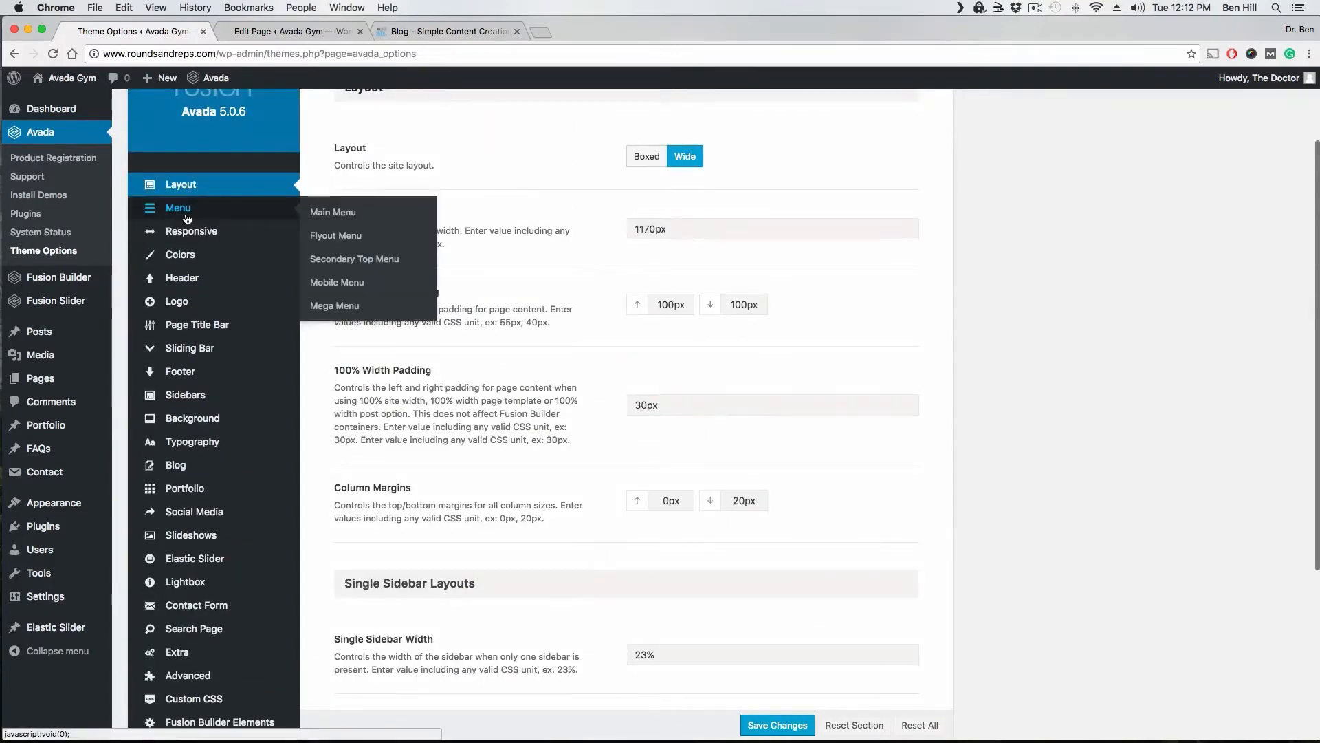
Open Avada's Menu options and review the Main Menu settings, comparing them with the navigation menu on the Simple Content Creation site.
click(184, 210)
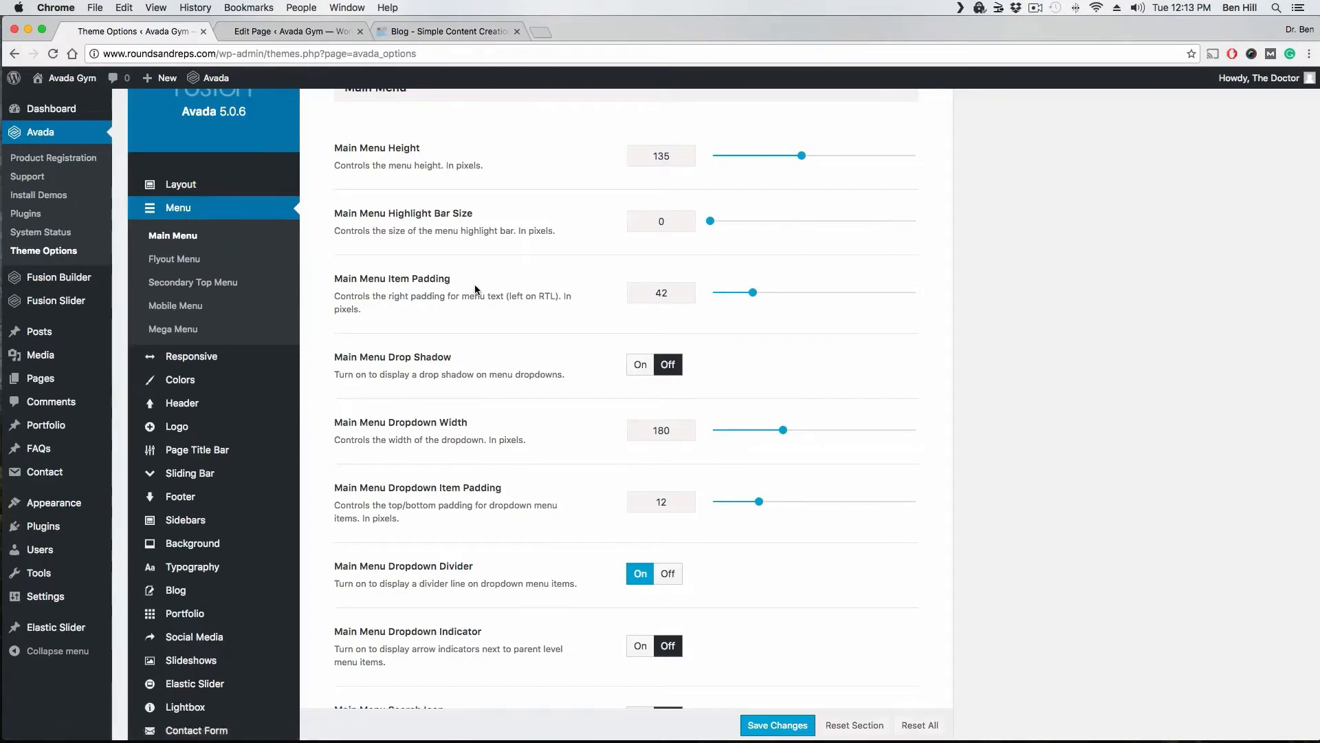
scroll(558, 242, up, 1)
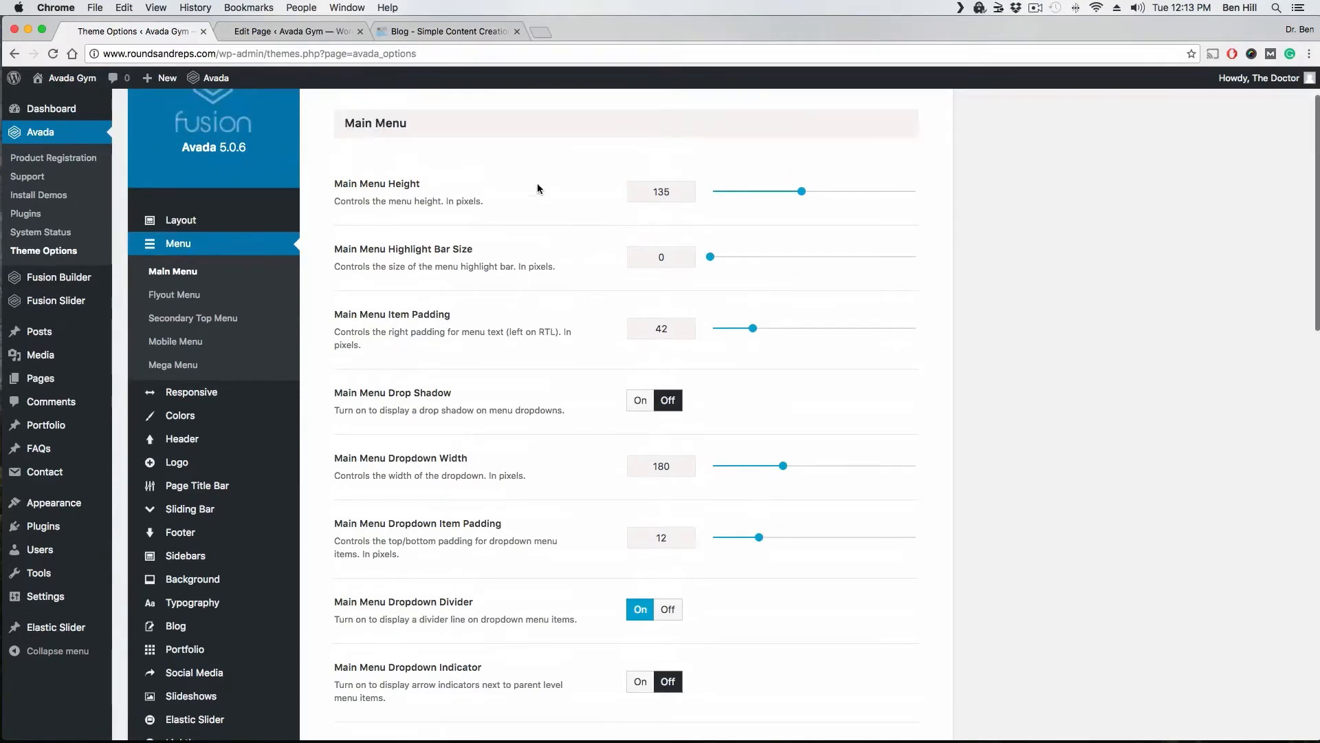
click(472, 31)
mouse_move(482, 115)
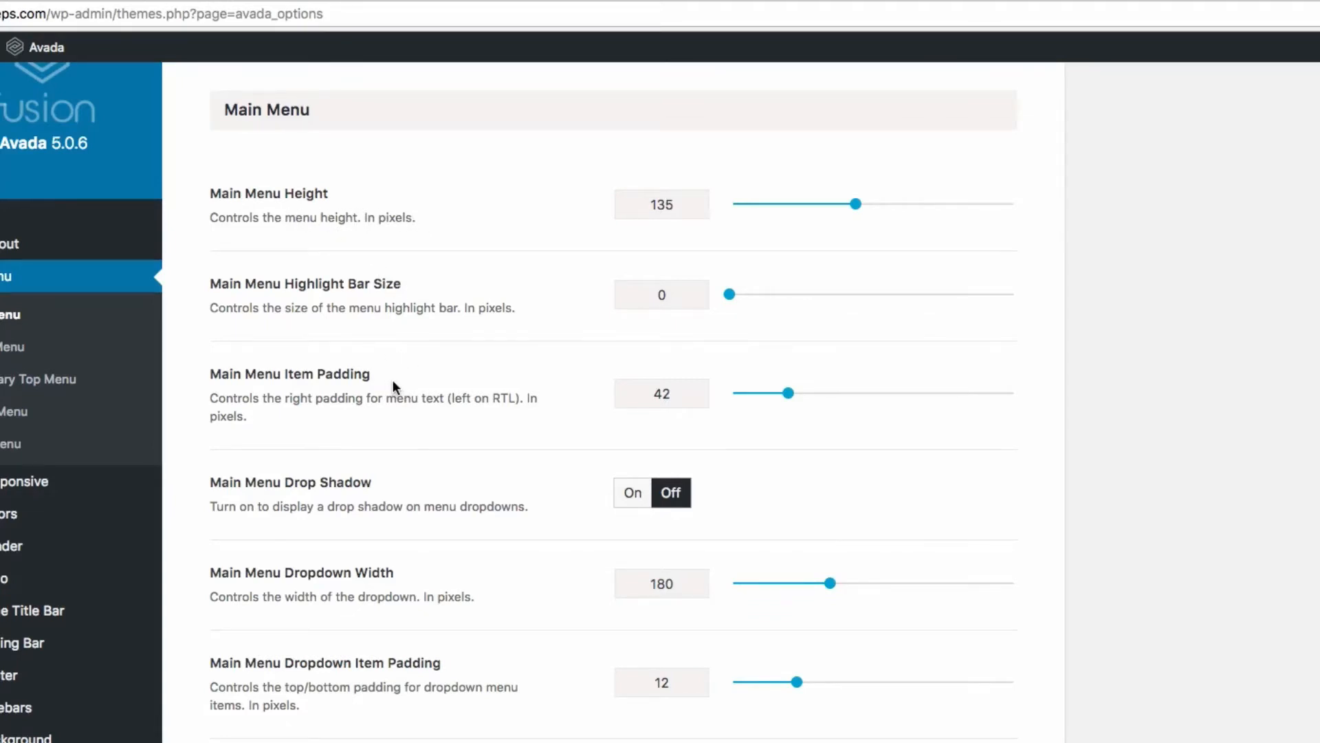
scroll(393, 381, down, 1)
scroll(523, 438, down, 1)
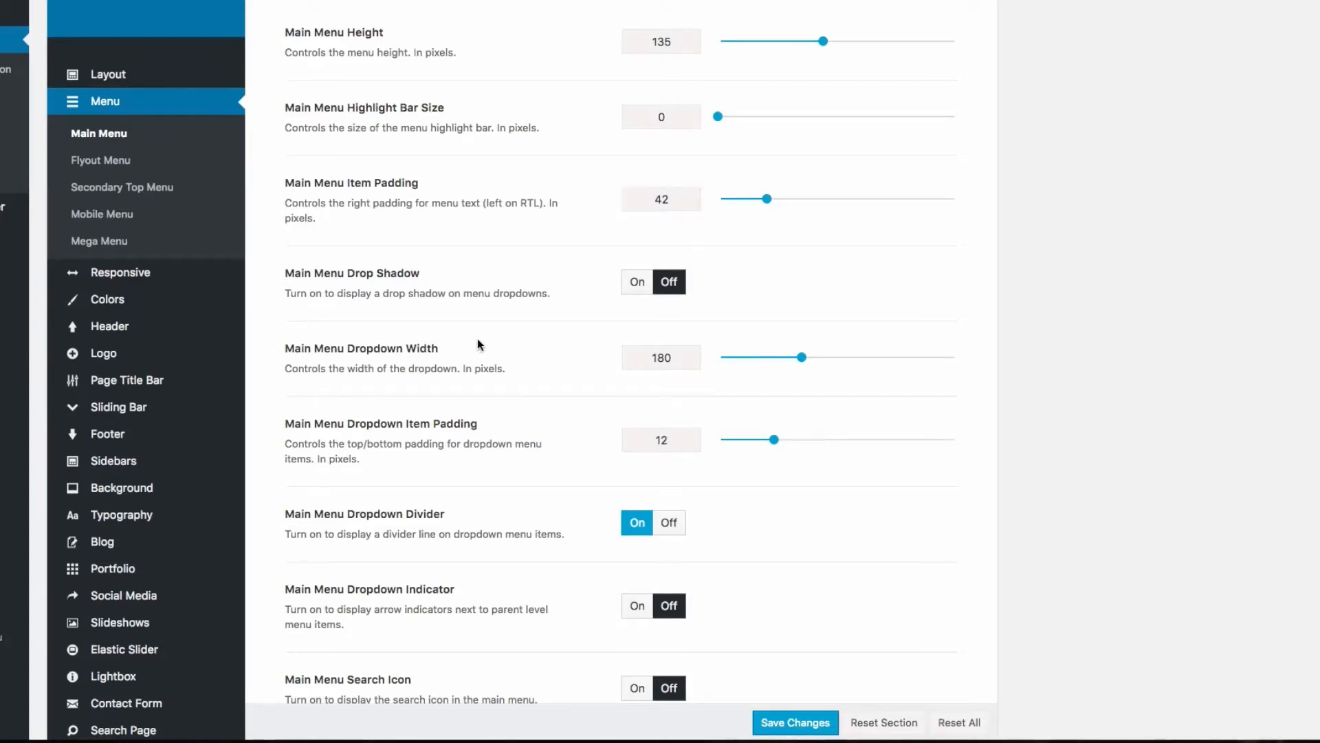
scroll(479, 337, down, 1)
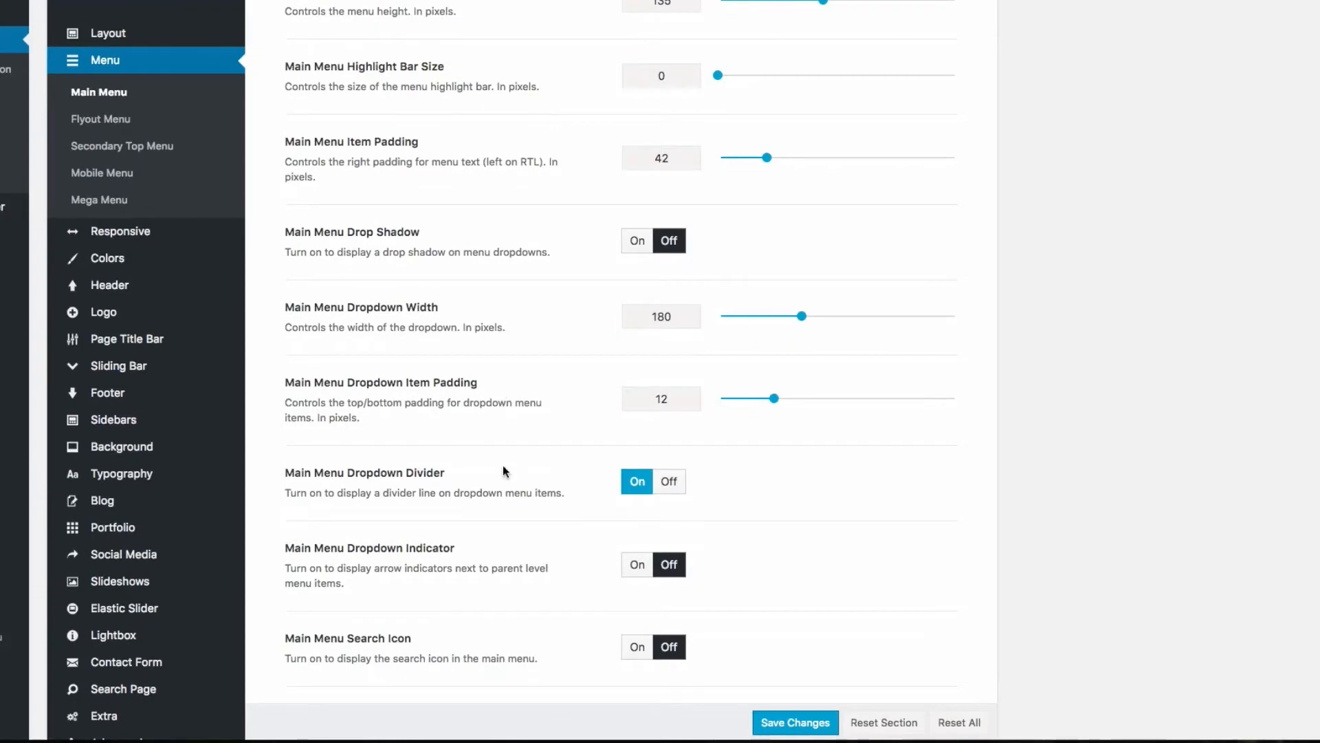
scroll(481, 471, down, 2)
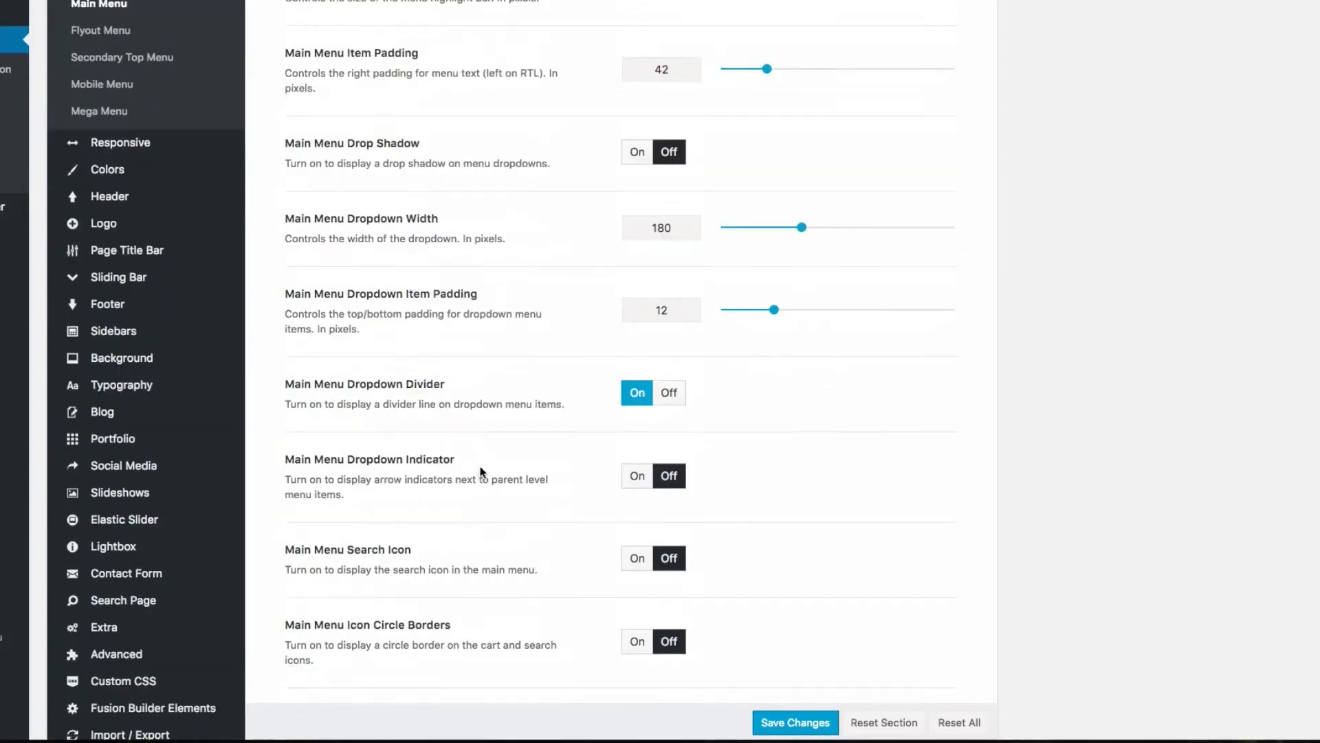
scroll(482, 461, down, 5)
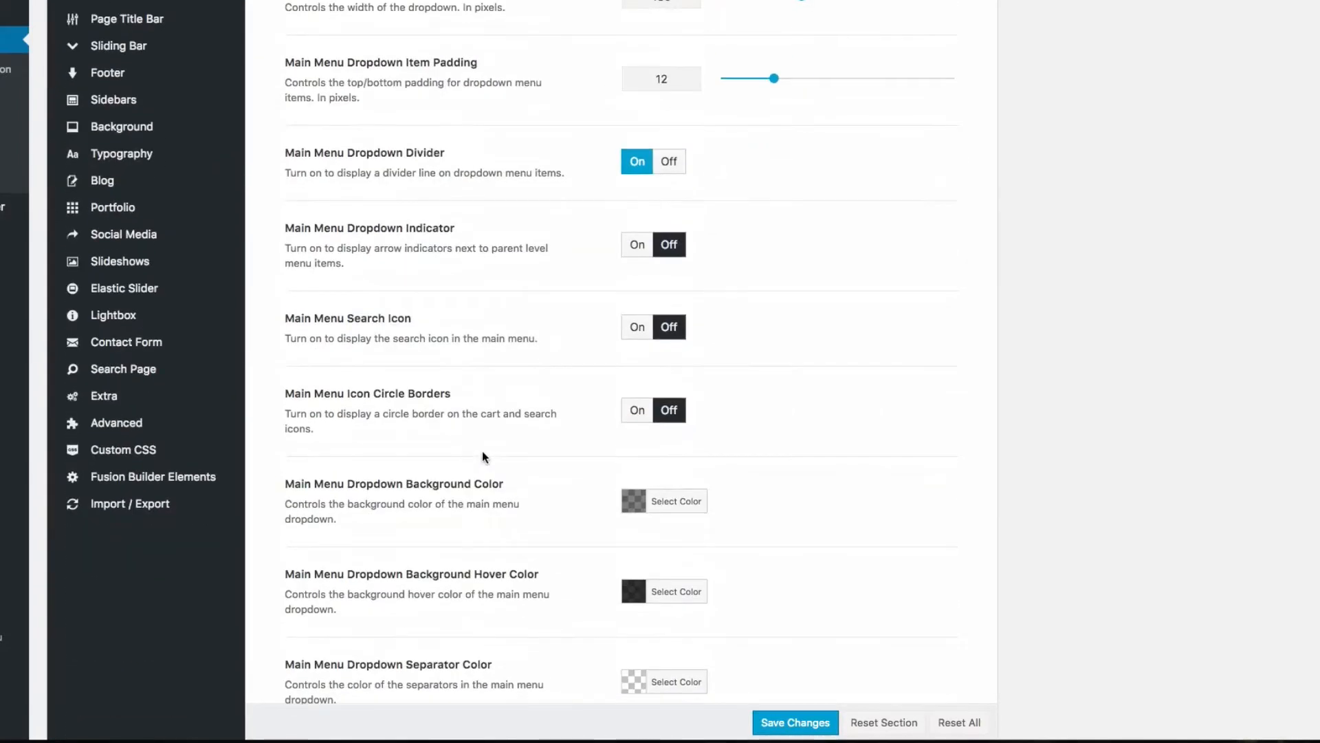
Review the Mobile Menu and Mega Menu settings within the Menu options.
scroll(481, 451, up, 10)
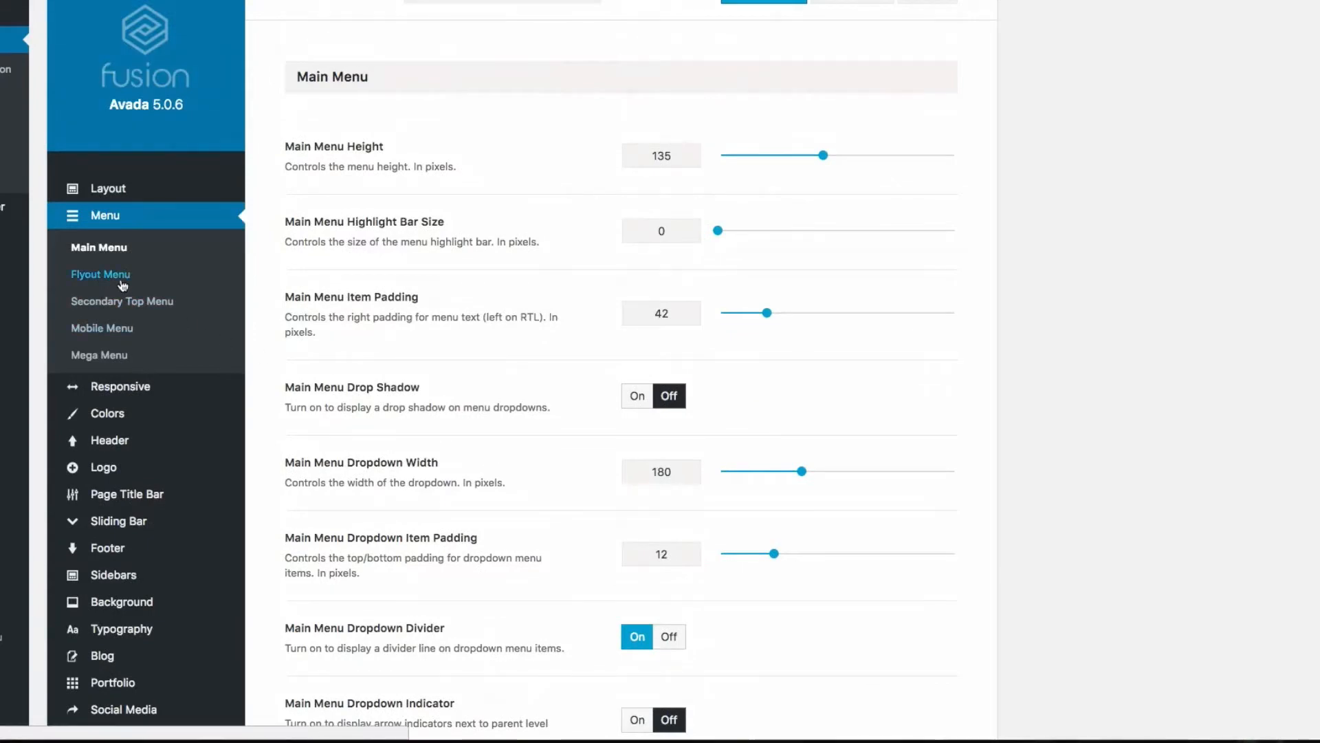
click(123, 335)
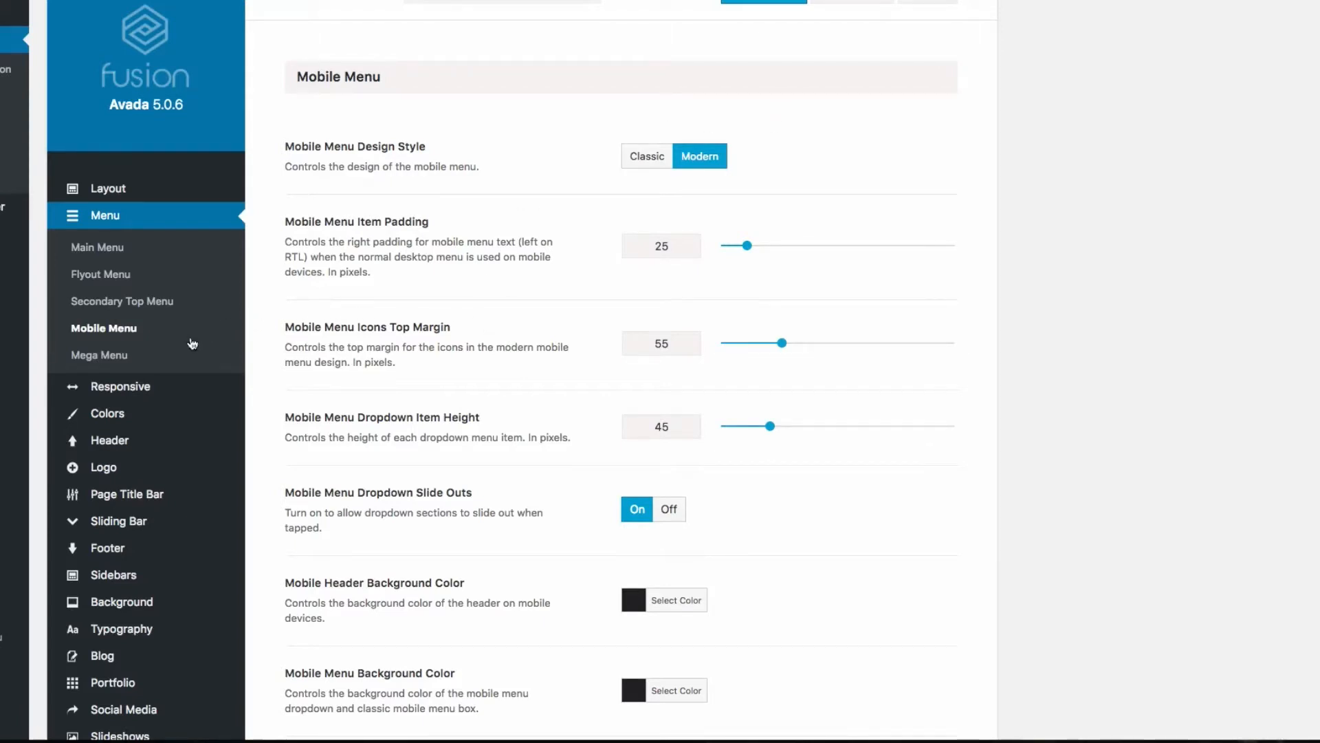
click(185, 364)
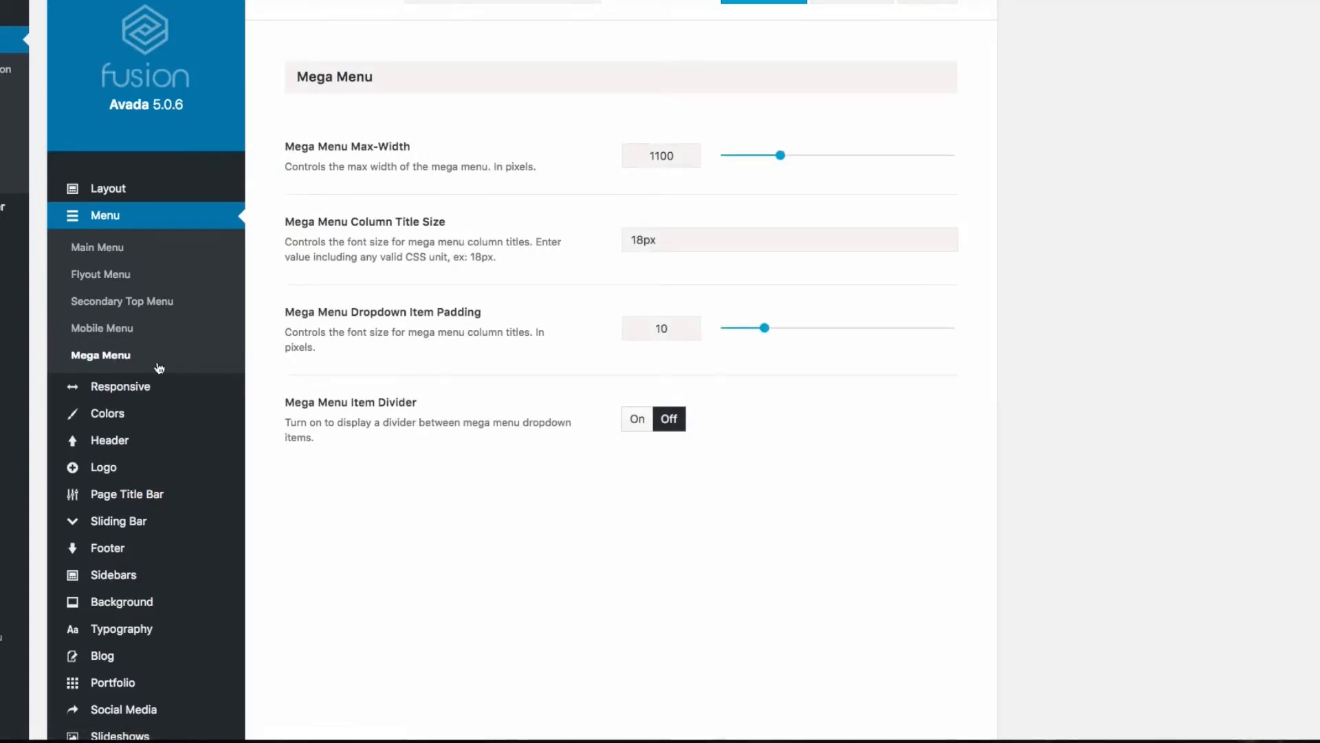
Open the Responsive options and review the responsive design, breakpoint, mobile zoom and heading typography settings.
click(103, 387)
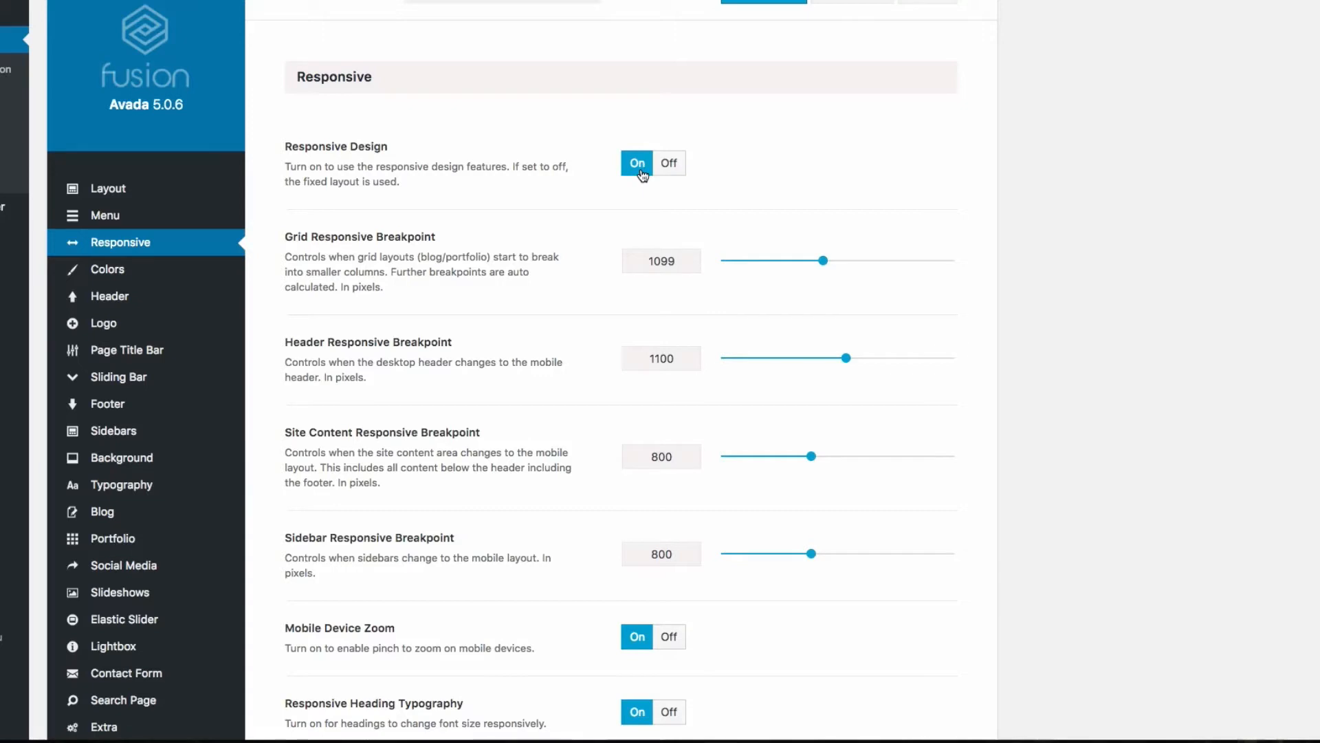
scroll(616, 229, down, 3)
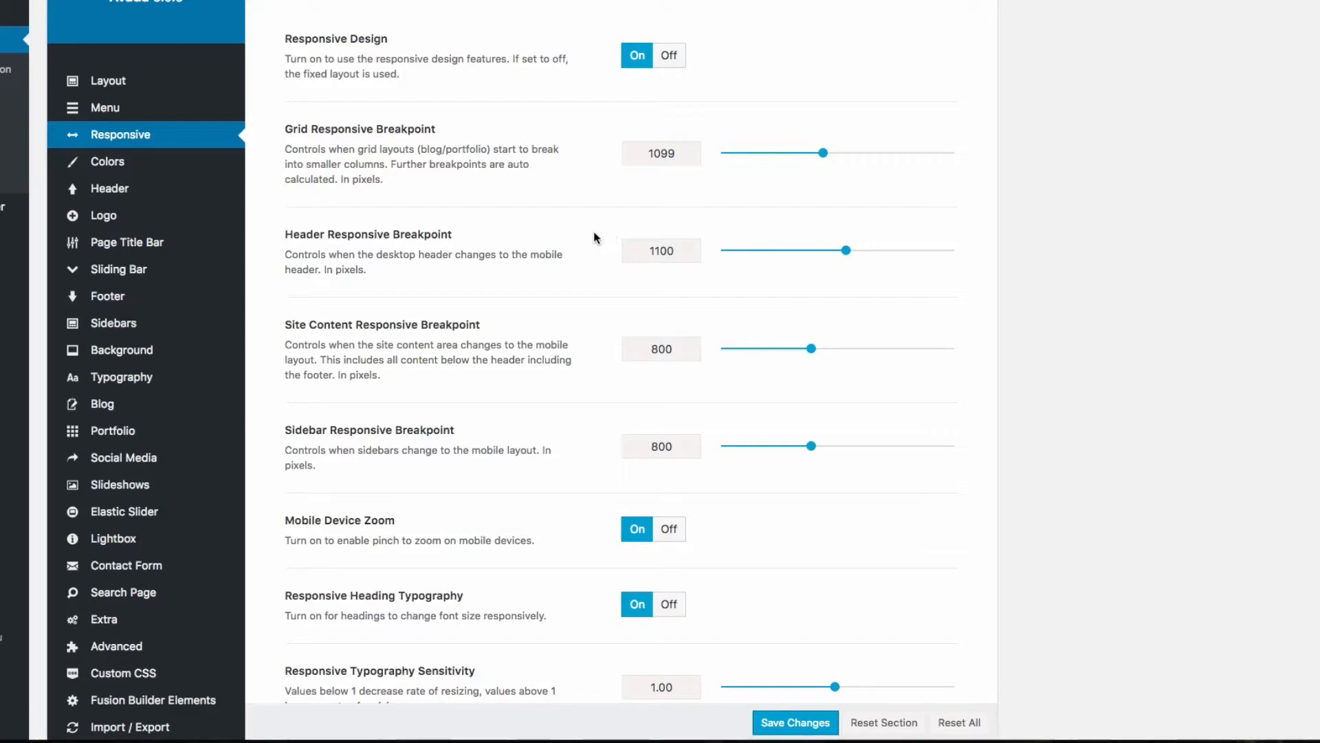
scroll(595, 237, up, 3)
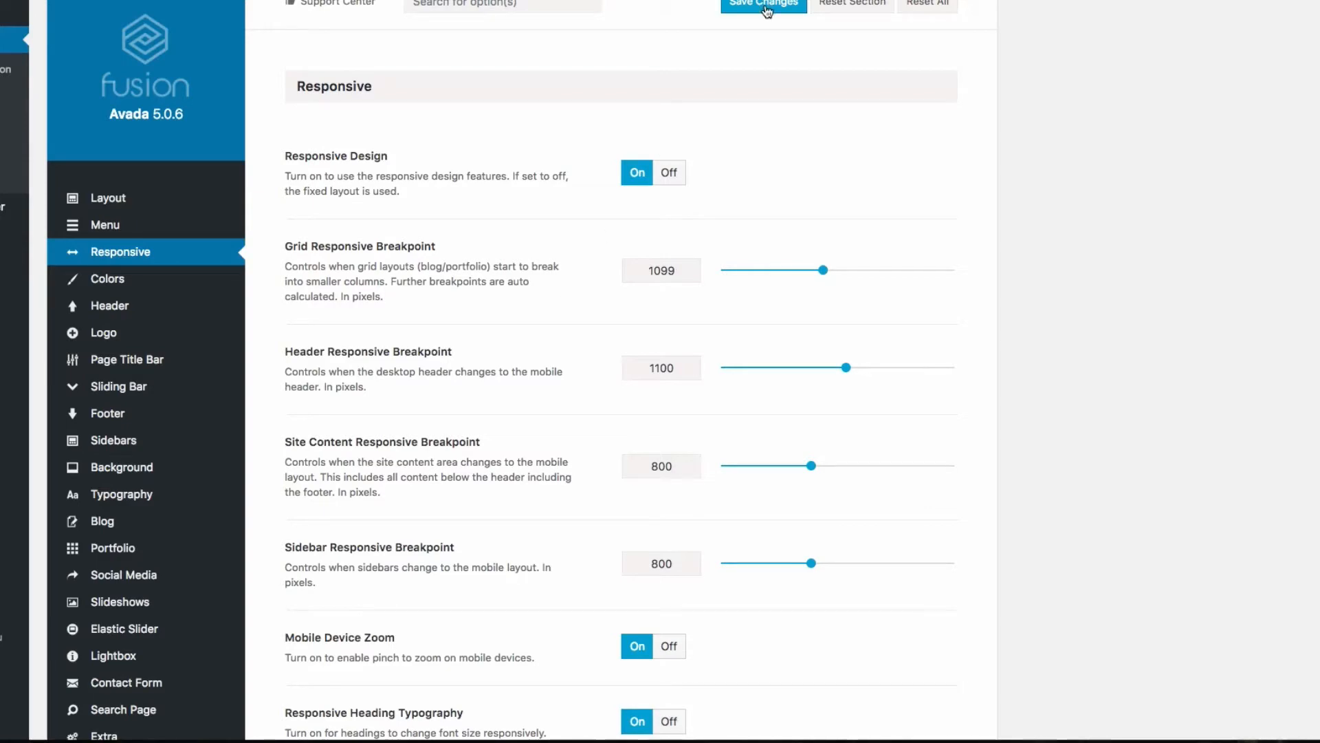
scroll(667, 186, down, 3)
scroll(638, 181, down, 3)
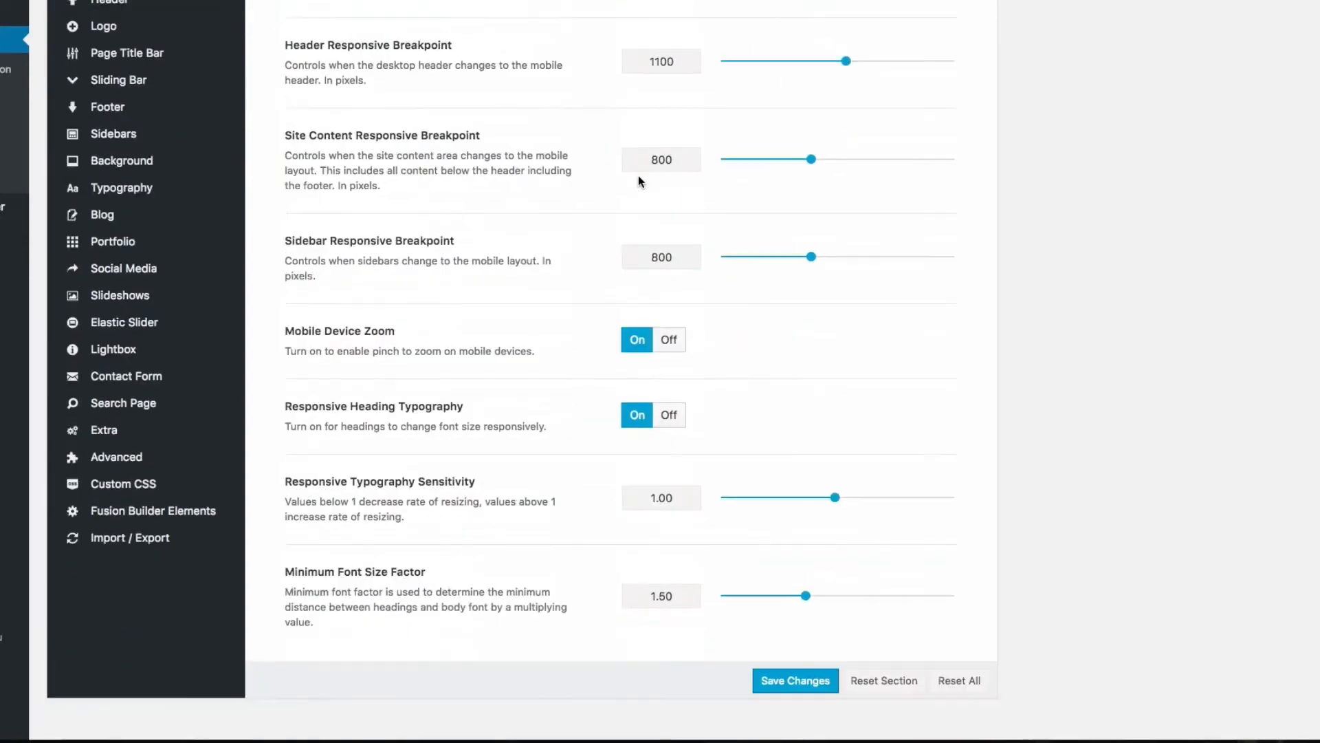
scroll(566, 283, up, 6)
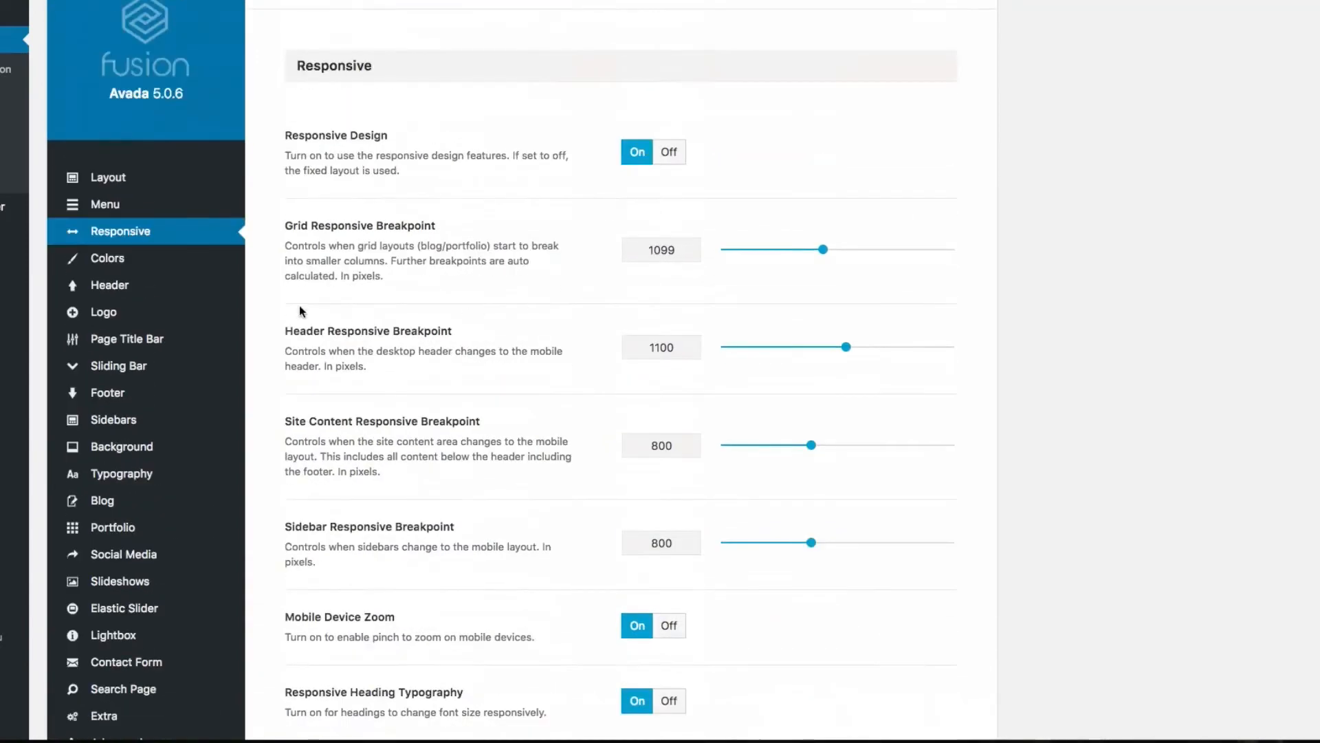
Open the Colors options, then examine the color styling of the Avada Gym site down to its footer.
click(110, 258)
mouse_move(110, 284)
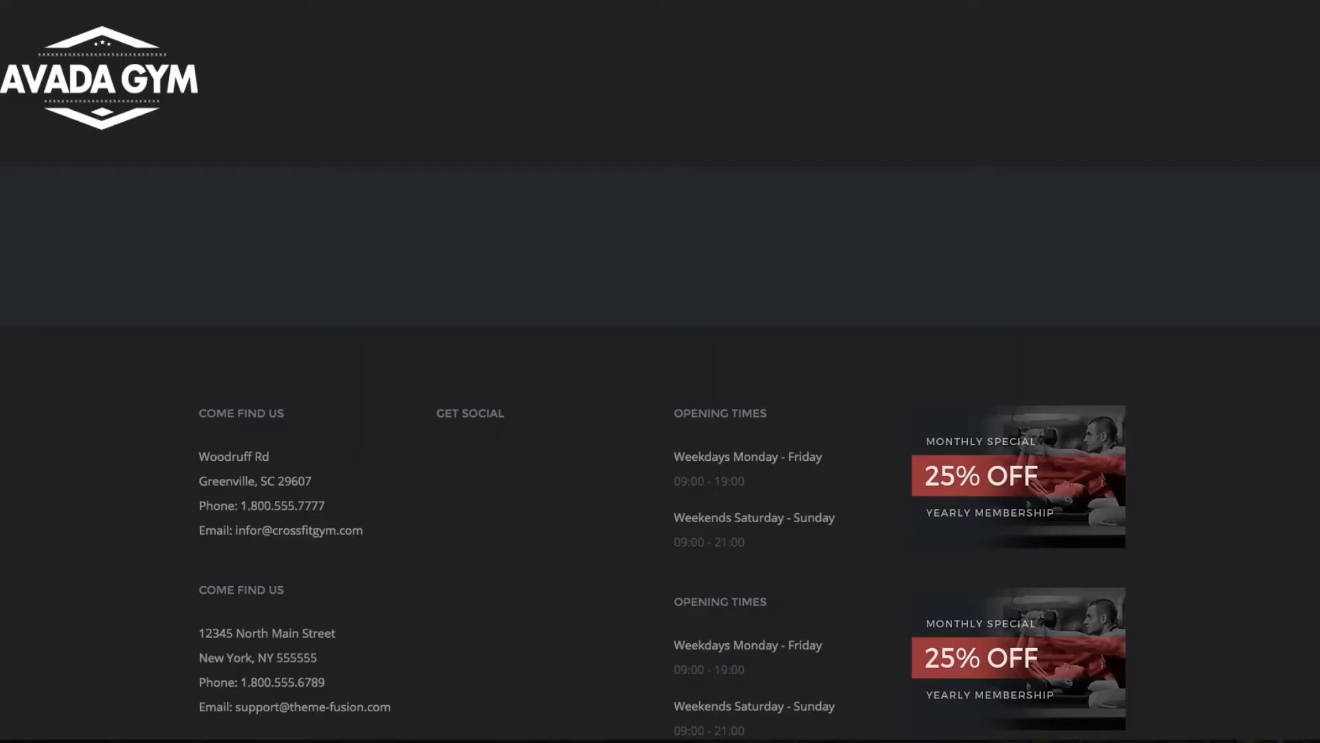
scroll(510, 348, down, 5)
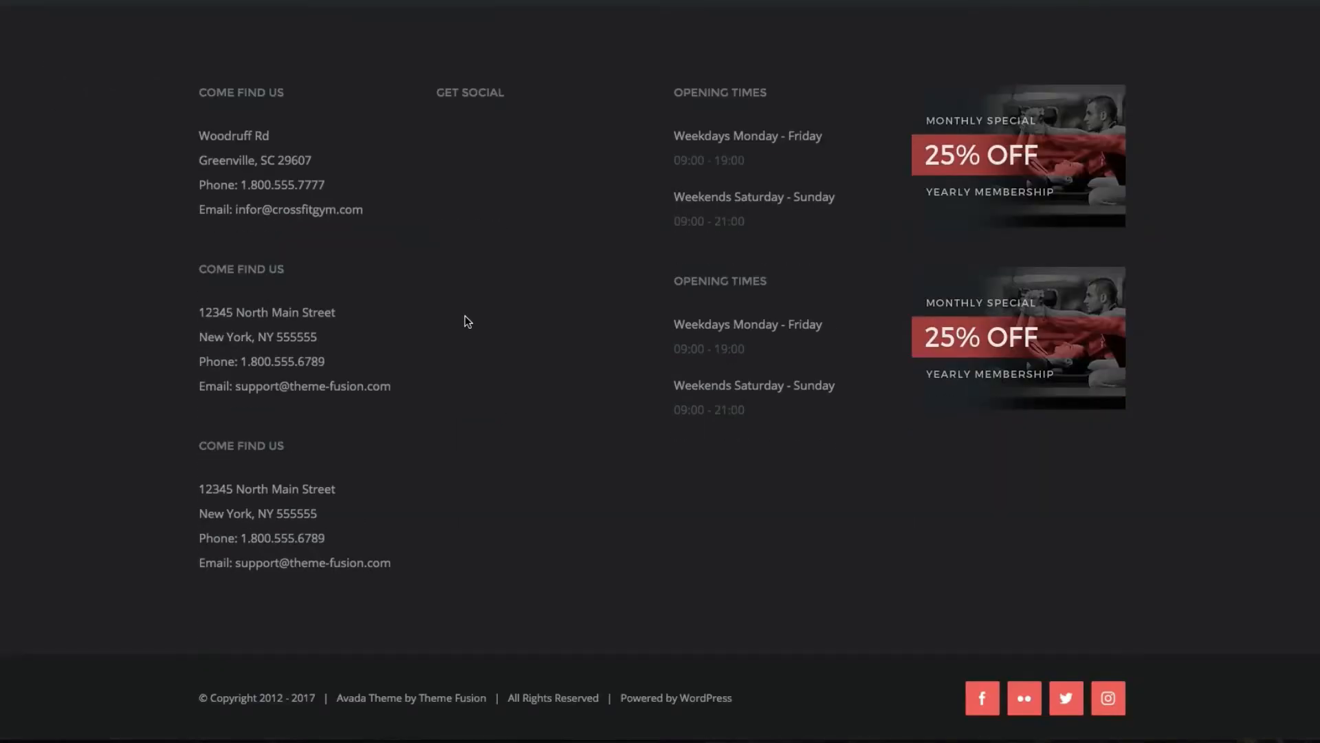
scroll(468, 322, up, 5)
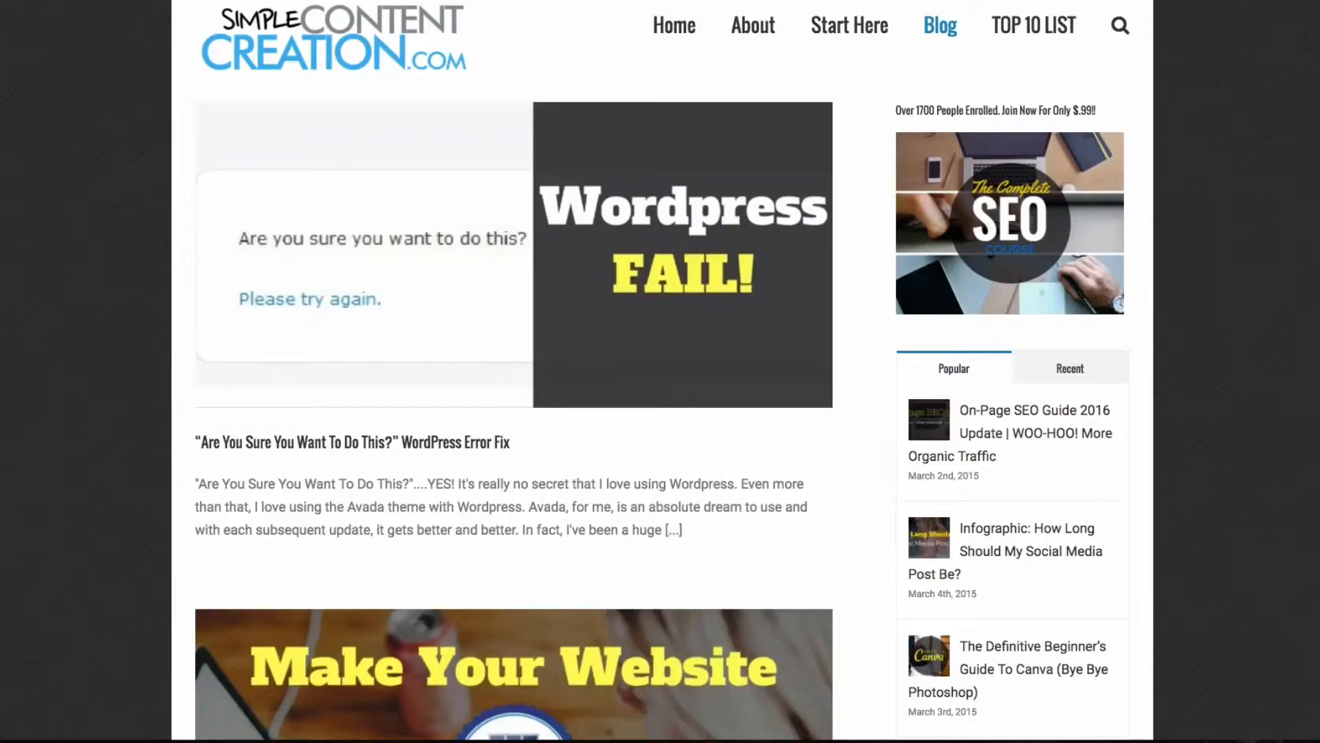
Examine the colors on the Simple Content Creation blog, then review Avada's theme skin, color scheme and Primary Color options.
scroll(527, 271, down, 10)
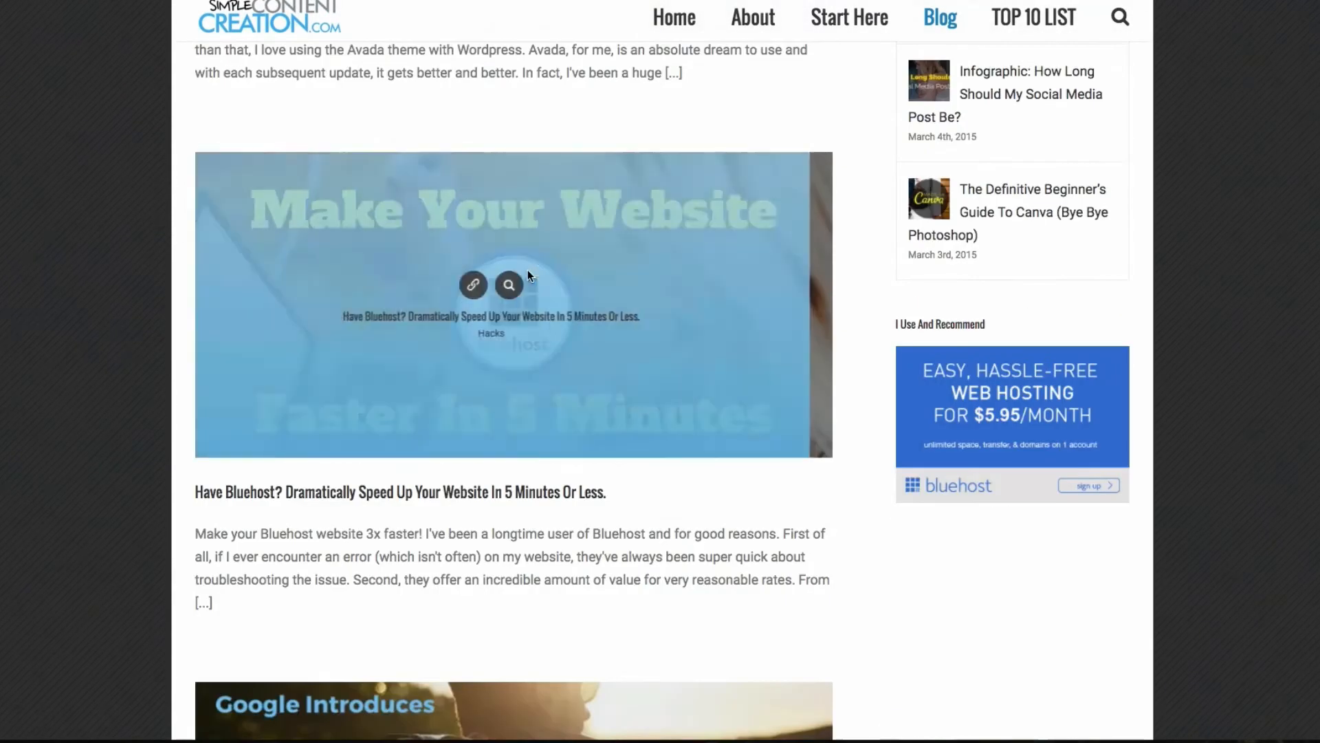
scroll(528, 275, up, 5)
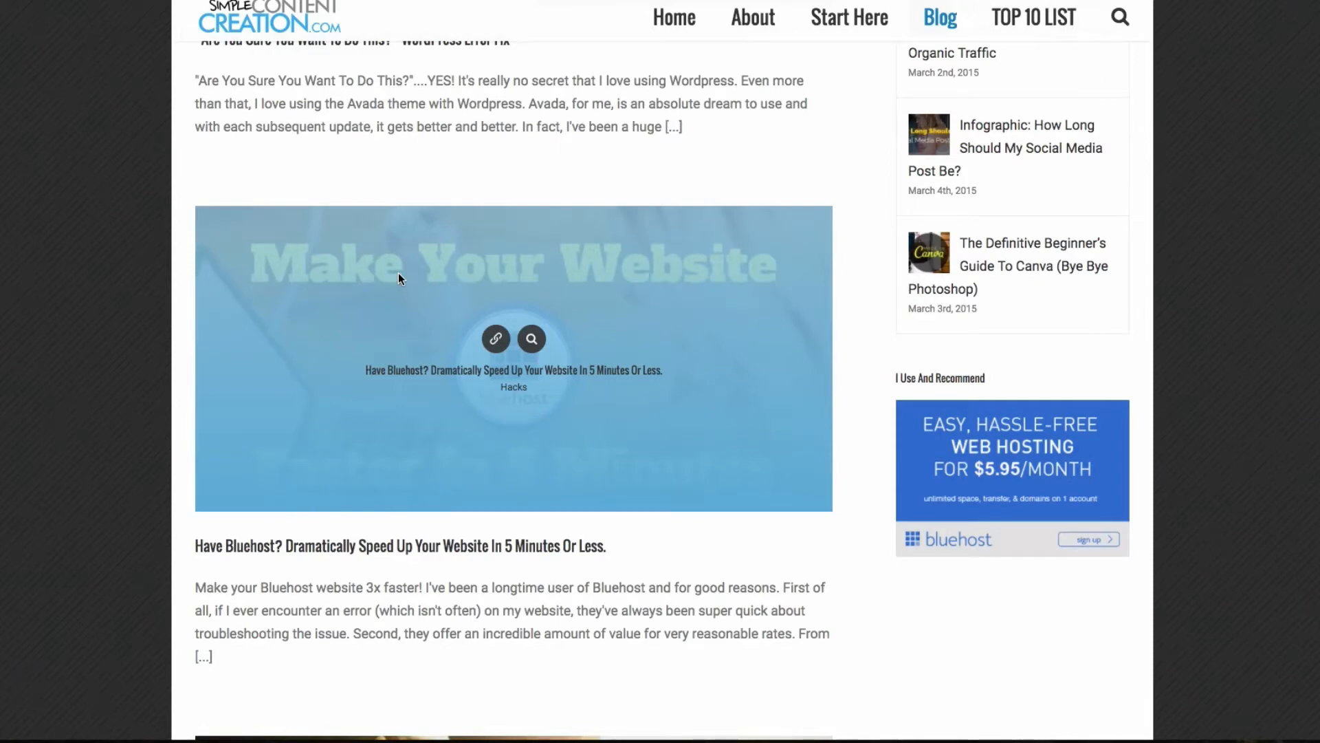
scroll(399, 275, down, 5)
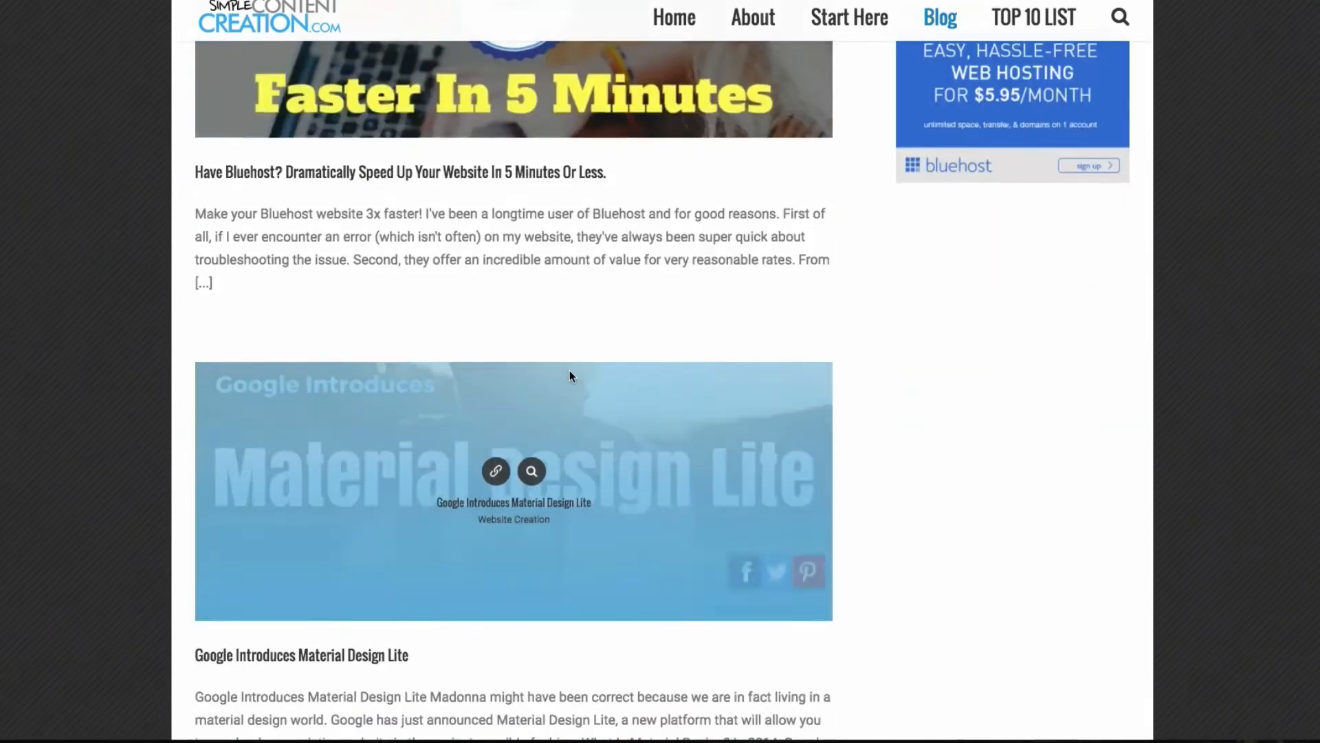
scroll(570, 371, down, 3)
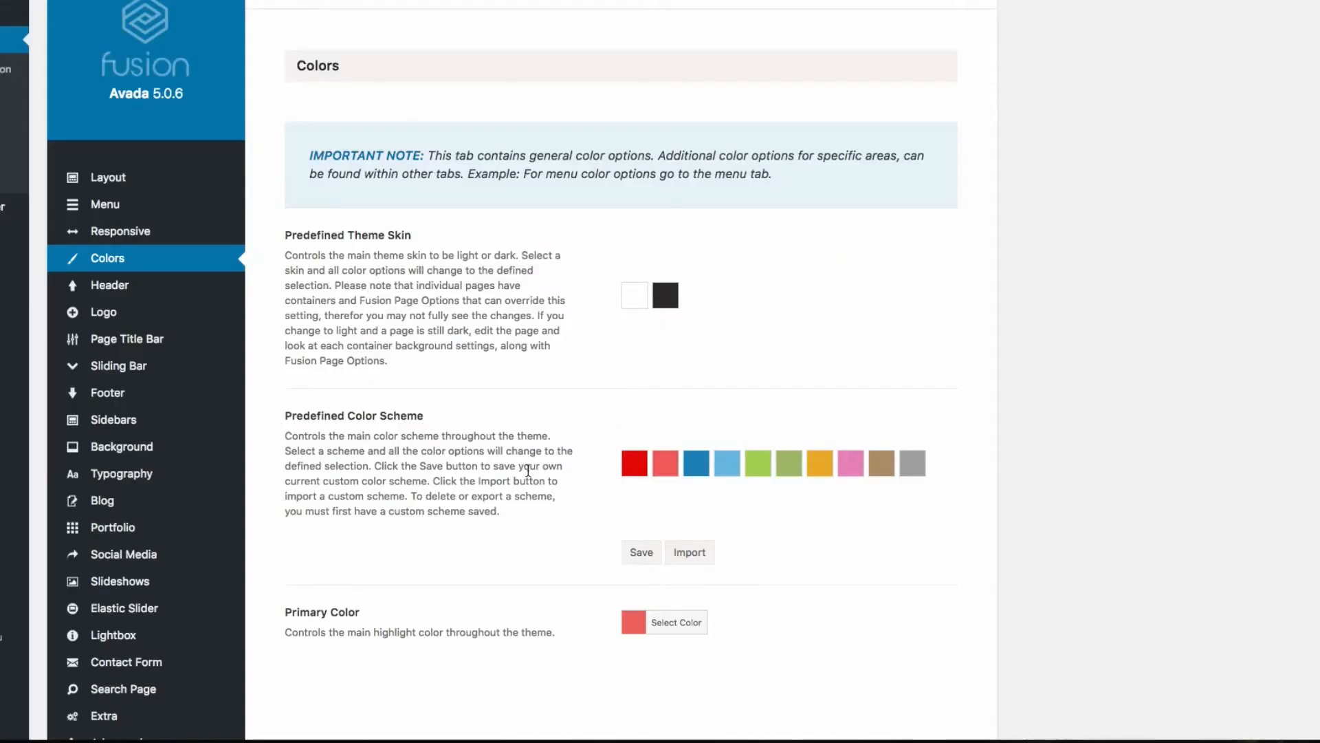
scroll(423, 534, down, 1)
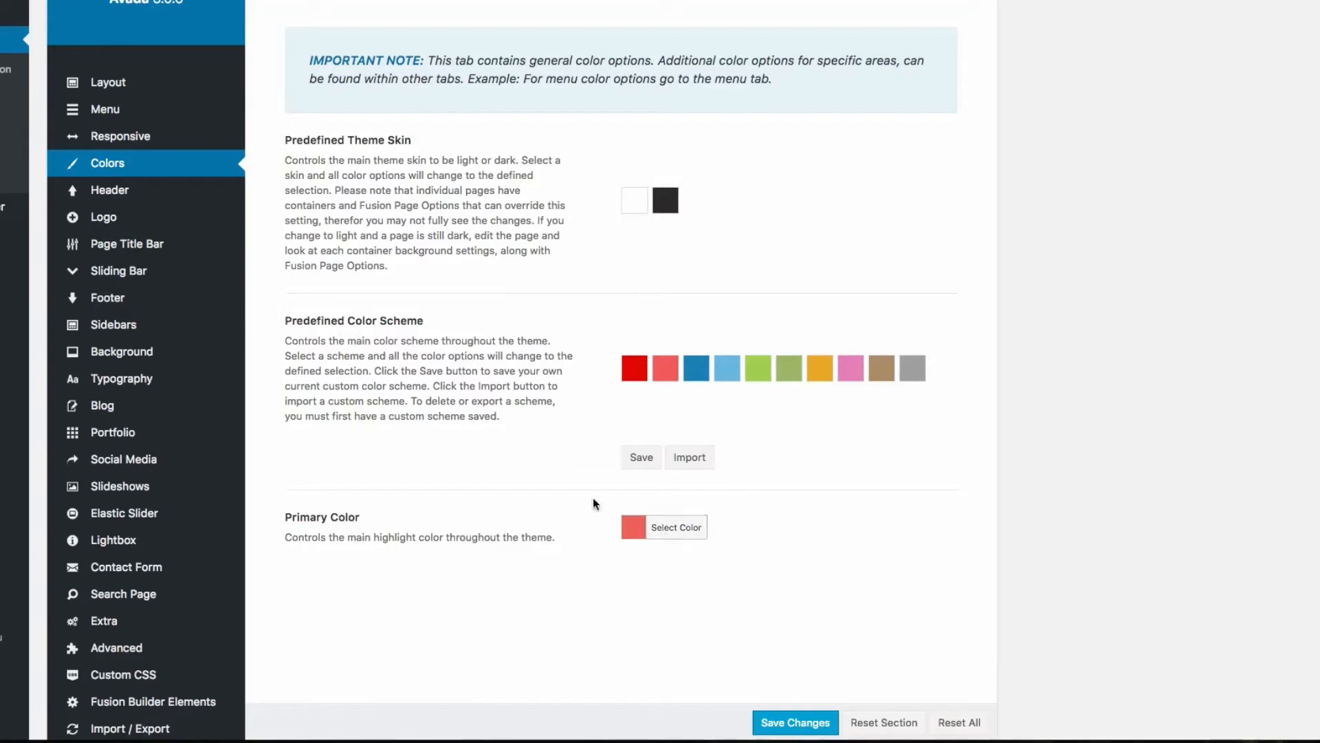
scroll(456, 268, down, 1)
Open the Header options, check the Simple Content Creation header, and review the Header Content position, layout and slider settings.
click(131, 173)
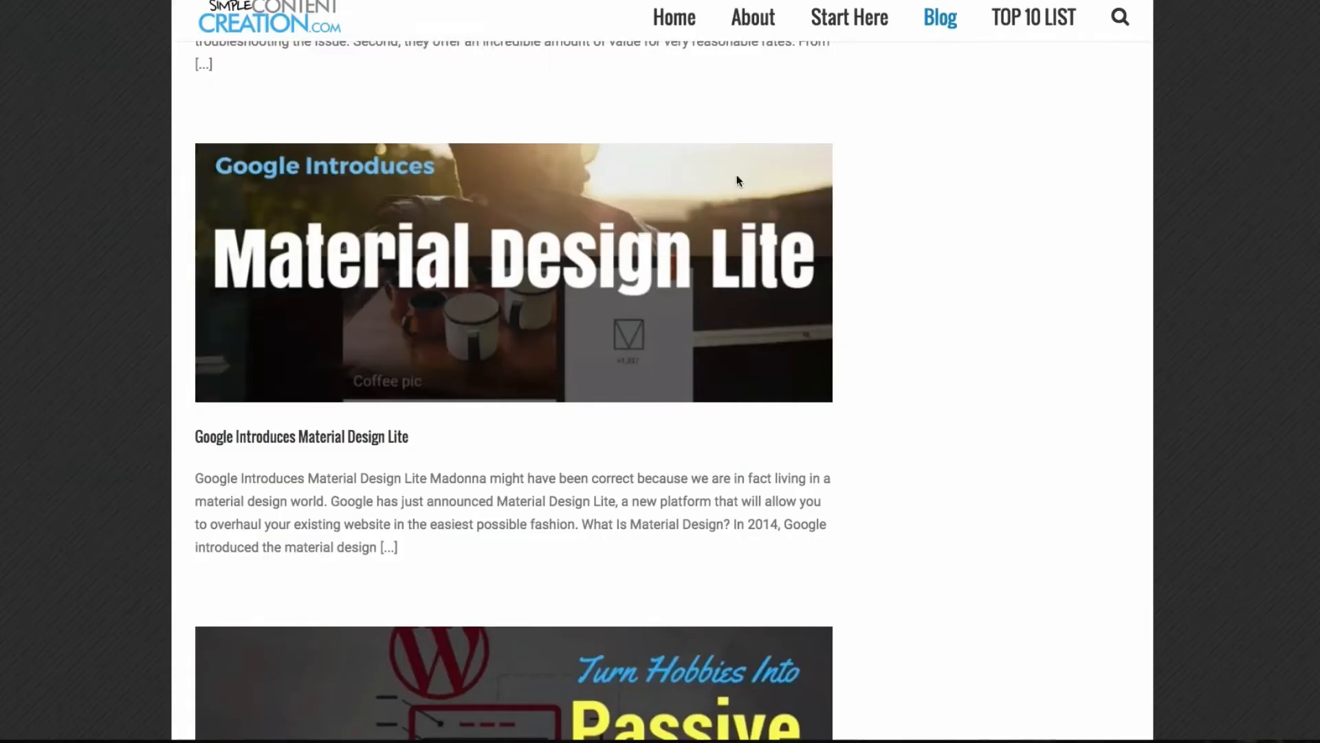
scroll(737, 181, up, 15)
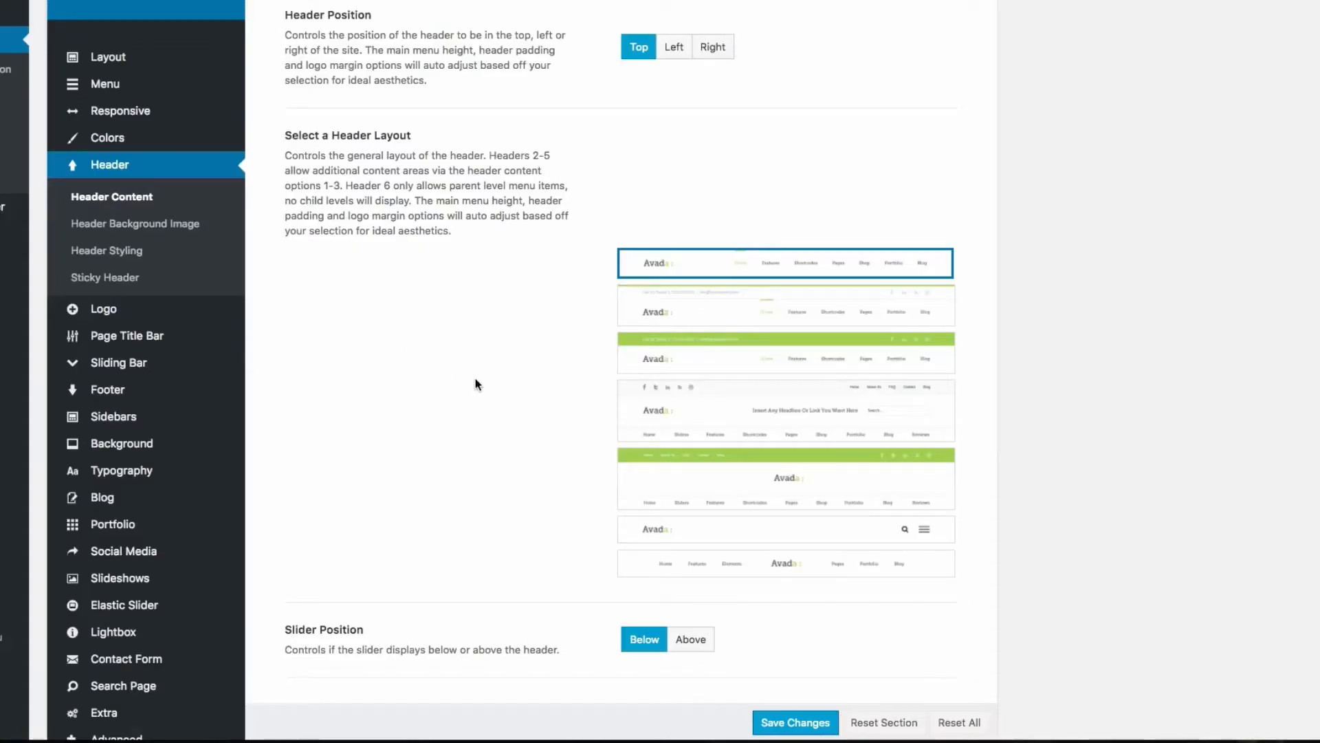
scroll(513, 380, down, 1)
mouse_move(760, 259)
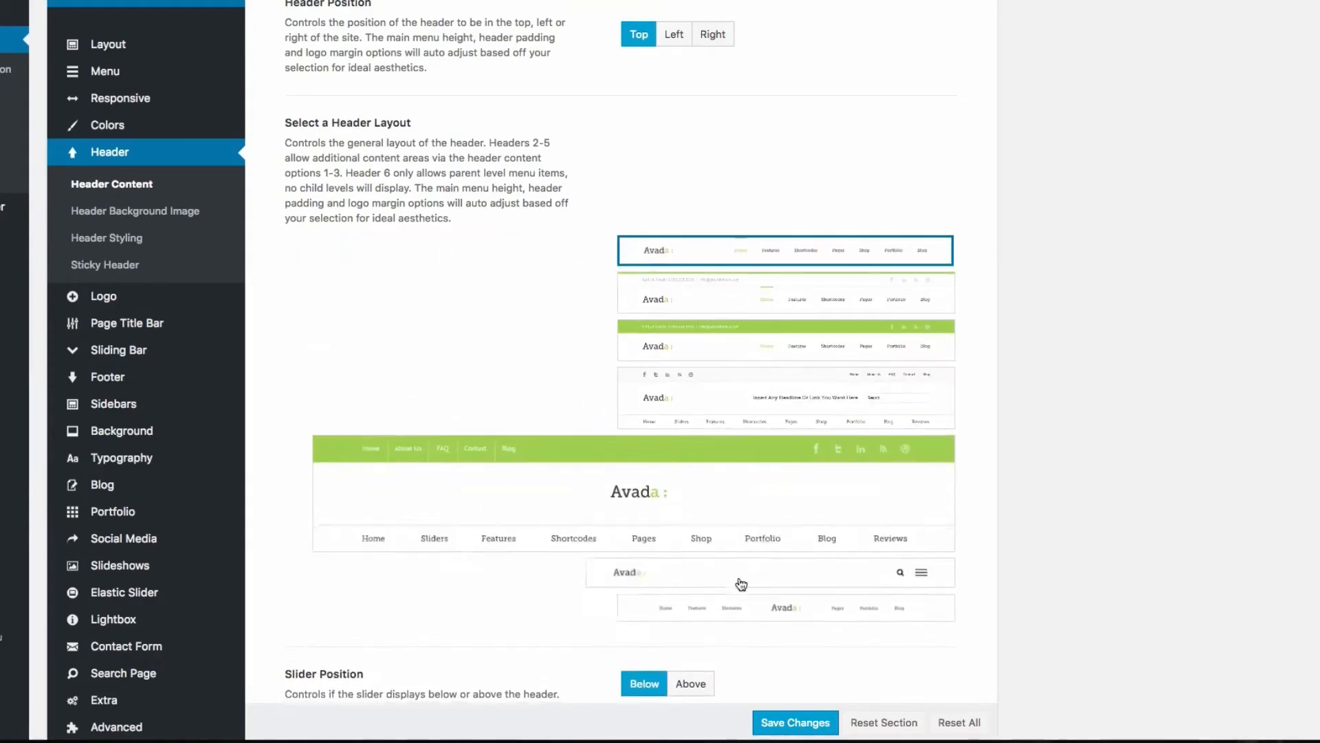
scroll(546, 407, down, 2)
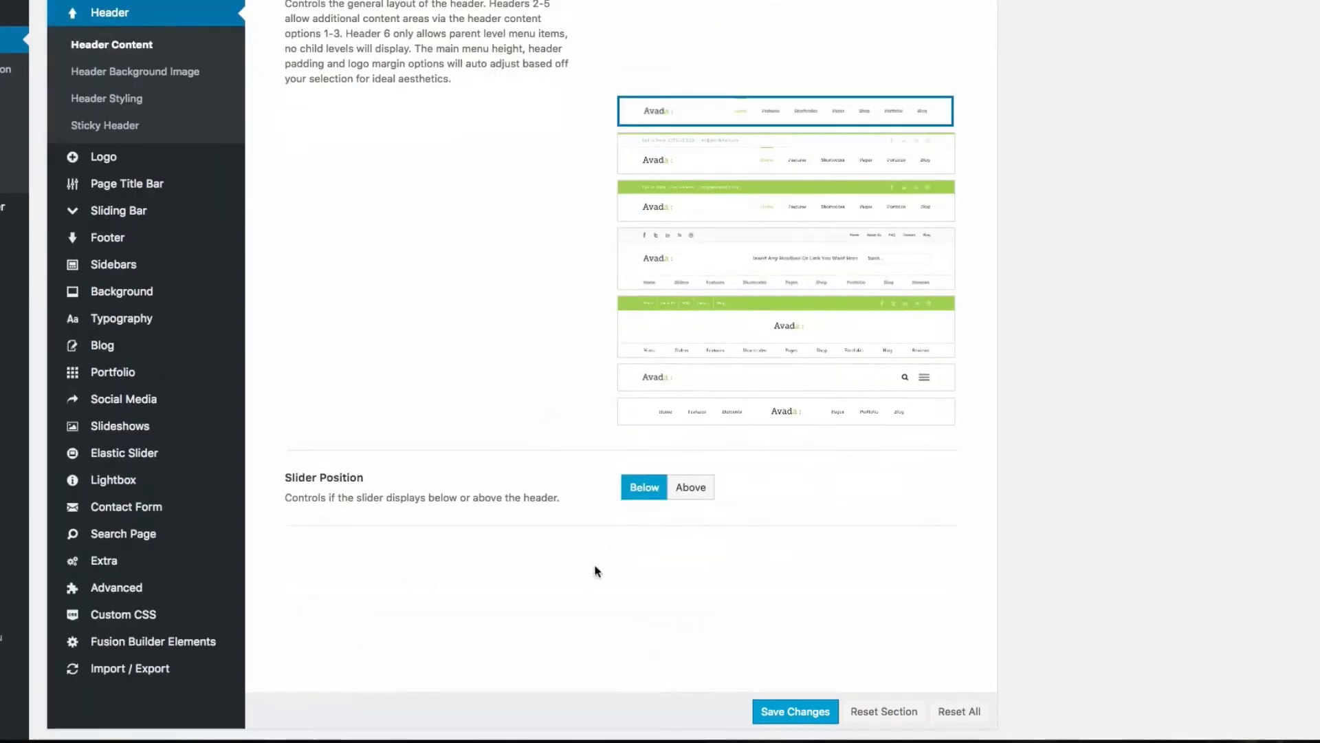
scroll(585, 430, up, 5)
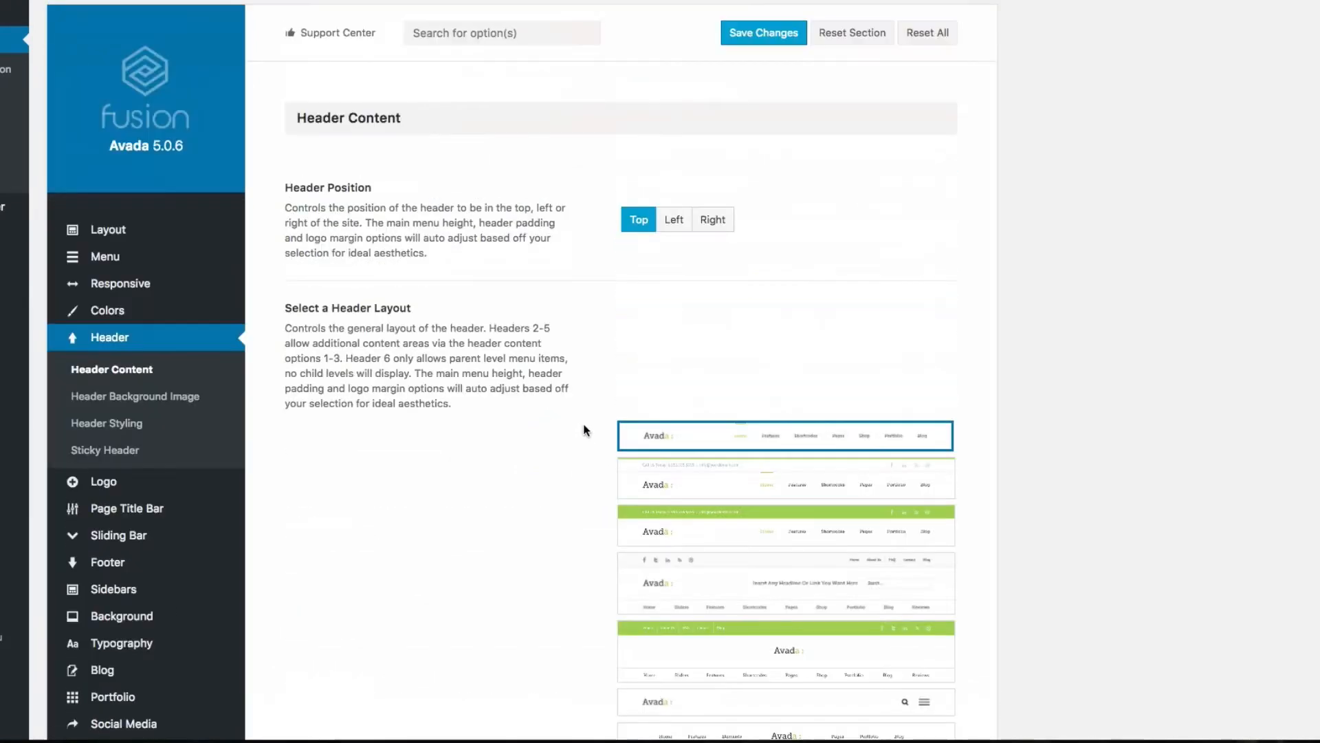
scroll(597, 434, down, 1)
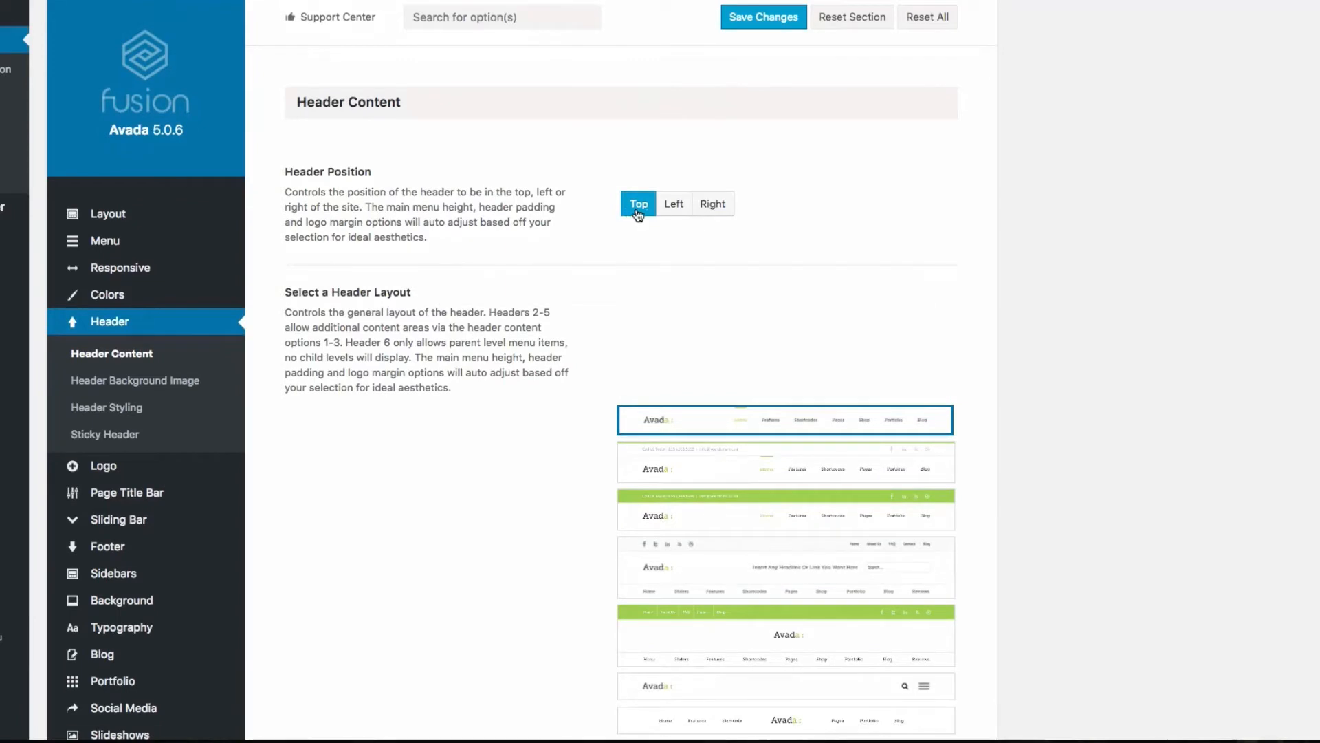
scroll(566, 316, down, 2)
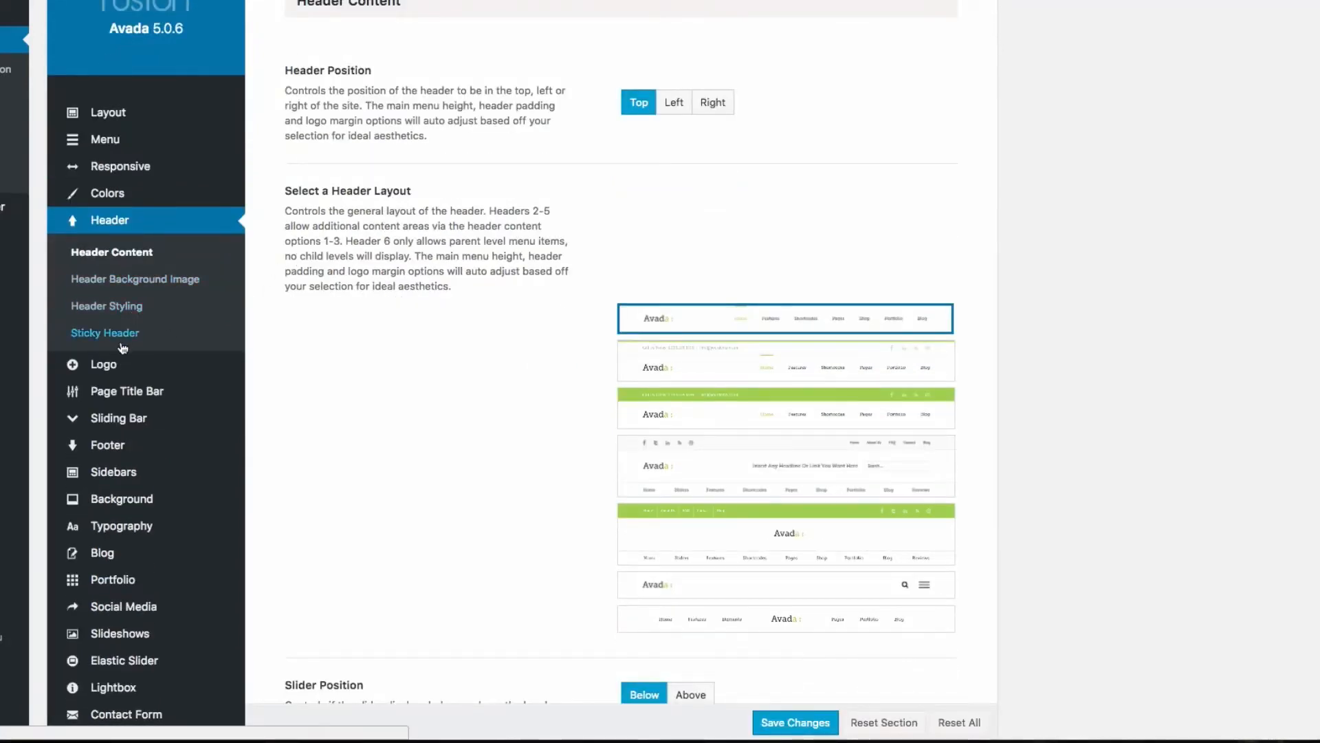
Open the Sticky Header options and examine how the header behaves while moving through the Simple Content Creation blog.
click(191, 340)
scroll(550, 261, up, 2)
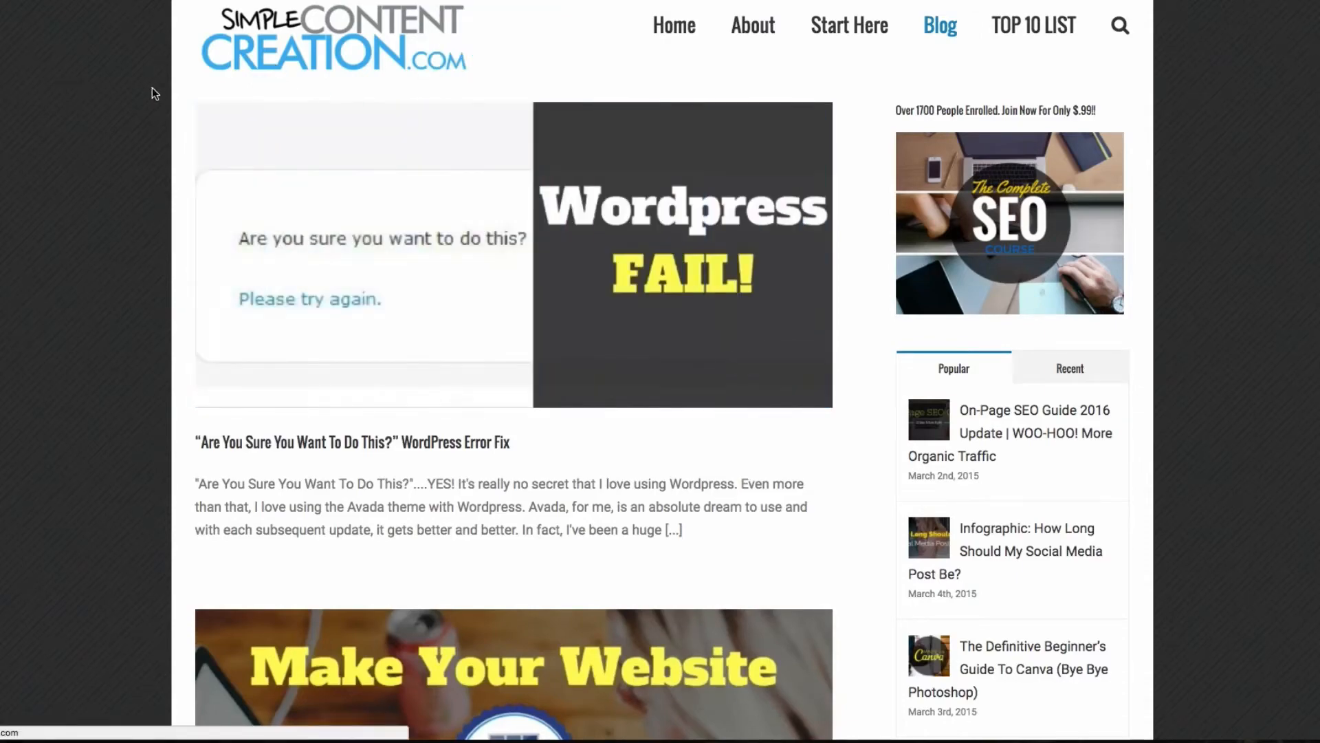
scroll(148, 87, down, 2)
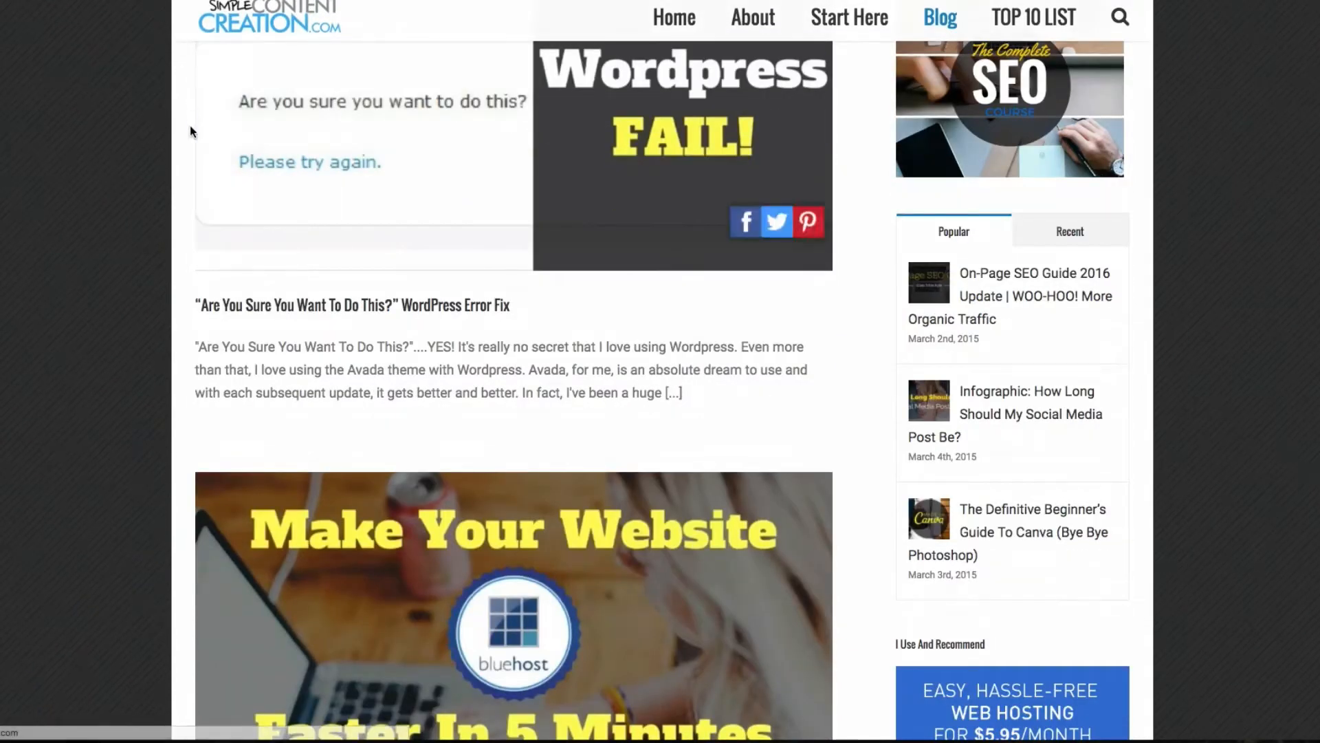
scroll(189, 125, down, 2)
scroll(189, 125, down, 10)
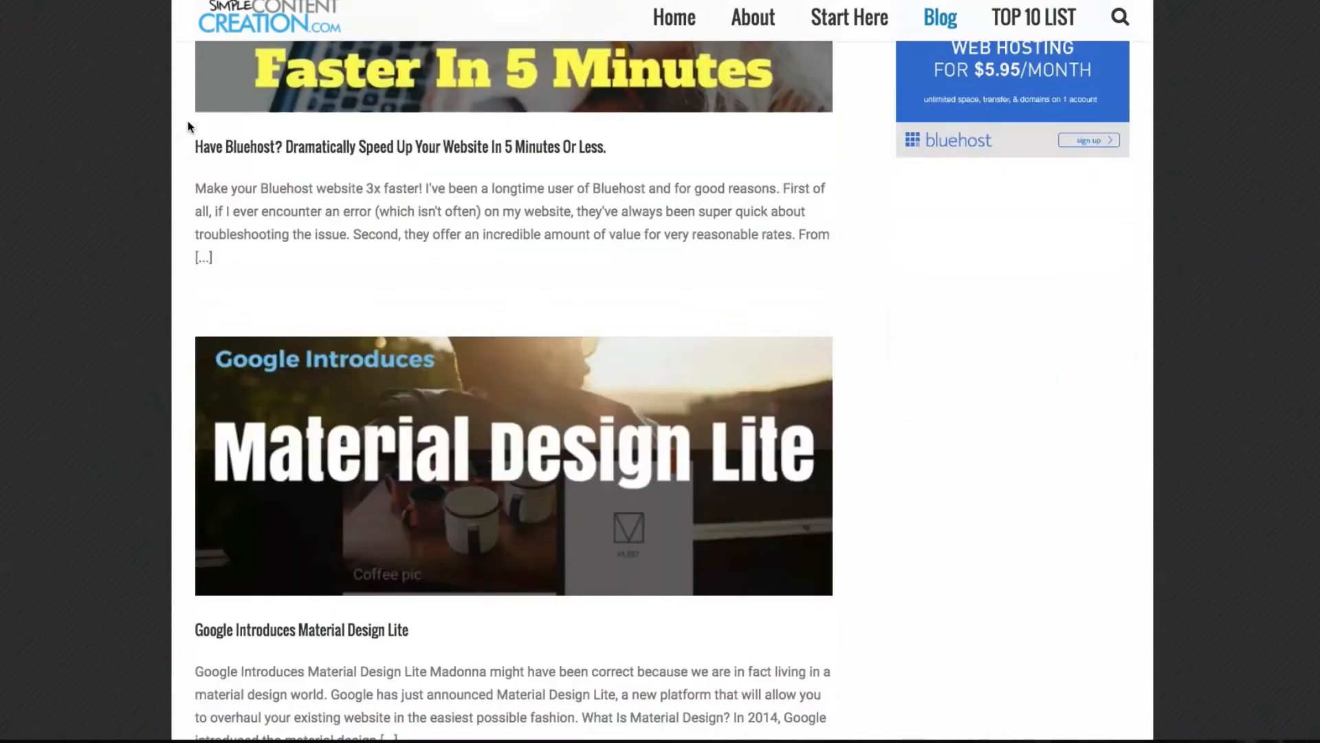
scroll(188, 125, down, 3)
scroll(189, 124, up, 17)
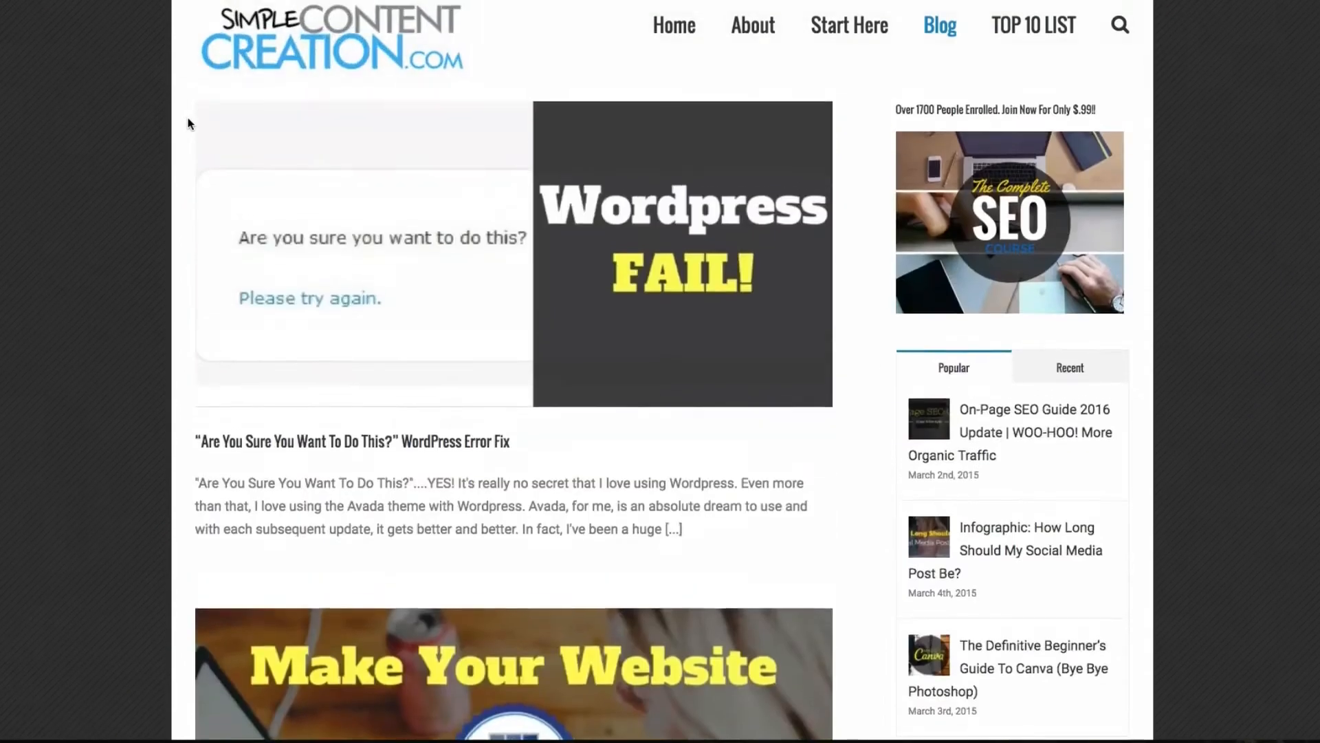
scroll(188, 123, down, 7)
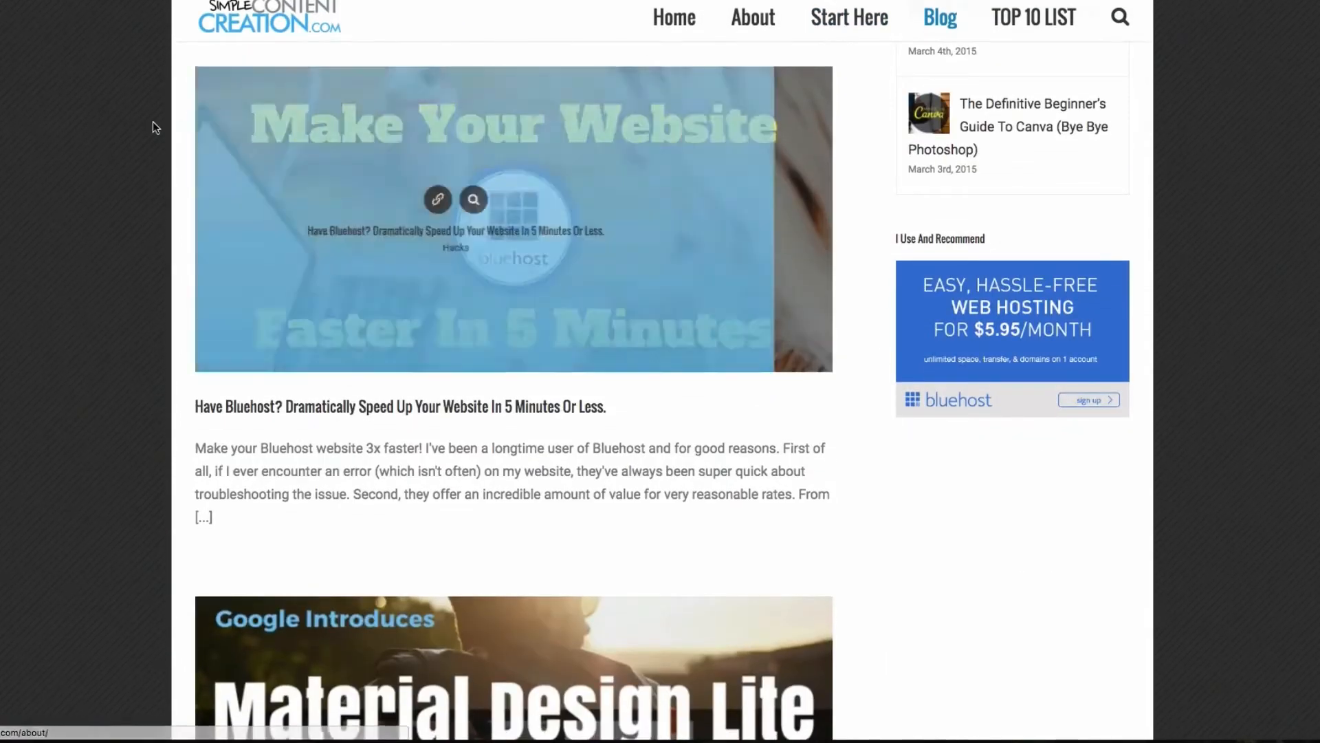
Return to the top of the Simple Content Creation blog, then review Avada's Header Styling padding, shadow, width and background color options.
scroll(153, 122, up, 7)
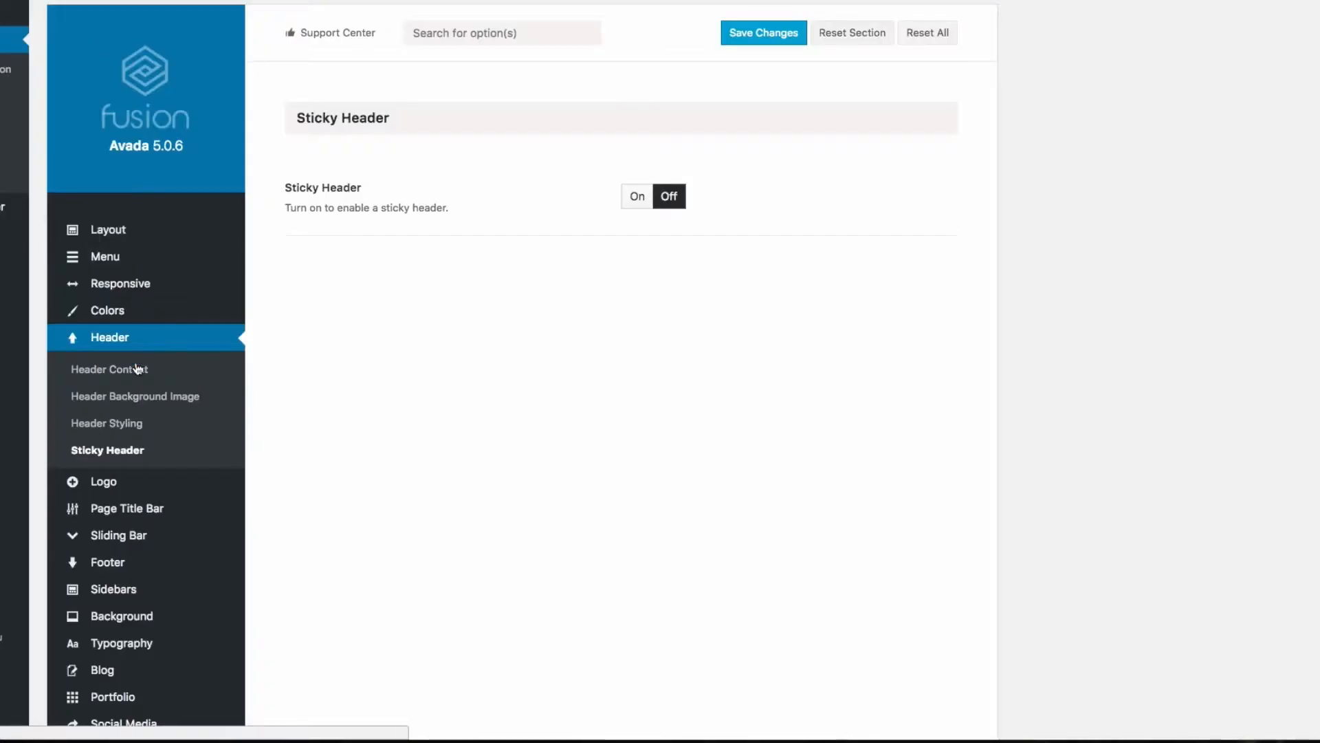
click(146, 430)
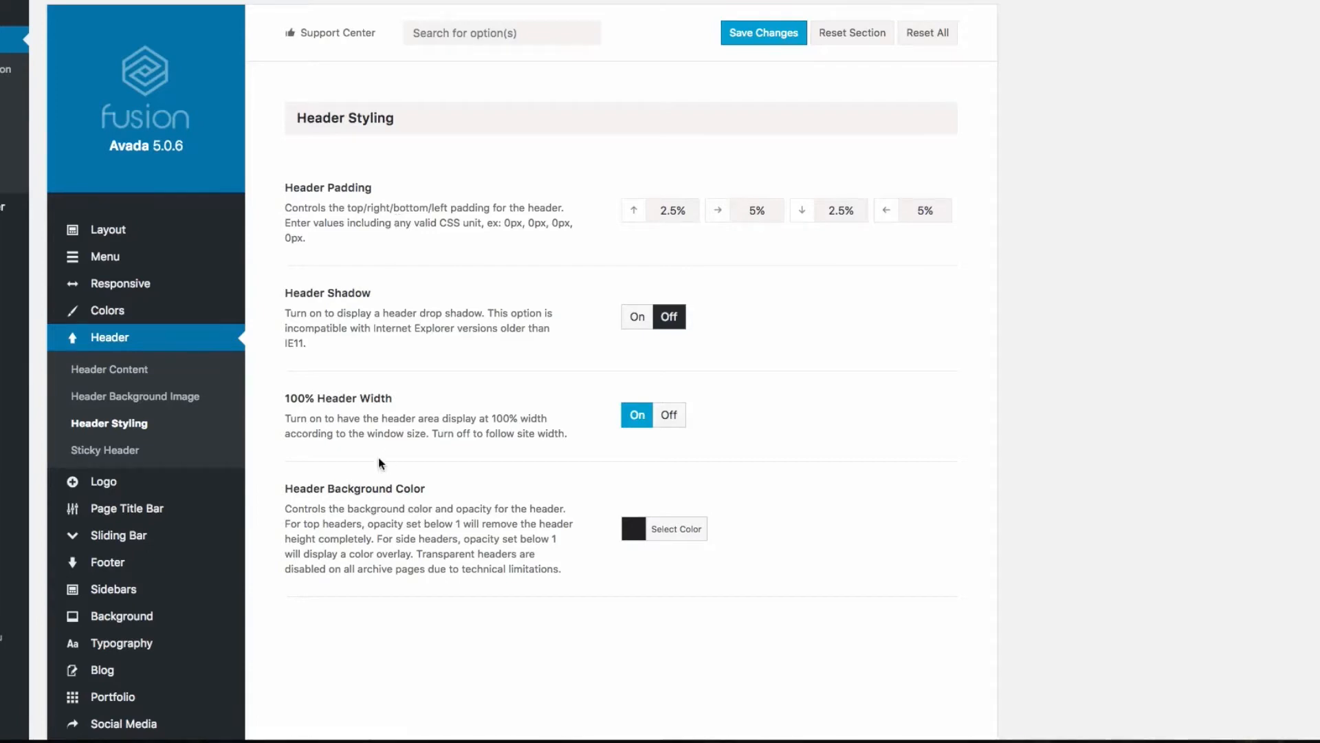
scroll(382, 465, down, 2)
Open the Logo options and review the alignment, margins and default, sticky and mobile logo uploads, then open the Favicon options.
click(125, 410)
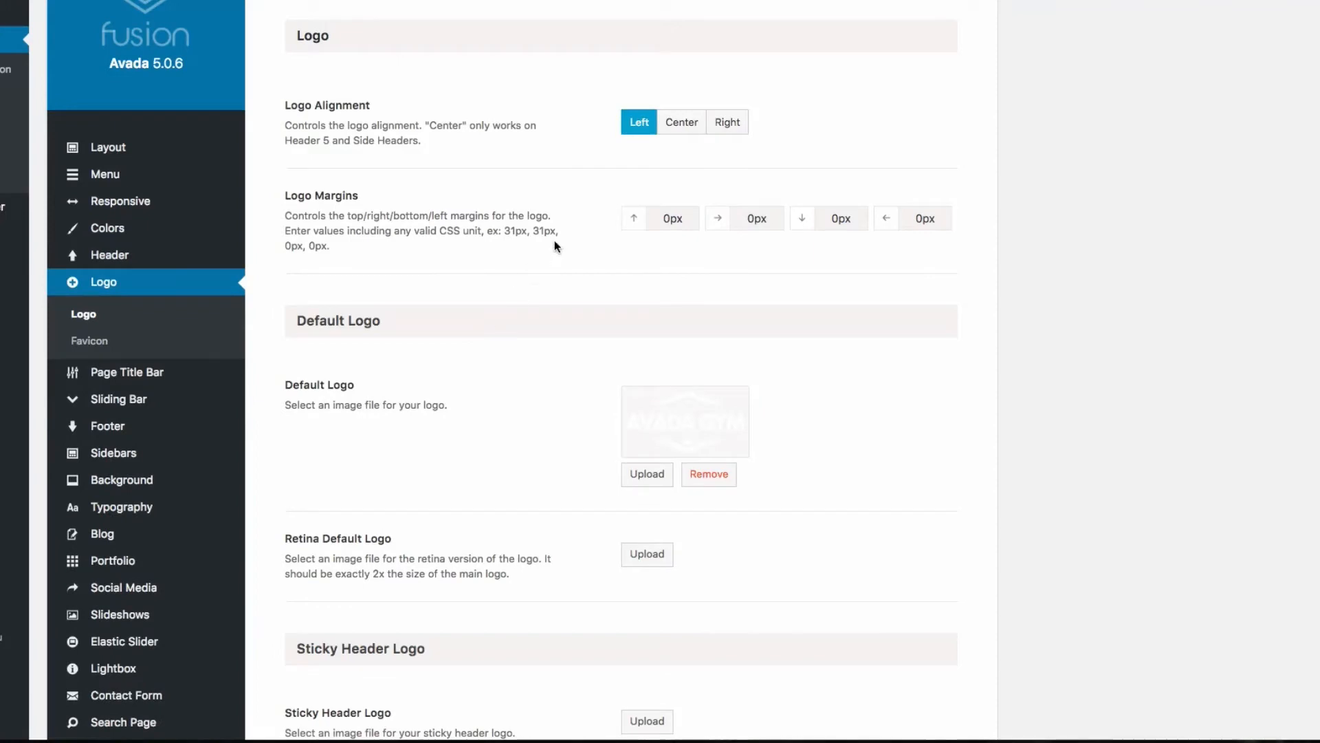
scroll(556, 242, down, 5)
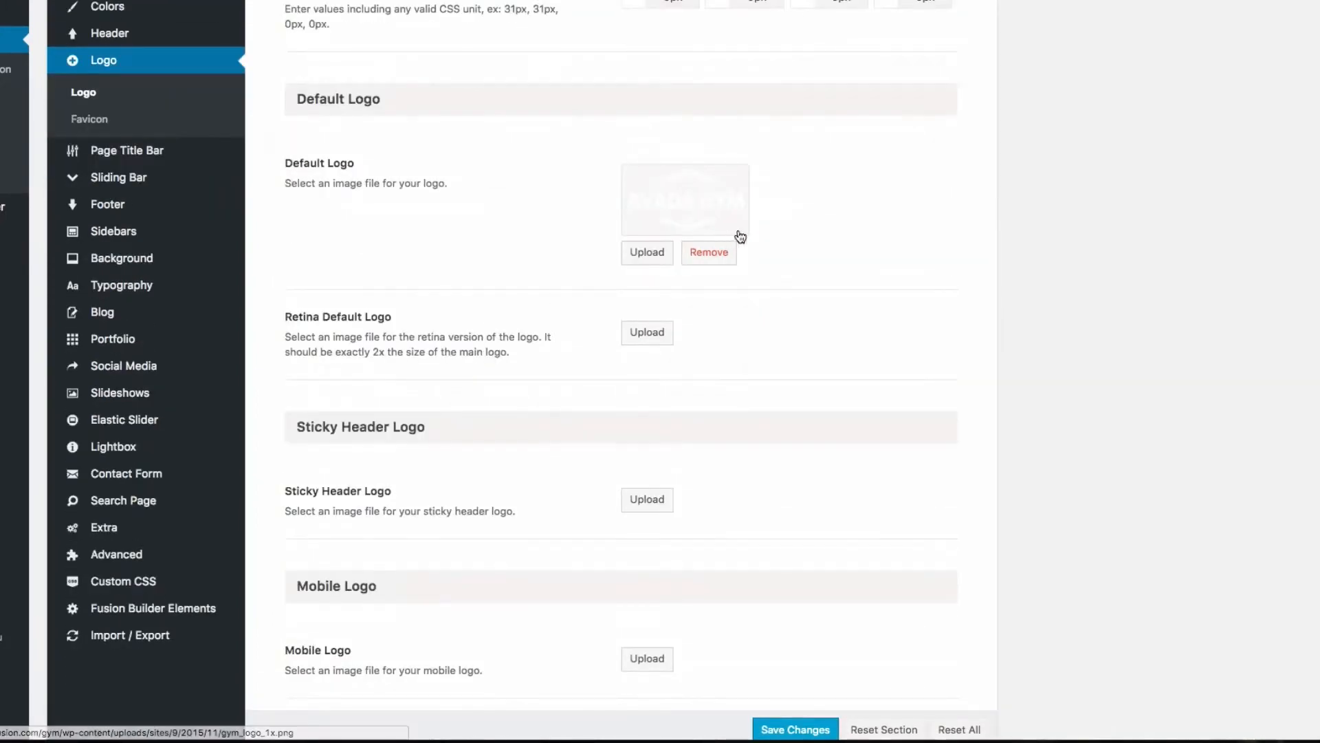
scroll(495, 210, down, 1)
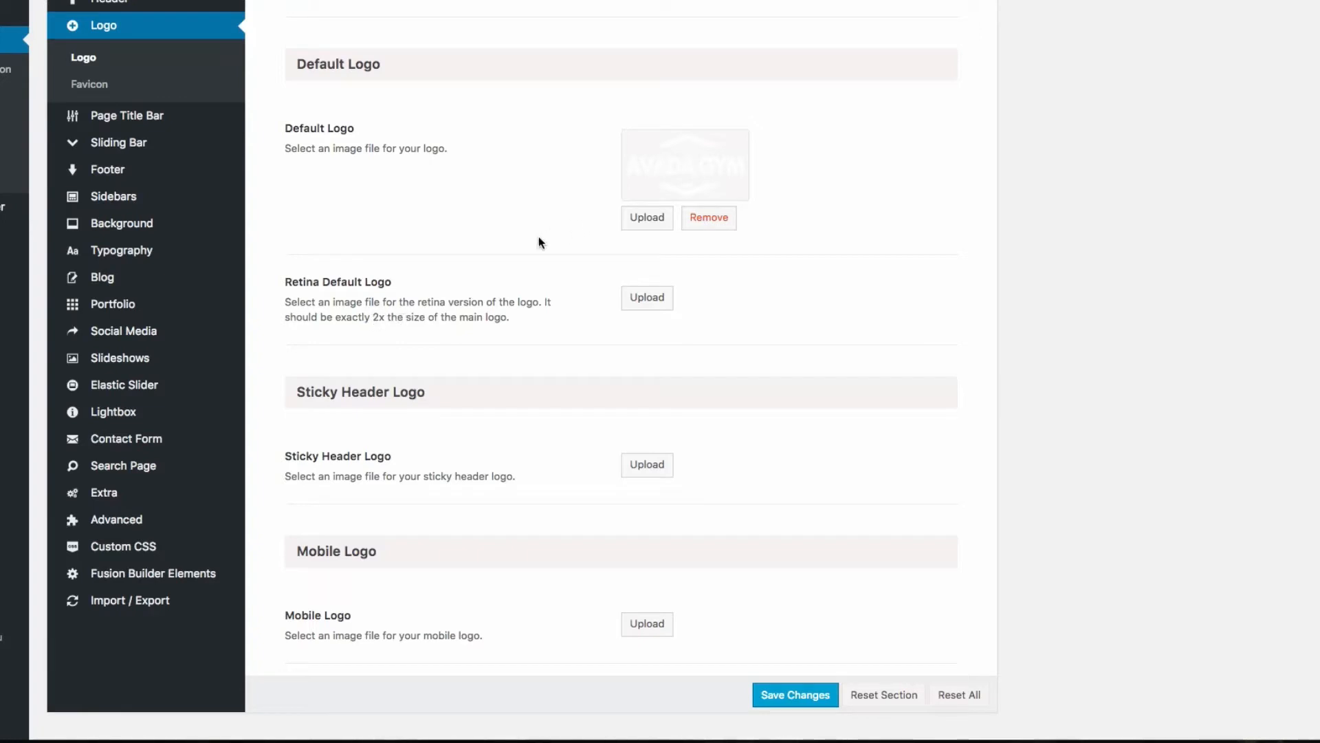
scroll(440, 309, down, 1)
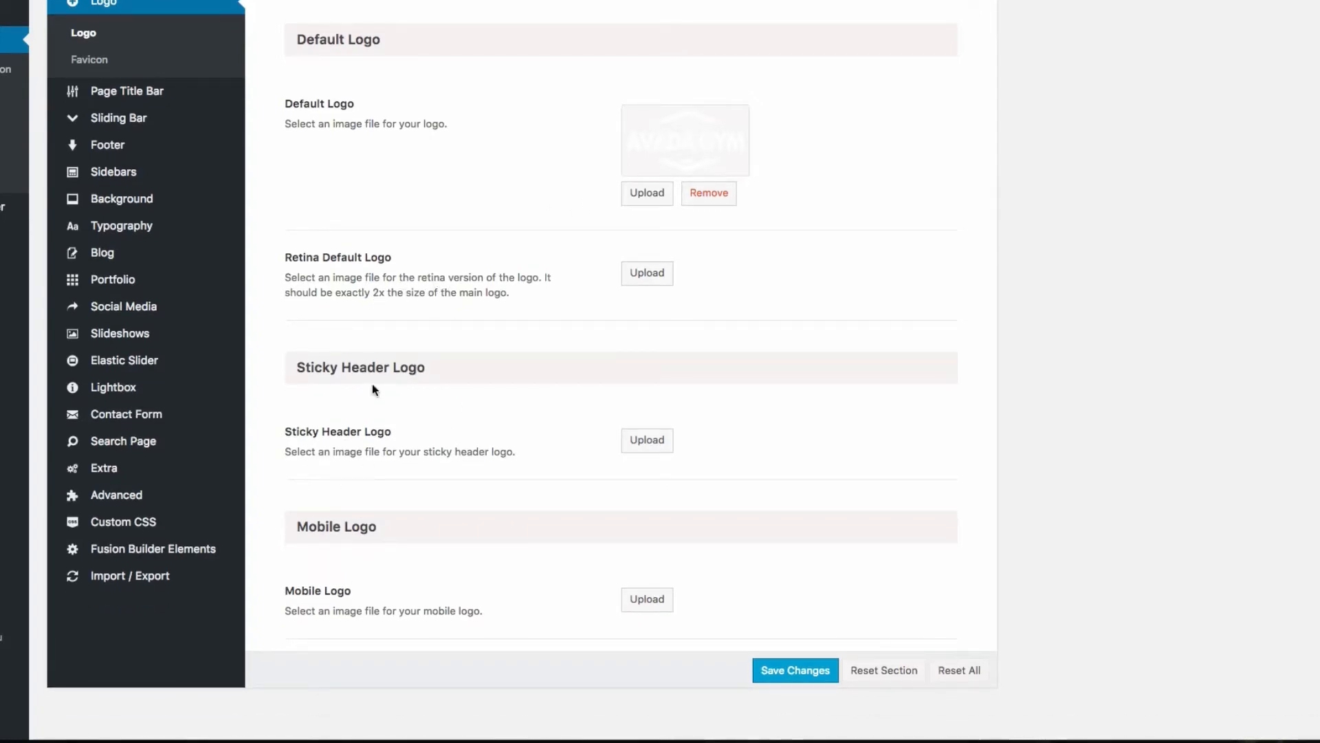
scroll(408, 323, up, 5)
scroll(394, 364, down, 1)
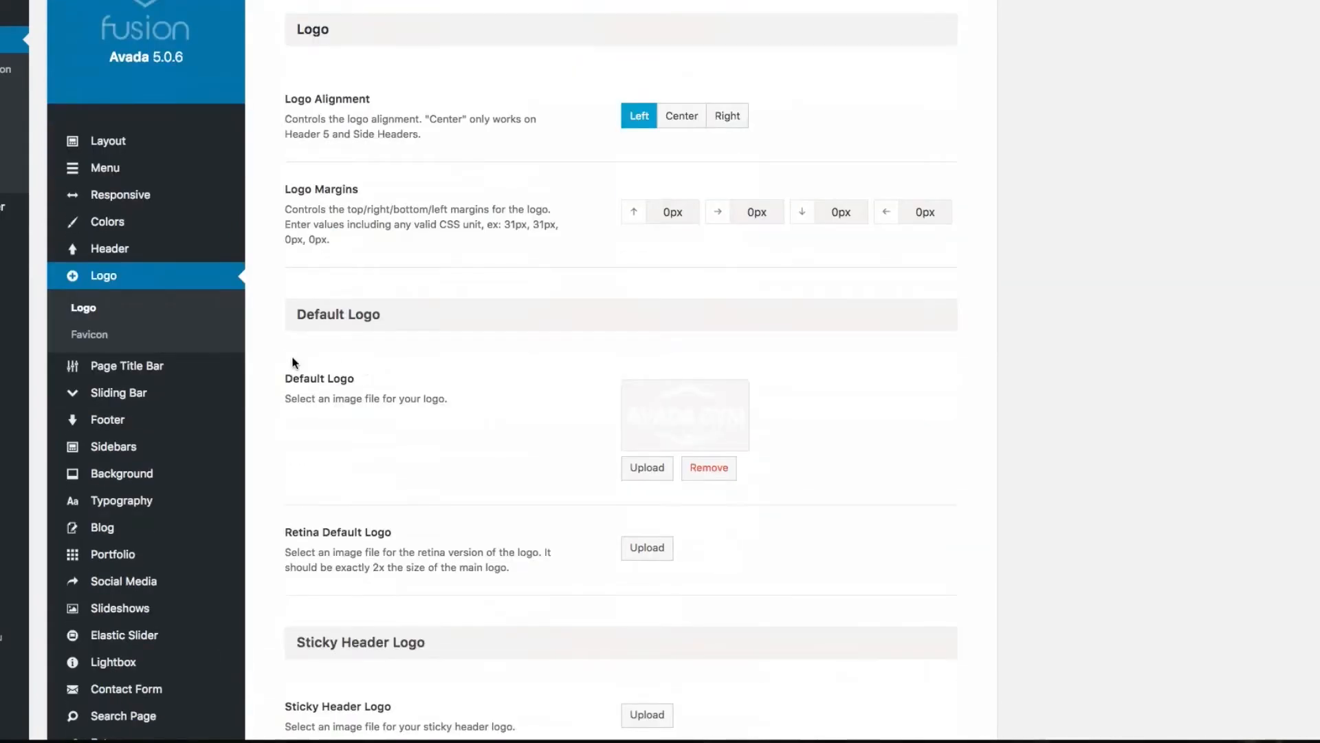
click(98, 341)
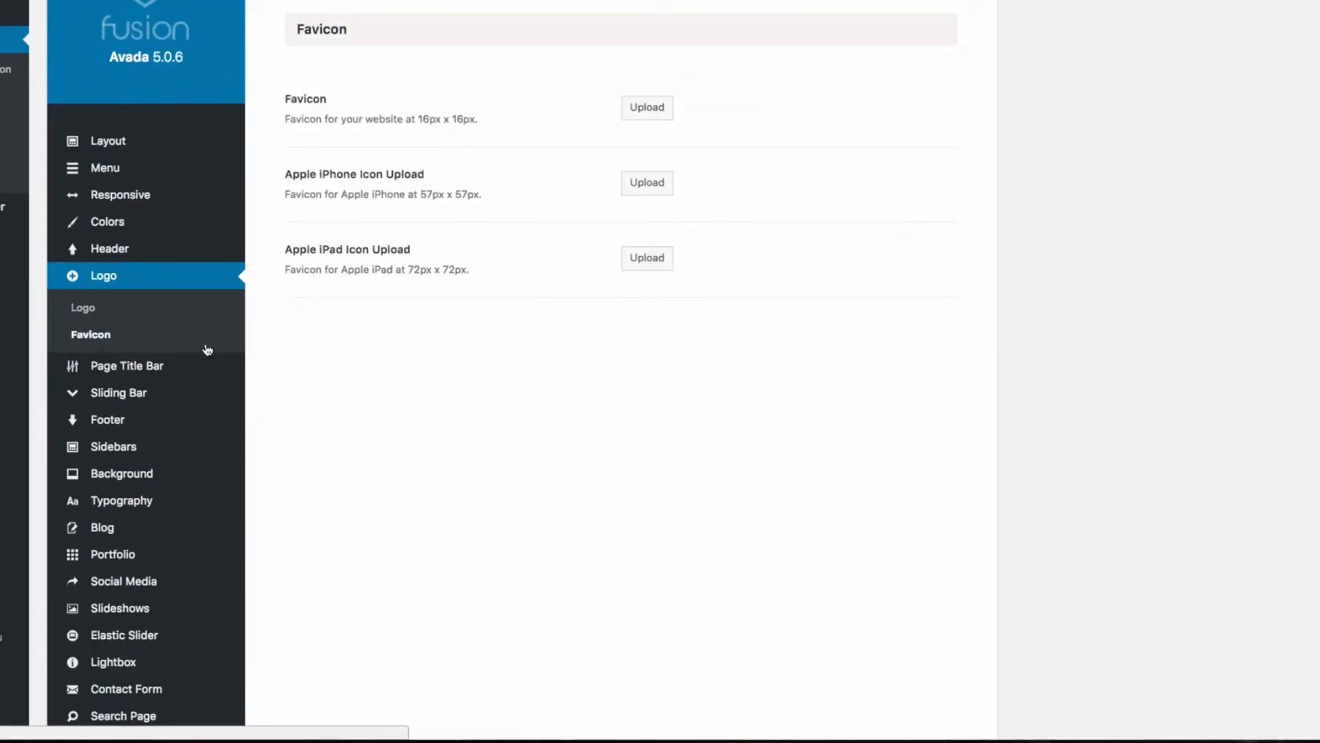
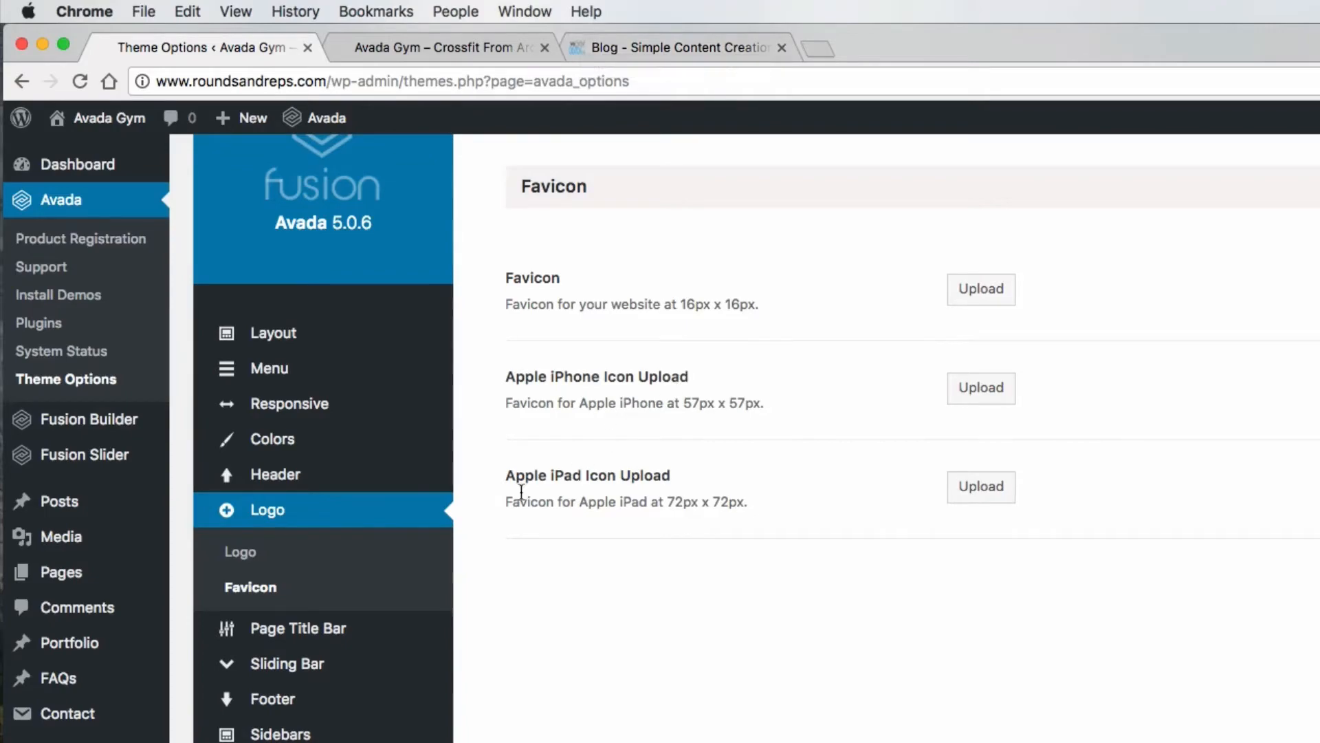
Open the Footer Content options, then examine the Simple Content Creation blog down to its footer.
click(288, 629)
click(288, 637)
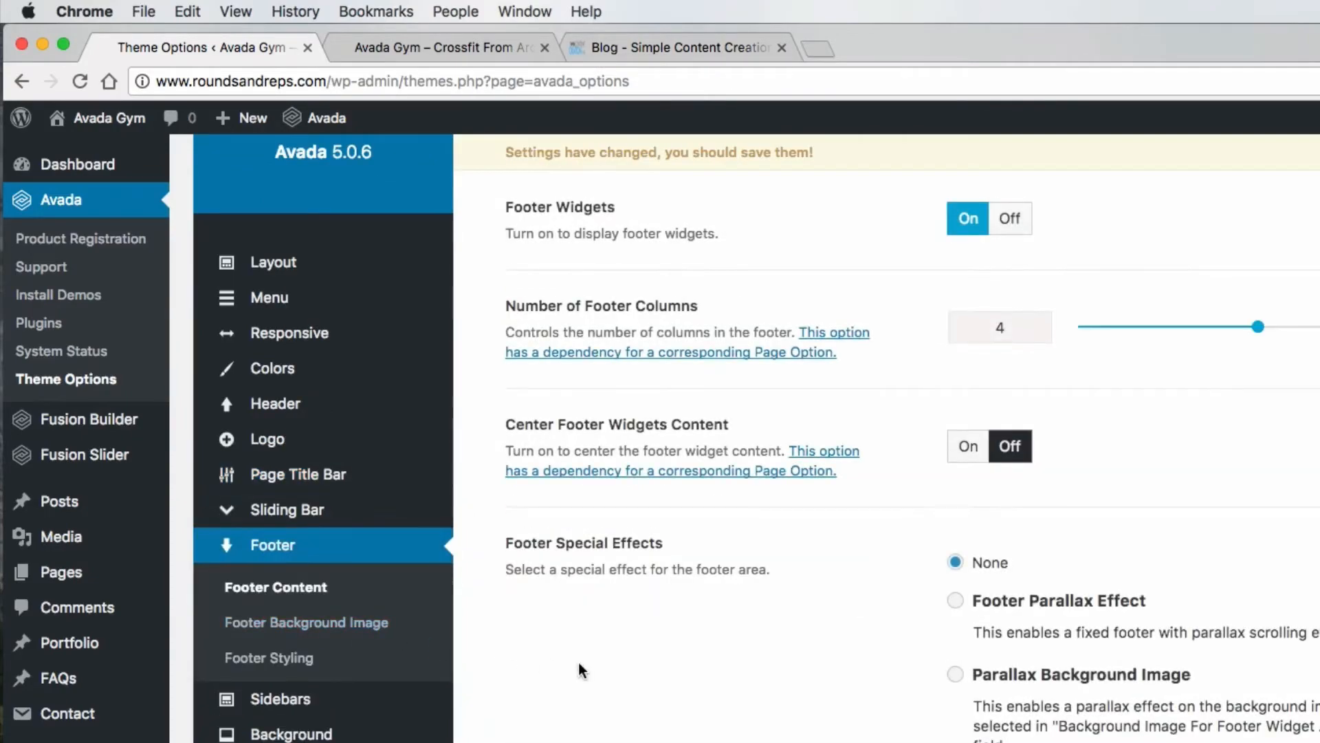
click(672, 48)
scroll(671, 489, down, 15)
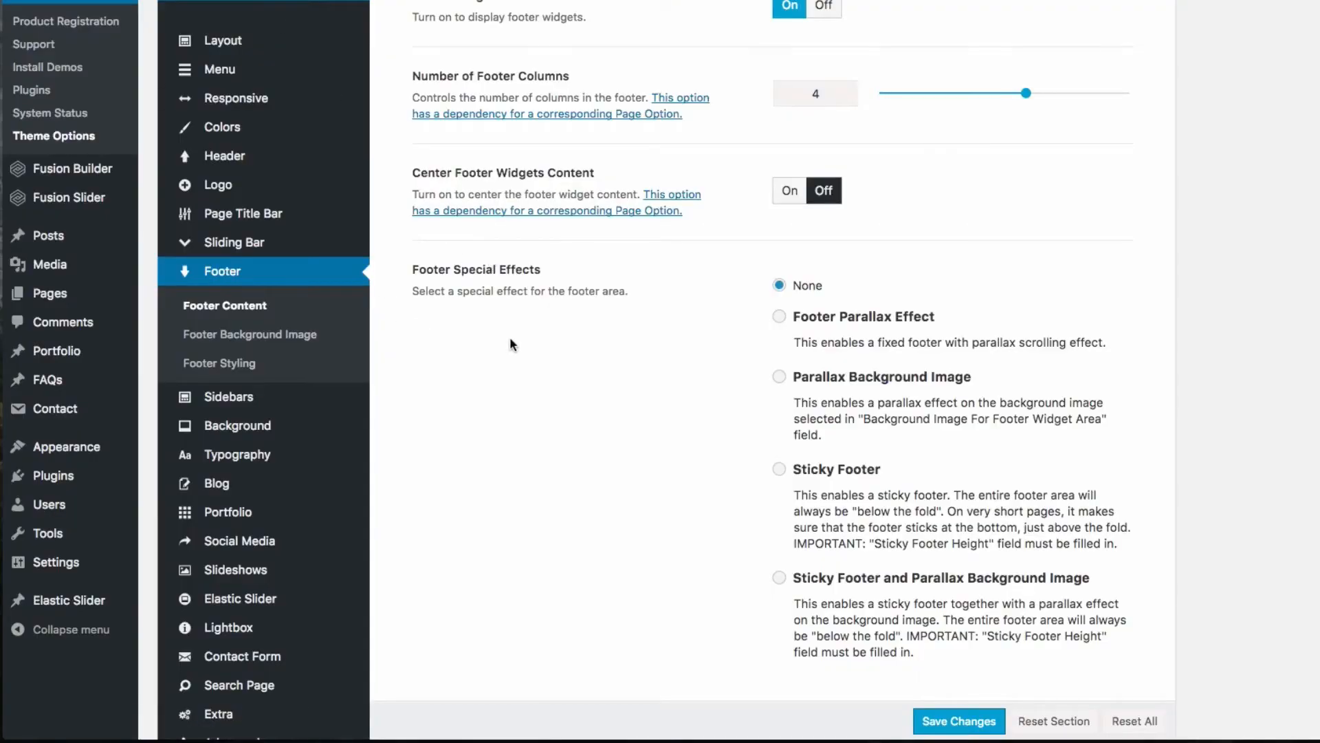
Review the Footer Content settings for widgets, columns, special effects, copyright bar and copyright text.
scroll(569, 358, up, 3)
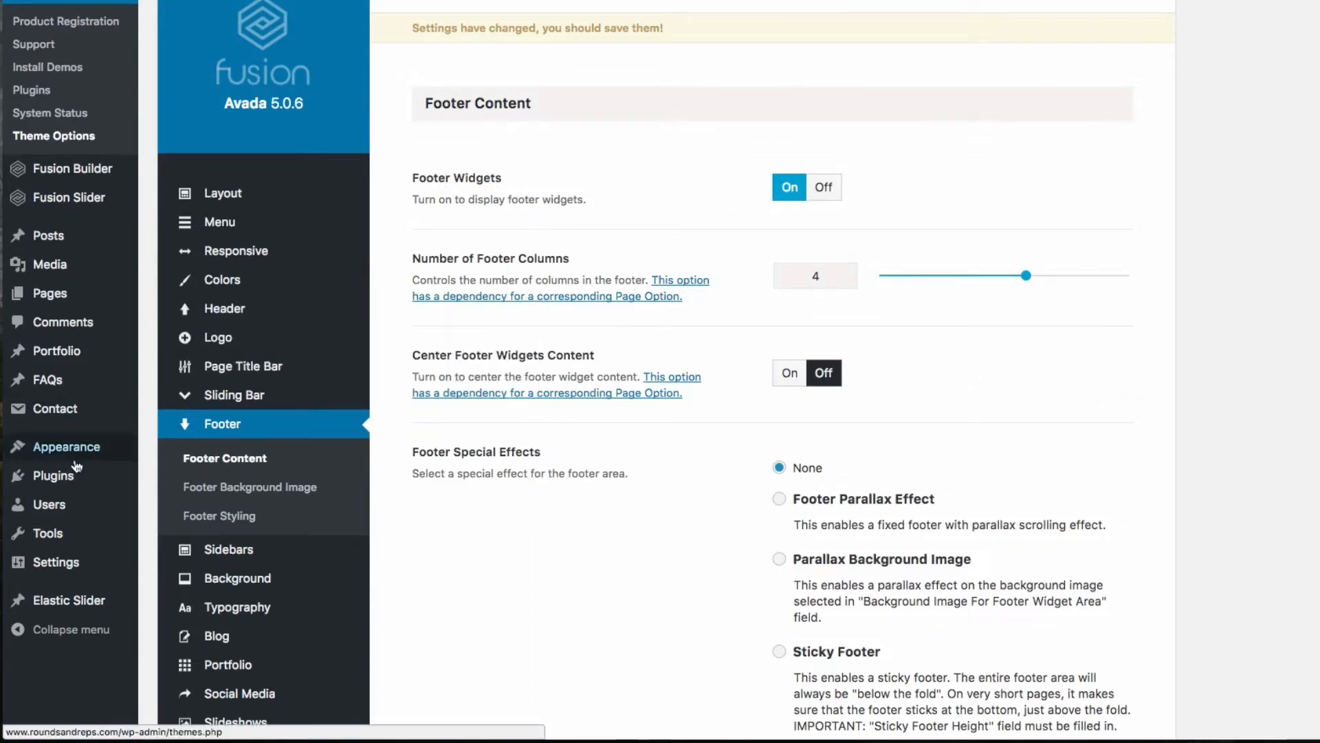
mouse_move(76, 457)
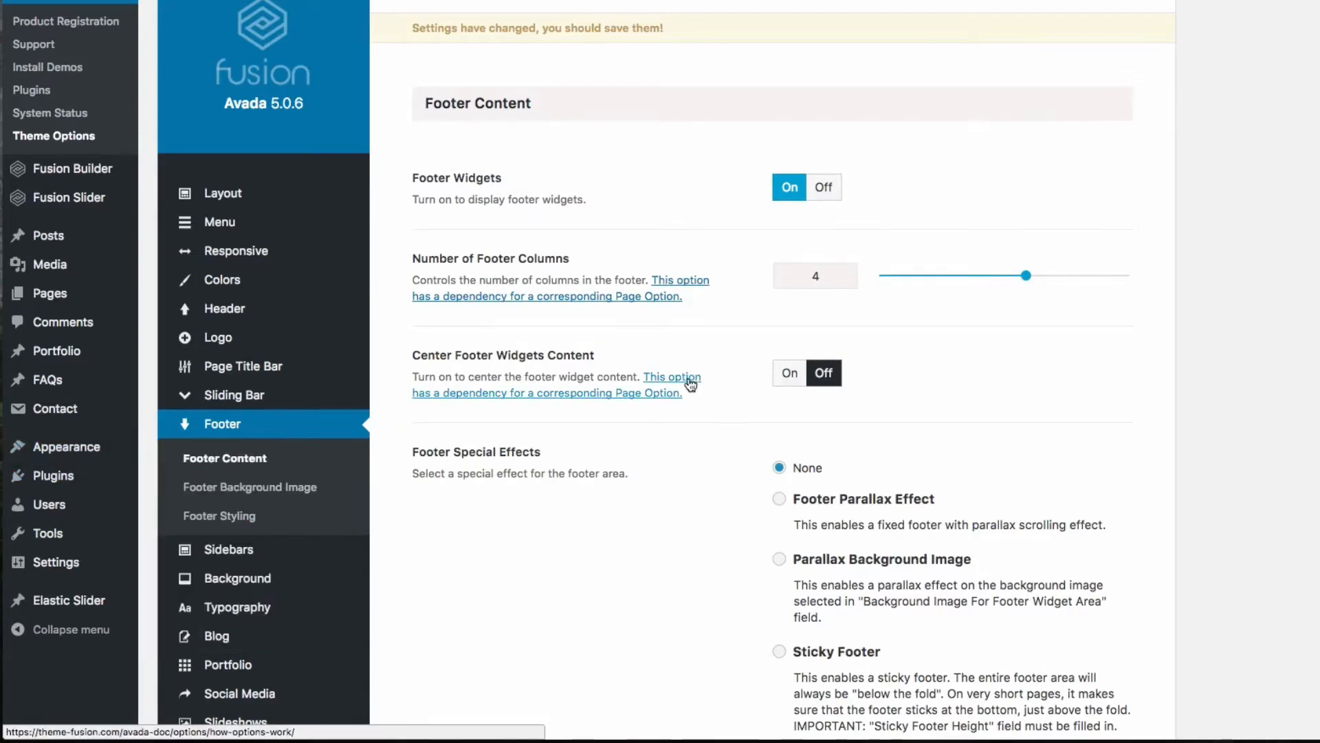
scroll(678, 350, down, 8)
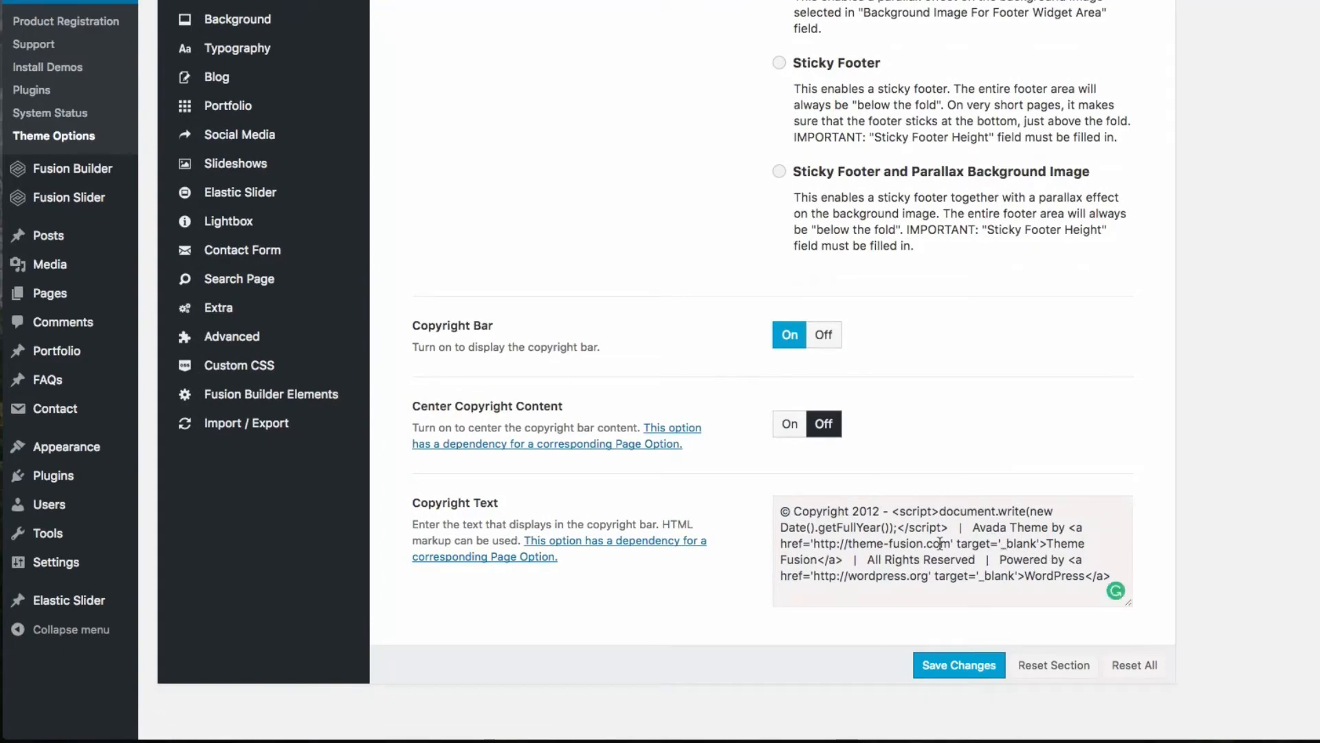
scroll(622, 176, up, 5)
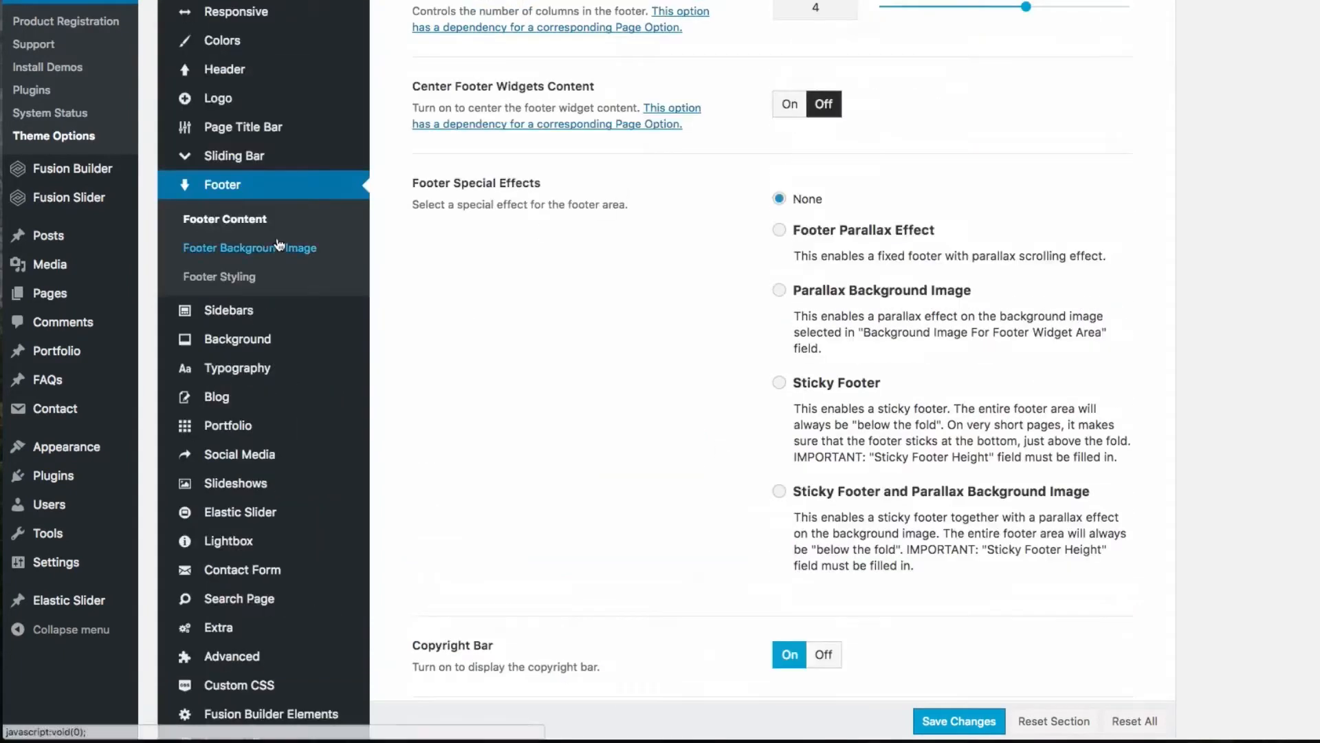
Open the Body Typography options and look at the font family choices without changing the font.
mouse_move(259, 319)
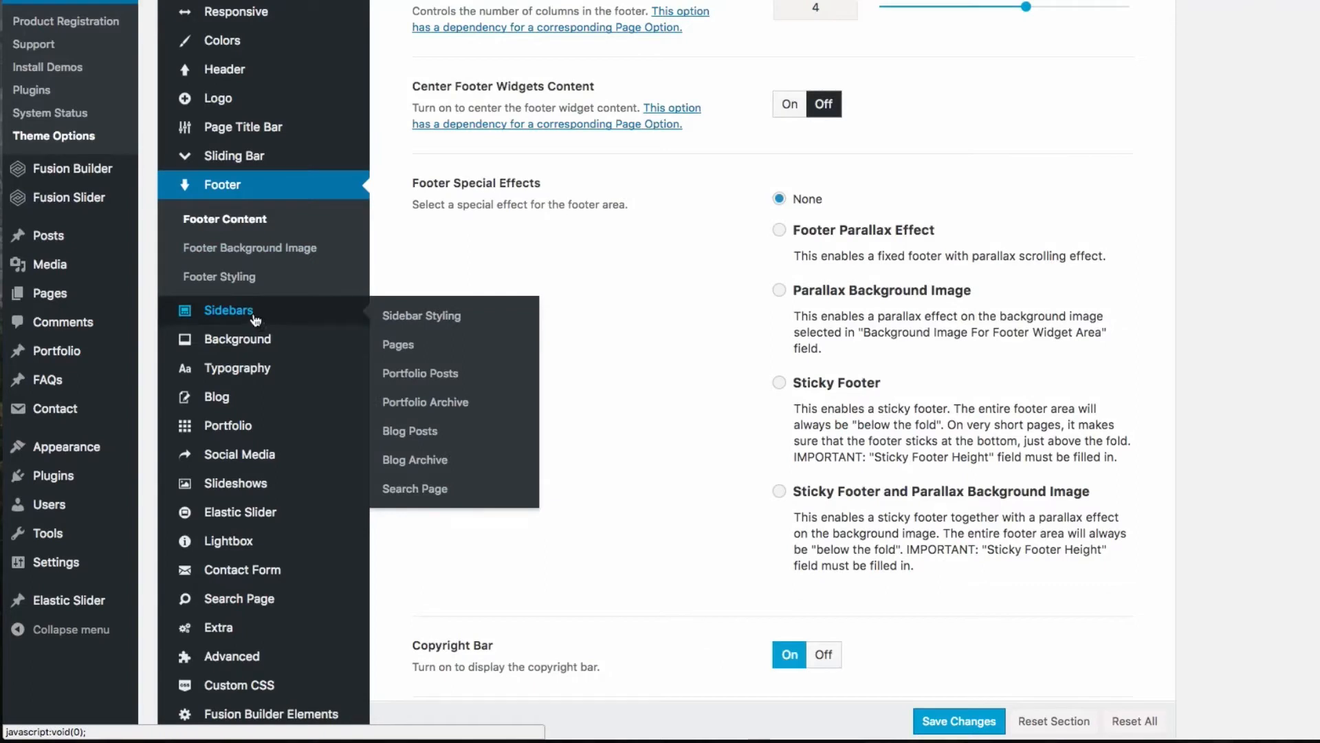
mouse_move(244, 343)
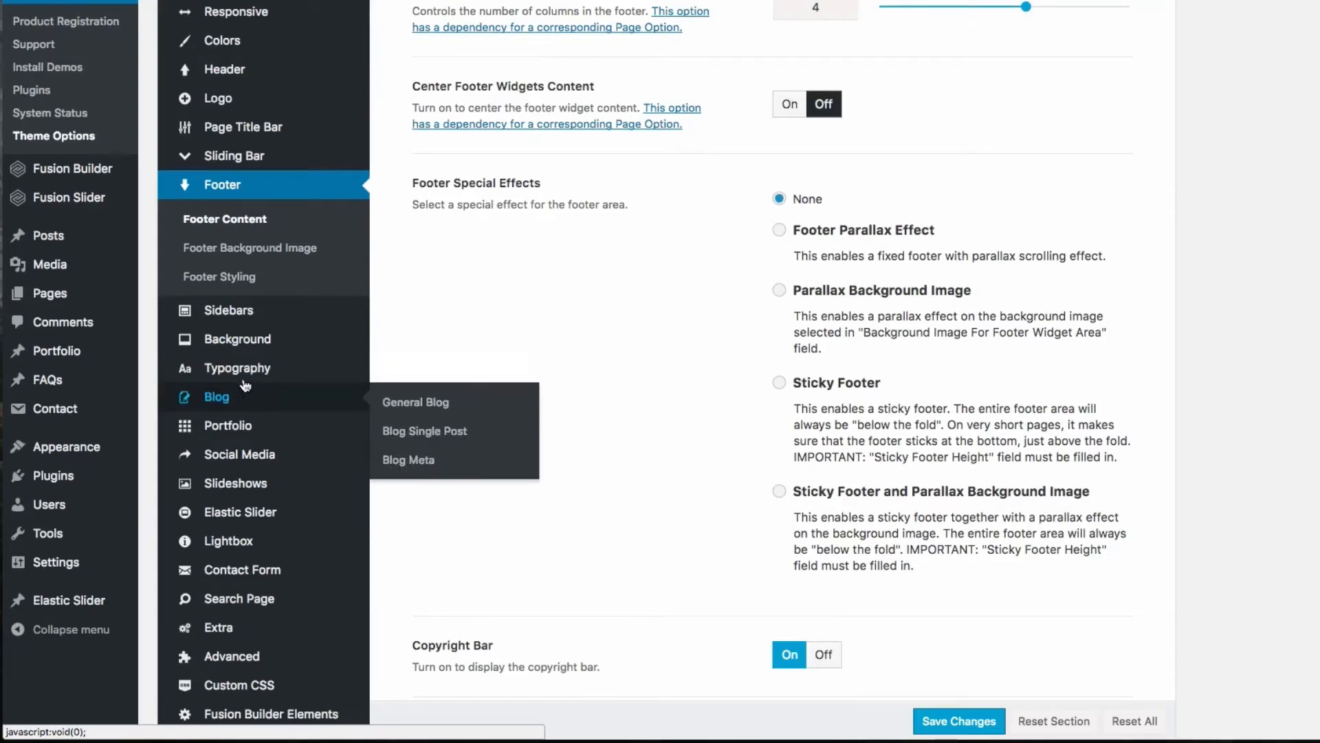
click(237, 368)
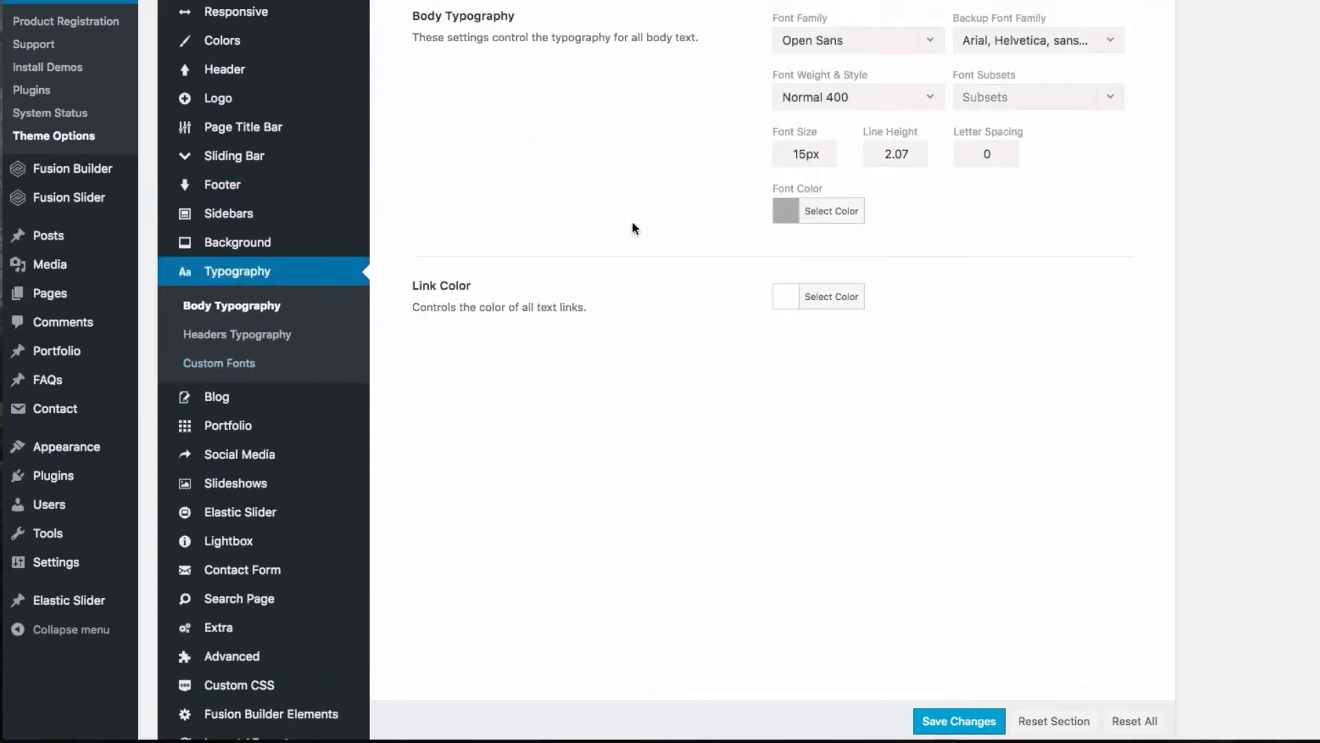
scroll(634, 227, up, 5)
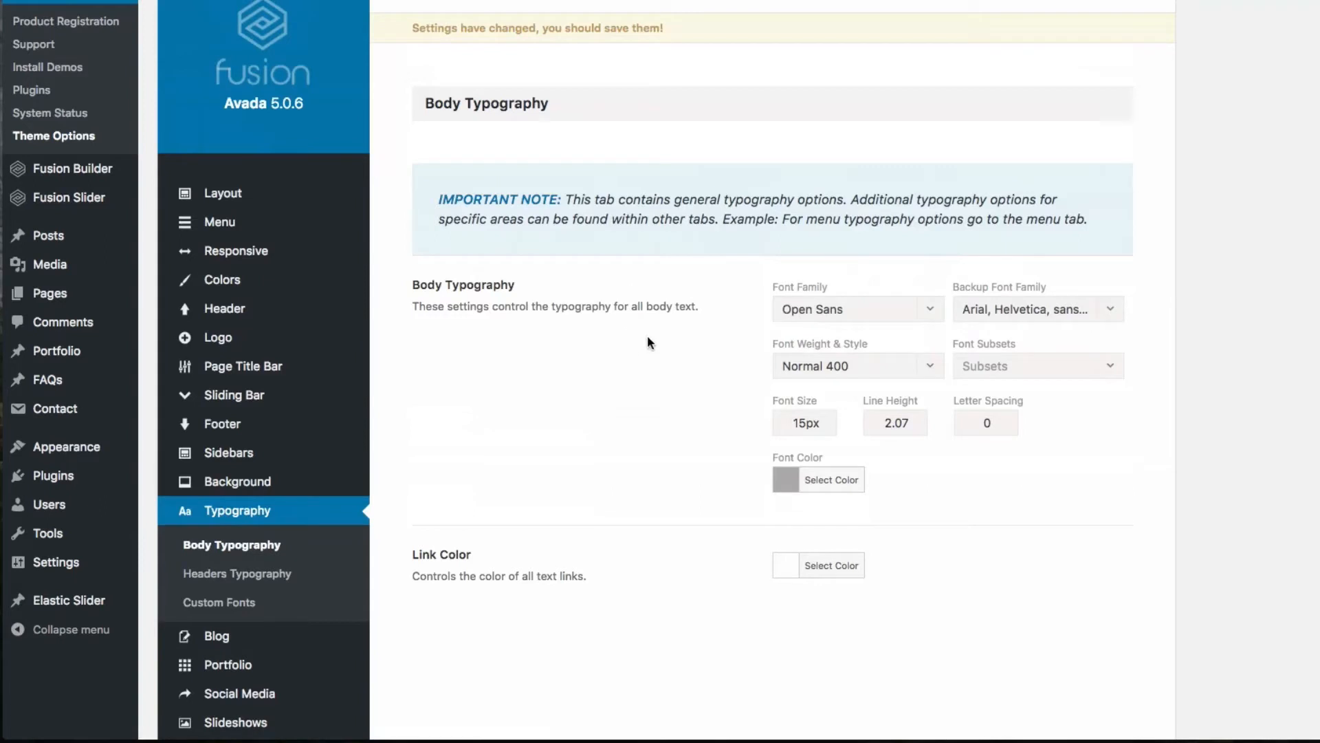
click(934, 317)
click(579, 353)
Open the Headers Typography options and review the H1 and H2 font settings.
click(265, 572)
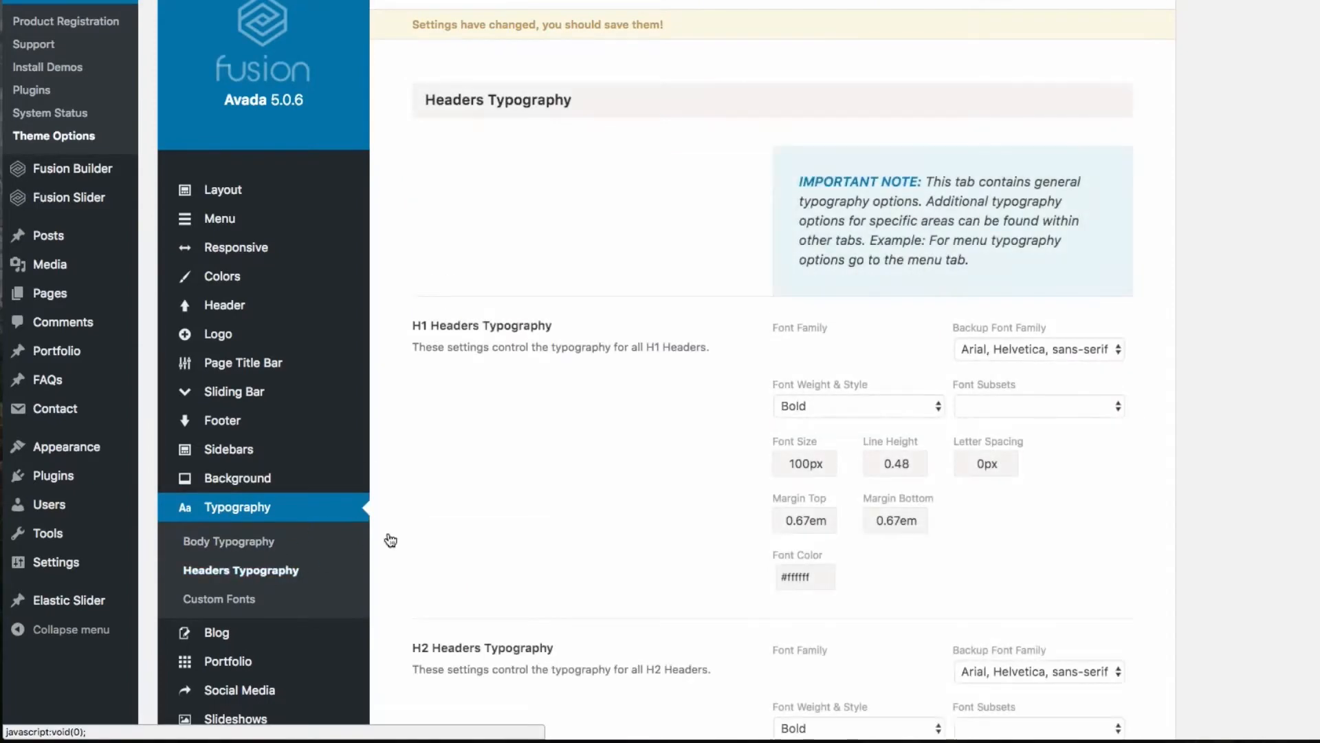
scroll(641, 439, down, 3)
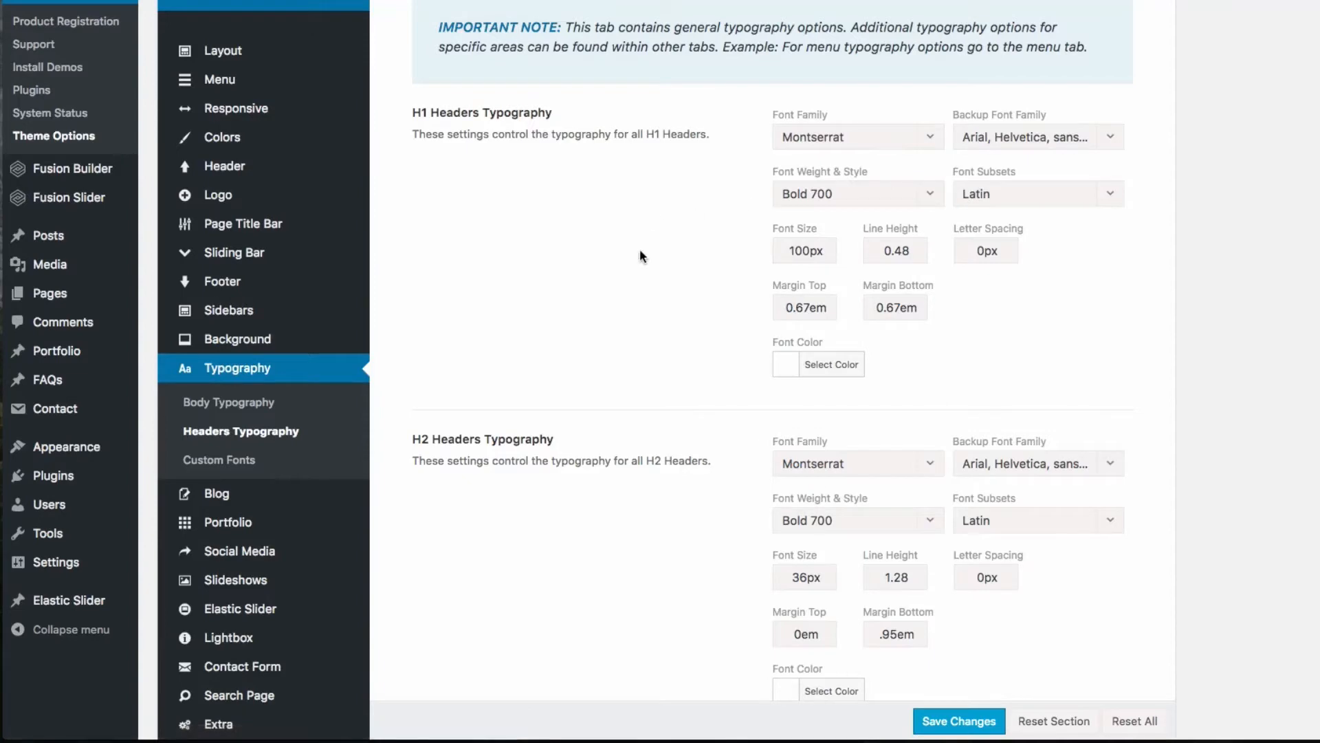
scroll(619, 275, down, 1)
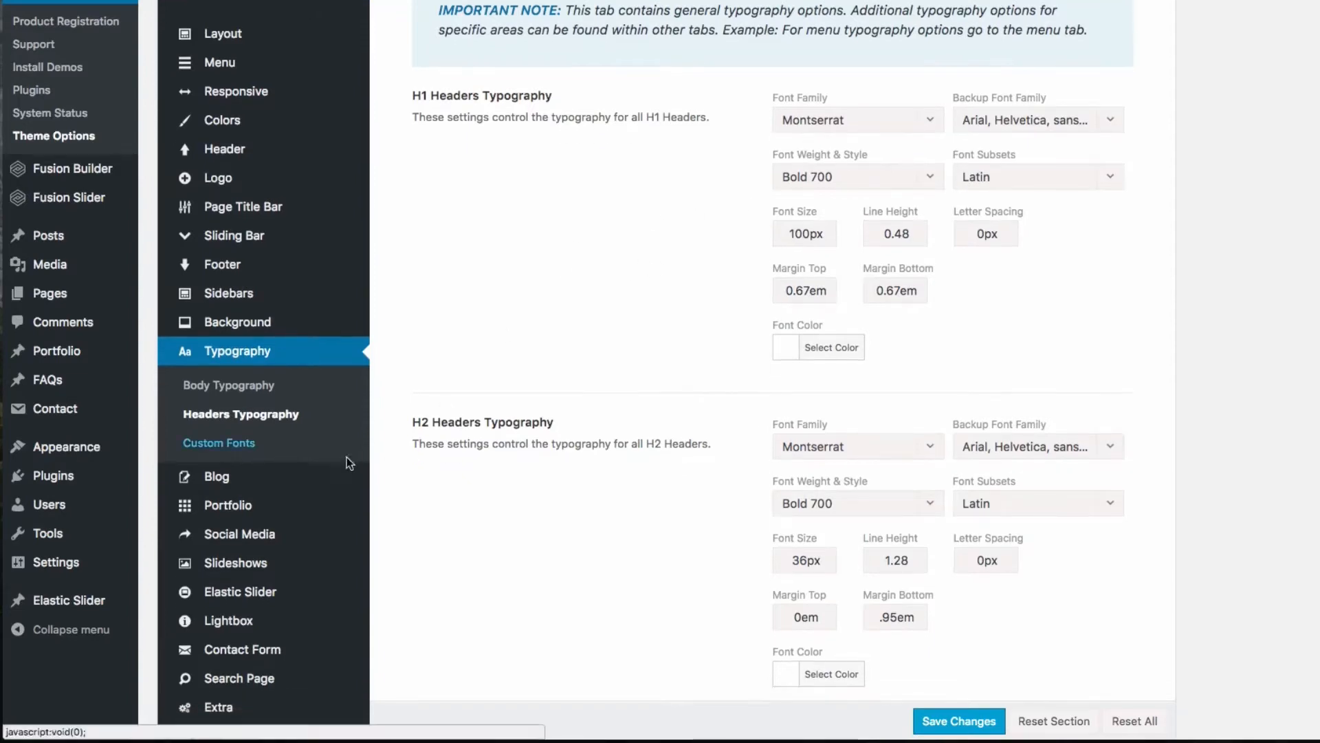
scroll(521, 309, down, 3)
Open the General Blog options and review the page title bar, blog title, subtitle, layout and pagination settings.
click(207, 411)
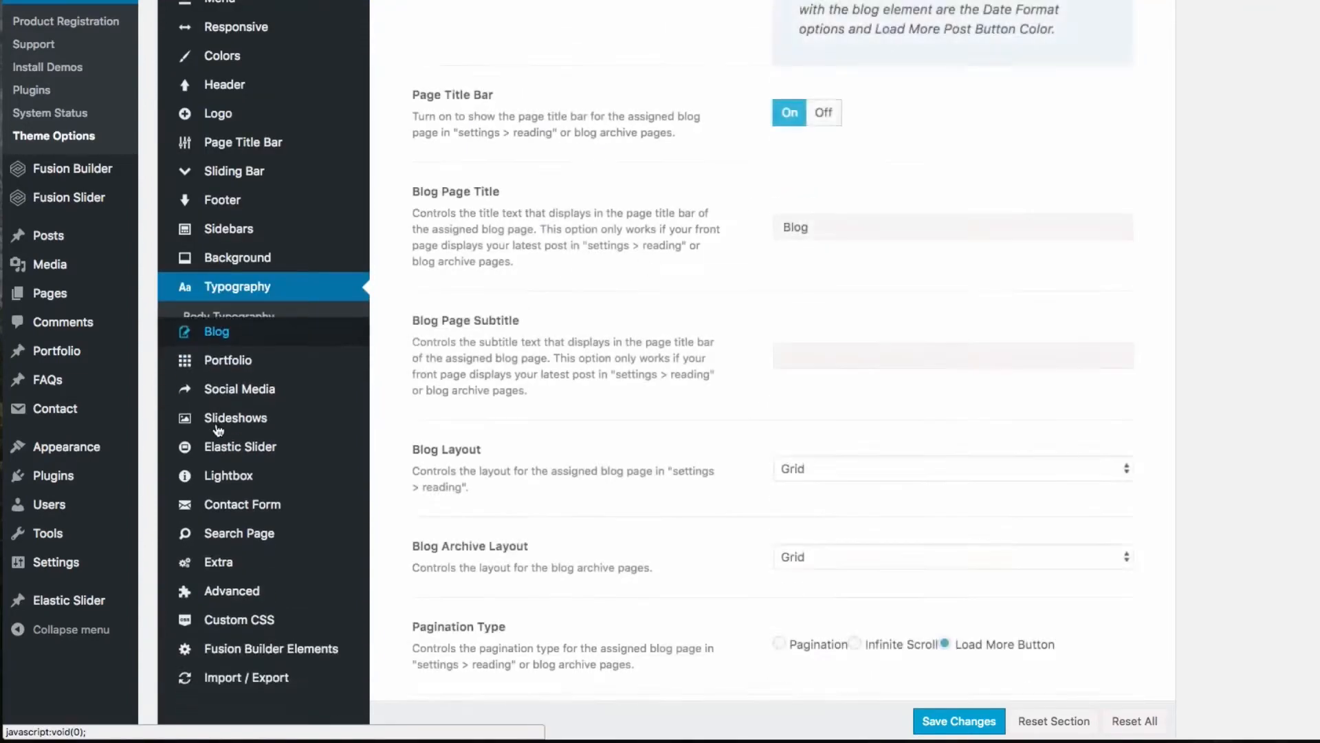
scroll(596, 242, up, 3)
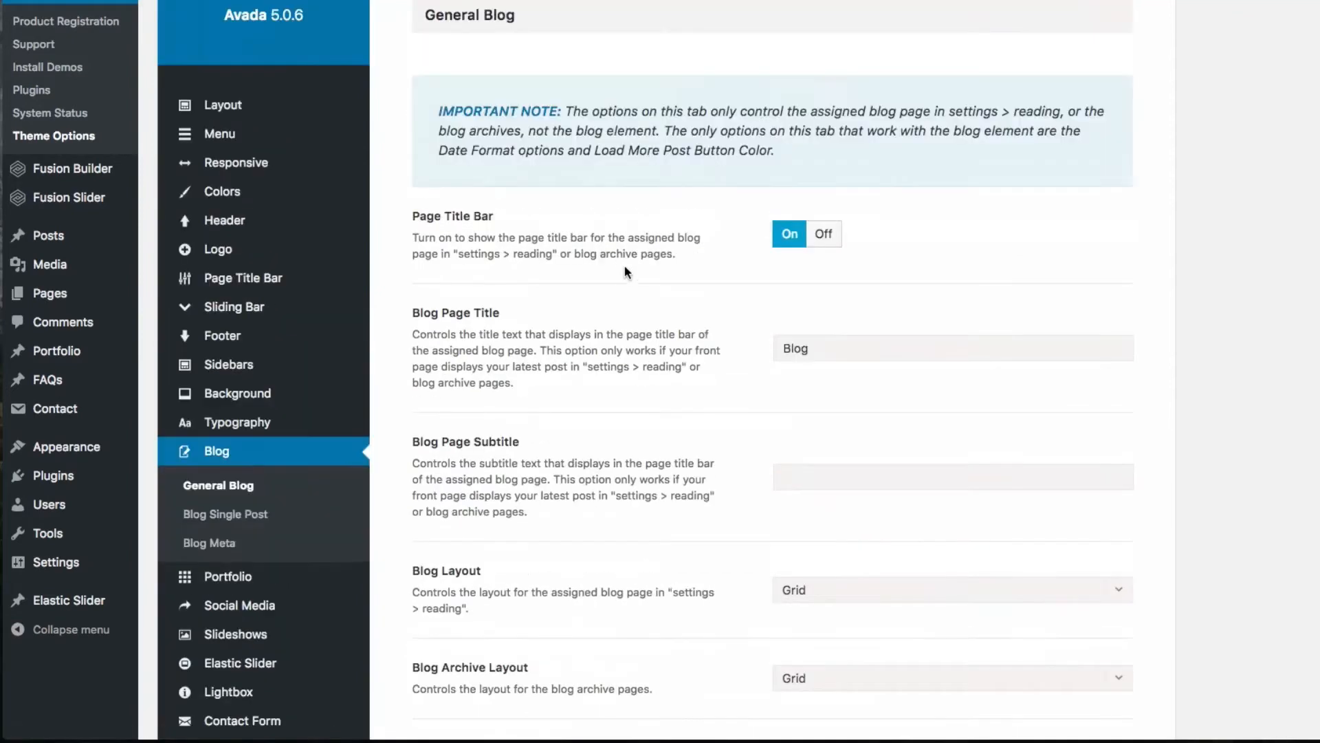
scroll(675, 299, down, 3)
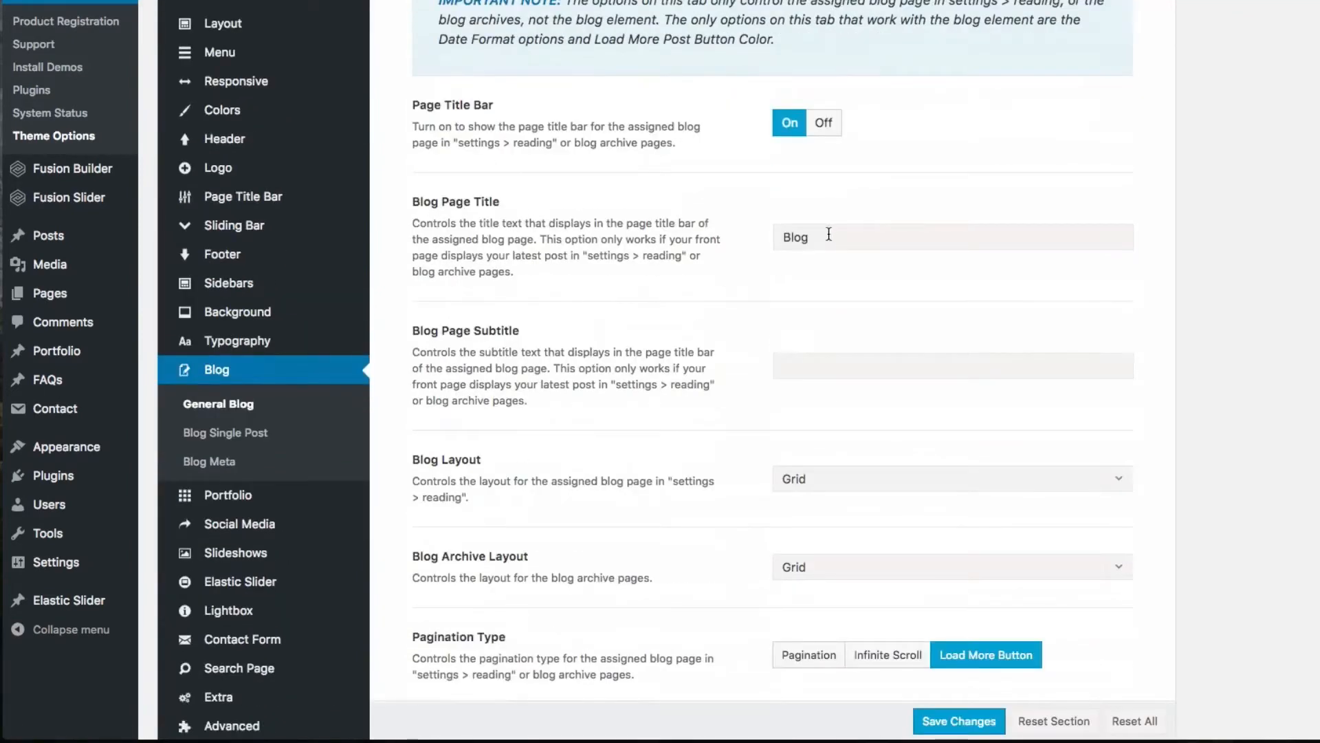
scroll(746, 258, down, 5)
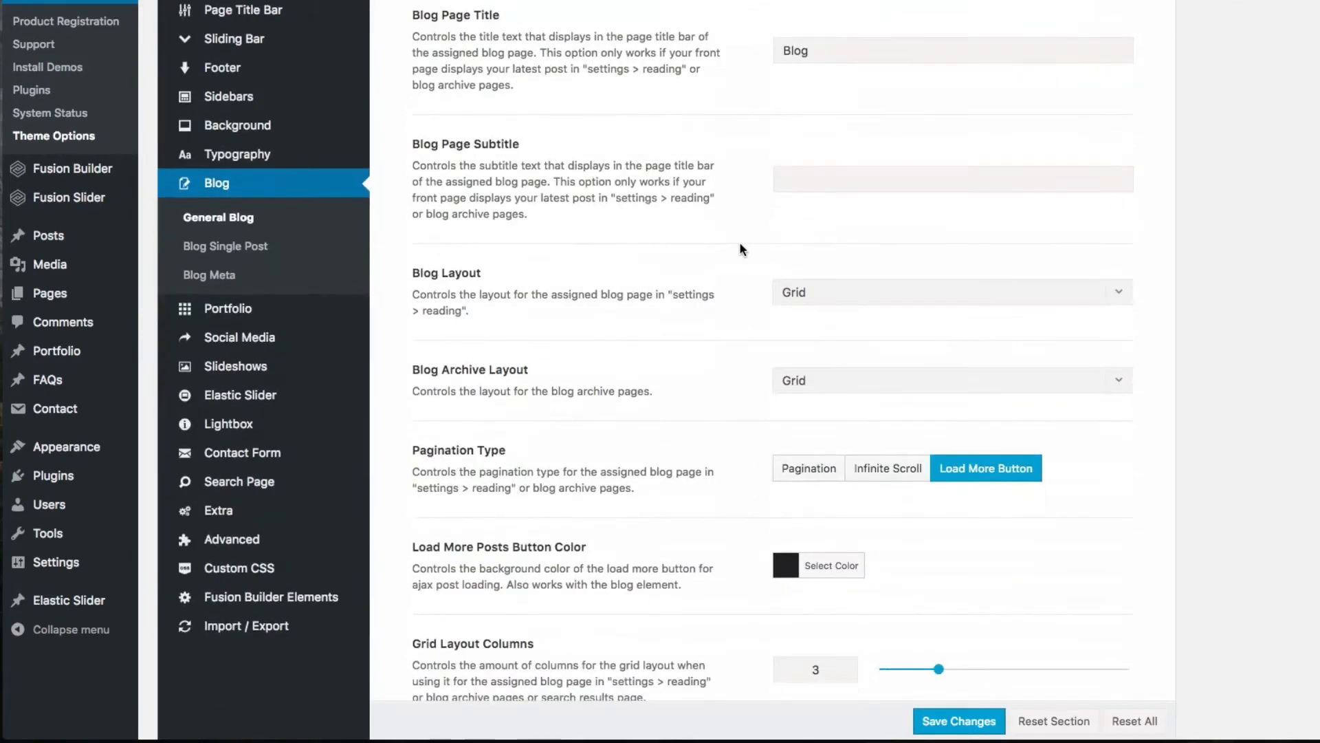
Display the Blog Layout choices and compare them with the post layout on the Simple Content Creation blog.
click(1106, 303)
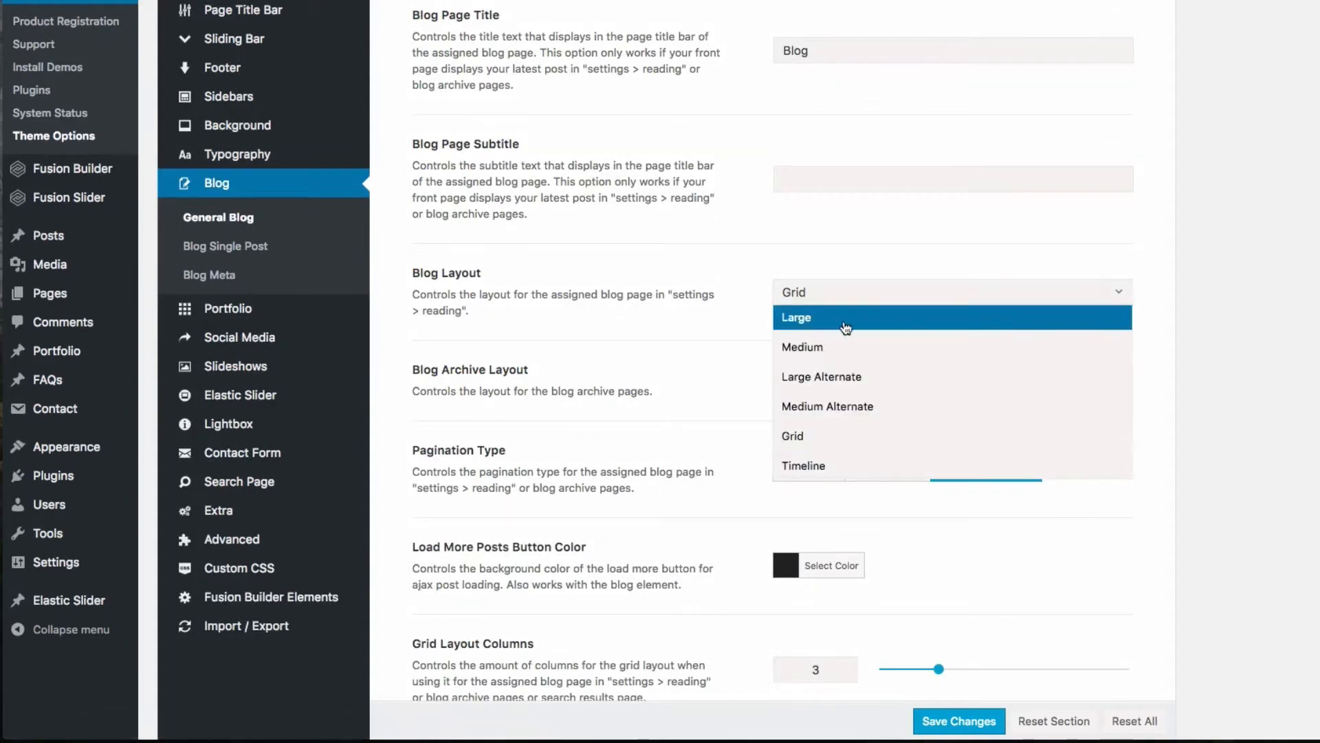
key(Up)
key(Up)
key(Up)
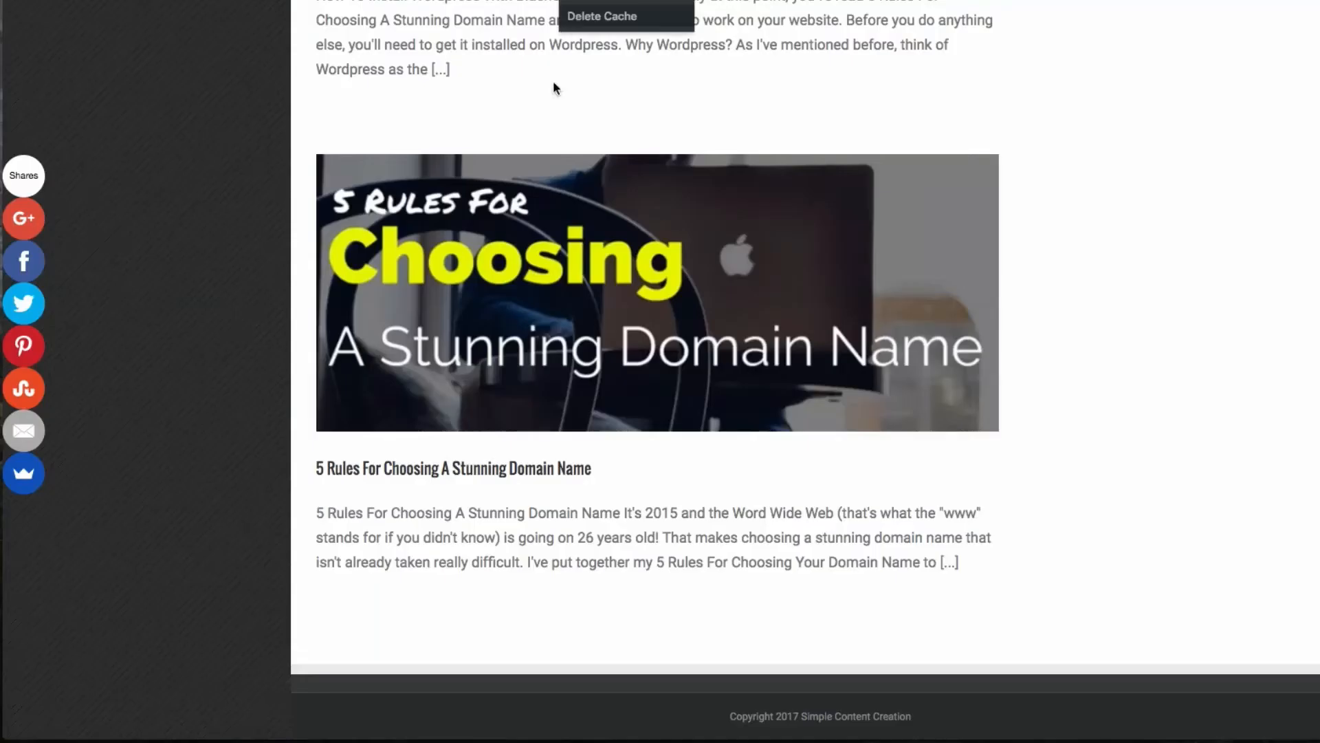
scroll(553, 81, up, 20)
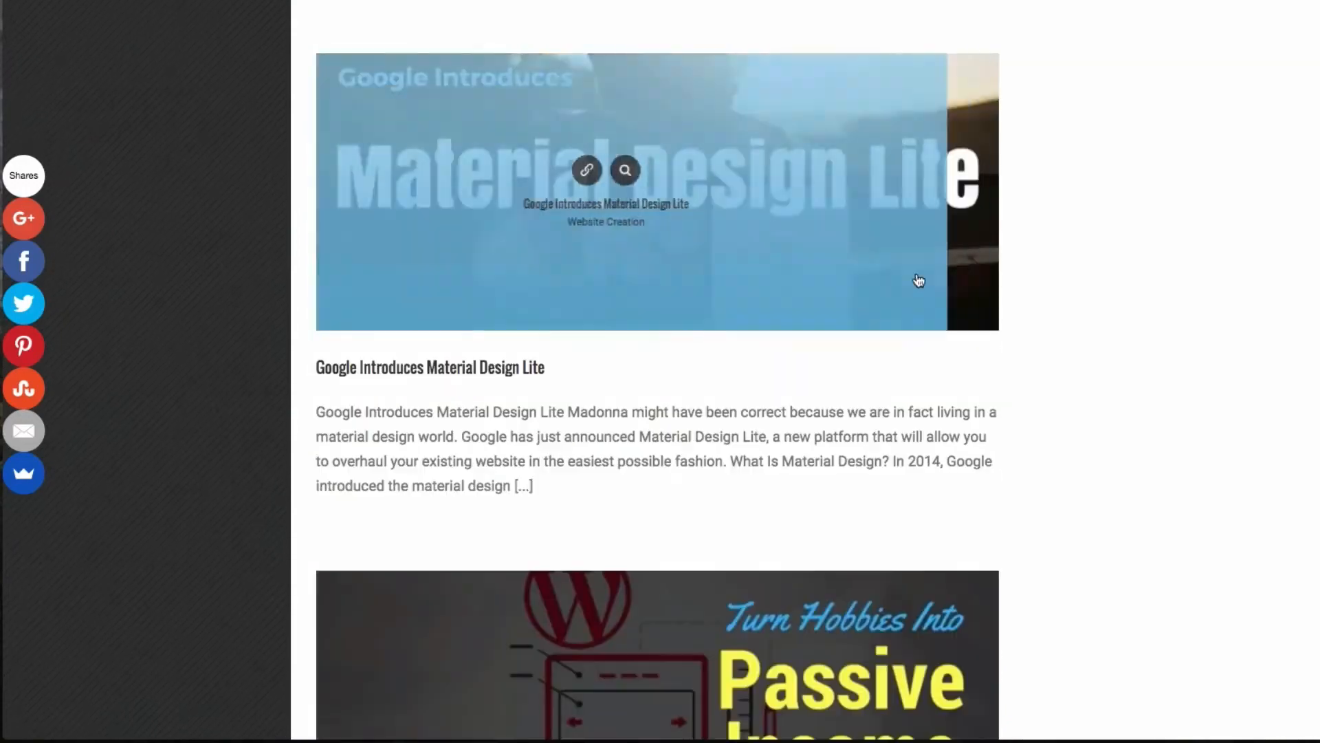
scroll(1008, 265, up, 8)
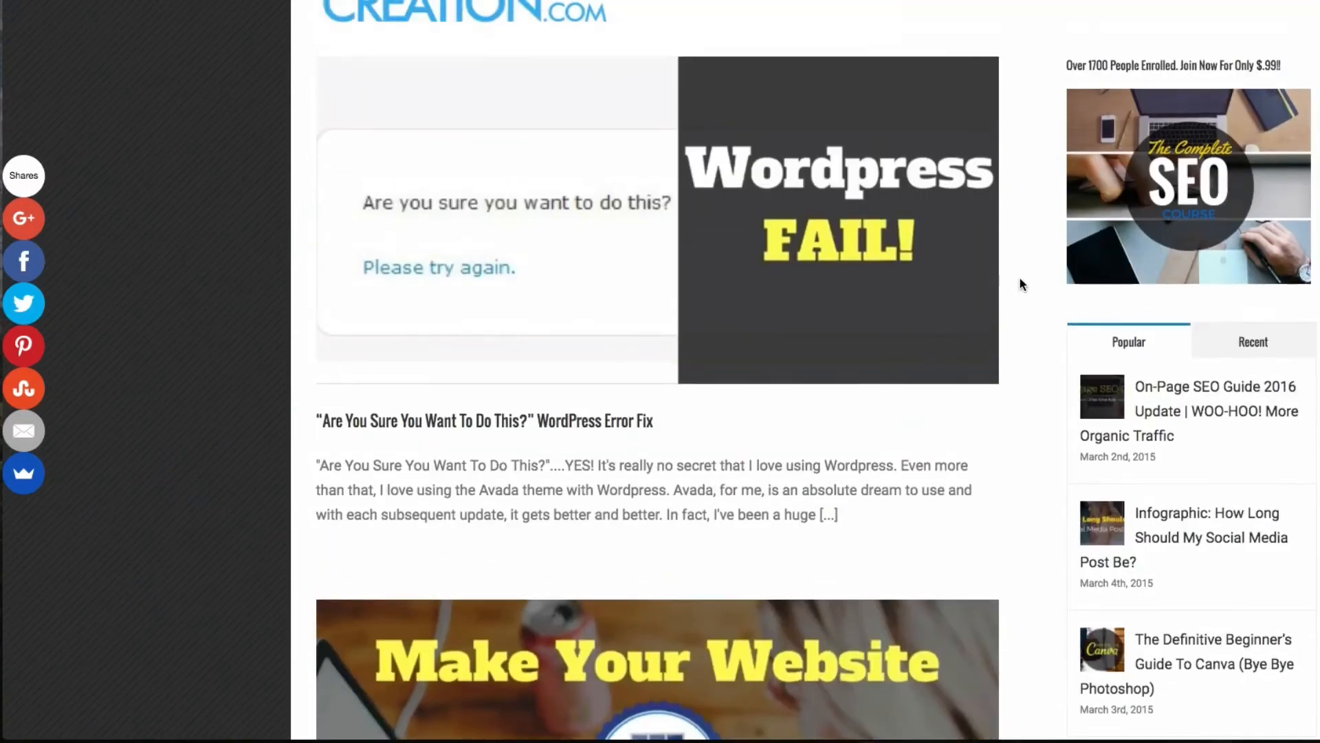
scroll(1006, 324, down, 5)
scroll(1004, 313, down, 3)
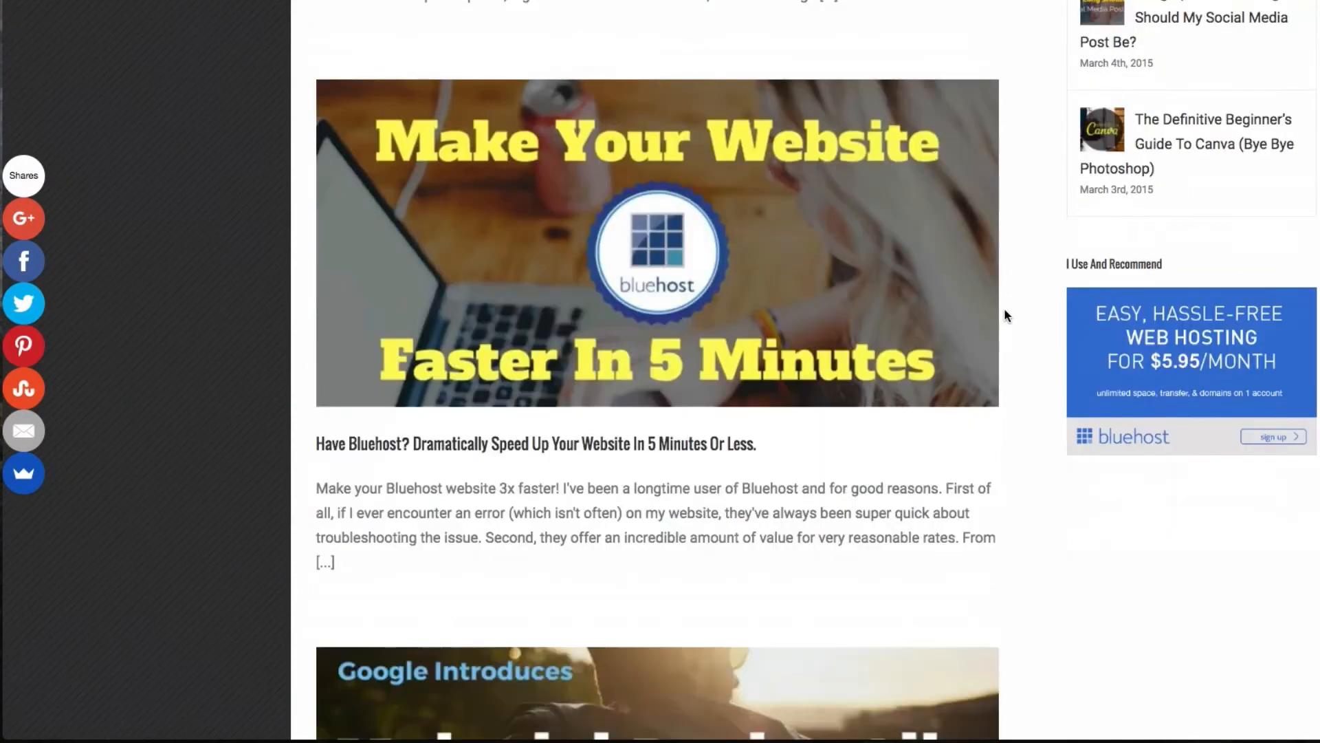
mouse_move(780, 302)
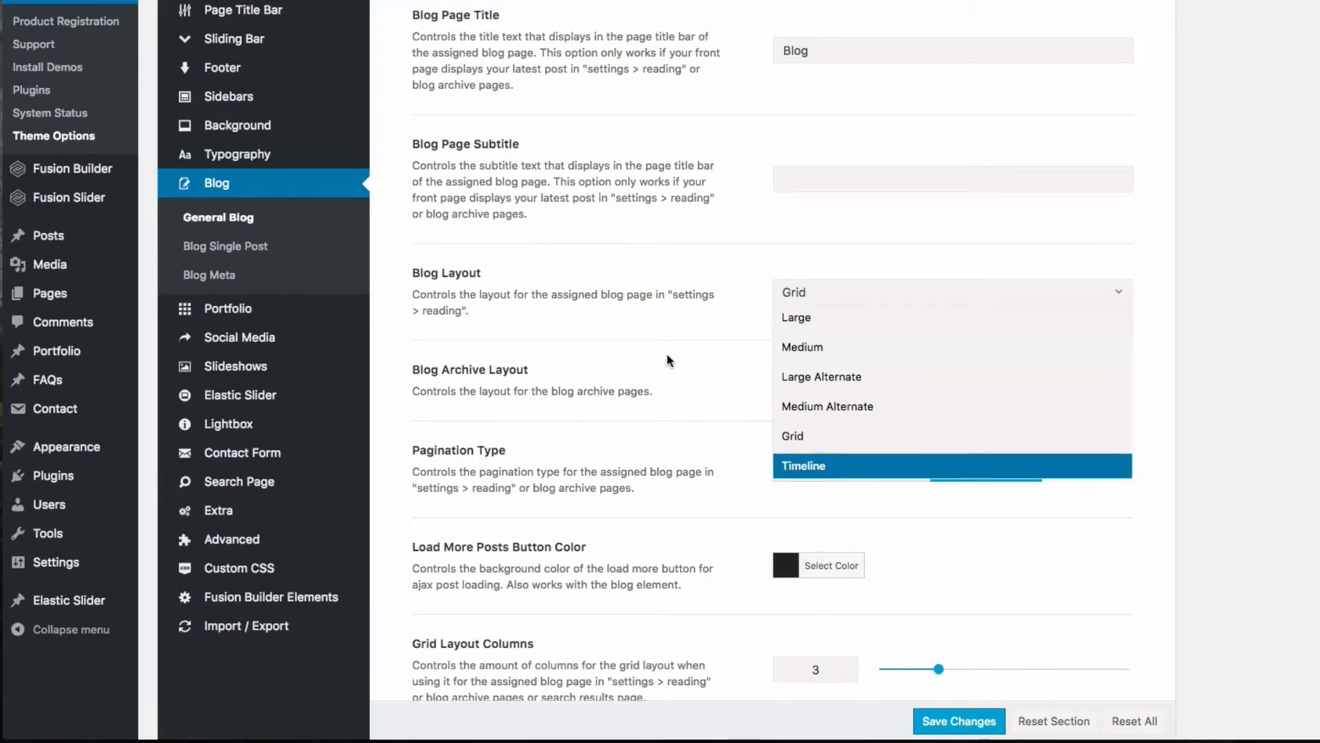
Look over the Portfolio and Social Media subsections, then open the Social Media Icons options.
scroll(688, 368, down, 1)
mouse_move(237, 260)
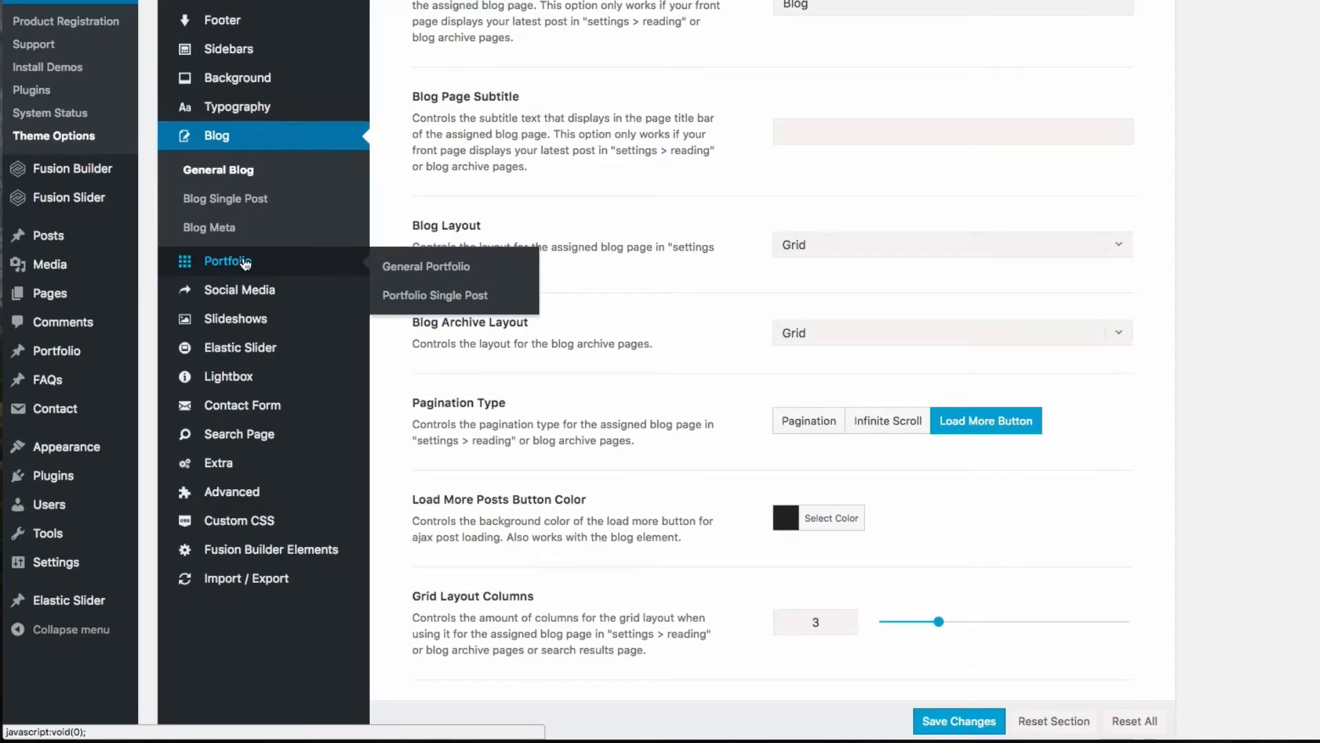
mouse_move(249, 300)
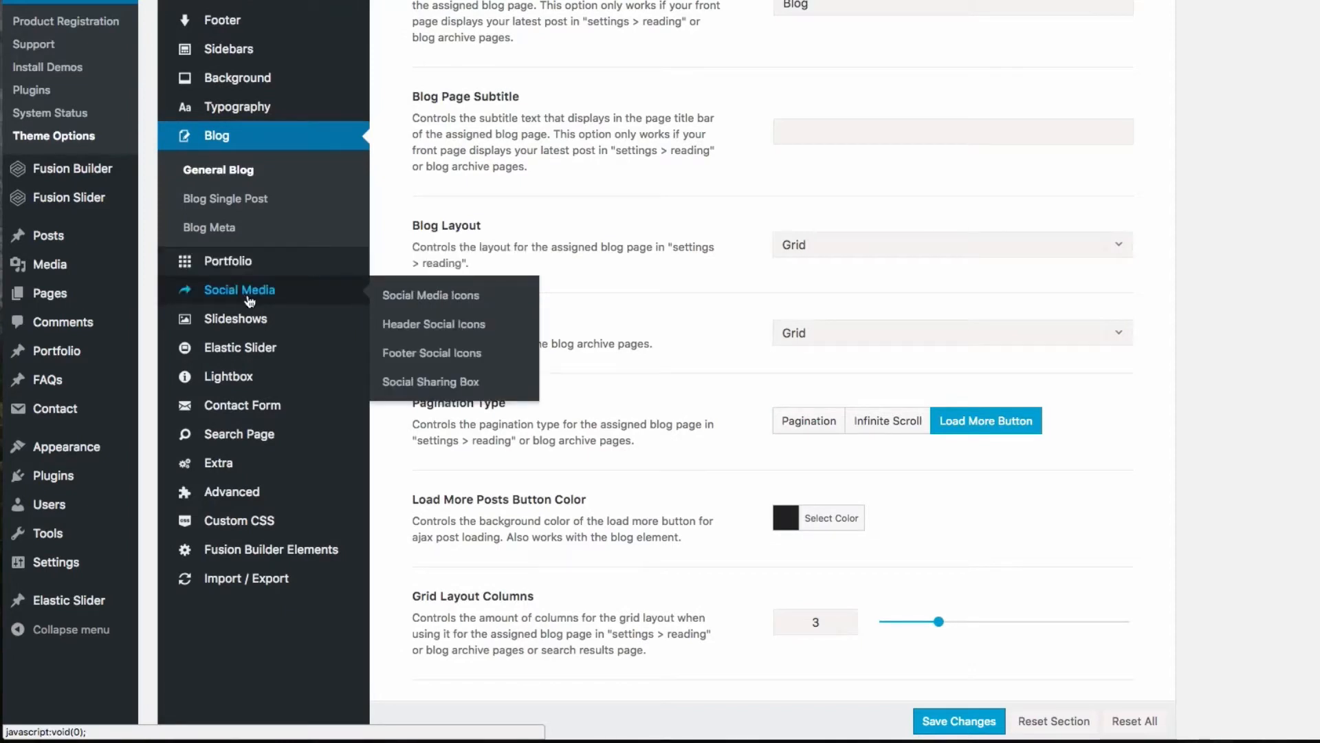
click(460, 297)
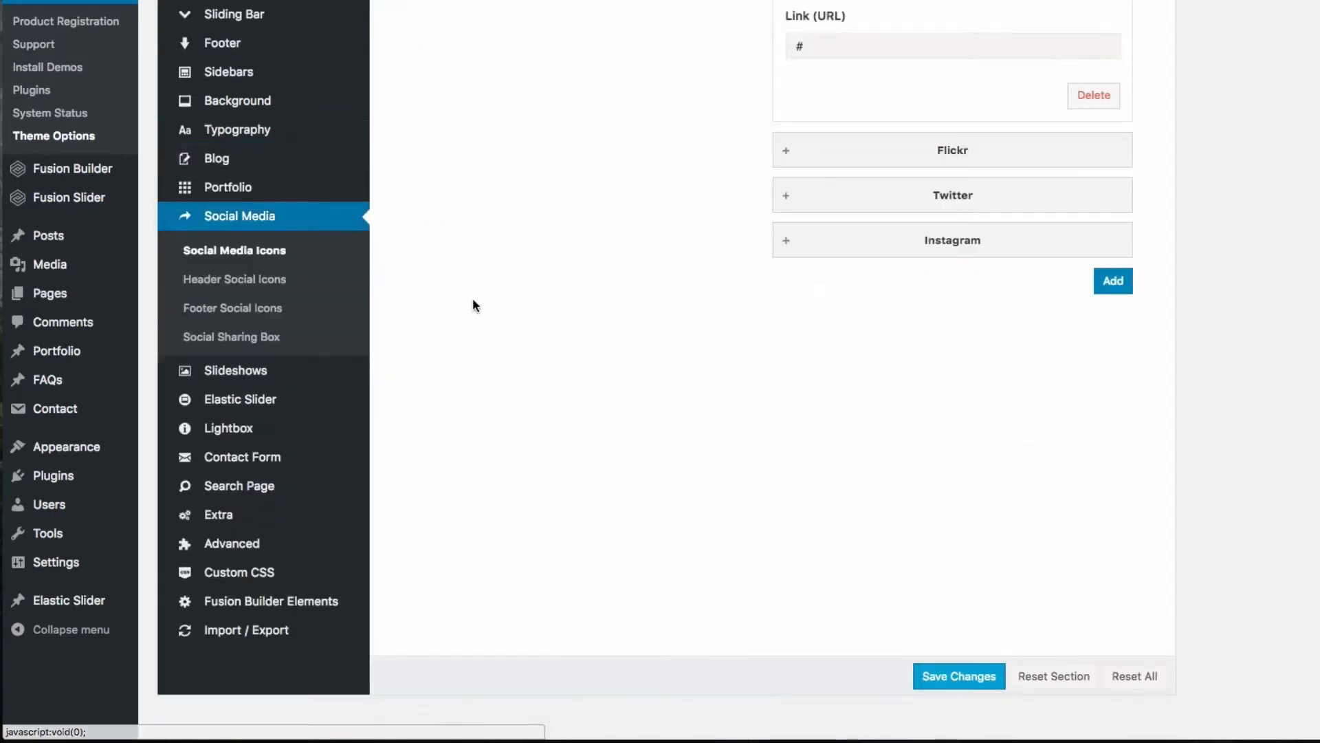
Finish reviewing the Social Media Icons options, then open the Search Page options and review the results and search field settings.
scroll(631, 357, up, 5)
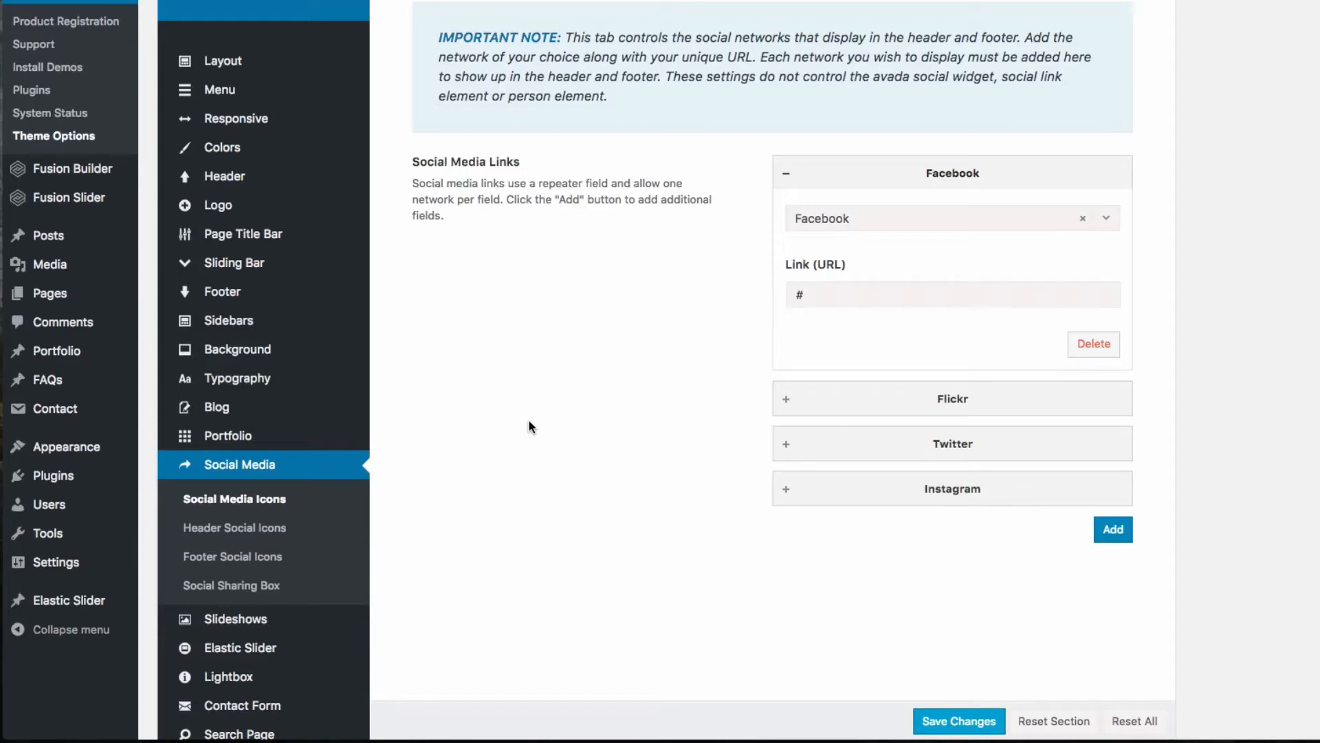
scroll(529, 427, down, 3)
scroll(476, 419, down, 3)
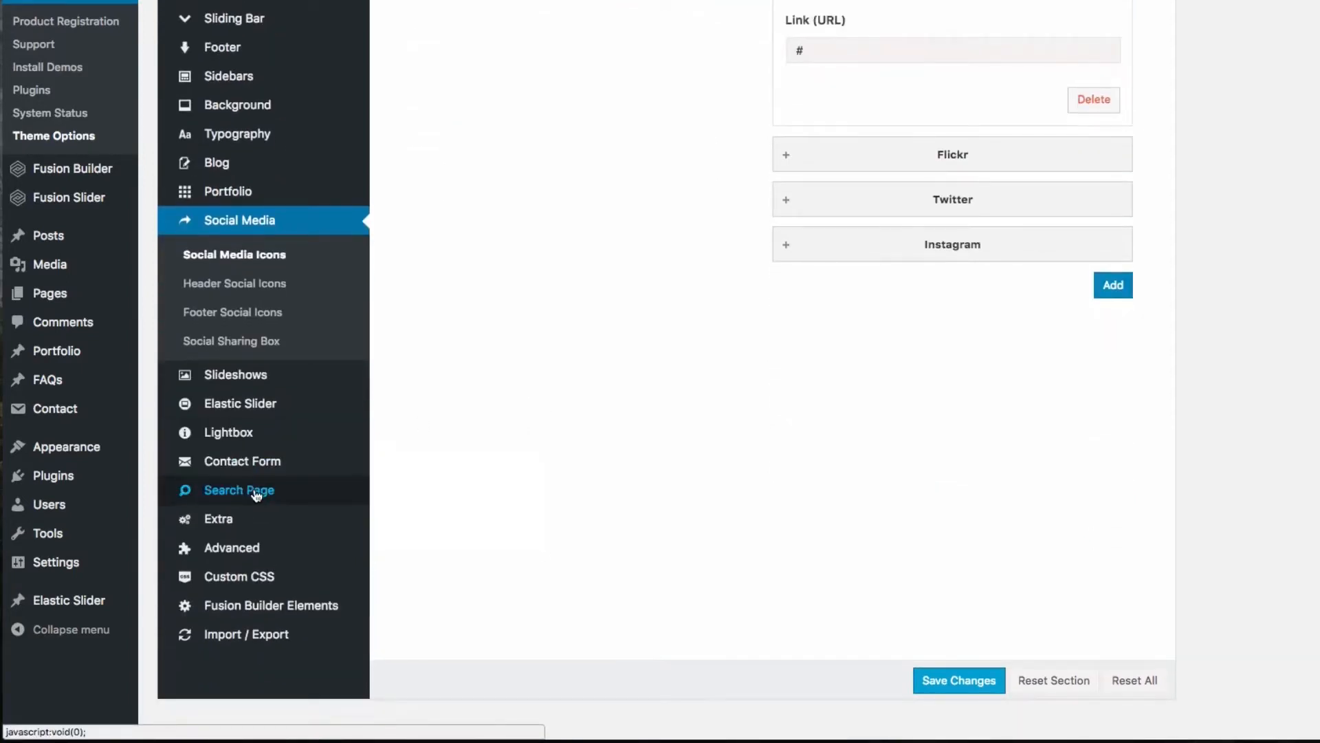
click(256, 493)
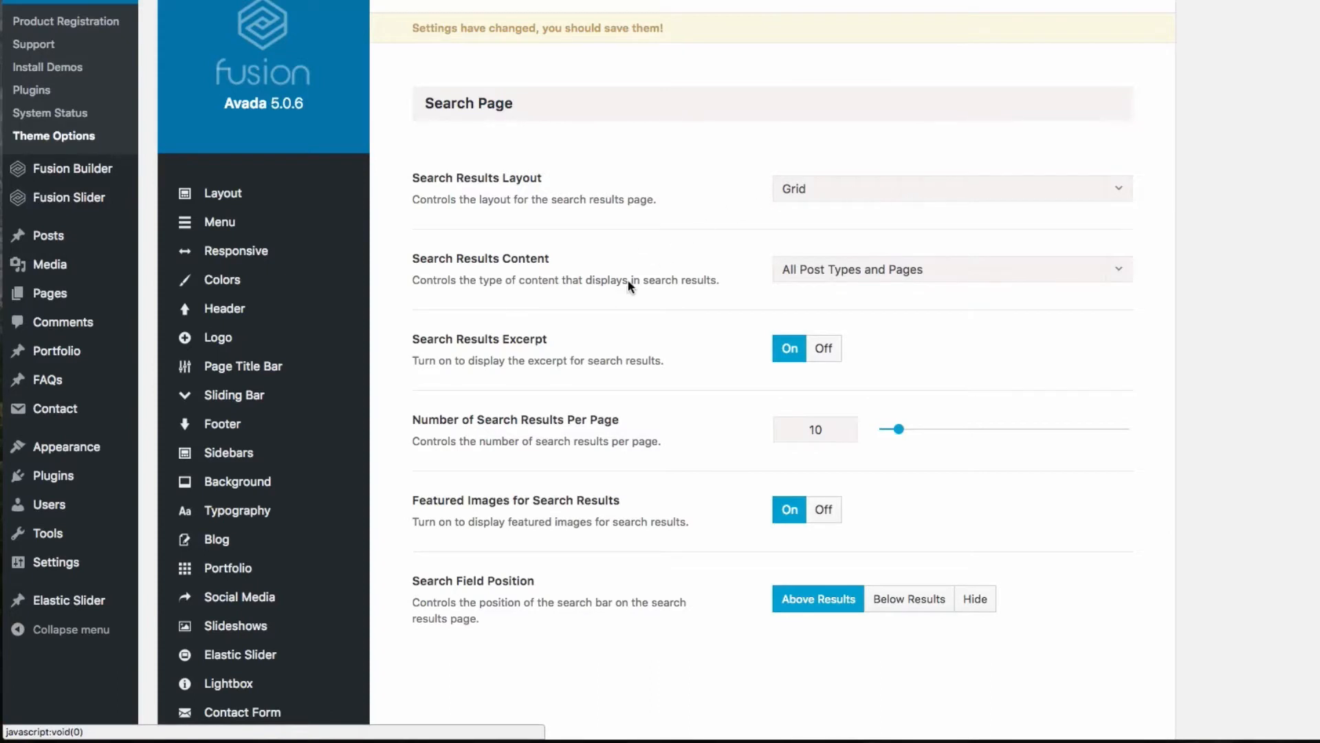
scroll(597, 279, down, 3)
scroll(587, 280, down, 1)
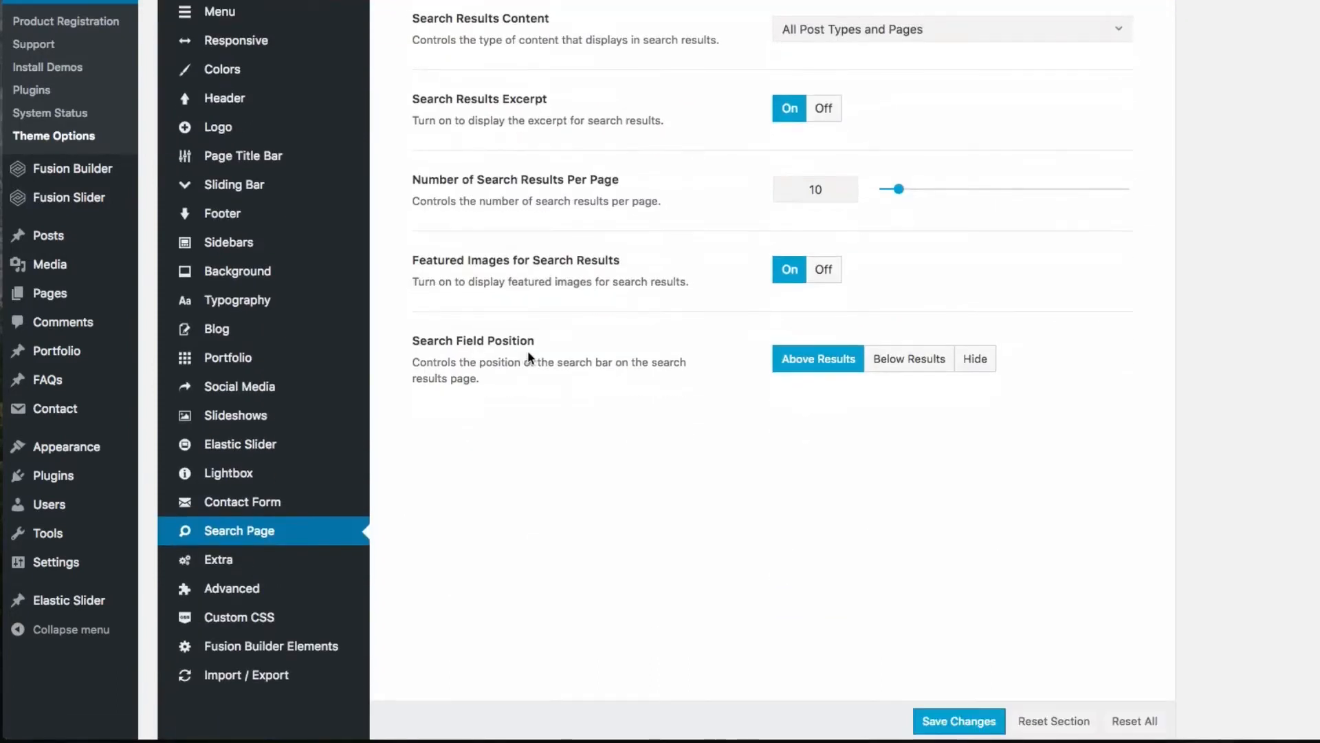
Open the Advanced Code Fields options and review the tracking code, space before </head> and space before </body> fields.
mouse_move(220, 571)
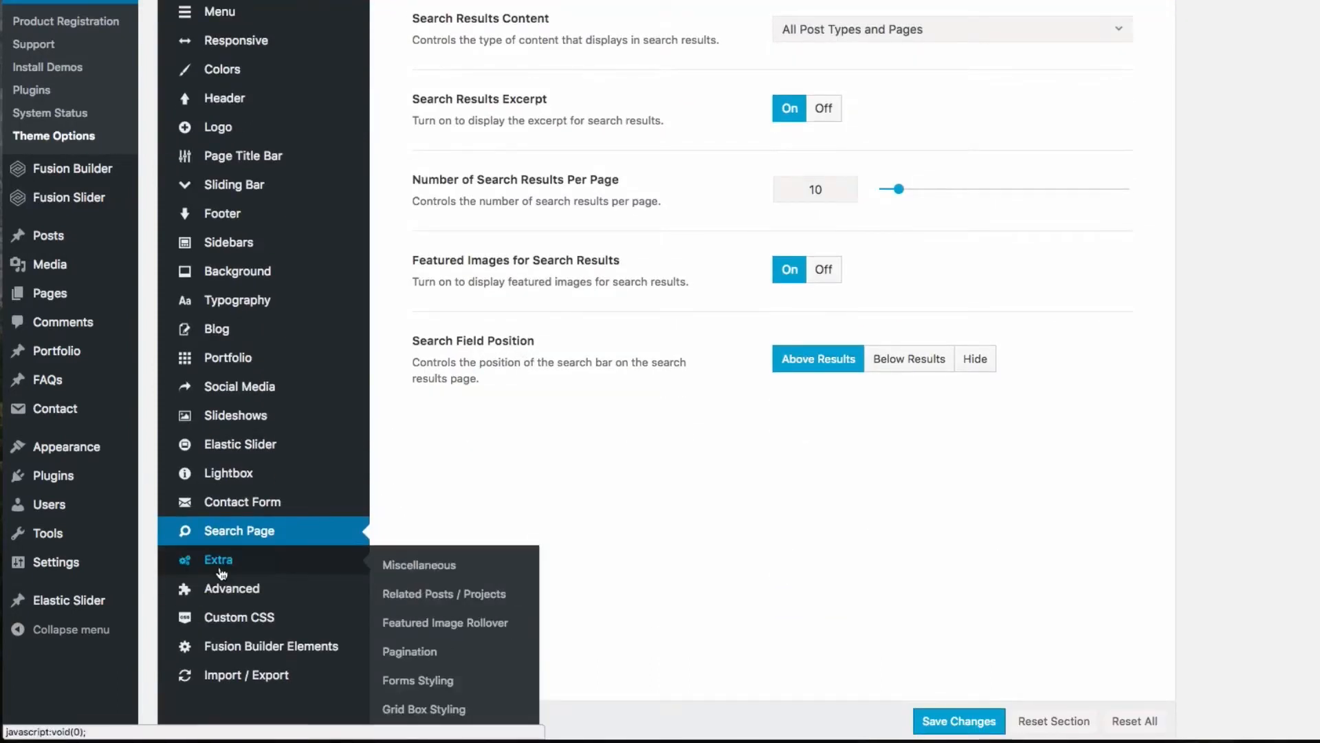
mouse_move(235, 599)
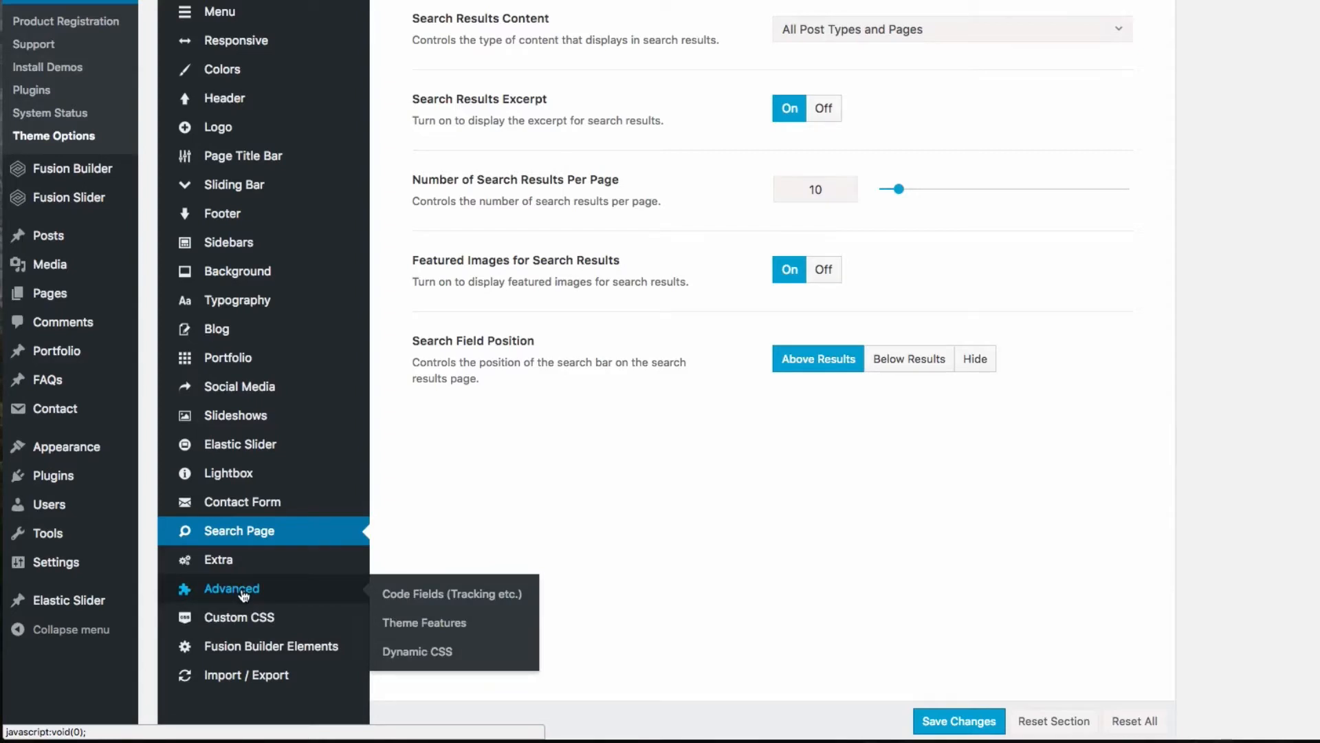
click(244, 595)
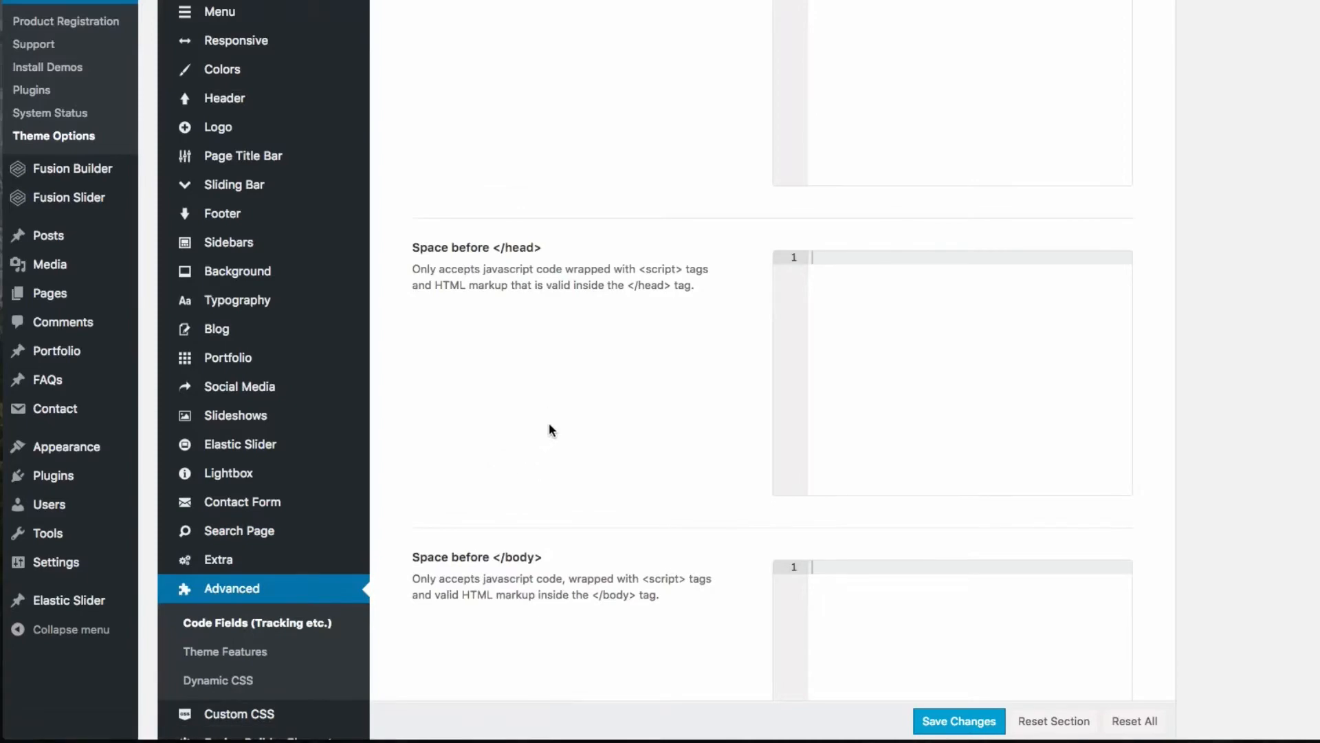
scroll(550, 409, up, 3)
scroll(550, 409, up, 4)
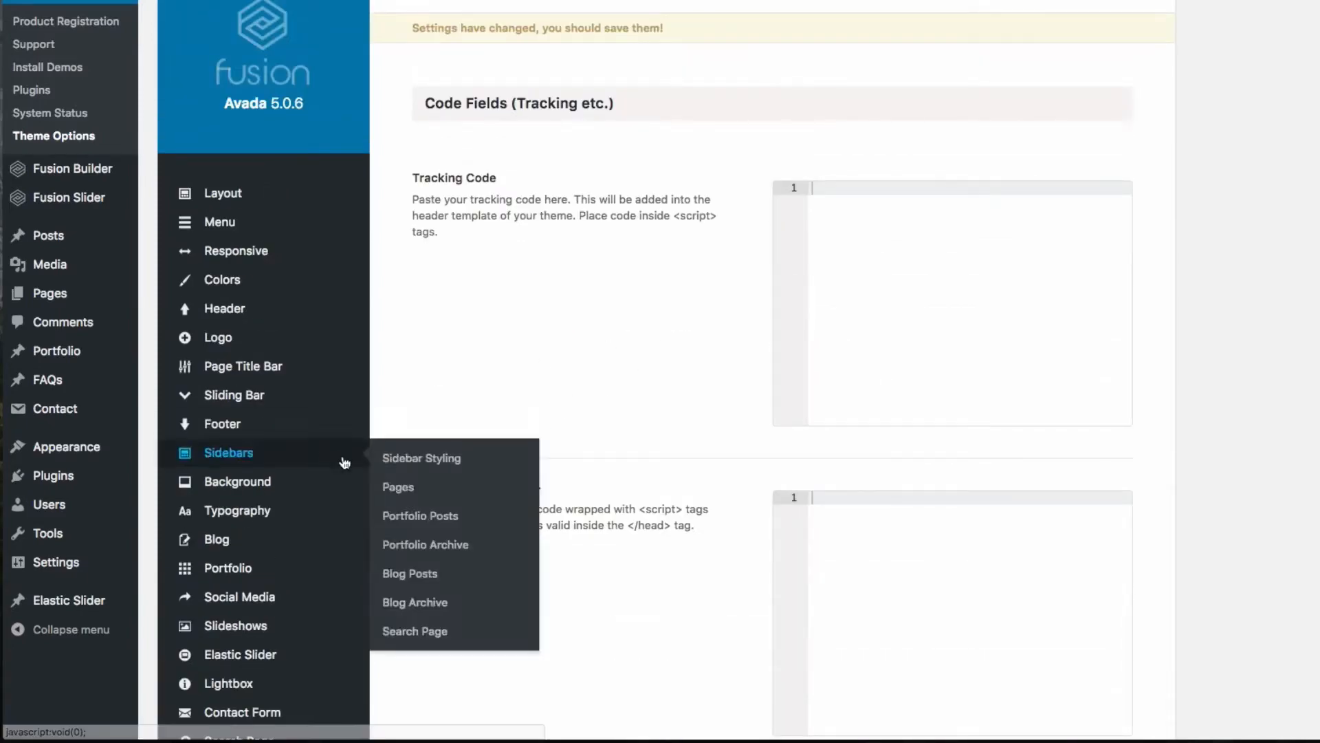
scroll(265, 386, down, 6)
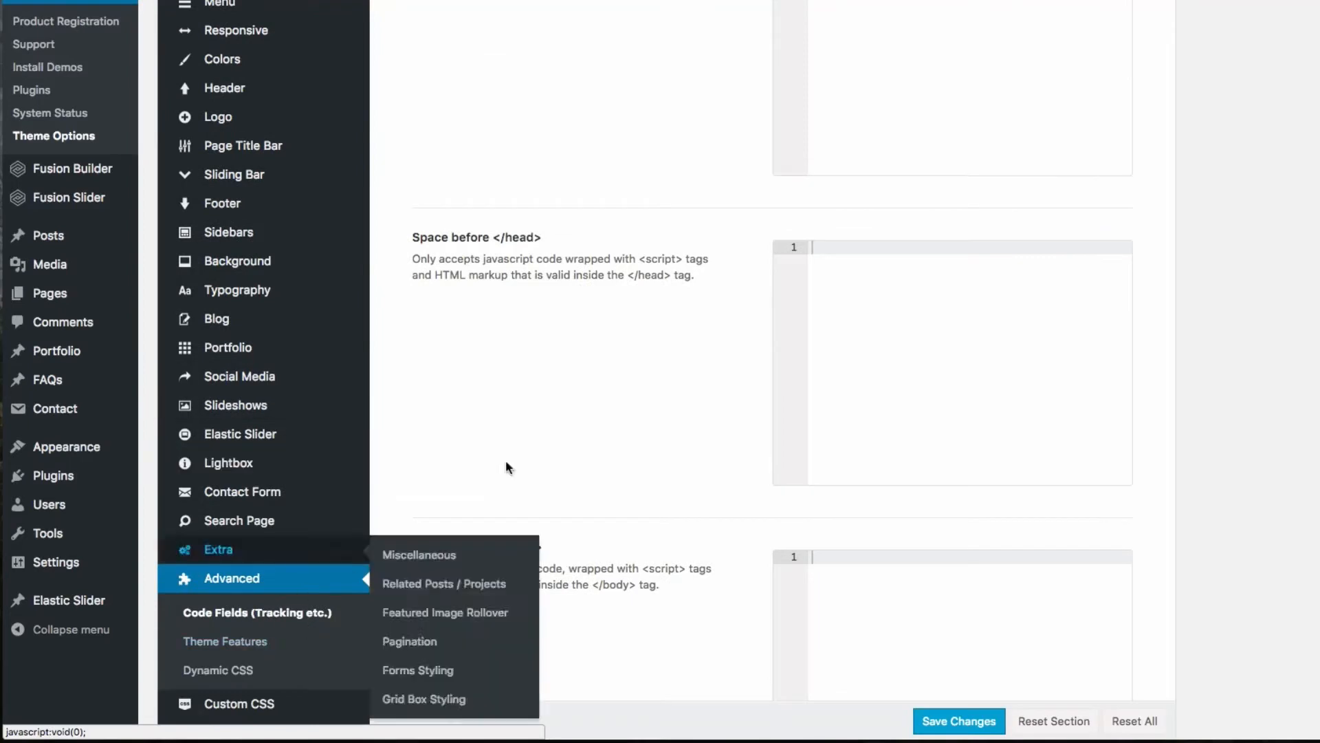
scroll(701, 251, up, 7)
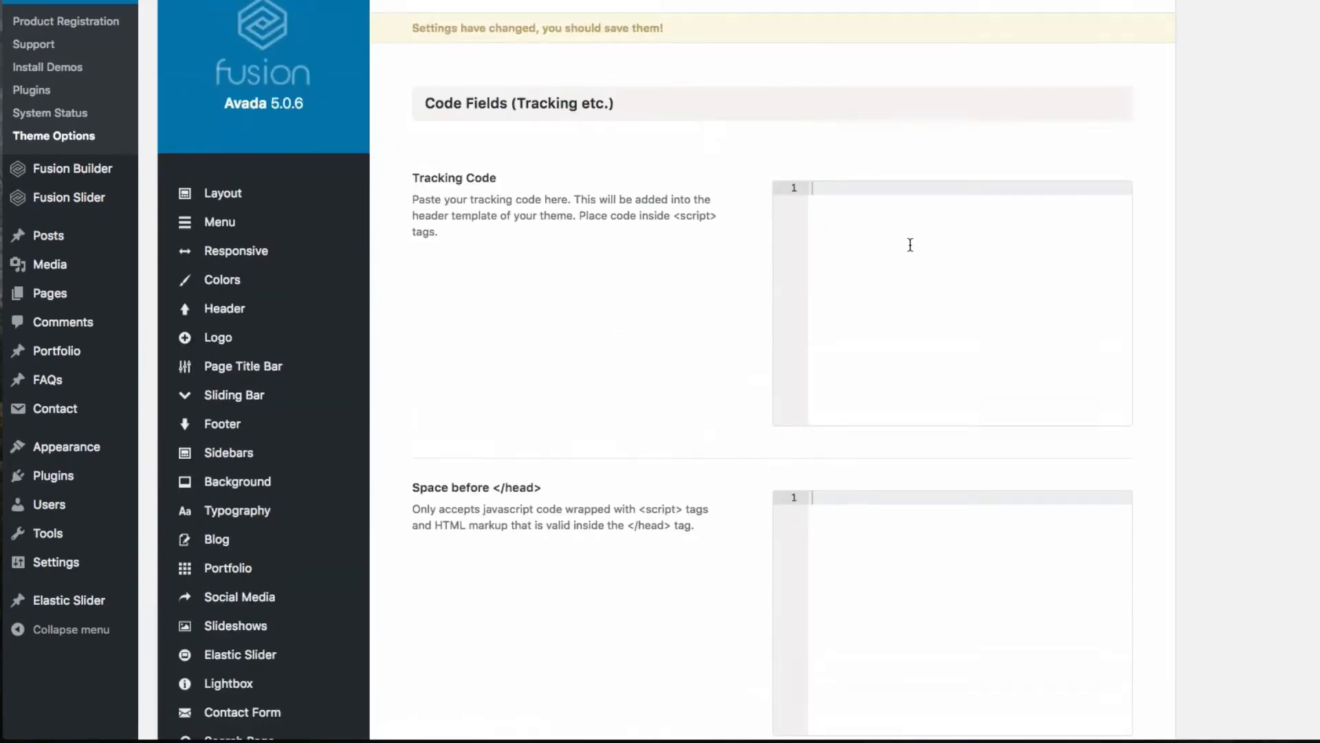
scroll(562, 240, down, 5)
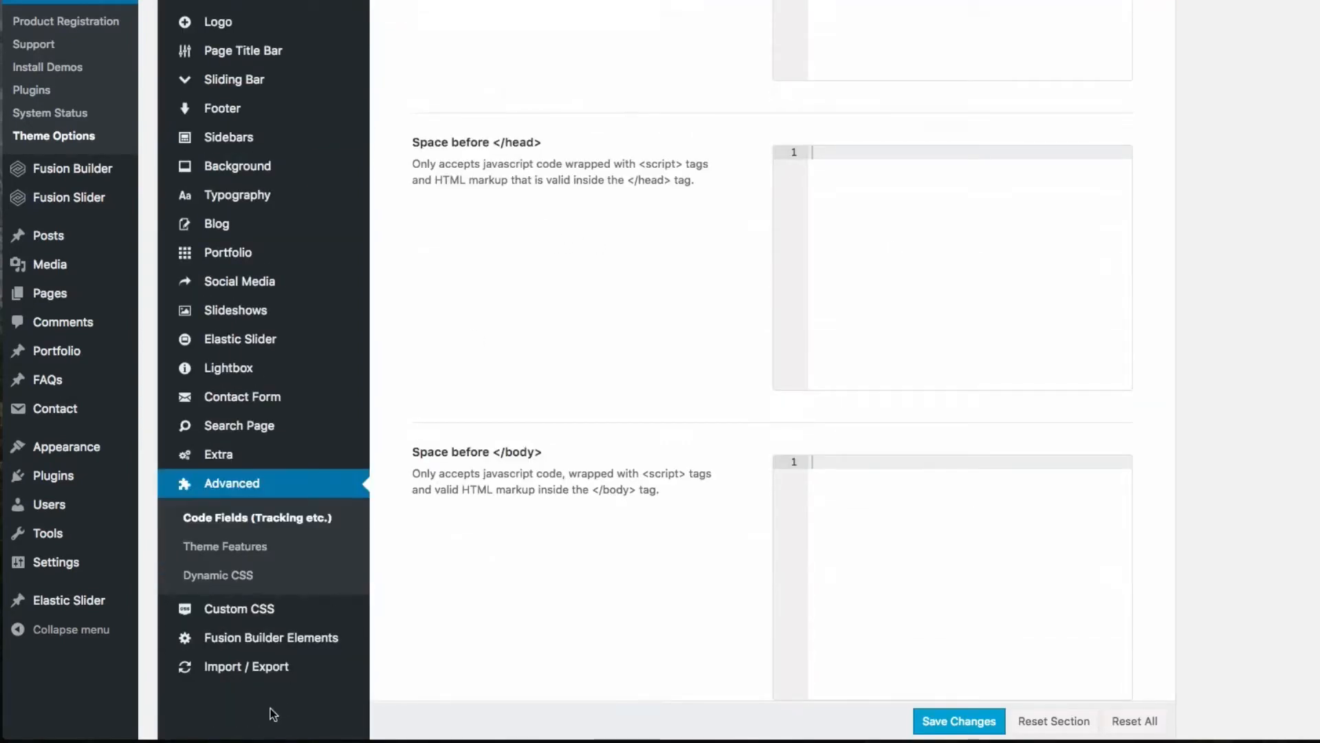
Open the Import / Export options and review the ways to import and export the theme settings.
click(261, 667)
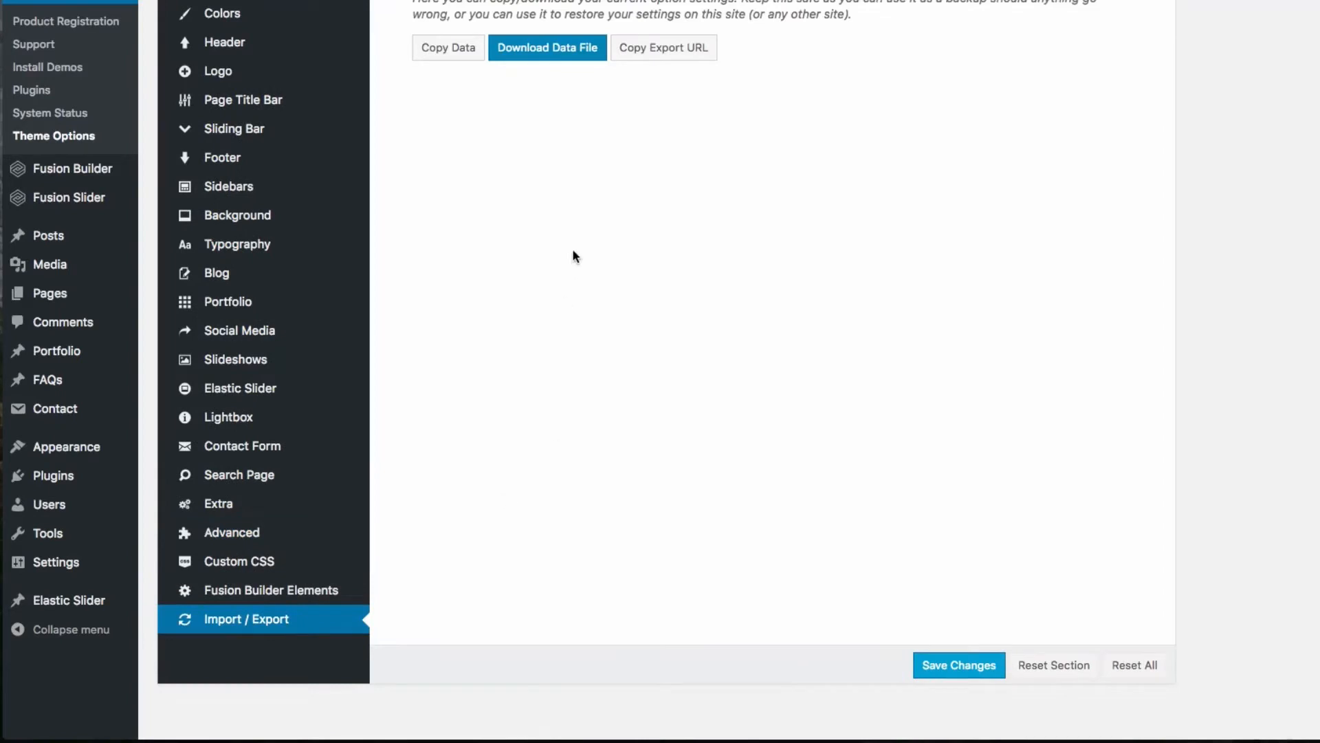
scroll(564, 245, up, 2)
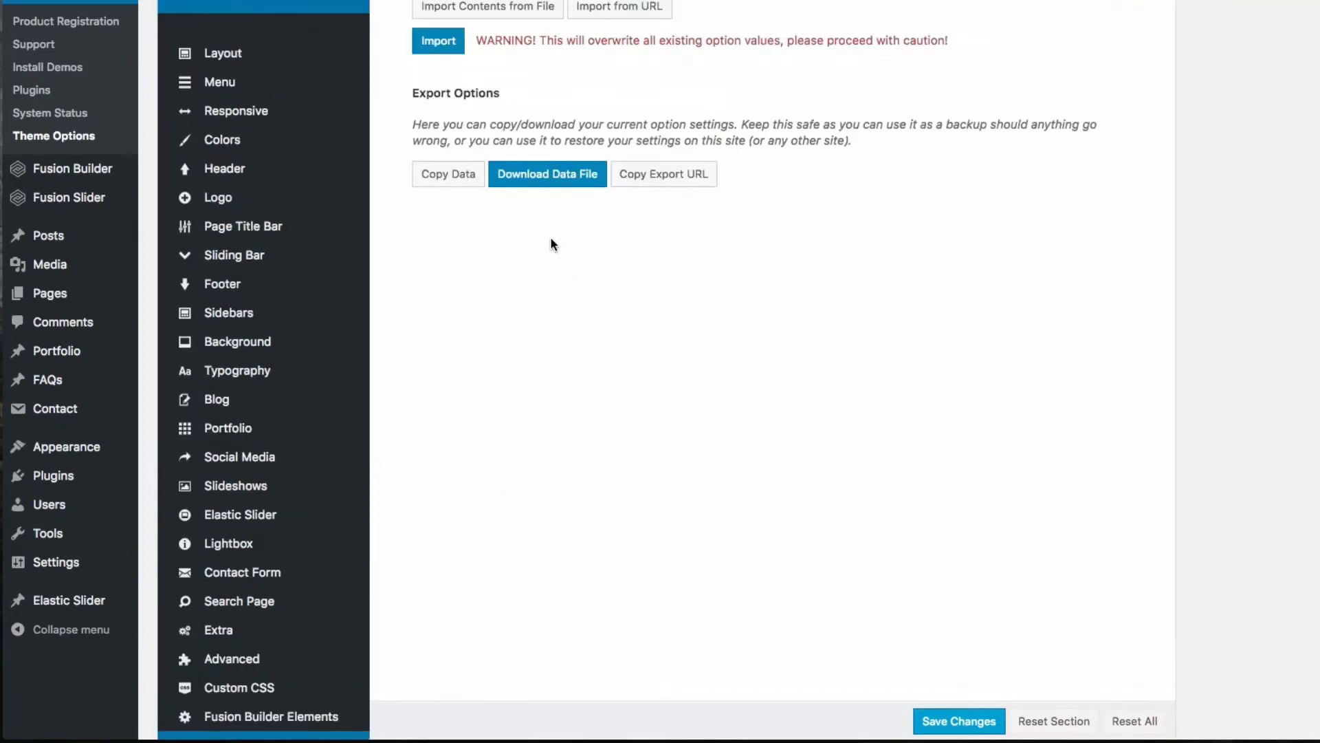
scroll(554, 234, up, 3)
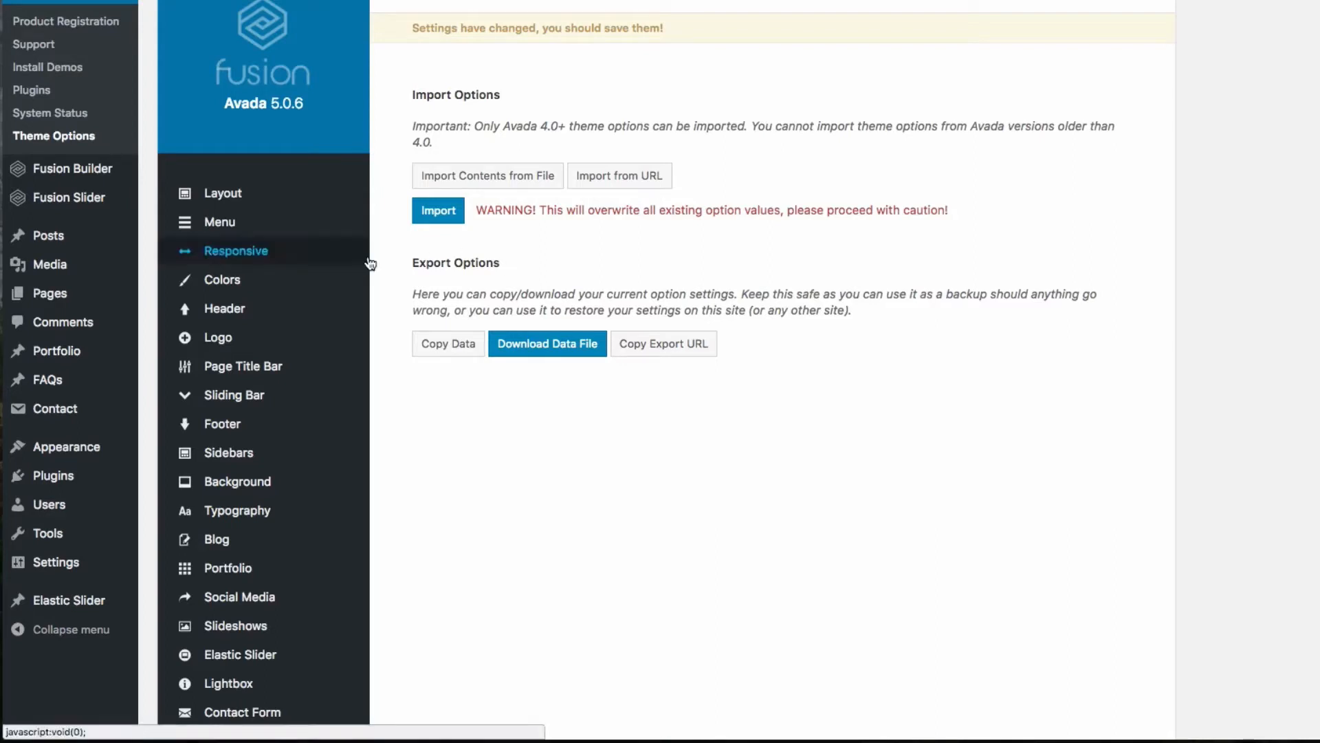
mouse_move(275, 448)
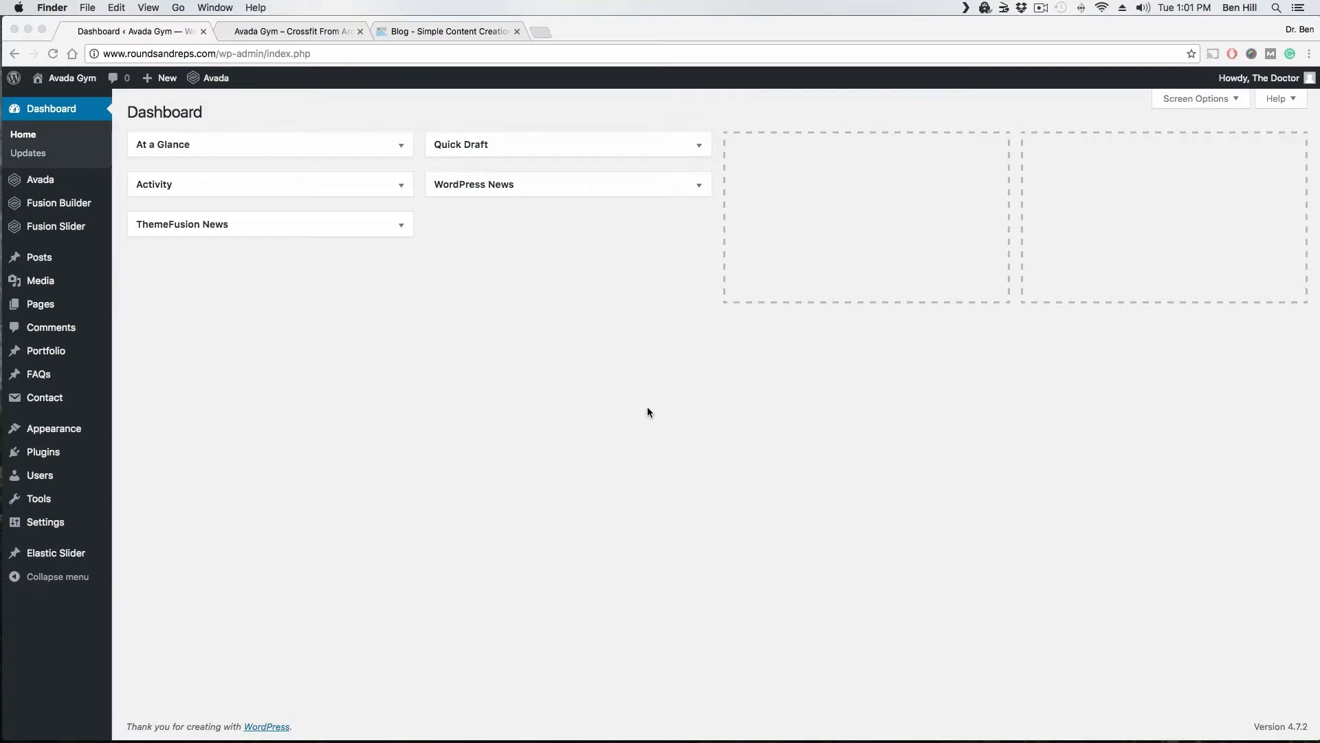
Open Avada's Install Demos page and browse the available demo sites.
click(212, 79)
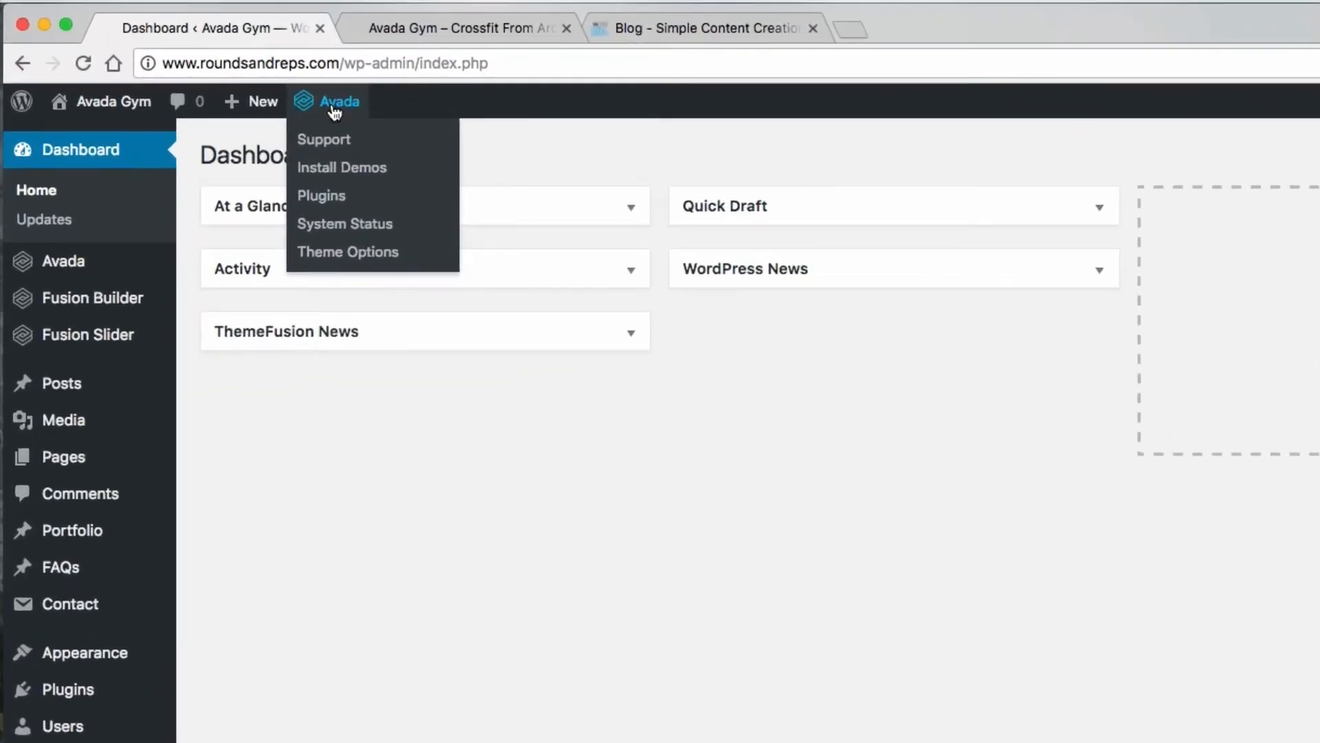
click(356, 177)
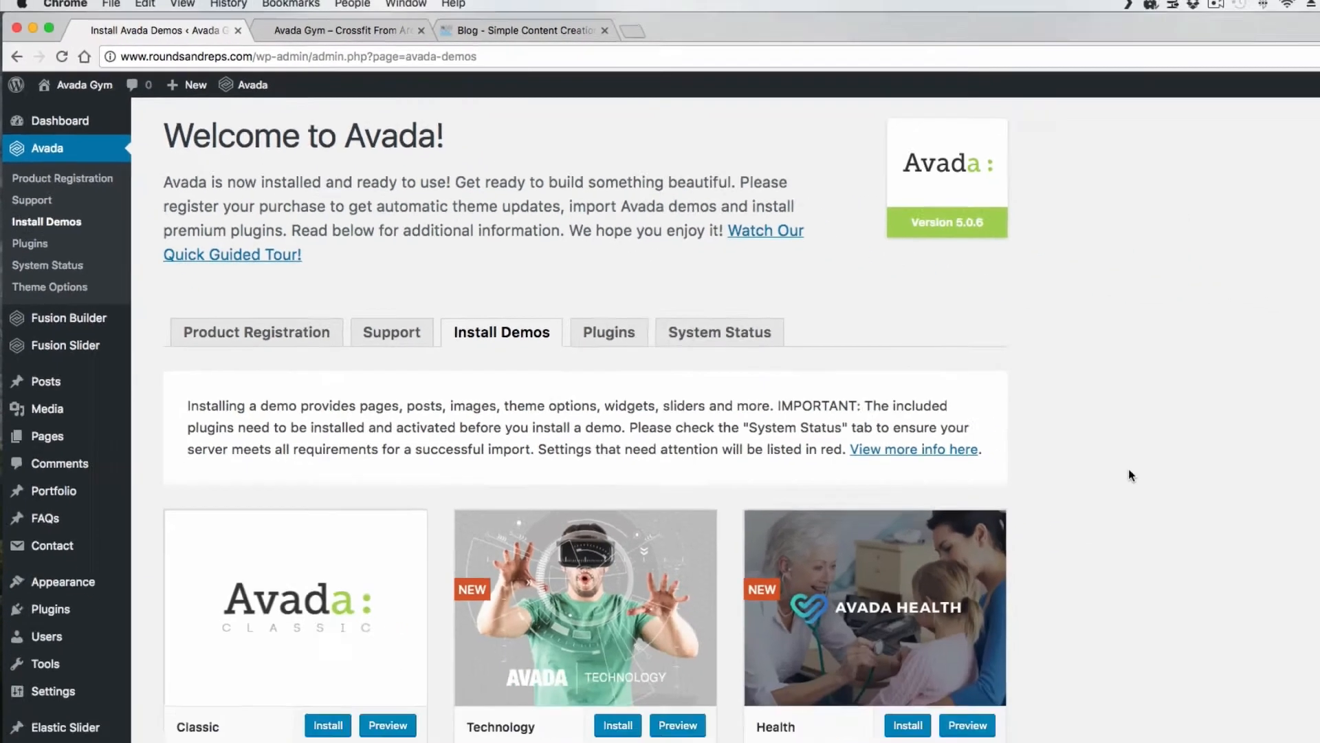
scroll(963, 406, down, 5)
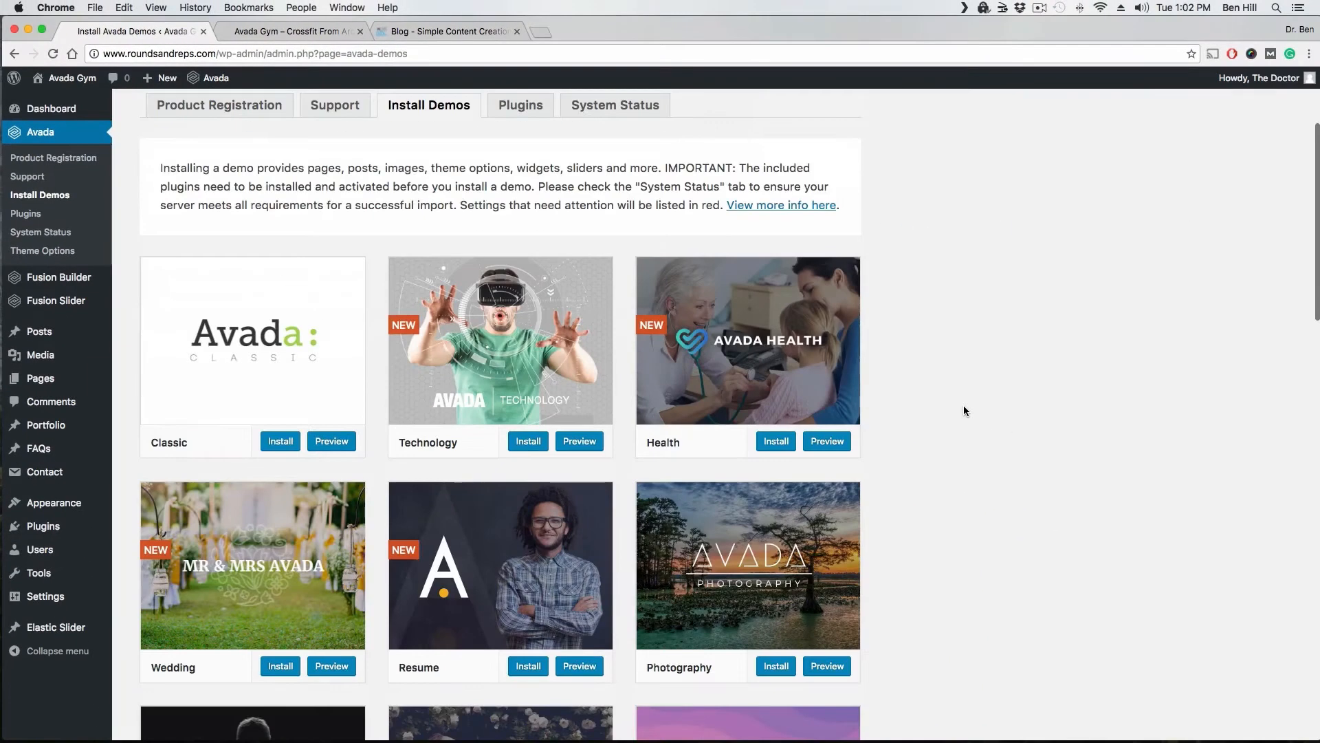
scroll(961, 406, down, 3)
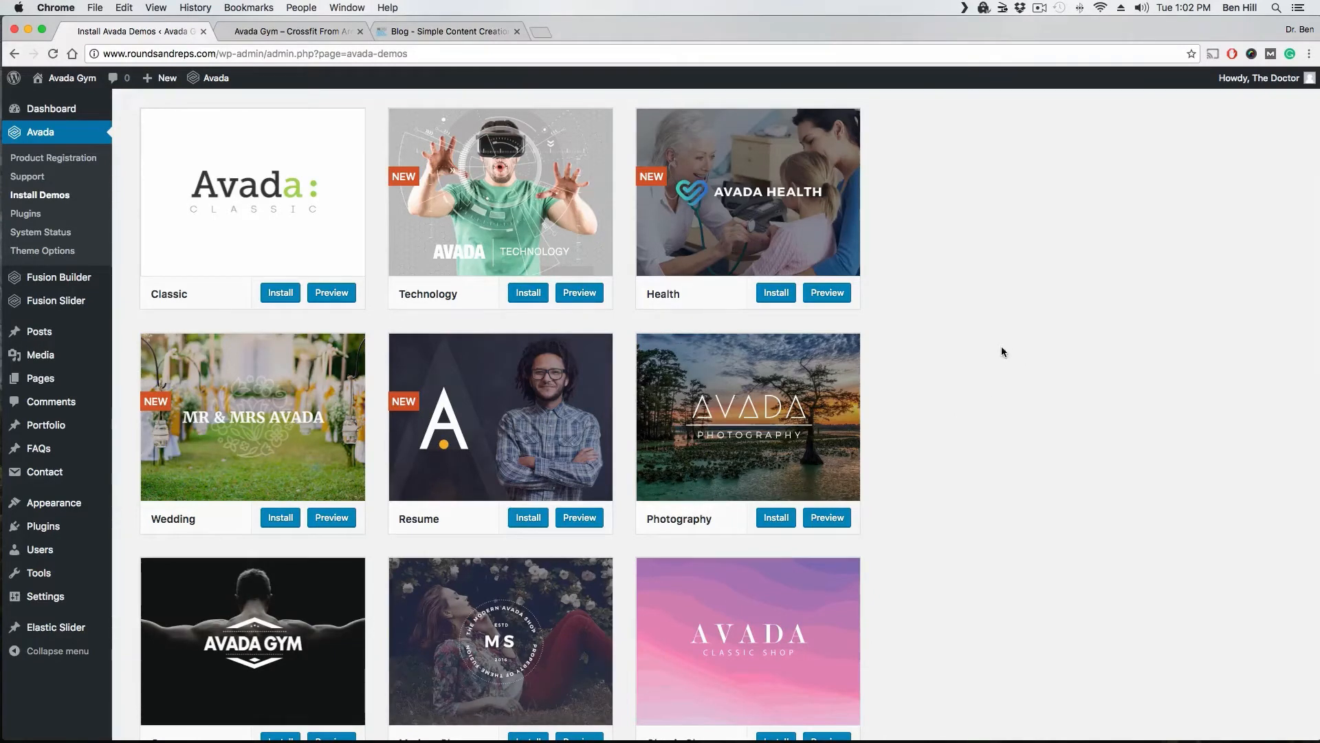
scroll(1001, 347, down, 5)
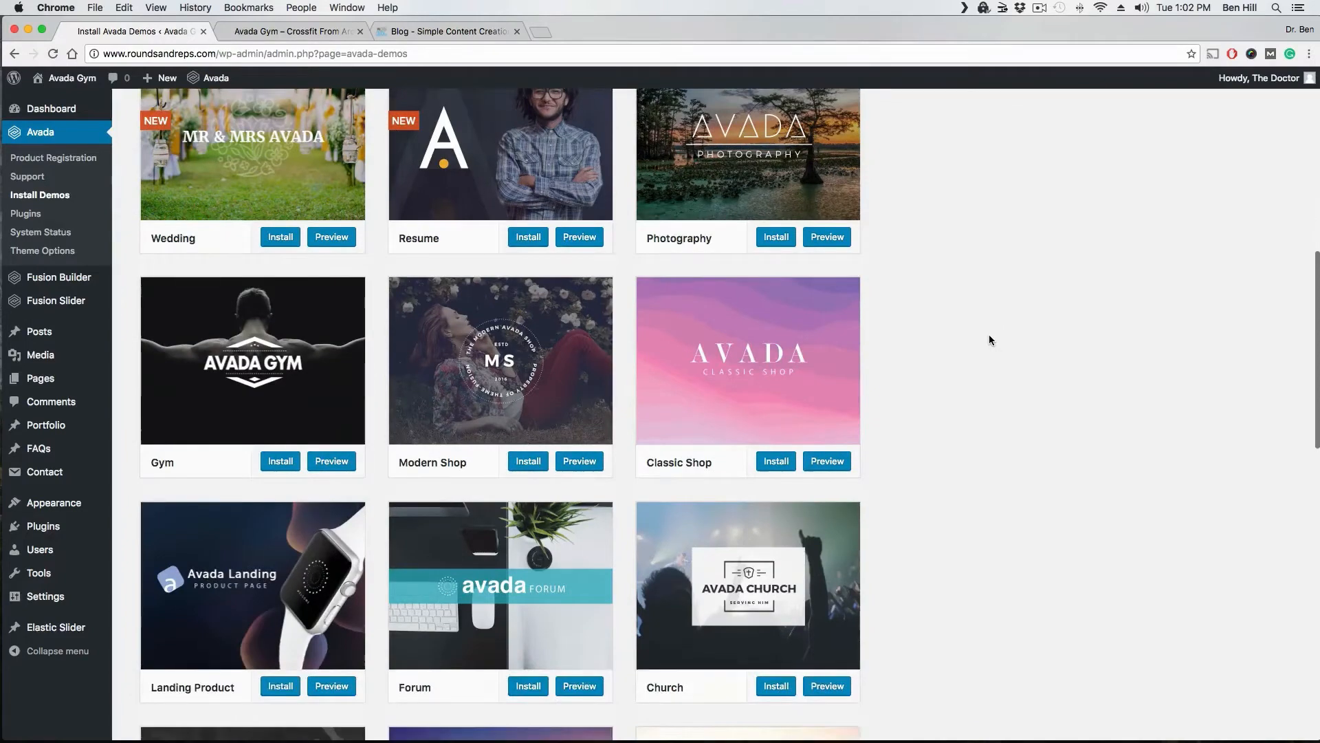
scroll(989, 337, down, 9)
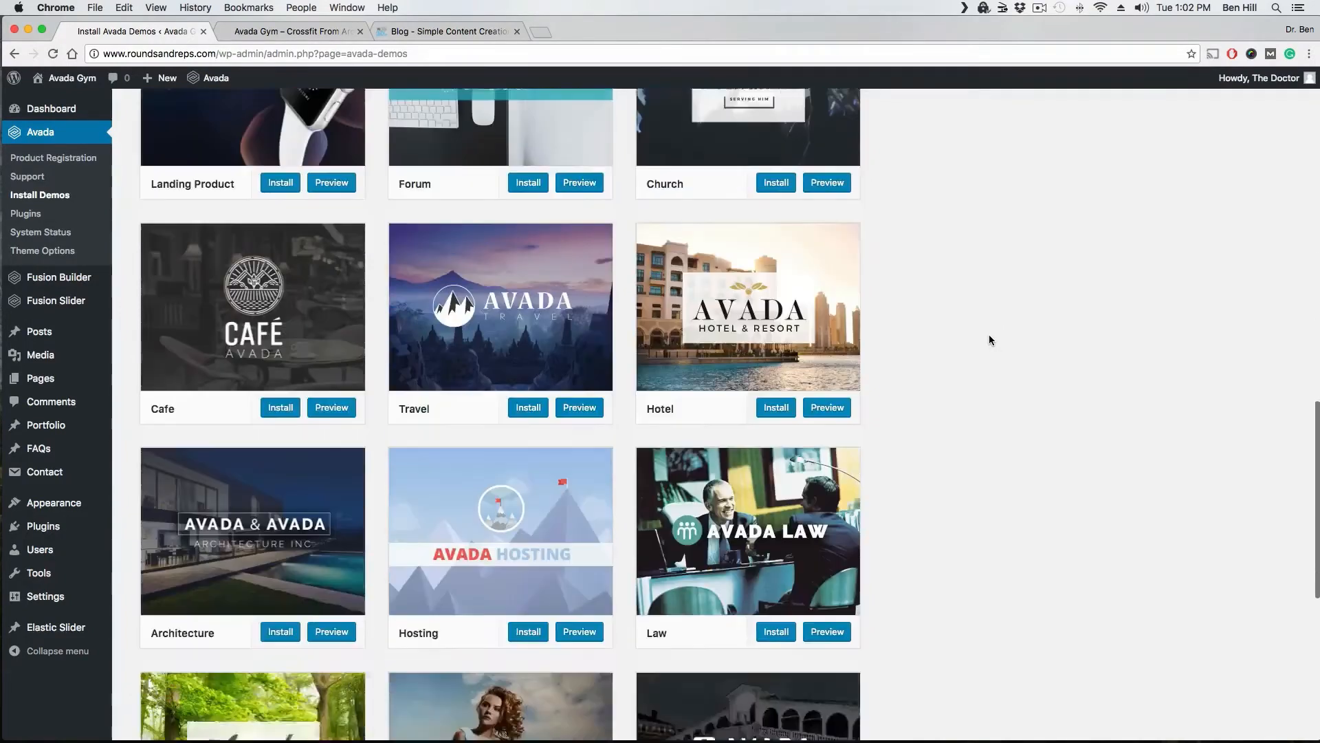
scroll(989, 337, down, 3)
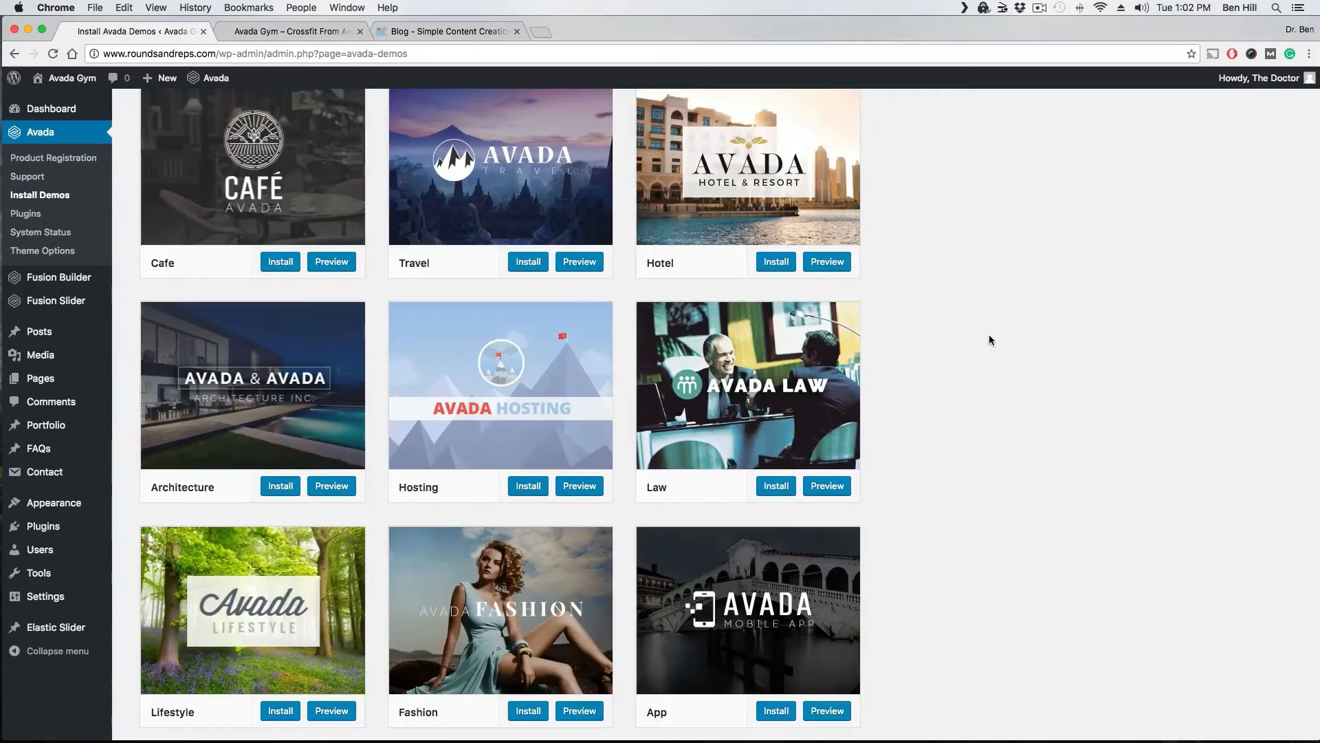
scroll(989, 335, up, 4)
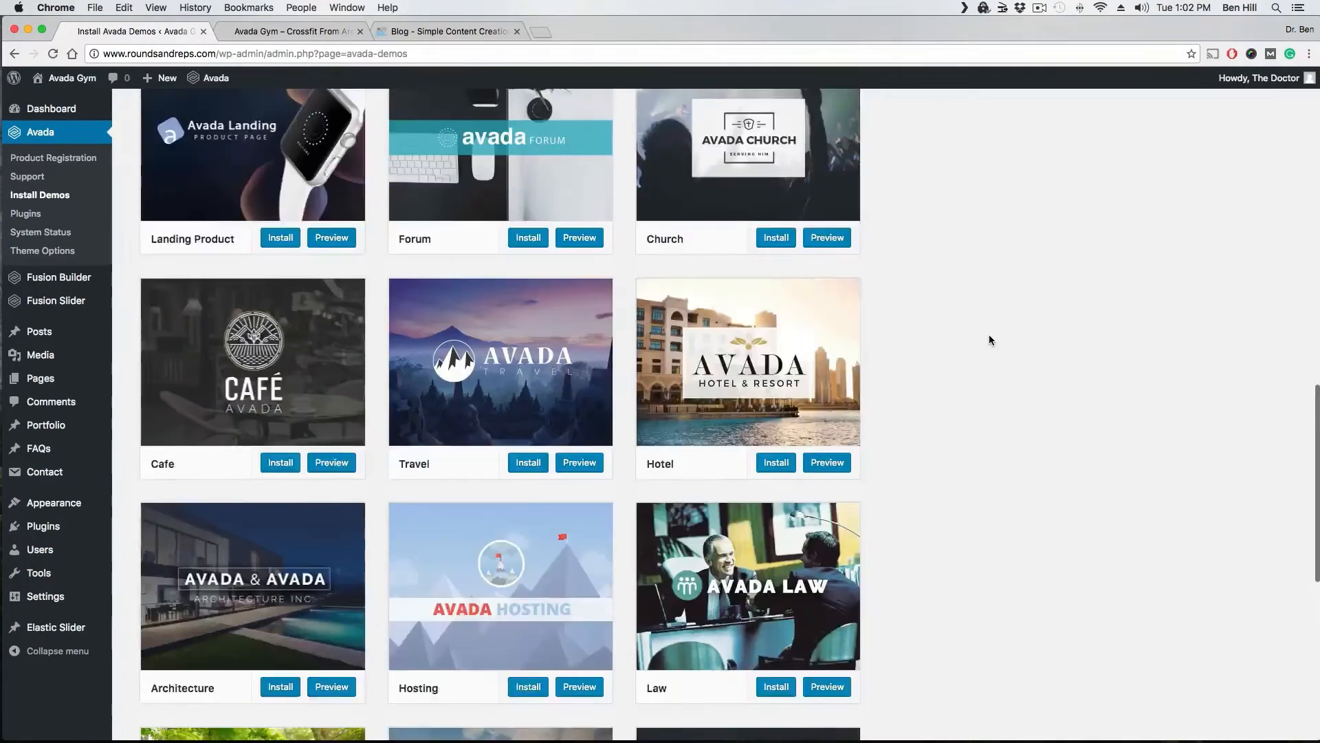
scroll(989, 337, up, 9)
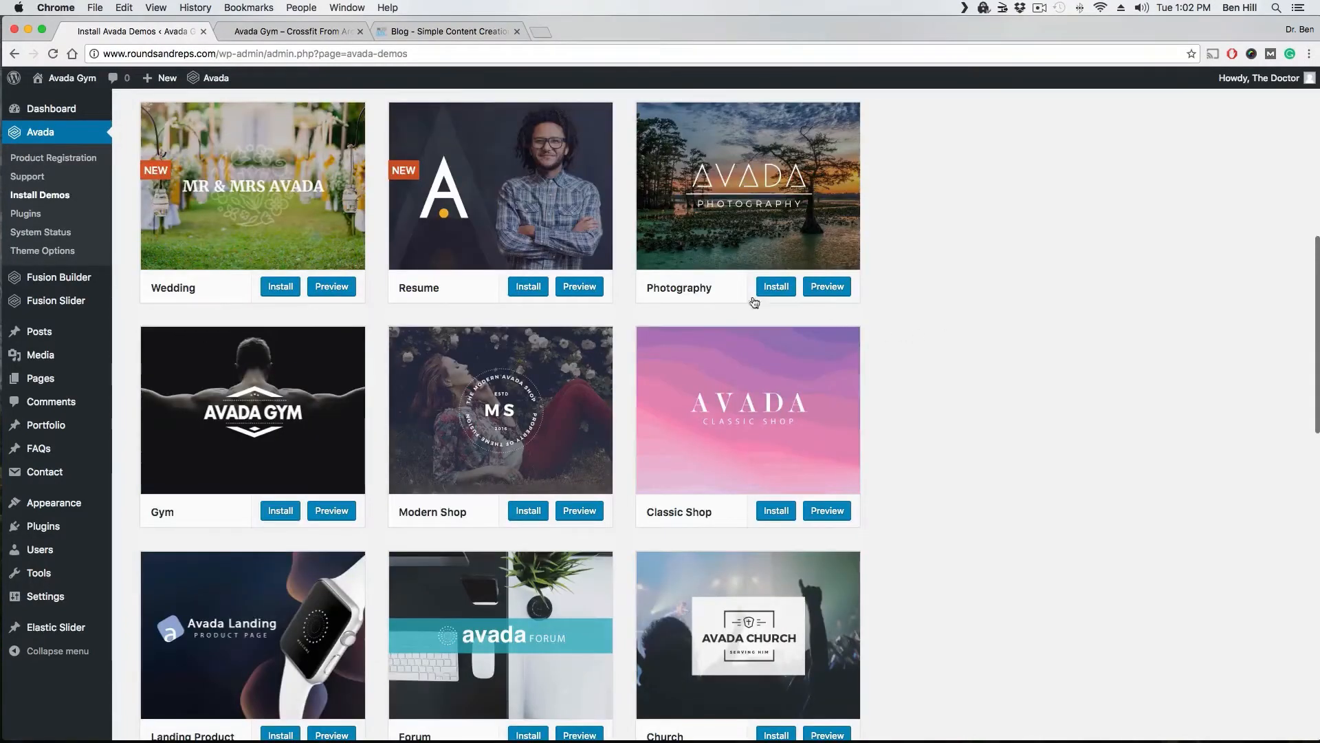
Preview the Gym demo and look through its home page from the hero image to the Real World Results testimonials.
click(335, 513)
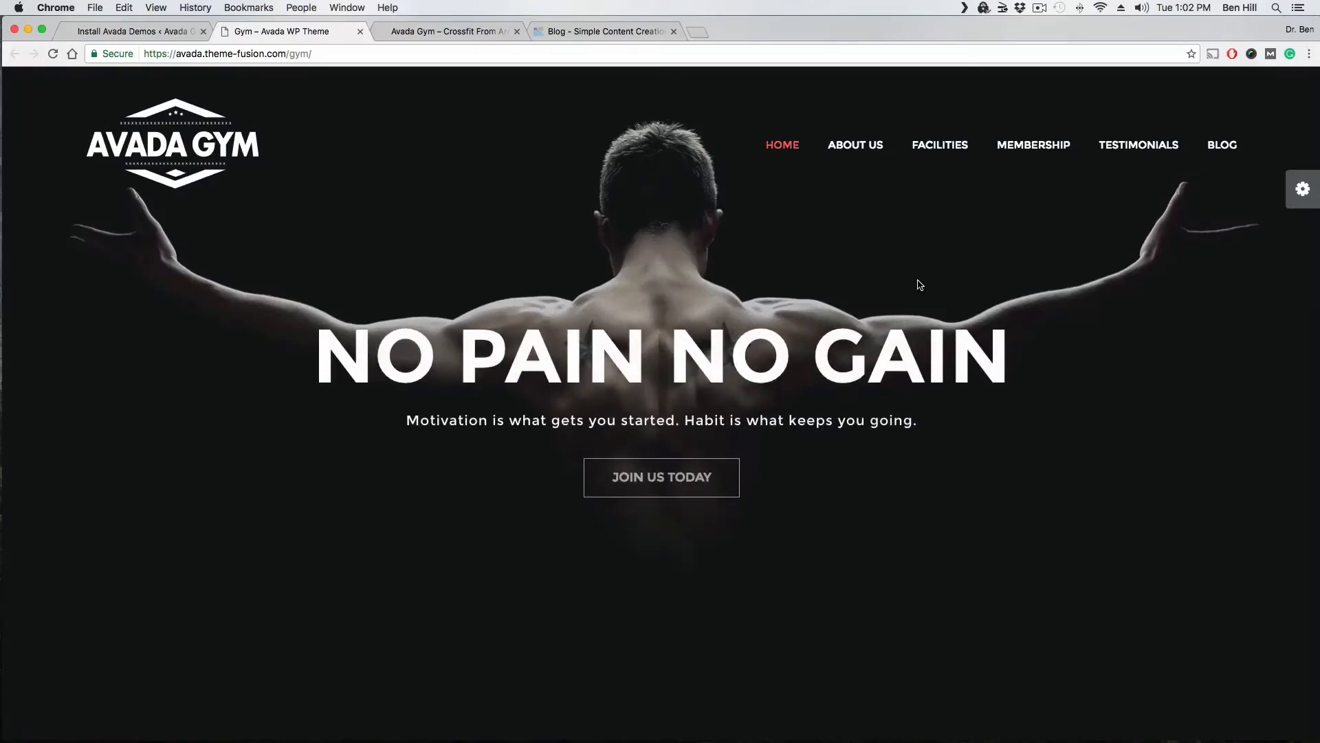
scroll(906, 281, down, 5)
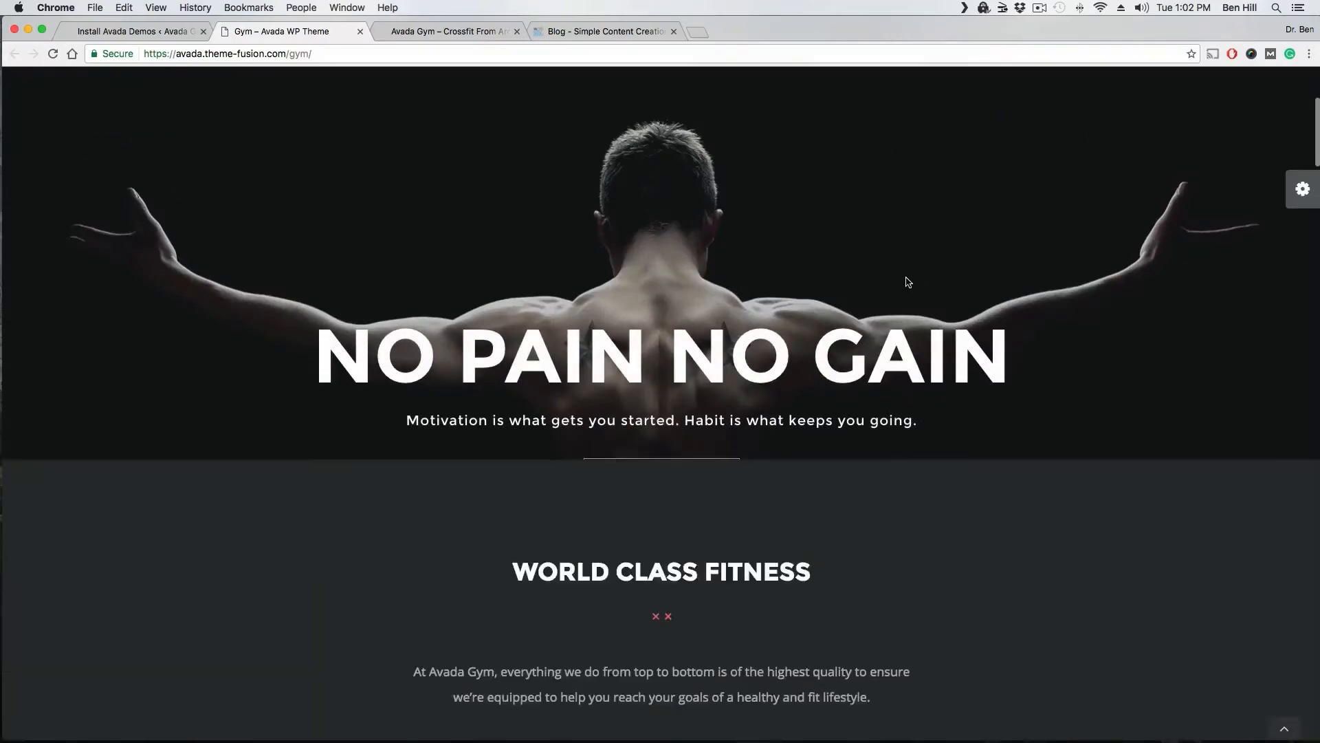
scroll(906, 282, down, 4)
scroll(906, 282, down, 4)
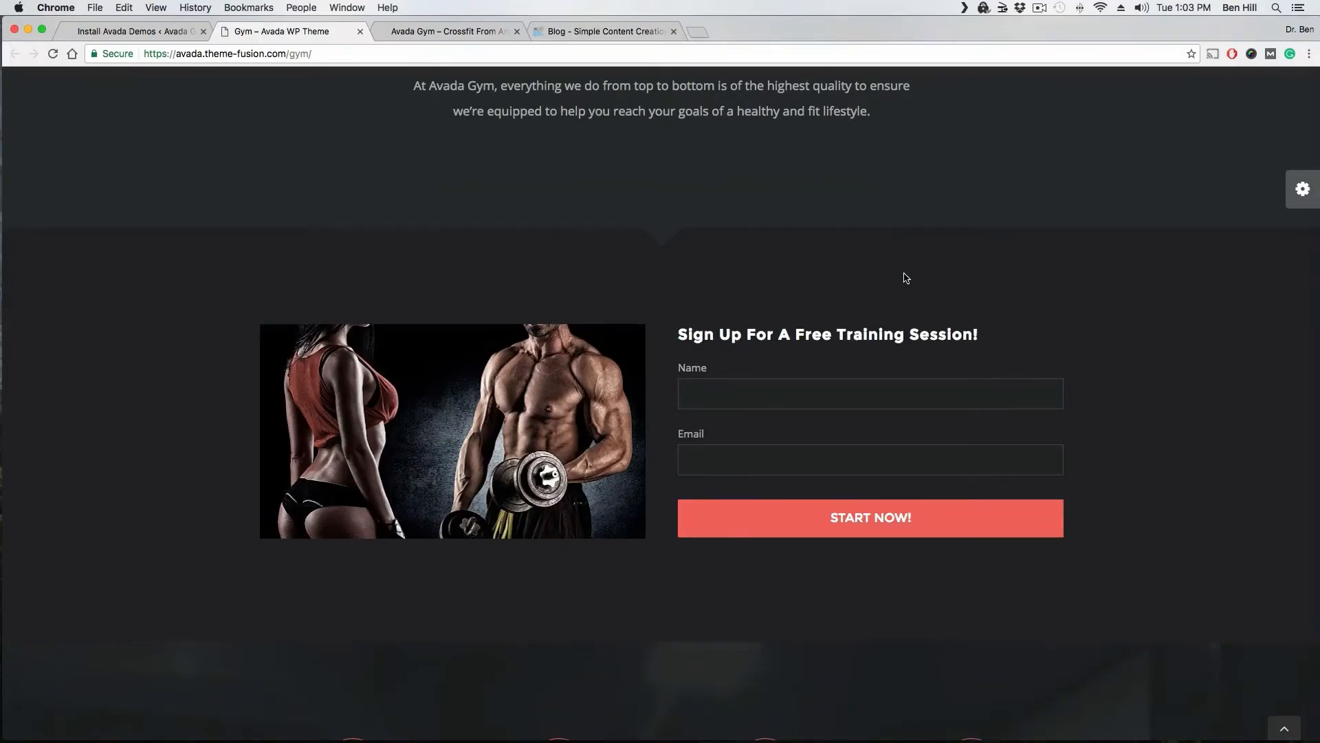
scroll(907, 282, down, 3)
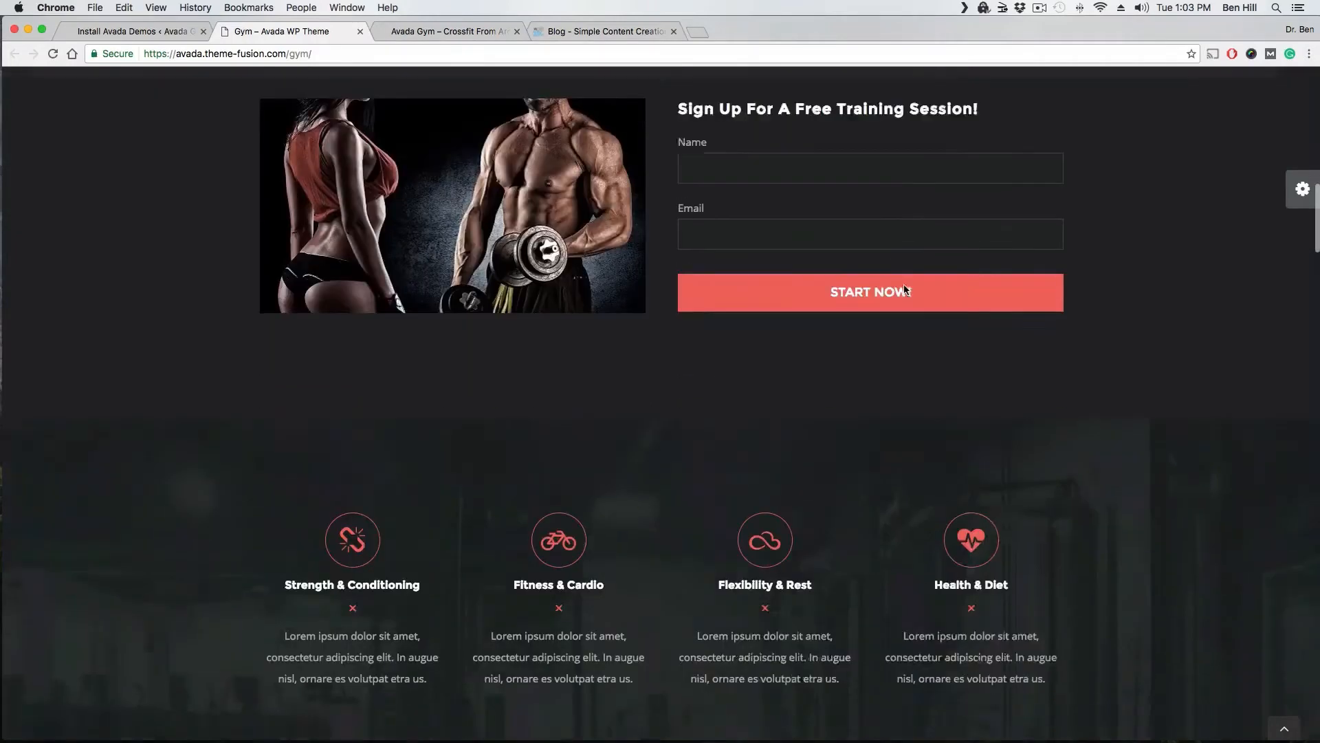
scroll(905, 290, down, 1)
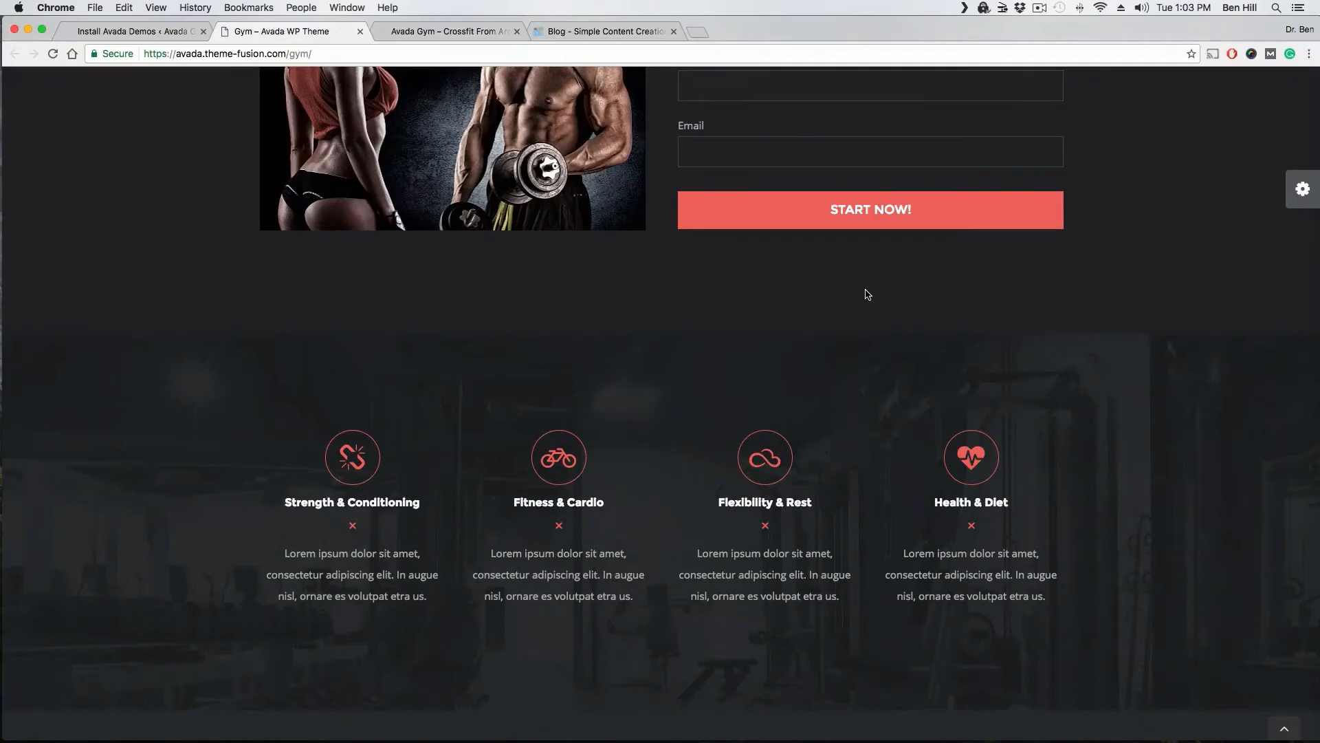
scroll(810, 307, down, 5)
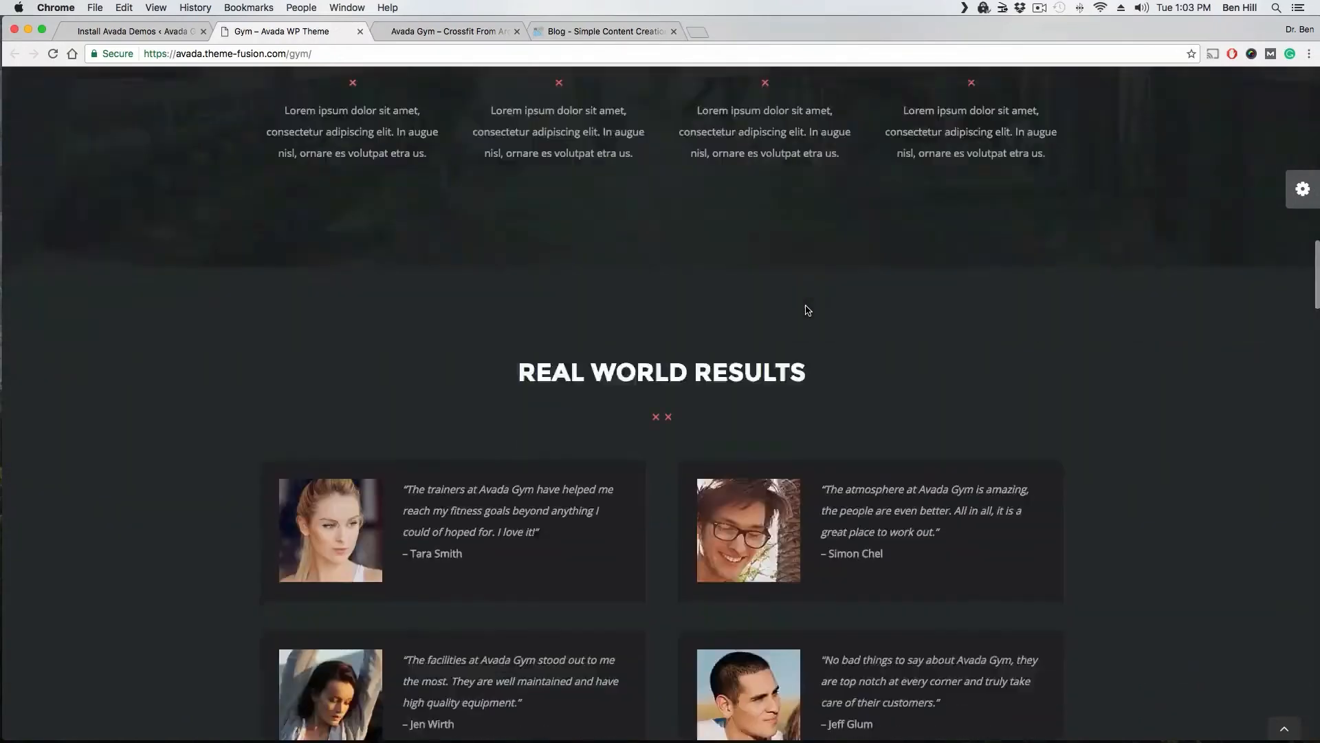
scroll(808, 310, down, 2)
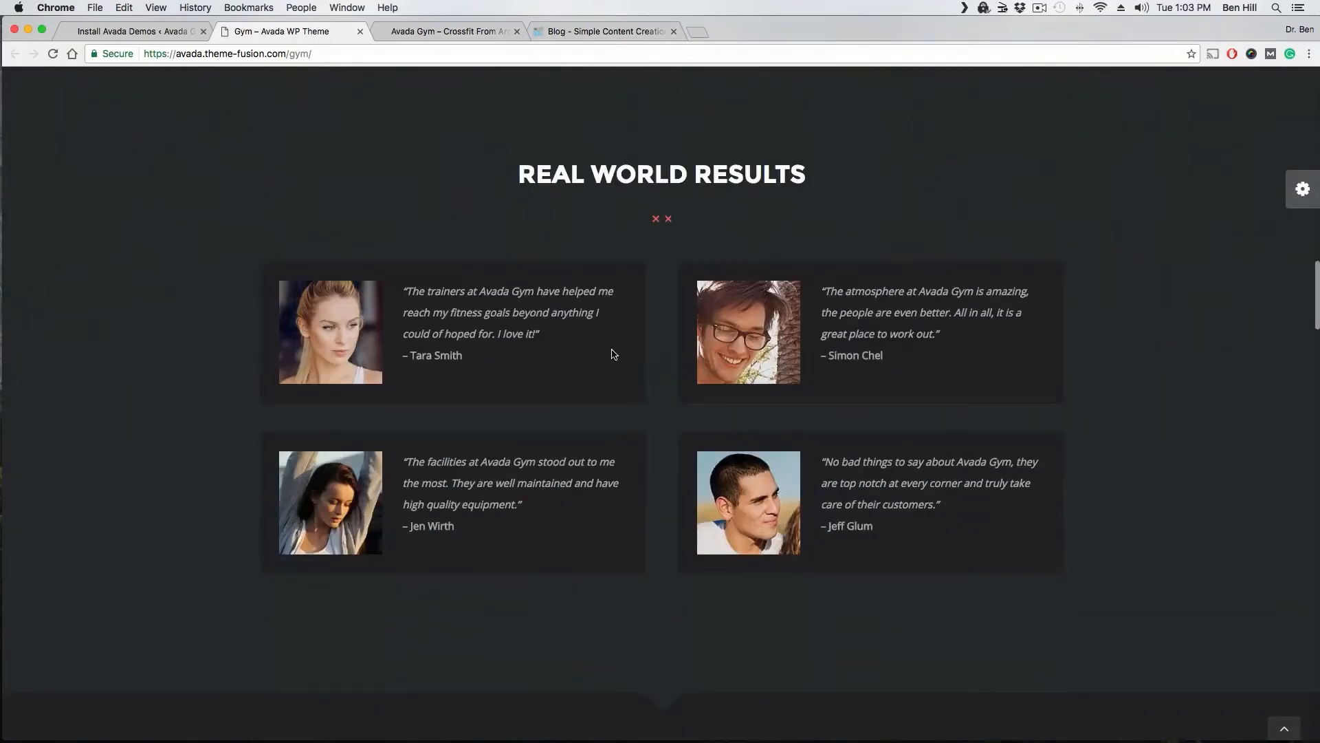
scroll(626, 358, up, 15)
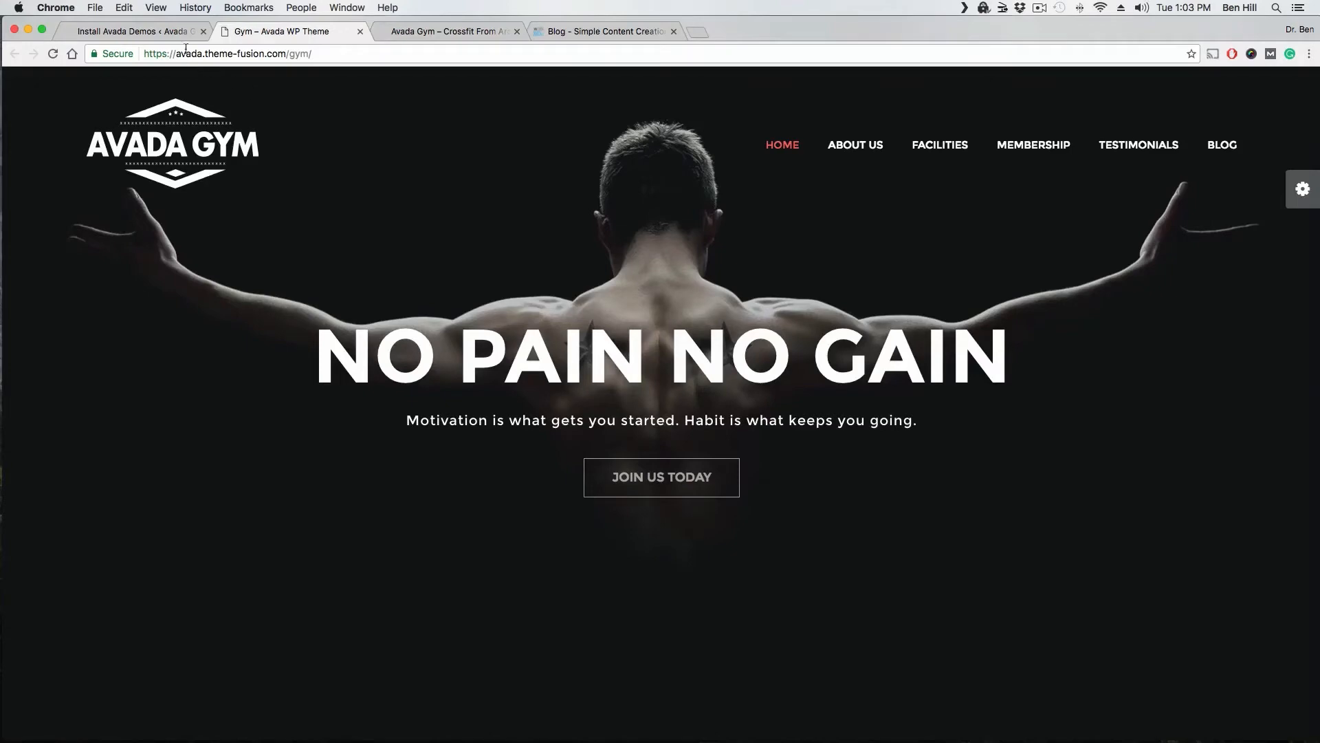
Return to the Install Demos page and install the Gym demo, accepting the import warning.
click(76, 31)
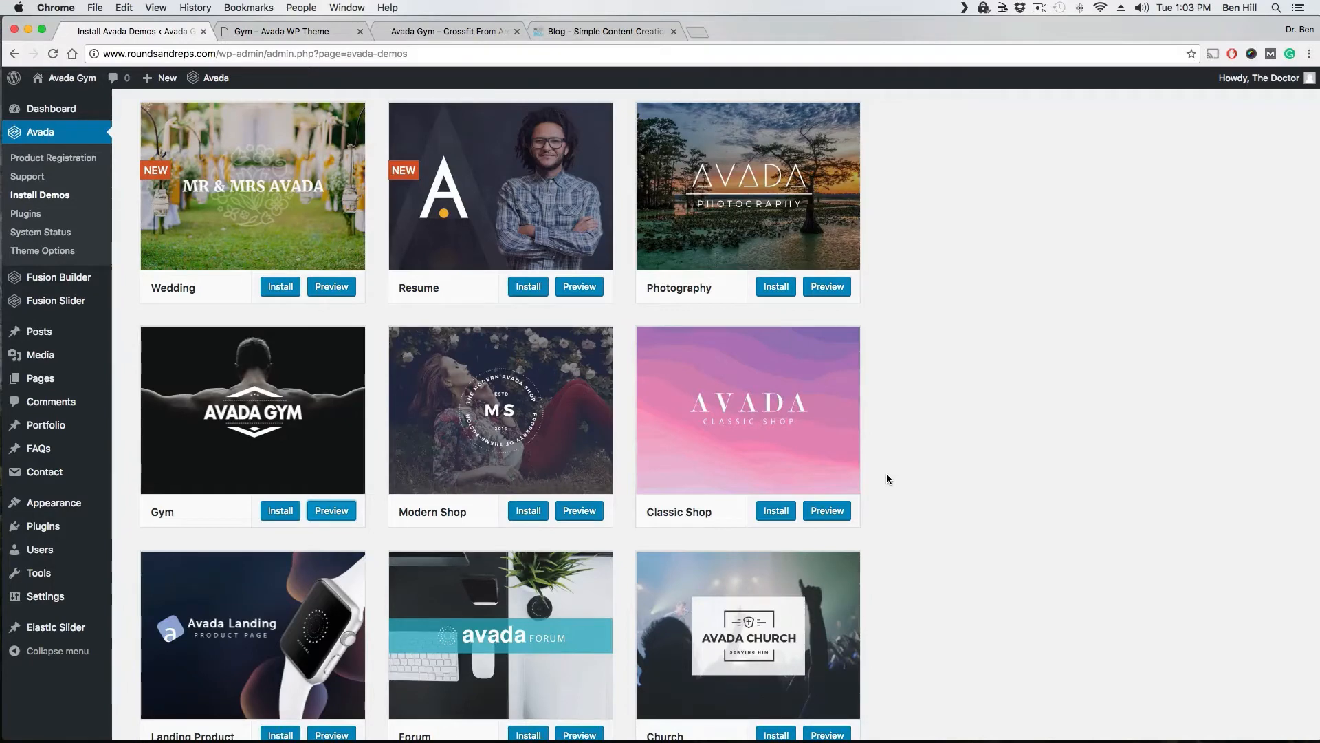
click(280, 510)
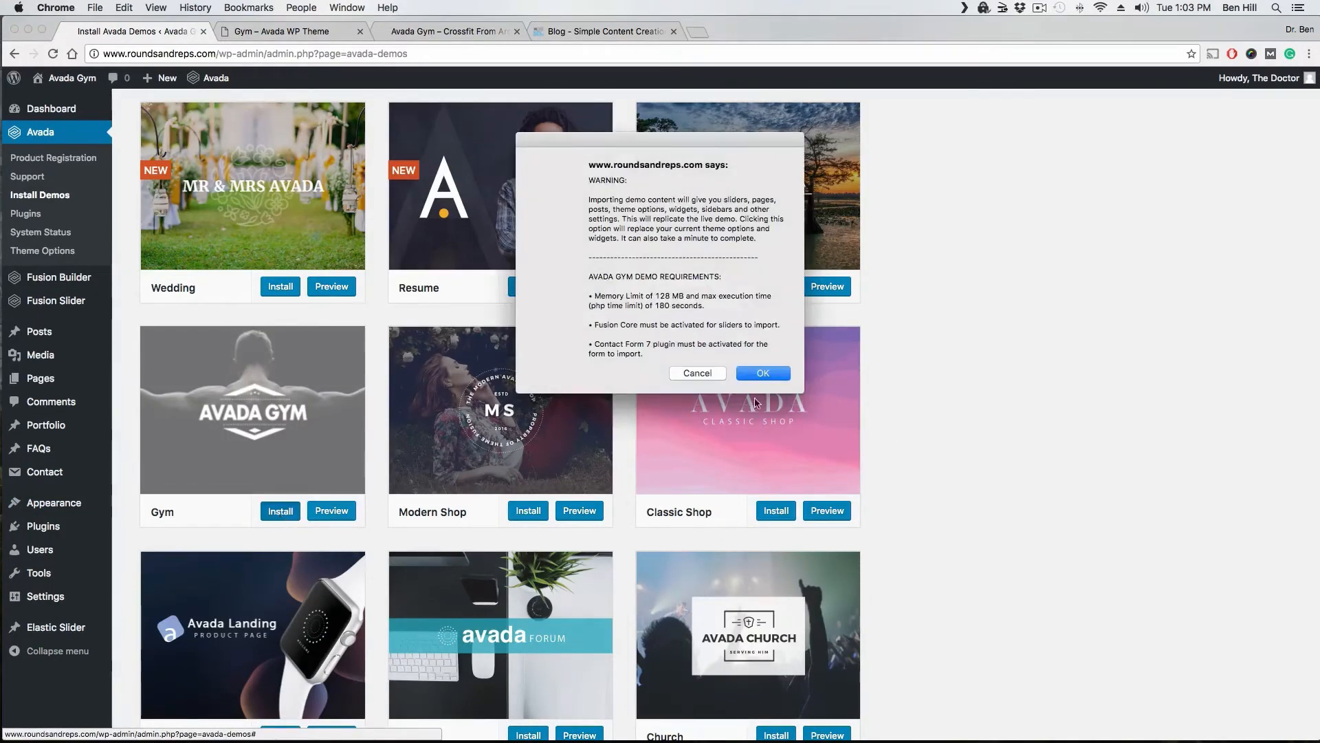
click(764, 373)
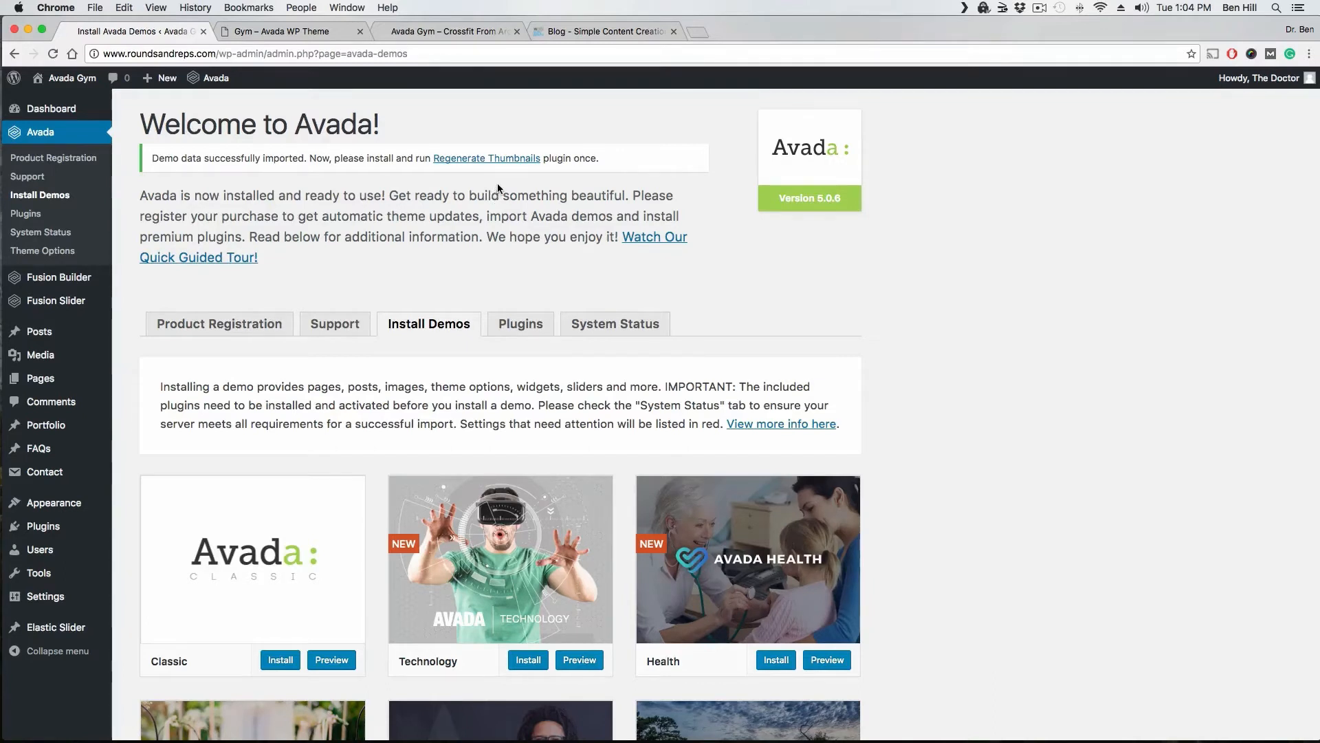
Check the Regenerate Thumbnails plugin details and return to the Install Demos page.
click(506, 164)
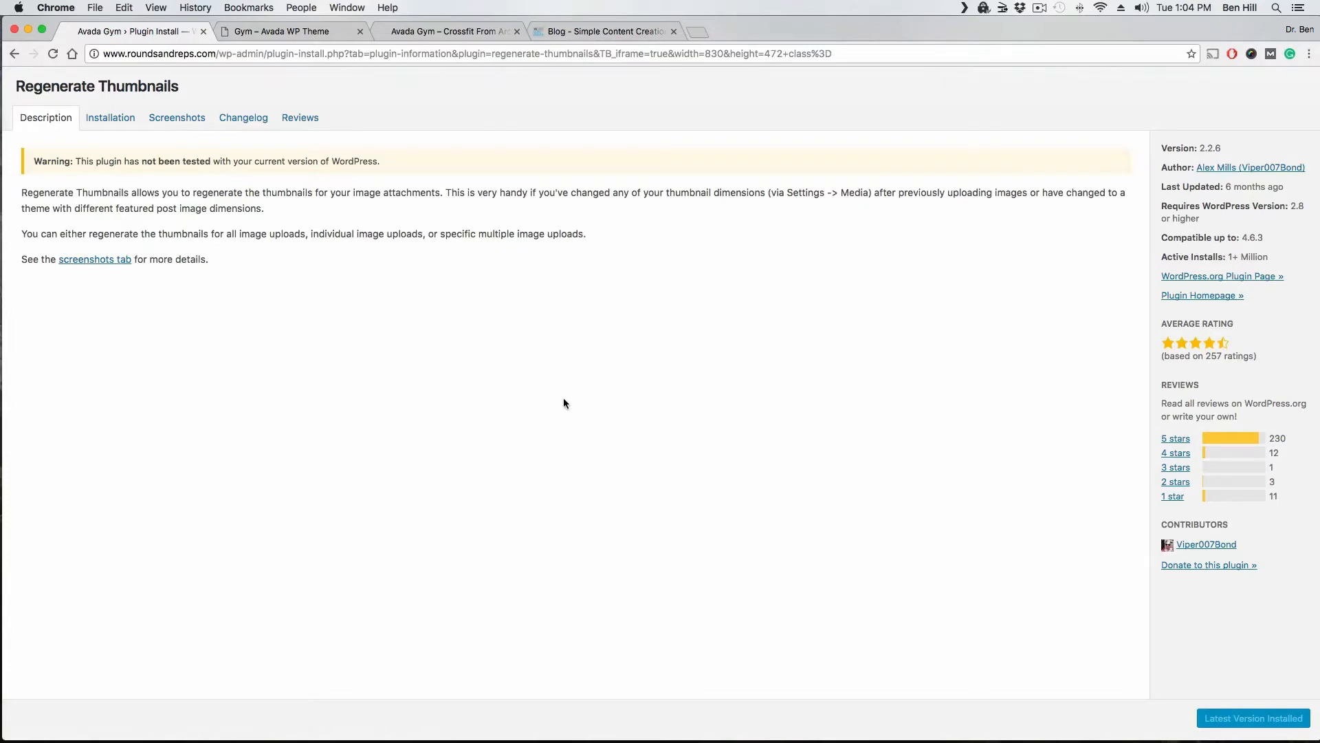
click(14, 54)
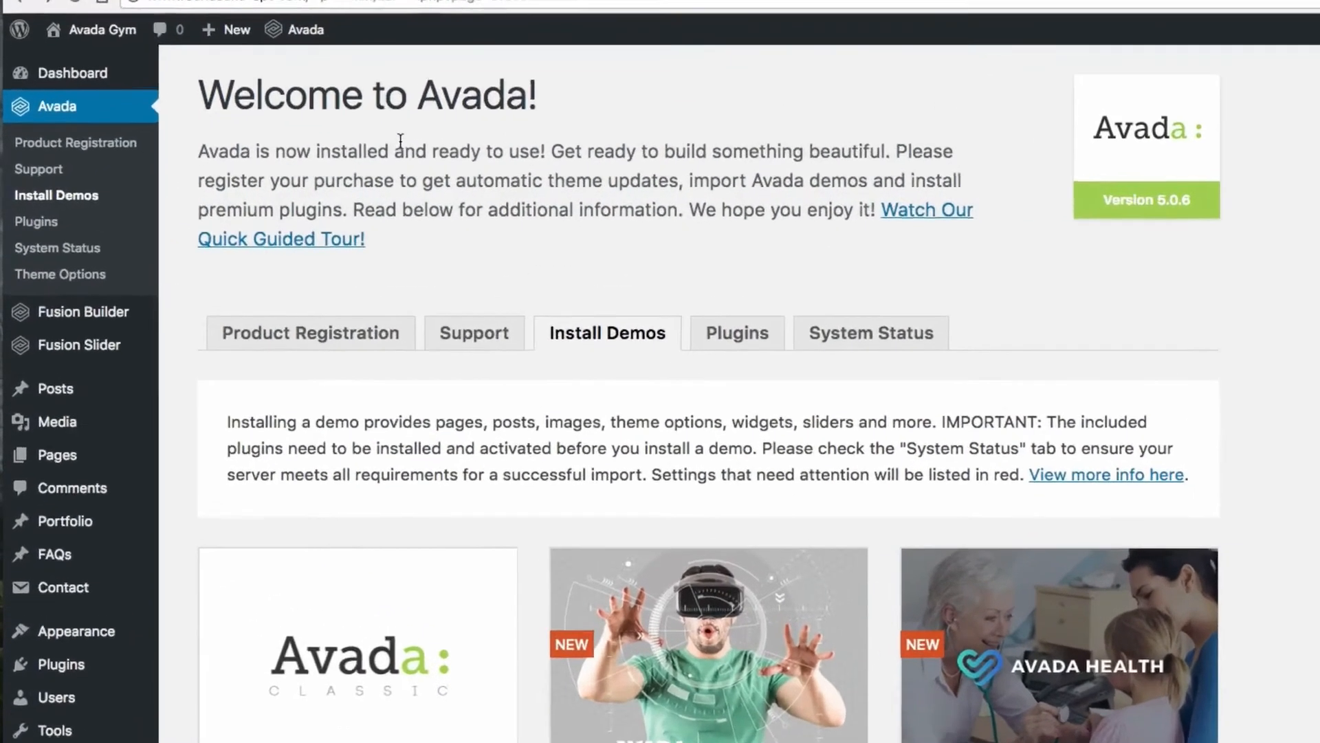
View the live site's home page from the Crossfit hero image to the facilities gallery, and return to the Install Demos page.
mouse_move(77, 82)
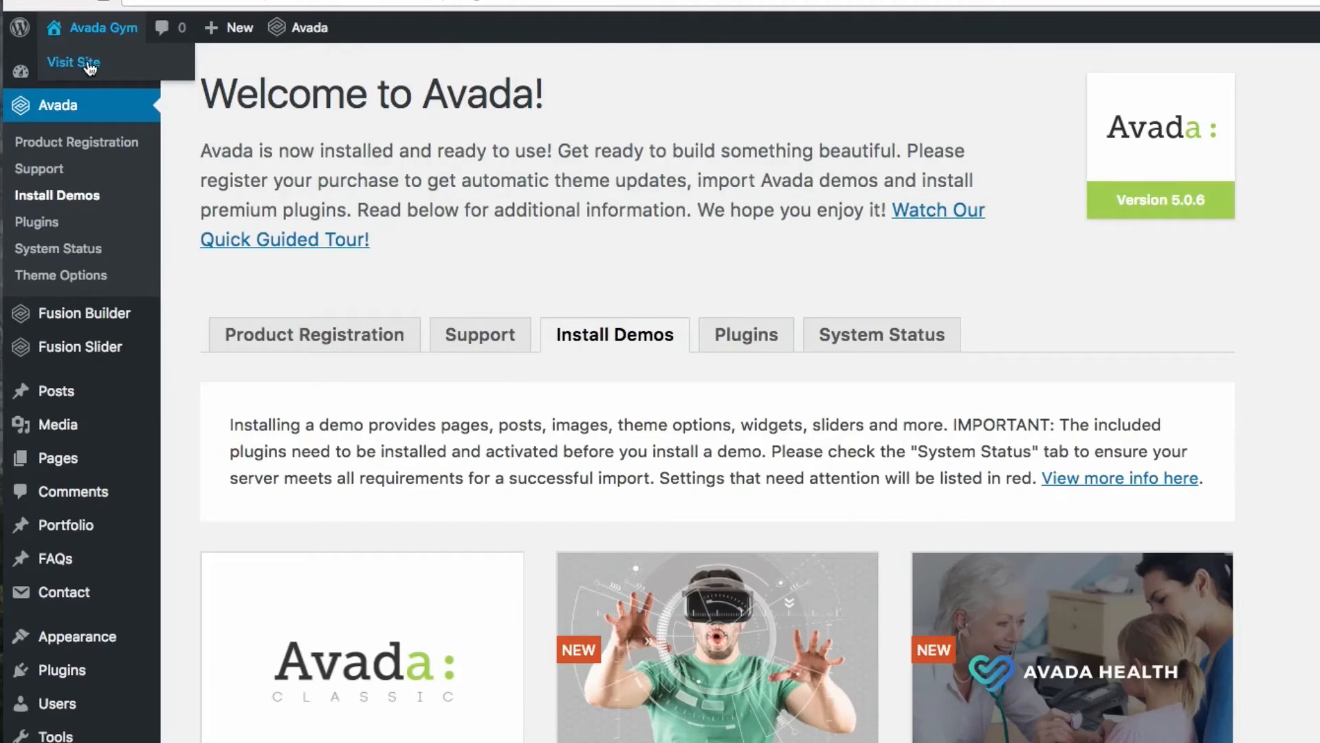
mouse_move(299, 27)
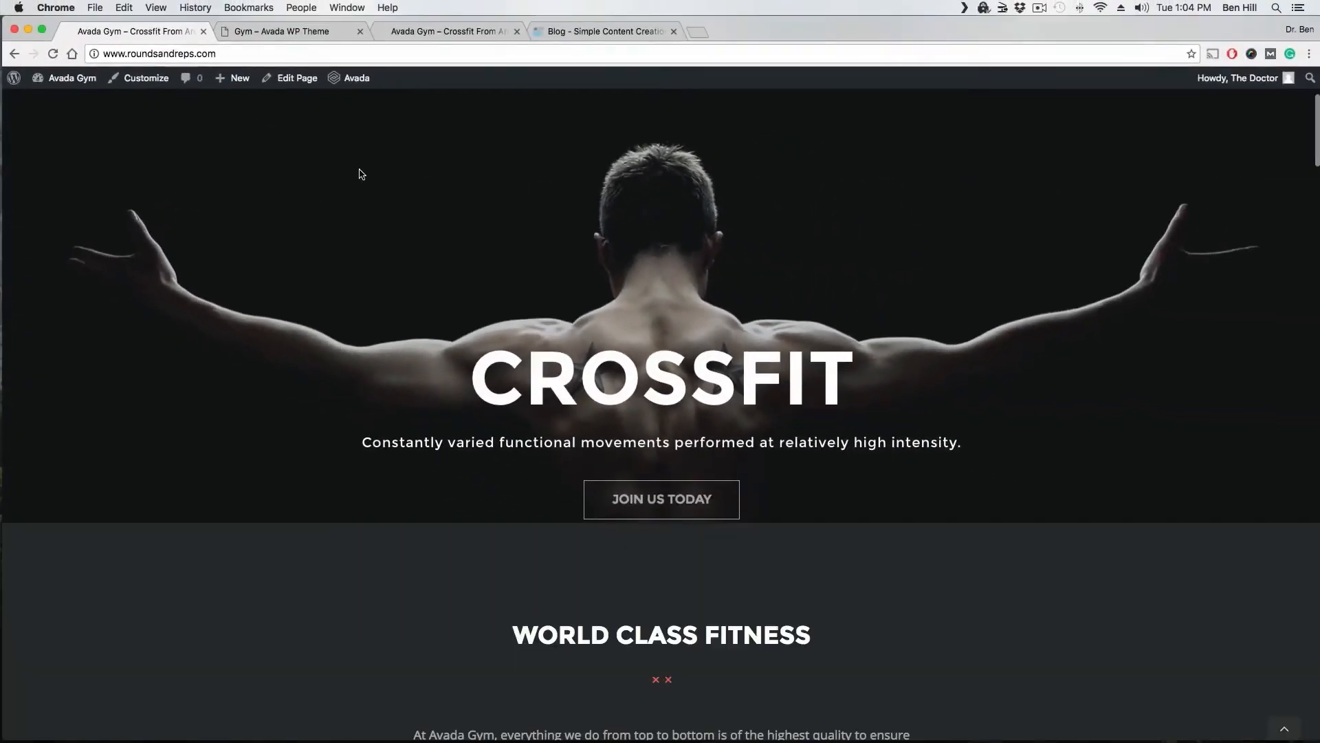
scroll(360, 175, down, 4)
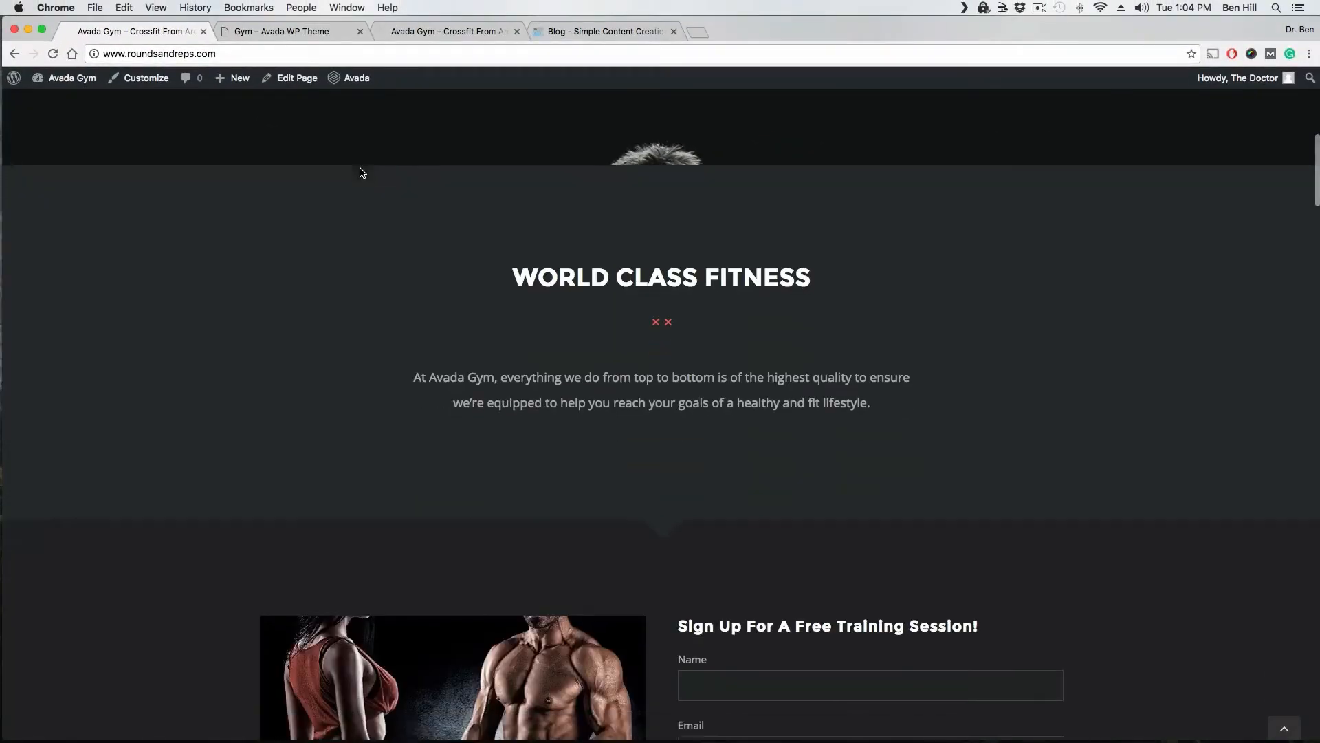
scroll(364, 173, up, 6)
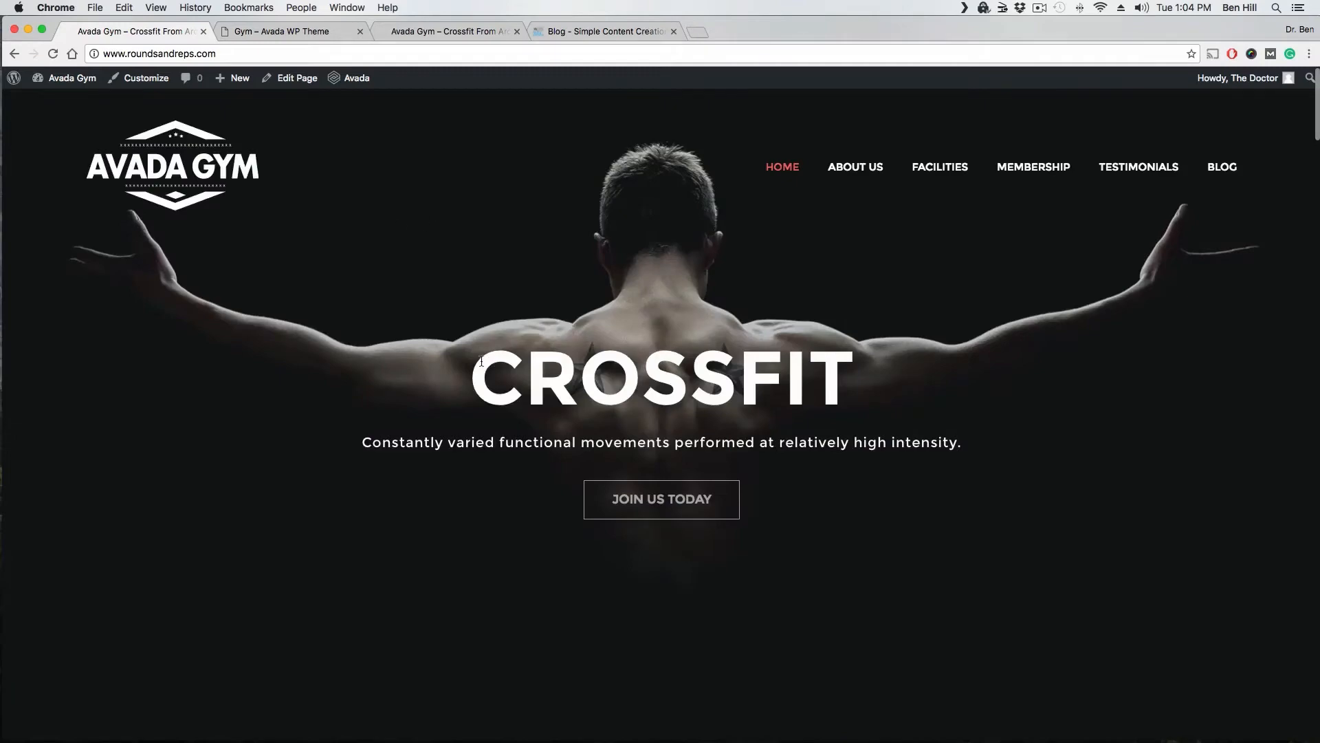
scroll(471, 349, down, 12)
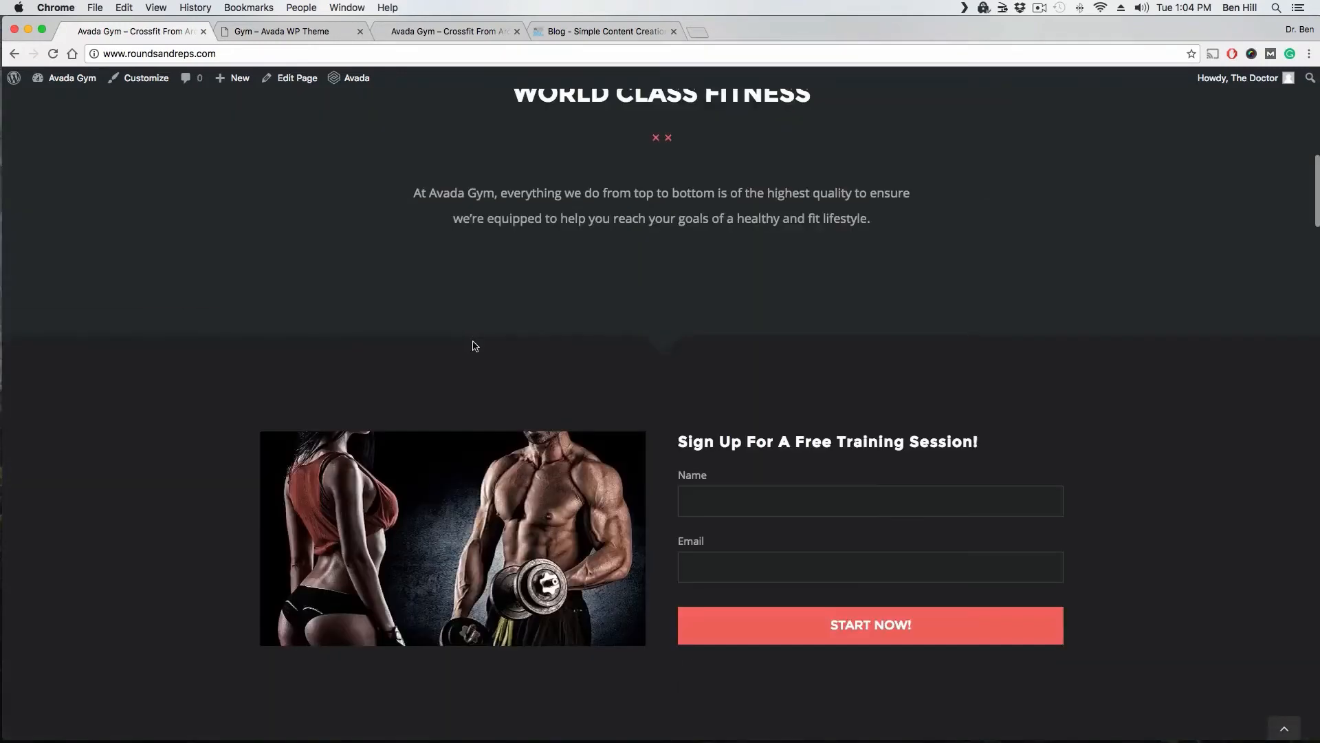
scroll(473, 345, down, 10)
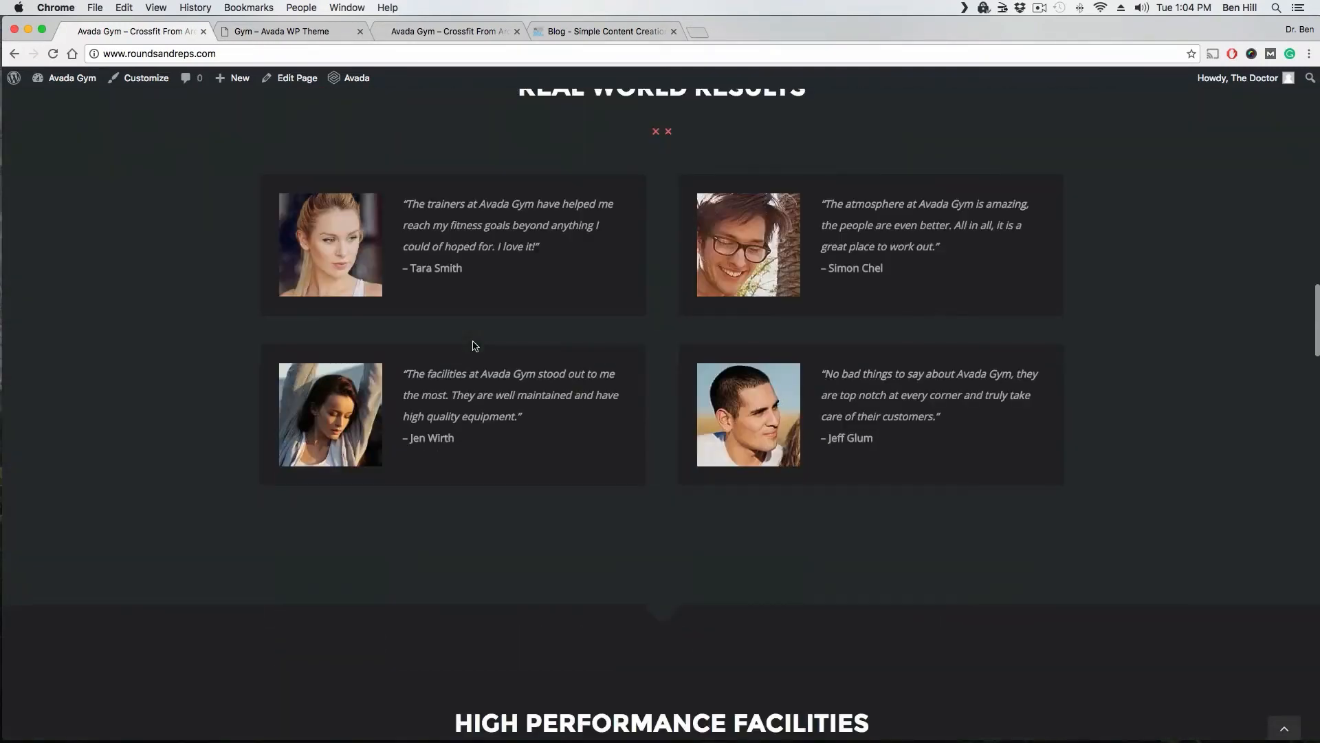
scroll(473, 346, down, 7)
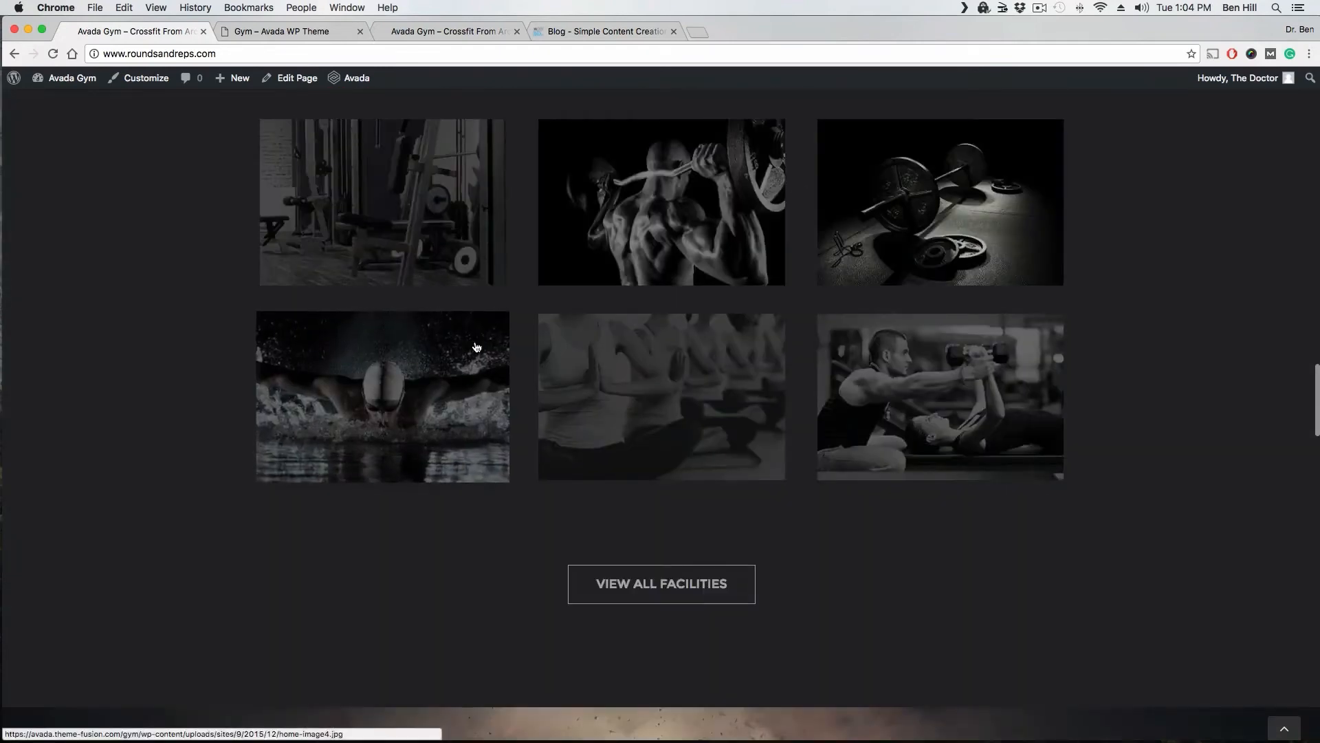
scroll(477, 347, up, 15)
scroll(477, 346, up, 10)
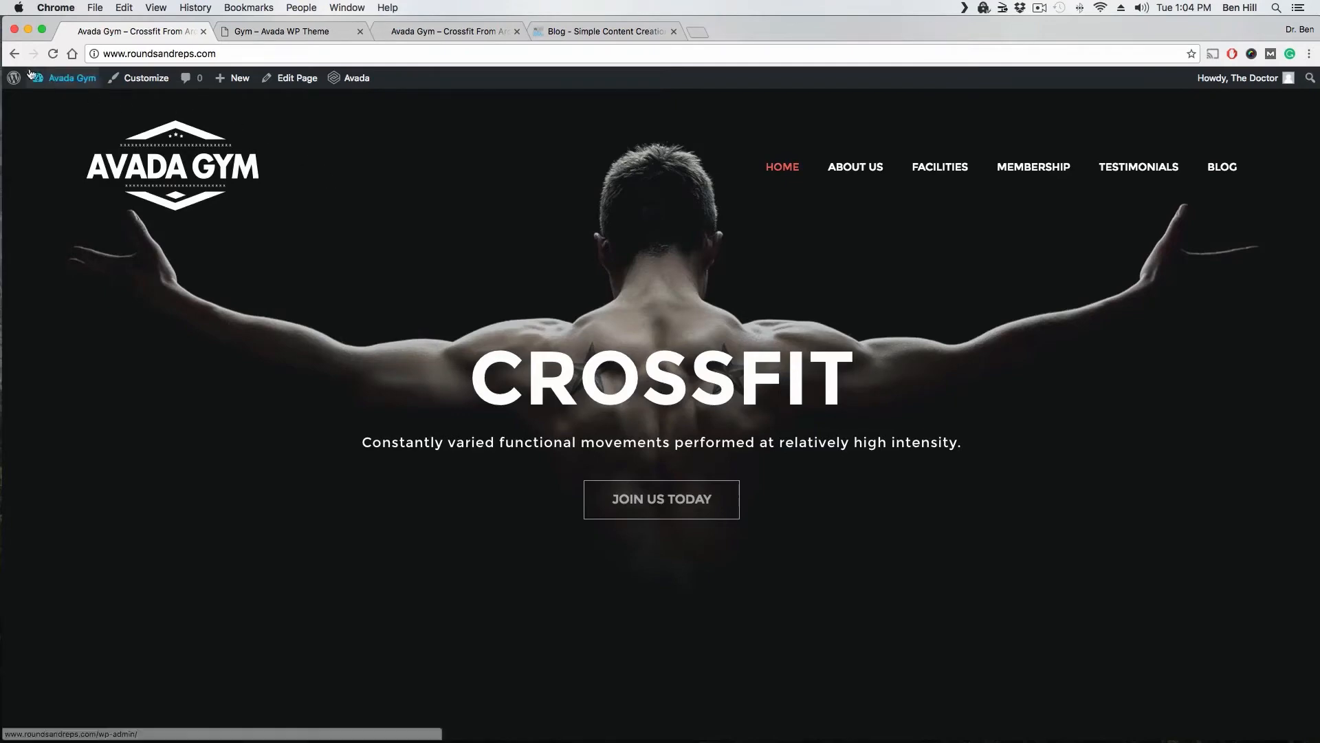
click(15, 55)
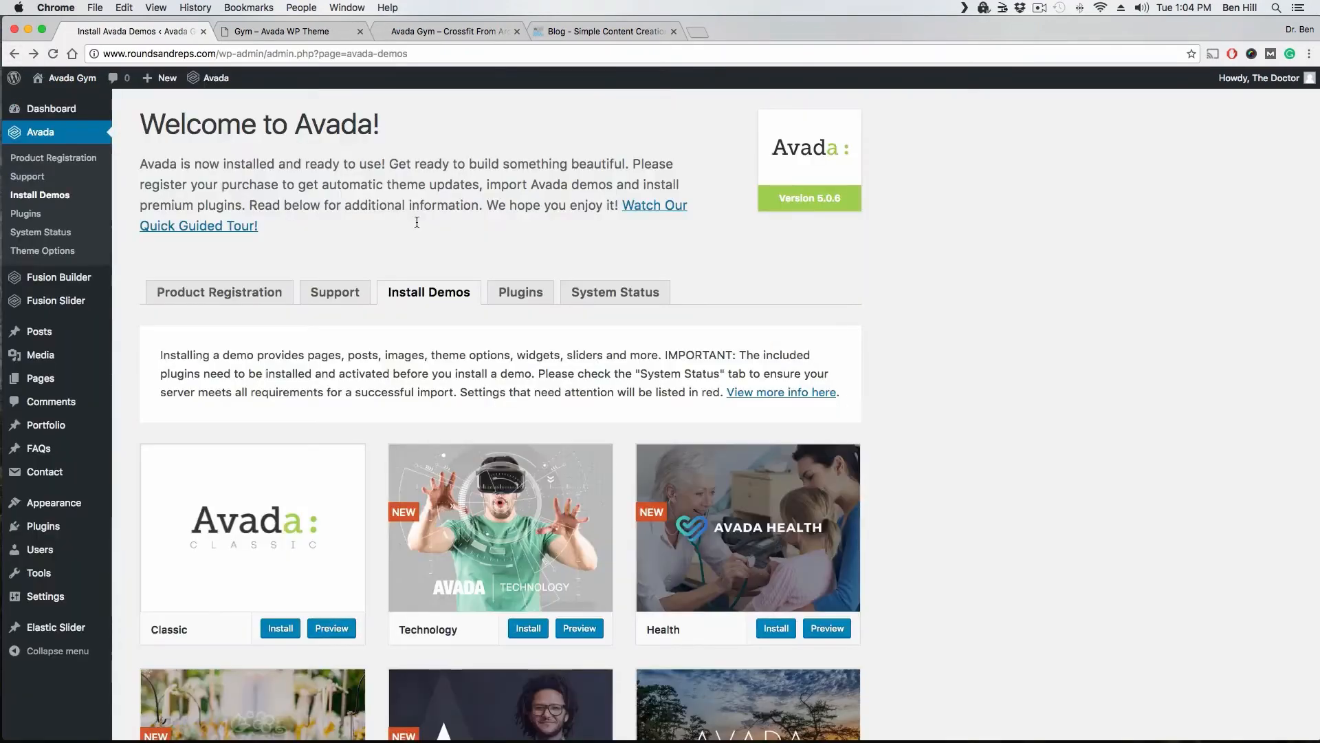
List all pages, check the plain Home page in its editor, and open the Home page marked as Front Page.
mouse_move(53, 381)
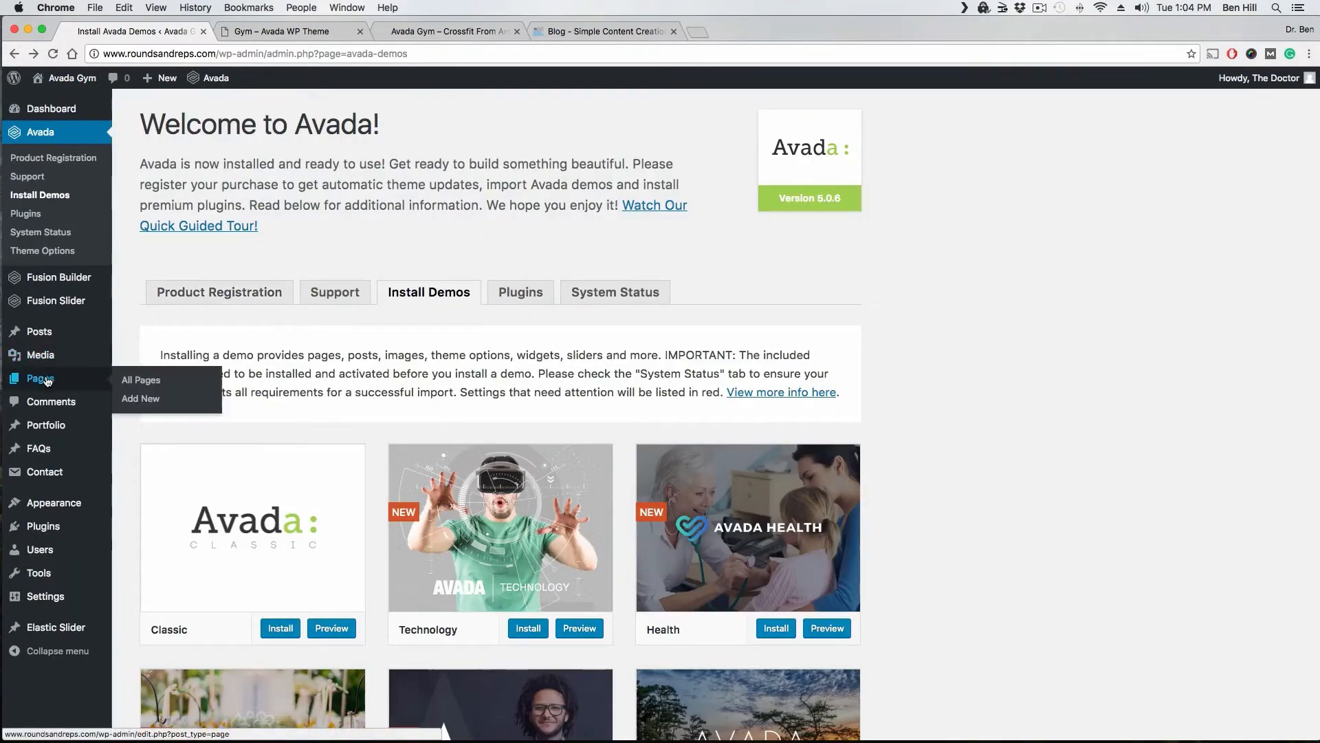
click(129, 383)
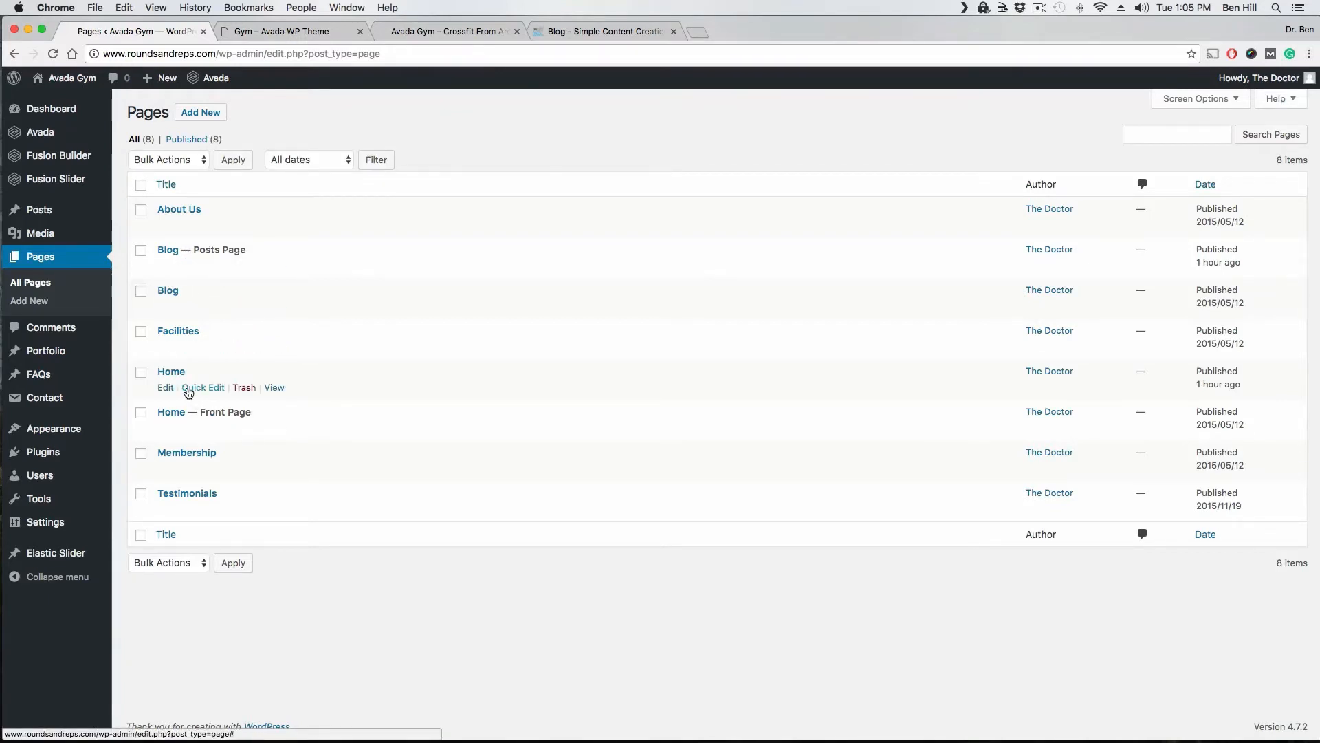
click(166, 387)
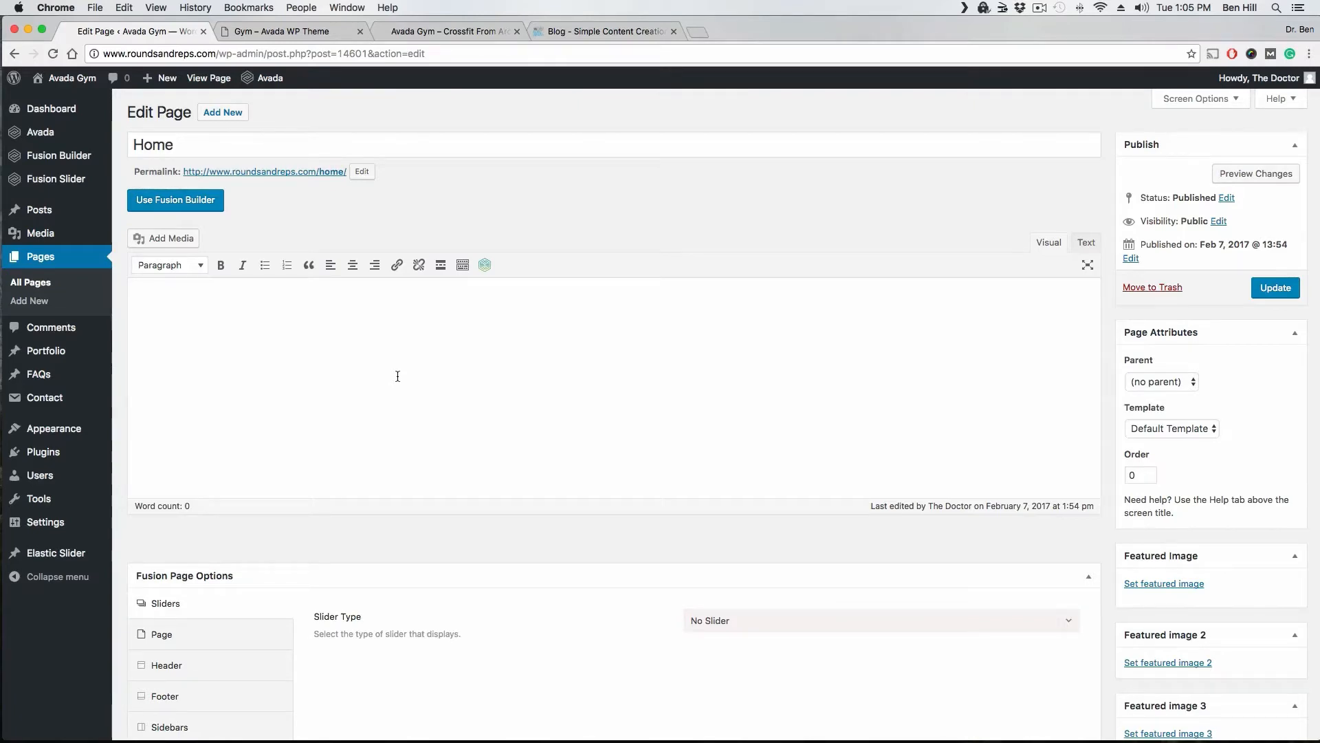
scroll(412, 337, down, 3)
scroll(416, 330, up, 3)
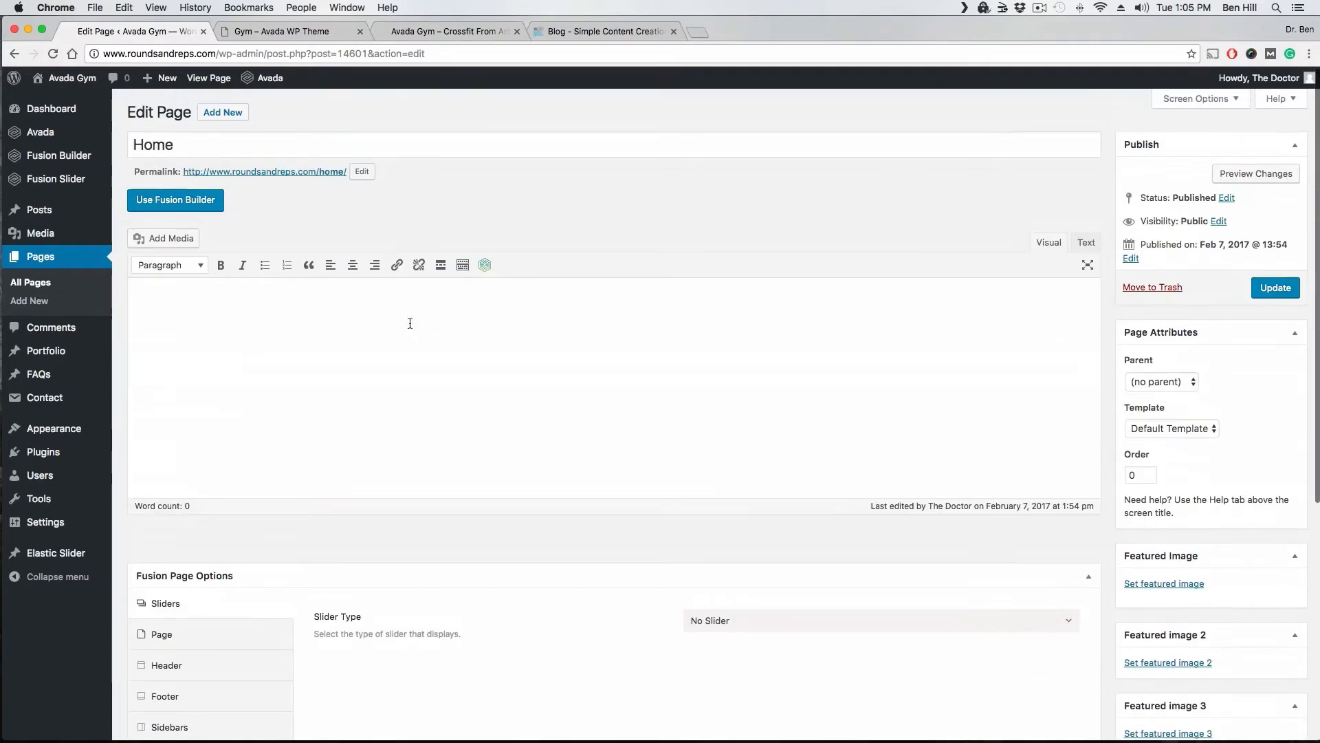
click(41, 257)
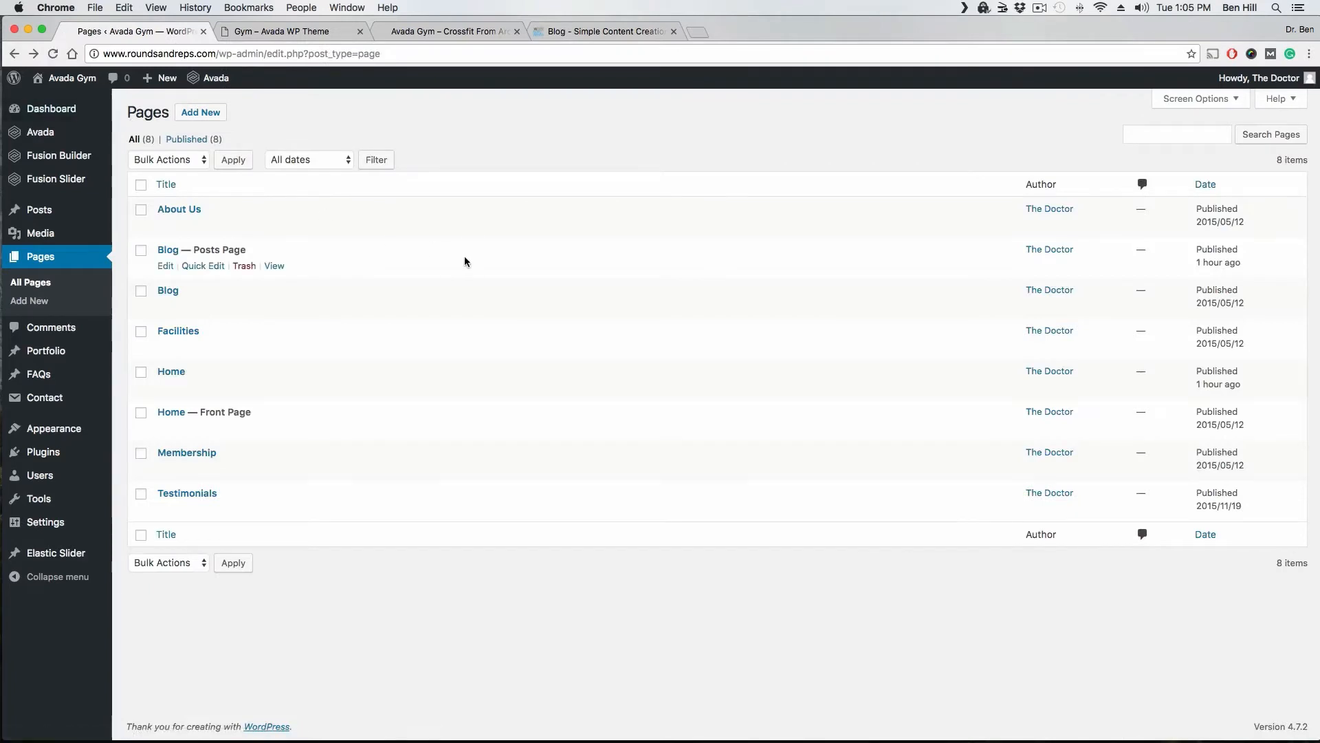
click(166, 428)
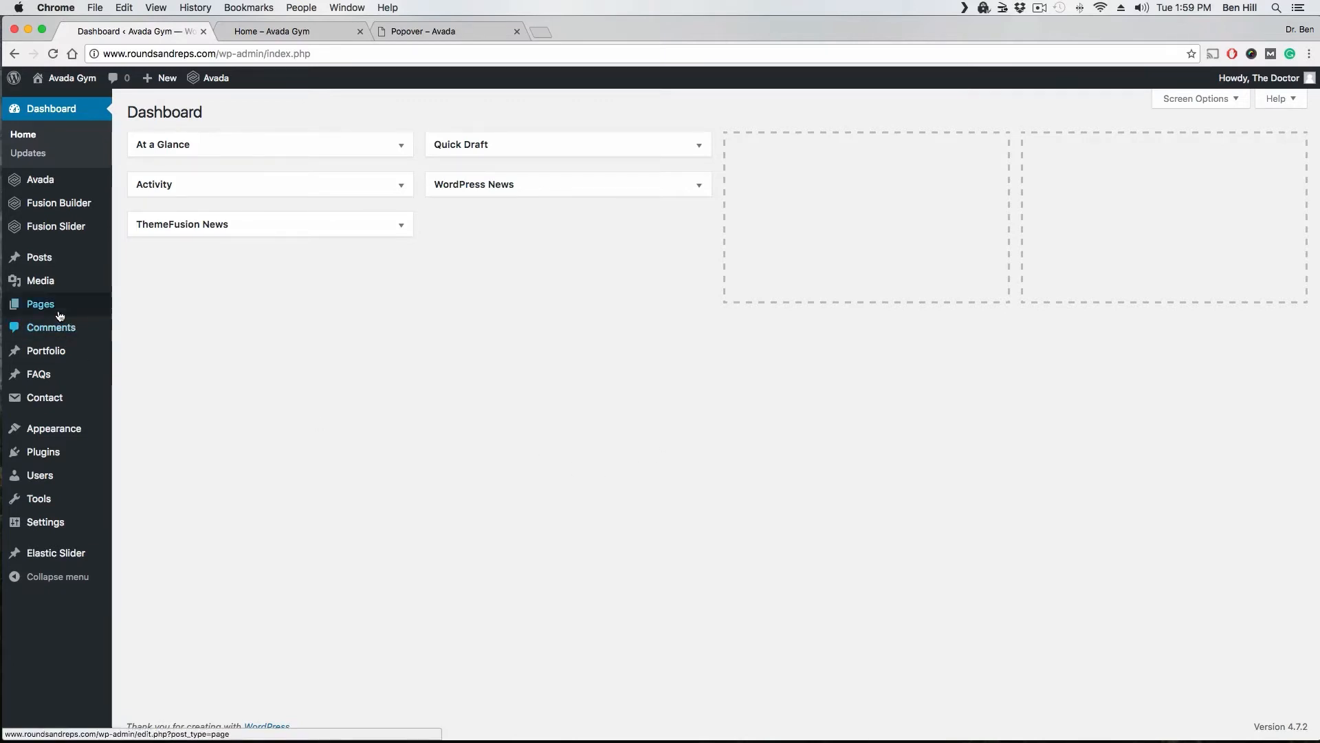
Open the Home page for editing from the list of all pages.
mouse_move(62, 313)
click(137, 307)
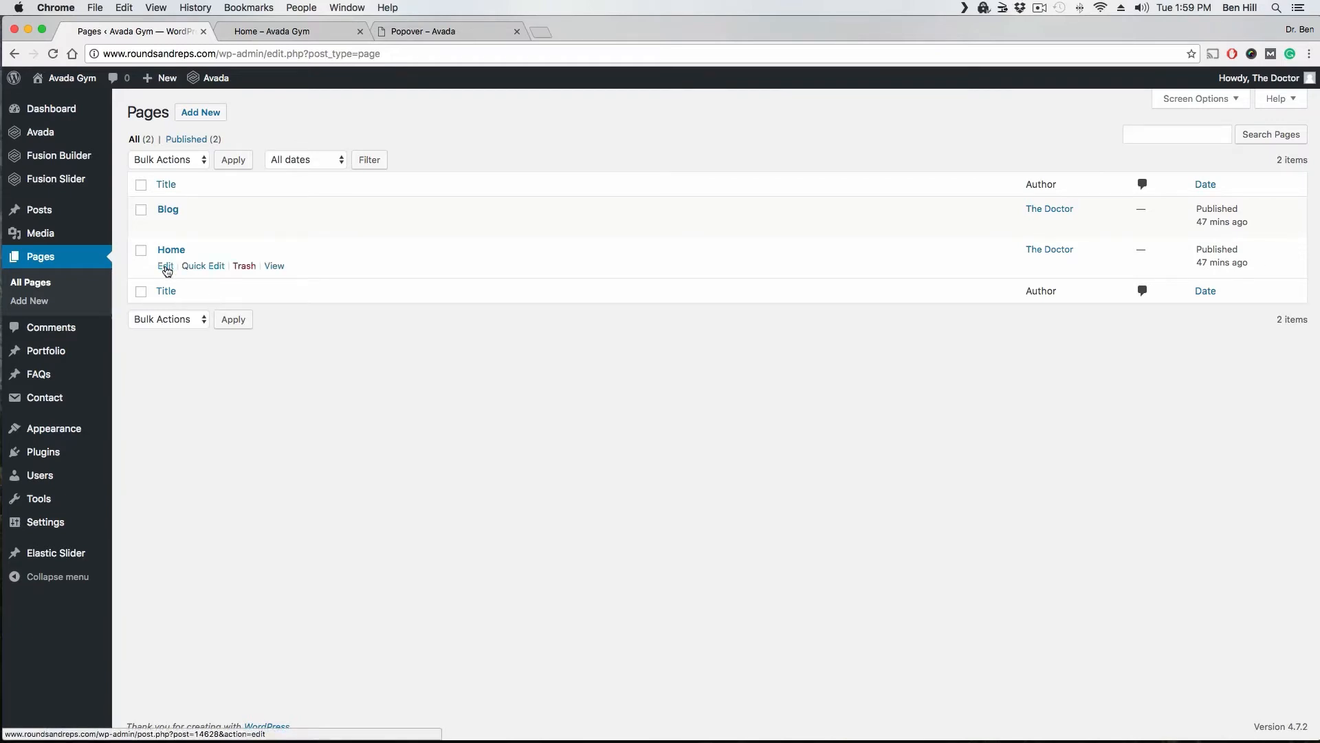
click(166, 266)
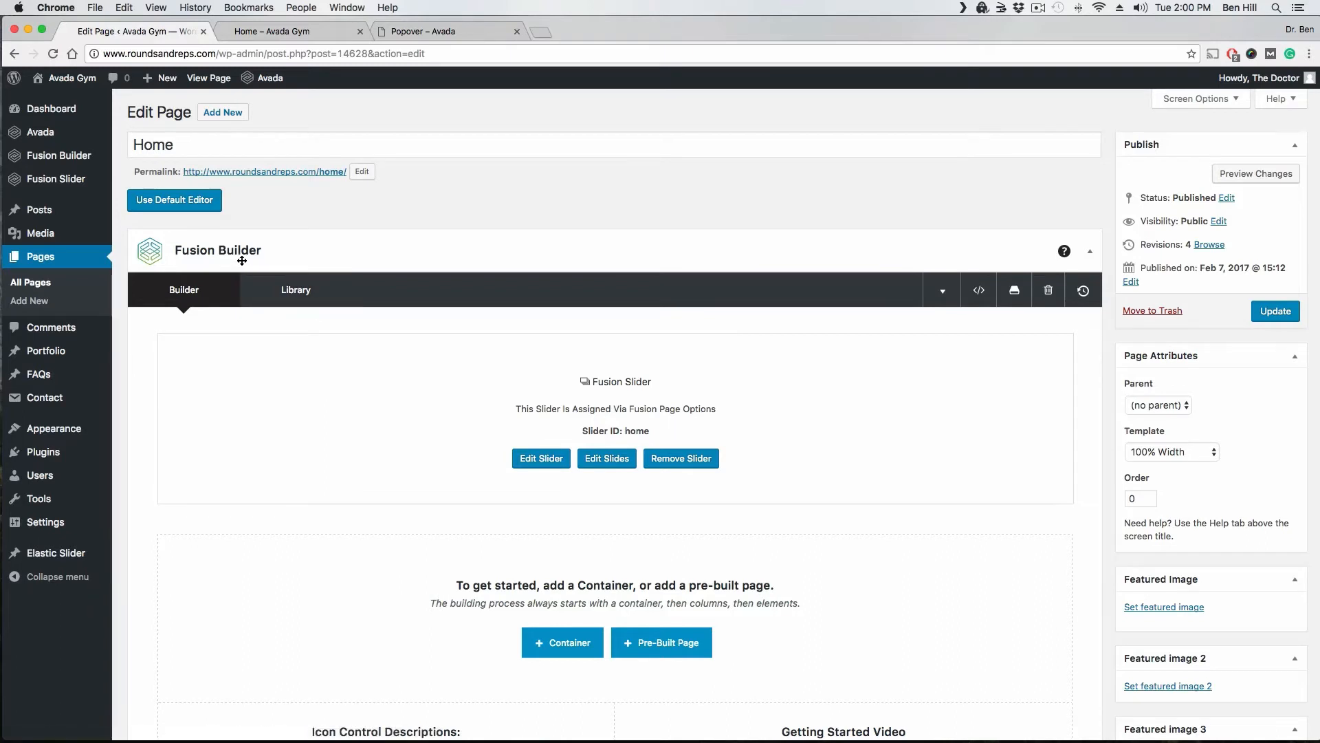
Switch the Home page to the default editor and back to Fusion Builder.
click(191, 205)
click(192, 205)
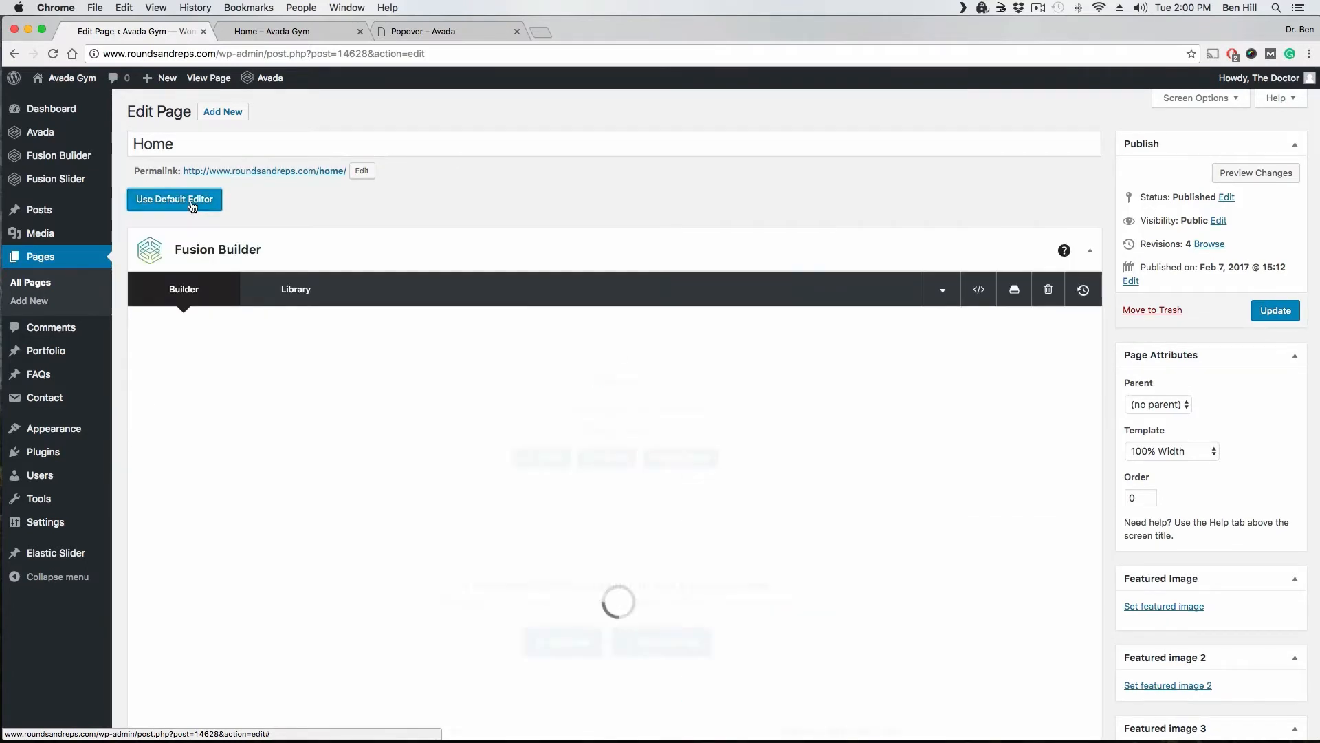
click(195, 204)
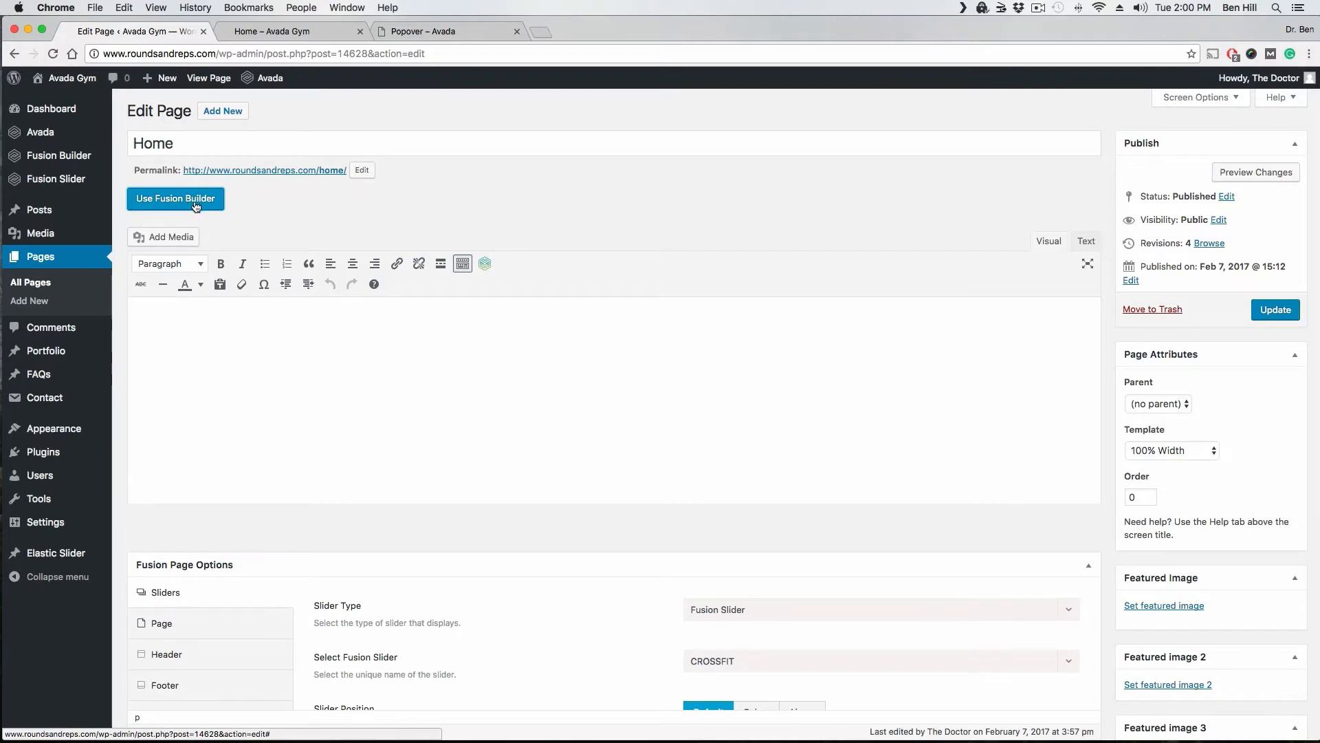
click(195, 204)
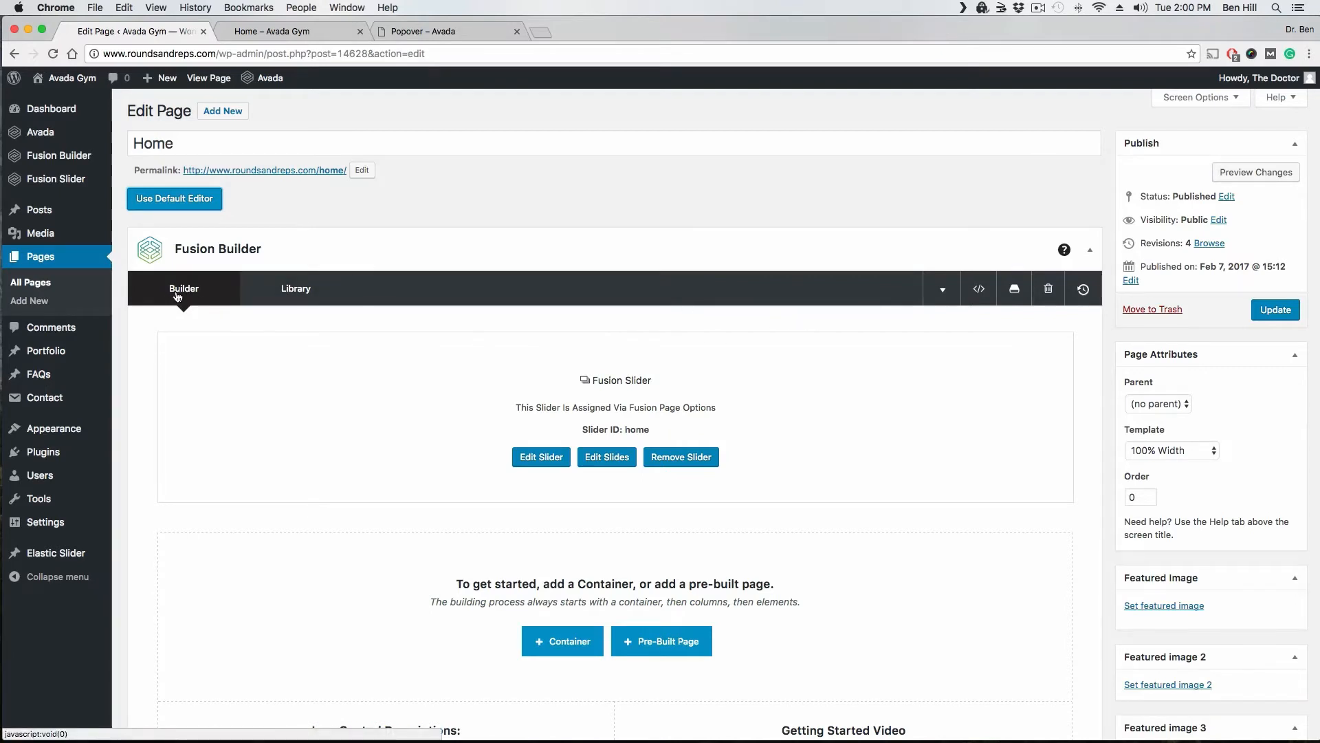
Toggle the collapse state of the Fusion Builder sections, and view the Library's Templates before closing it.
click(943, 300)
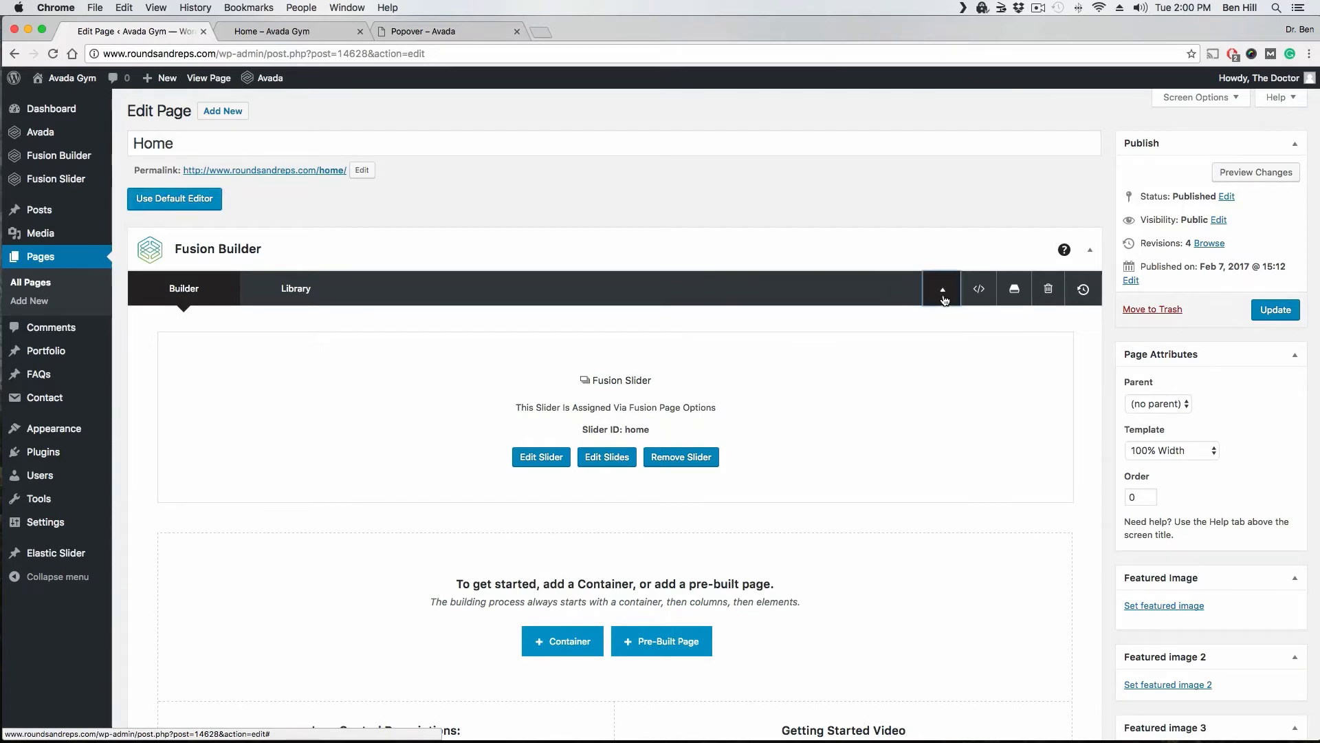
click(944, 300)
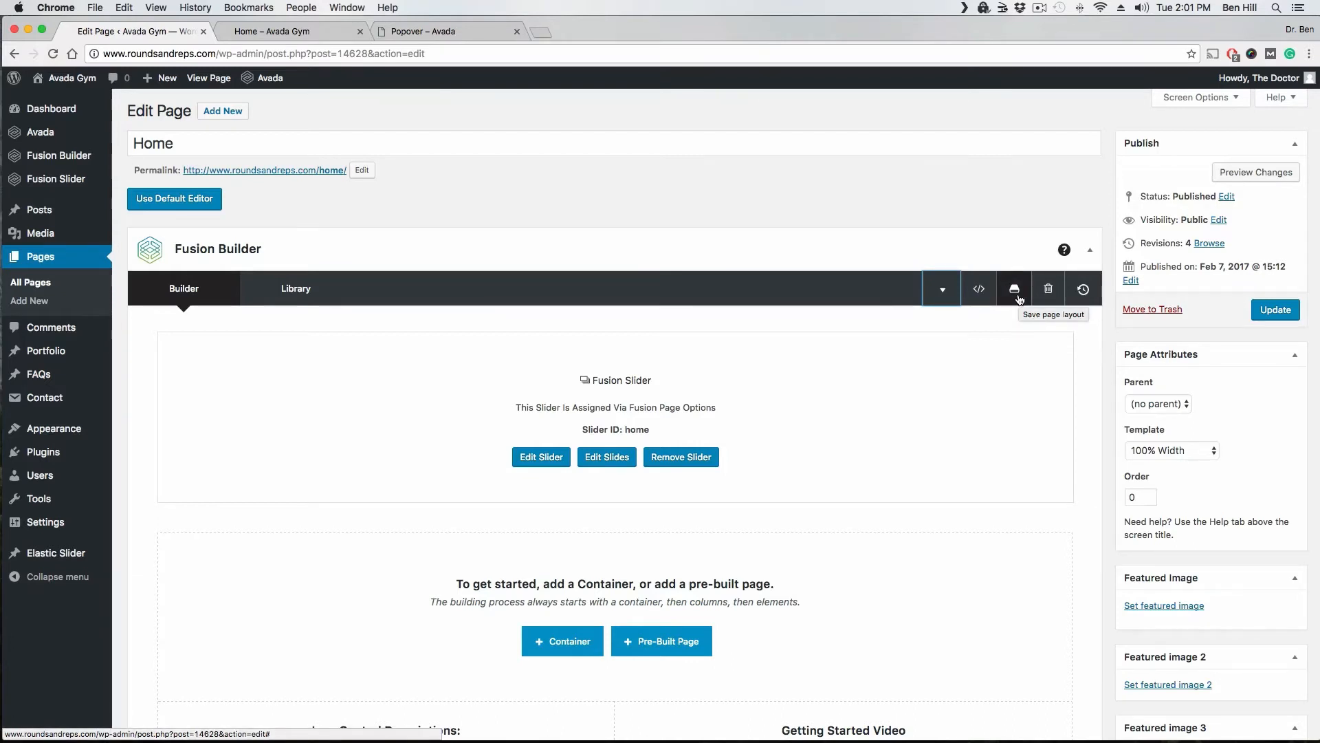
click(297, 293)
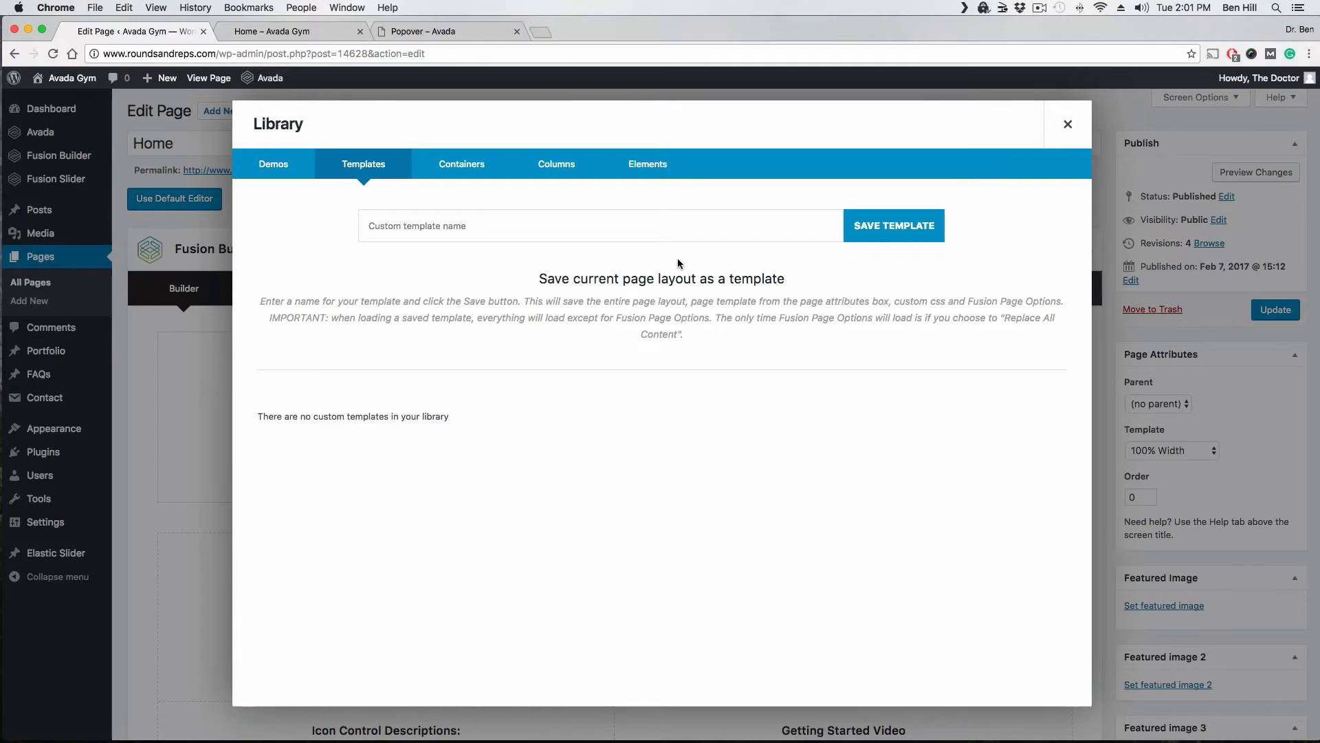
click(1068, 125)
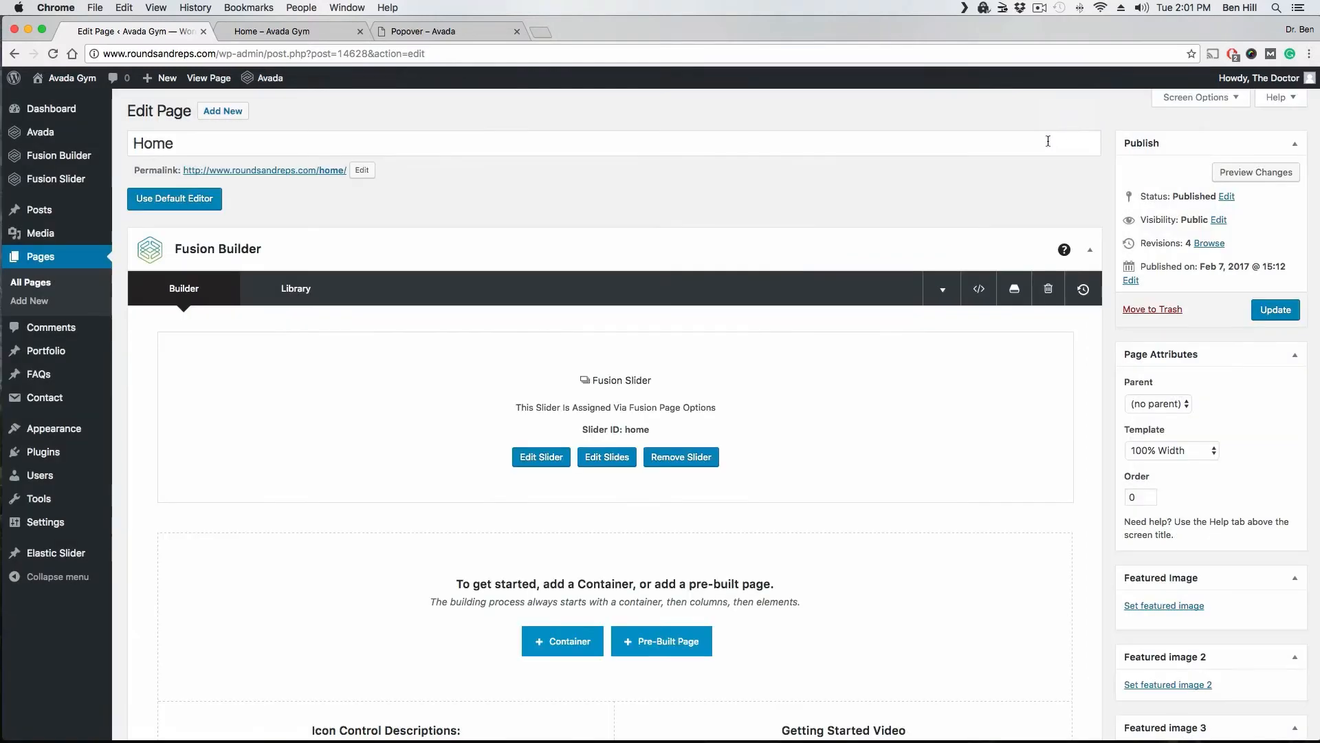
Examine the Home page's Fusion Builder starting area, its icon control descriptions and the history states.
scroll(759, 282, down, 4)
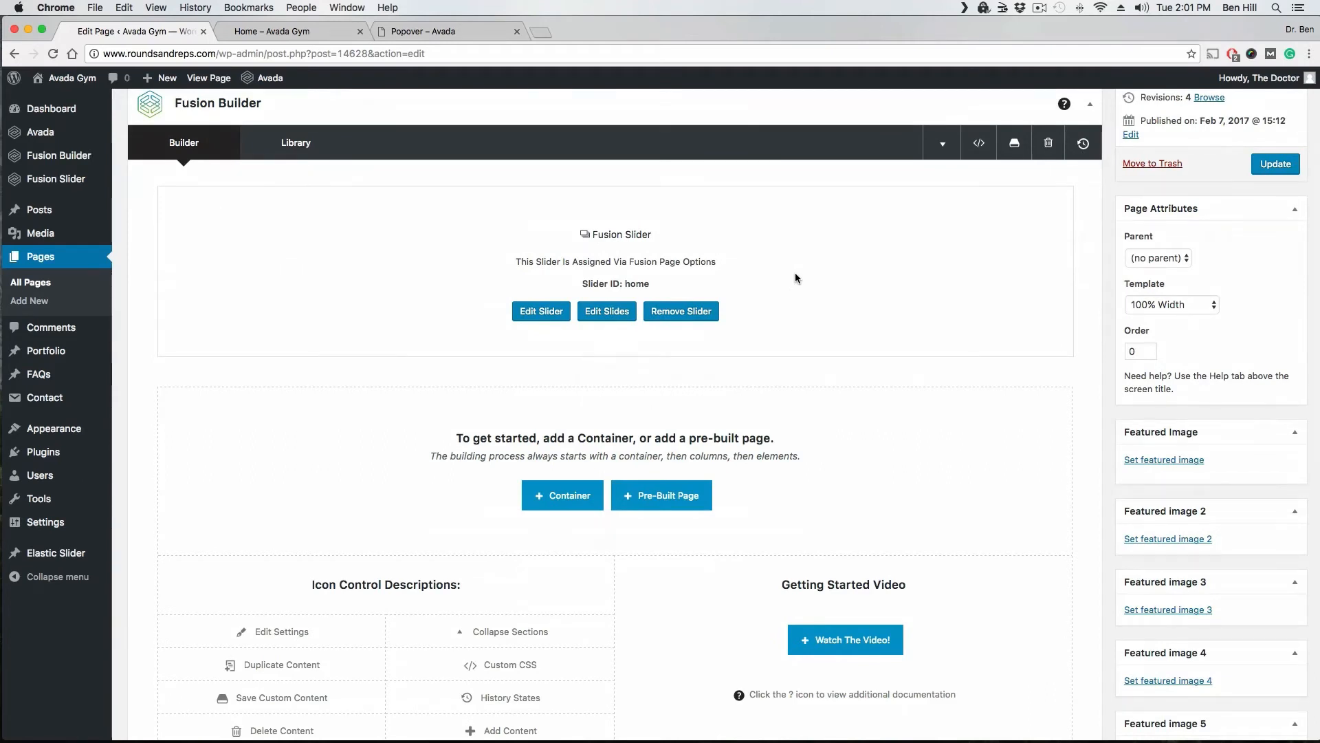
scroll(795, 273, down, 1)
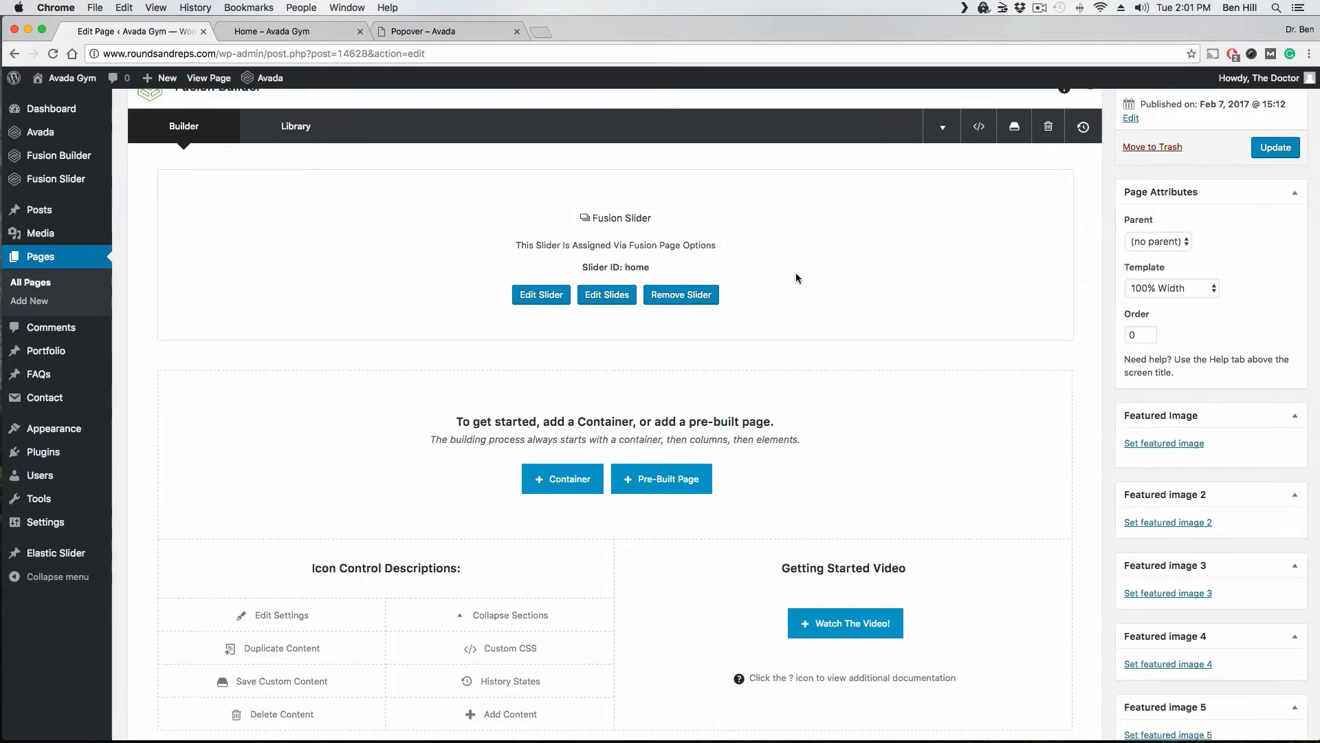
scroll(928, 234, up, 3)
mouse_move(1082, 237)
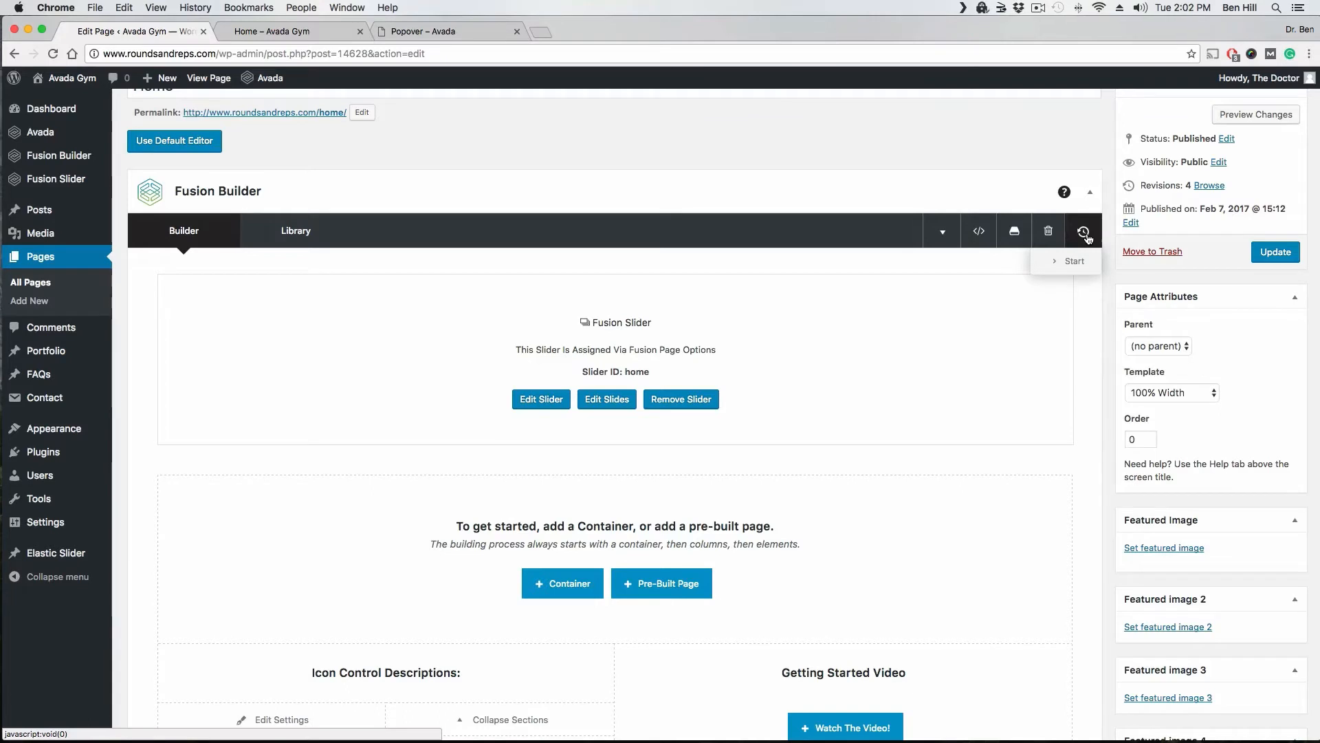
scroll(1084, 229, up, 2)
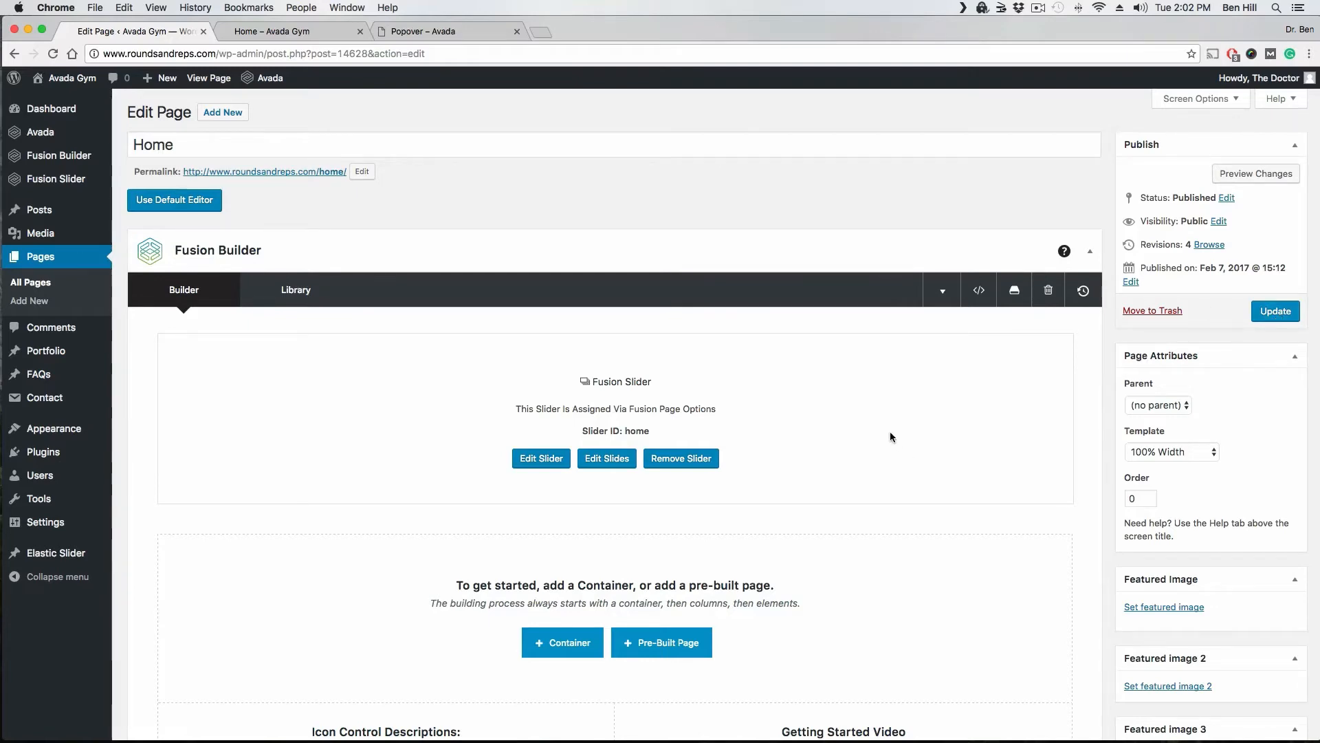
Review the slider settings in the Home page's Fusion Page Options and open the Page settings.
scroll(887, 419, down, 2)
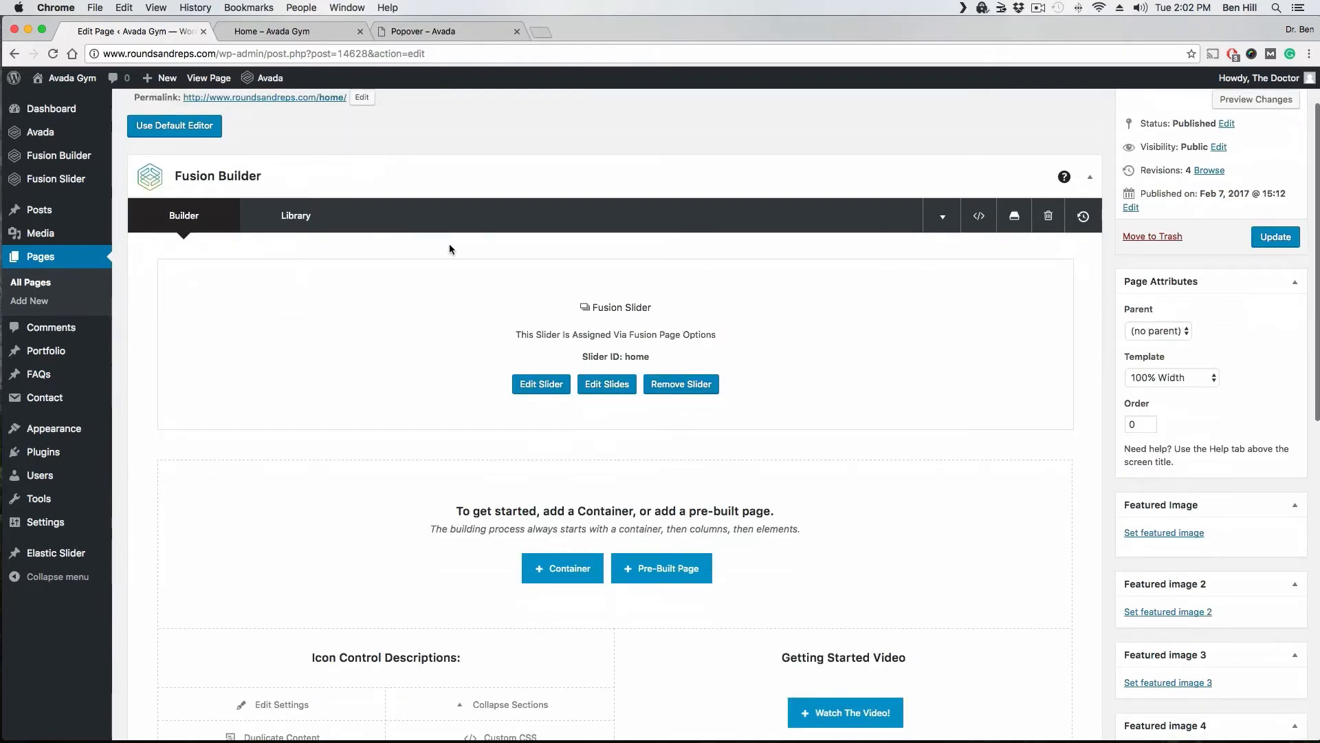
scroll(454, 237, down, 1)
scroll(415, 224, down, 4)
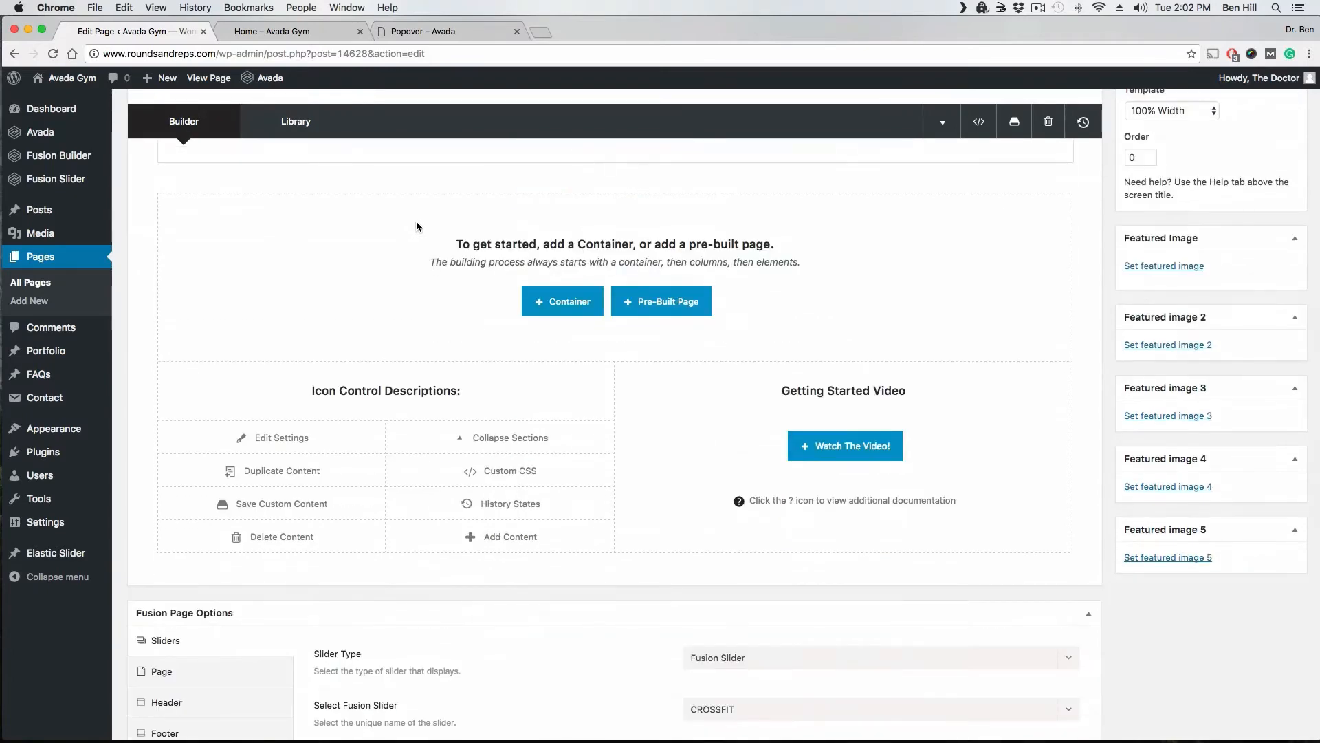
scroll(416, 225, down, 5)
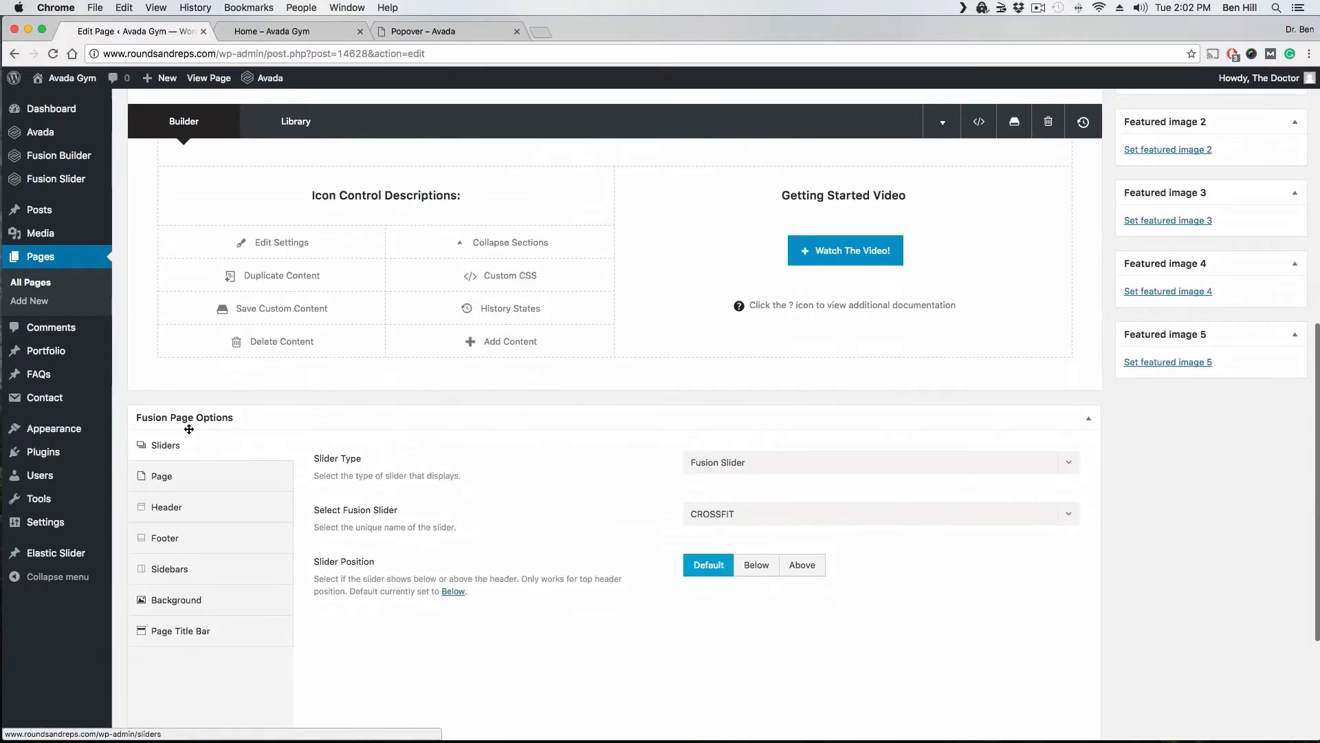
scroll(258, 420, down, 1)
scroll(257, 420, down, 1)
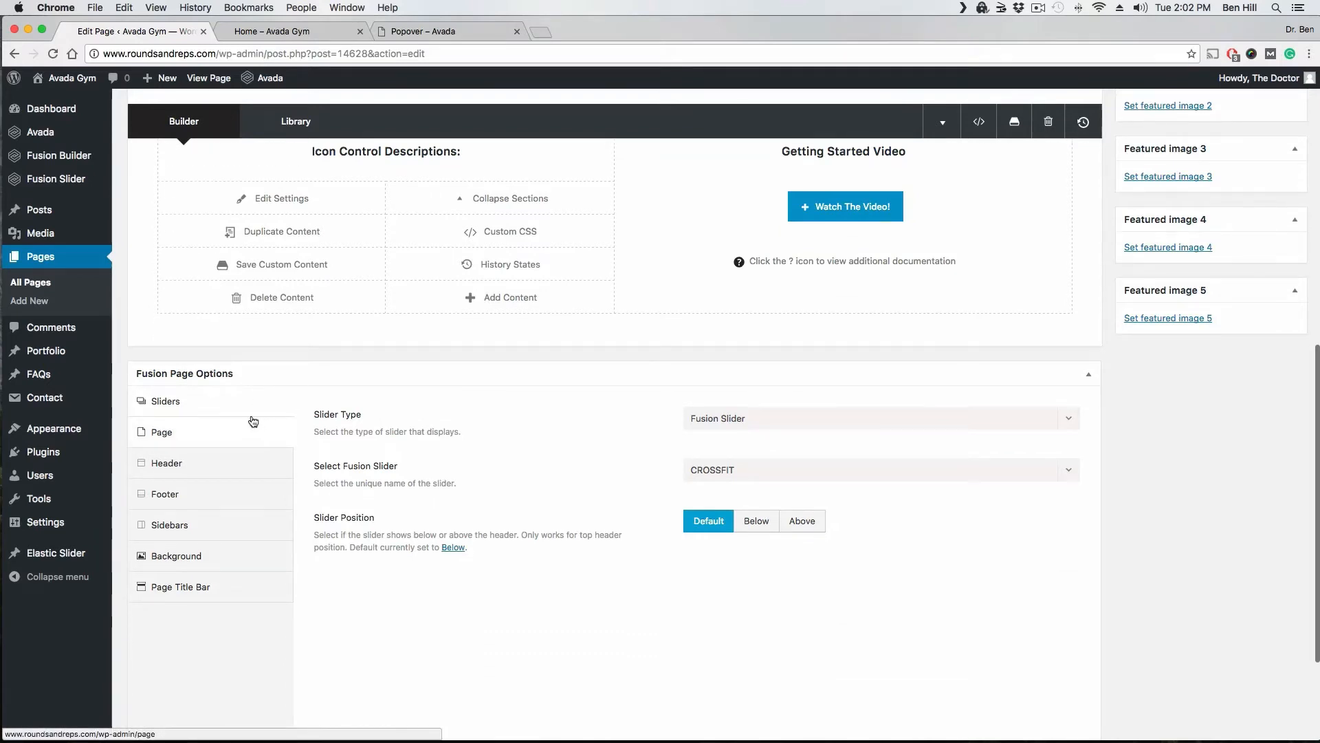
click(198, 435)
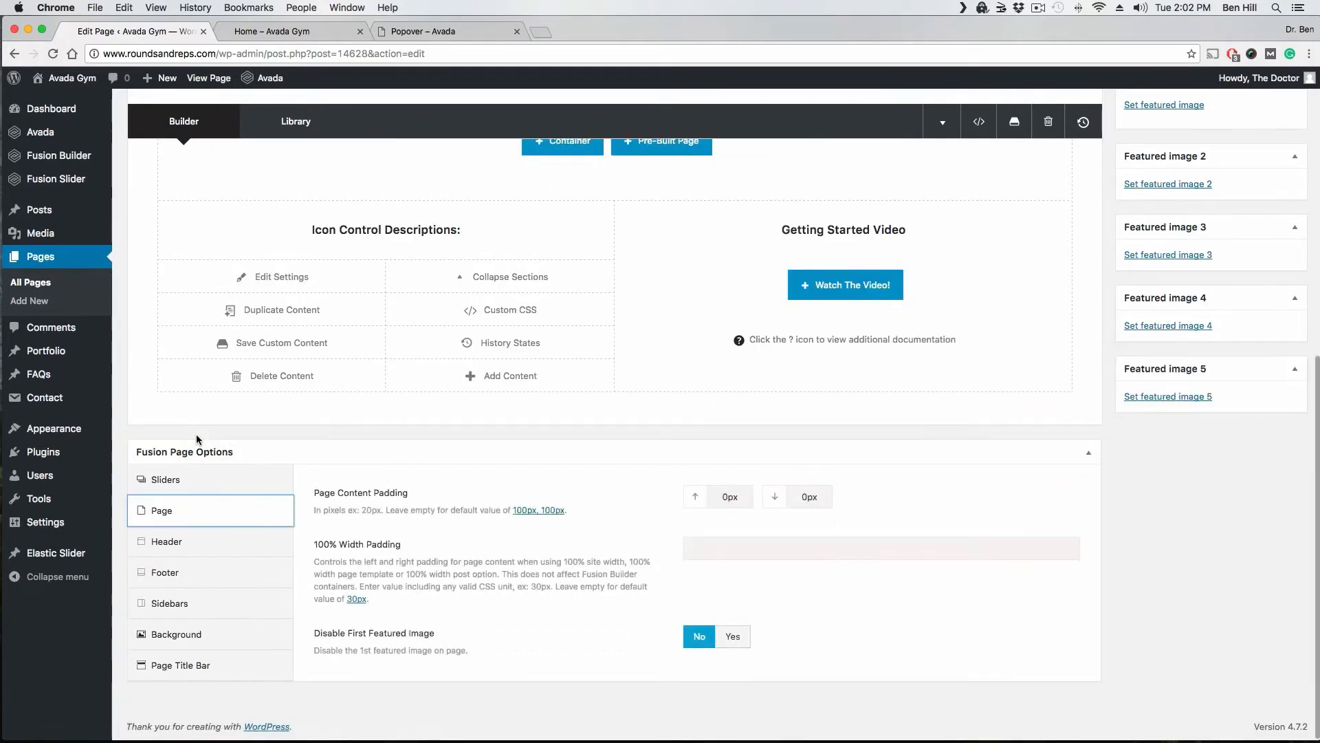
Review the Header, Footer, Sidebars, Background and Page Title Bar settings in Fusion Page Options and return to the Sliders settings.
click(196, 542)
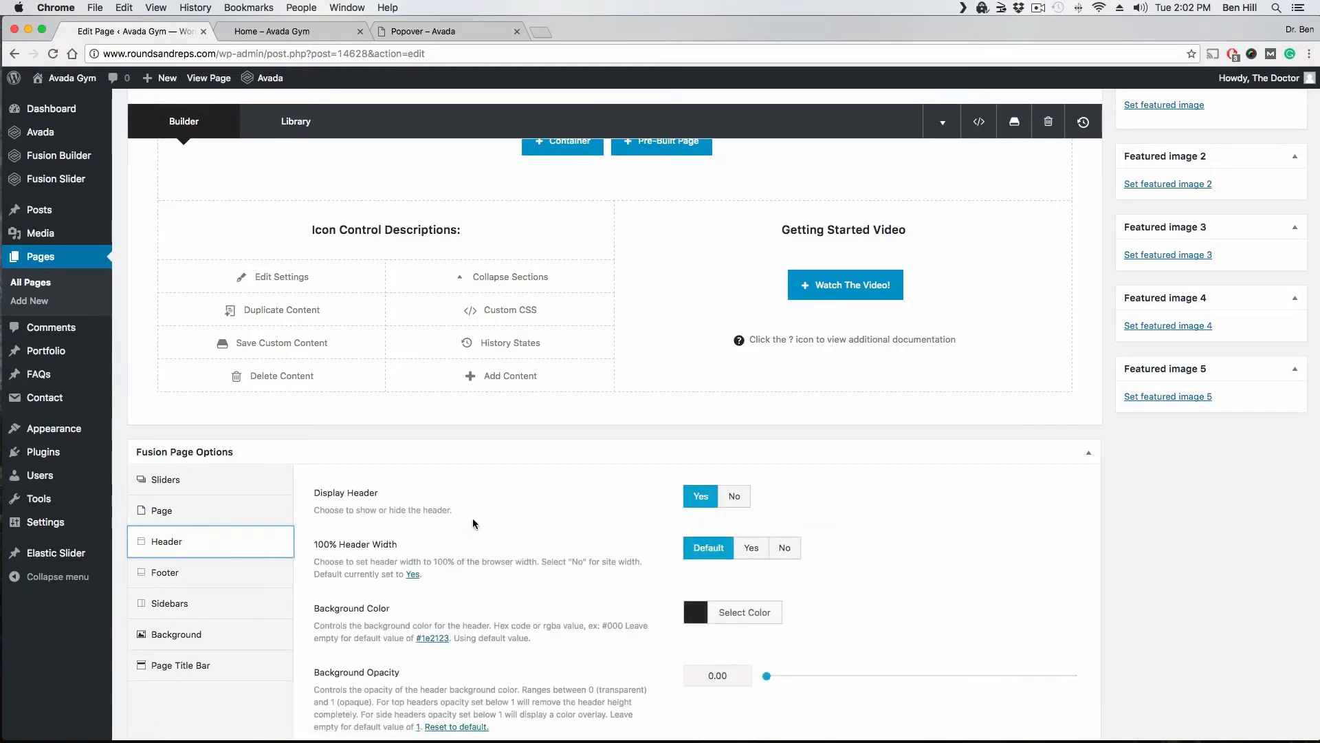
click(202, 575)
click(204, 603)
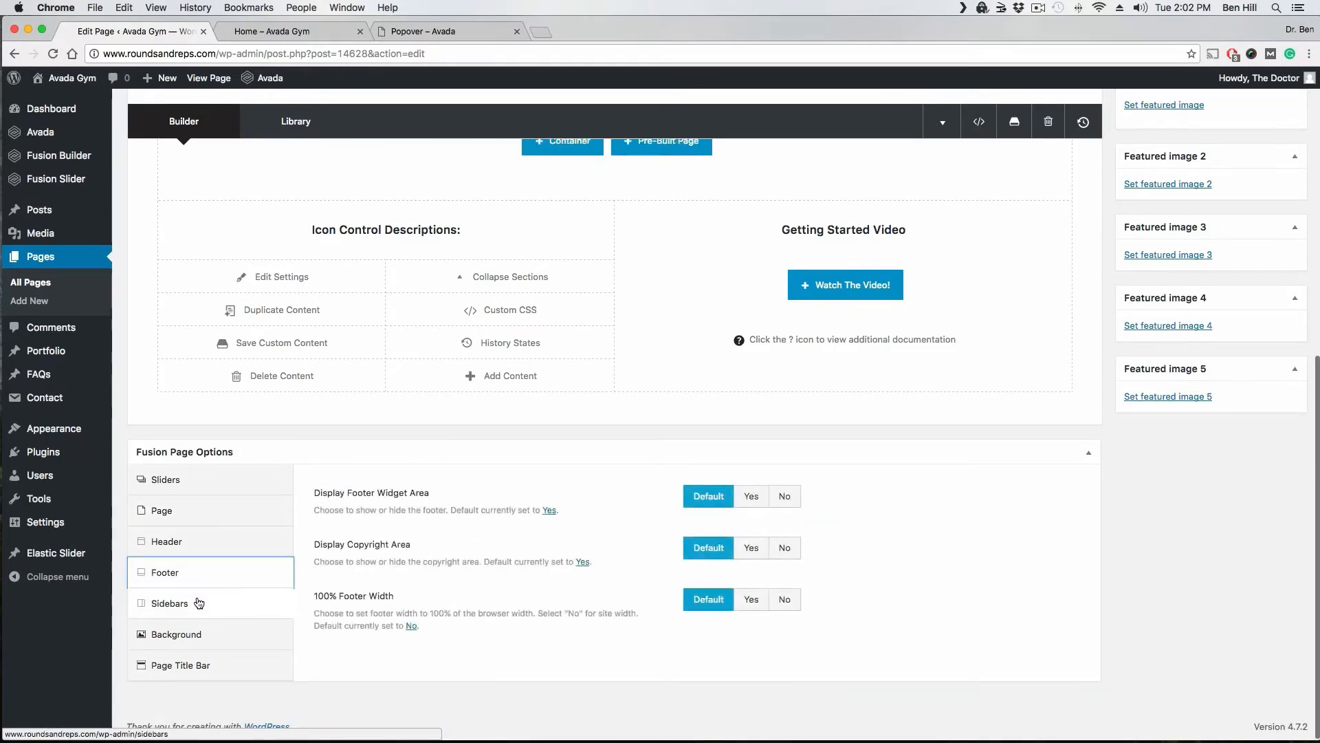
click(206, 634)
click(214, 672)
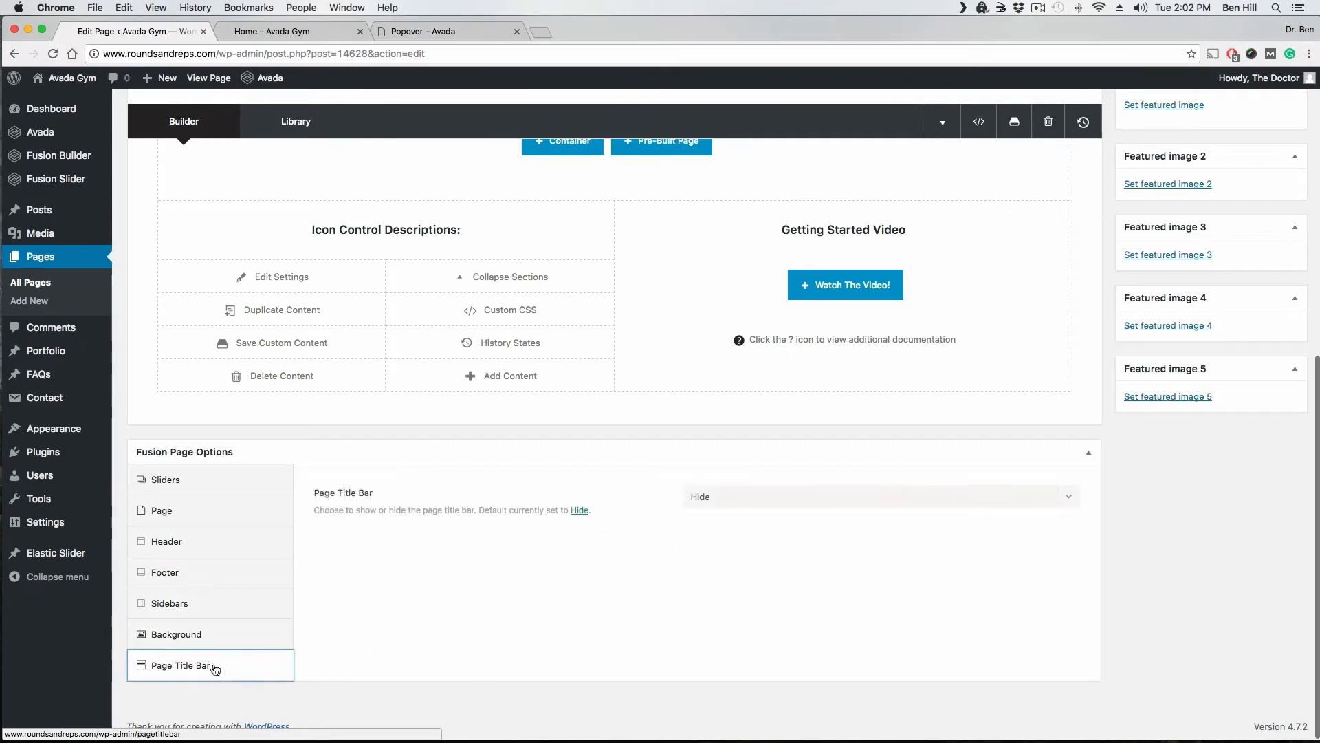
click(213, 636)
click(217, 609)
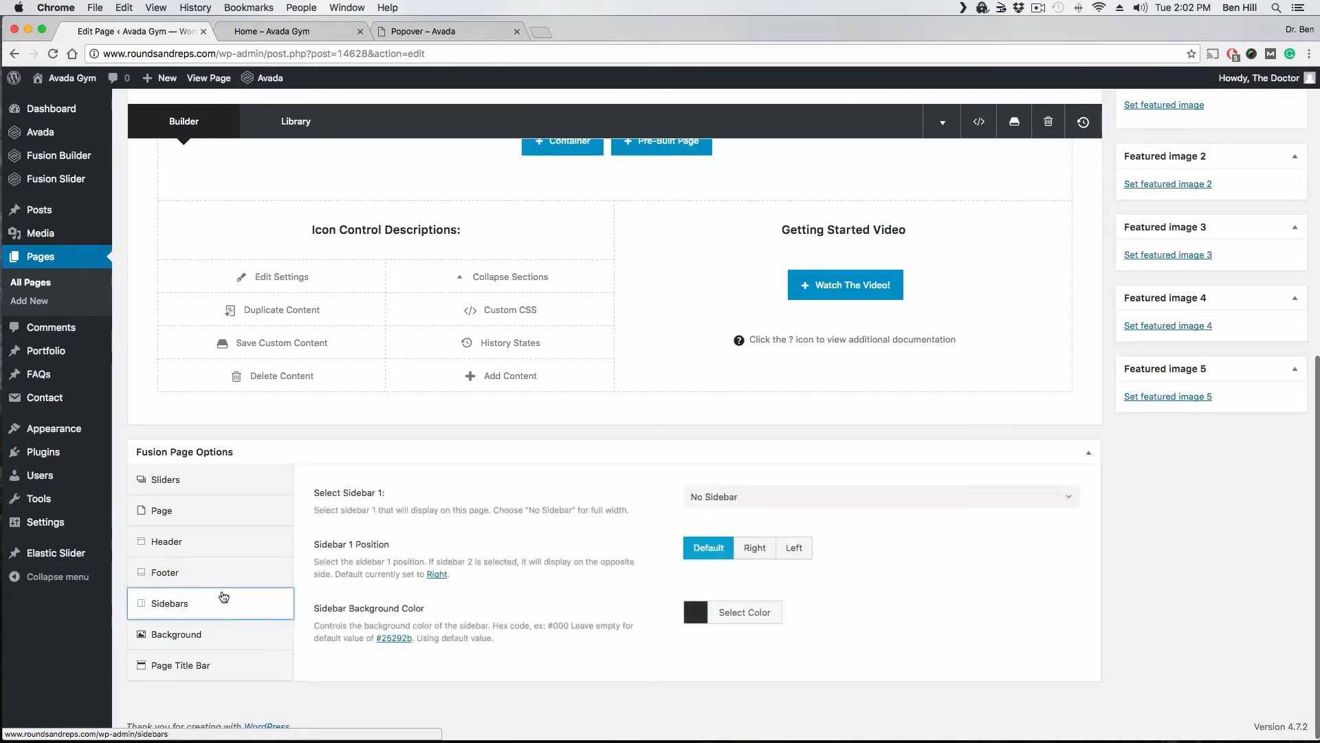
click(223, 574)
click(233, 542)
click(240, 512)
click(227, 479)
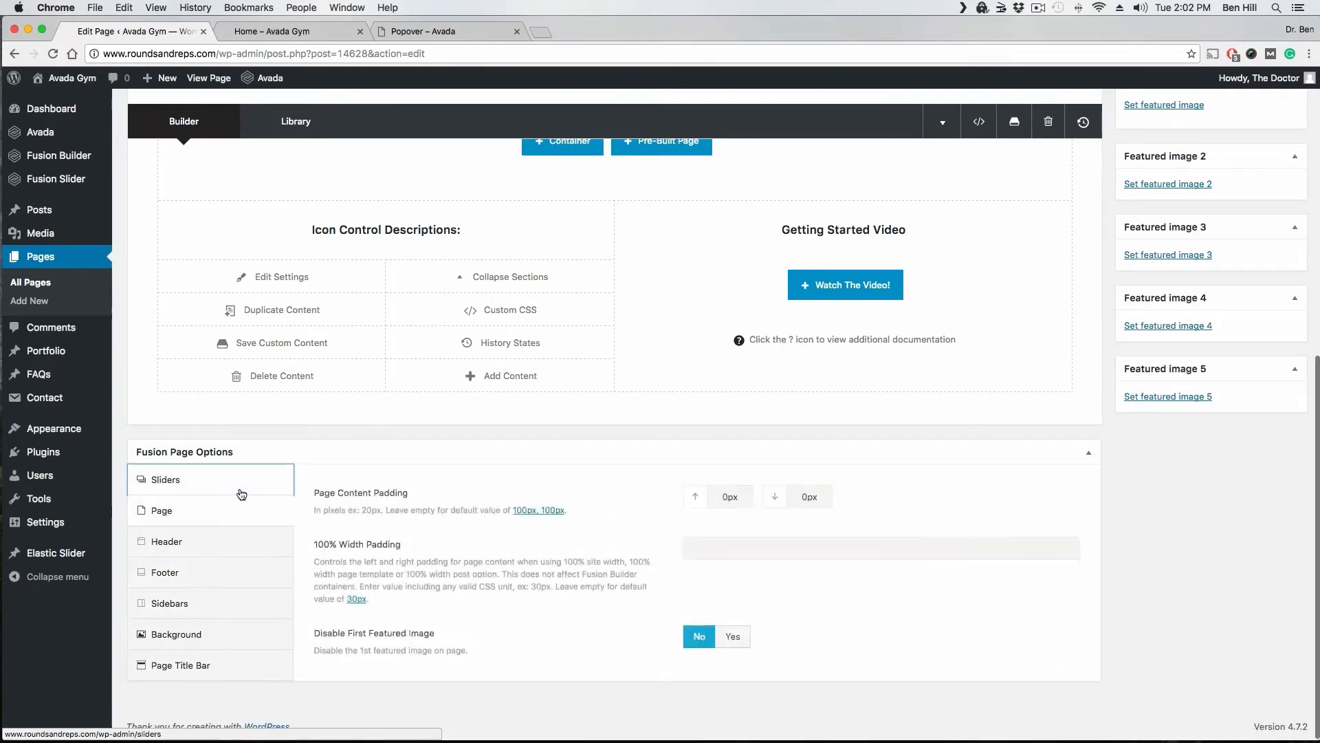
scroll(414, 549, up, 7)
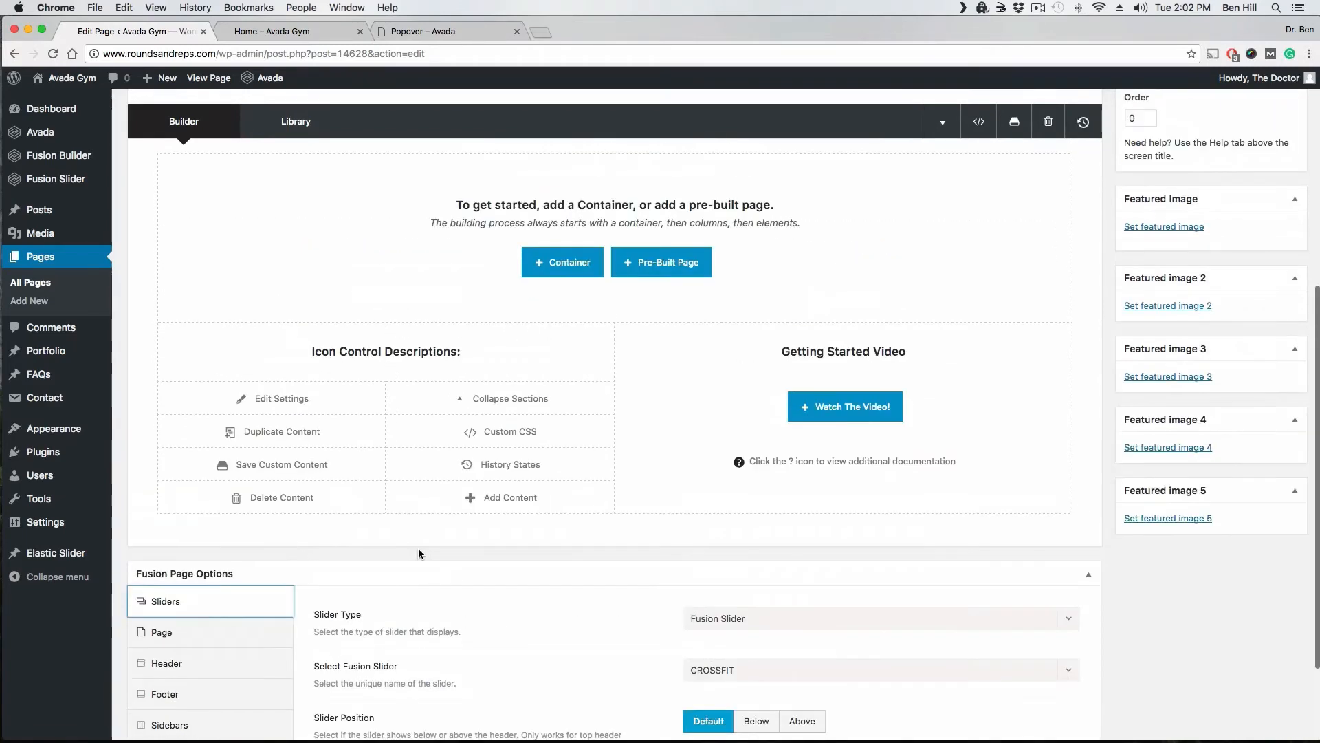
scroll(496, 495, down, 6)
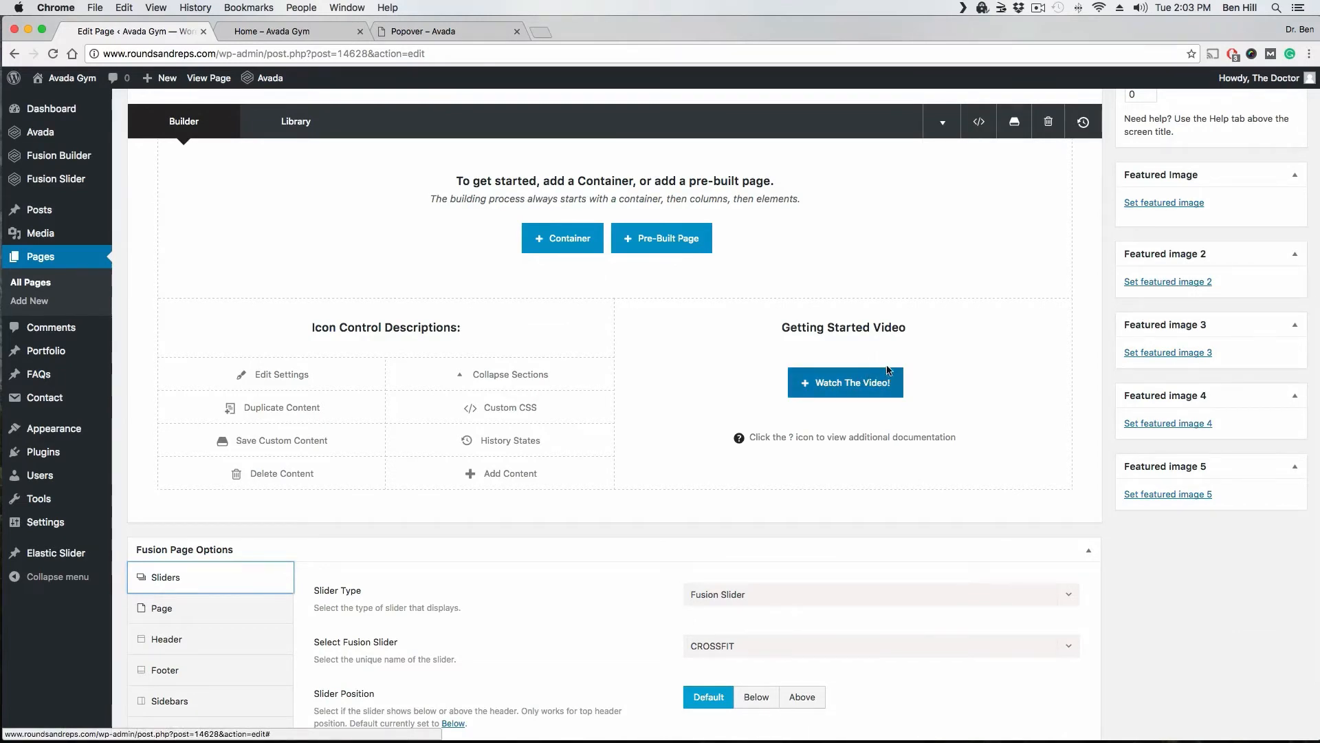
View the pre-built pages offered for the Avada Gym demo in the Library and close it without loading one.
scroll(914, 363, up, 3)
scroll(914, 364, up, 8)
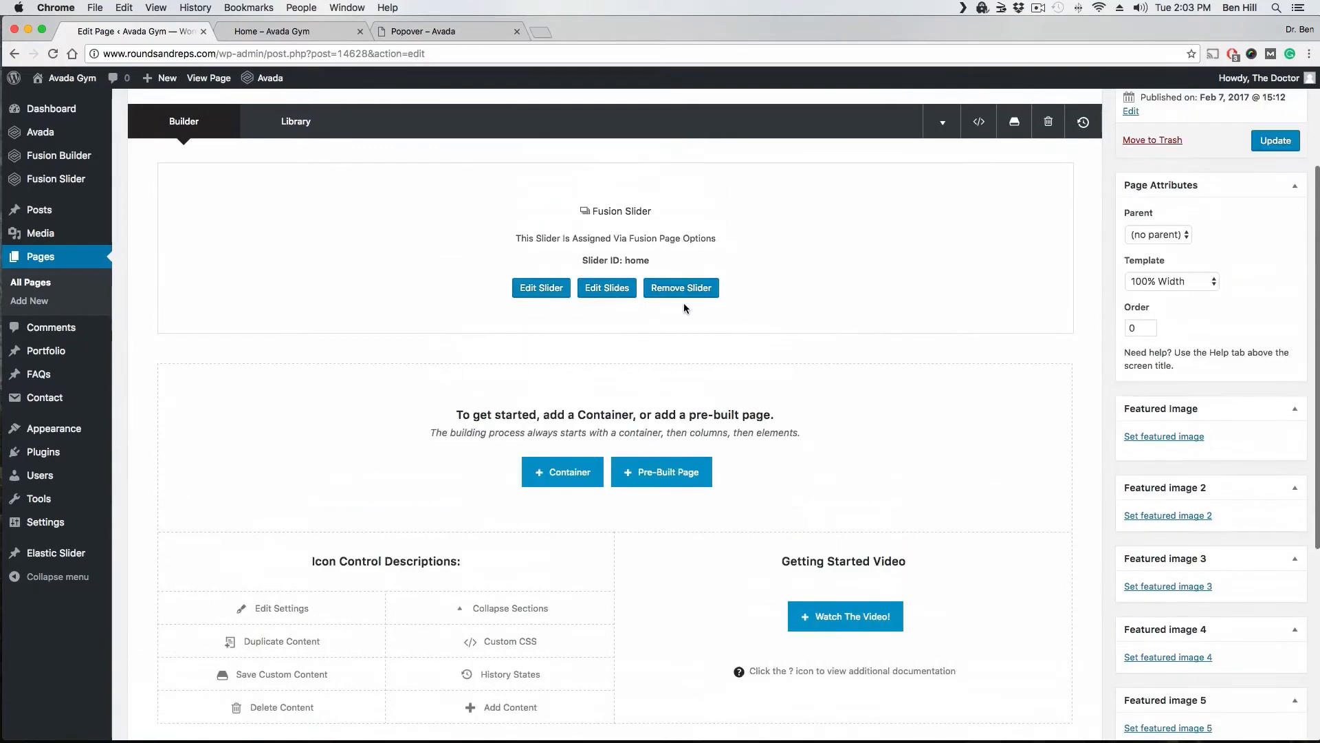
scroll(729, 386, down, 1)
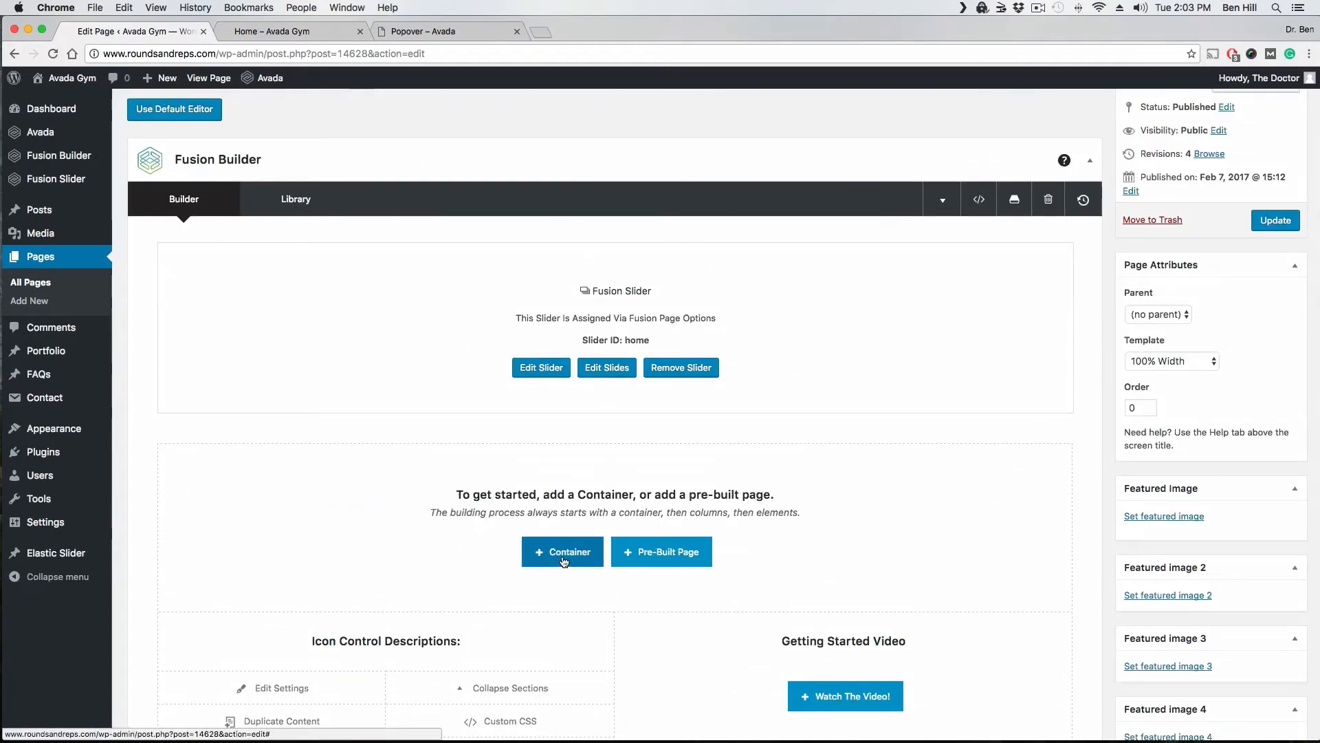
click(684, 558)
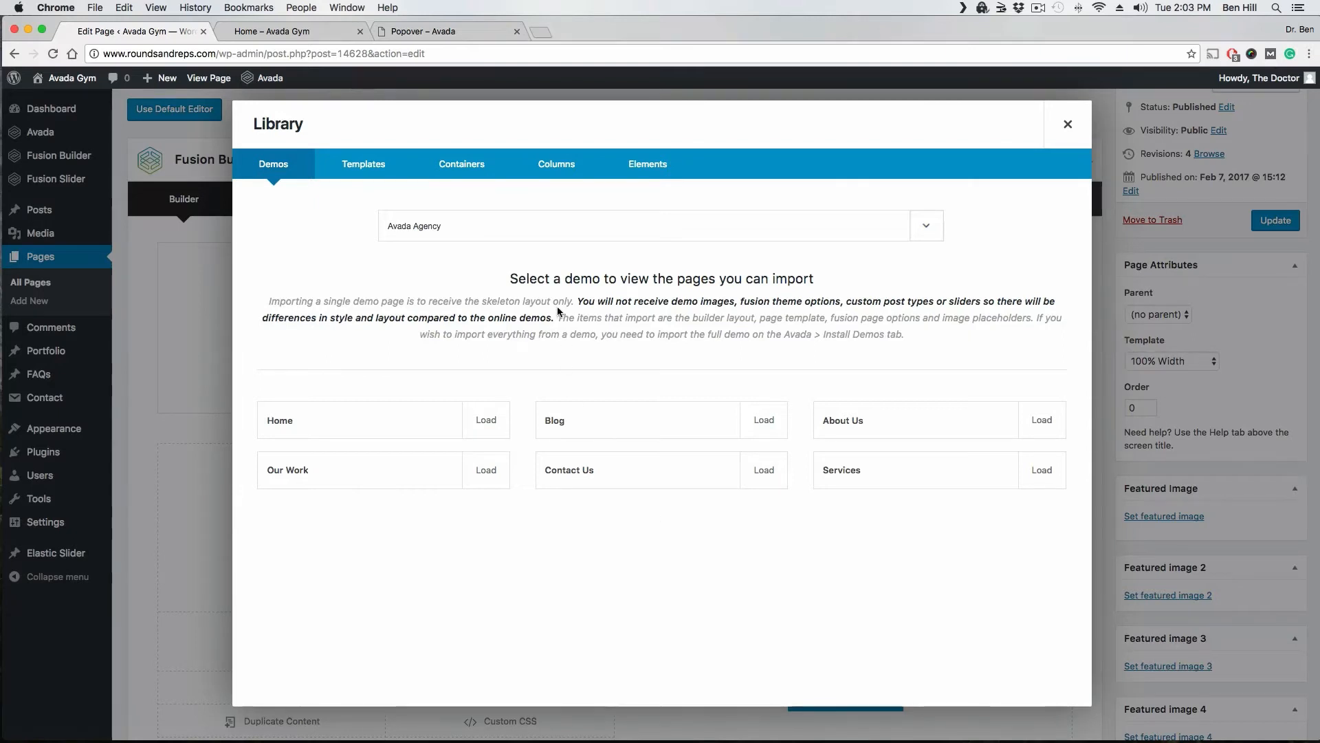
click(614, 225)
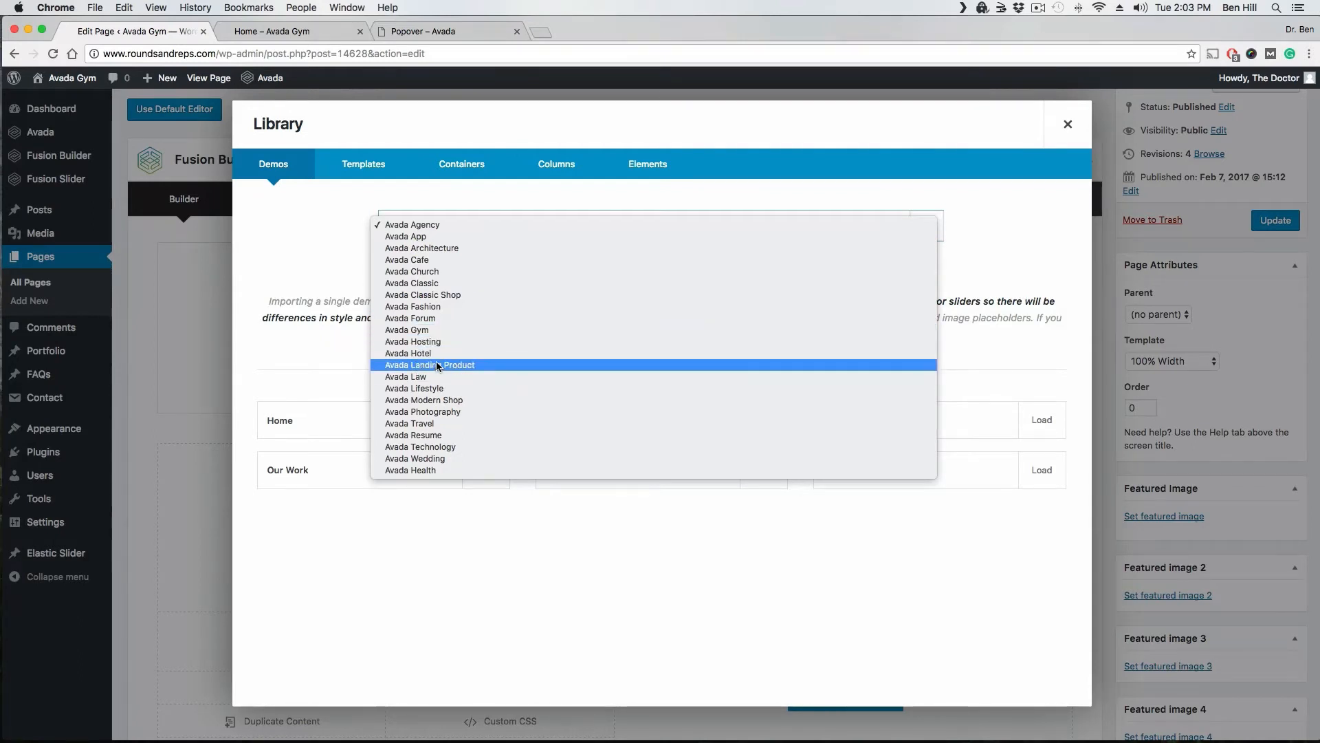
click(428, 331)
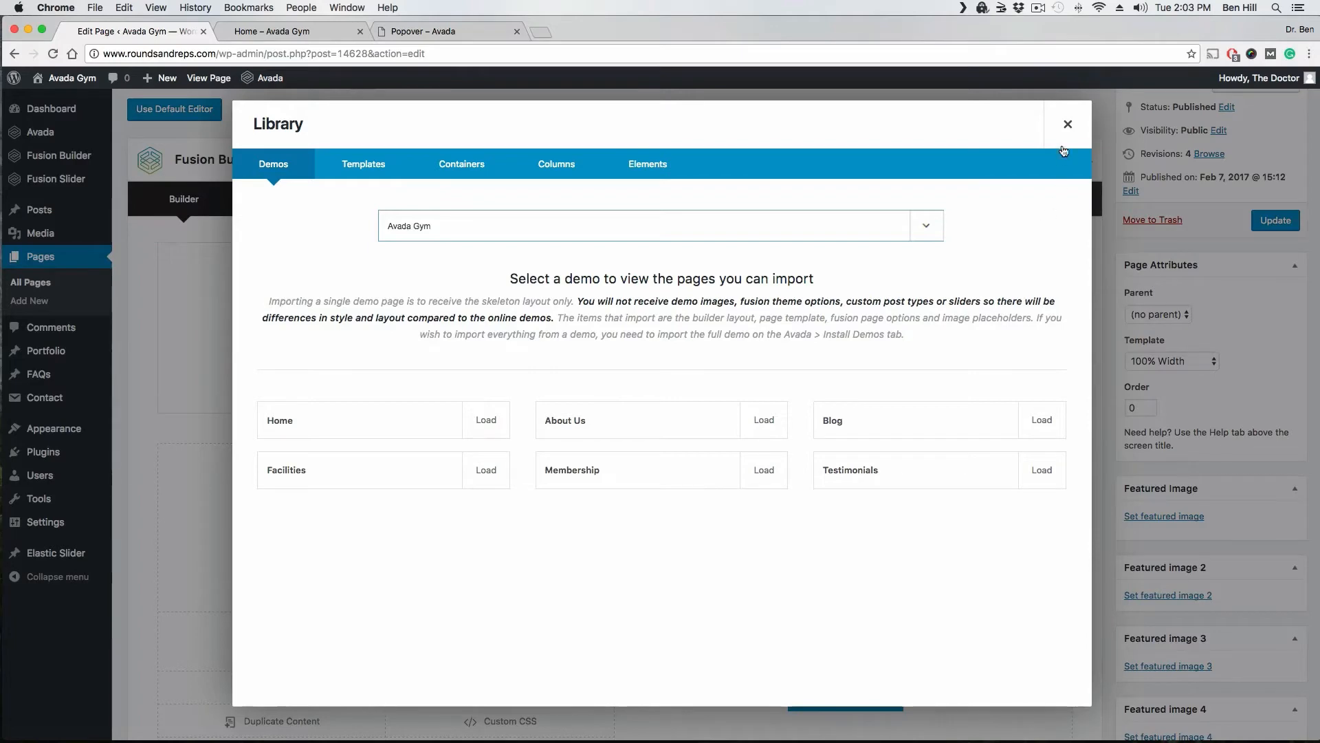
click(1068, 124)
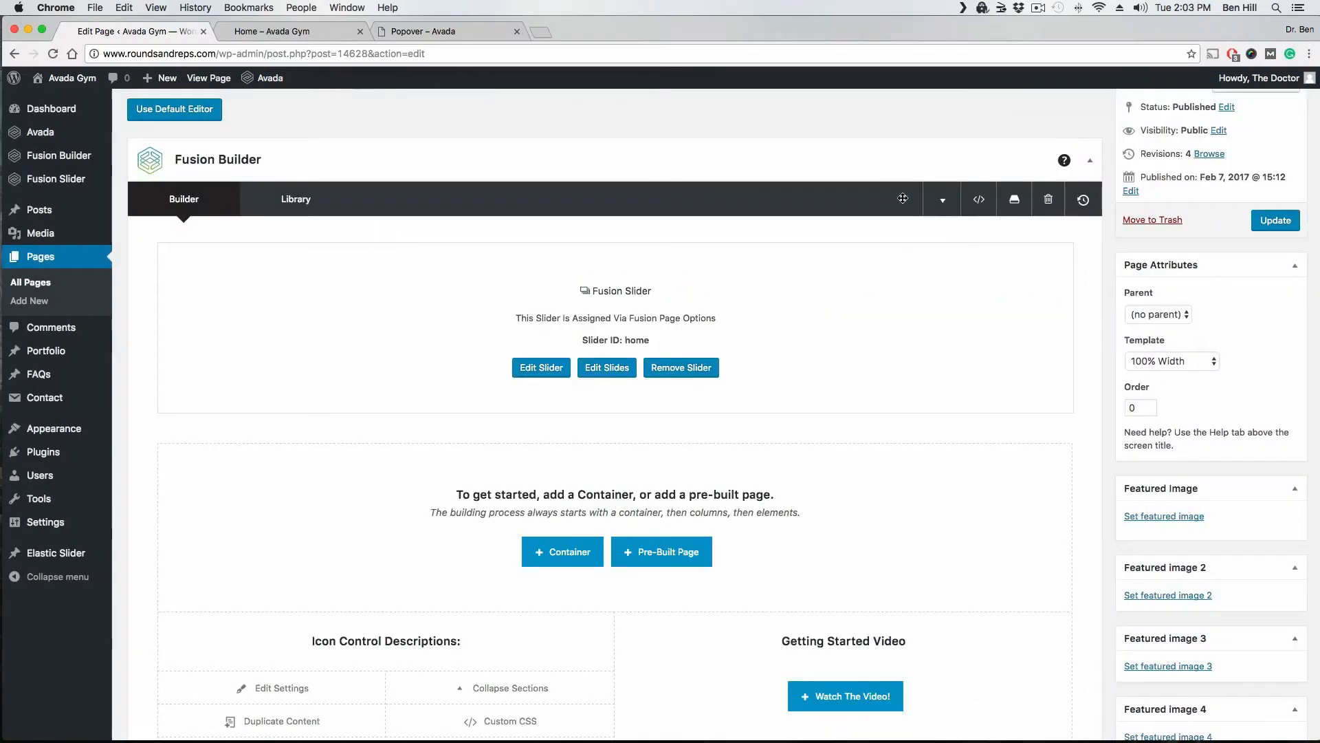
Add a container with a single full-width 1/1 column to the Home page.
click(560, 548)
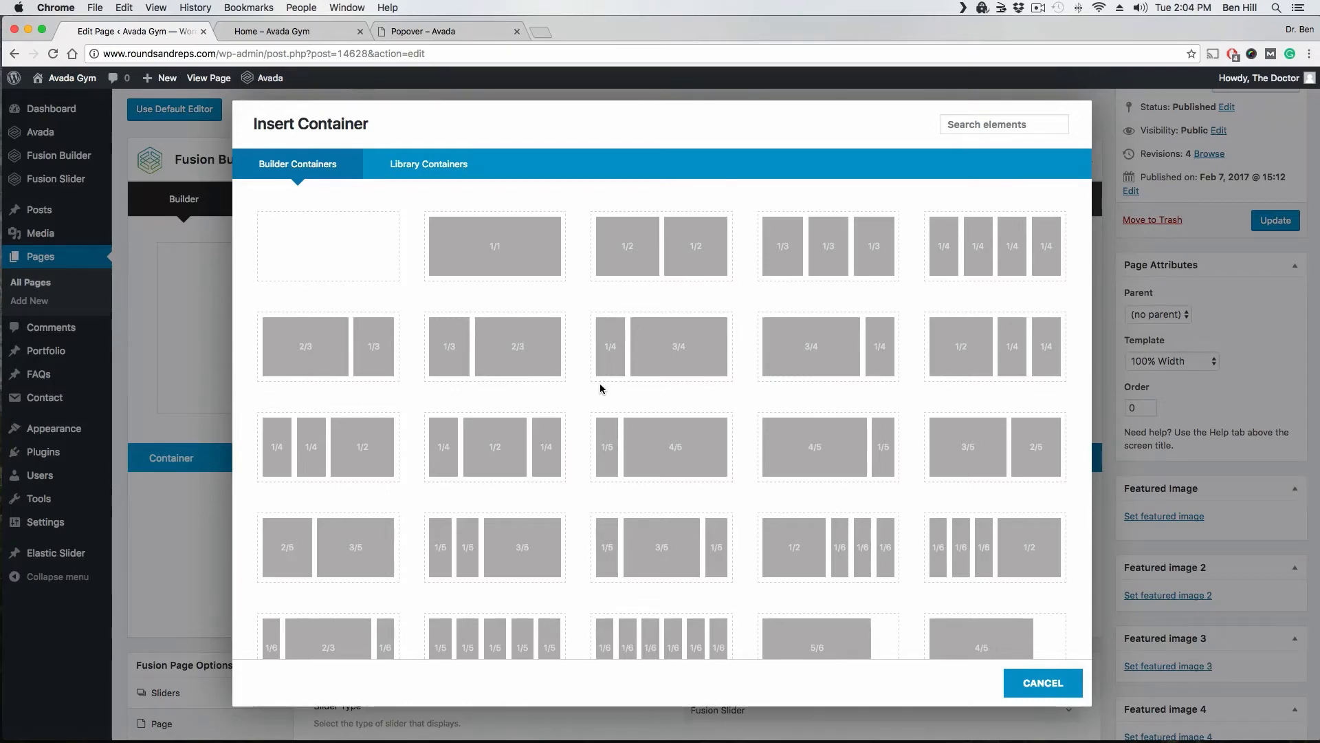
click(537, 278)
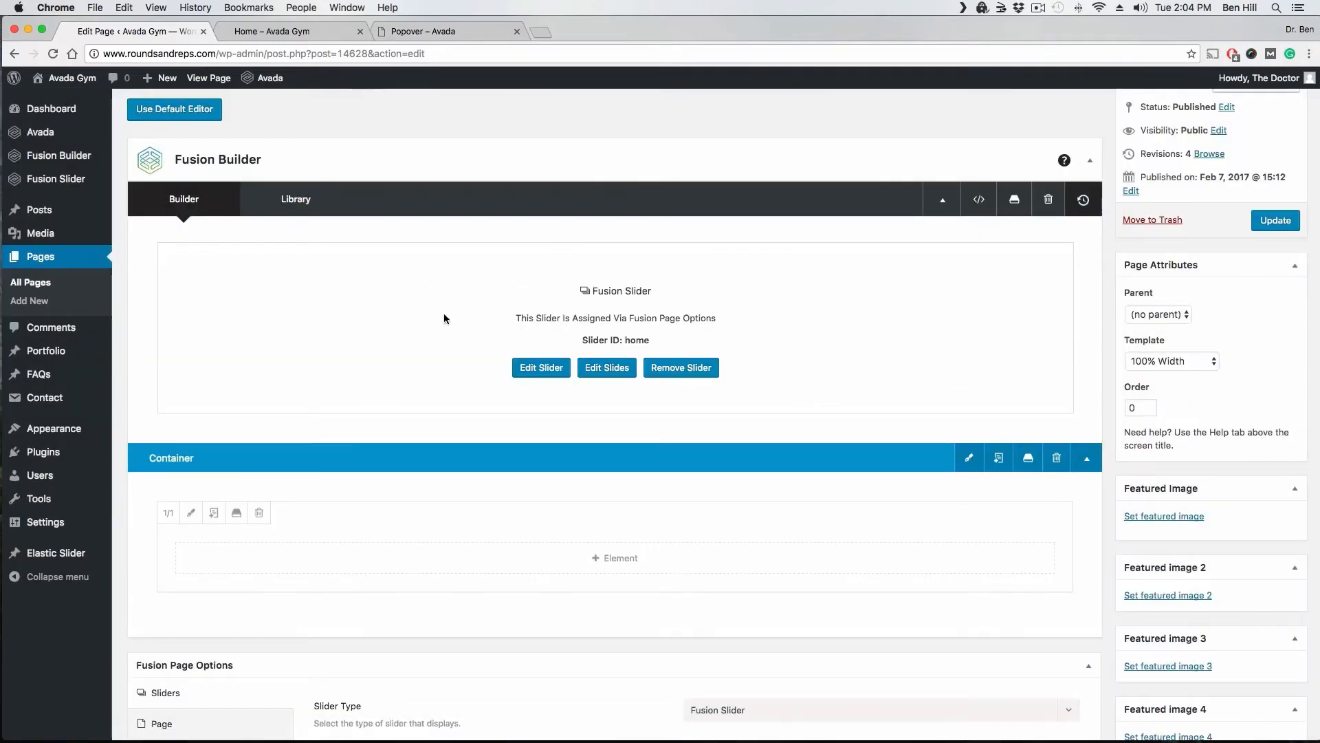
scroll(444, 317, down, 1)
scroll(420, 327, down, 5)
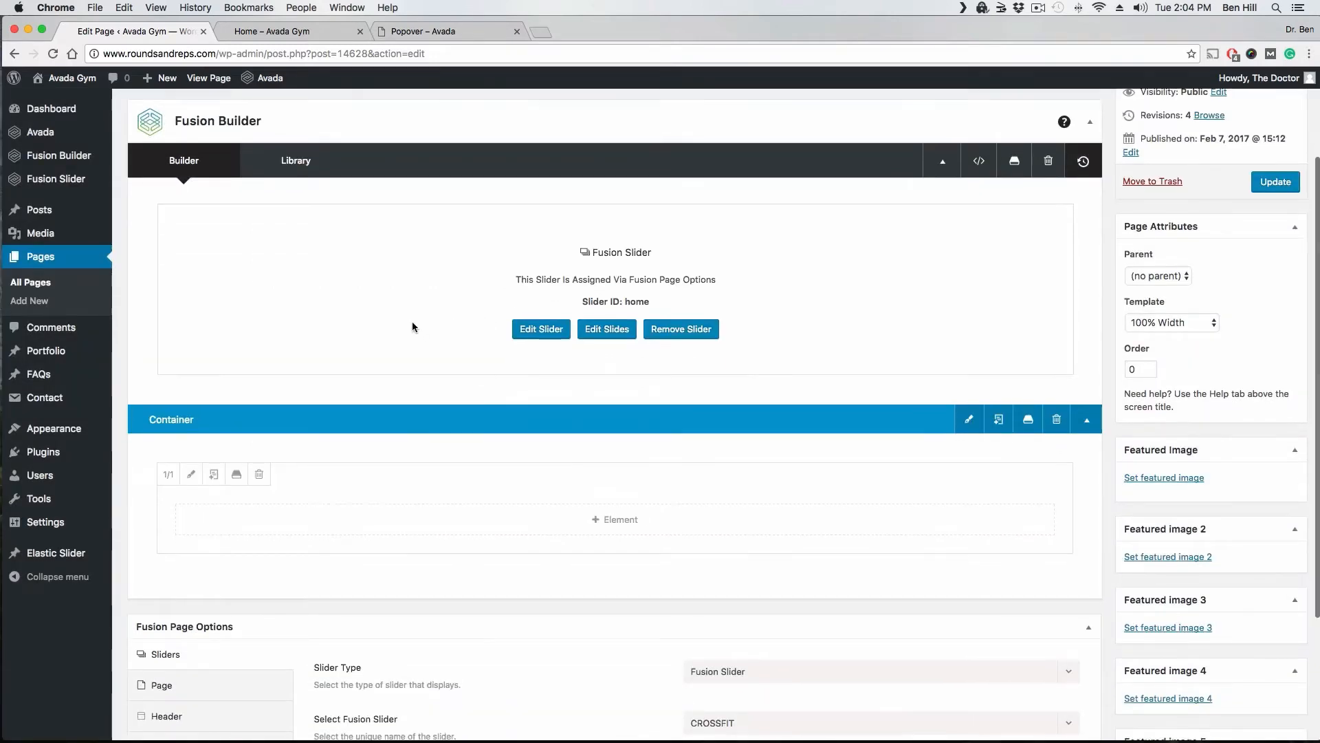
click(171, 355)
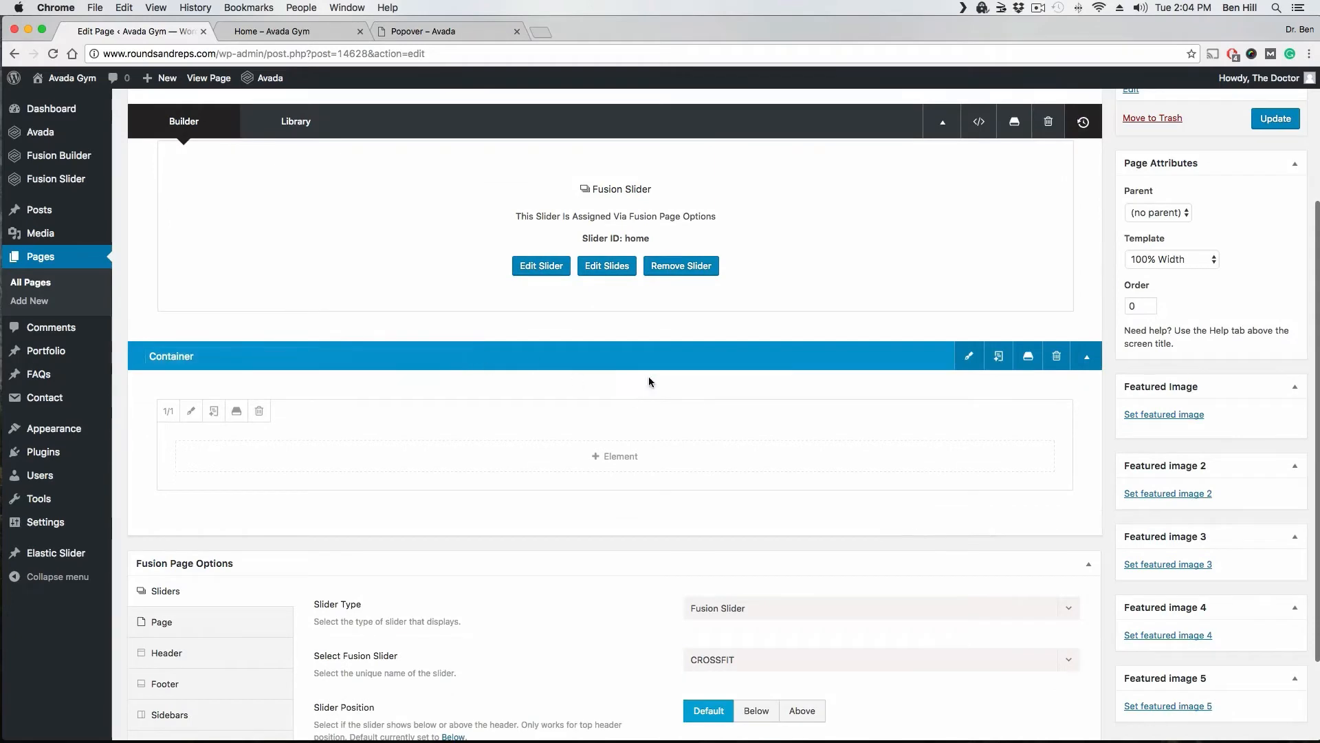
Look over the Home page preview down to the World Class Fitness section and return to the page editor.
click(305, 35)
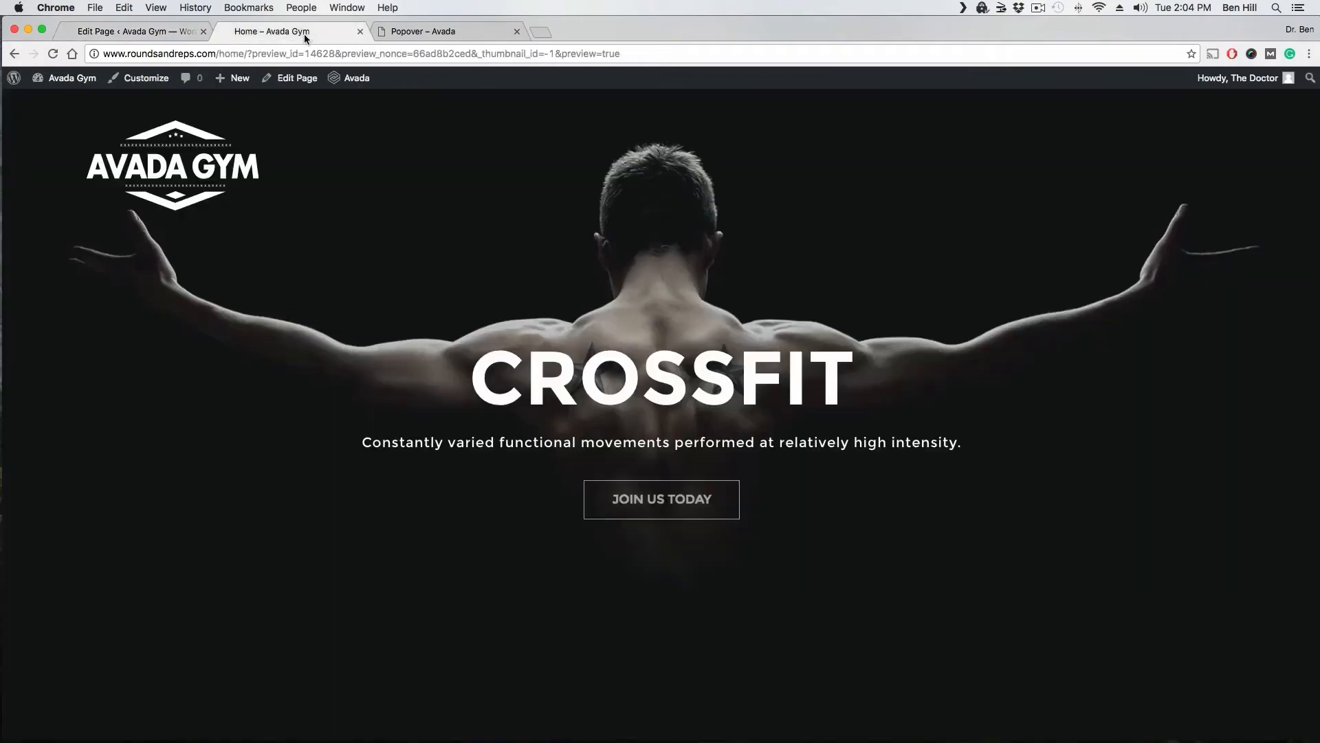
scroll(282, 238, down, 10)
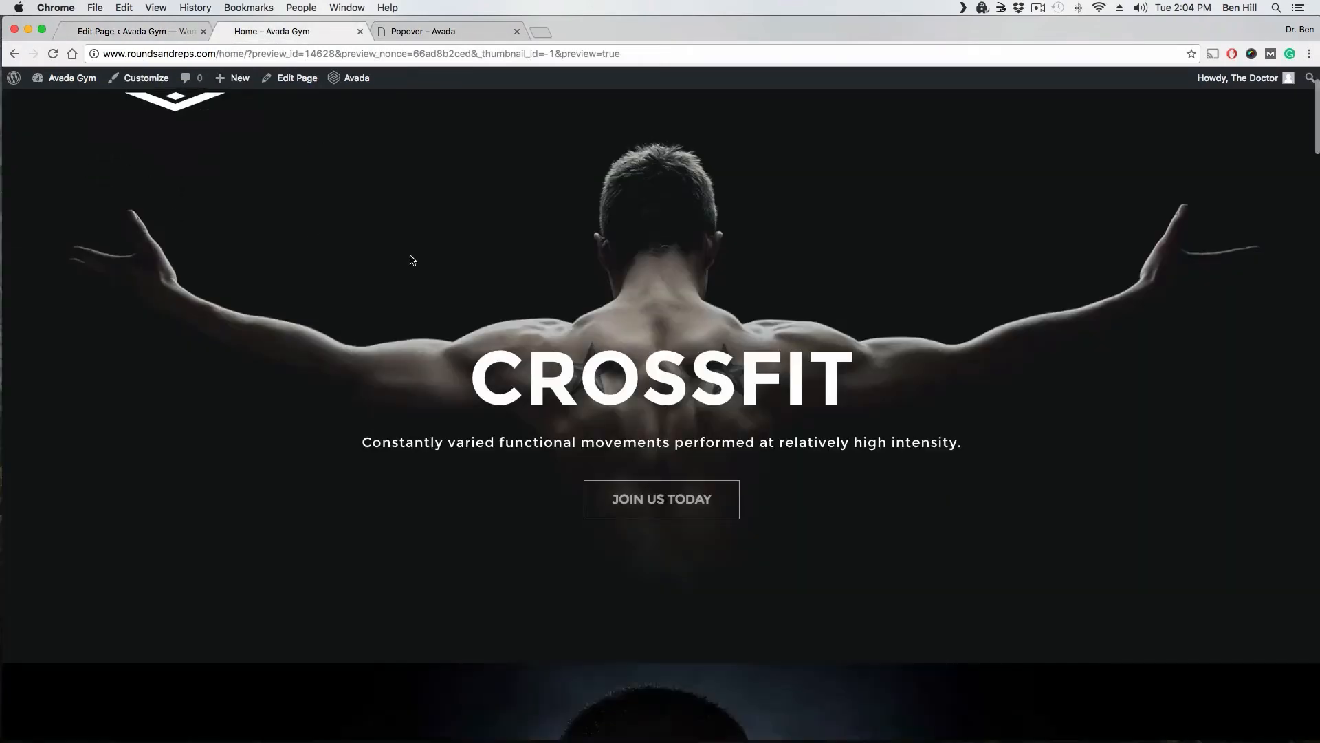
scroll(323, 233, down, 2)
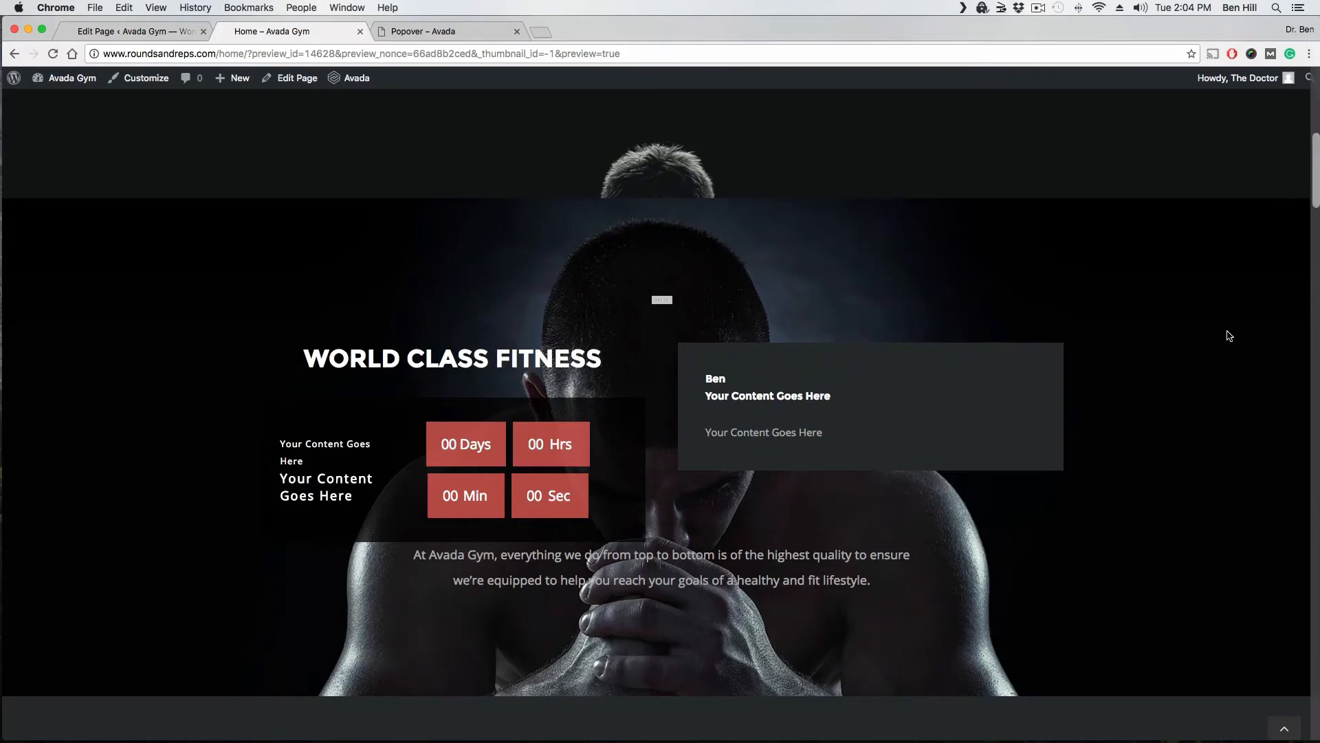
scroll(1227, 334, down, 1)
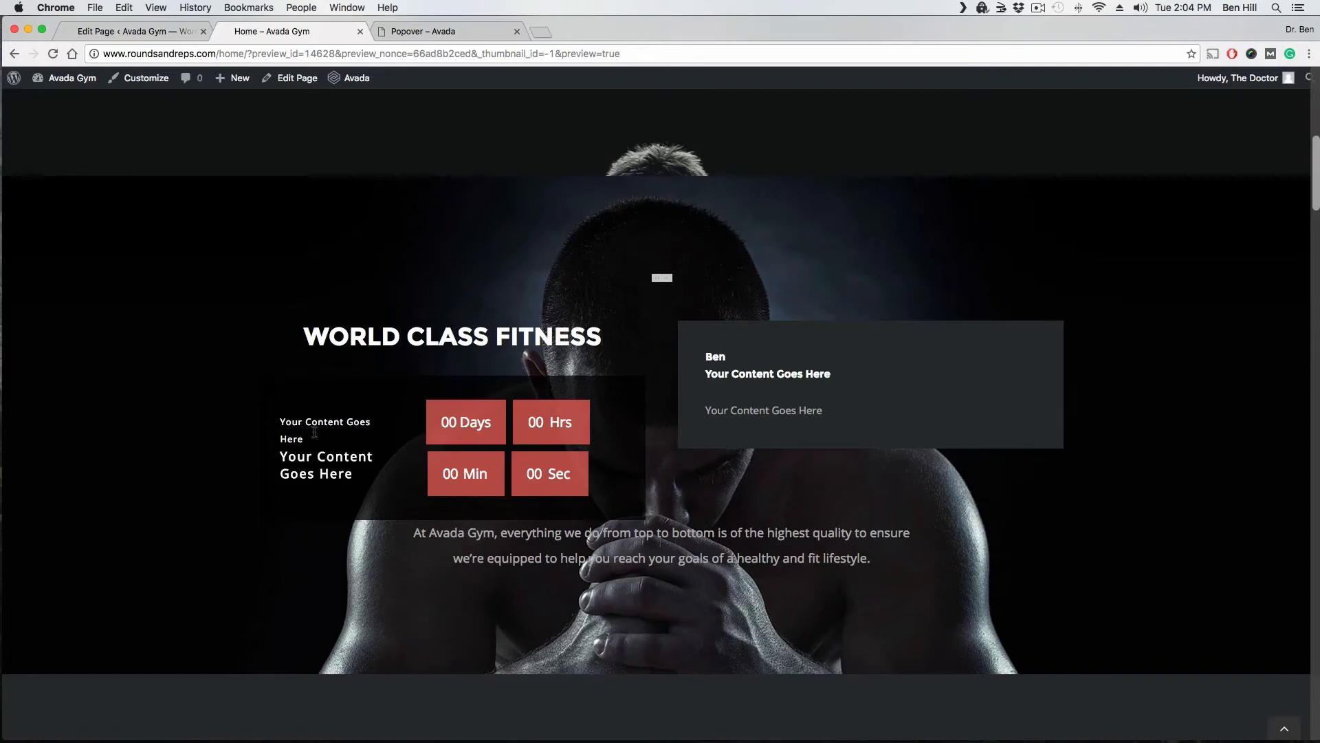
click(153, 31)
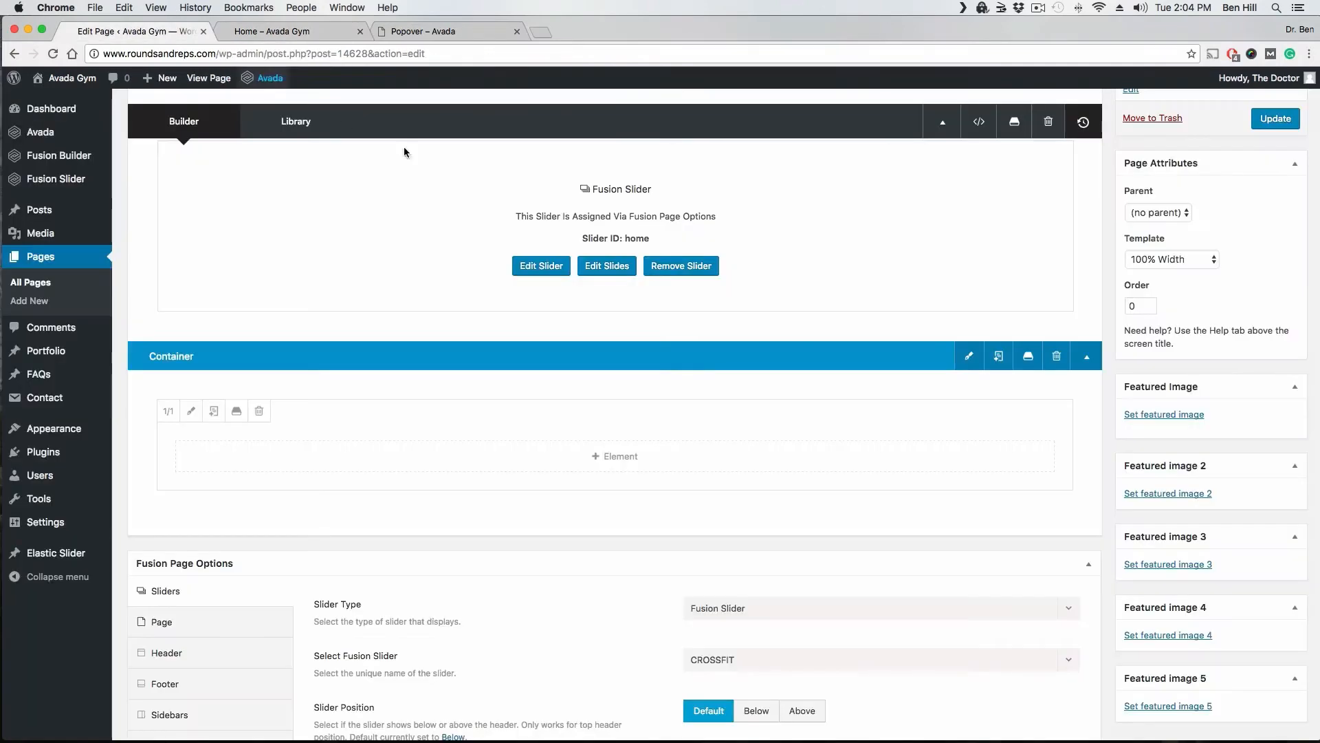
Set the new container's background image to 75.jpg from the Media Library.
click(969, 357)
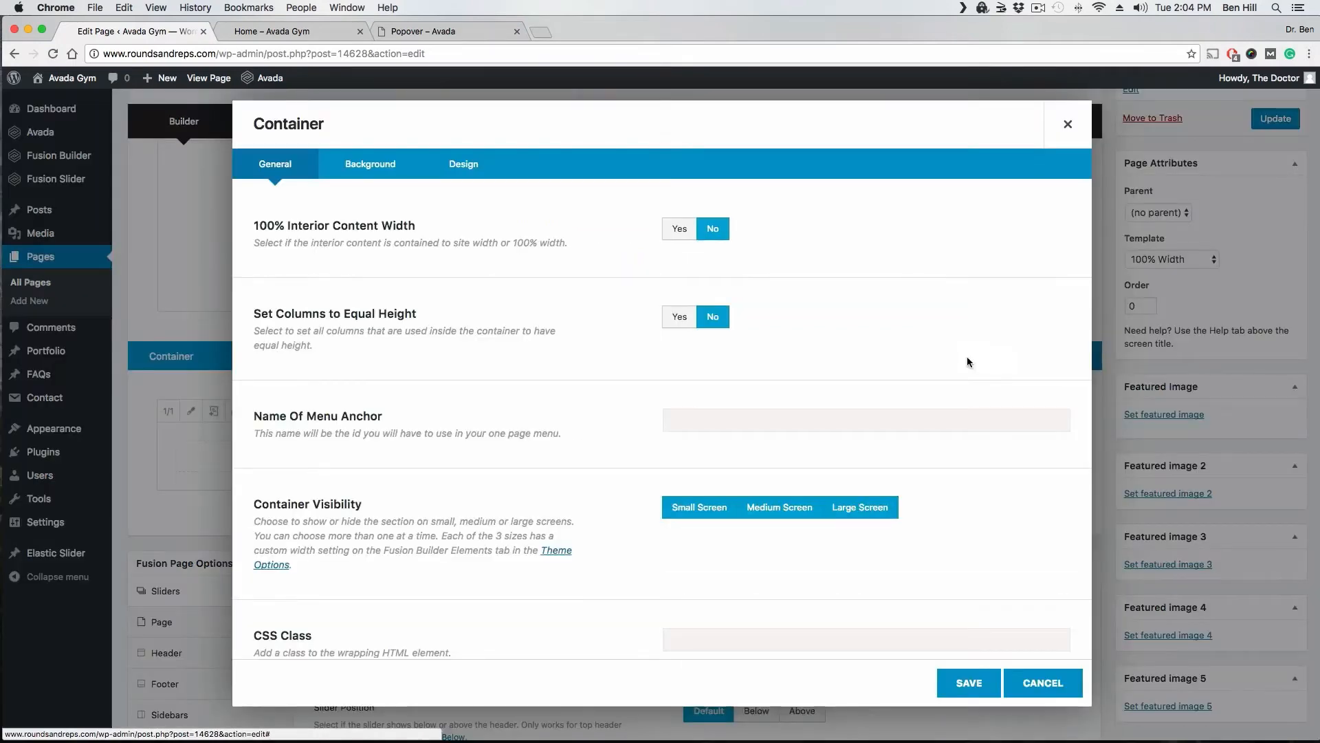
click(365, 172)
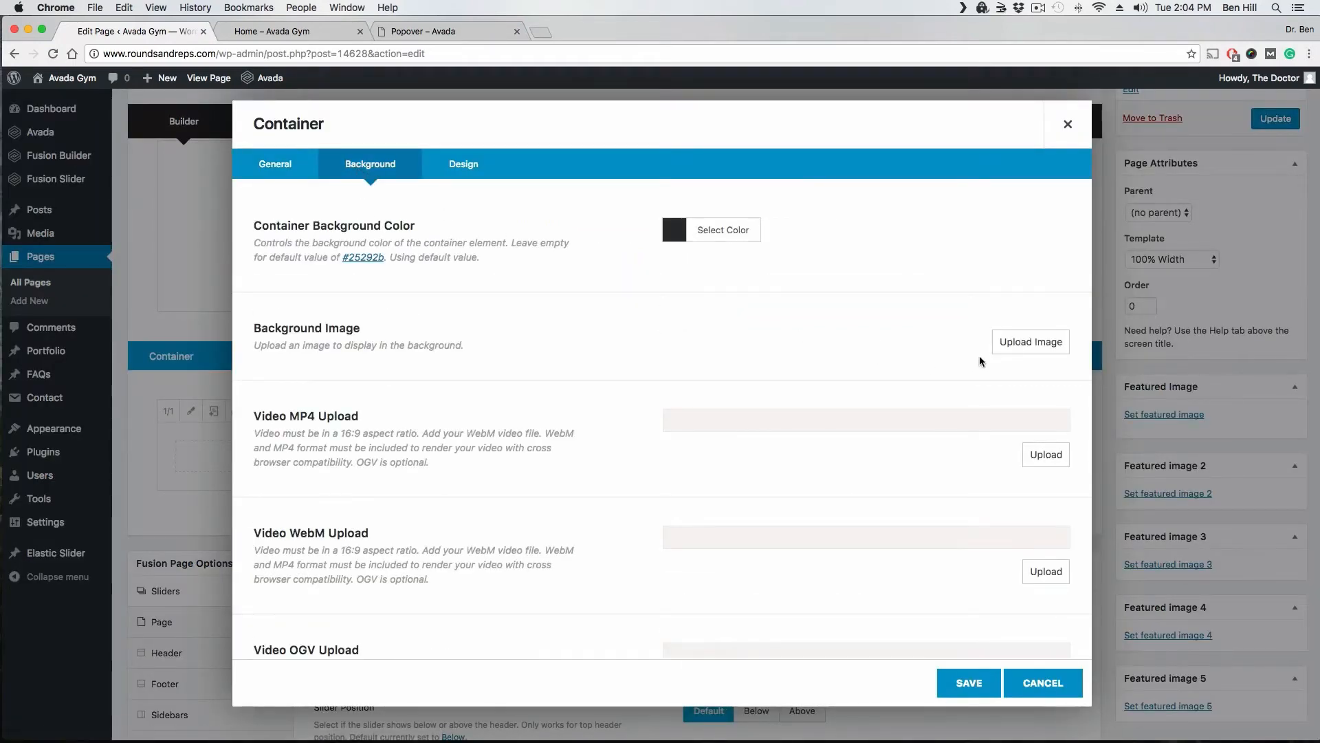
click(1025, 347)
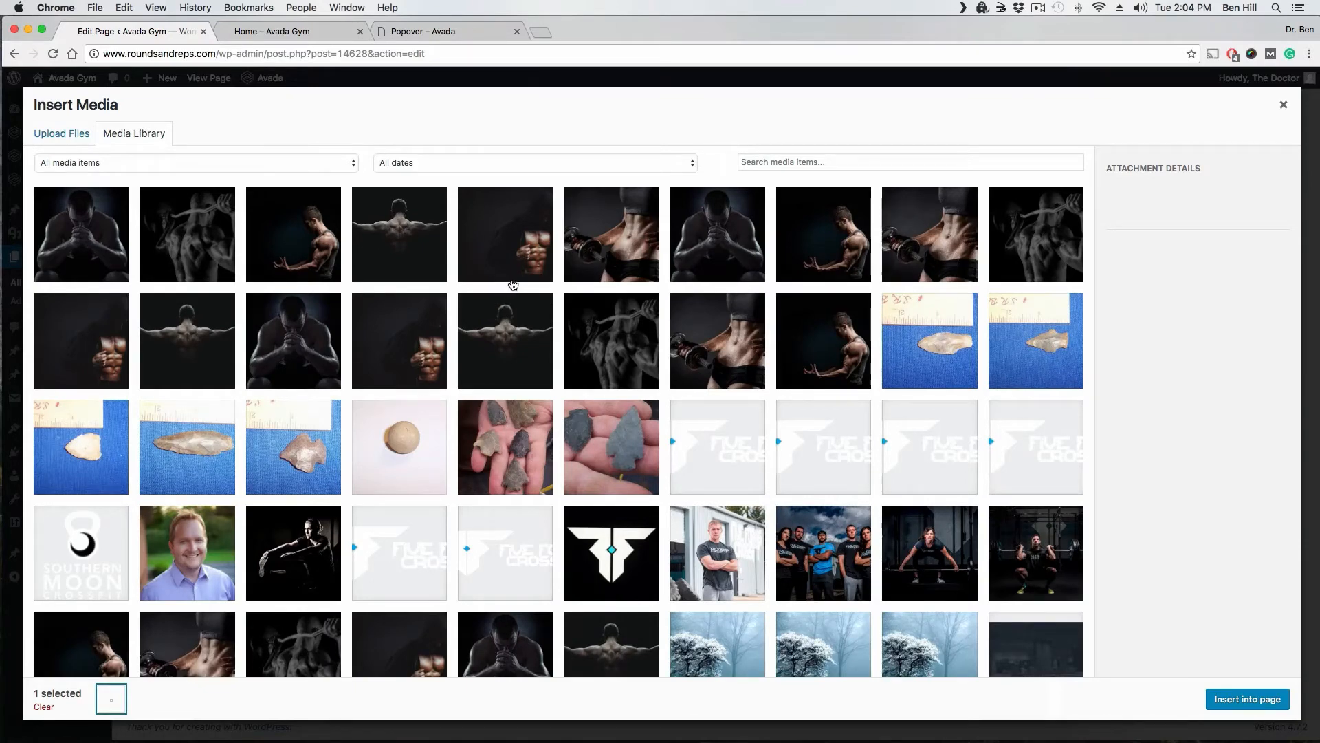
click(71, 135)
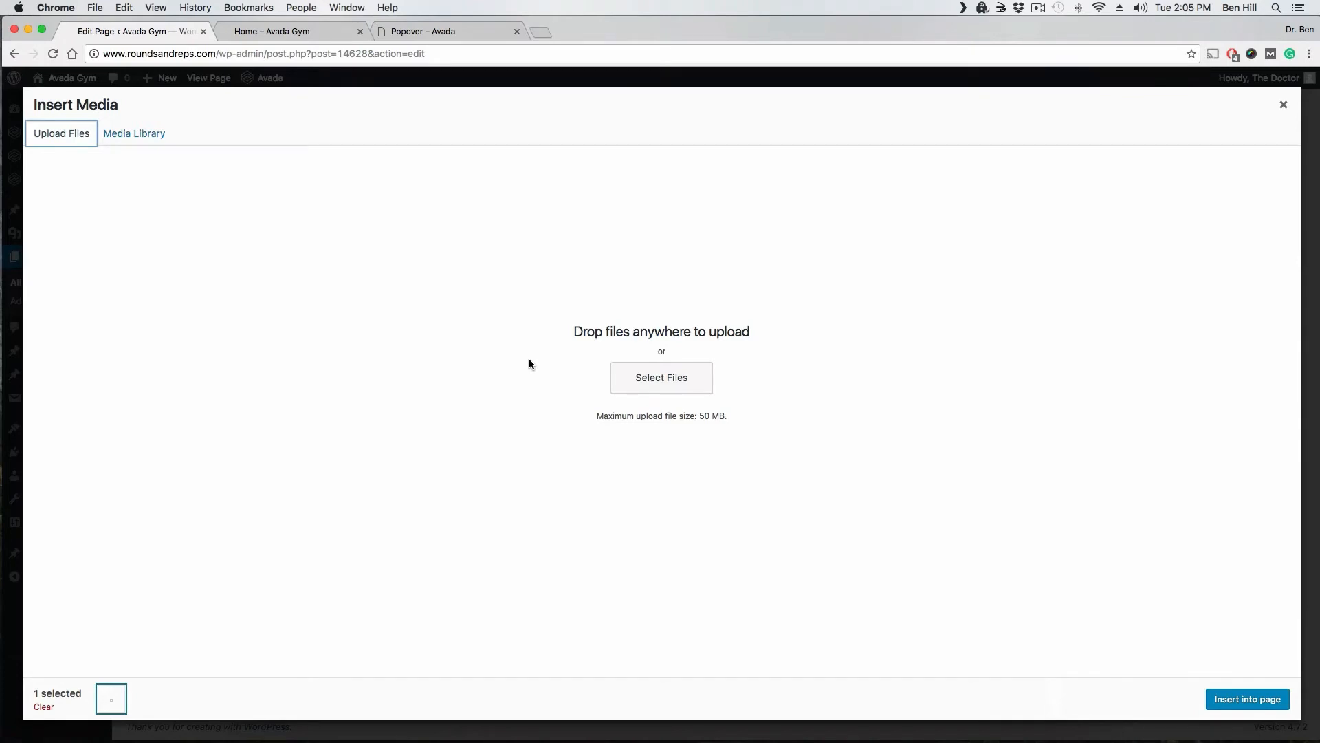
click(156, 140)
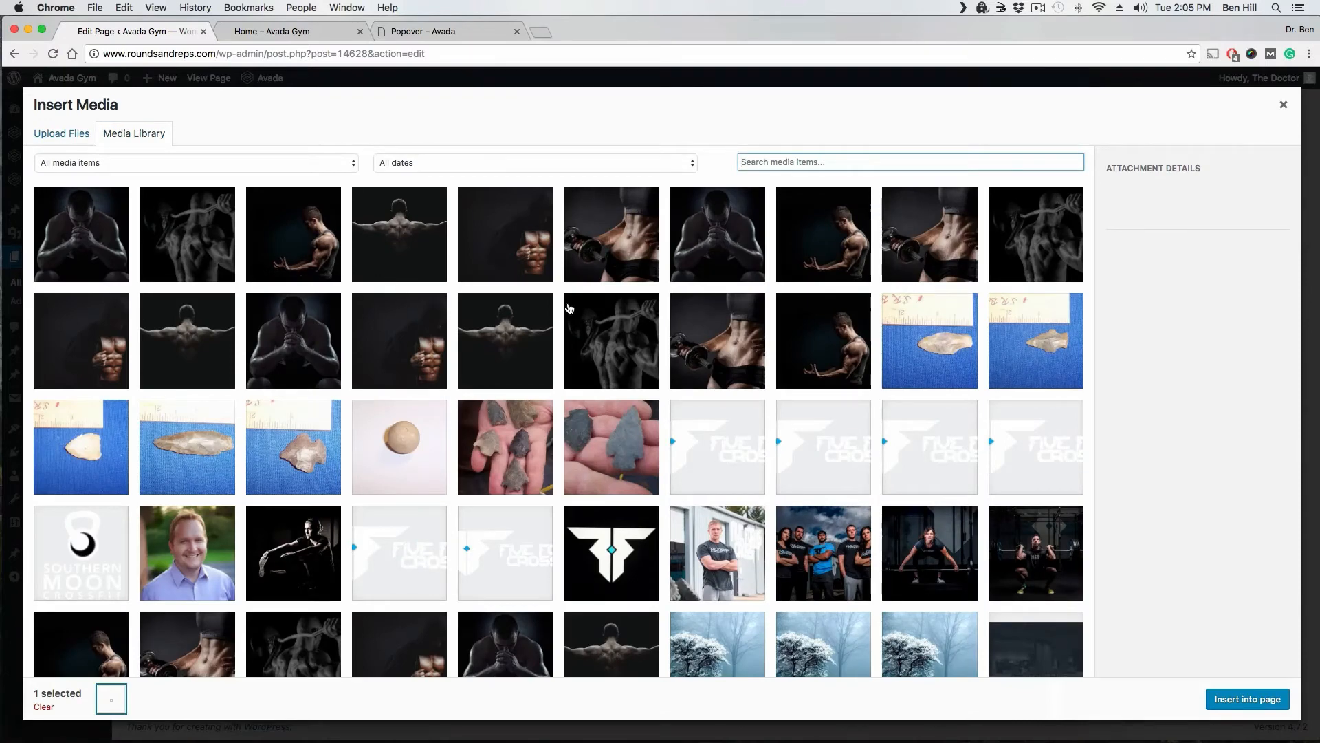
click(829, 246)
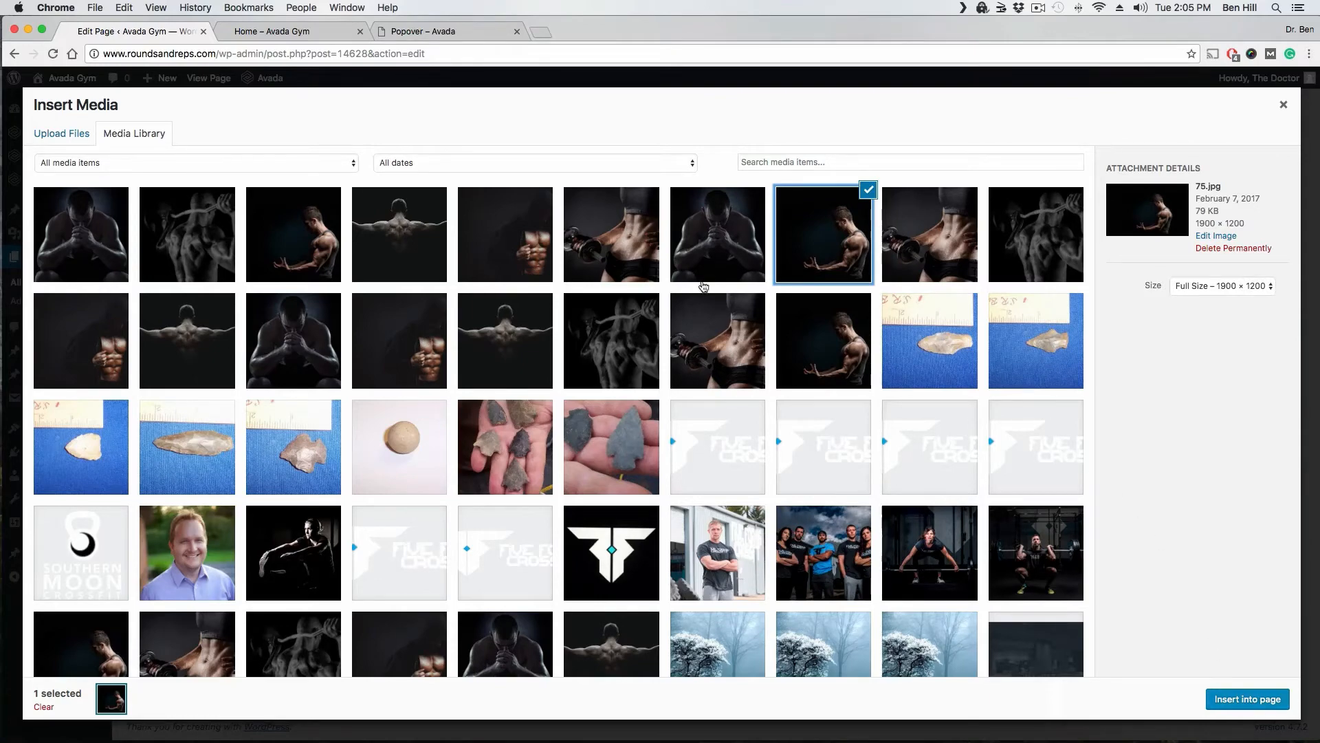
click(1248, 700)
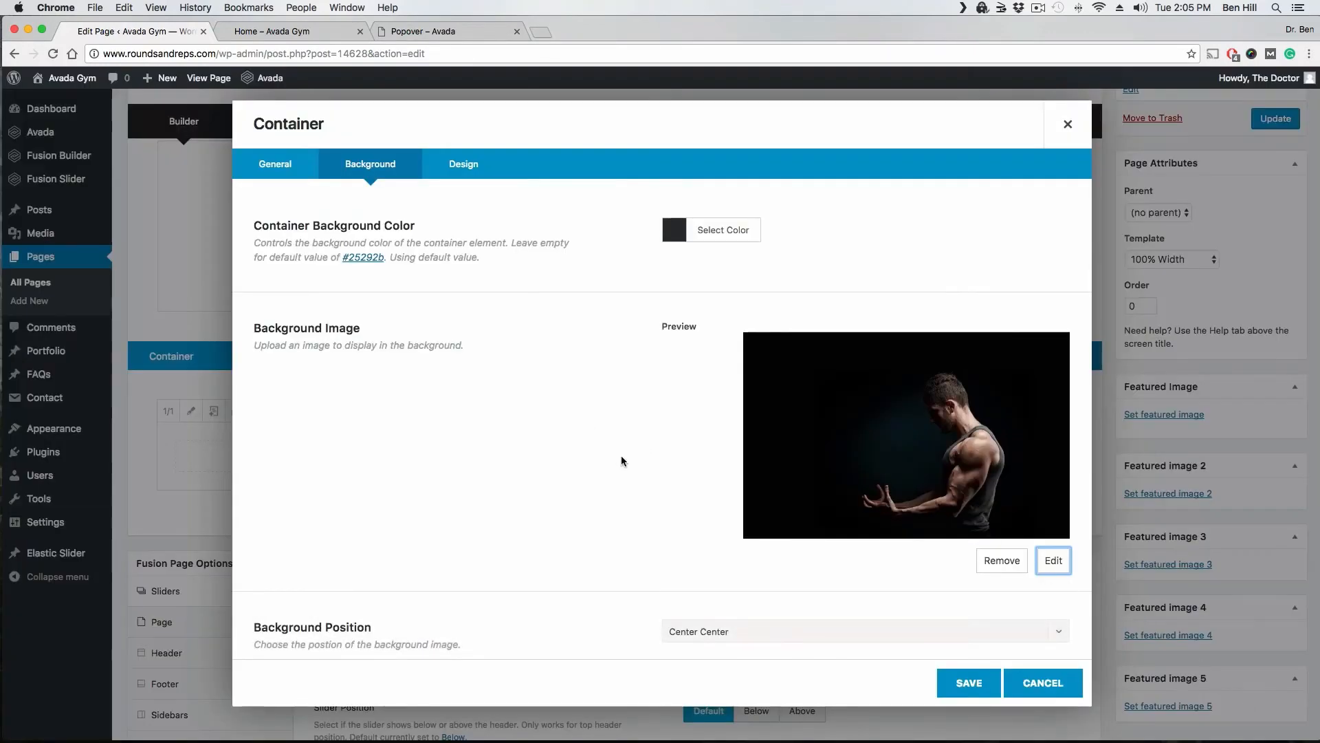
Review the container's background position, repeat, animation and parallax settings, its Design settings and its General settings.
scroll(533, 417, down, 2)
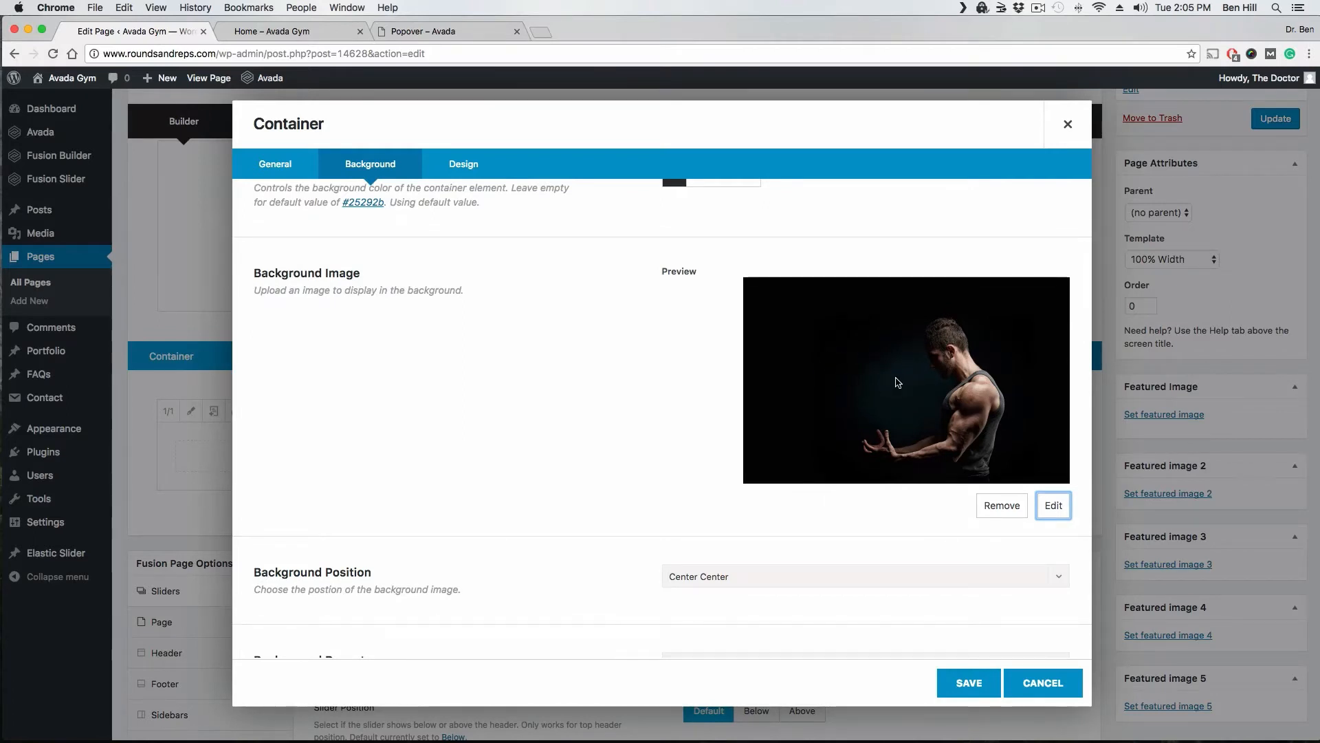
scroll(523, 361, up, 1)
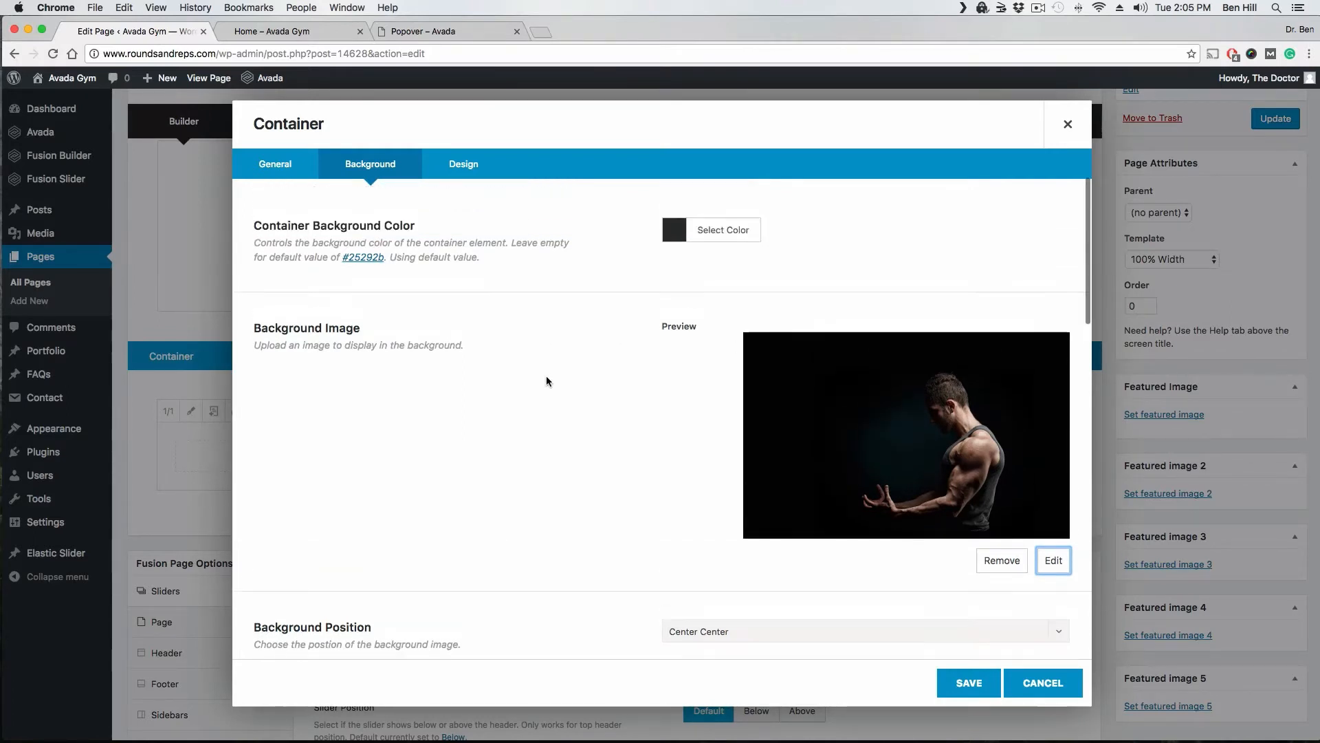
scroll(520, 385, down, 5)
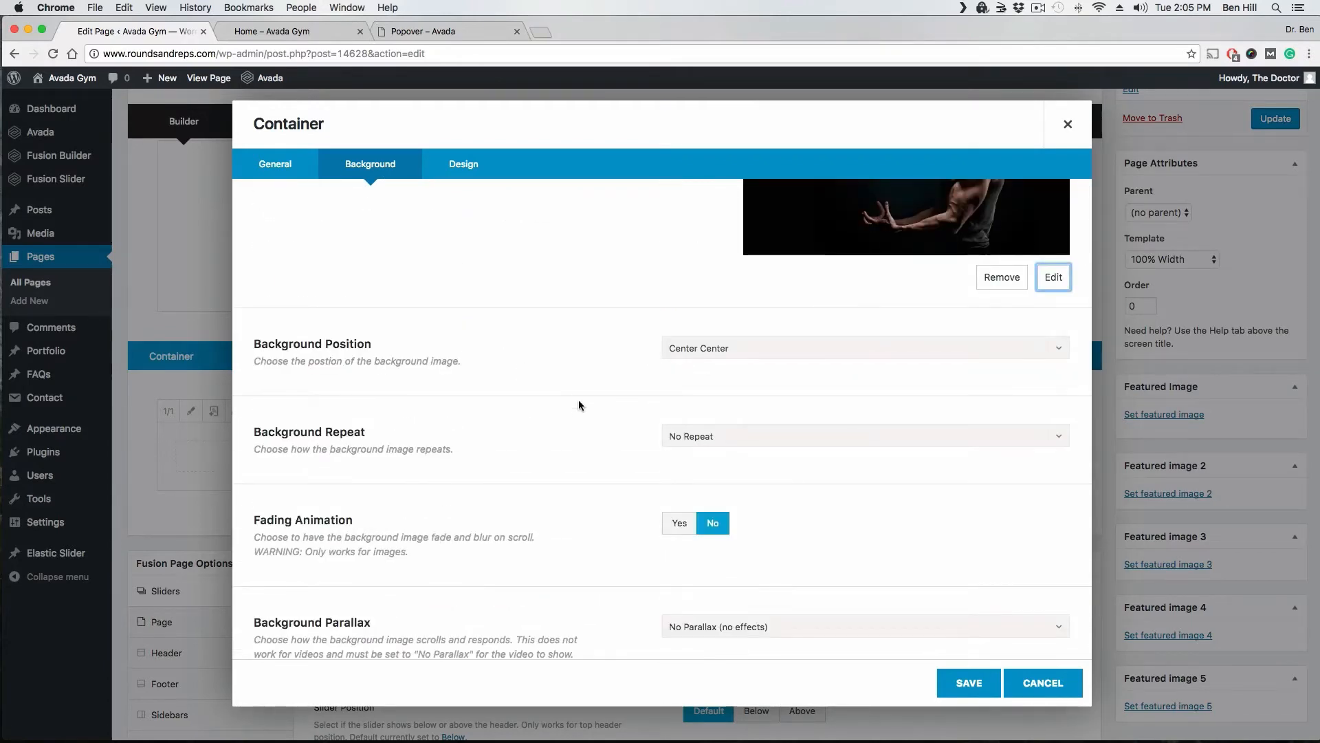
scroll(578, 405, down, 2)
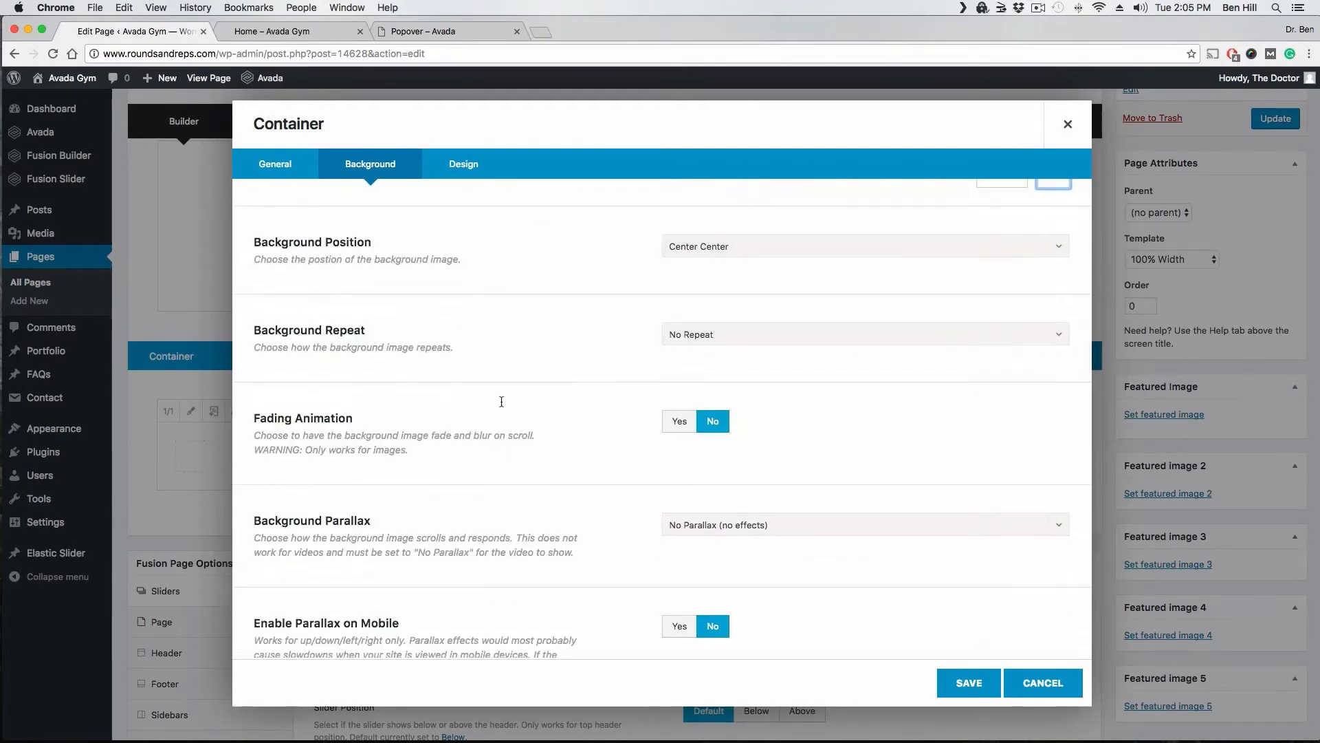
scroll(491, 330, down, 1)
click(473, 169)
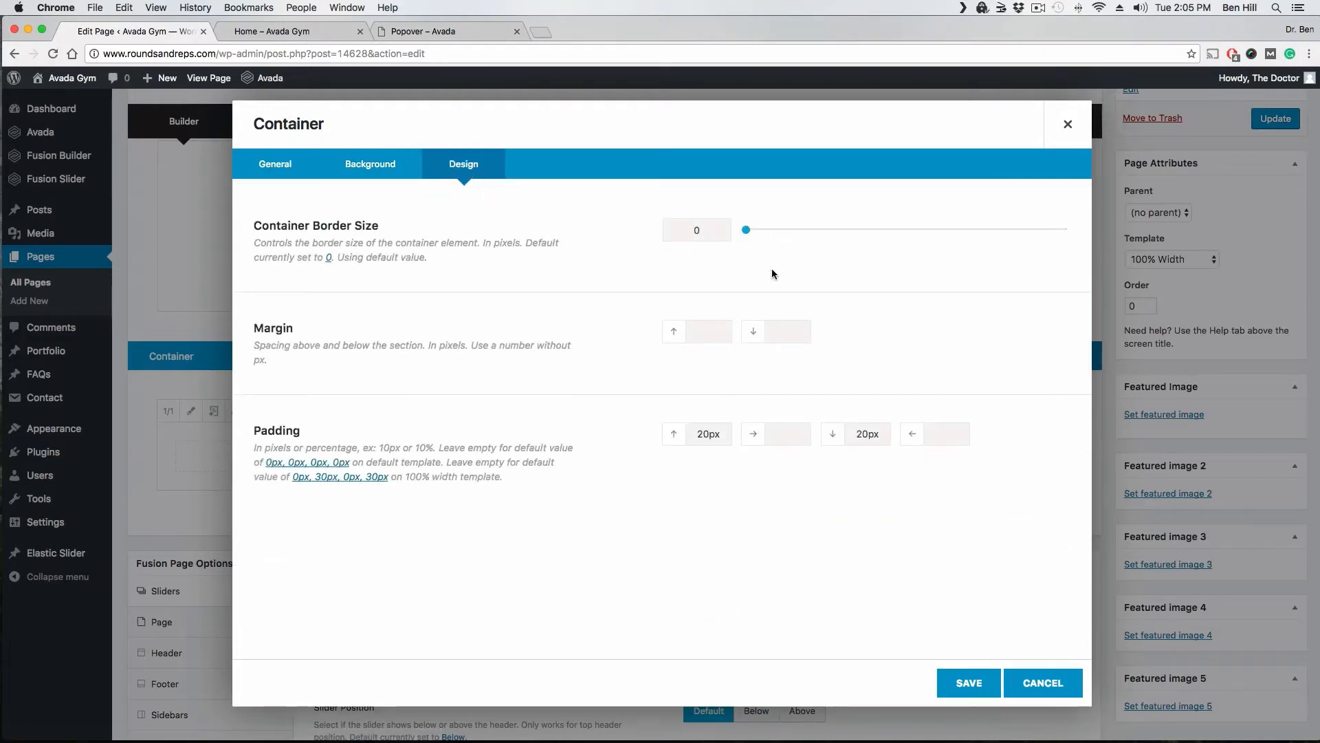
click(287, 172)
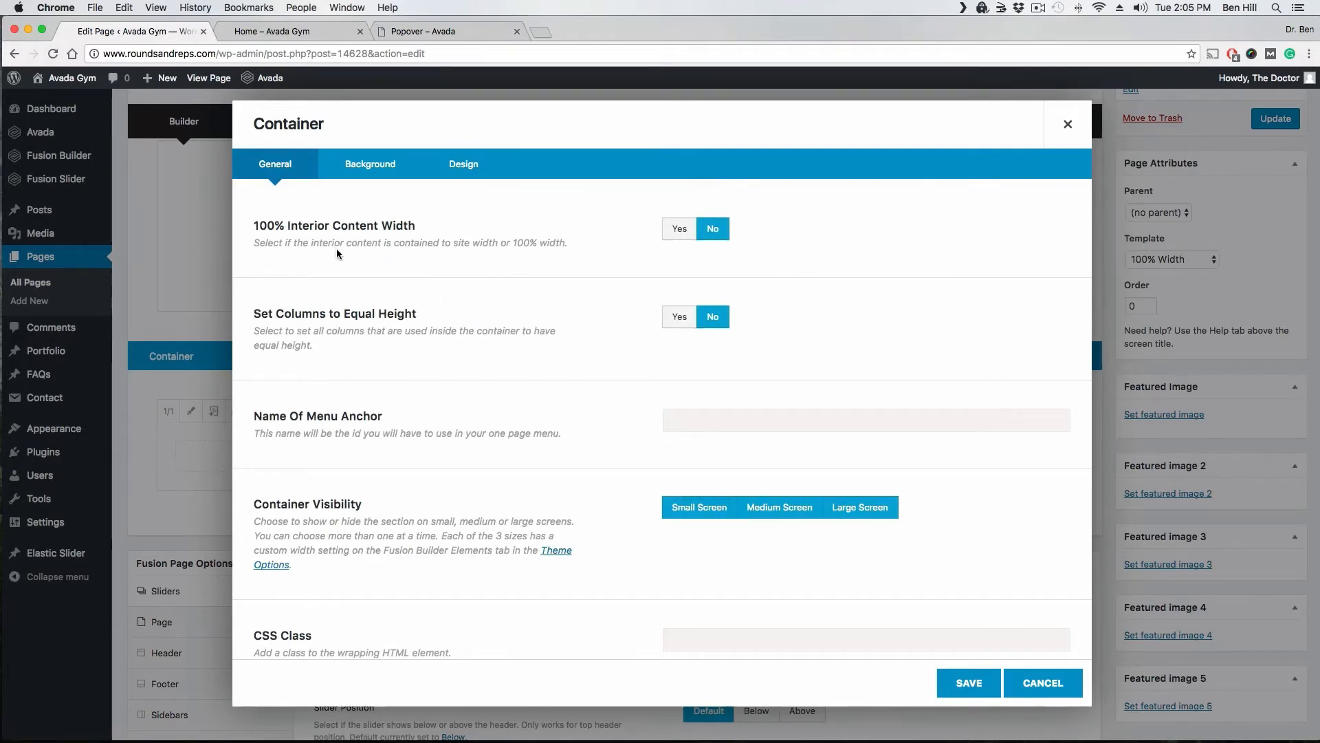
Save the container settings and check how the background image container shows in the Home page preview, down to the footer.
scroll(422, 275, down, 2)
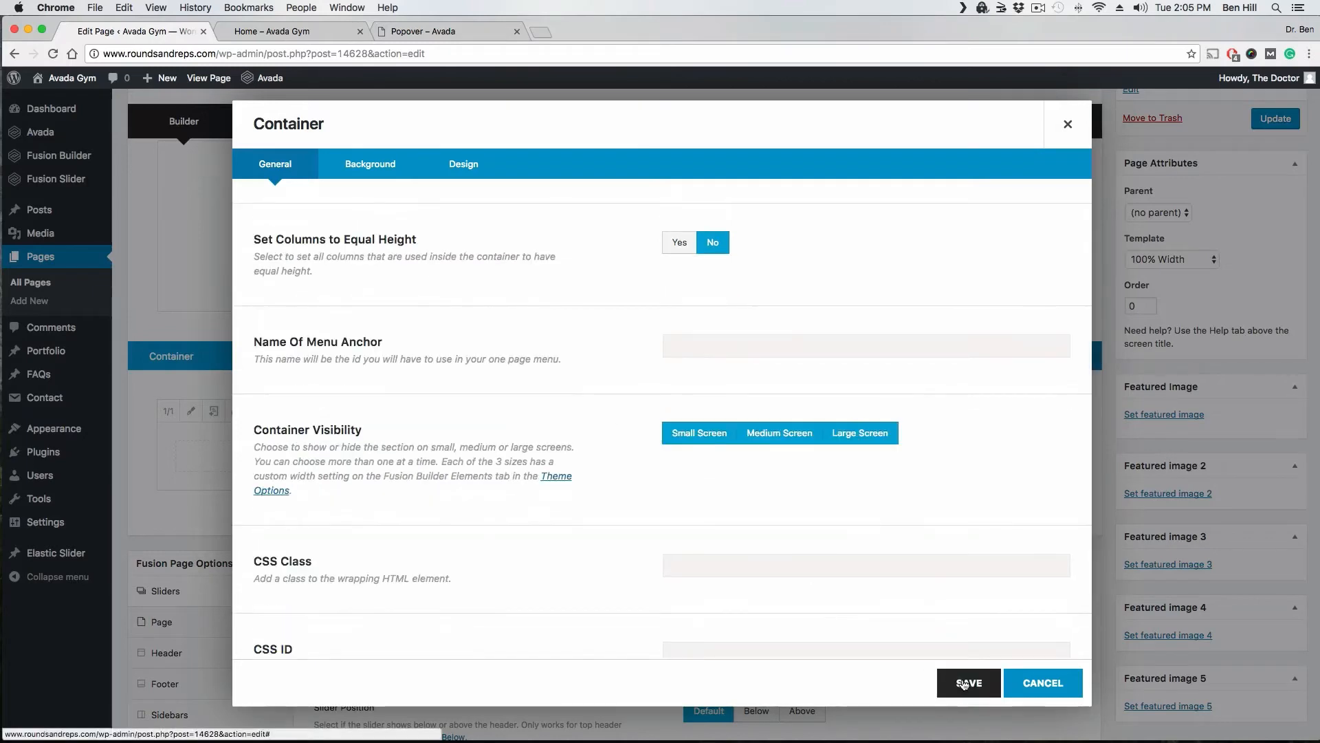
click(966, 683)
scroll(1264, 234, up, 3)
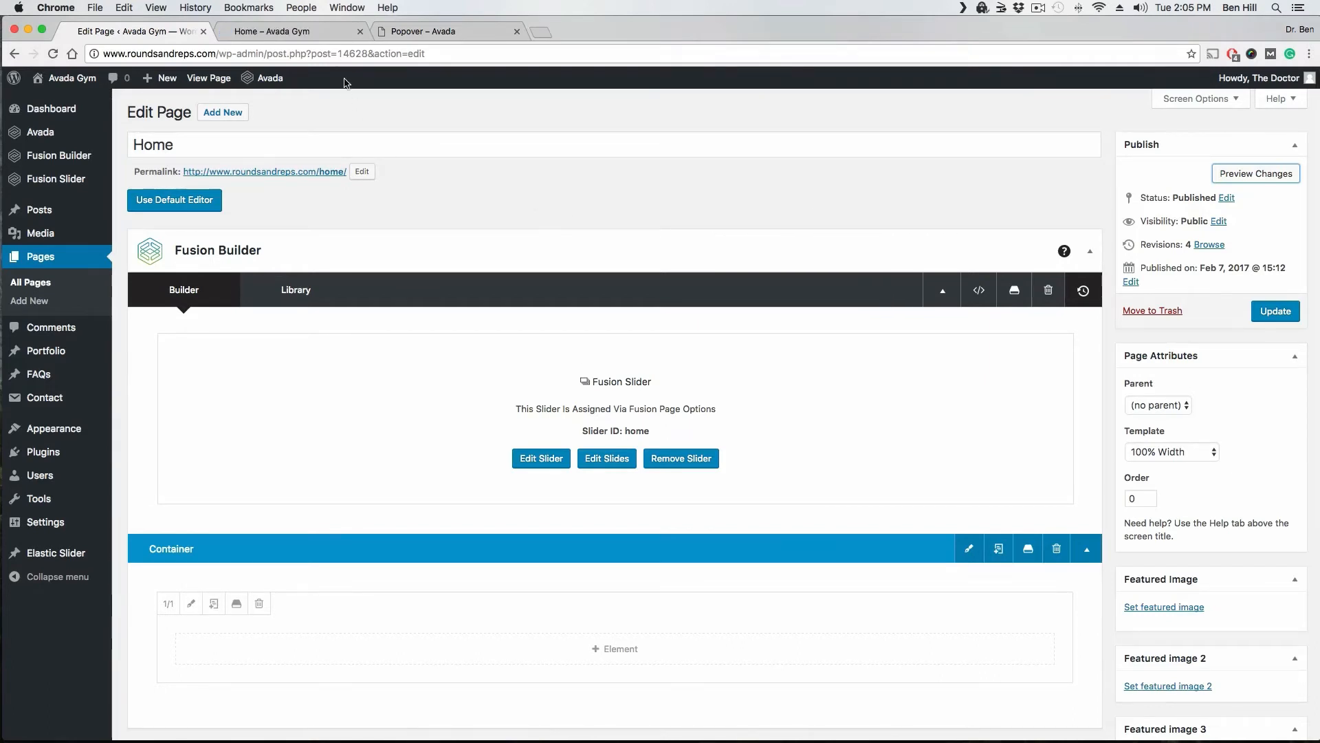
click(312, 34)
scroll(208, 280, down, 5)
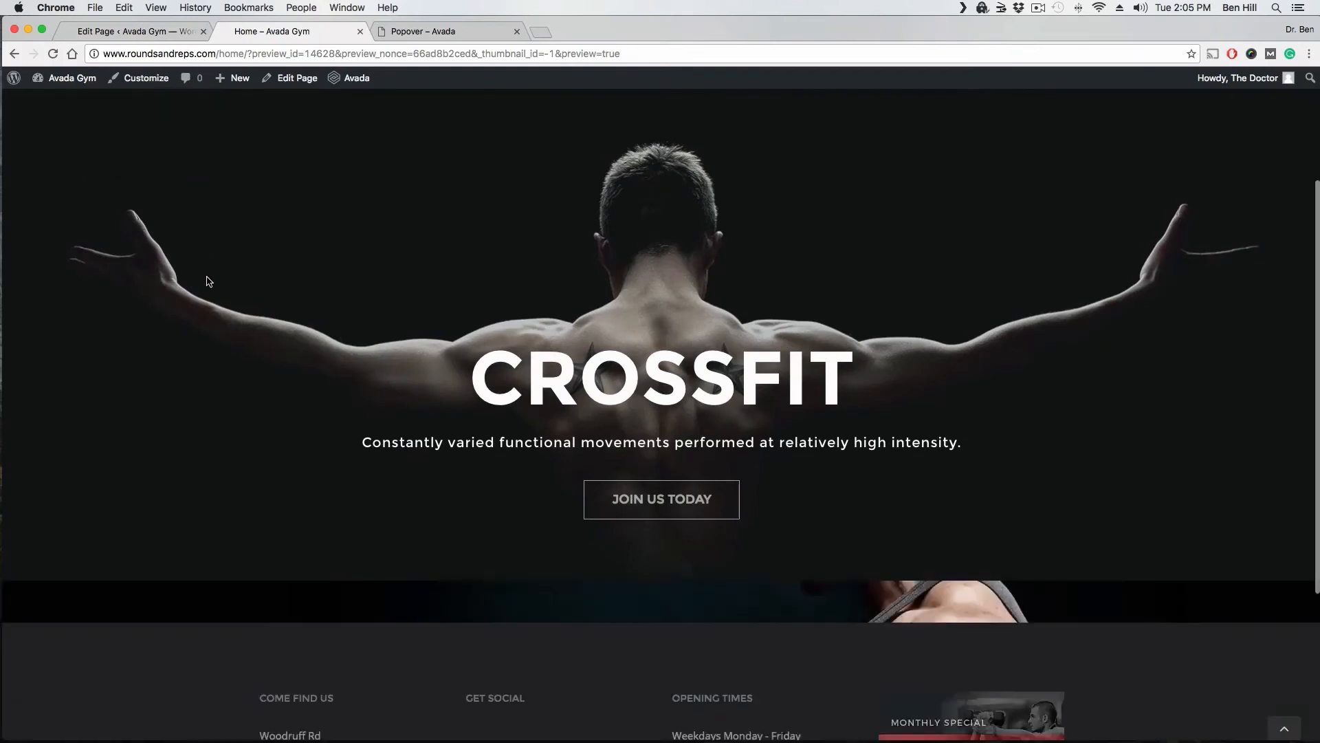
scroll(208, 280, down, 1)
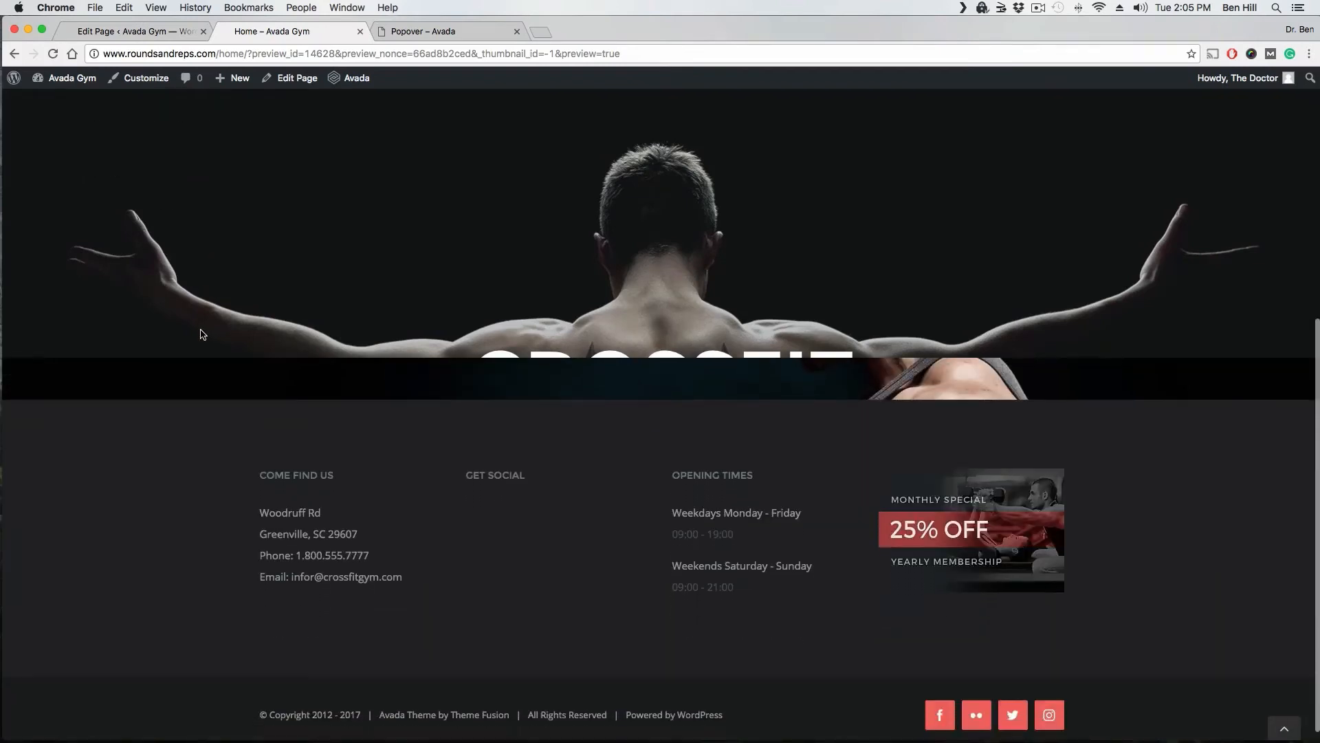
scroll(204, 334, down, 1)
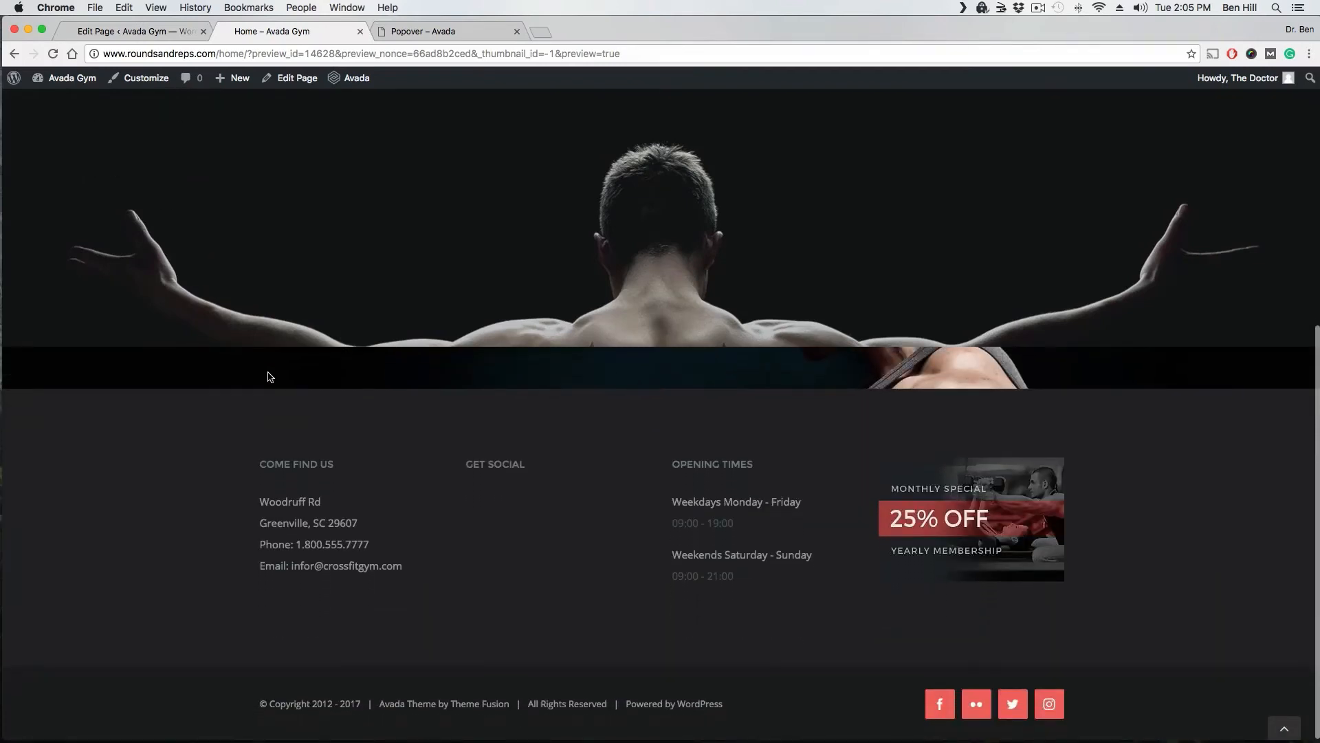
Set the Home page container's top padding to 500px in its Design settings and save.
click(165, 39)
scroll(396, 401, down, 1)
scroll(395, 400, down, 3)
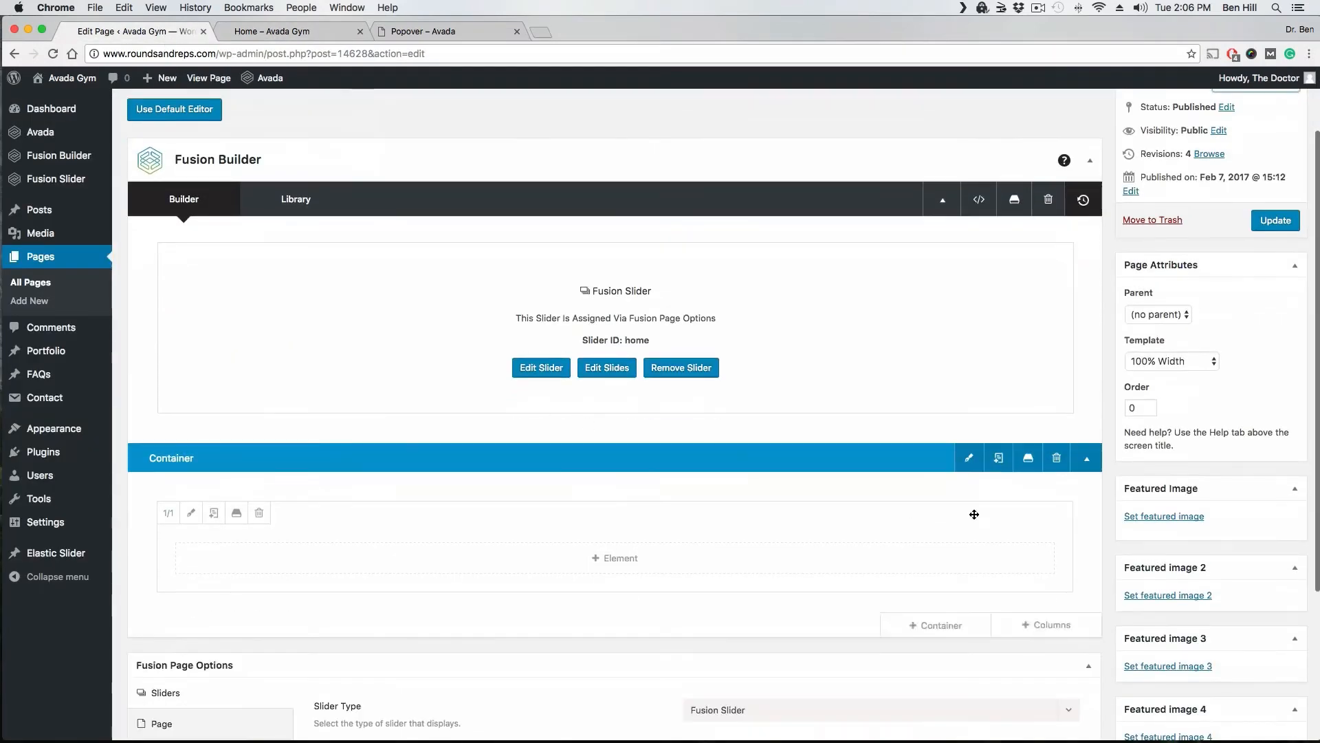
click(969, 457)
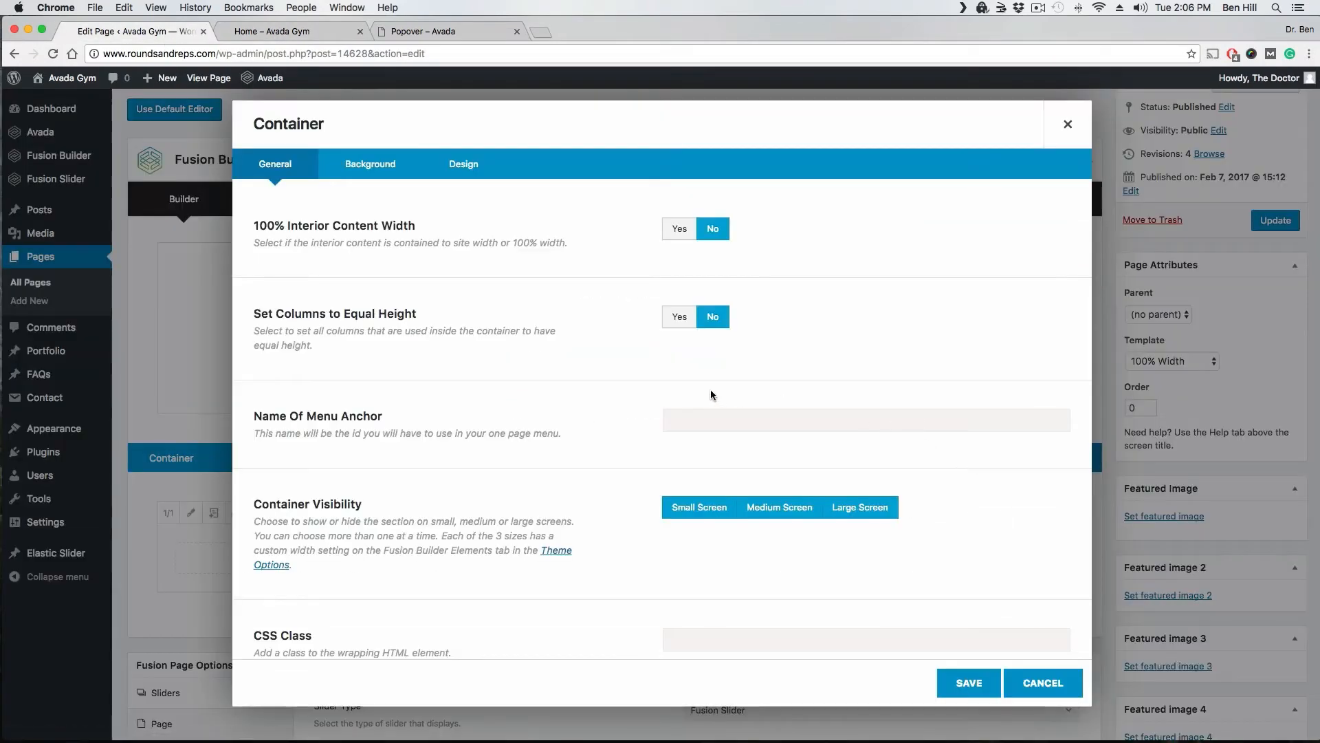
scroll(580, 347, down, 3)
scroll(568, 336, down, 2)
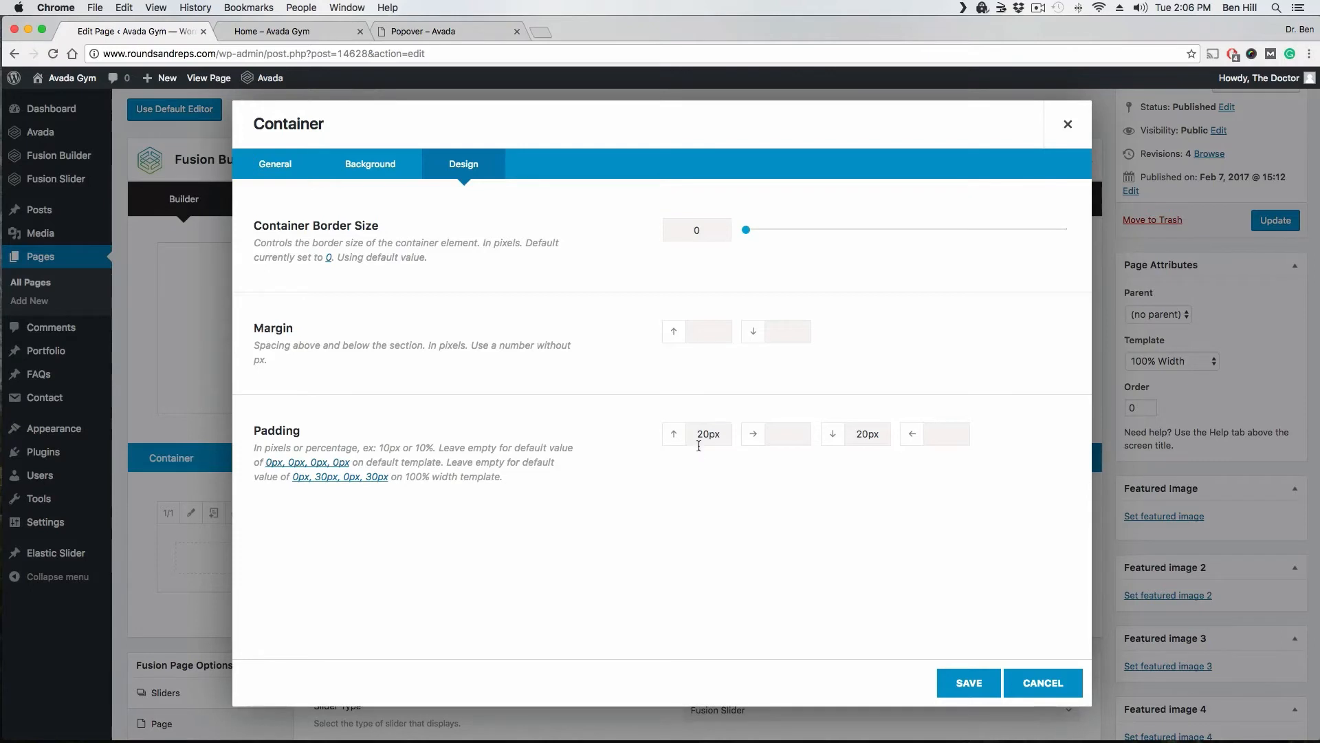
drag(710, 434, 699, 435)
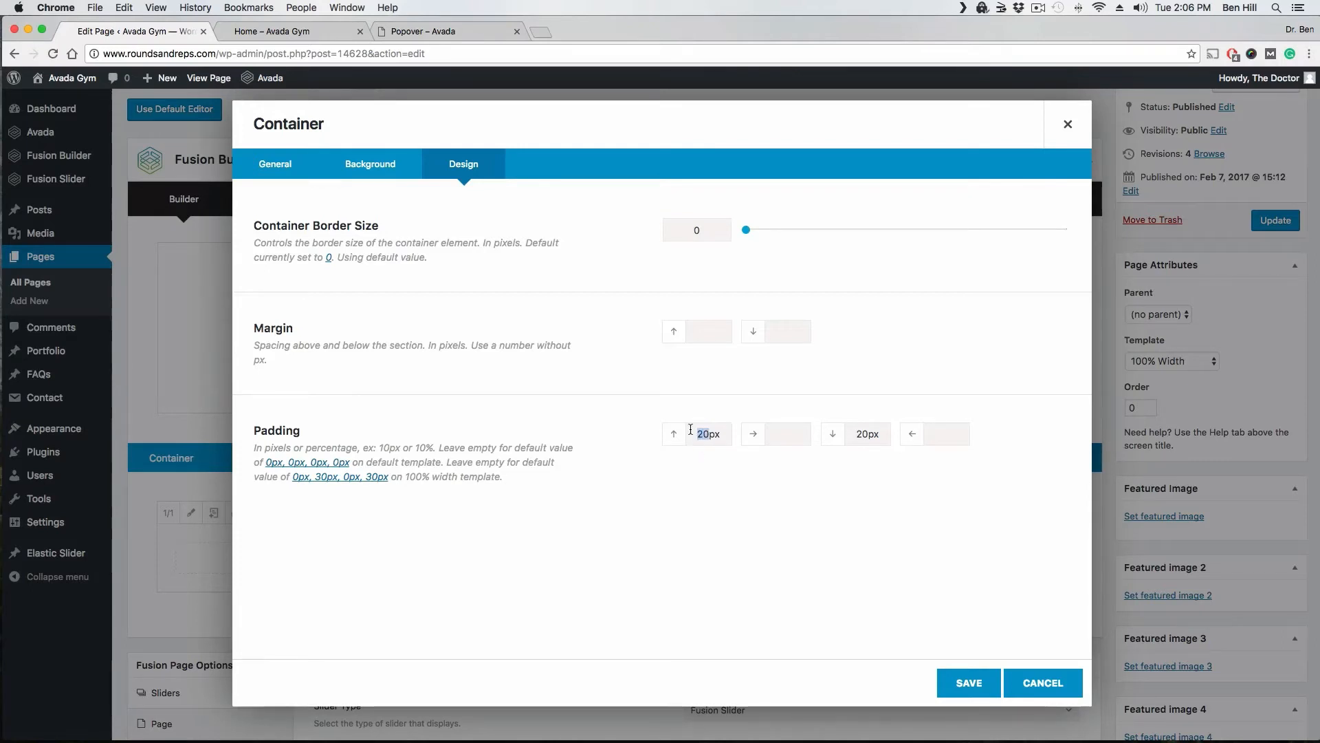
text(500)
click(969, 683)
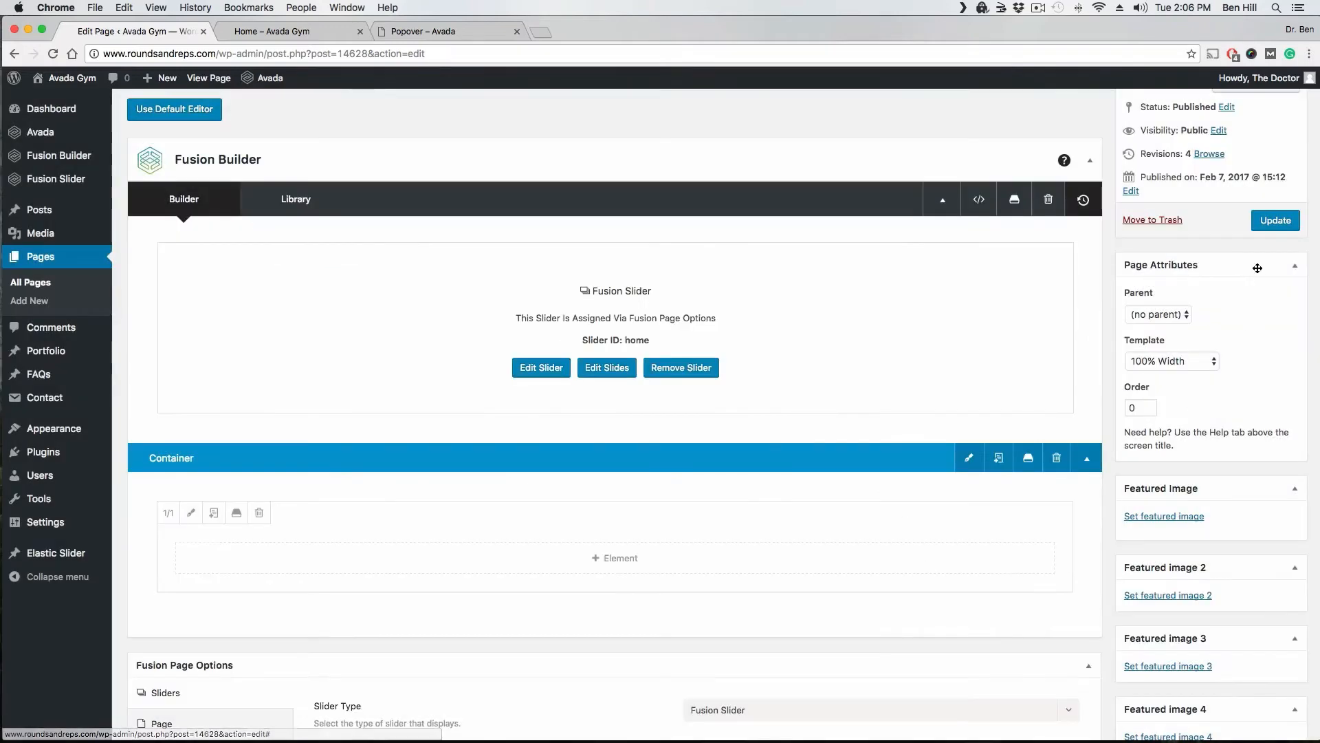
Preview the Home page changes and inspect the container with the increased top padding below the CrossFit slider.
click(1234, 180)
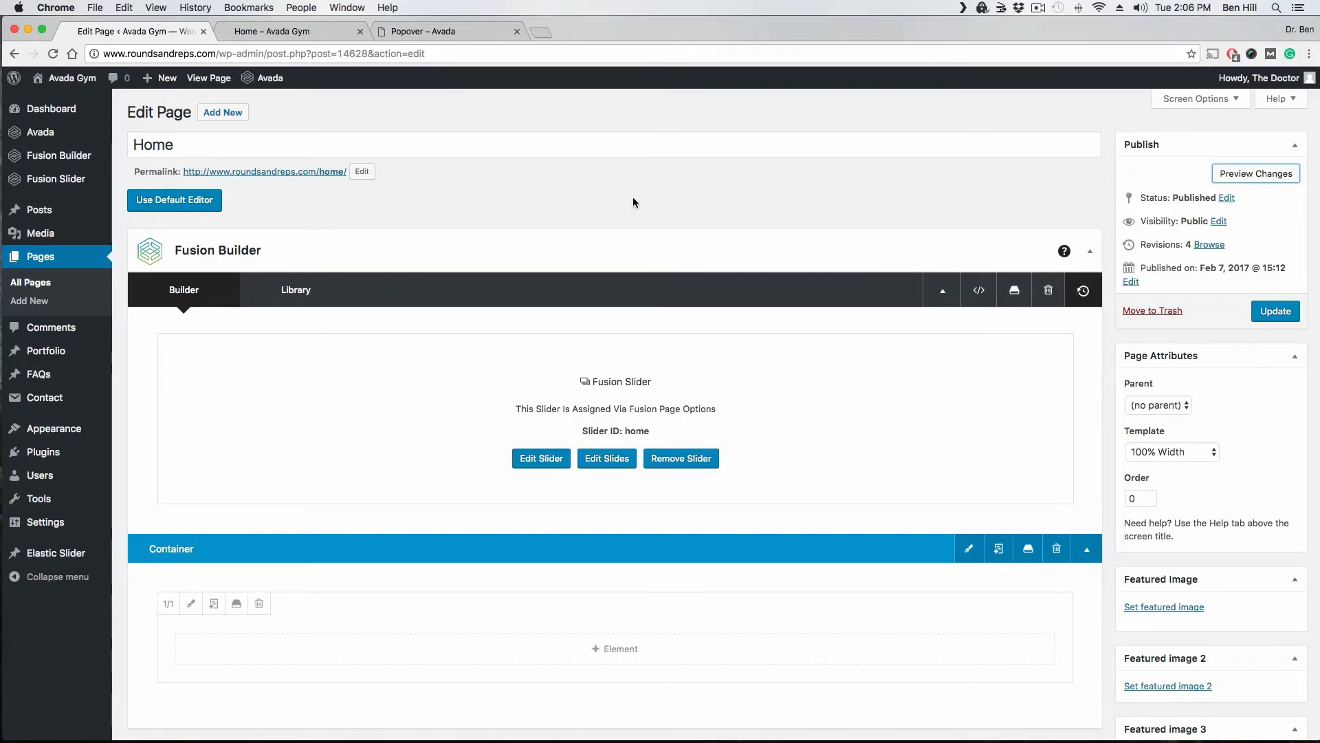
click(294, 30)
scroll(344, 259, down, 5)
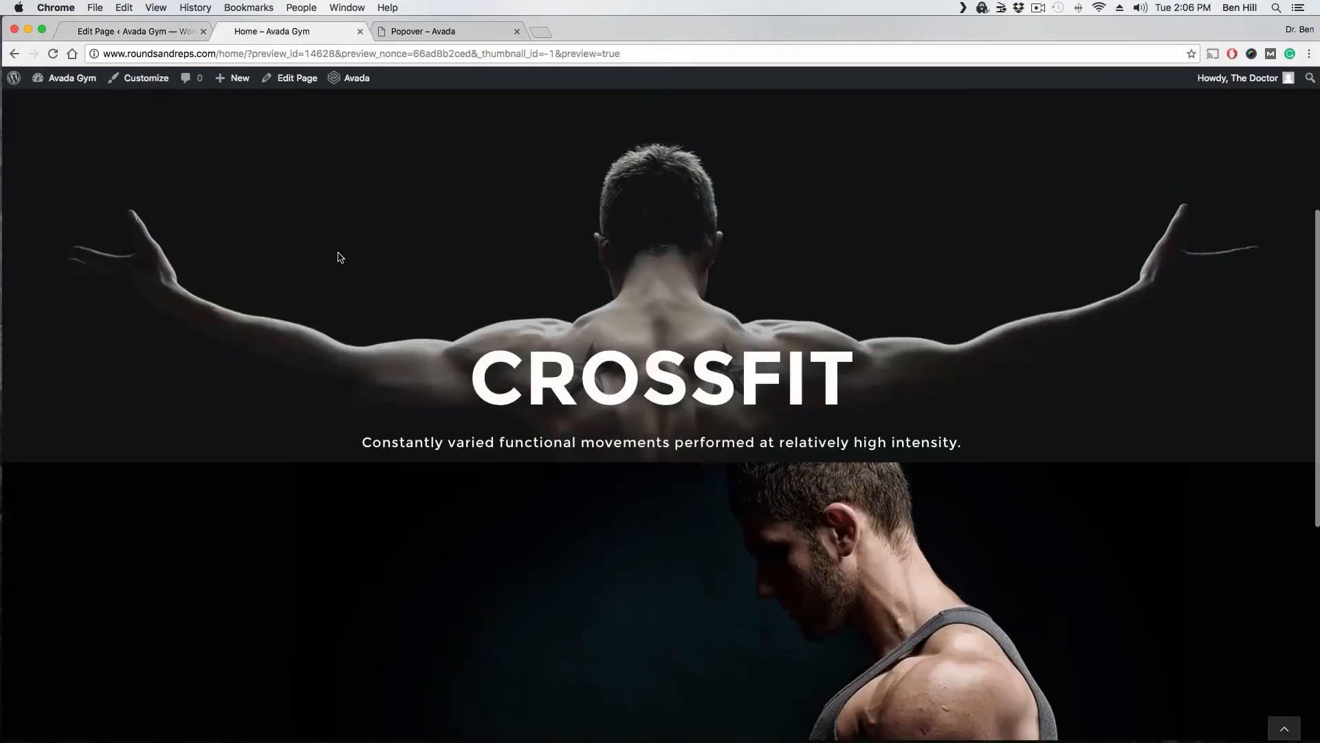
scroll(339, 255, down, 2)
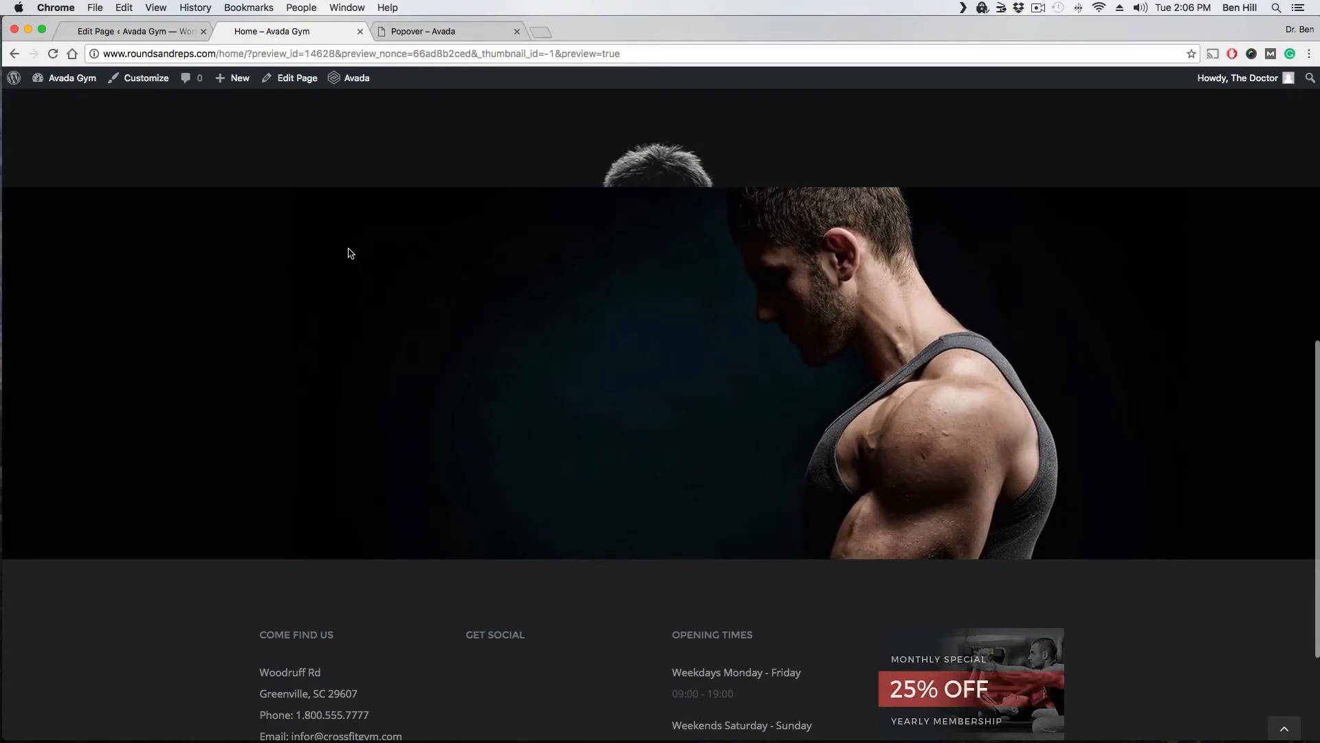
scroll(342, 247, up, 8)
scroll(328, 252, down, 8)
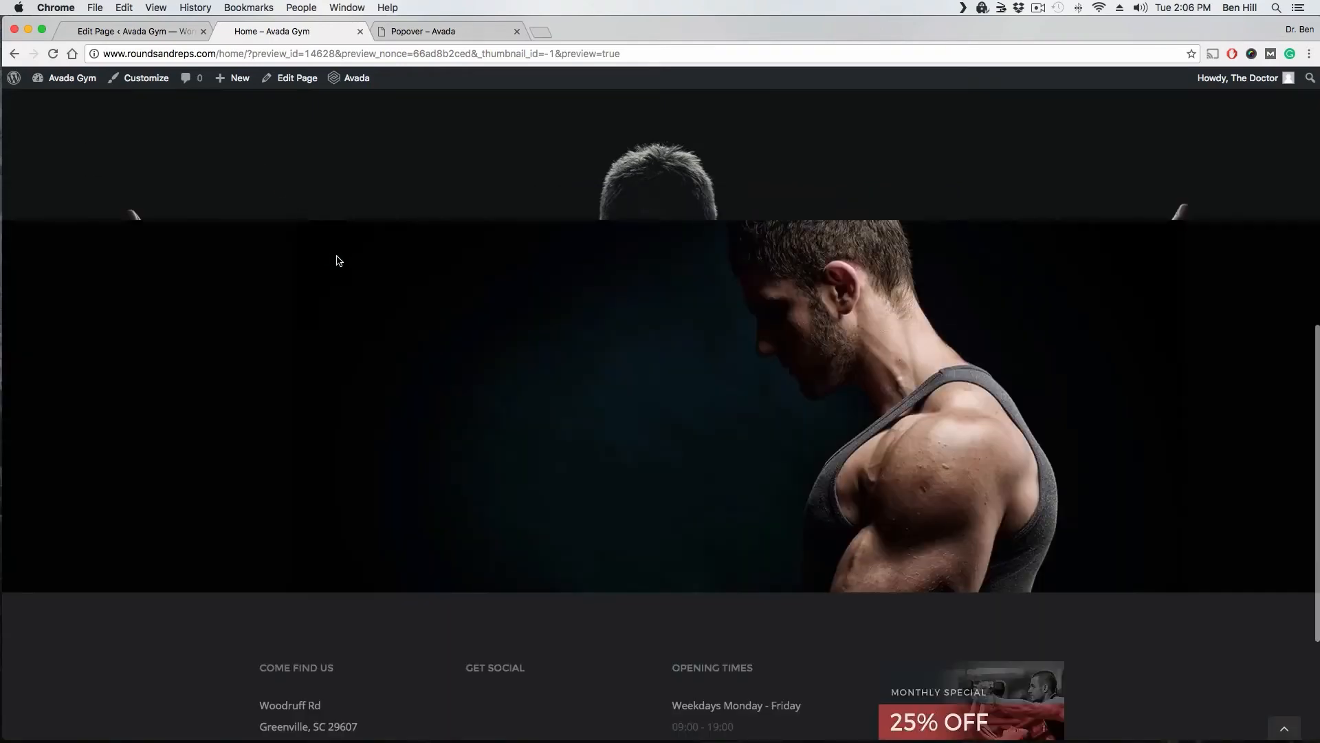
Compare the container's padding settings with the page preview, set its bottom padding to 200px and save.
click(134, 31)
scroll(450, 406, down, 7)
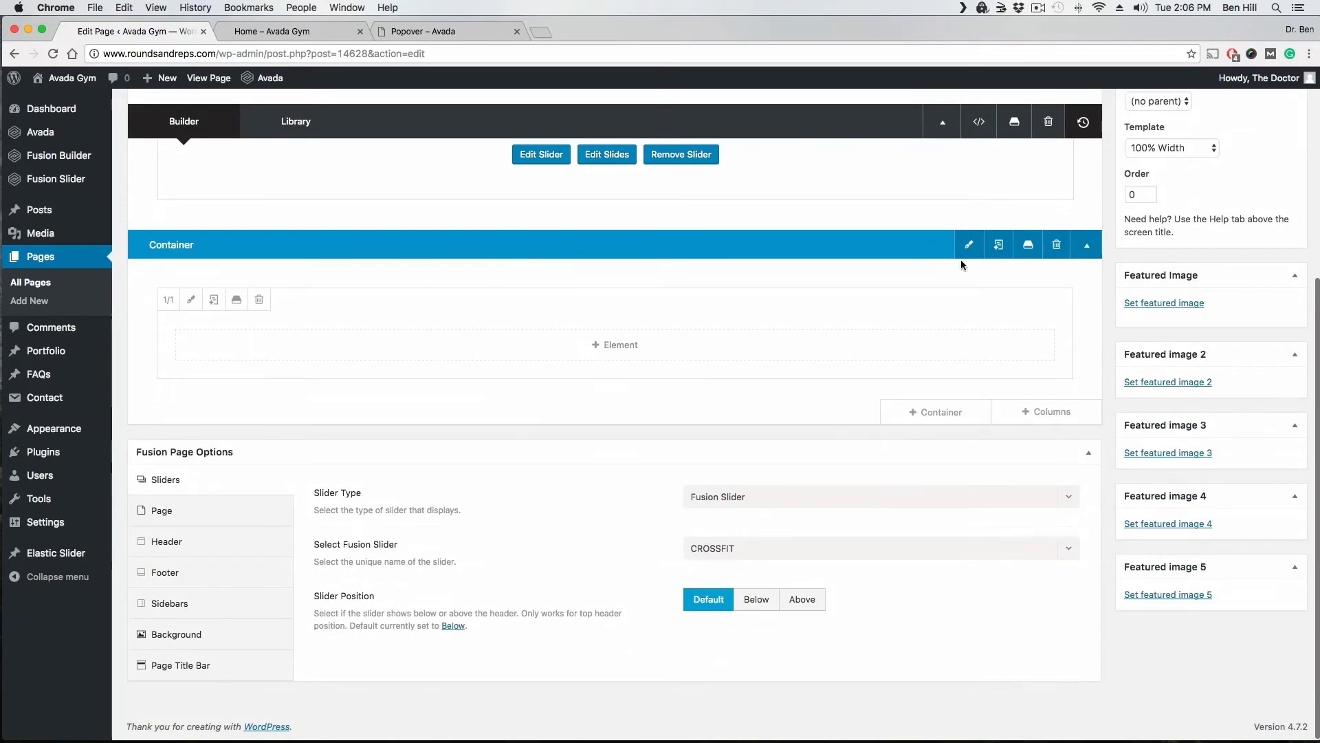
click(969, 246)
click(463, 165)
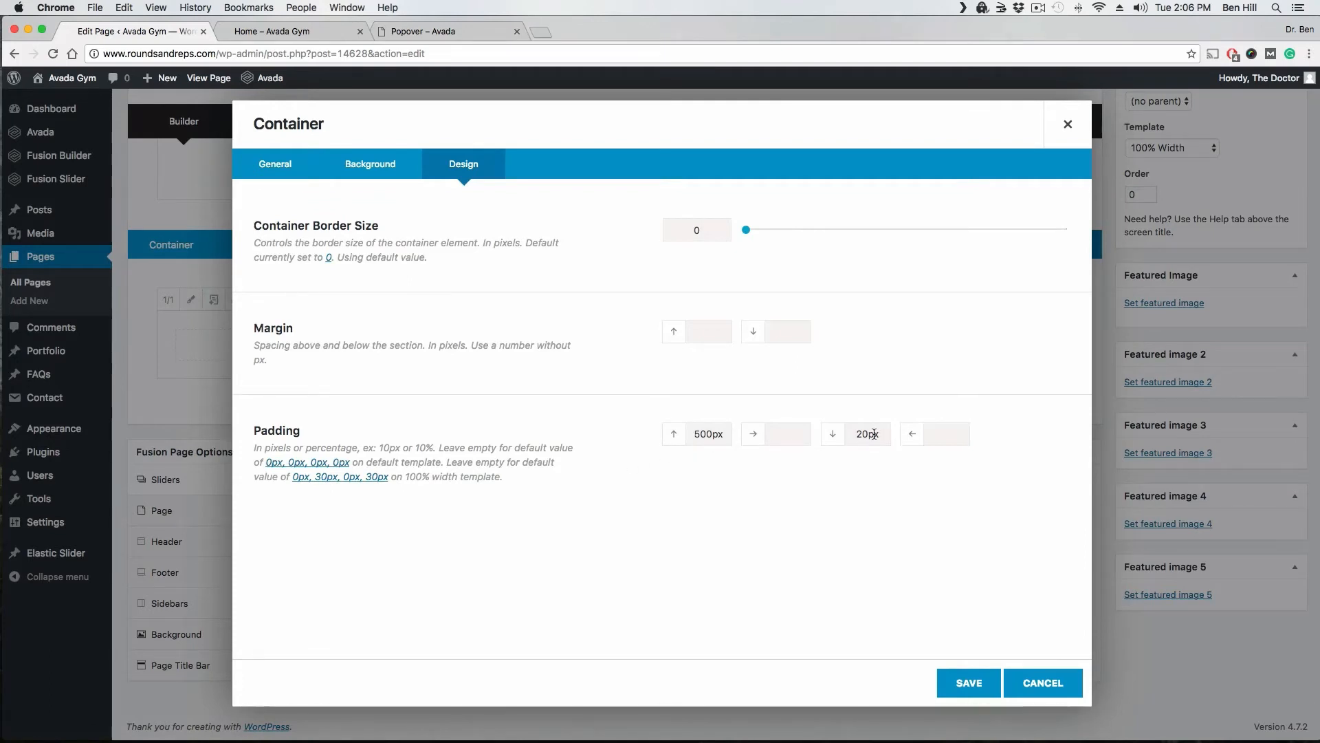
click(279, 29)
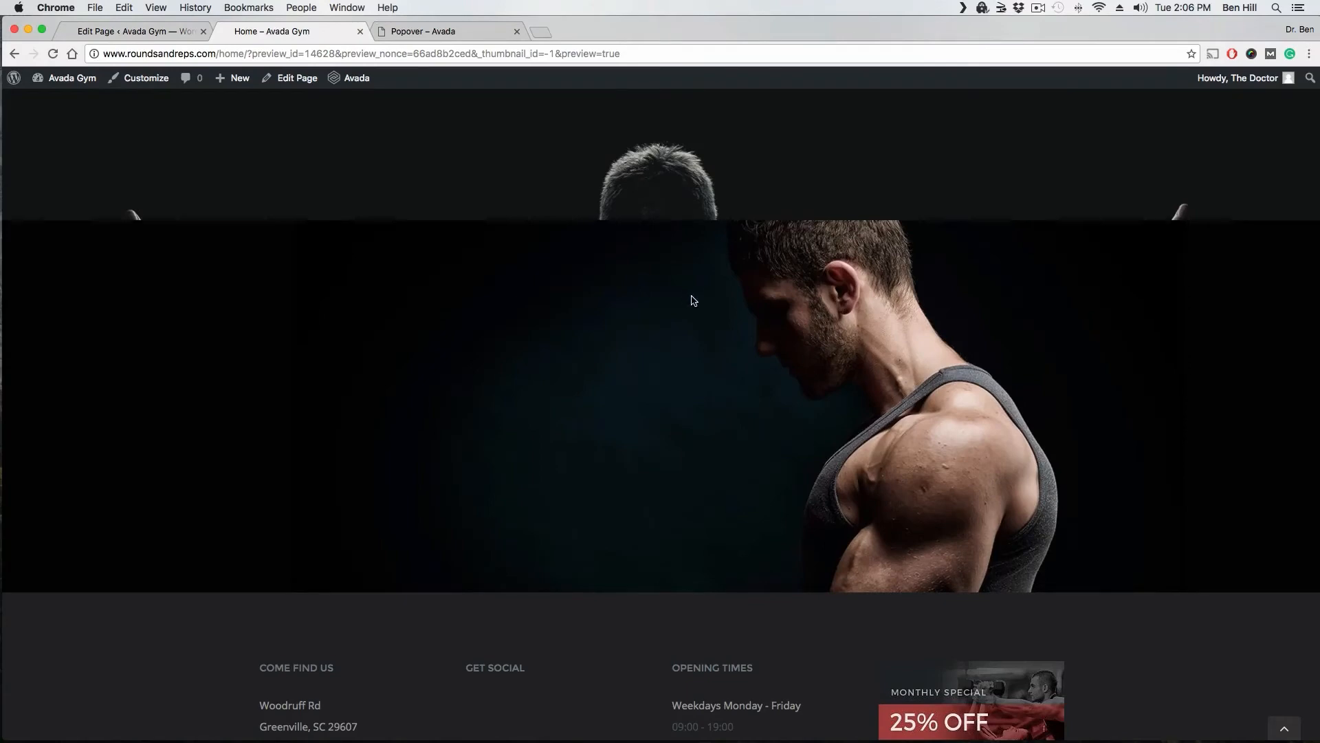
click(141, 31)
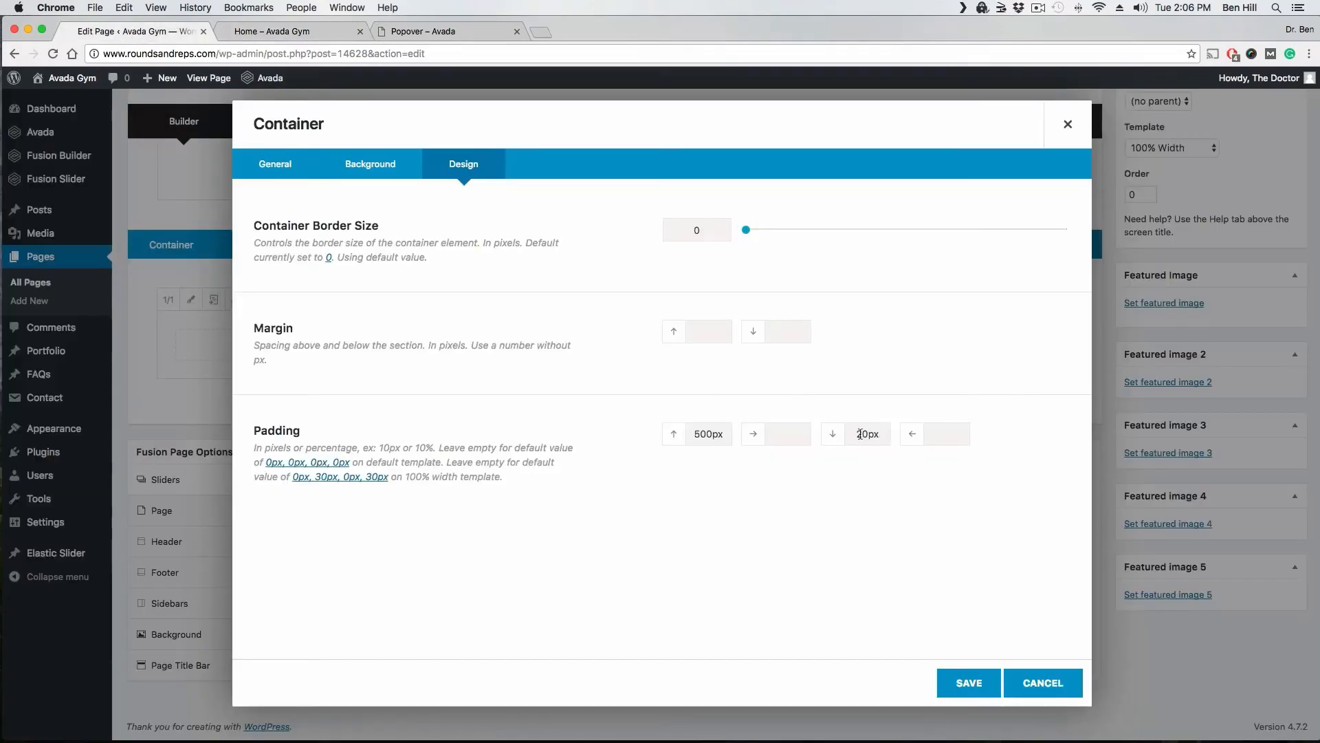
text(200)
click(969, 683)
Preview the Home page changes again and examine the container's height with the new bottom padding.
scroll(1277, 286, up, 3)
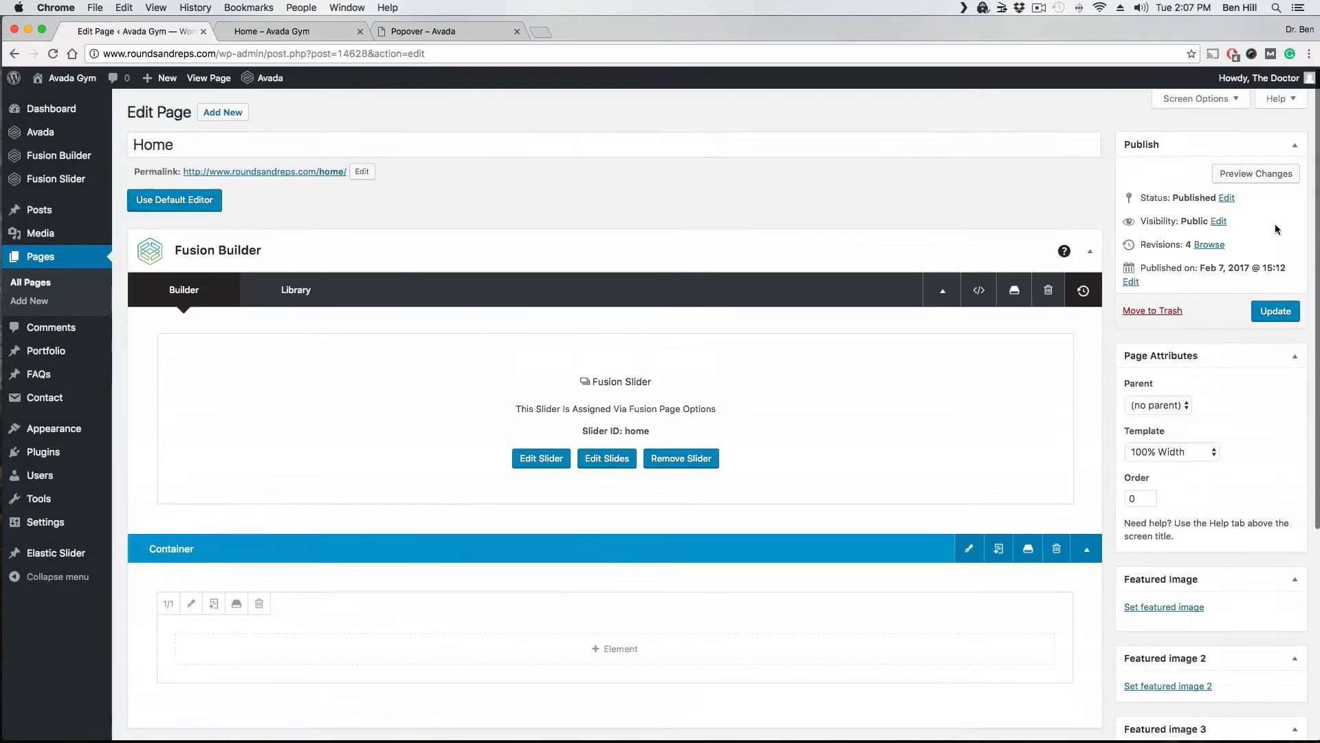
click(1281, 171)
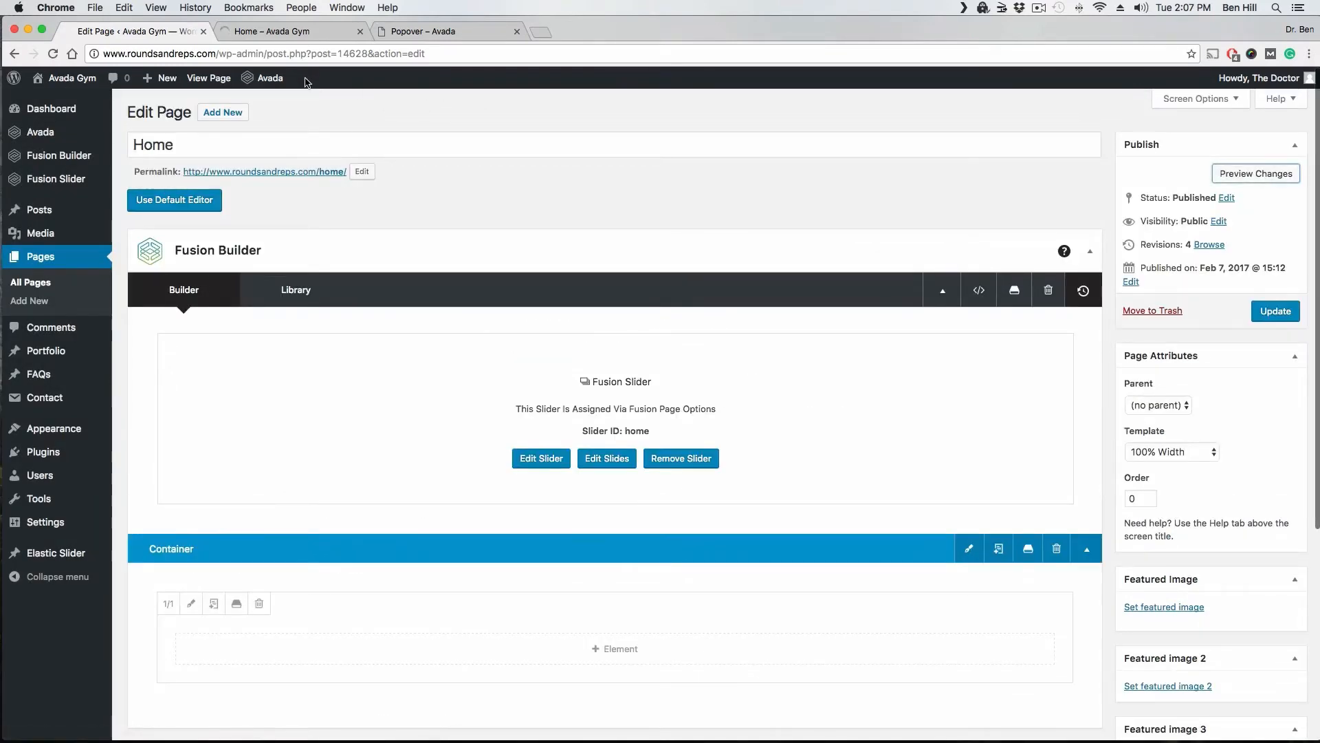
click(315, 33)
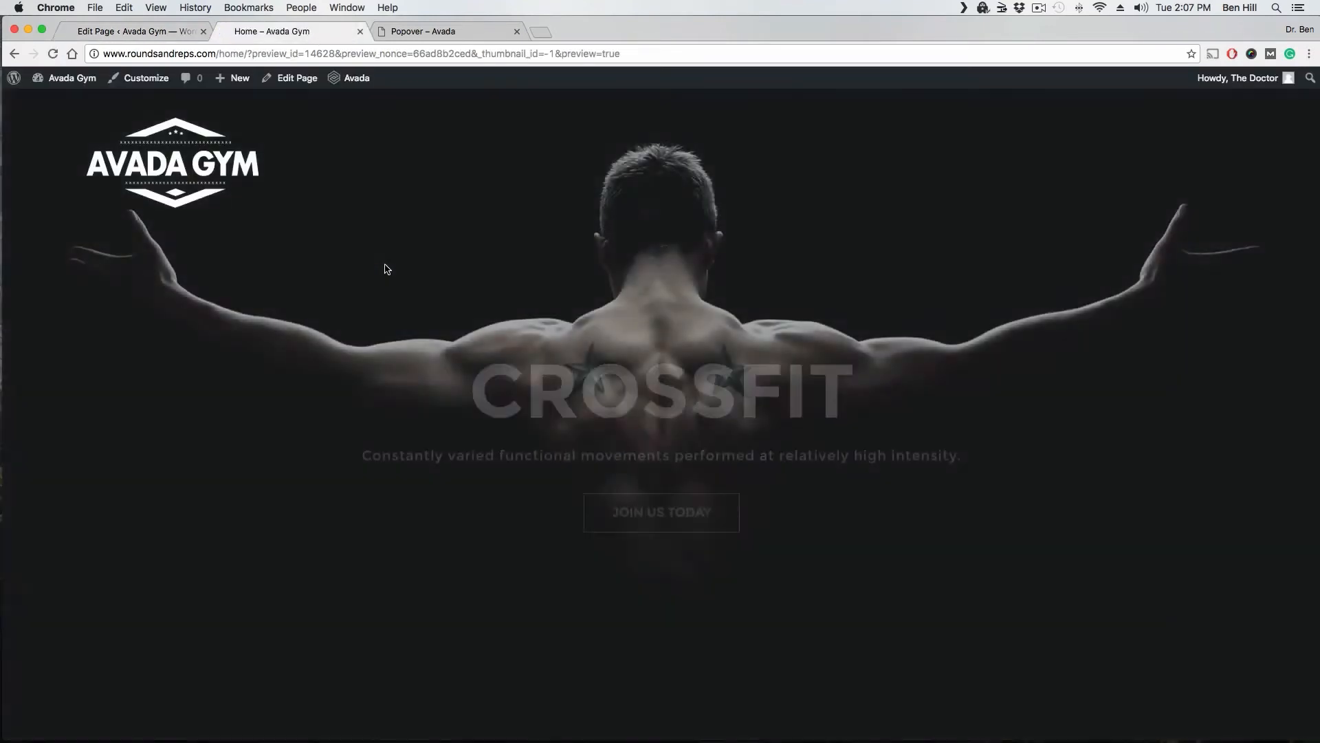
scroll(390, 261, down, 6)
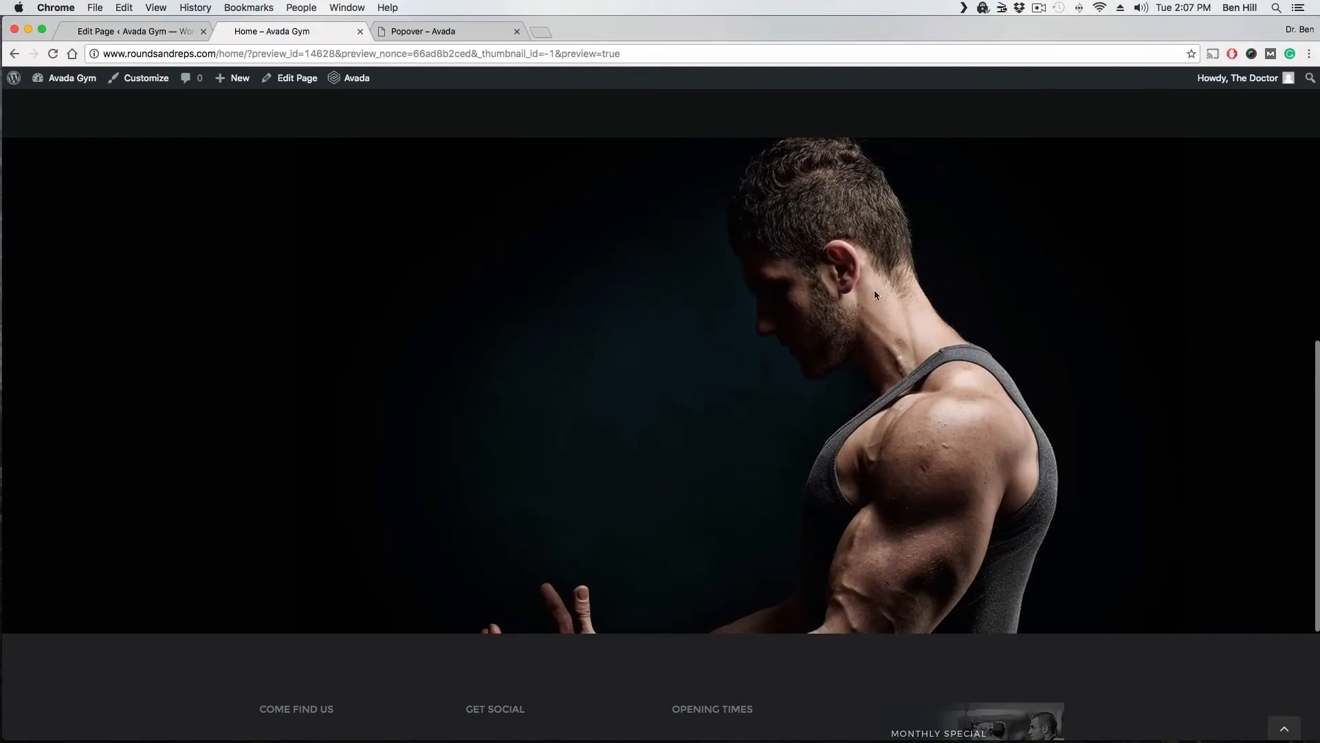
scroll(830, 359, up, 3)
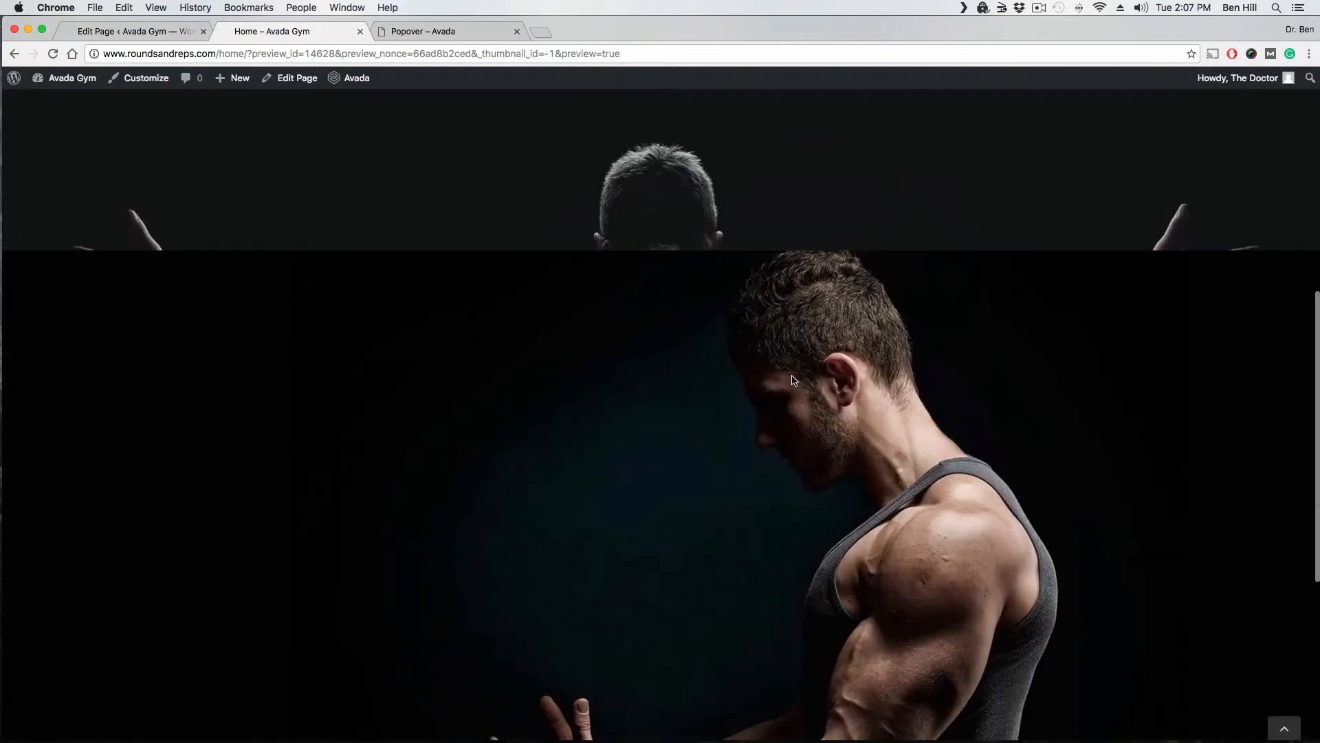
Add a Content Boxes element to the container's 1/1 column in the Home page editor.
click(138, 32)
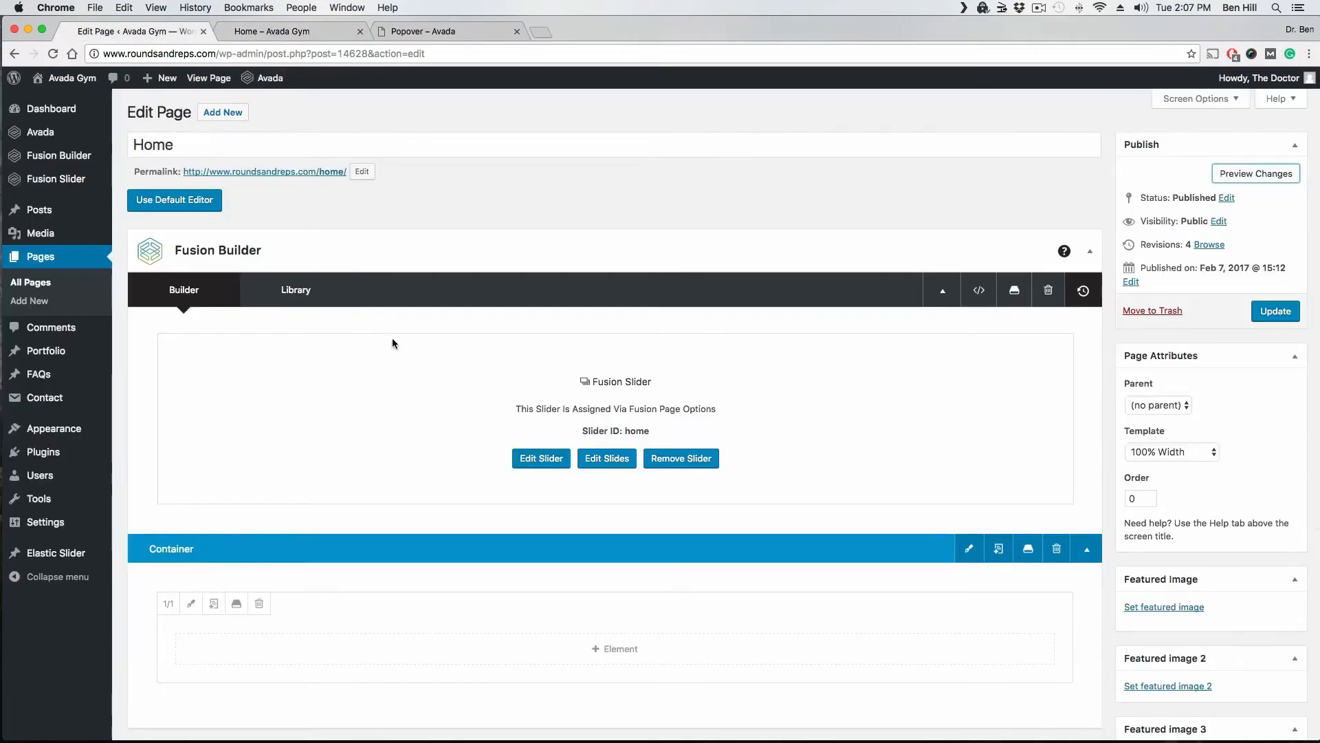
scroll(392, 337, down, 5)
scroll(397, 323, down, 3)
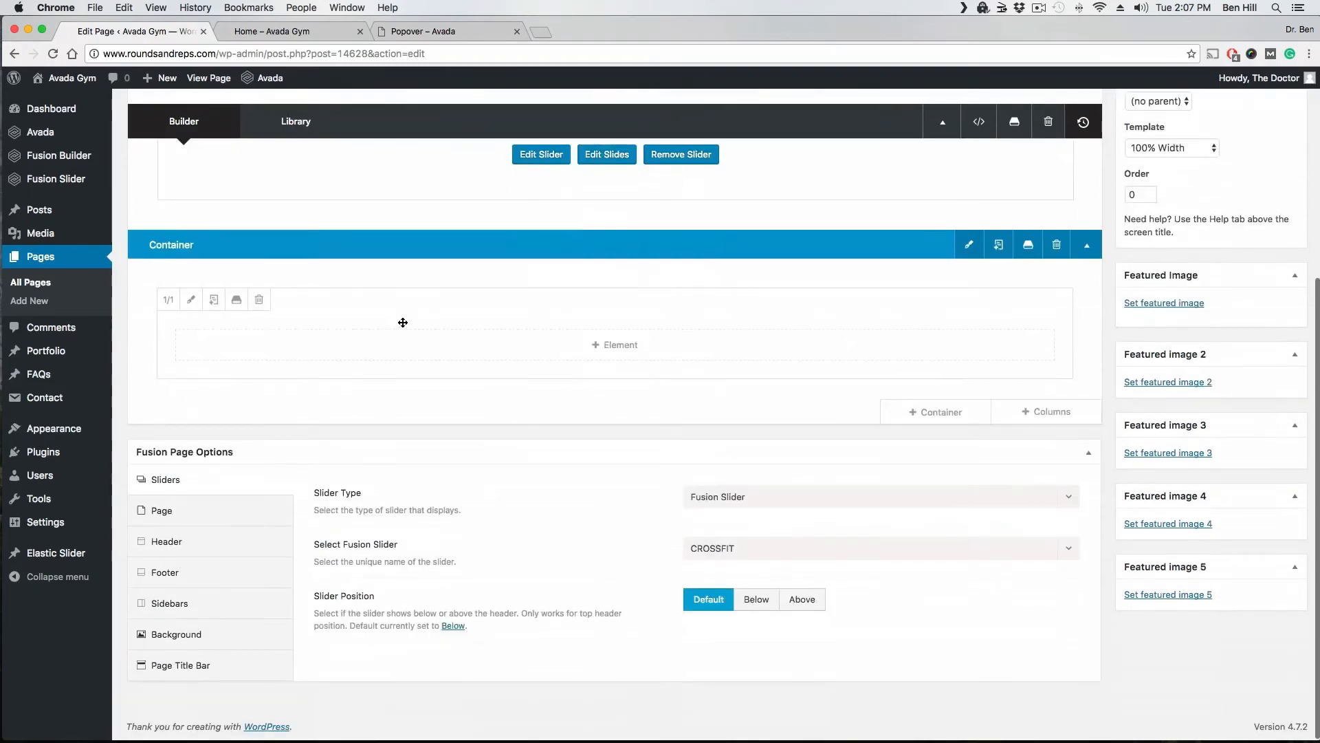
click(628, 347)
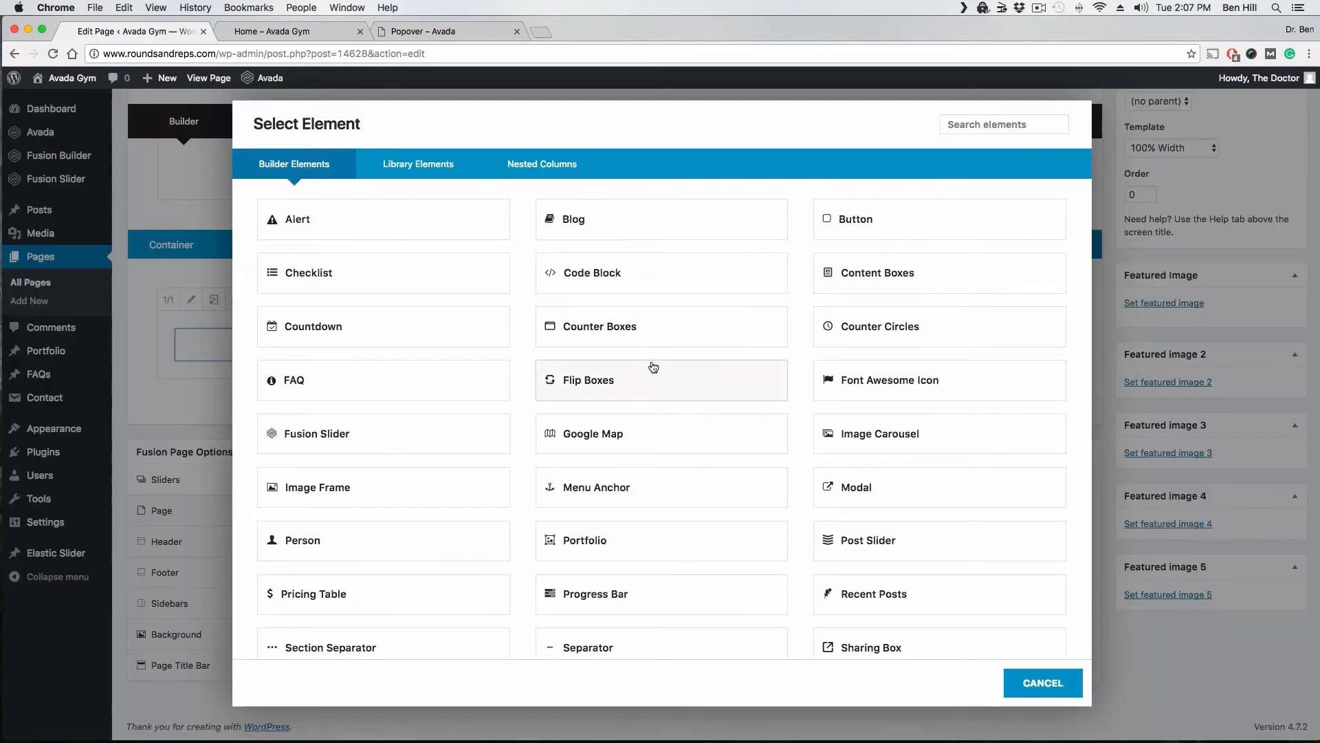
click(892, 286)
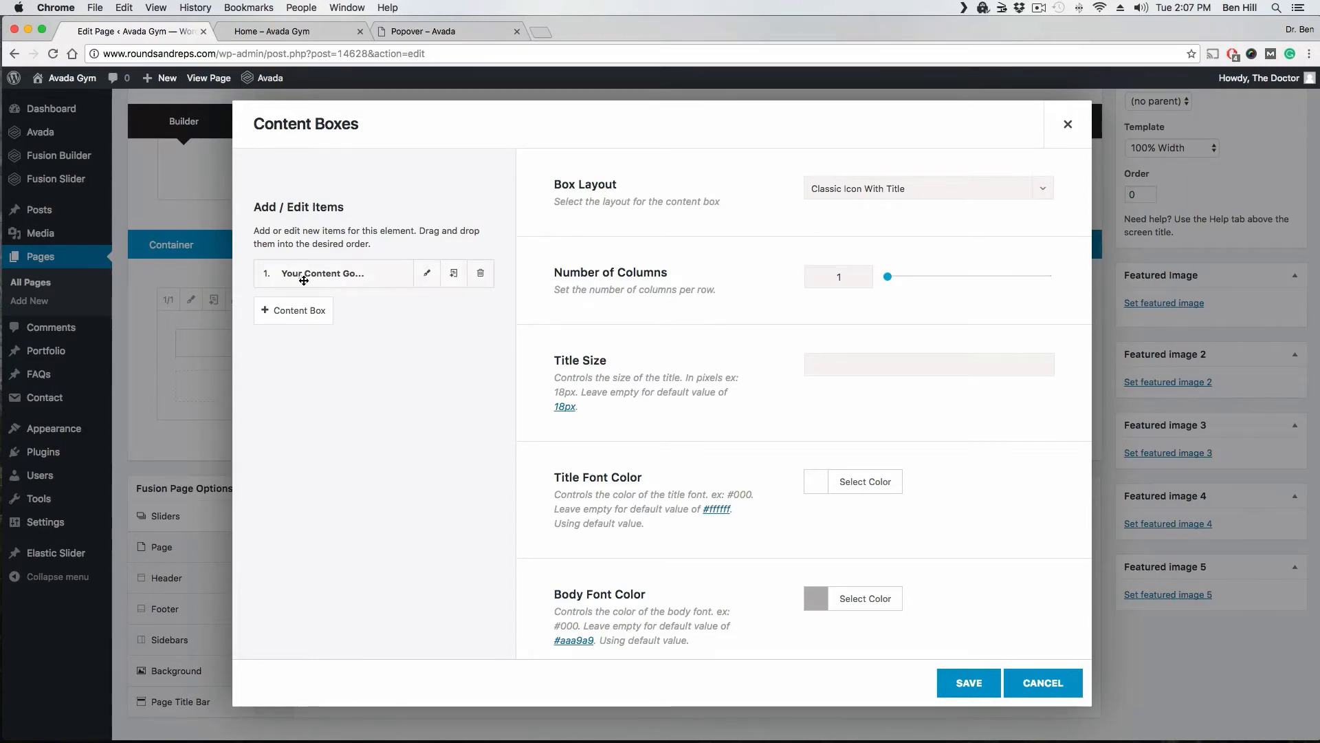
Open the first content box item for editing and set its title to "Hello This is a Box".
click(428, 275)
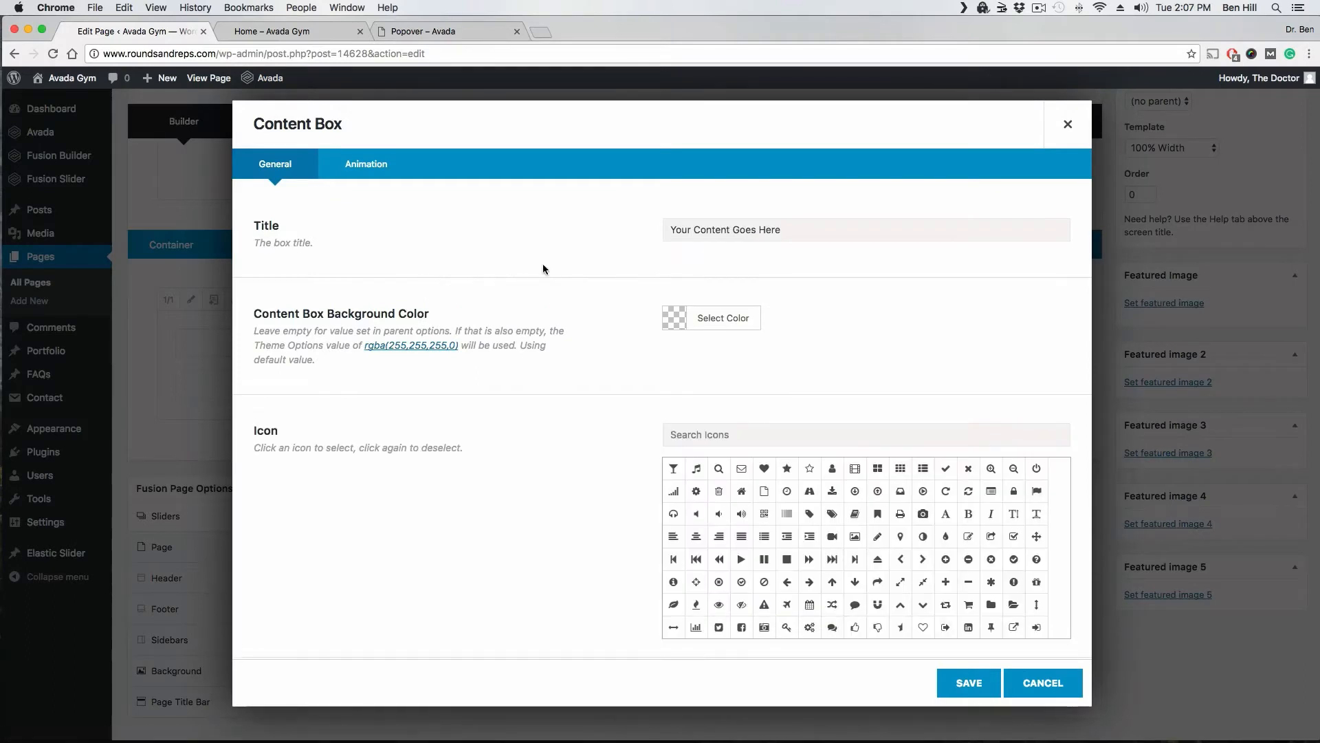
click(810, 230)
text(Hello This)
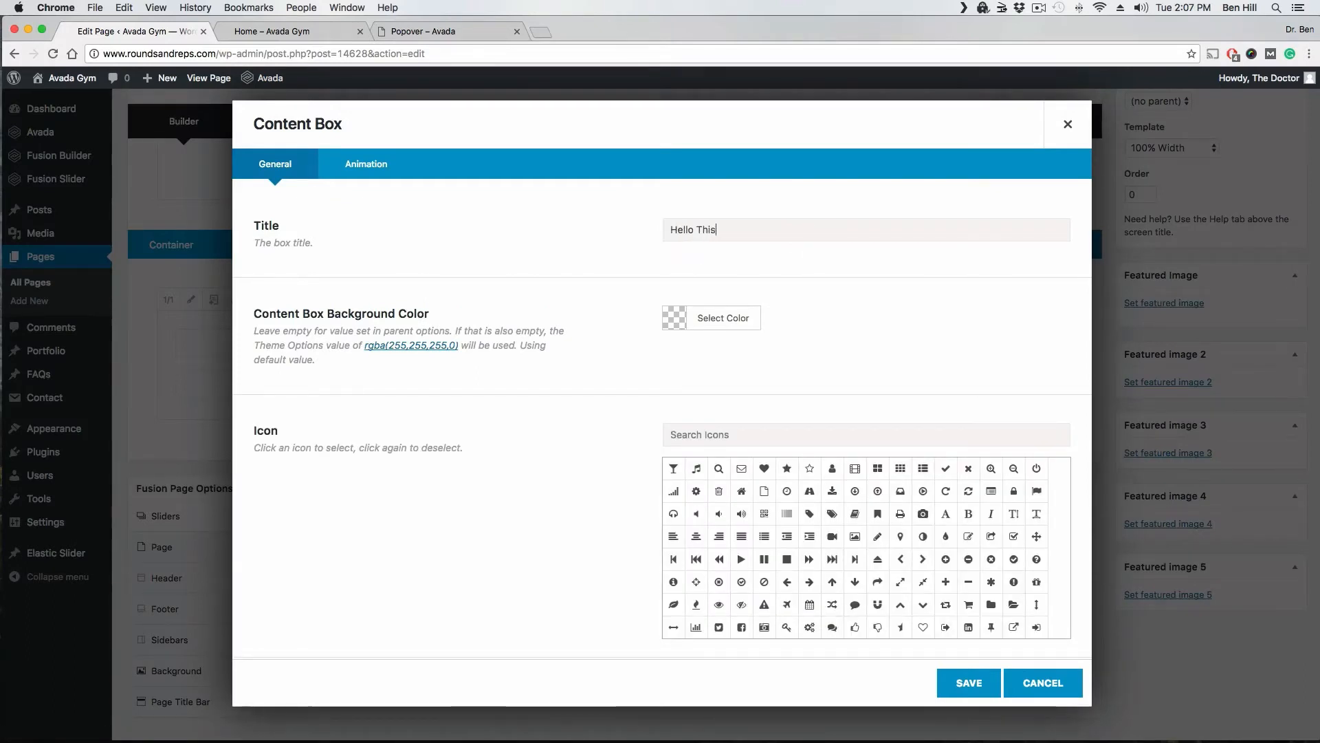
text( is a B)
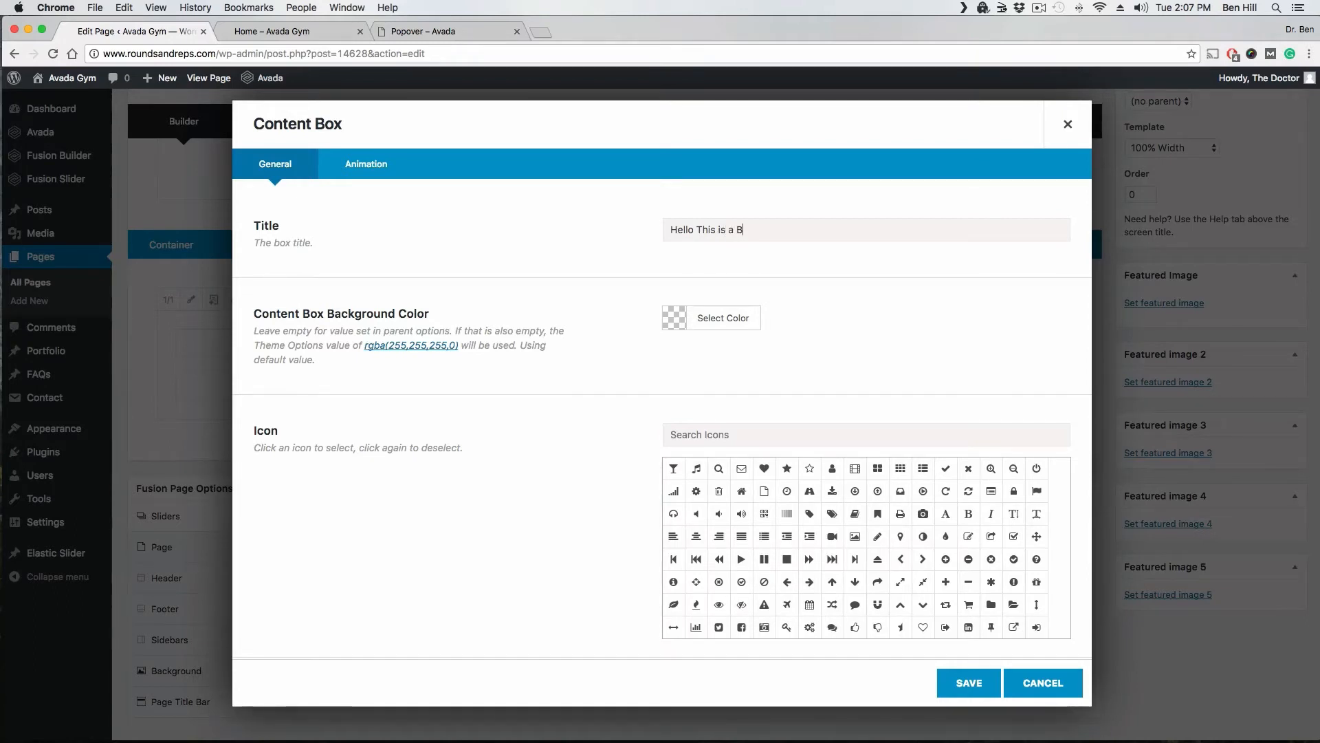
text(ox)
Choose the leaf icon for the content box and look over its flip, rotate, spin and color options.
scroll(547, 354, down, 3)
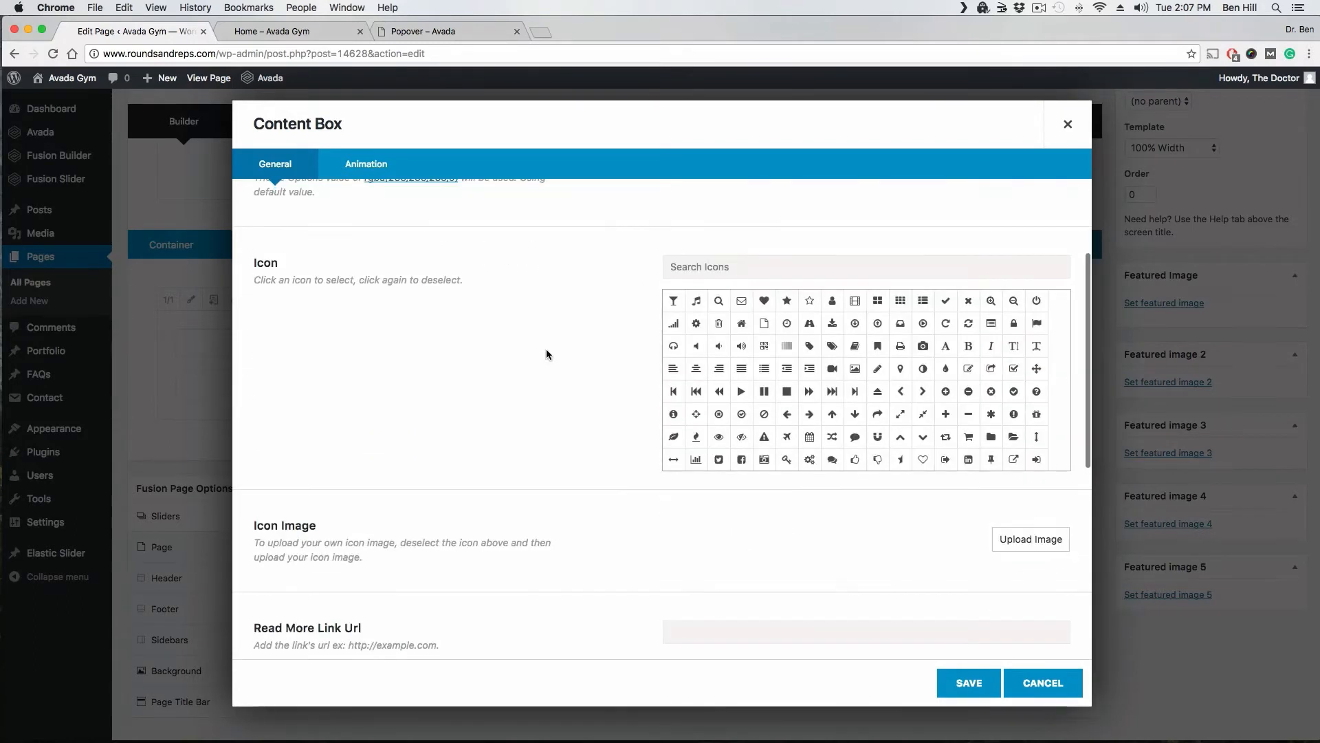
click(719, 436)
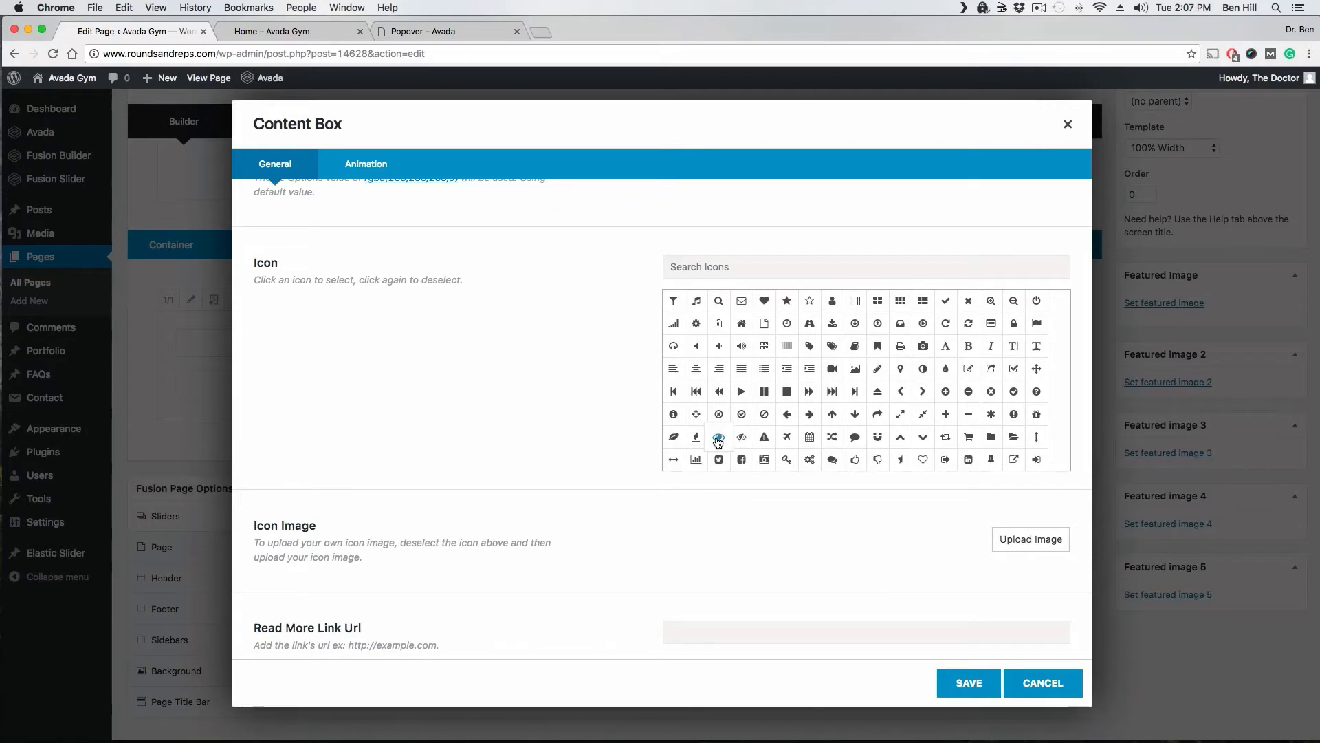
click(673, 436)
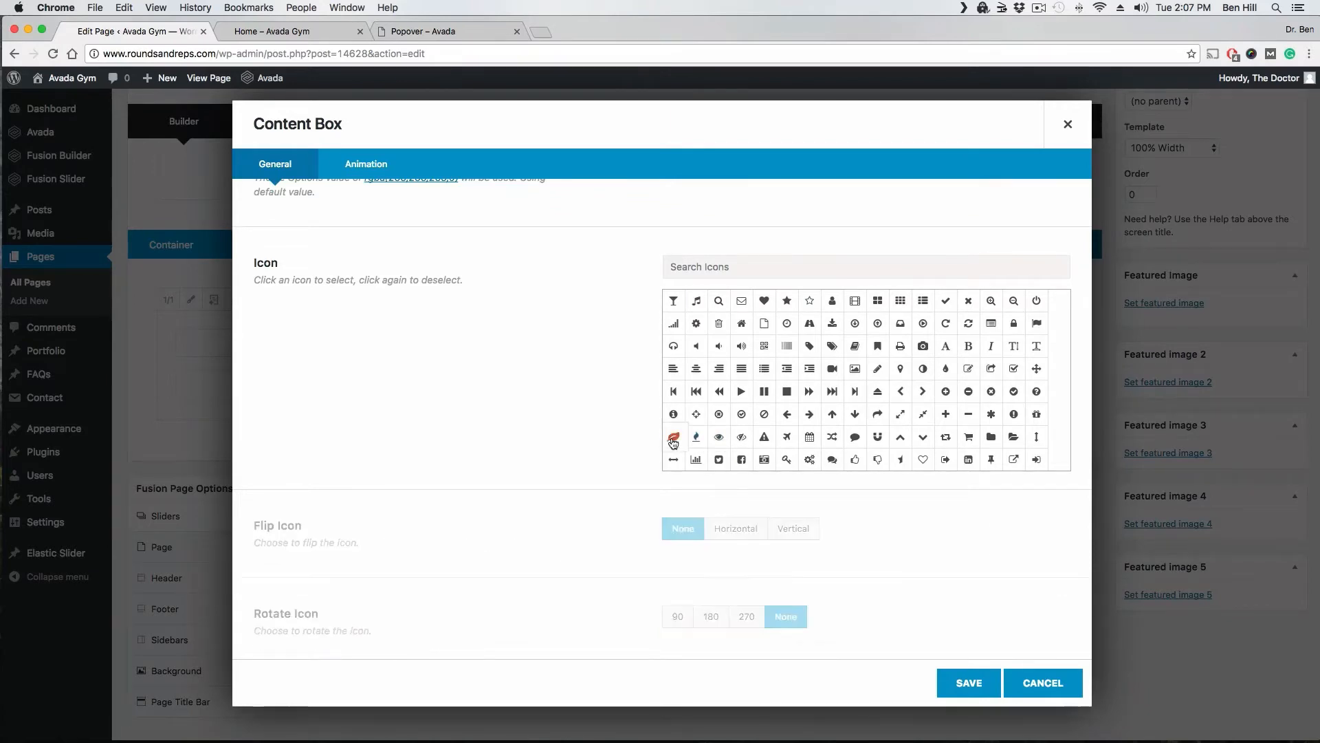
scroll(563, 392, down, 2)
scroll(549, 368, down, 3)
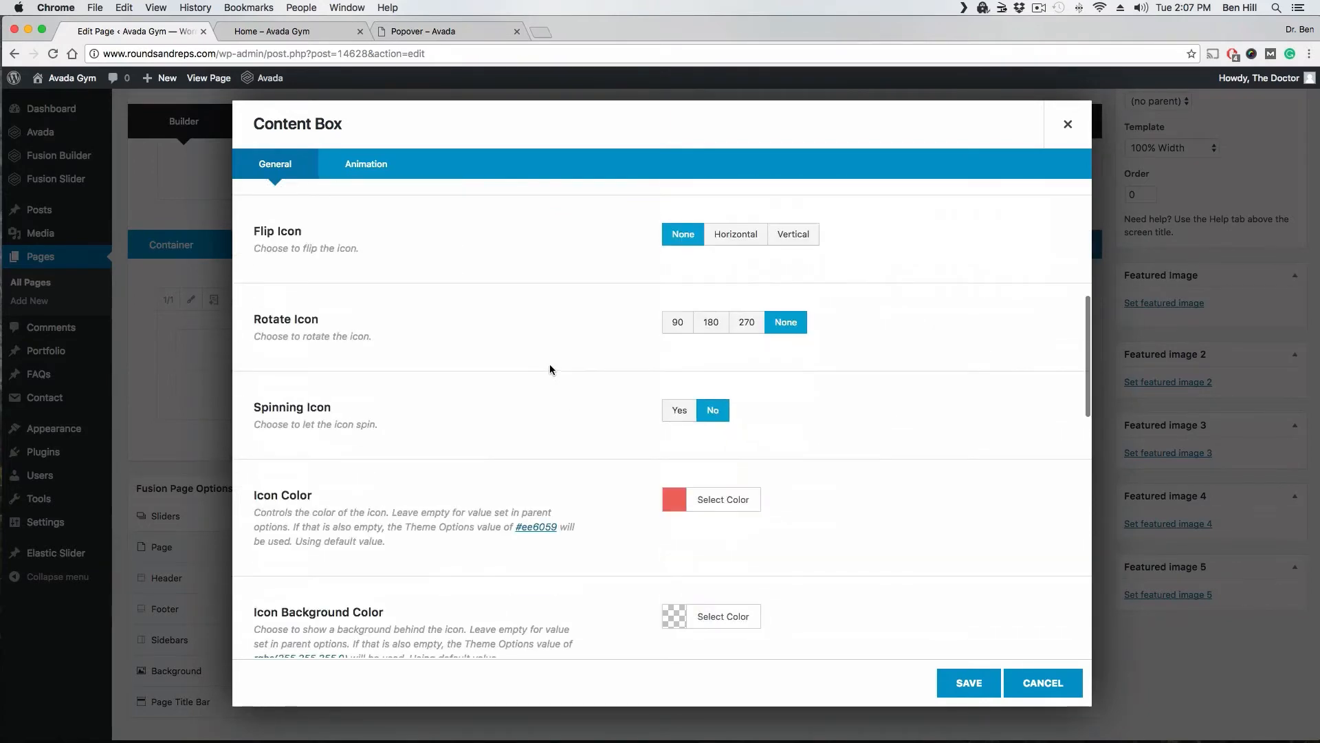
scroll(549, 341, down, 1)
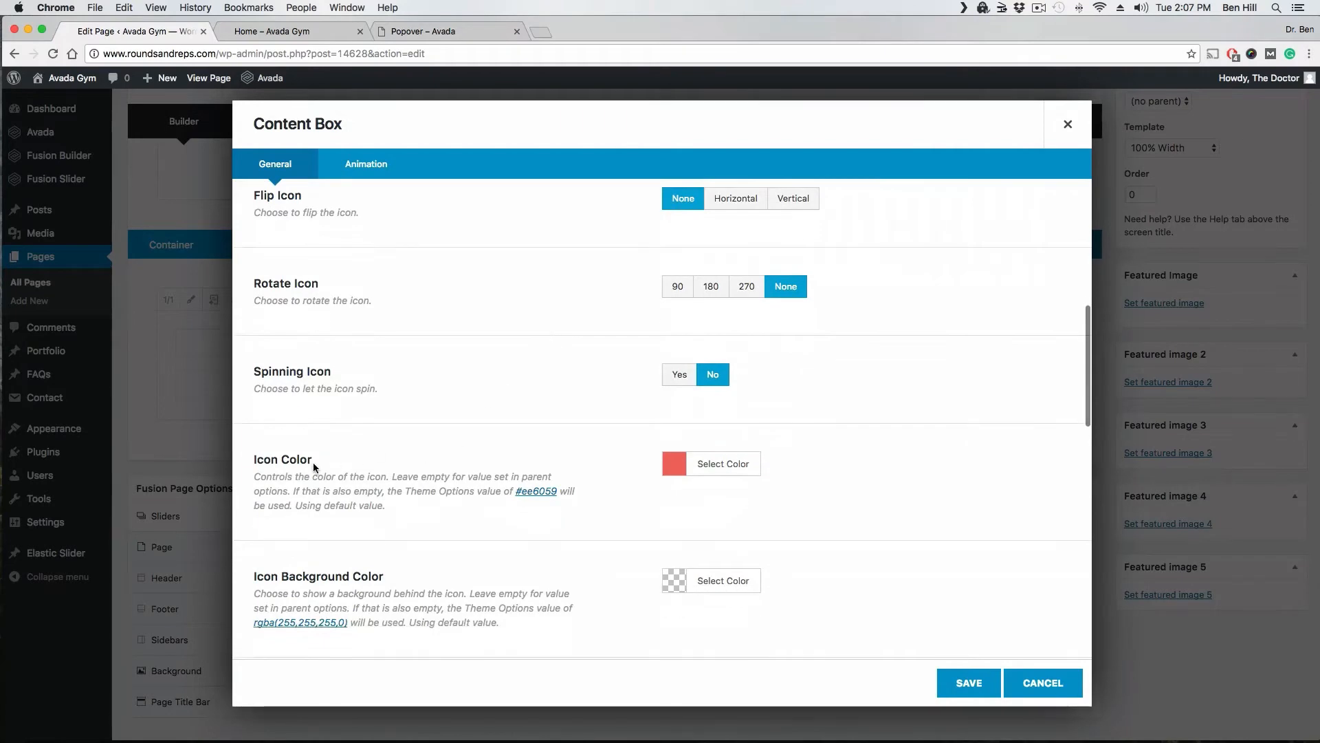
Replace the content box's text with "Thank you for viewing our website!" and save both the item and the Content Boxes element.
scroll(553, 372, down, 3)
scroll(537, 369, down, 6)
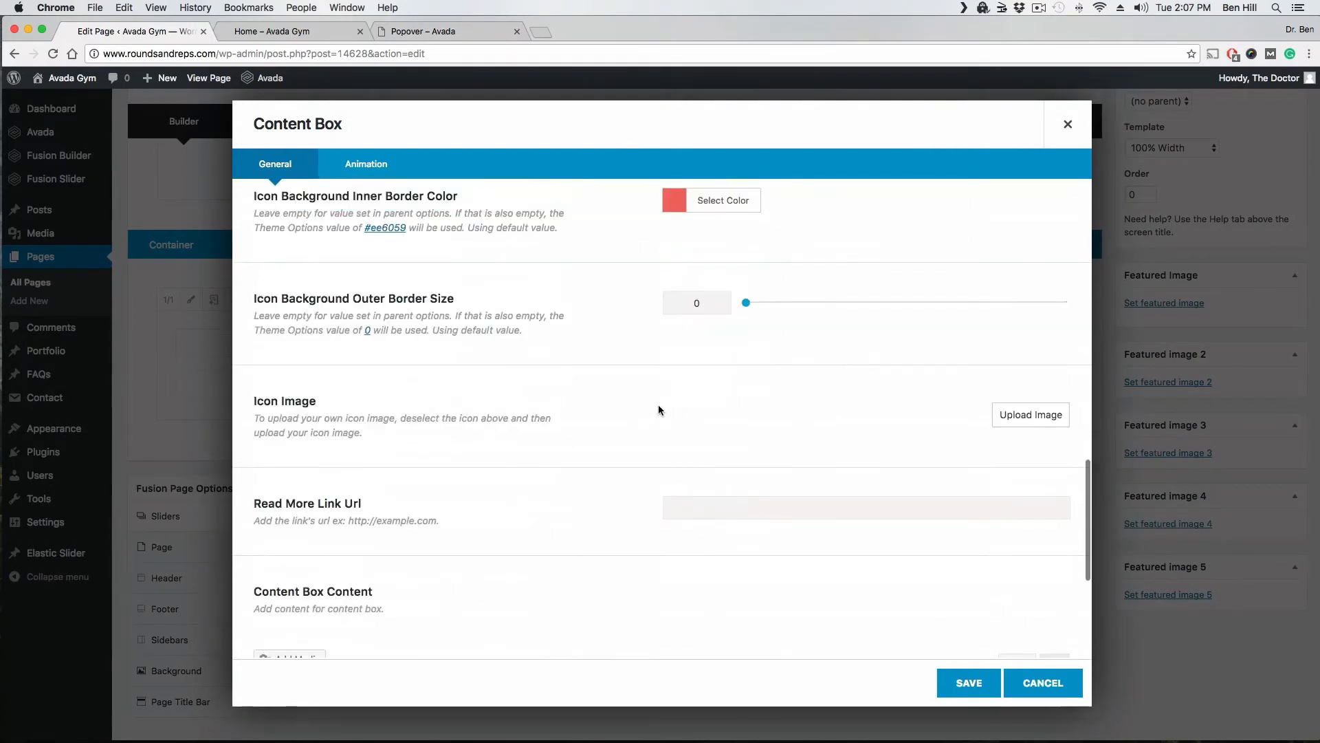
scroll(658, 404, down, 1)
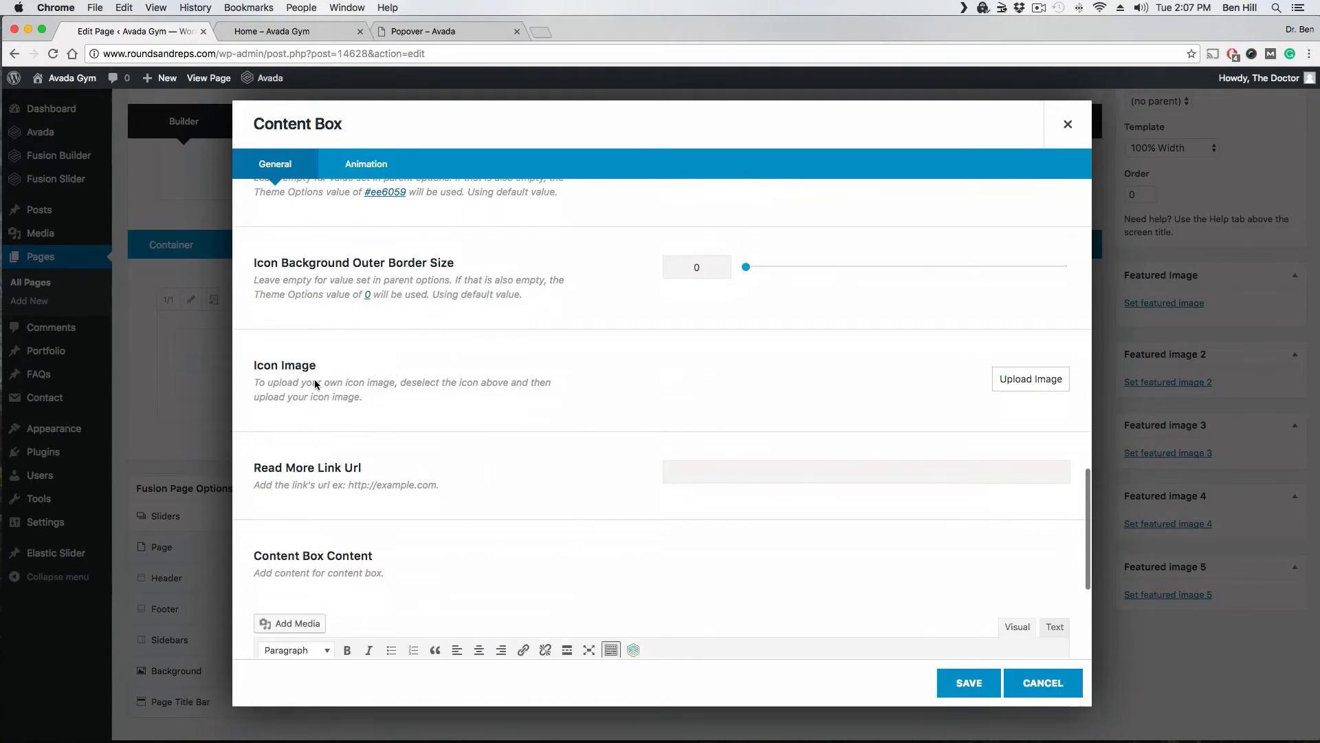
scroll(353, 357, down, 3)
click(368, 481)
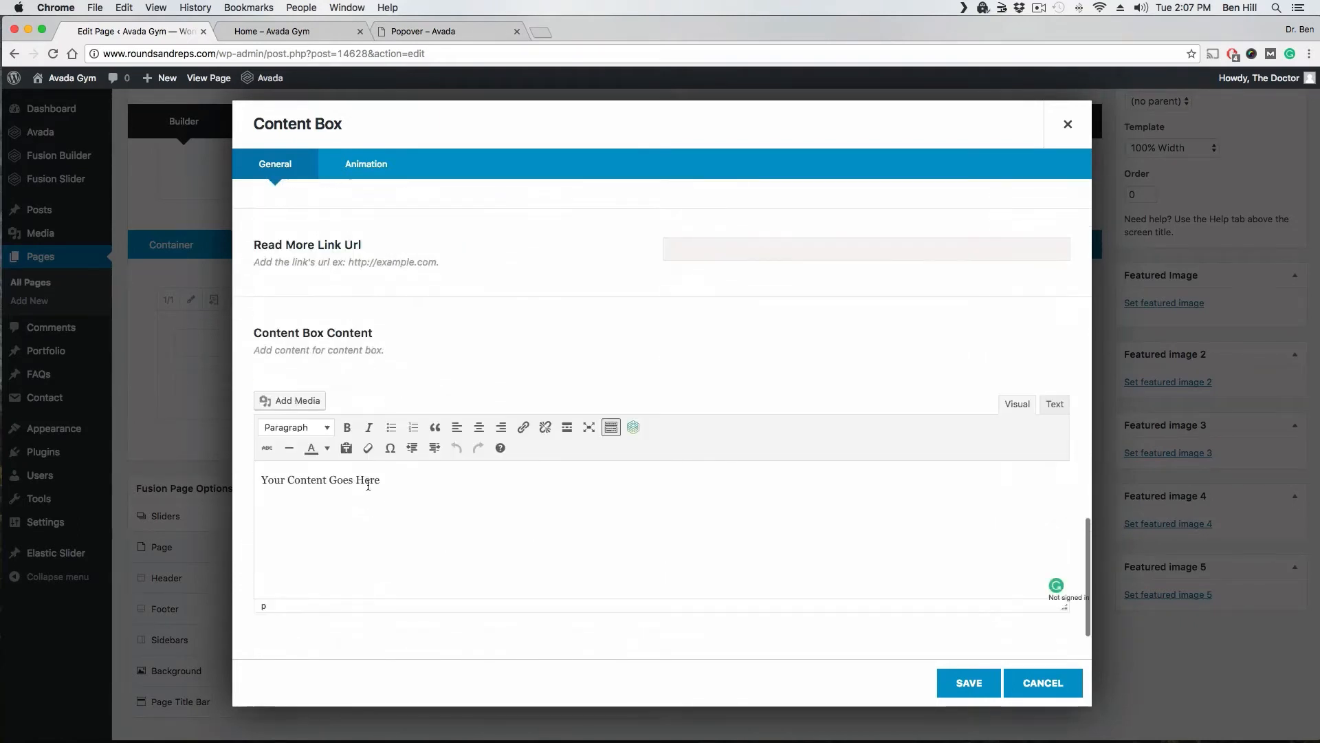
key(super+a)
key(BackSpace)
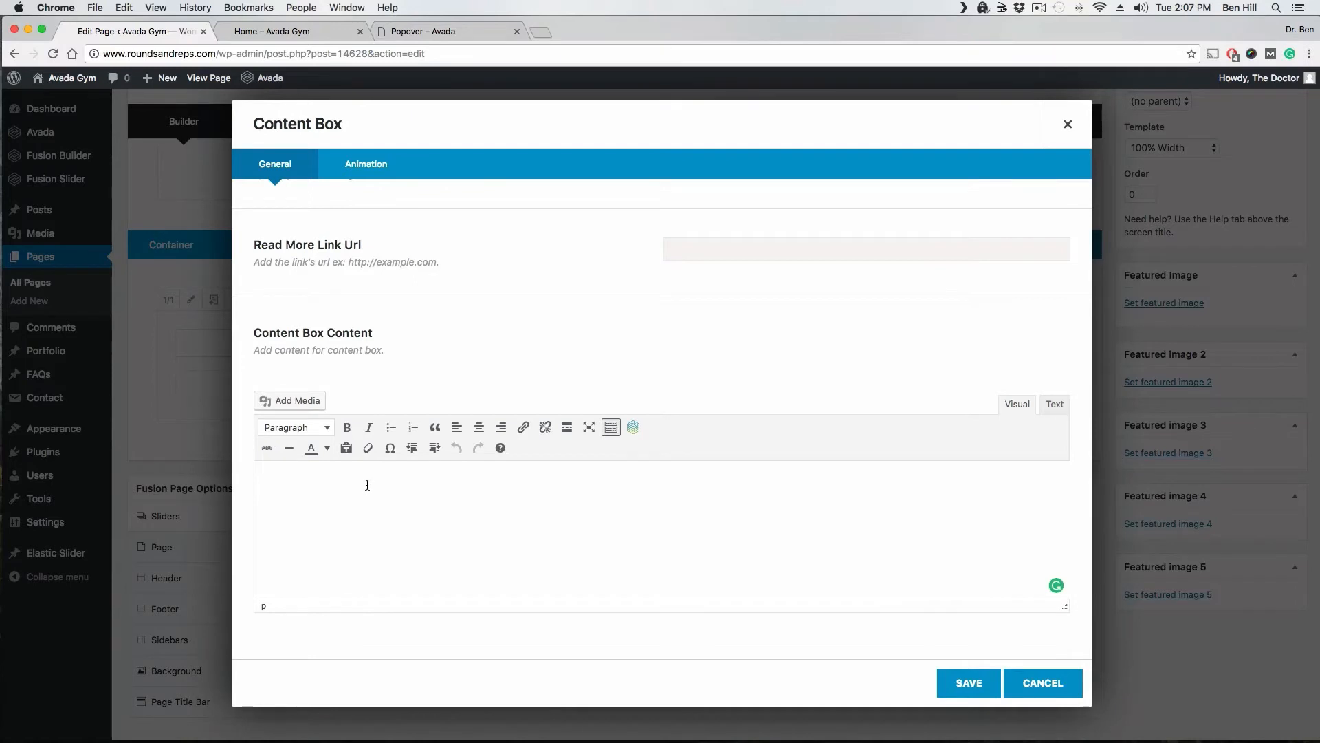
text(Thank you)
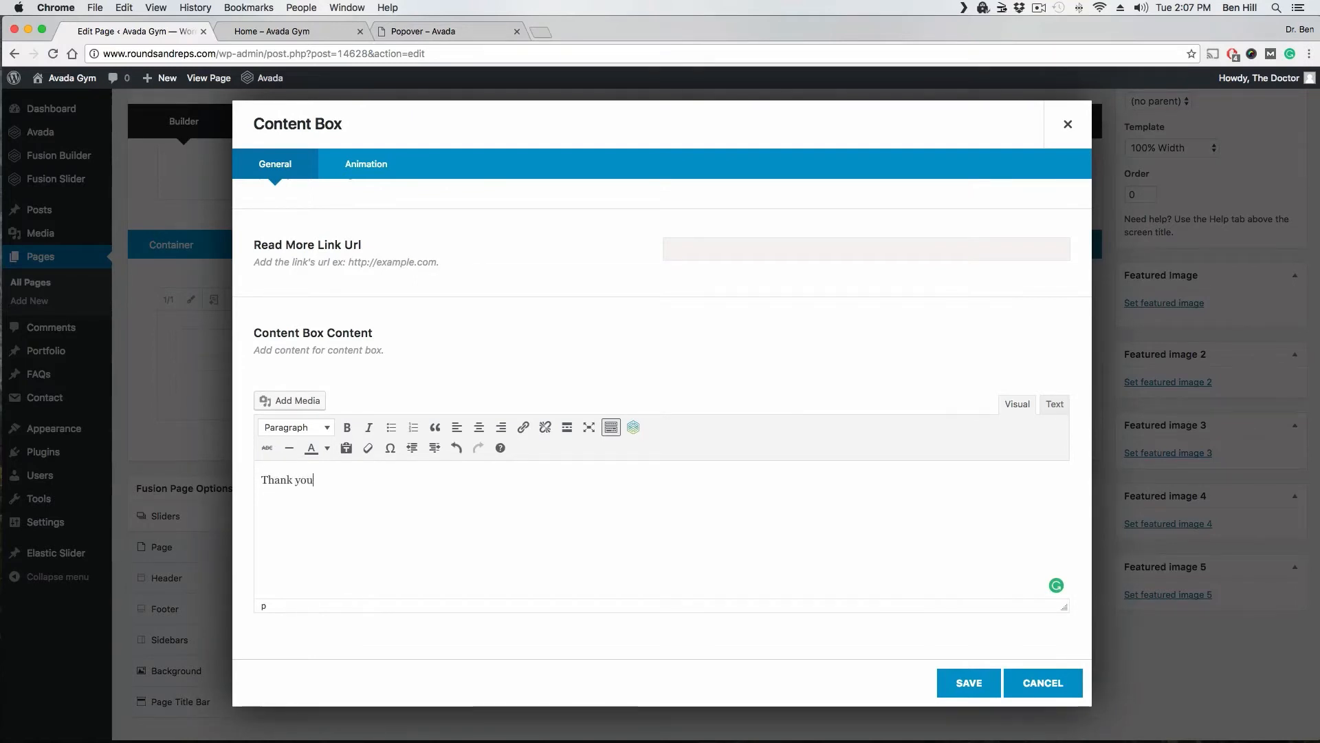
text( for vie)
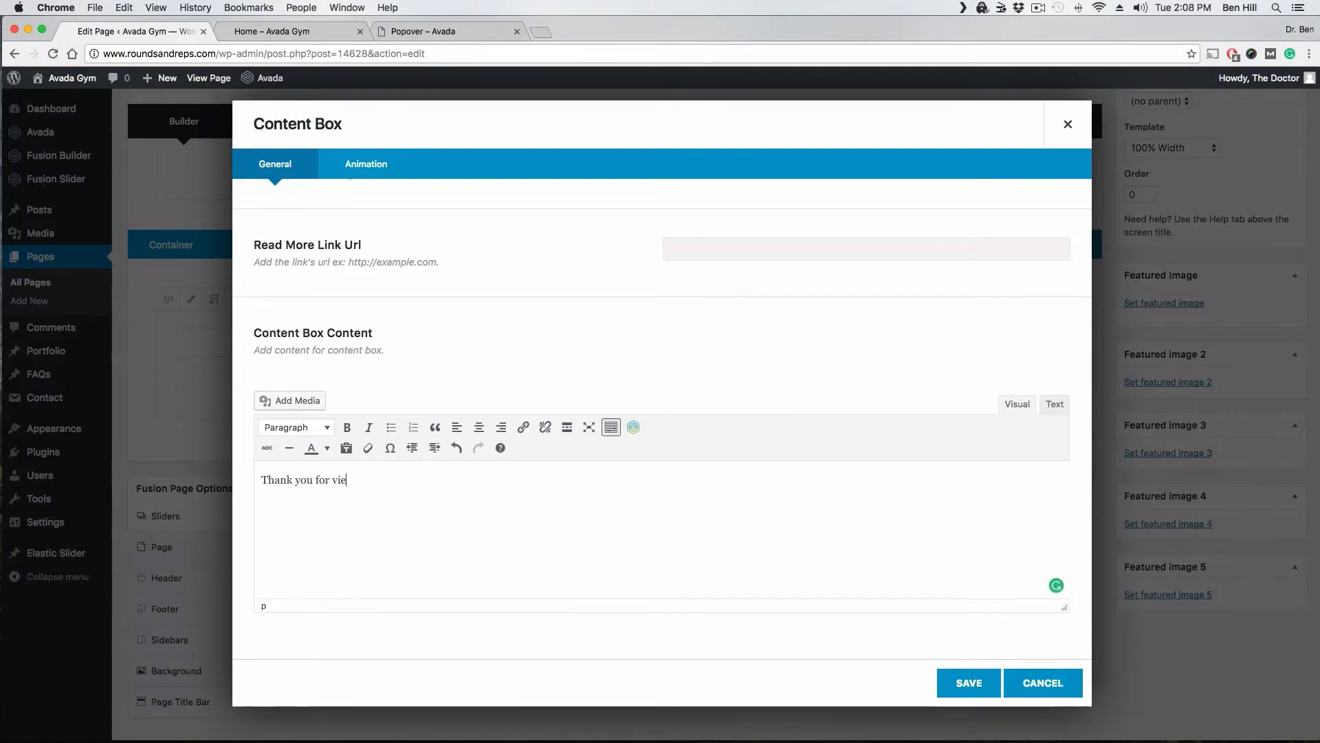
text(wing our website!)
click(956, 681)
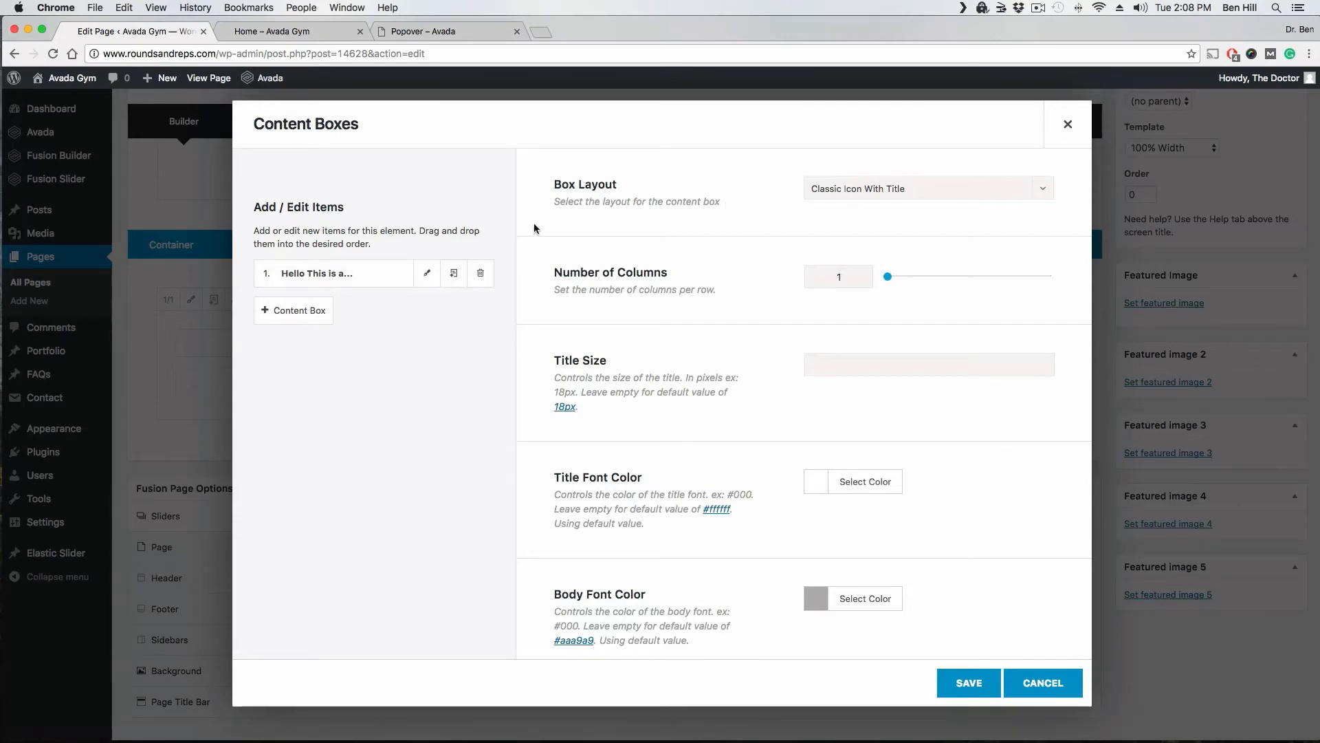
click(970, 683)
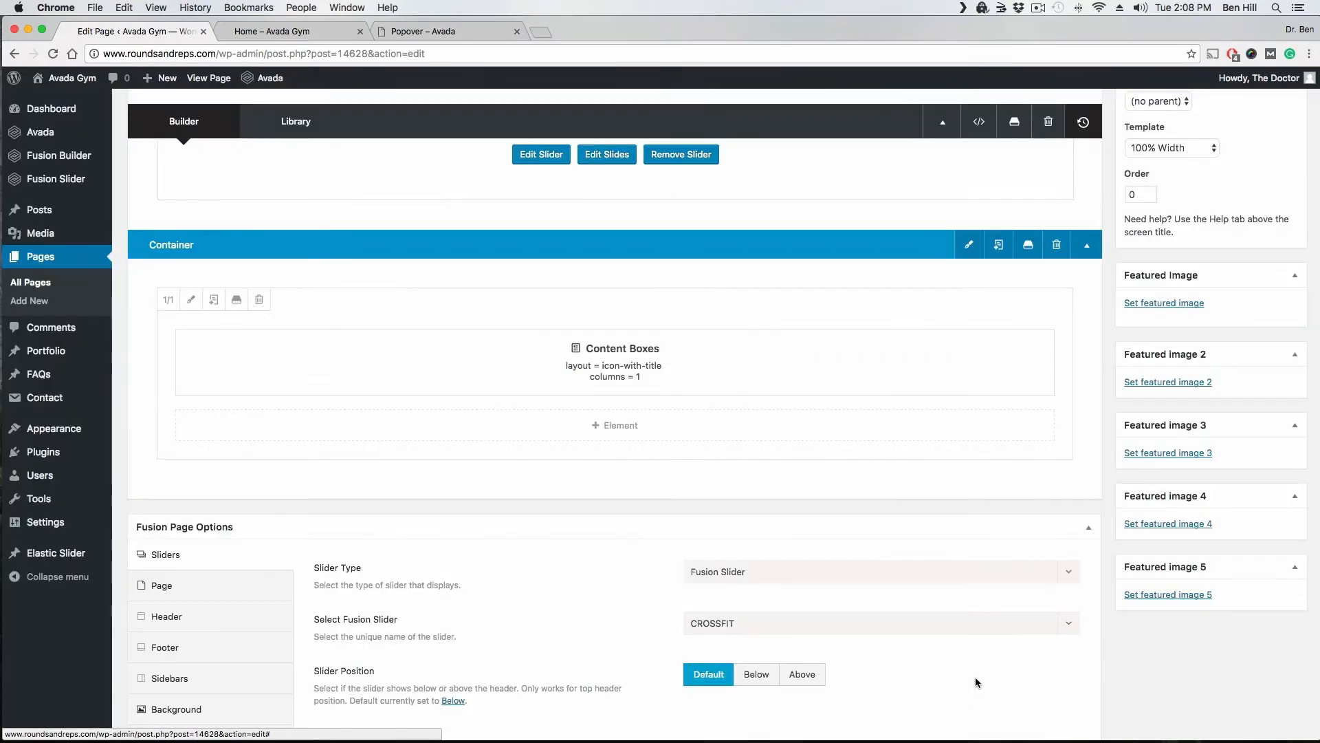
Preview the Home page changes and examine the new content box over the container's background image.
scroll(1058, 465, up, 5)
click(1269, 184)
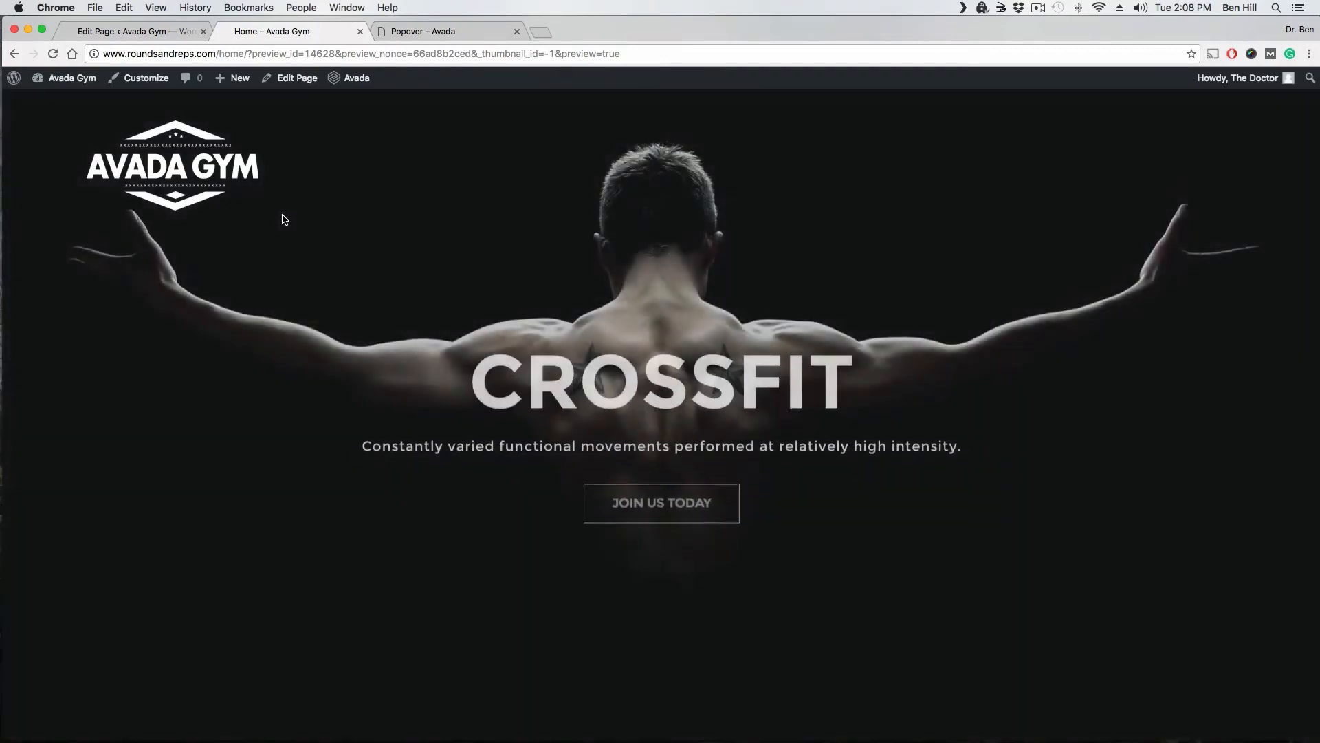
scroll(320, 232, down, 3)
scroll(318, 231, down, 3)
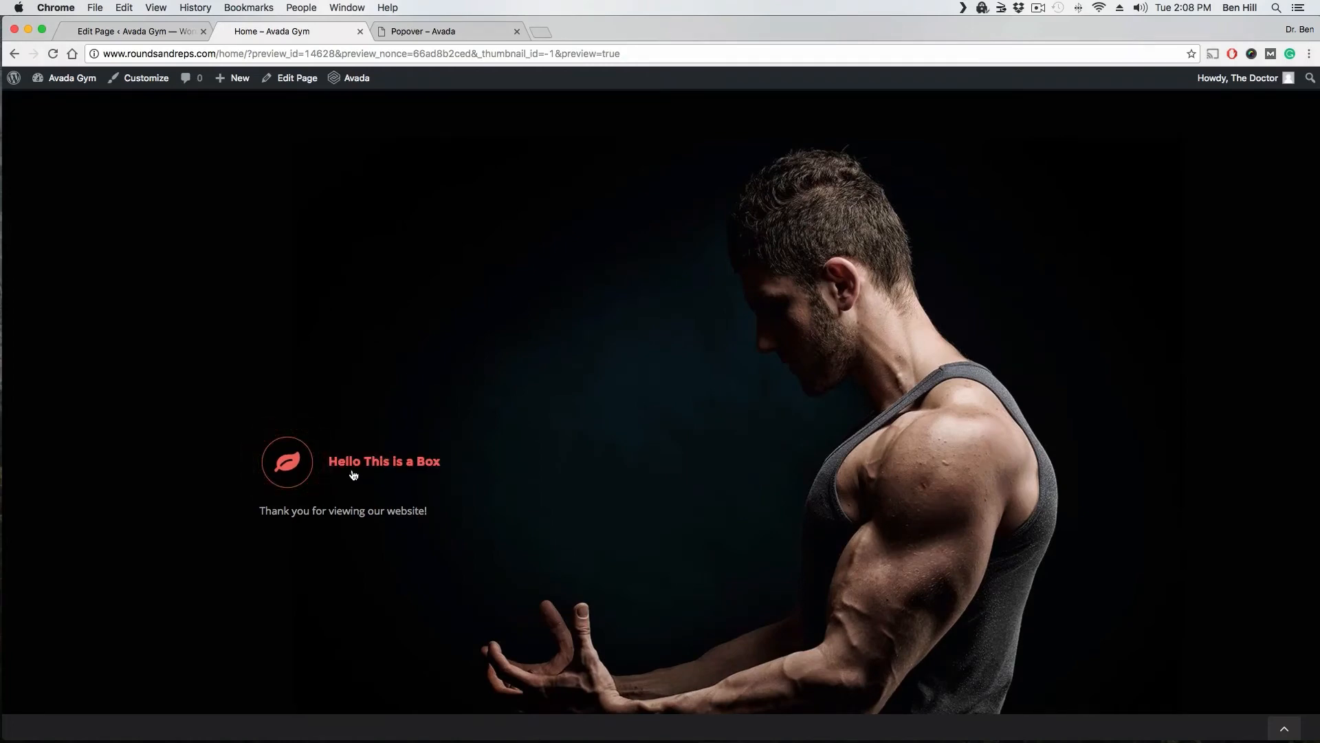
Add three more items to the Content Boxes element in the page editor and set its box layout to Classic Icon On Top.
click(143, 32)
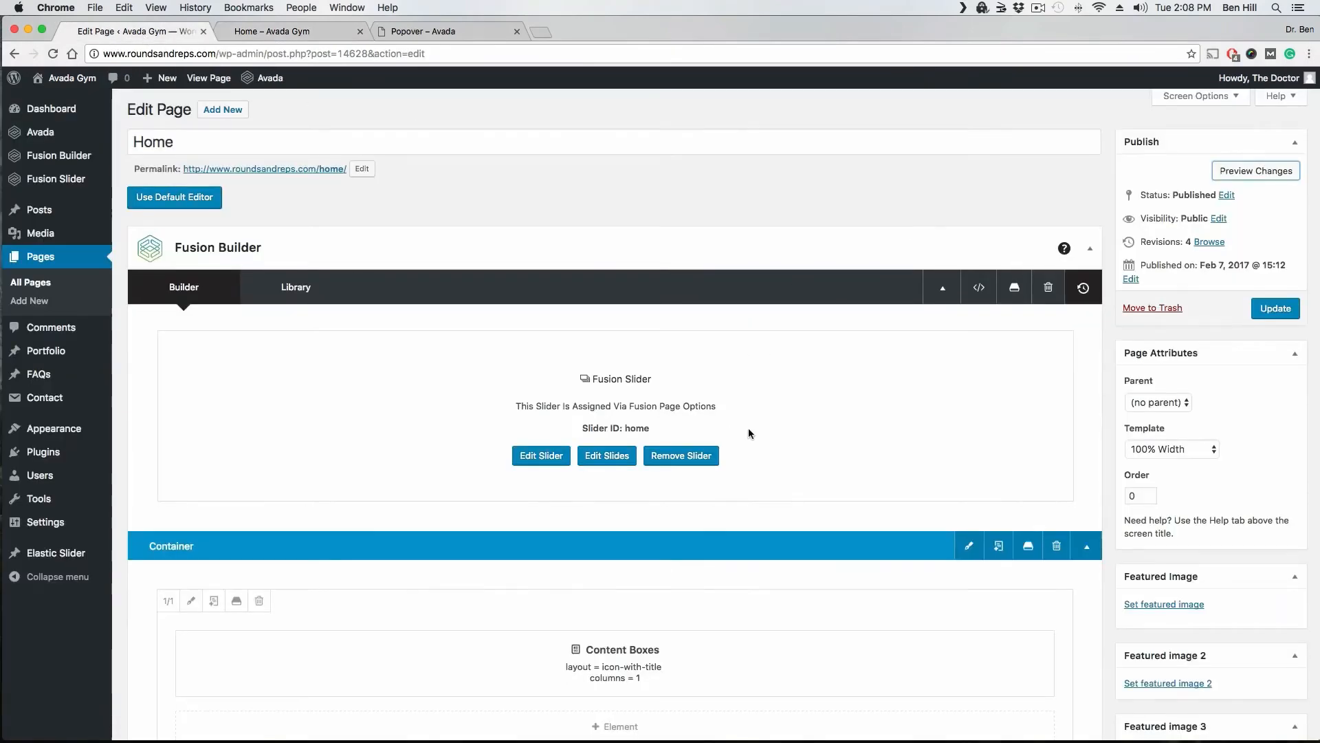
scroll(749, 433, down, 5)
click(585, 377)
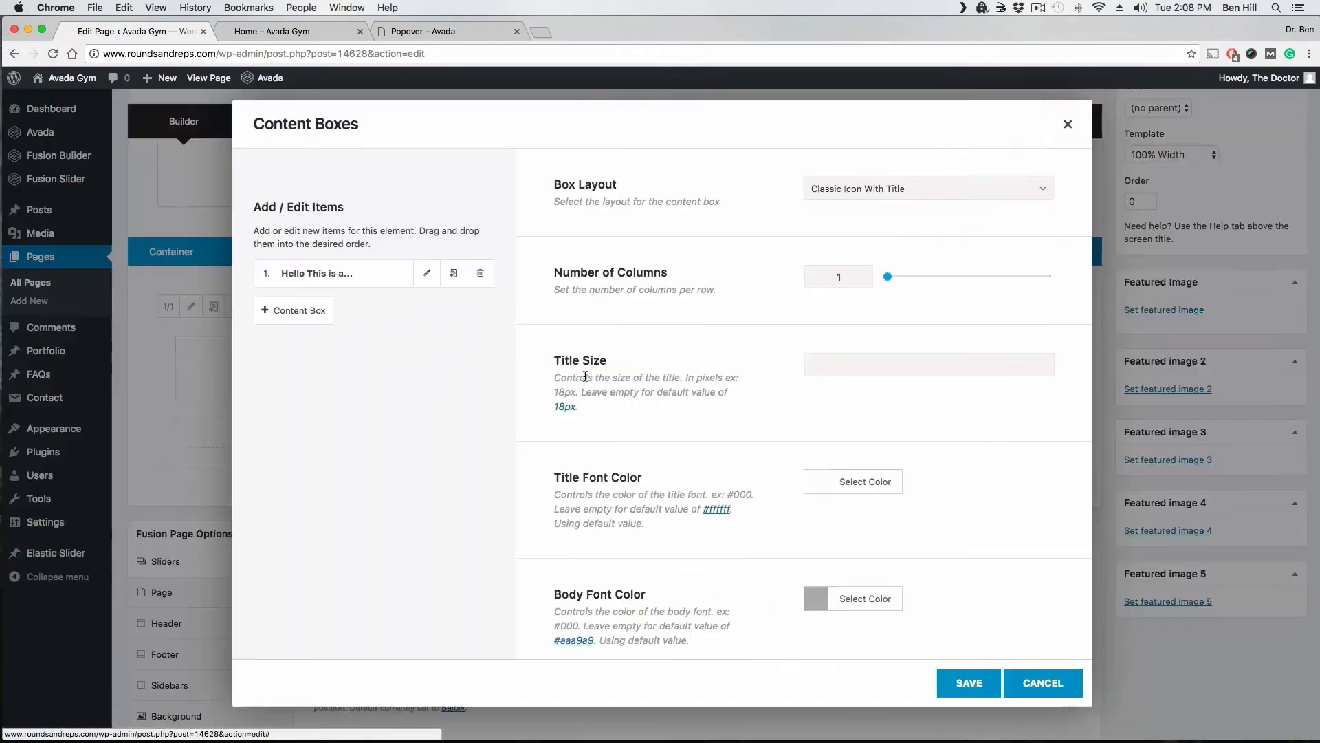
click(308, 316)
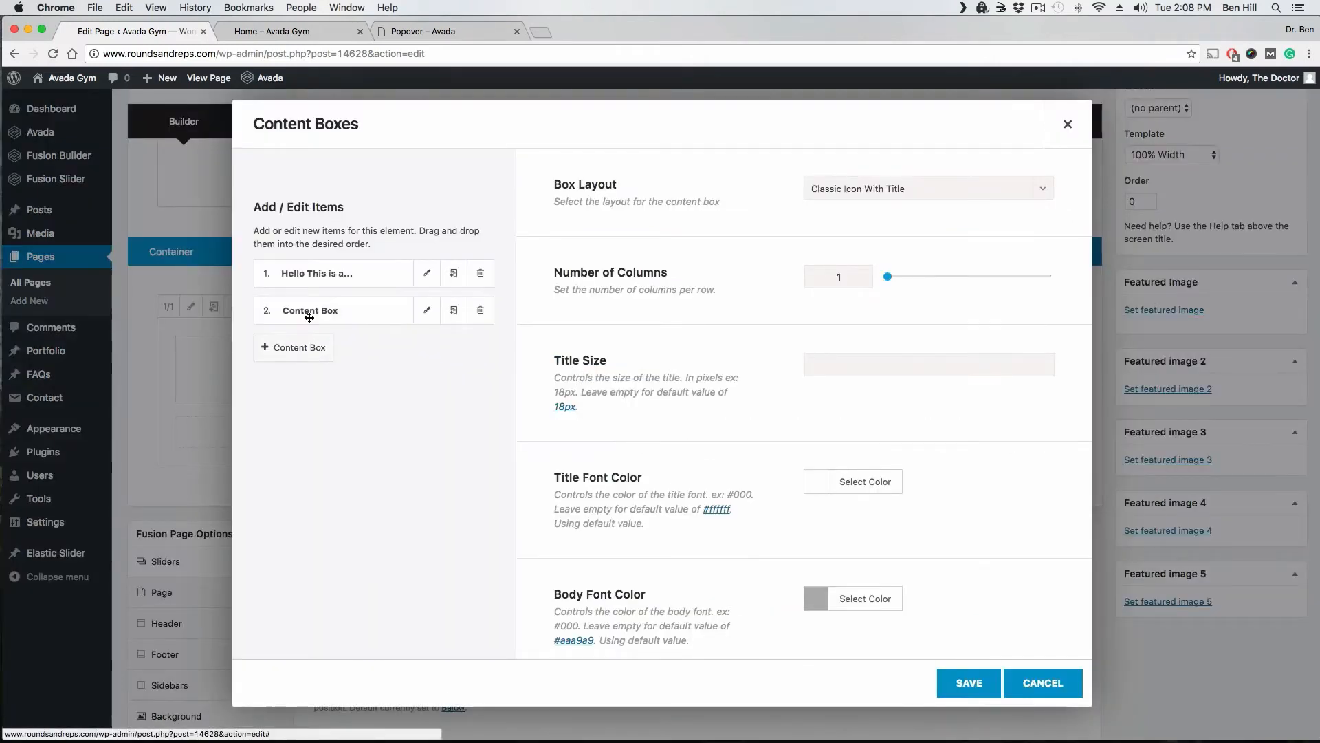
click(300, 358)
click(300, 385)
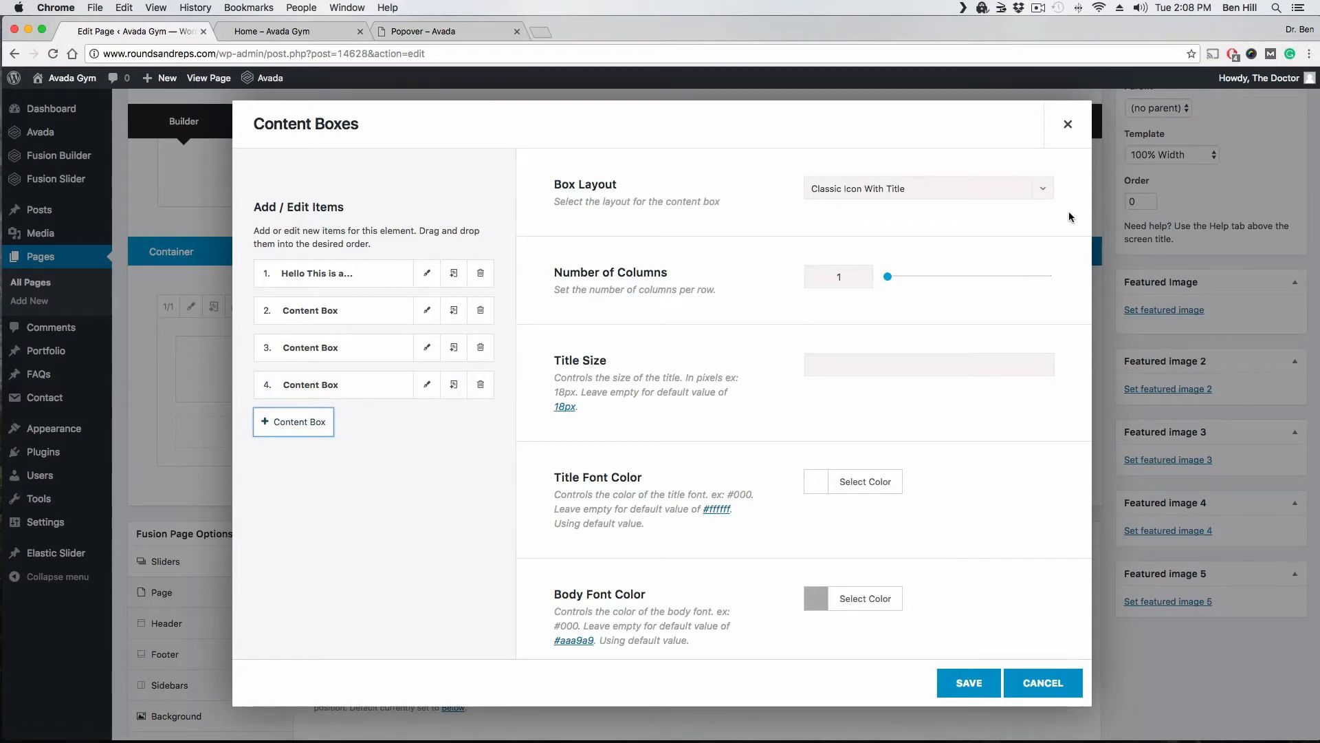
click(1043, 198)
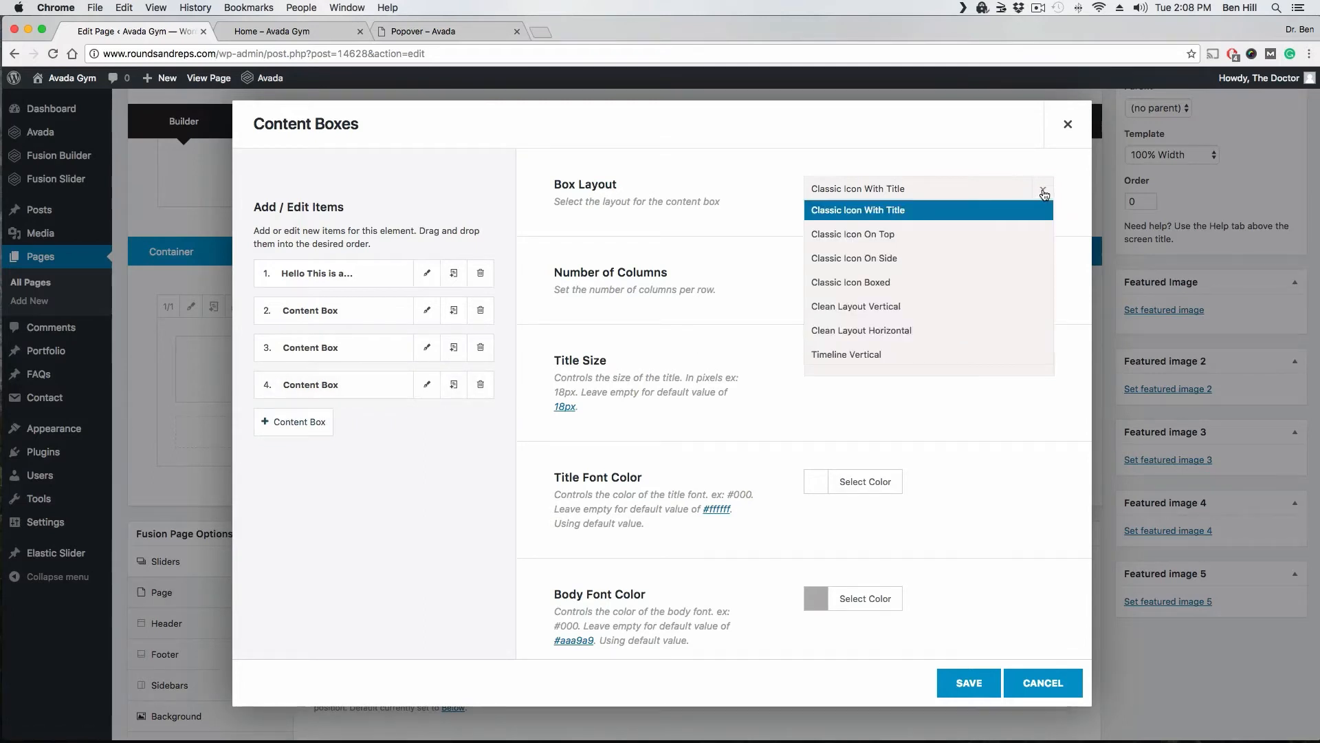
click(864, 240)
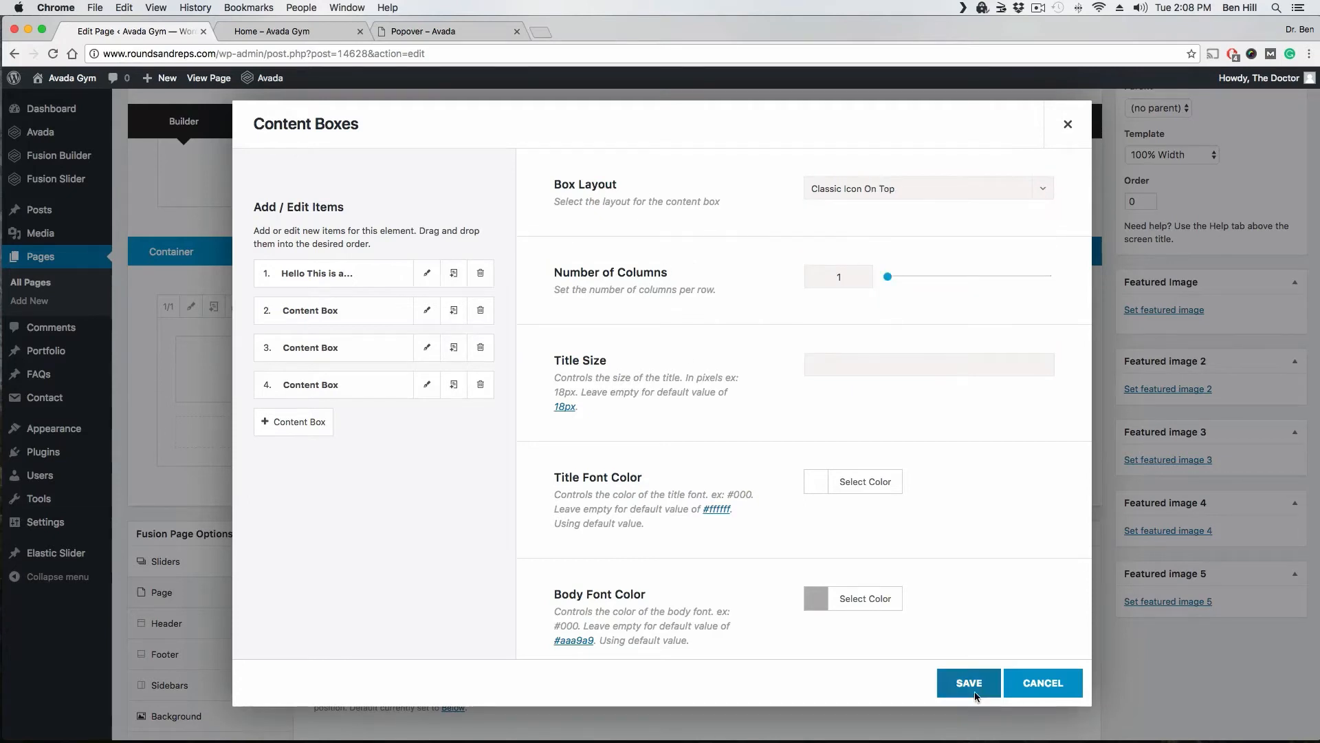
Assign the video camera, shopping cart and heart icons to the second, third and fourth content boxes, and save the element.
click(427, 311)
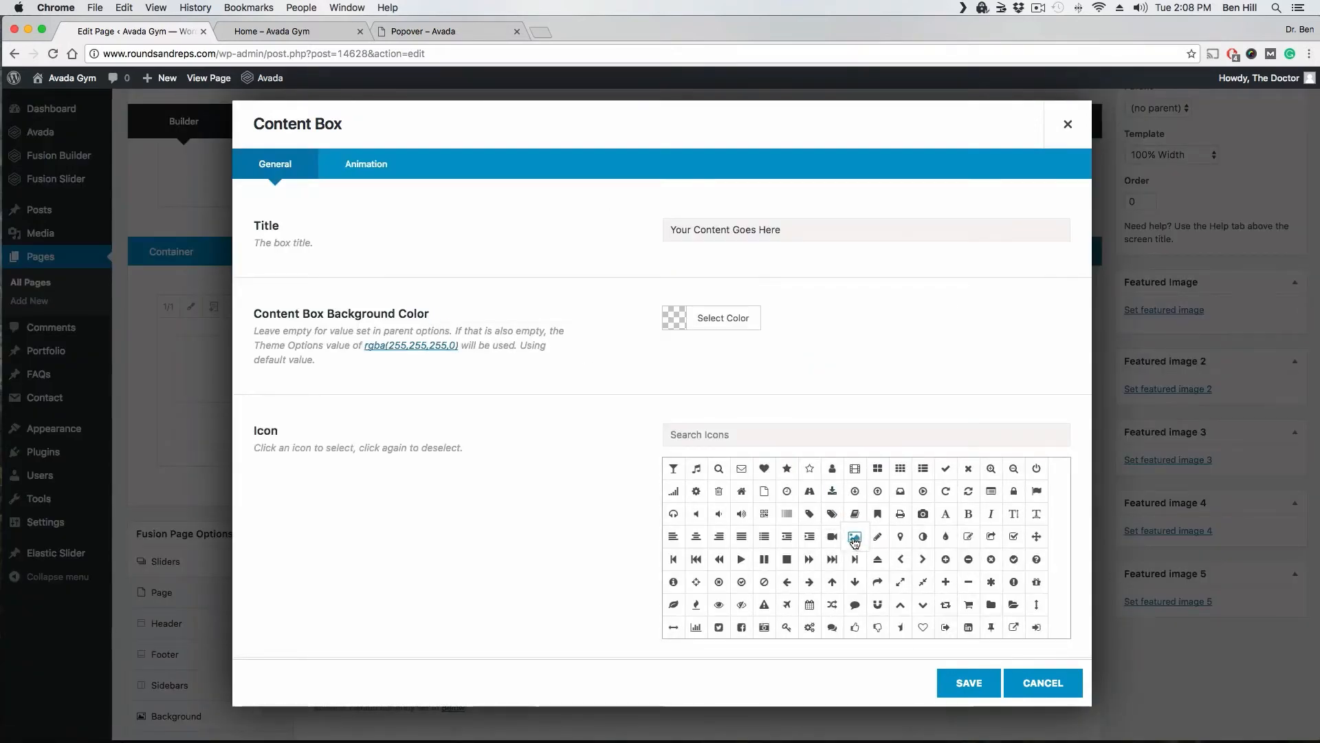
click(969, 683)
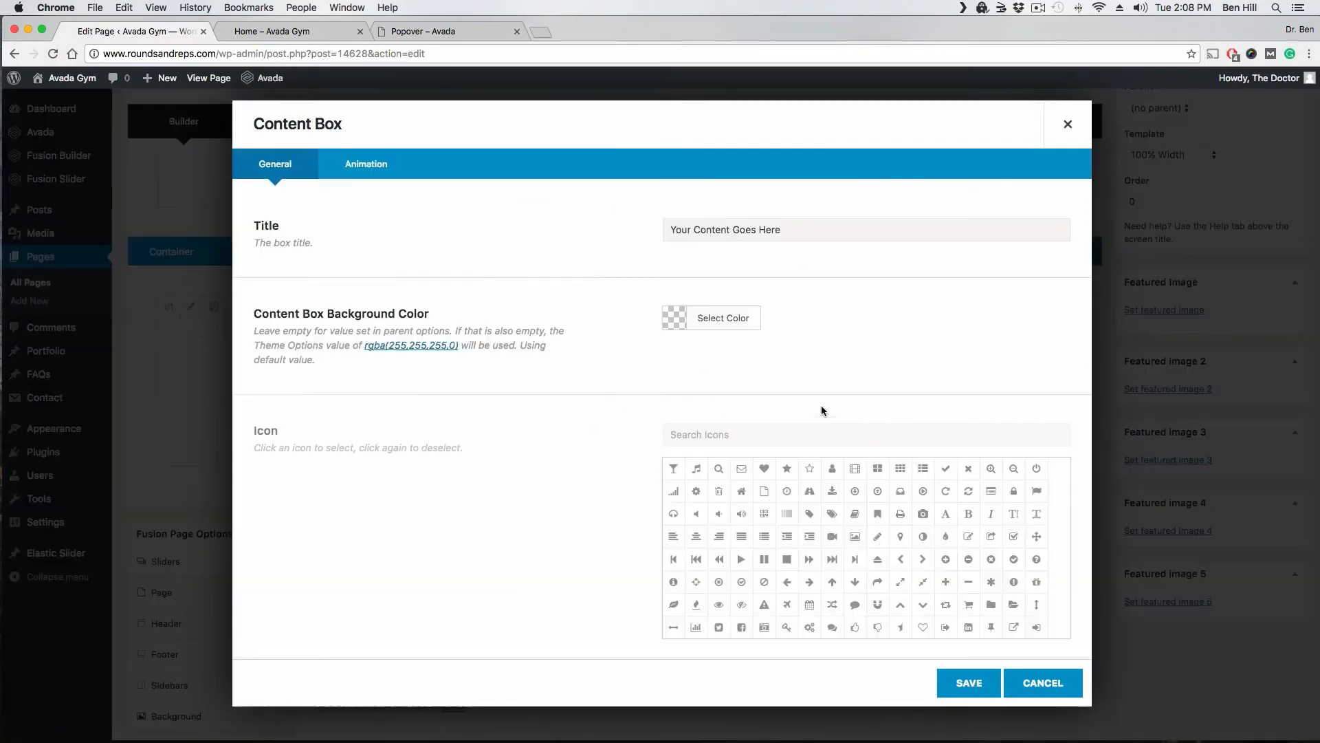
click(968, 604)
click(969, 687)
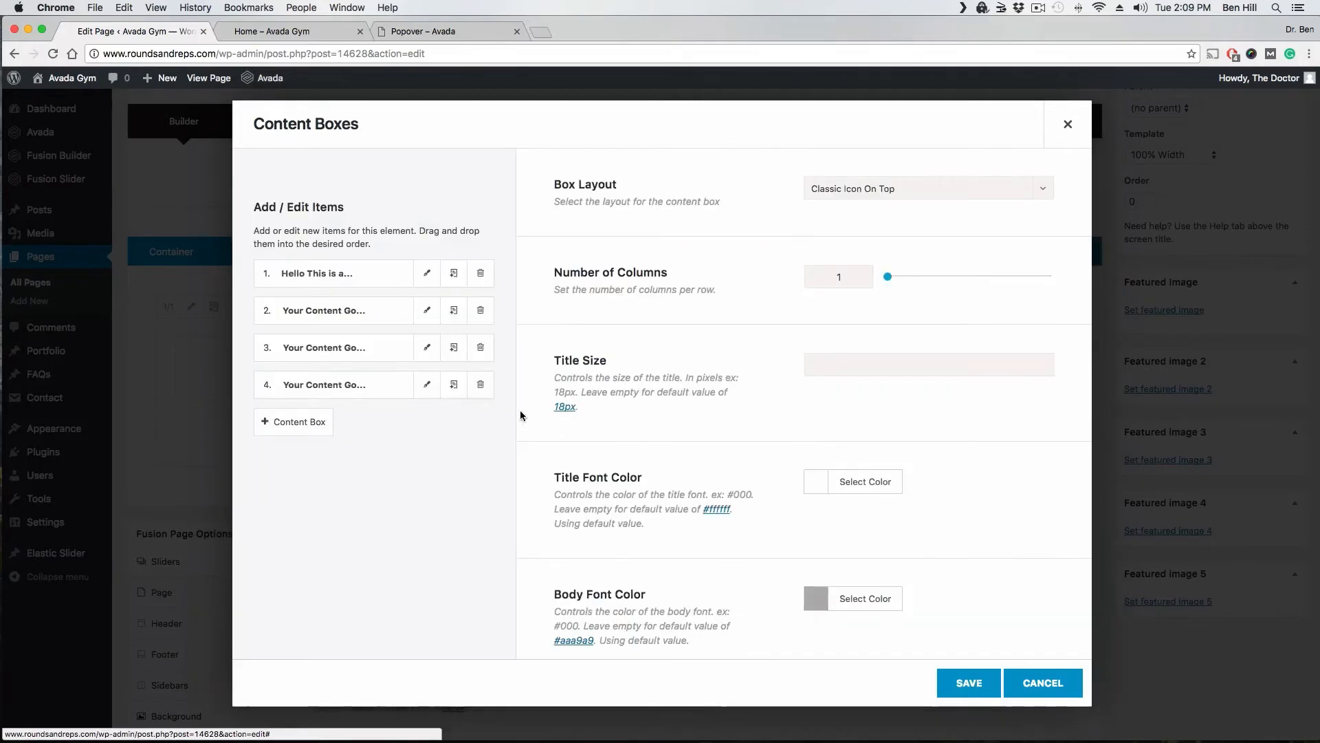
click(441, 385)
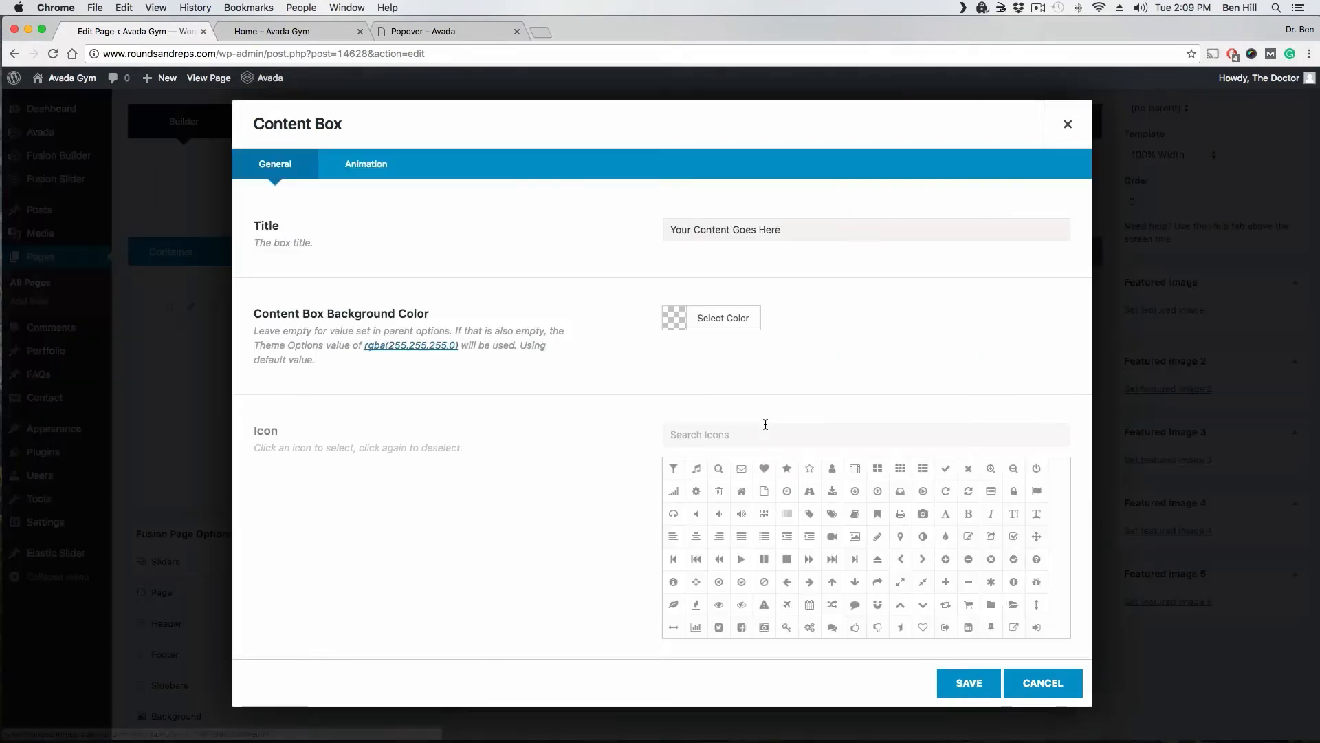
click(764, 469)
click(975, 682)
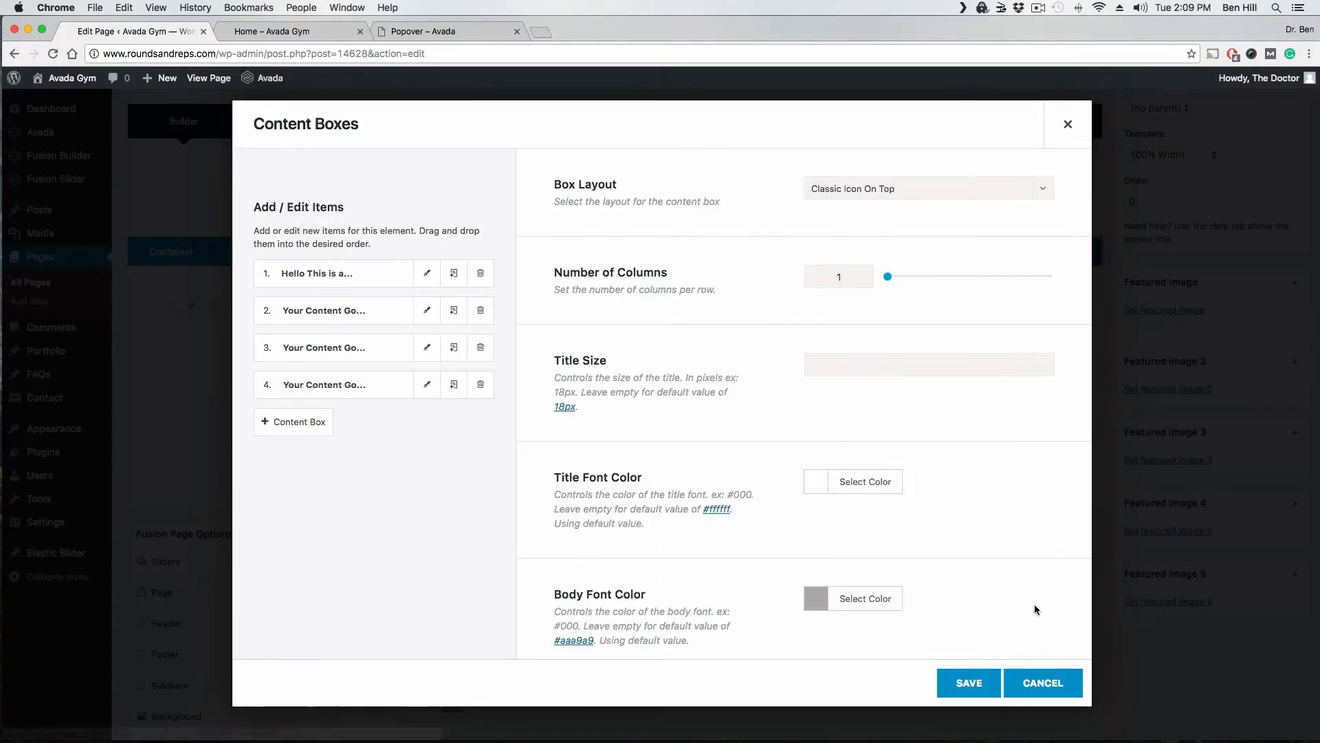
click(970, 683)
Preview the Home page again and examine how the four content boxes are arranged with their icons on top.
scroll(1221, 242, up, 5)
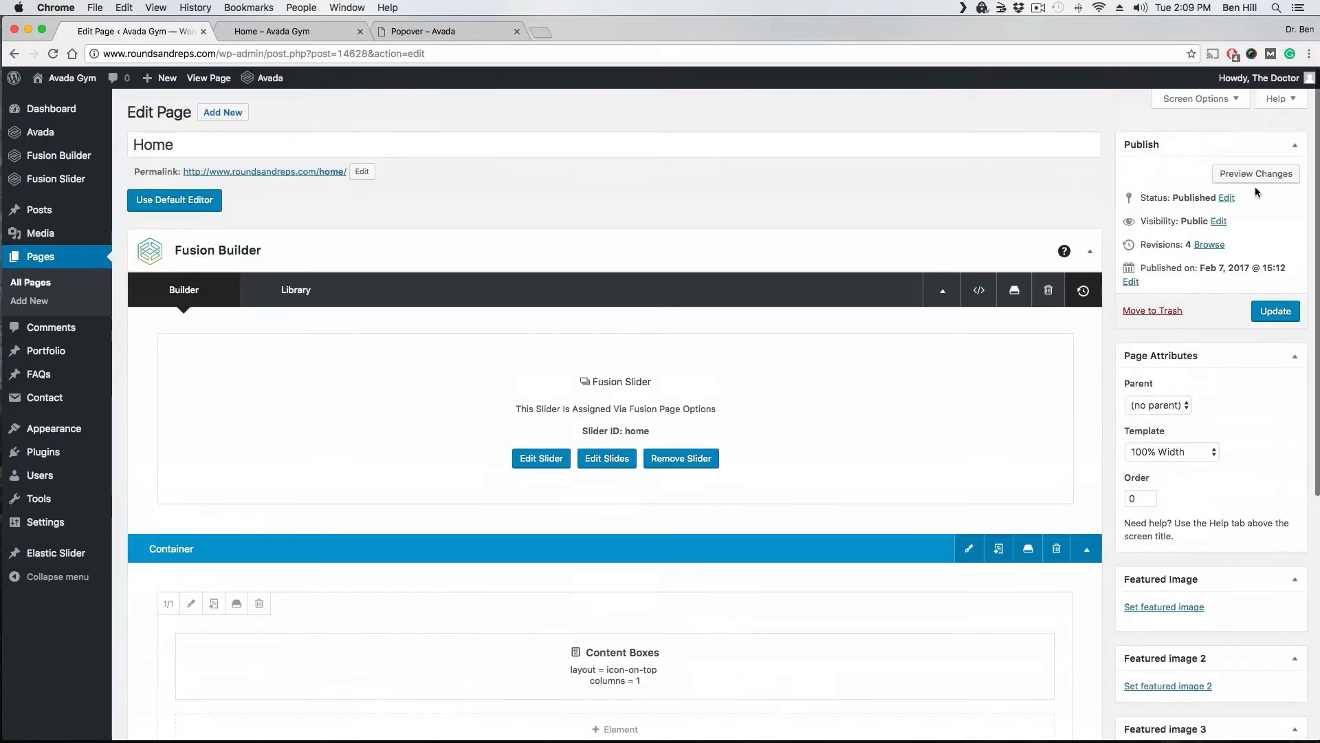
click(1262, 180)
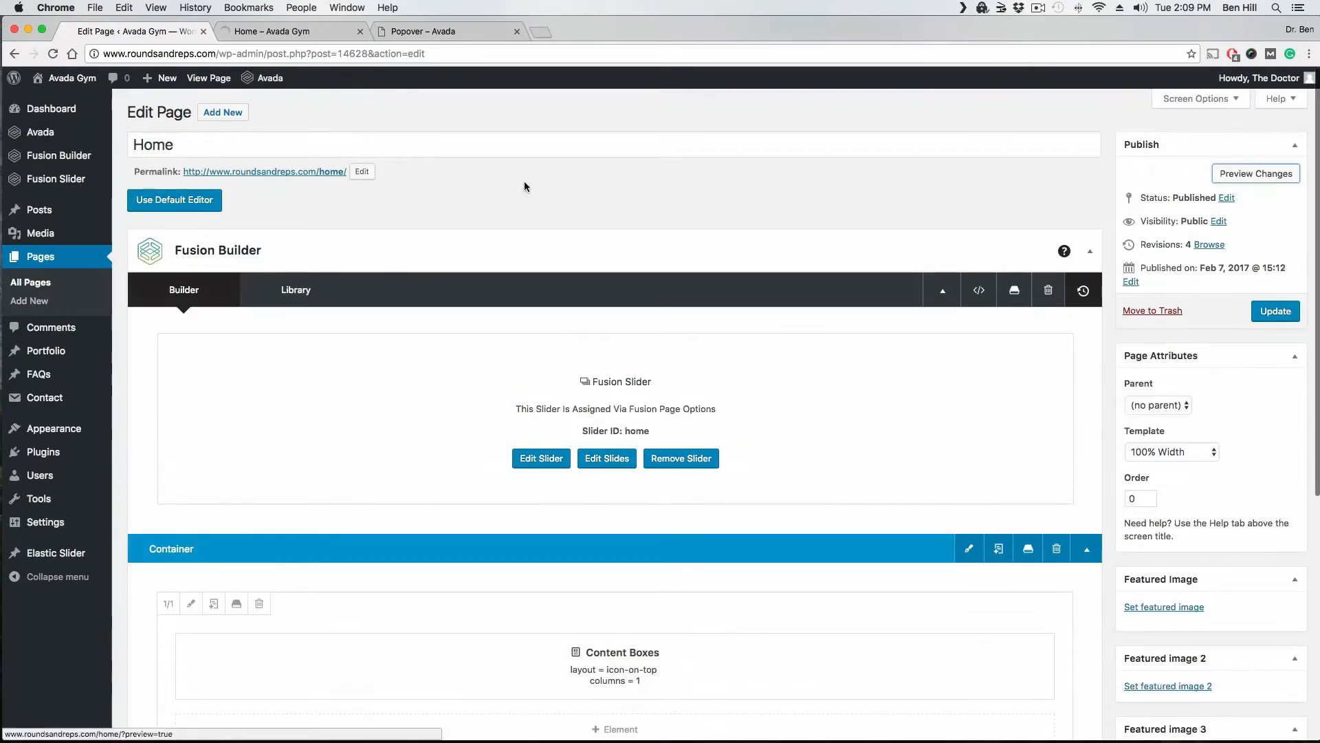
click(310, 34)
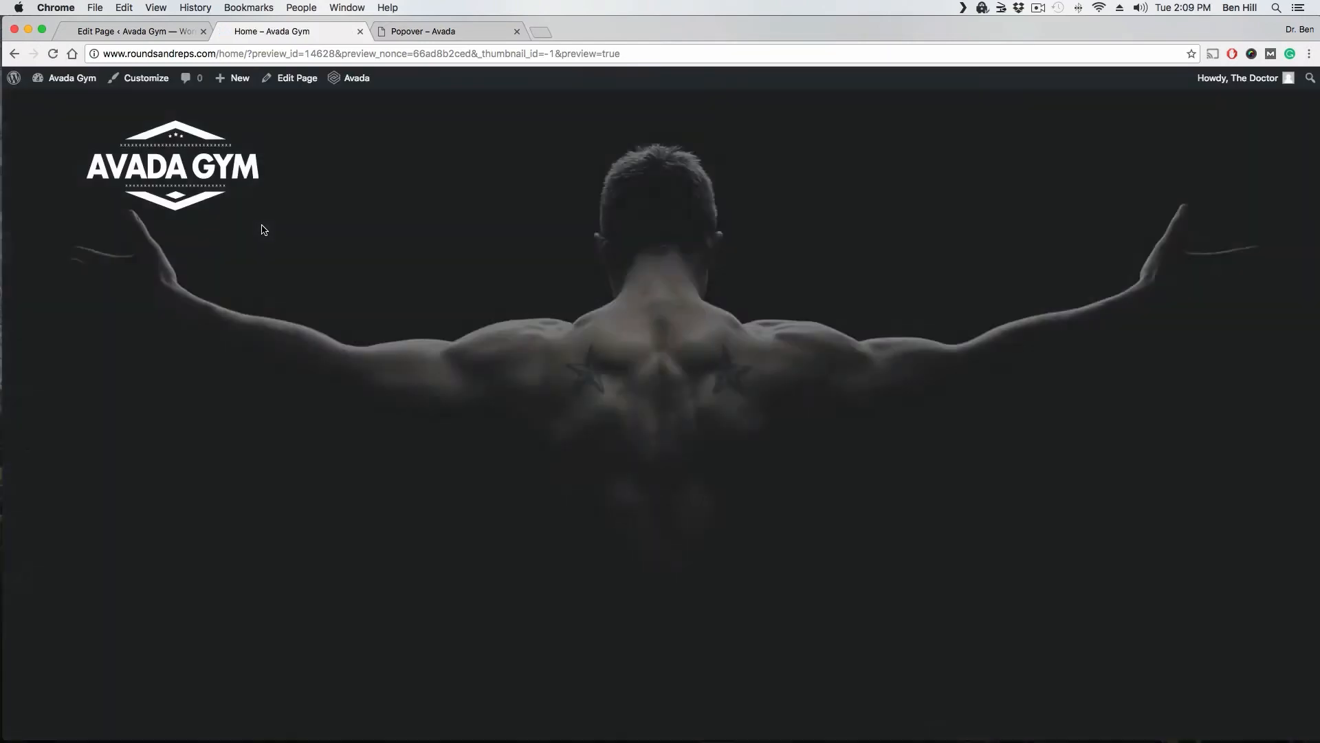
scroll(252, 311, down, 10)
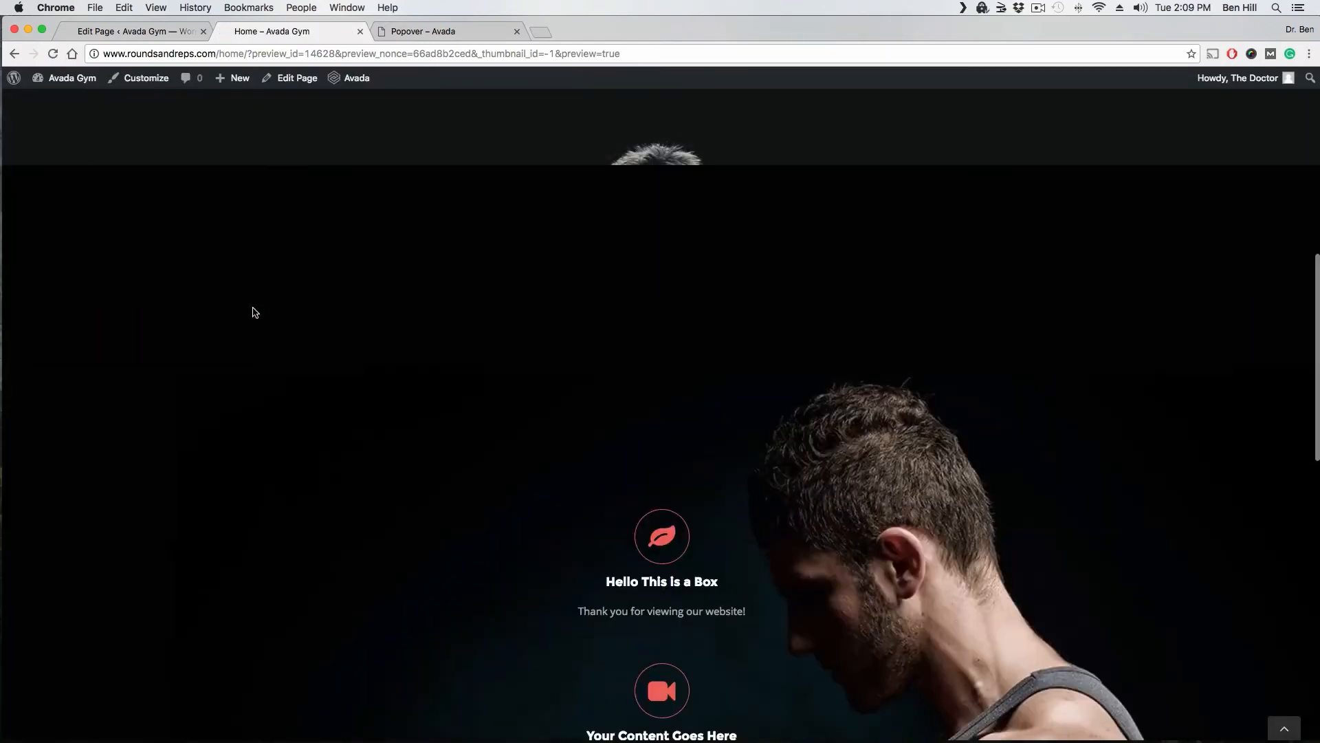
scroll(251, 309, down, 5)
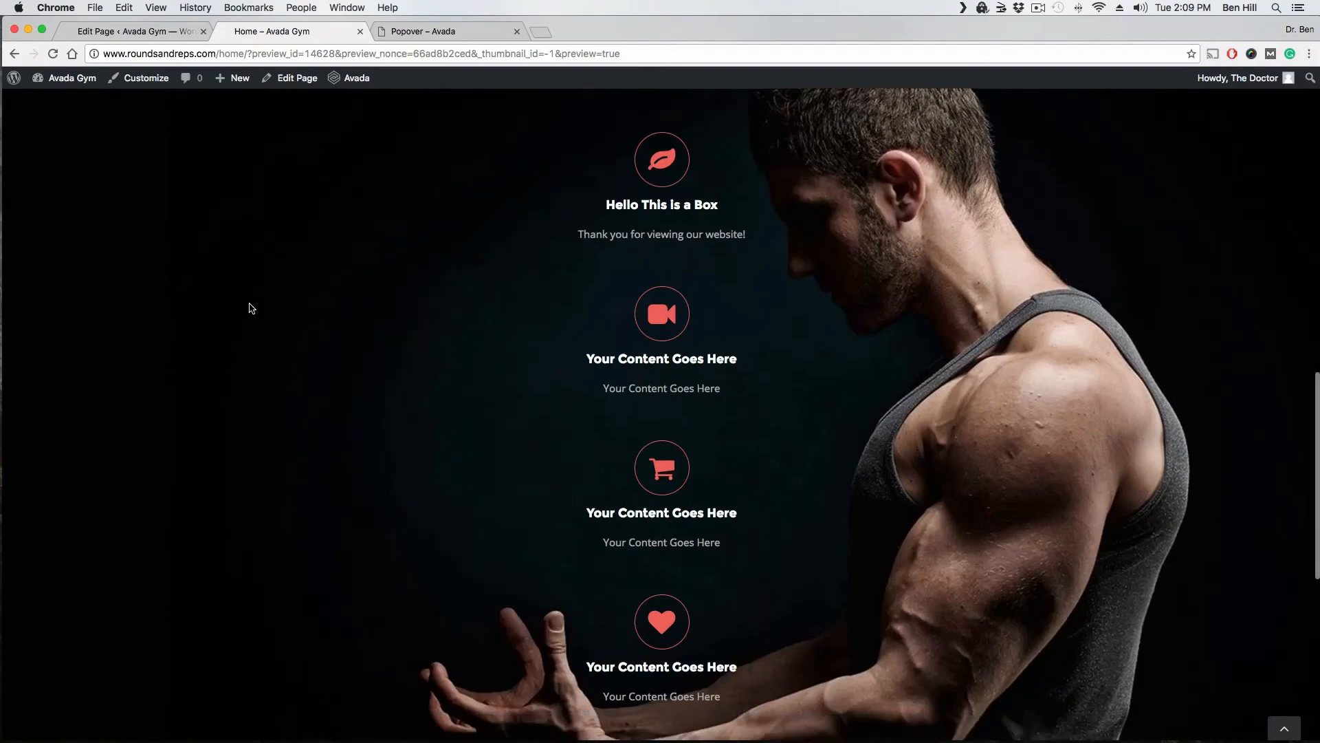
scroll(268, 308, up, 6)
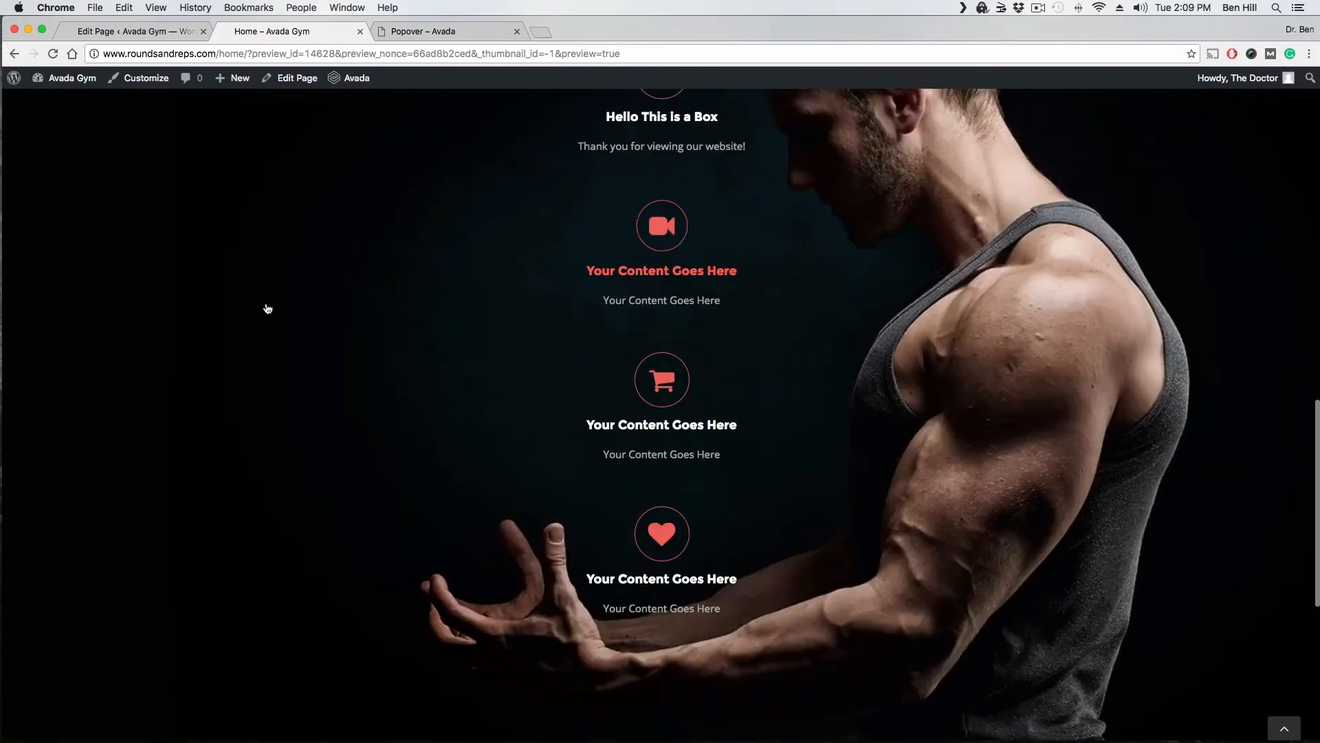
scroll(489, 279, down, 1)
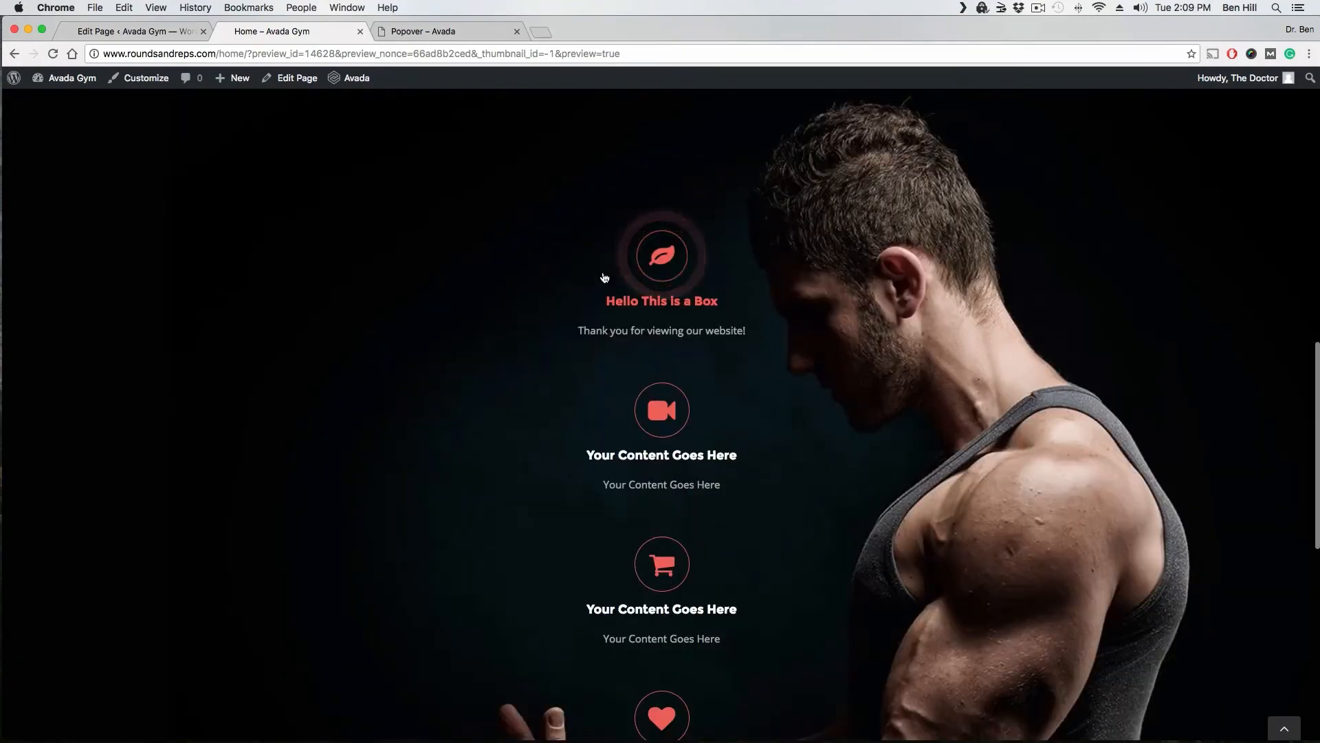
scroll(592, 333, down, 3)
scroll(607, 351, up, 4)
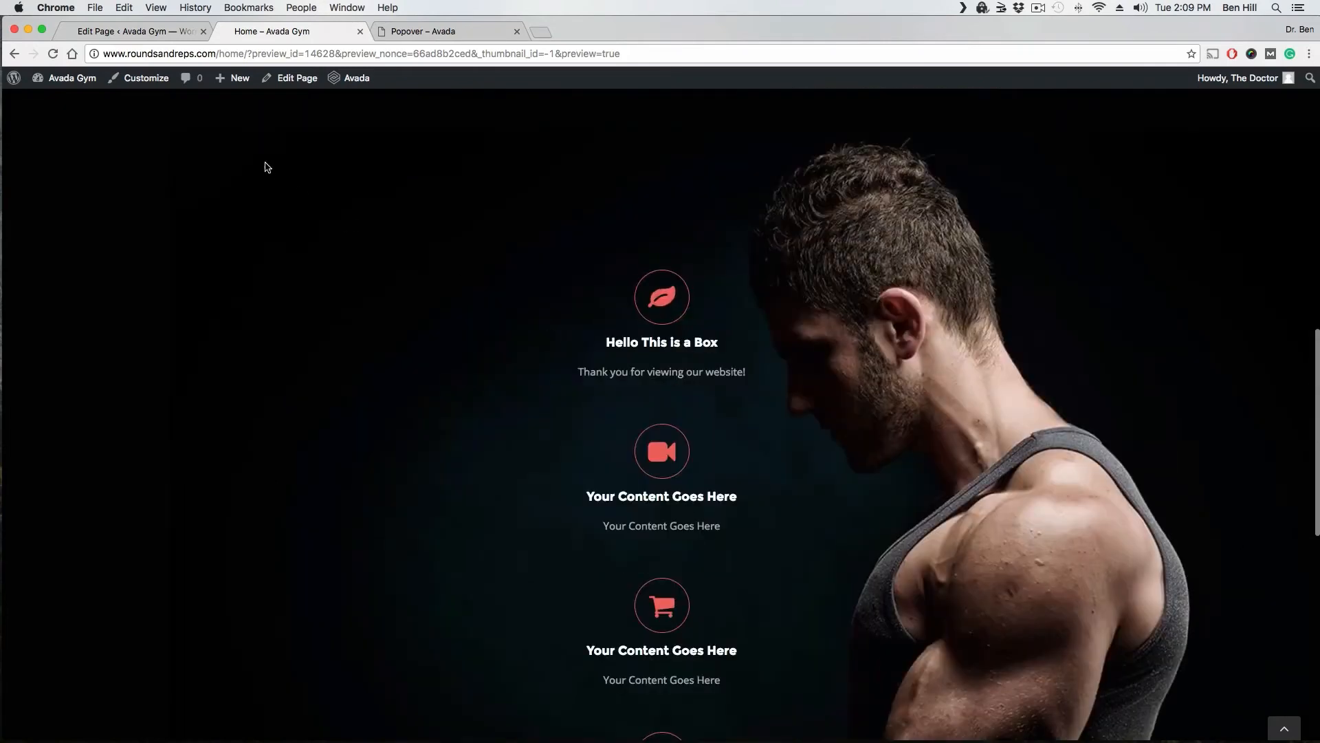
Set the number of columns of the Content Boxes element to 4 and save the element.
click(138, 32)
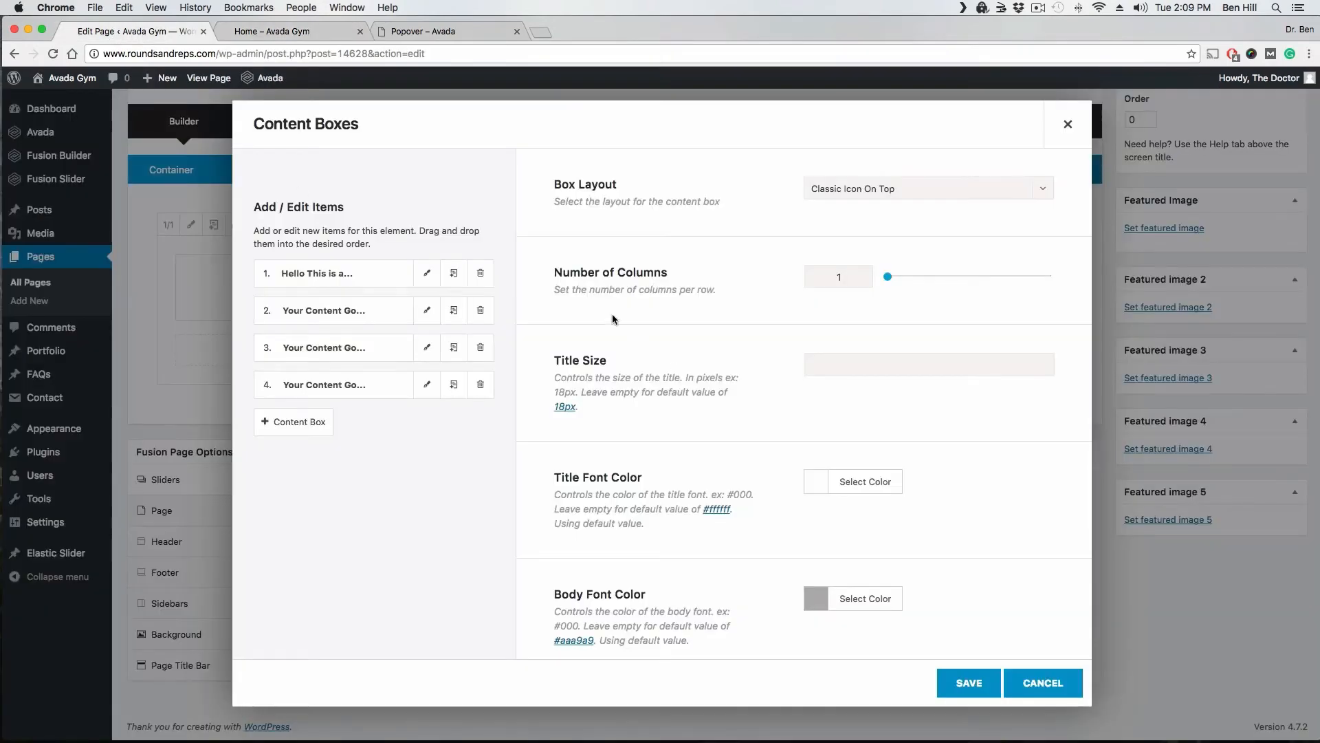
click(1040, 691)
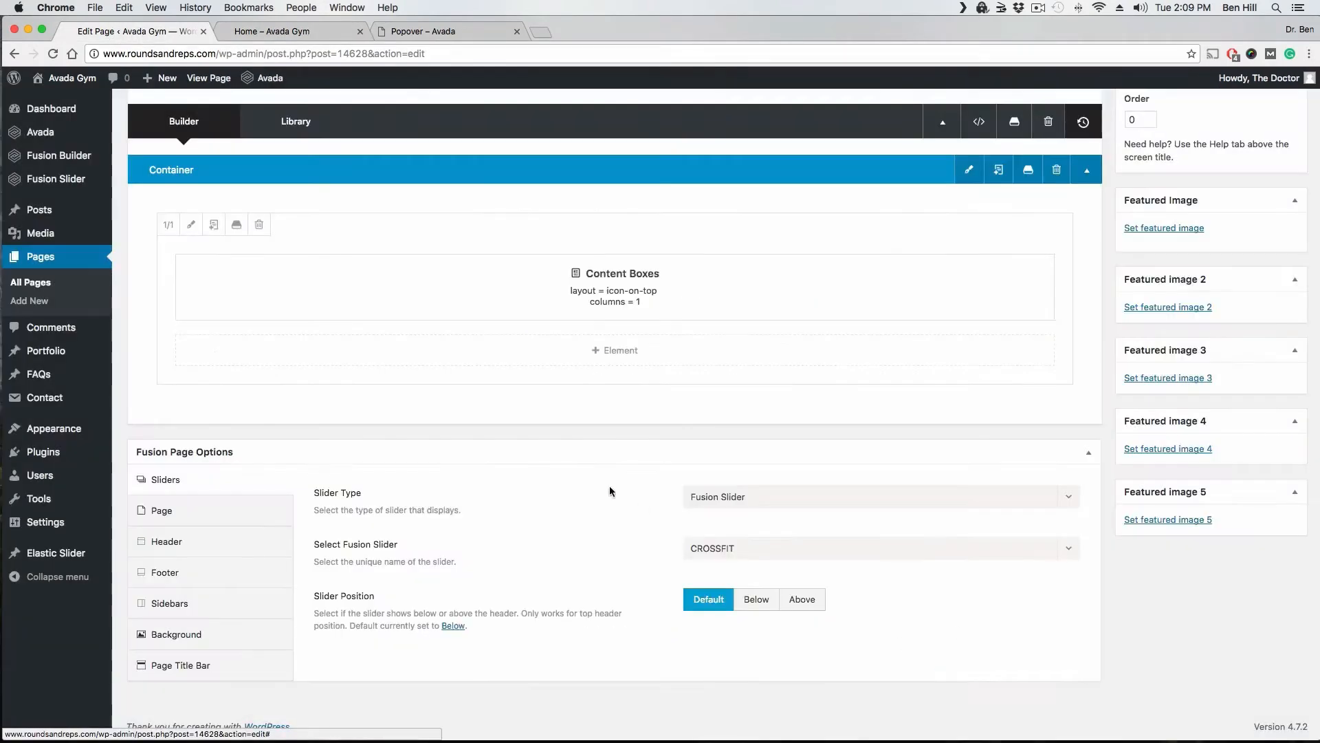
click(580, 287)
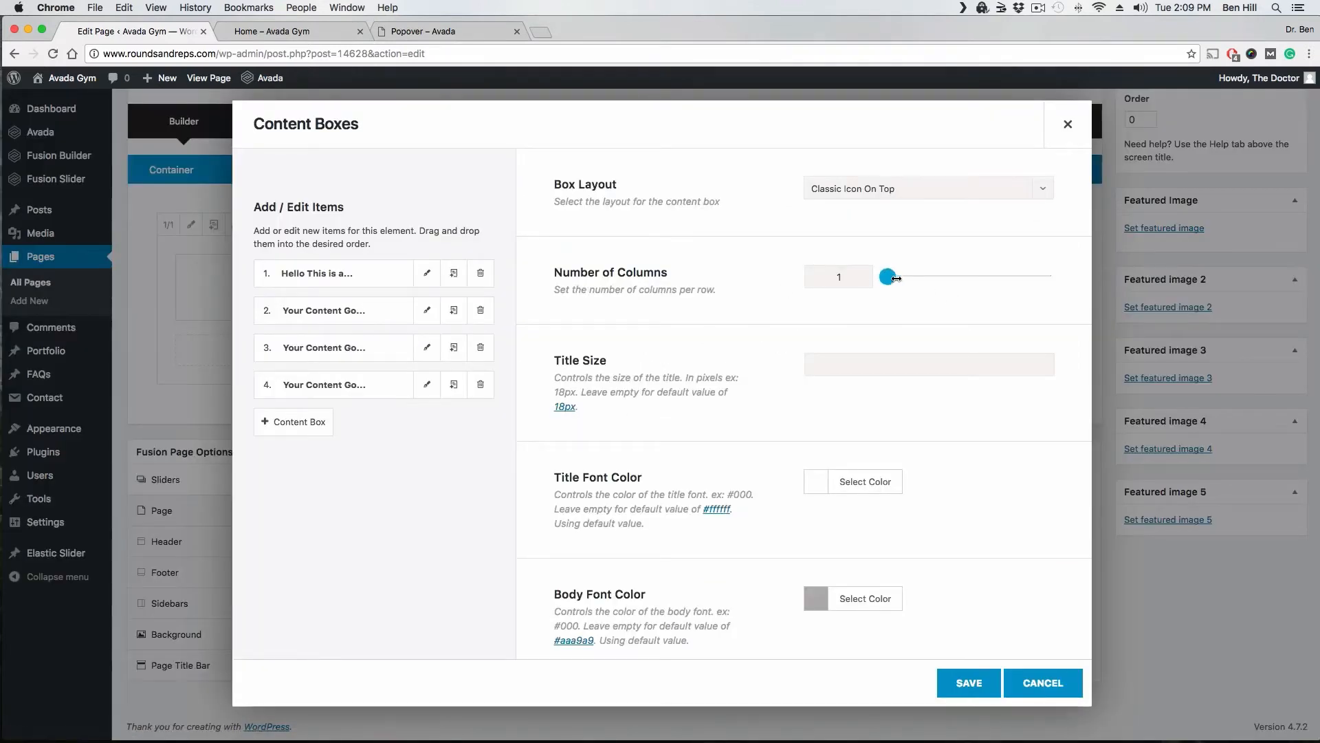
drag(888, 276, 984, 276)
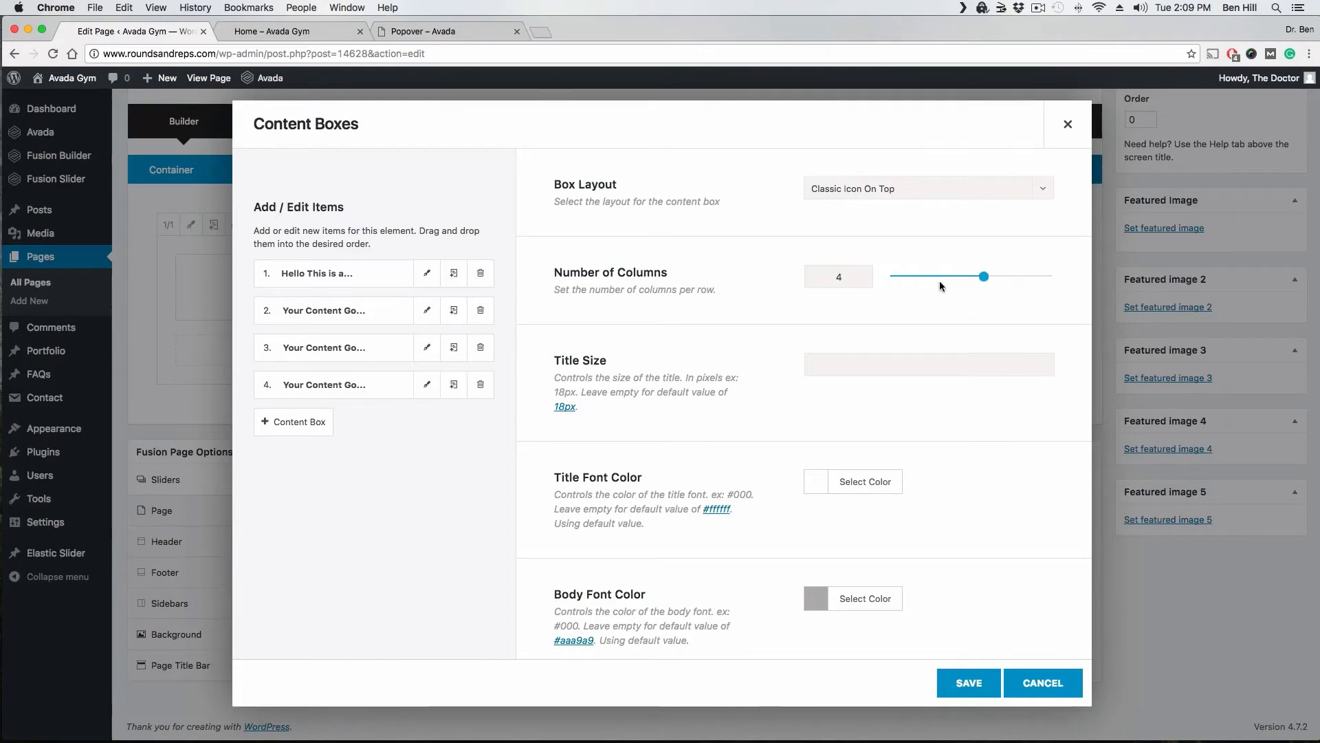
click(967, 683)
Preview the page changes and examine the layout of the content boxes and the footer area below them.
scroll(1224, 307, up, 5)
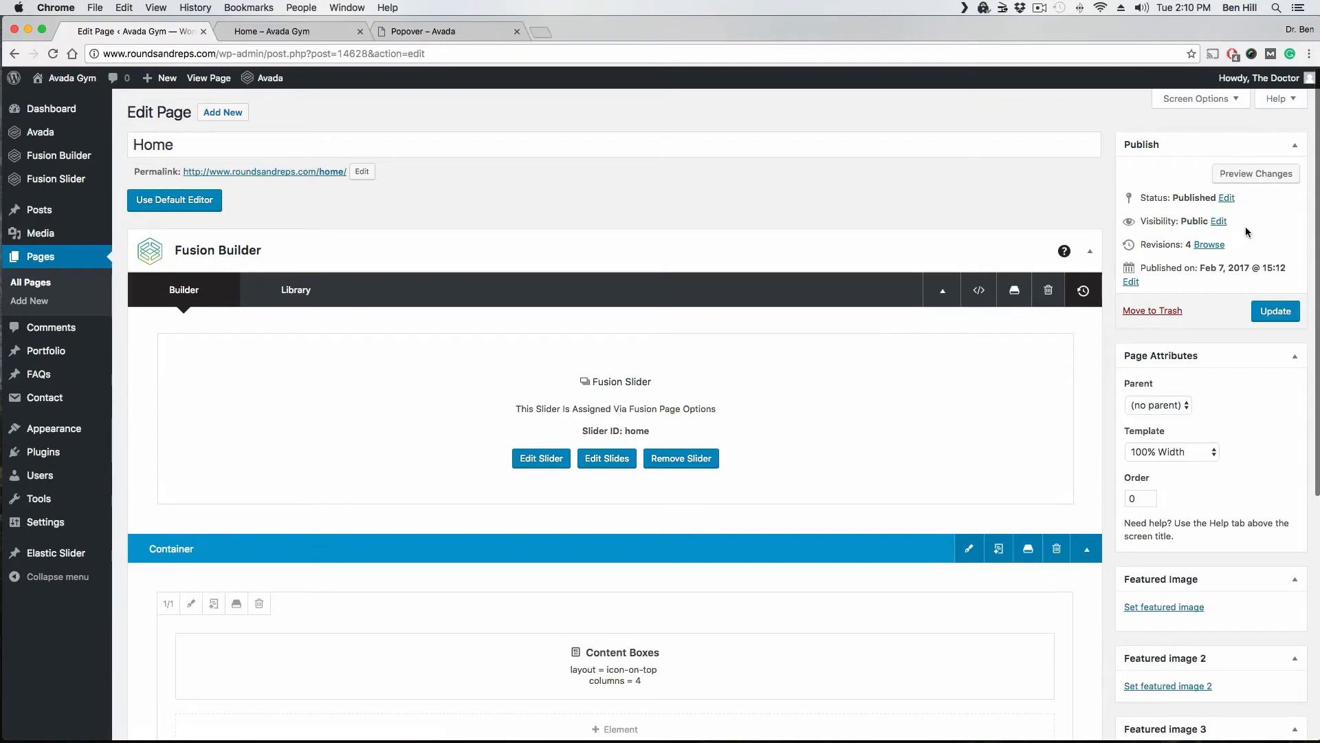
click(1256, 174)
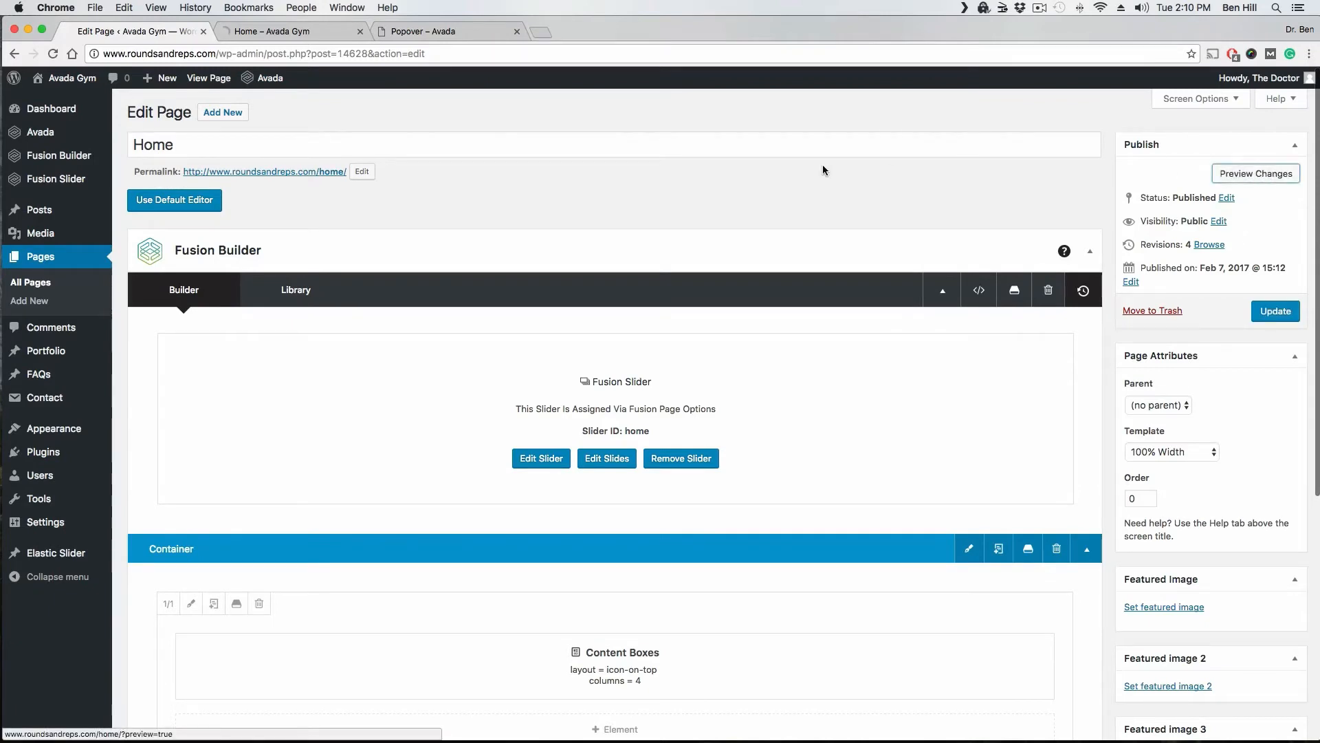
click(320, 35)
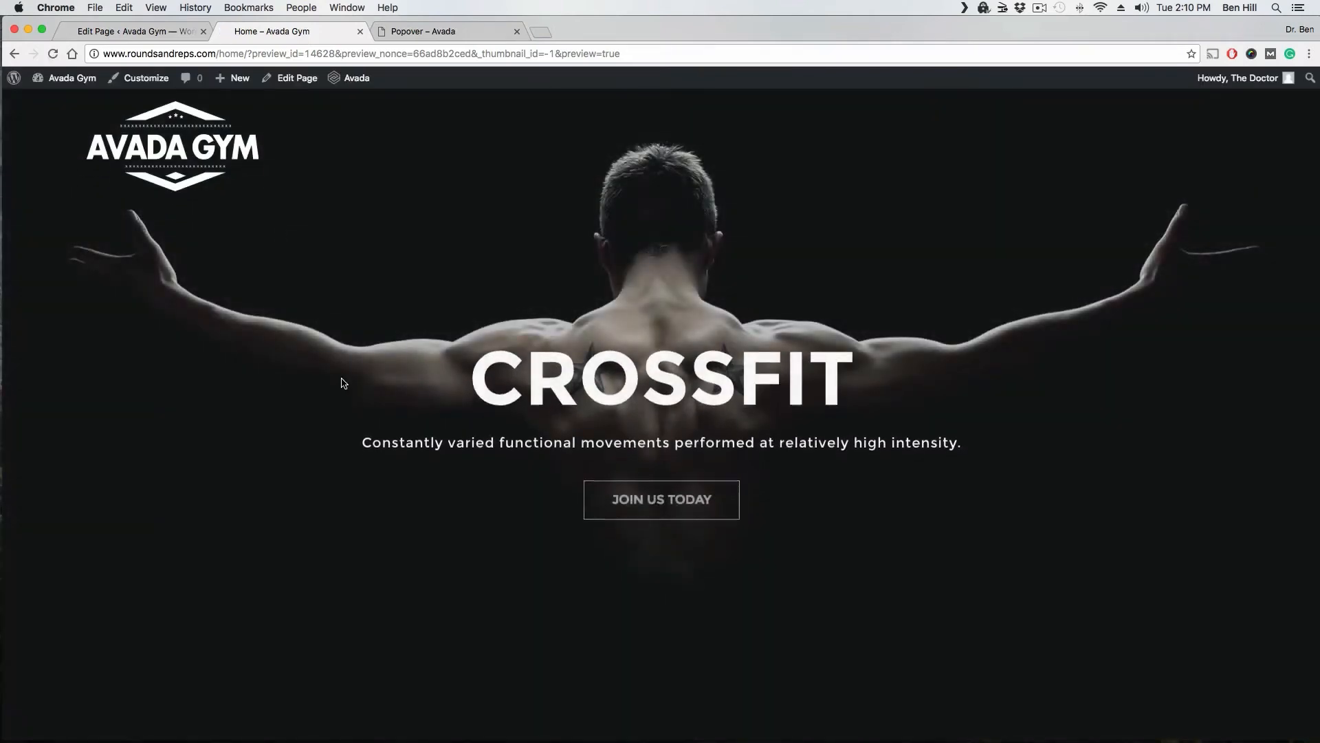
scroll(330, 371, down, 10)
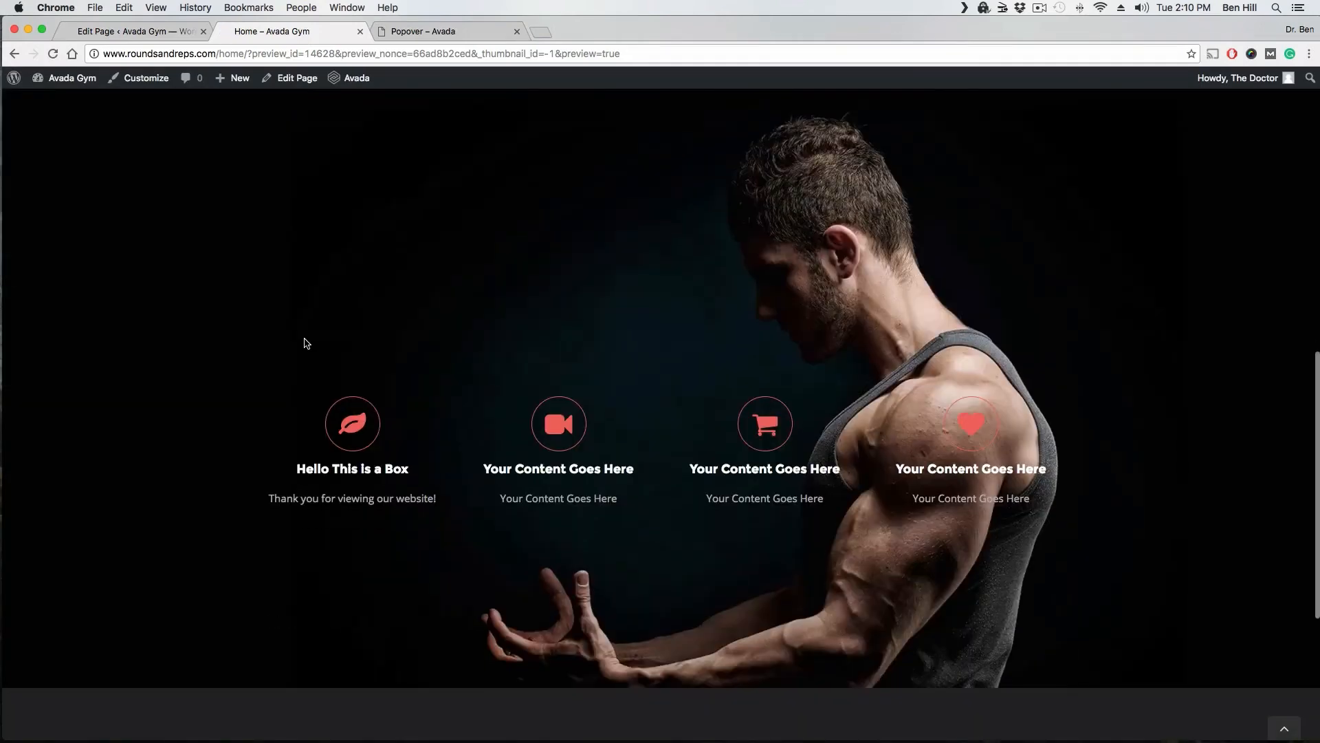
scroll(307, 343, down, 1)
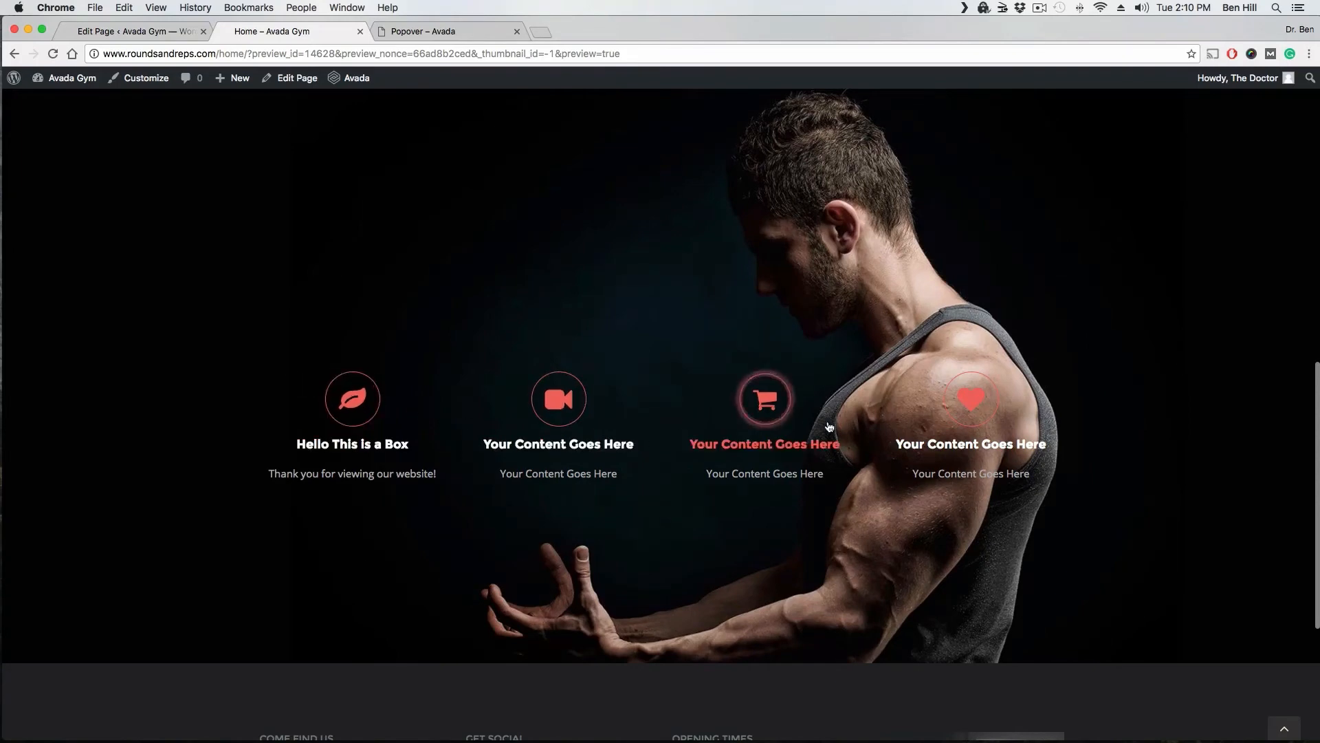
scroll(941, 446, down, 3)
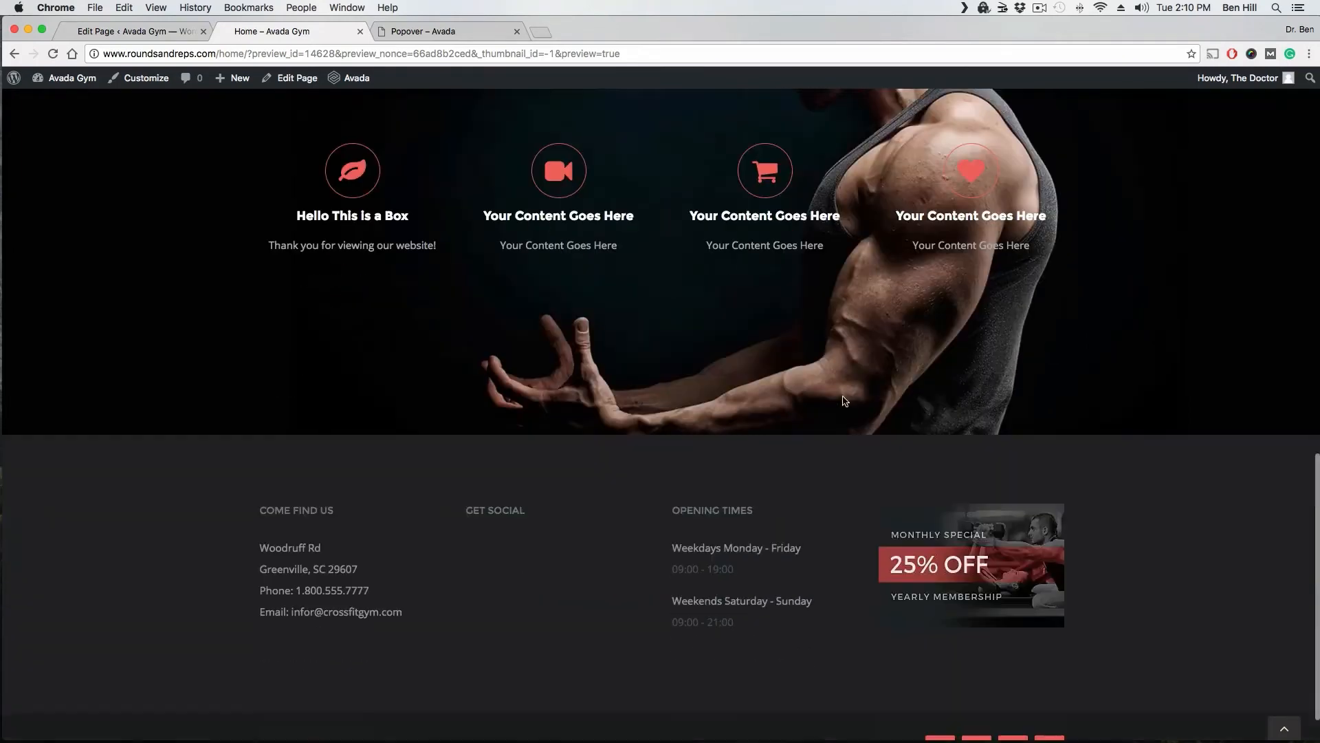
scroll(392, 257, up, 6)
Back in the page editor, add a container with a single 1/1 column below the Content Boxes container.
click(153, 33)
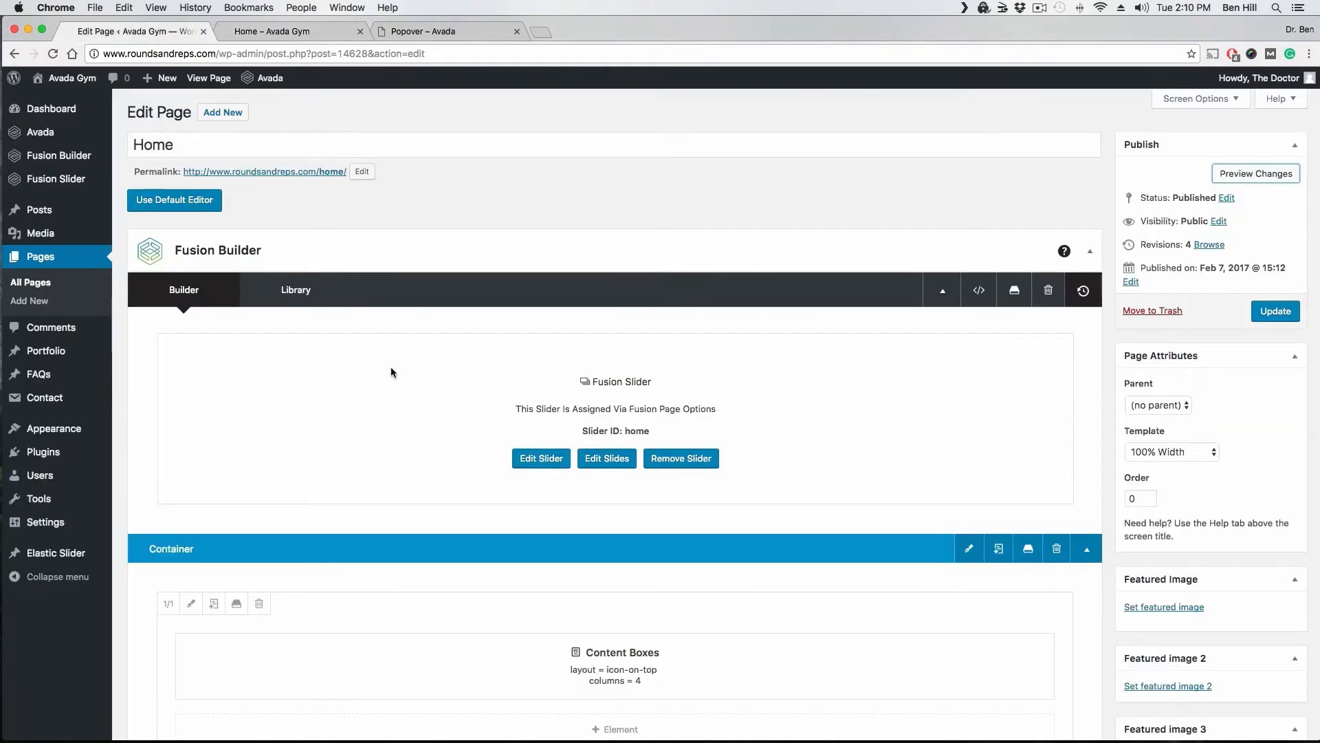
scroll(375, 419, down, 5)
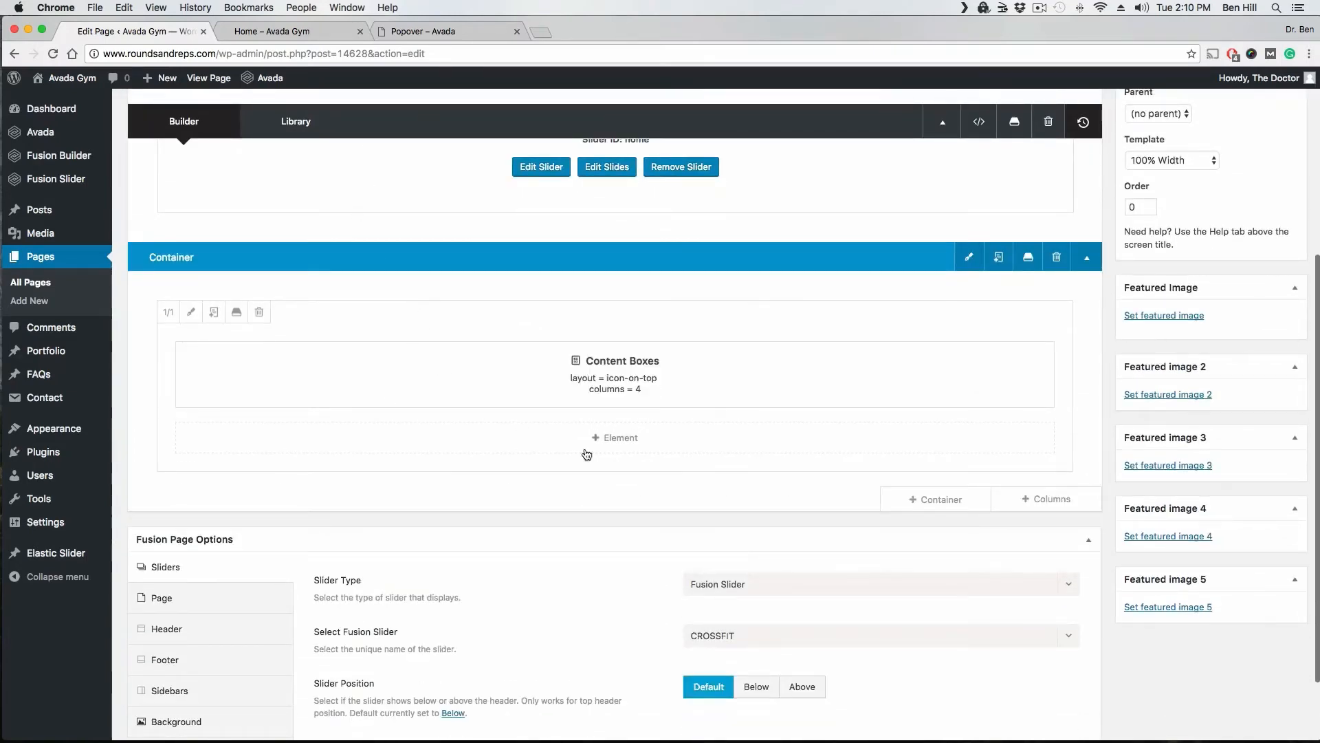
click(944, 508)
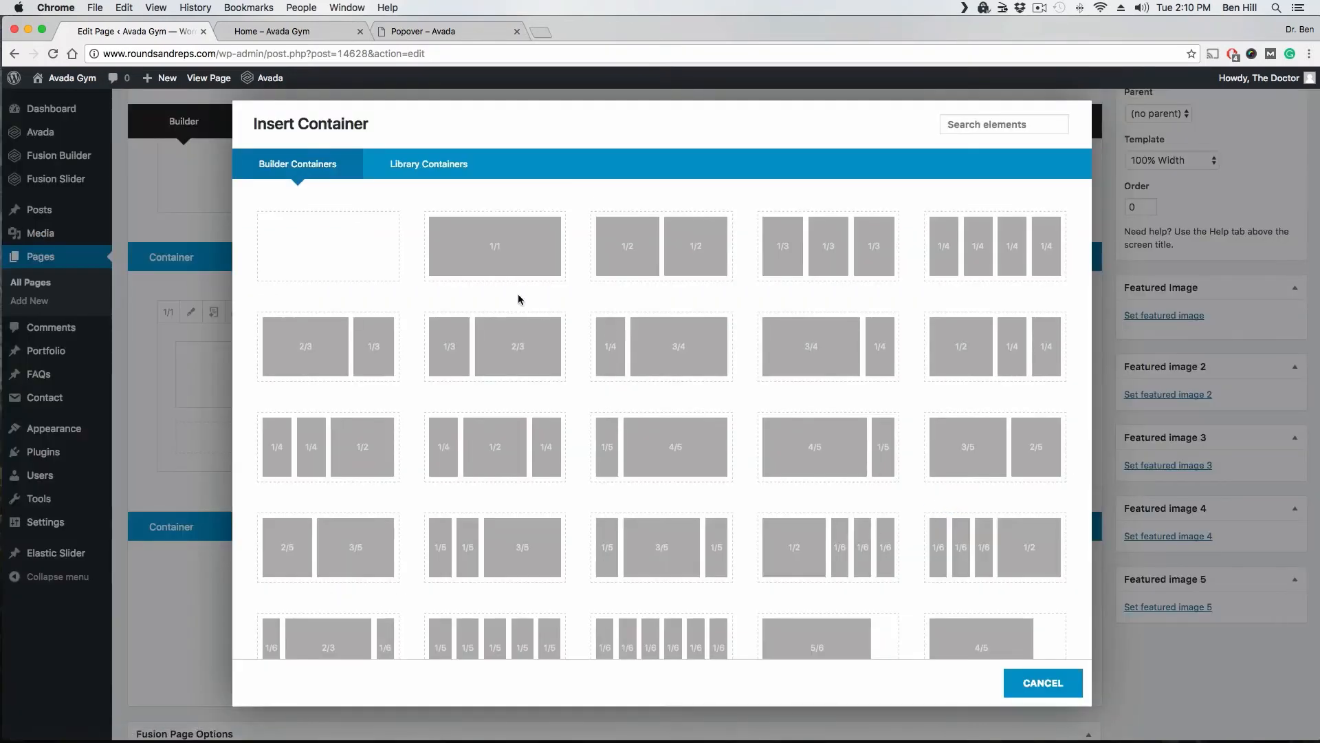
click(495, 258)
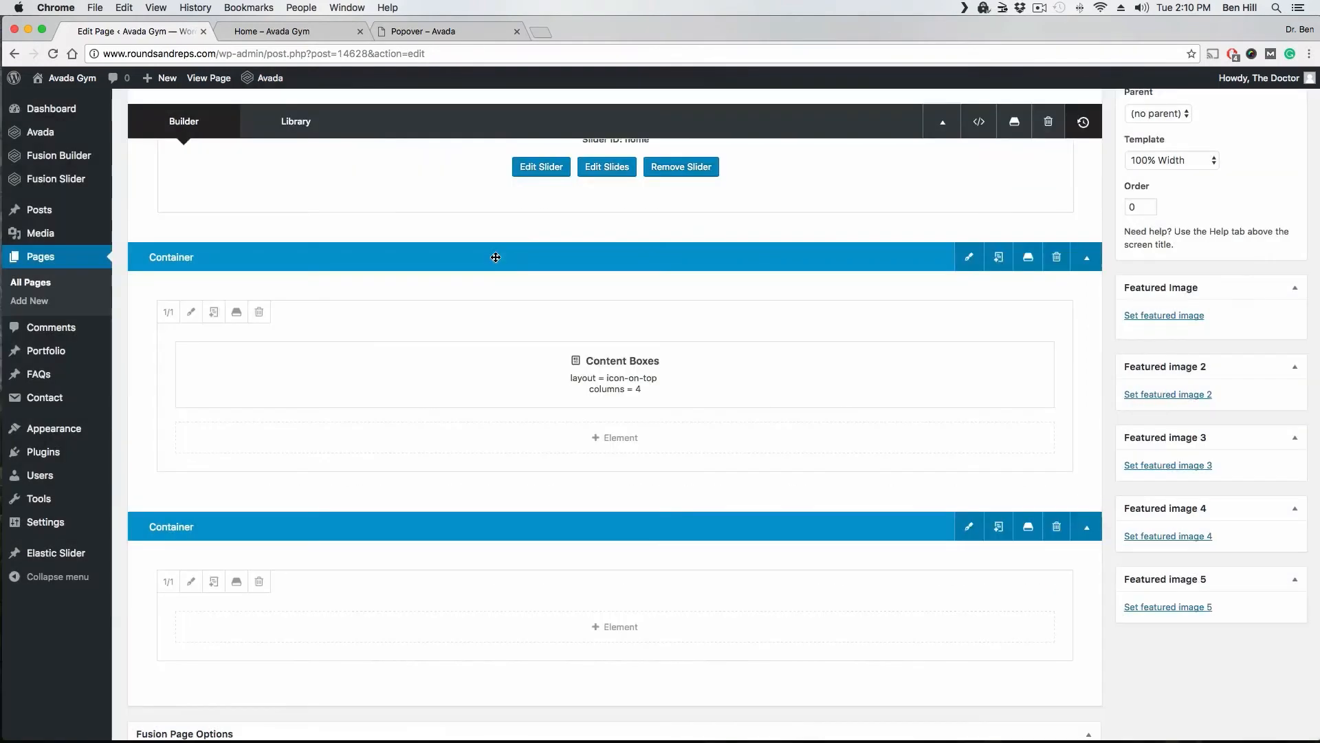
Resize the new container's column to 1/2 and clone it to get two columns side by side.
scroll(718, 422, up, 3)
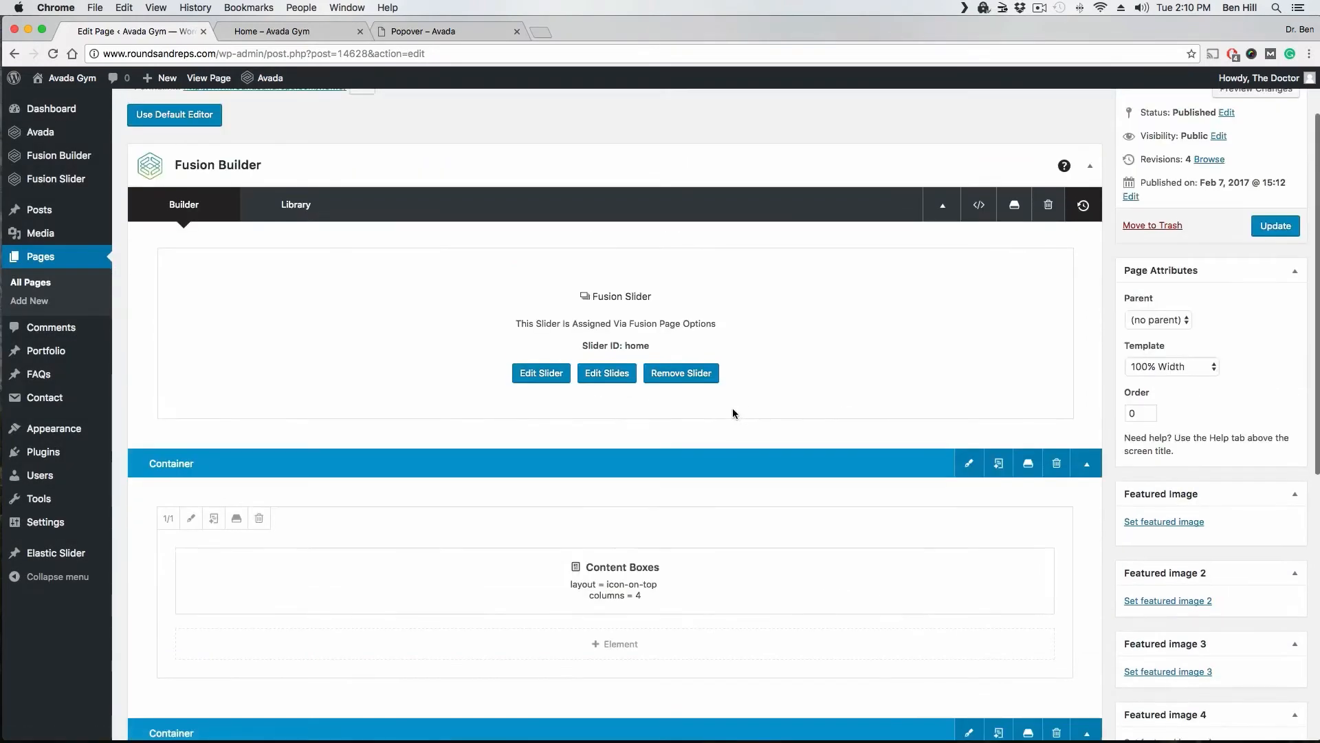
scroll(732, 411, down, 4)
scroll(736, 409, down, 2)
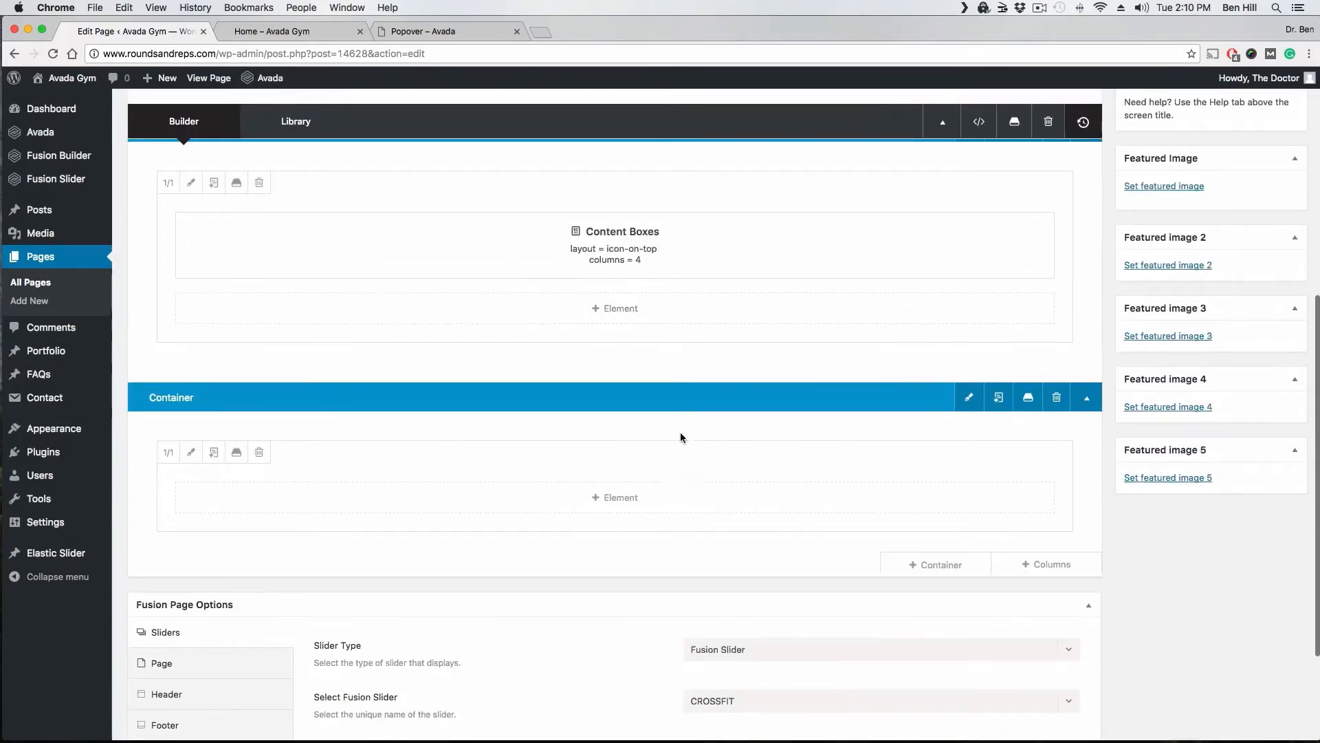
scroll(756, 461, down, 3)
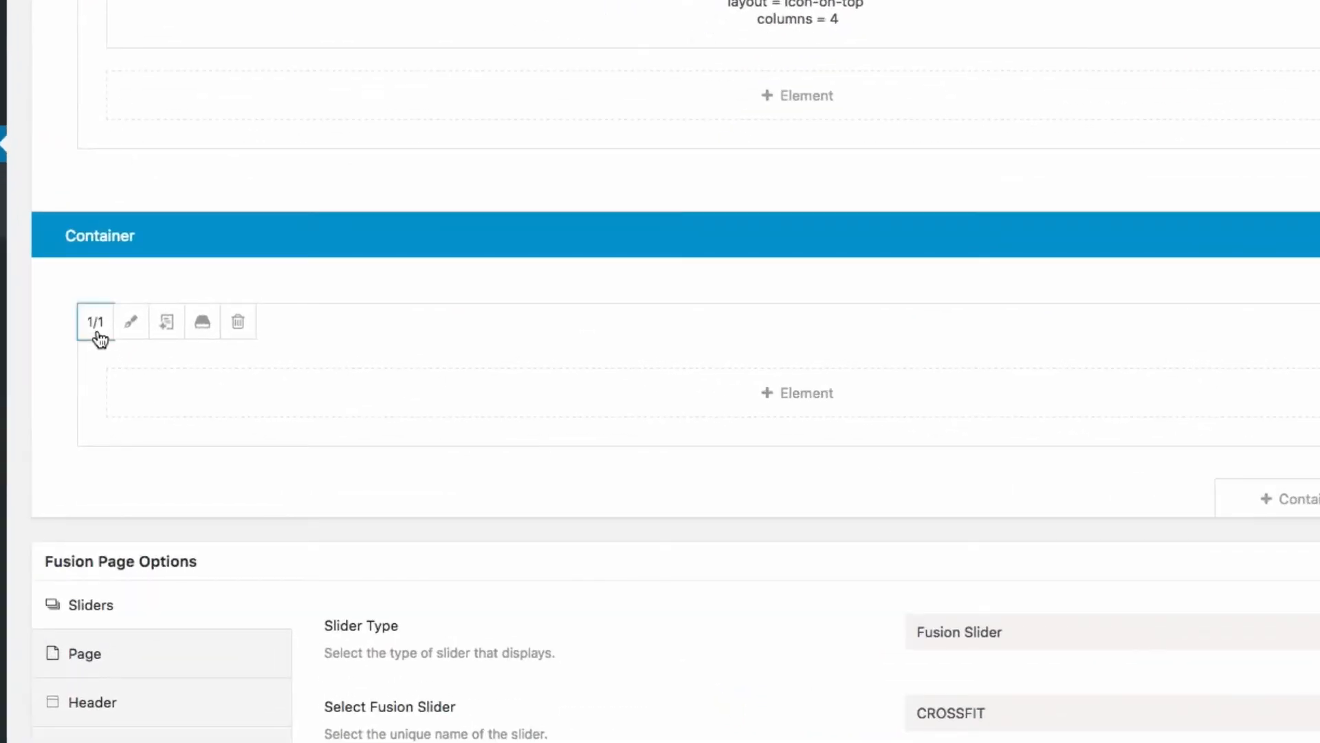
click(97, 333)
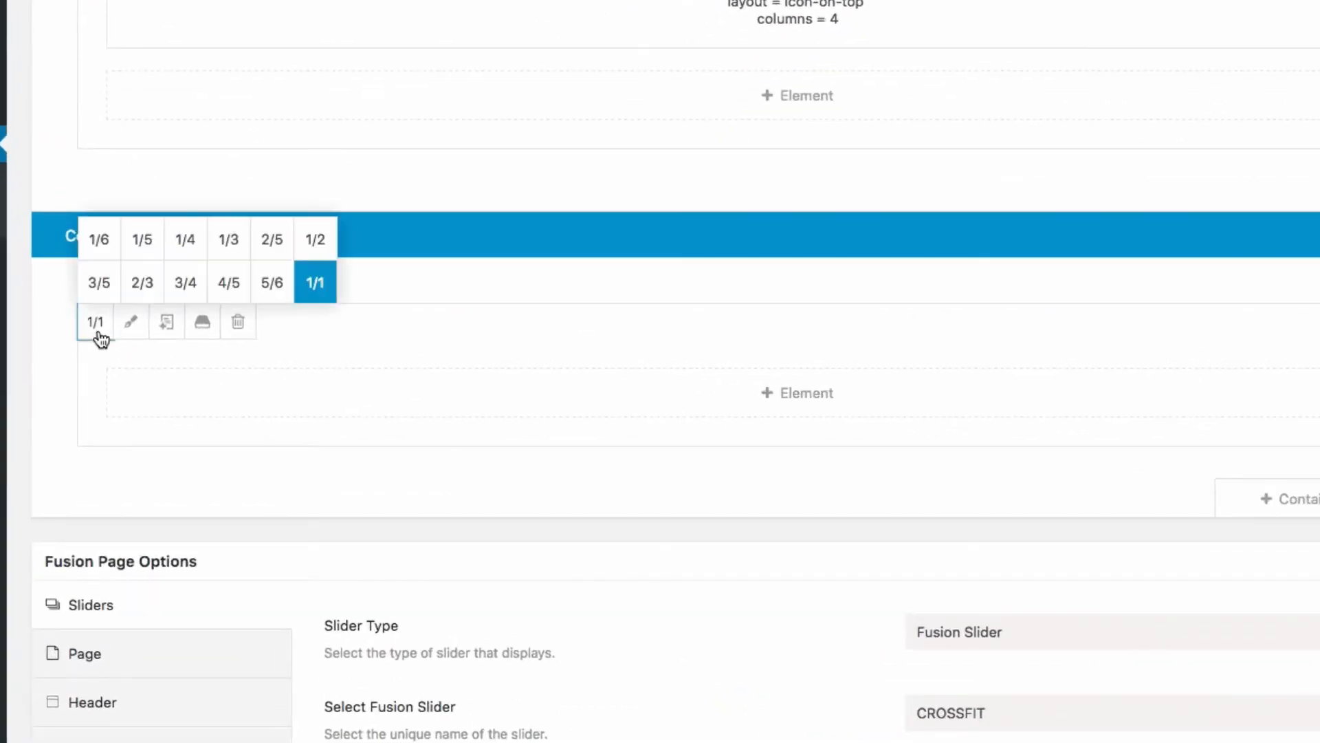
click(322, 242)
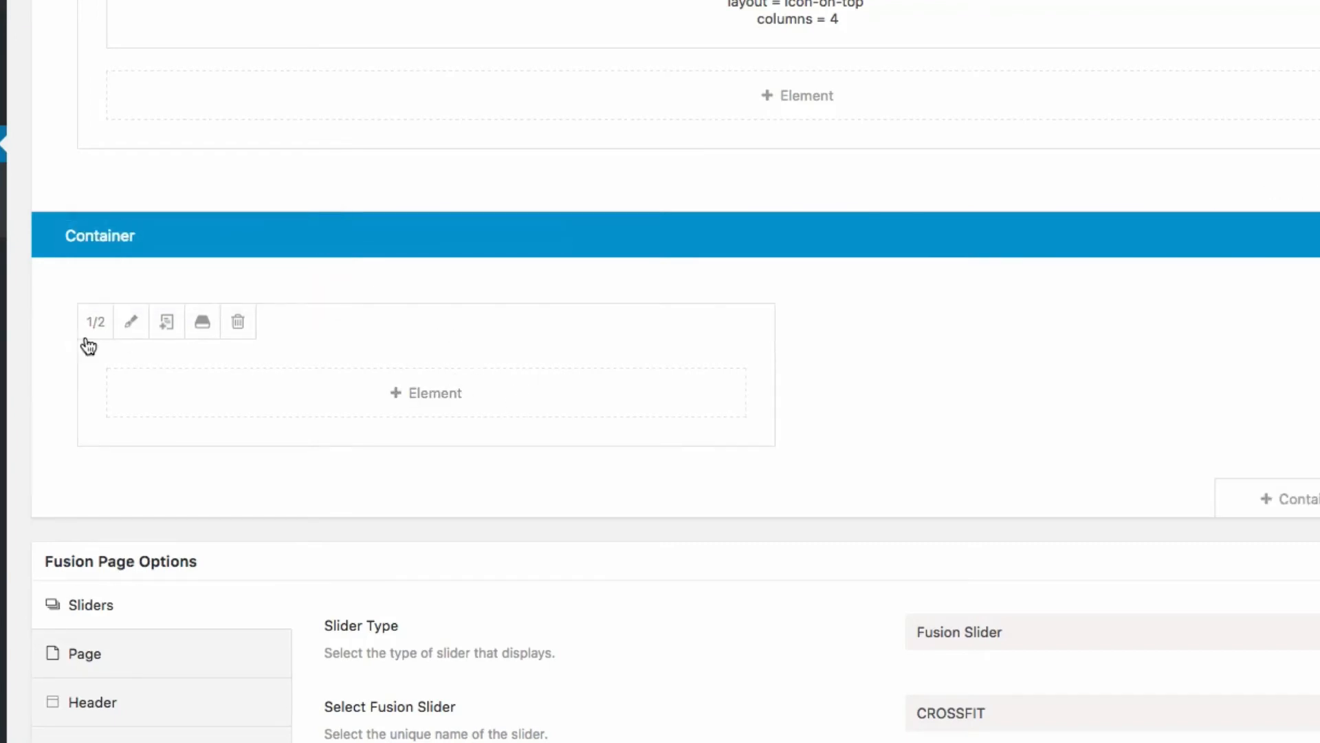
click(167, 323)
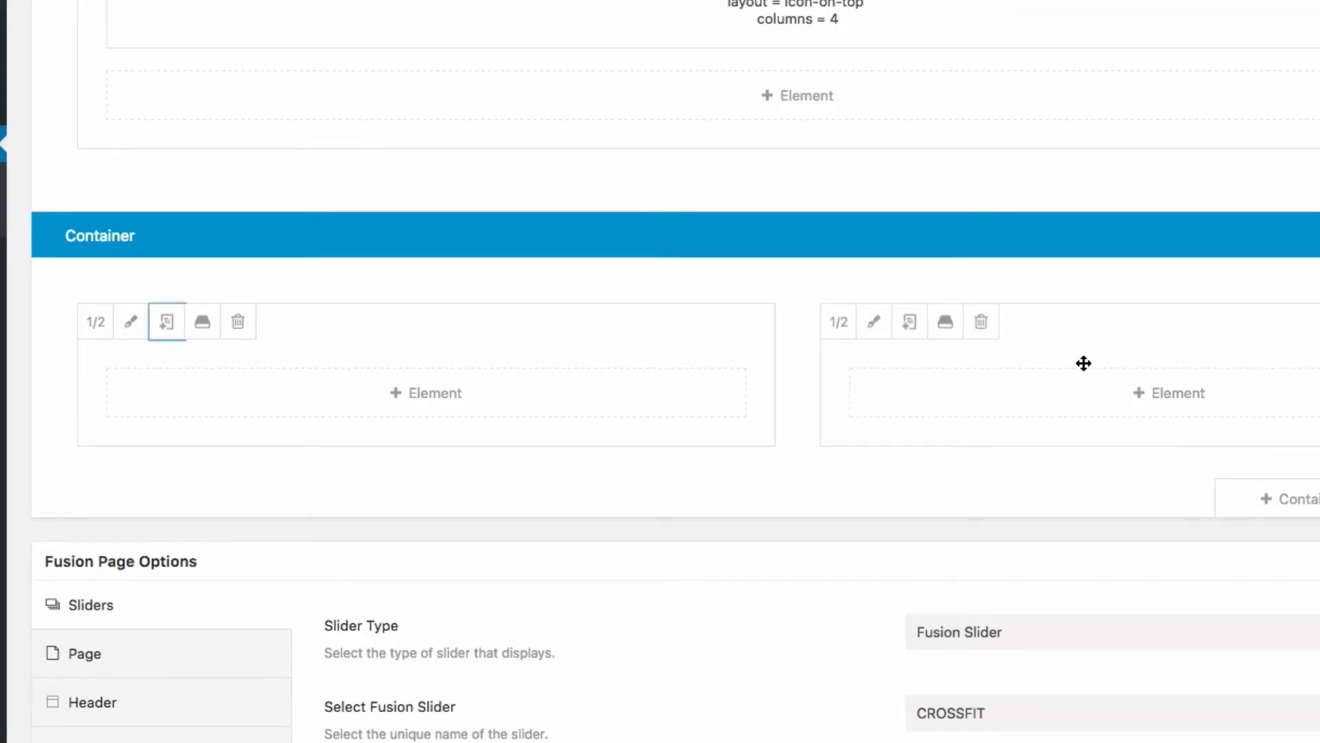
Add a Checklist element to the new container's first column, with "Content" as the text of its list item.
click(389, 391)
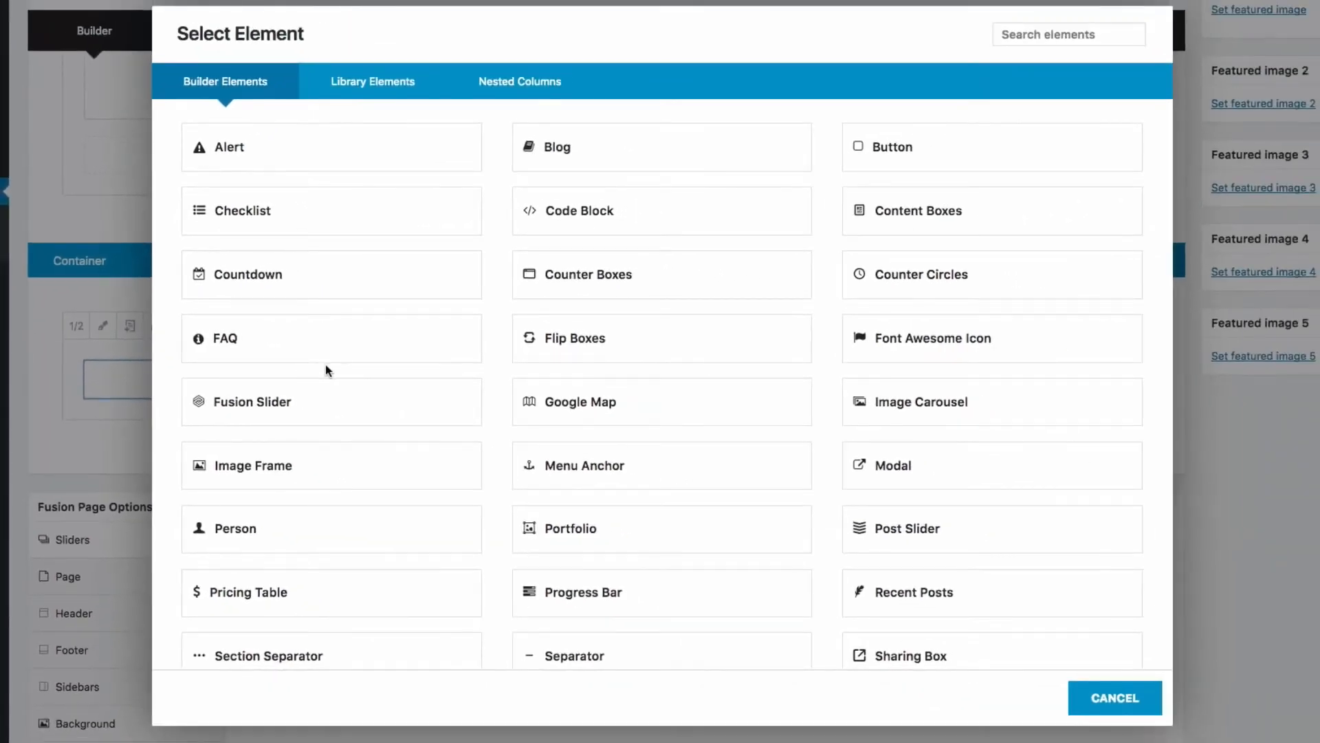
click(261, 214)
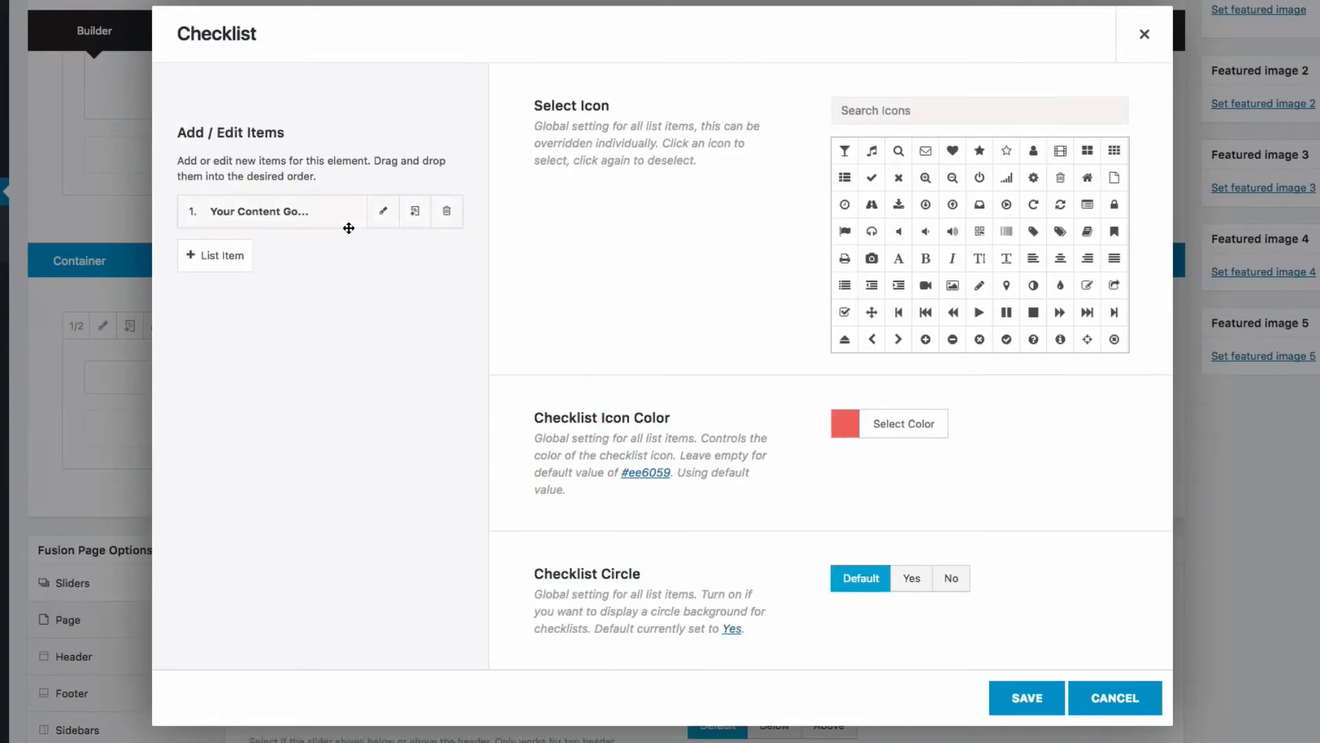
click(383, 211)
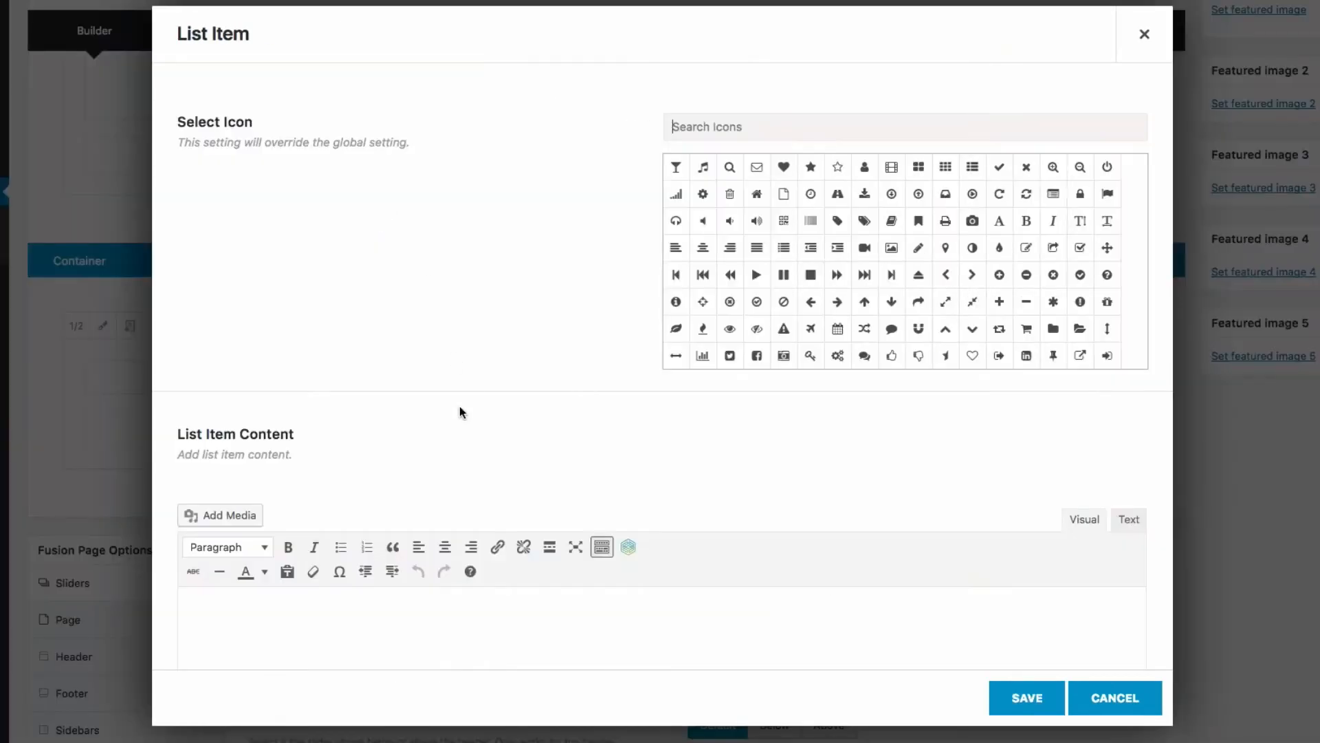
scroll(454, 410, down, 3)
click(333, 476)
key(ctrl+a)
key(BackSpace)
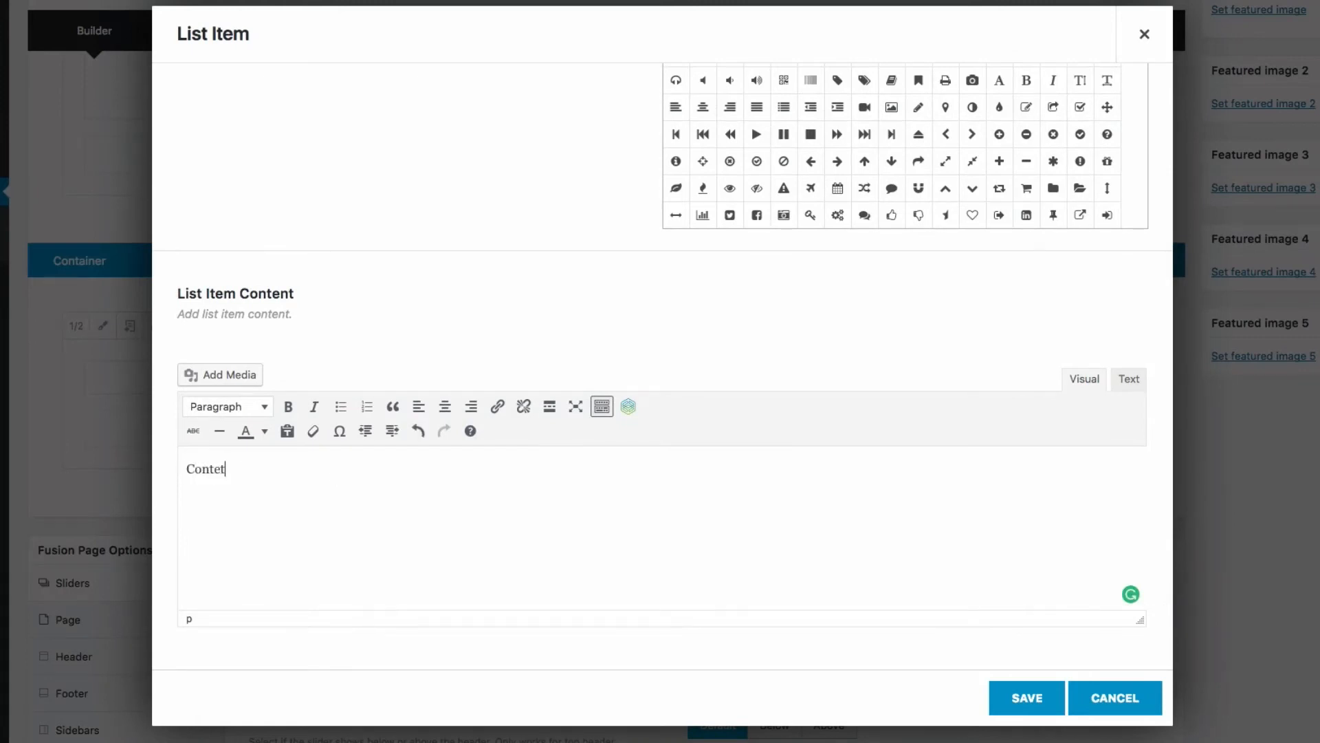
click(1026, 697)
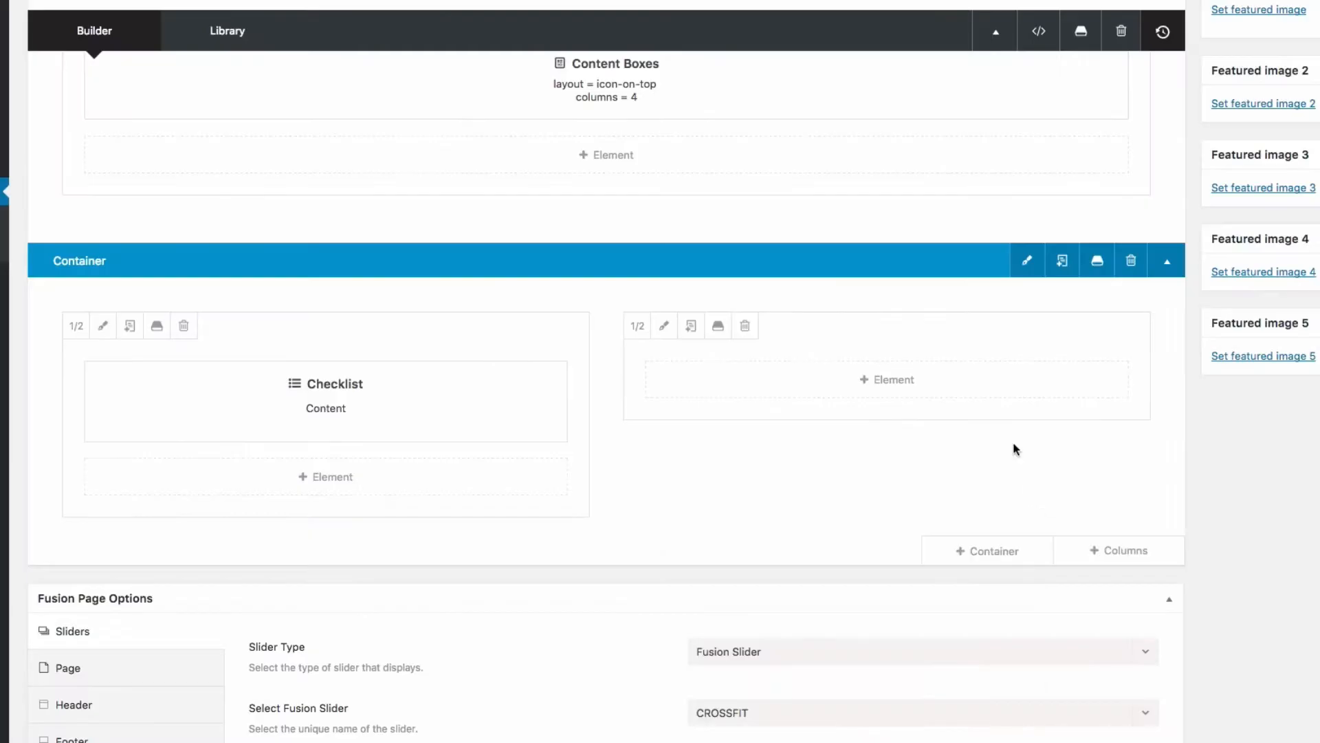
Add a Progress Bar element with its default settings to the new container's second column.
click(908, 394)
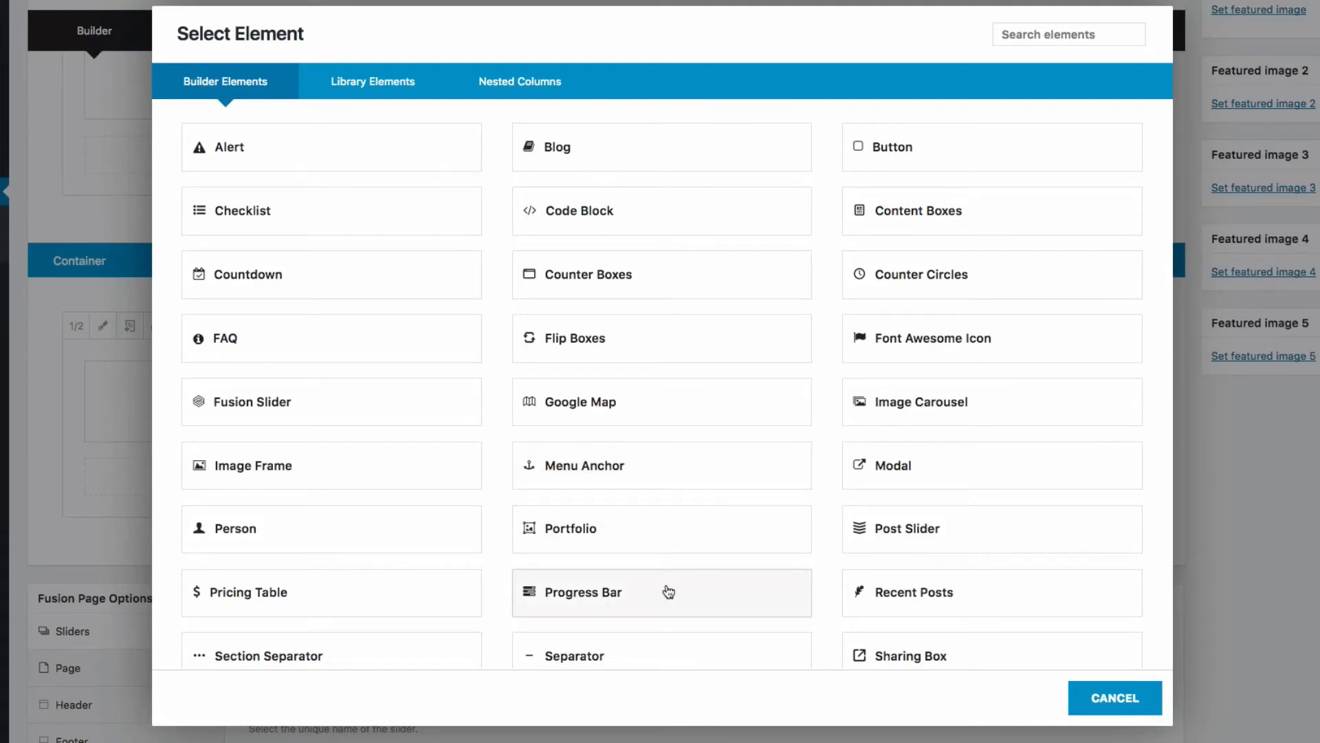
click(578, 598)
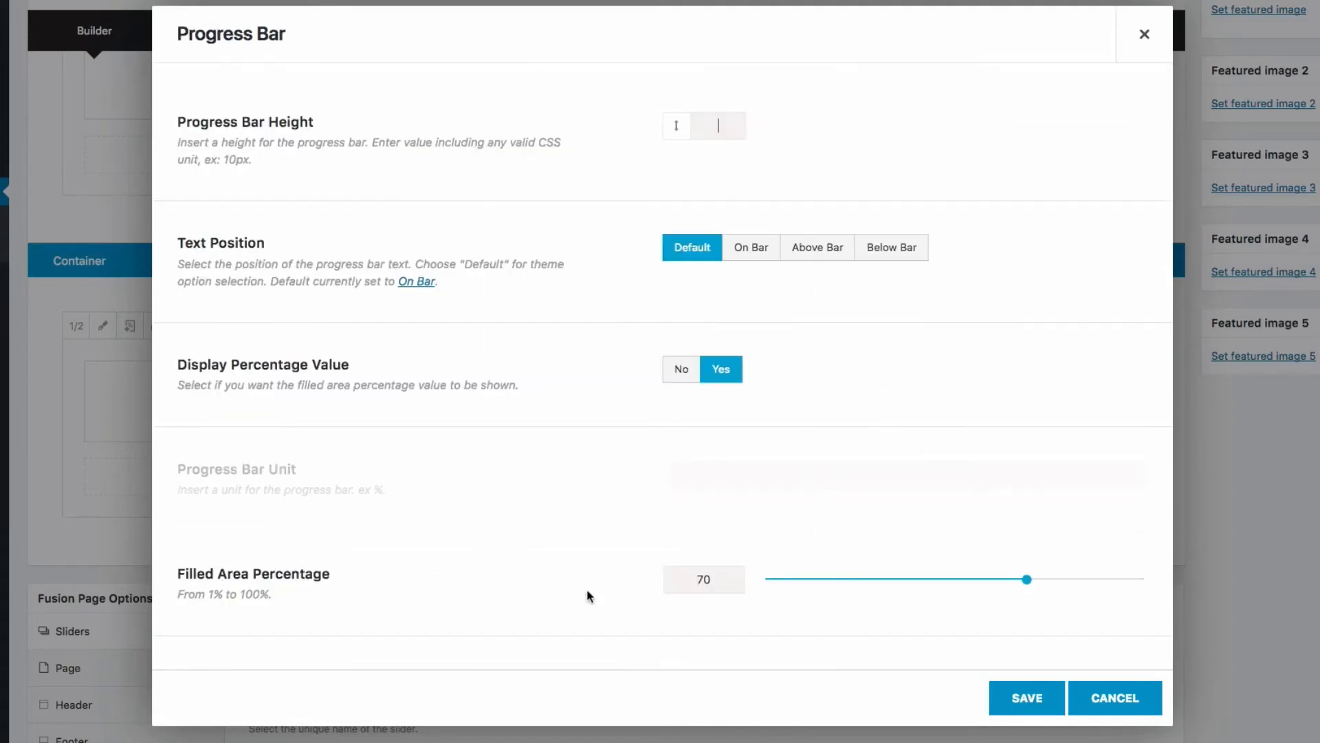
click(1027, 698)
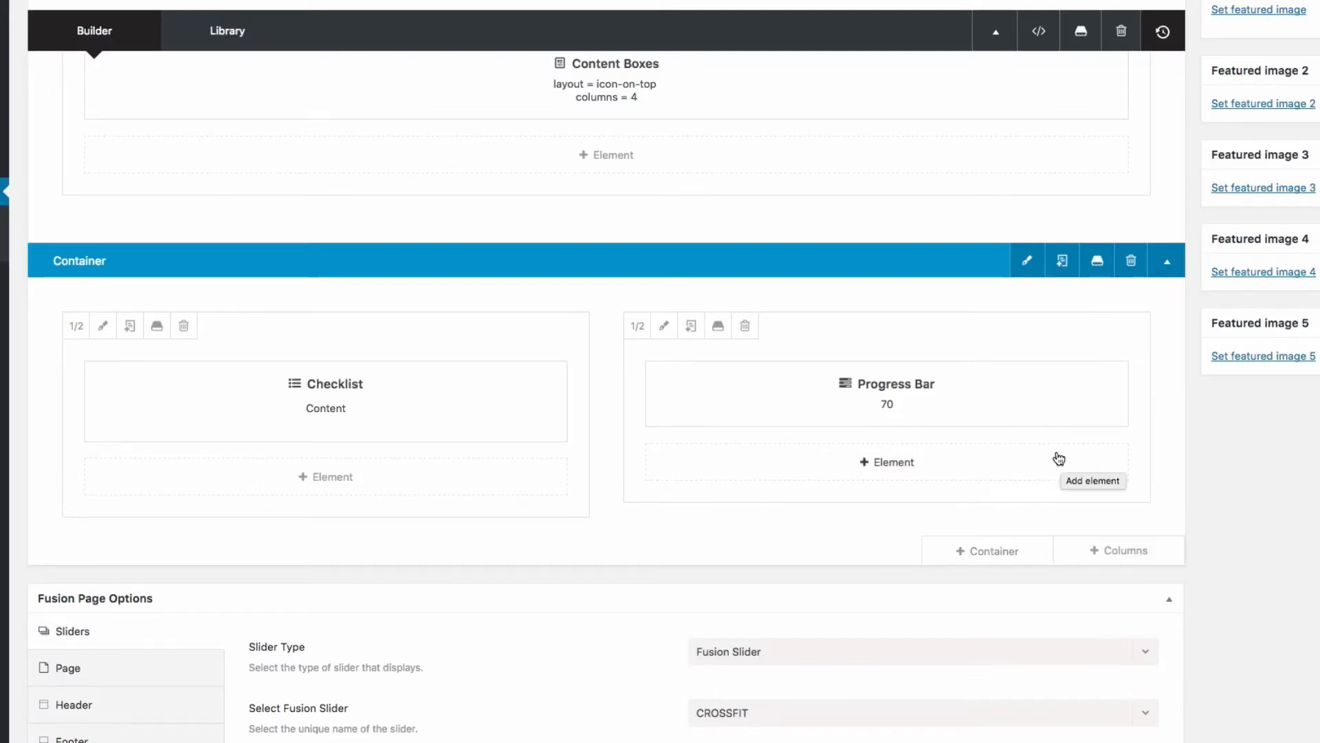
Set the background color of the column holding the Checklist to black (#000000) and save the column.
click(103, 327)
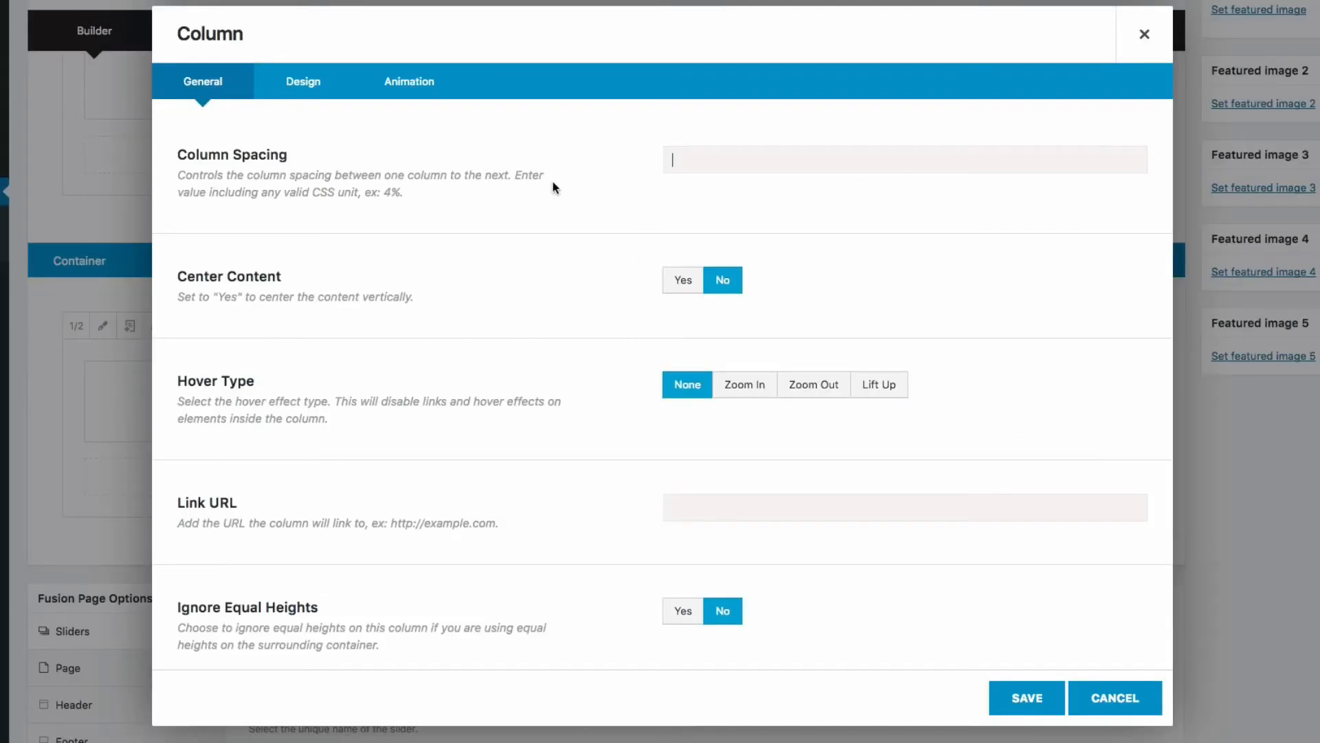
click(307, 88)
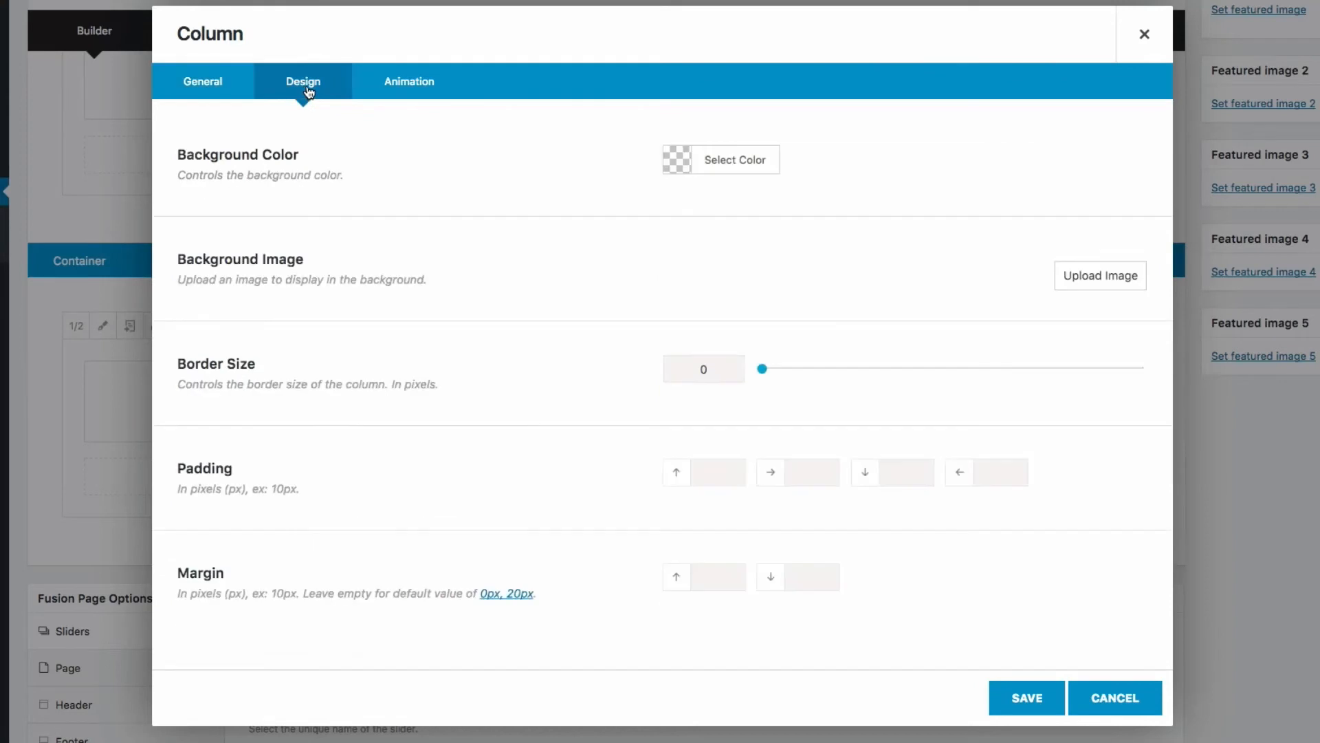
click(678, 160)
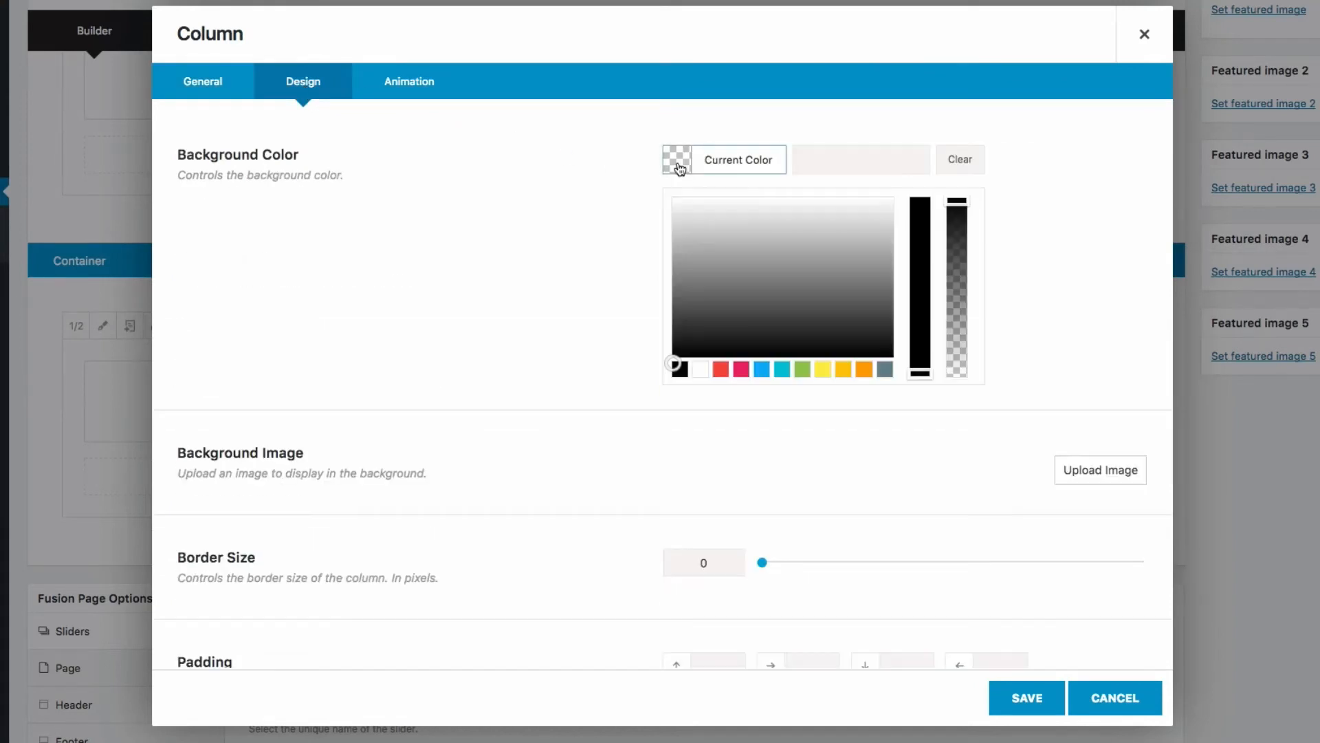
click(926, 211)
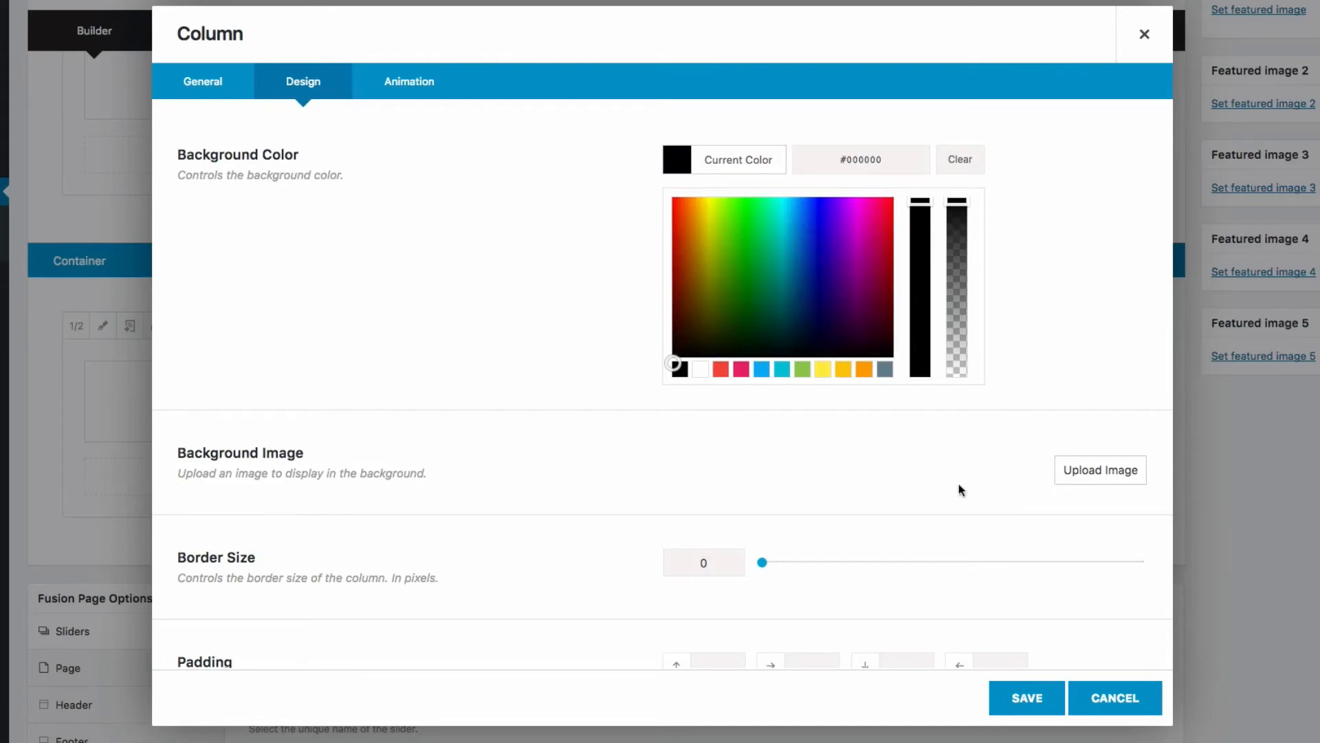
click(1026, 698)
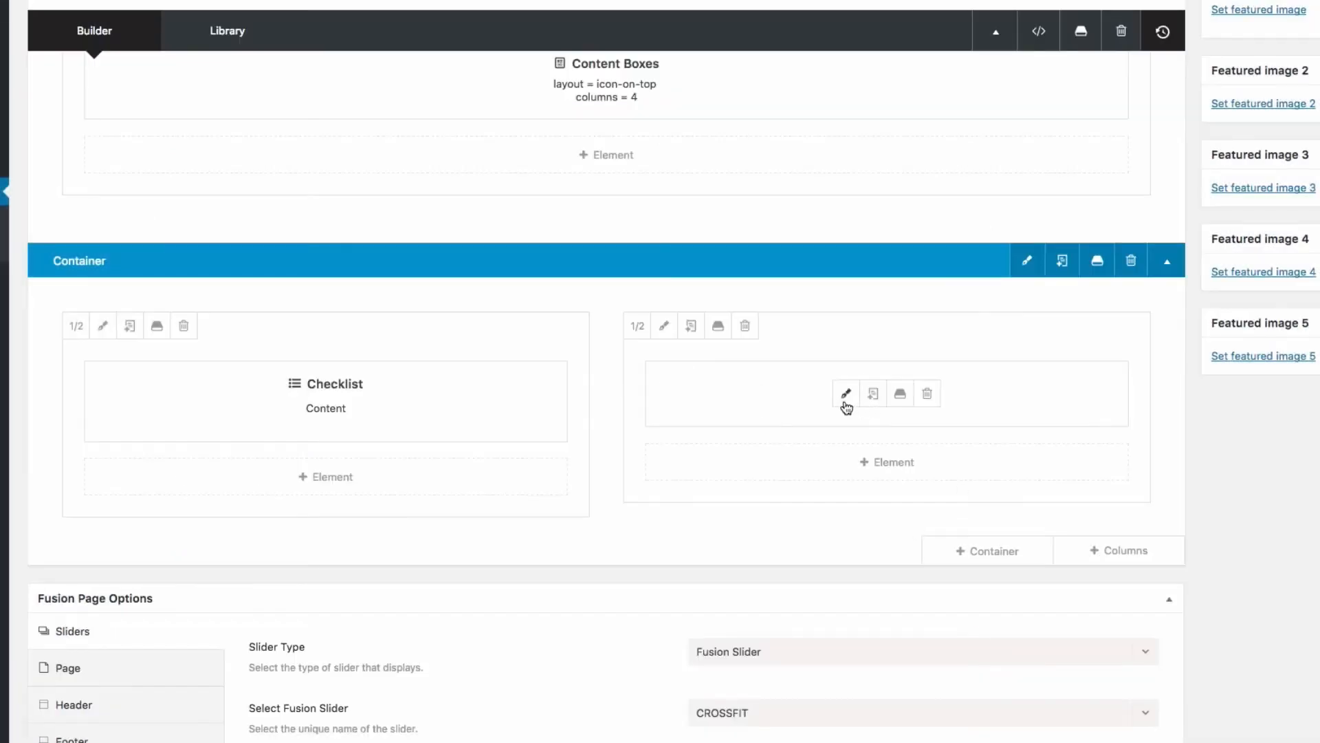
click(664, 326)
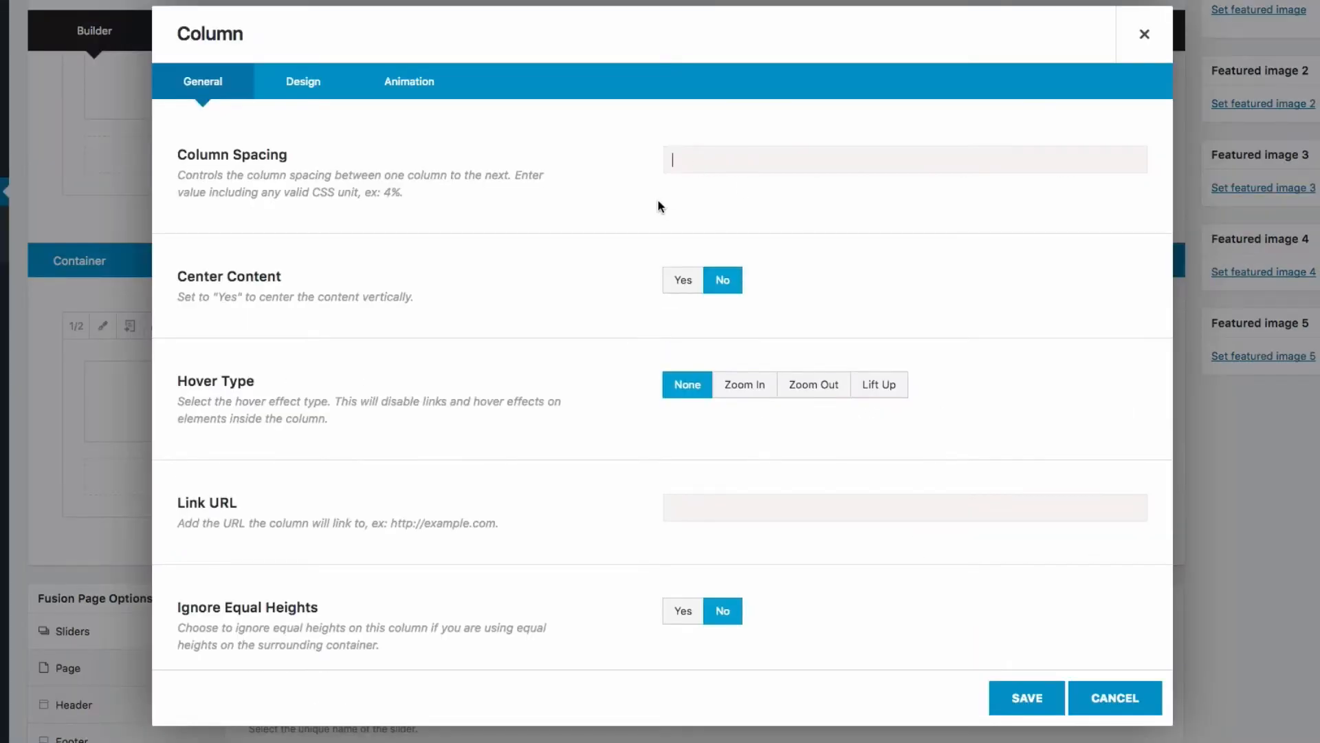
click(313, 86)
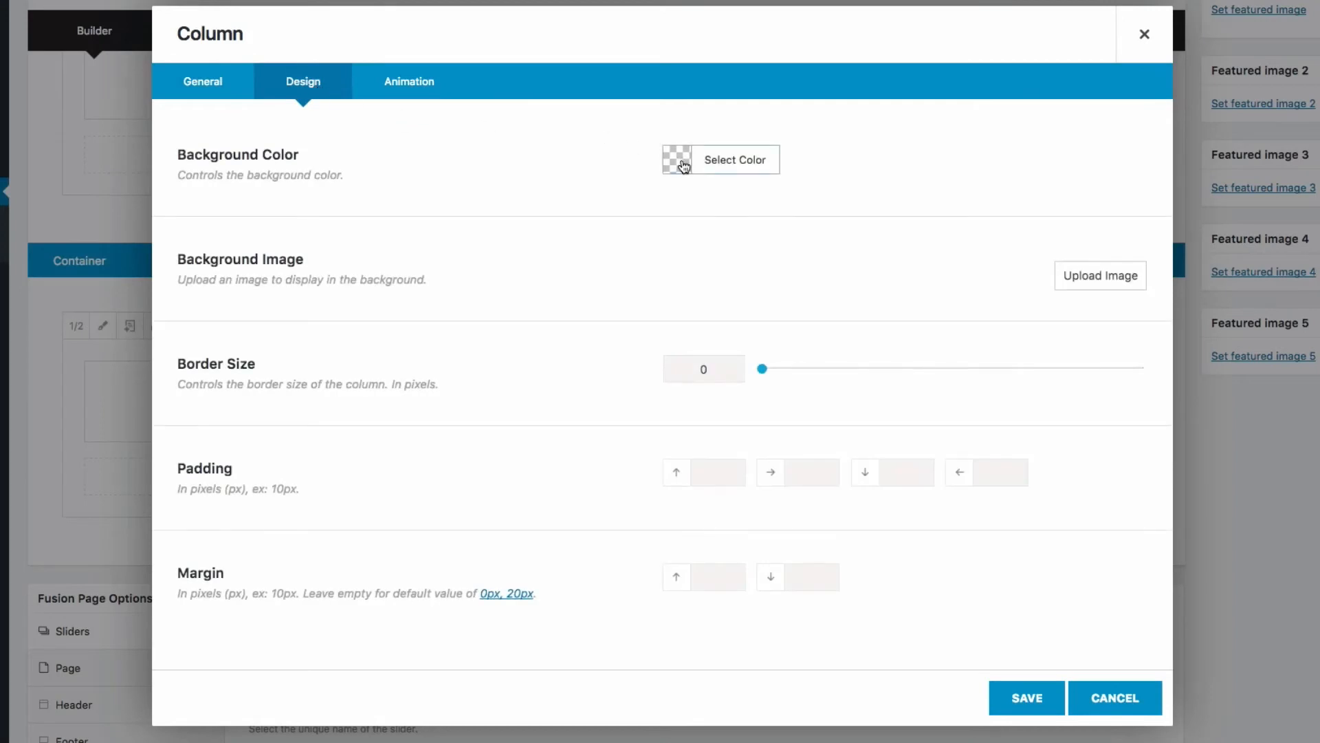
click(683, 166)
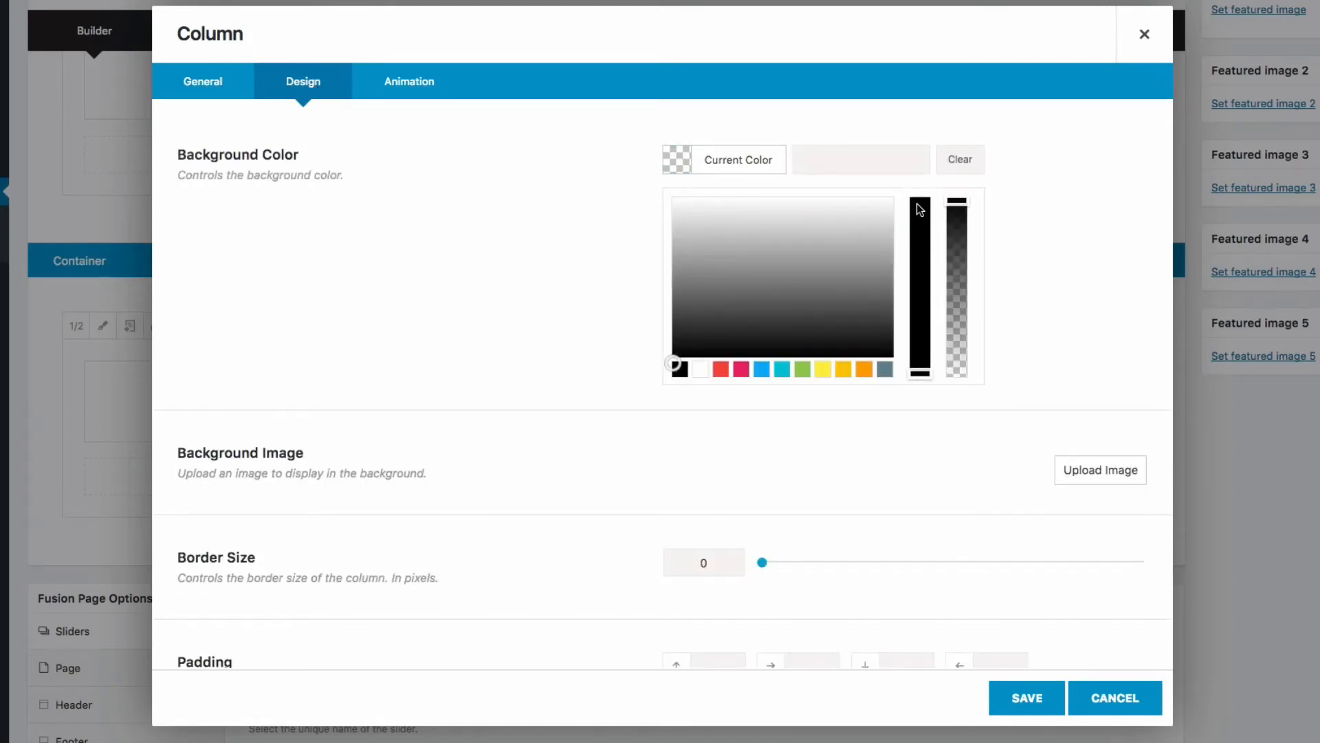
click(1026, 696)
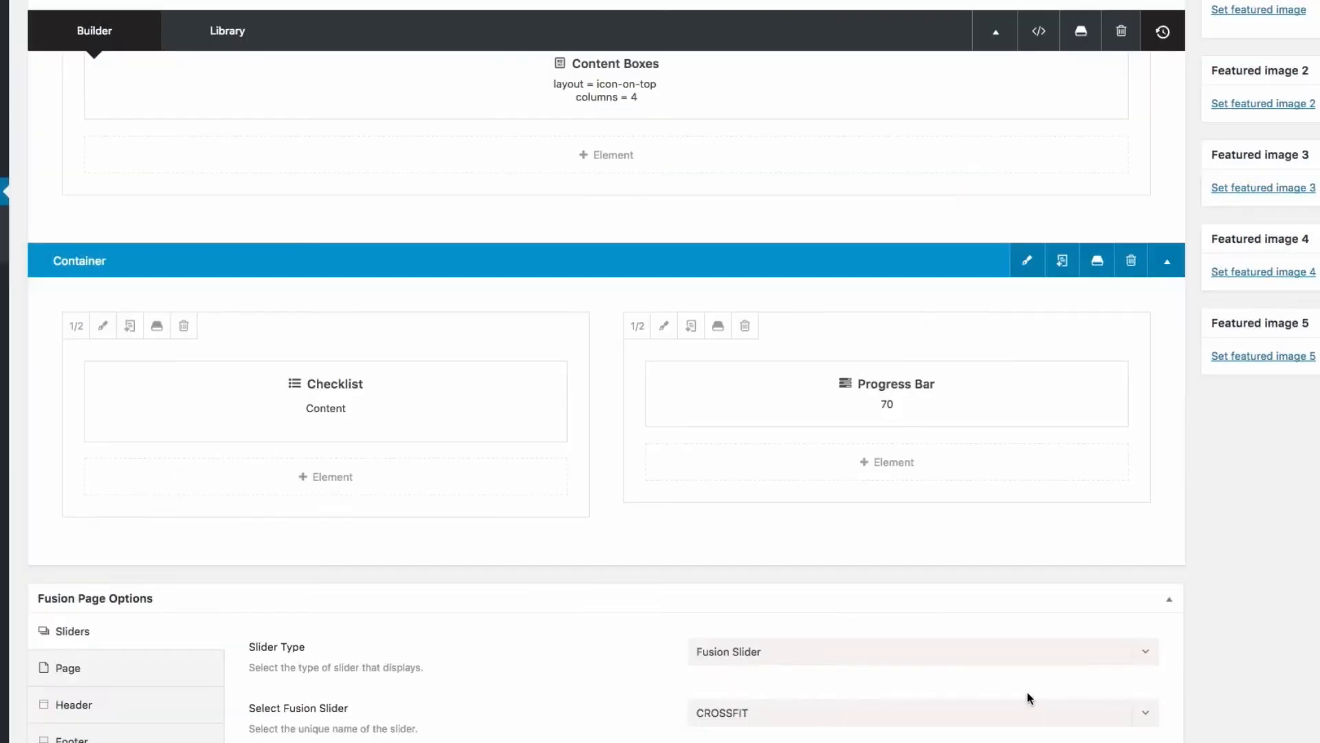
Set the background color of the column holding the Progress Bar to black (#000000) and save the column.
click(664, 326)
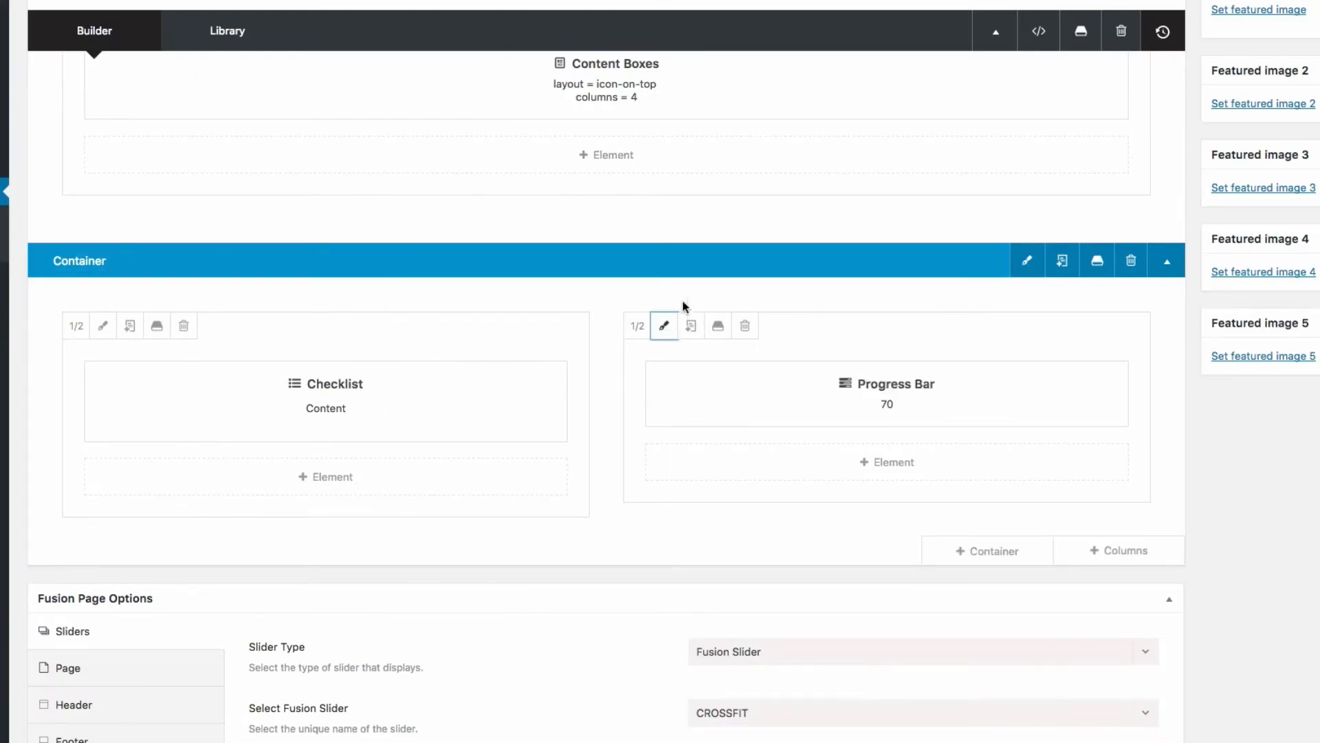
click(324, 88)
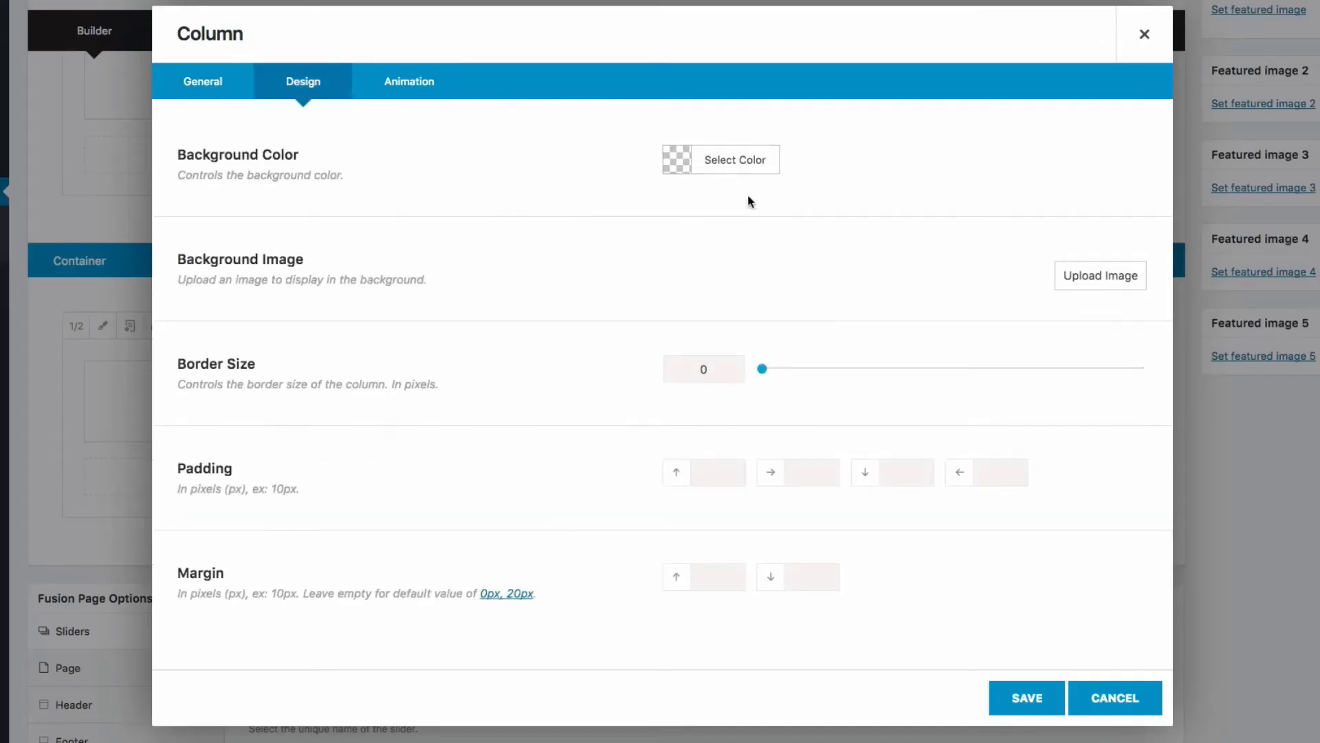
click(732, 161)
click(921, 208)
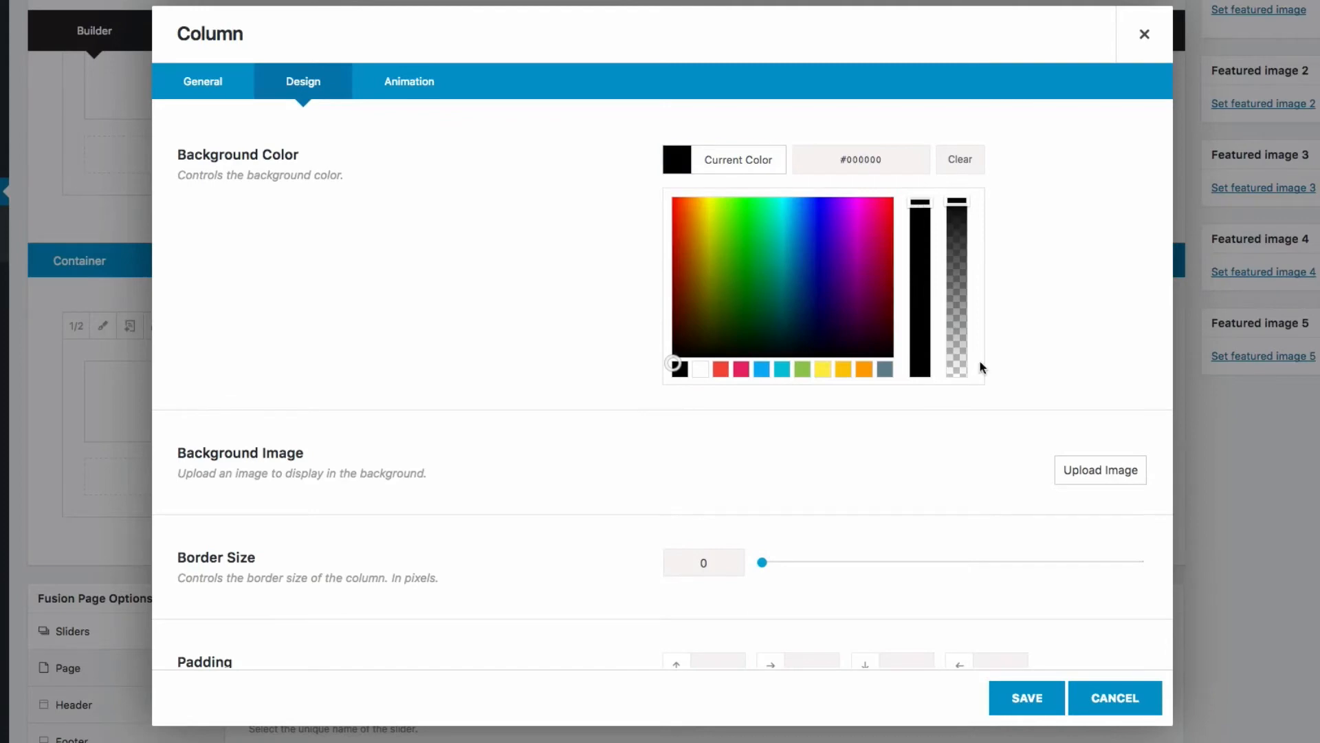
click(1027, 697)
Update the page and reload the live Home page to check the checklist and progress bar columns below the content boxes.
scroll(1262, 224, up, 9)
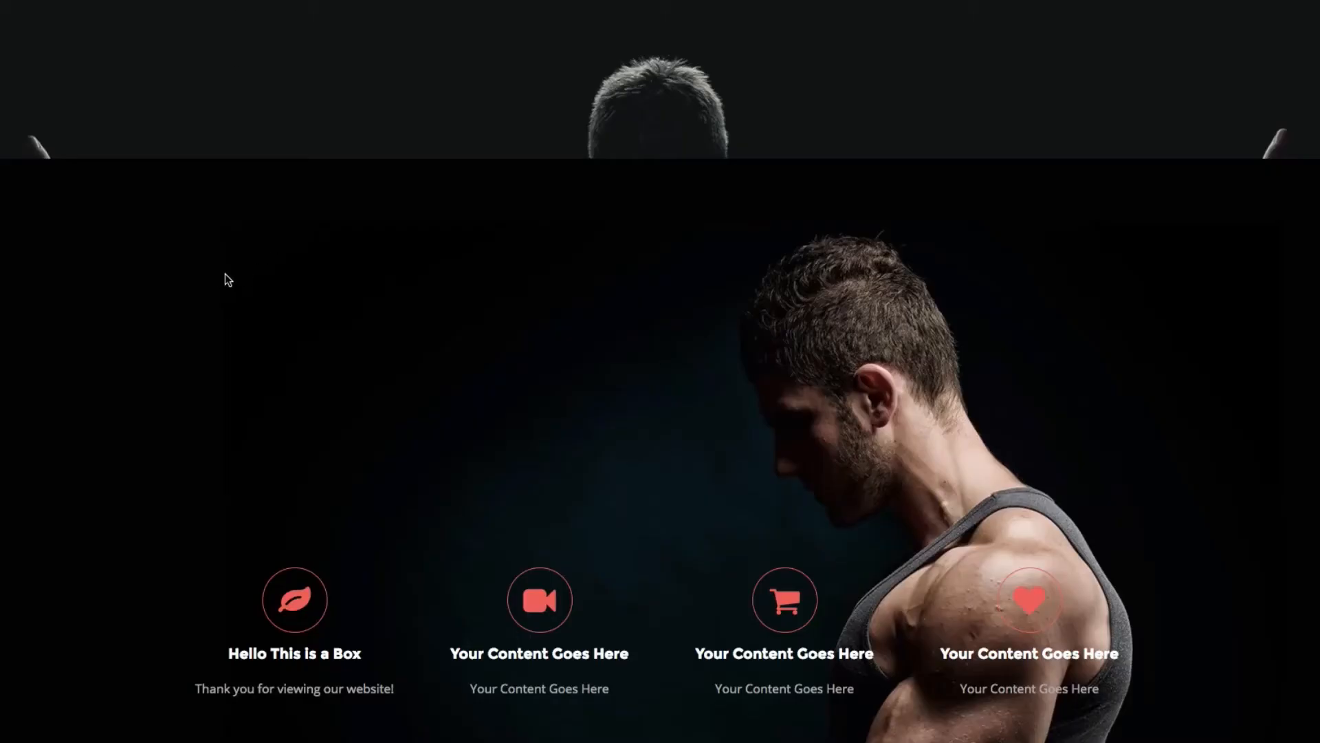
scroll(225, 274, down, 8)
key(super+r)
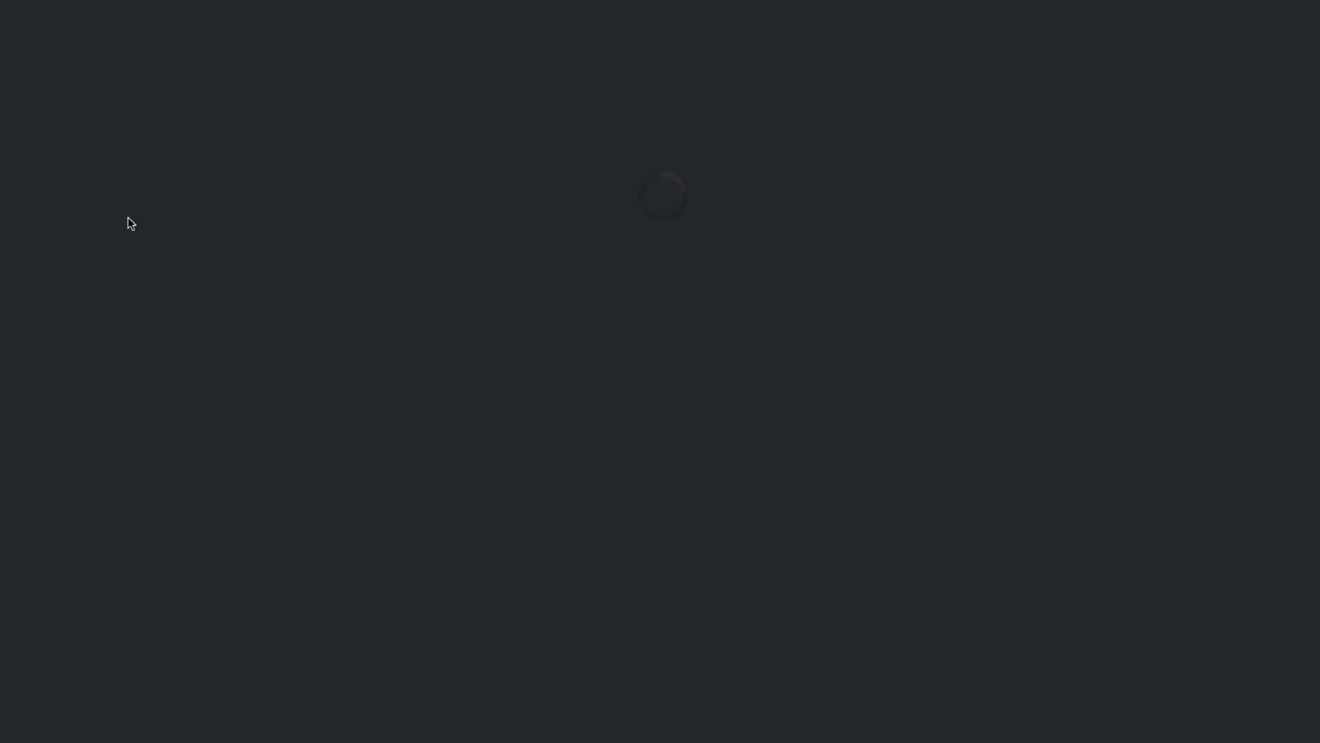
scroll(196, 230, down, 2)
scroll(200, 230, down, 10)
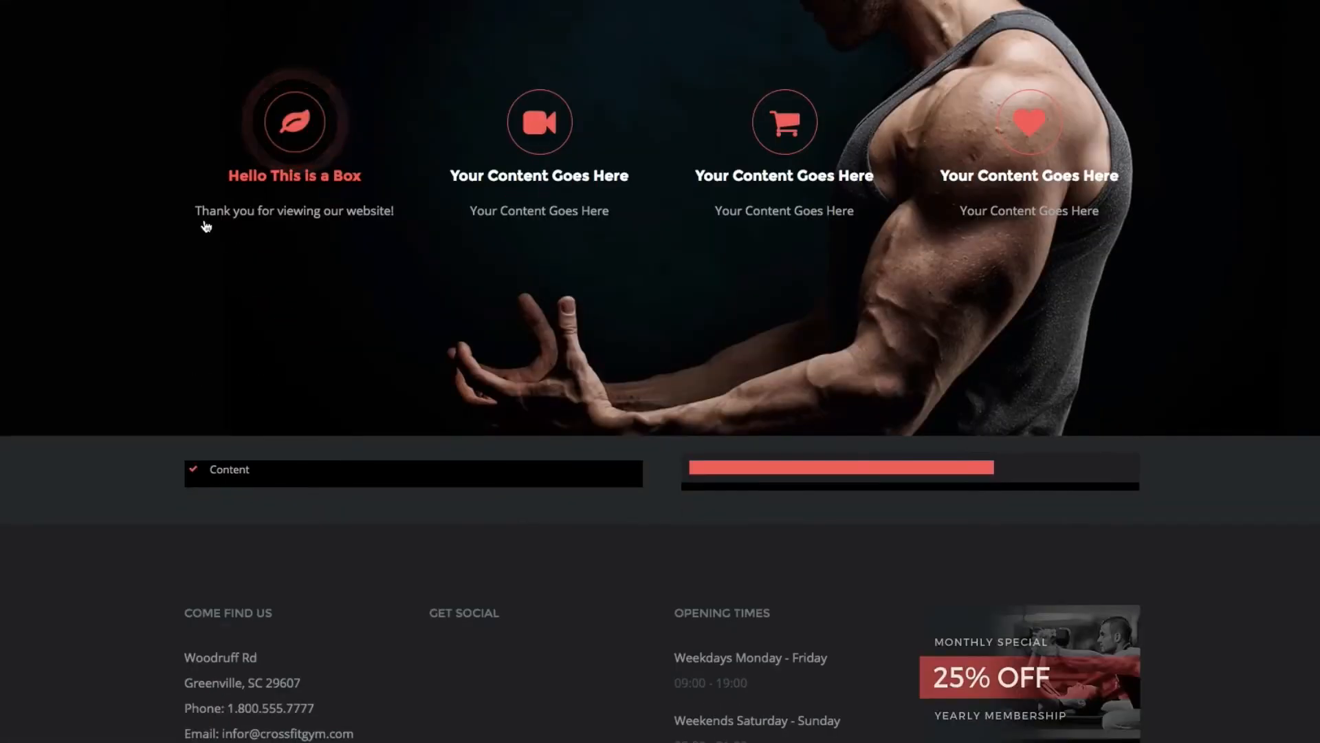
scroll(206, 227, down, 2)
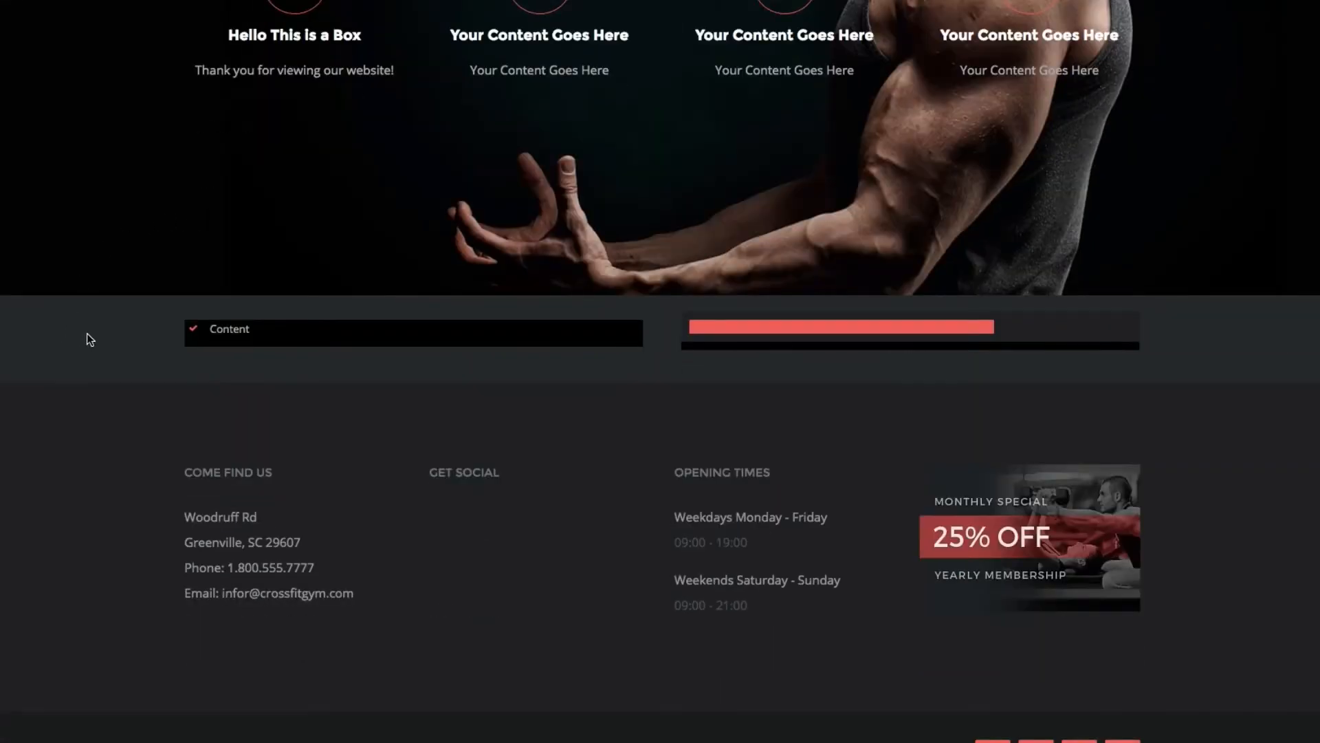
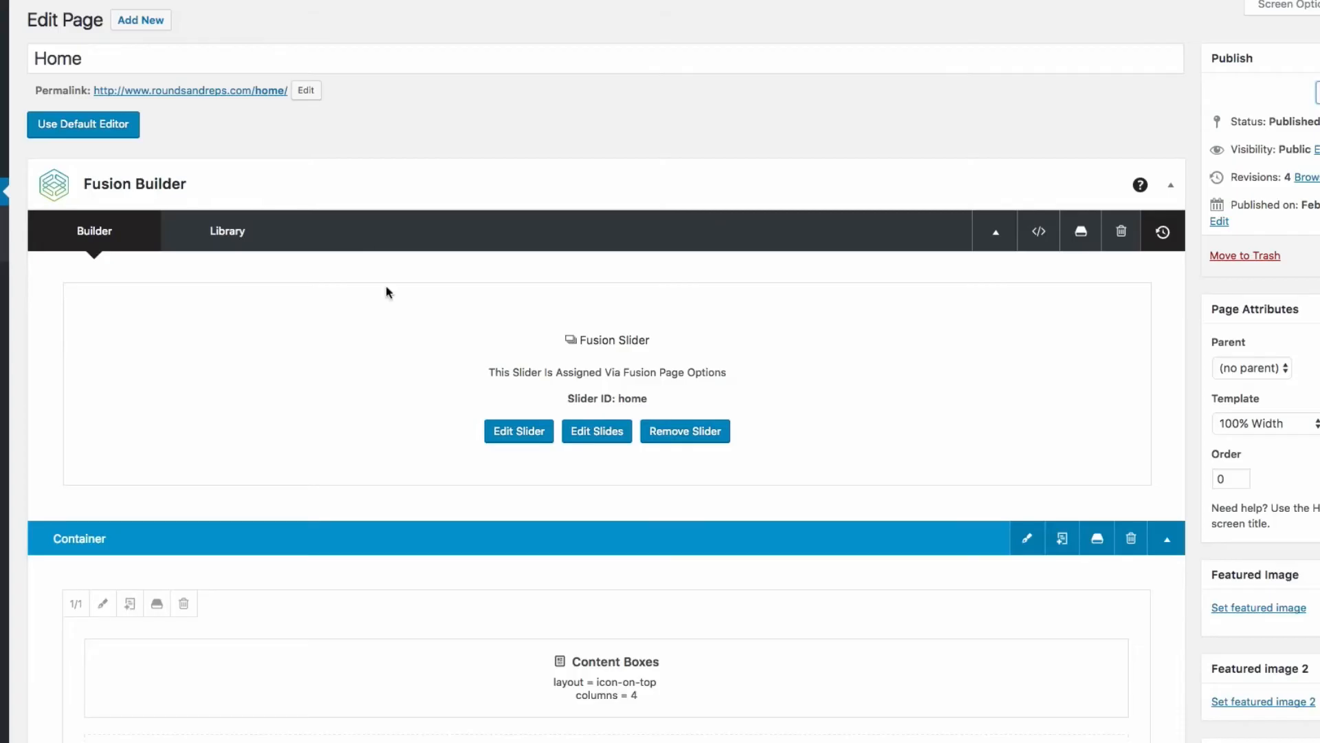
Open the selection of builder elements for the column holding the Checklist.
scroll(413, 323, down, 10)
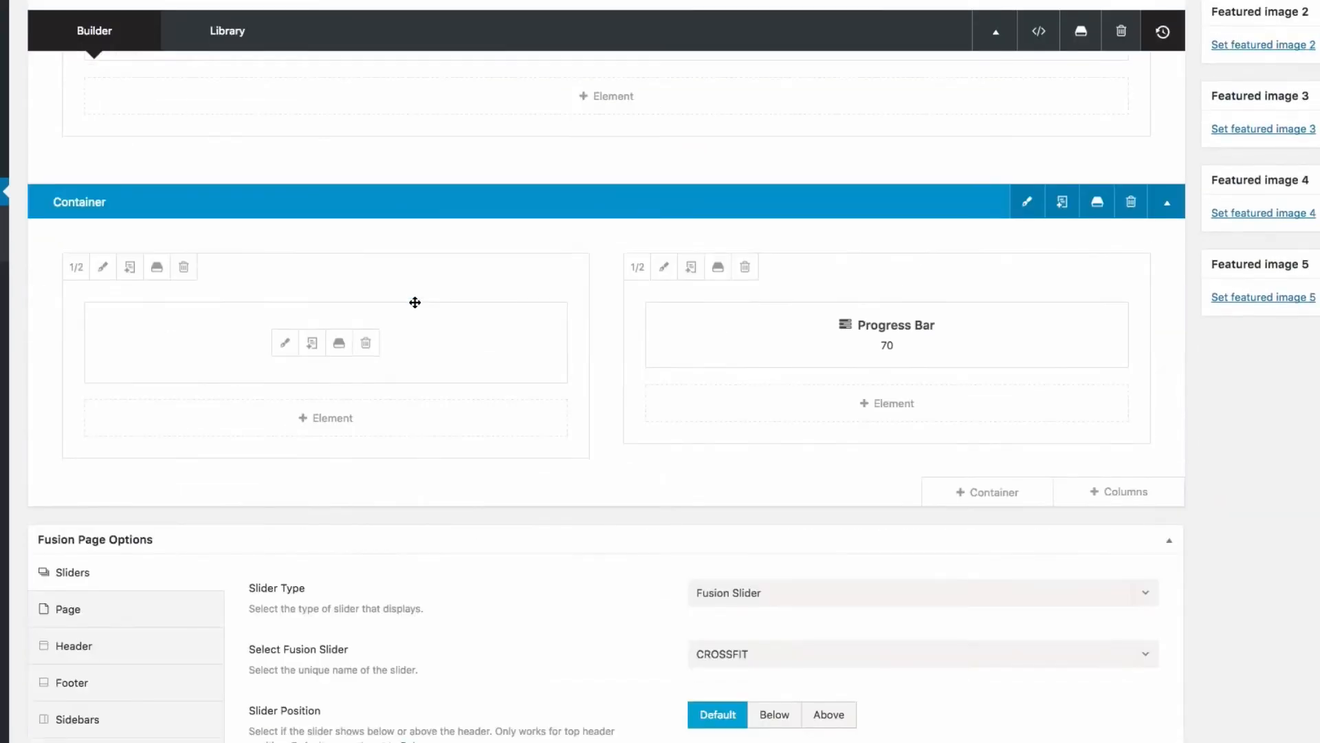
scroll(415, 302, down, 1)
click(413, 368)
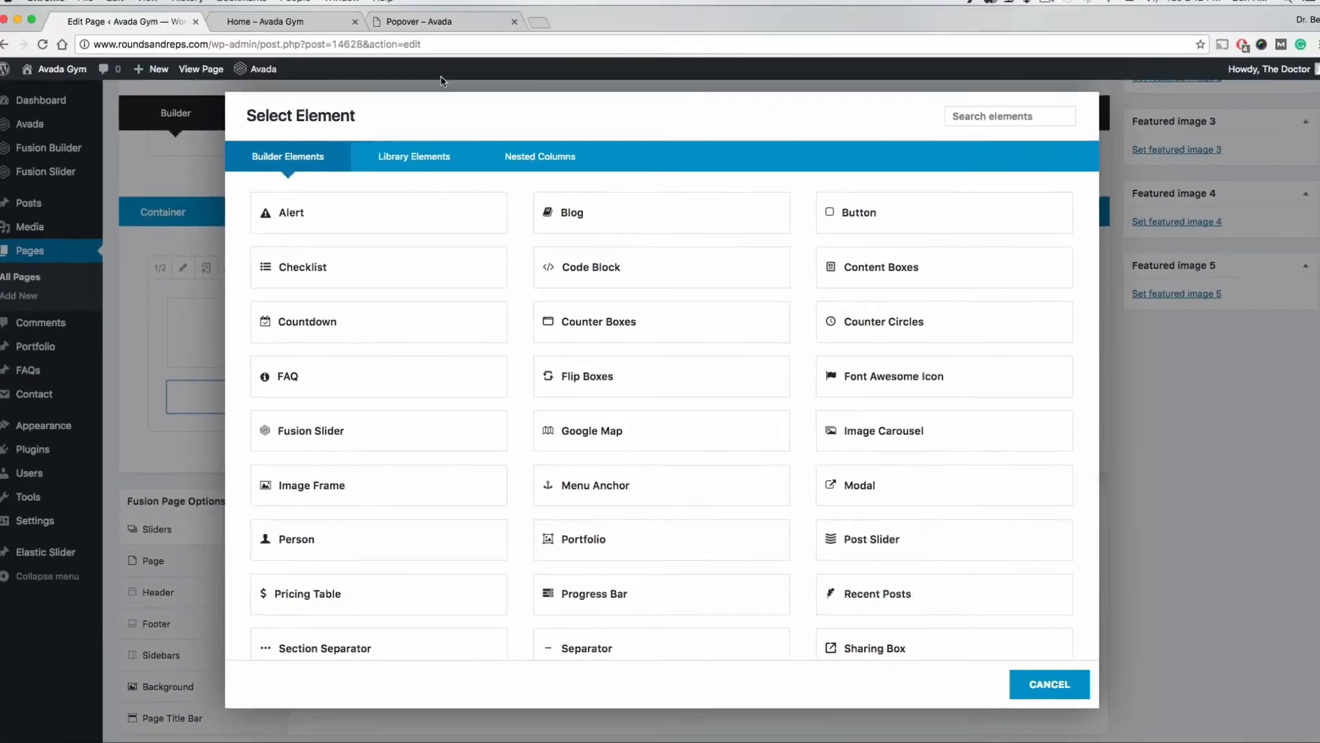
Switch to the Avada demo site's Popover page and go from there to the site's home page.
click(416, 22)
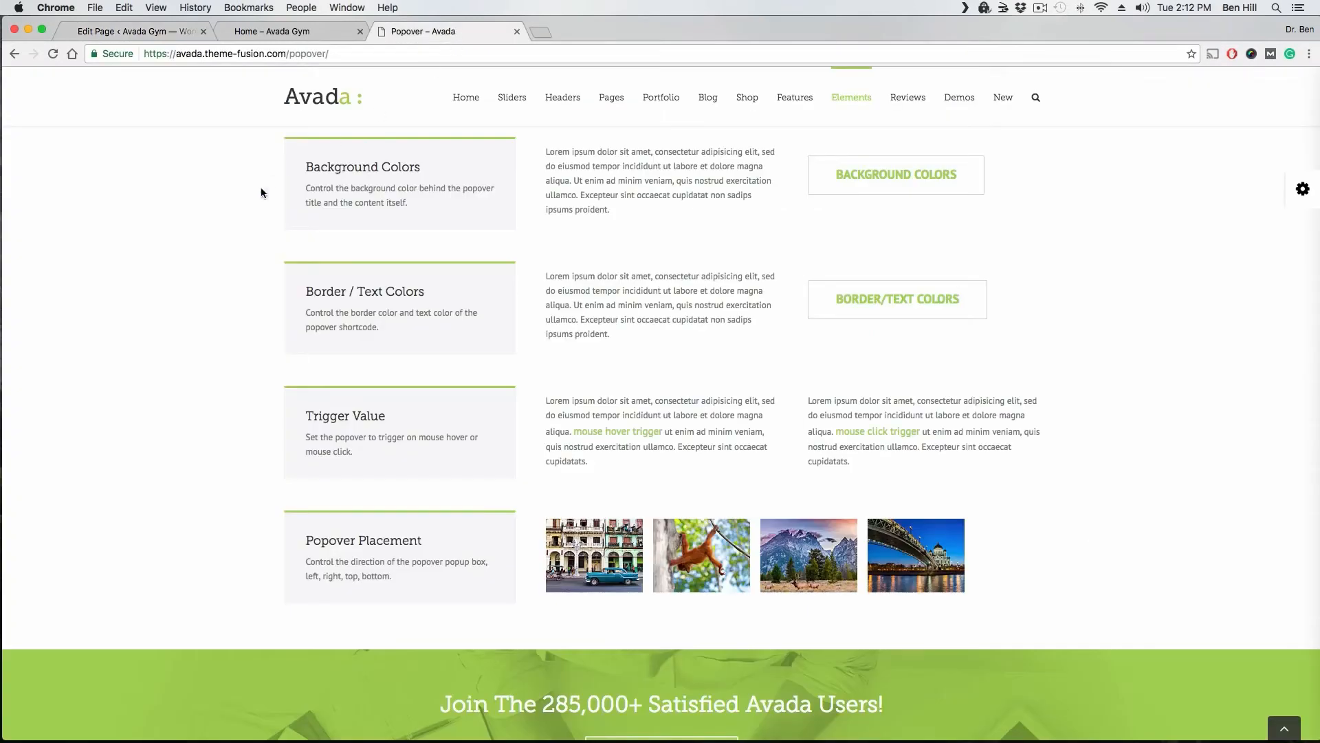
scroll(224, 151, up, 15)
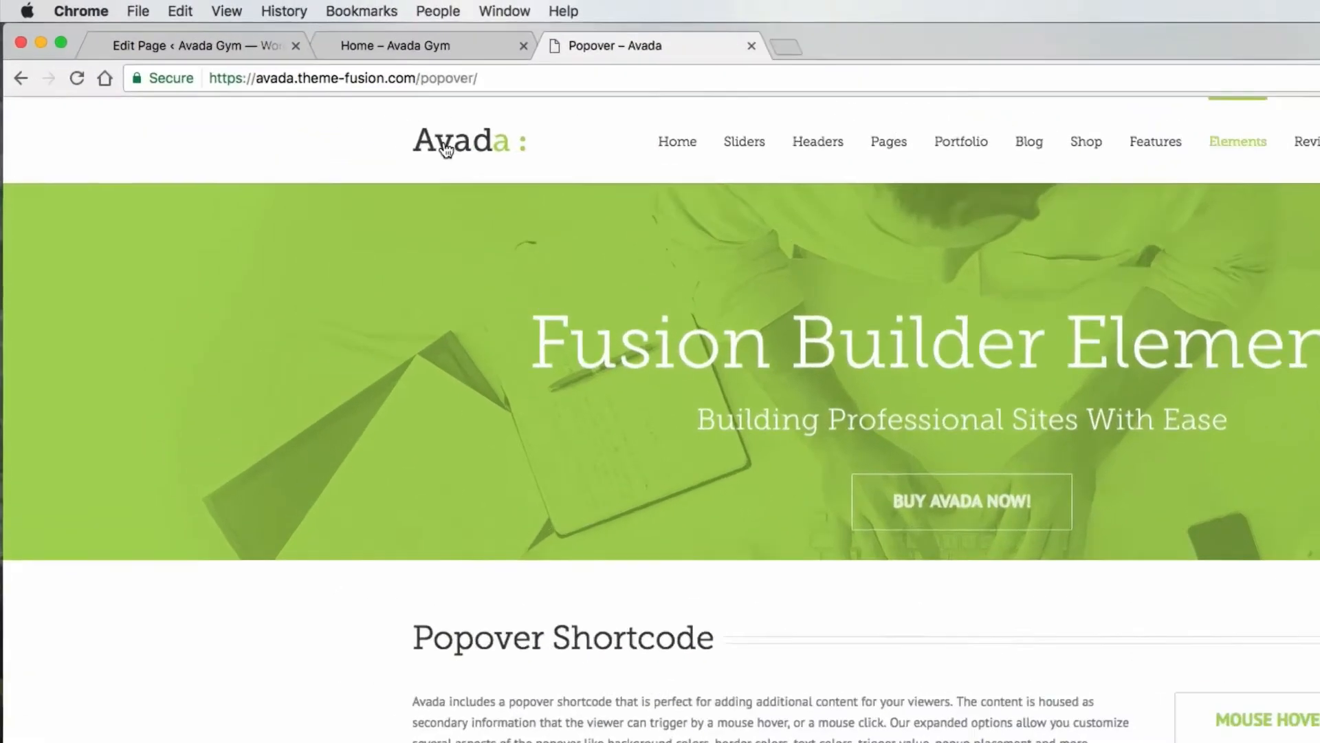
click(308, 99)
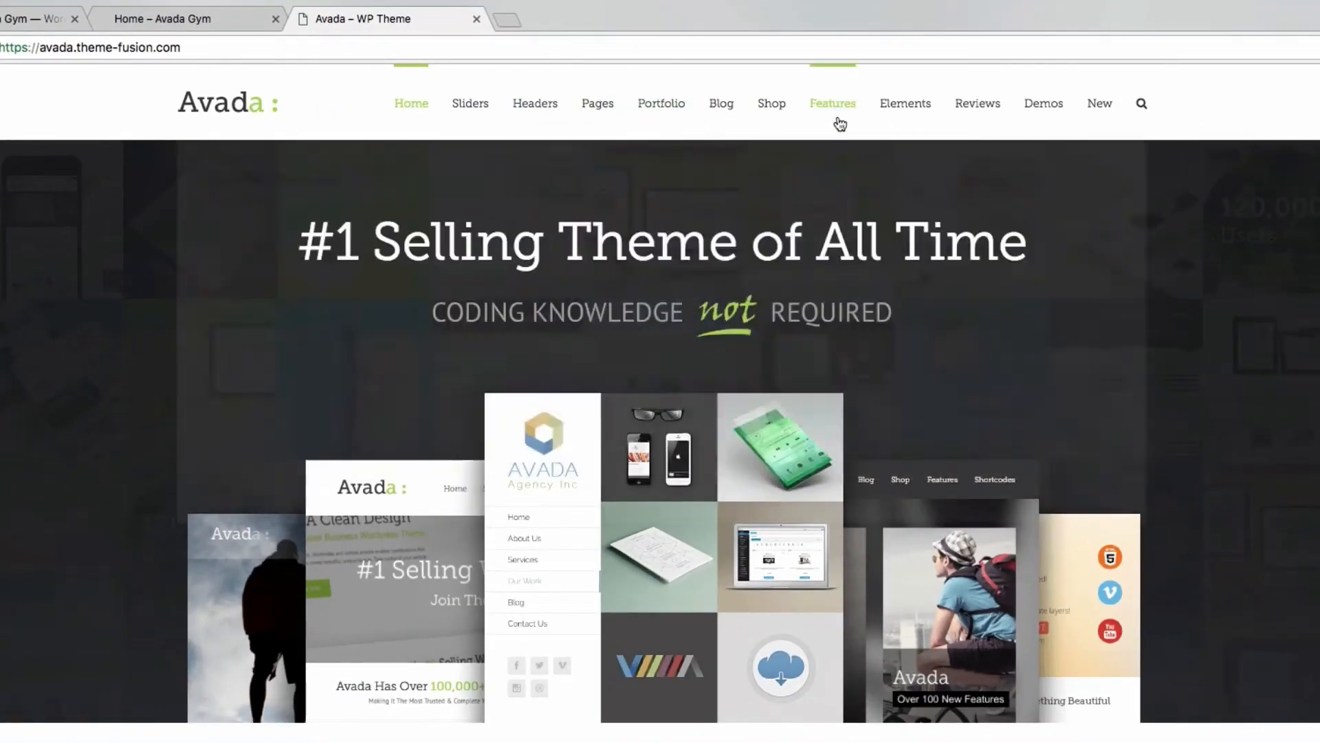
Open the Dividers page among the demo site's elements and examine the divider styles and their features.
mouse_move(901, 117)
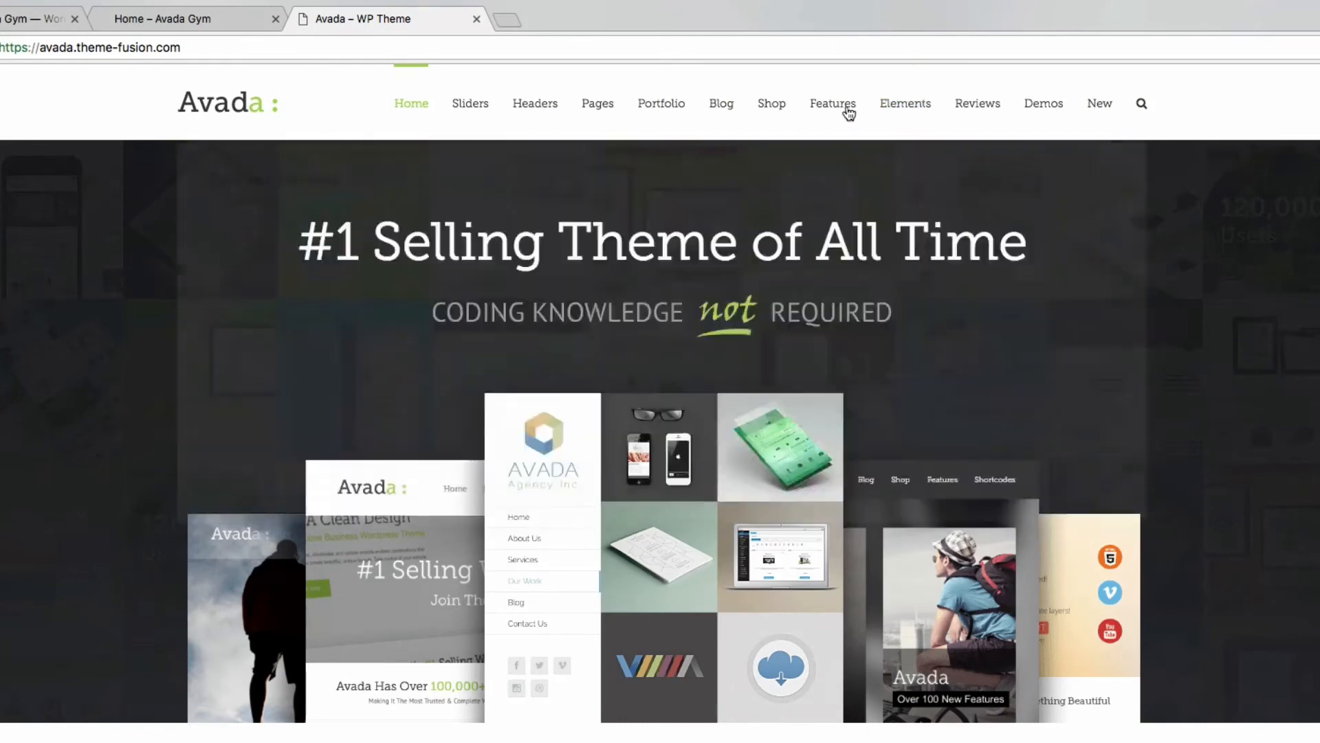
mouse_move(586, 111)
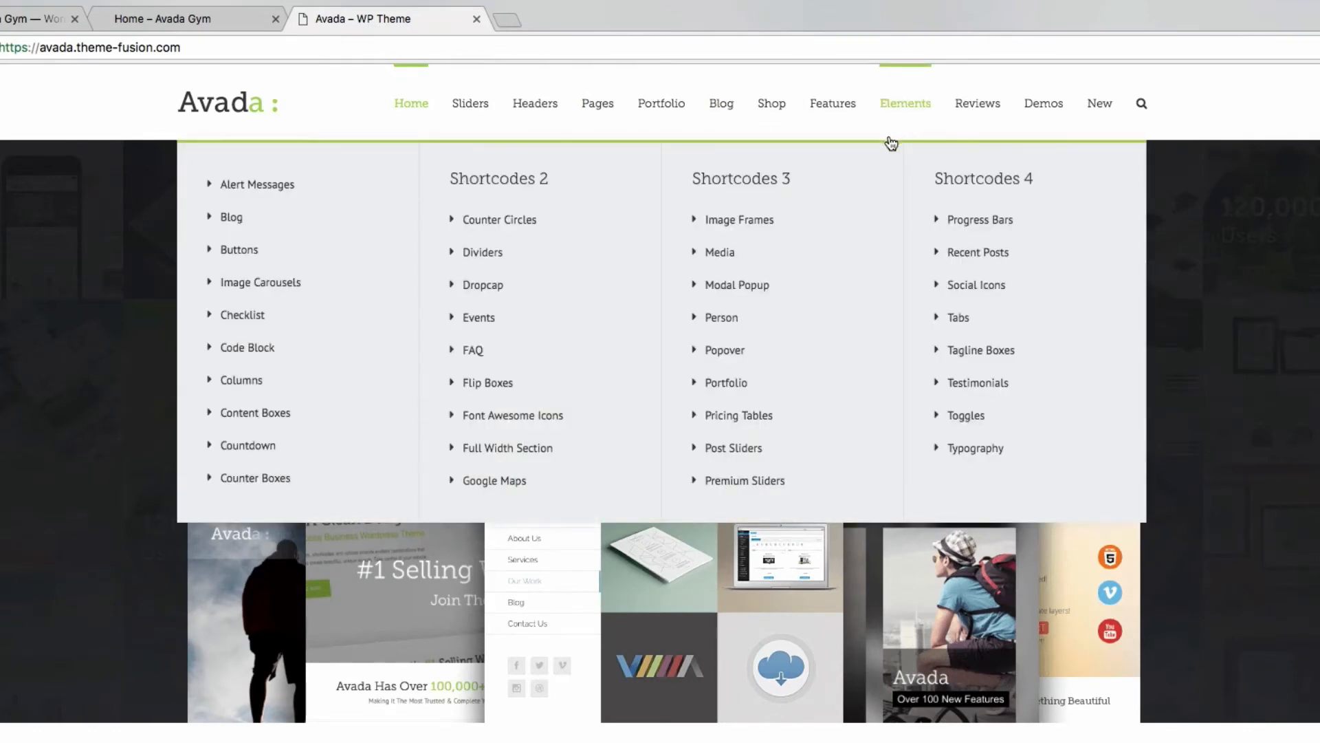
click(472, 256)
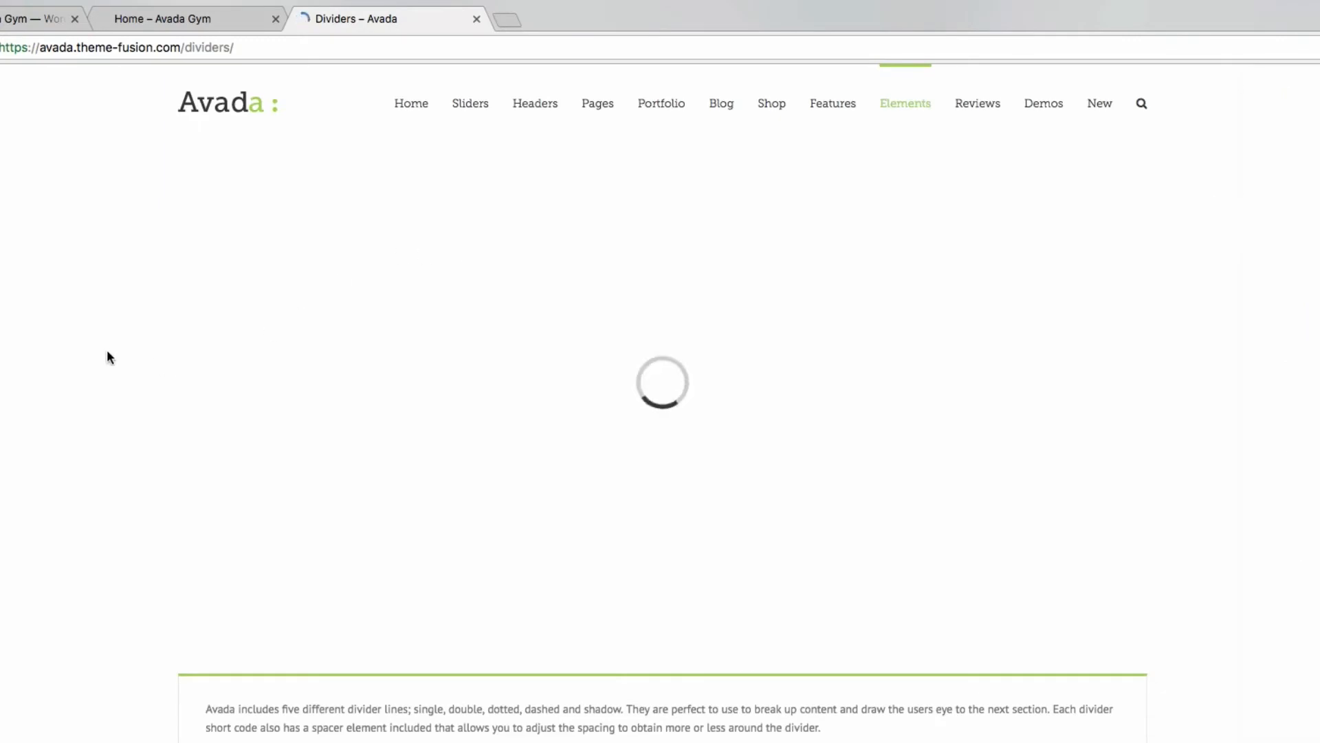
scroll(106, 344, down, 5)
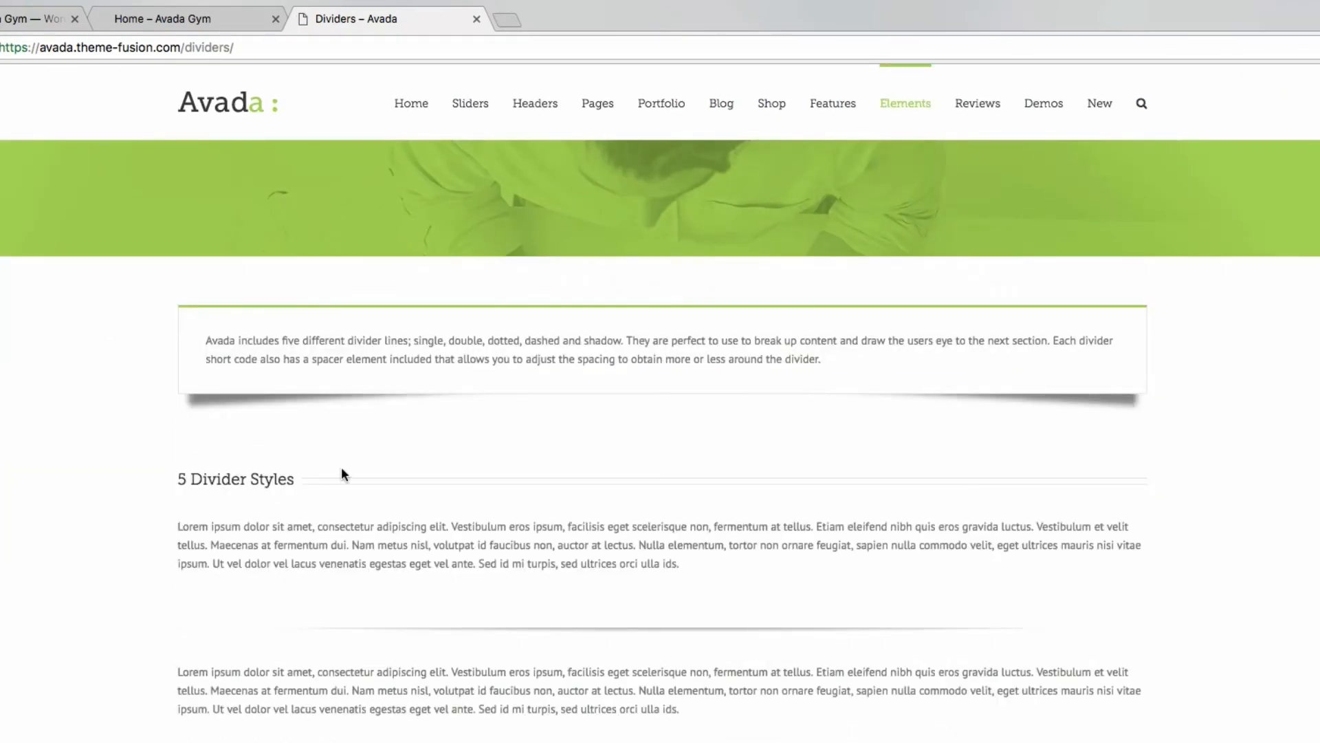
scroll(353, 474, down, 1)
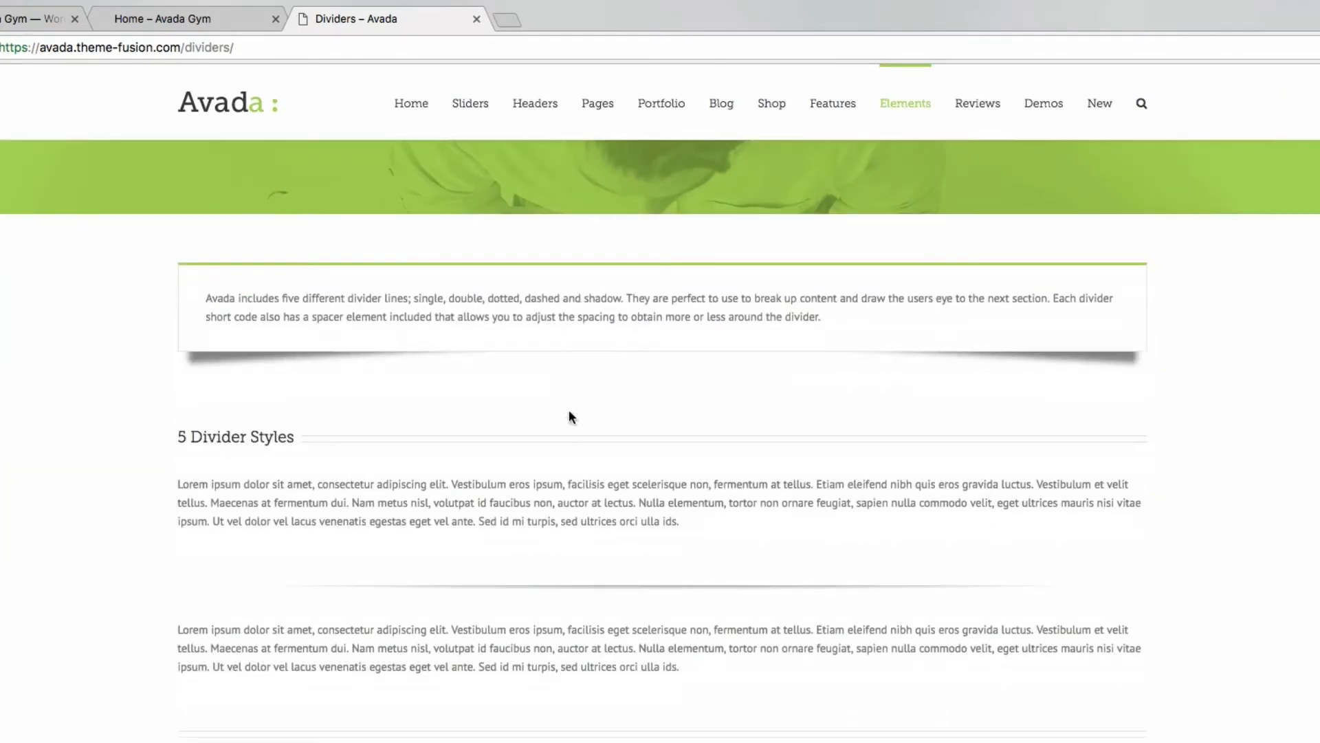
scroll(516, 571, down, 9)
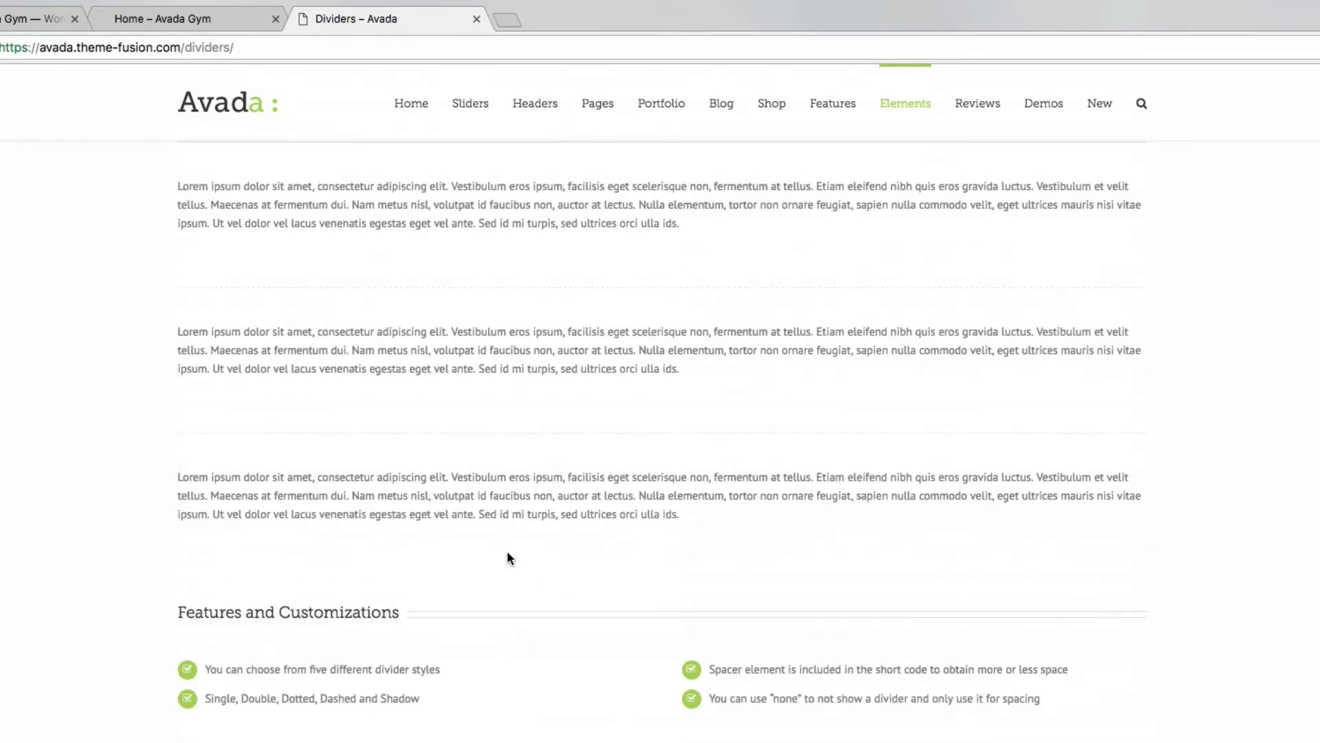
Open the demo site's Person element page and examine the team member layouts in two, three and four columns.
scroll(482, 540, up, 15)
mouse_move(918, 110)
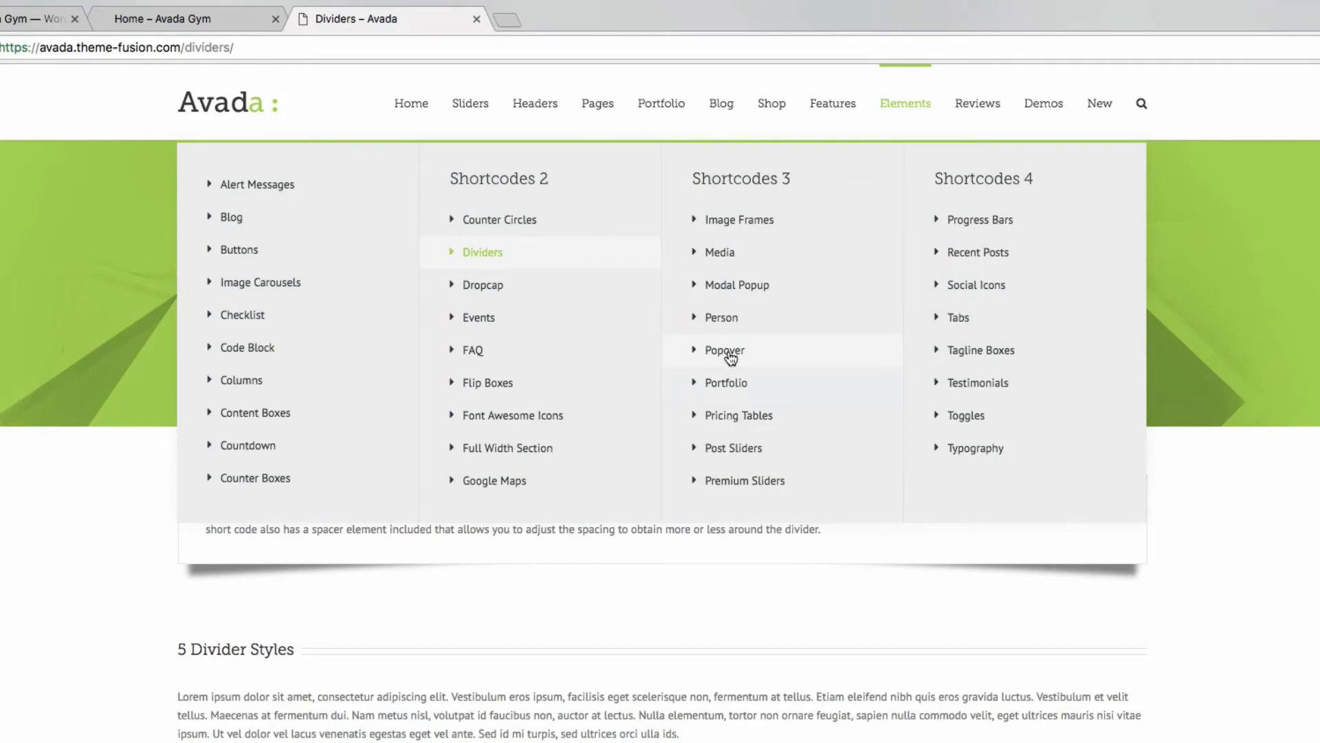
click(726, 320)
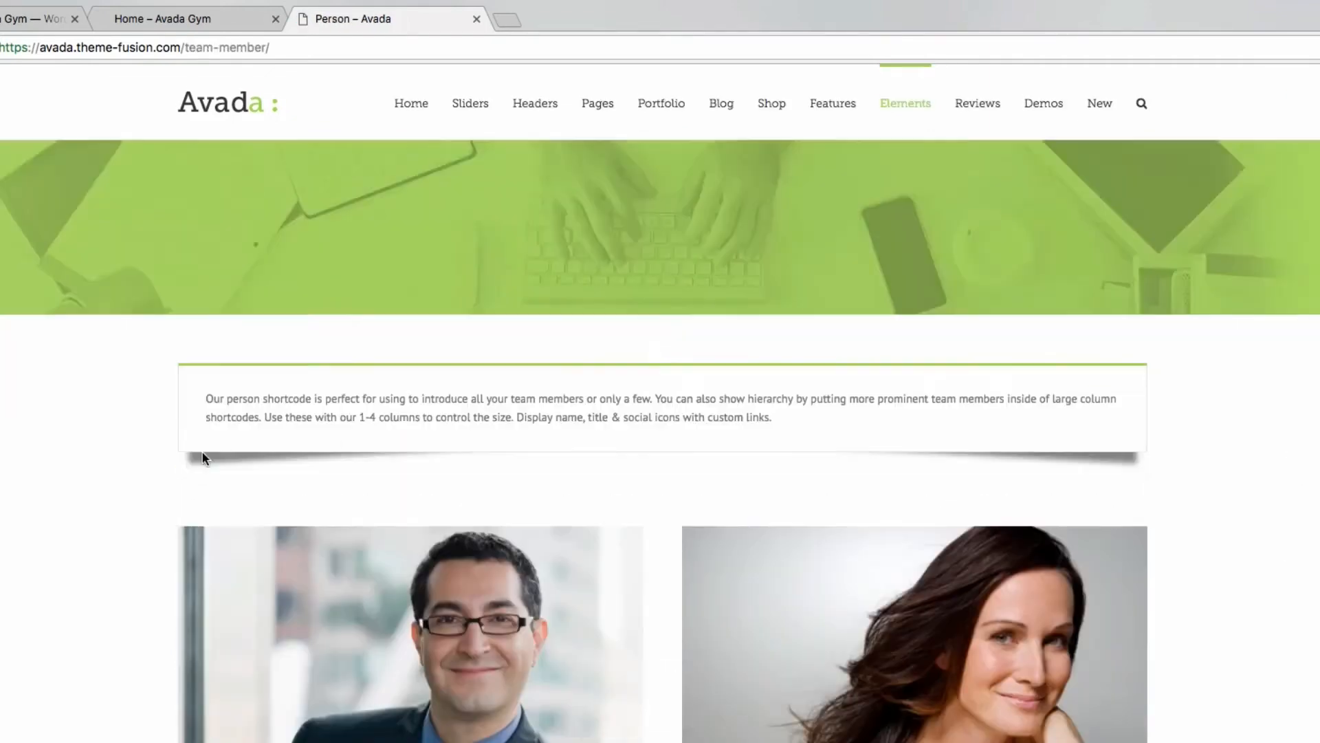
scroll(160, 427, down, 5)
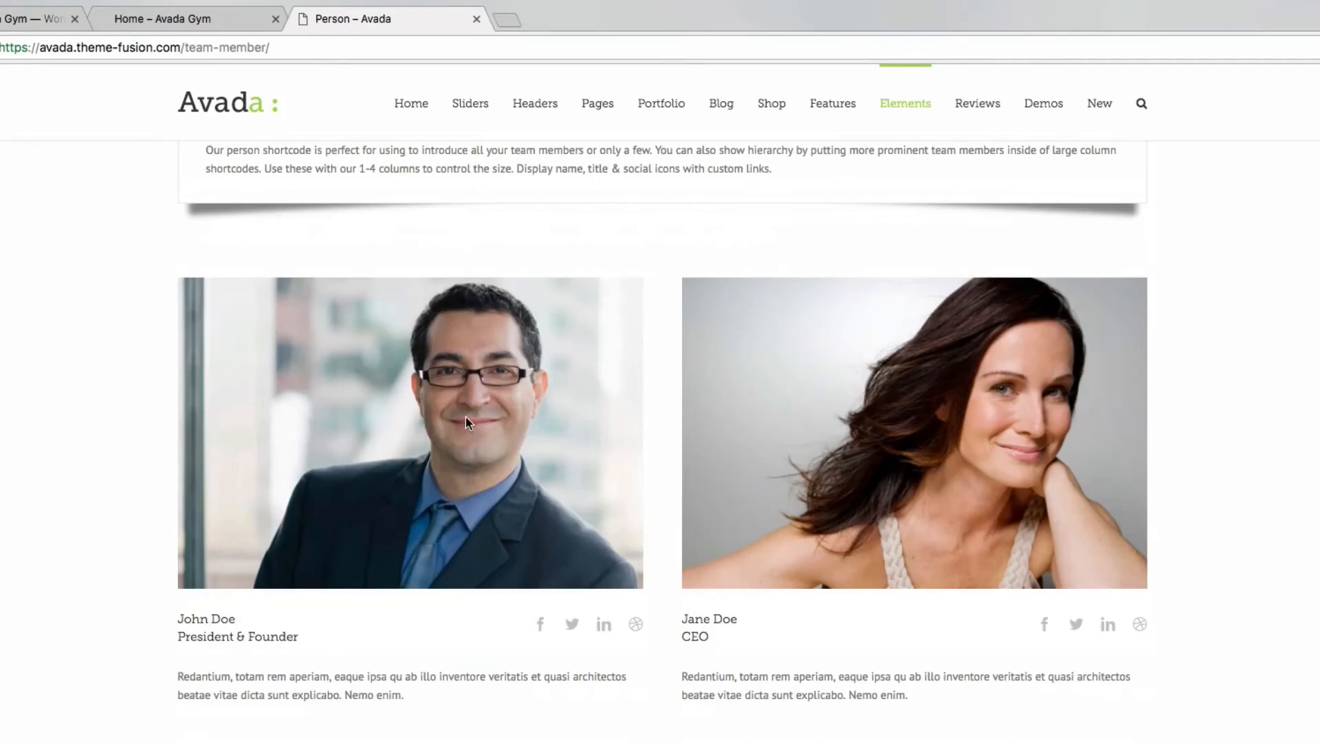
scroll(464, 417, down, 5)
scroll(362, 551, down, 1)
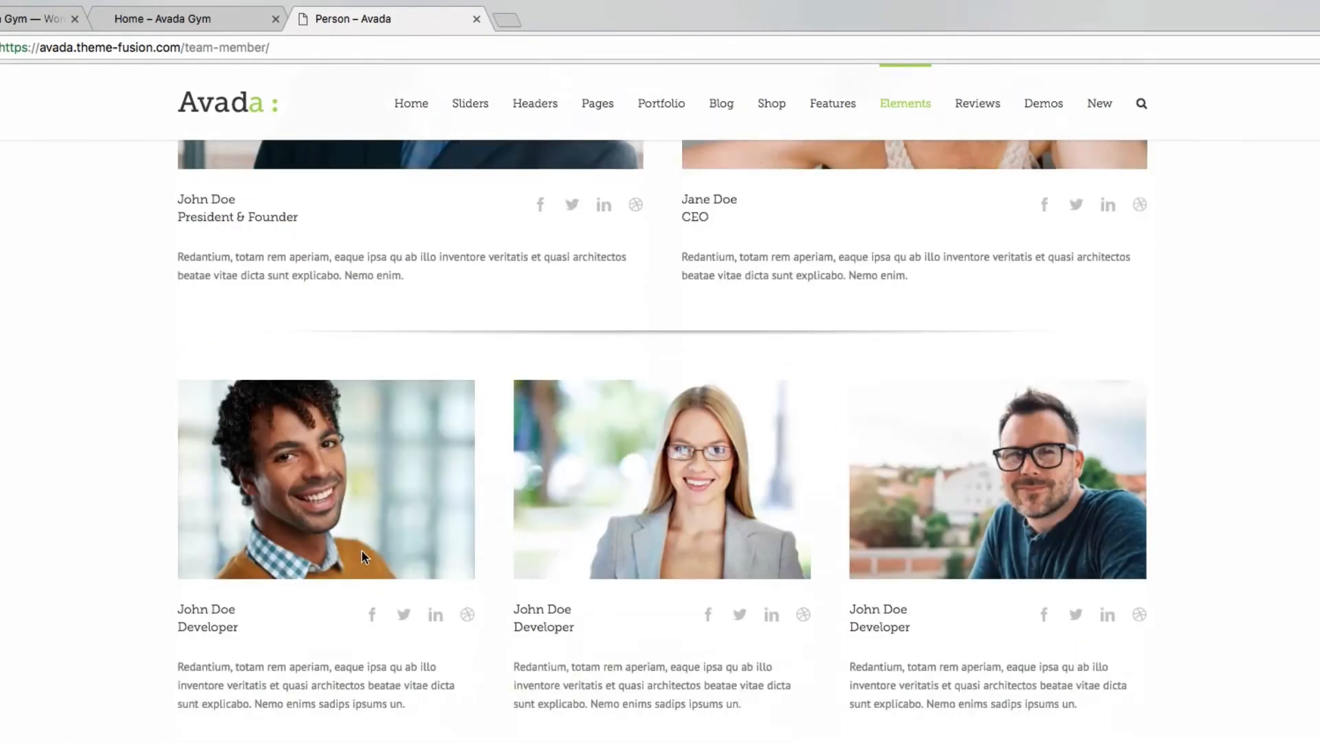
scroll(365, 536, down, 3)
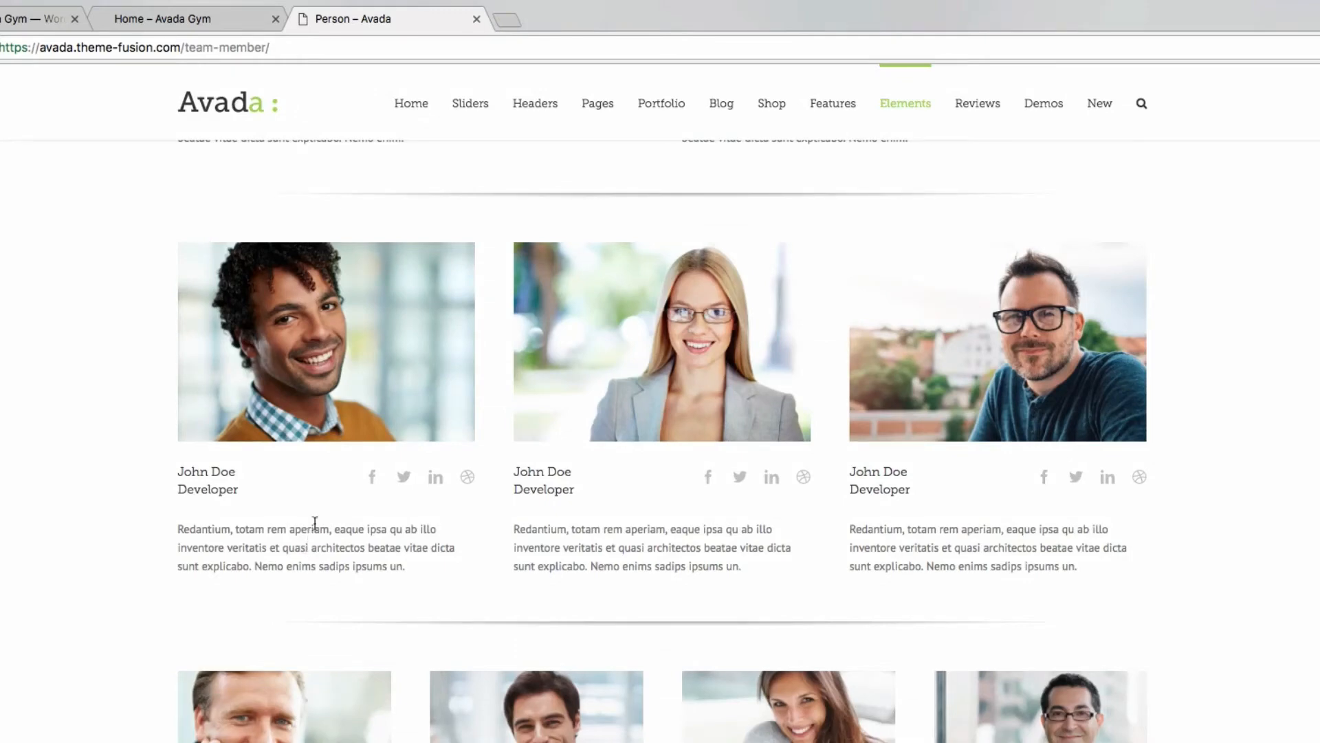
scroll(317, 483, down, 3)
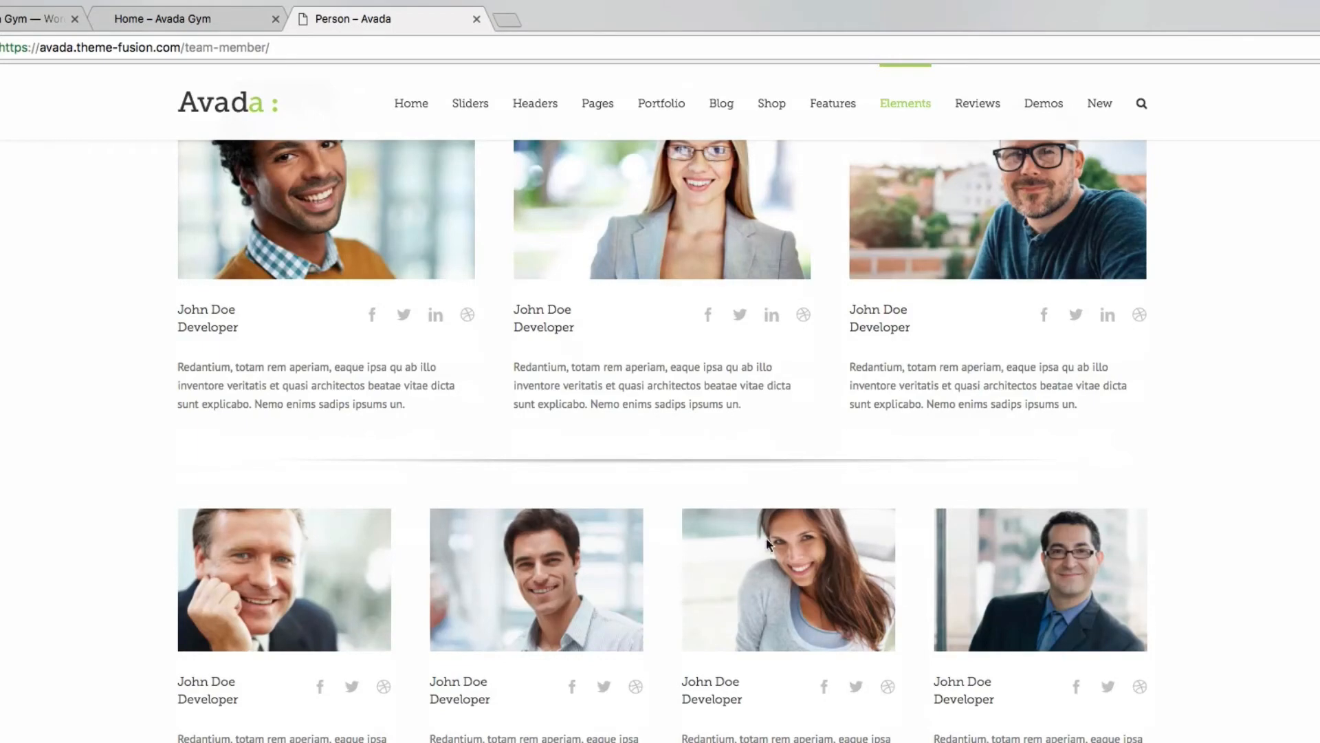
scroll(353, 465, down, 5)
Open the demo site's Buttons element page and examine the button colors, sizes, types, shapes and border widths.
scroll(353, 438, up, 20)
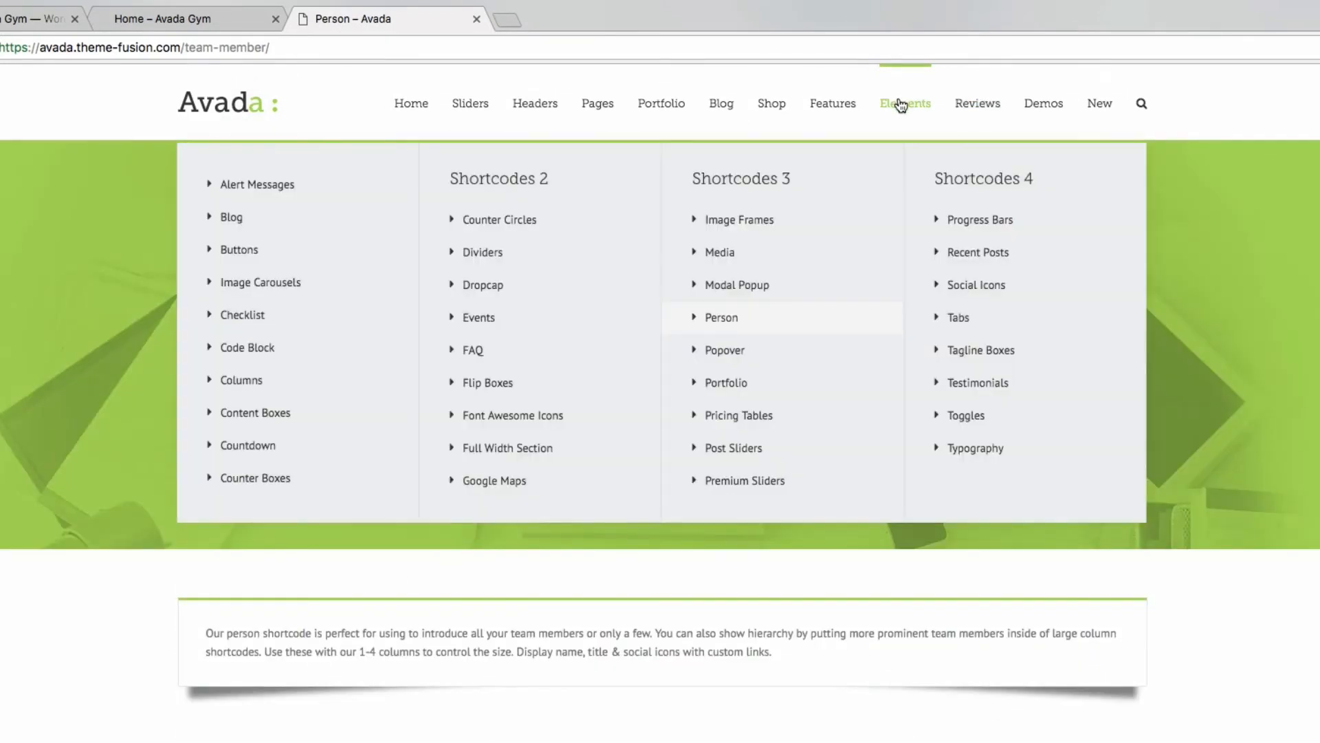
mouse_move(838, 122)
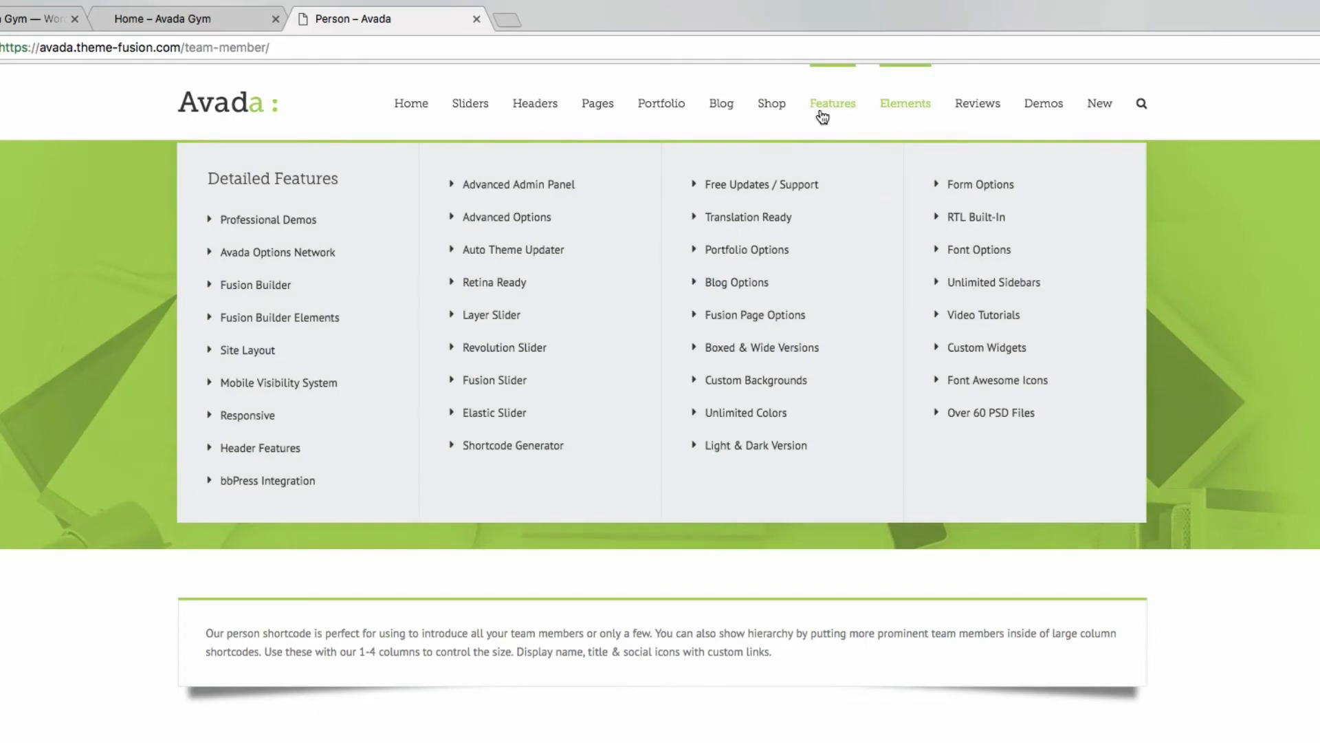
mouse_move(907, 119)
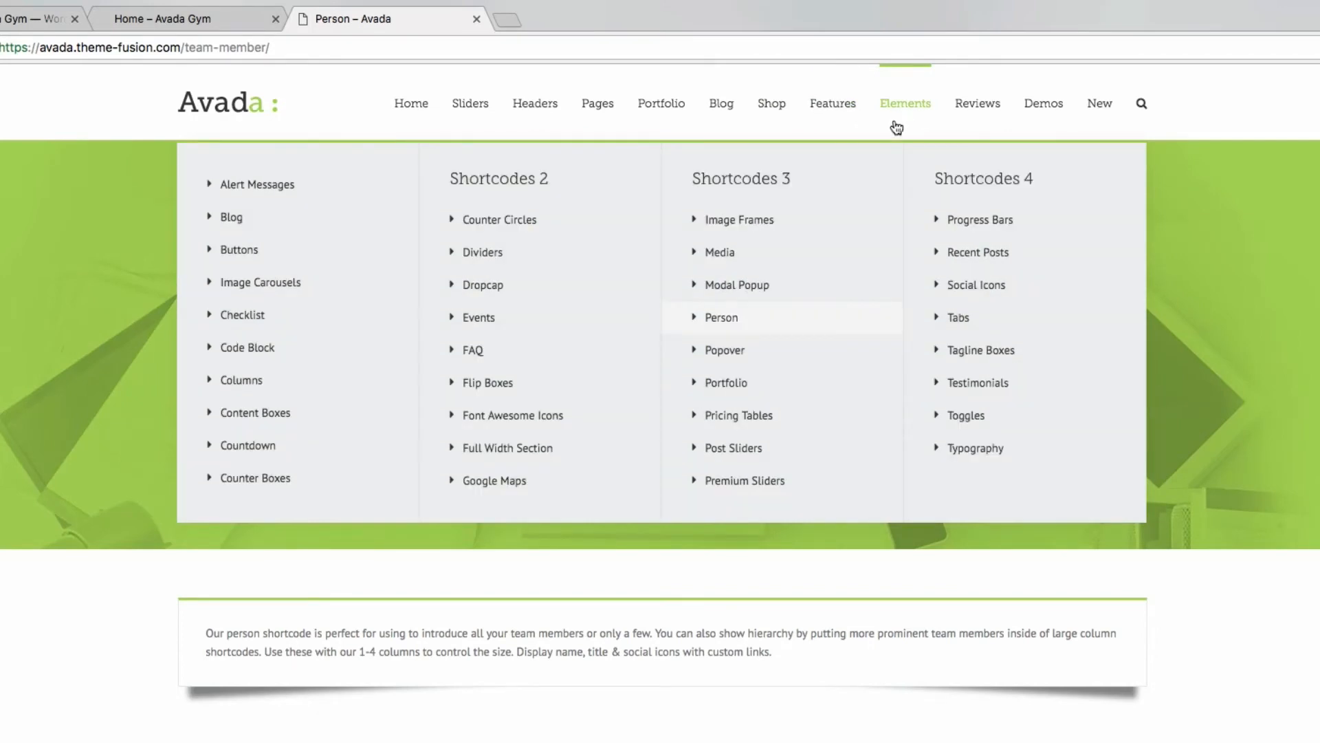
click(249, 251)
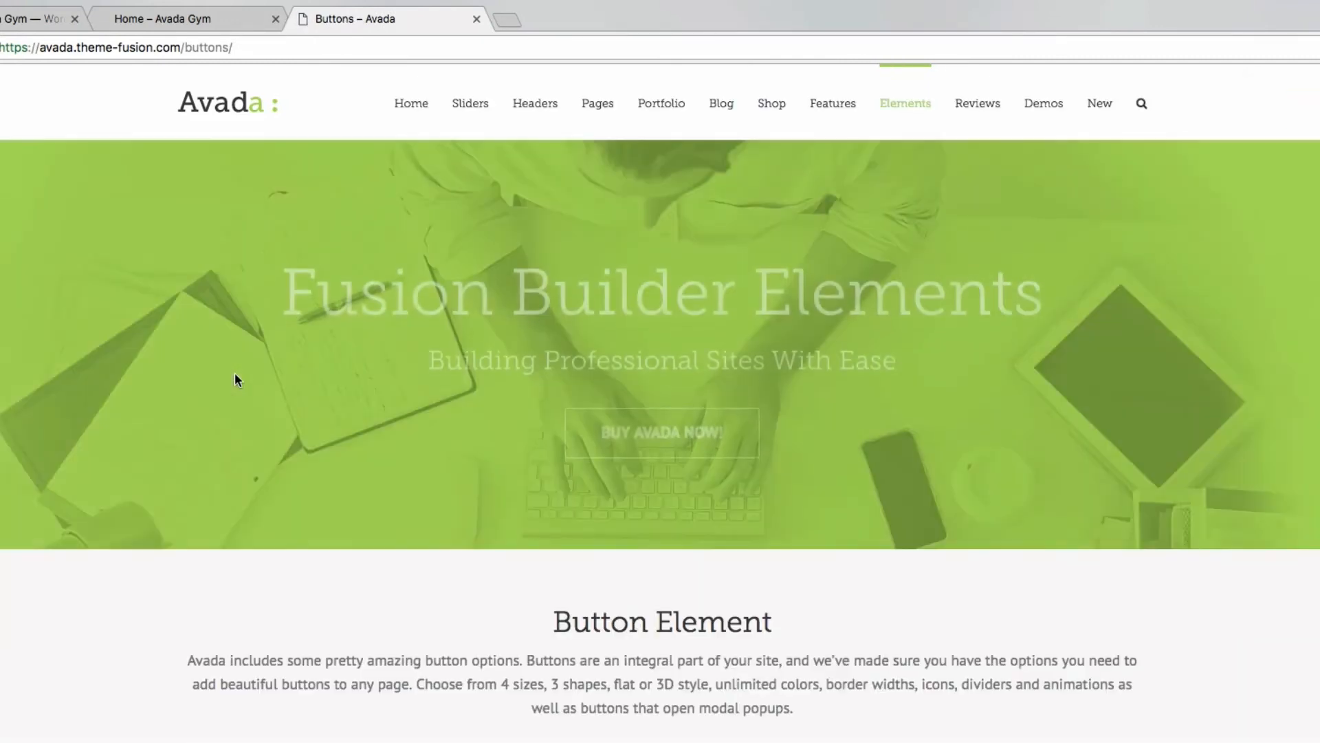
scroll(234, 375, down, 5)
scroll(262, 389, down, 10)
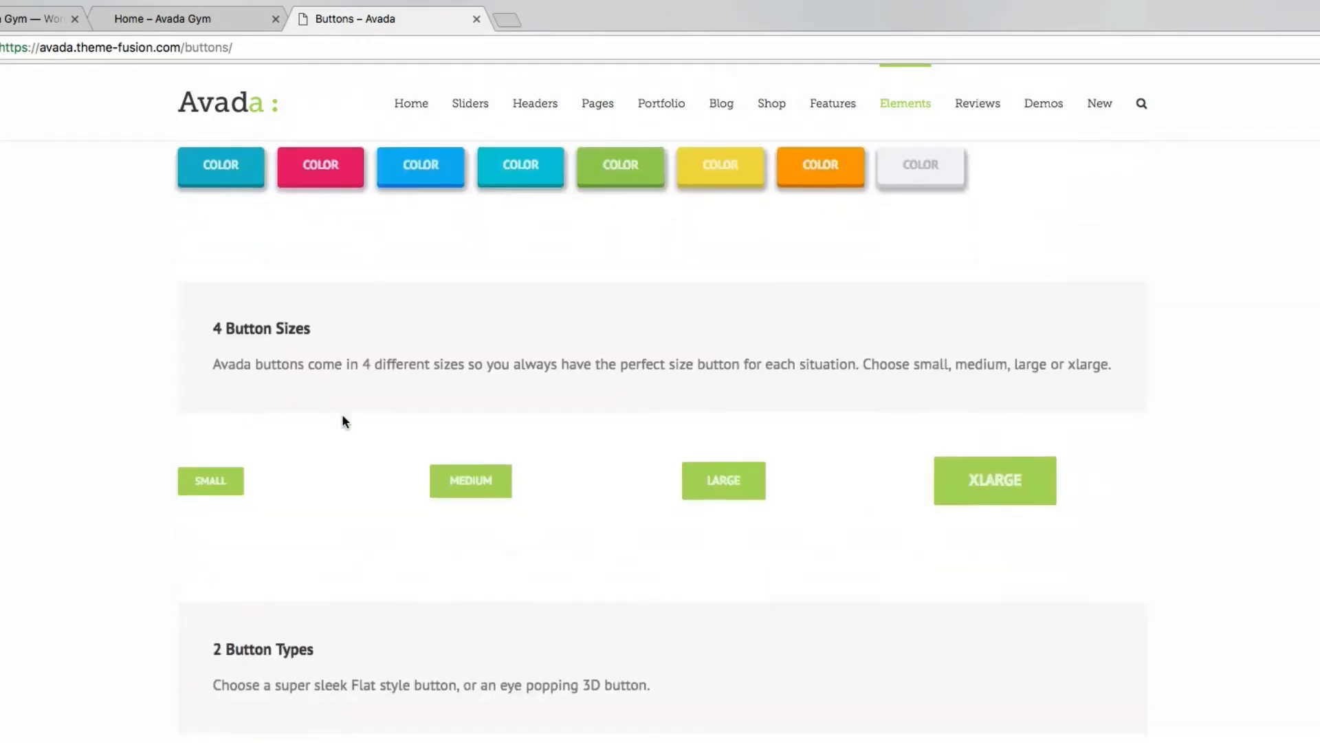
scroll(344, 421, down, 9)
scroll(343, 419, down, 4)
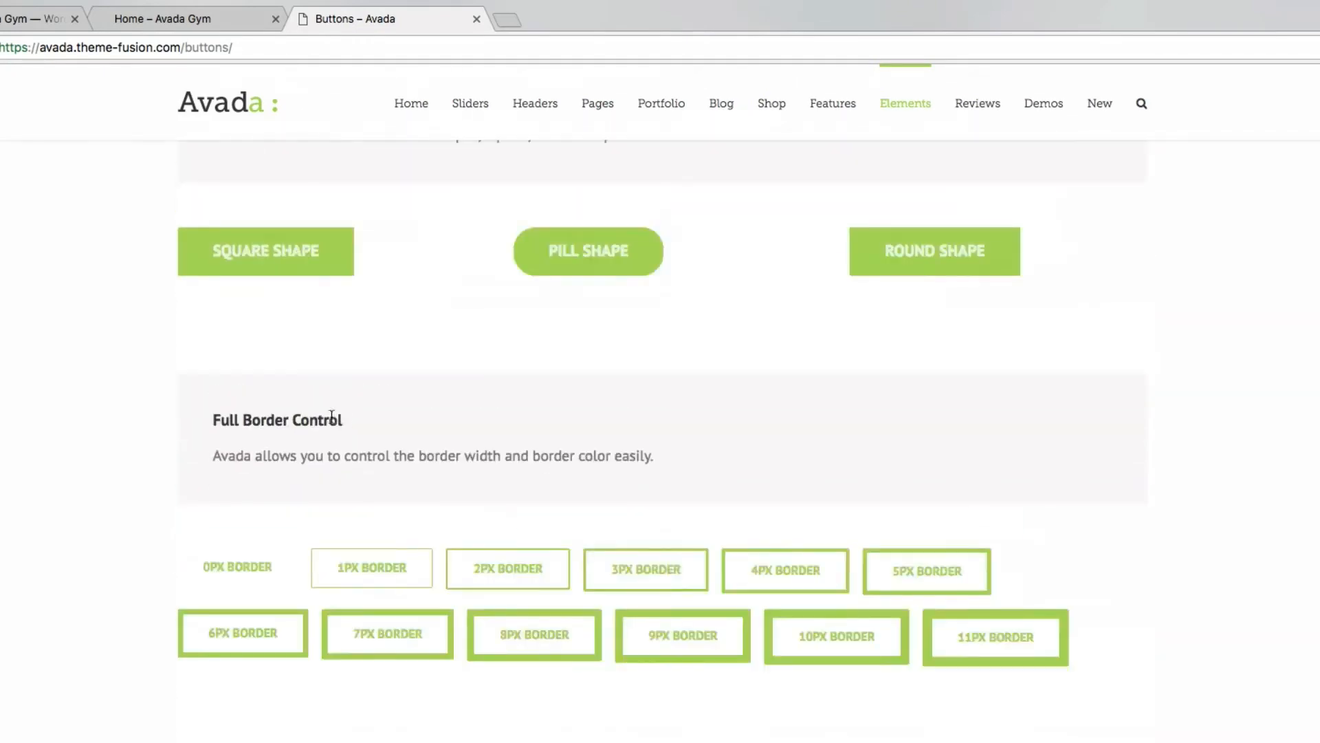
Return from the Buttons demo page to the home page editor and close the element selection without adding an element.
scroll(354, 407, up, 15)
scroll(328, 402, up, 4)
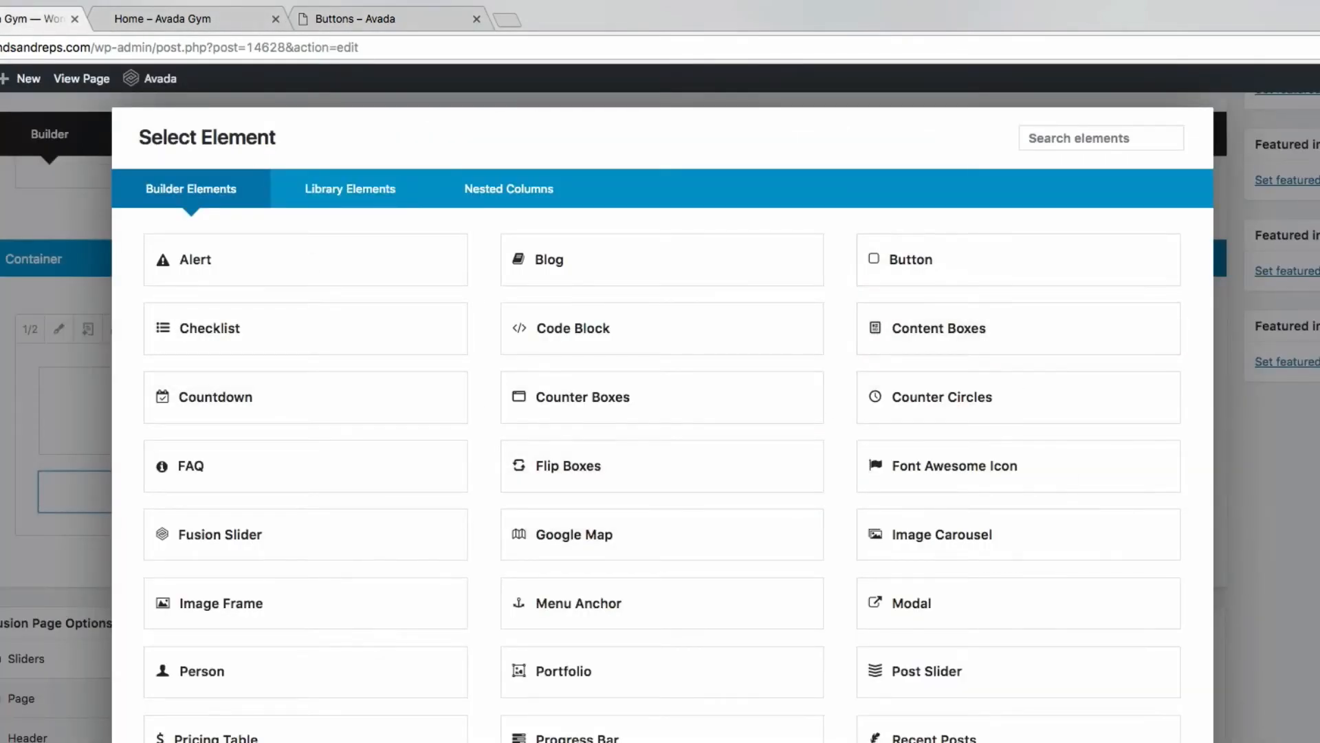
key(Escape)
scroll(661, 565, up, 1)
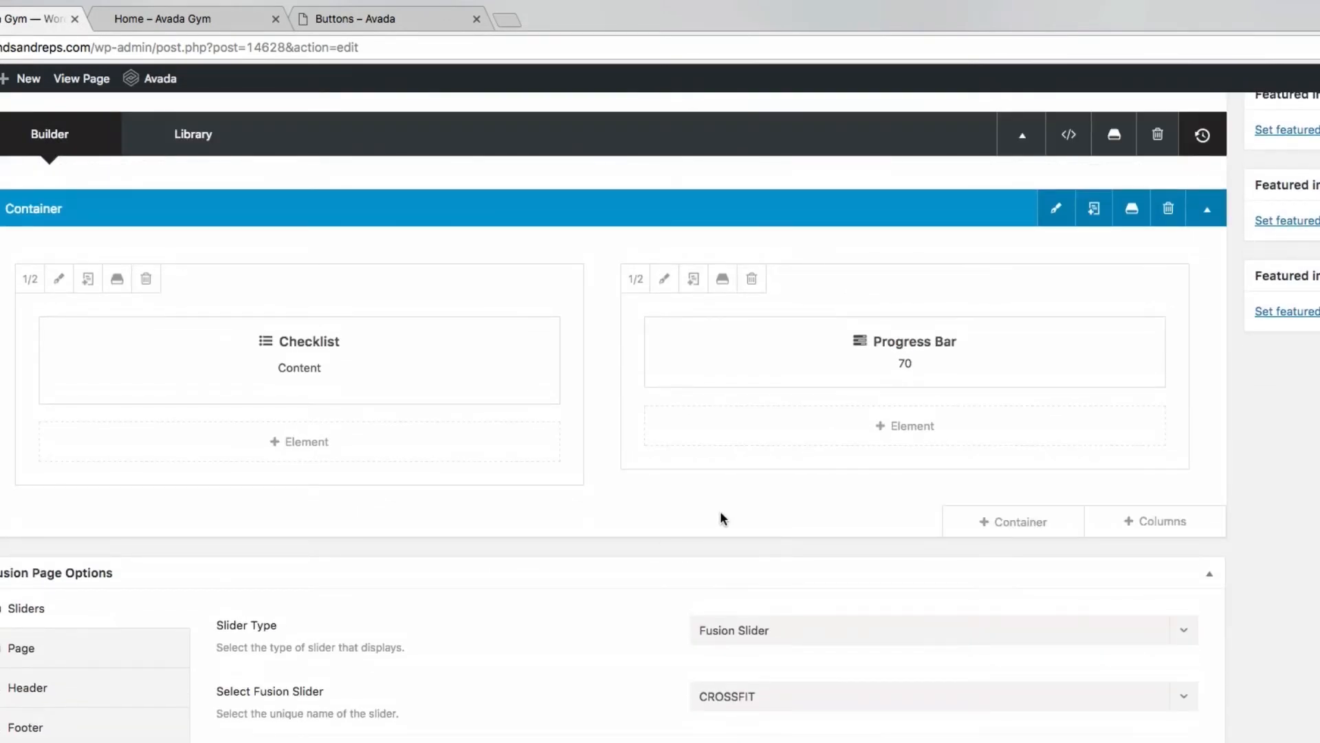
scroll(681, 507, up, 5)
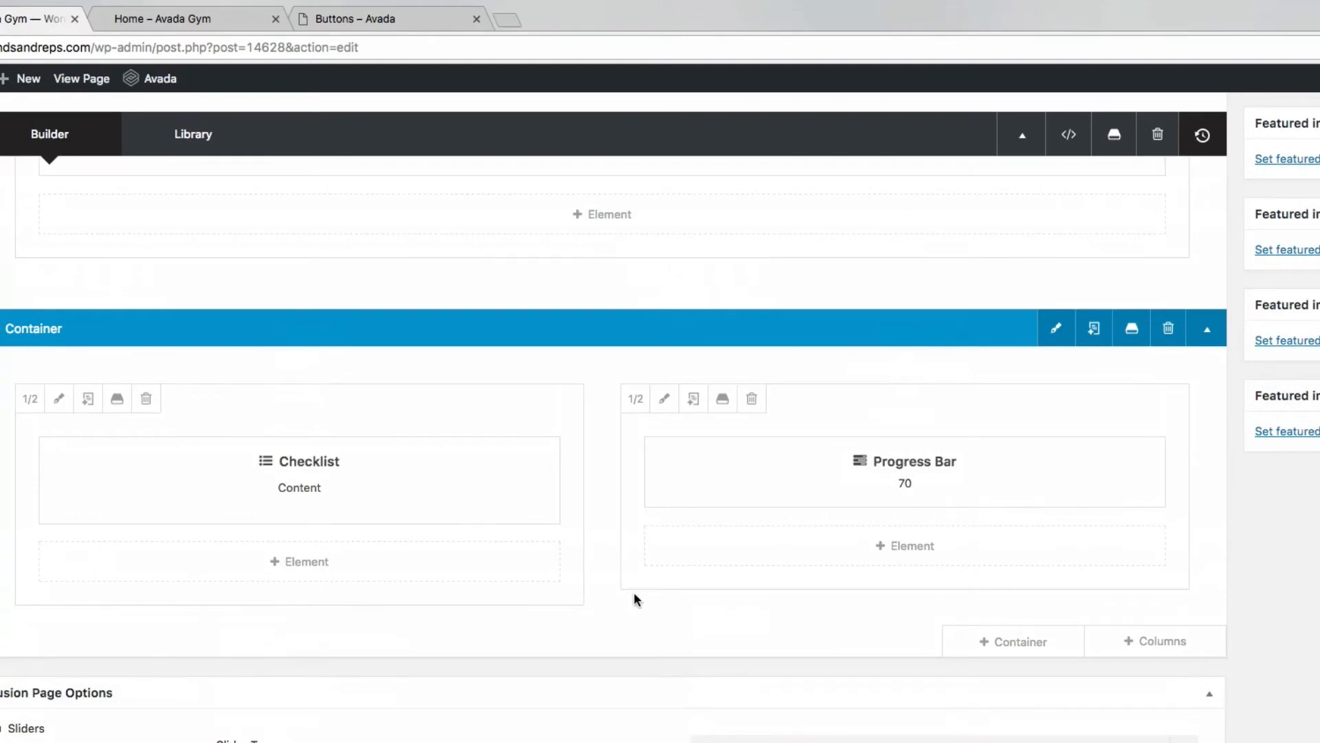
Insert a 1/1 column below the checklist and progress bar columns and add a Countdown element with its default settings.
click(1126, 651)
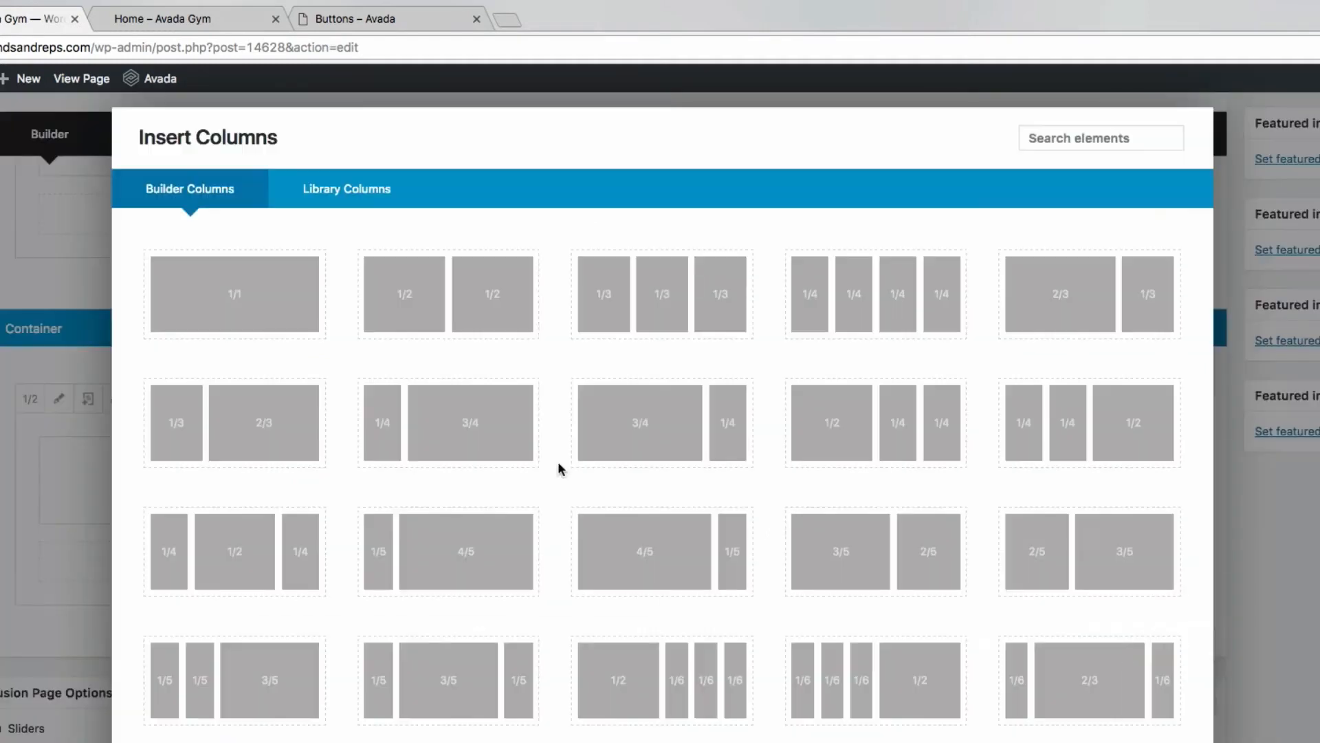
click(257, 286)
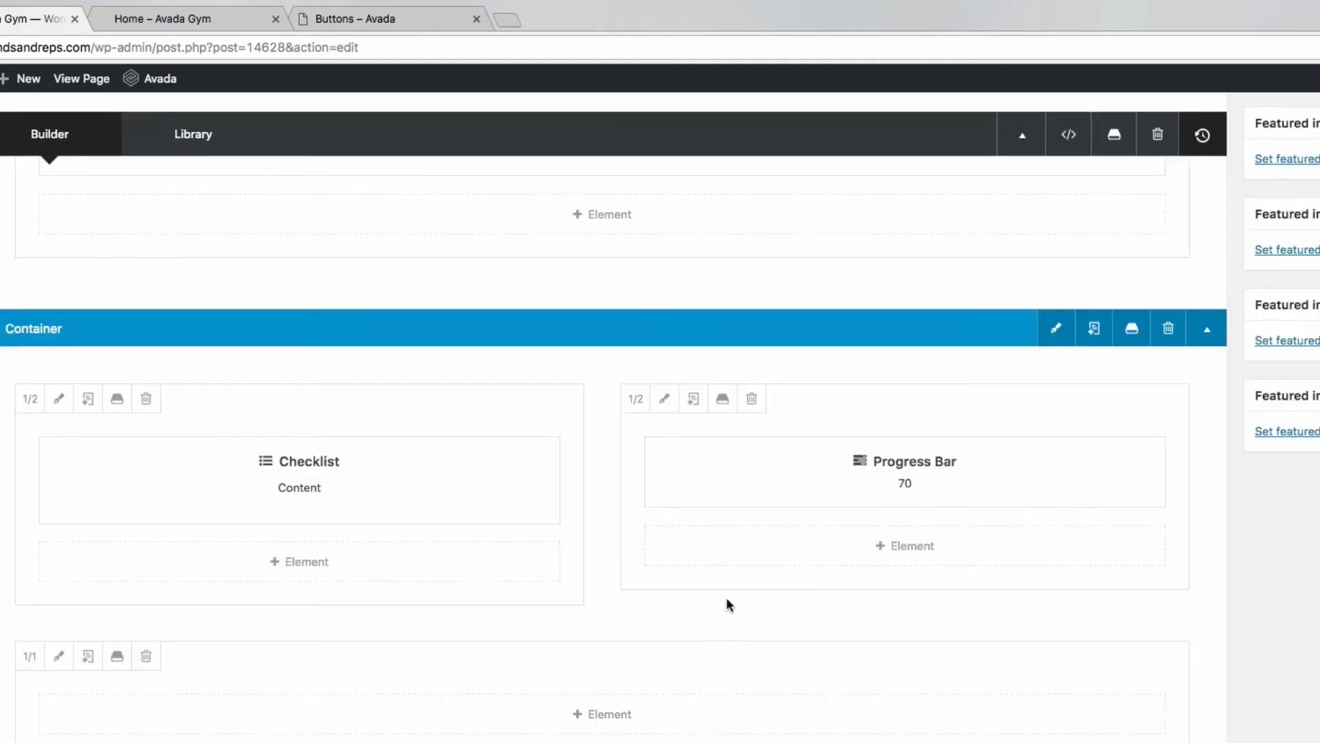
scroll(729, 605, down, 2)
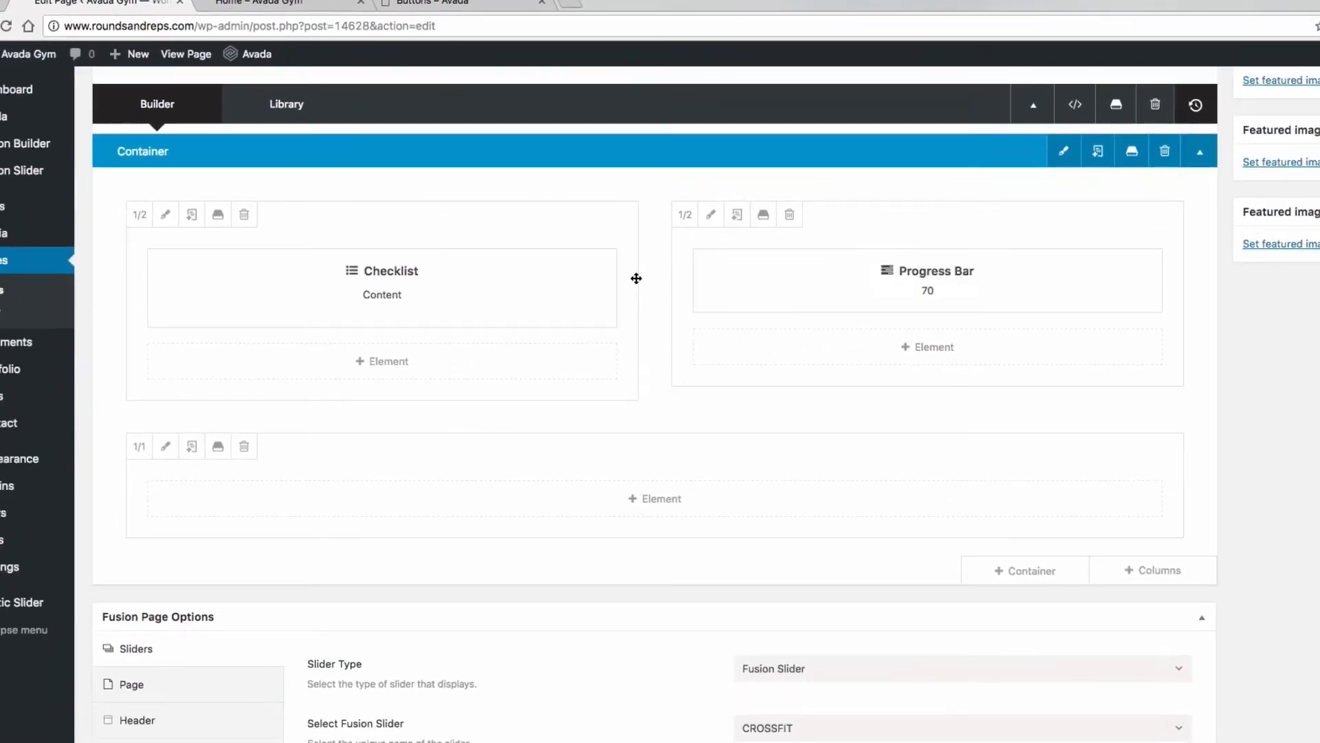
click(677, 505)
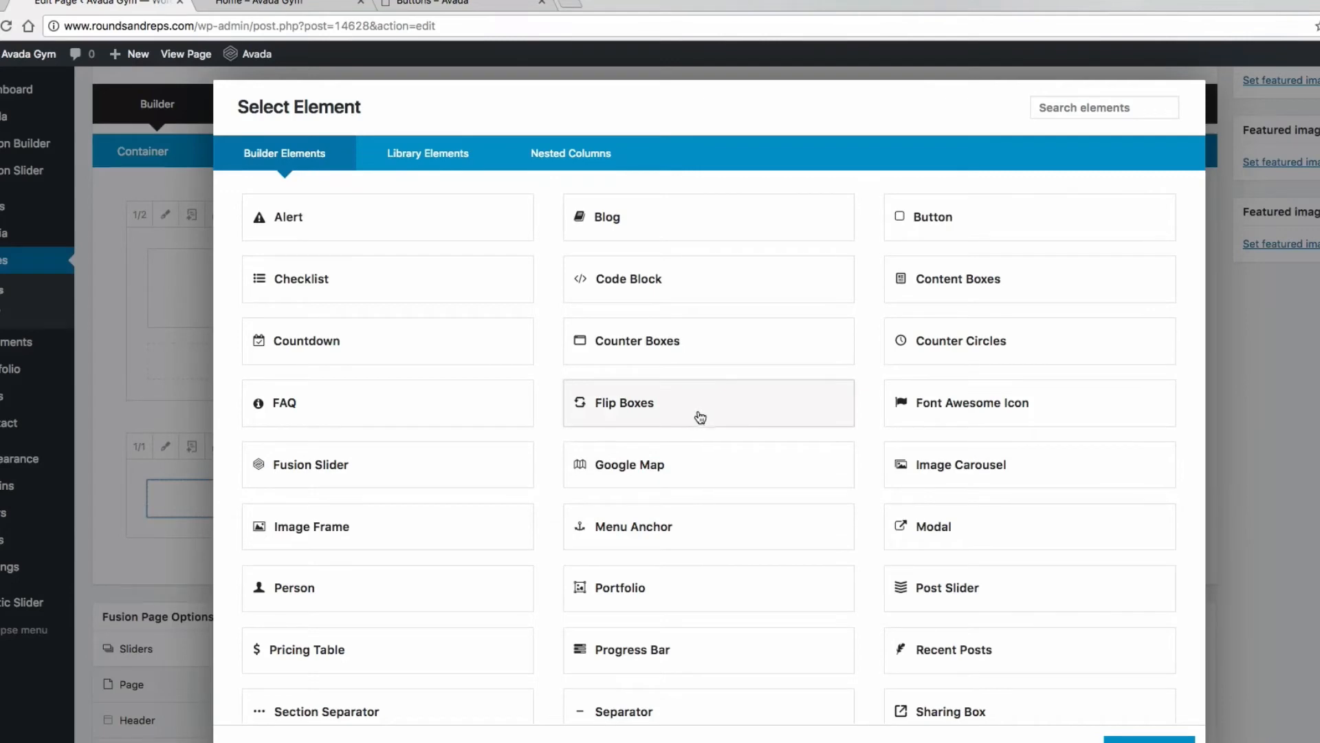
click(351, 351)
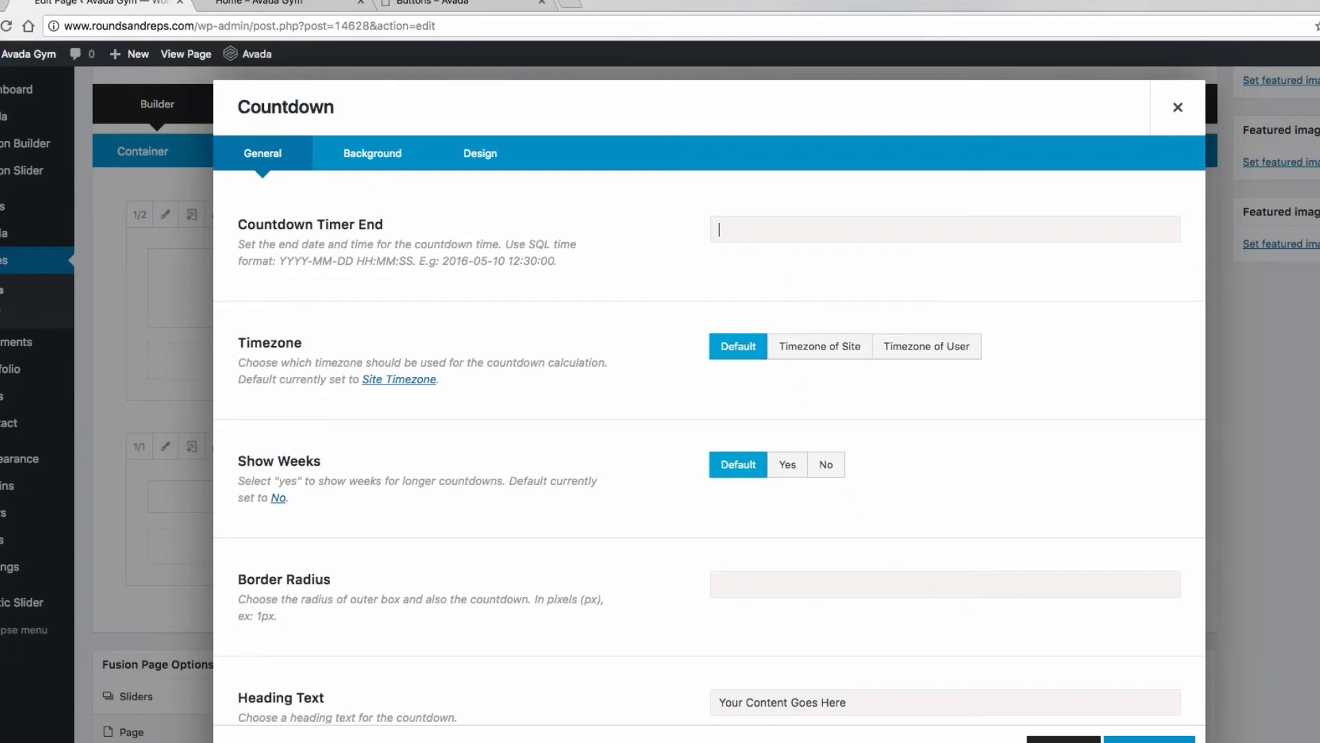
click(1094, 739)
Preview the home page and examine the countdown below the checklist and progress bar.
scroll(1094, 739, up, 3)
scroll(654, 412, up, 8)
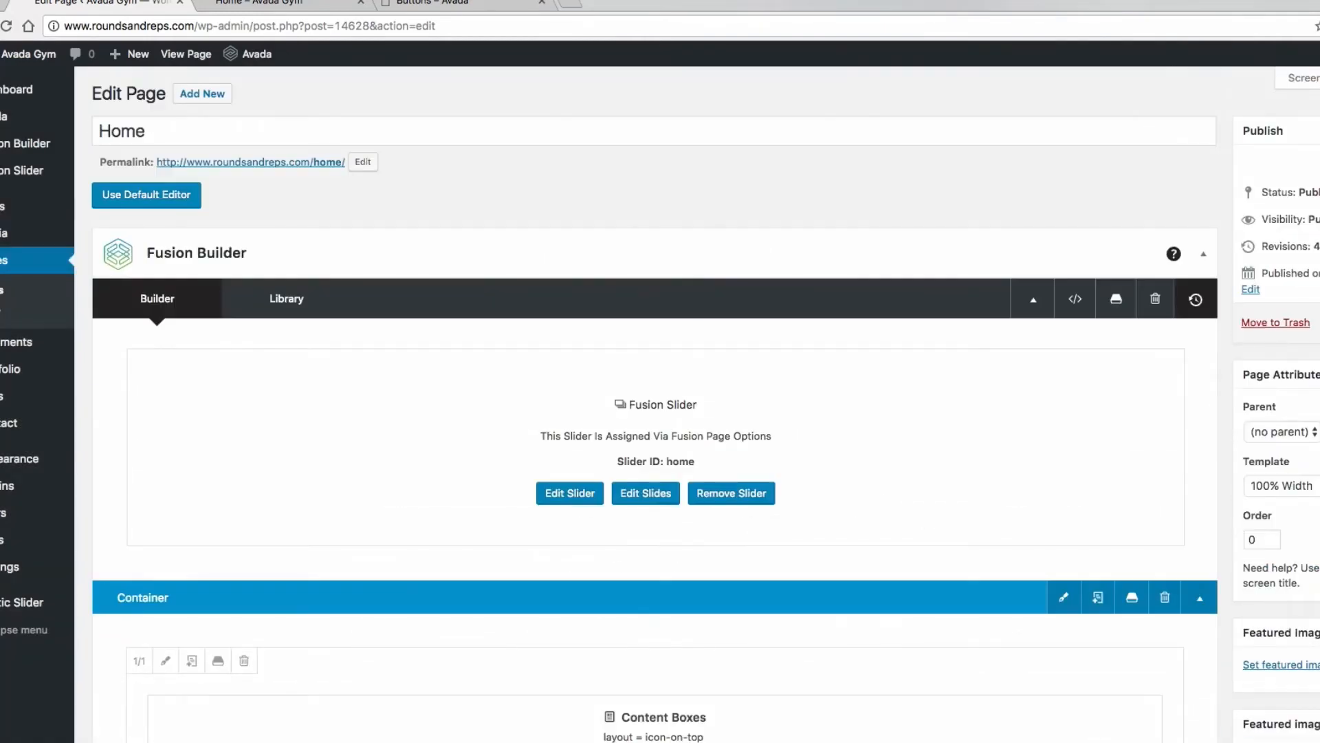
click(294, 4)
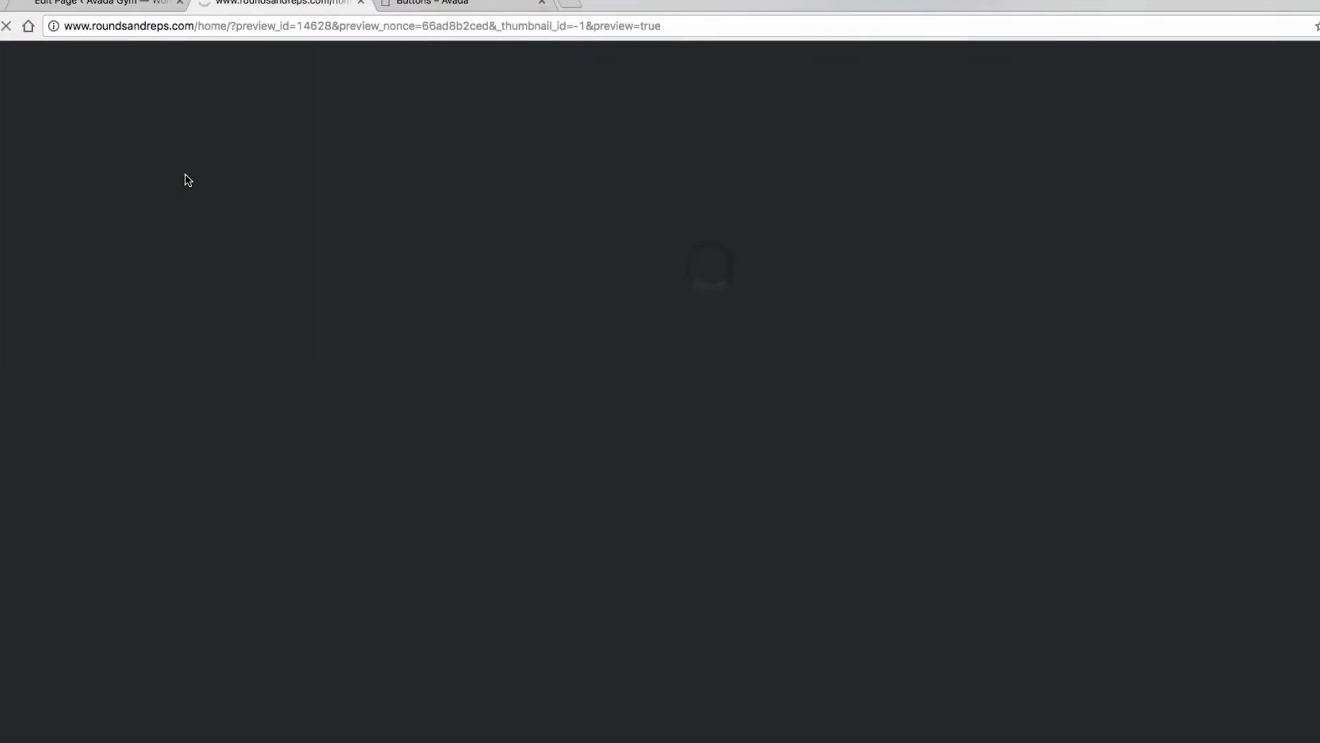
scroll(227, 234, down, 10)
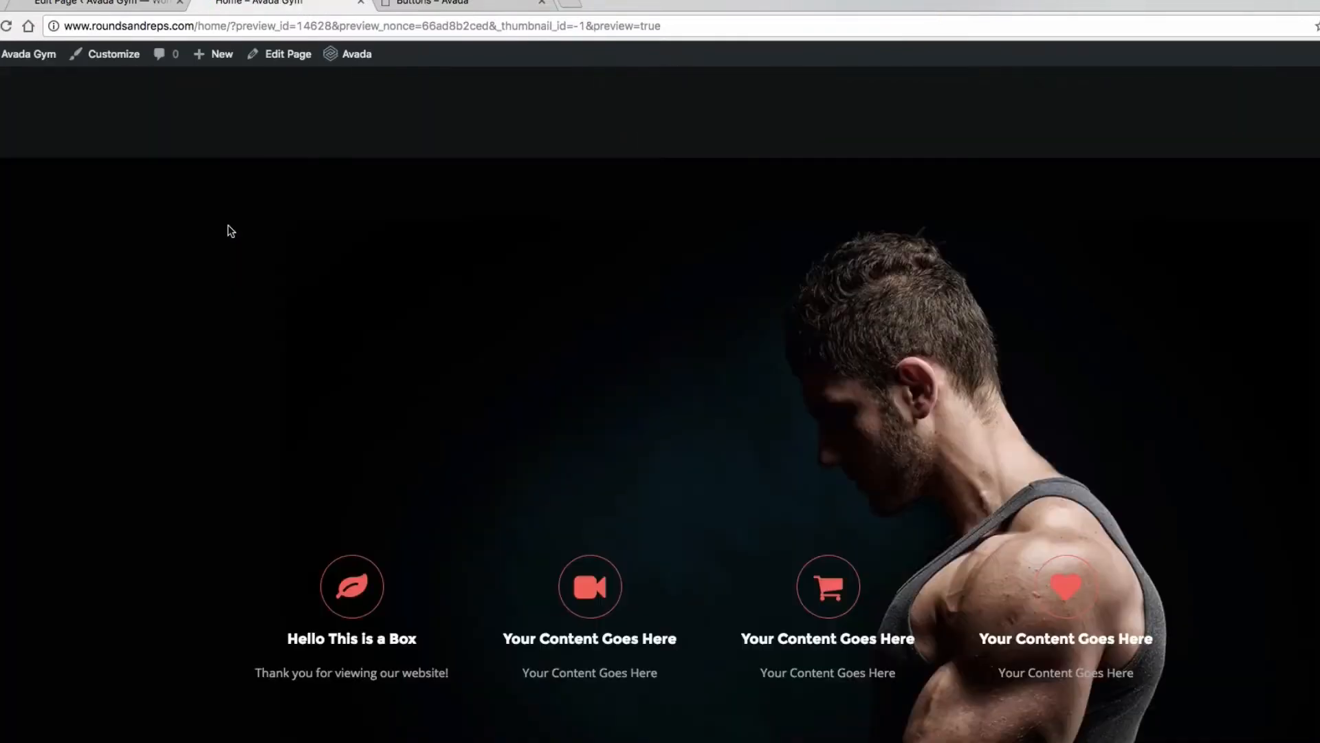
scroll(232, 224, down, 3)
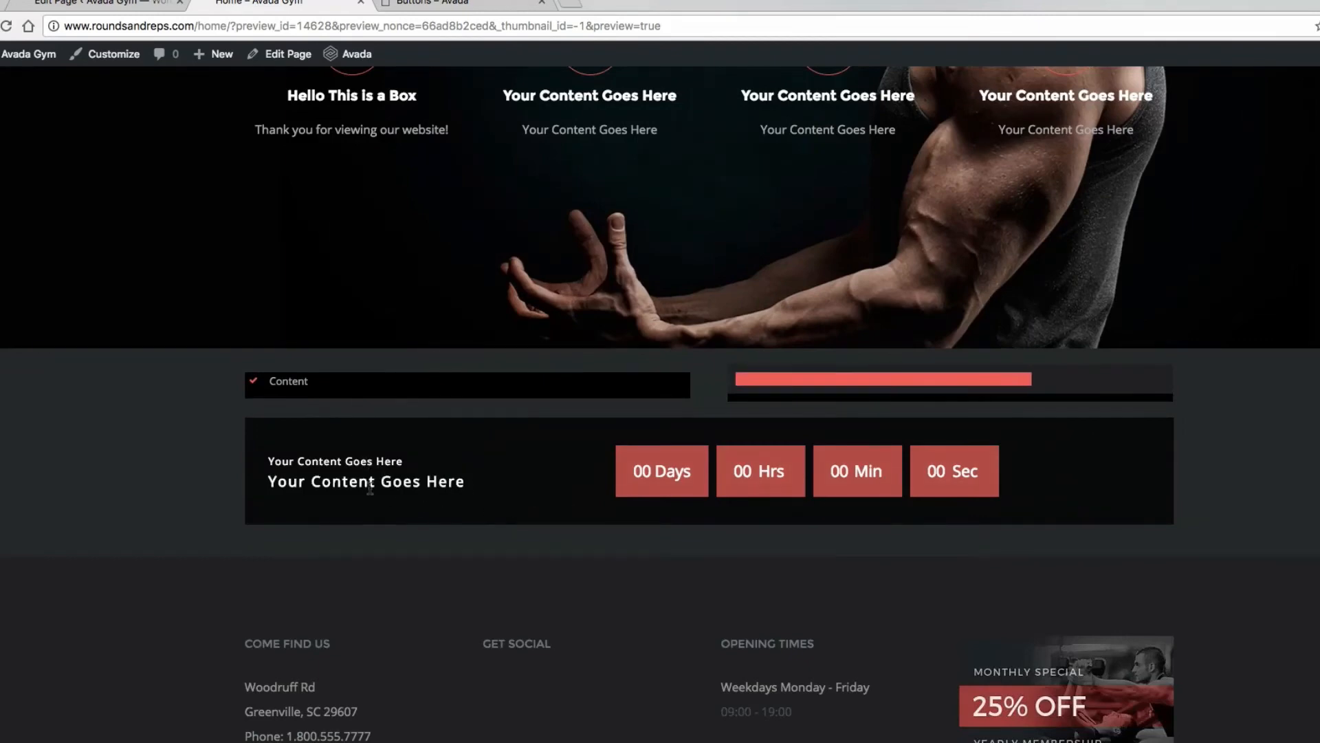
Return to the home page editor and insert a container with 1/5 and 4/5 columns below the countdown.
click(93, 5)
scroll(645, 432, down, 7)
scroll(647, 431, down, 6)
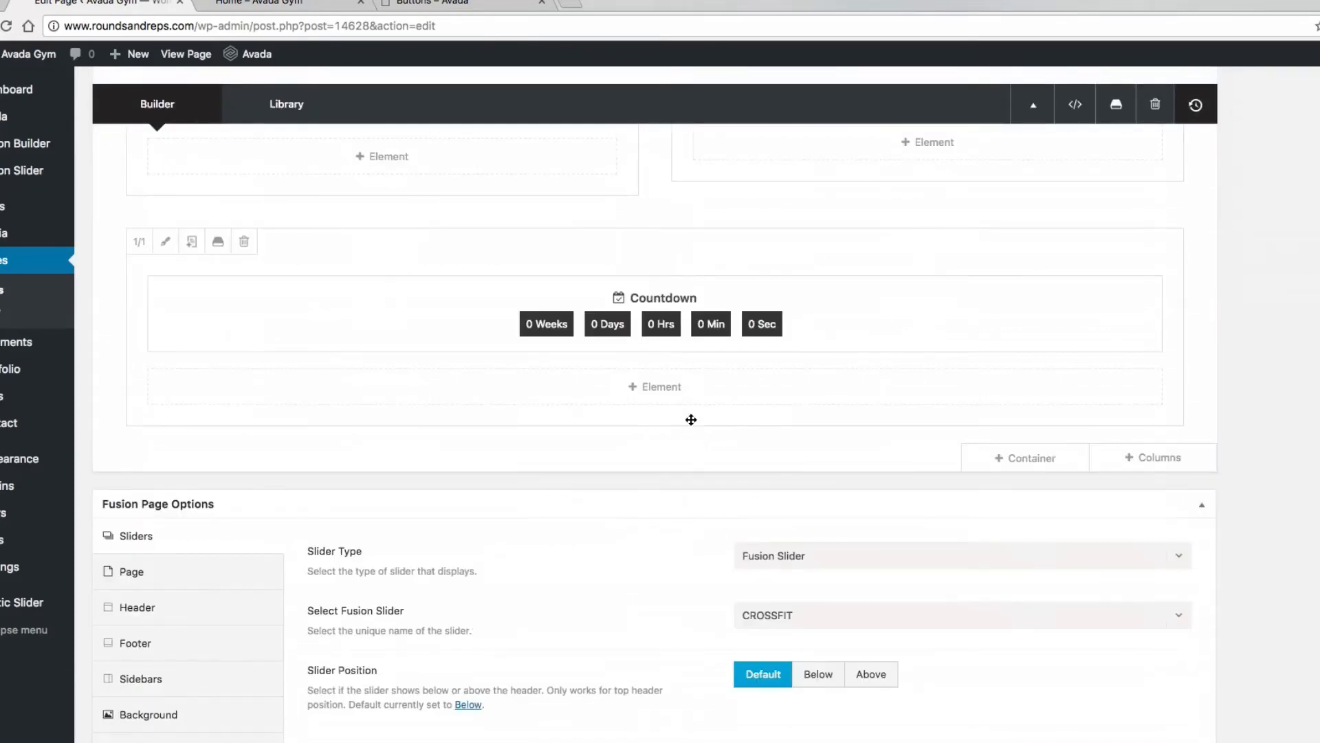
scroll(866, 323, up, 1)
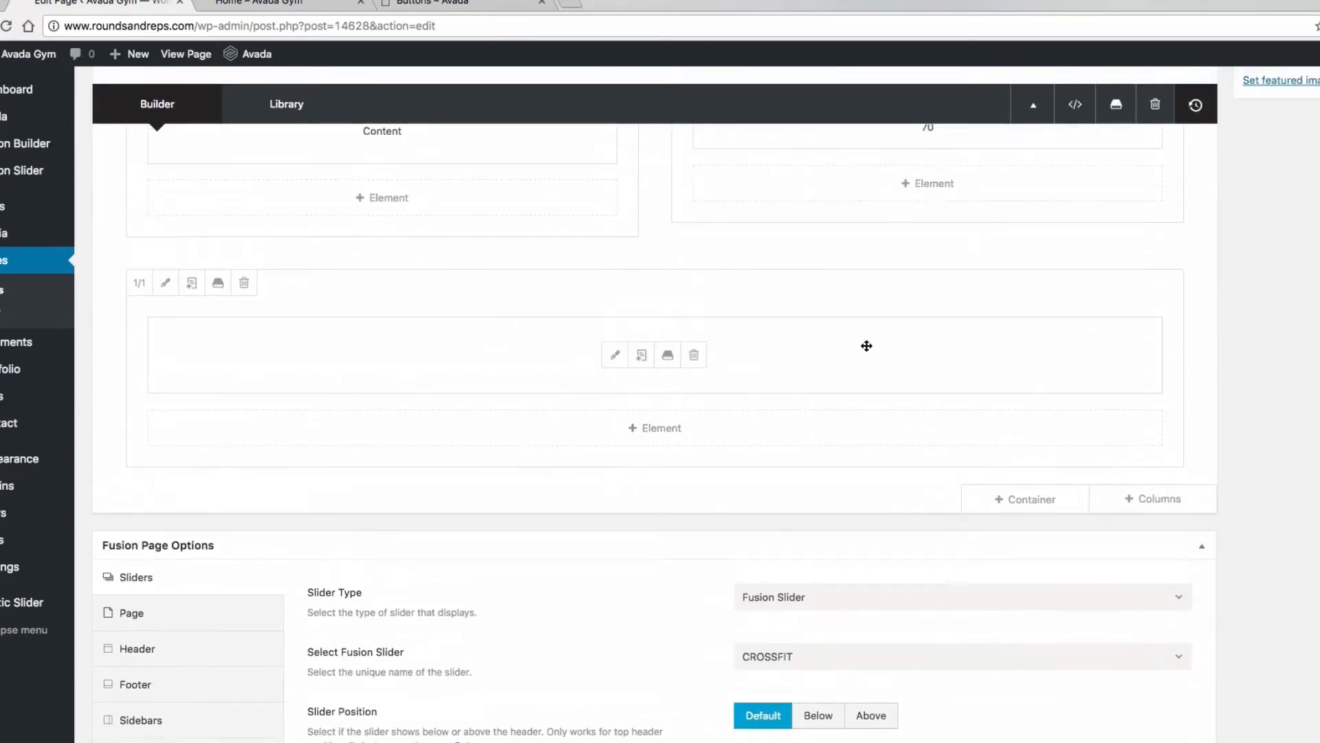
scroll(962, 454, down, 1)
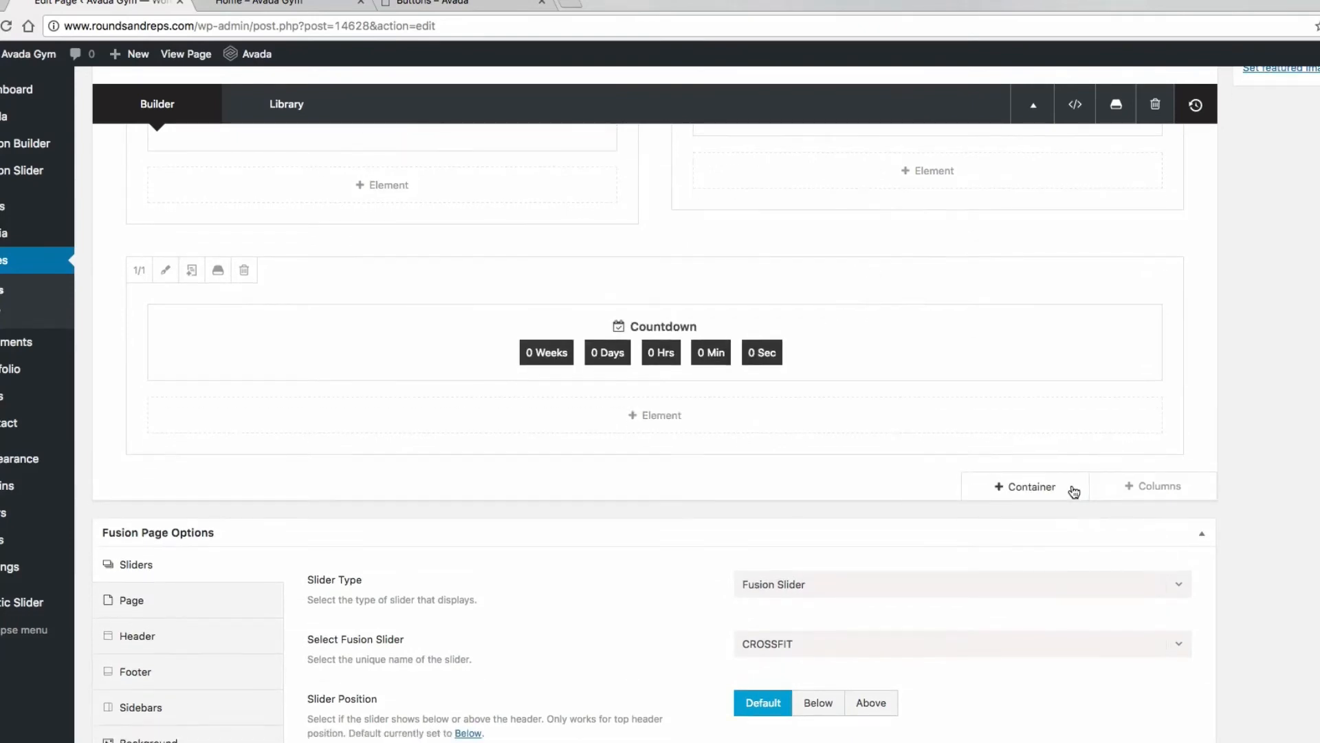
click(1046, 495)
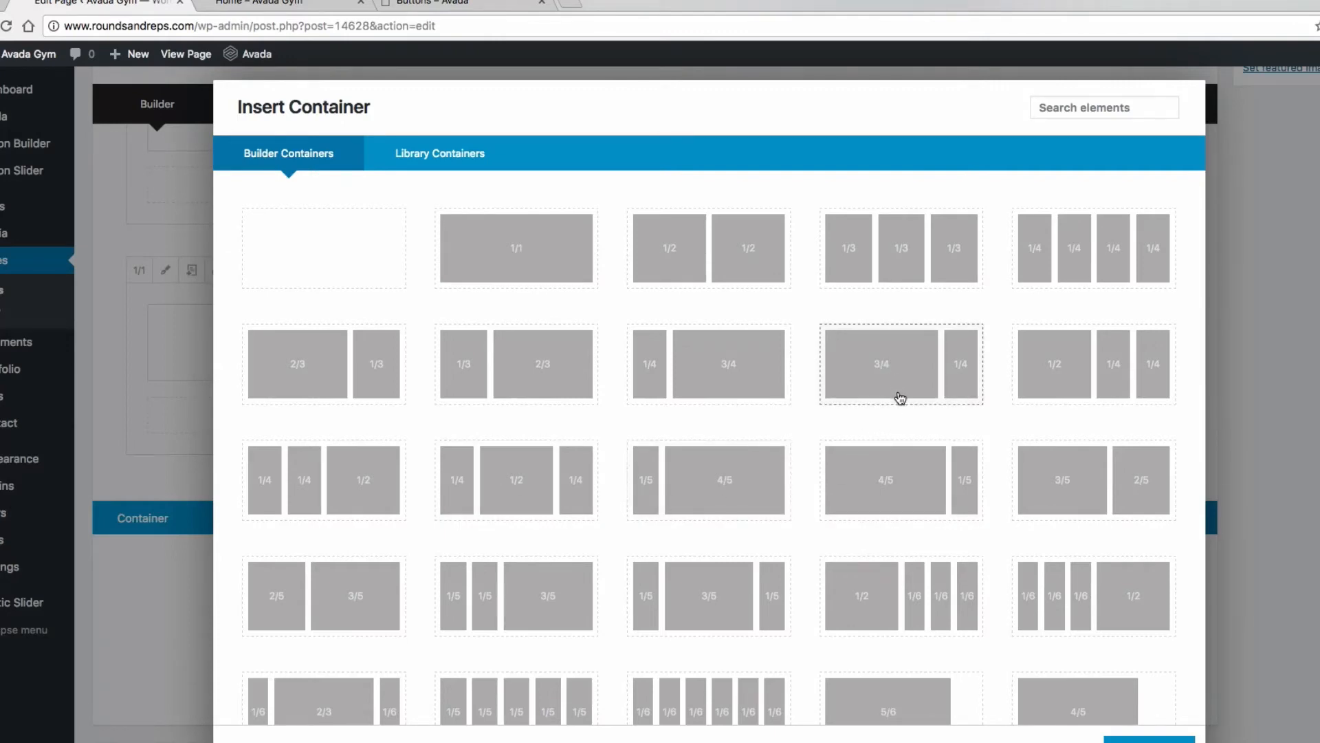
scroll(836, 414, down, 3)
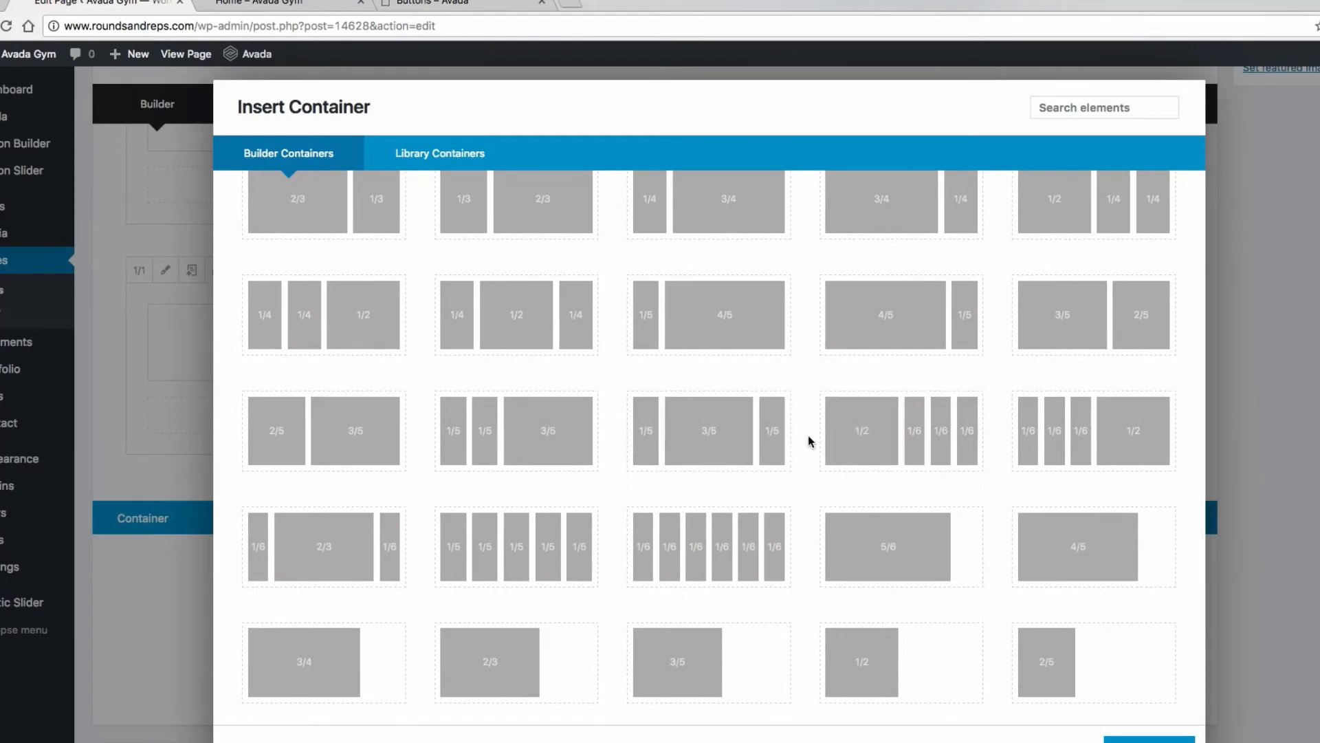
scroll(803, 434, up, 1)
click(733, 360)
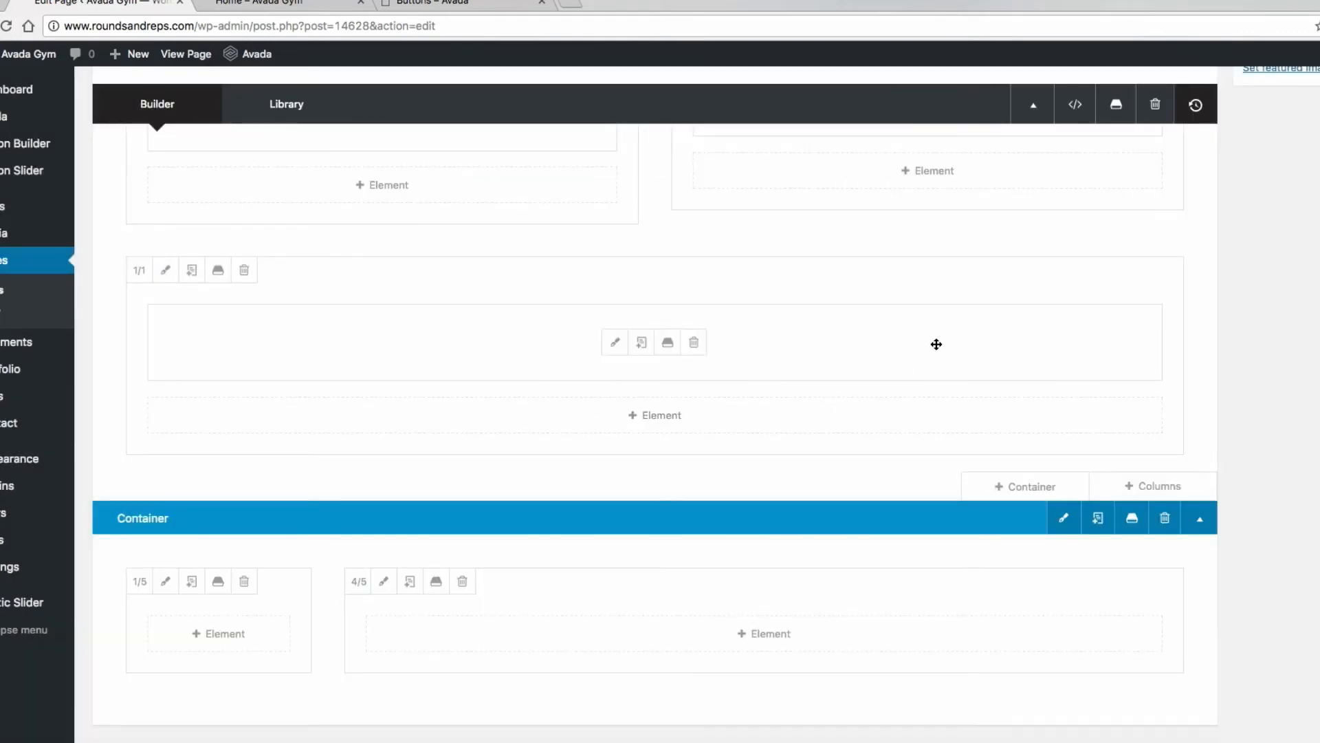
Resize the new container's columns to 3/5 for the first and 2/5 for the second.
scroll(928, 343, down, 2)
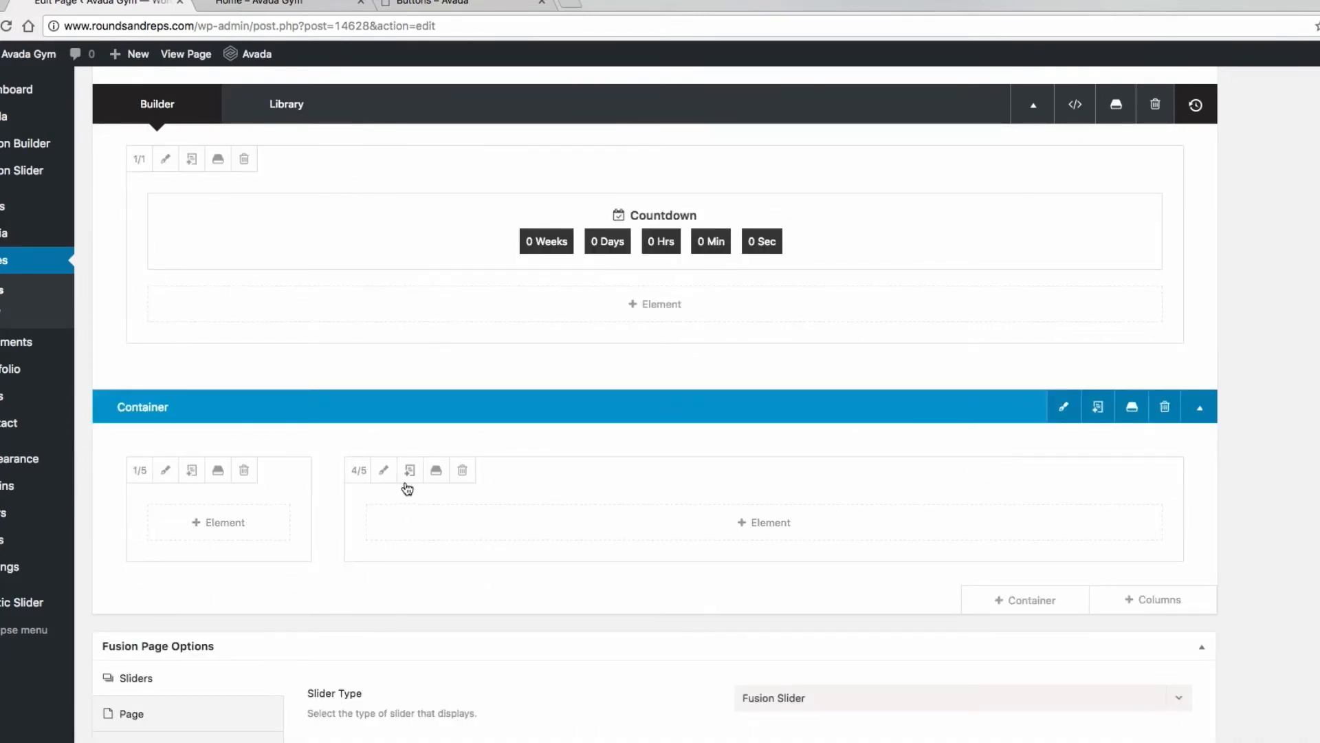
click(139, 472)
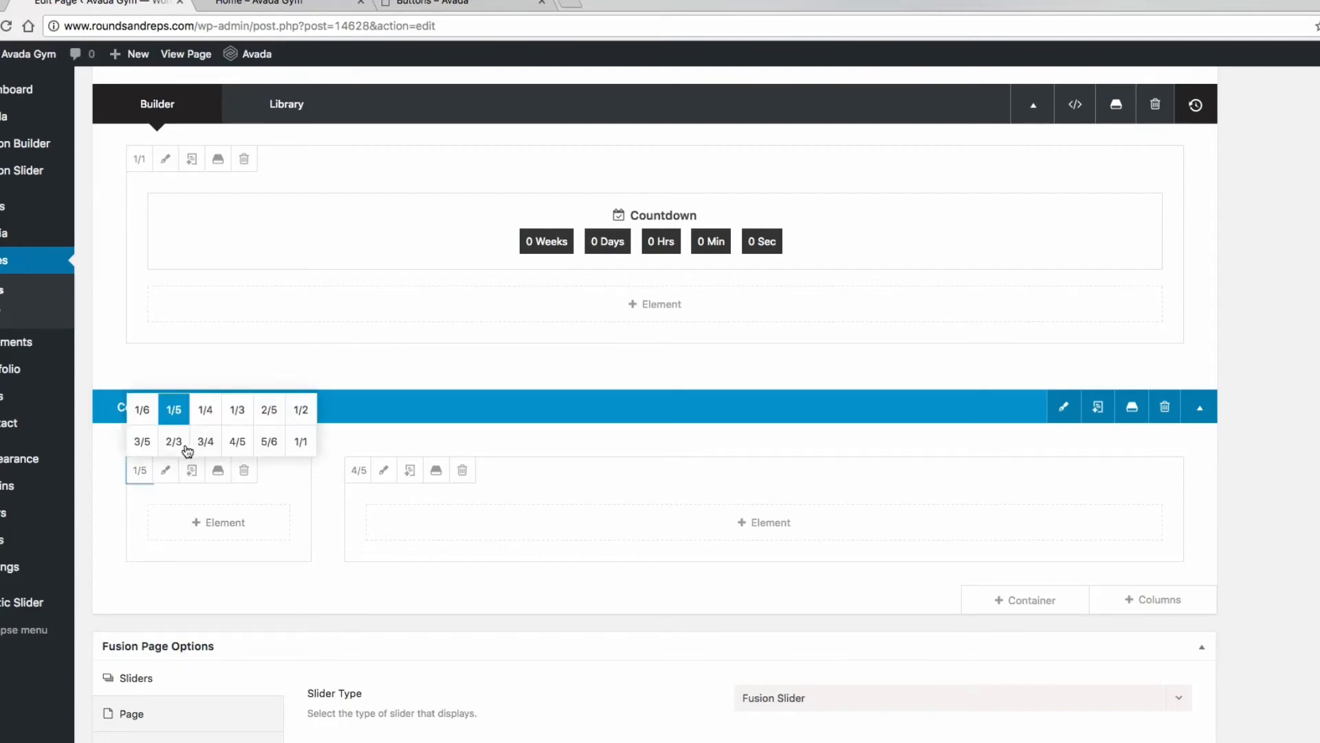
click(150, 450)
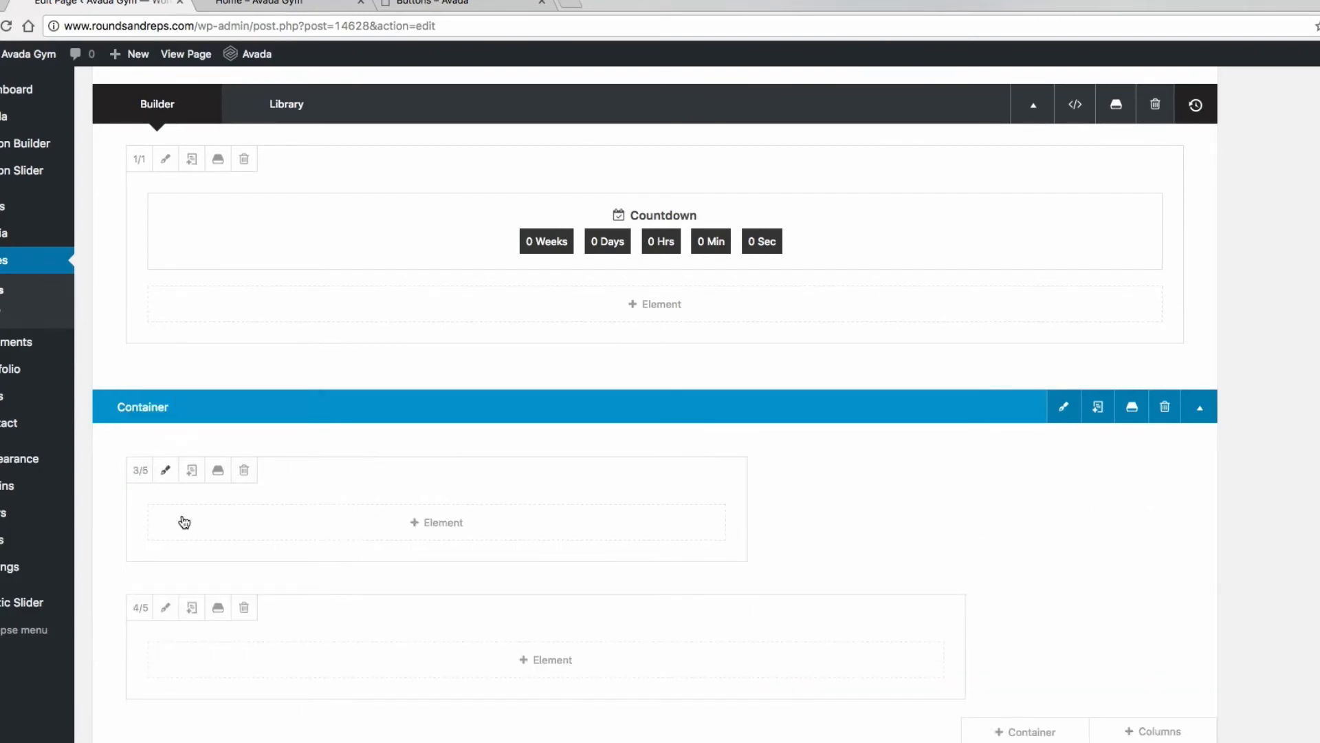
scroll(935, 538, down, 3)
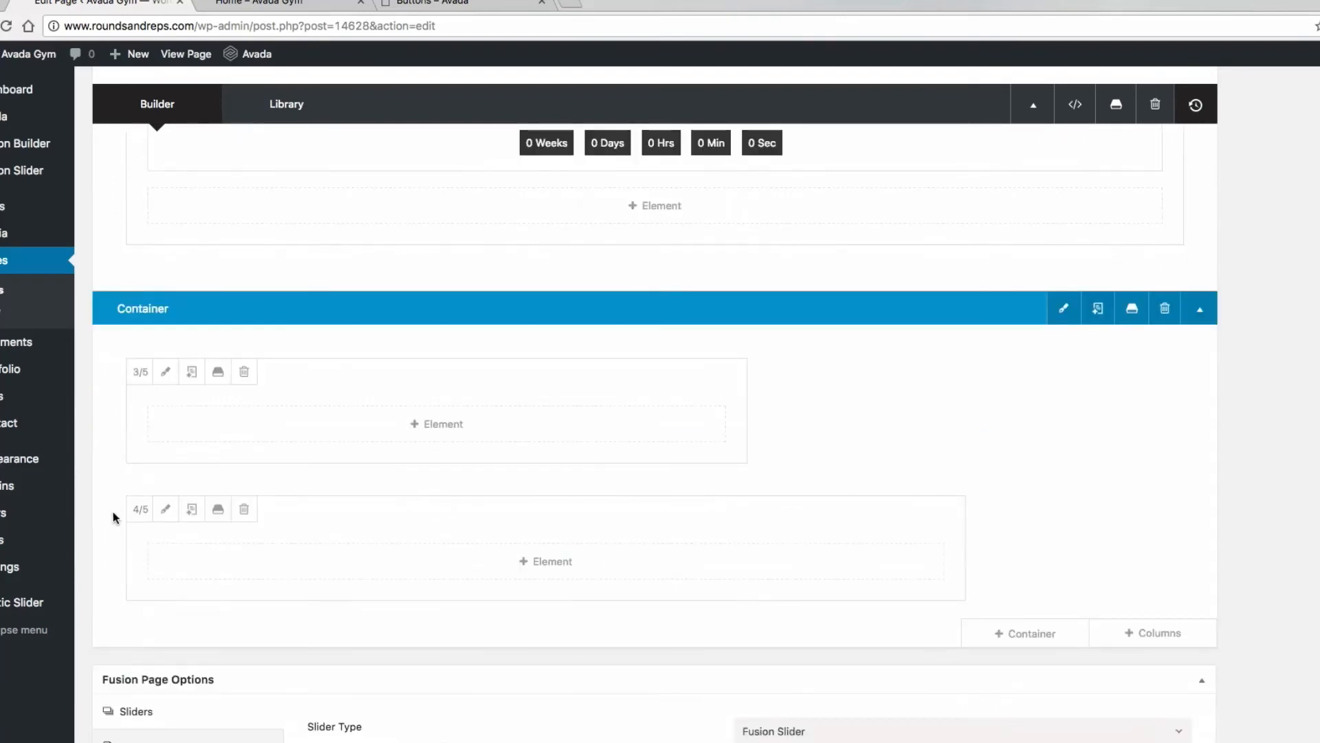
click(140, 510)
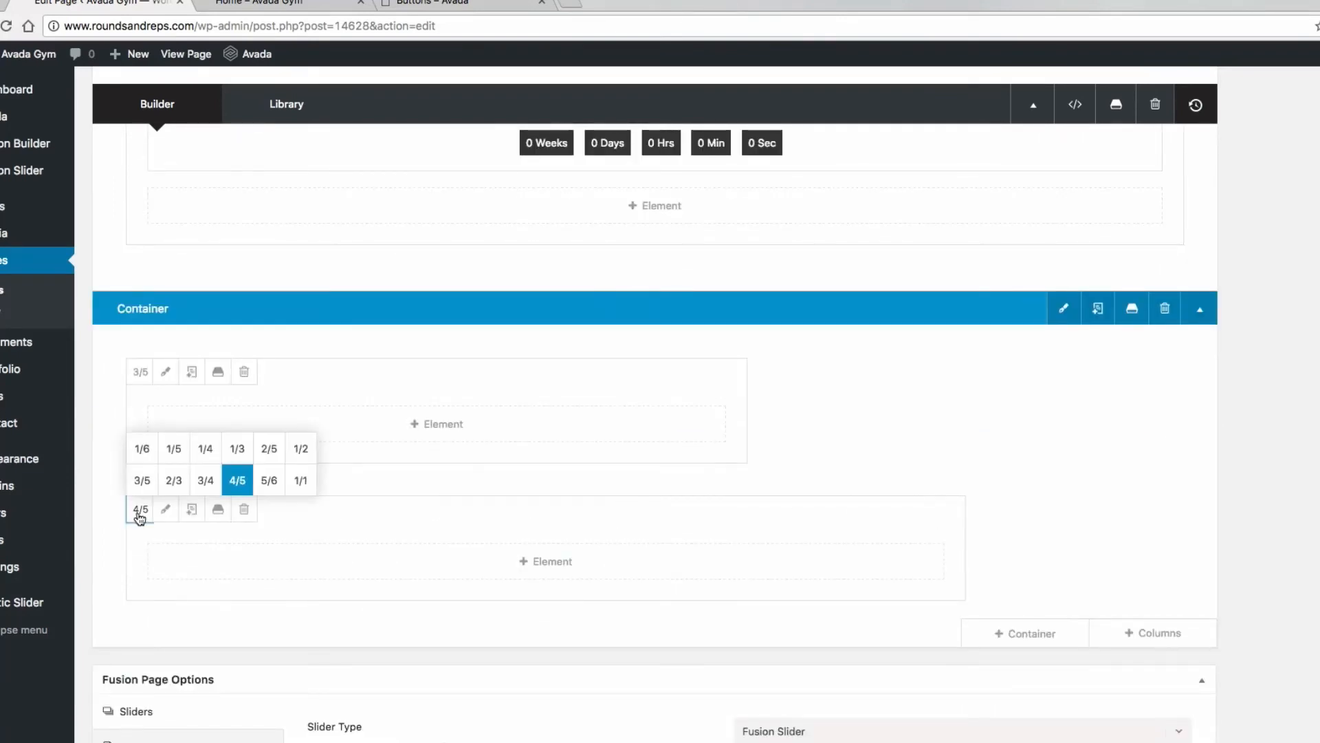
click(273, 450)
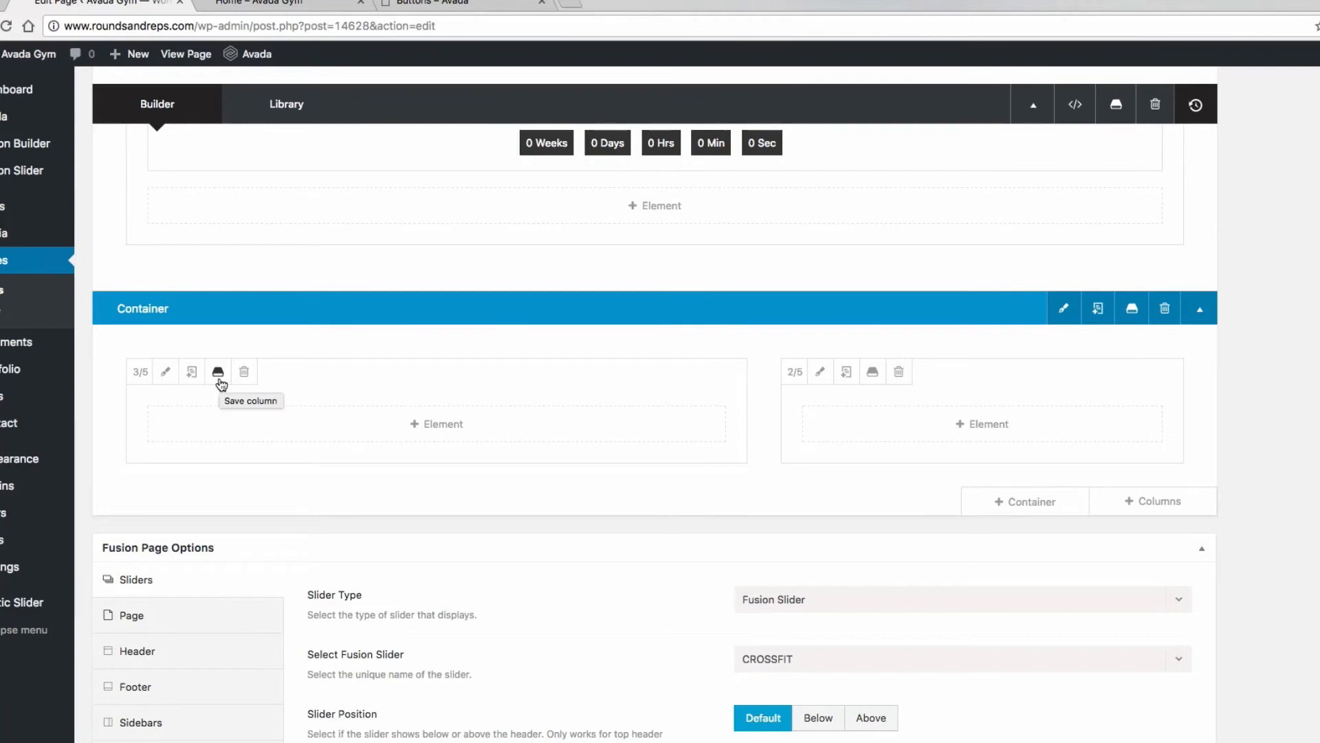
Save the container with the 3/5 and 2/5 columns to the library under the name "element".
click(1129, 309)
click(436, 221)
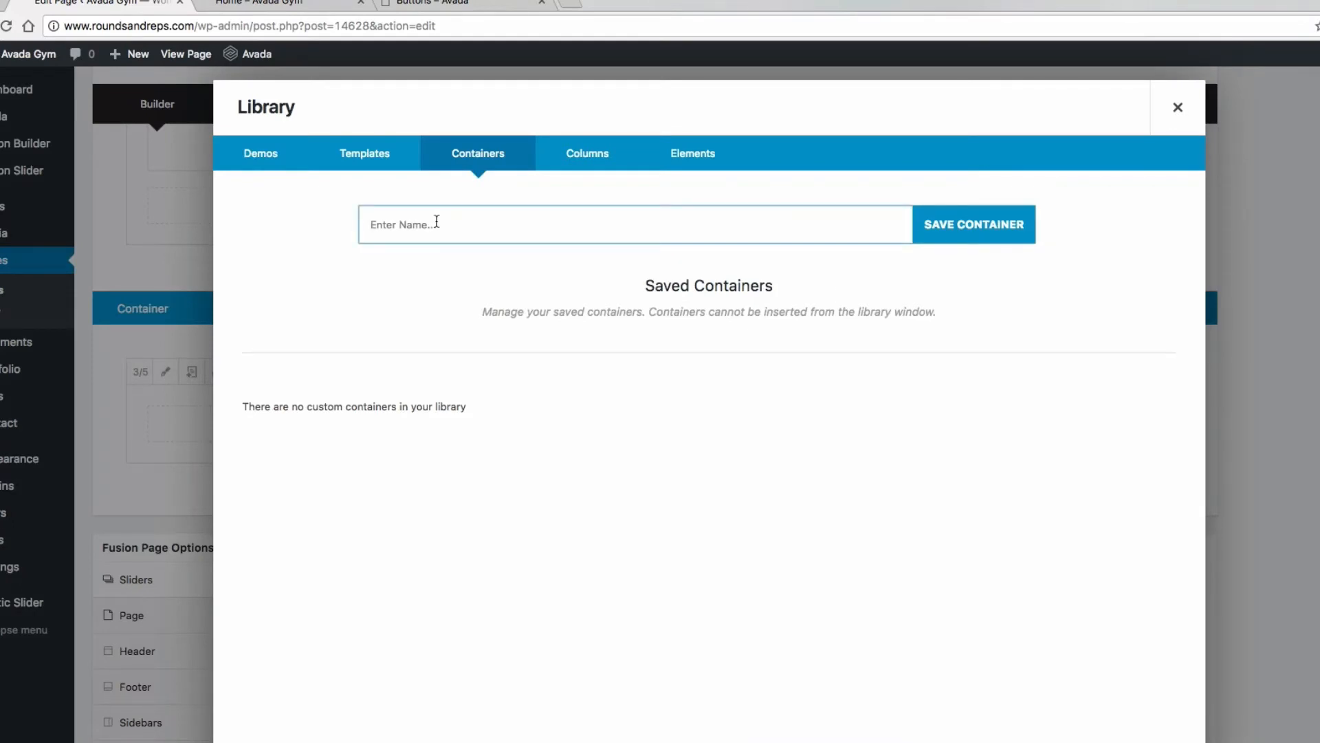
text(element)
click(971, 236)
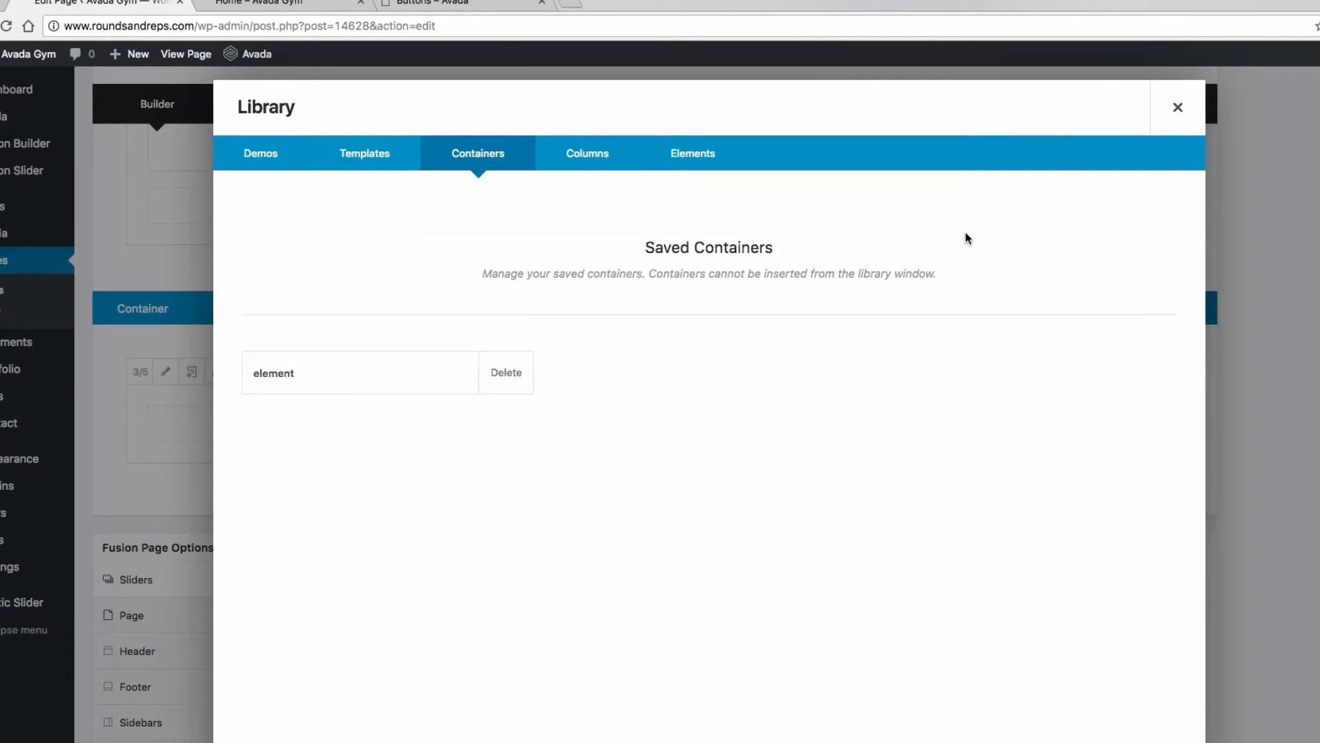
click(1173, 110)
Insert the saved library container "element" below the container with the 3/5 and 2/5 columns.
scroll(1073, 412, down, 2)
click(1032, 592)
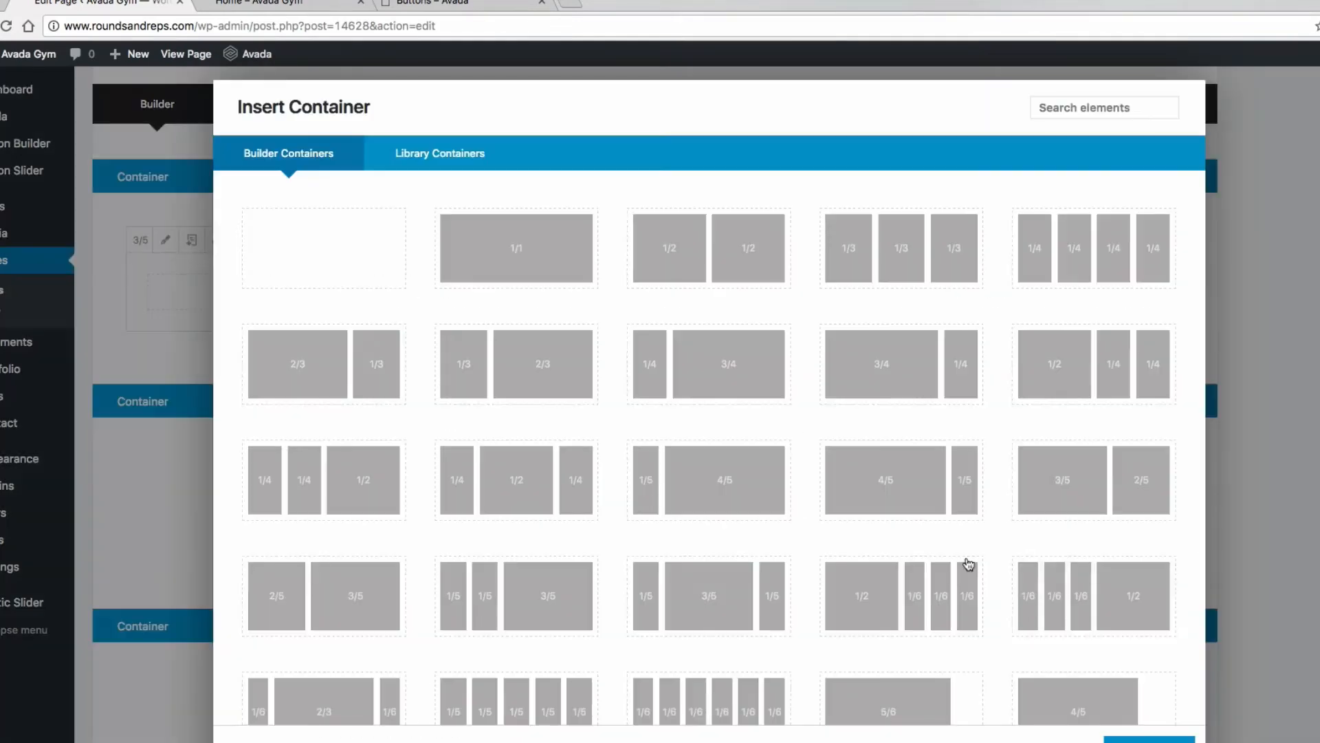
click(442, 153)
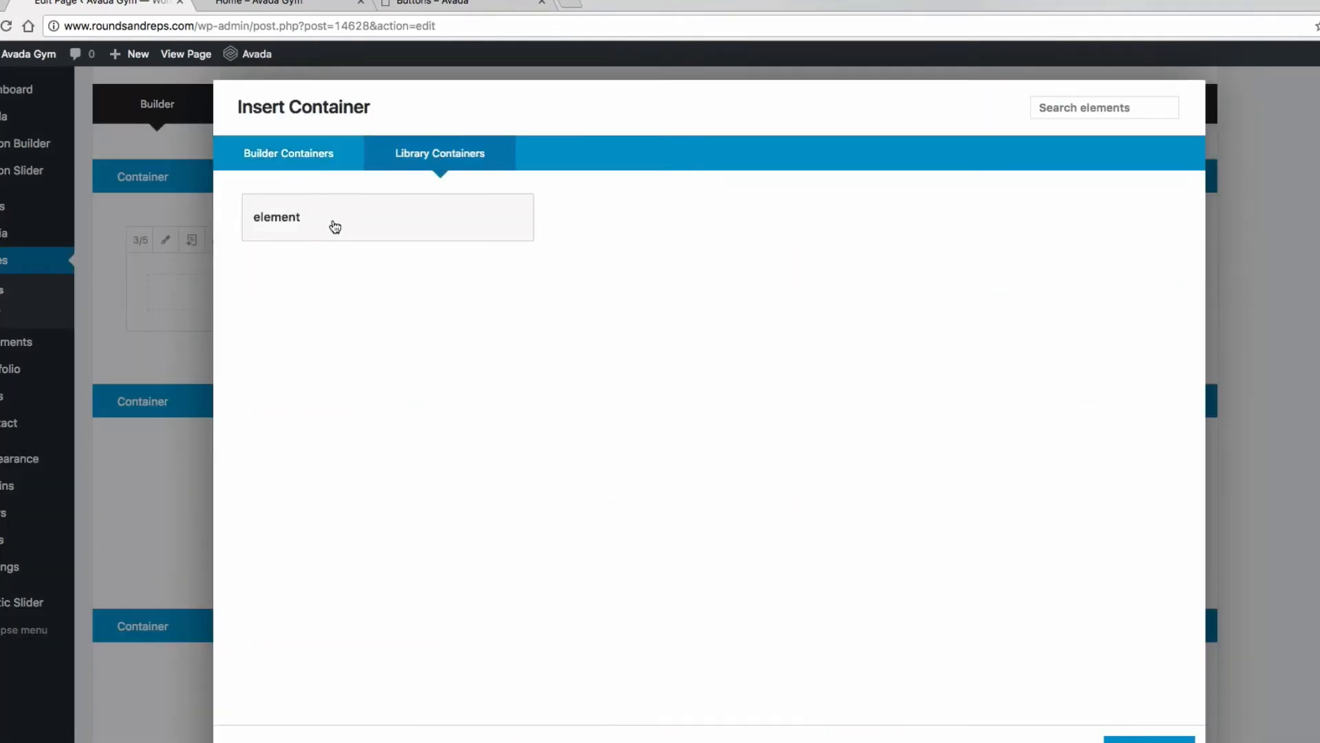
click(335, 225)
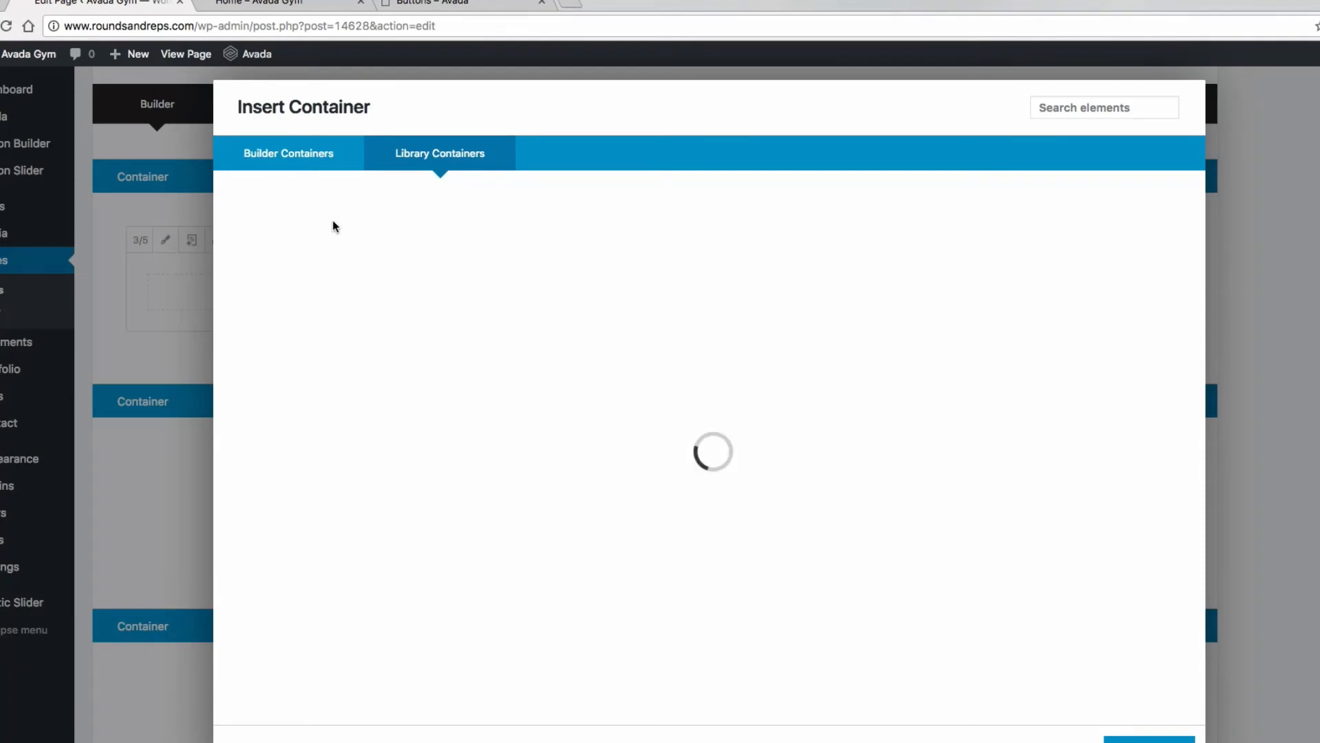
key(Escape)
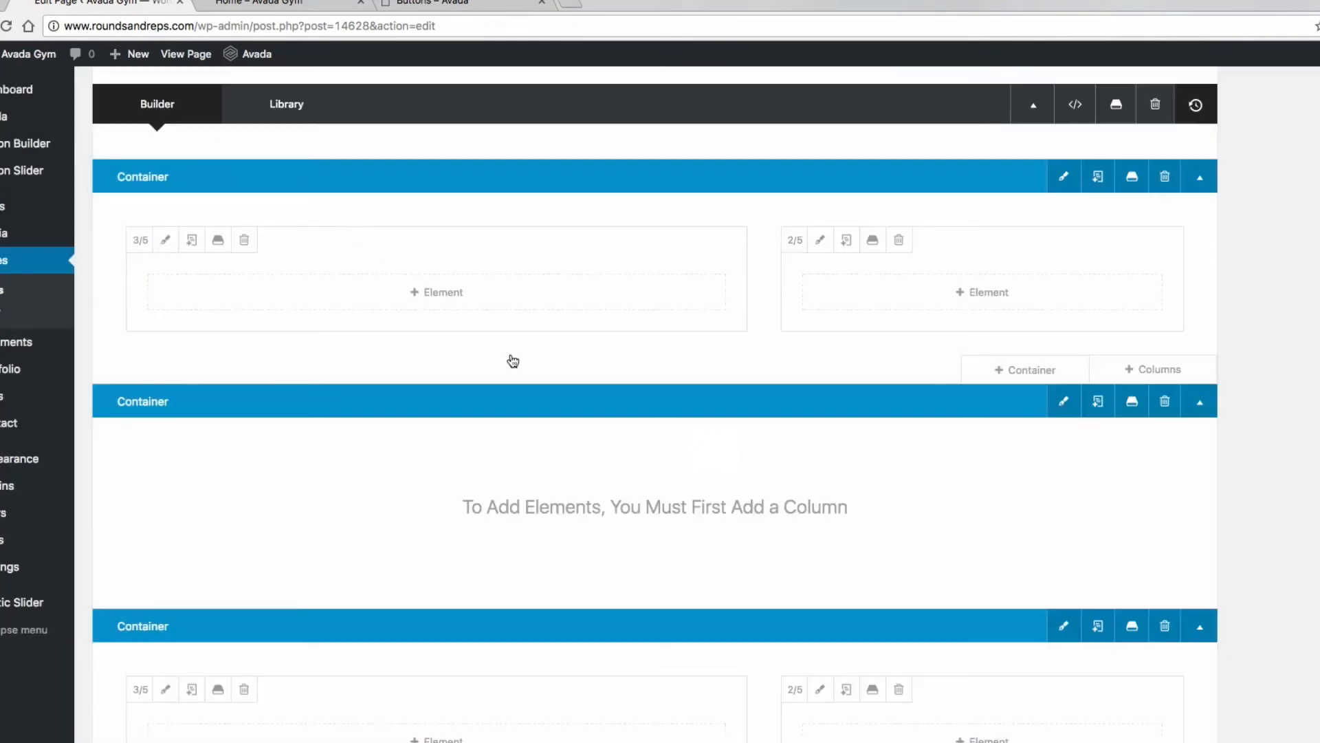
Delete the two empty containers around the inserted library container and return to the start of the page editor.
scroll(780, 476, up, 1)
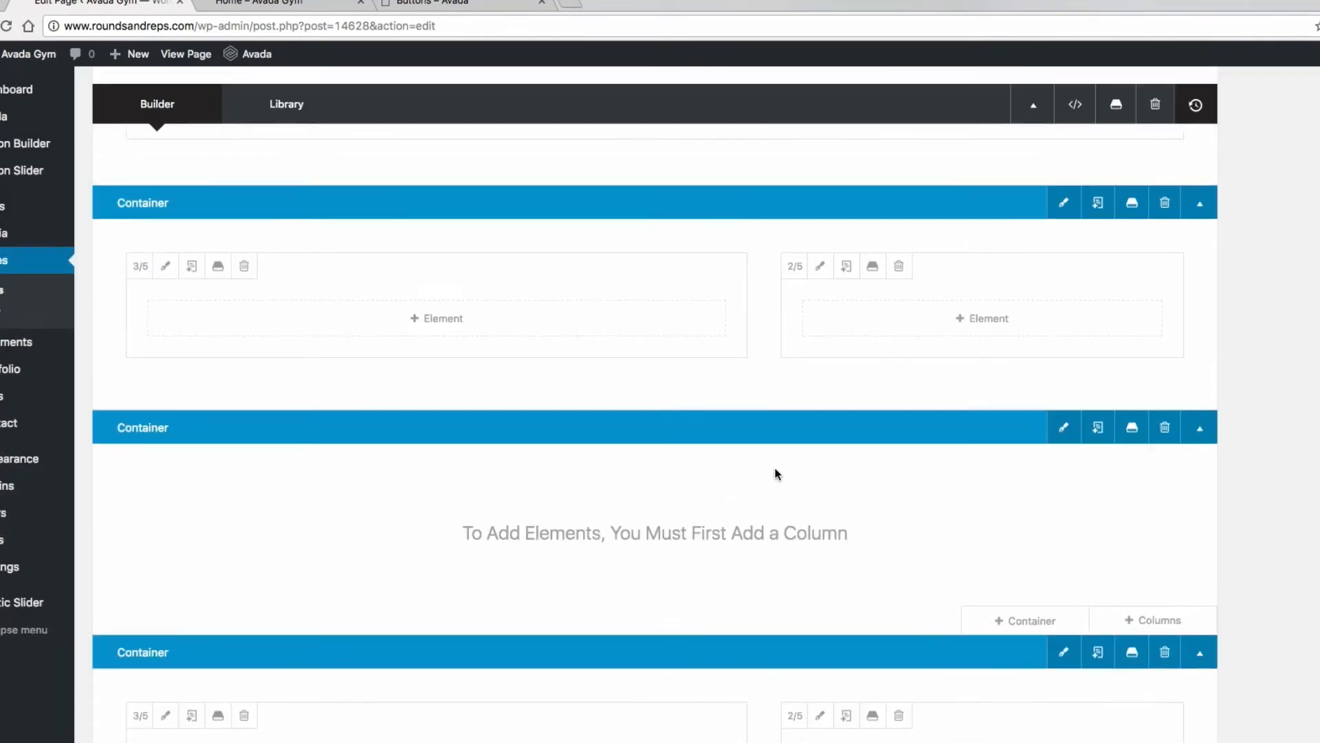
scroll(775, 472, down, 3)
scroll(720, 457, down, 1)
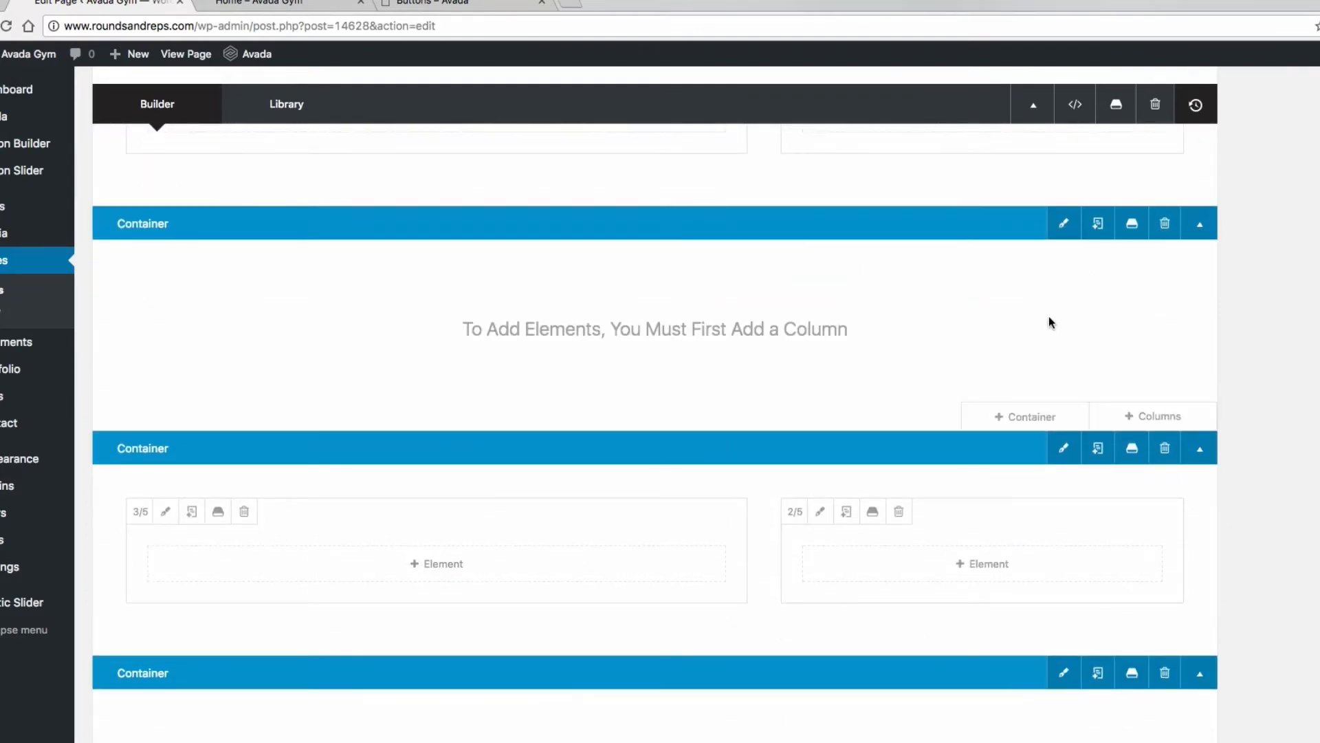
scroll(1049, 321, up, 2)
click(1163, 319)
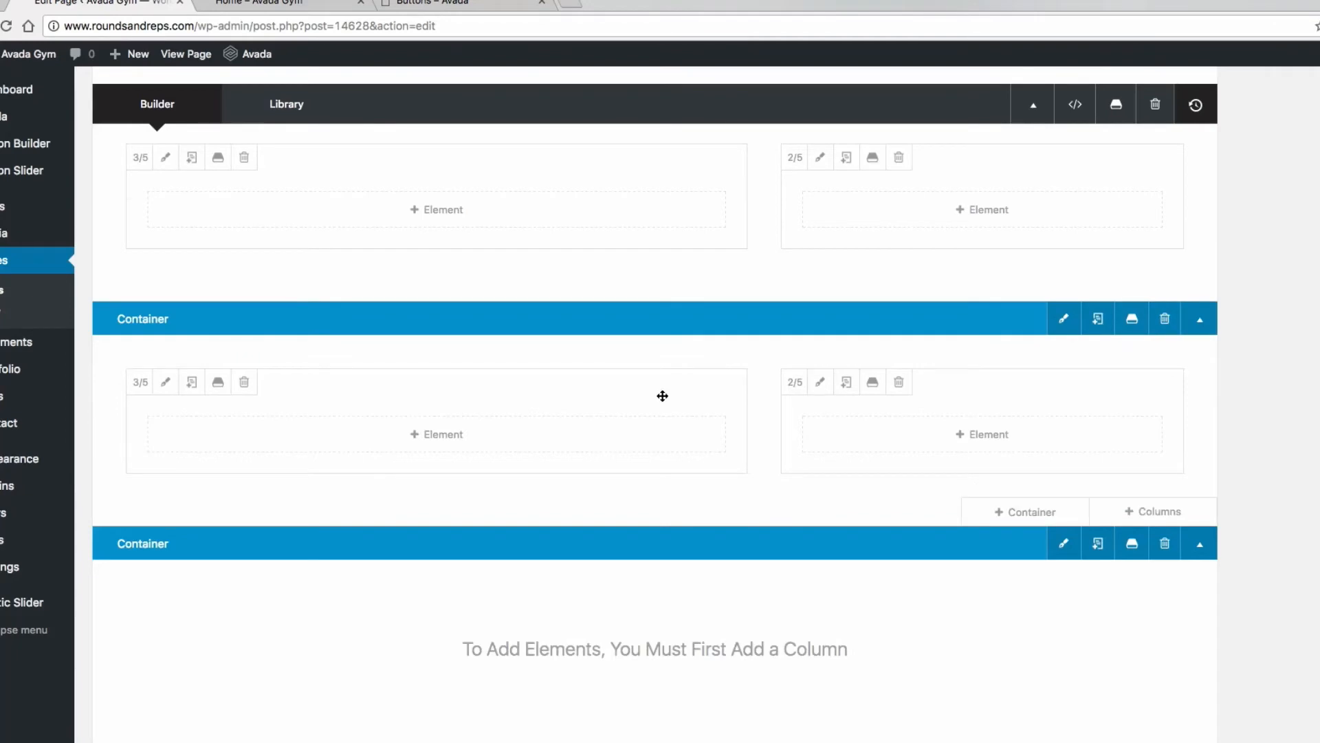
scroll(845, 488, up, 1)
click(1162, 571)
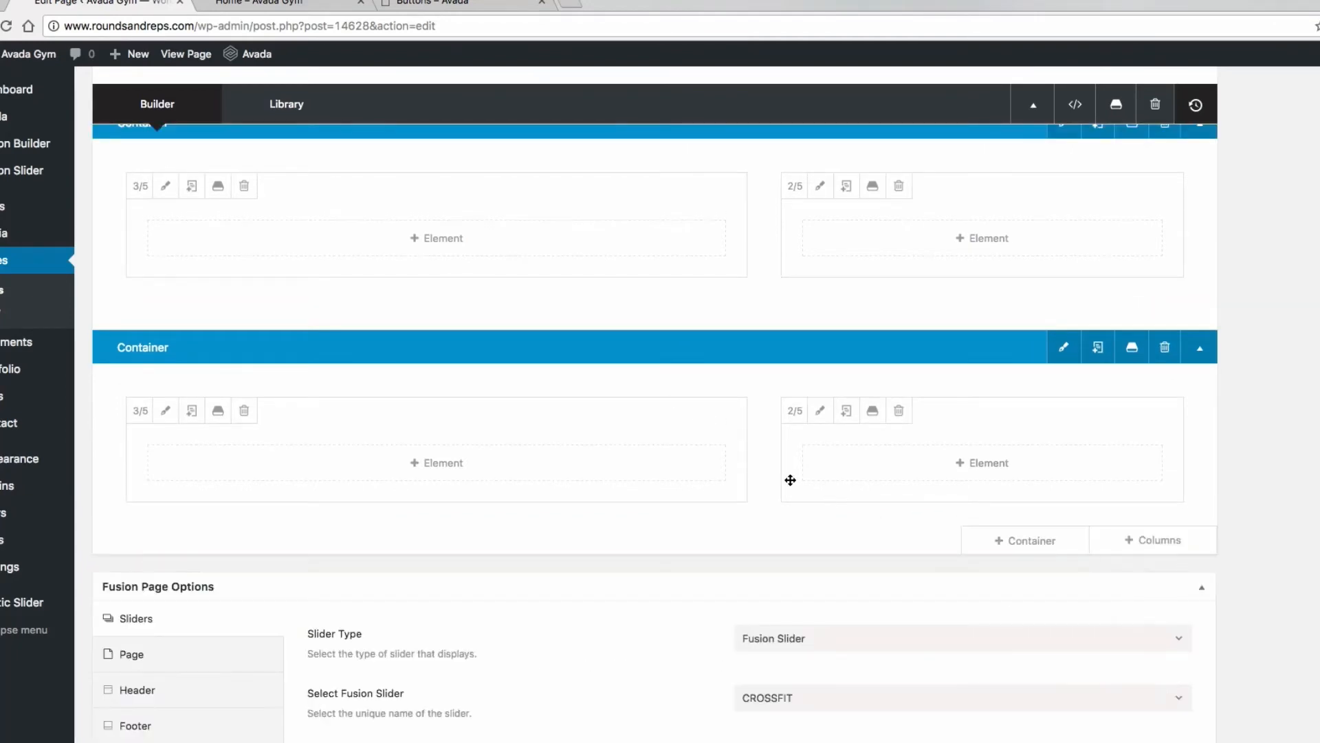
scroll(790, 474, up, 5)
scroll(778, 464, up, 15)
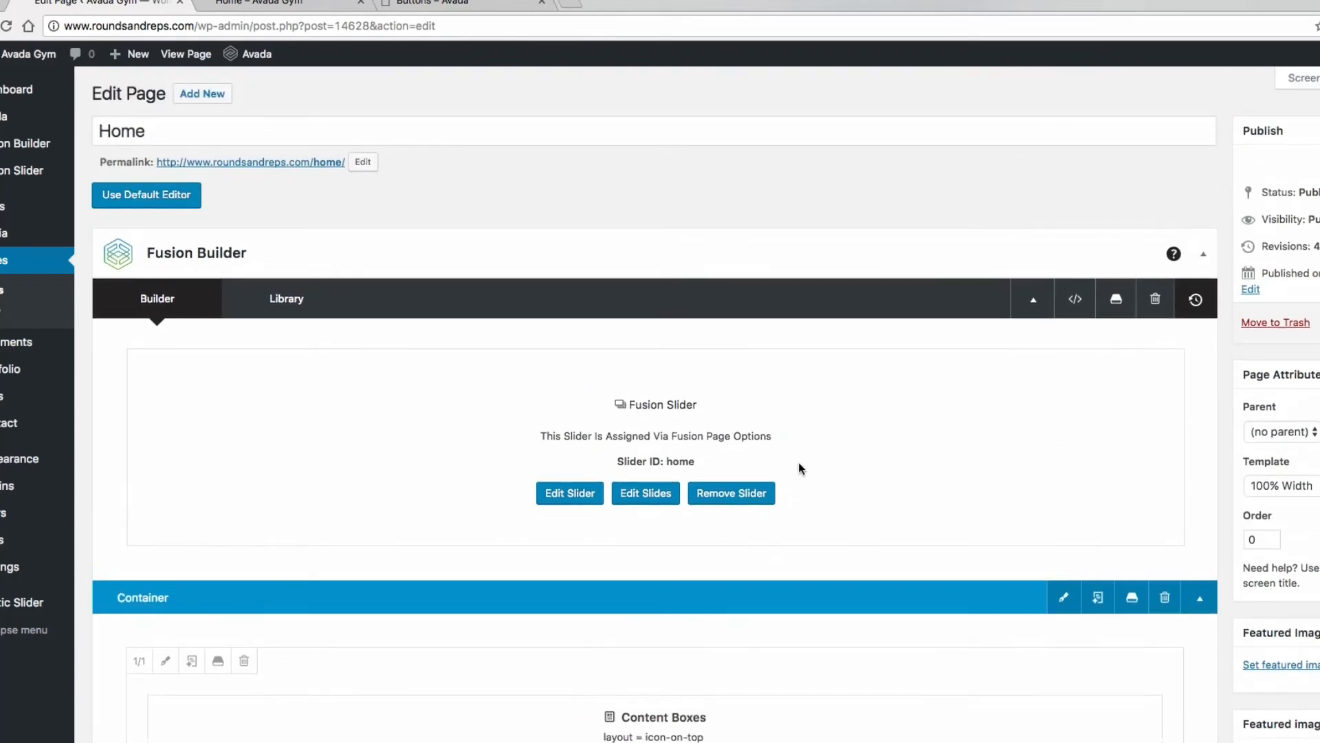
Compare the Home page's builder layout with its front-end preview, especially the Fusion Slider banner above the containers.
scroll(798, 468, down, 5)
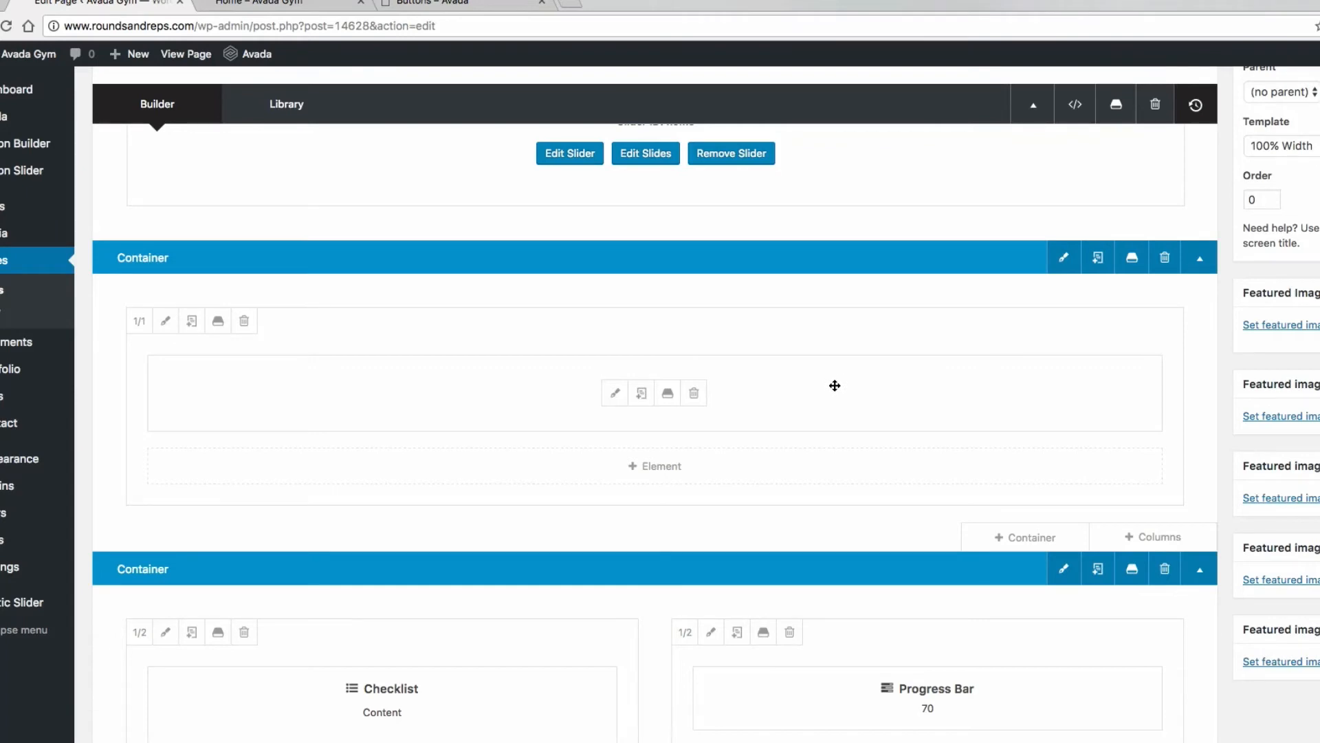
scroll(835, 385, up, 3)
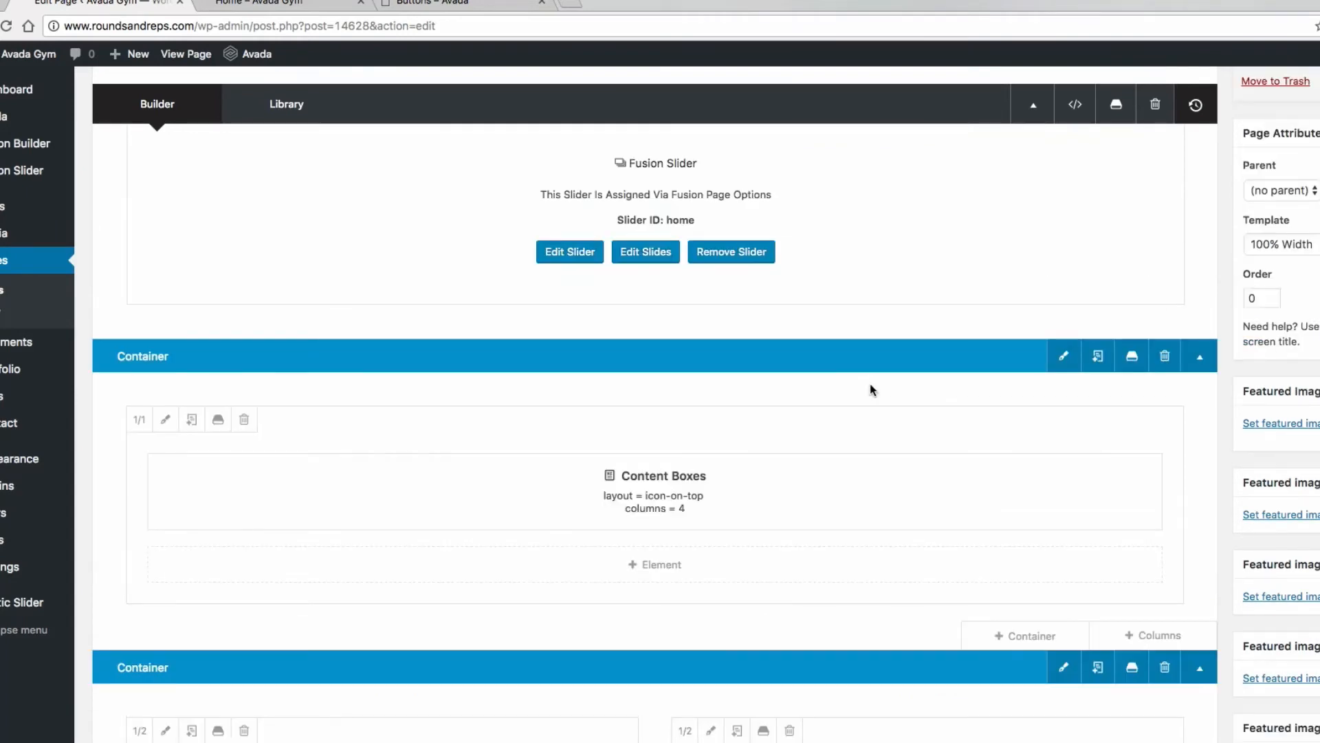
scroll(872, 384, up, 3)
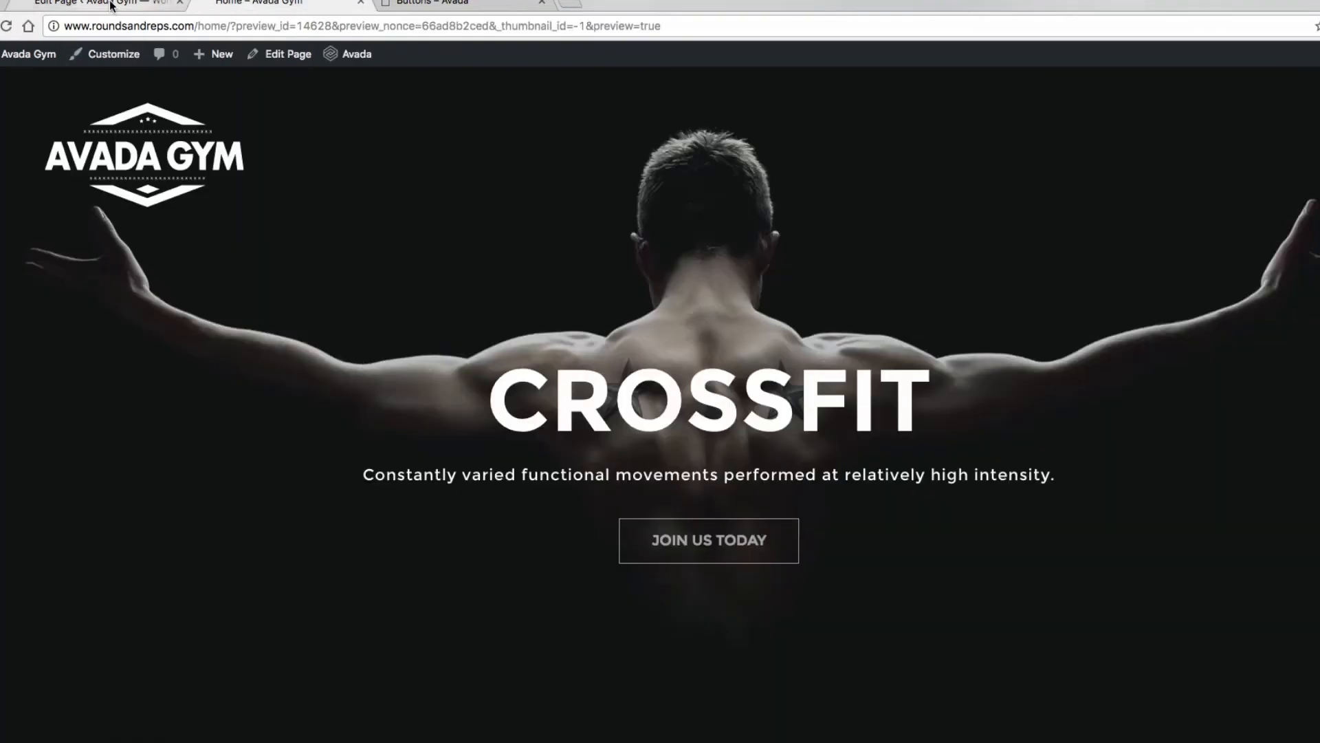
click(111, 4)
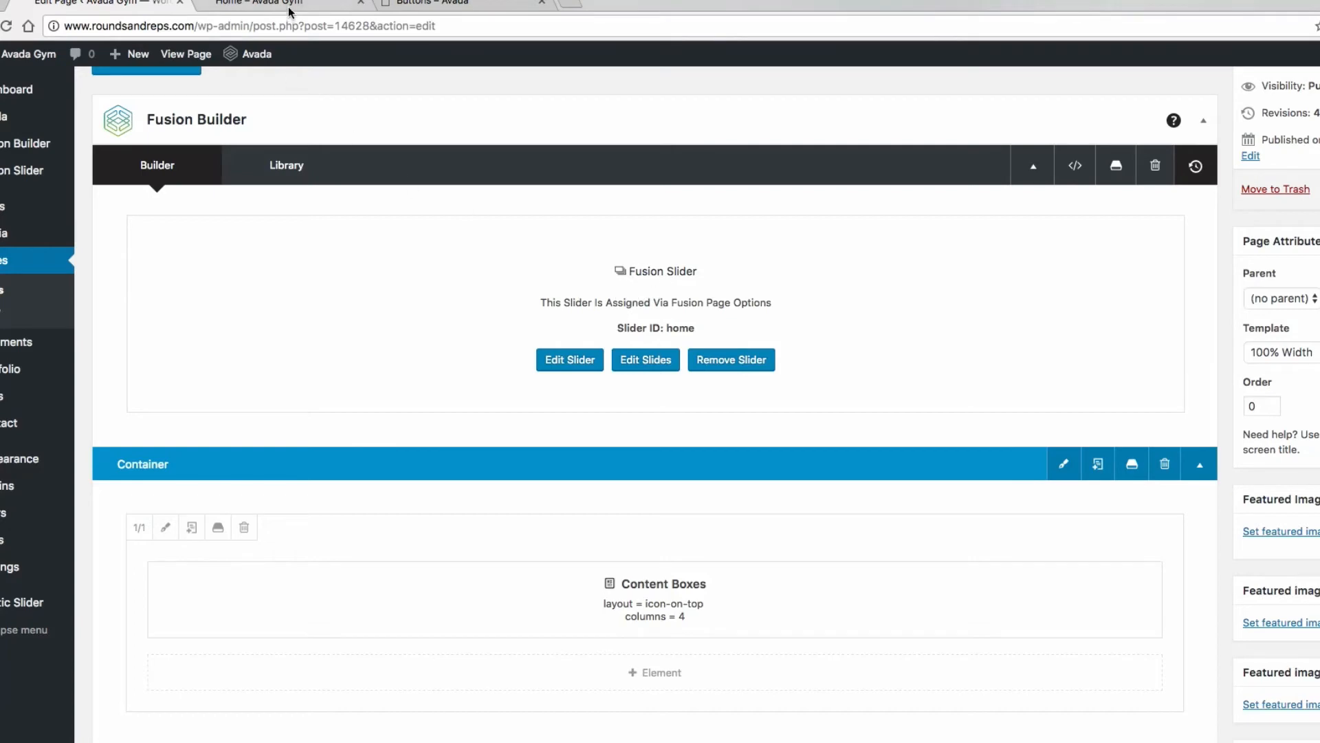
click(204, 4)
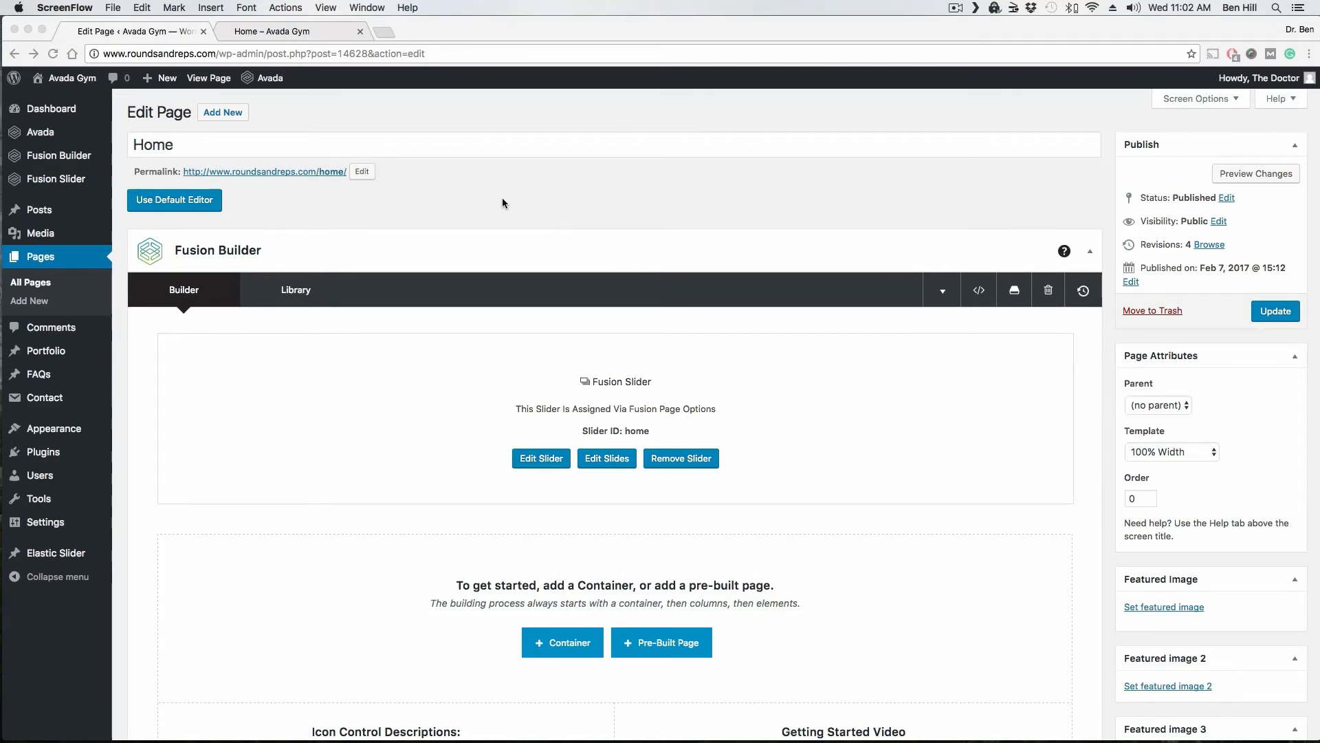
click(309, 33)
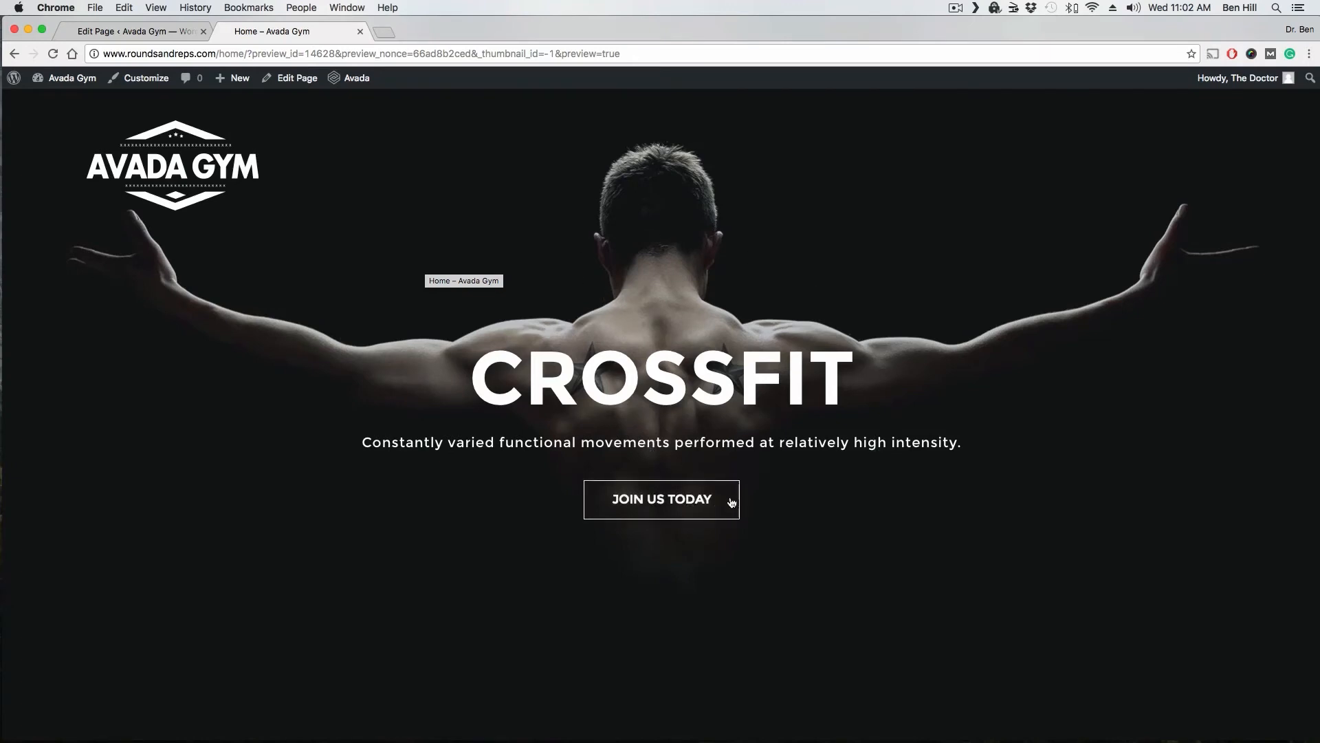
scroll(814, 351, down, 2)
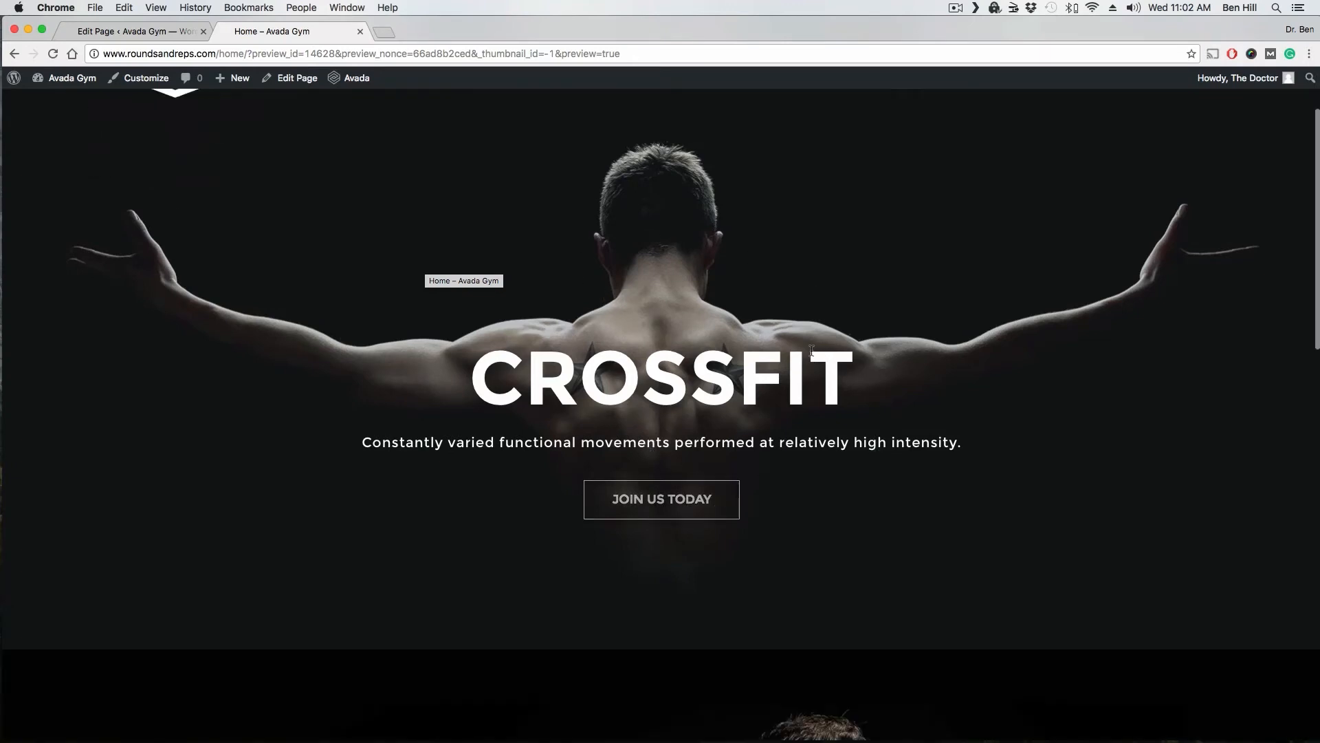
scroll(811, 351, up, 2)
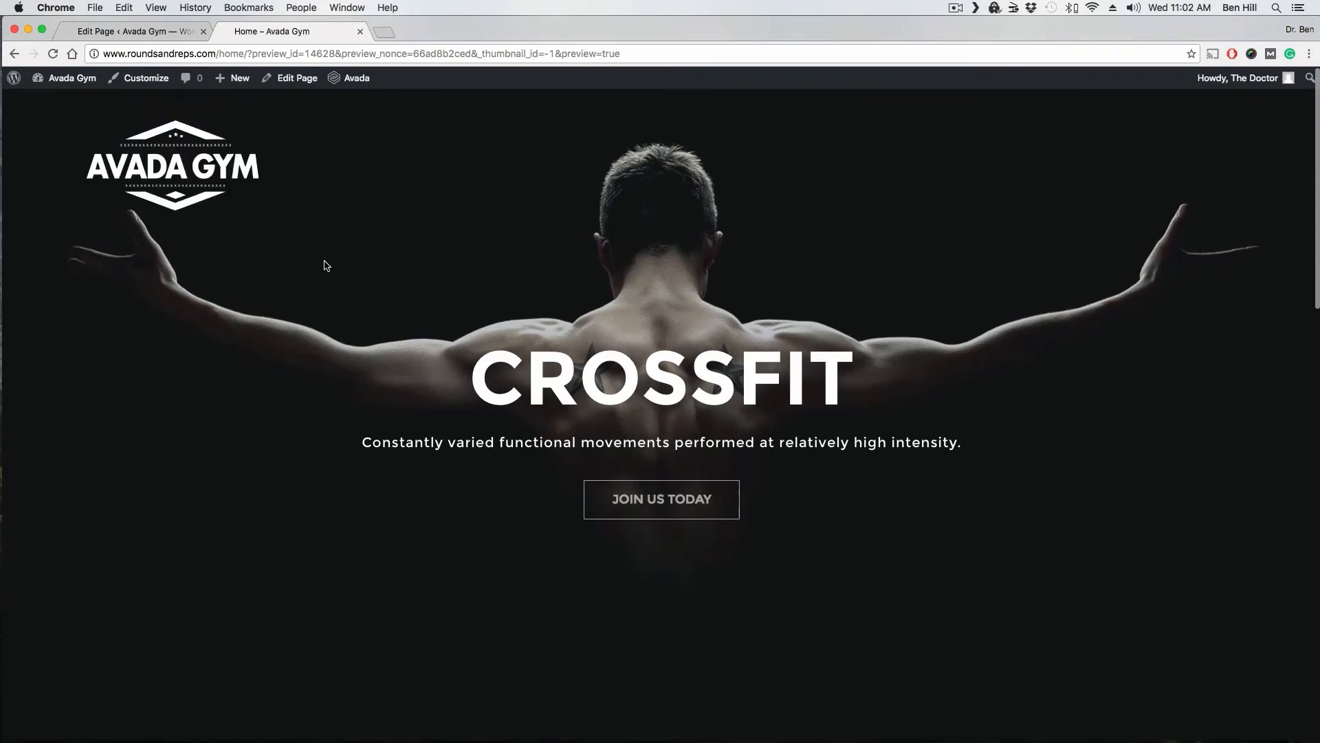
click(159, 34)
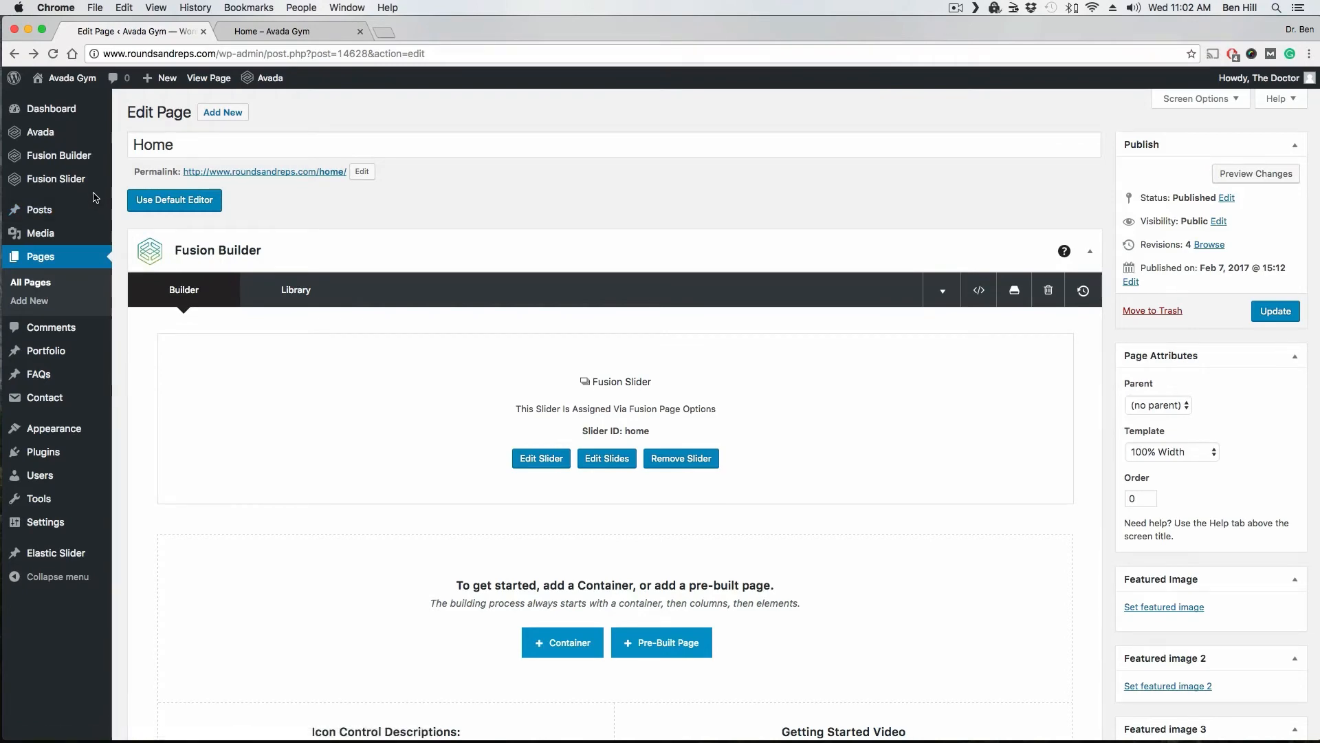
Open the Fusion Slider page for adding or editing sliders and look through the existing sliders.
mouse_move(78, 182)
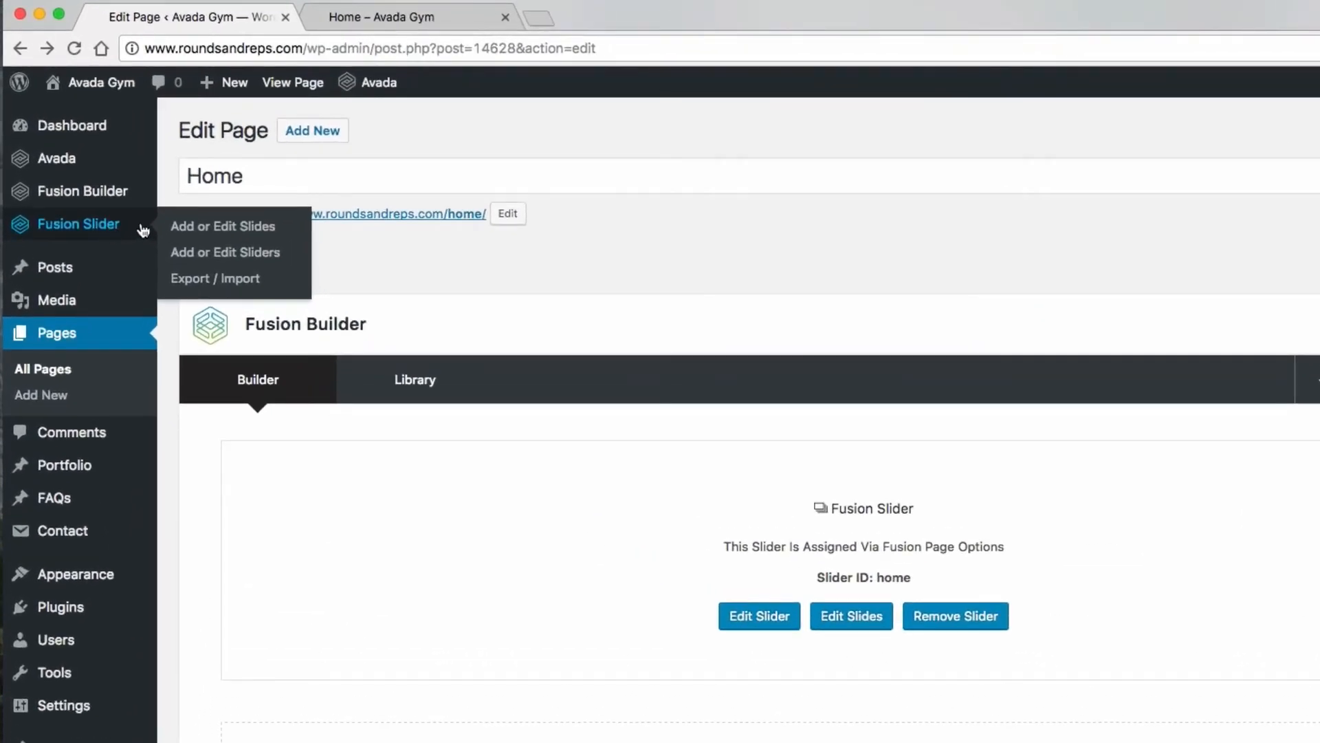
click(208, 260)
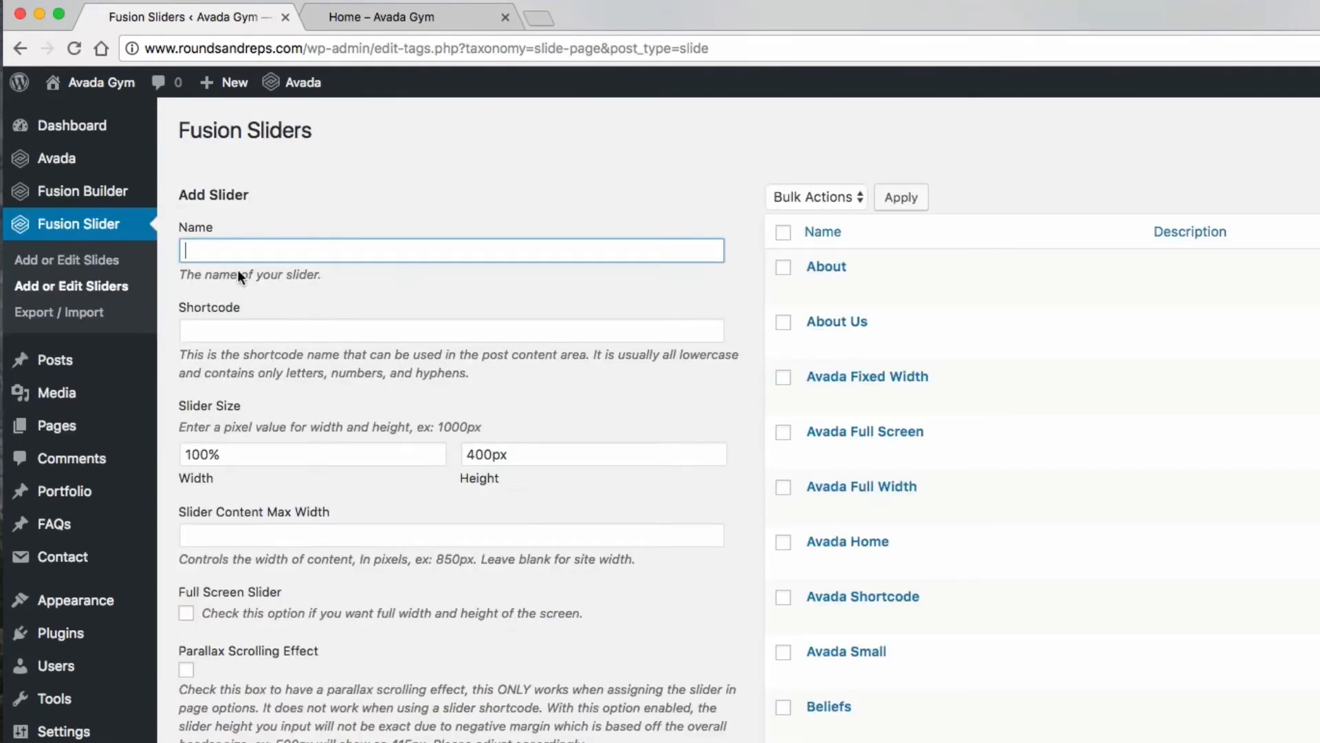
mouse_move(860, 385)
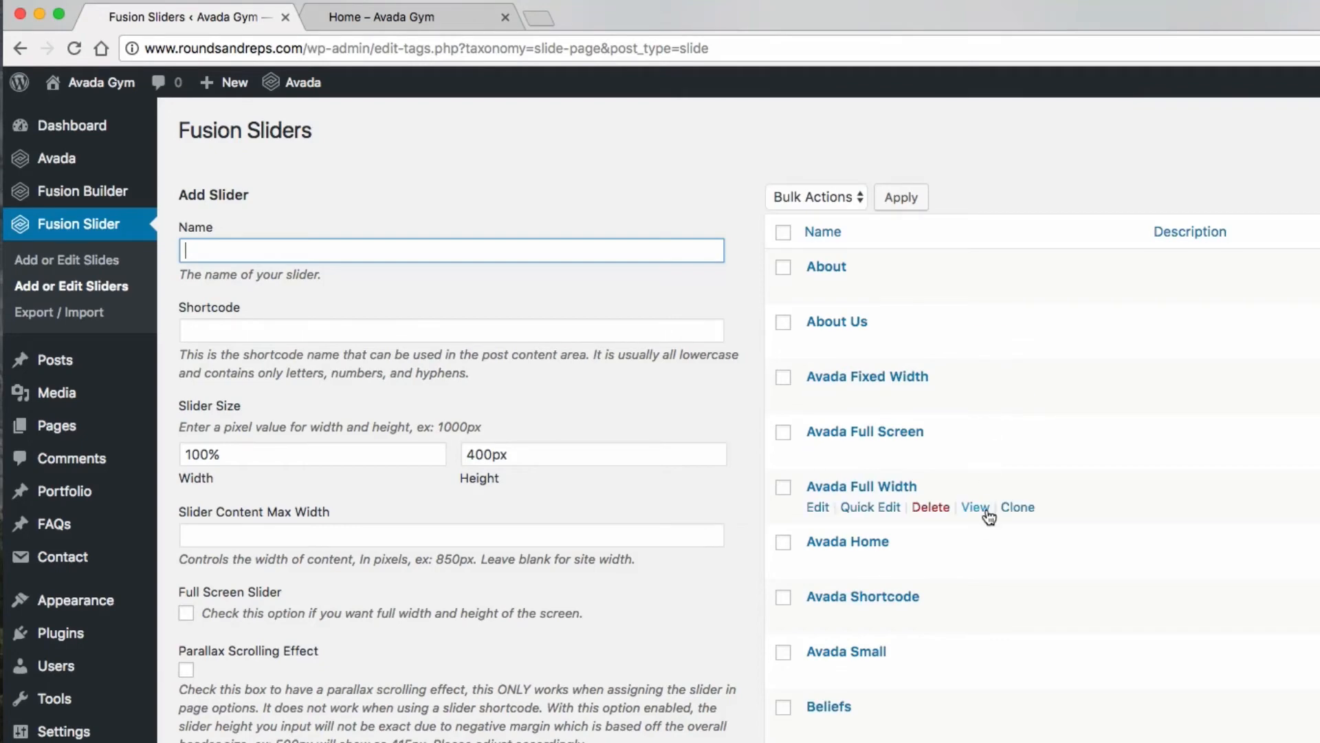
scroll(989, 517, down, 3)
scroll(988, 517, down, 10)
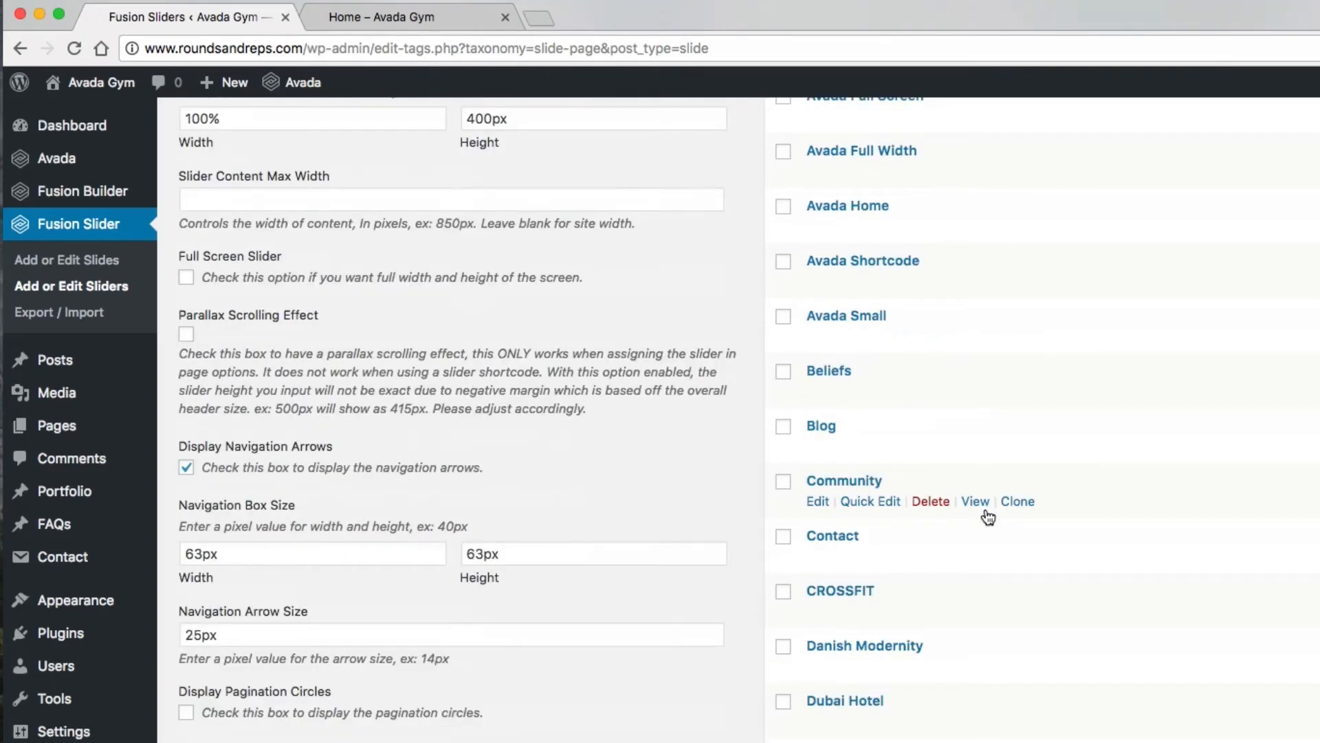
scroll(988, 518, up, 14)
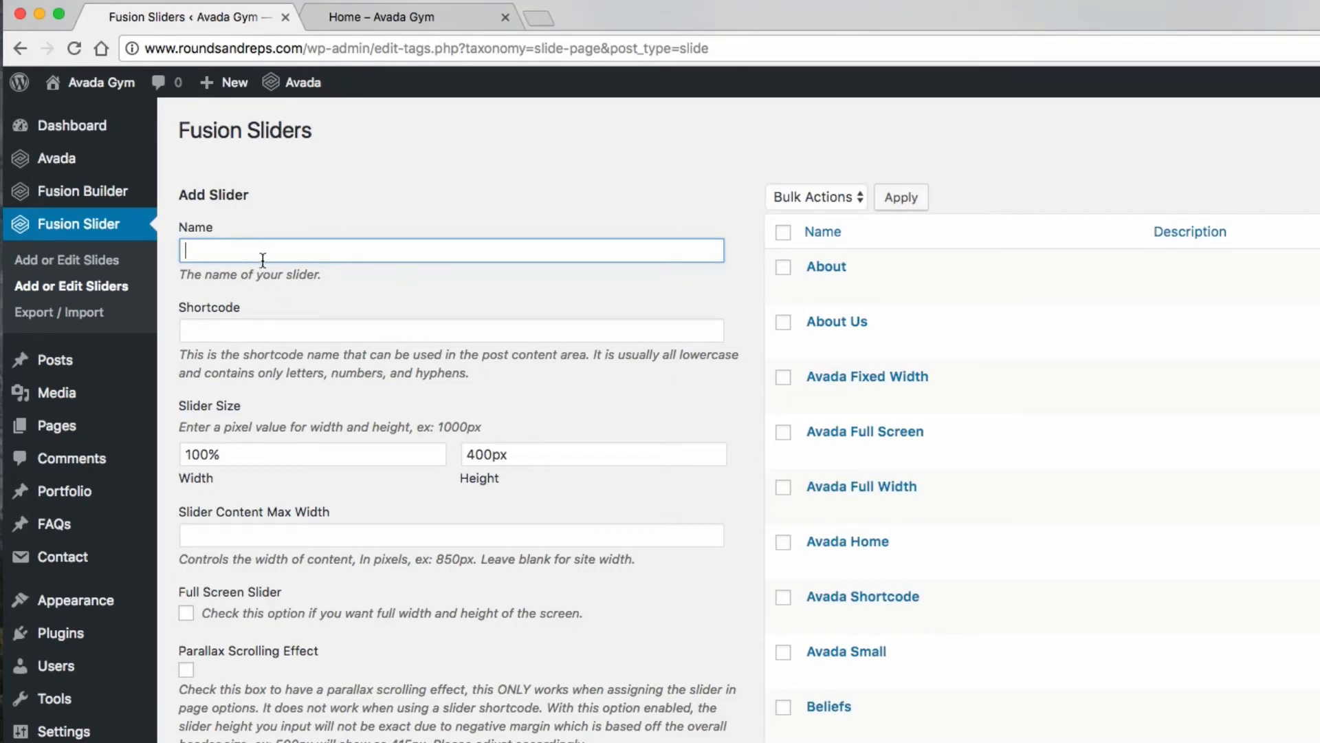
Examine the Add Slider settings, from slider size and parallax to navigation, autoplay, animation and font sizing.
scroll(291, 309, down, 1)
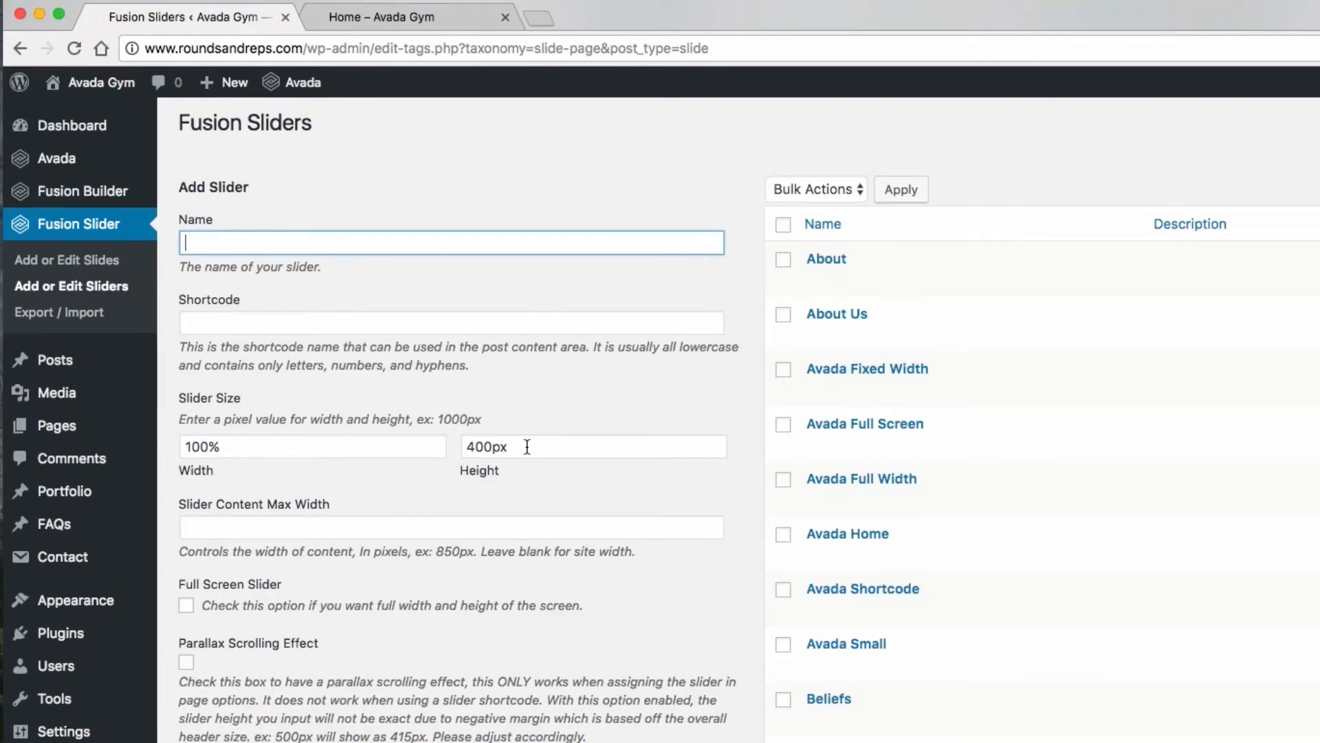
scroll(527, 447, down, 1)
scroll(488, 461, down, 2)
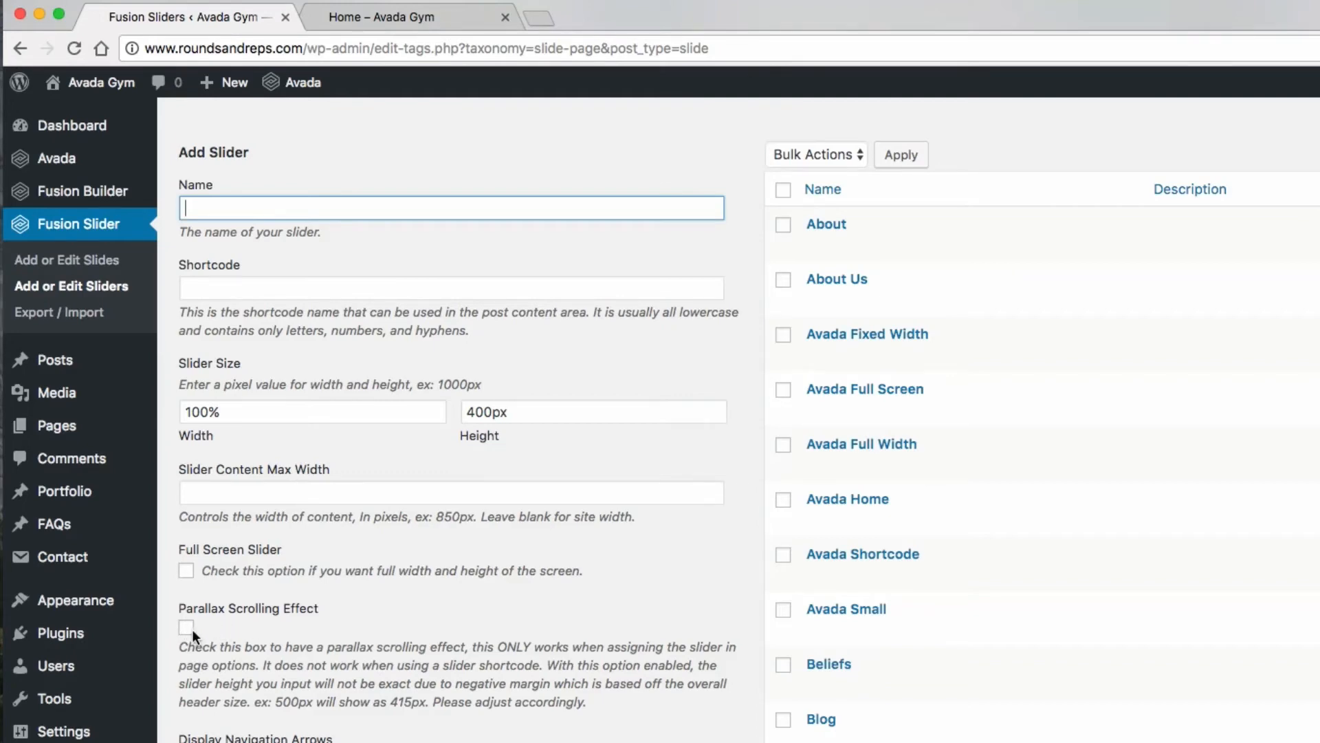
scroll(279, 628, down, 5)
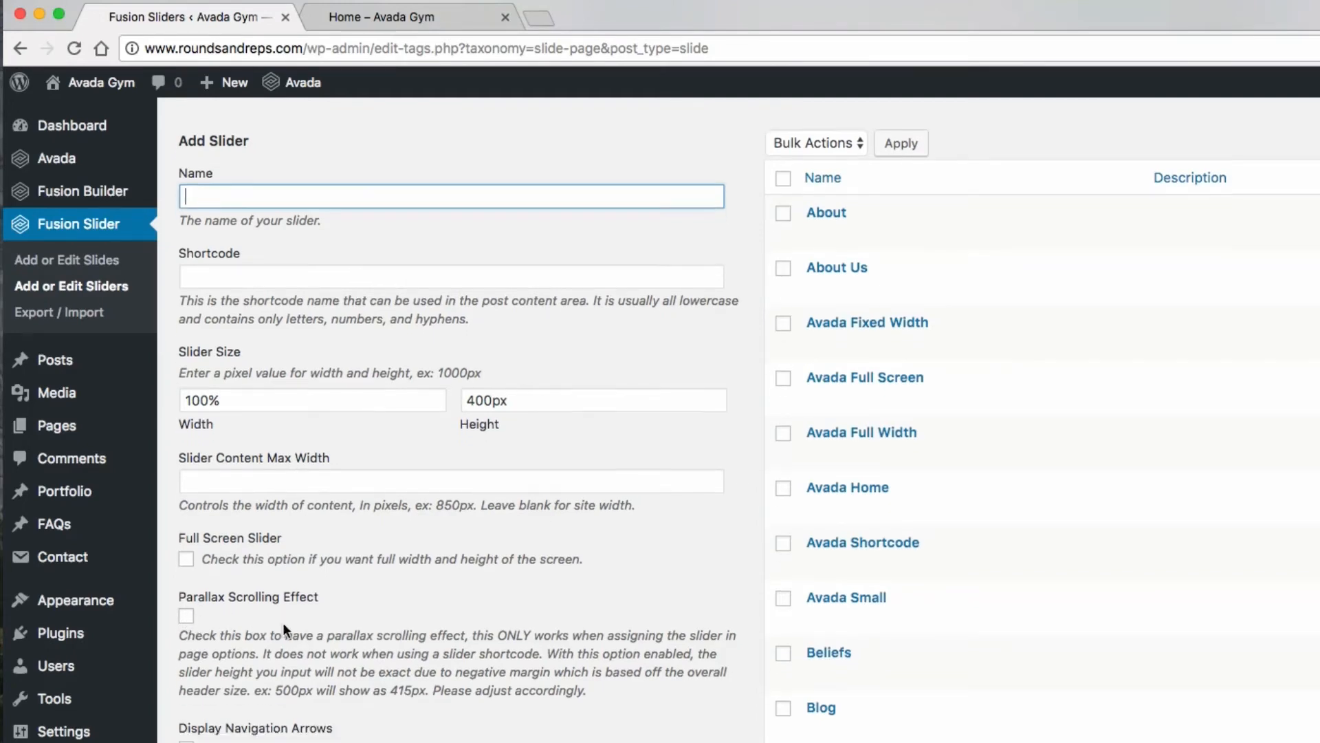
scroll(289, 592, down, 2)
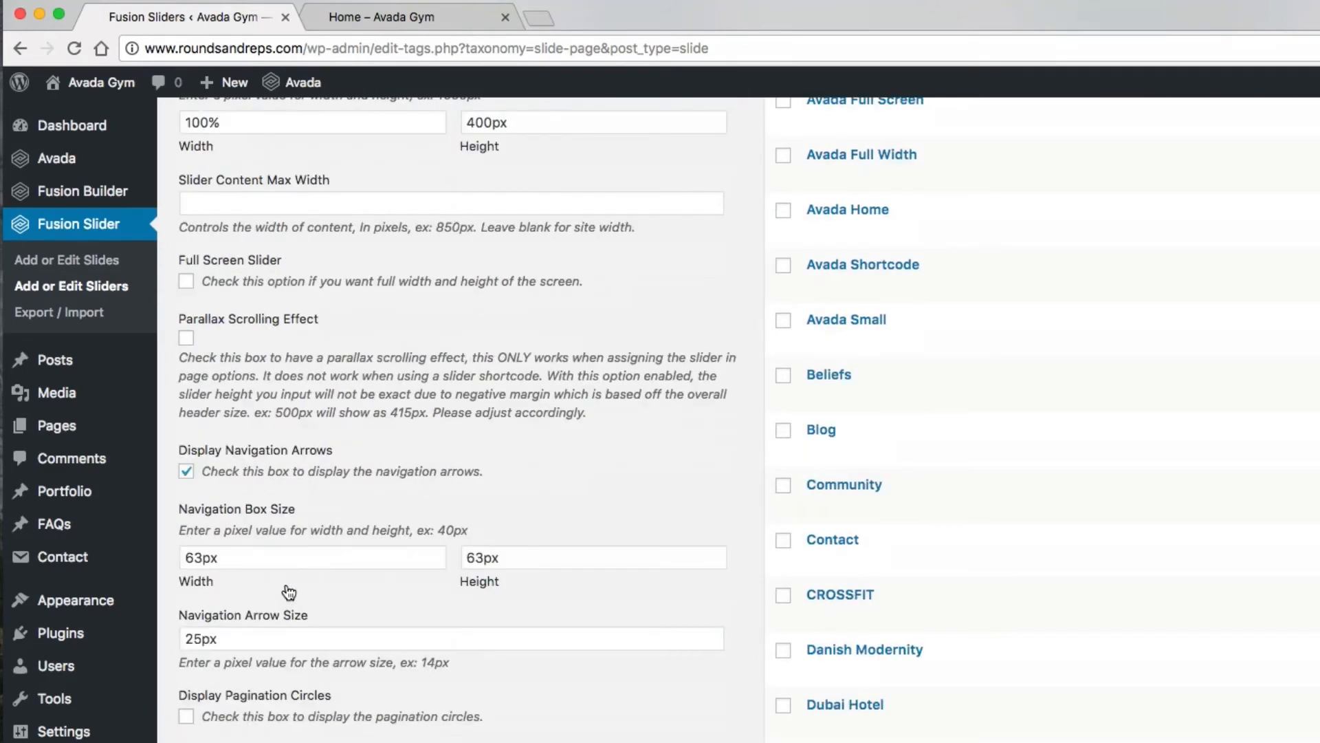
scroll(287, 595, down, 1)
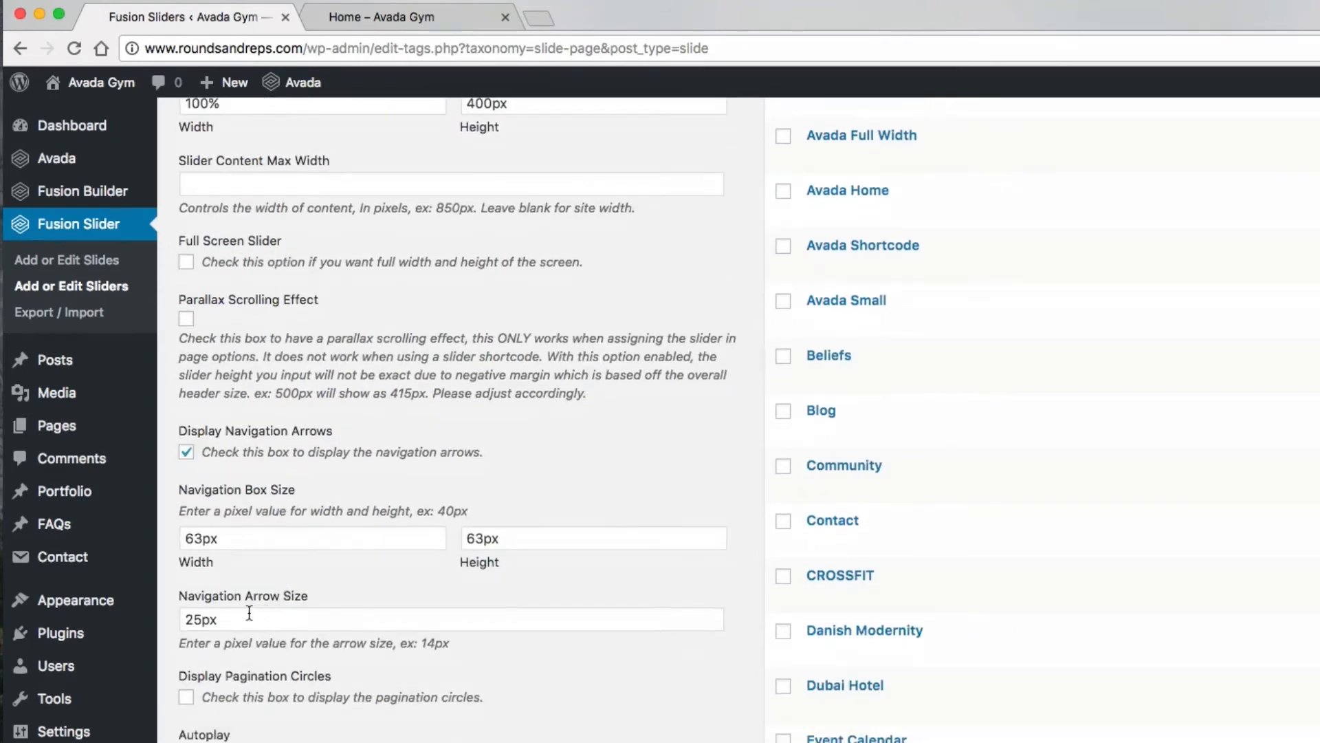
scroll(277, 605, down, 3)
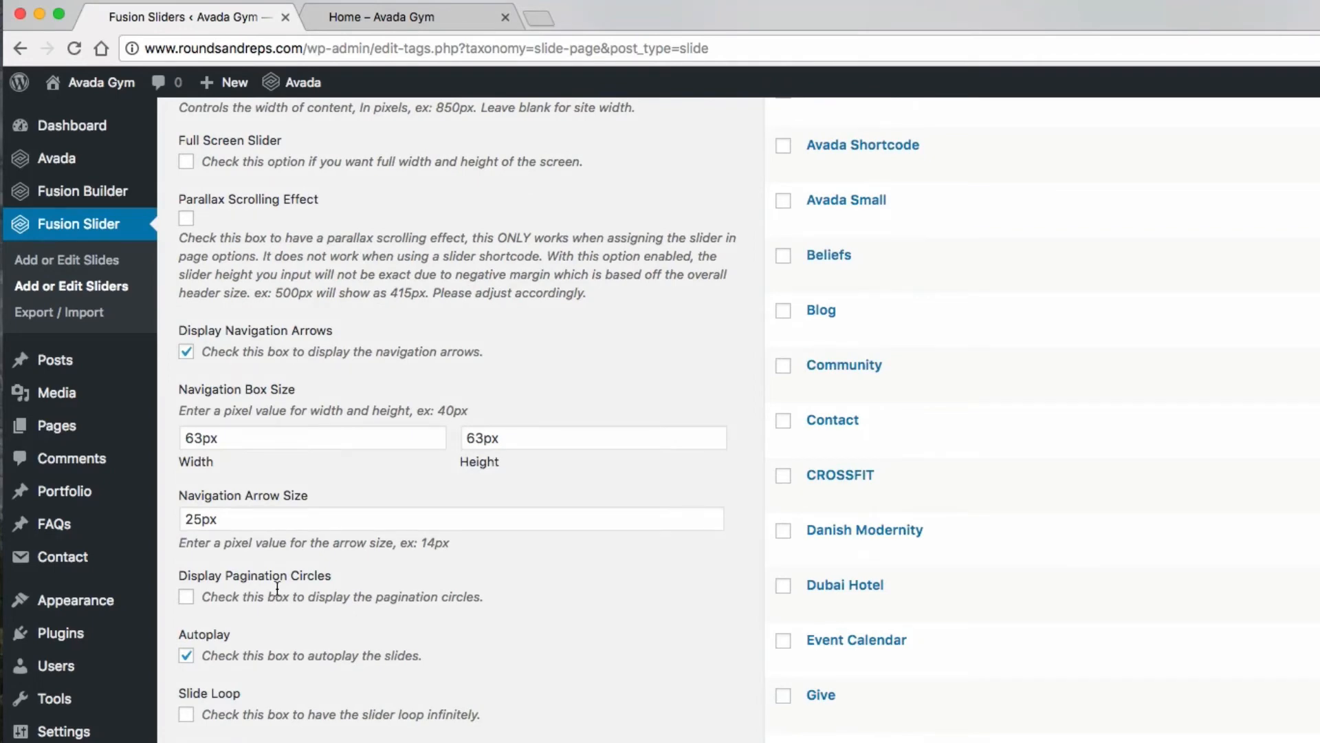
scroll(245, 592, down, 3)
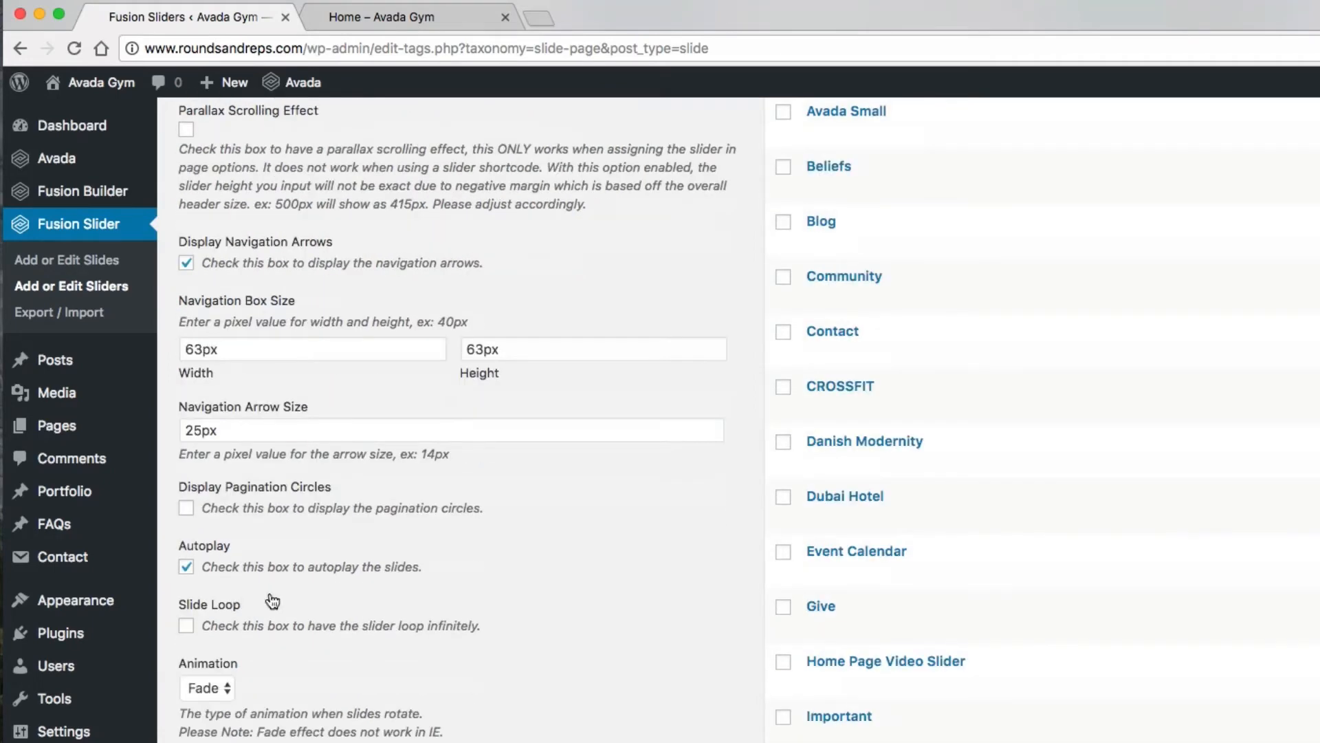
scroll(273, 602, down, 6)
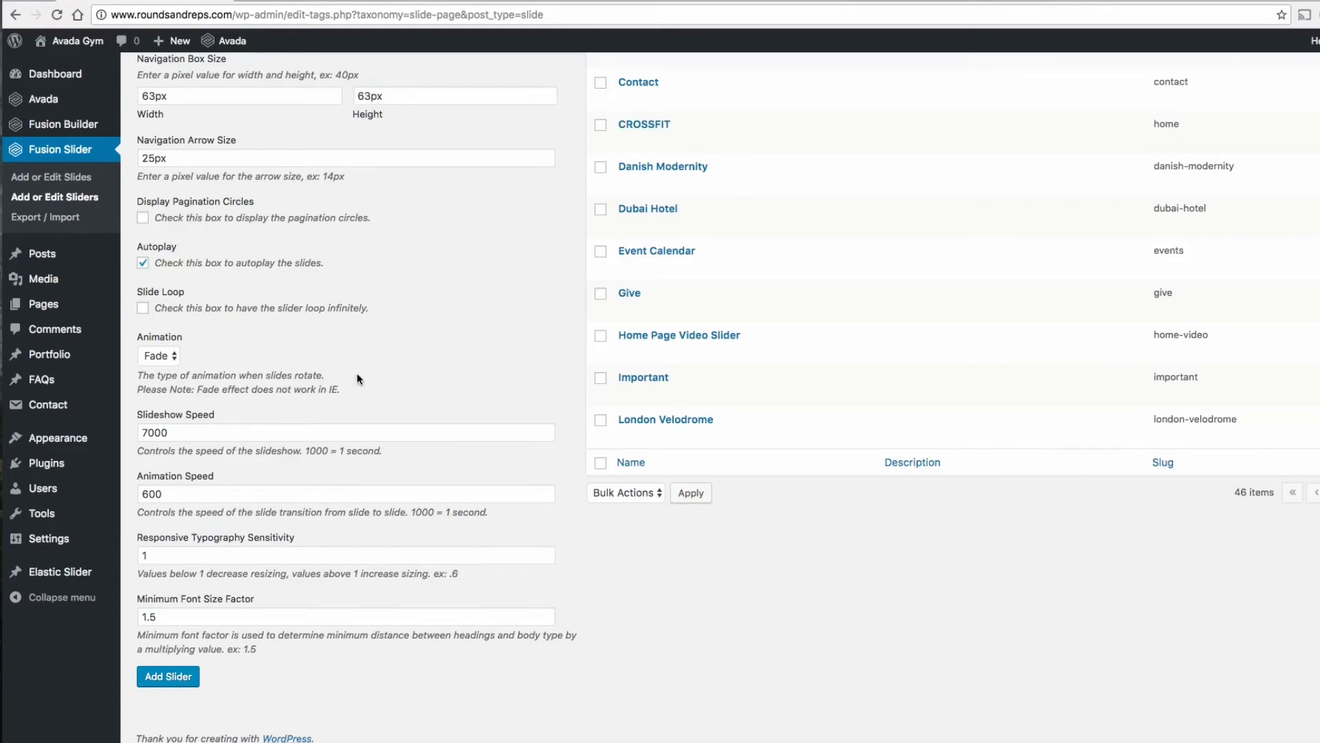
scroll(360, 381, up, 5)
scroll(365, 387, up, 3)
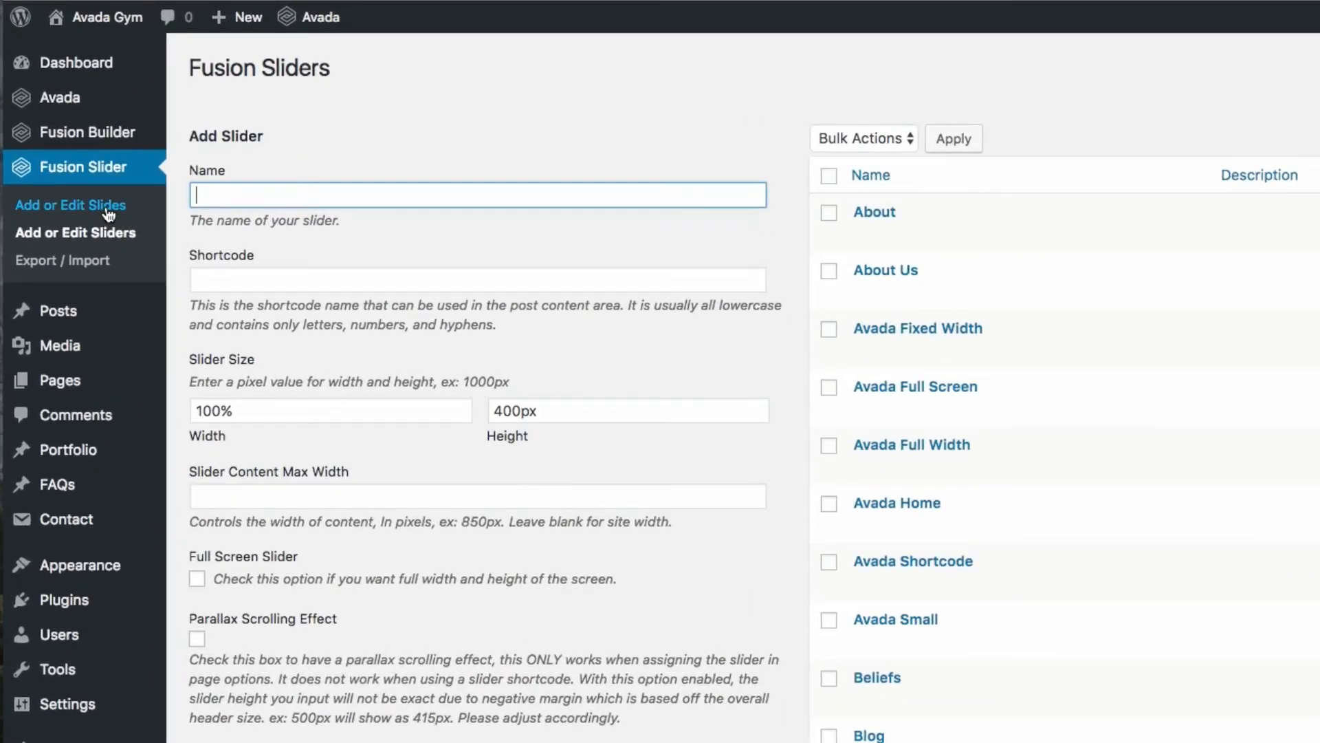
Start a new Fusion slide and set its background type to Self-Hosted Video.
click(112, 212)
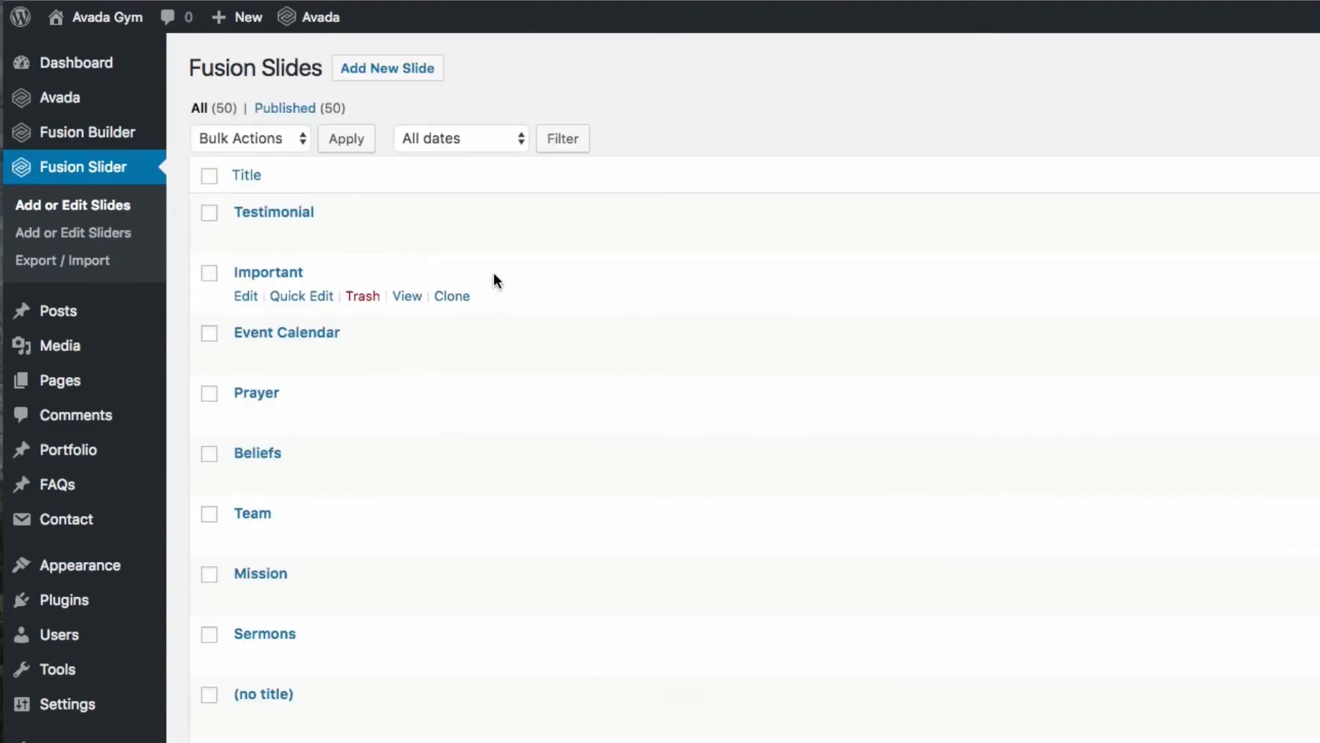
click(410, 75)
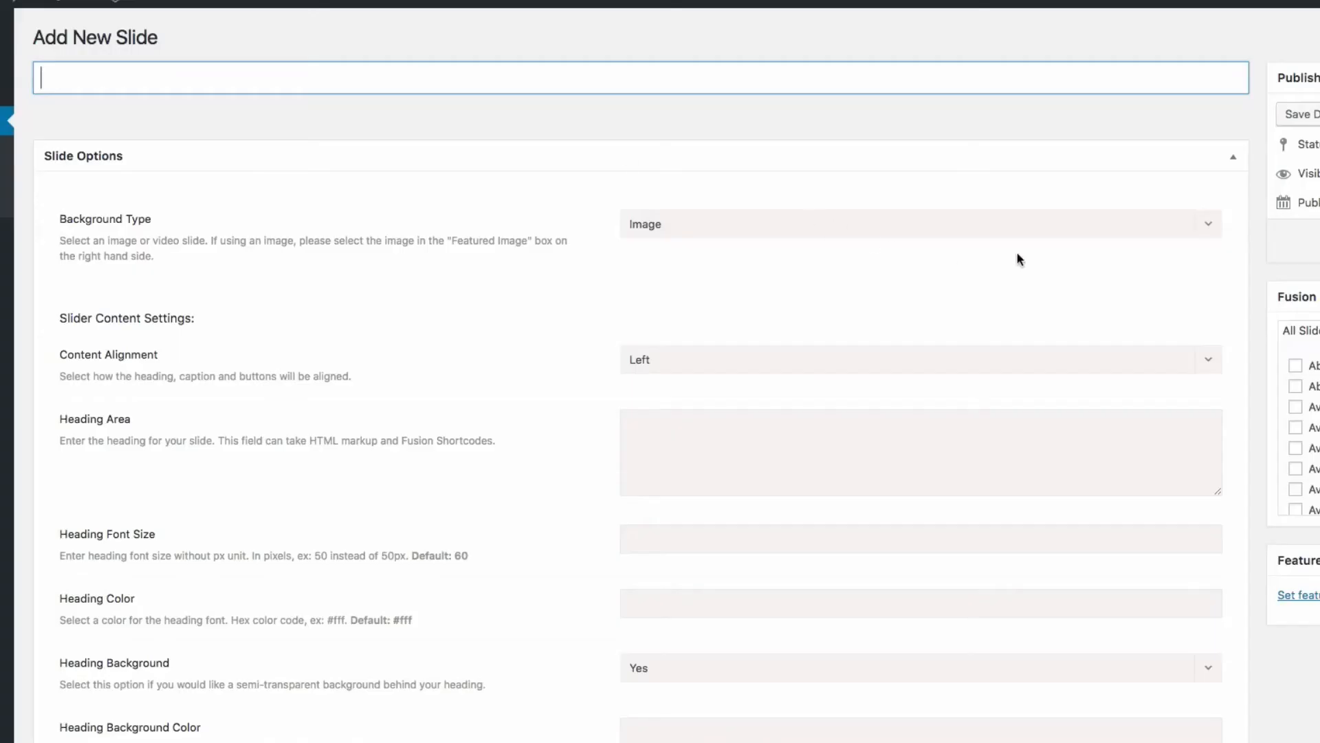
click(1208, 232)
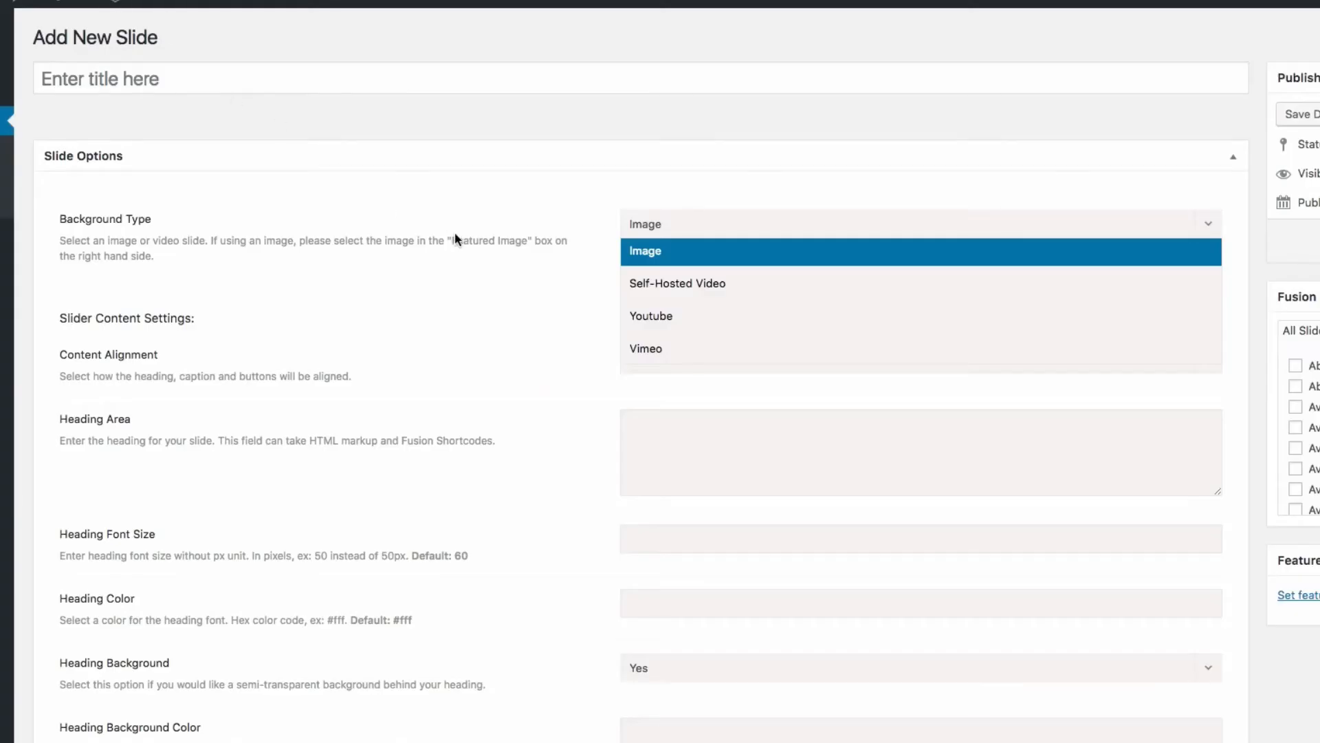
click(533, 339)
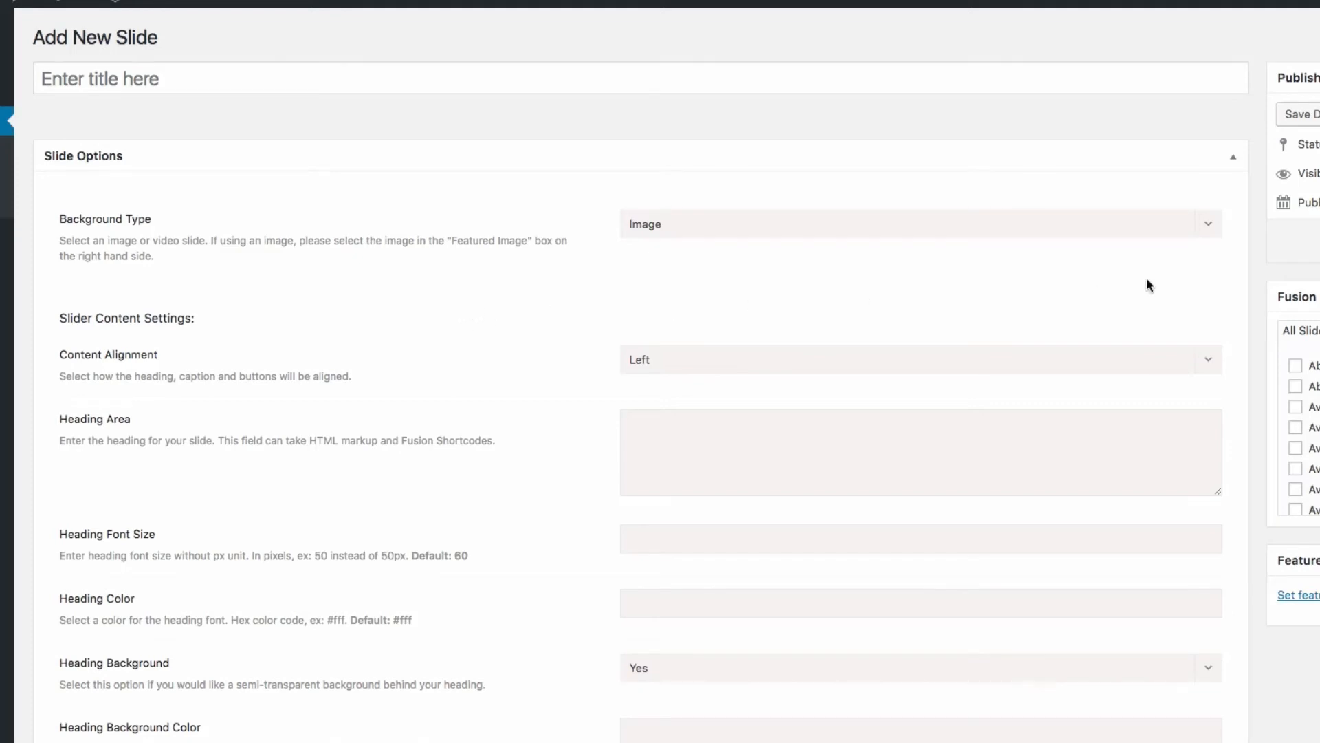
click(1211, 237)
click(739, 289)
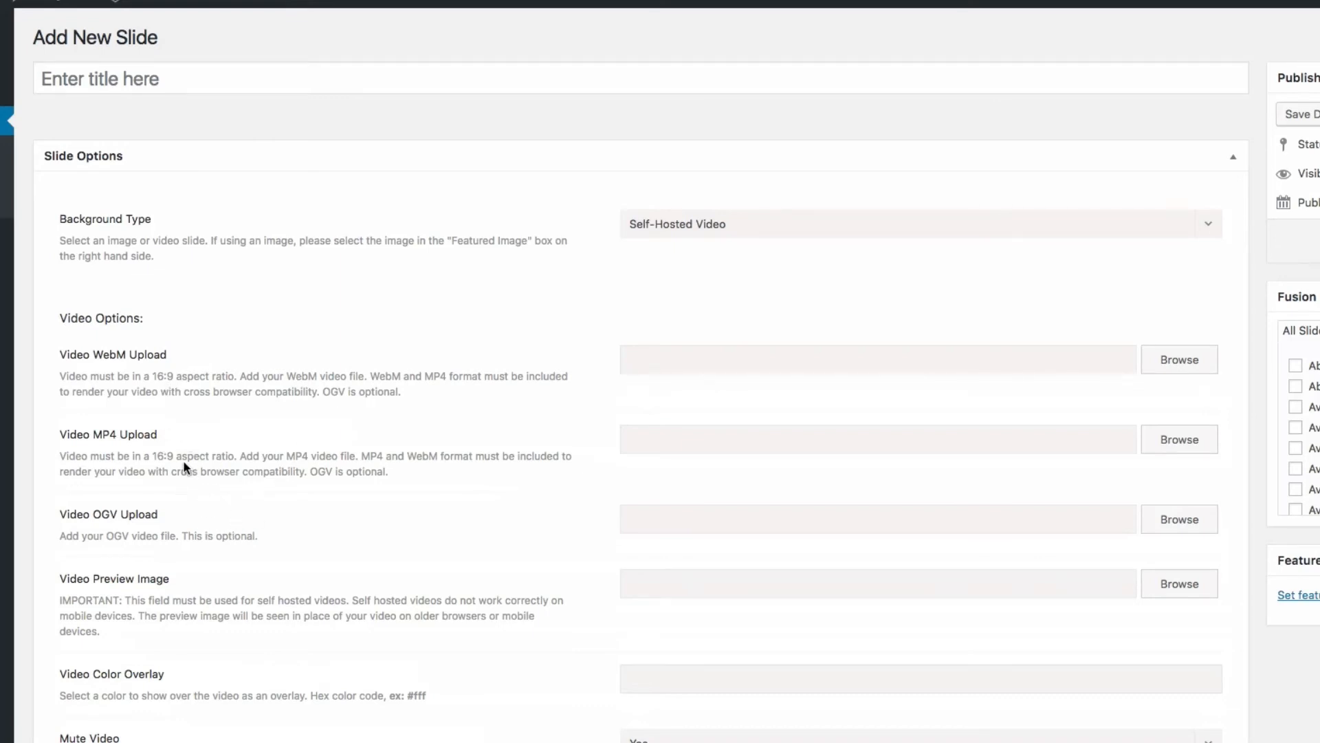
Examine the new slide's self-hosted video options, from the WebM, MP4 and OGV uploads to mute, autoplay, loop and video controls.
scroll(255, 432, down, 1)
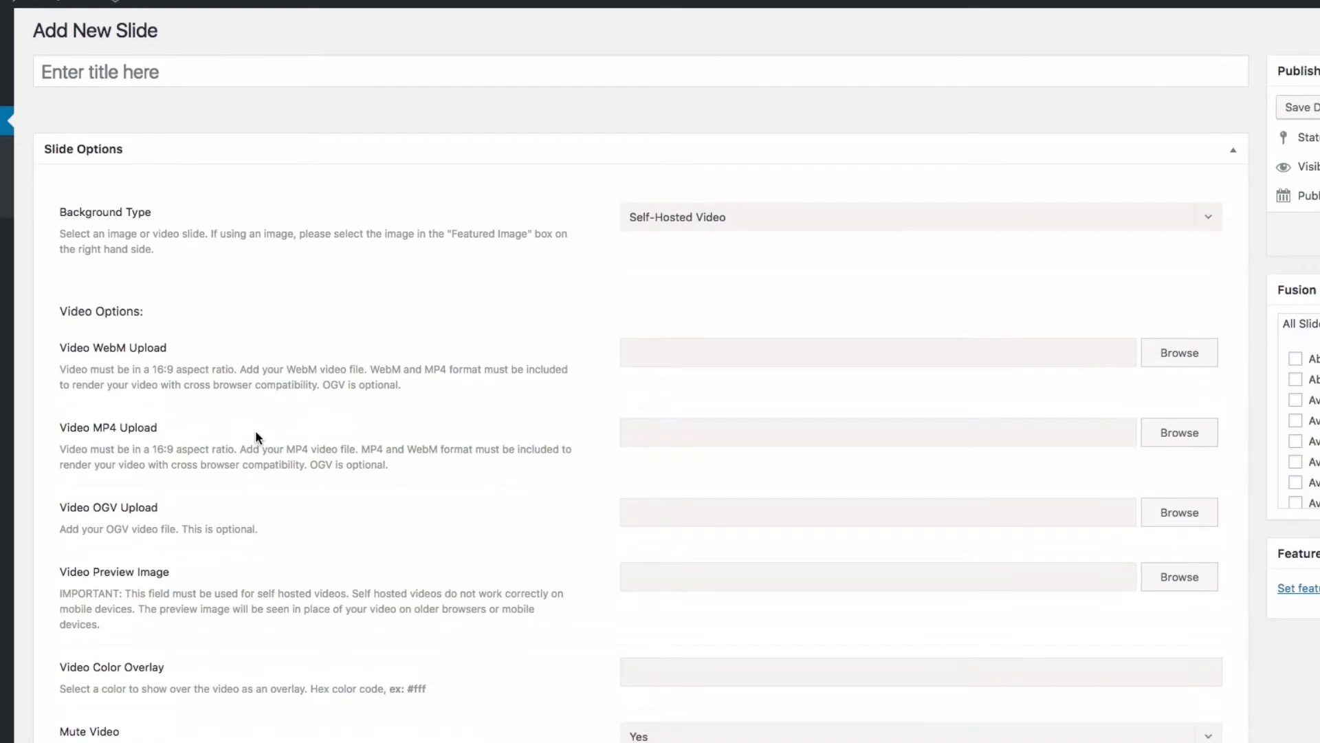
scroll(255, 432, down, 1)
scroll(272, 430, down, 1)
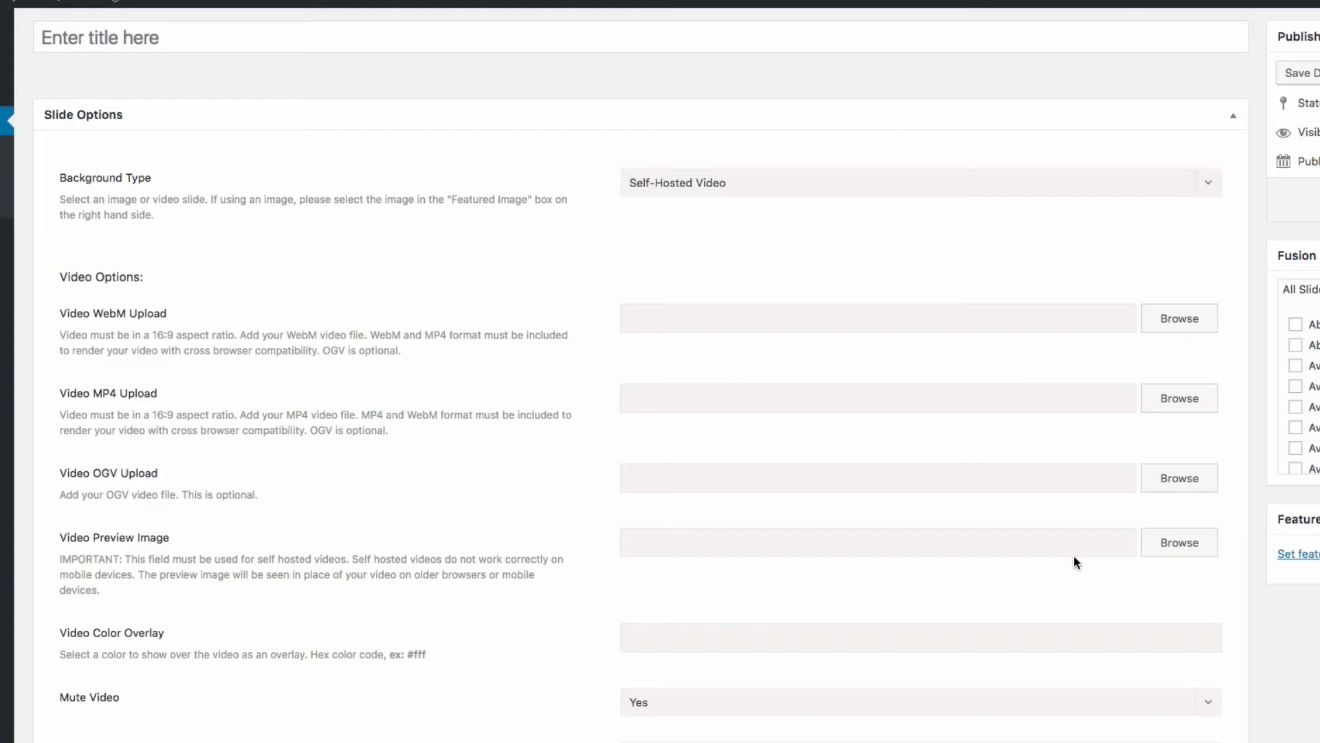
scroll(546, 379, down, 1)
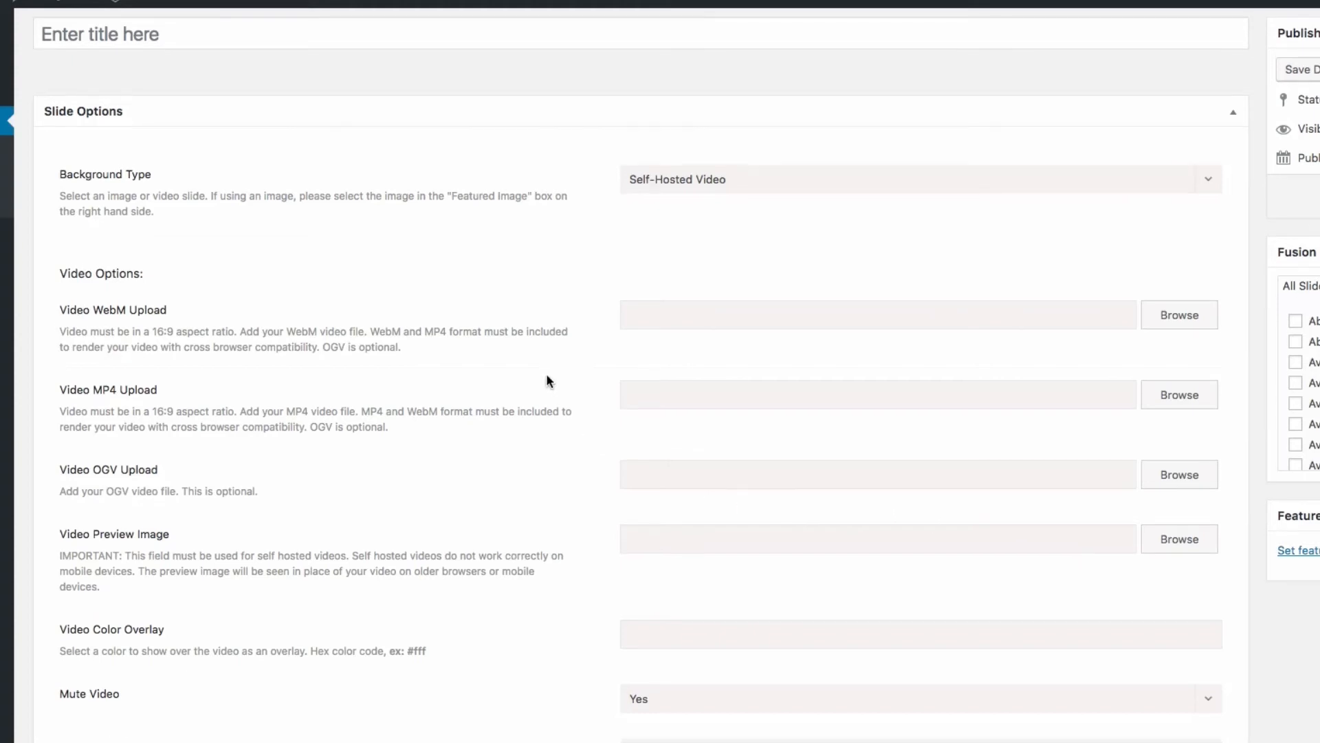
scroll(546, 379, down, 5)
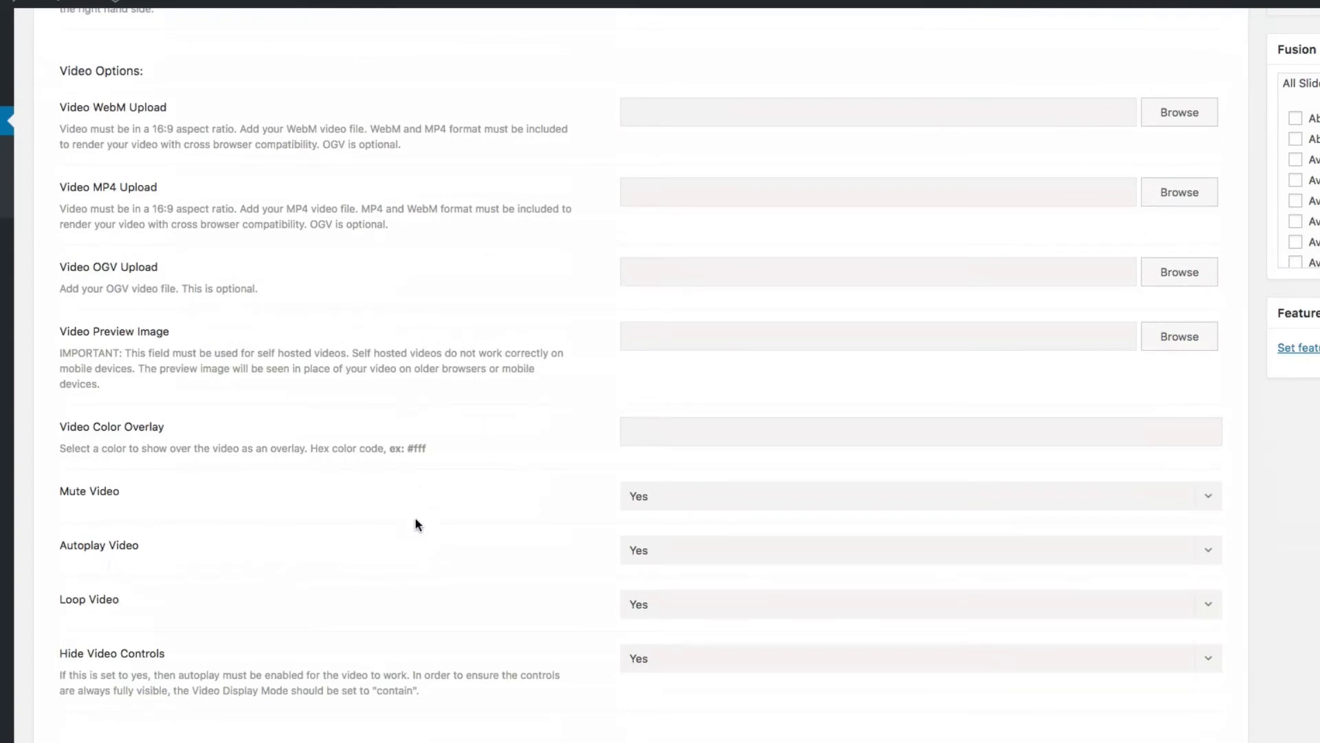
scroll(619, 499, down, 1)
scroll(599, 492, down, 6)
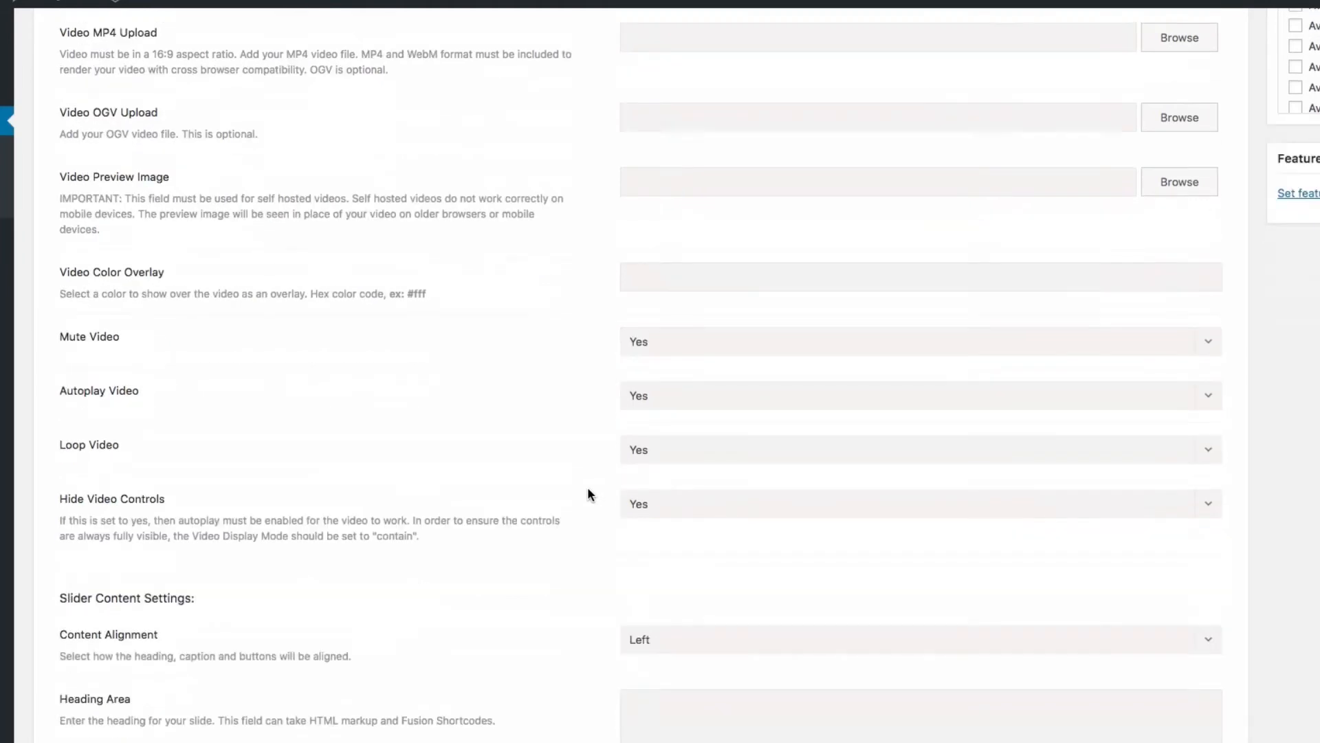
Examine the Slider Content Settings for content alignment and for heading and caption text, font size, color and background.
scroll(494, 468, down, 7)
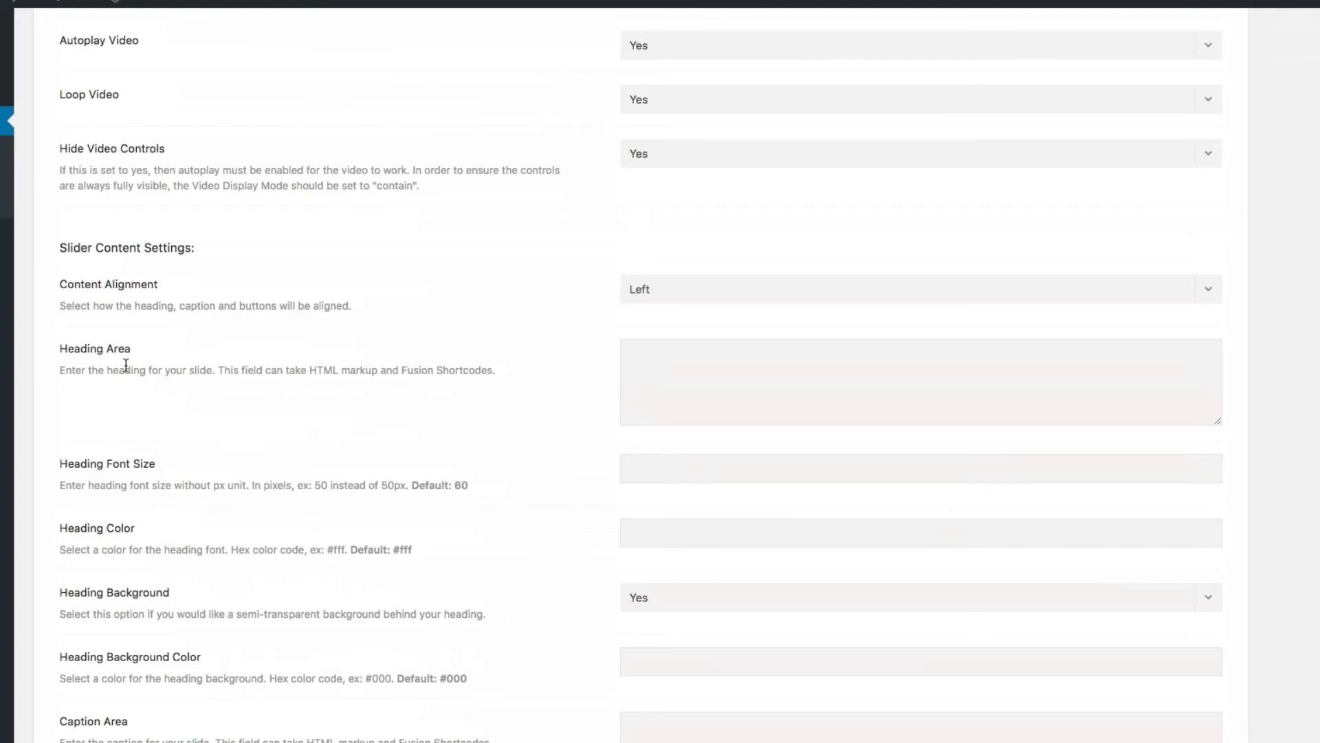
click(791, 407)
click(528, 1)
click(731, 351)
scroll(499, 421, down, 1)
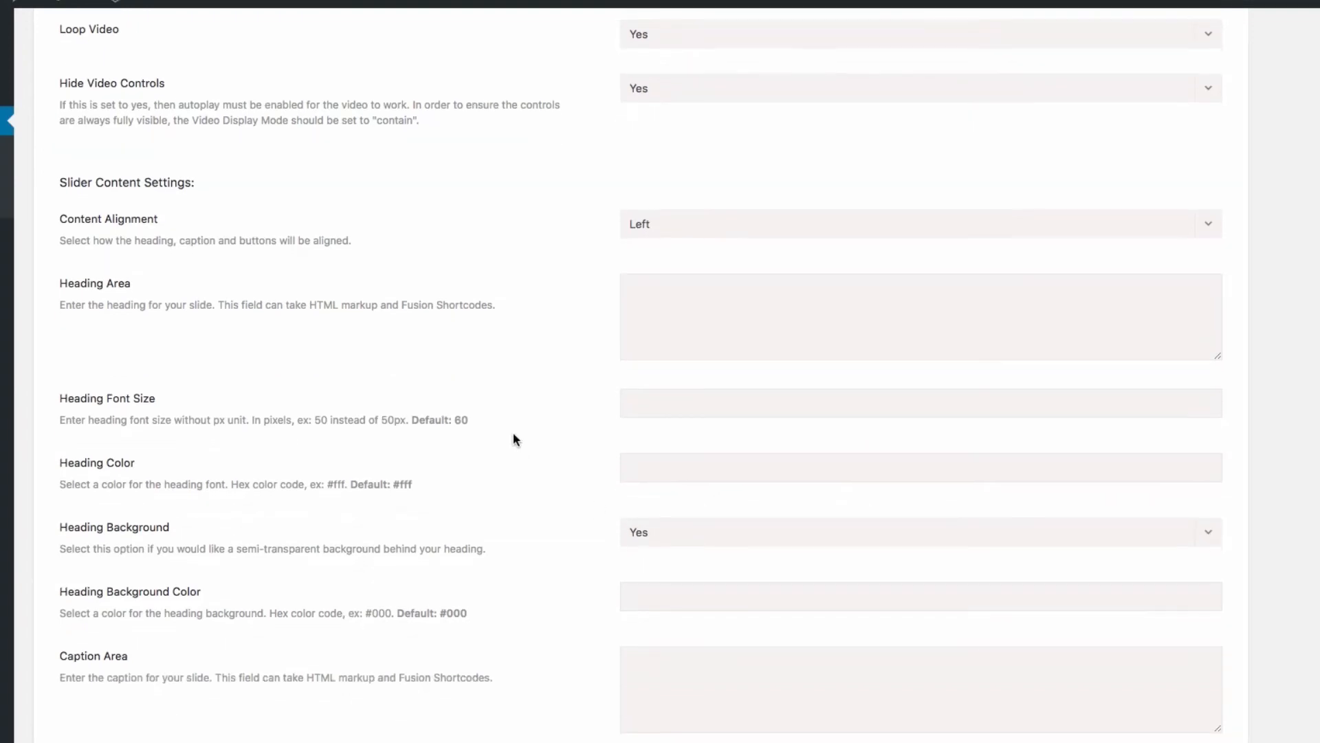
scroll(516, 436, down, 1)
scroll(519, 432, down, 2)
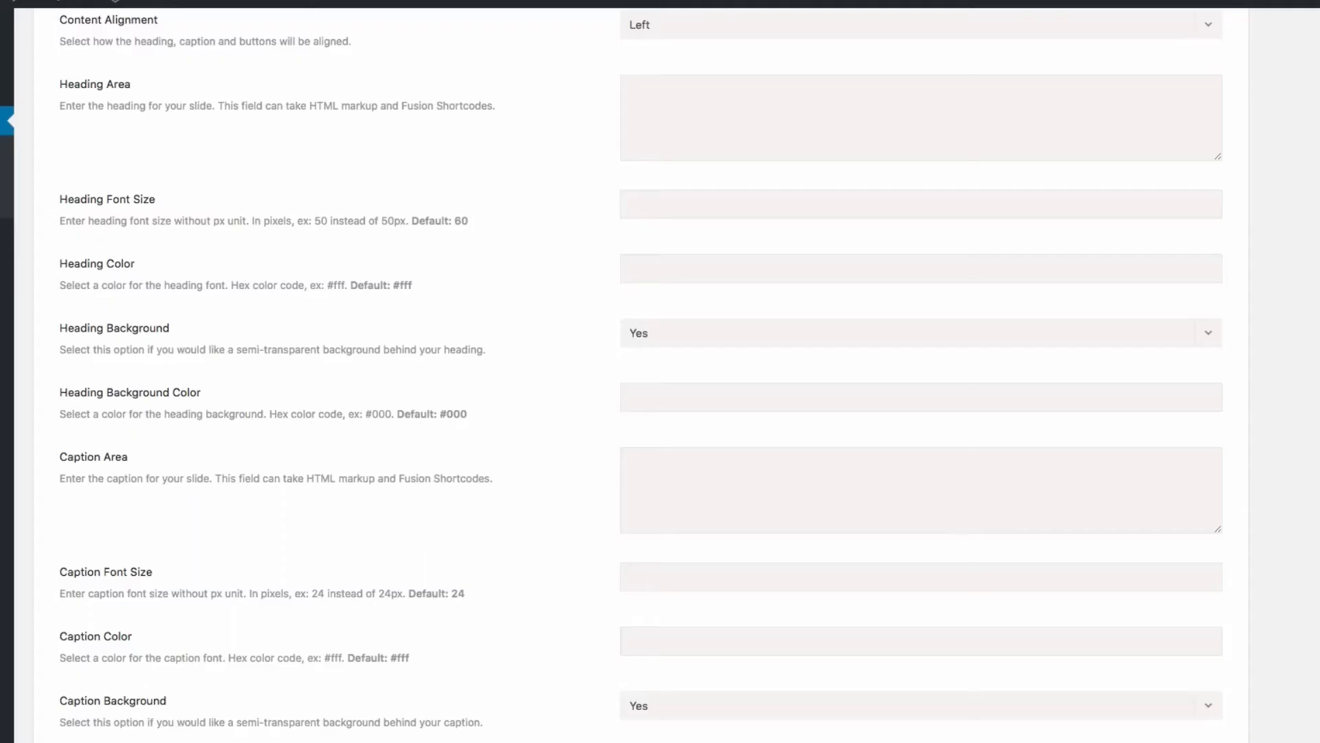
scroll(509, 513, down, 1)
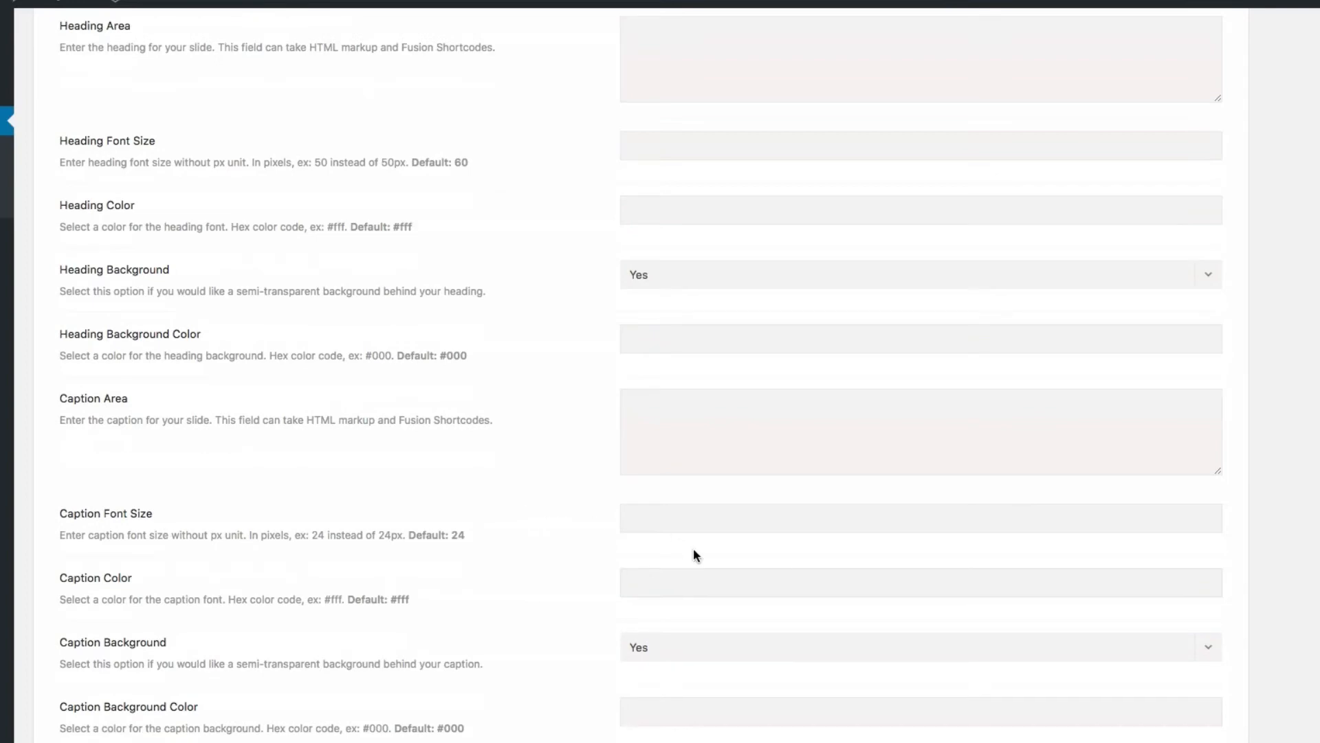
scroll(649, 510, down, 6)
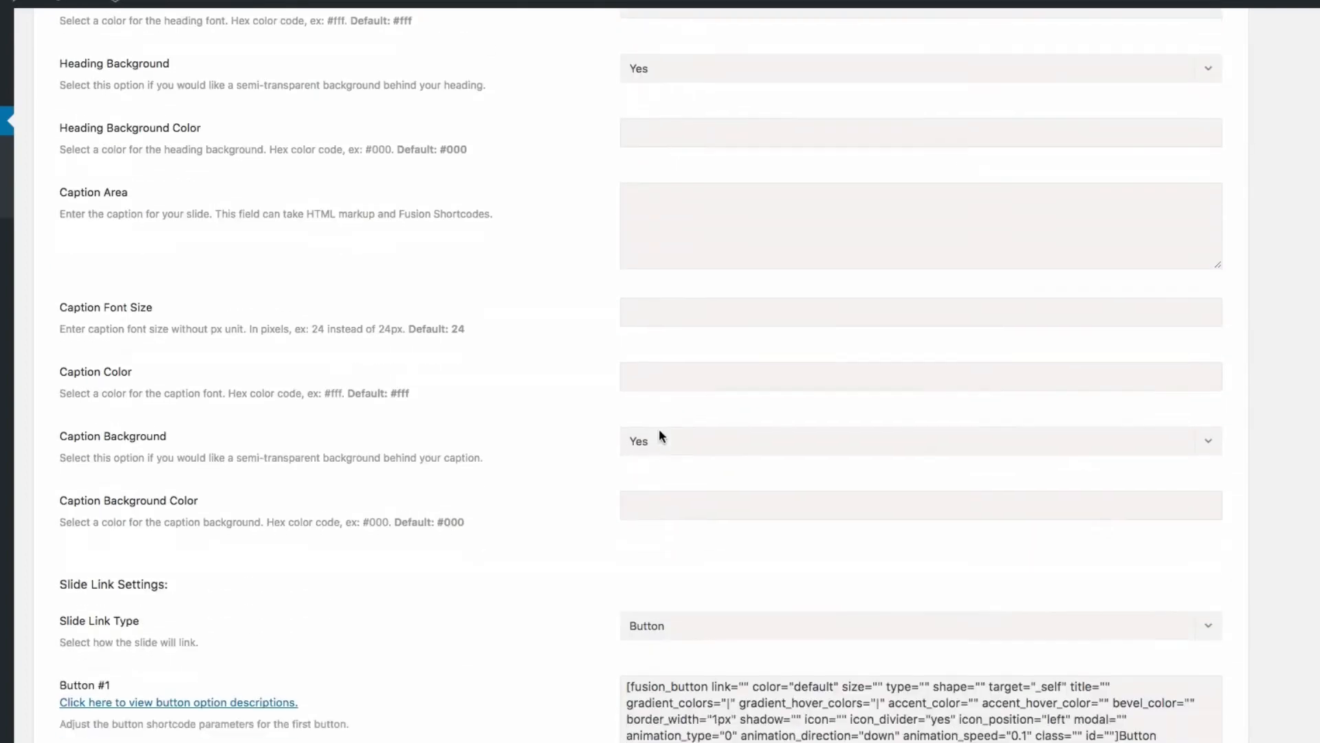
Examine the Slide Link Settings, including the available link types and the shortcodes for Button #1 and Button #2.
scroll(528, 389, down, 1)
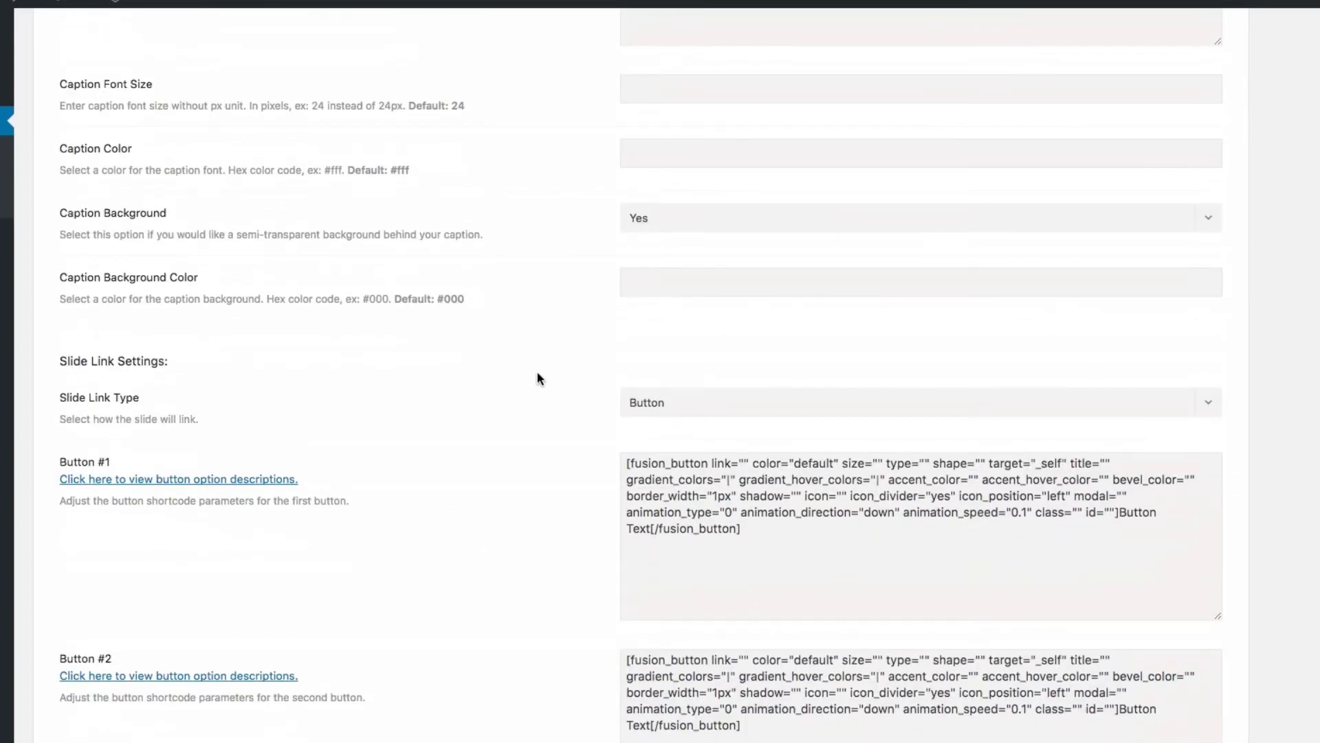
scroll(859, 392, down, 1)
click(1218, 380)
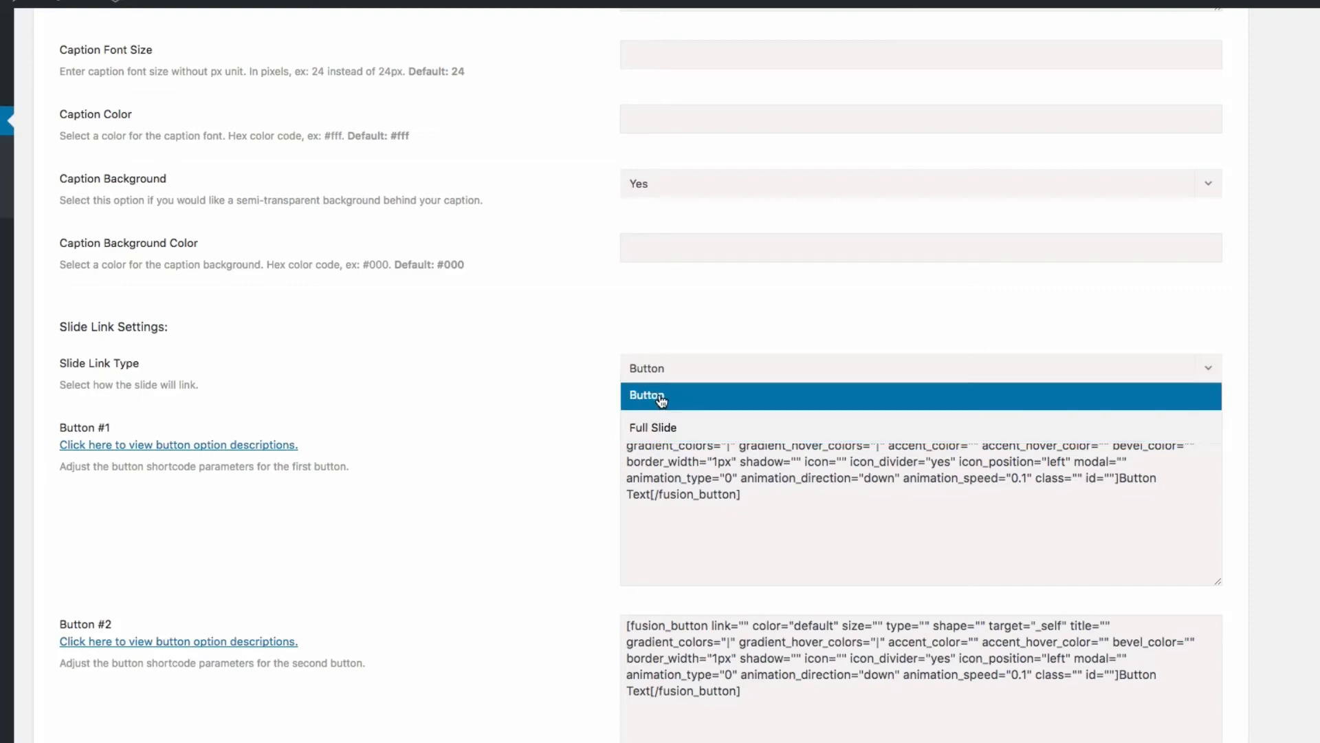
click(542, 408)
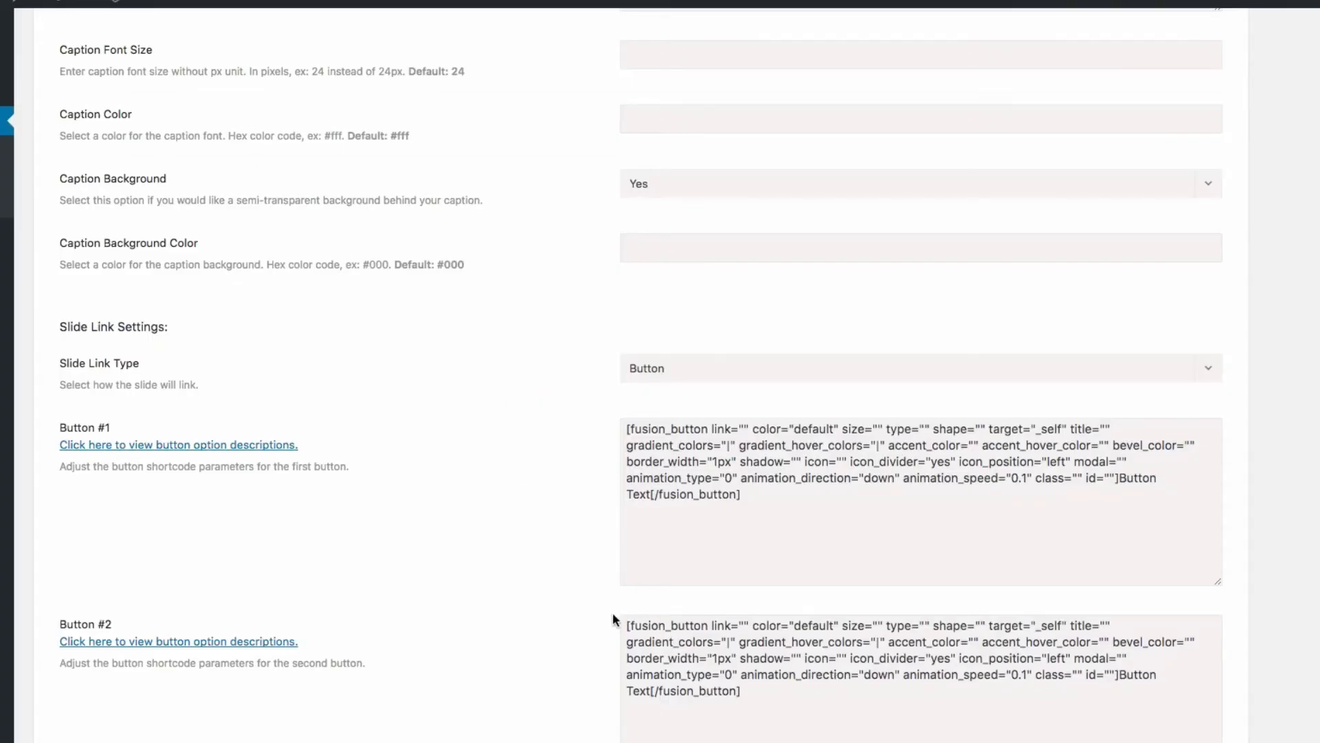
click(782, 527)
scroll(375, 465, down, 1)
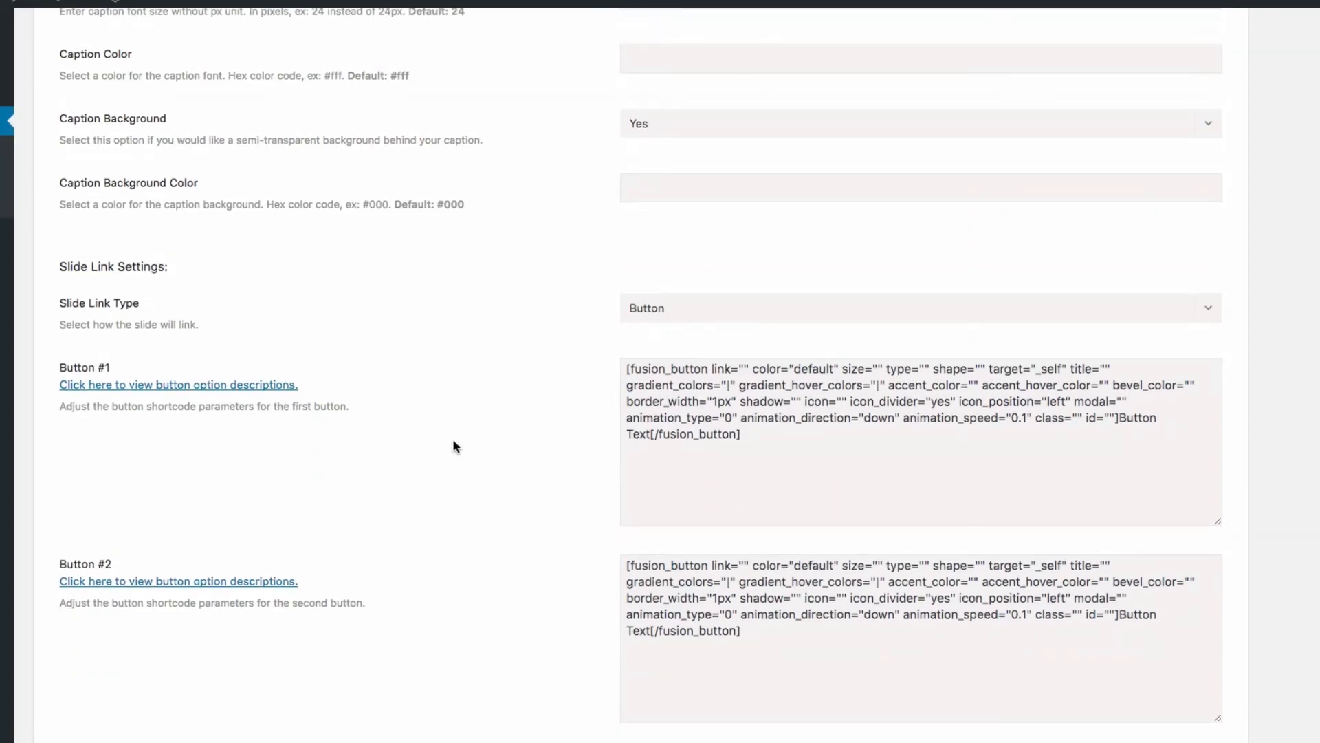
Look through the Fusion Sliders list that the new slide can be assigned to.
scroll(454, 446, up, 15)
scroll(472, 451, up, 1)
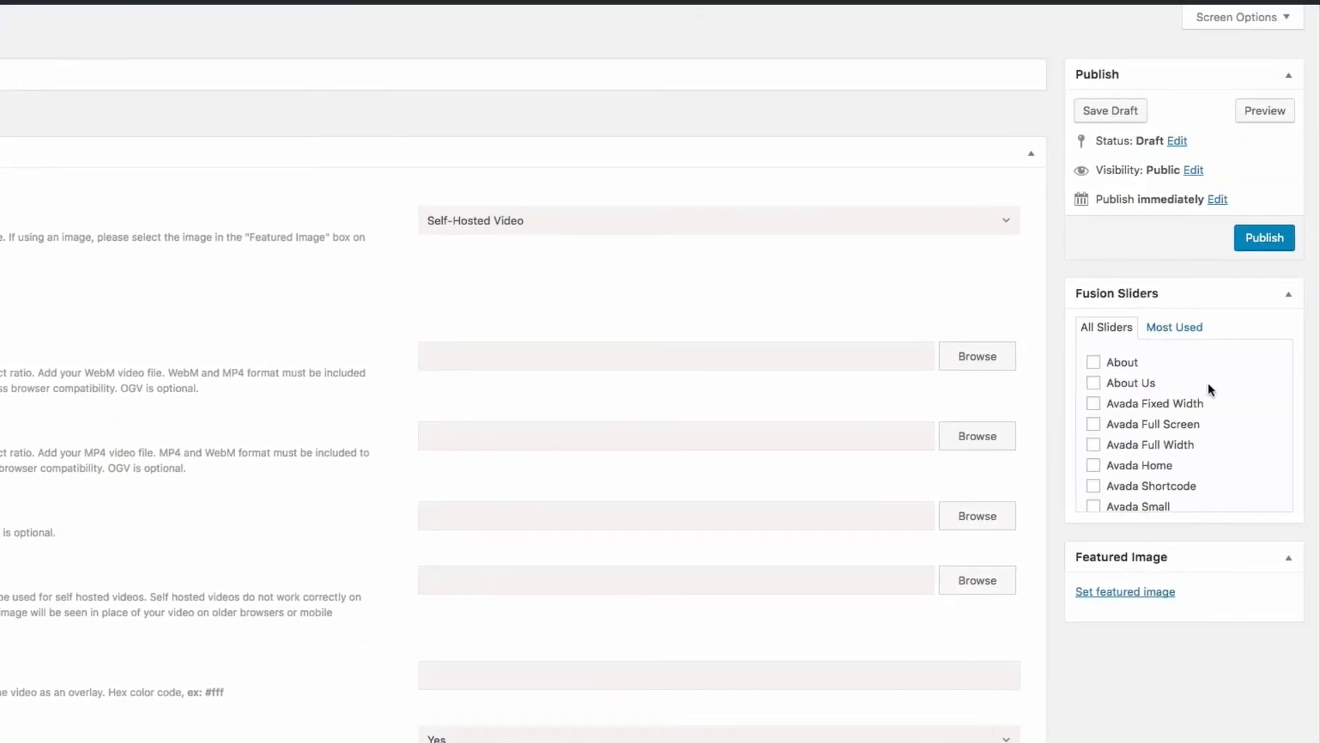
scroll(1220, 393, down, 1)
scroll(1219, 385, down, 5)
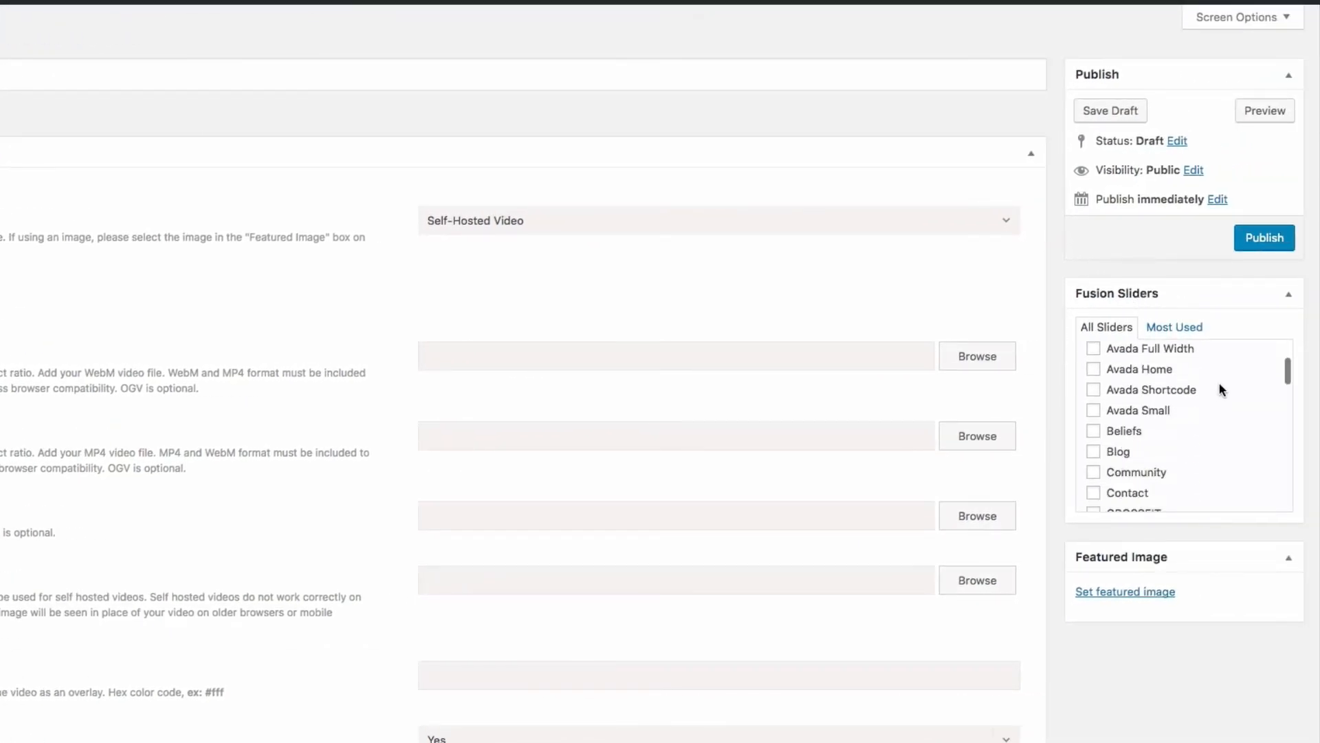
scroll(1221, 389, up, 6)
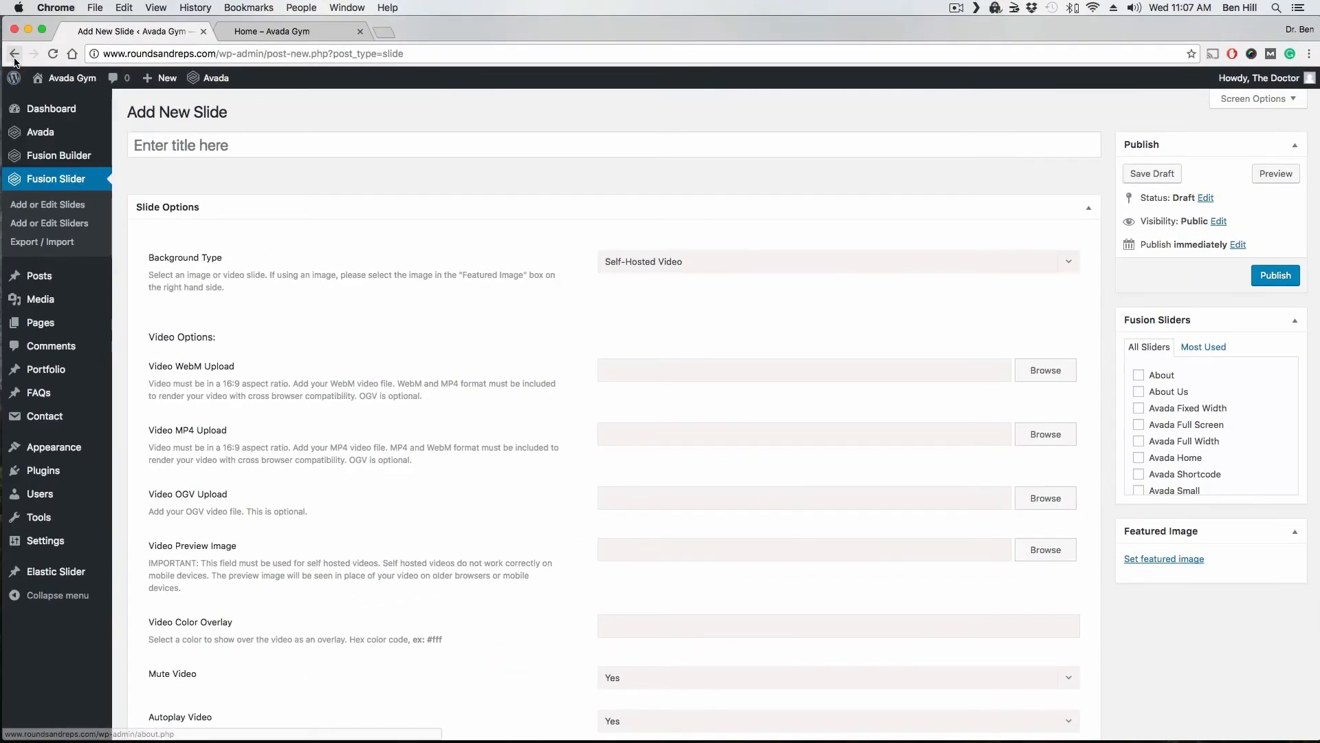
Return to the Home page's editor and locate the Sliders settings in Fusion Page Options.
click(14, 58)
click(15, 60)
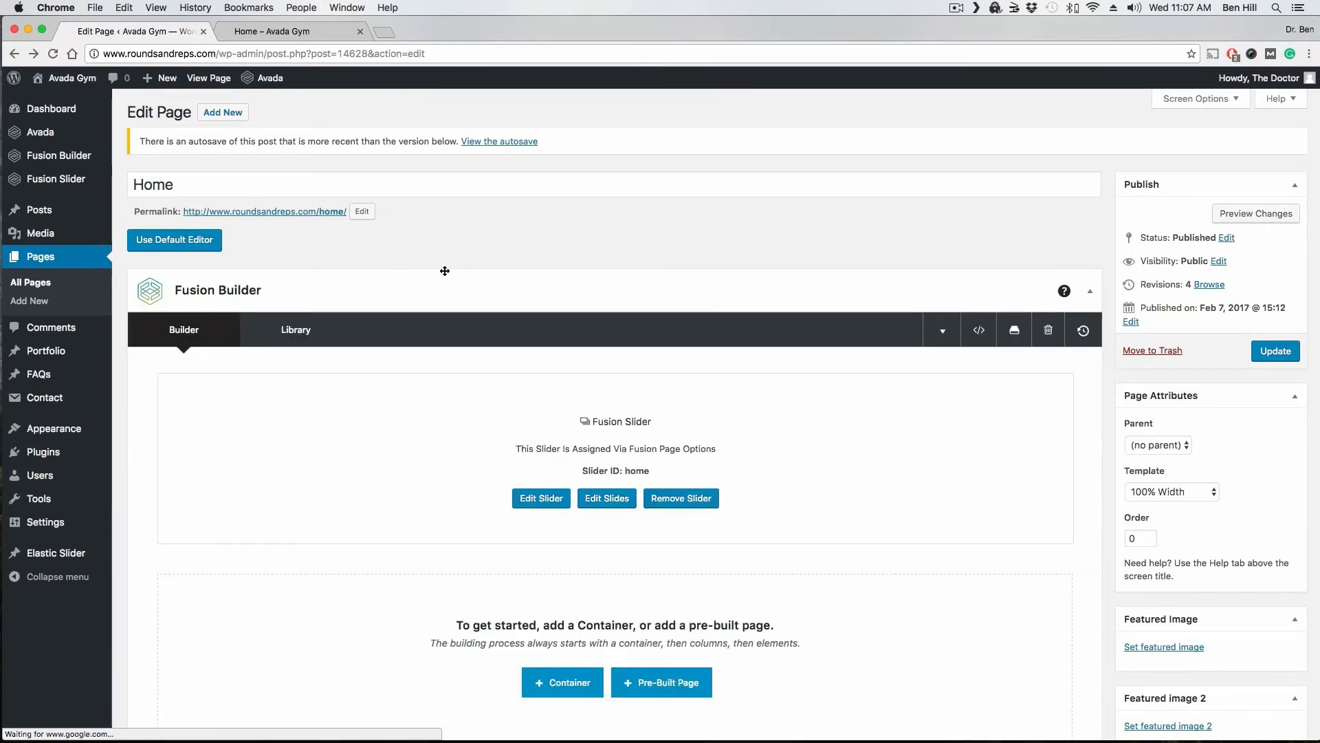
scroll(490, 274, down, 5)
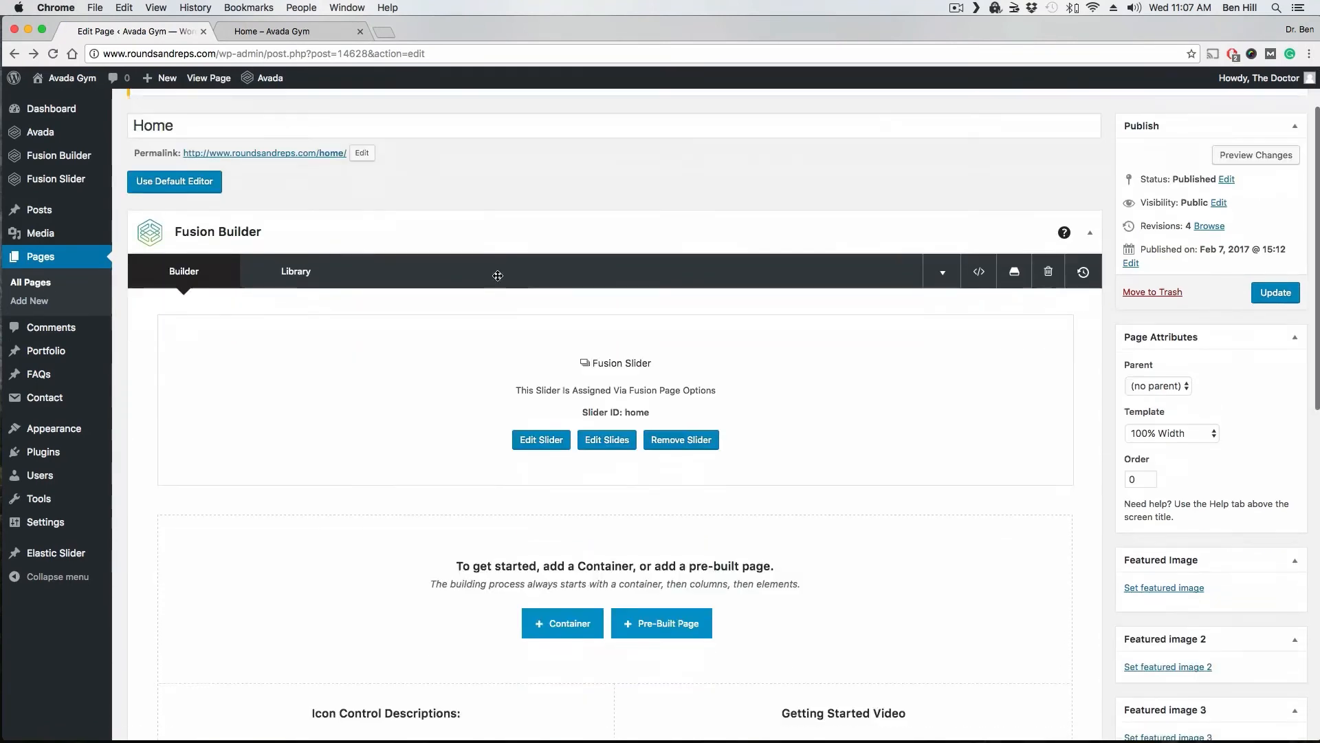
scroll(497, 274, down, 4)
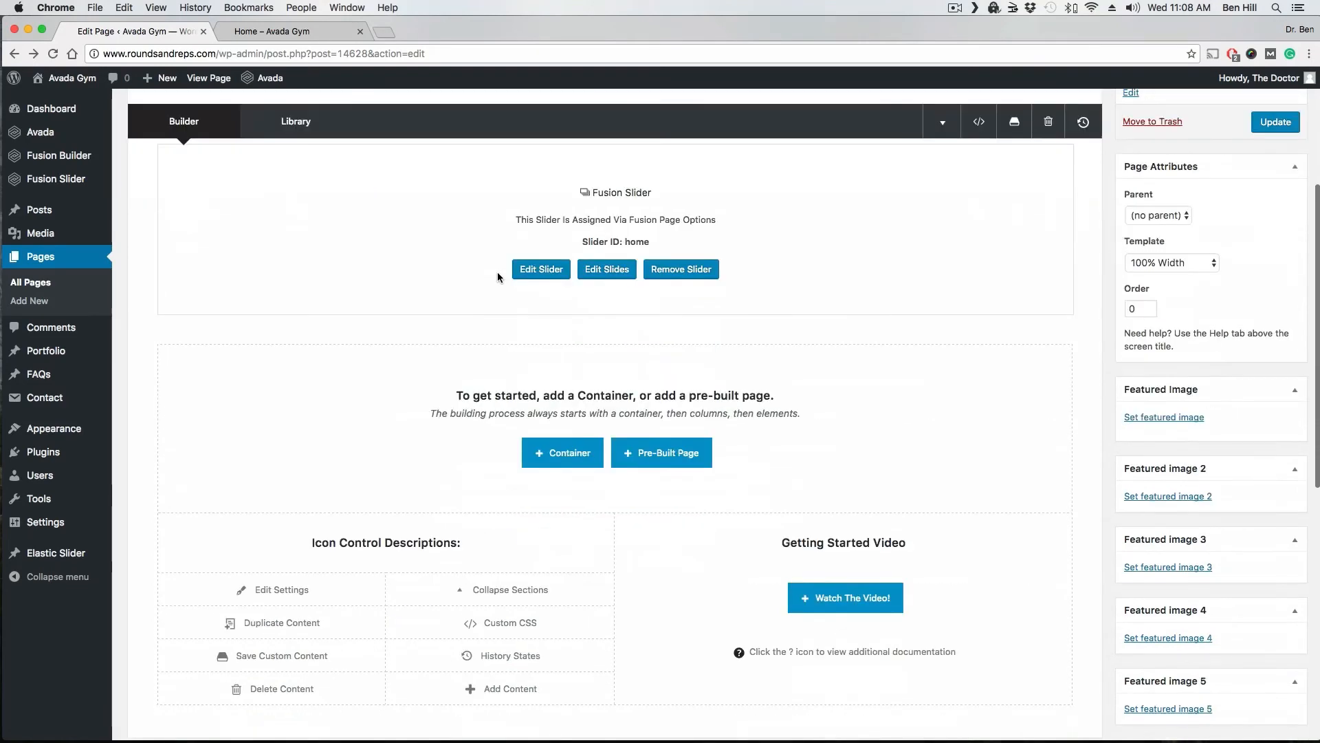
scroll(497, 276, down, 3)
scroll(499, 276, down, 5)
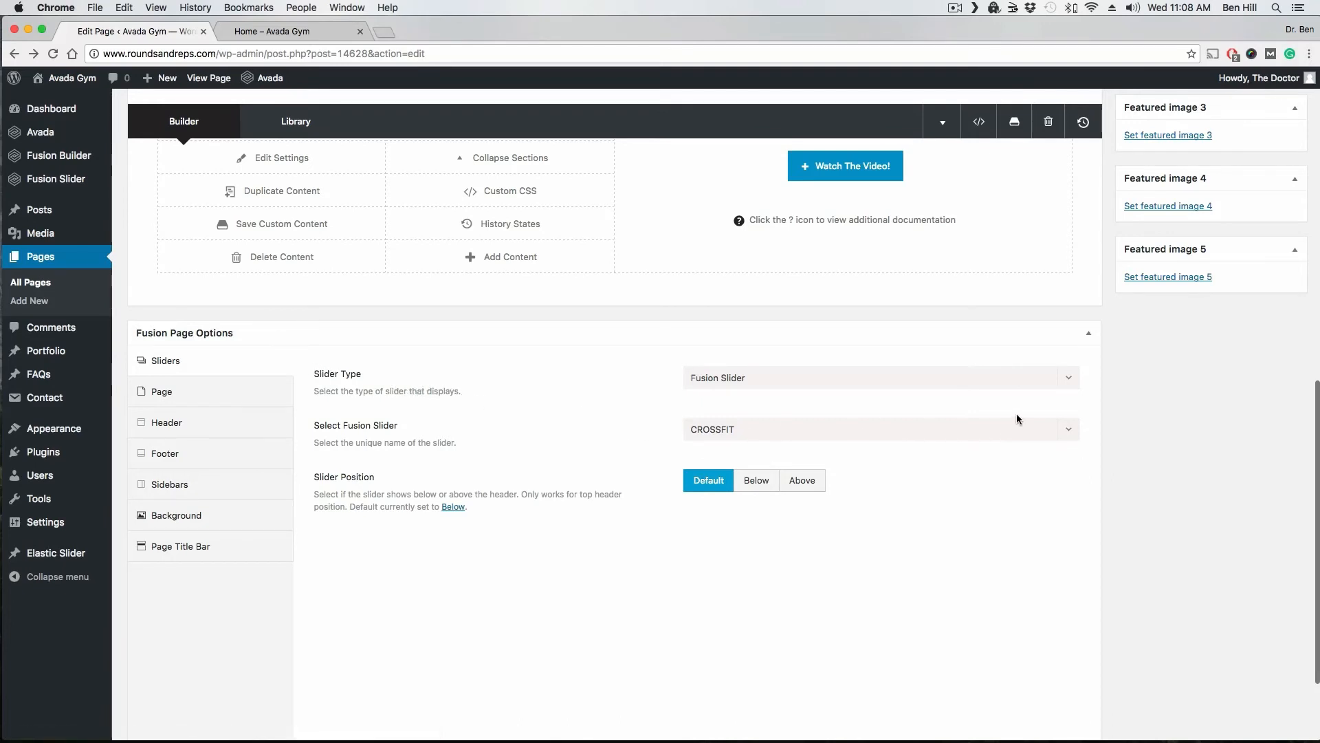
Check the available slider types and Fusion sliders for the Home page, keeping Fusion Slider and CROSSFIT selected.
click(1063, 383)
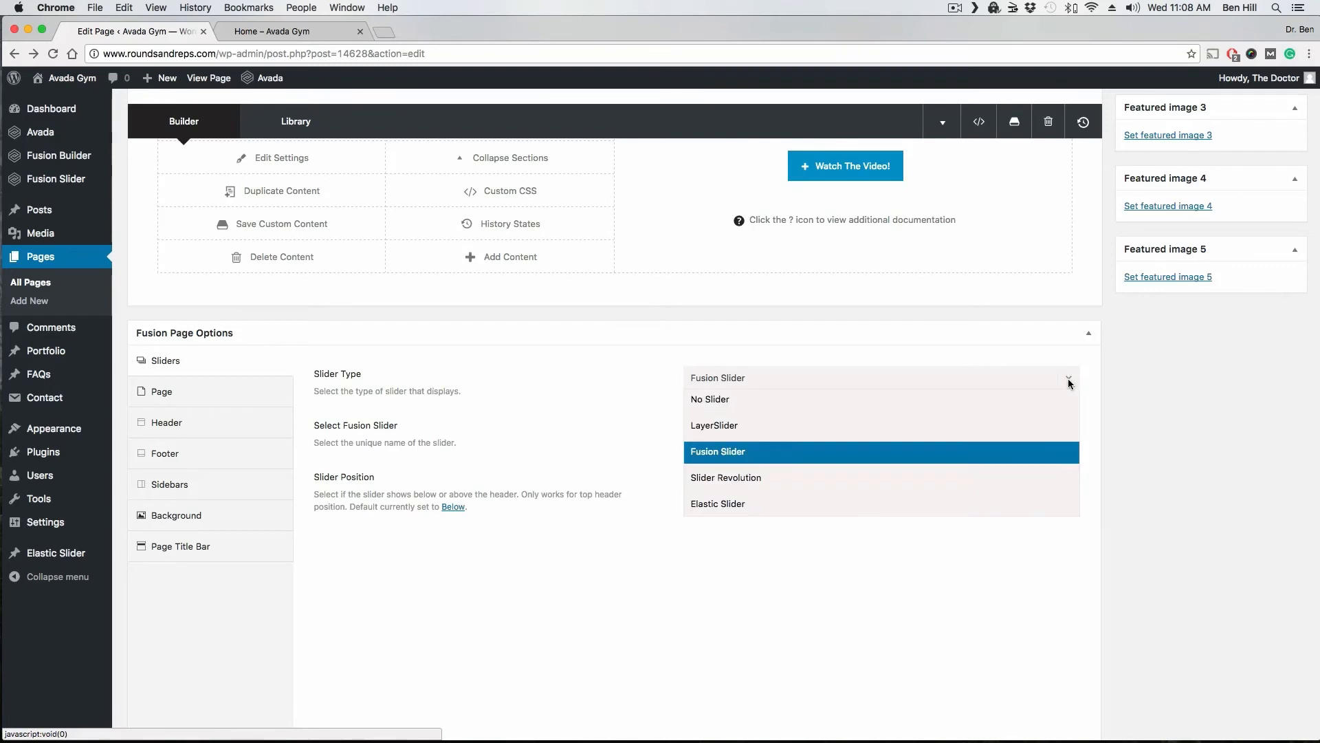
click(747, 460)
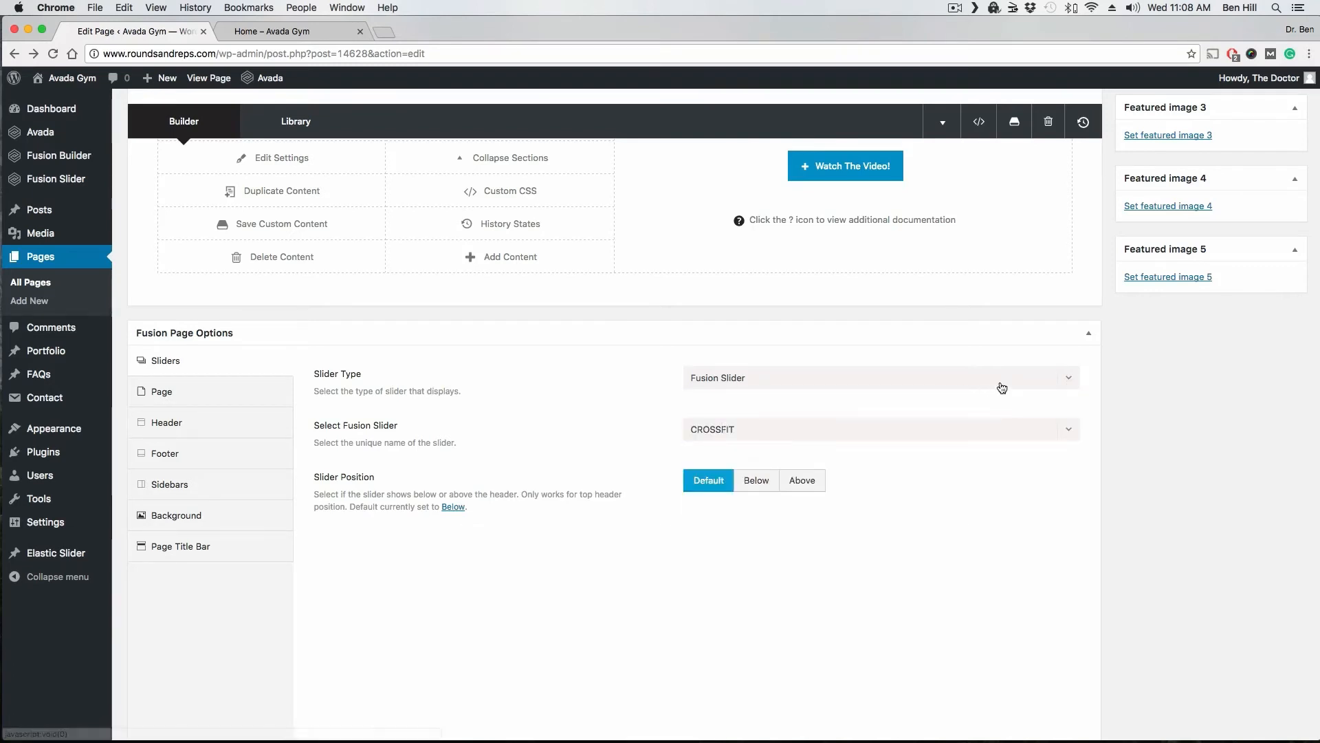
click(1068, 383)
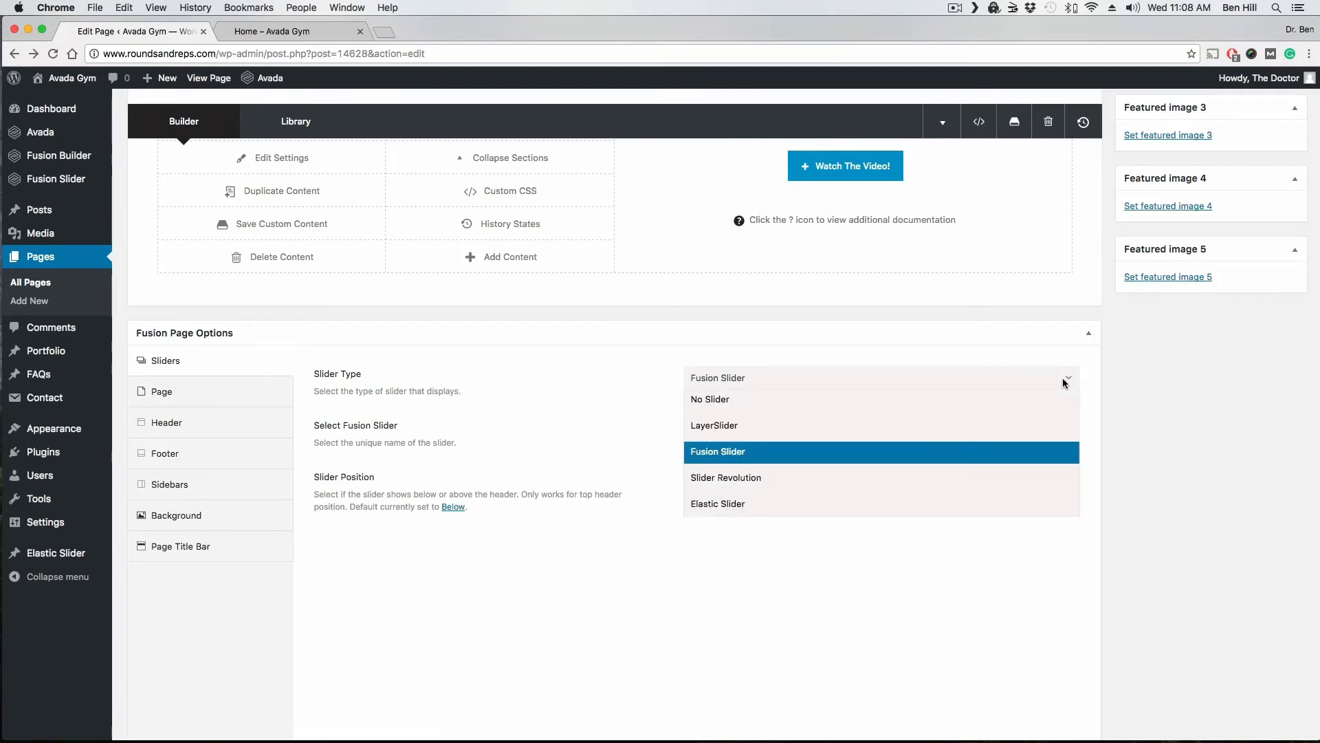
click(740, 457)
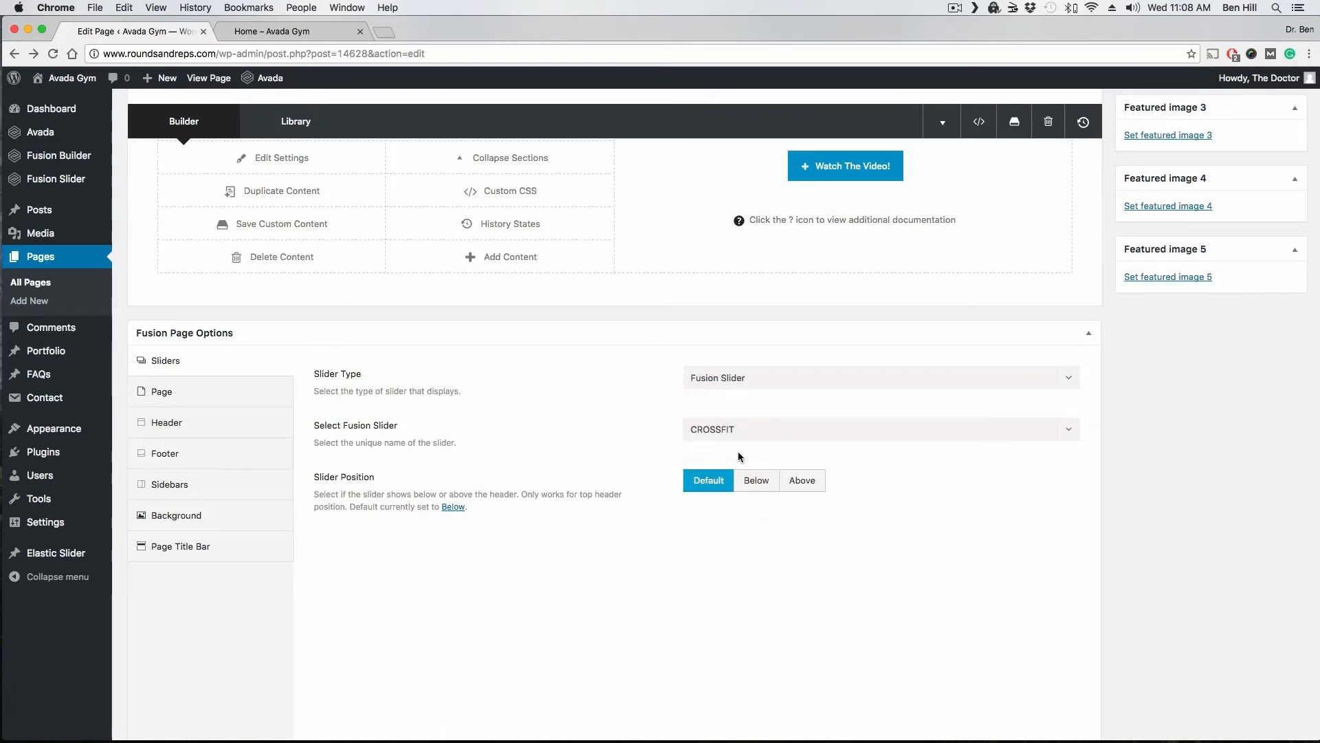
click(1074, 437)
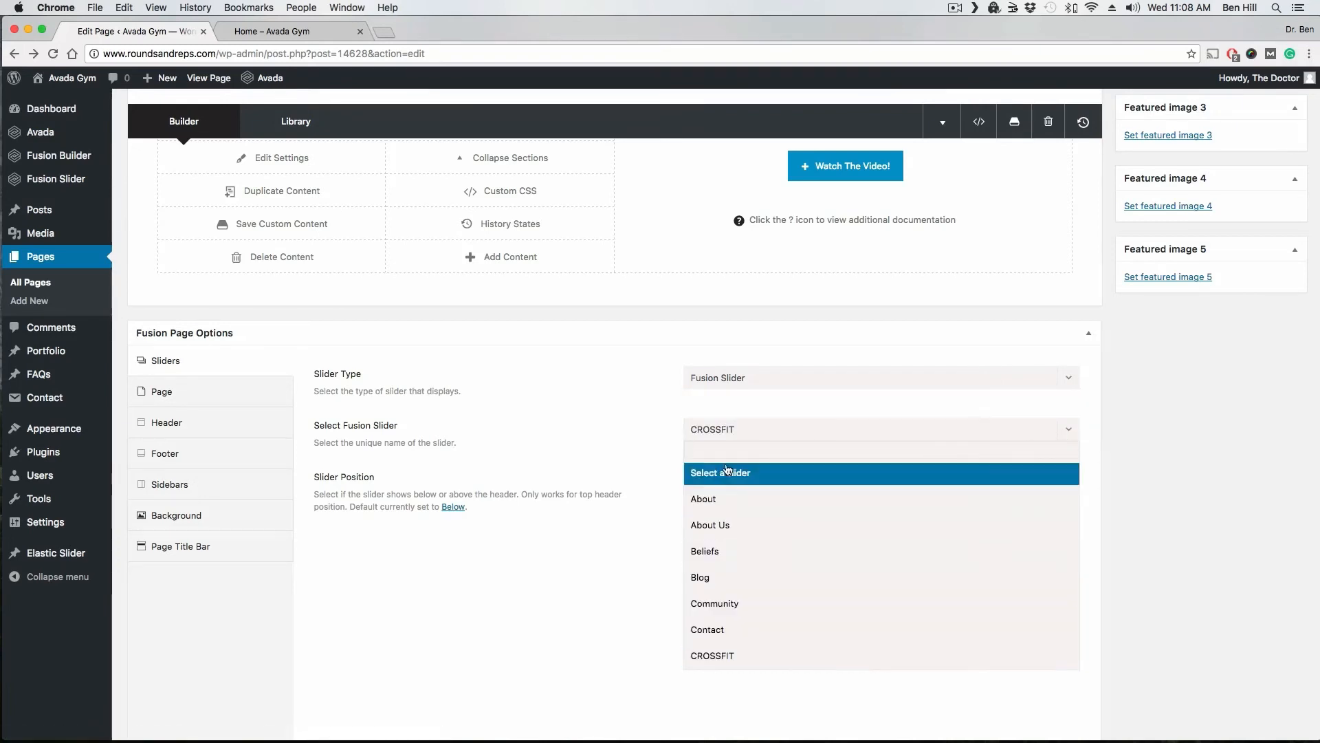
click(641, 434)
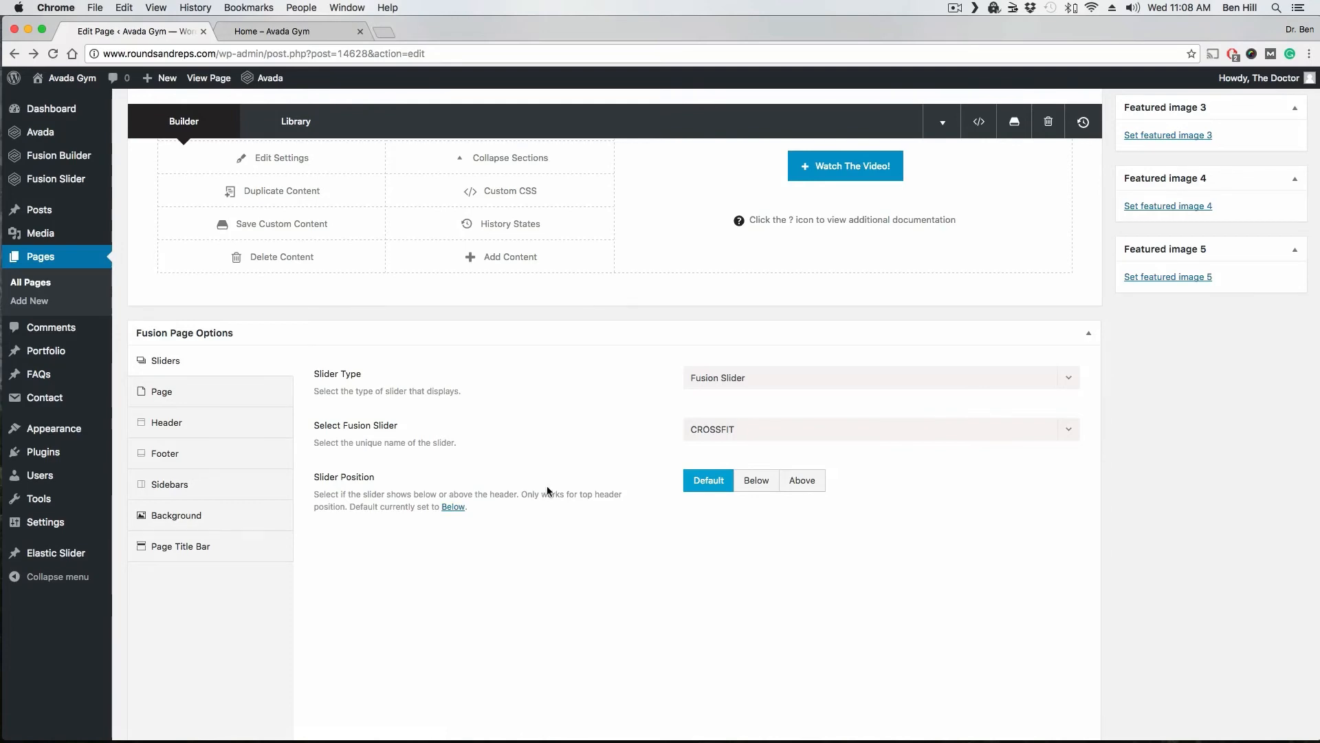
View the Home page's front-end preview and return to the WordPress dashboard.
scroll(548, 490, up, 4)
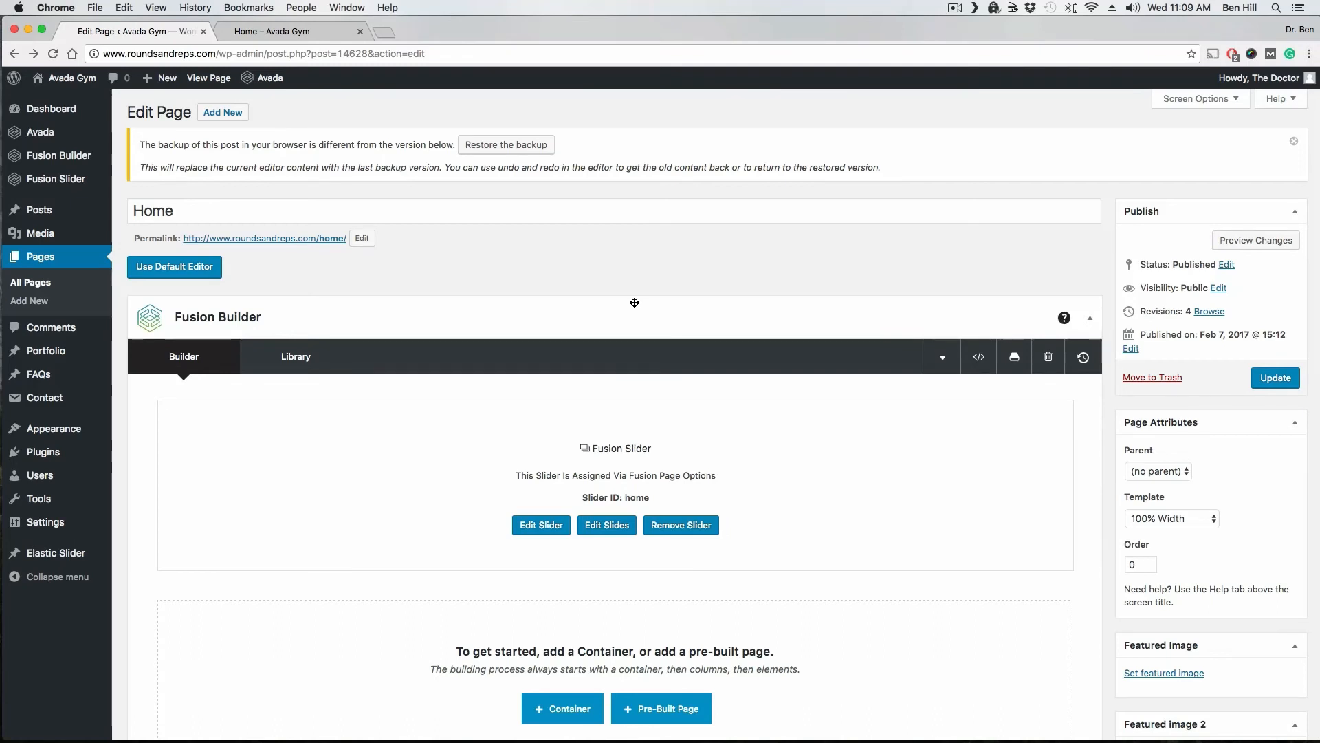
click(313, 35)
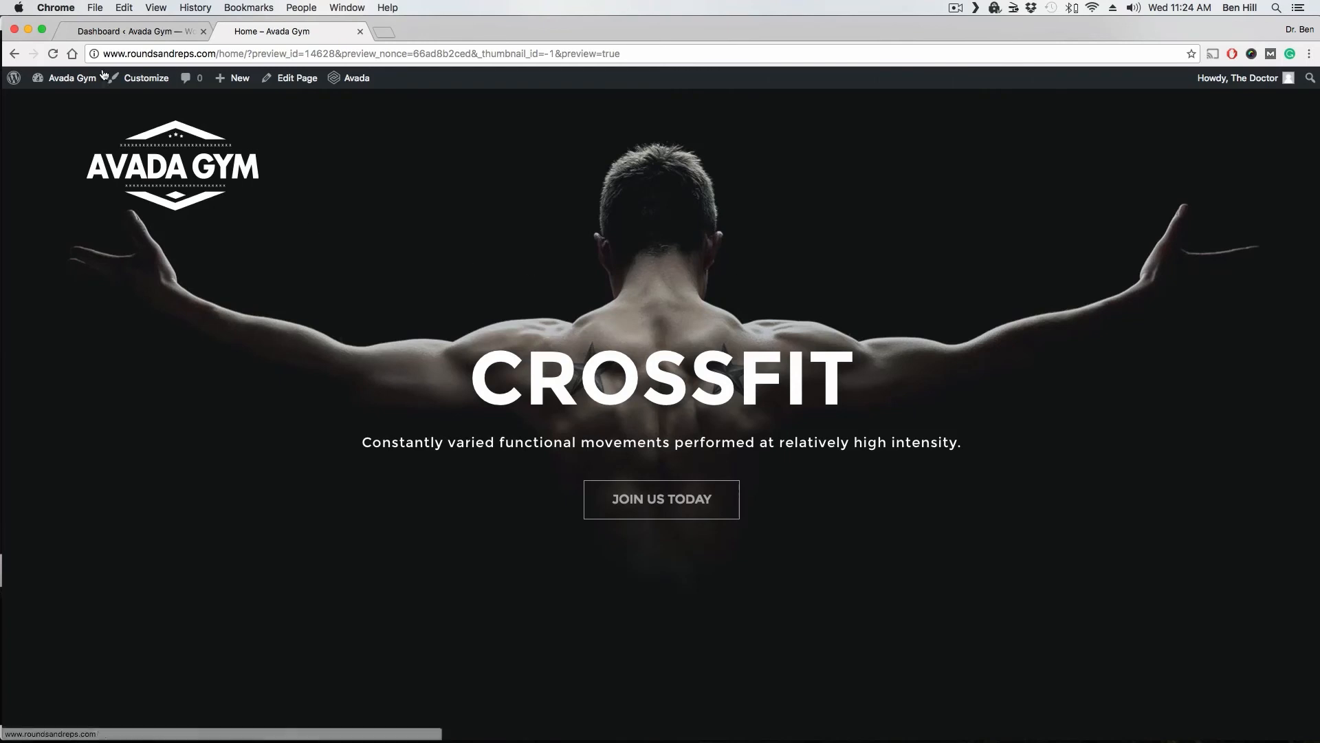
click(141, 31)
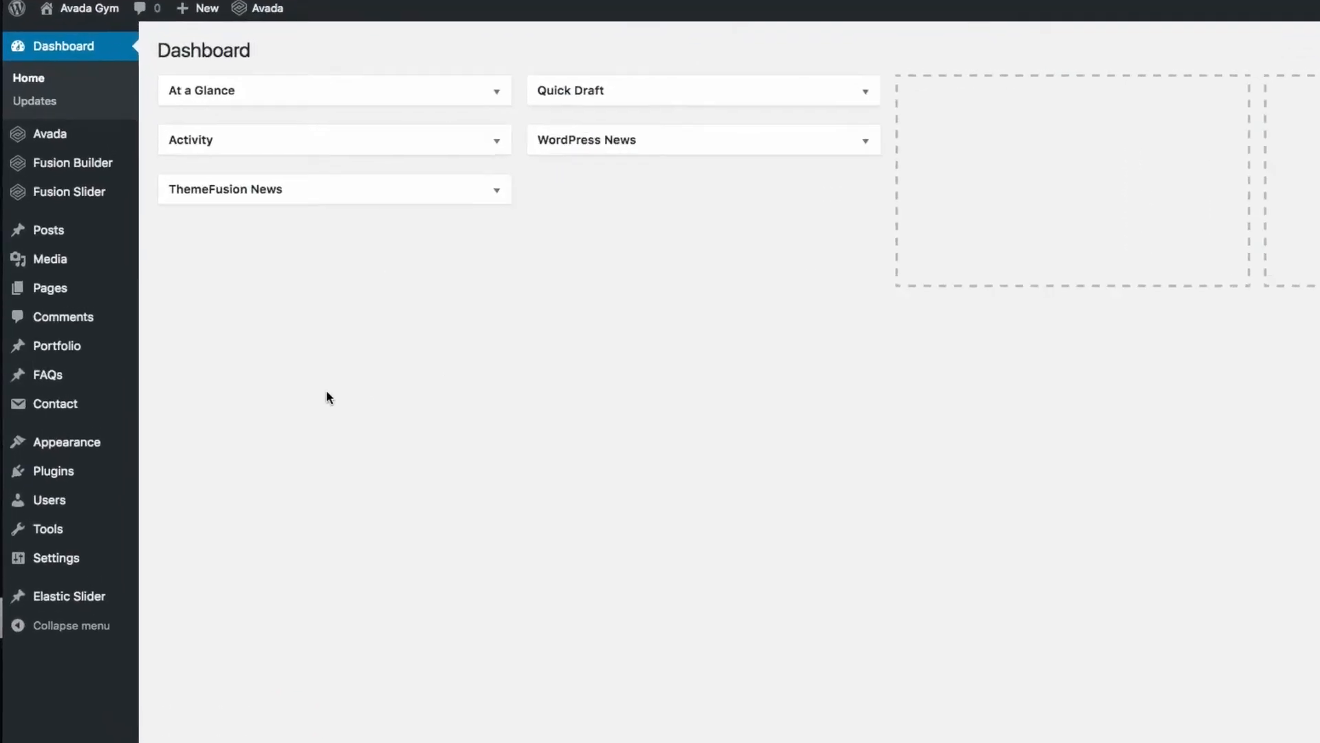
Add the Blog and Home pages to the Main Menu and expand the Blog menu item's settings.
mouse_move(101, 439)
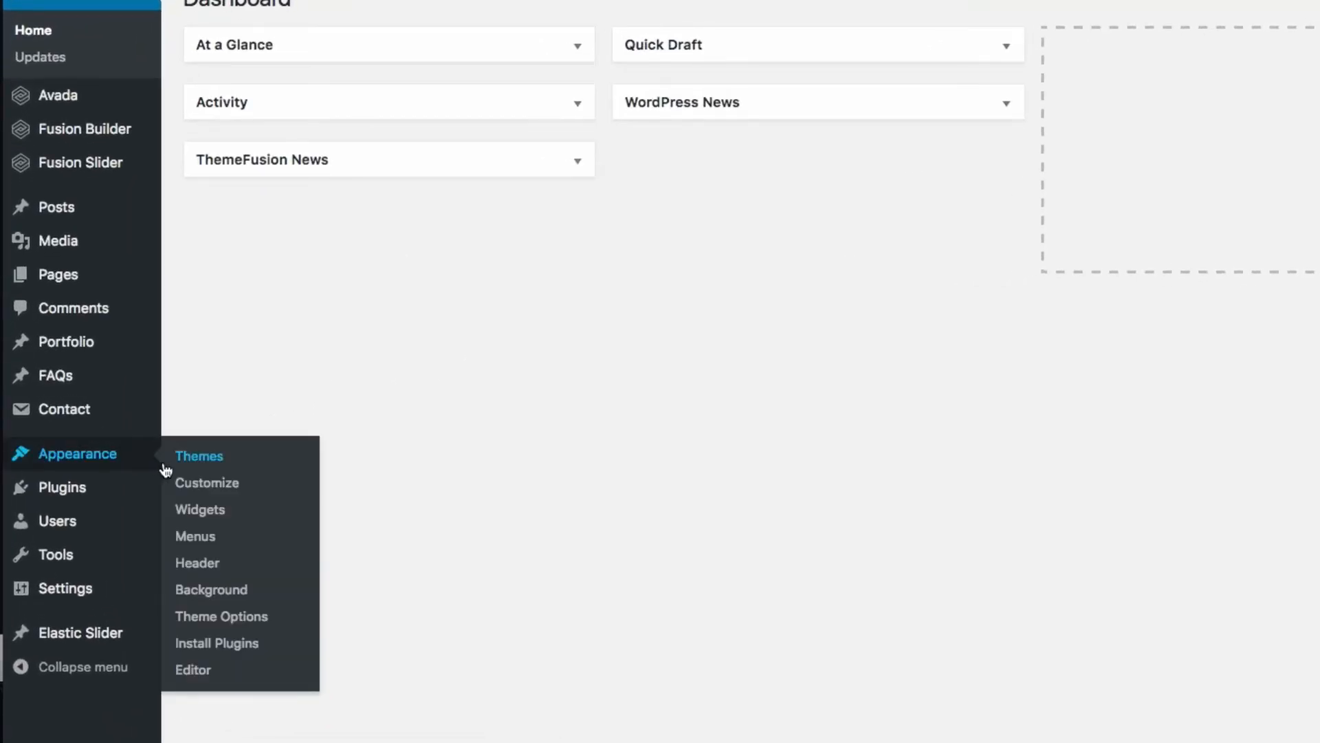
click(206, 542)
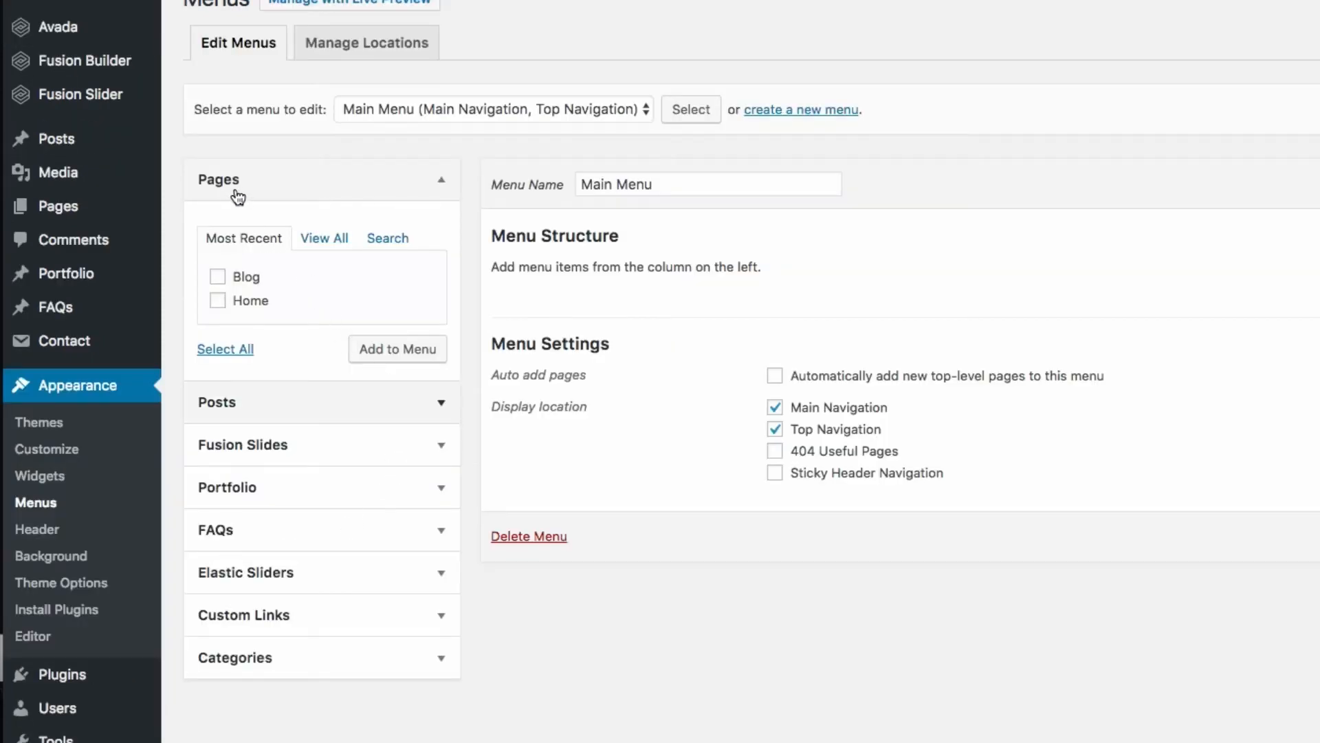
click(220, 303)
click(218, 279)
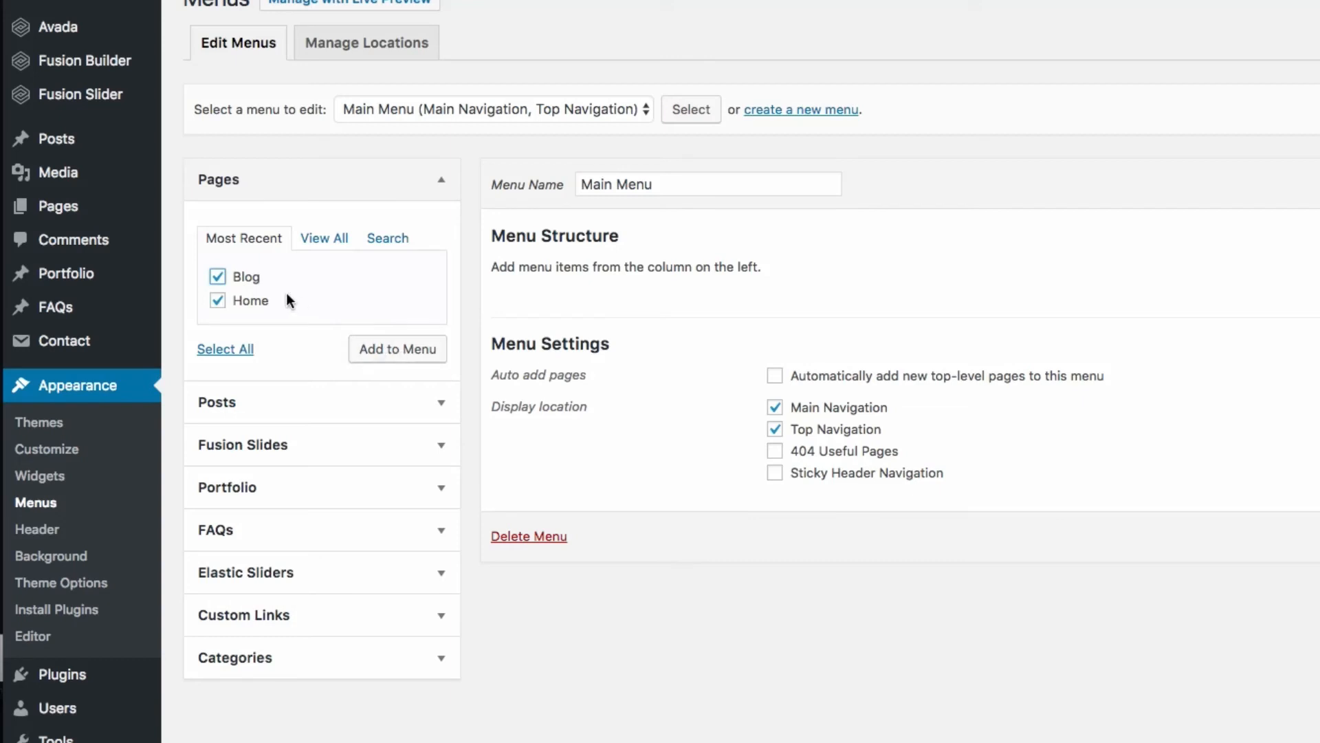
click(394, 354)
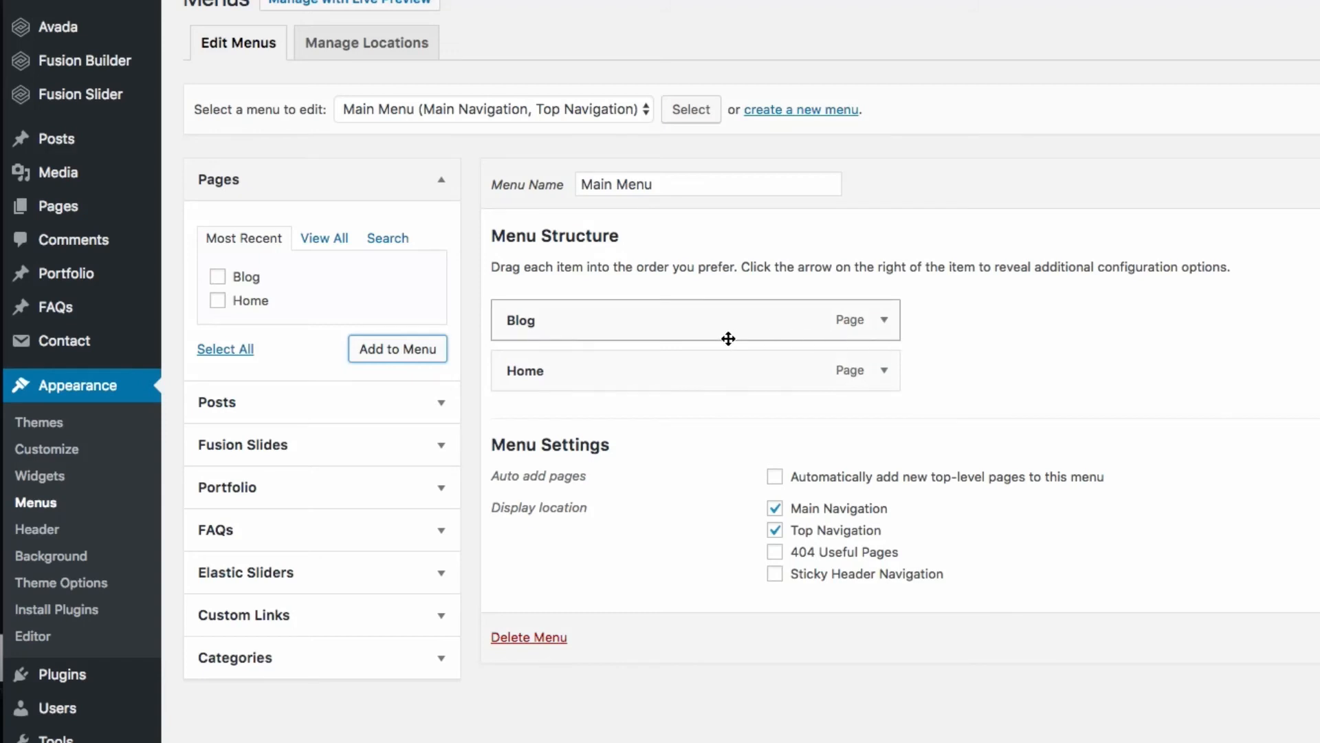
click(885, 321)
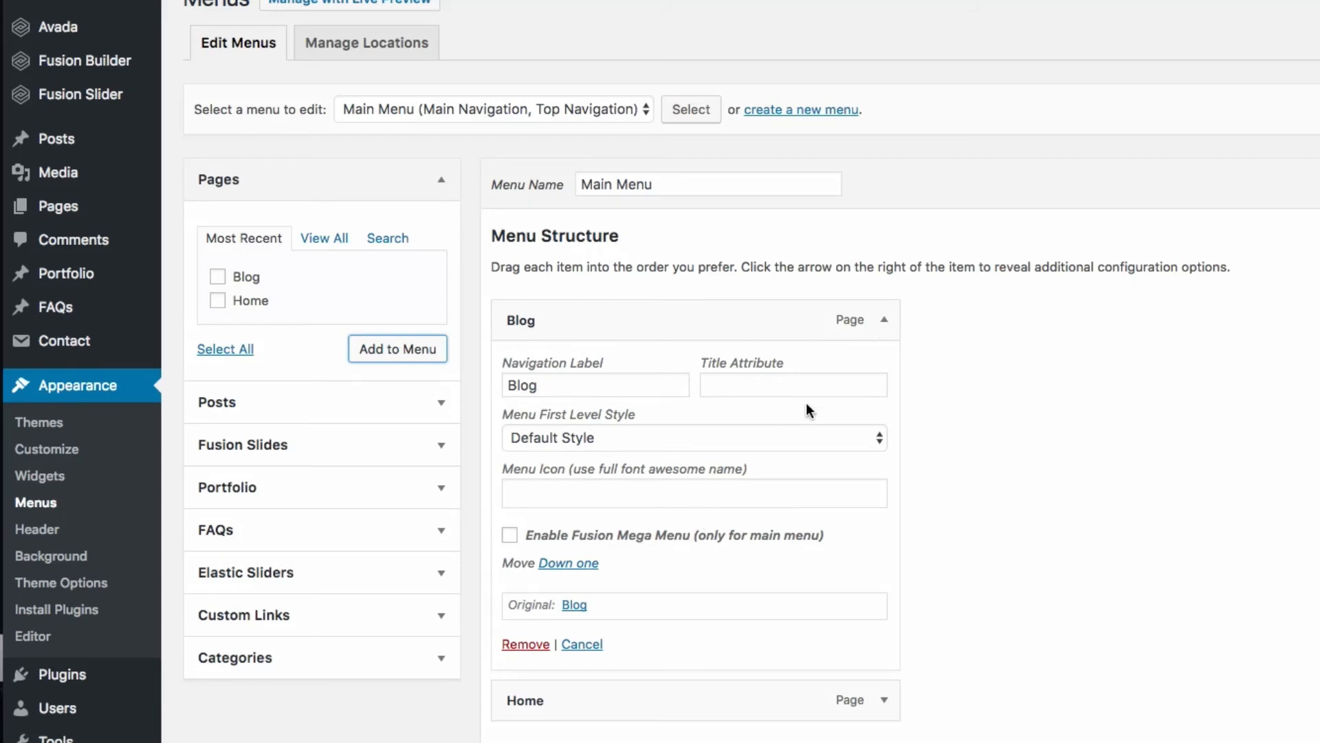
Reorder the Main Menu so Home comes first and Blog second, both as top-level items, and save the menu.
click(885, 328)
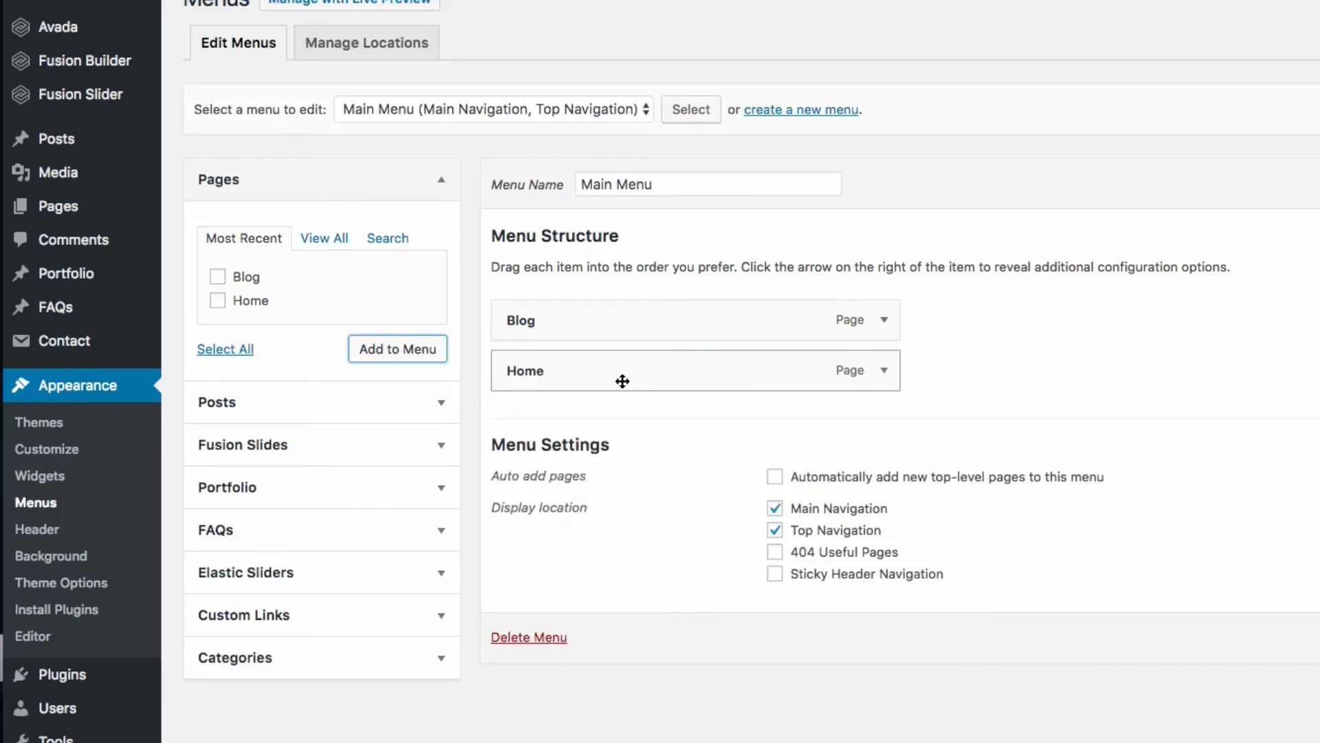
drag(622, 378, 662, 379)
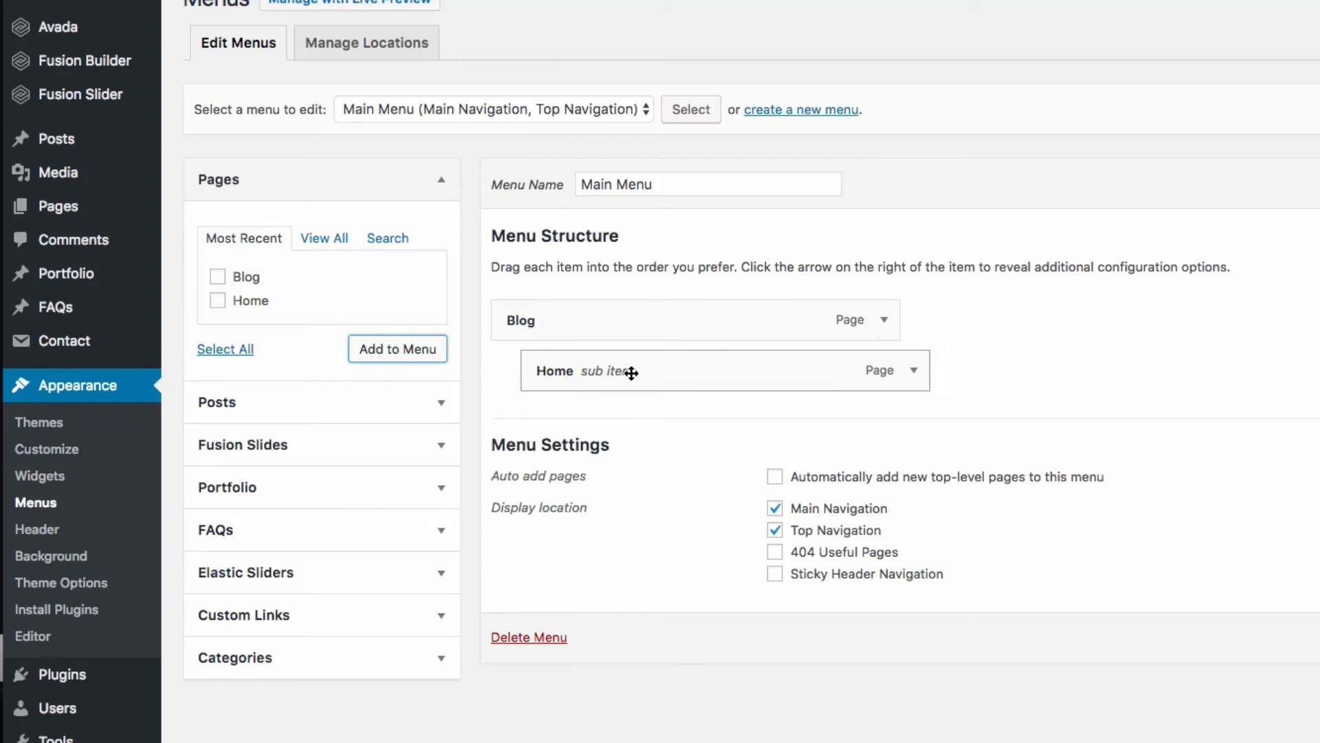
drag(627, 372, 589, 308)
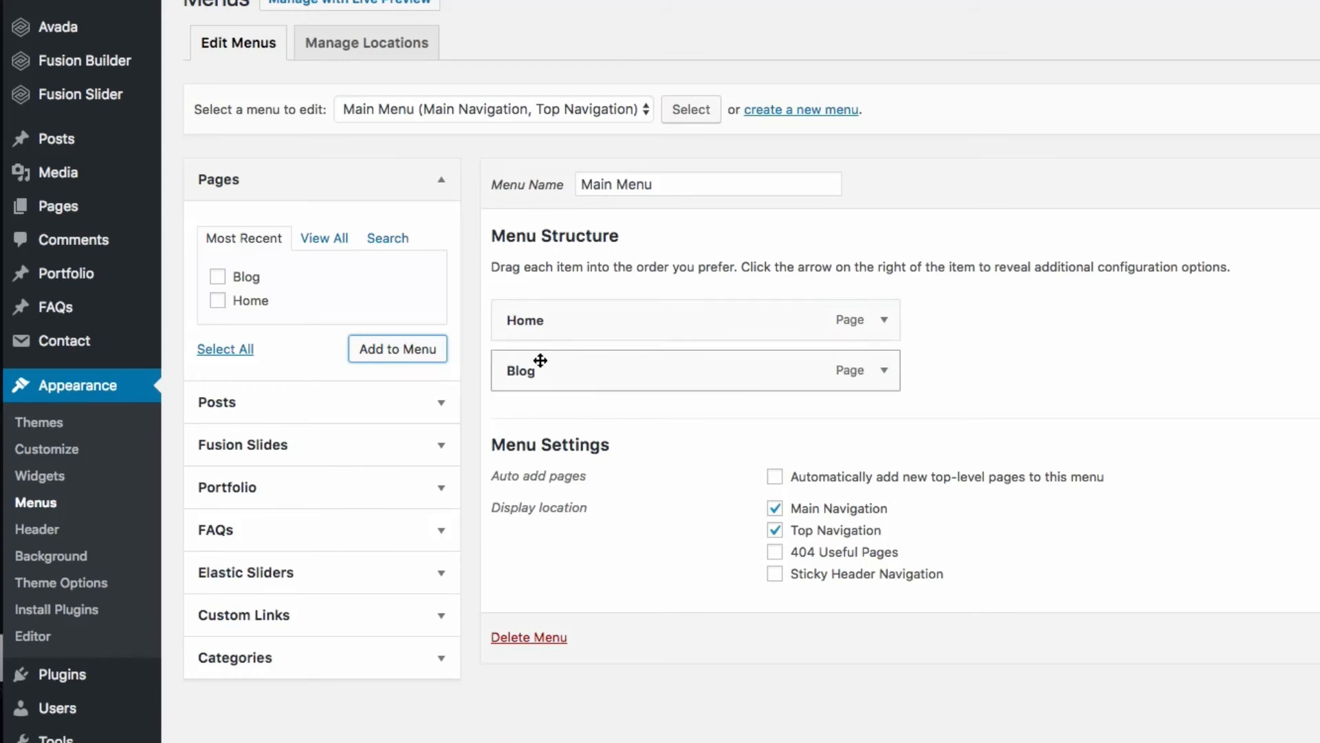
click(776, 530)
click(776, 530)
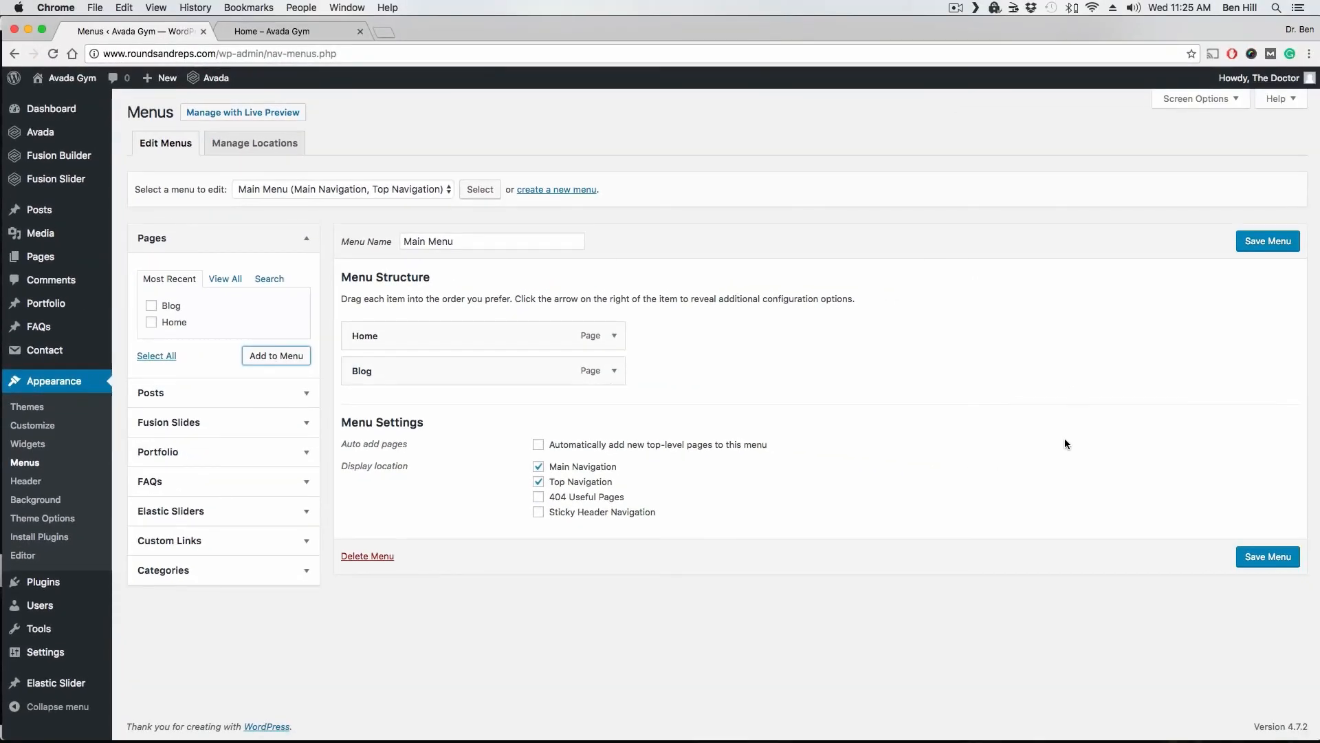
click(1269, 558)
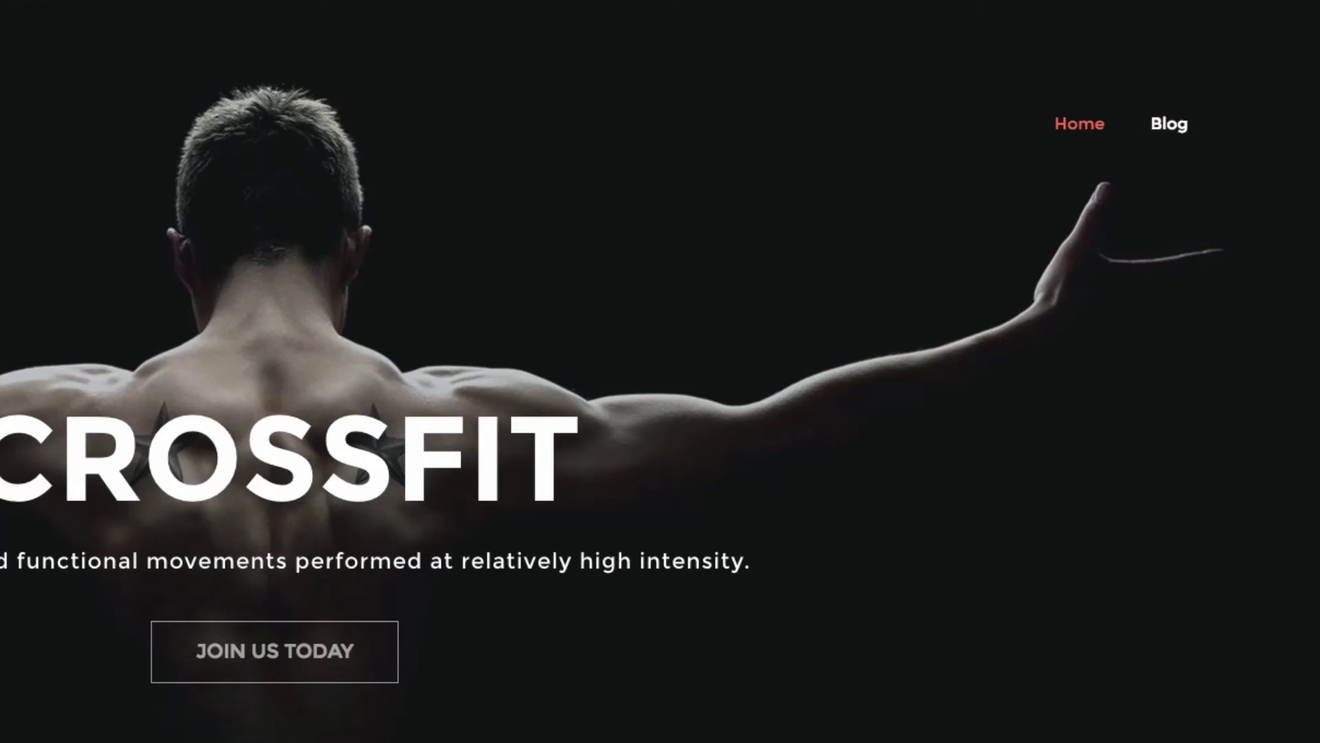
Open the Header Content settings in Avada's Theme Options and examine the available header layouts.
click(164, 34)
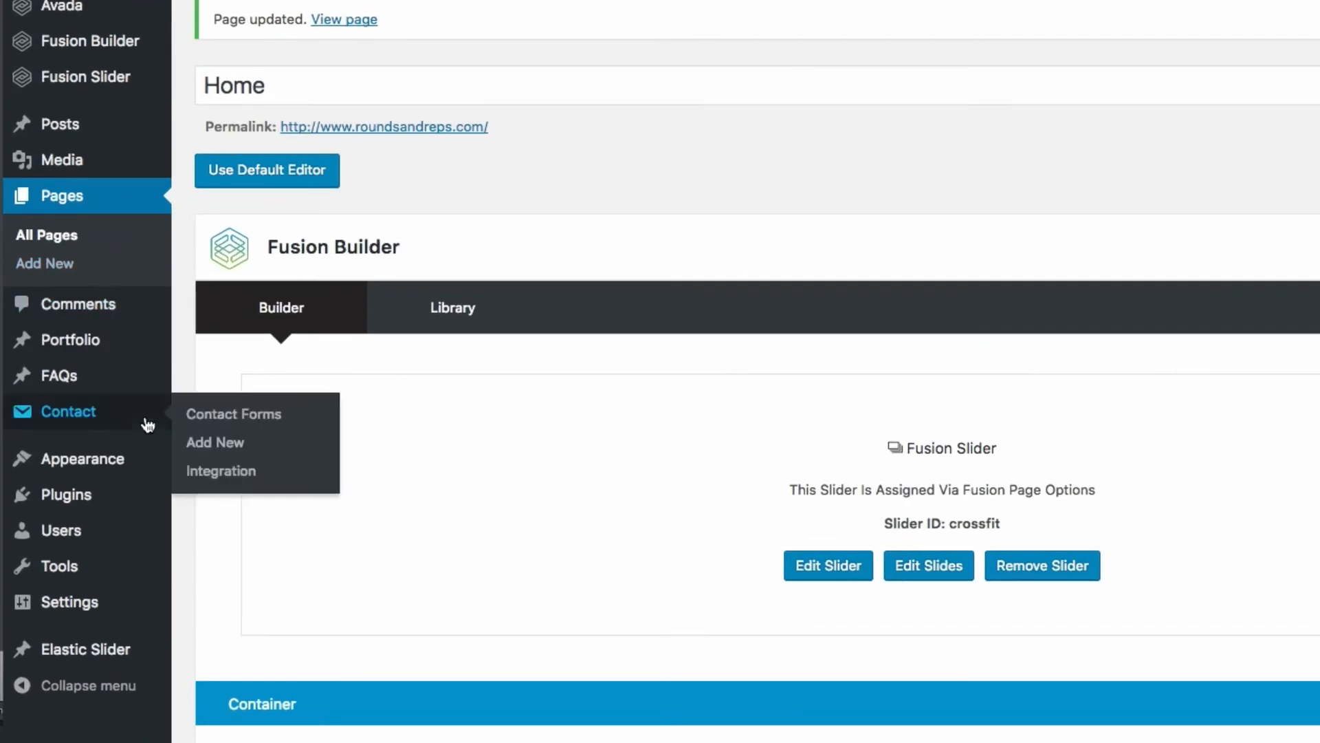
mouse_move(94, 433)
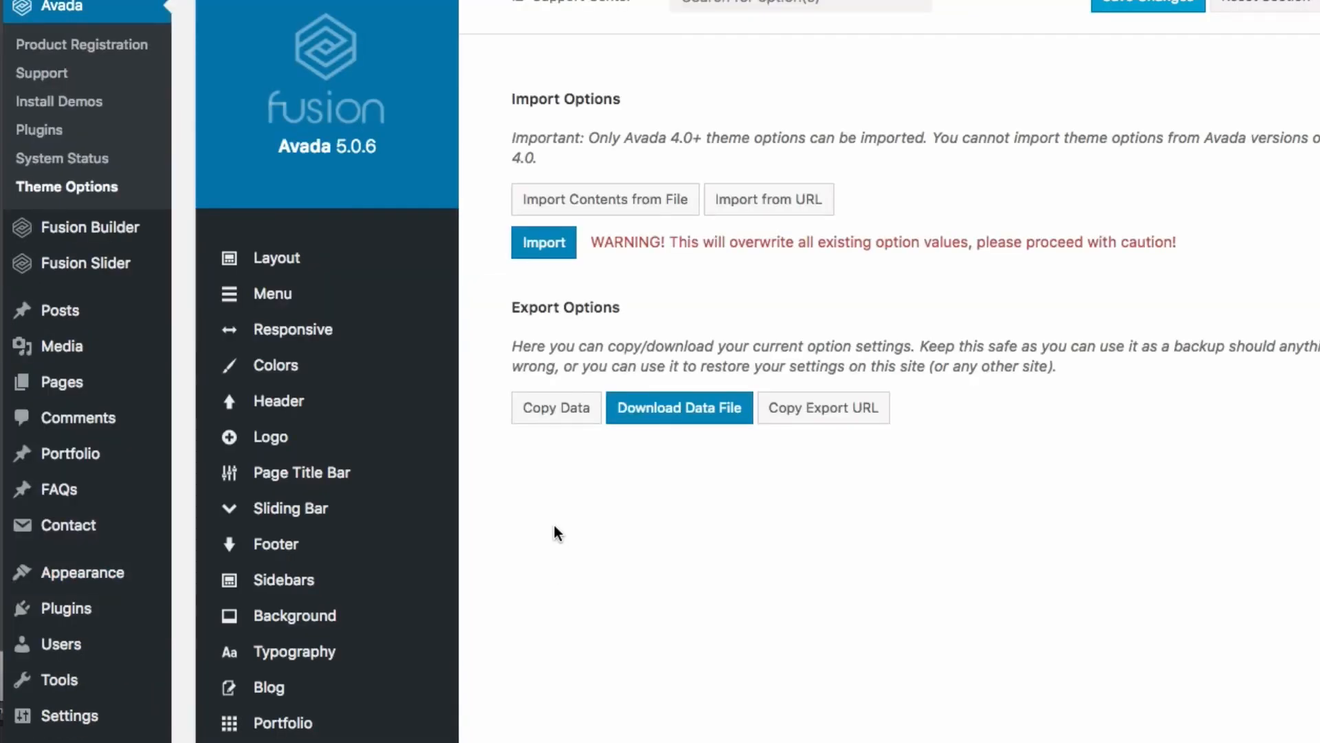
click(282, 402)
scroll(704, 603, down, 3)
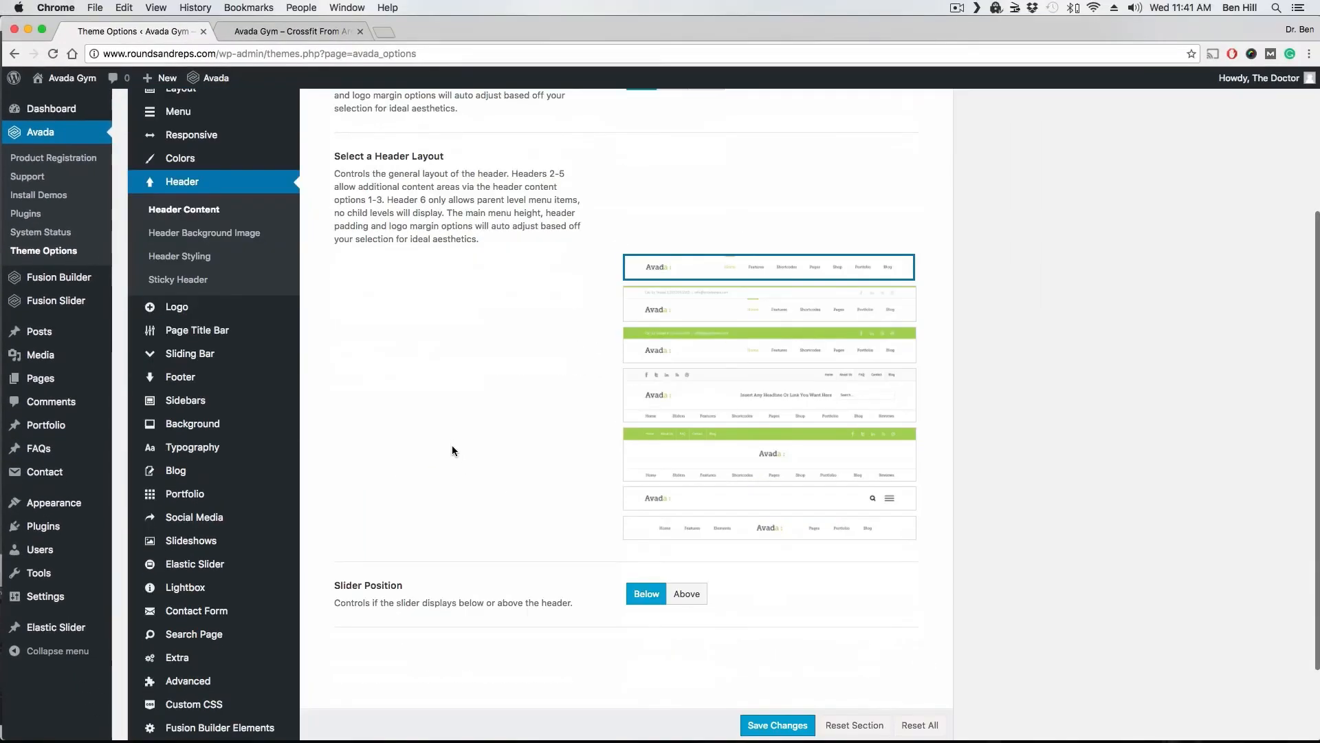
scroll(452, 440, up, 2)
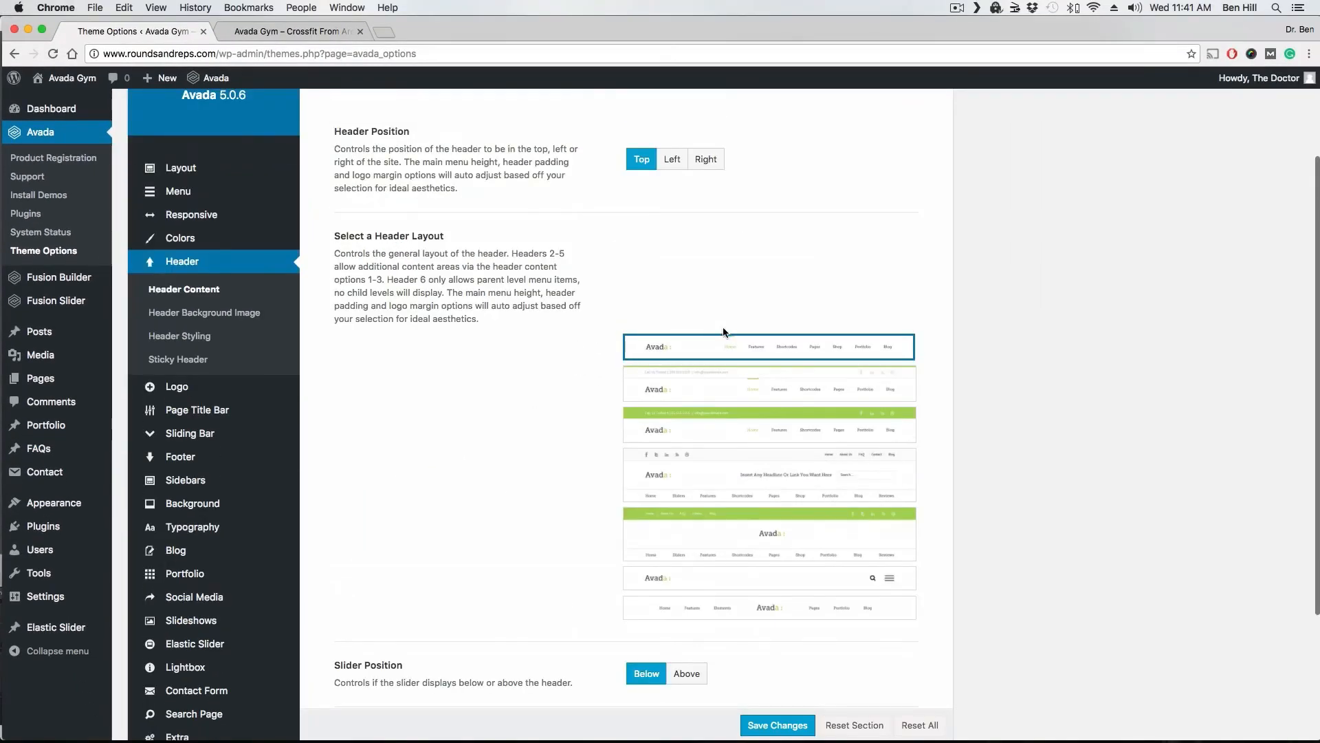
mouse_move(707, 345)
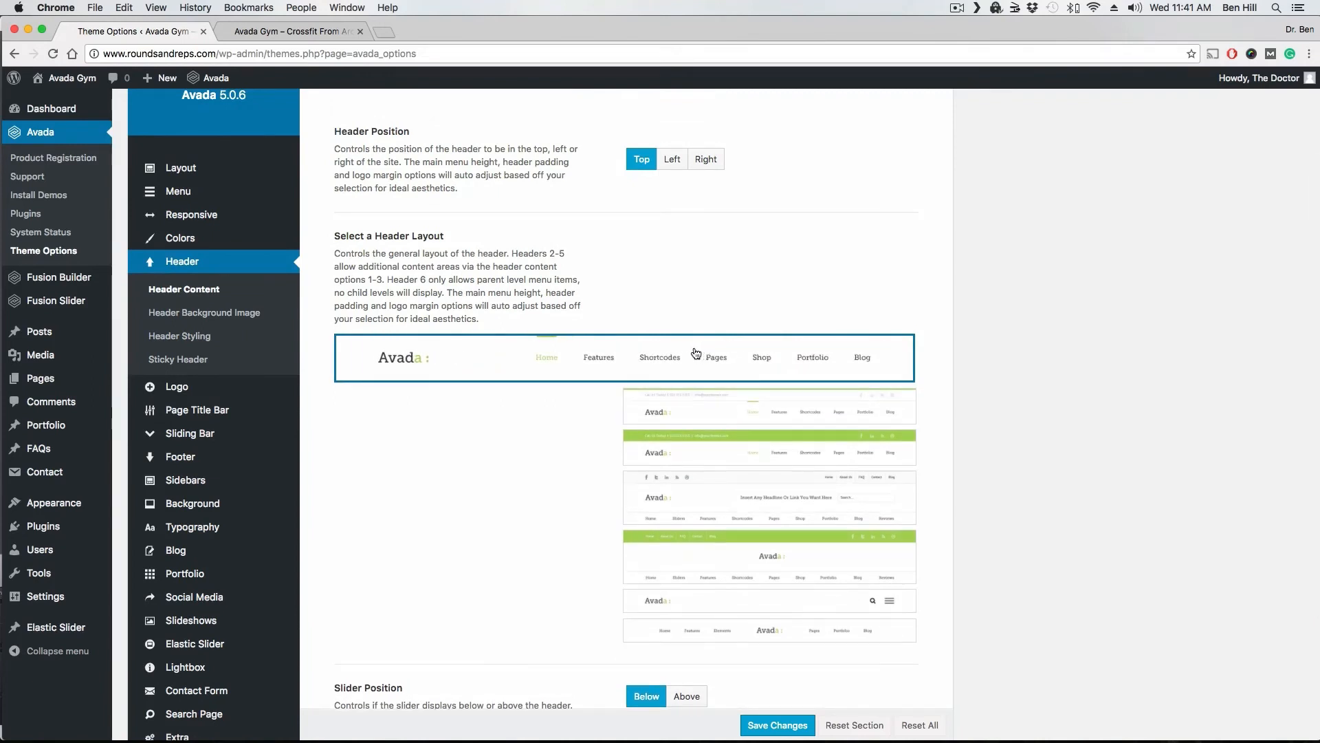
scroll(509, 403, down, 1)
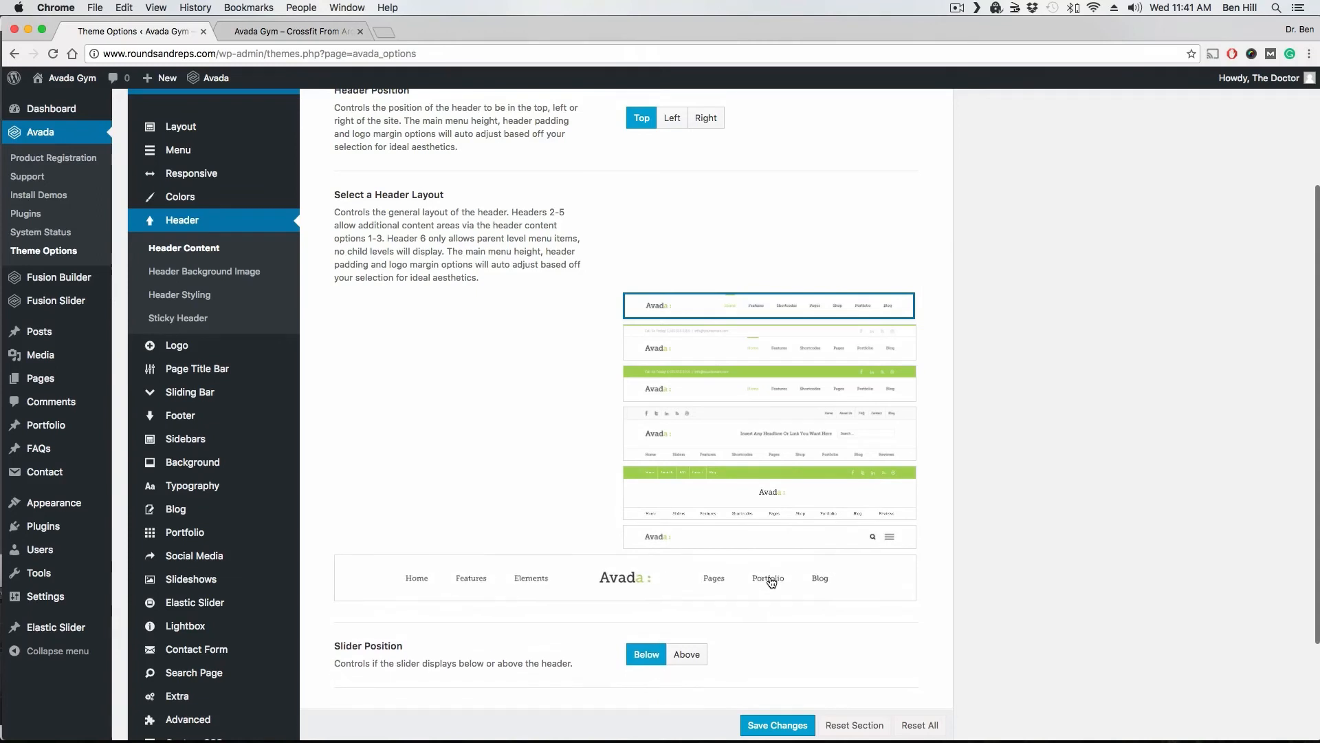
Apply the header layout with the logo centered between the menu items, save it, and check the refreshed home page.
click(772, 583)
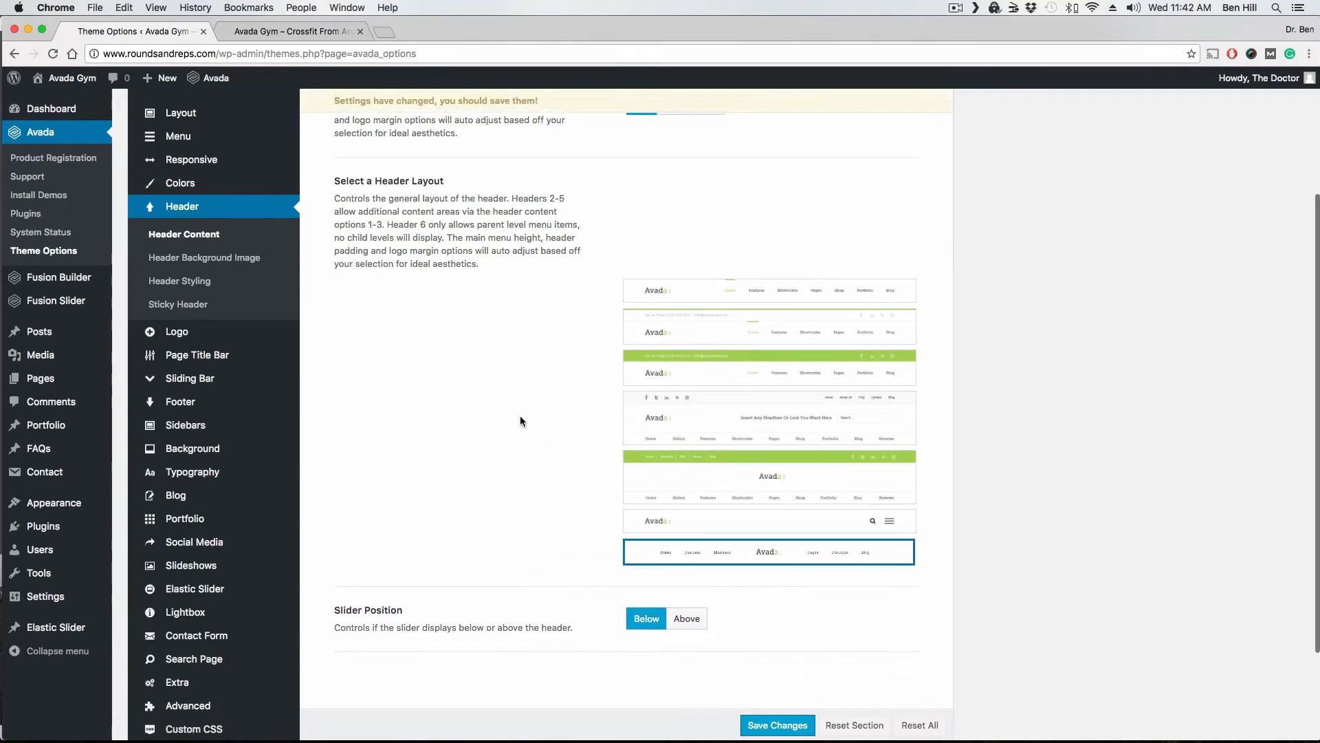
click(778, 725)
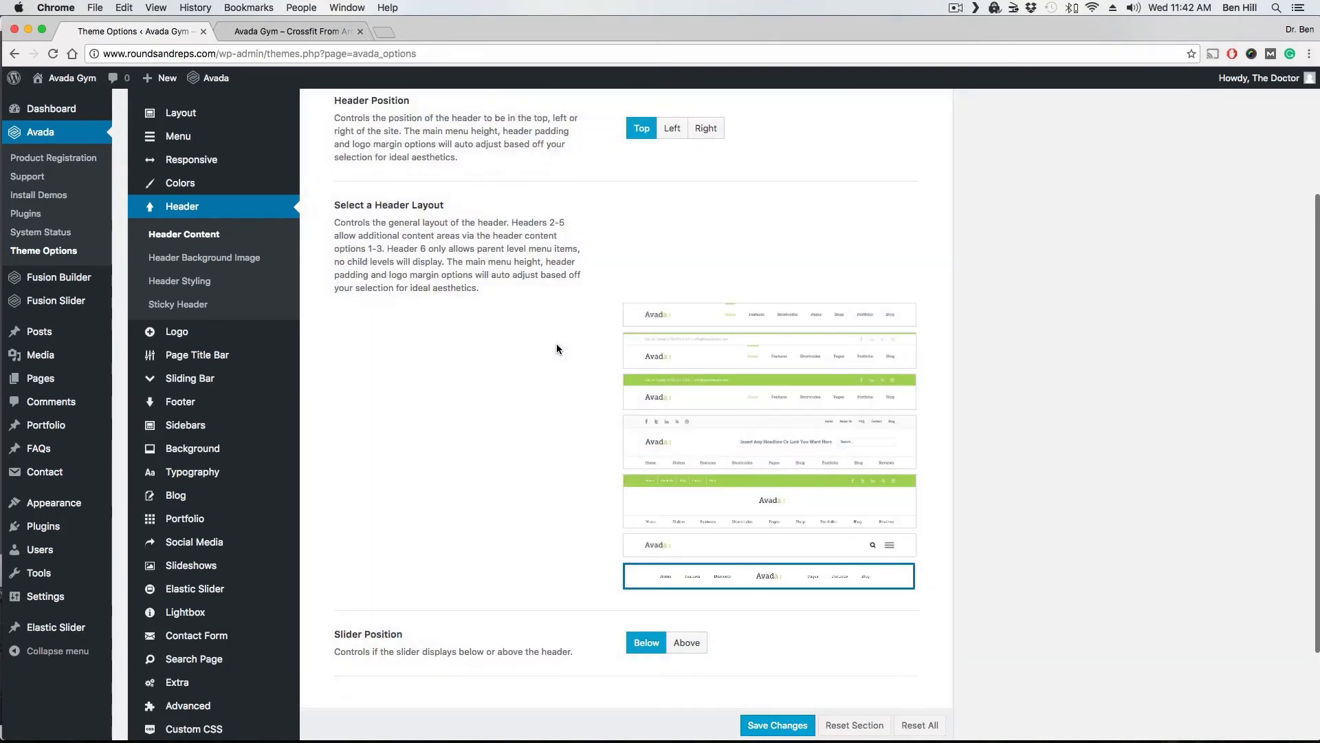
click(310, 32)
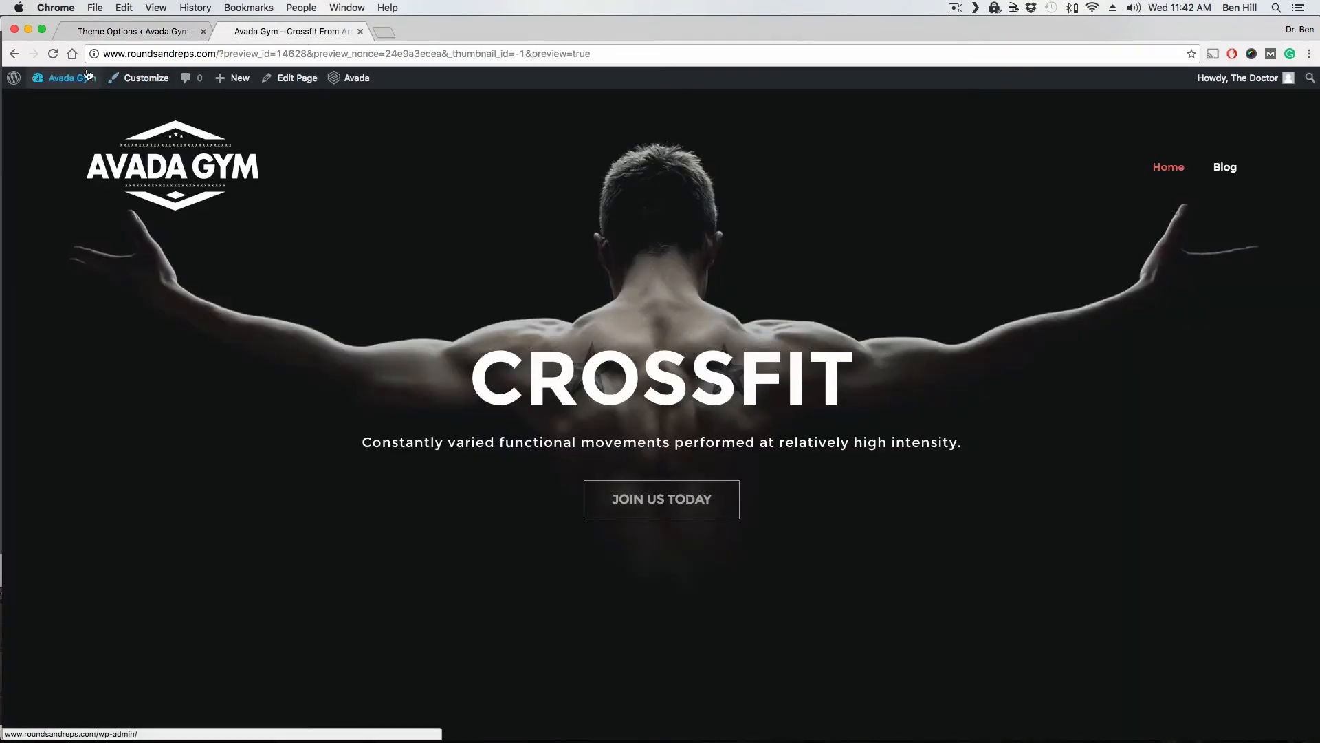
click(53, 54)
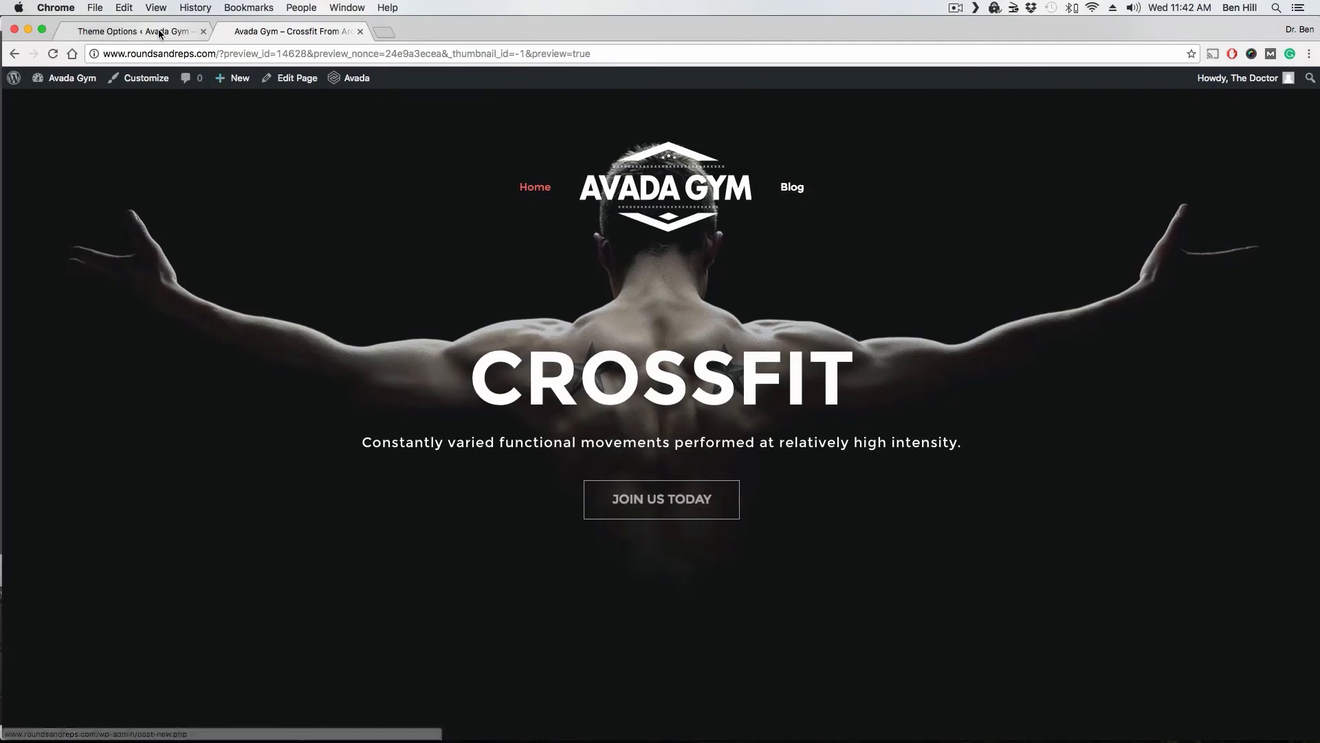
click(137, 31)
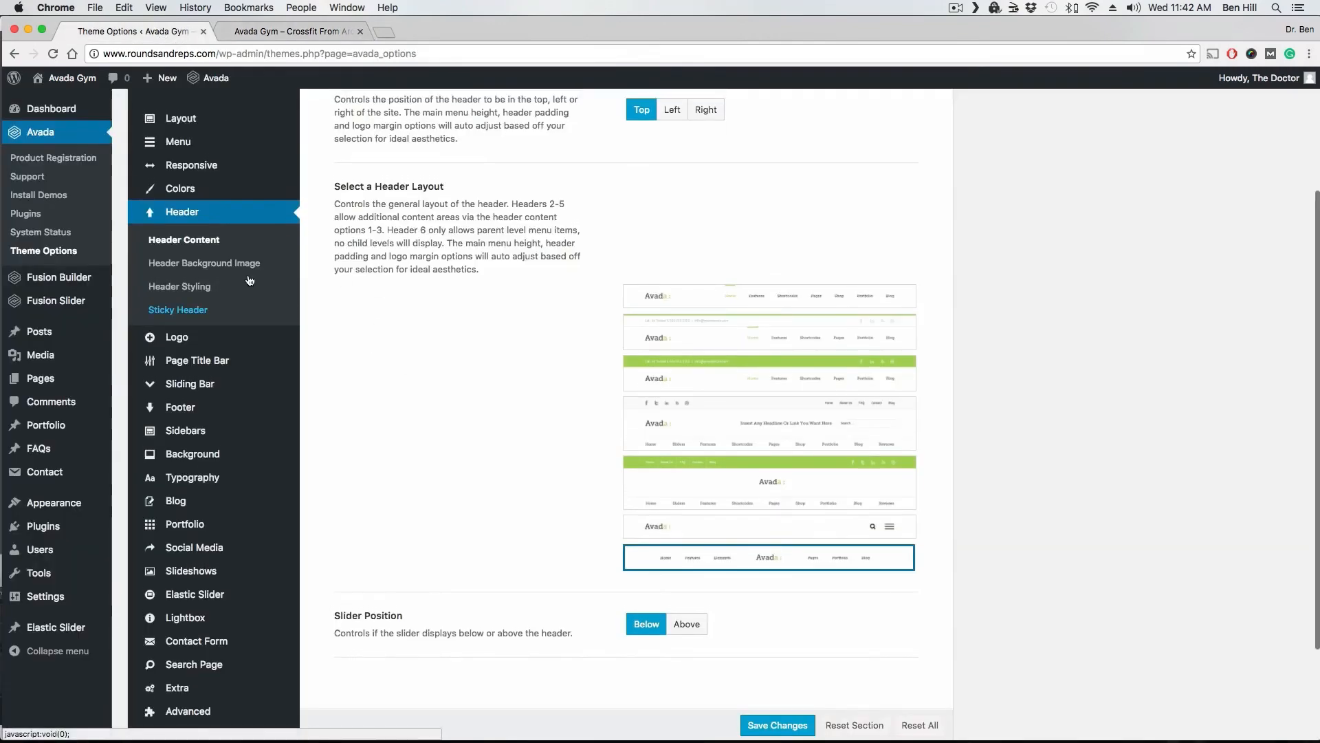
Review the Header Background Image and Header Styling settings in Theme Options.
click(238, 259)
scroll(485, 354, up, 3)
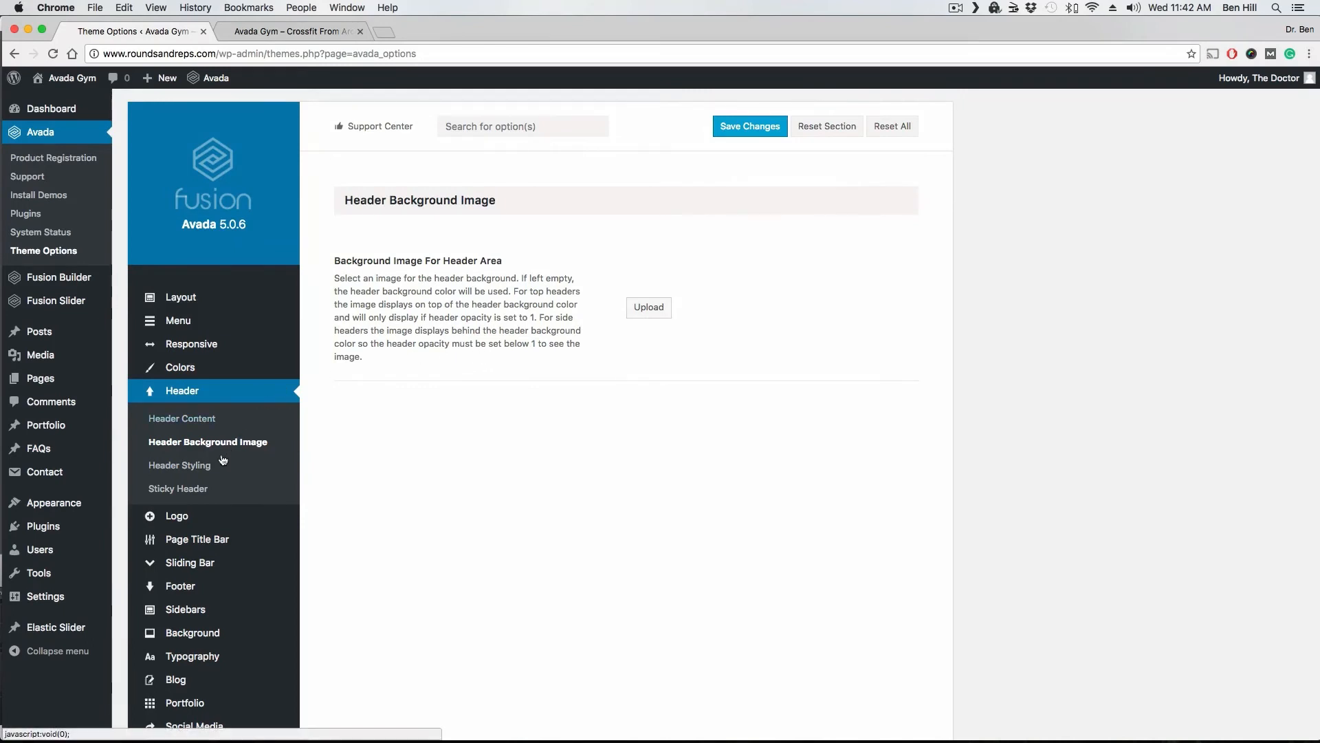
click(197, 466)
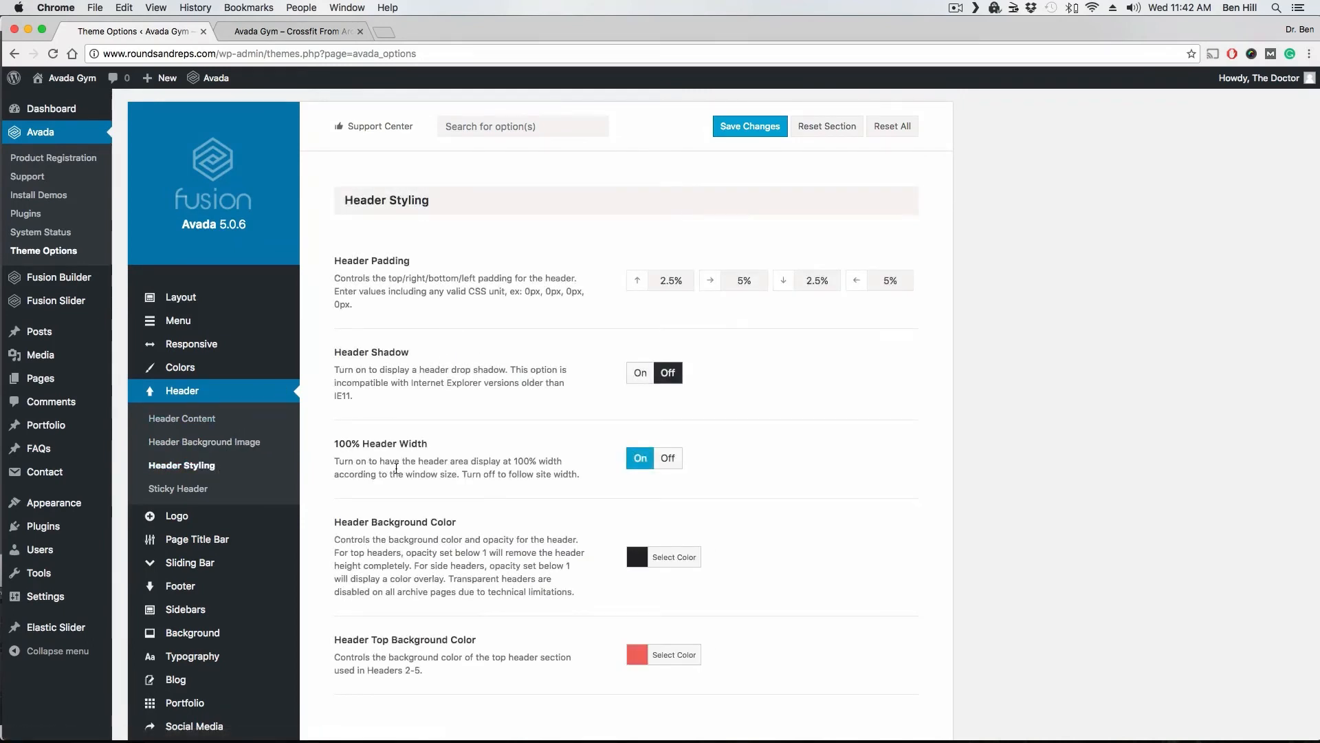
Turn on Sticky Header, save the theme options, and check the header on the refreshed home page.
click(184, 490)
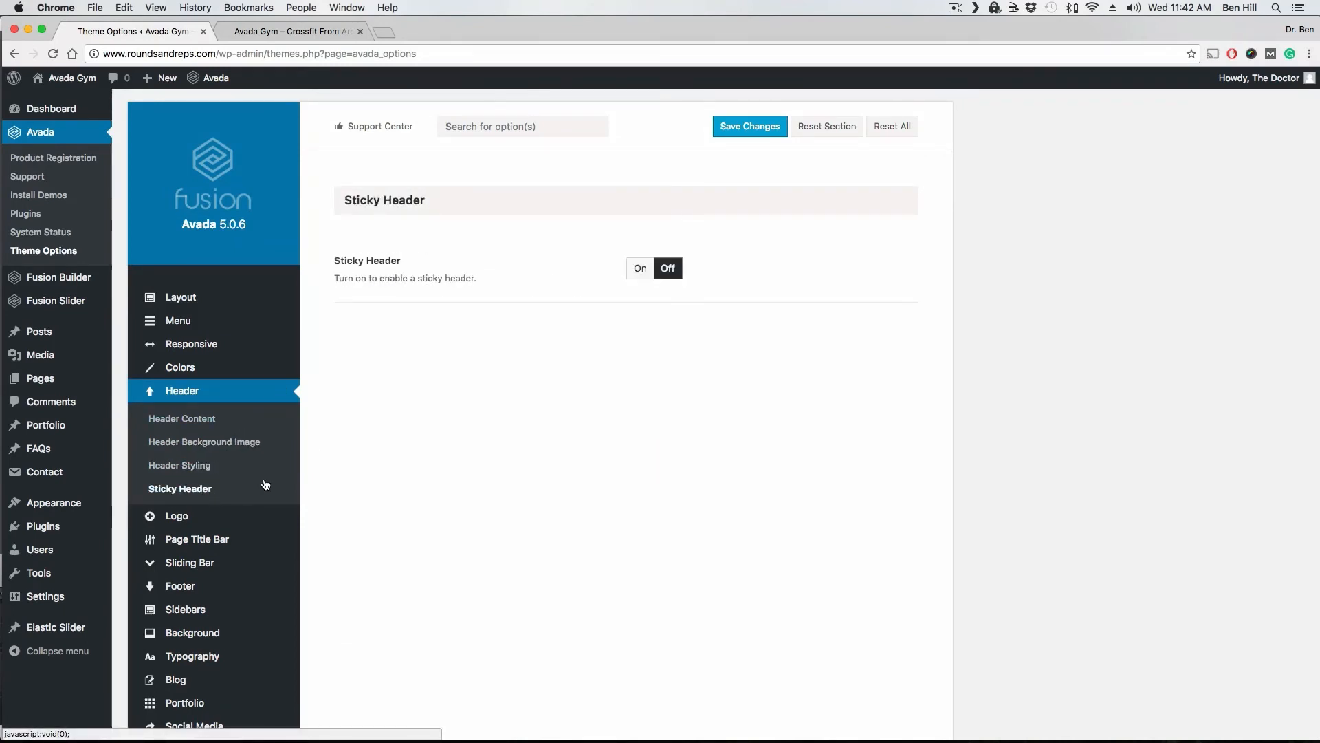
click(646, 274)
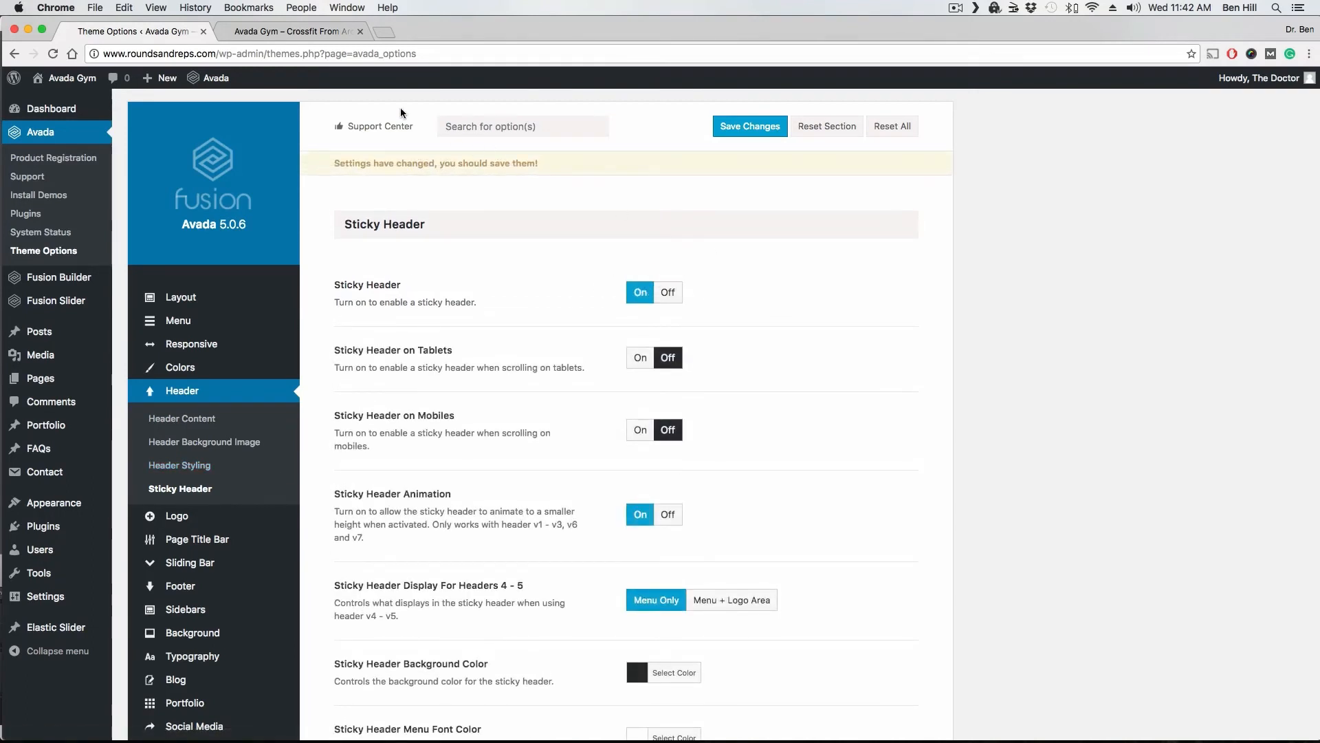
click(330, 31)
scroll(390, 206, down, 3)
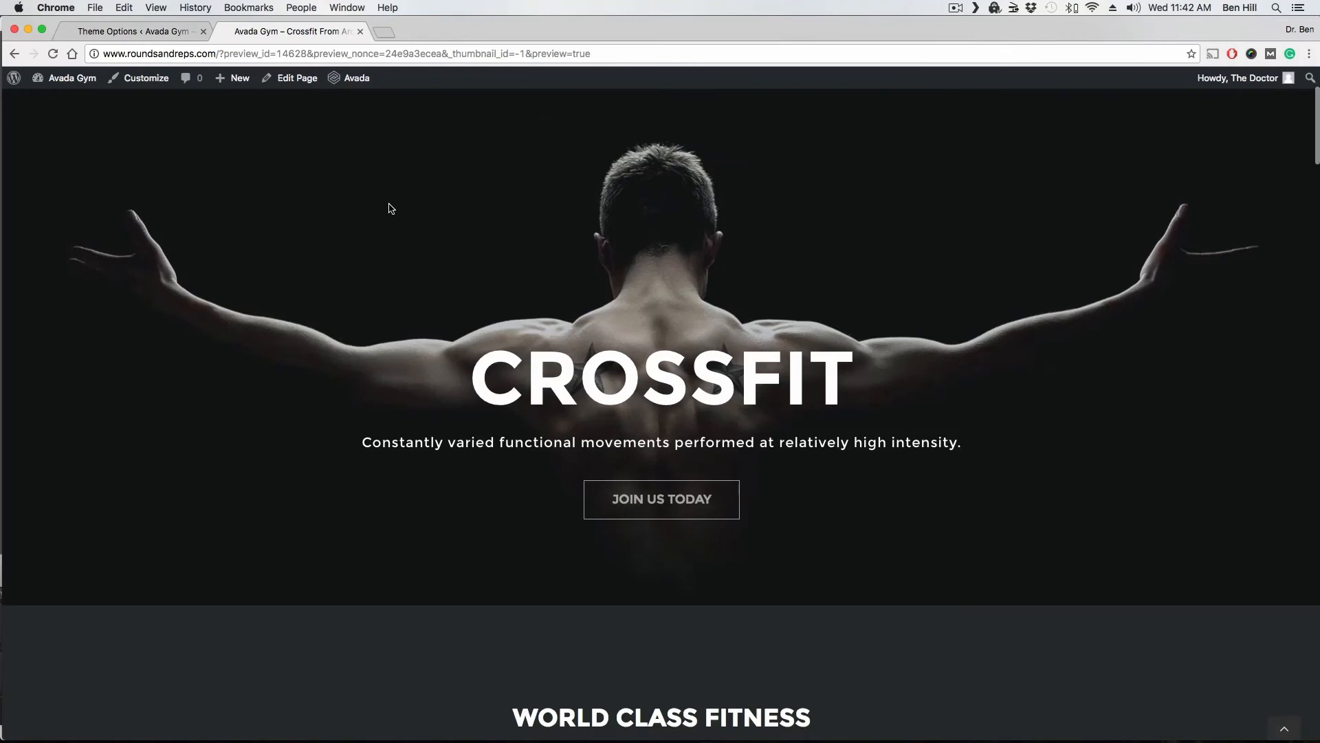
scroll(394, 207, up, 5)
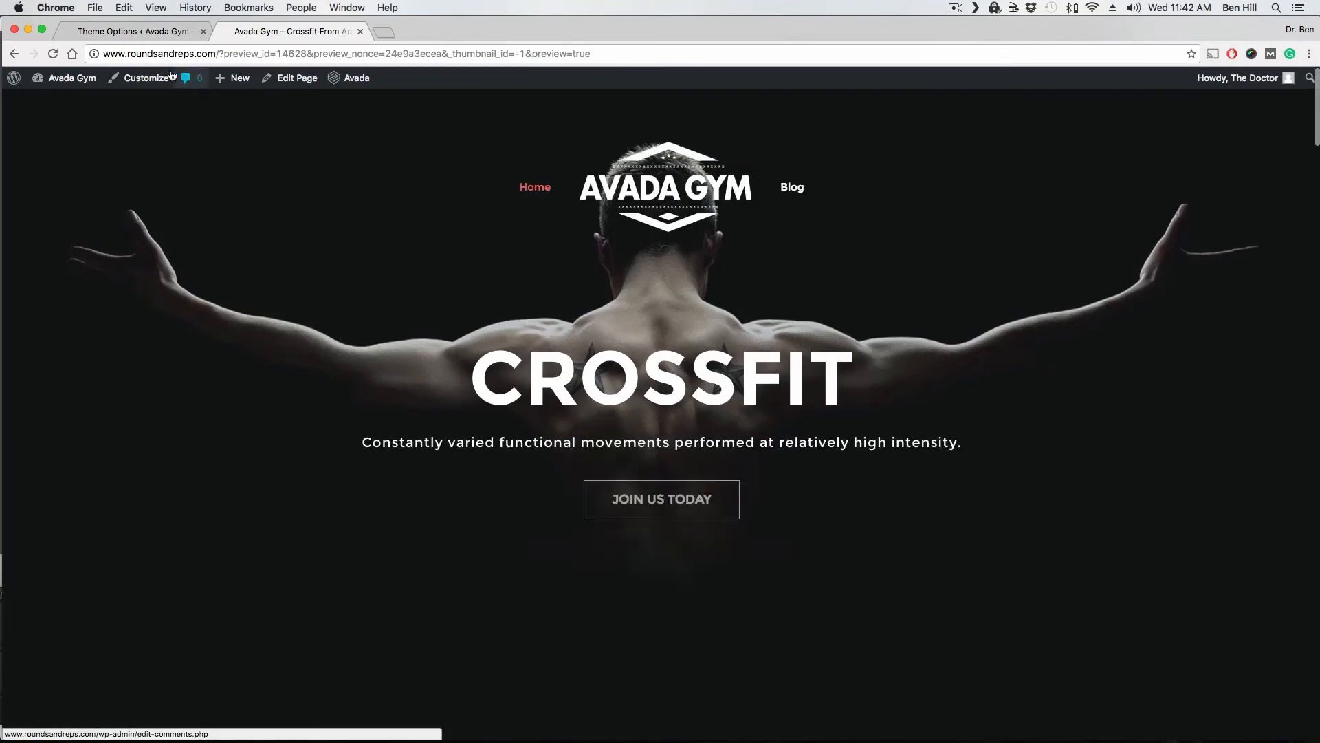
click(162, 35)
click(751, 127)
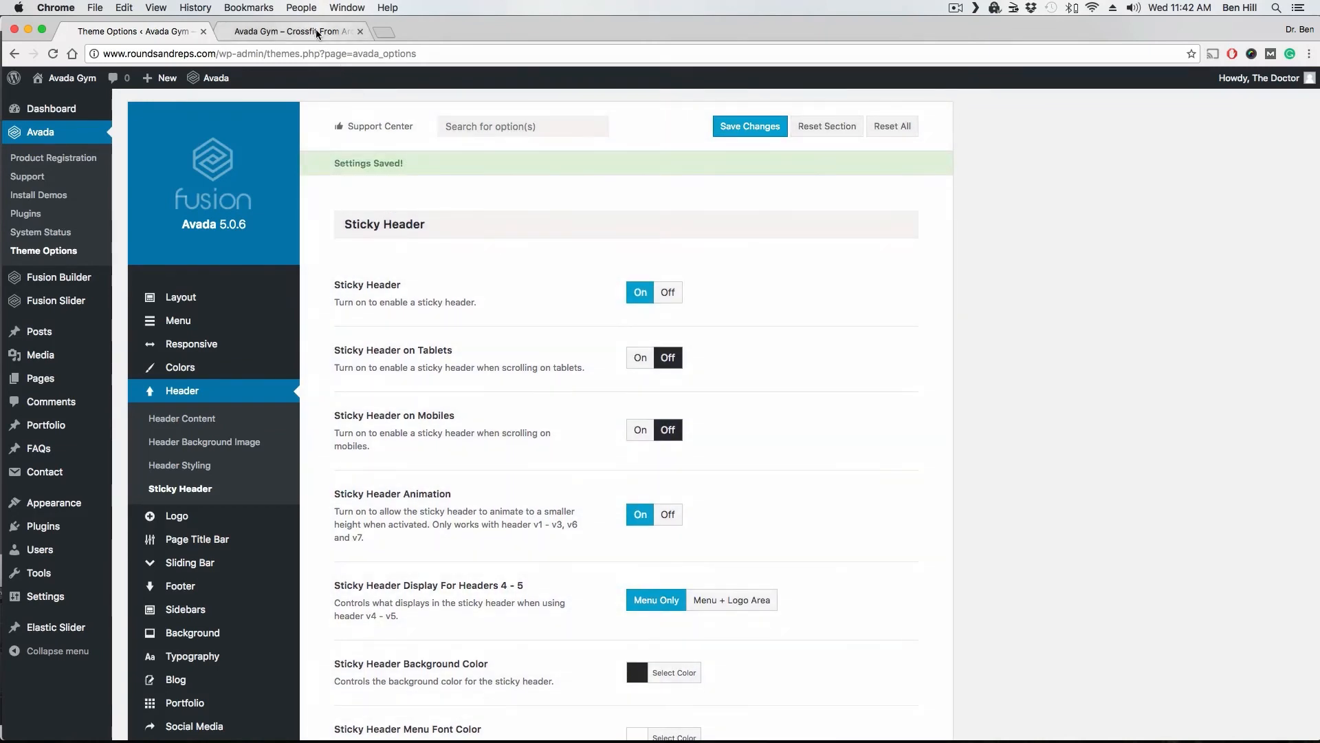
click(320, 35)
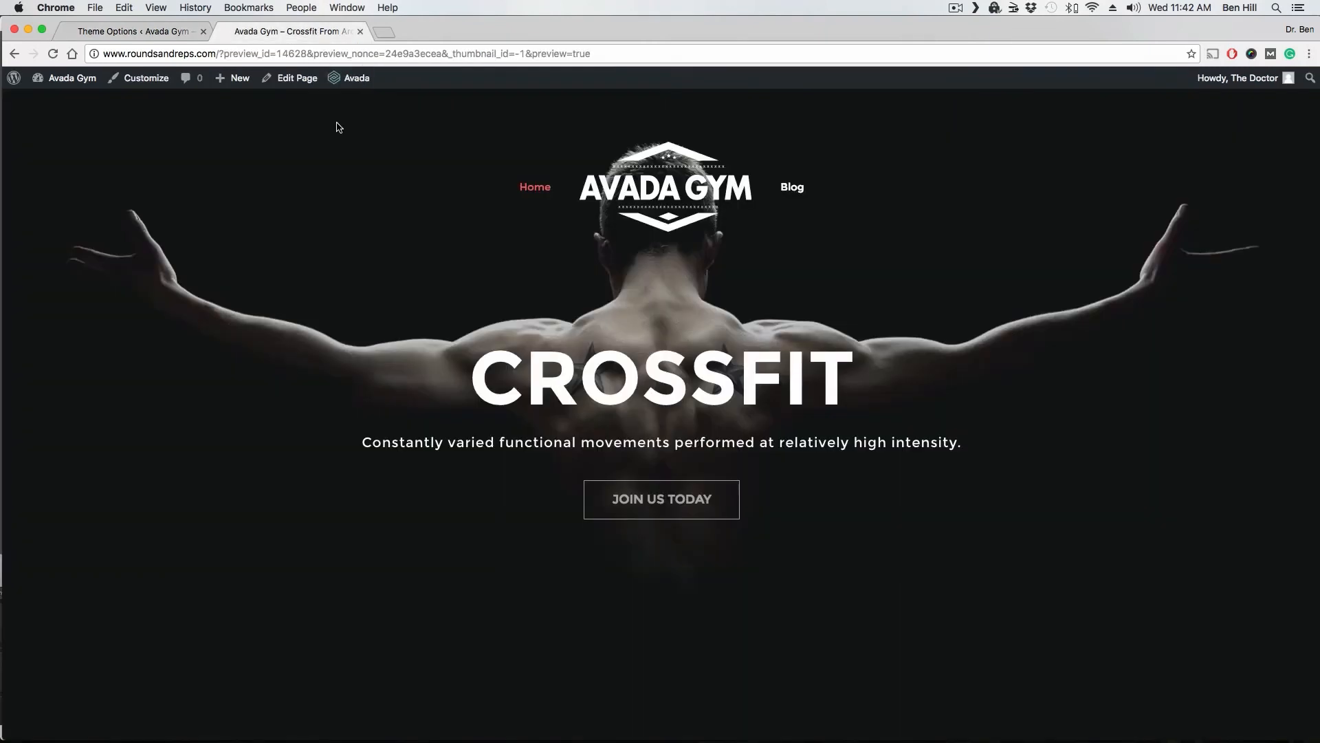
click(53, 54)
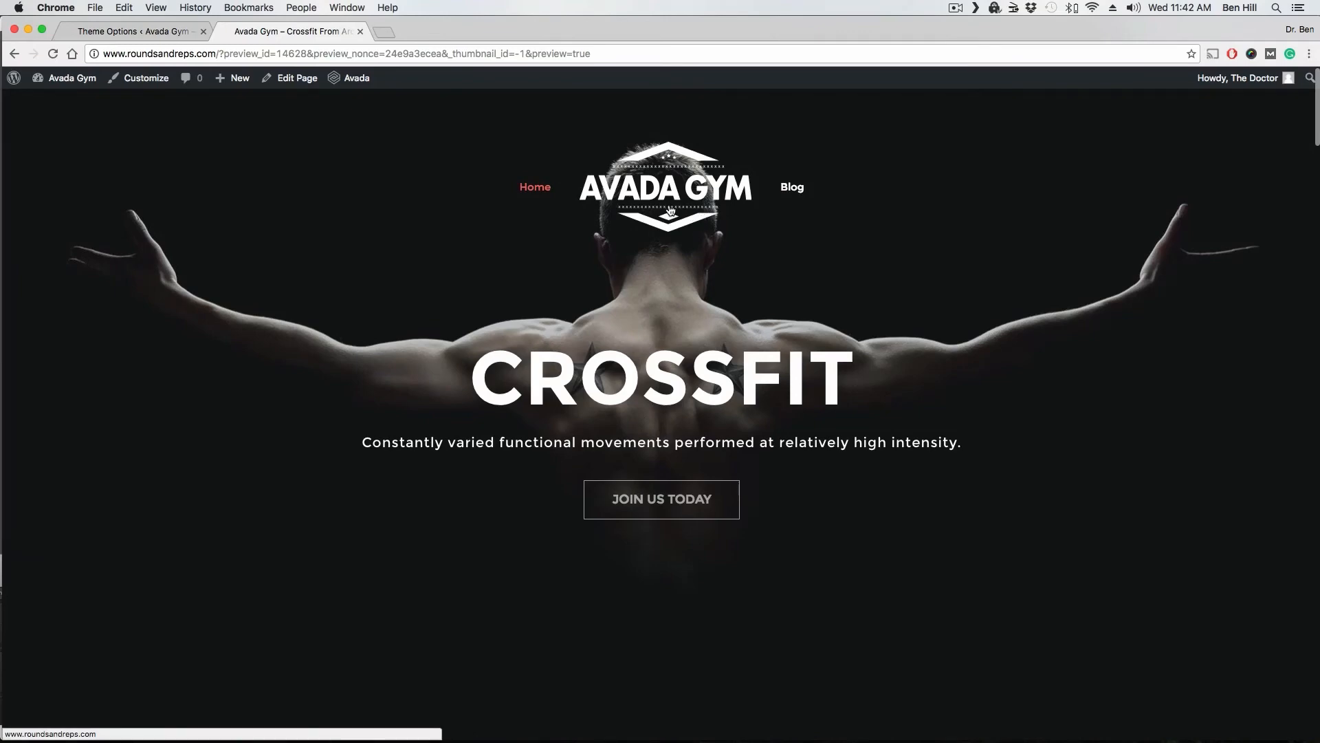
click(165, 35)
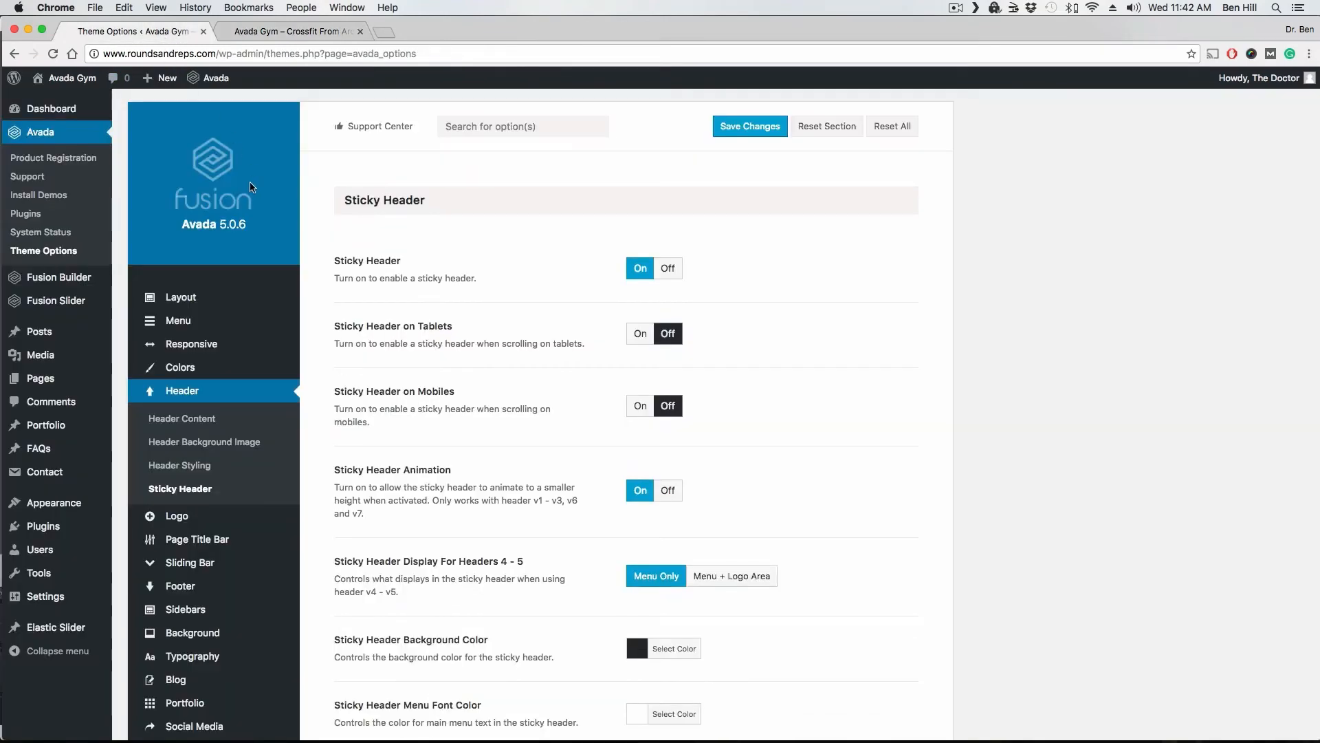
Change the header layout to the one with a green top bar, centered logo and menu row below, and save.
click(205, 418)
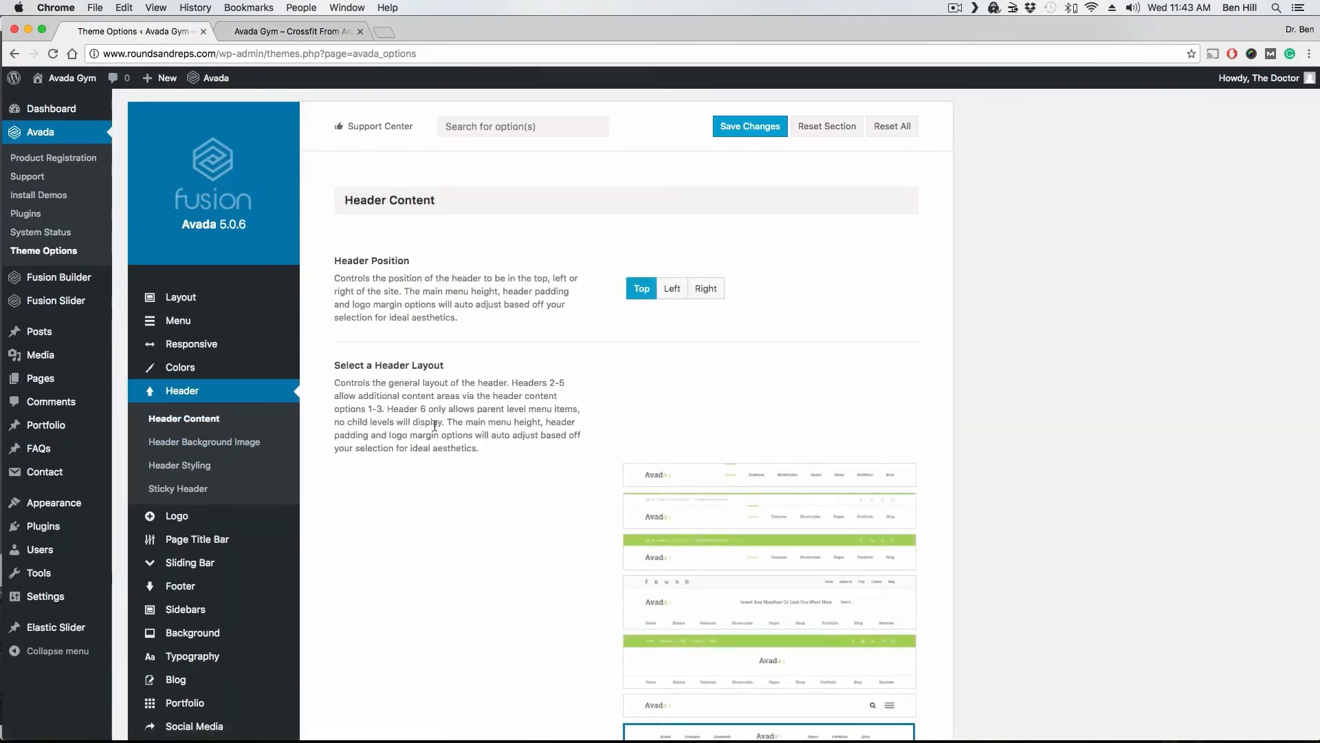
scroll(510, 426, down, 3)
scroll(536, 479, down, 1)
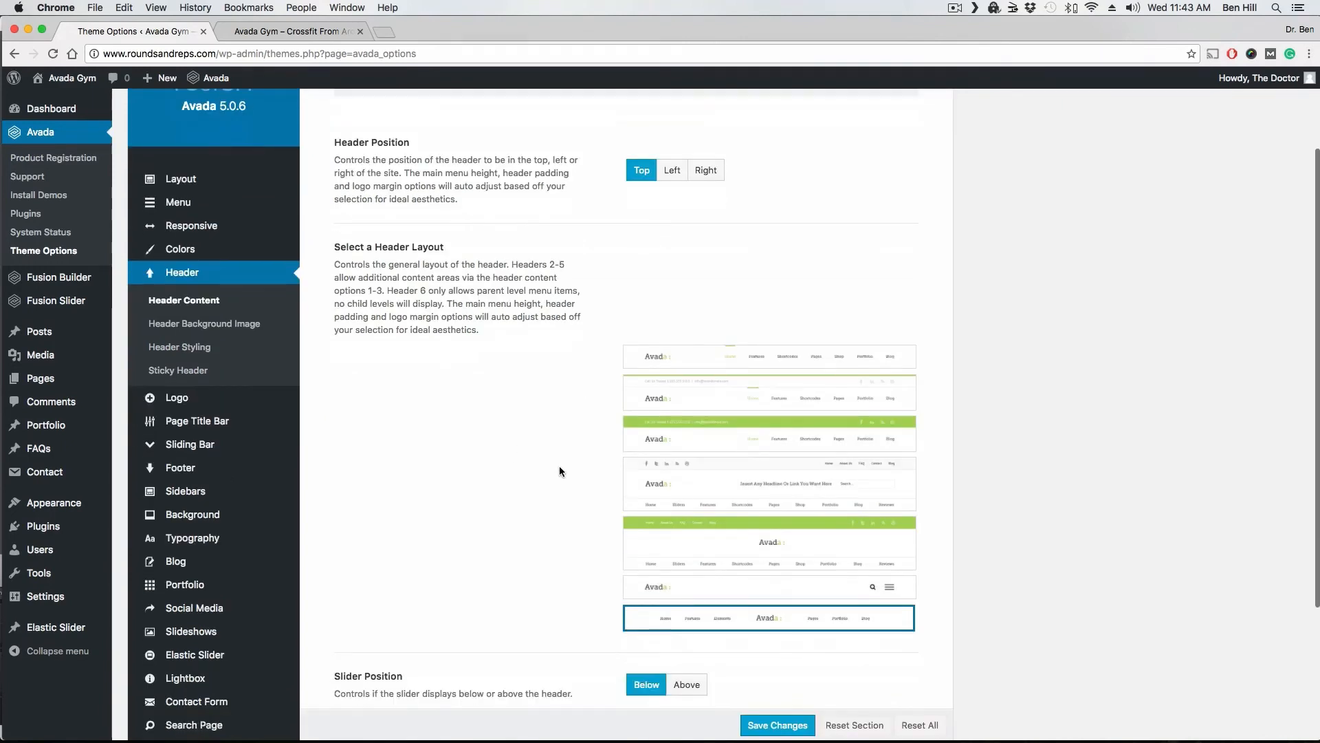
click(753, 543)
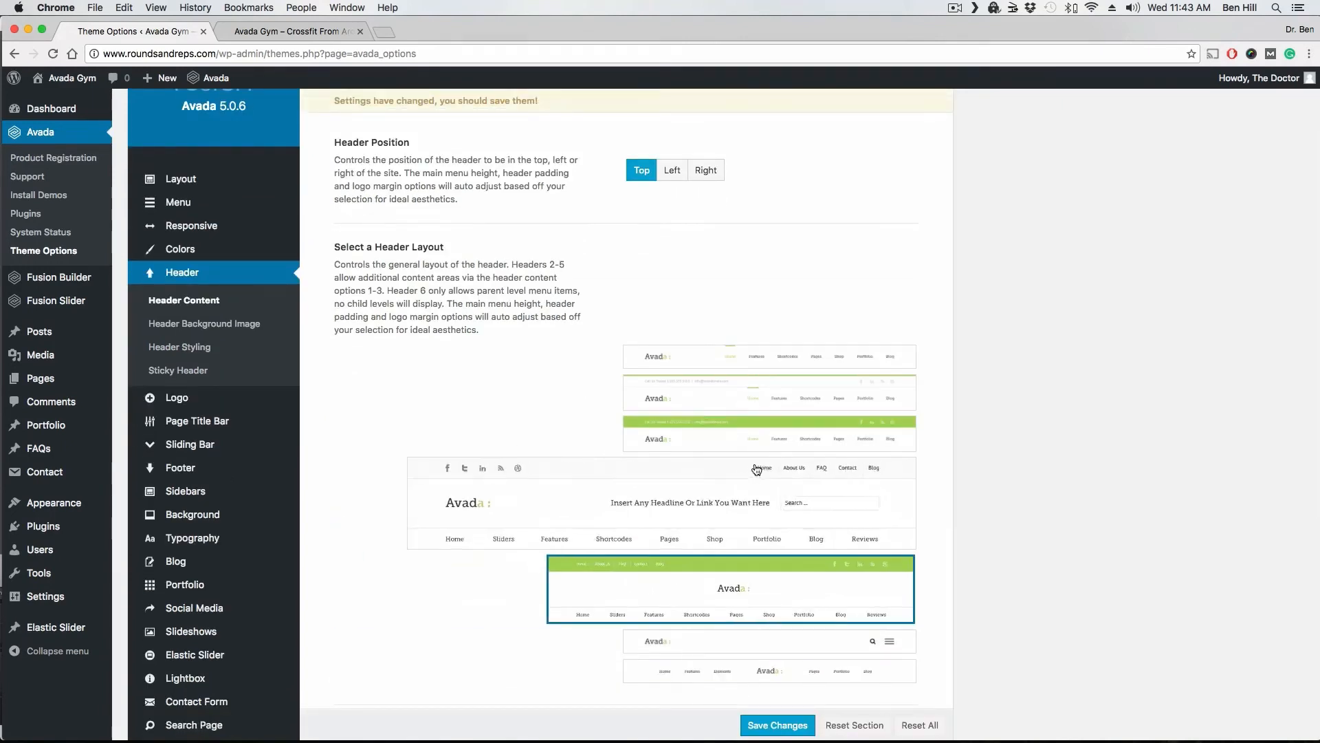
click(776, 730)
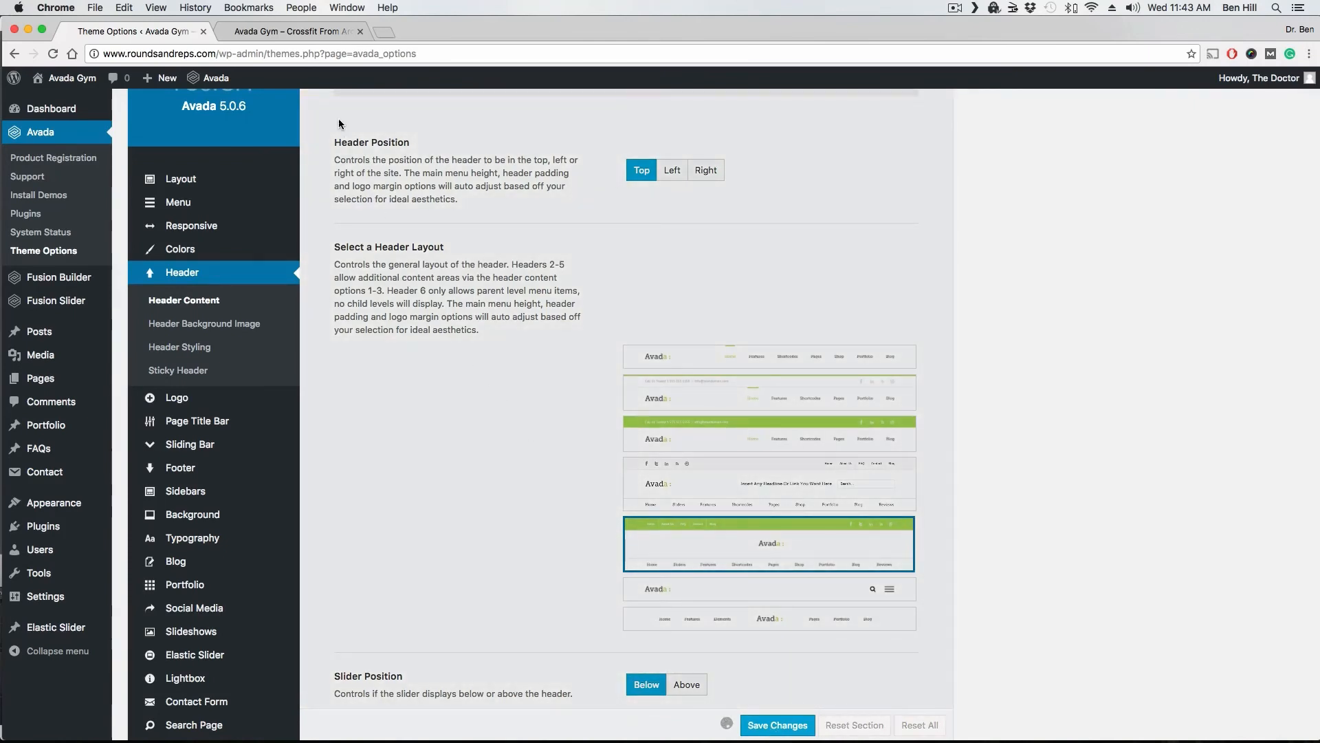
Examine the new header on the home page at different scroll positions and return to the WordPress admin.
click(333, 32)
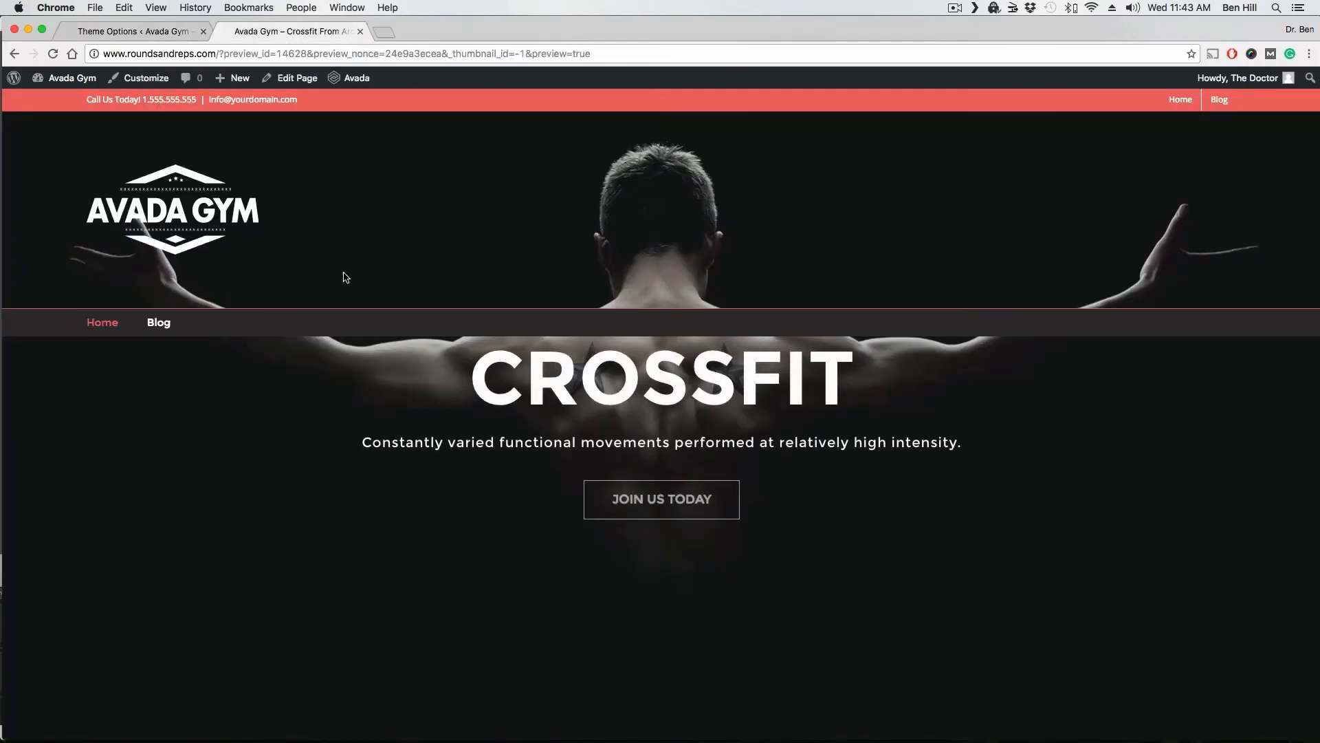
scroll(350, 275, down, 1)
scroll(352, 274, down, 3)
scroll(354, 270, up, 4)
click(178, 31)
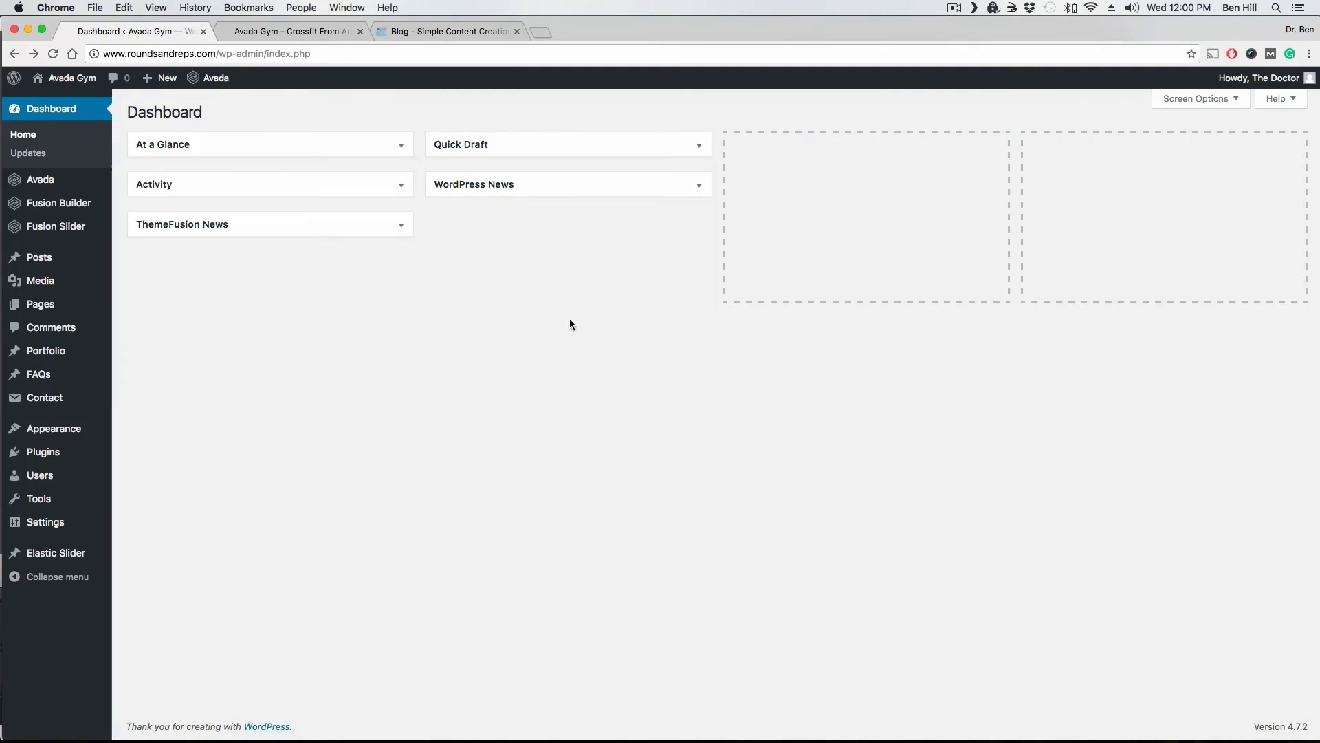
Open the Static Front Page settings in the WordPress Customizer.
mouse_move(71, 429)
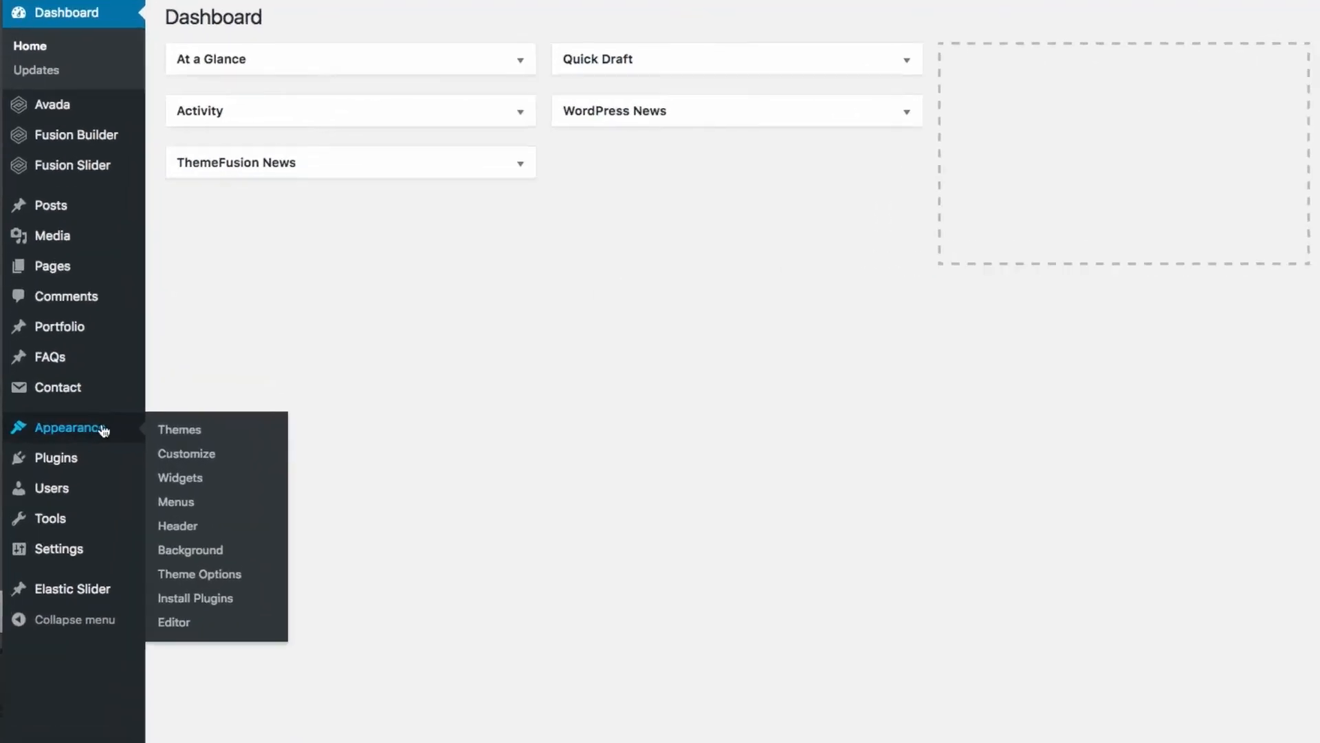
click(248, 466)
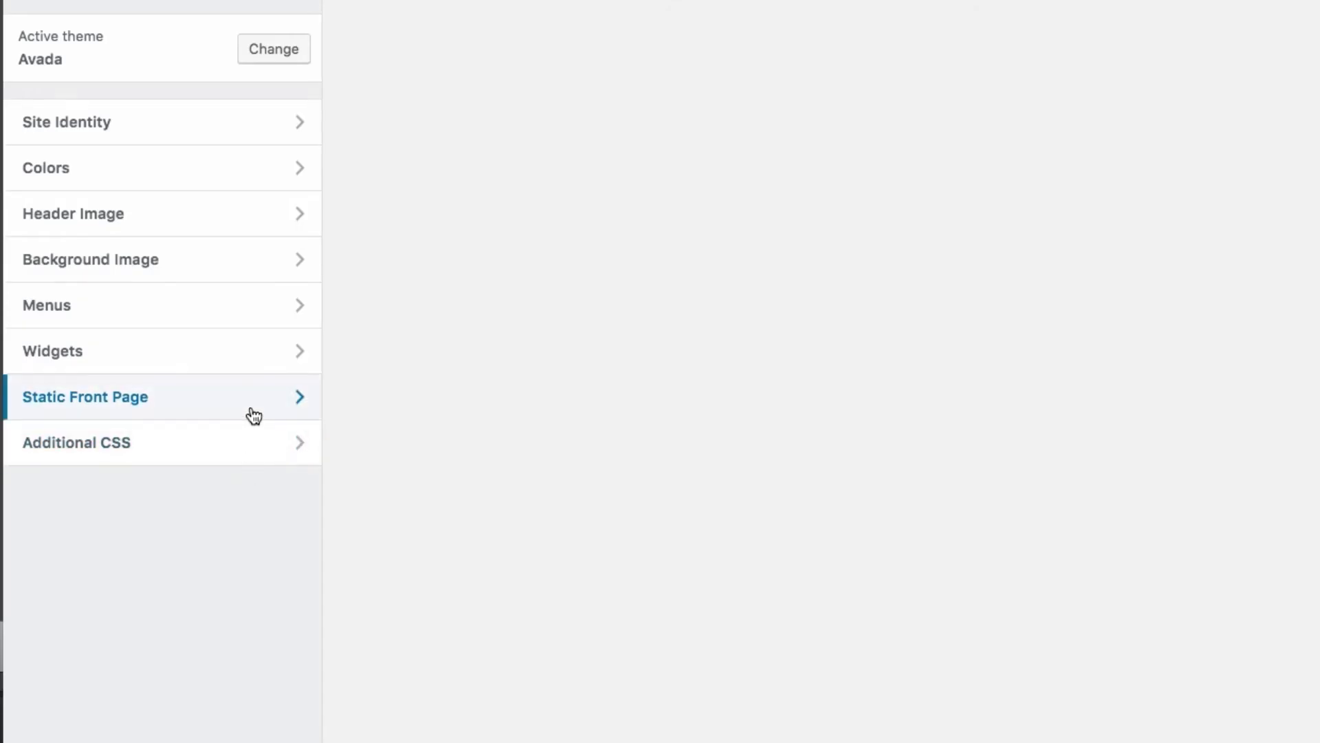
click(252, 410)
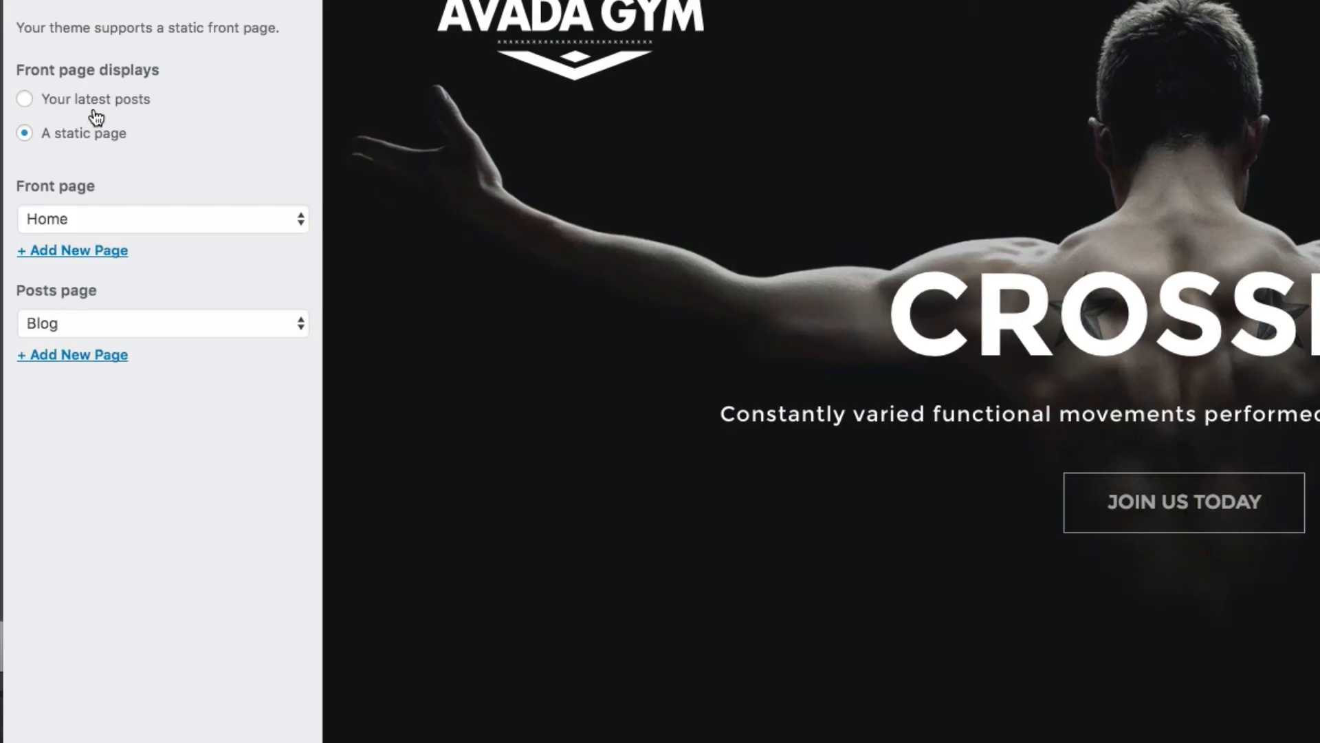
Switch the front page display to latest posts and back to a static page, with Home as front page and Blog as posts page.
click(25, 101)
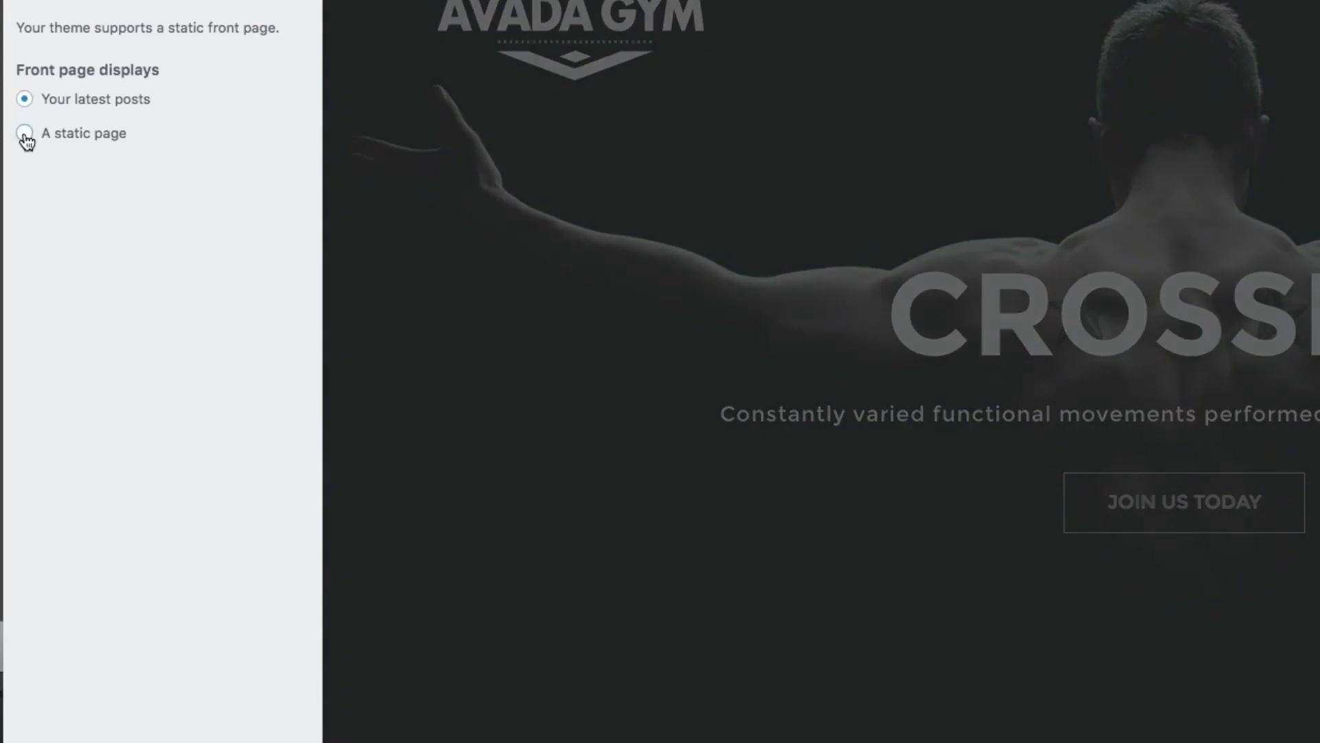
click(24, 134)
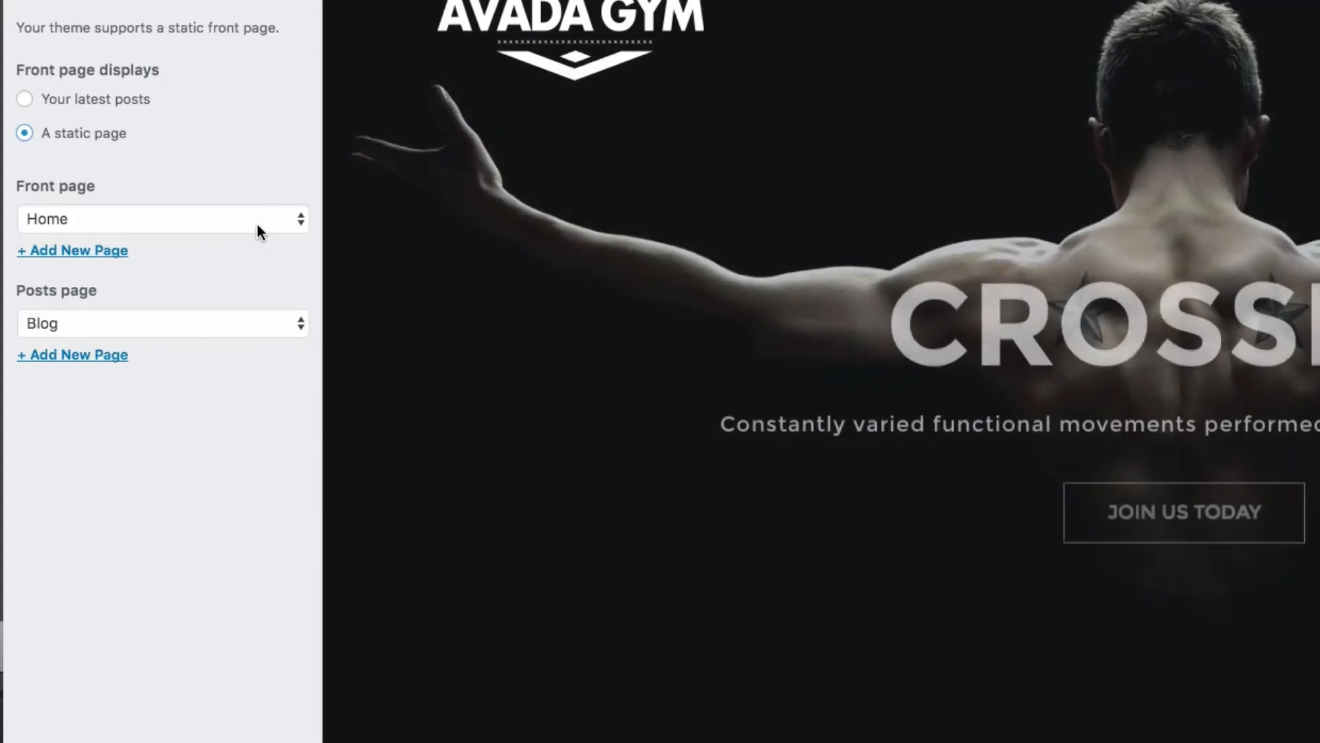
click(258, 225)
click(113, 224)
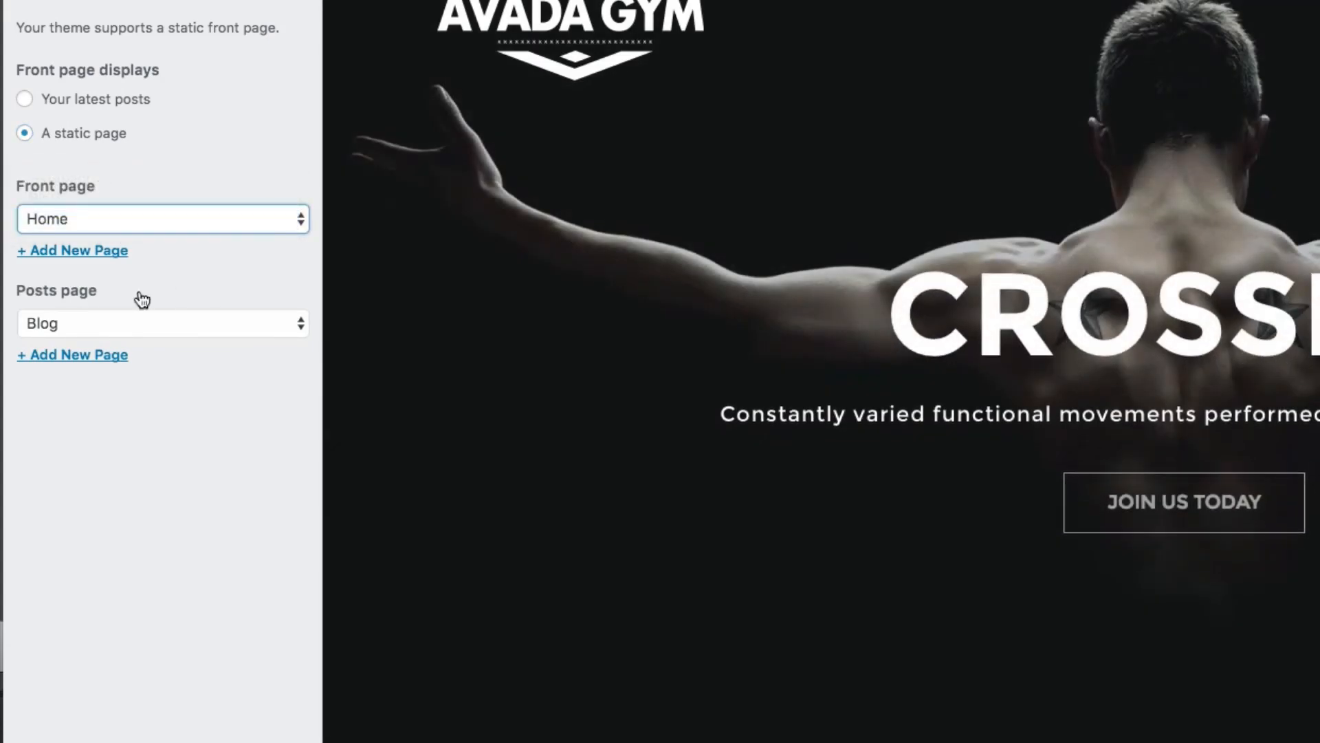
click(211, 331)
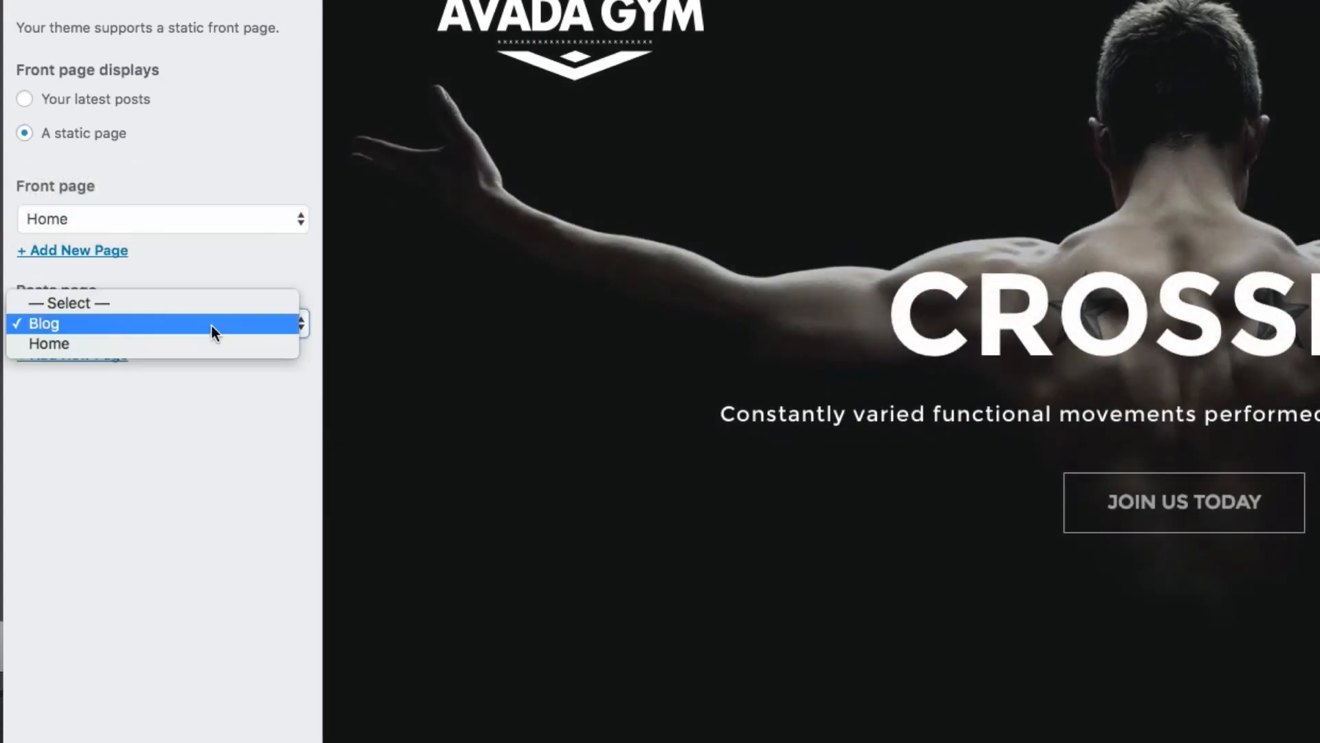
click(210, 325)
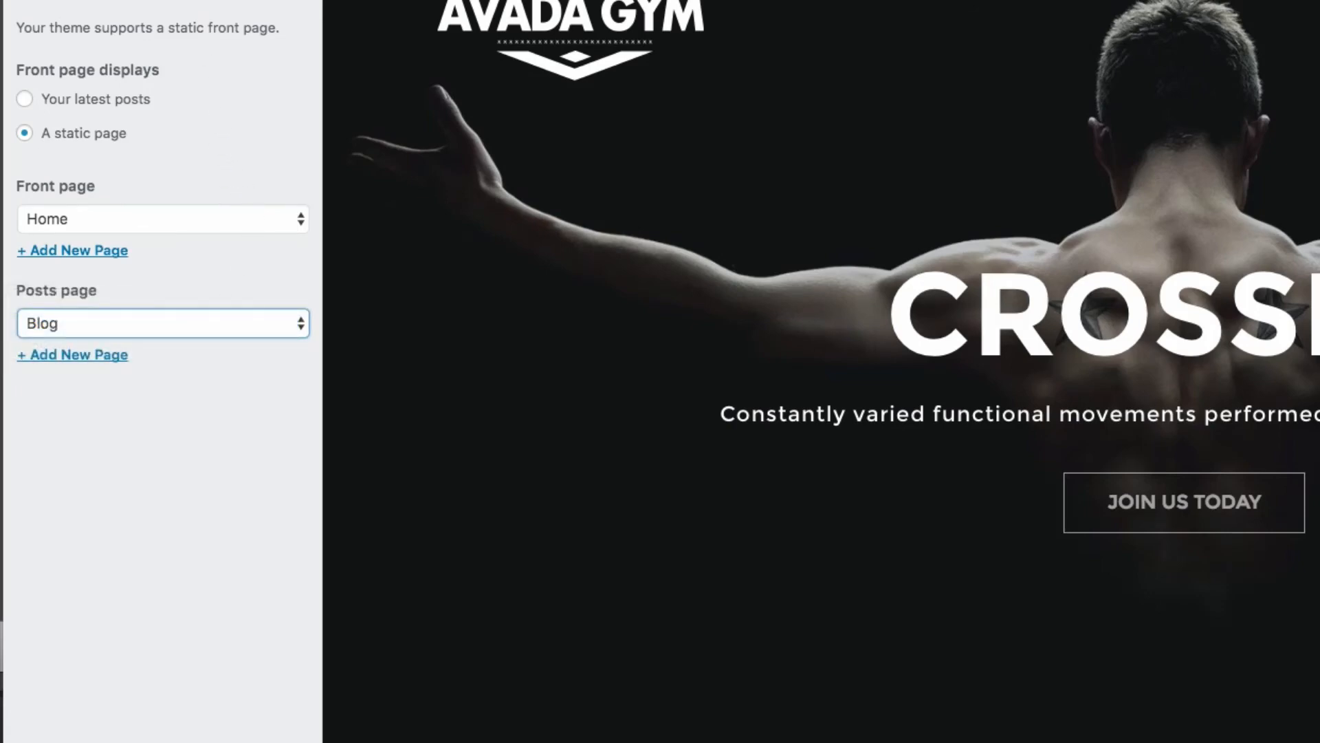
Leave the Customizer and open the Blog section of the Avada theme options.
click(21, 1)
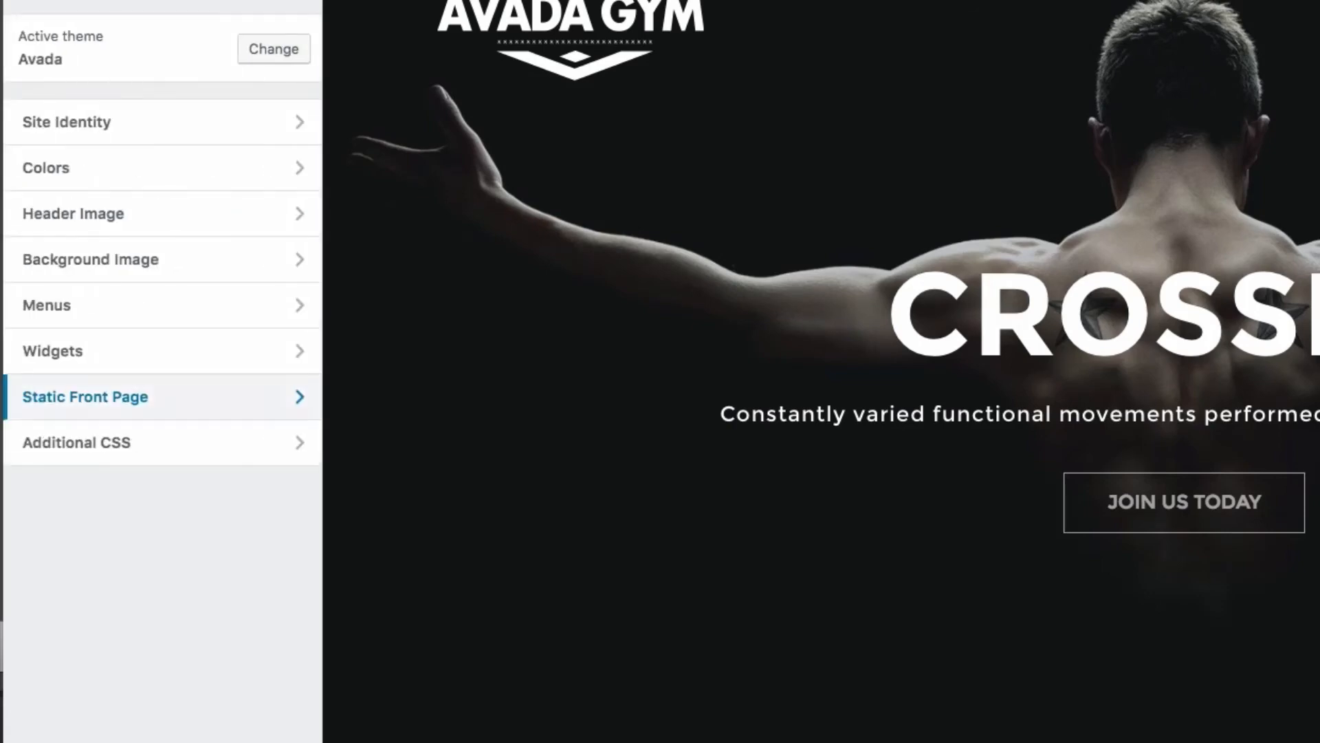
click(21, 1)
click(1178, 161)
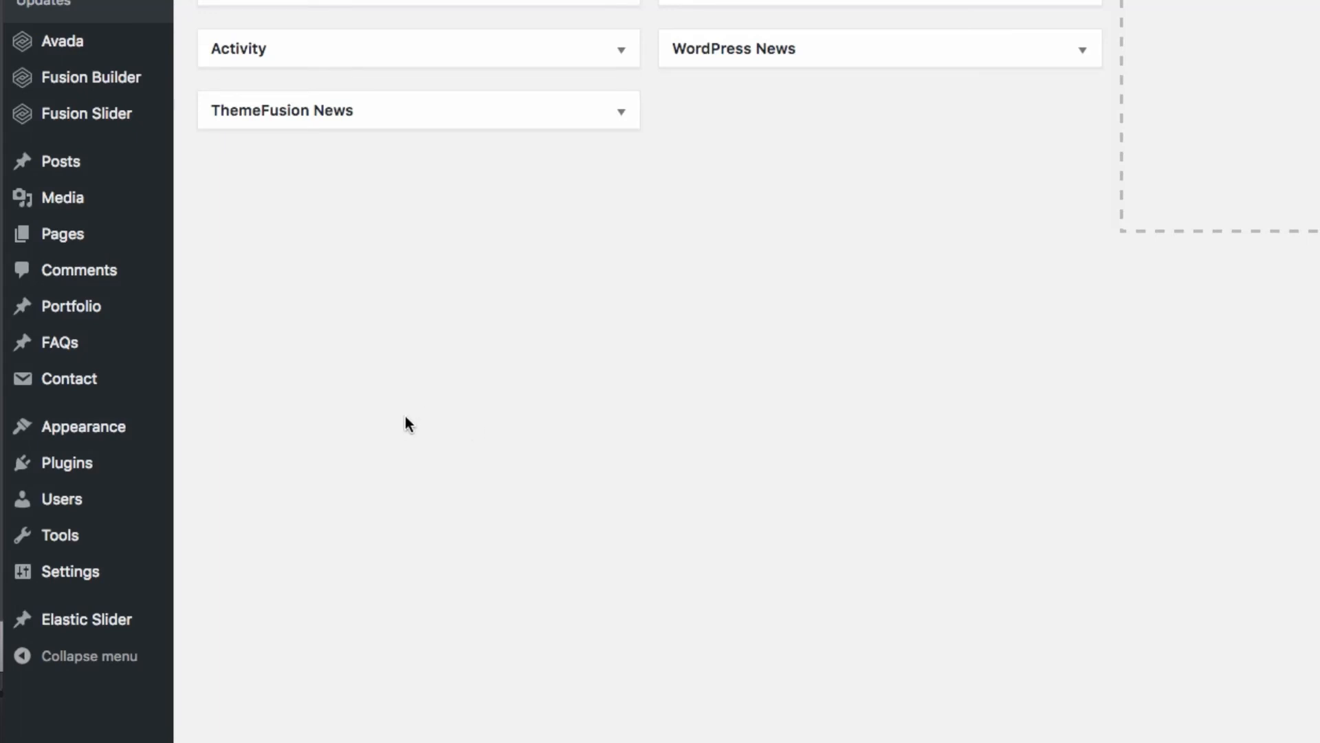
mouse_move(100, 433)
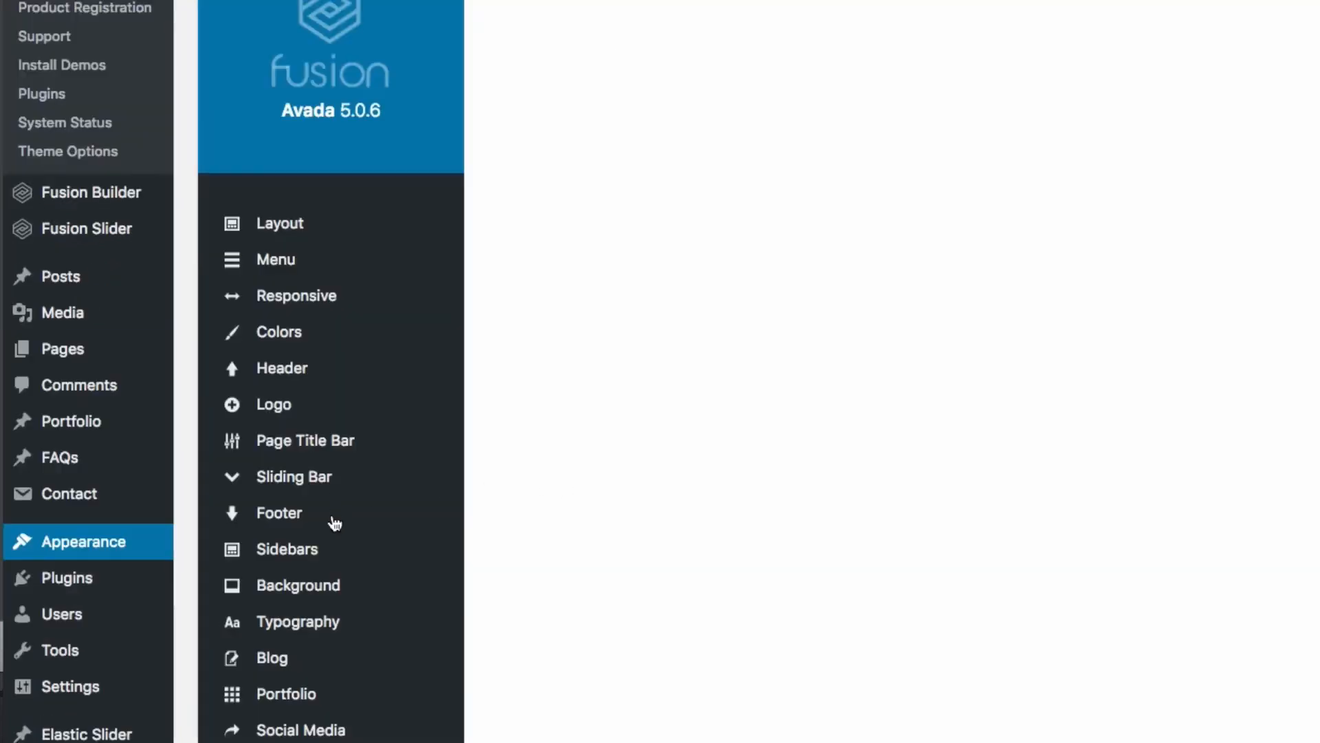
click(275, 662)
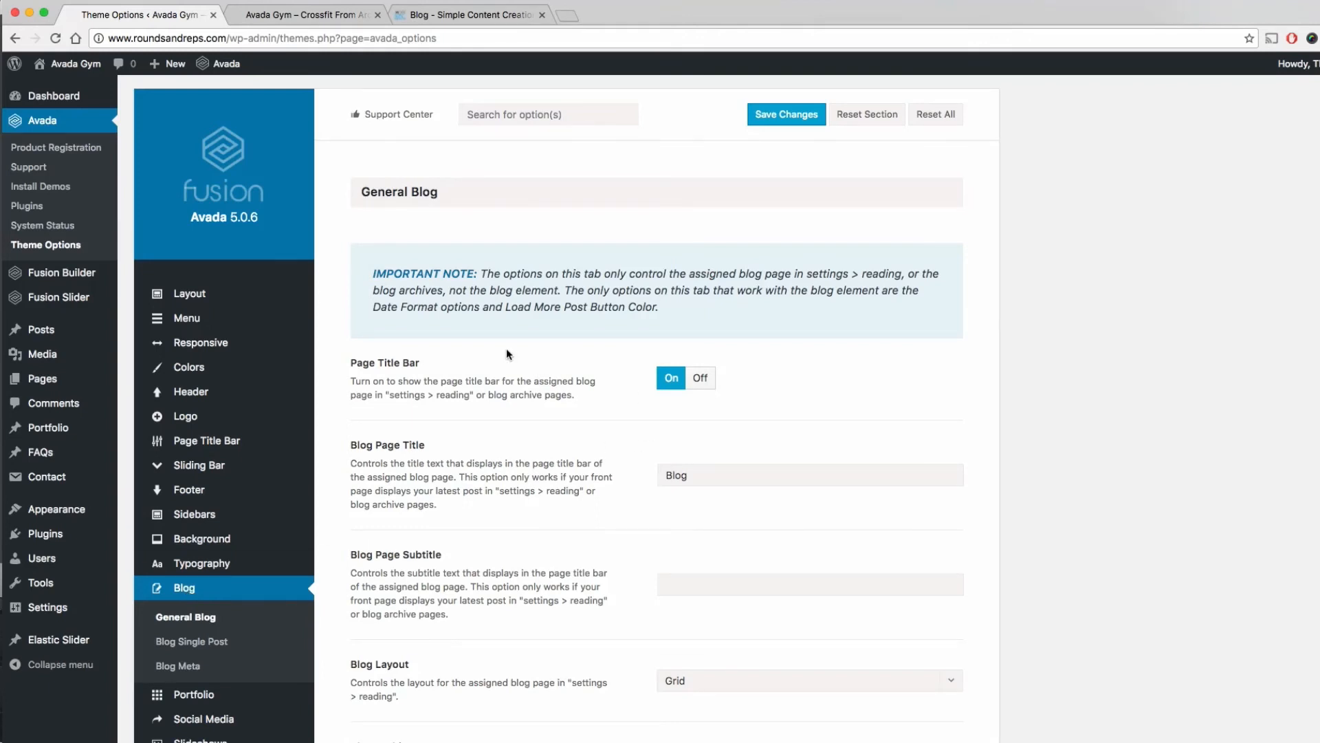
Look through the post listing on the Simple Content Creation site's blog page as an example.
click(492, 16)
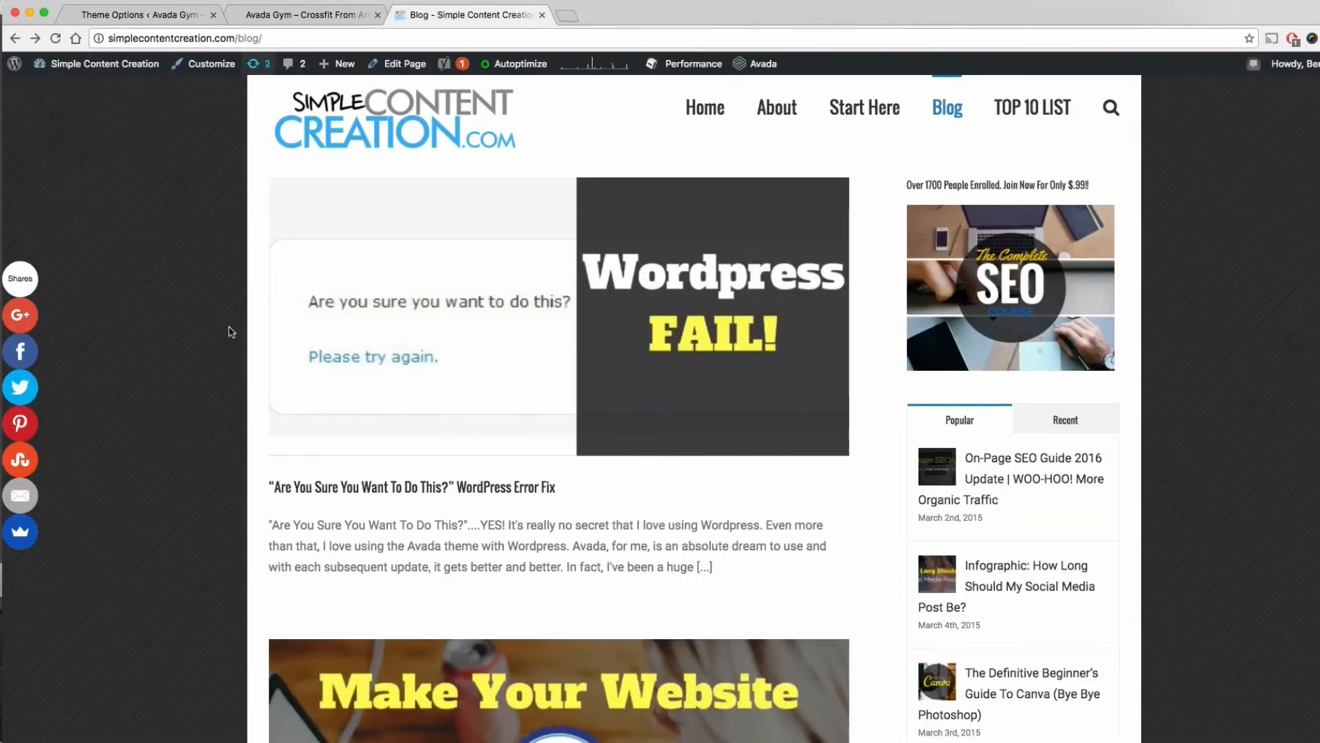
mouse_move(342, 349)
scroll(342, 349, down, 10)
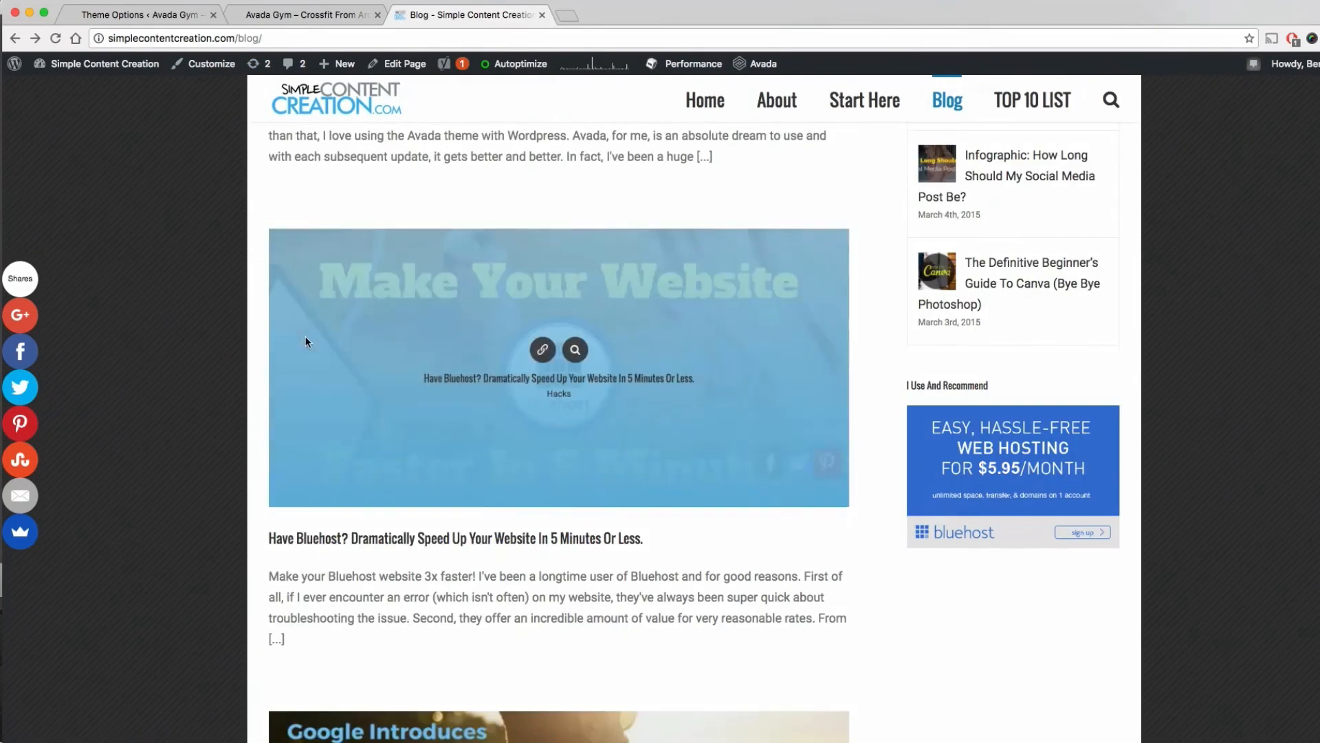
scroll(321, 353, up, 10)
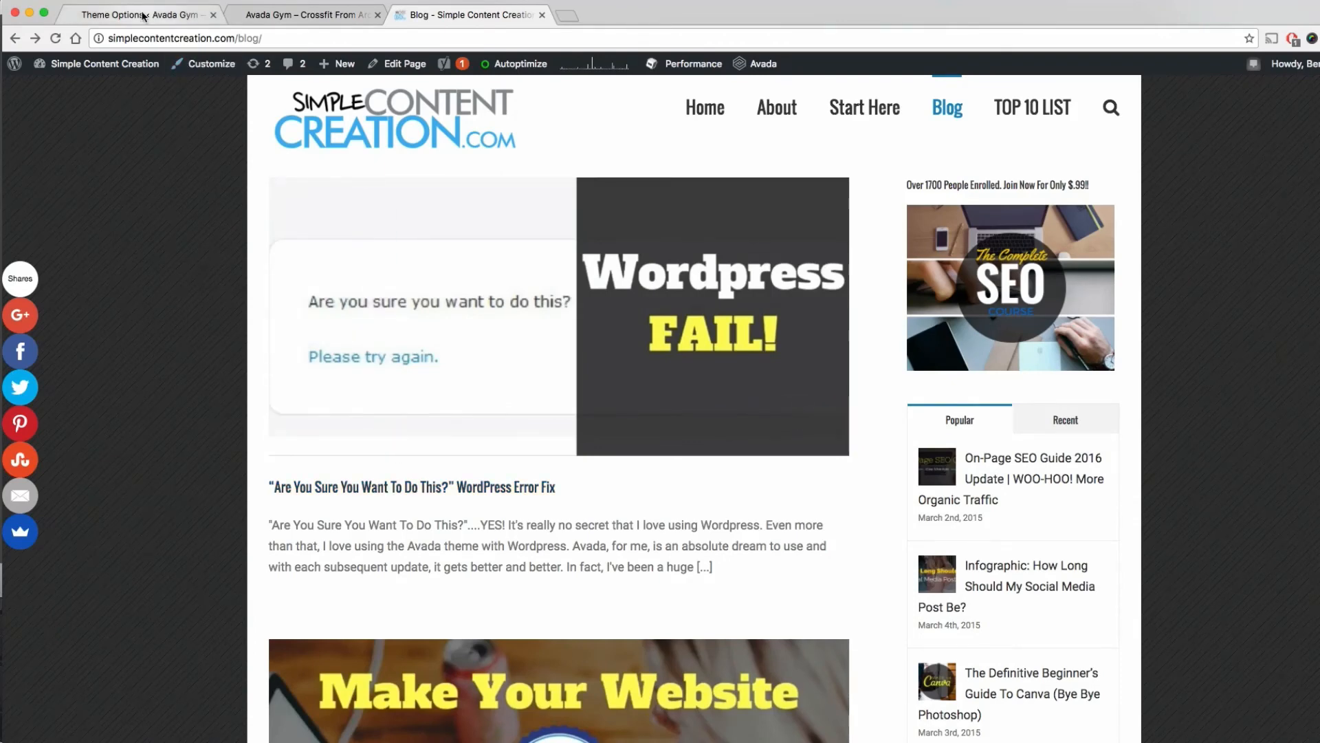
Open the example site's WordPress Error Fix post and examine its single-post layout down to the related posts and comment form.
click(440, 488)
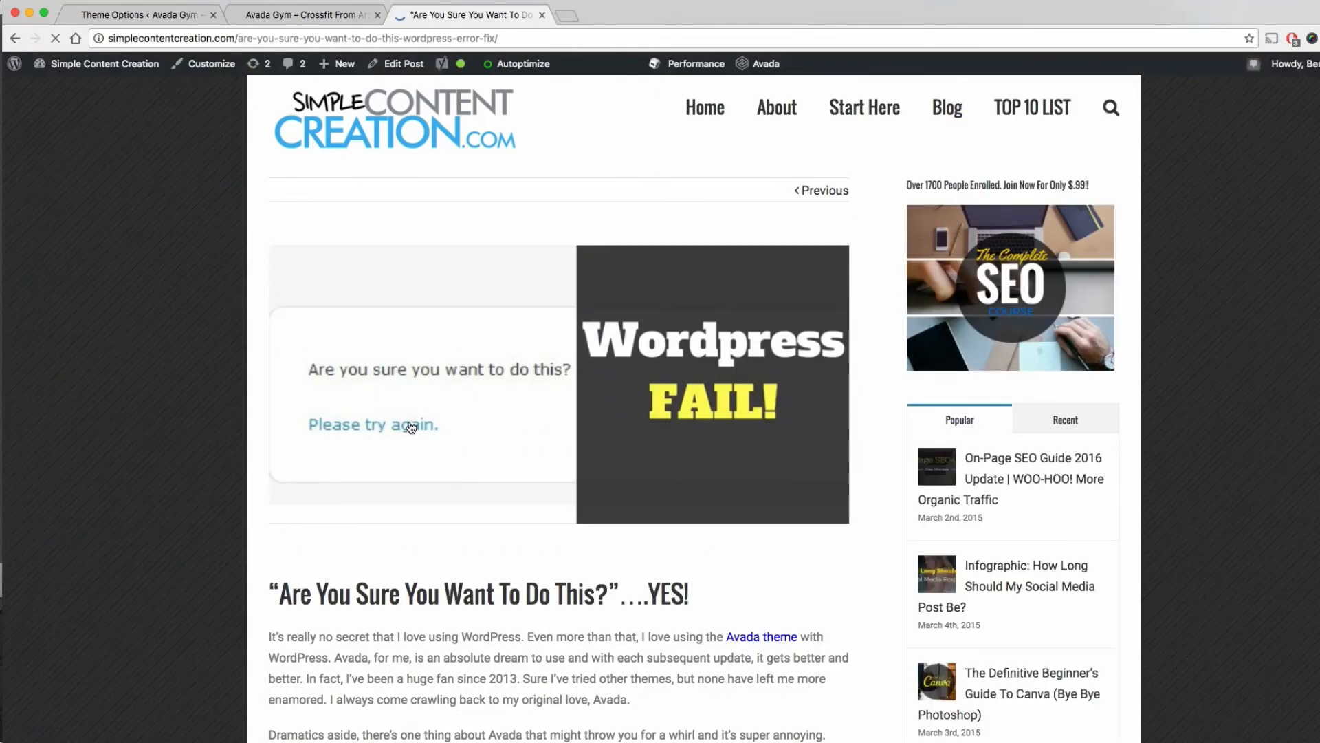
scroll(412, 428, down, 8)
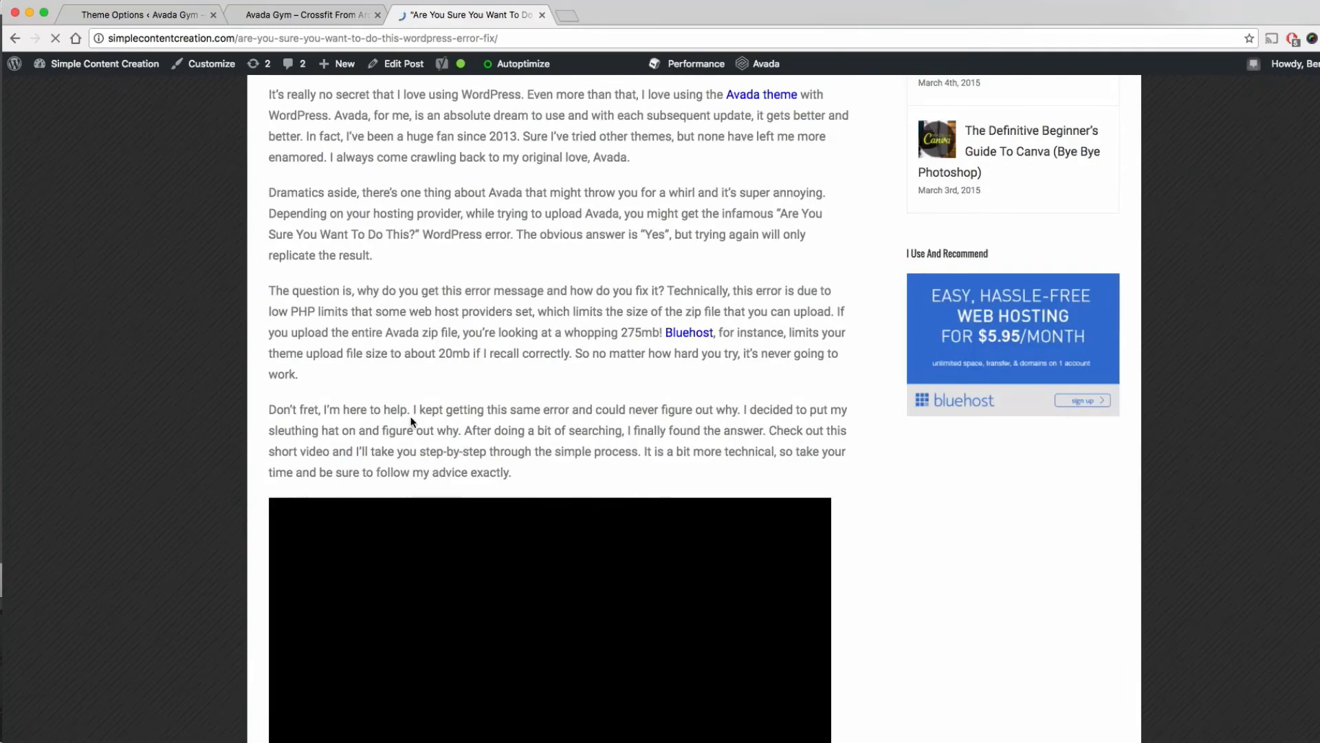
scroll(415, 411, down, 9)
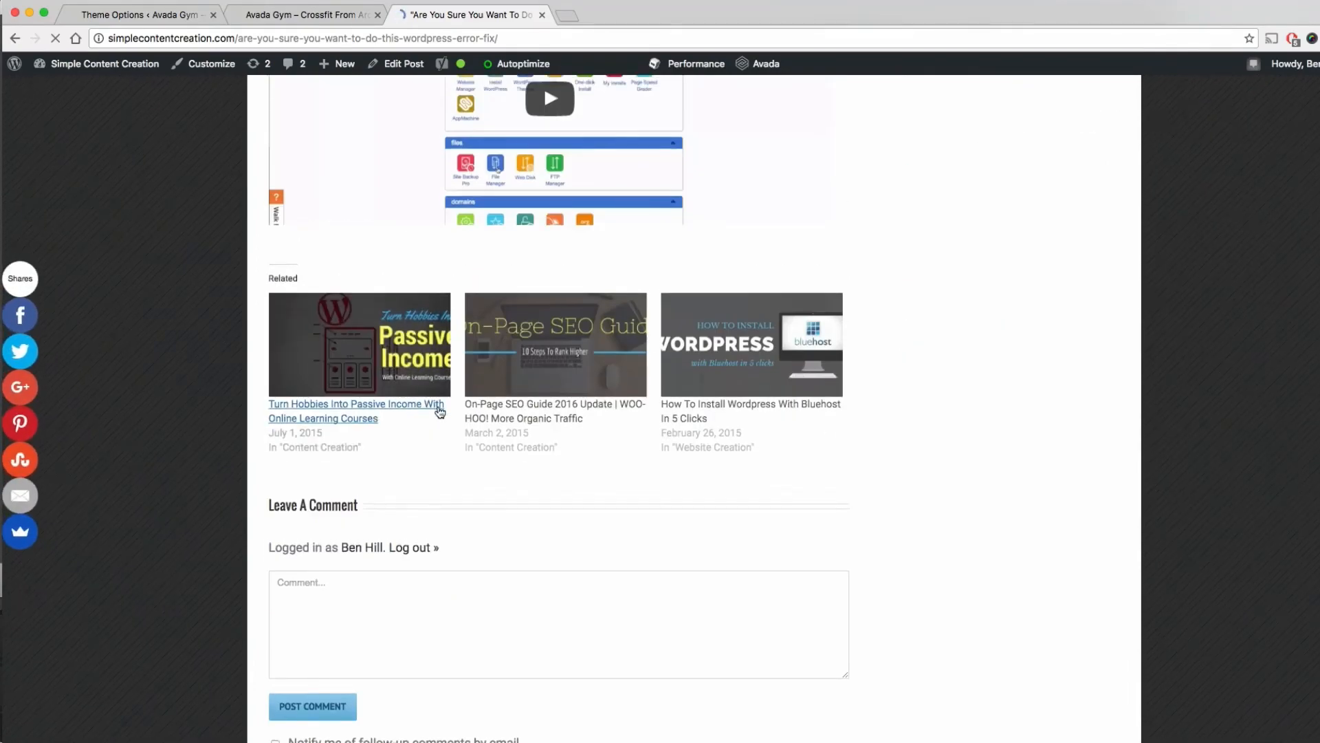
scroll(440, 413, down, 2)
scroll(472, 415, up, 2)
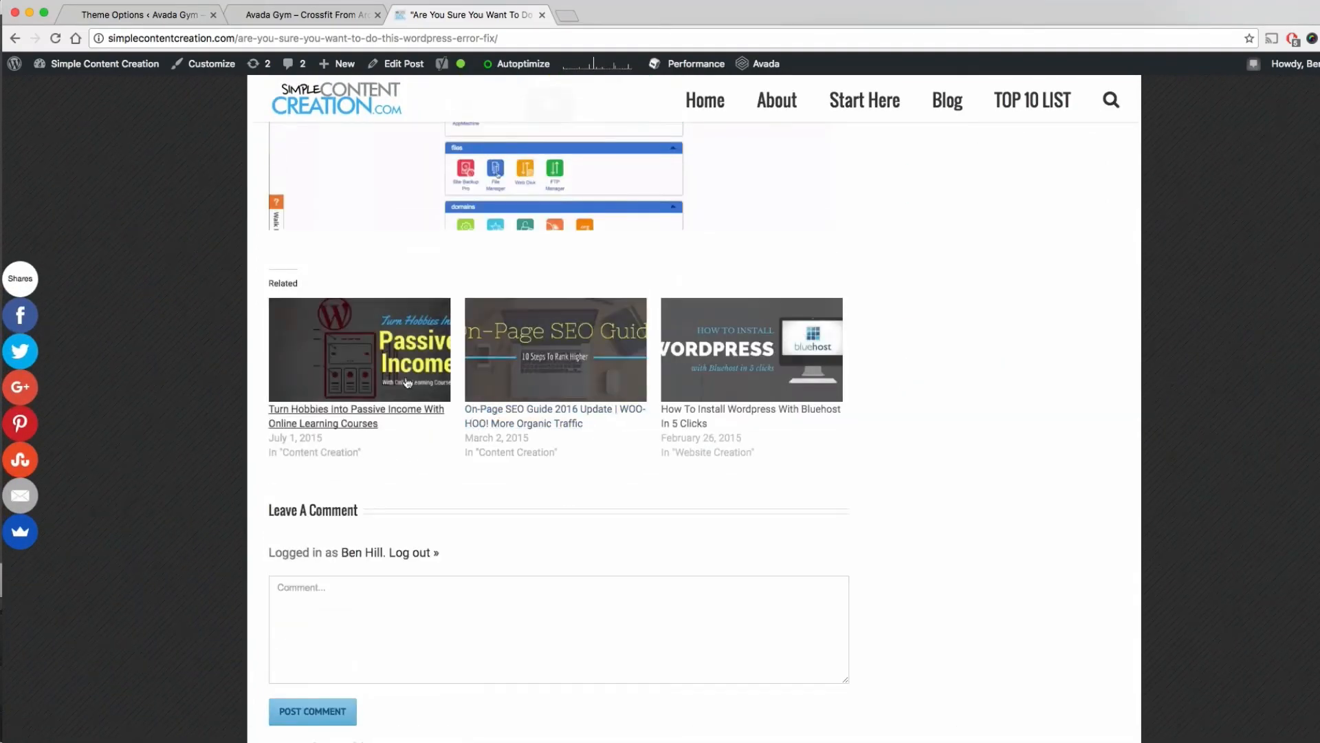
scroll(446, 559, down, 1)
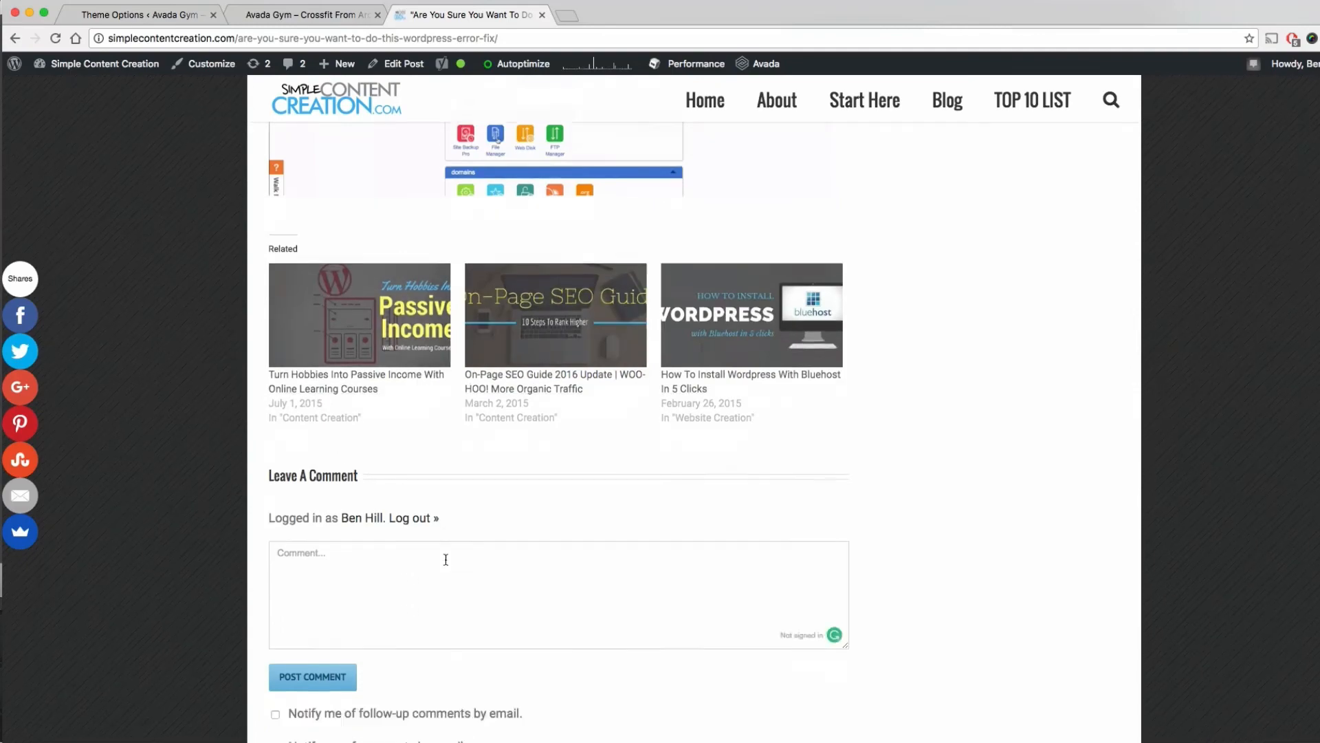
scroll(447, 550, down, 2)
scroll(468, 543, up, 4)
scroll(472, 536, up, 3)
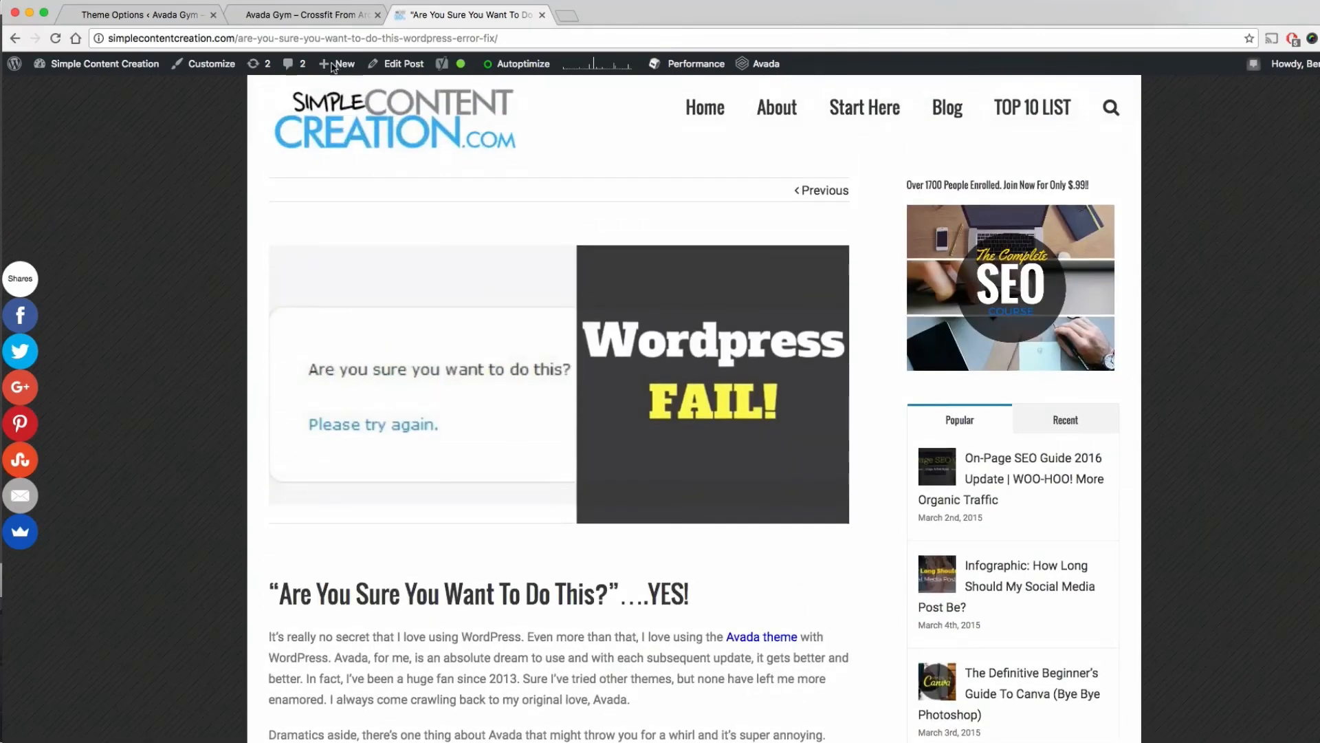
Examine the General Blog theme options and the available Blog Layout choices, comparing them with the example single post.
click(147, 15)
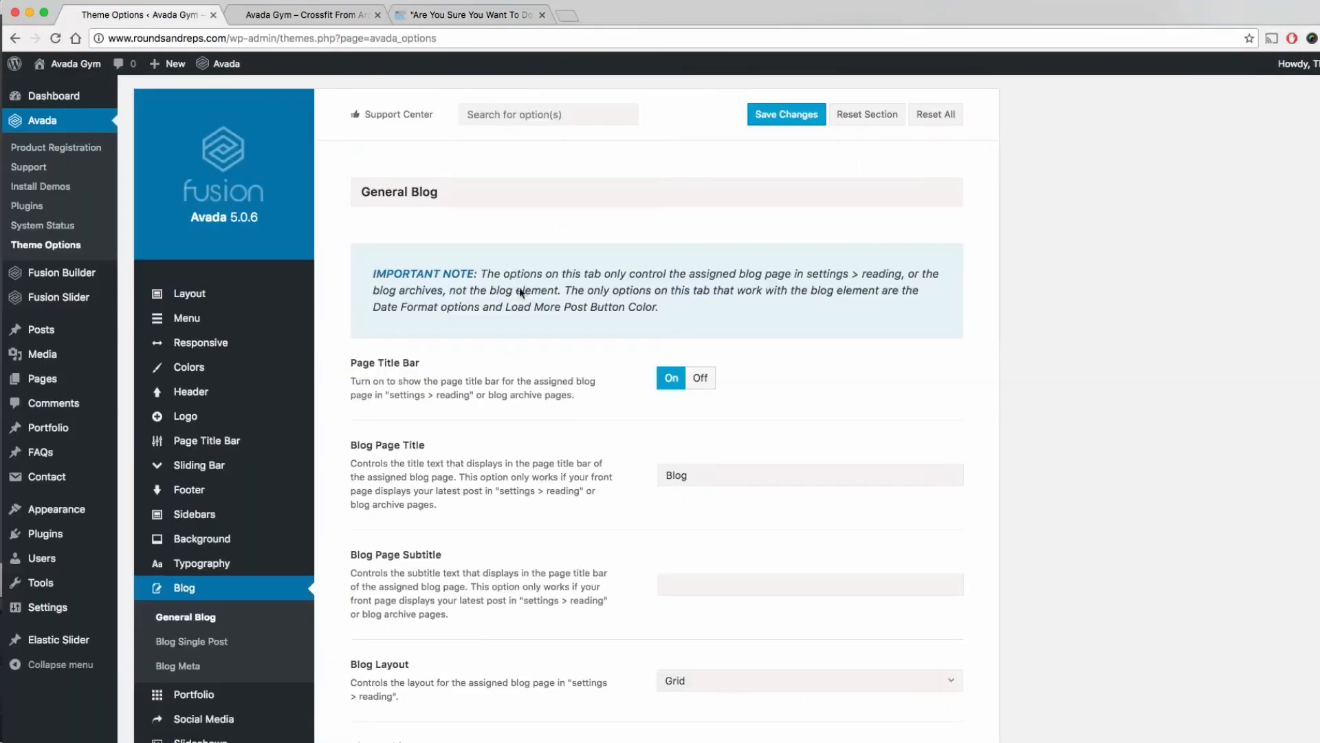
scroll(509, 418, down, 3)
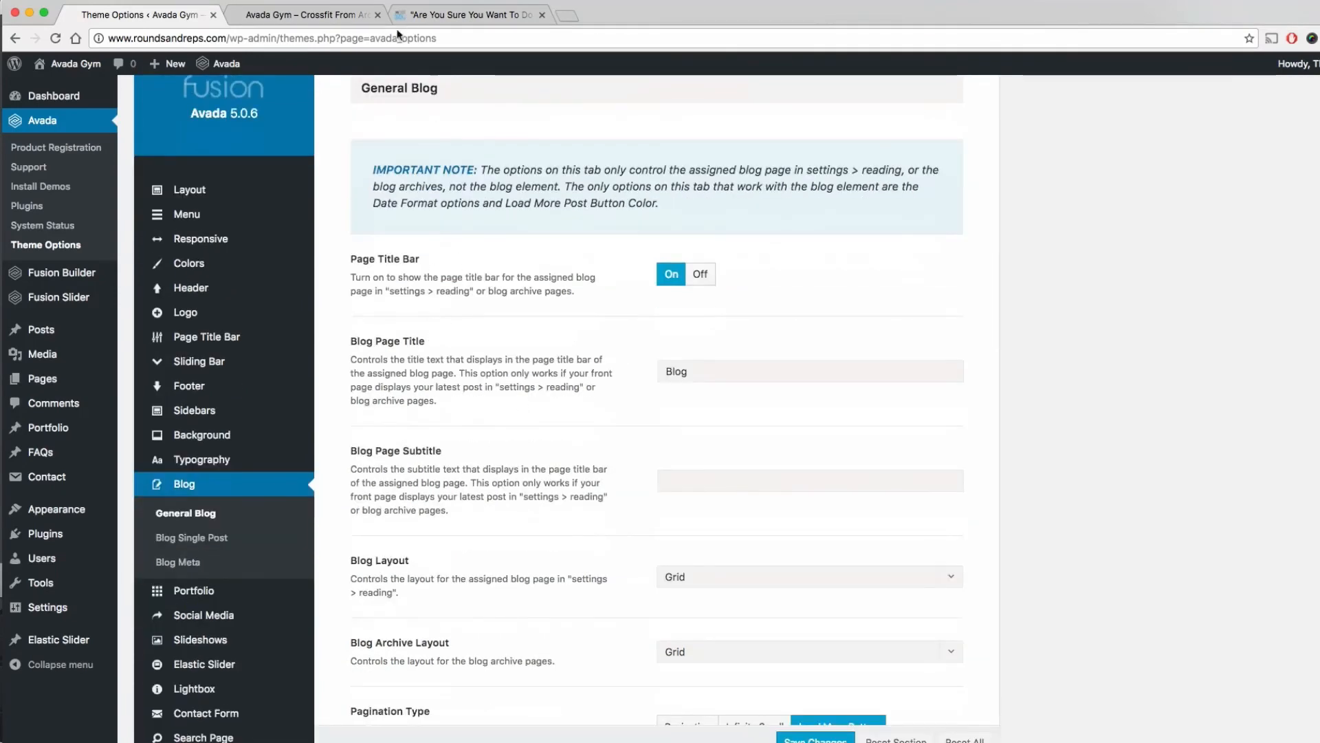
click(454, 14)
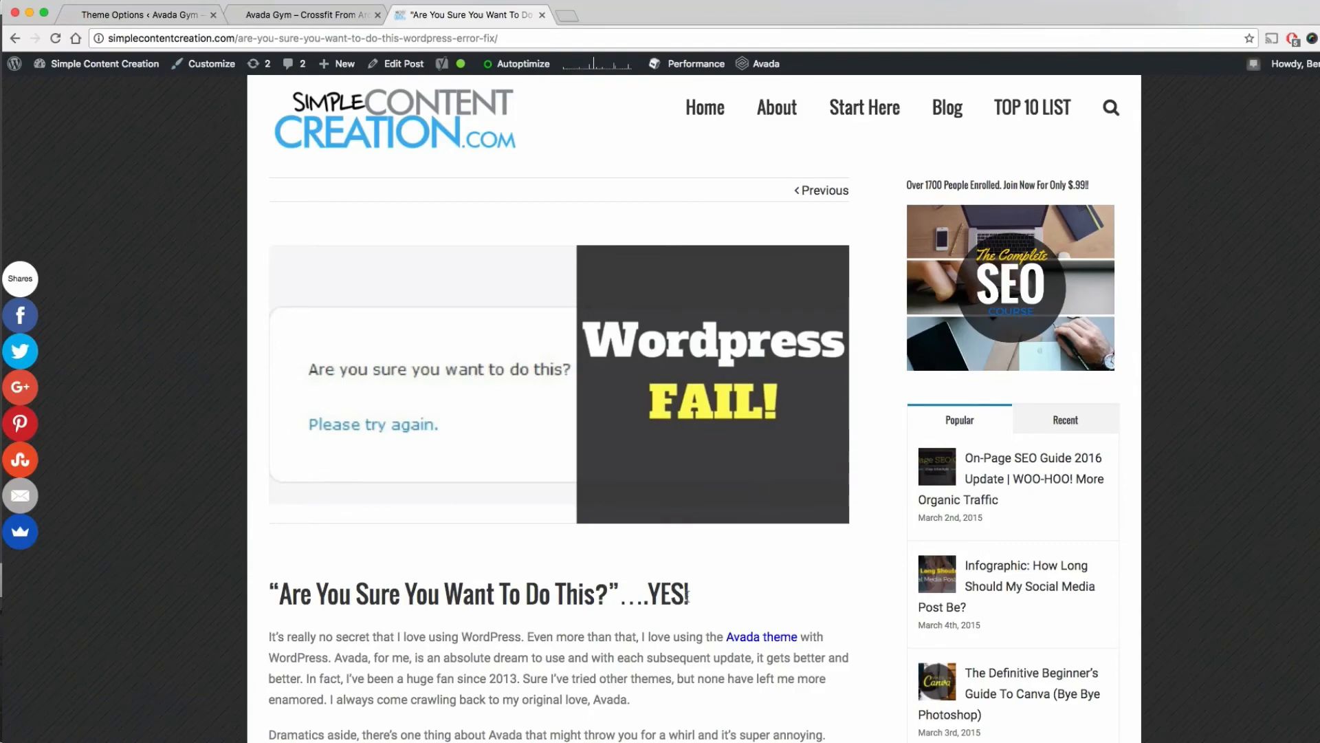
click(150, 15)
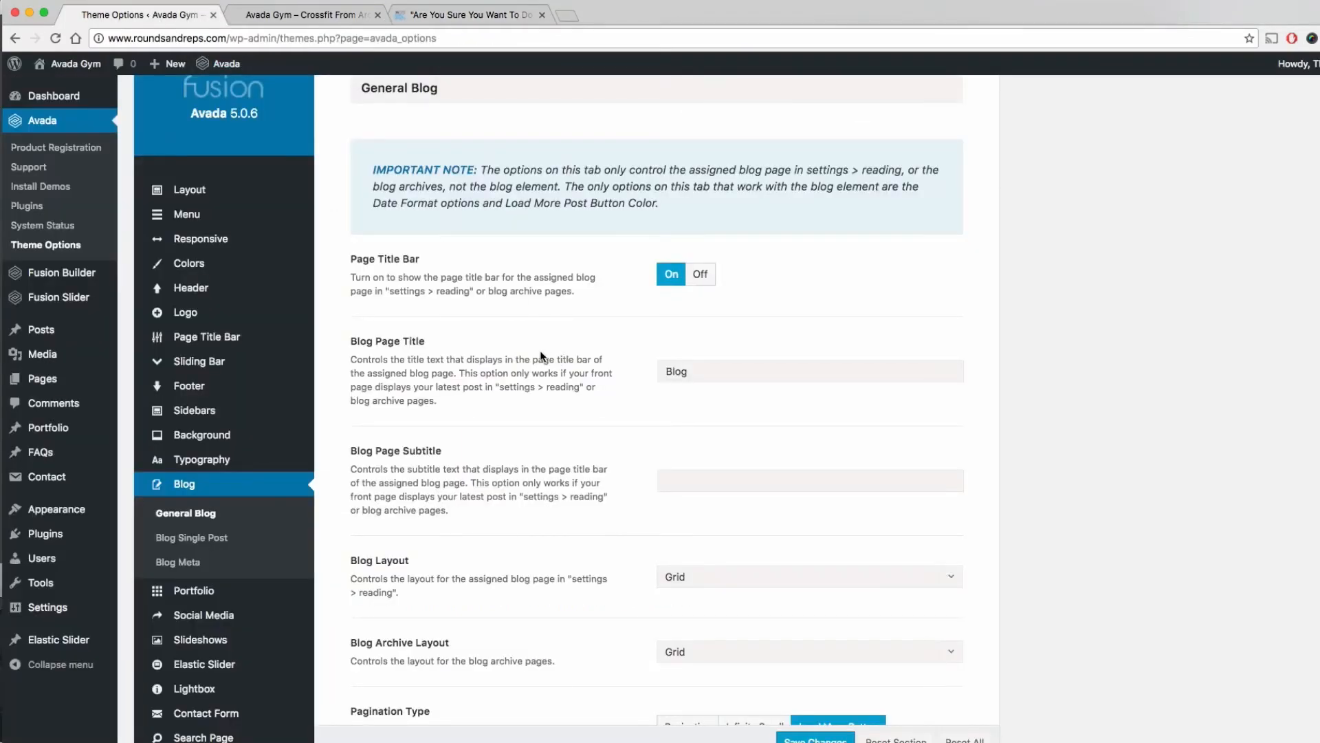
scroll(541, 356, down, 2)
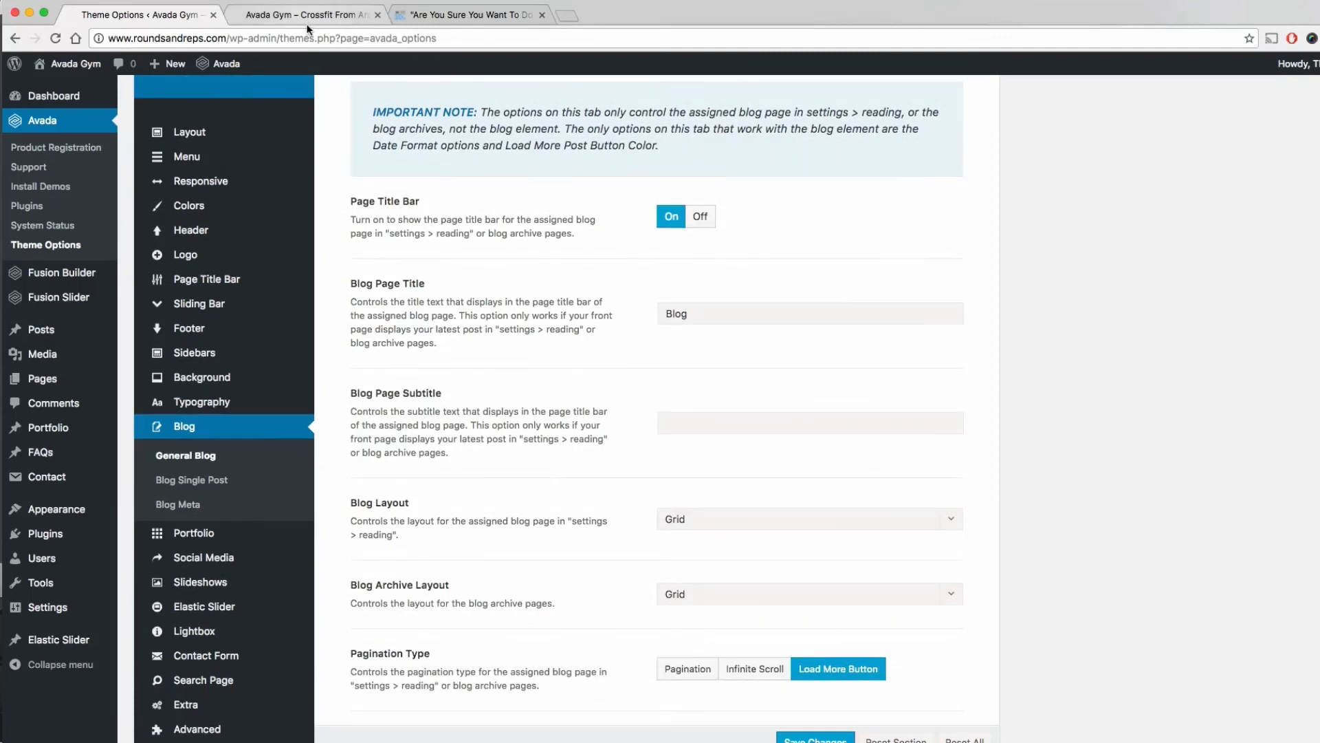
click(940, 526)
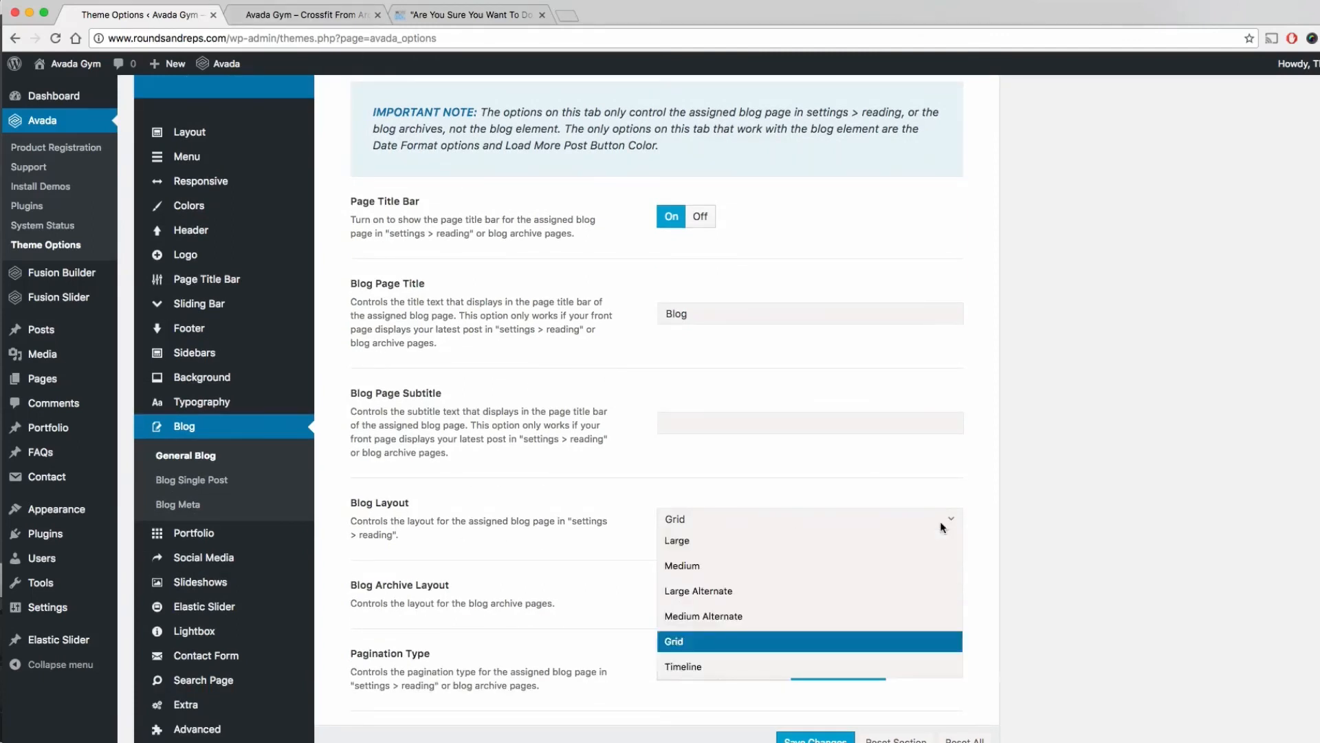
click(617, 585)
Return the example site to its blog listing and compare it with the Blog Layout and Pagination Type options.
click(429, 24)
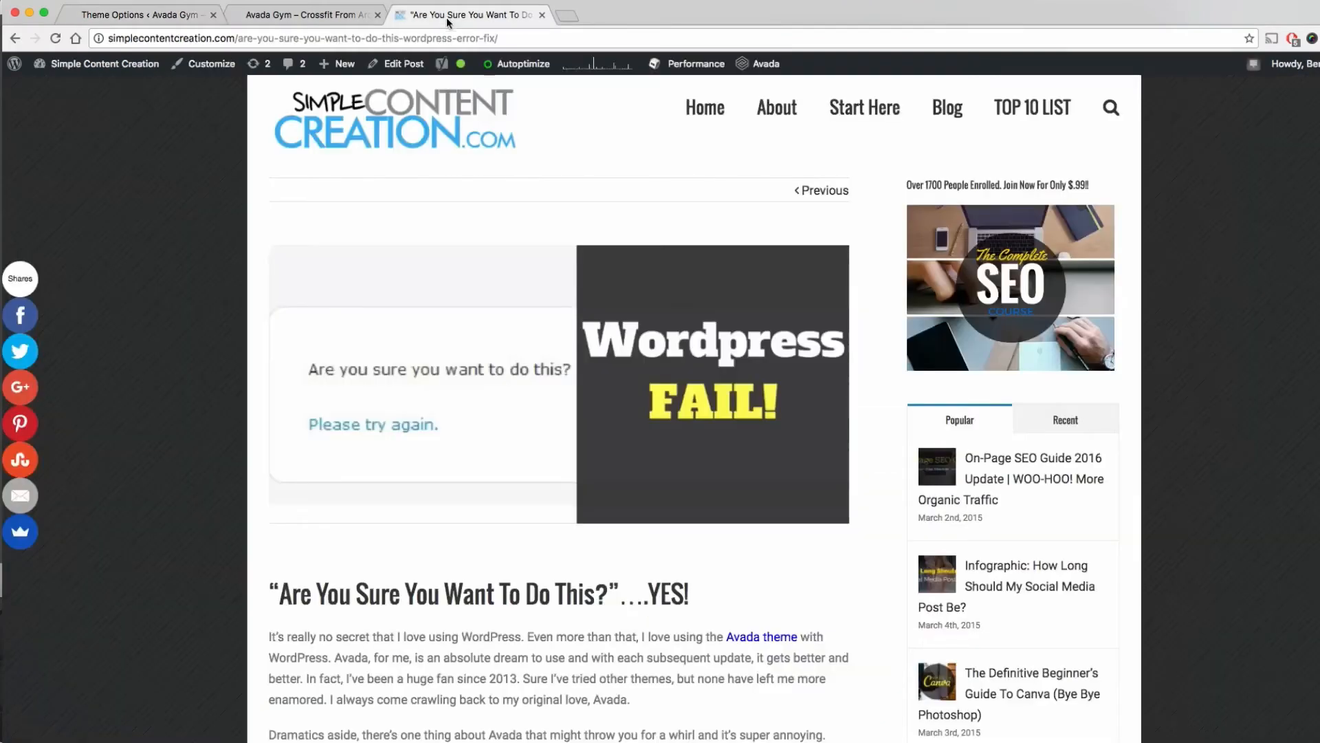
click(16, 38)
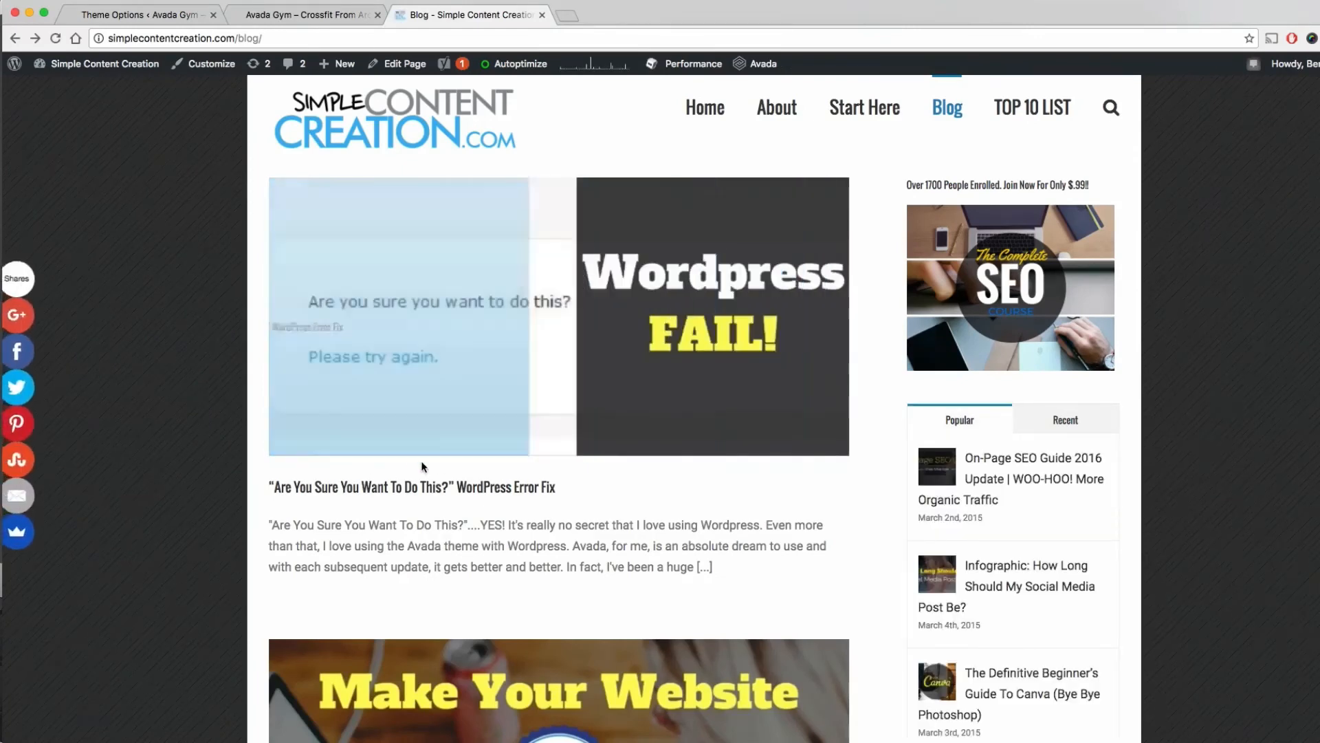
click(172, 15)
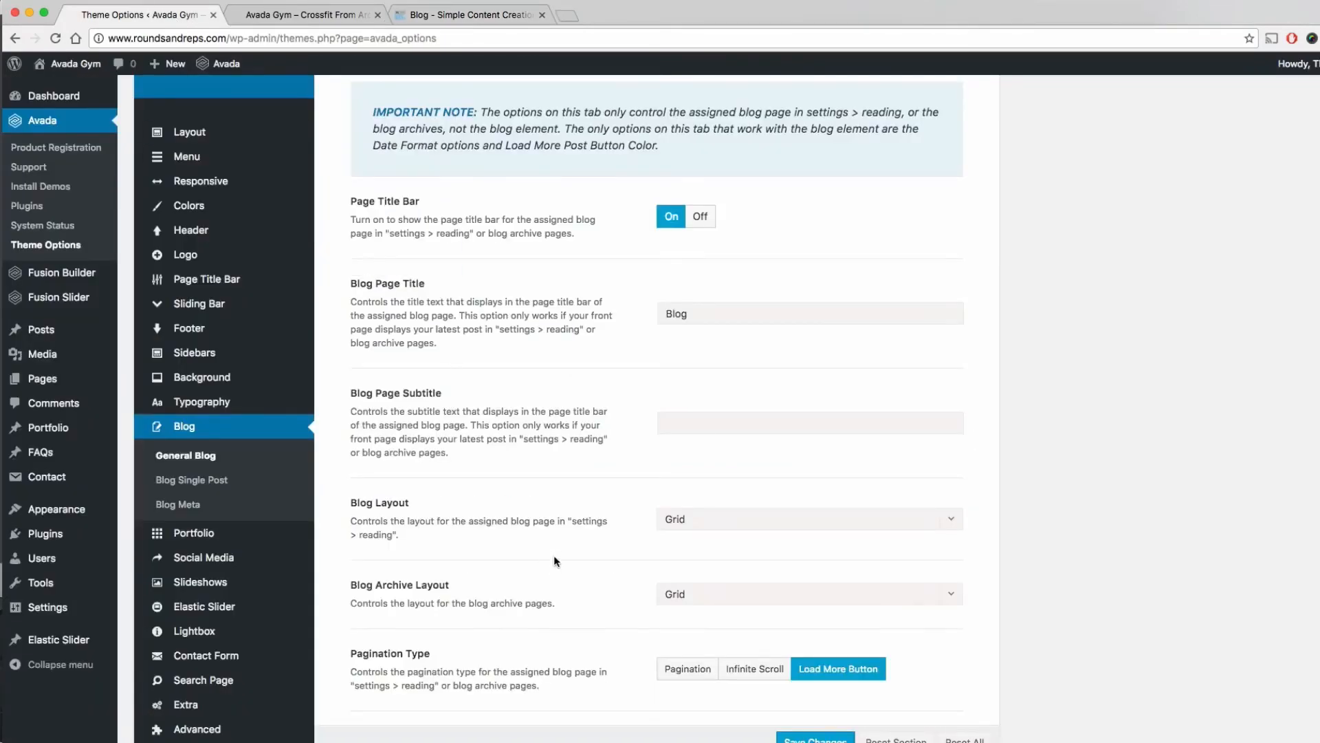
scroll(554, 555, down, 3)
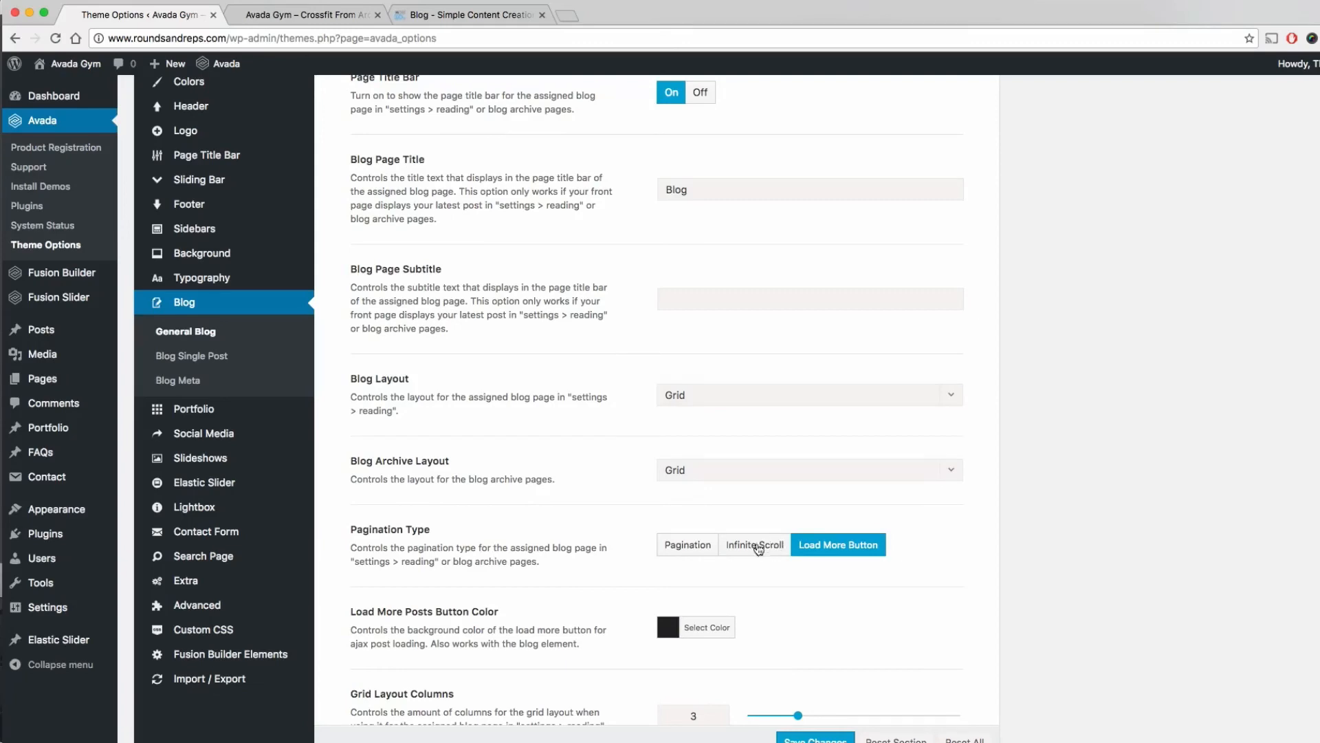
click(442, 15)
scroll(538, 357, down, 10)
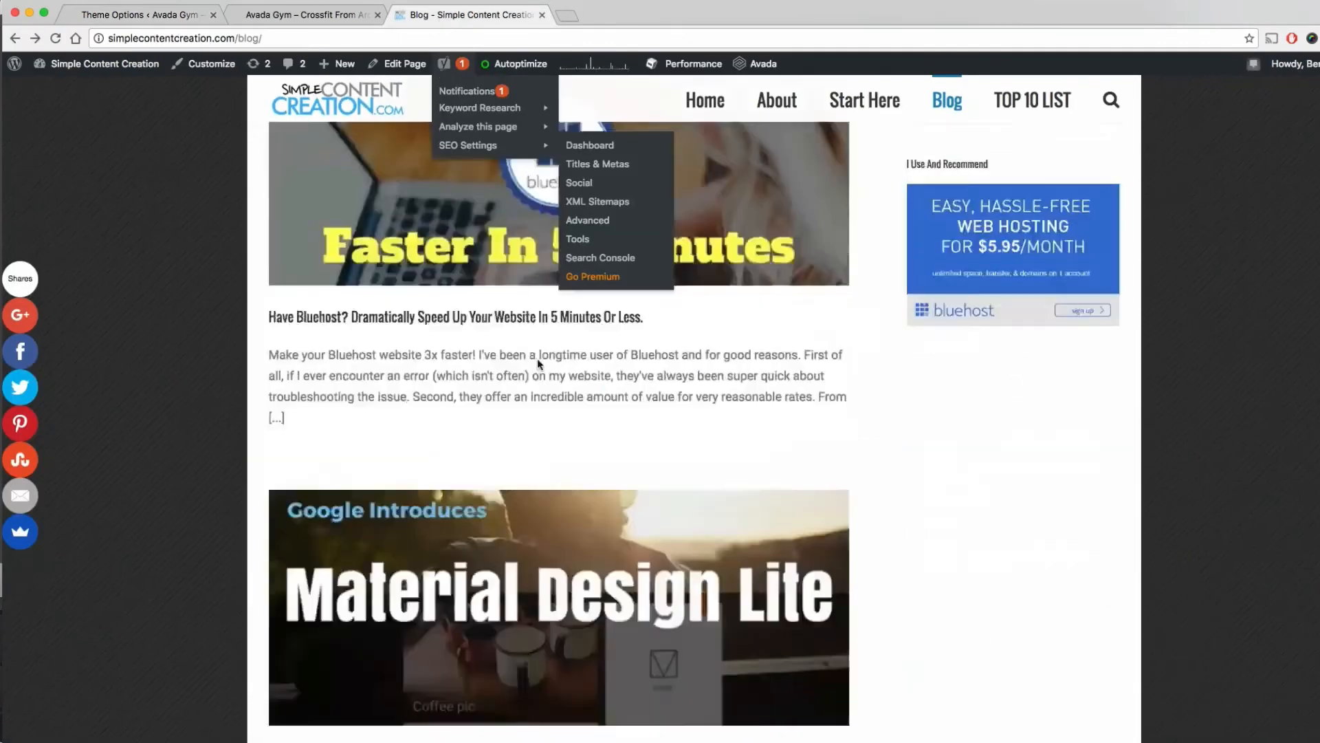
scroll(510, 350, up, 15)
click(137, 14)
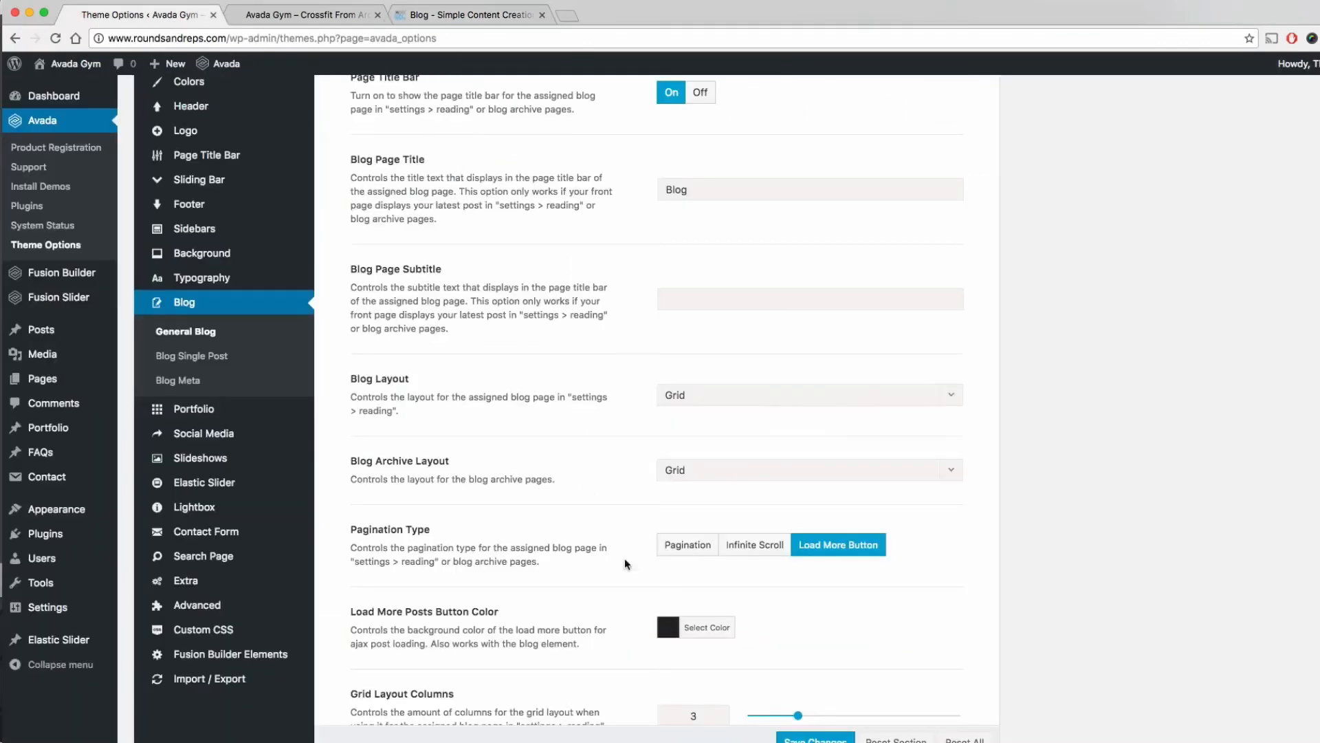
Examine the grid column, content display, excerpt and featured image options, comparing the Excerpt Length setting with the example blog's excerpts.
scroll(550, 543, down, 8)
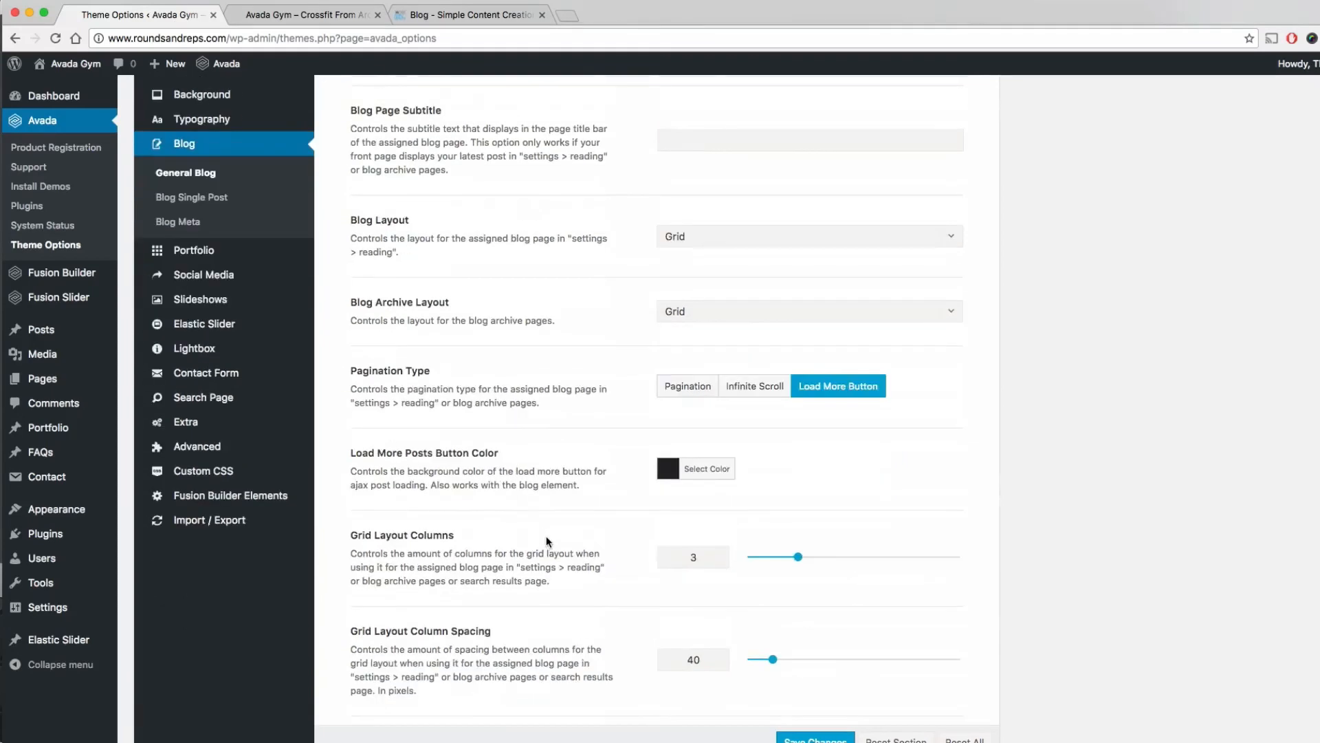
scroll(546, 523, down, 6)
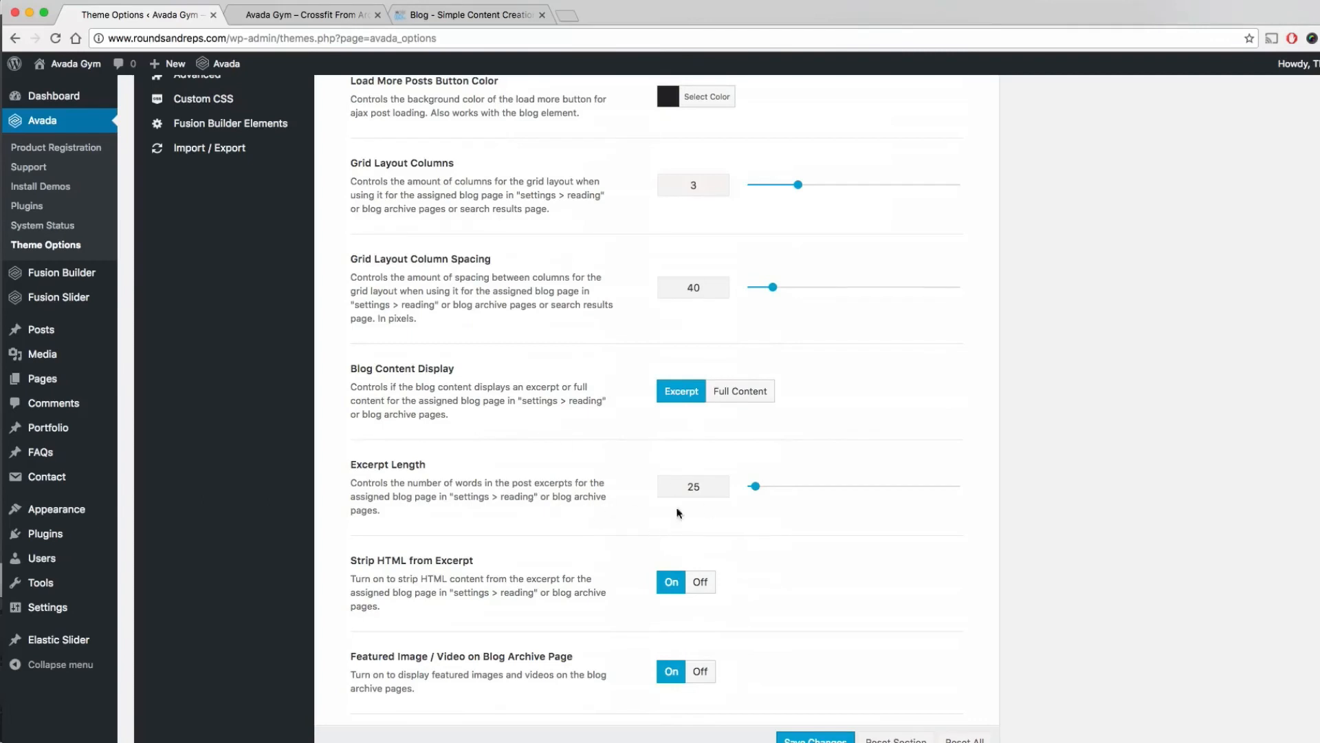
click(464, 15)
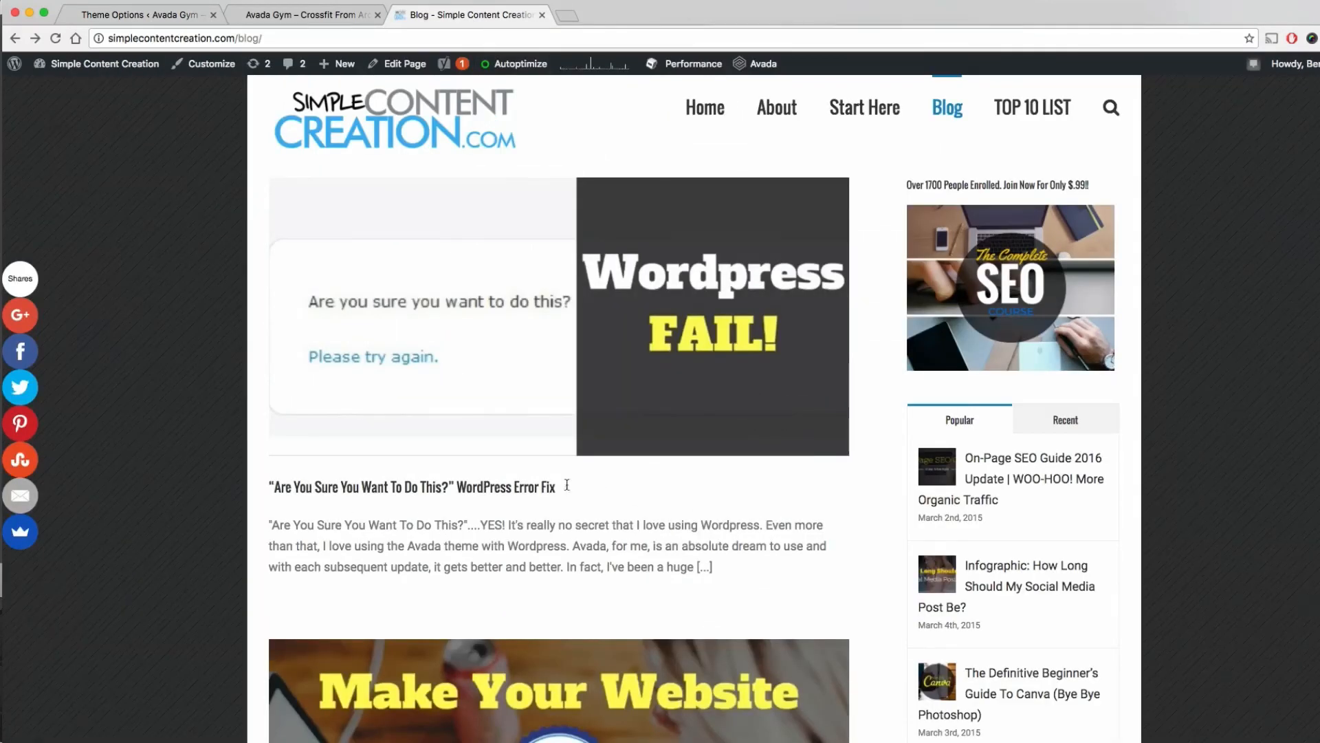
click(183, 17)
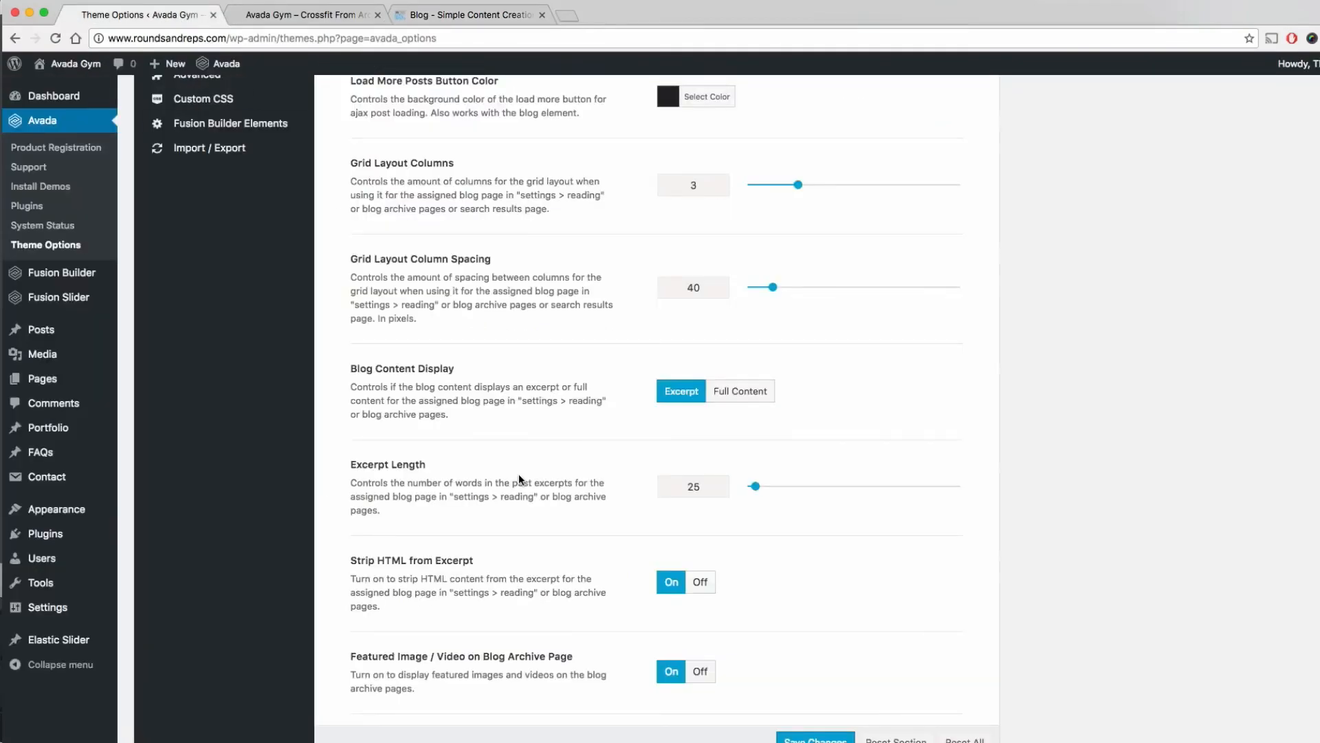
scroll(519, 473, down, 5)
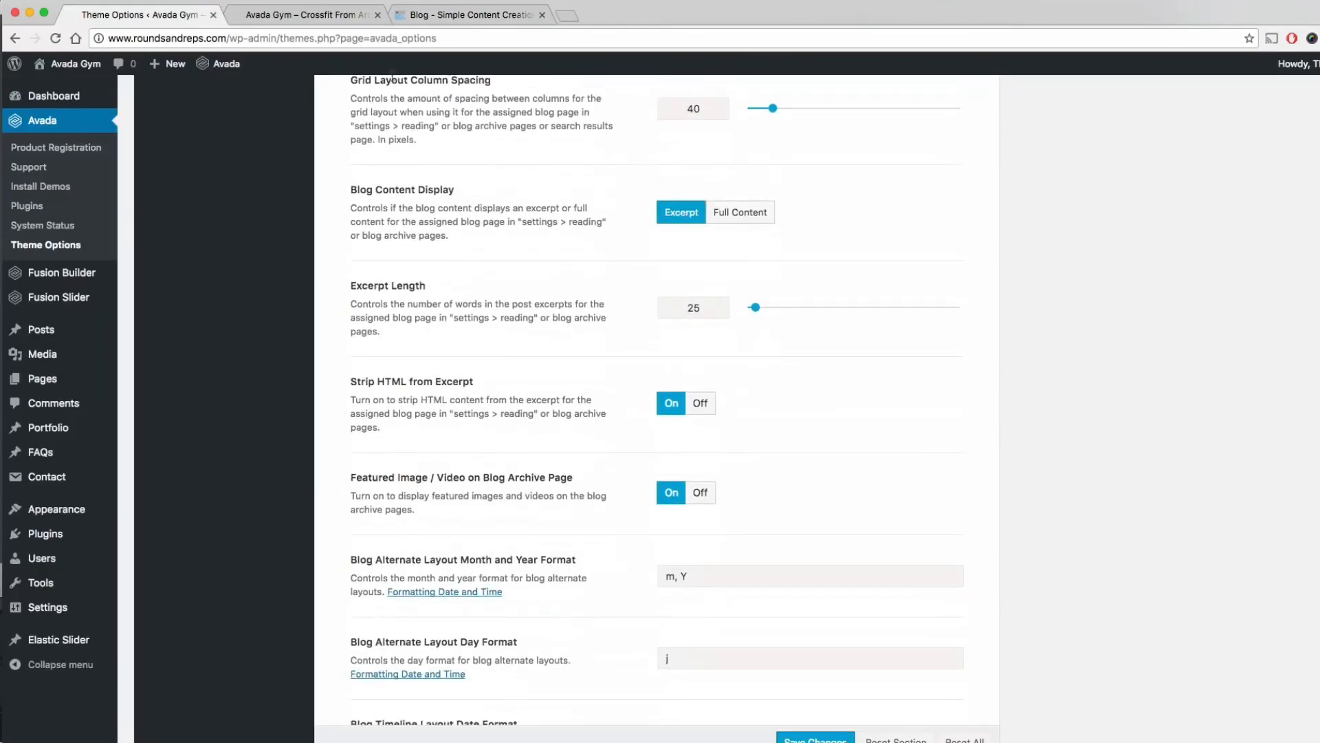
Compare the example blog listing with the excerpt settings and review the remaining General Blog options down to the date formats.
click(464, 15)
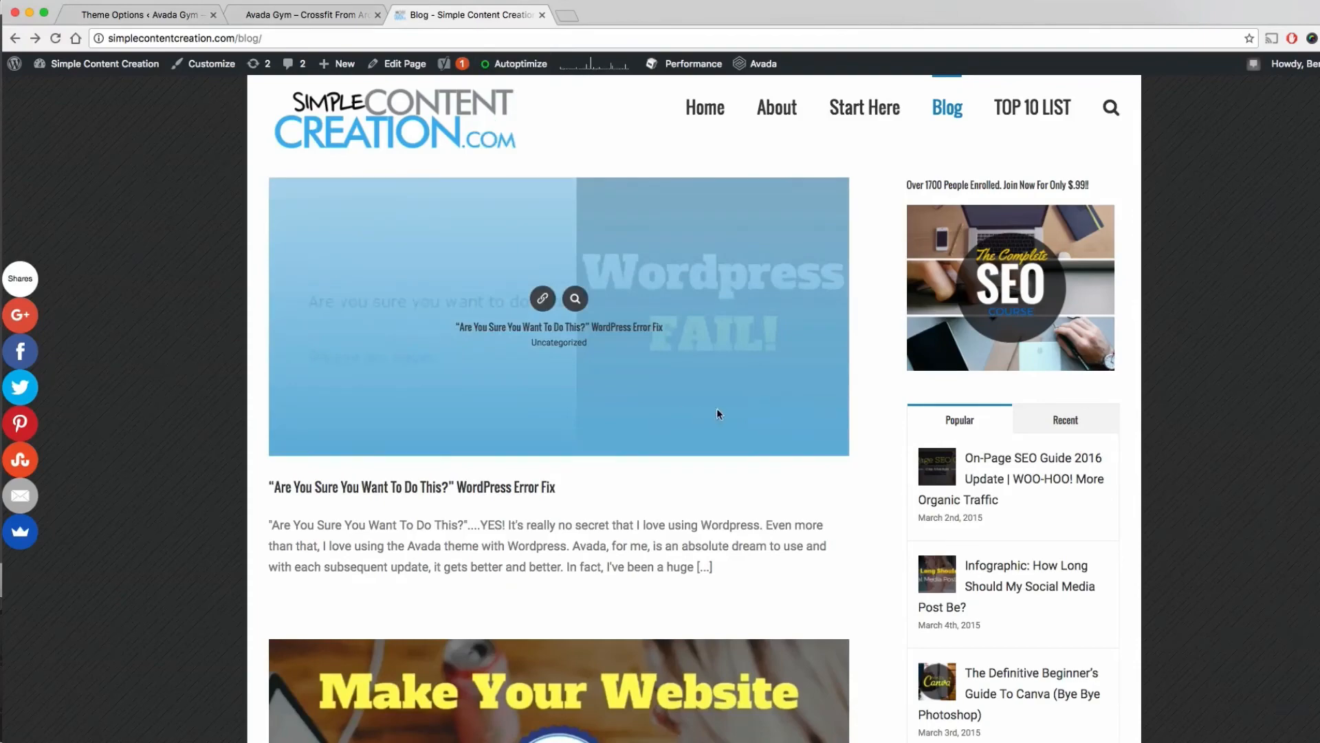
click(183, 21)
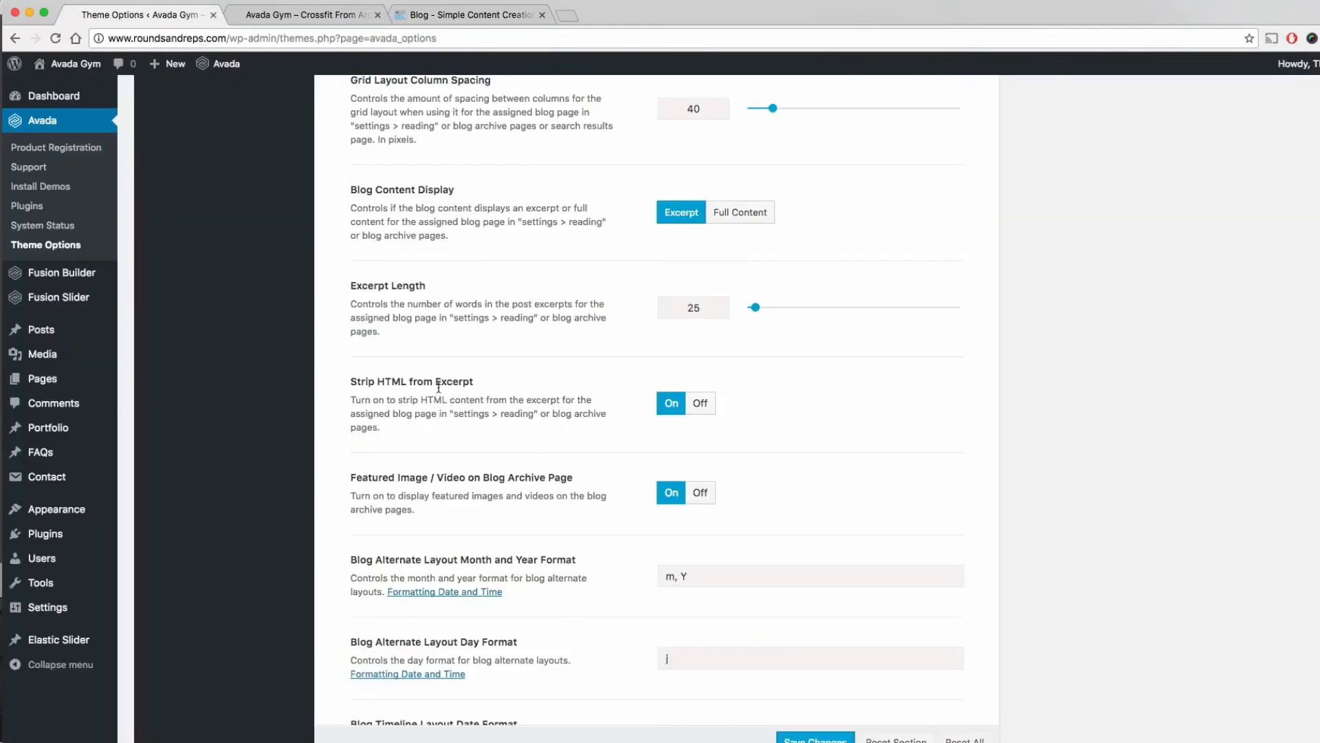
scroll(465, 394, down, 1)
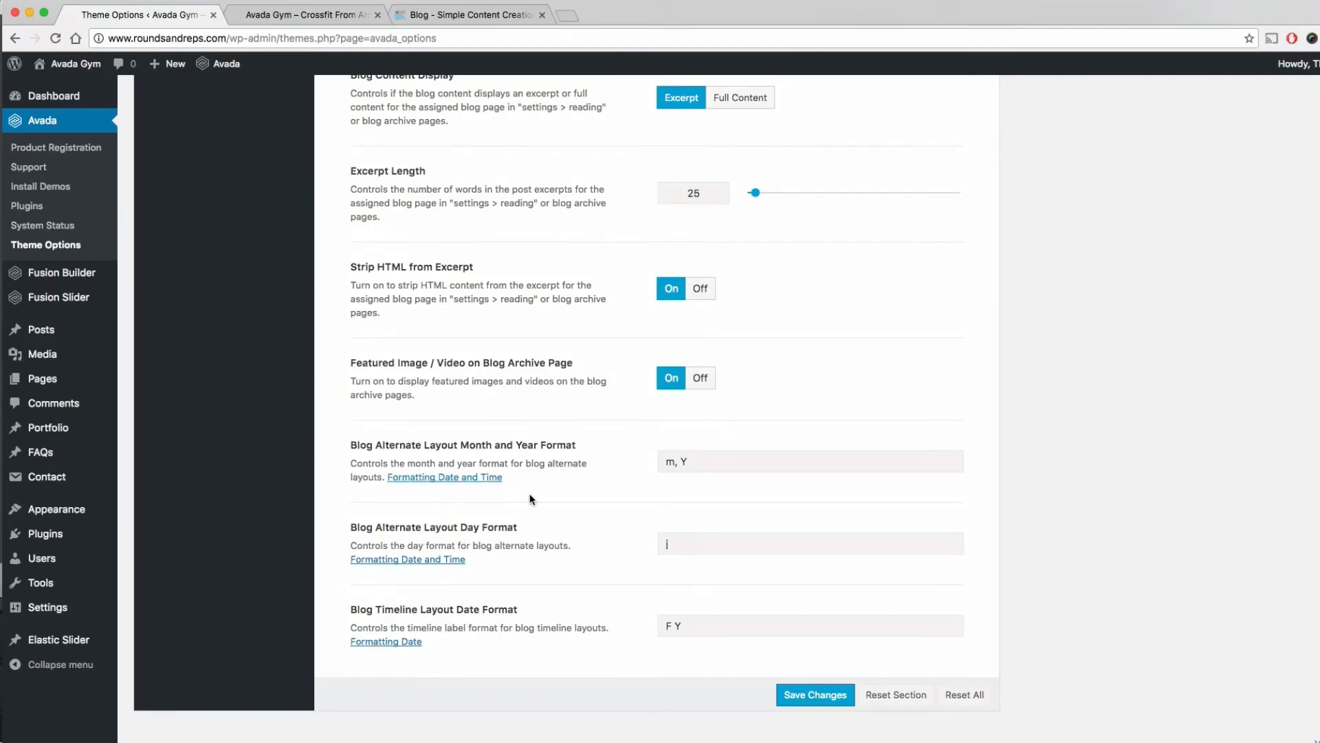
scroll(539, 487, up, 15)
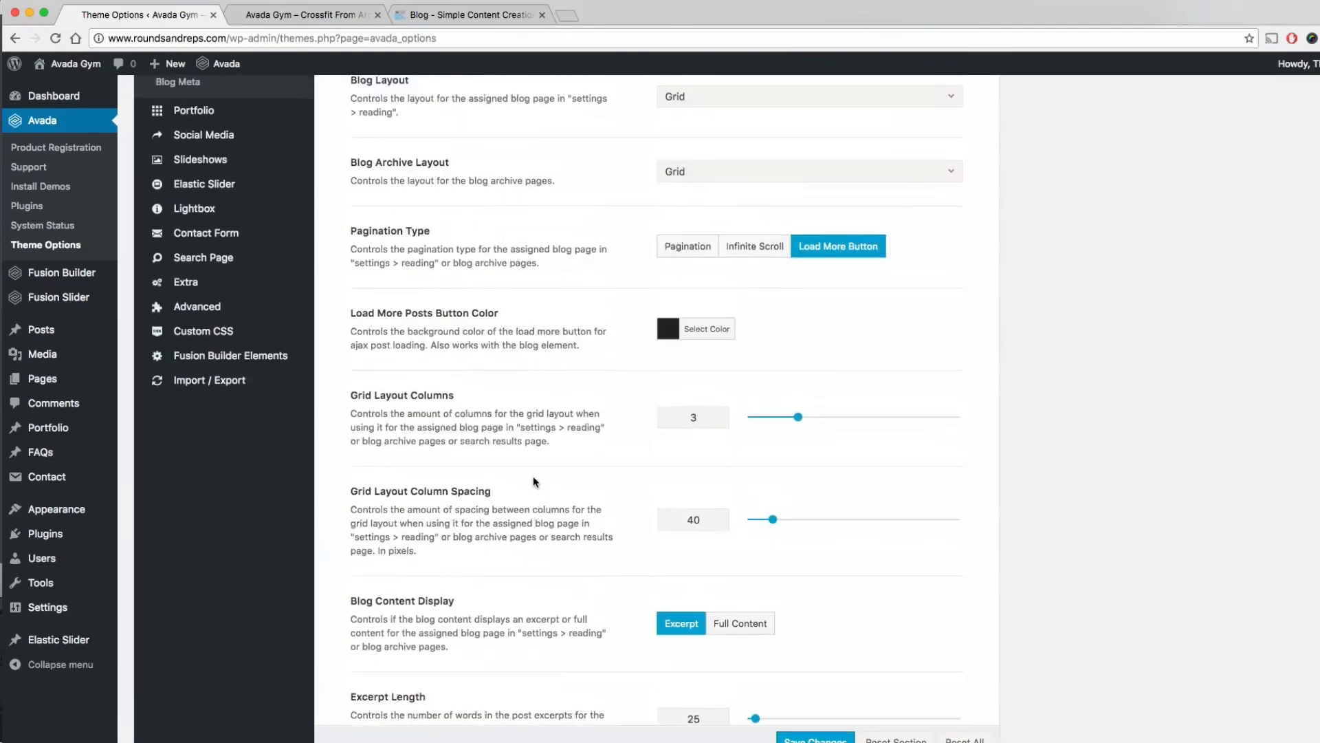
Examine the Blog Single Post theme options through Comments and open the Blog Meta options.
click(171, 463)
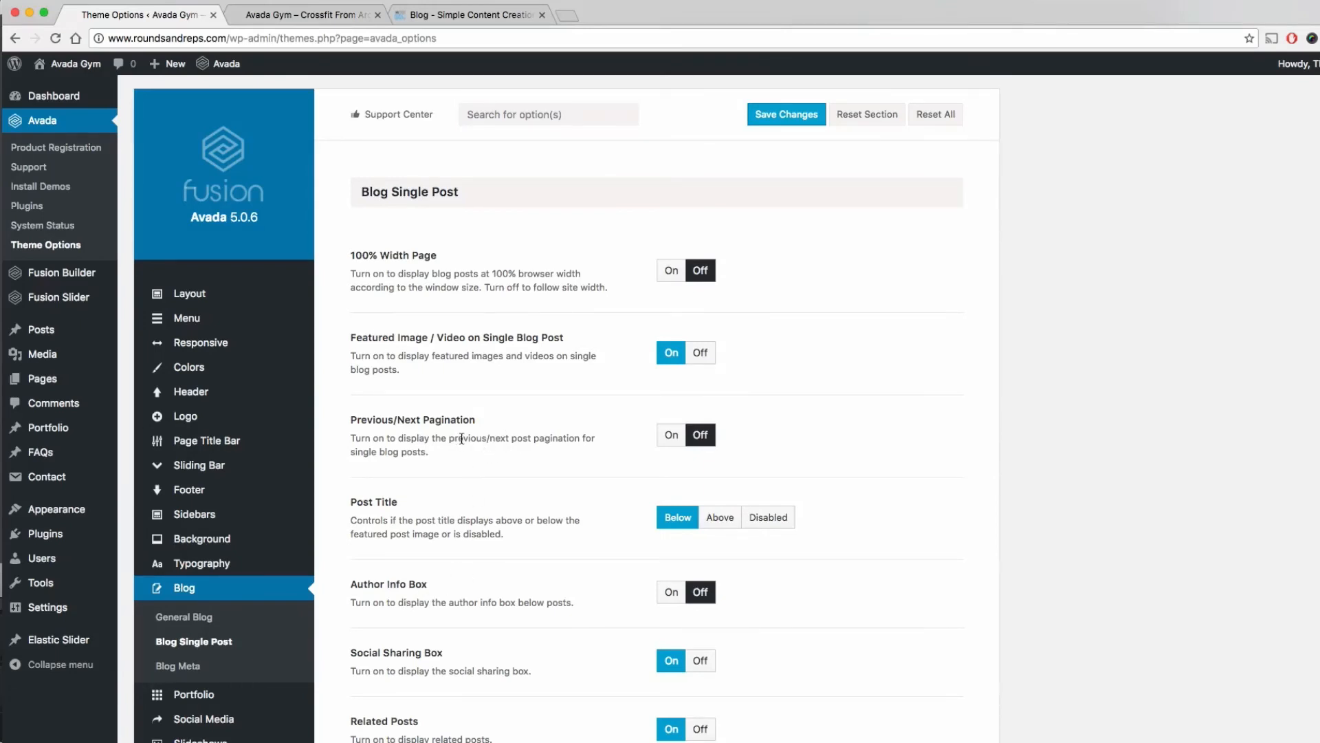
scroll(533, 330, down, 3)
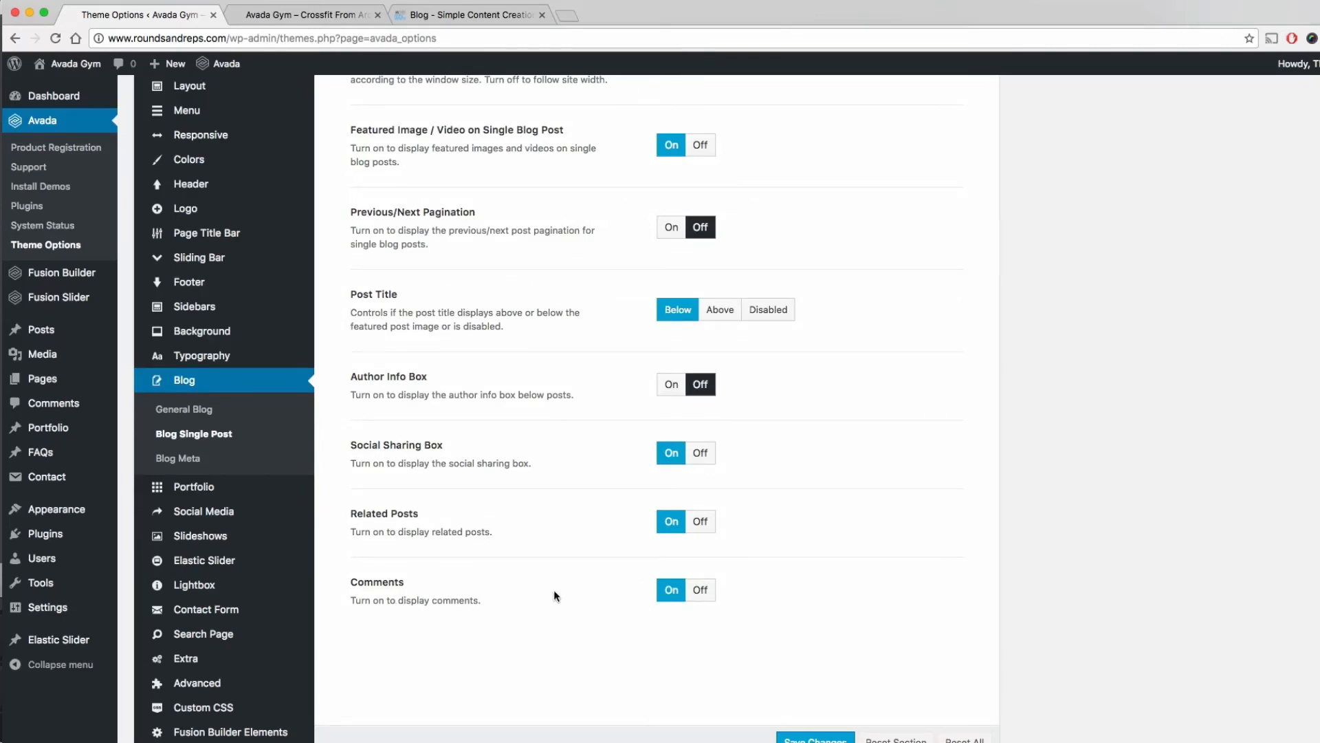
click(190, 459)
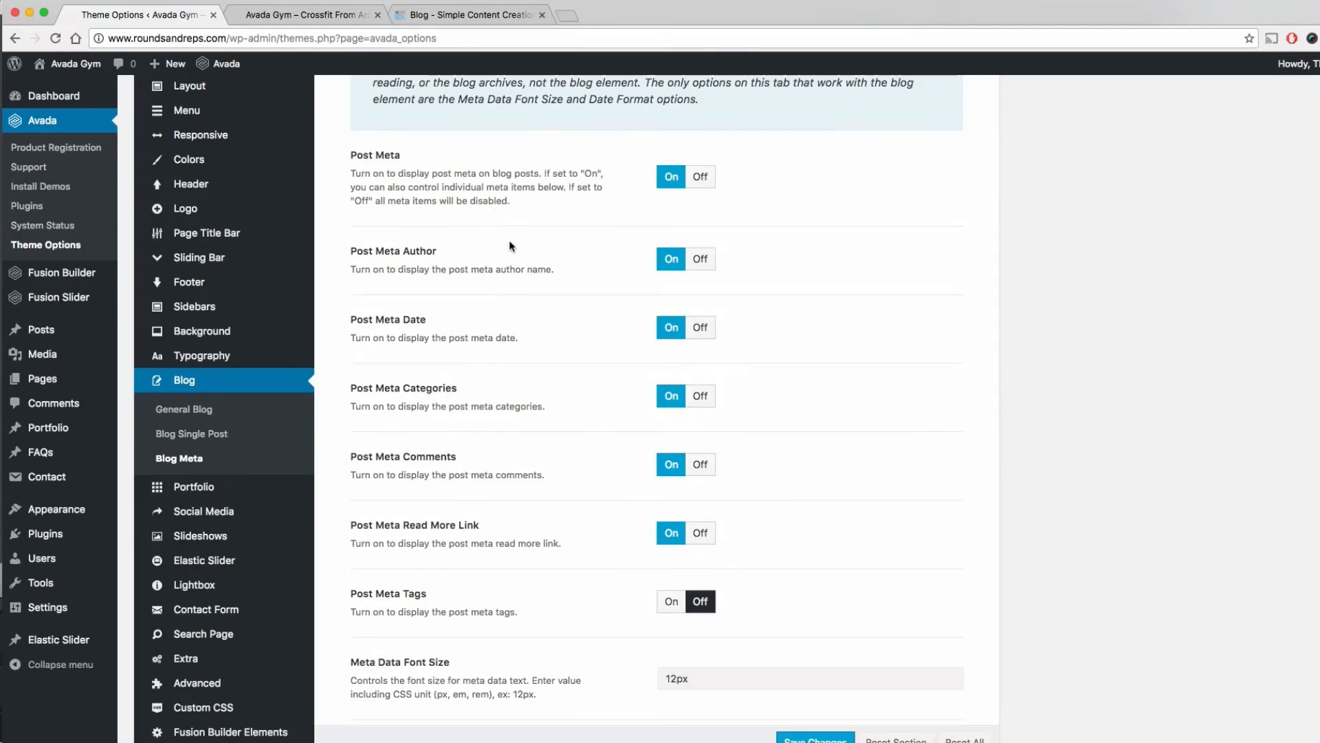
Open the example site's WordPress Error Fix post, examine its content and related posts, and return to the Blog Meta options.
key(super+3)
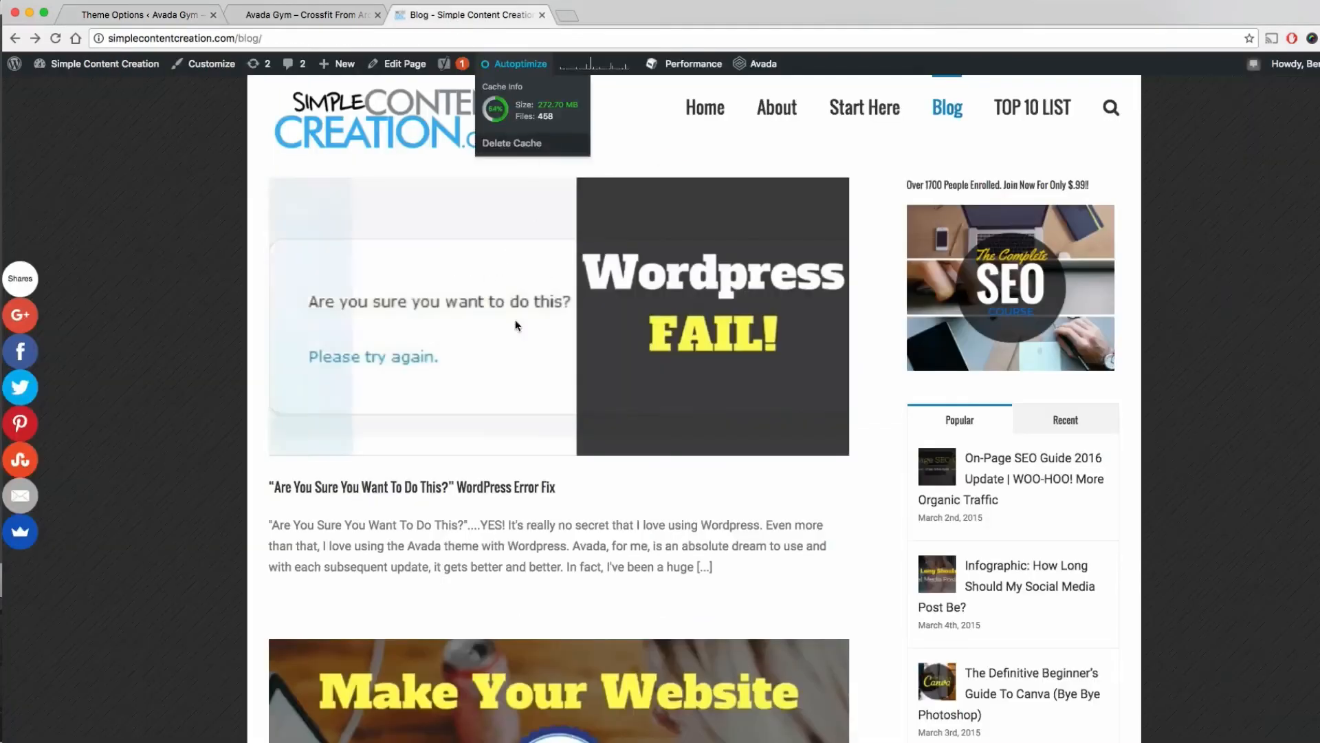
click(480, 494)
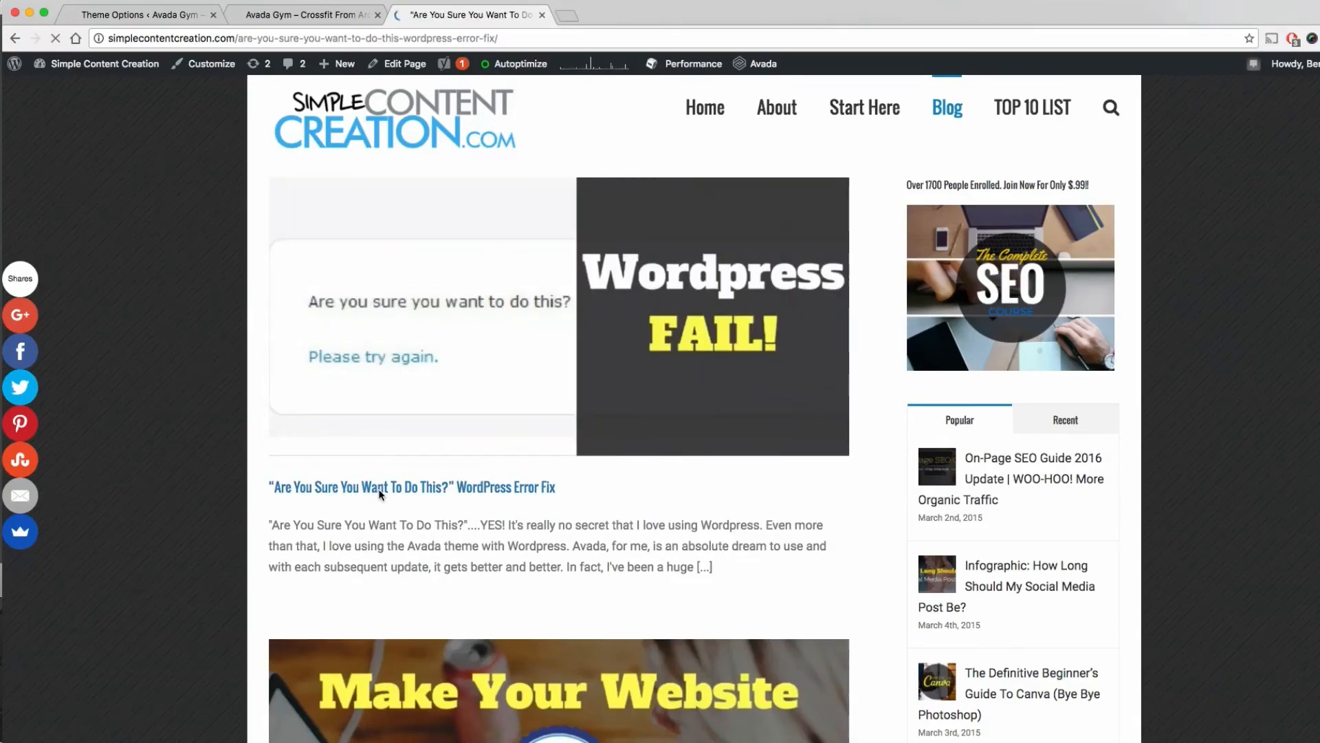
scroll(395, 482, down, 10)
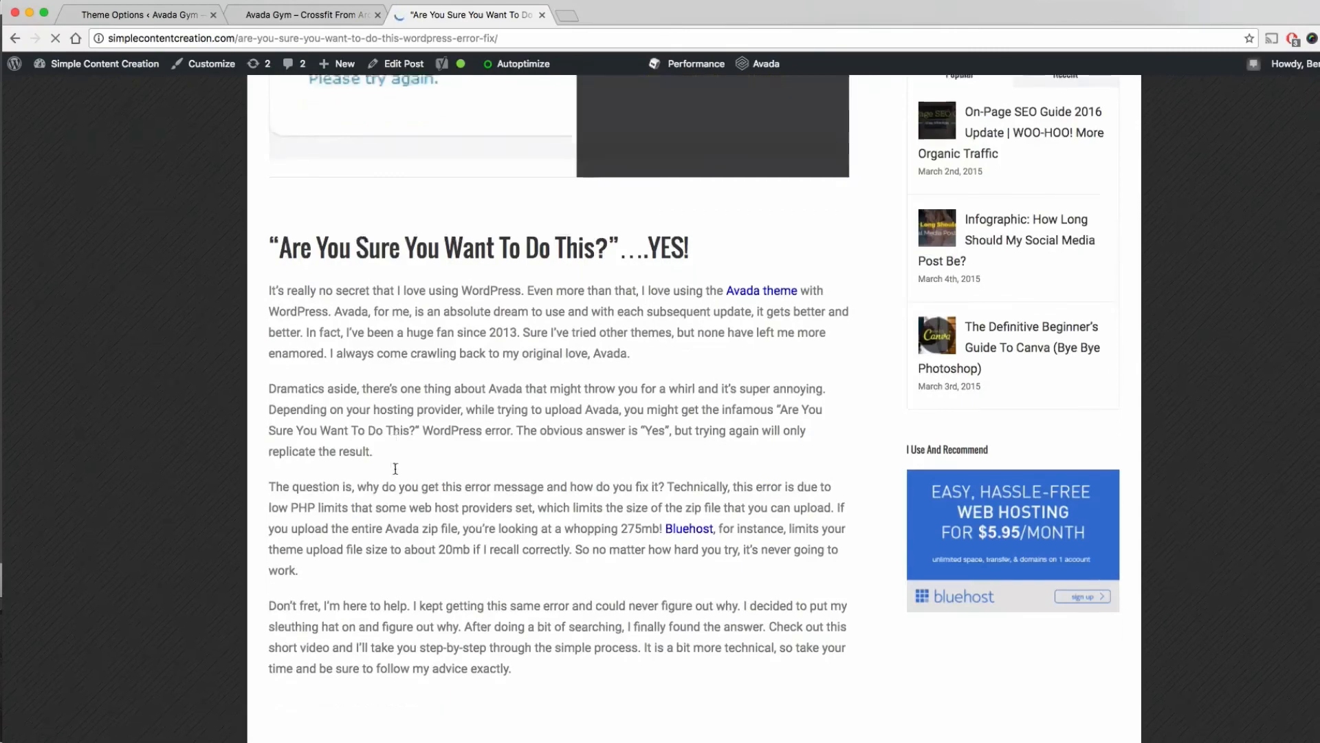
scroll(395, 466, down, 6)
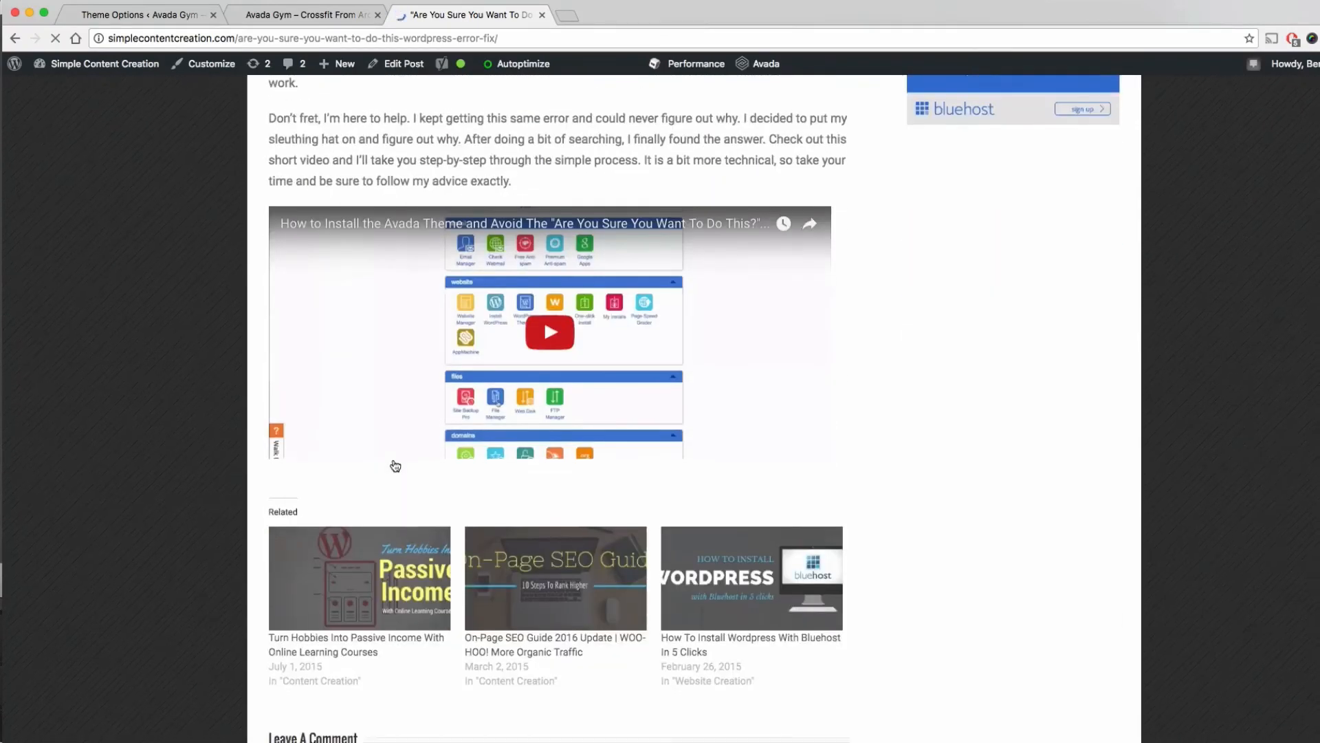
scroll(493, 531, up, 5)
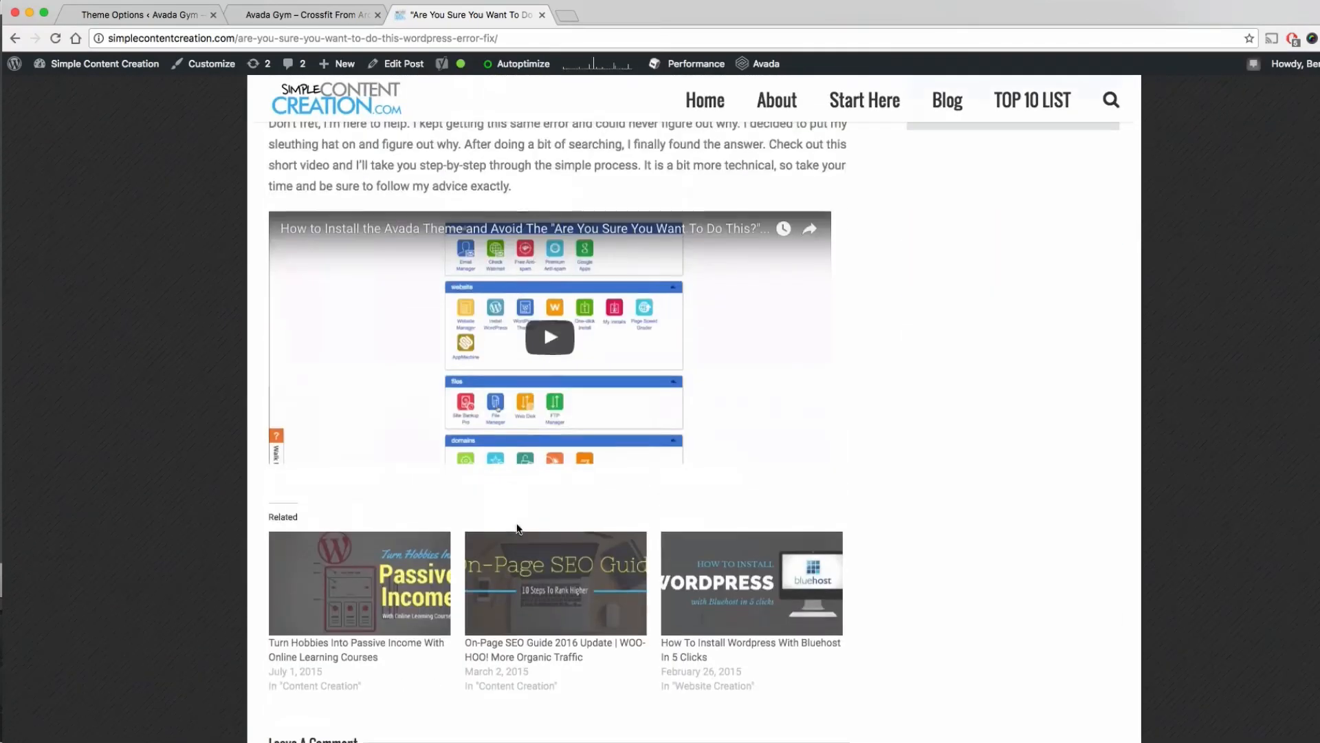
scroll(654, 507, down, 2)
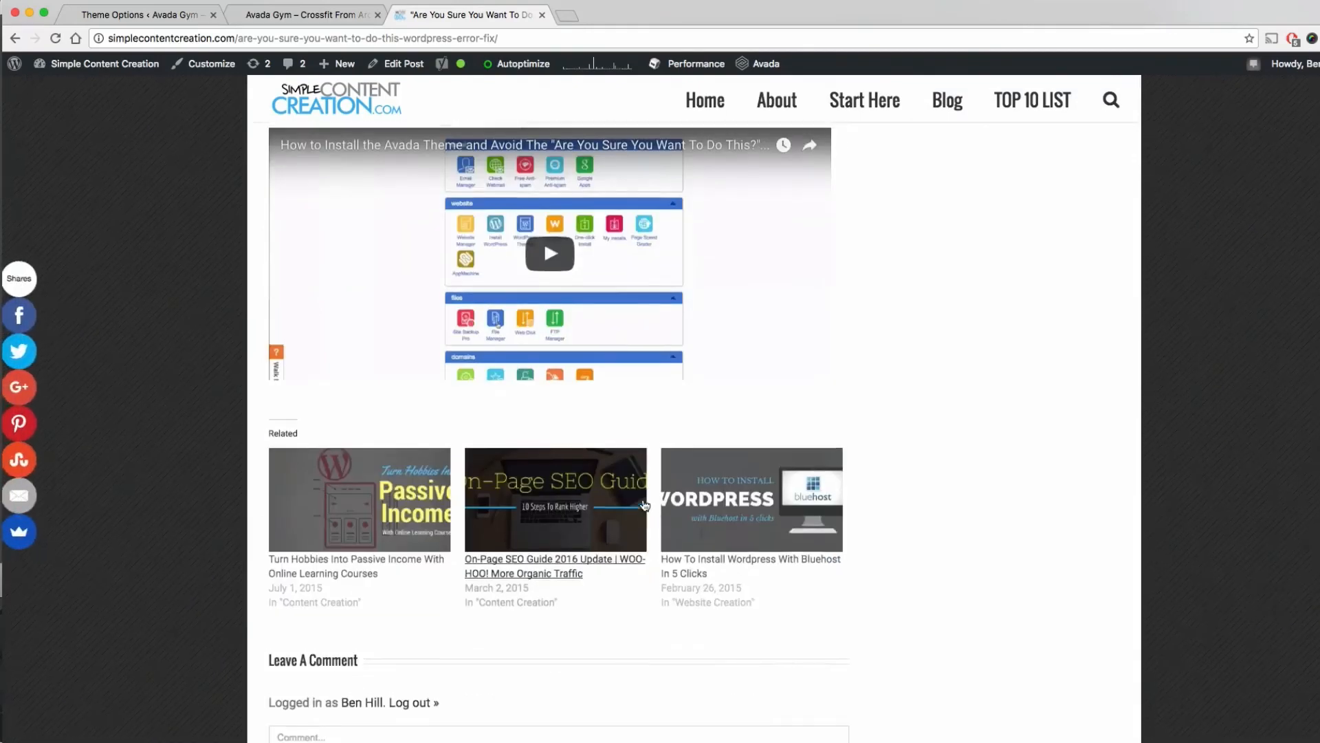
scroll(551, 343, up, 15)
click(167, 22)
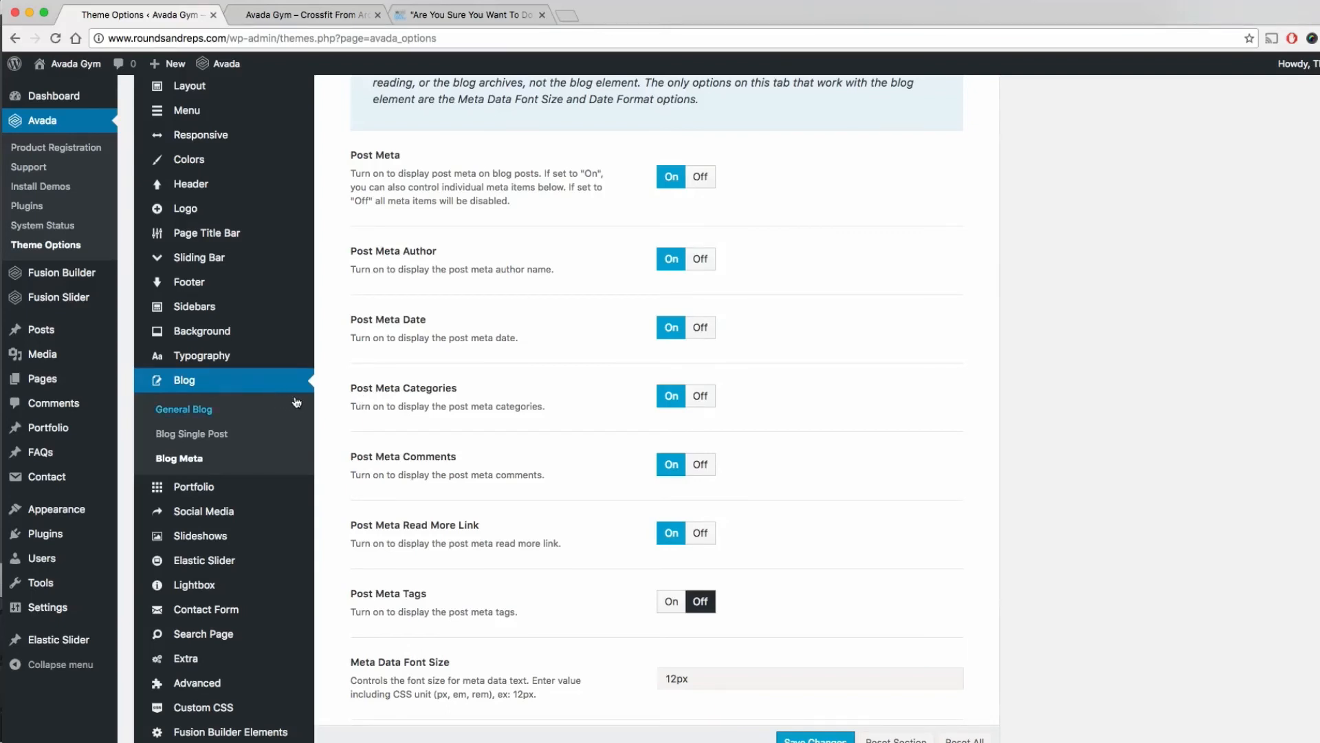
Start a new blog post and switch its editor to Fusion Builder.
mouse_move(139, 365)
mouse_move(34, 334)
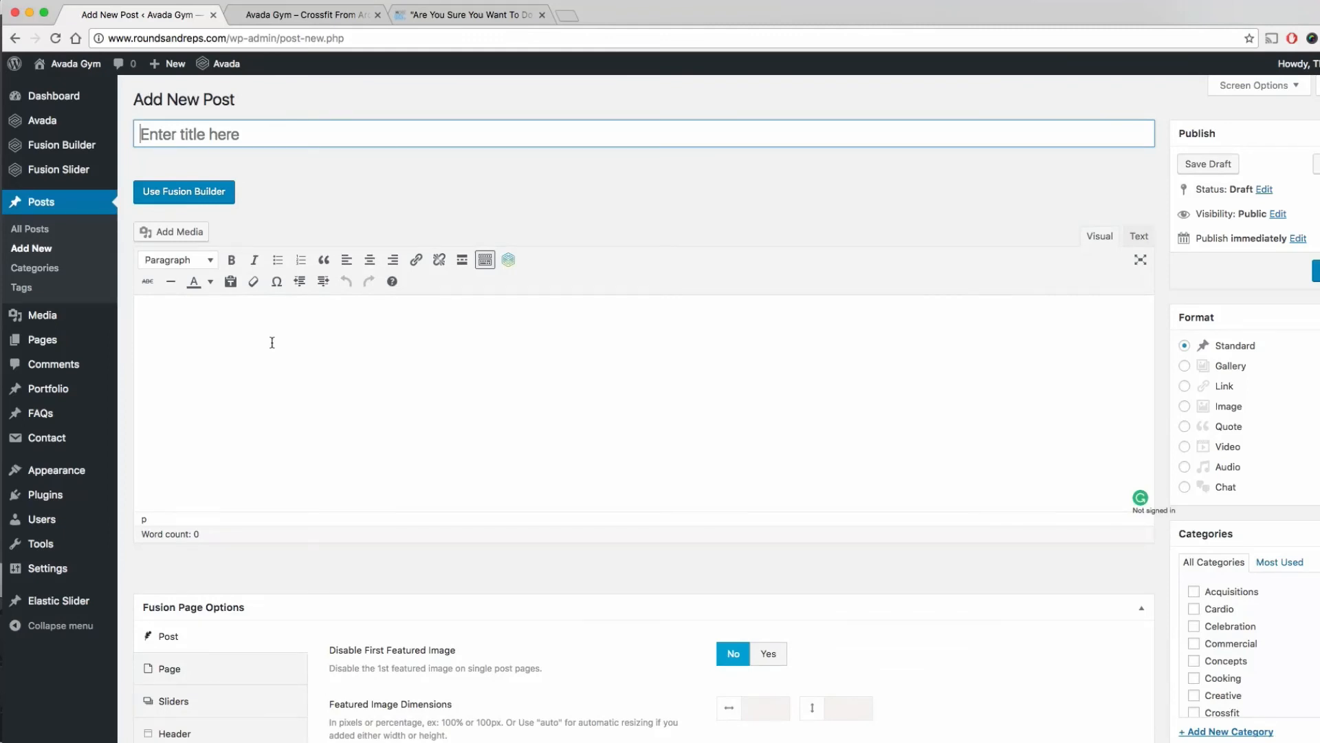
click(198, 198)
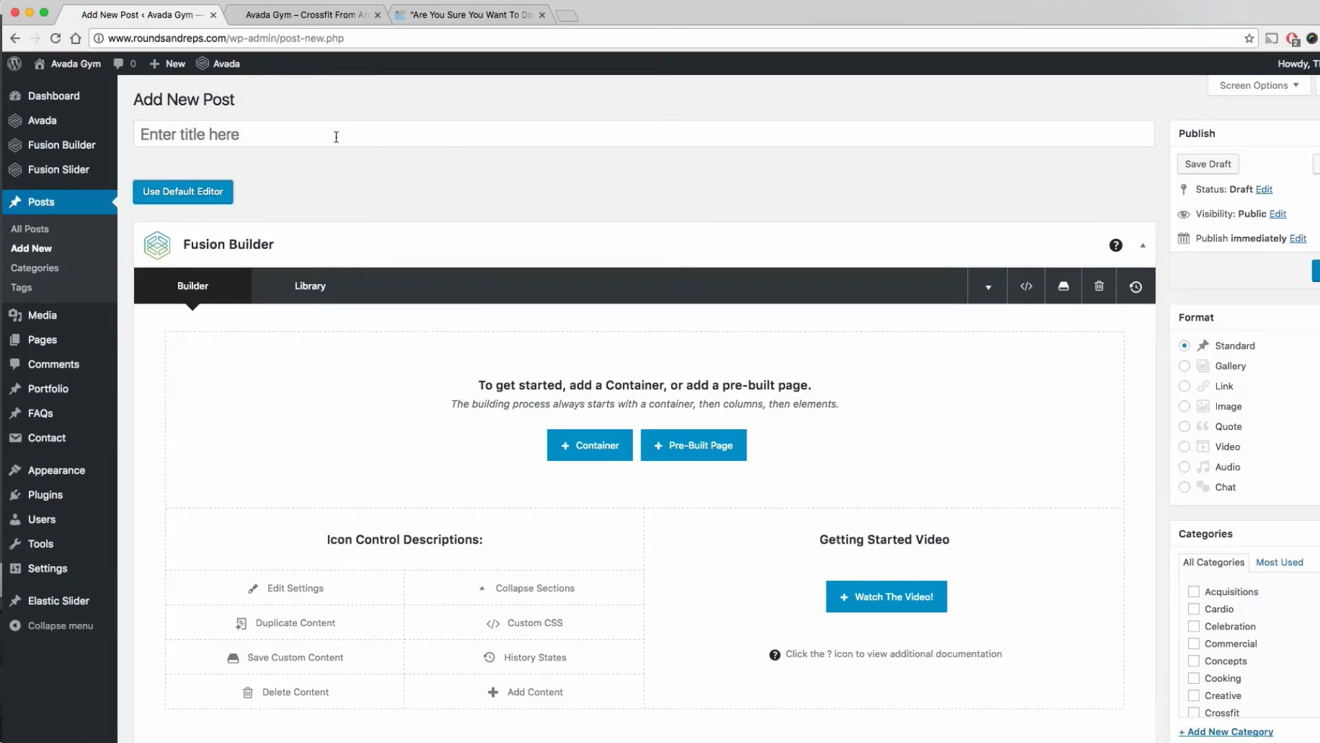
Examine the new post's builder area and the Post settings in Fusion Page Options, from featured image to post meta.
scroll(377, 180, down, 5)
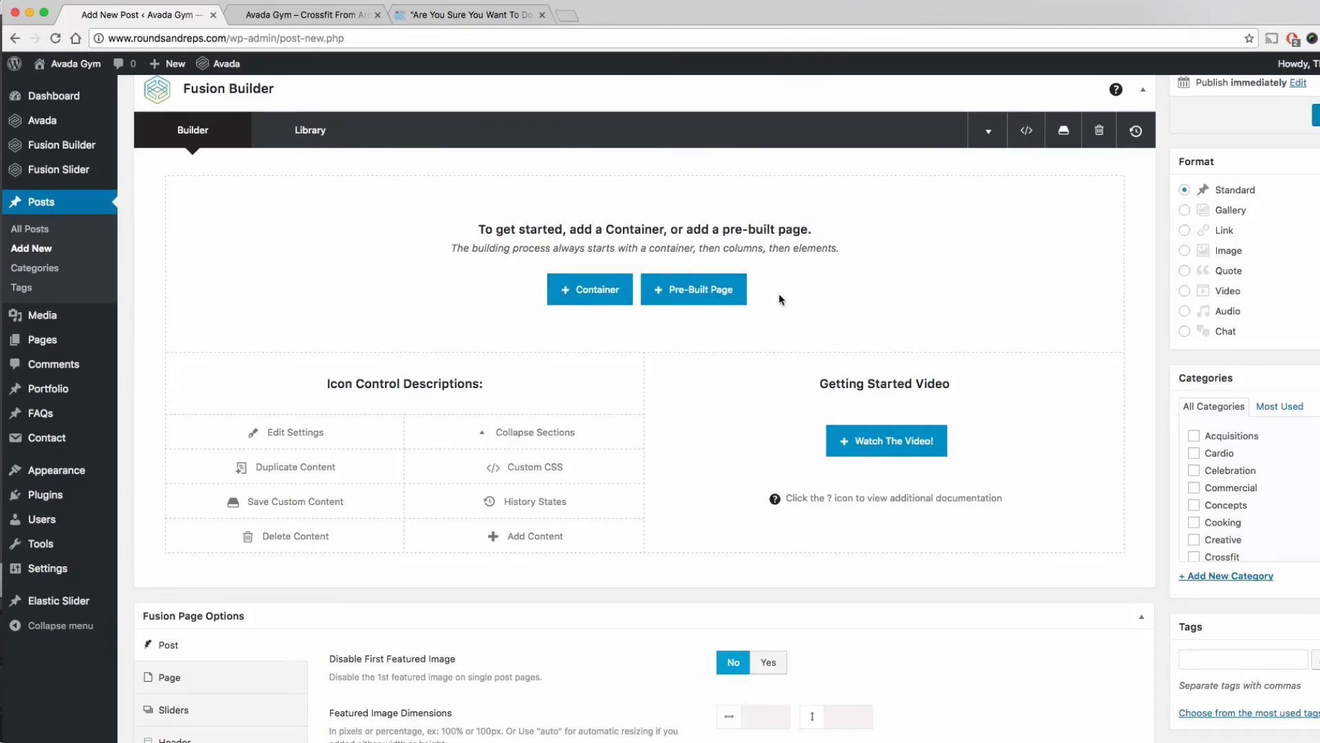
scroll(778, 296, down, 5)
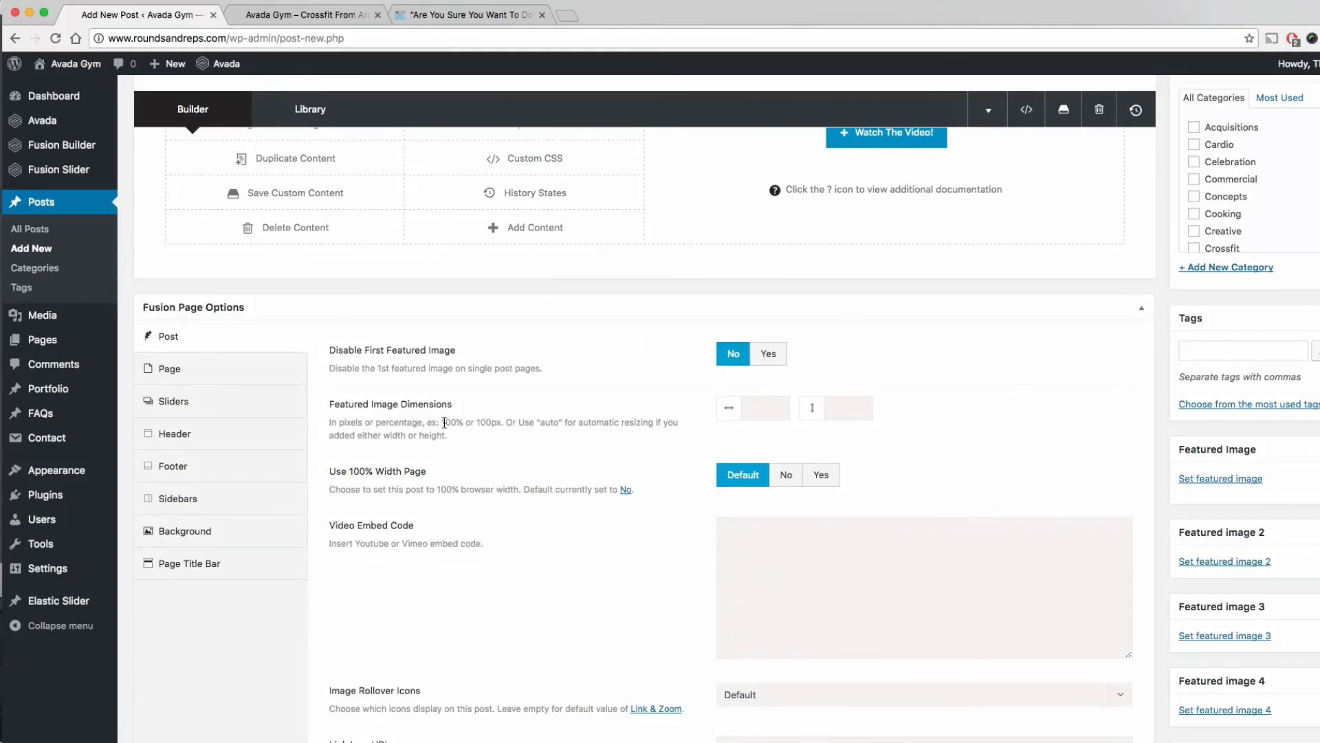
scroll(444, 422, down, 4)
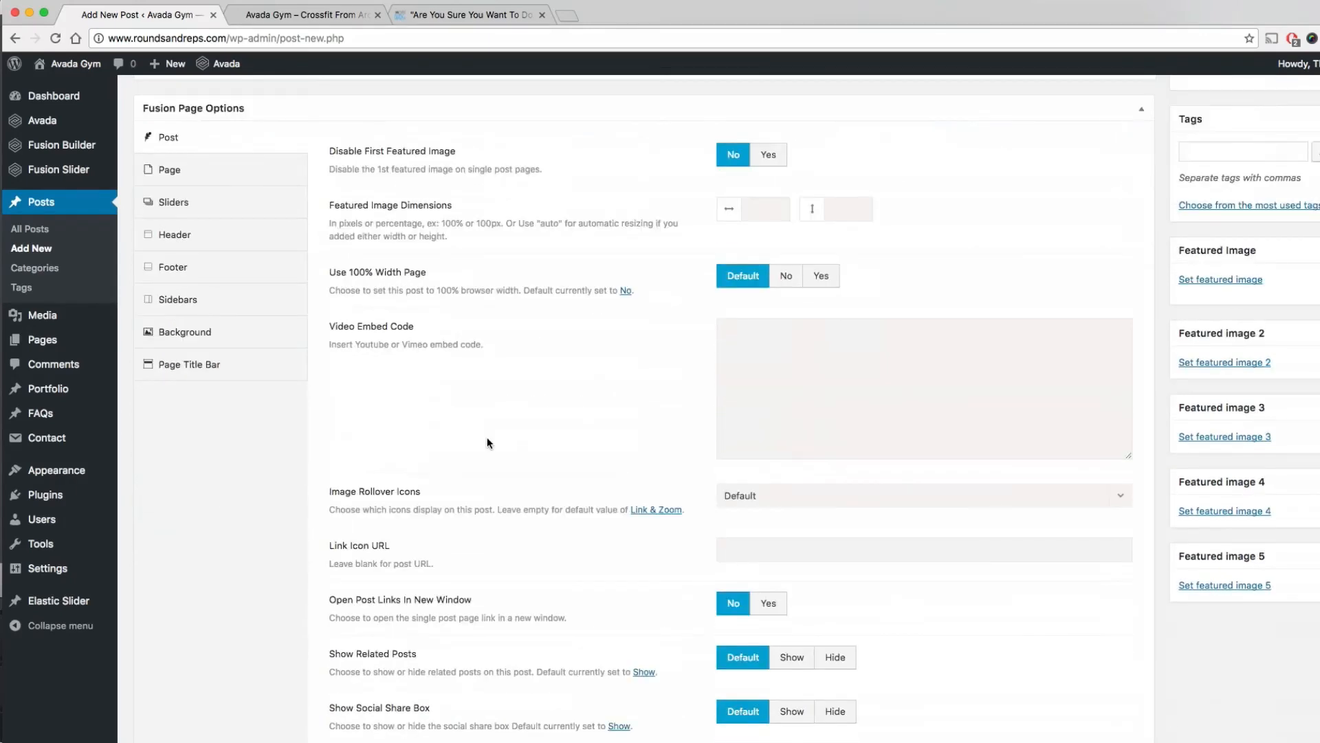
scroll(487, 443, down, 5)
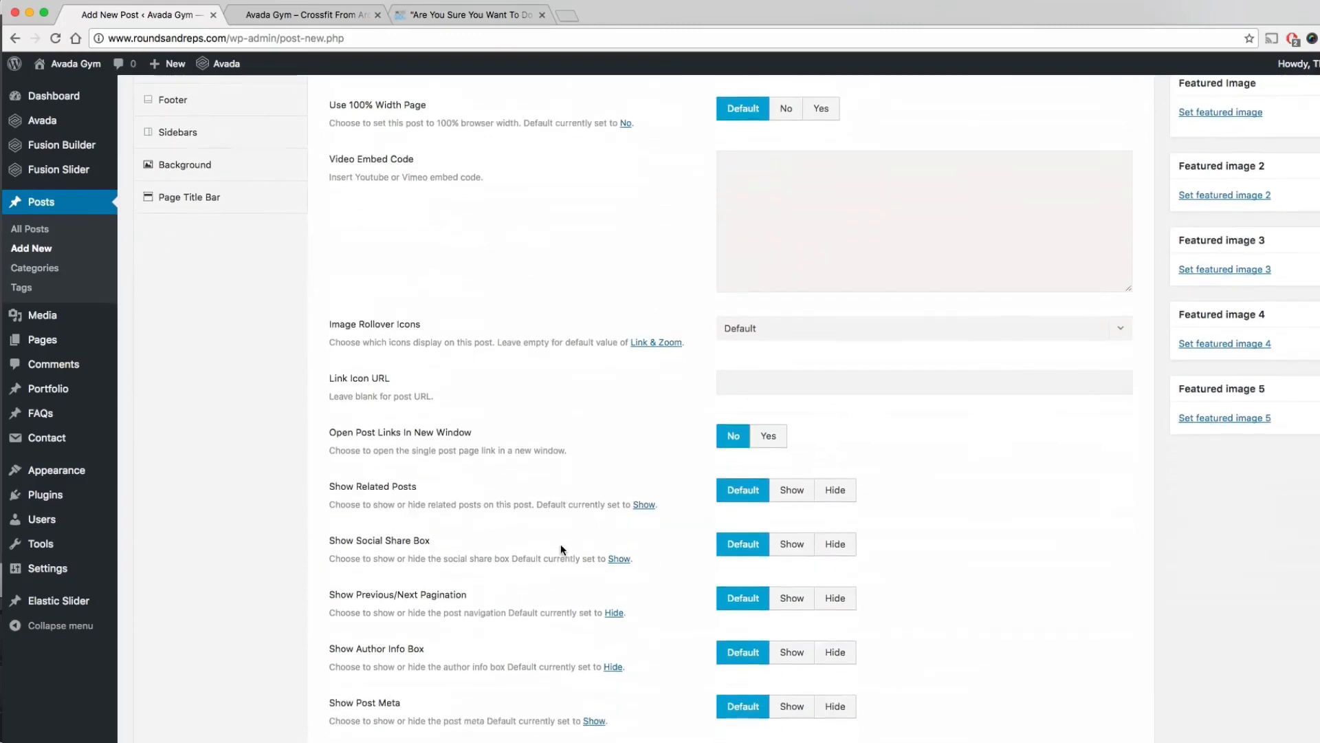
scroll(560, 549, up, 1)
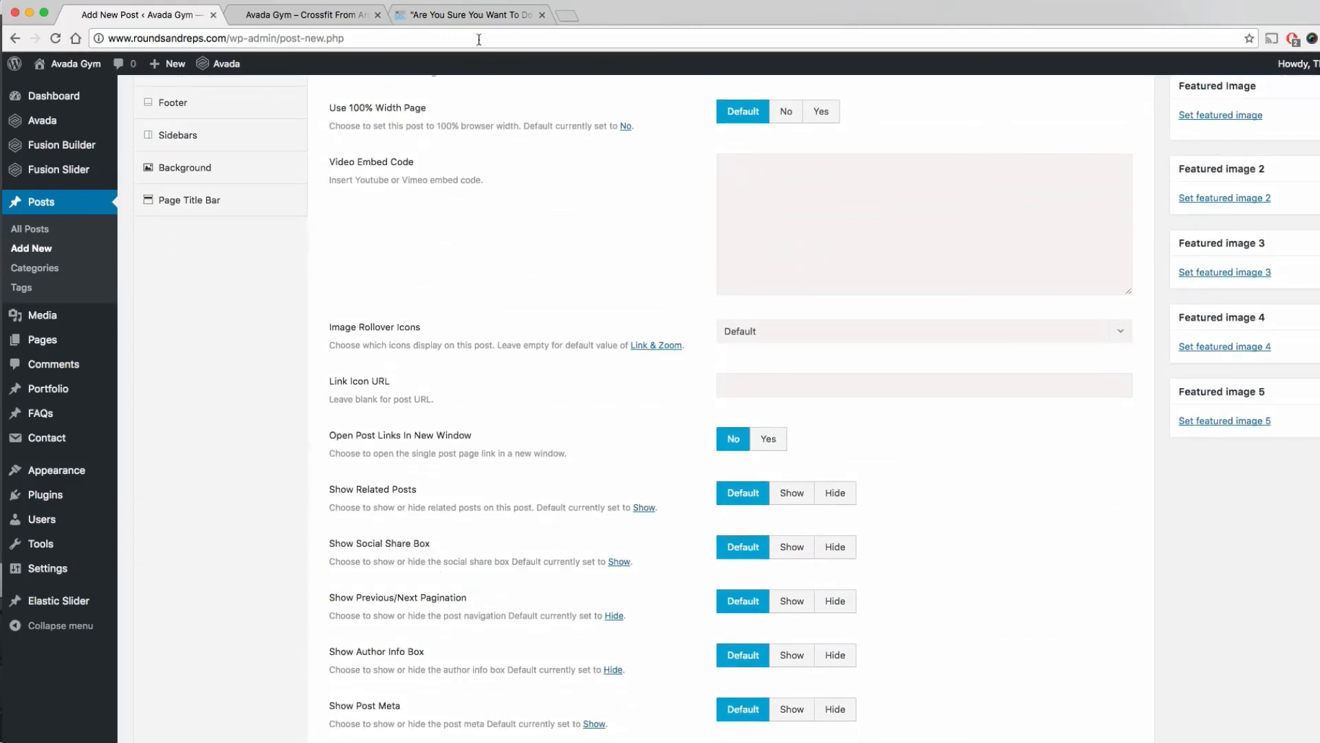
Compare the example post's related posts and comment form with the new post's related posts, share box, author and comment display settings.
click(467, 15)
scroll(416, 410, down, 10)
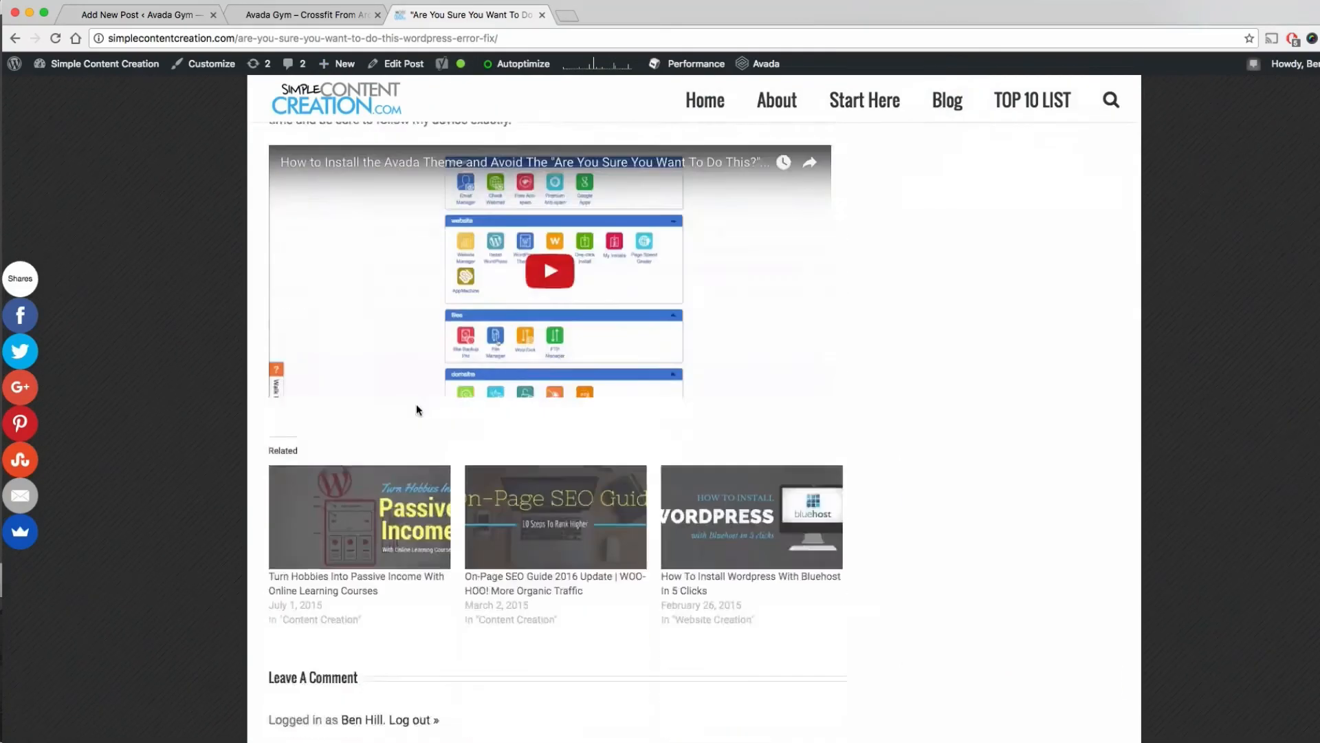
scroll(416, 410, down, 4)
scroll(412, 351, up, 1)
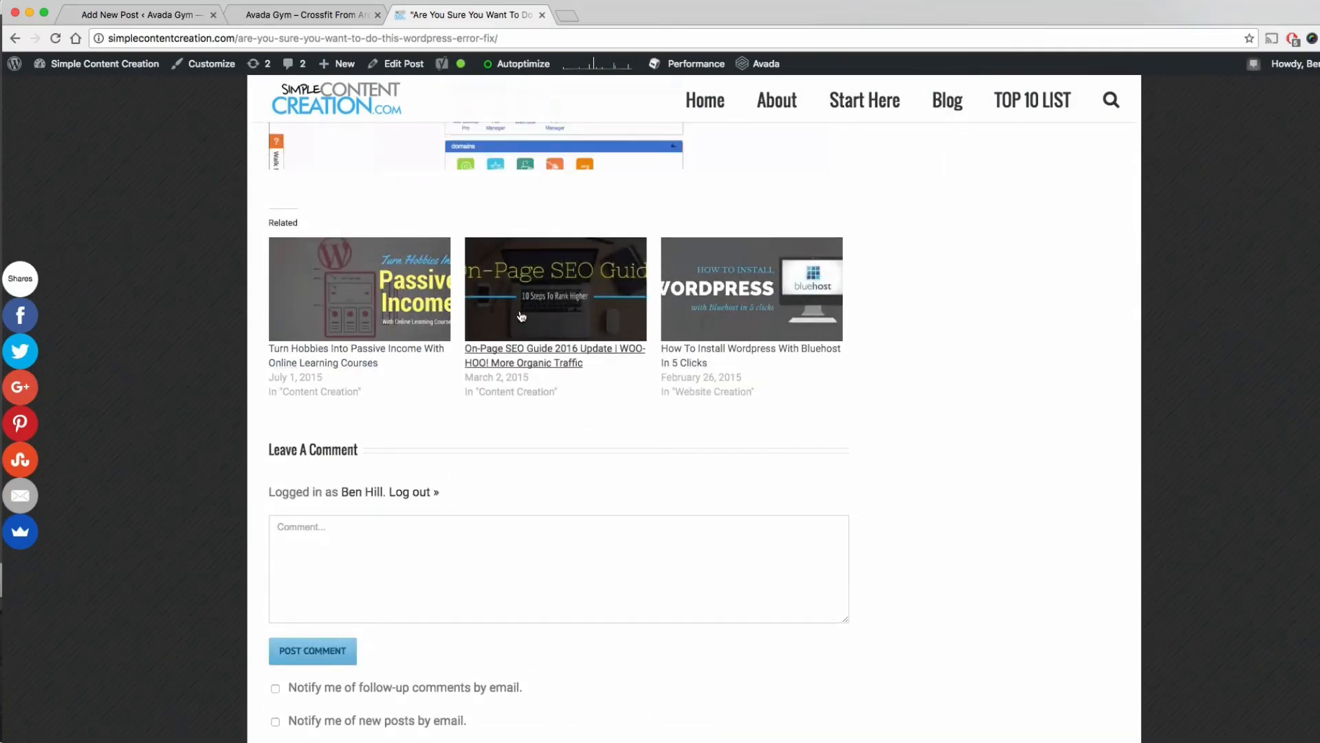
click(153, 16)
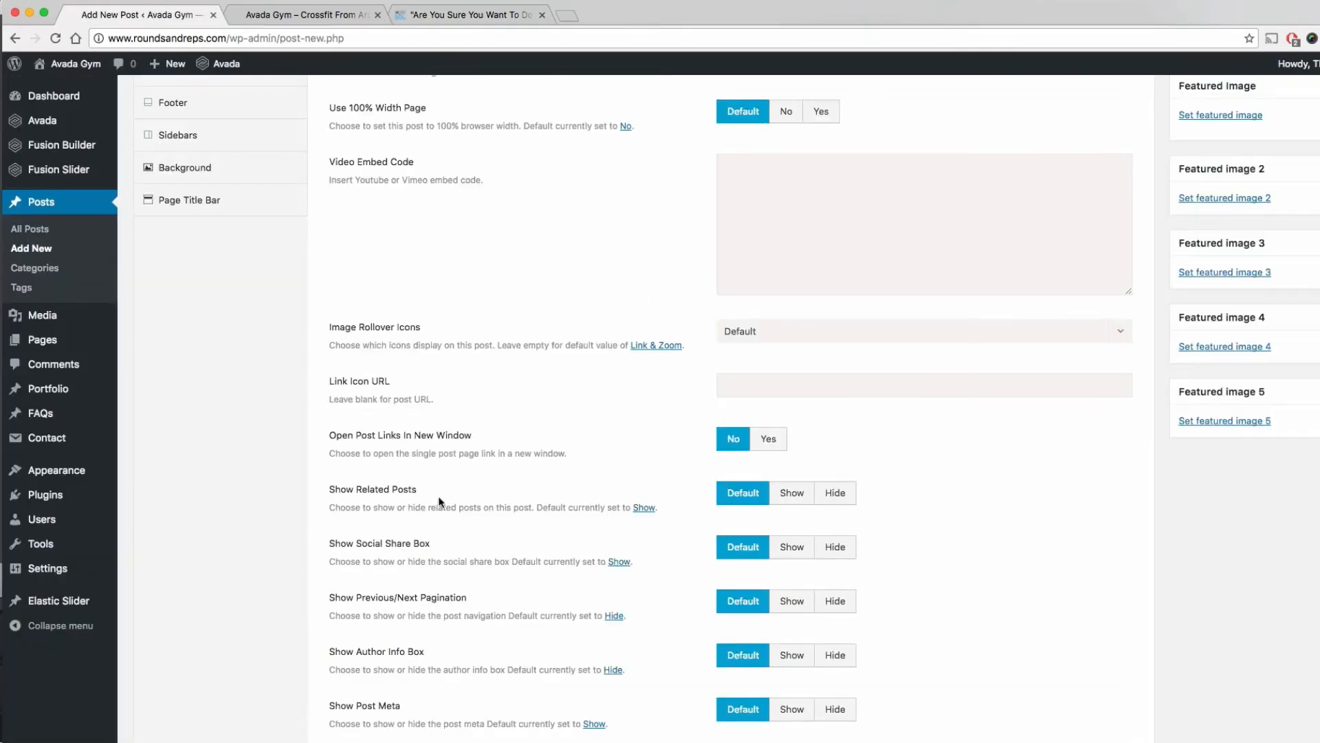
scroll(462, 478, down, 3)
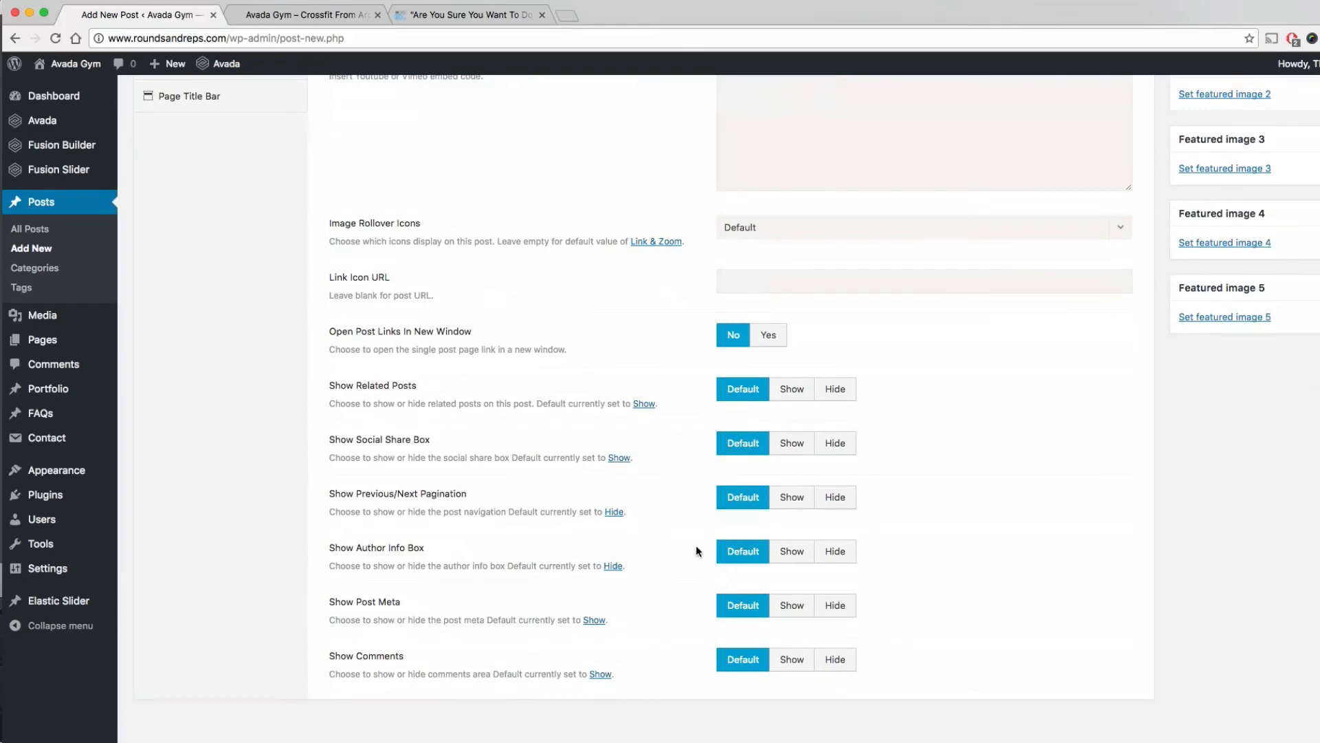
scroll(699, 546, up, 3)
scroll(556, 492, up, 5)
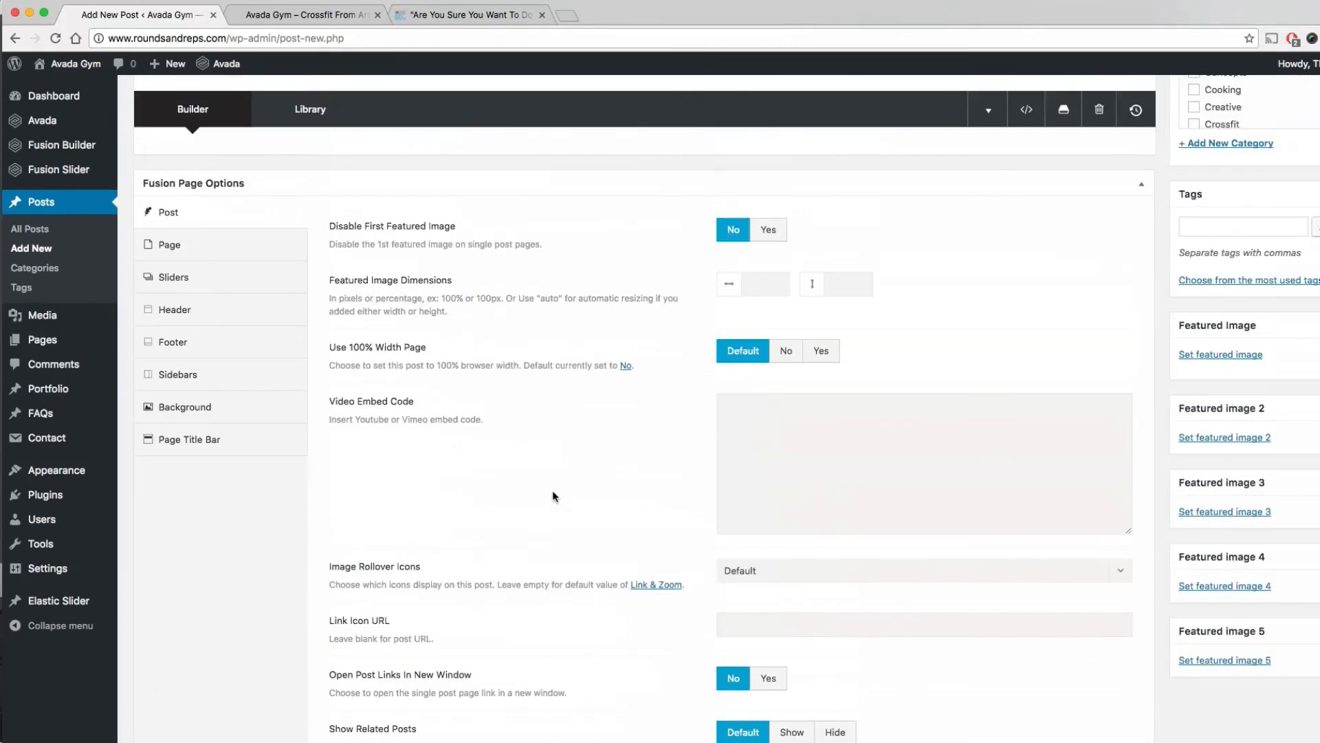
Examine the Header settings in the new post's Fusion Page Options.
click(208, 352)
click(212, 338)
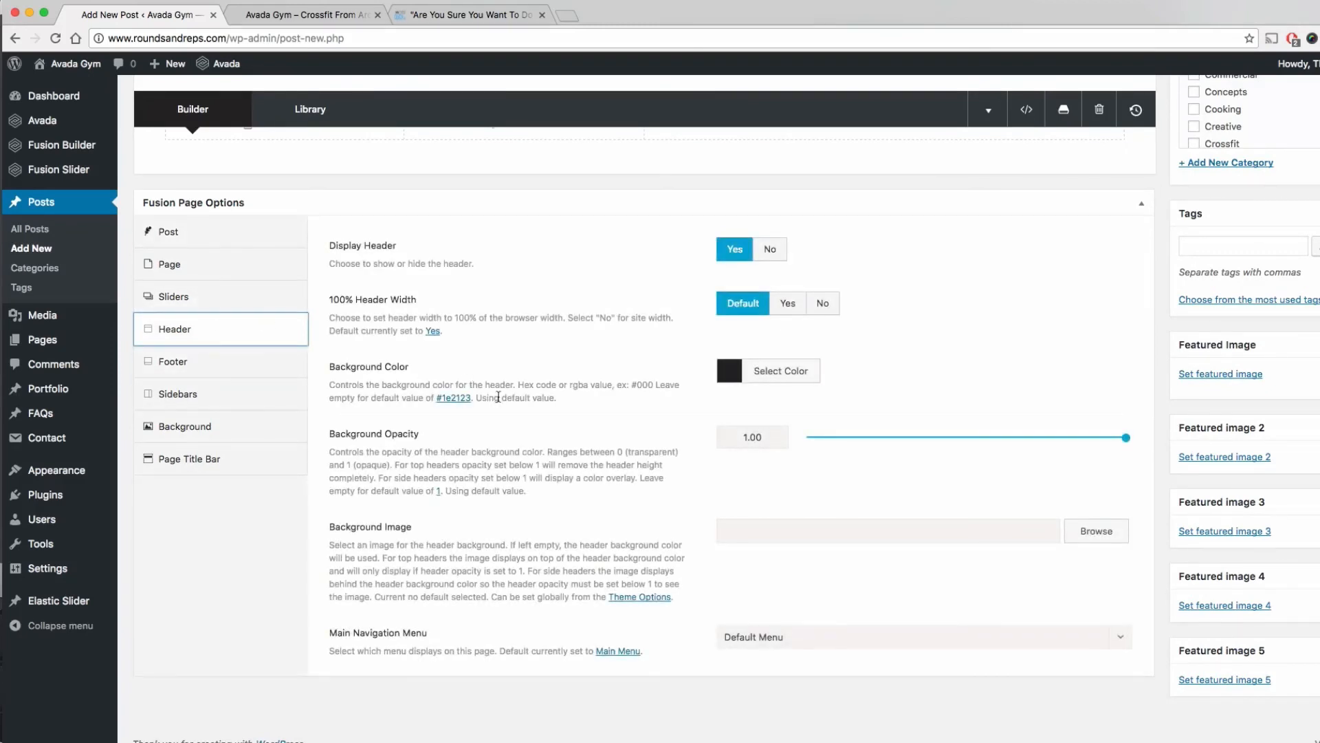
scroll(1110, 394, up, 4)
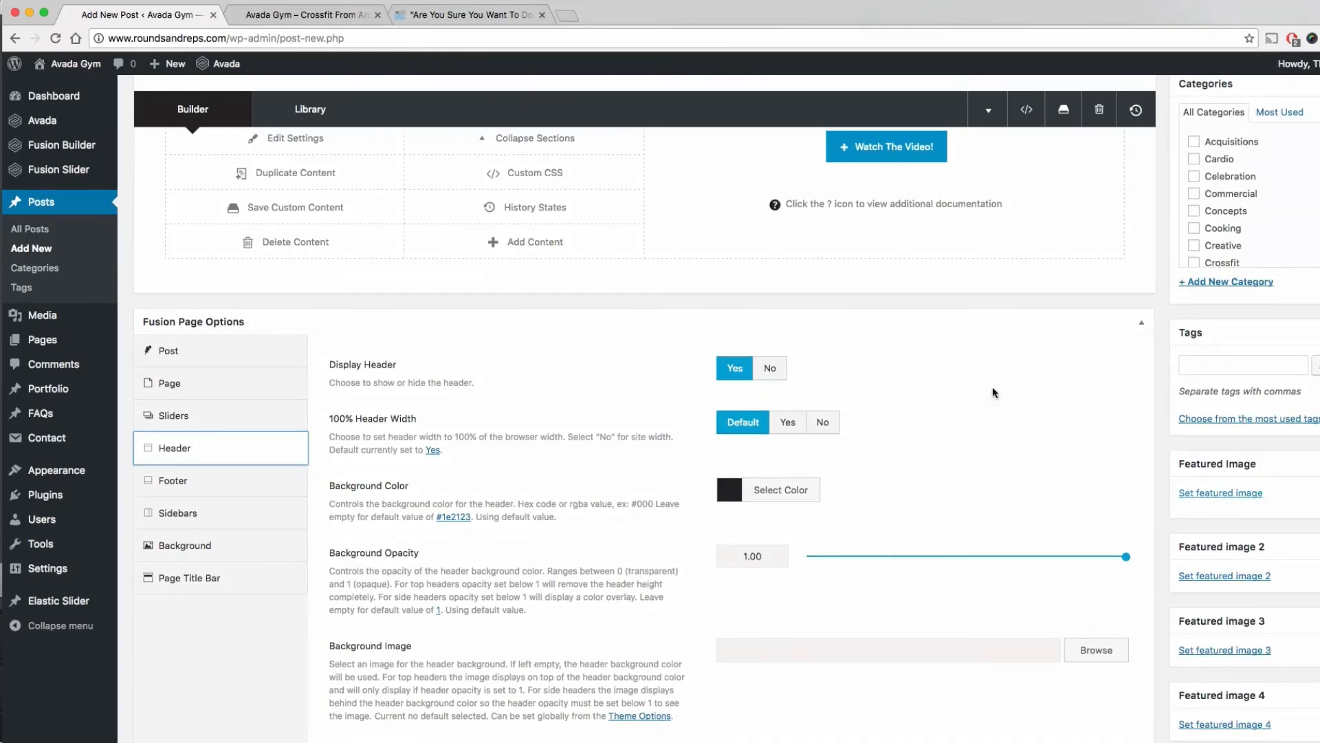
Examine the featured image at the start of the example WordPress Error Fix post.
click(459, 15)
scroll(551, 540, up, 15)
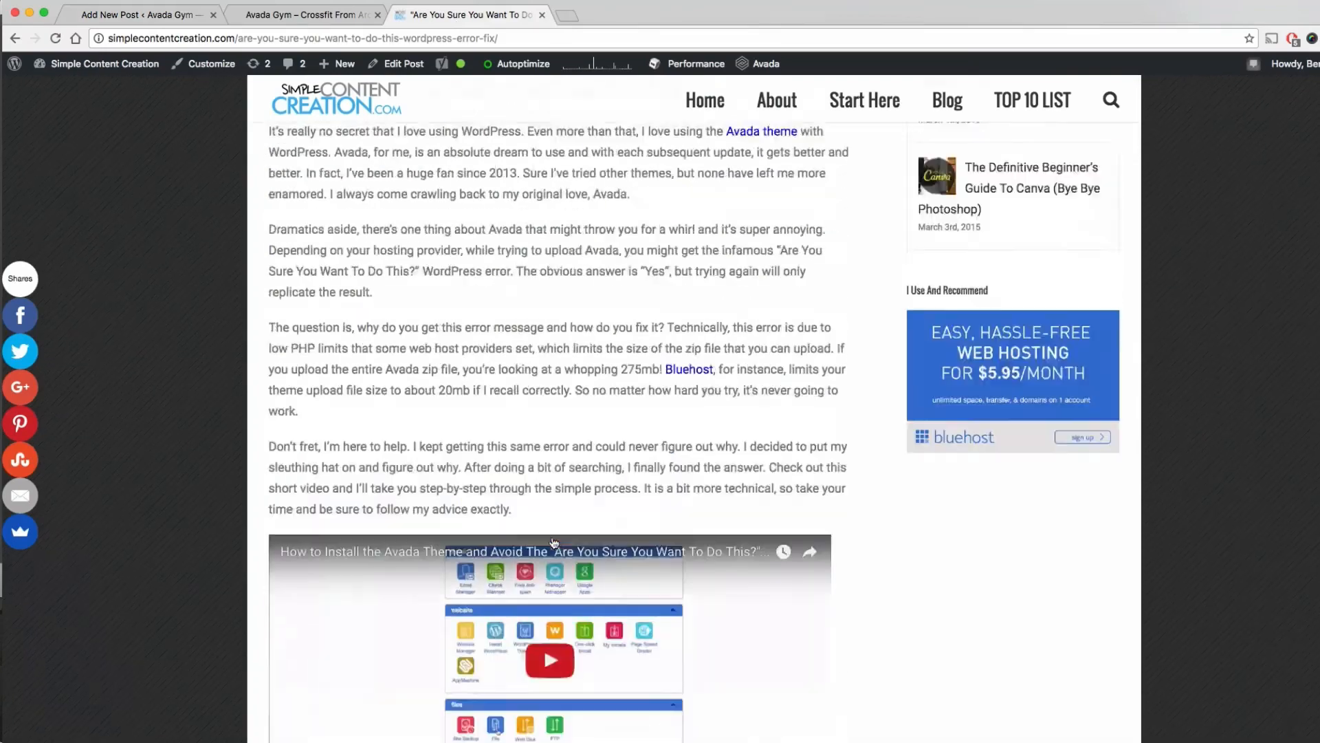
scroll(577, 542, up, 3)
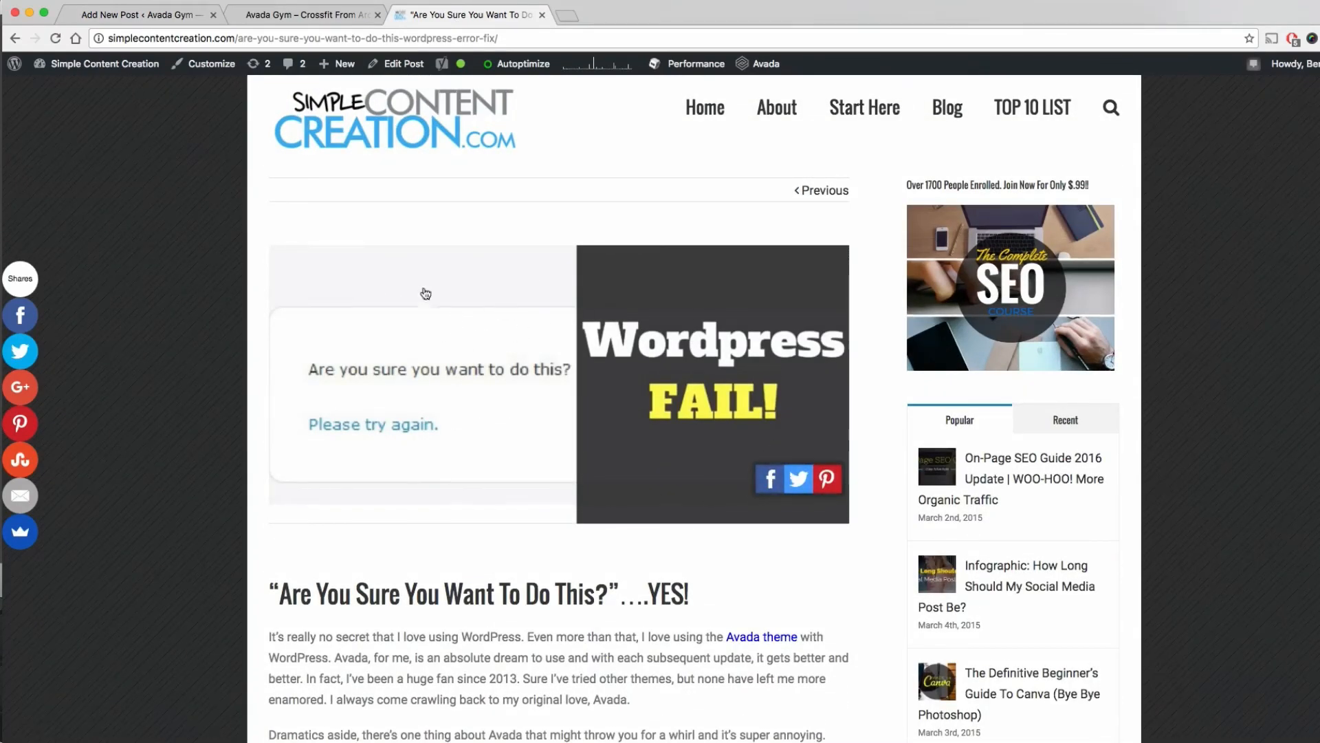
Check the new post's featured image upload and media library choices, close them without selecting, and look over its tags and categories.
click(162, 16)
click(1227, 493)
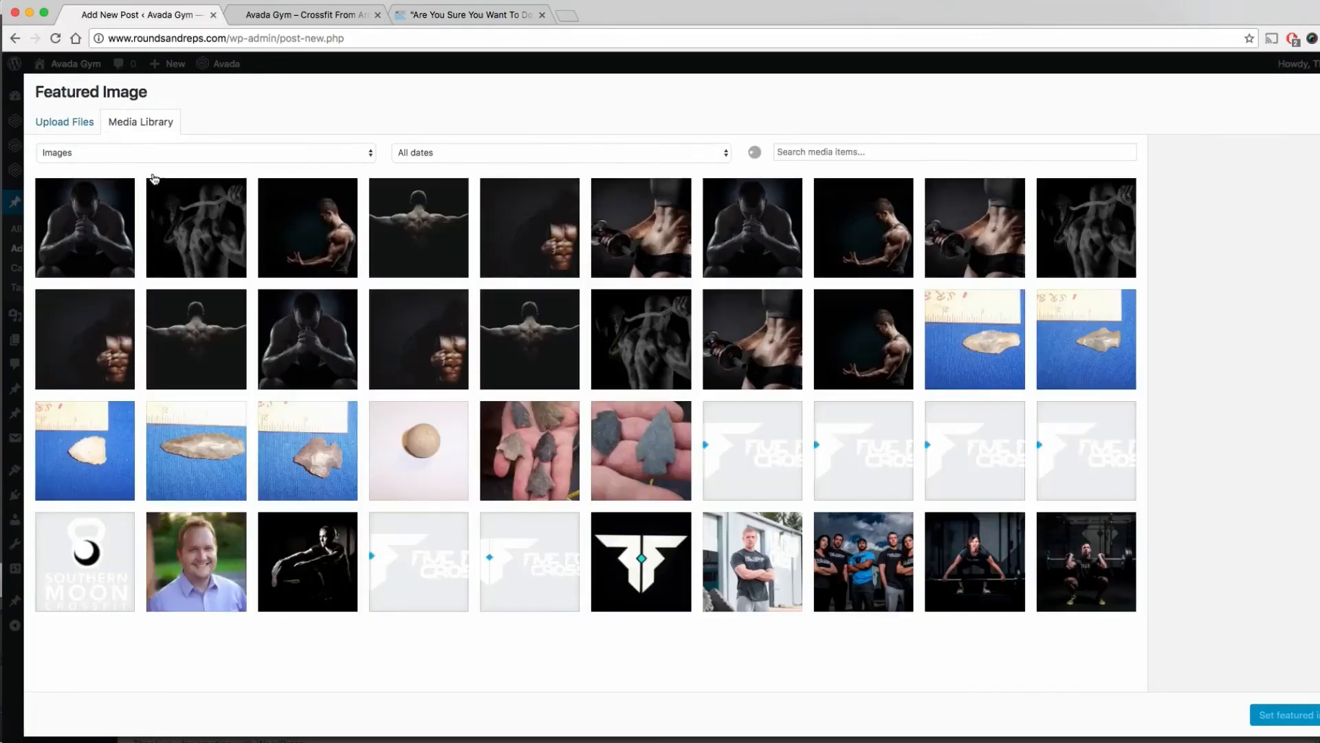
click(63, 126)
click(131, 125)
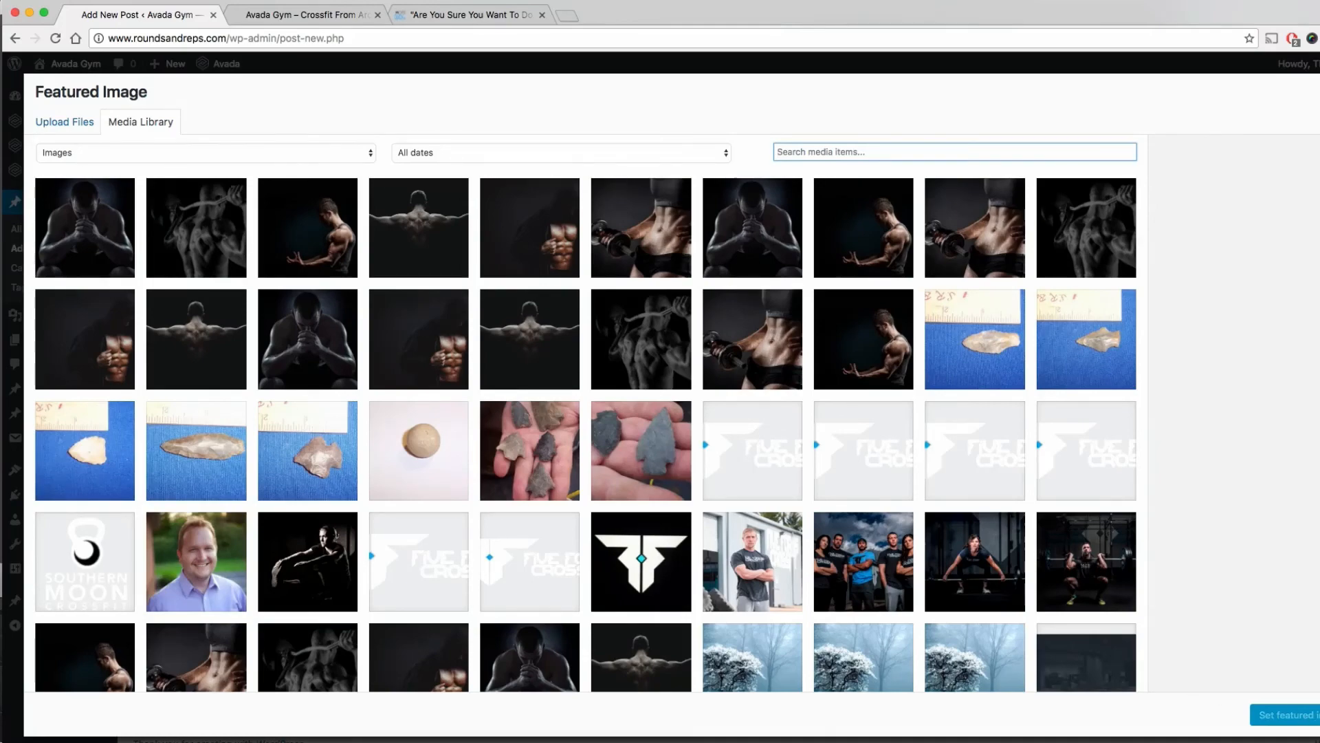
key(Escape)
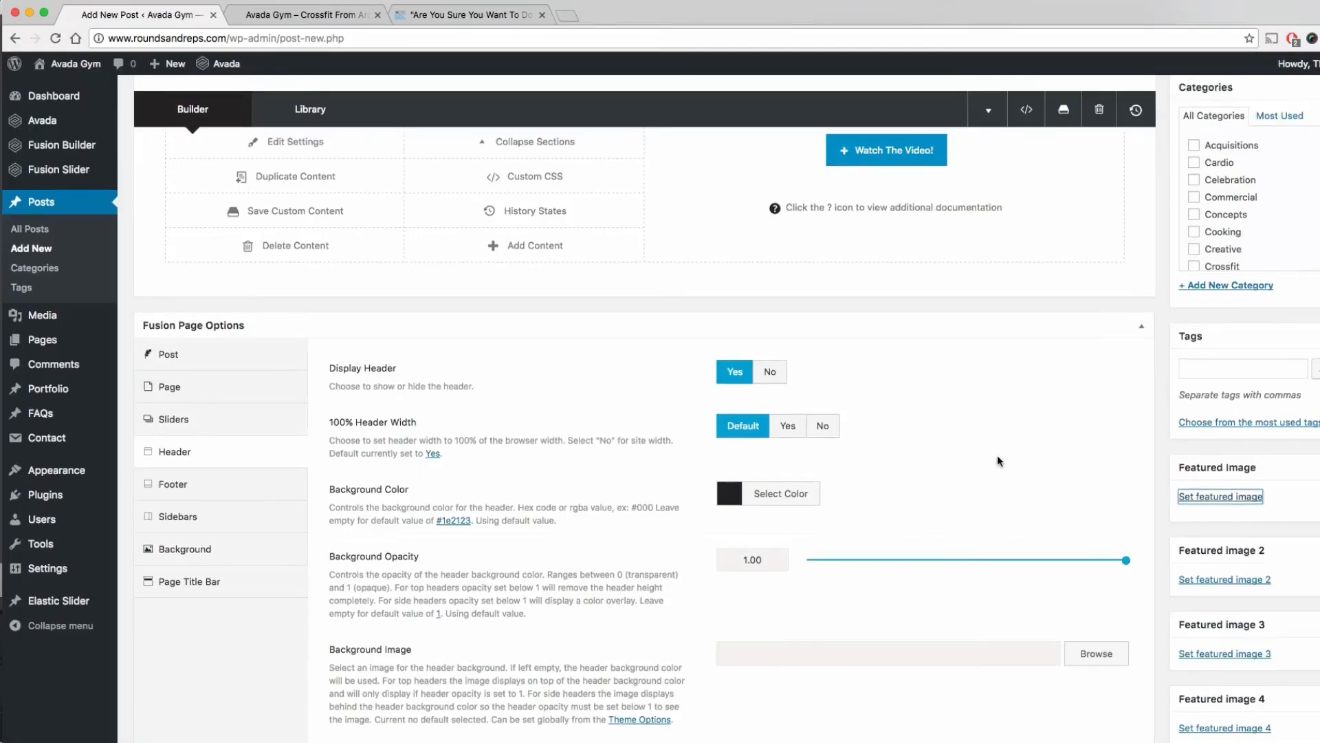
scroll(997, 456, up, 1)
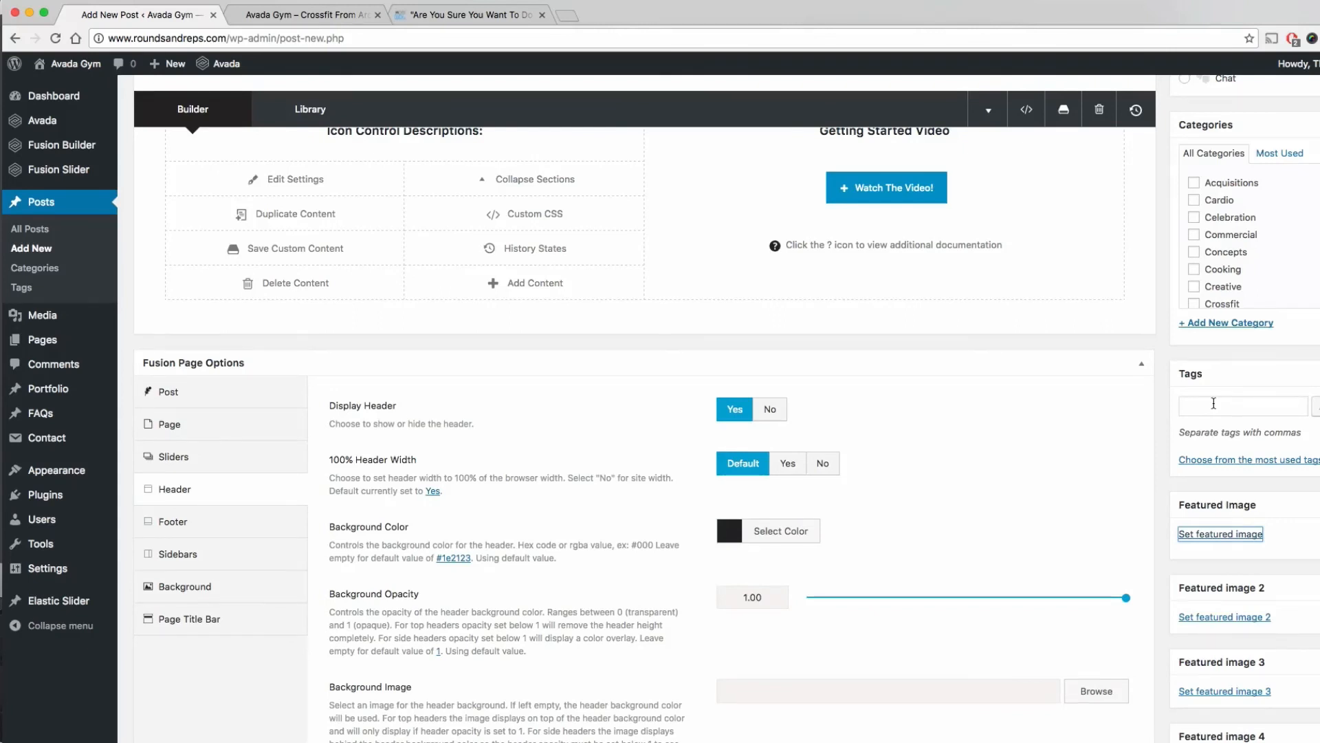
scroll(1262, 265, up, 4)
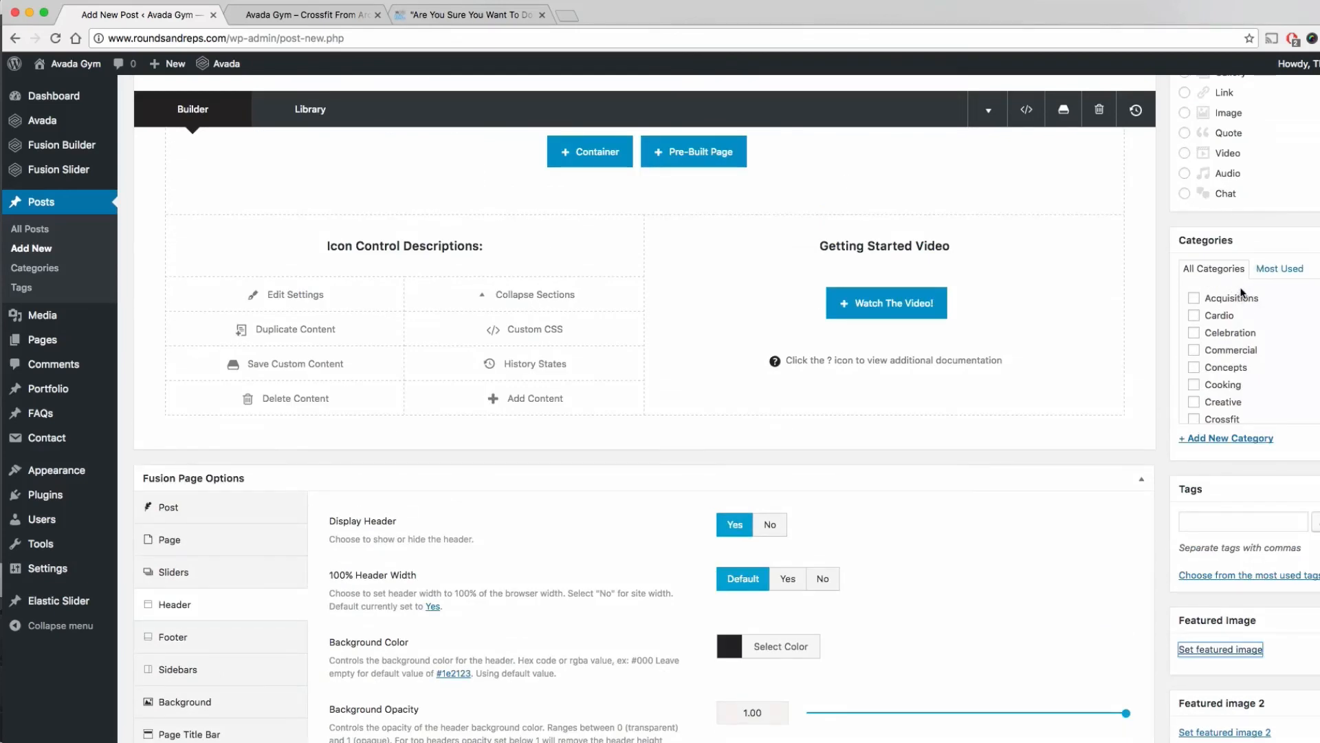
Examine how the WordPress Error Fix post's featured image and excerpt appear on the example site's blog page.
scroll(1252, 308, up, 10)
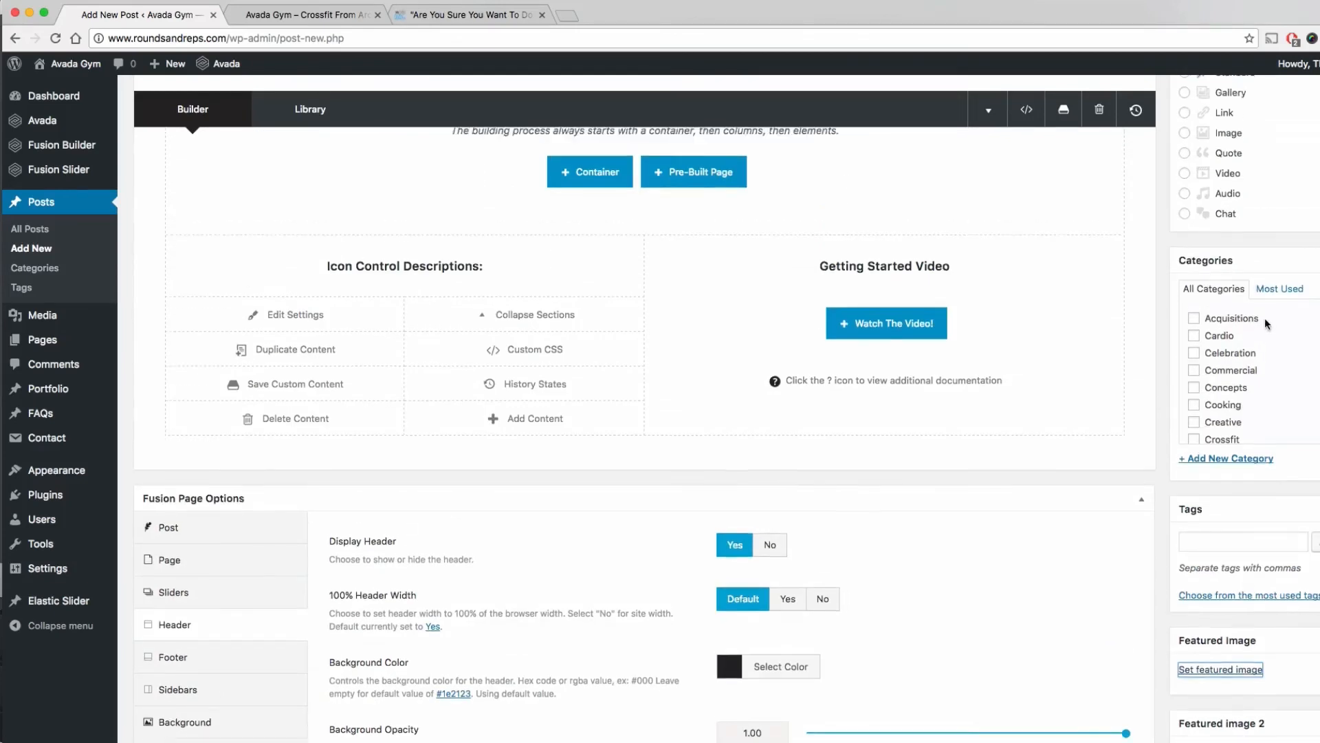
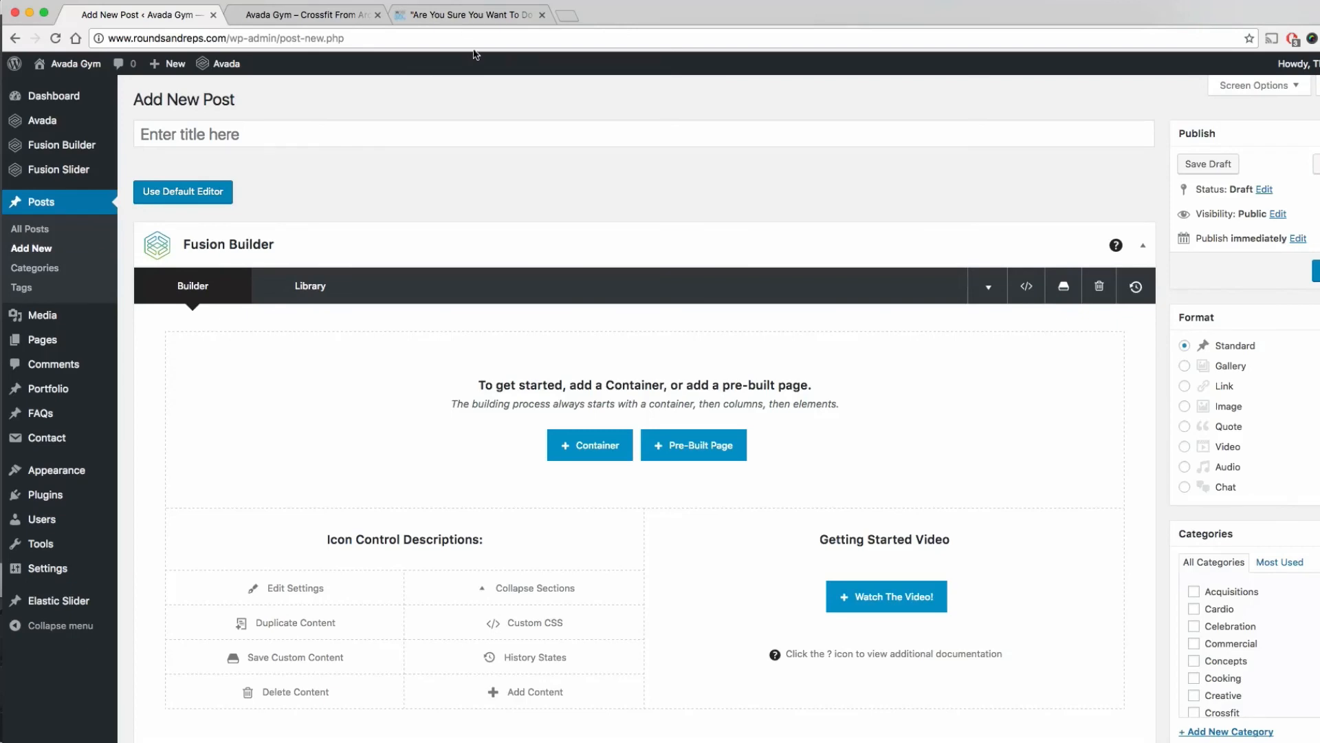
click(482, 15)
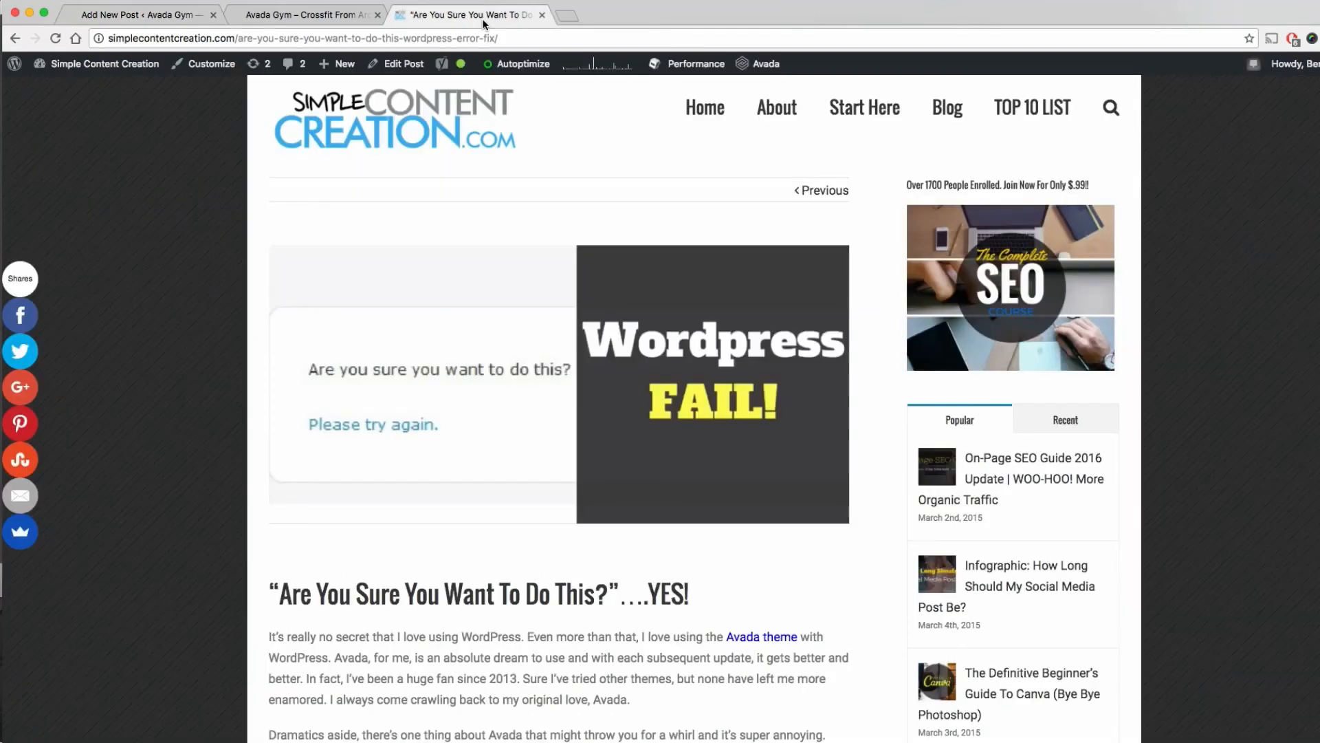
click(13, 39)
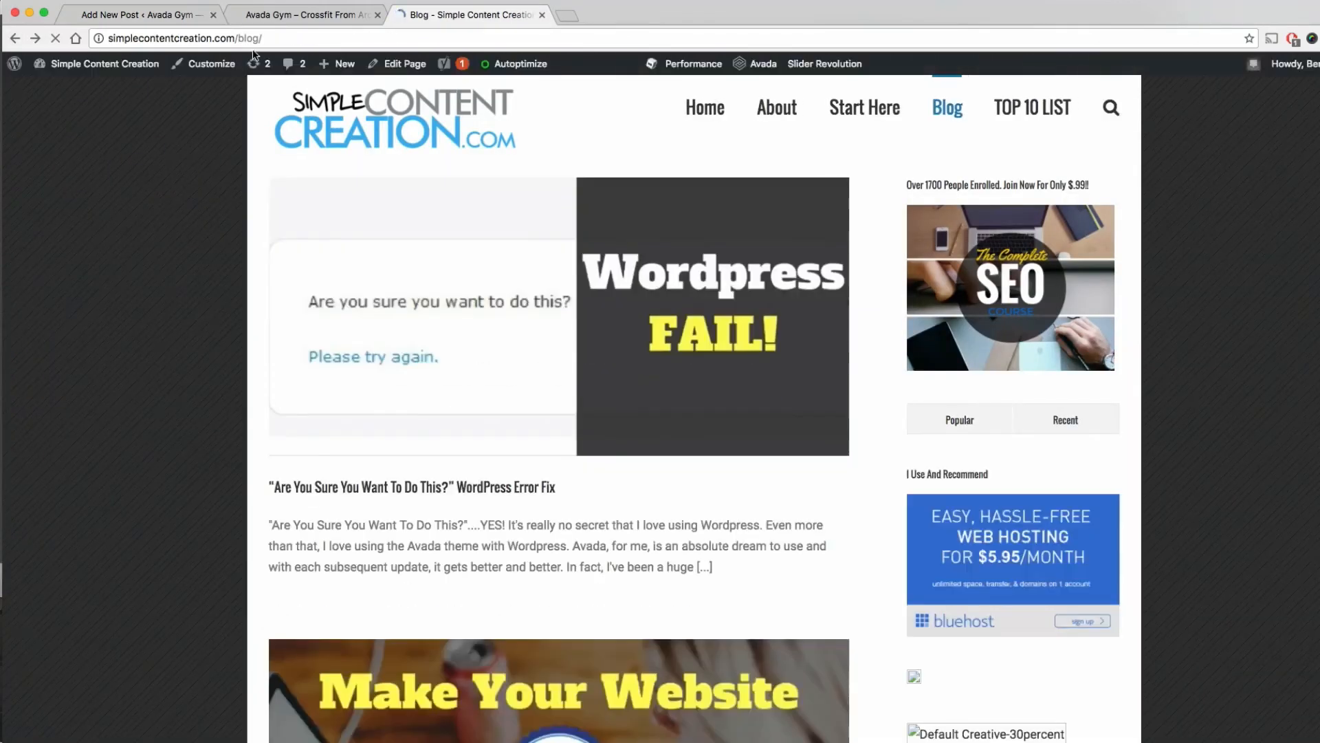
mouse_move(668, 299)
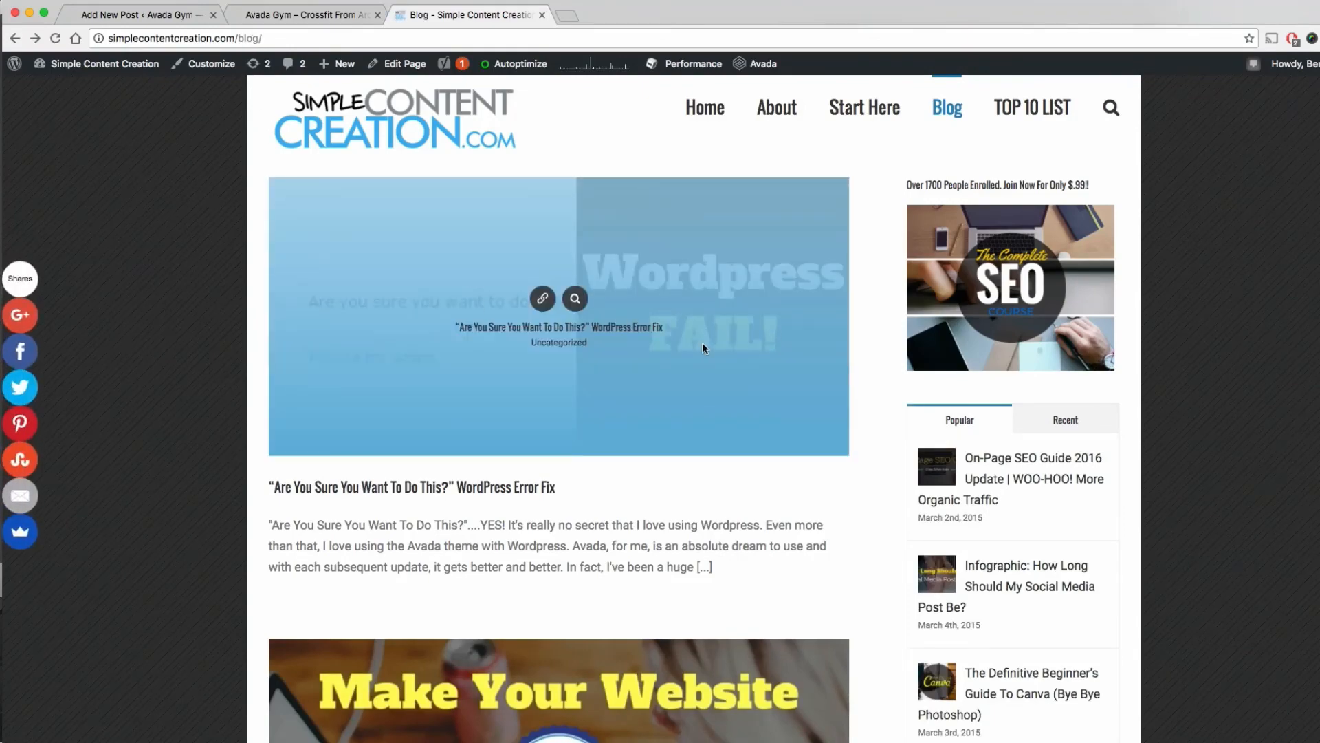
scroll(605, 439, down, 3)
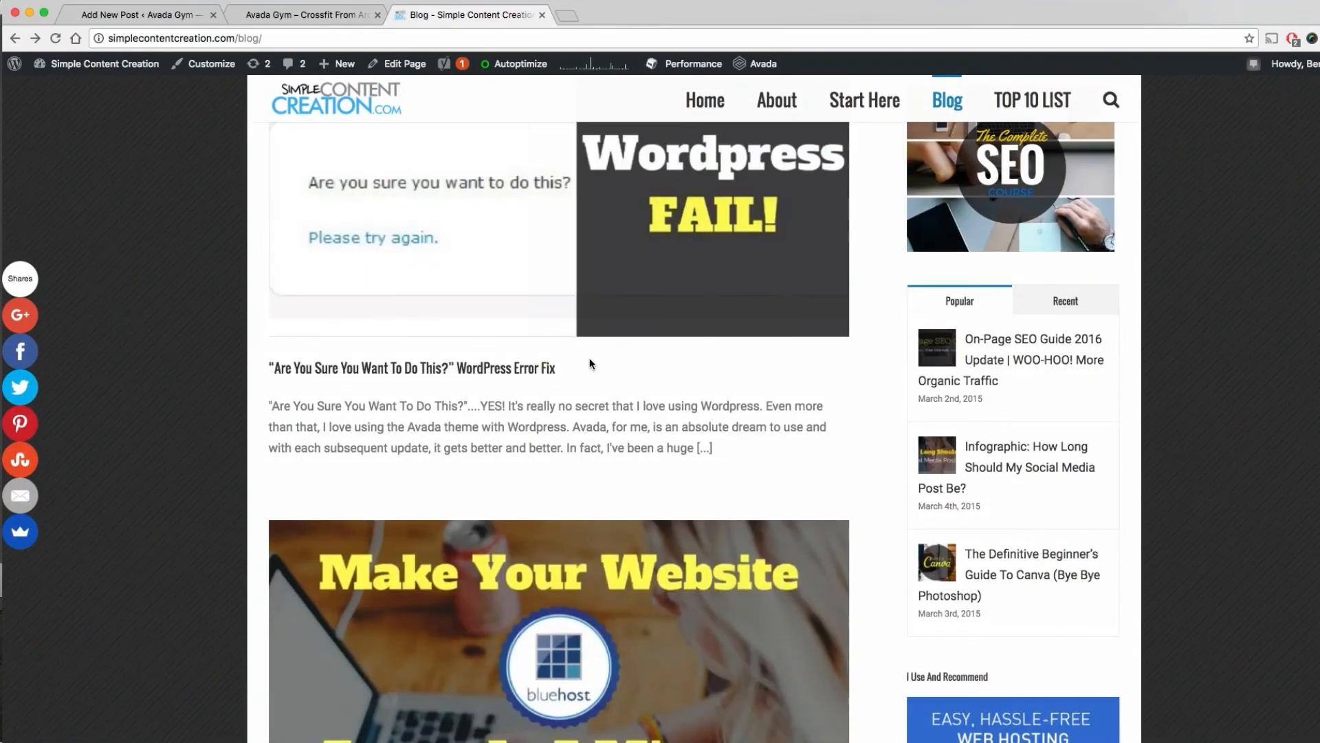
scroll(596, 349, up, 3)
mouse_move(548, 184)
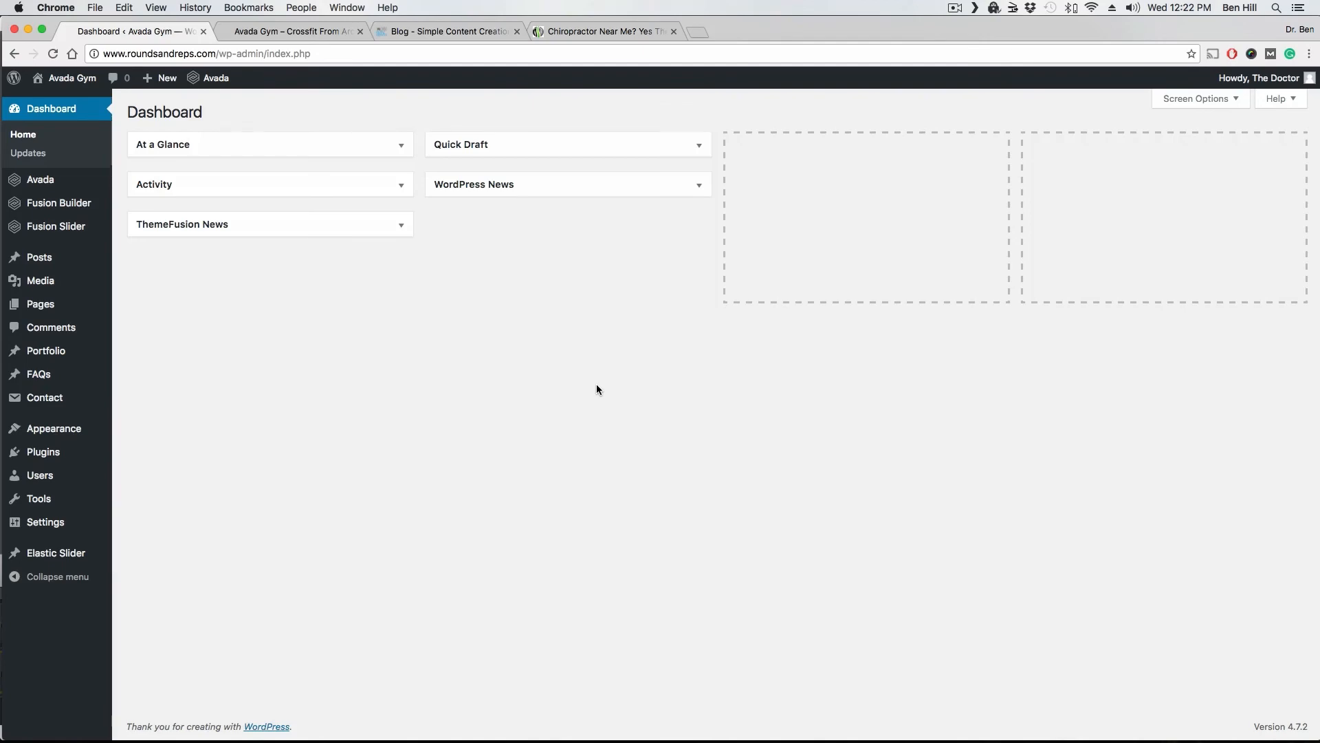
Examine the map, location details and appointment request form on the example chiropractic site's contact page.
click(620, 31)
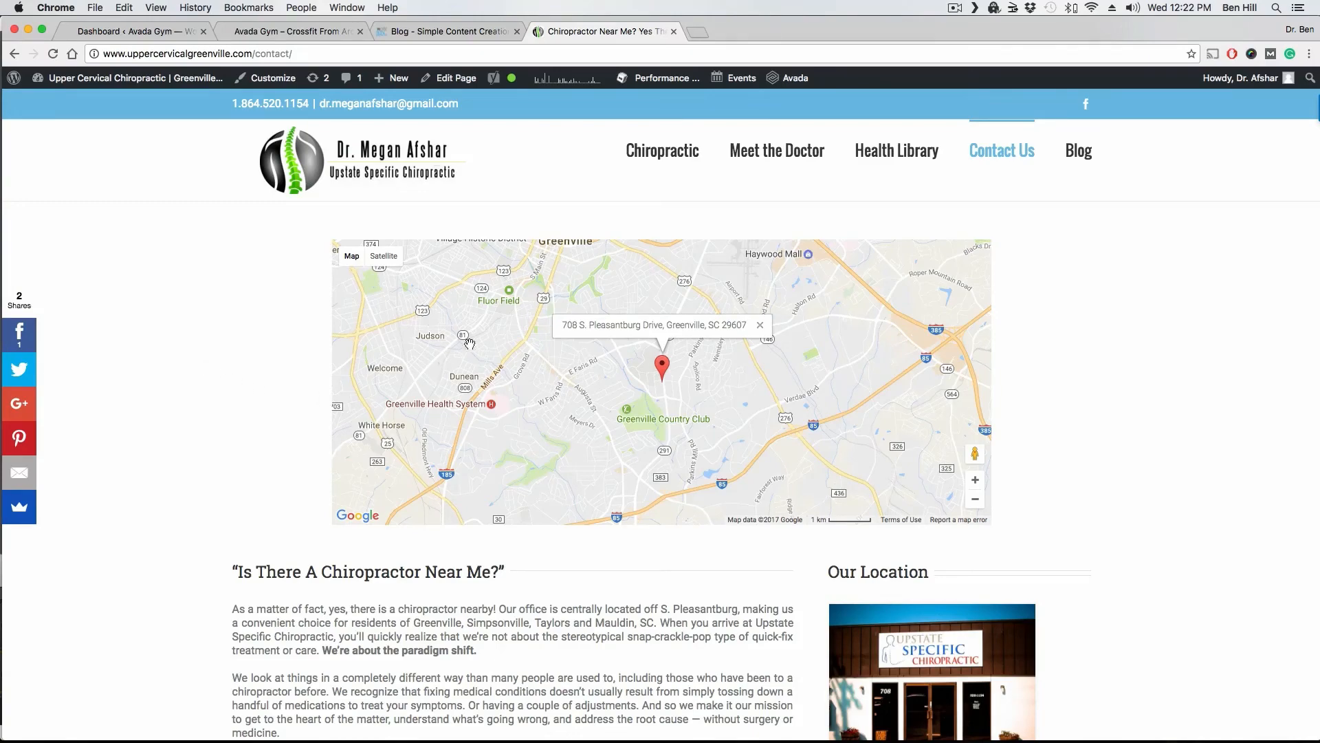
scroll(213, 327, down, 5)
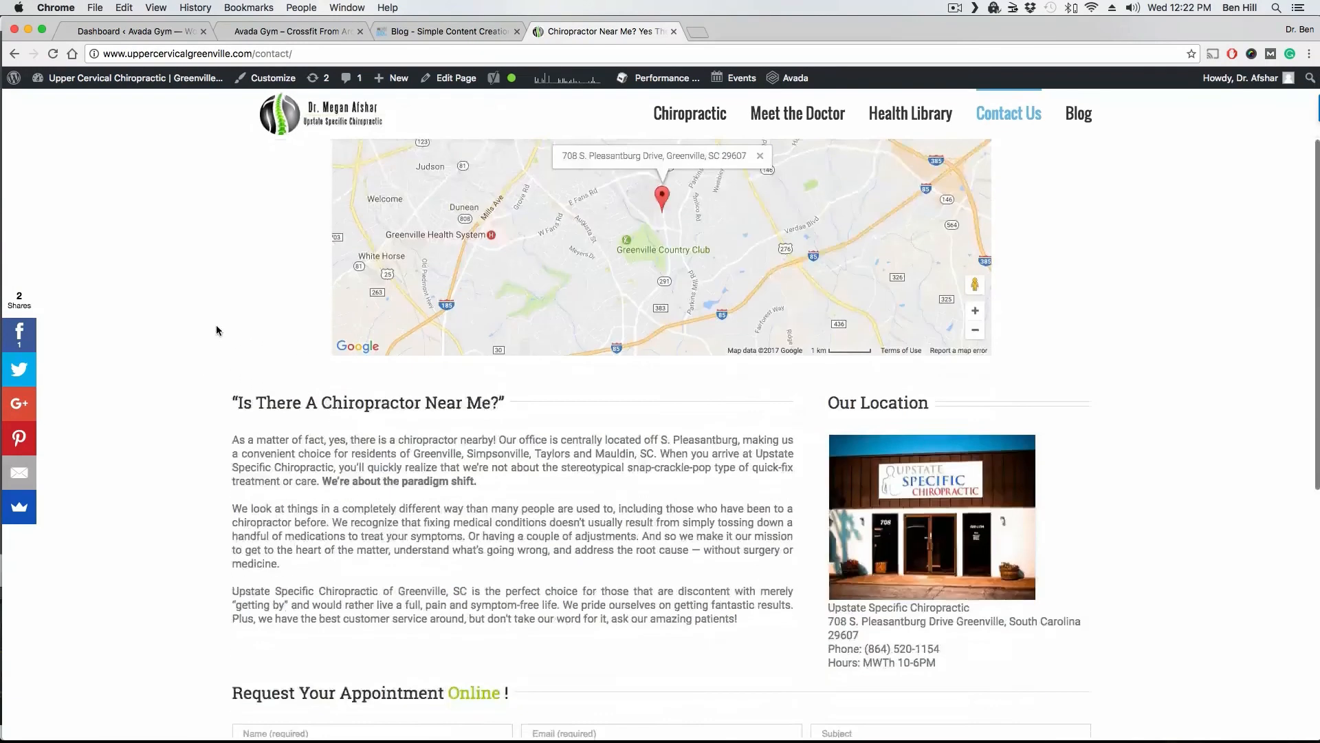
scroll(210, 324, down, 1)
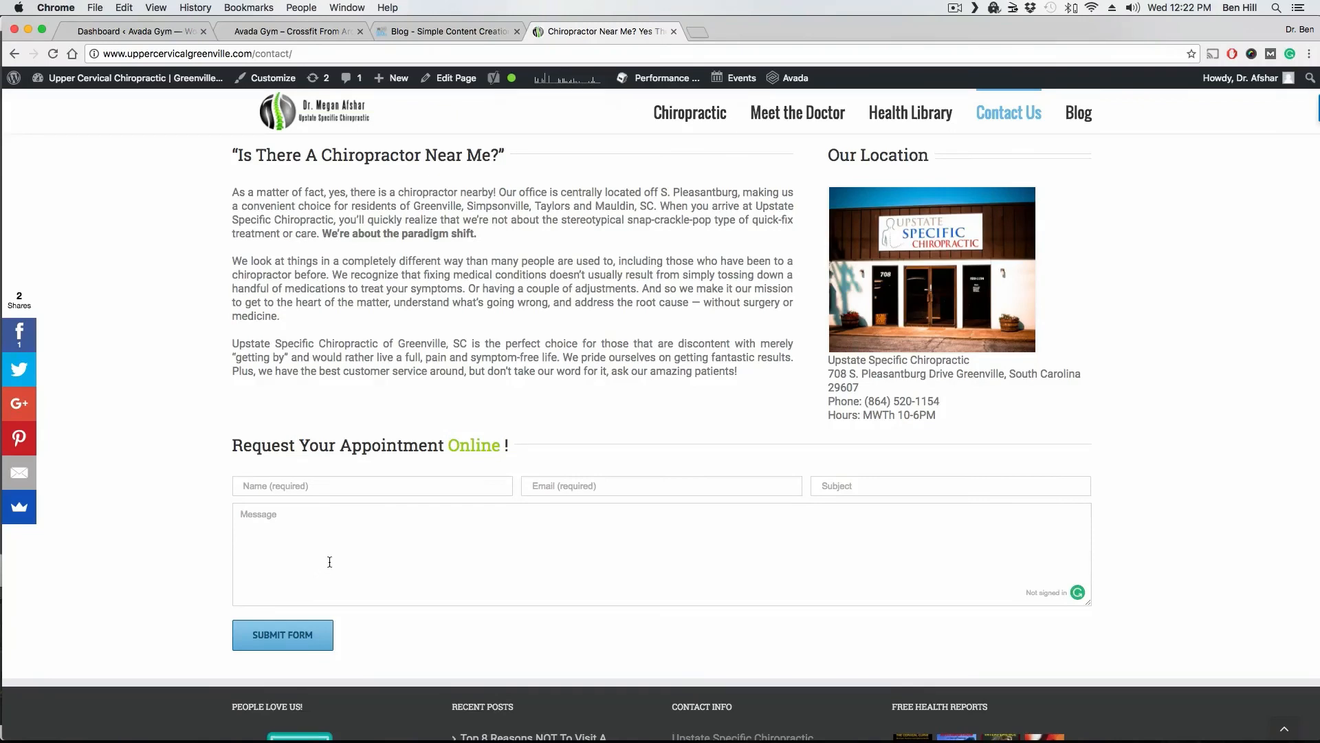
scroll(325, 556, up, 7)
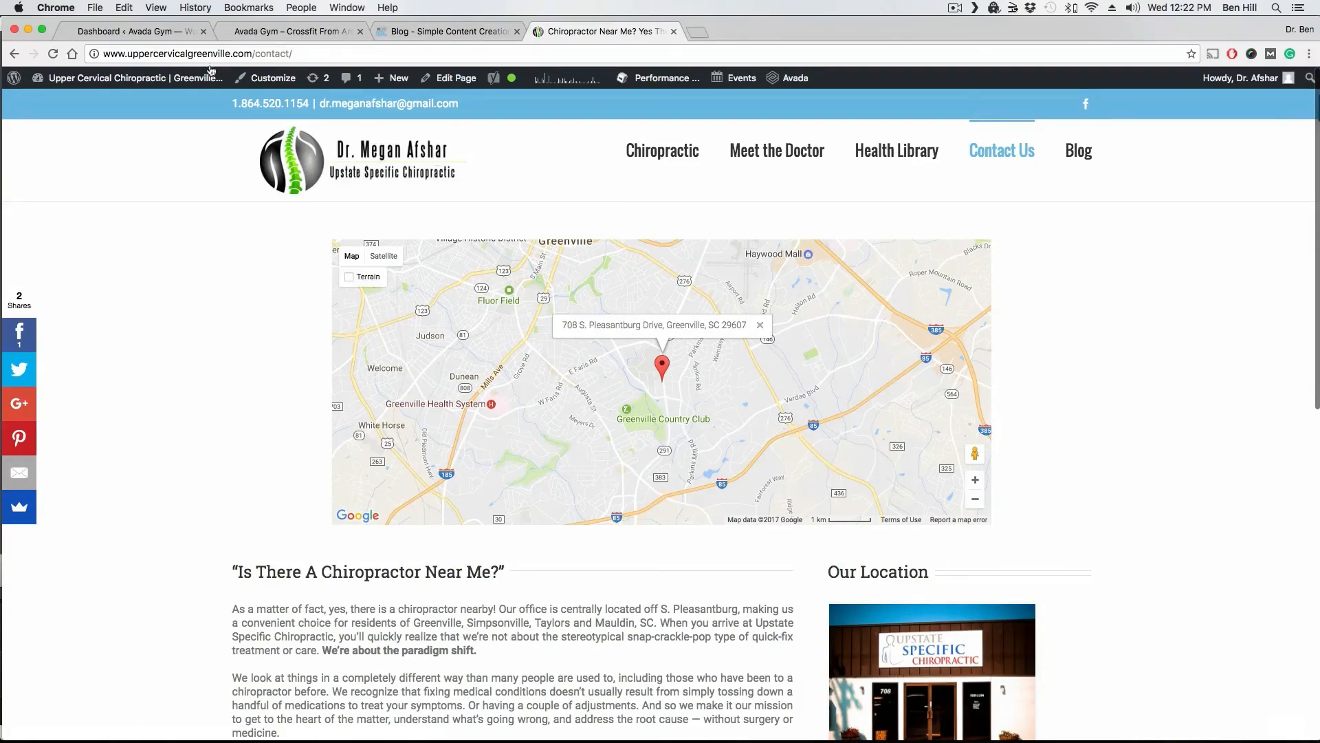
Open the Avada Gym theme options for the contact form and examine the email address, comment area position and ReCaptcha settings.
click(169, 31)
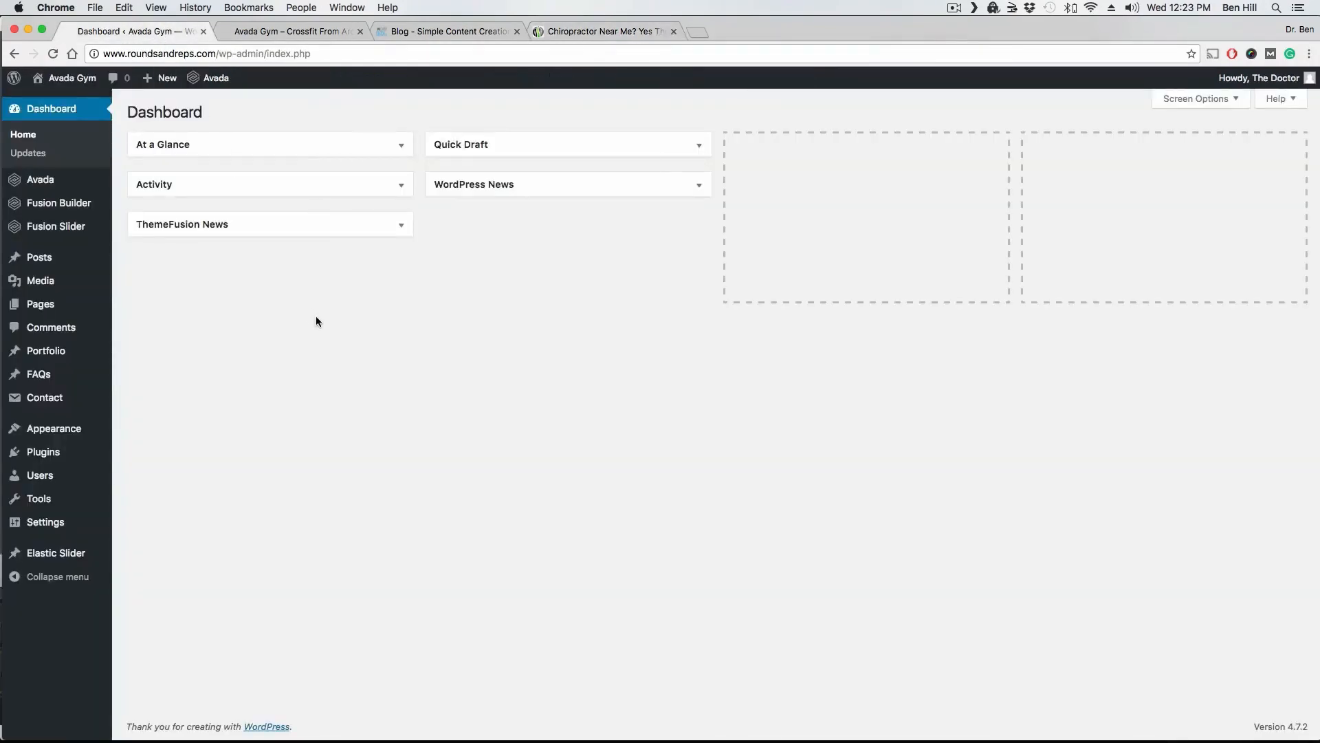
mouse_move(68, 428)
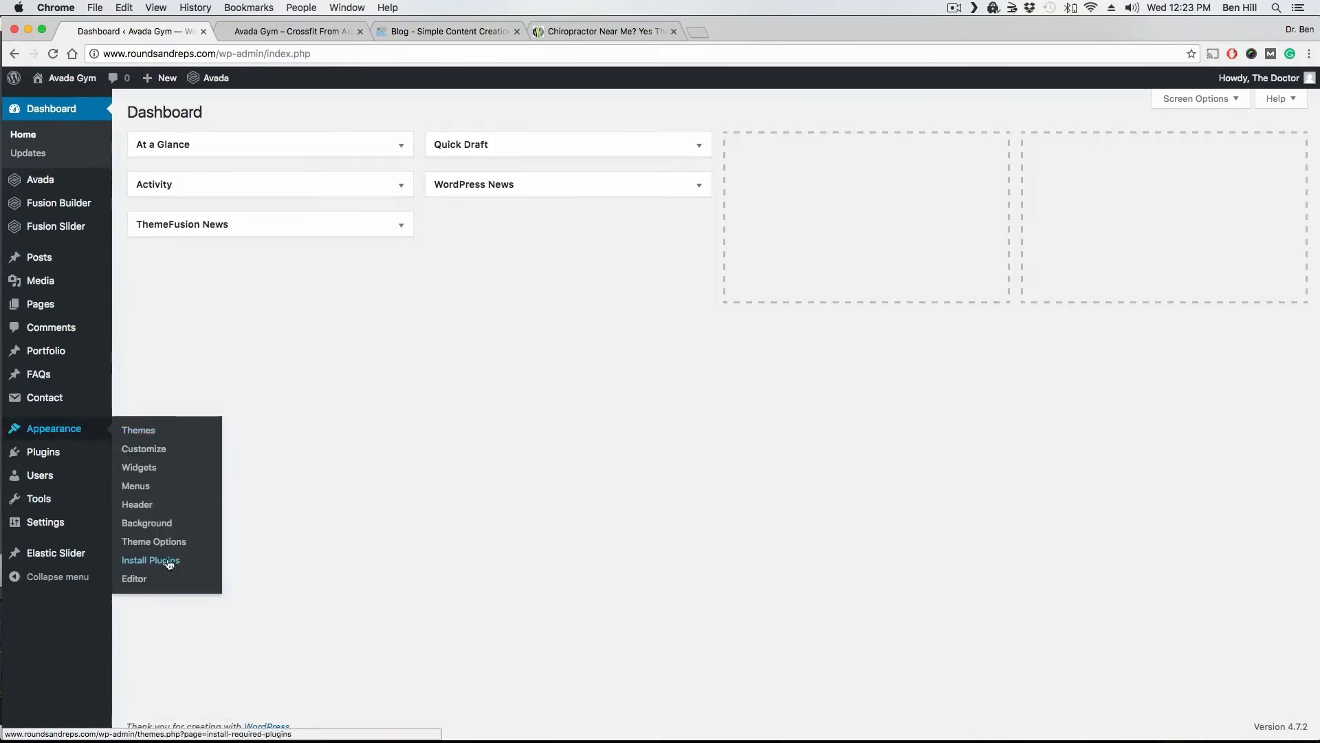
click(209, 544)
scroll(244, 436, down, 3)
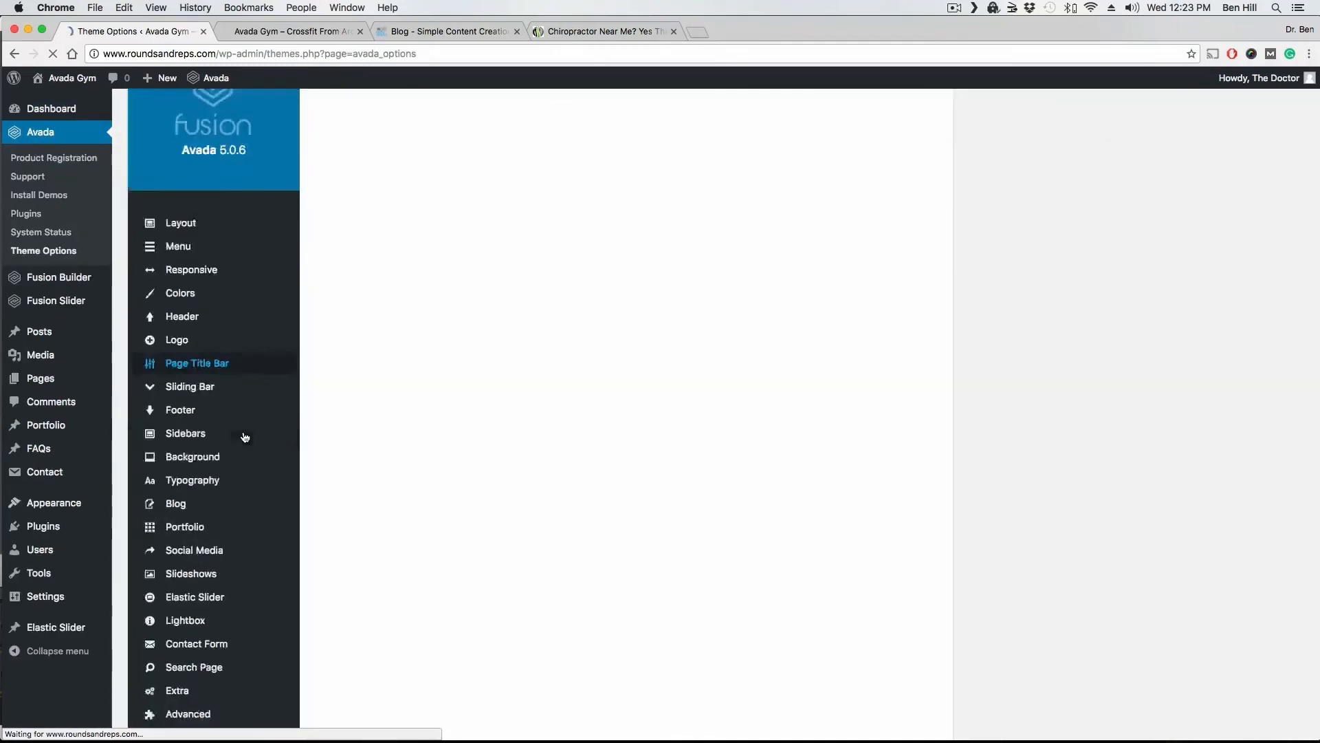
scroll(245, 438, down, 1)
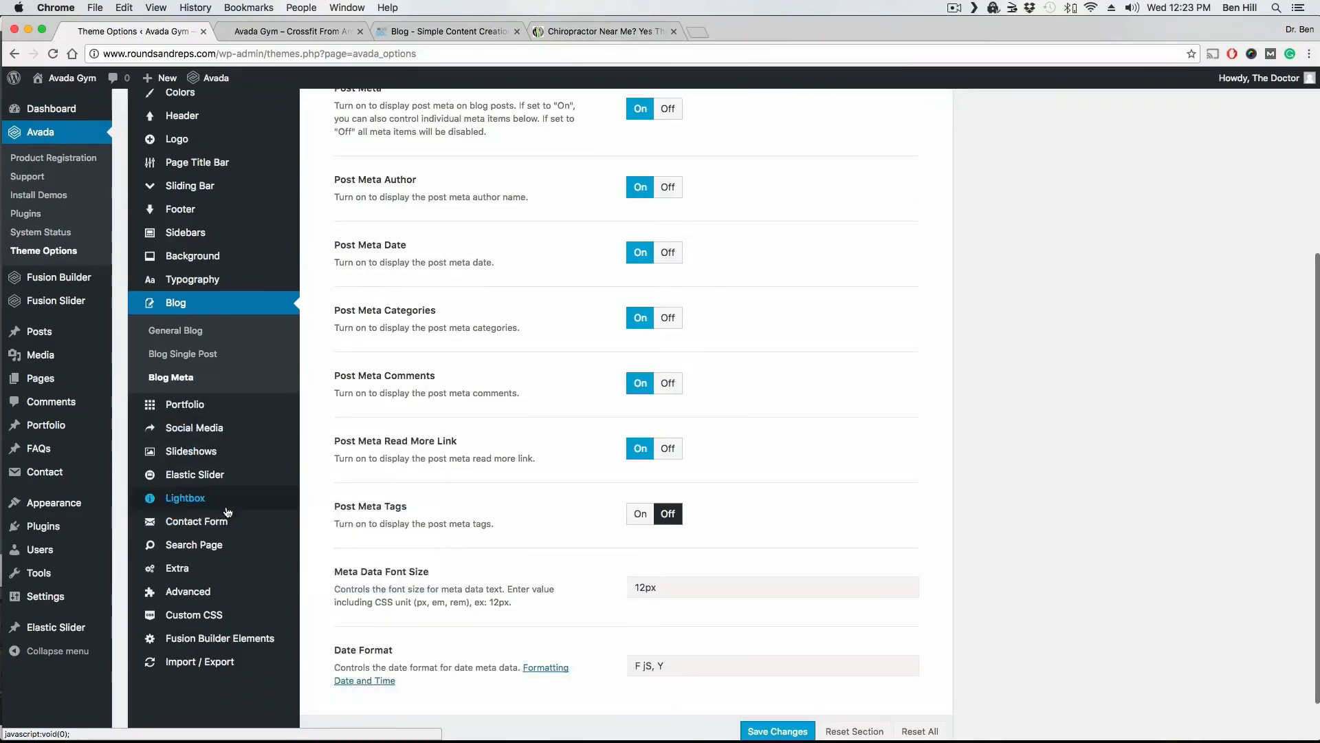
mouse_move(219, 522)
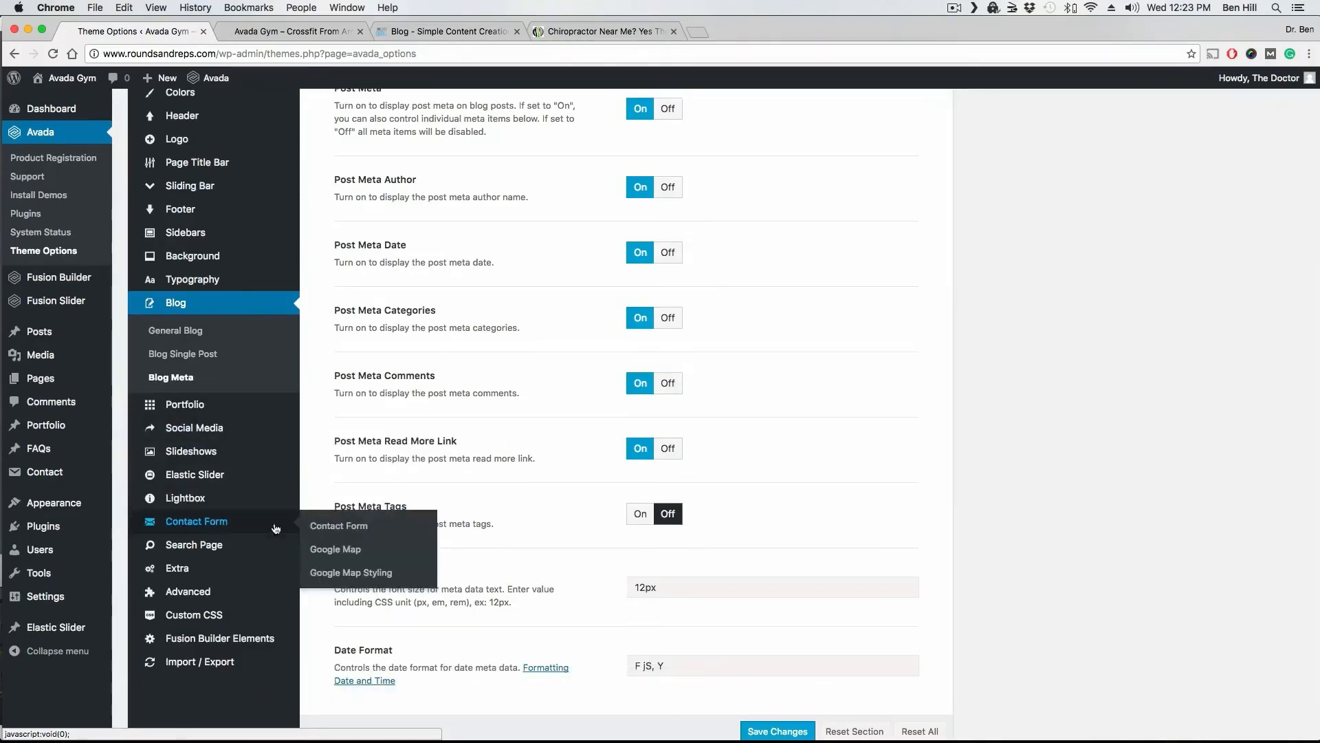
click(336, 528)
scroll(522, 548, up, 3)
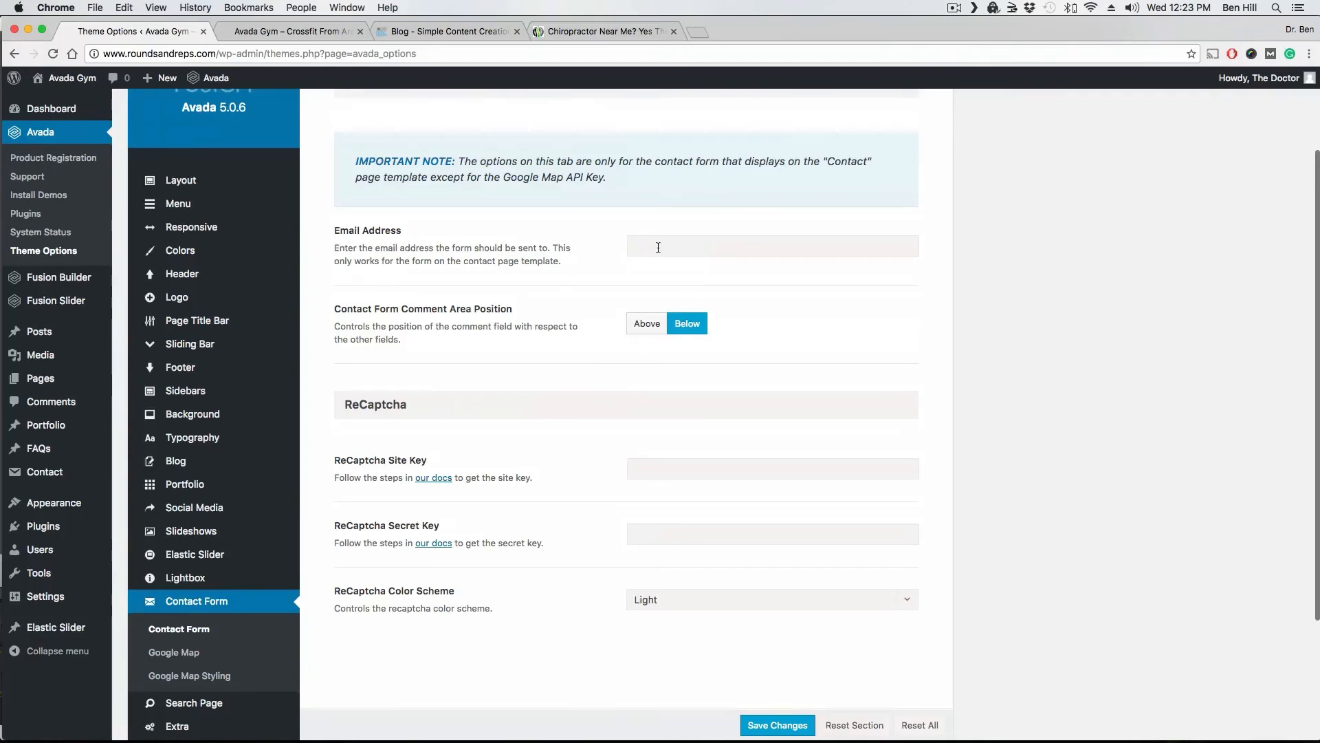
scroll(576, 290, down, 1)
scroll(573, 289, down, 3)
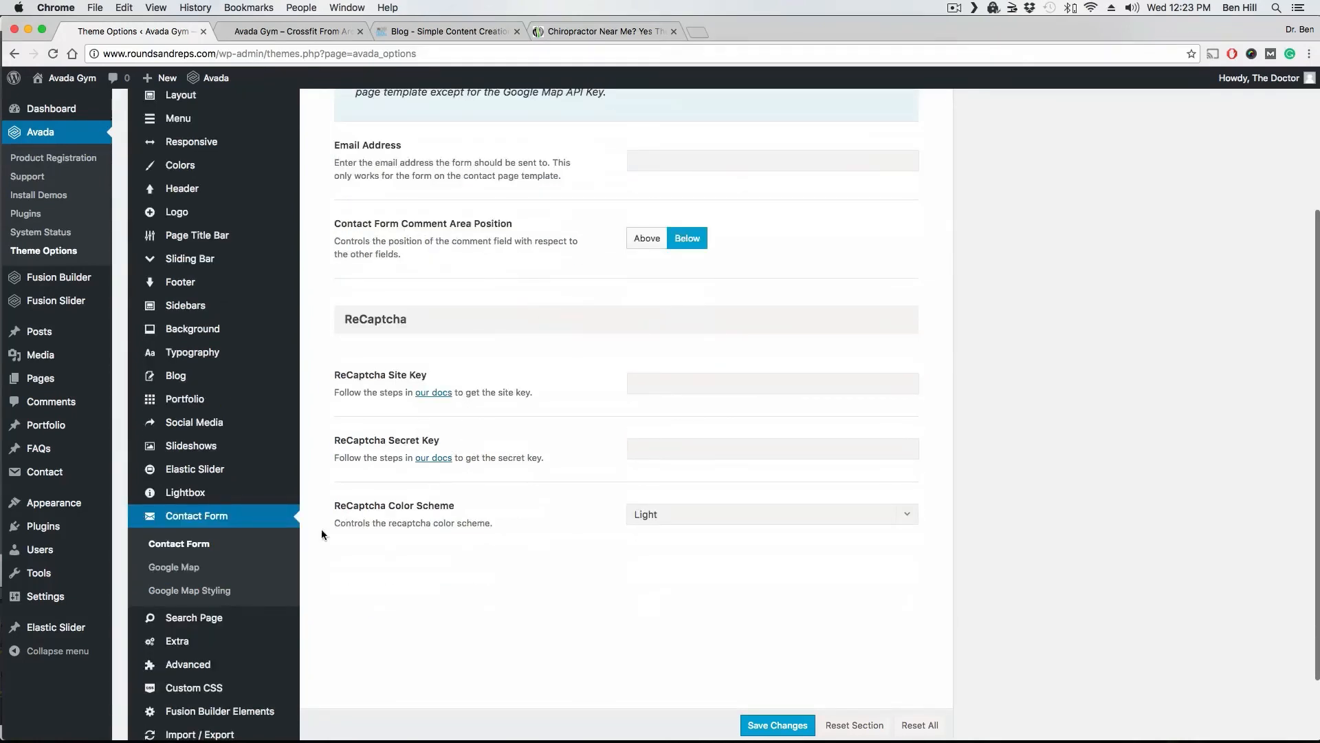
Examine the Google Map theme options for the API key and address, and view the map type choices without changing them.
click(185, 567)
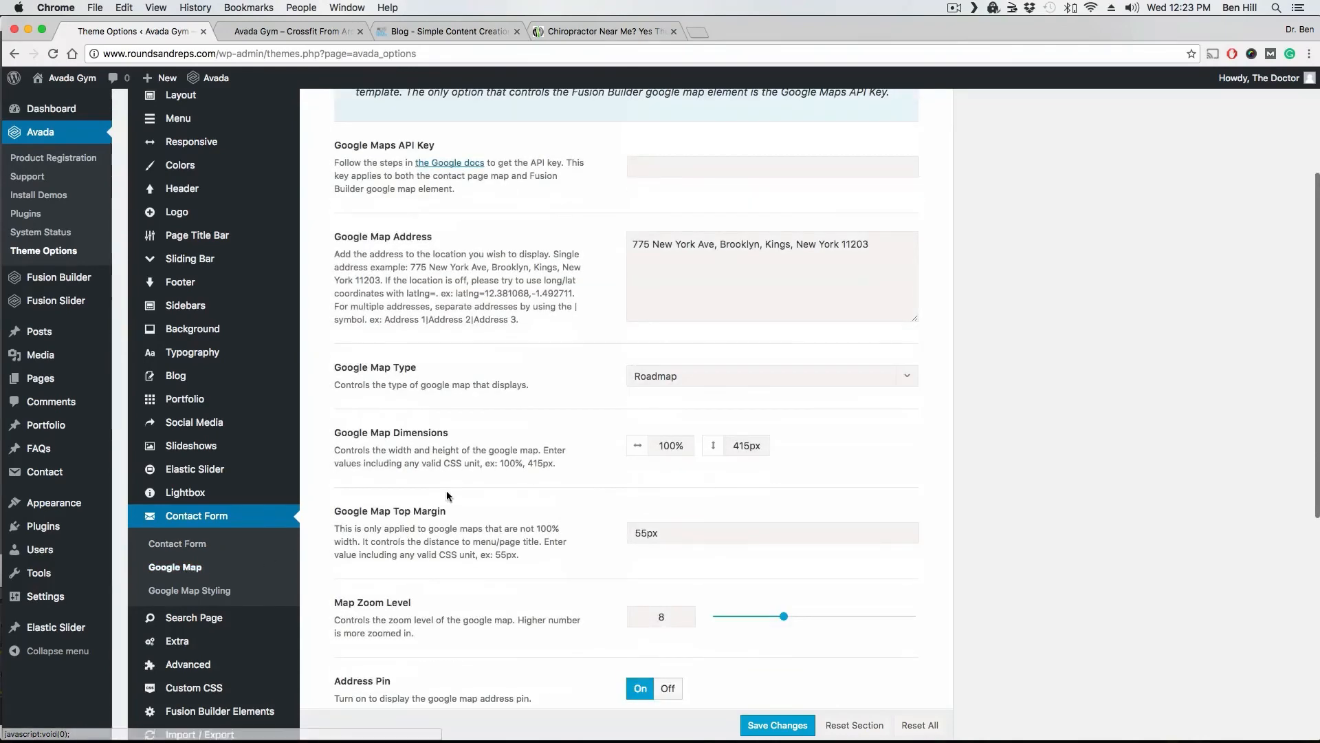
scroll(447, 495, up, 3)
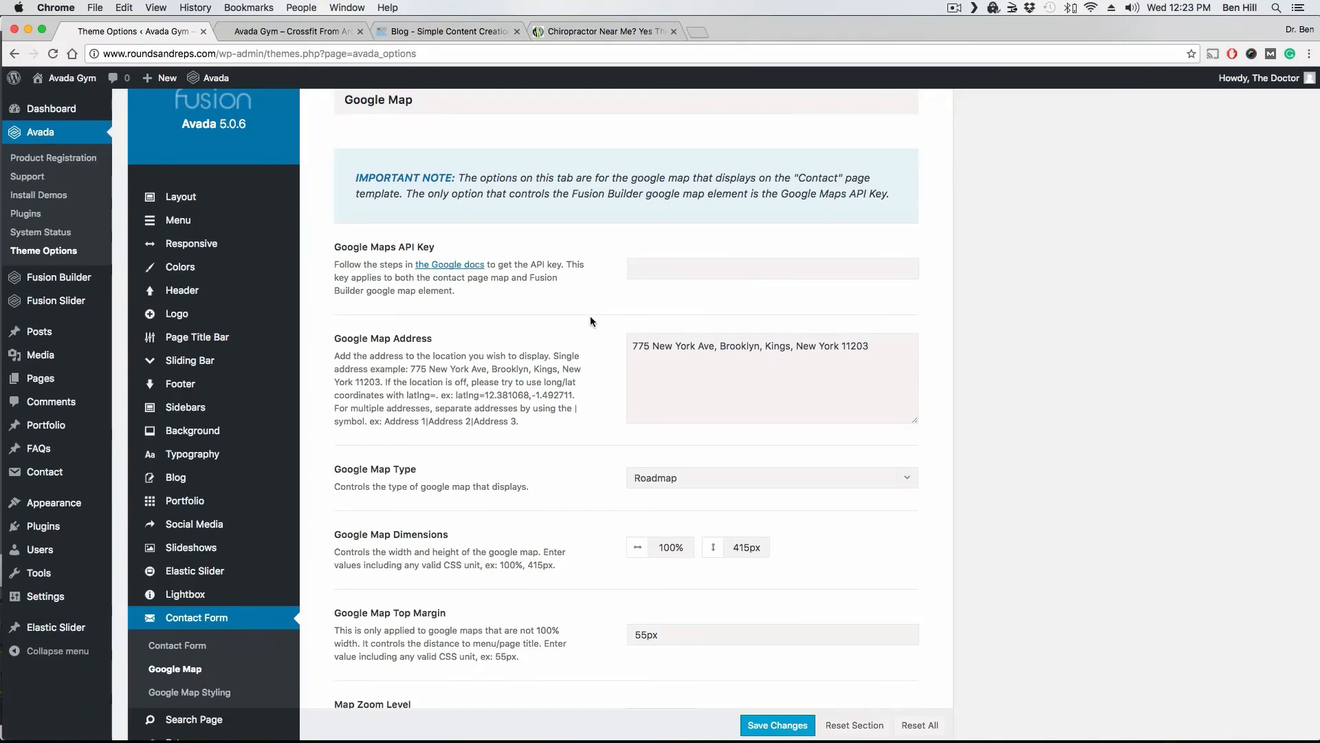
click(635, 359)
scroll(551, 350, down, 3)
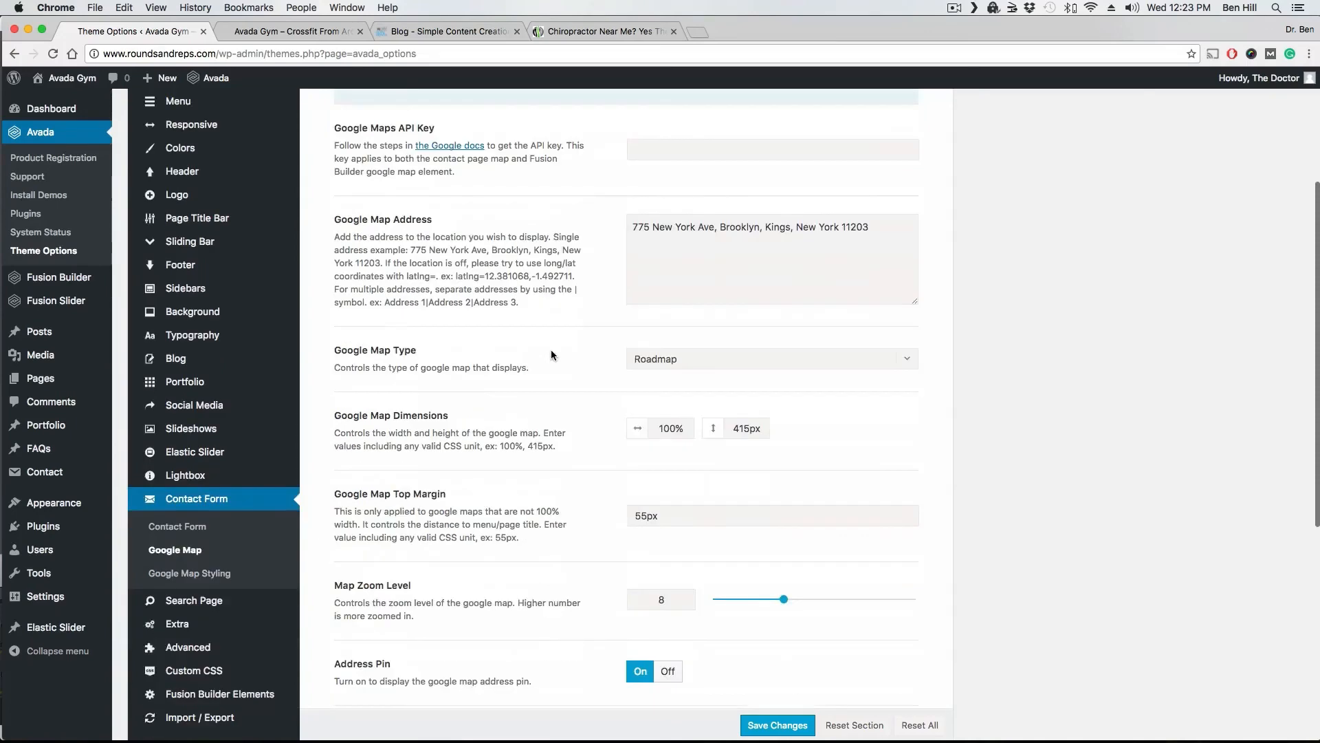
click(907, 359)
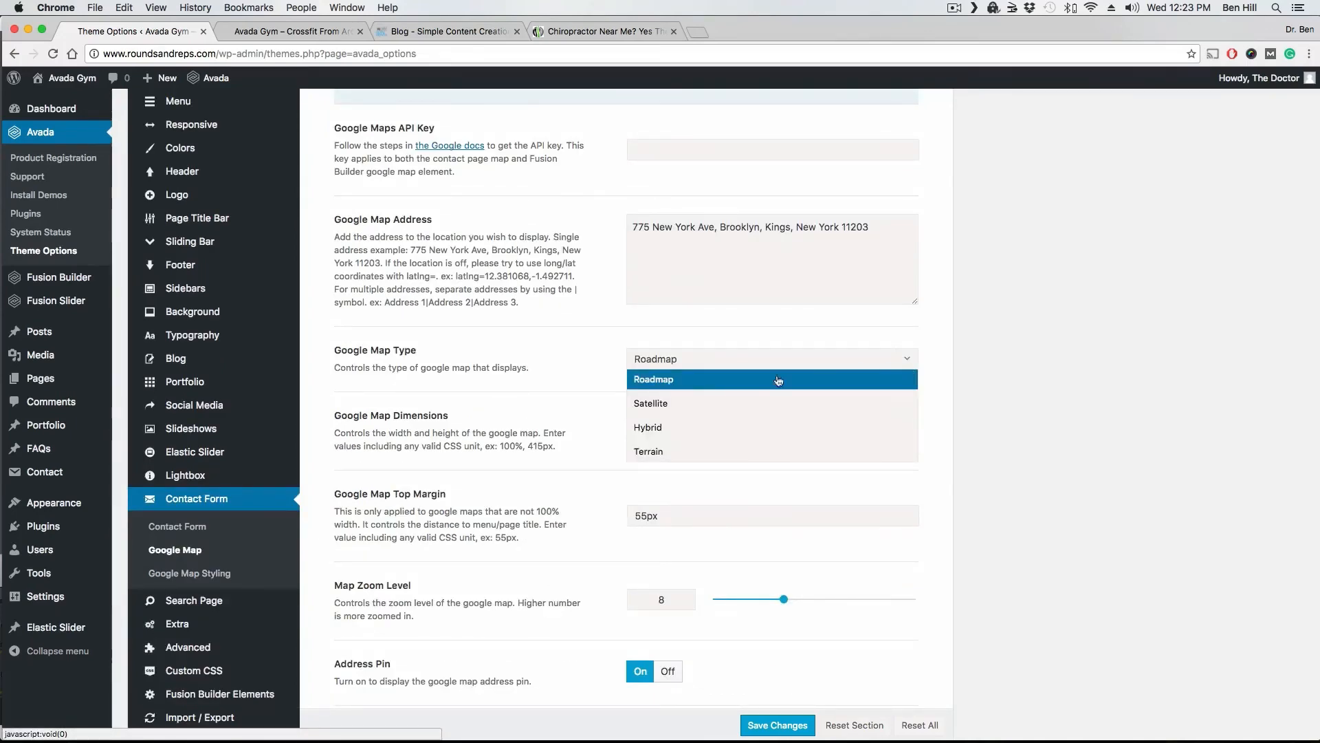
click(588, 362)
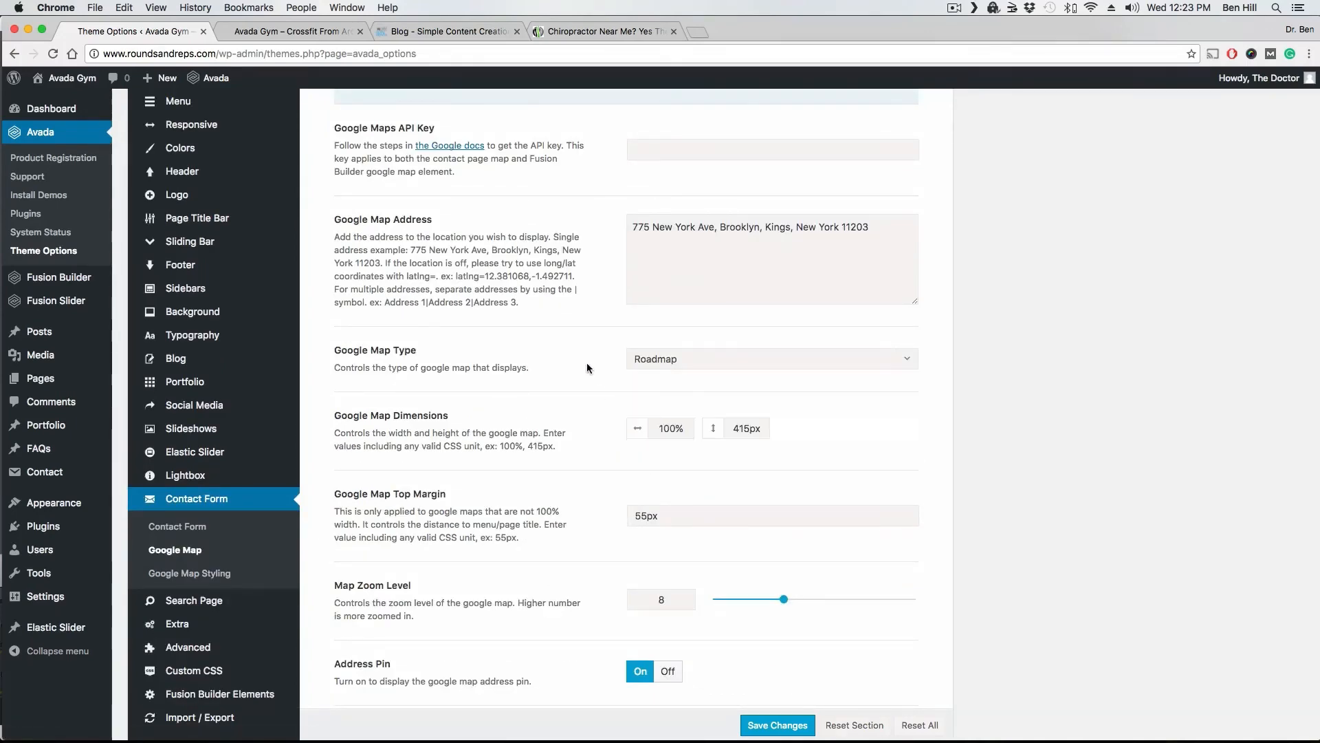
Compare the Google Map dimensions, margin, zoom, address pin and popup options with the map on the example contact page.
scroll(588, 362, down, 2)
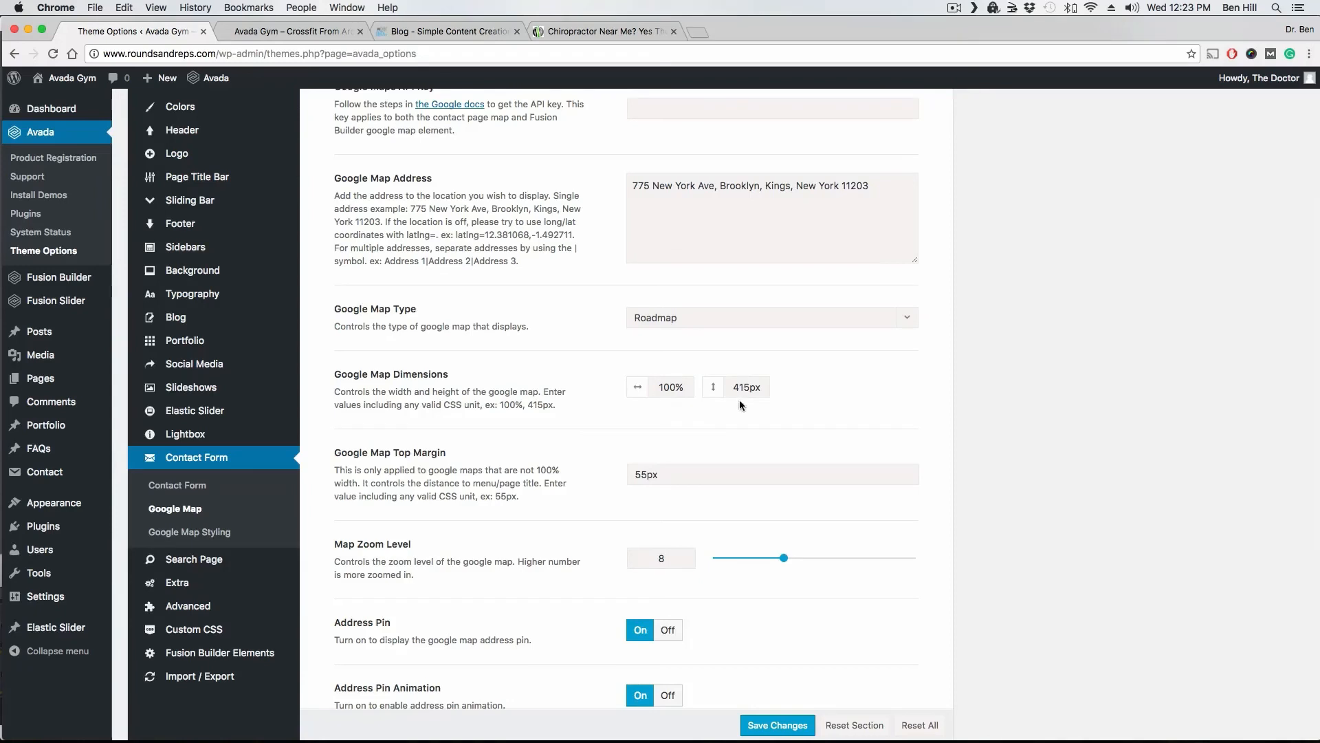
scroll(598, 396, down, 2)
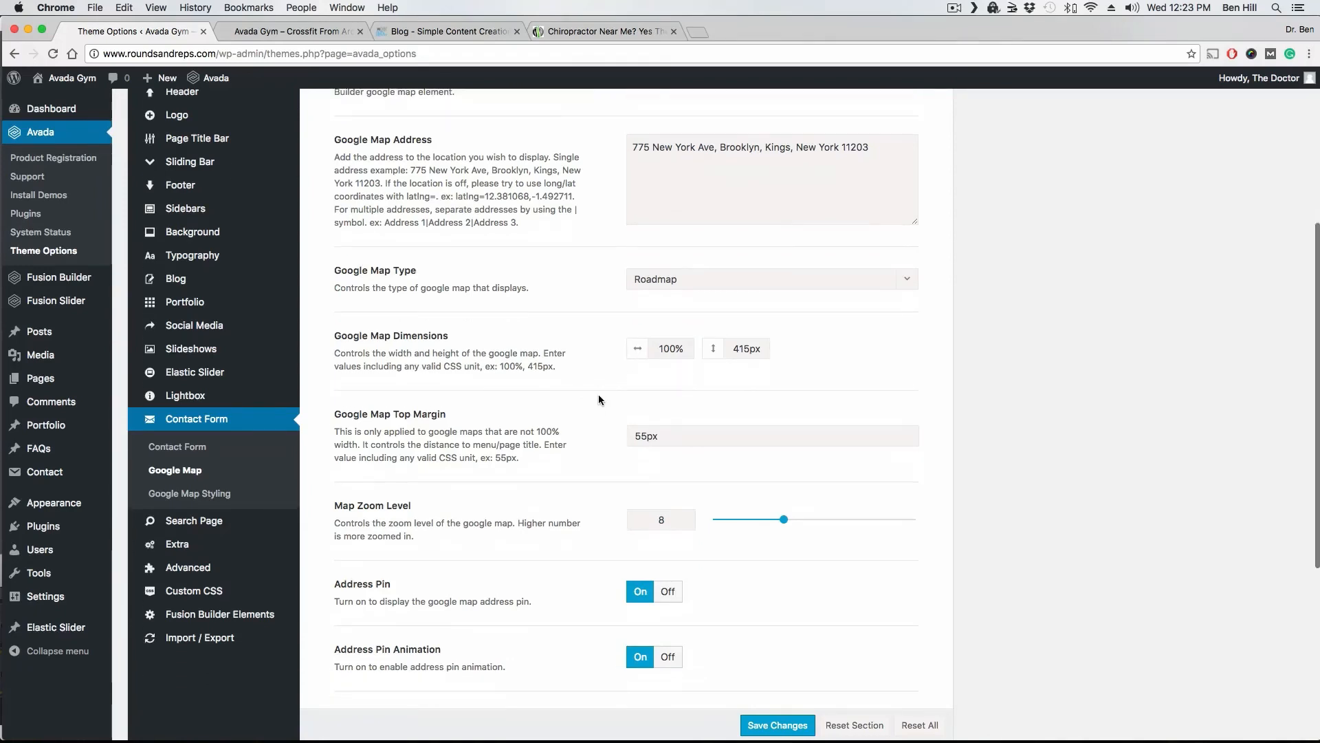
scroll(597, 398, down, 3)
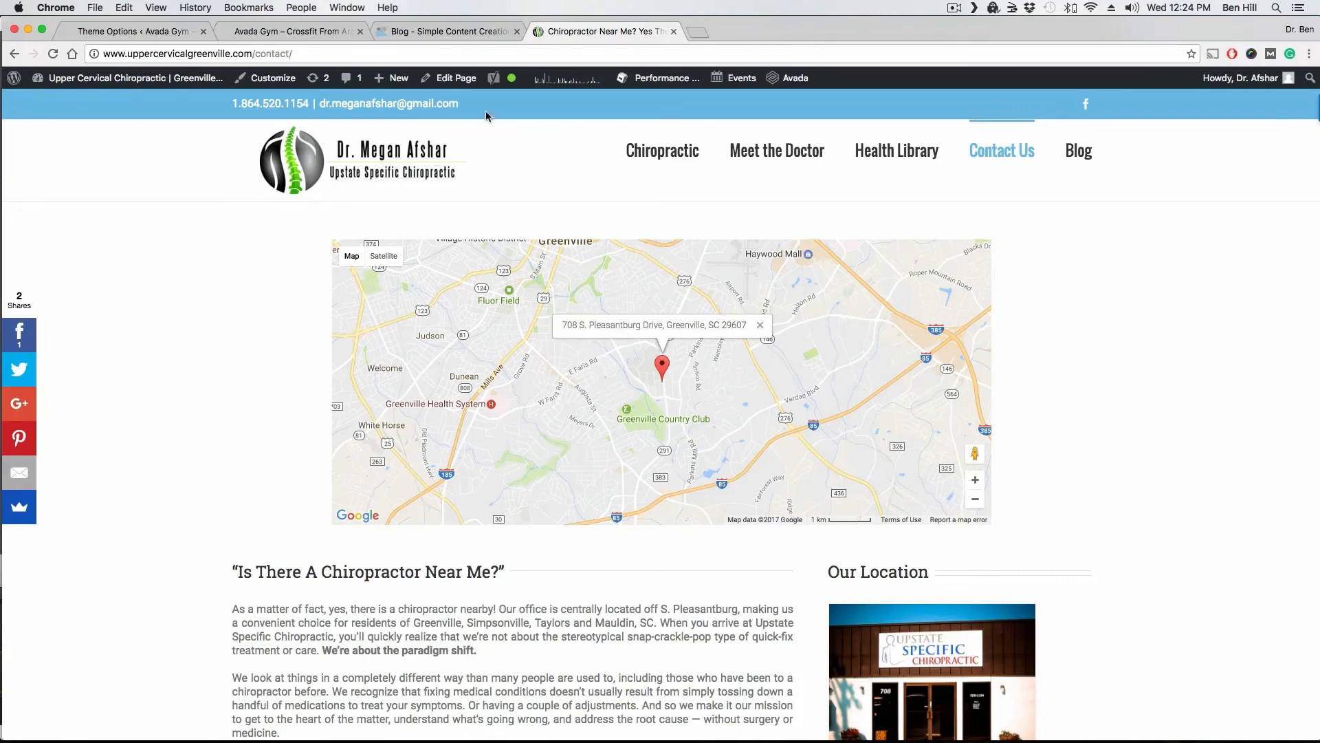
click(131, 31)
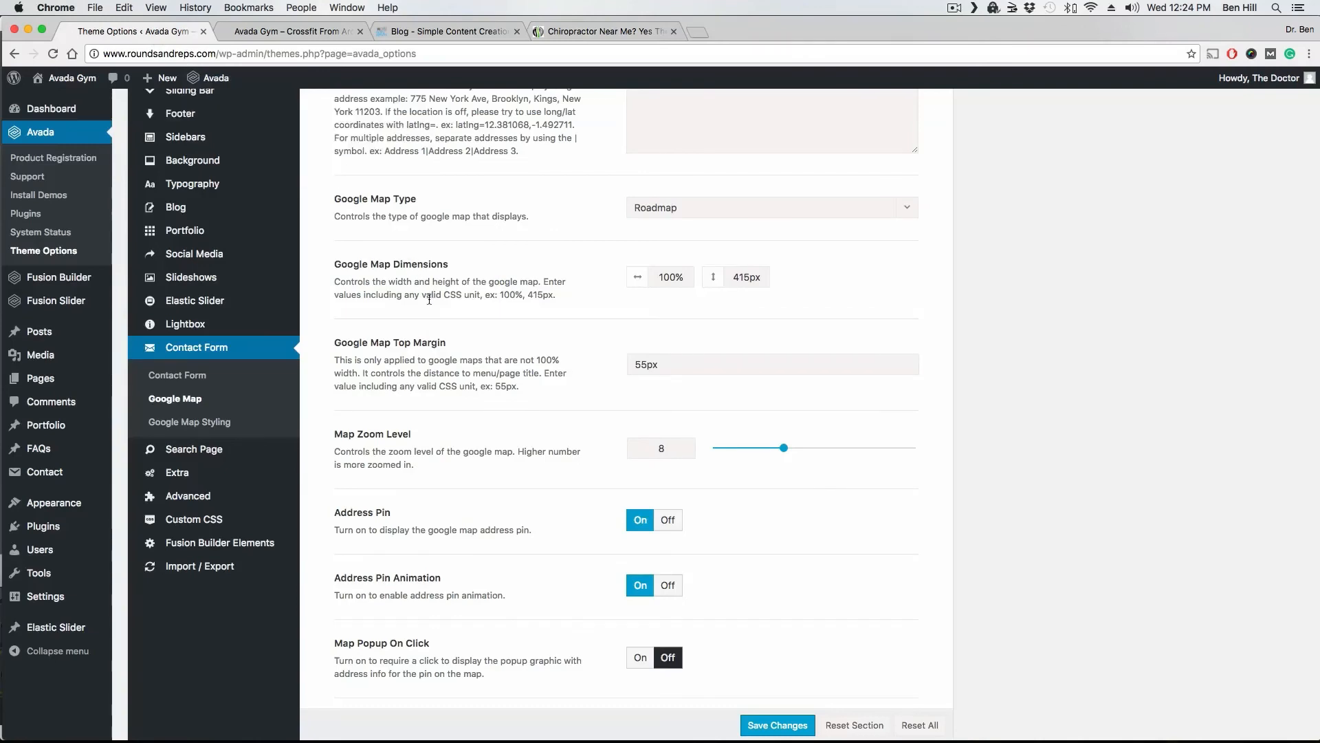
scroll(433, 300, down, 1)
scroll(434, 300, down, 7)
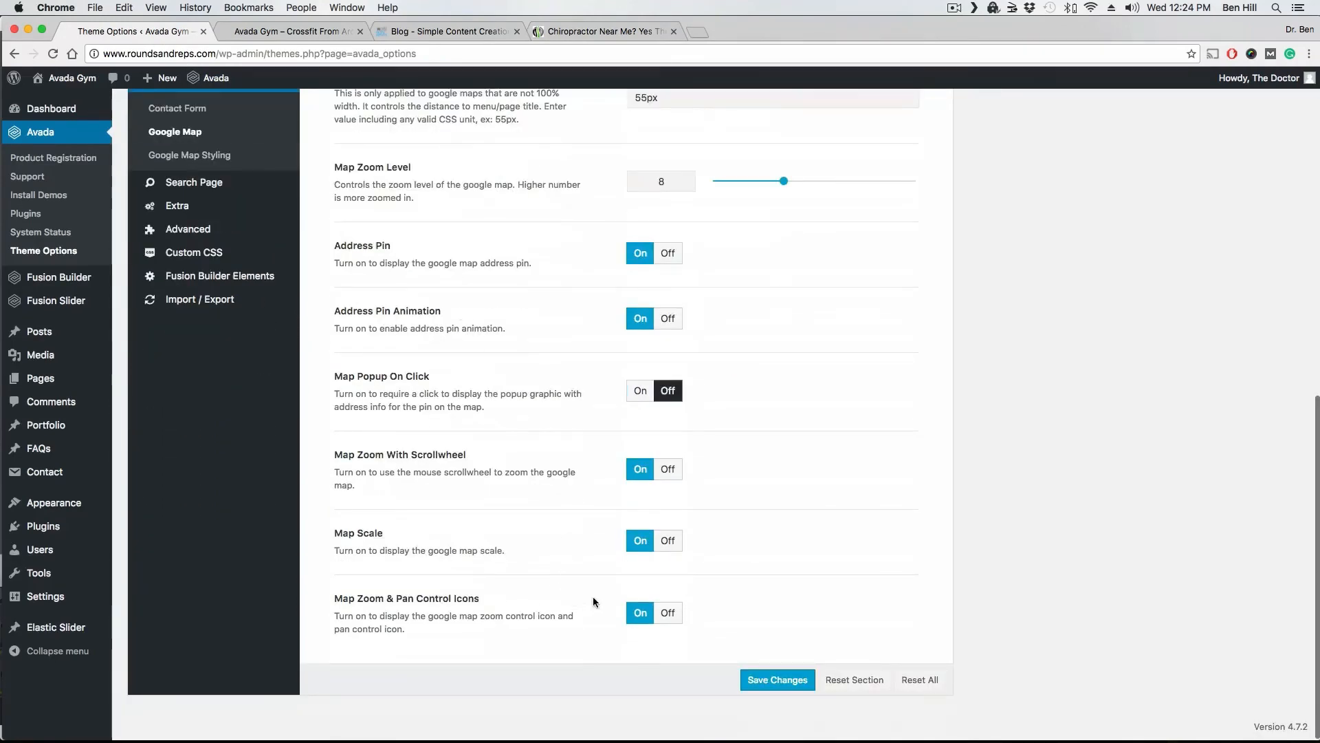
scroll(549, 397, up, 2)
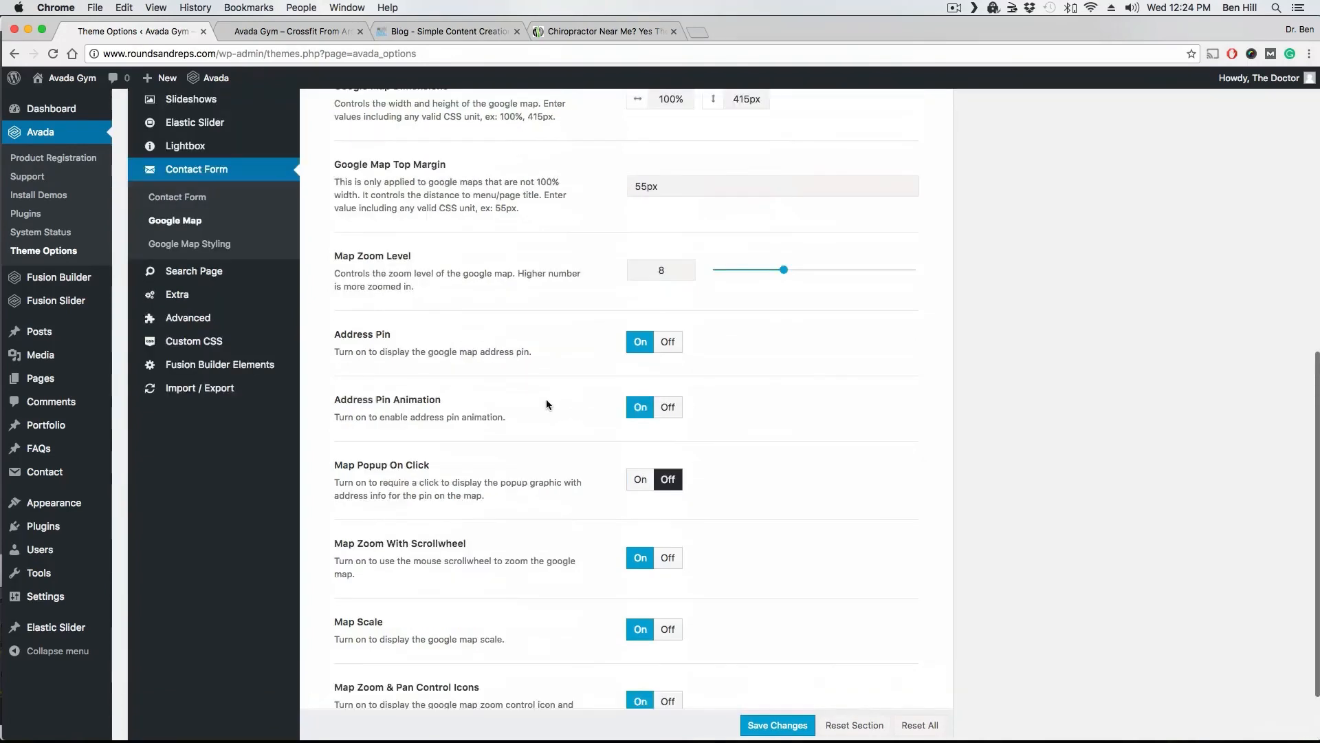
Open the Google Map Styling options and view the available map styling choices without changing the selection.
click(195, 243)
scroll(531, 346, up, 5)
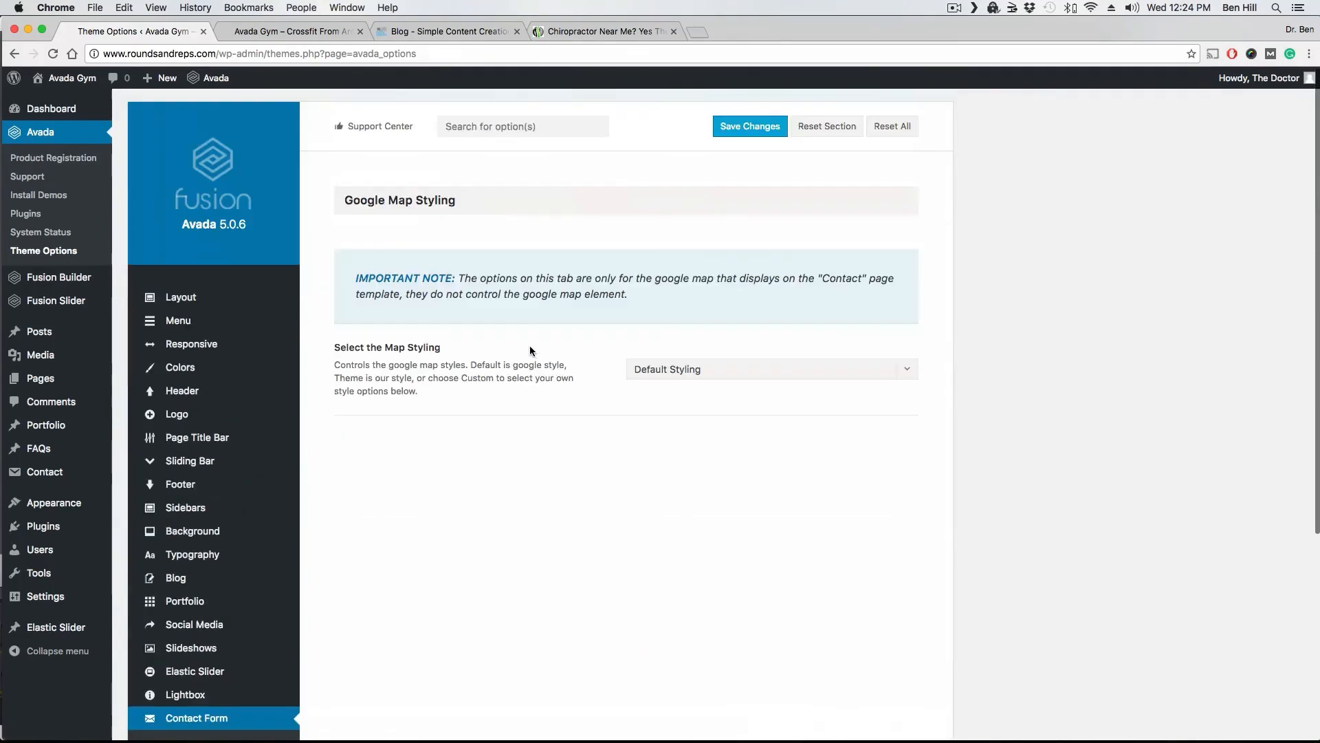
click(907, 375)
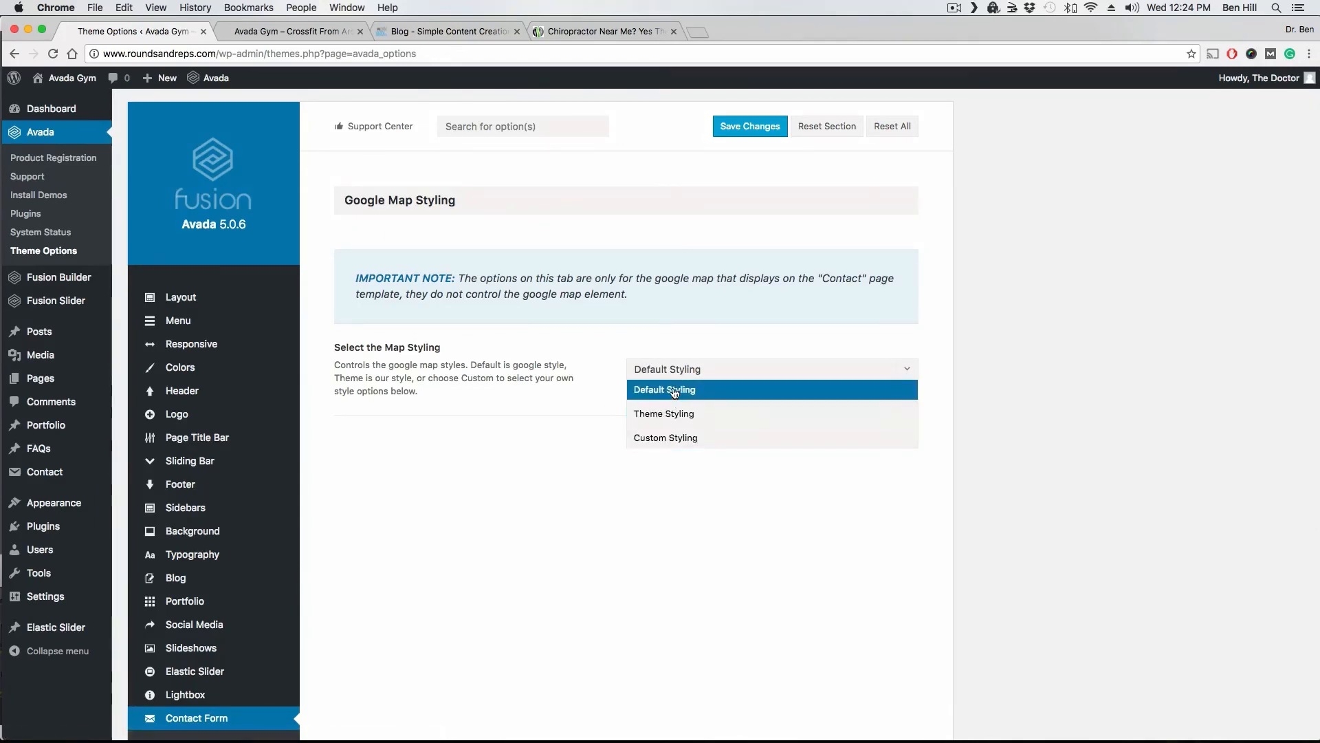
click(581, 384)
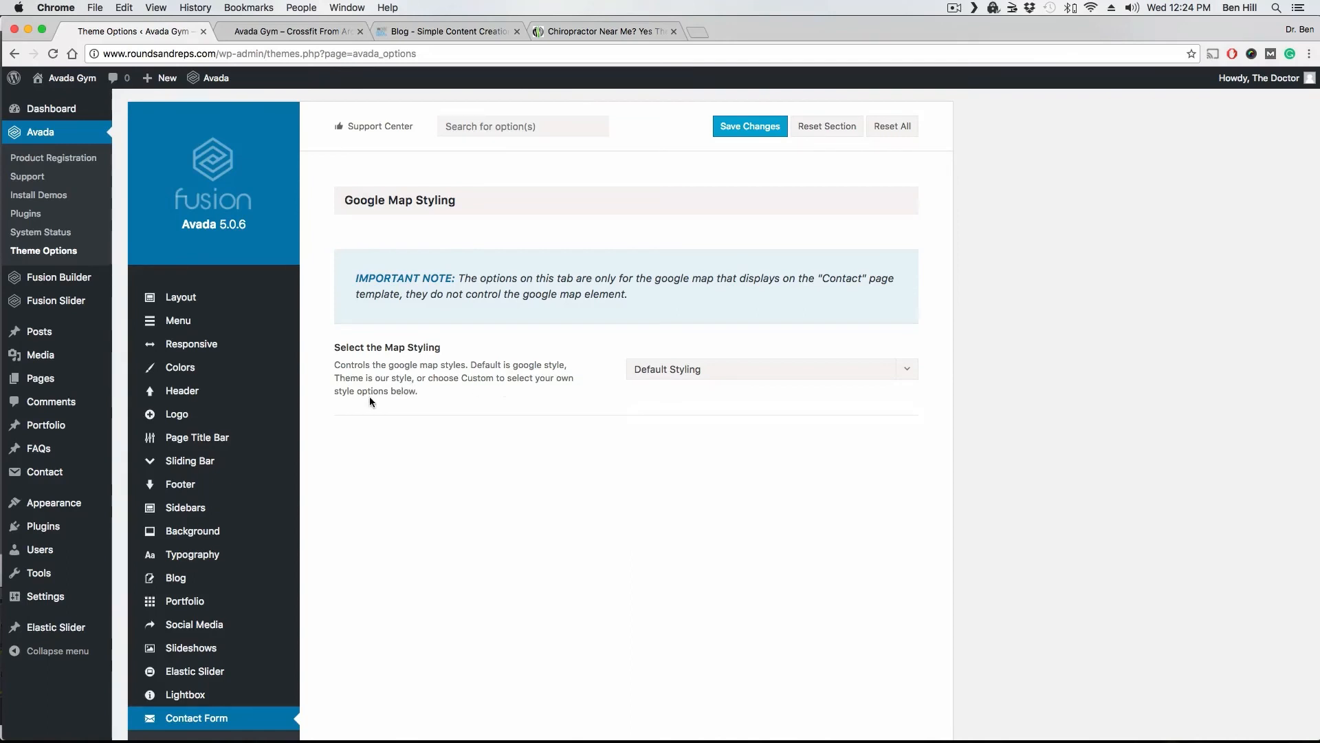
Add a new page in the Avada Gym site and title it "Contact".
mouse_move(54, 382)
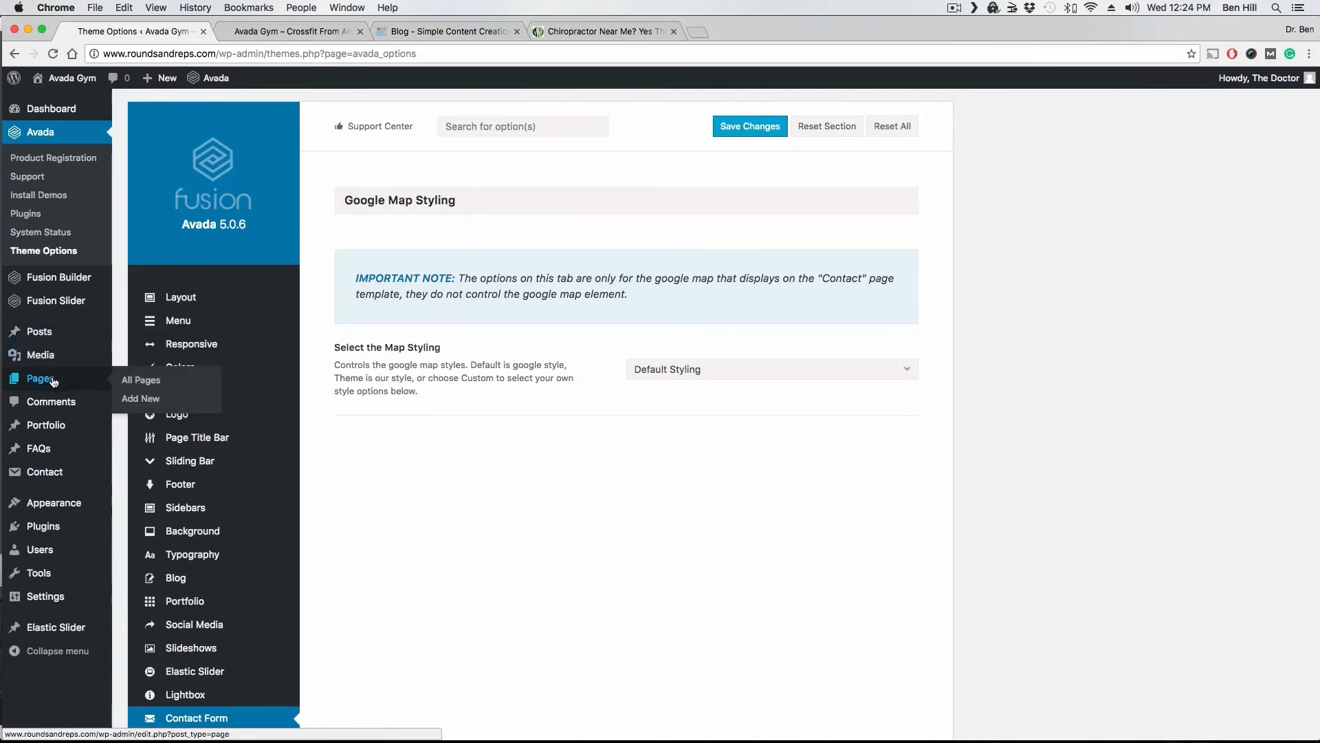
click(141, 398)
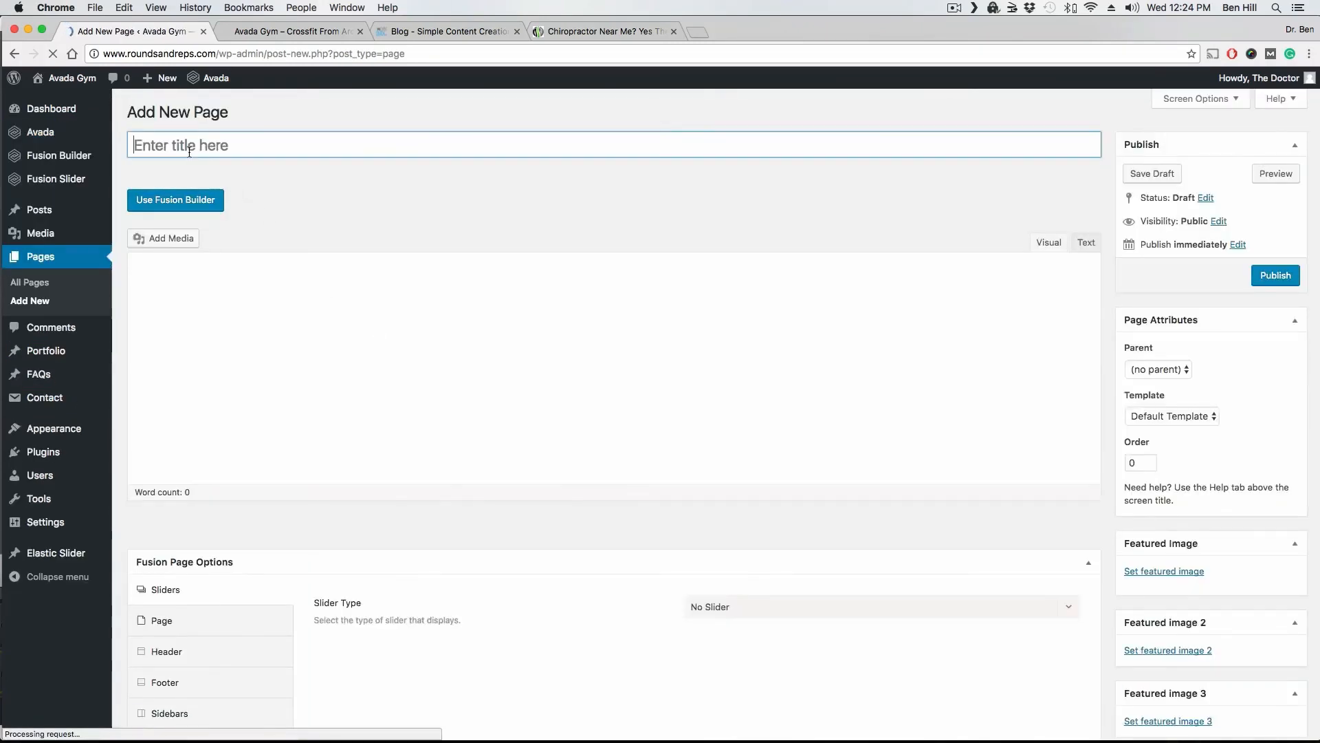
click(209, 146)
text(CFontact)
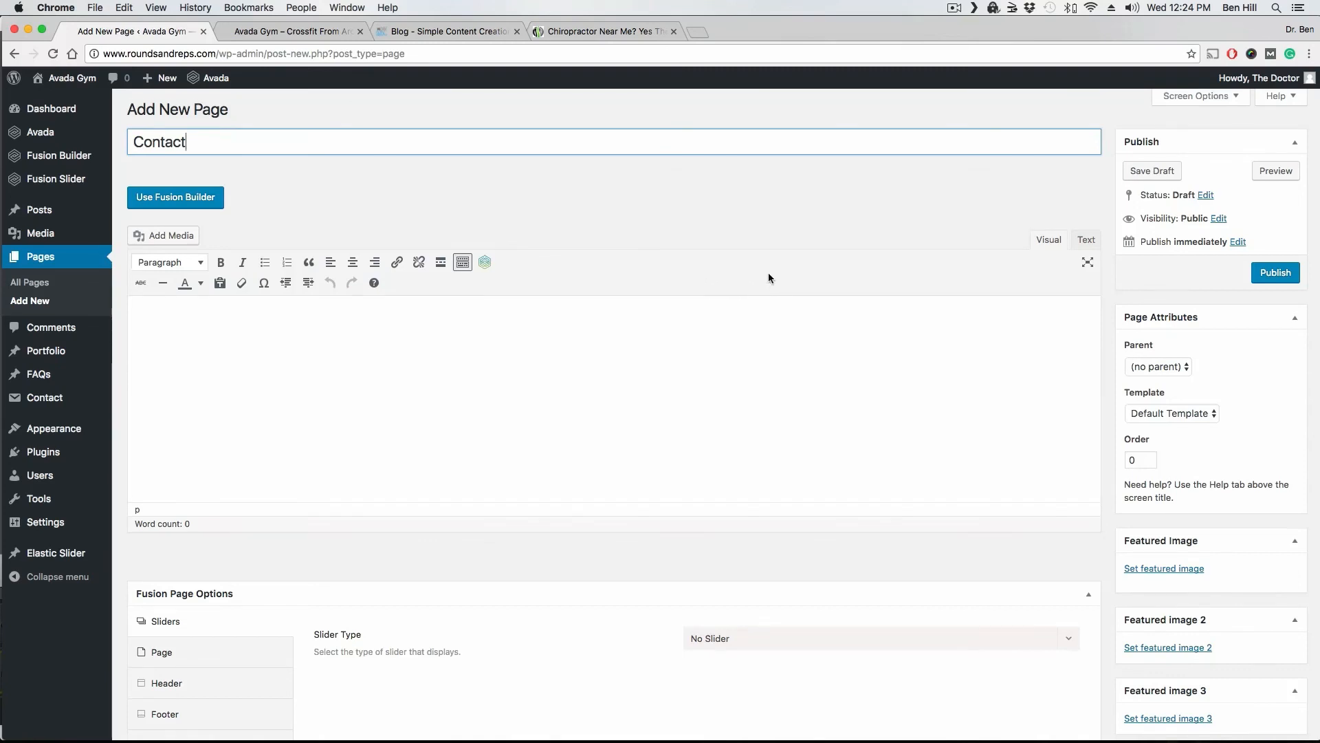
Assign the Contact template to the new Contact page and switch its editor to Fusion Builder.
scroll(826, 272, down, 1)
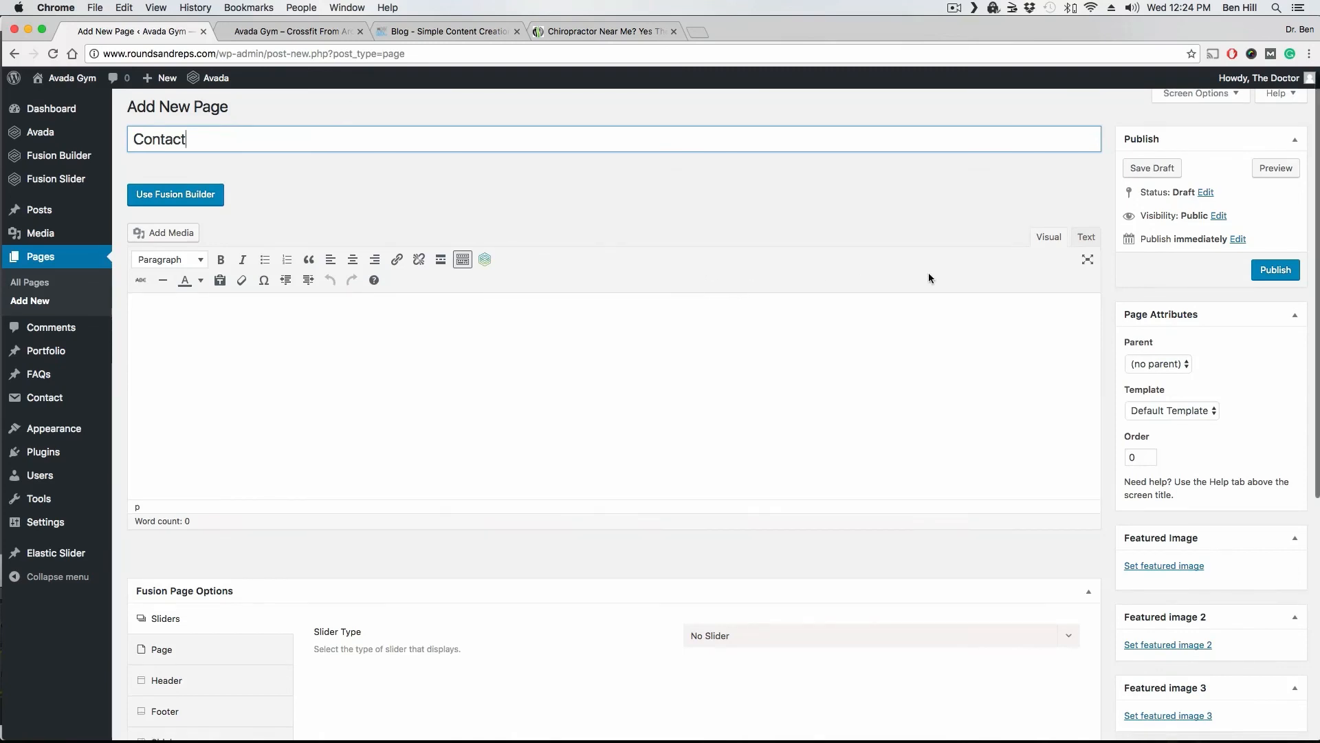
click(1211, 411)
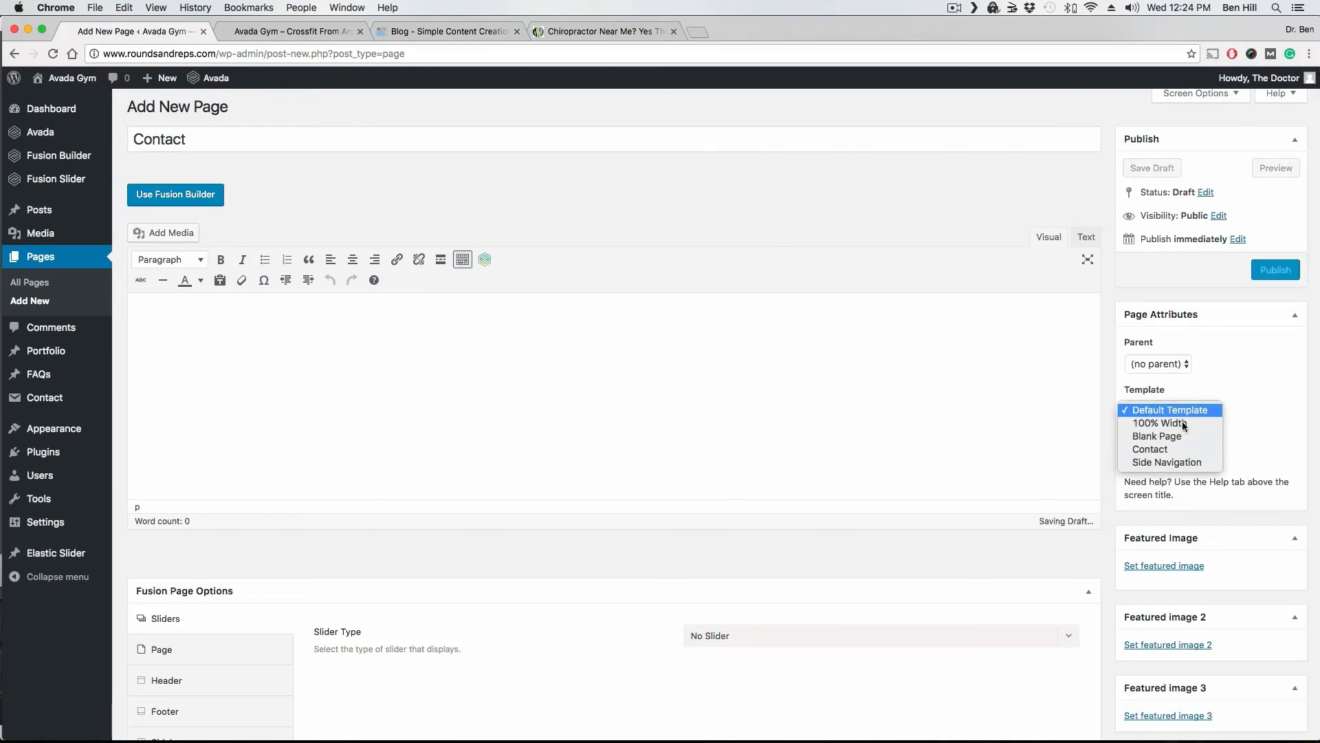
click(1162, 450)
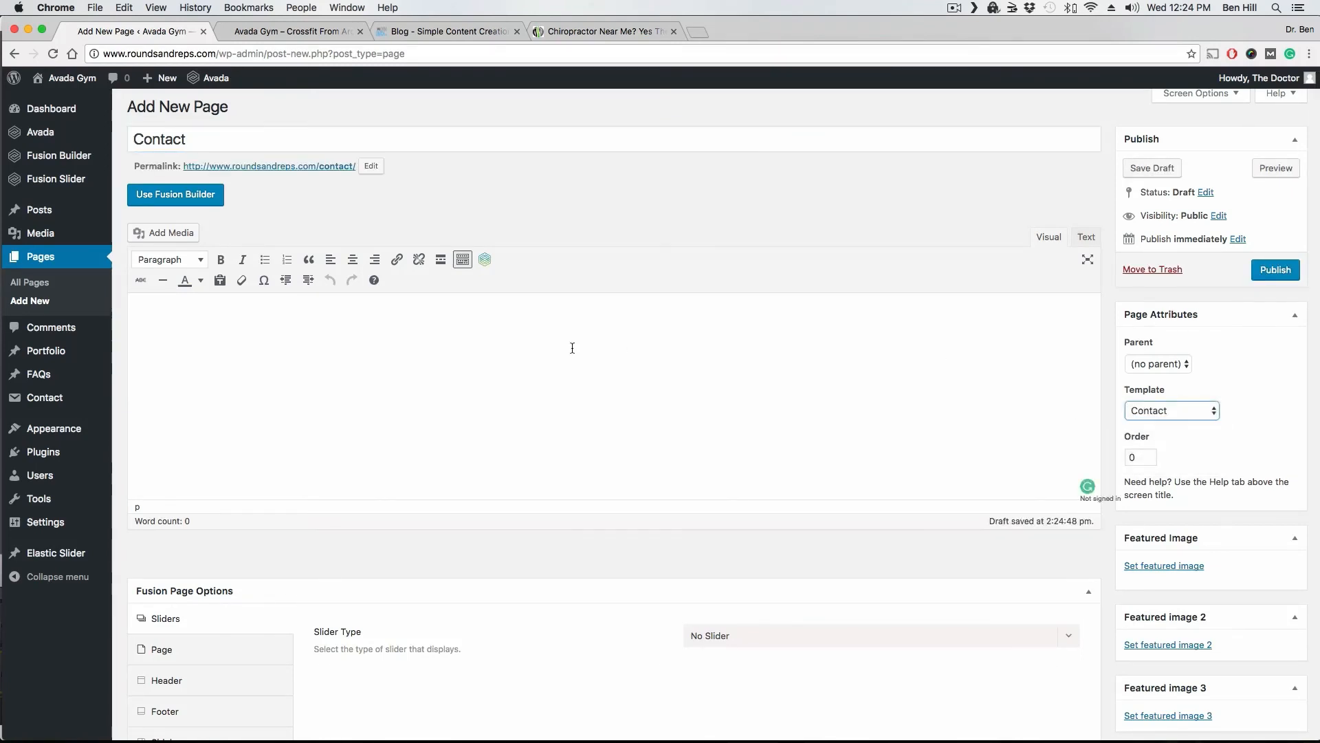
click(210, 196)
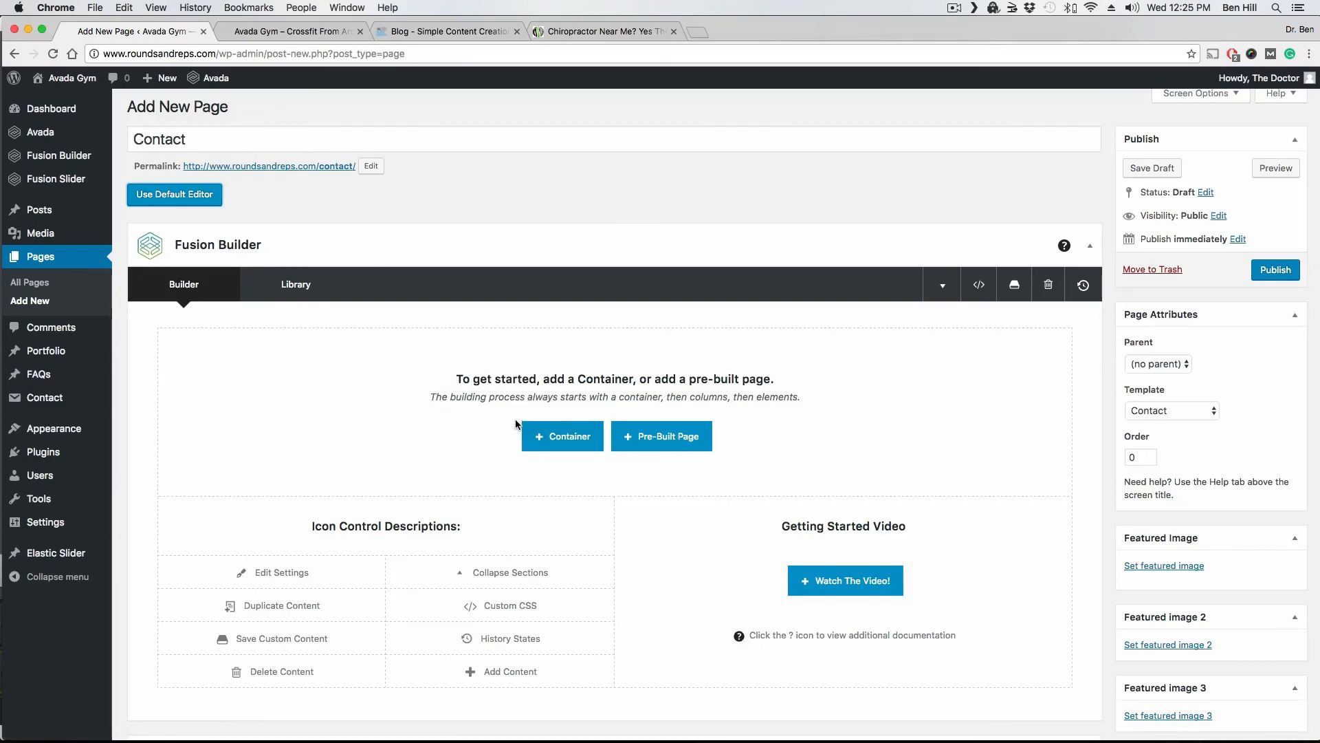
Examine the map, text, location details and appointment form on the example contact page, checking back with the empty Fusion Builder layout.
click(612, 35)
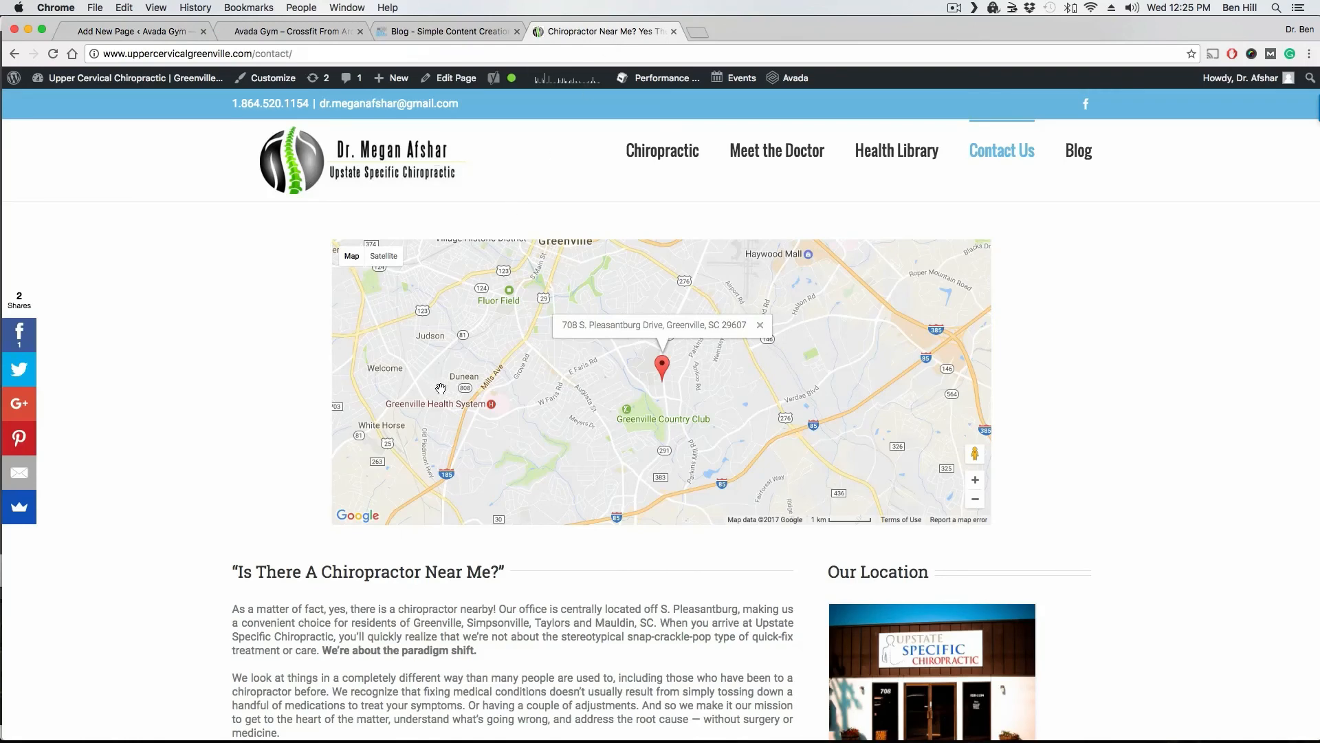
scroll(426, 376, down, 3)
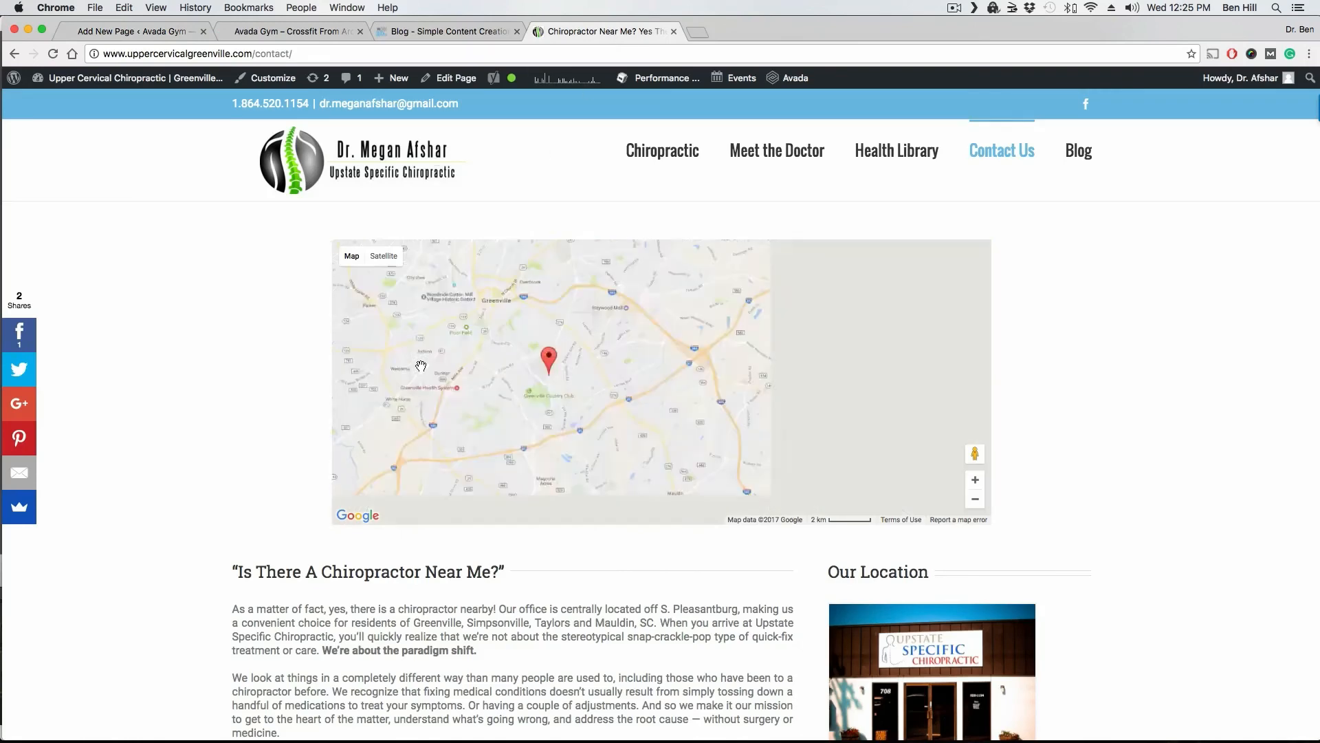
click(137, 35)
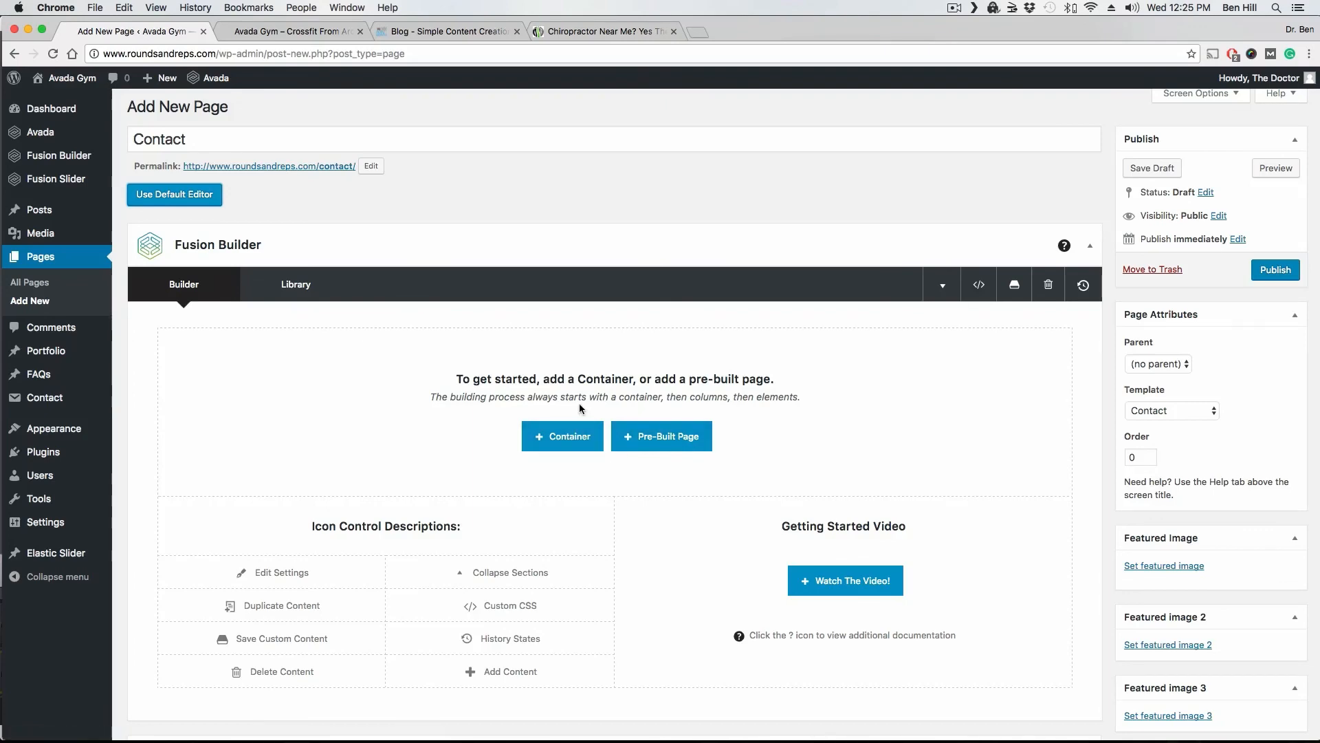
click(613, 32)
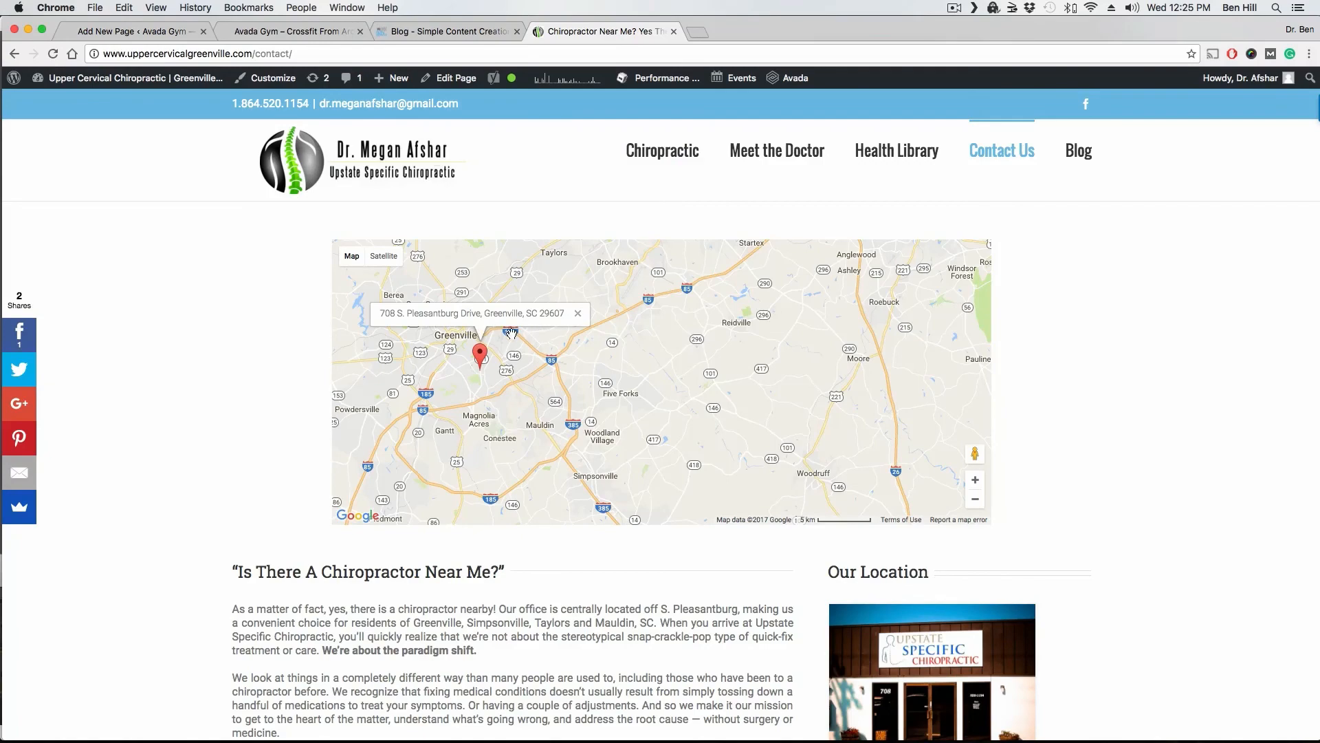
scroll(216, 385, down, 8)
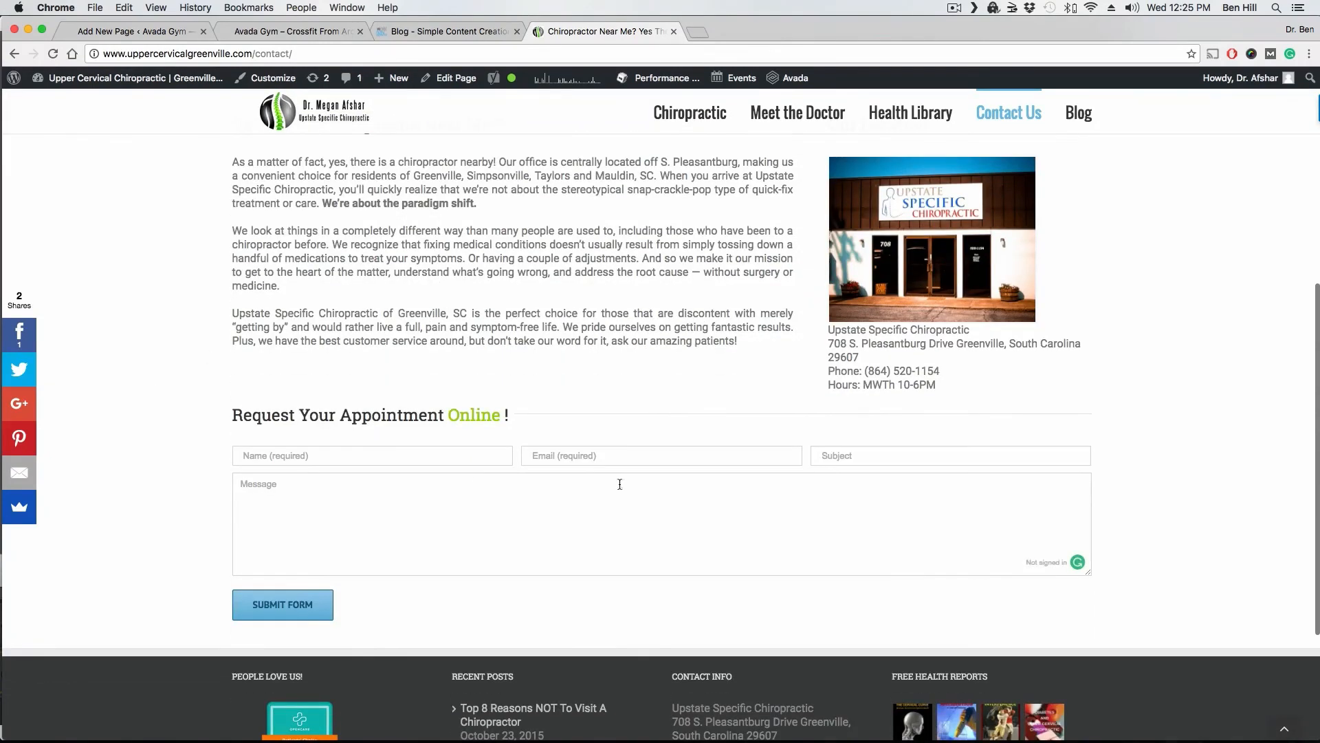
scroll(573, 475, up, 3)
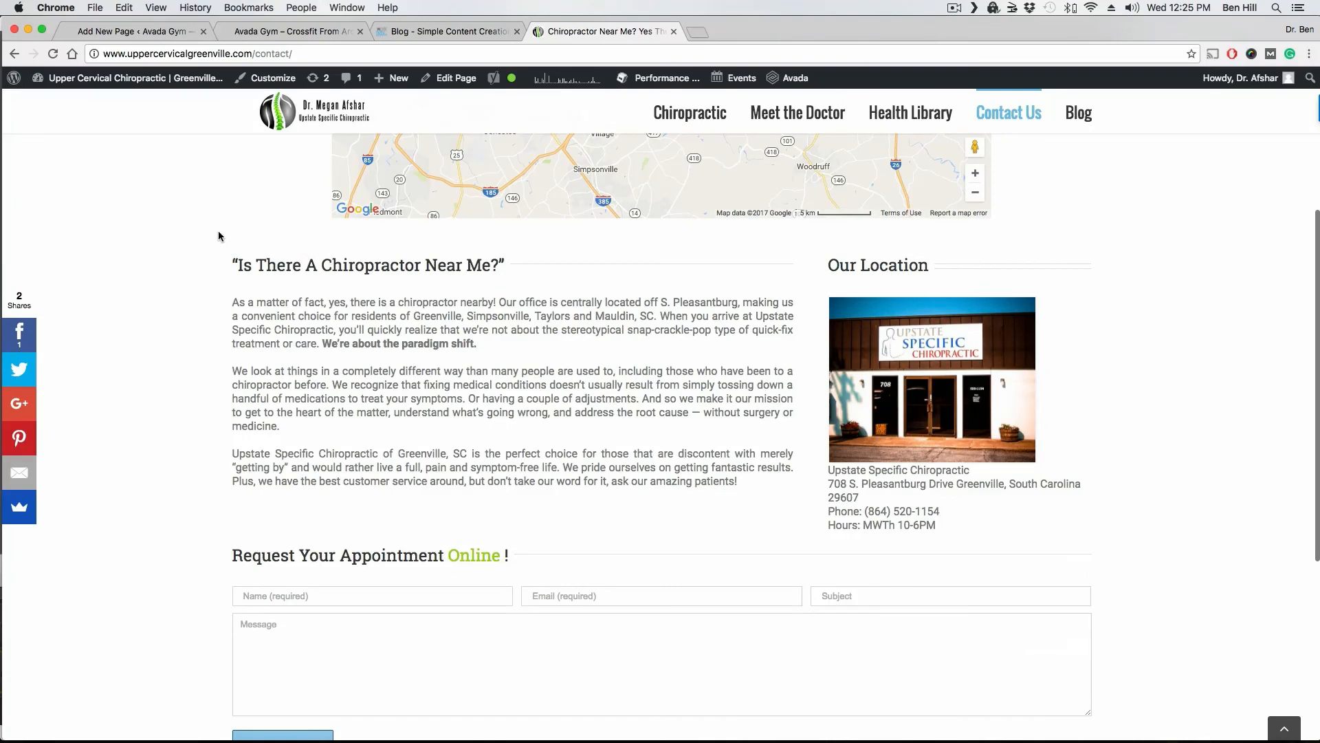
drag(625, 502, 648, 516)
click(1101, 424)
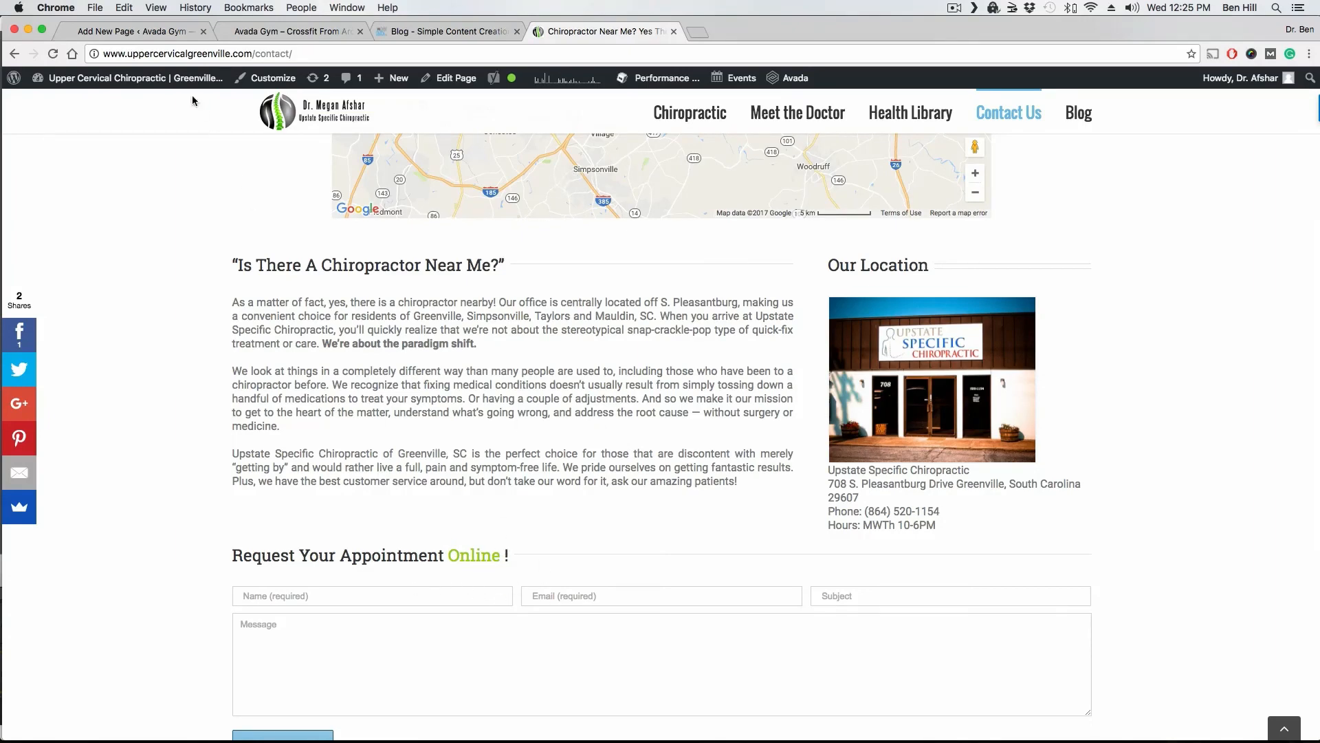
Compare the new Contact page's Fusion Builder area with the example contact page and pan around its map.
click(172, 34)
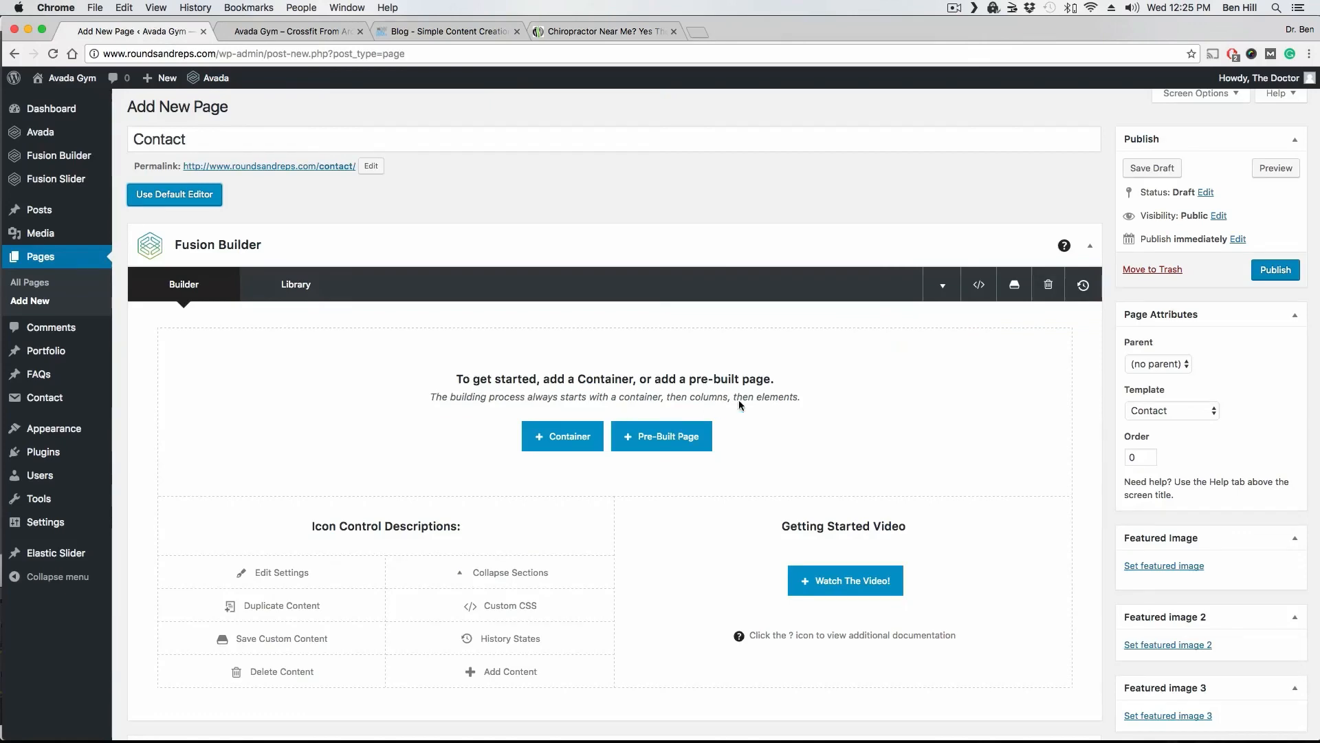
scroll(757, 393, down, 5)
scroll(775, 391, up, 5)
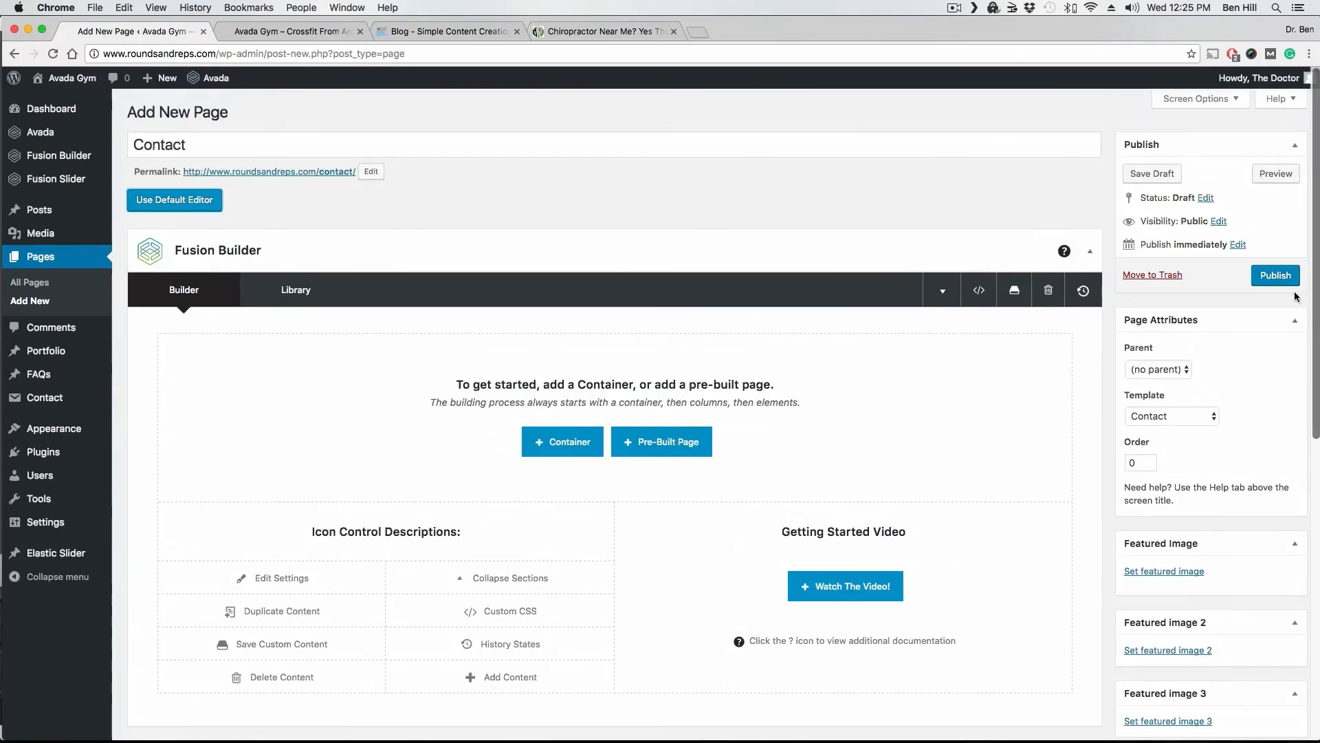
click(593, 31)
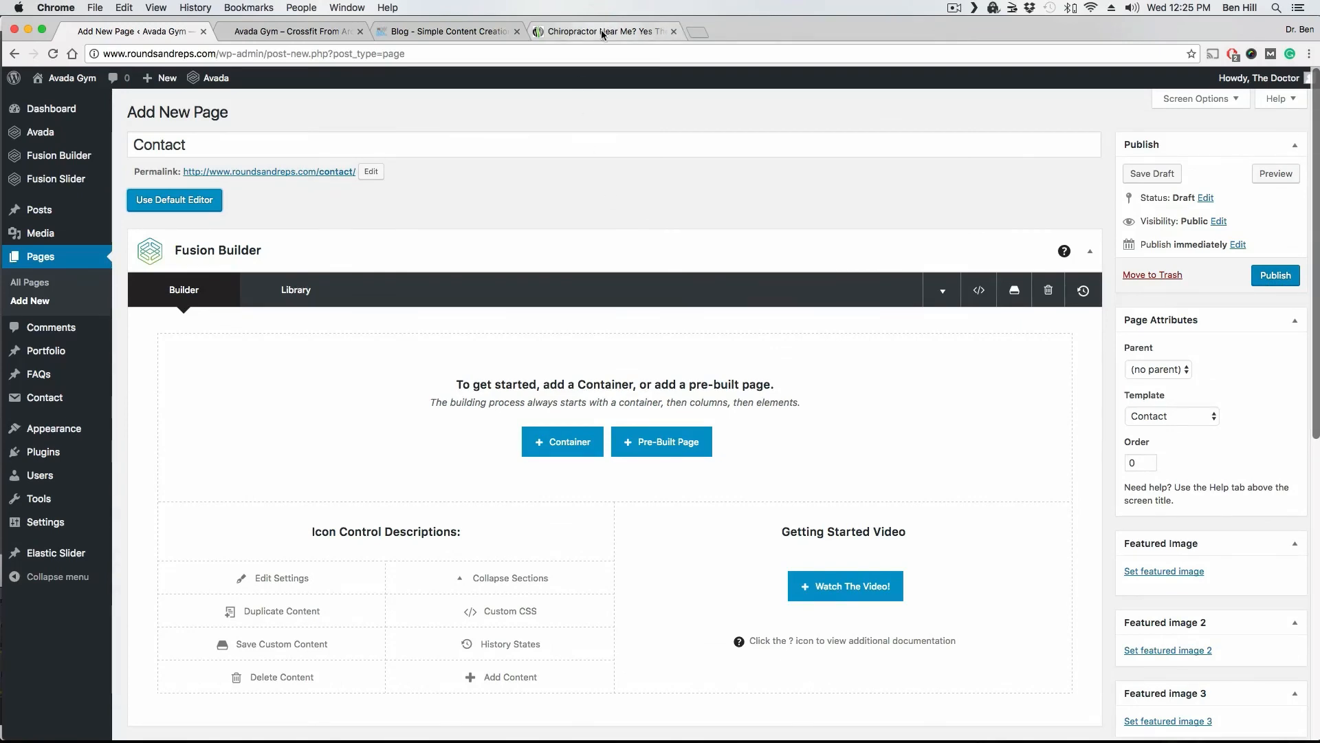
scroll(509, 356, up, 4)
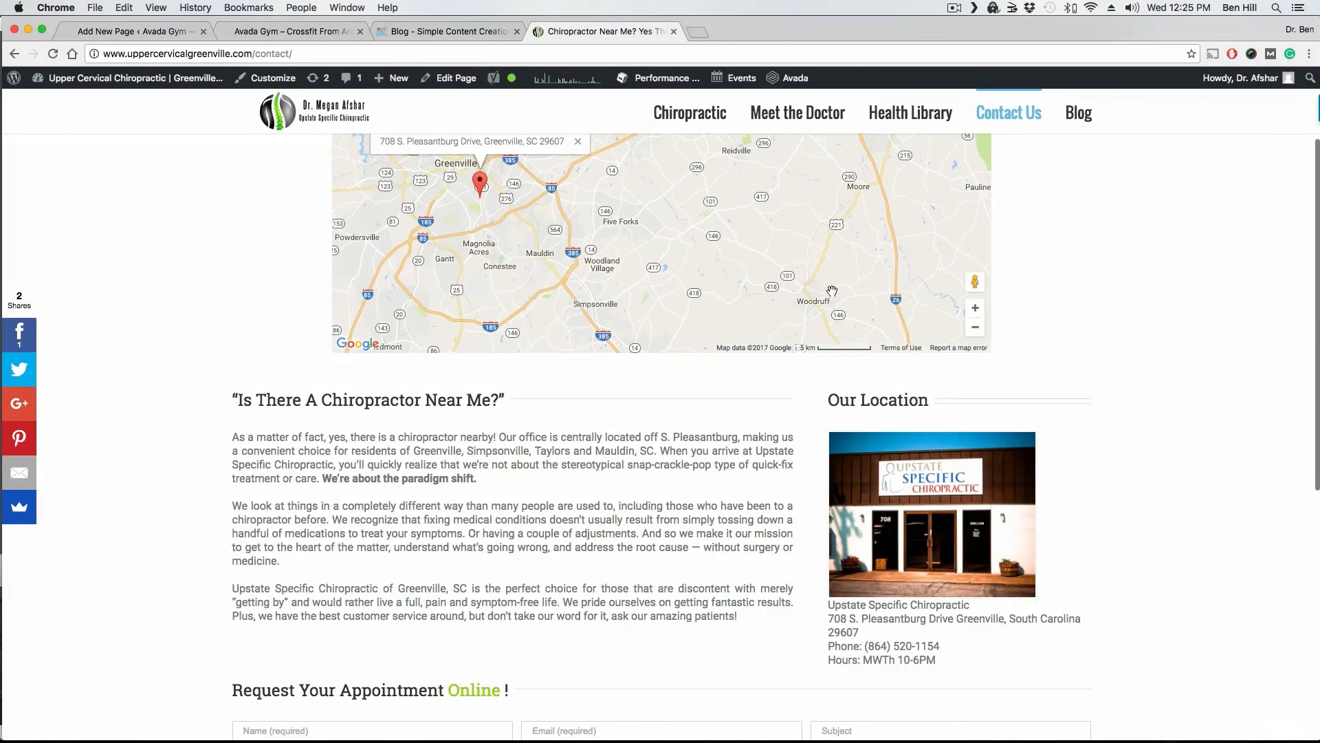
scroll(765, 295, up, 1)
scroll(233, 271, up, 5)
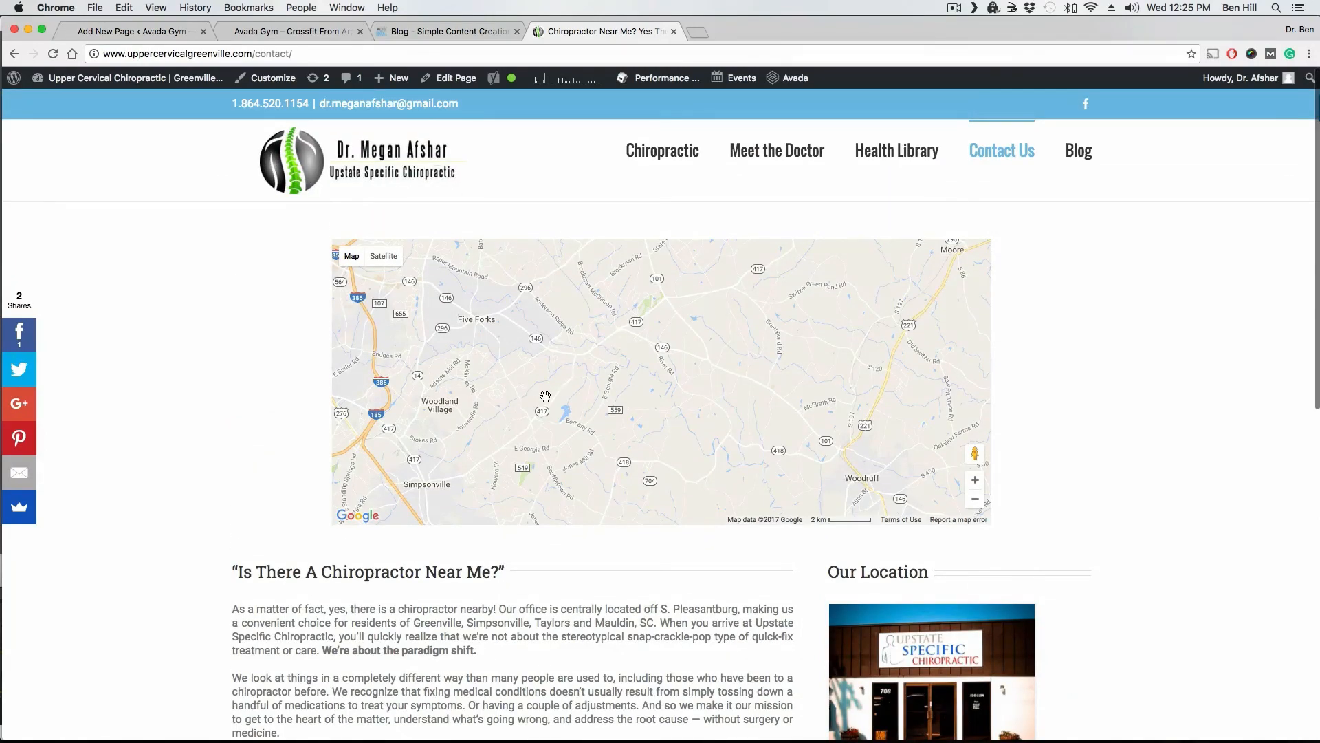
drag(546, 397, 785, 397)
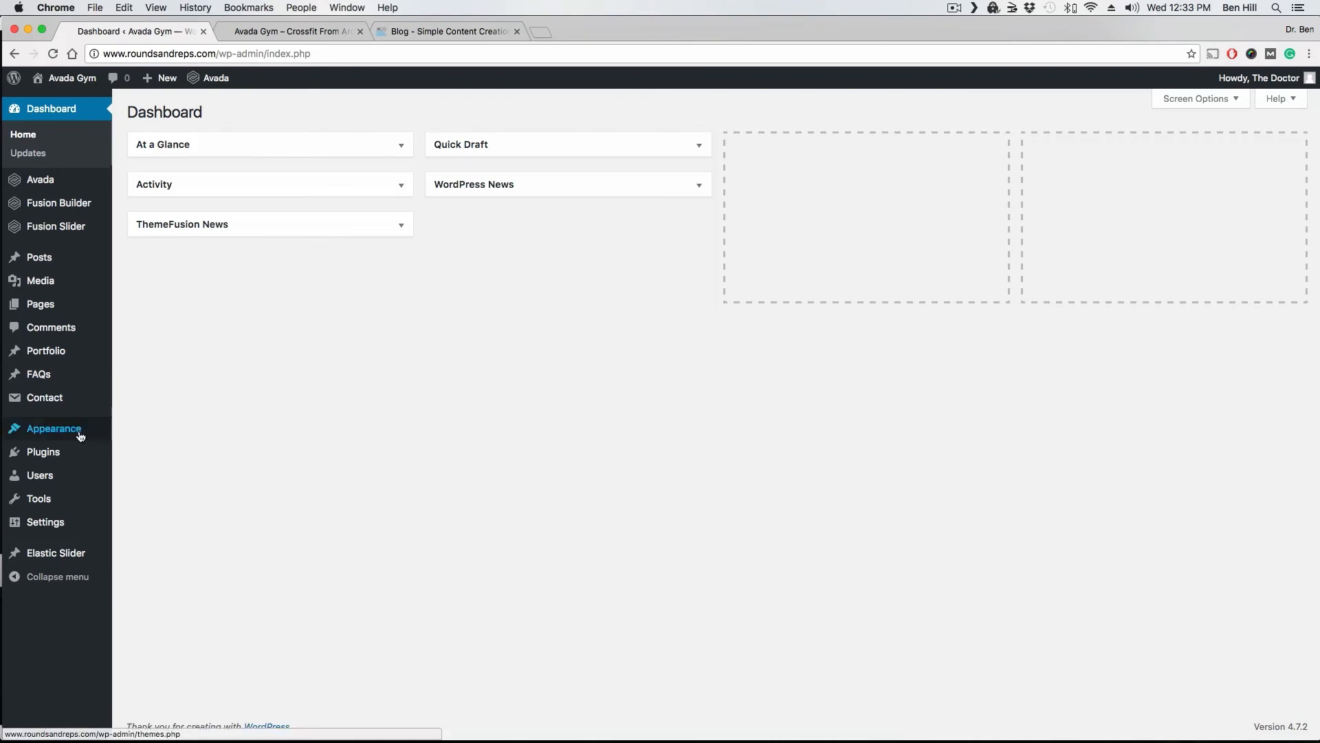
Open the Avada theme options for Sidebars and view the Sidebar Styling and Pages settings without changing them.
mouse_move(79, 434)
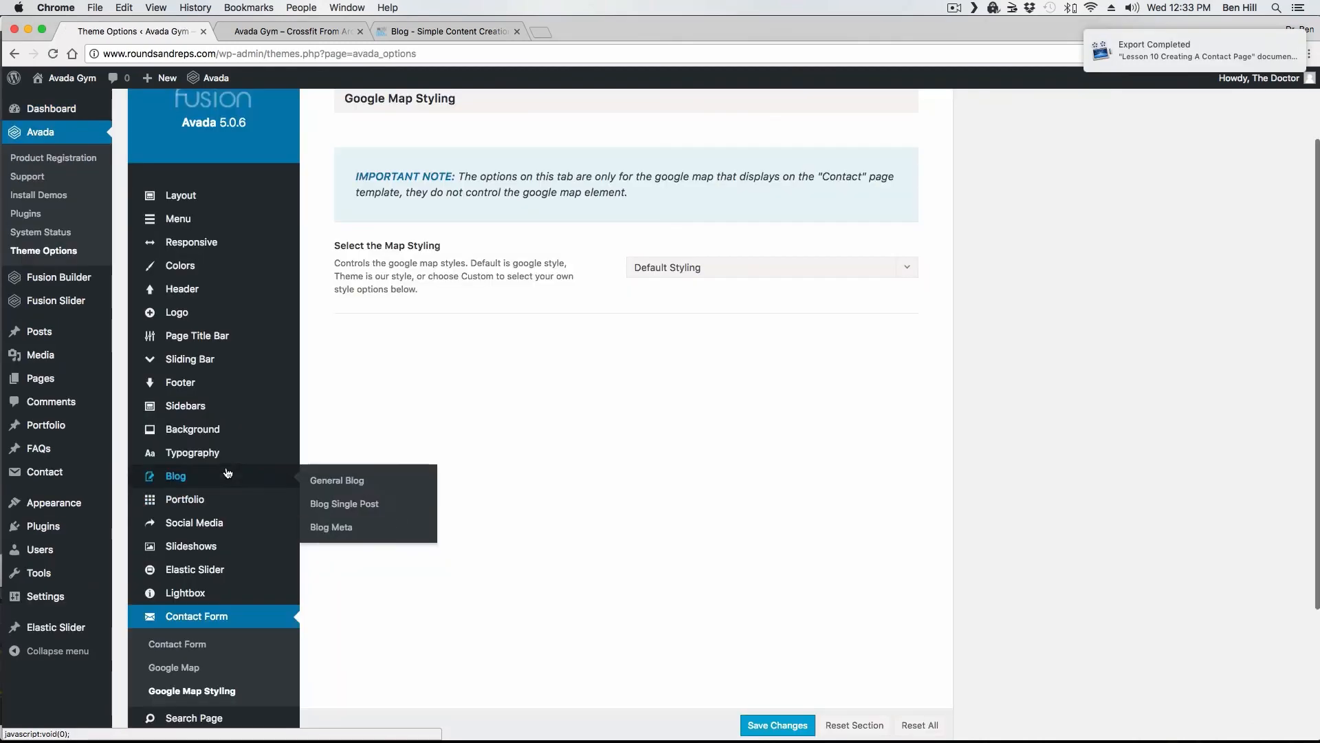
click(205, 413)
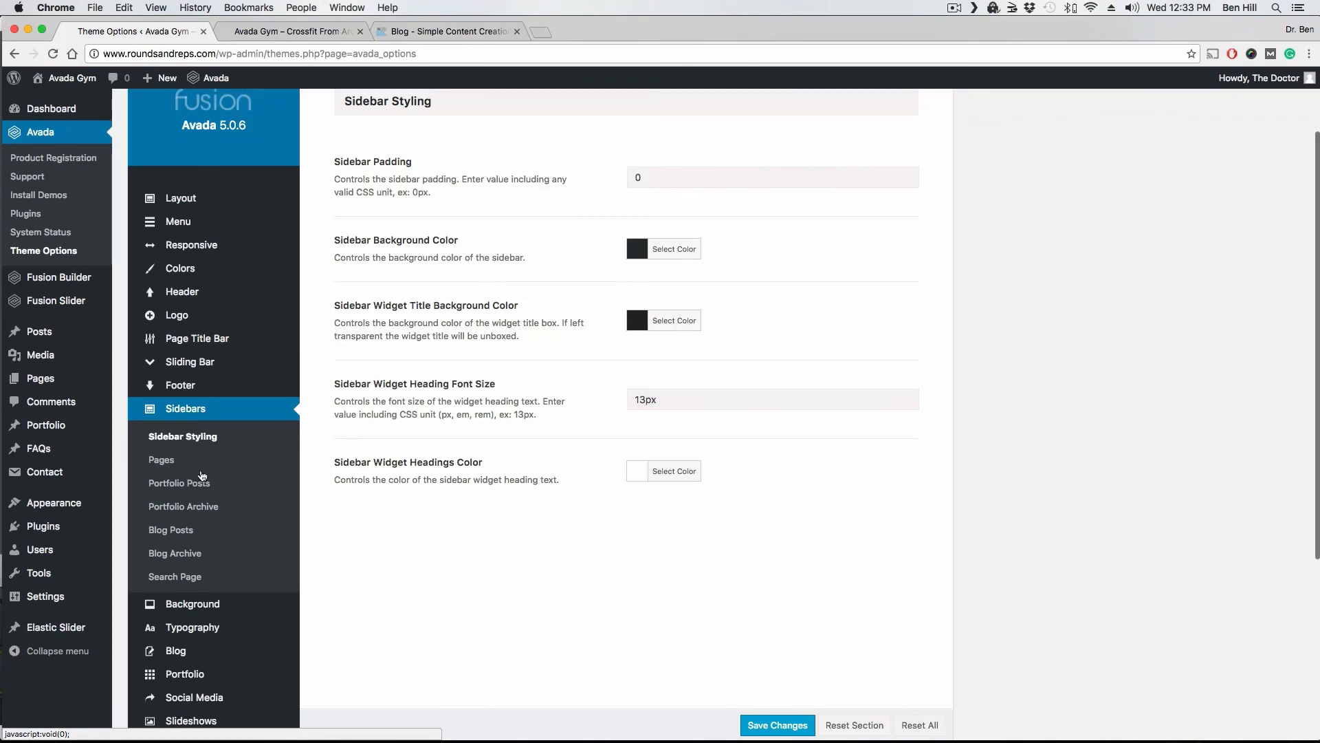
click(199, 460)
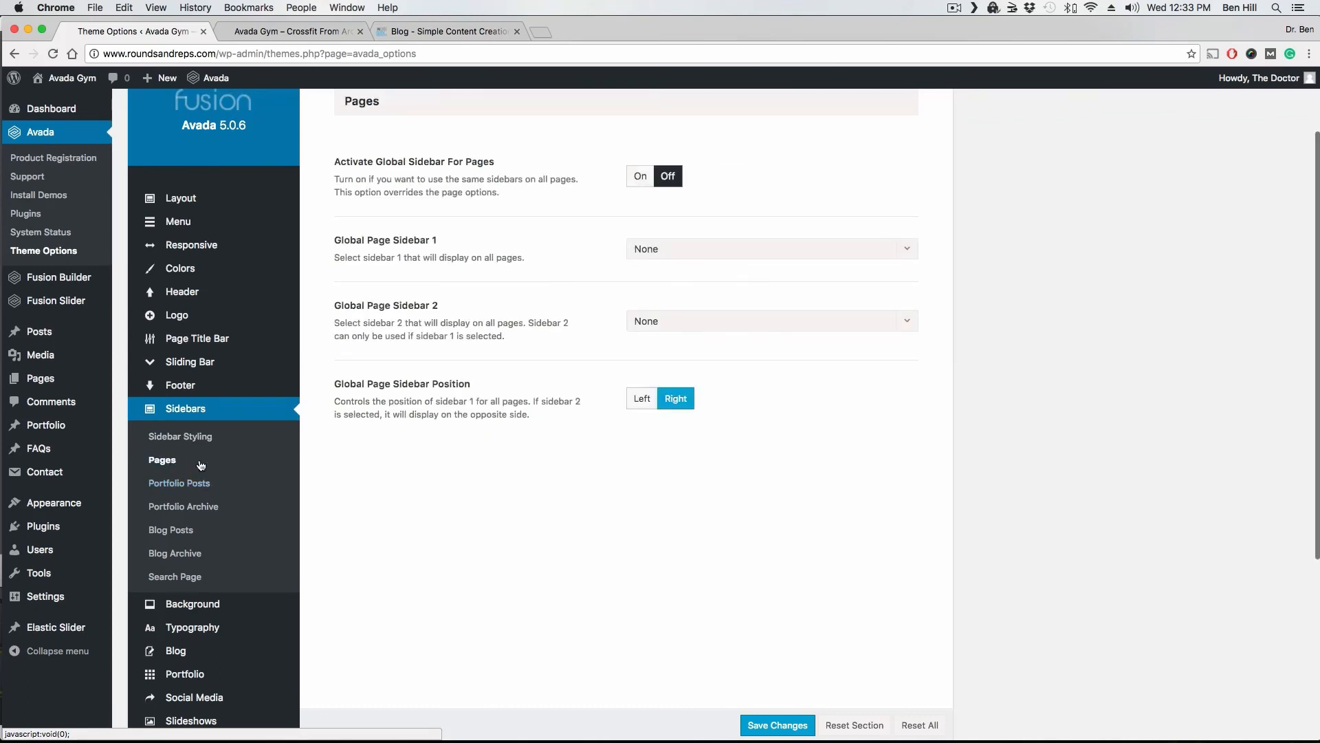
scroll(218, 447, down, 2)
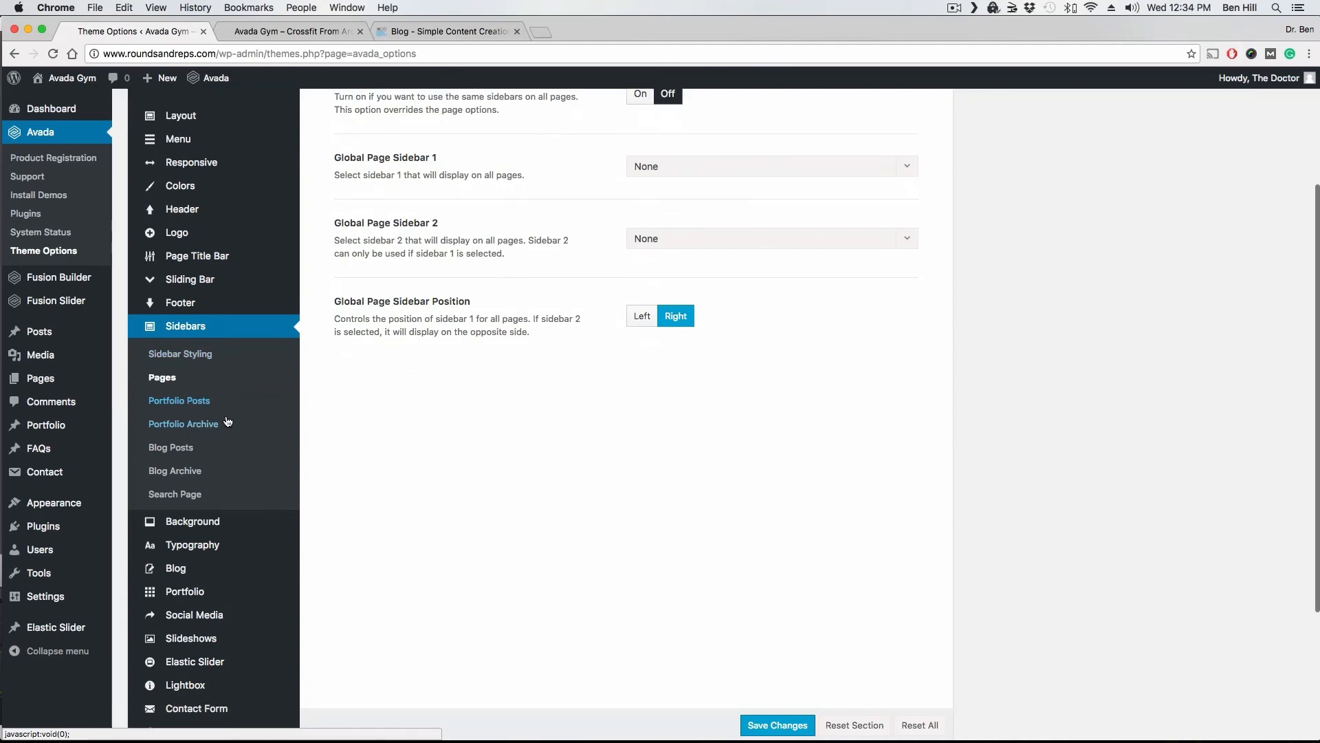
scroll(227, 420, up, 4)
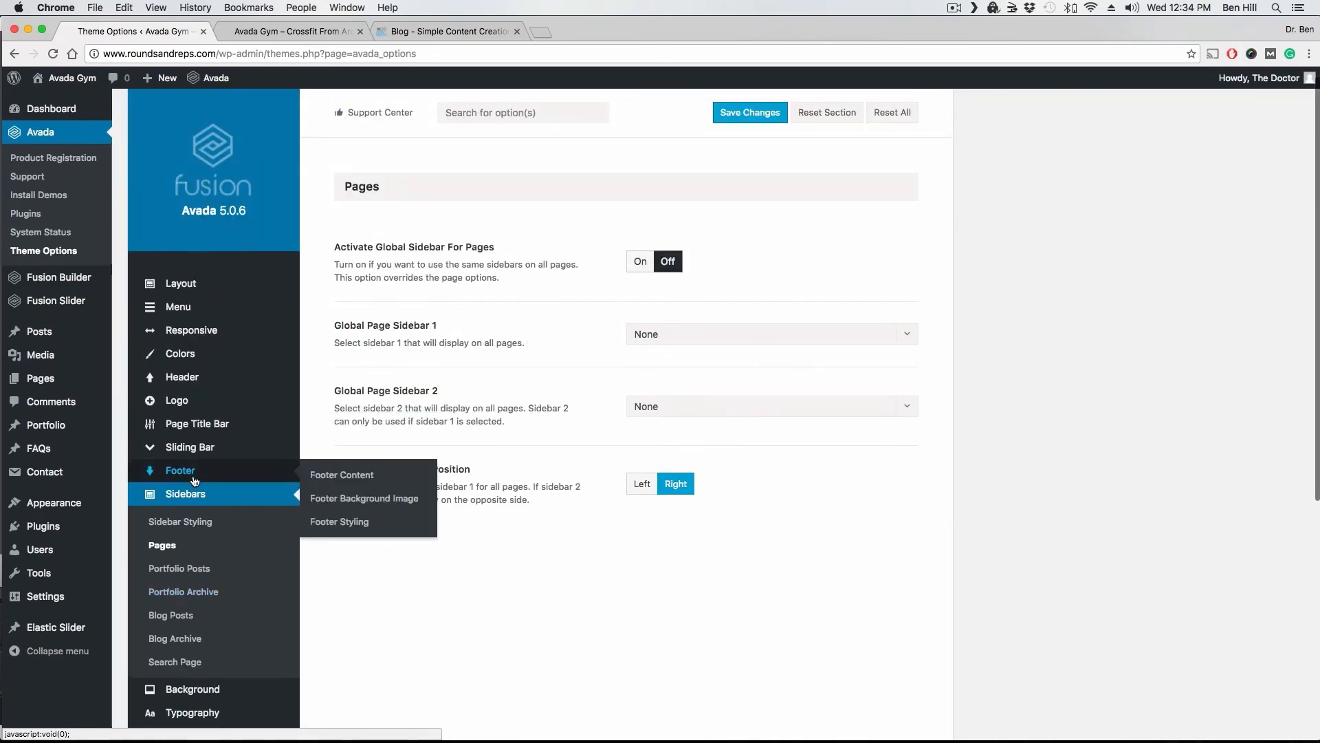
Open the Widgets page and examine the footer widget areas on the Avada Gym home page preview.
mouse_move(79, 504)
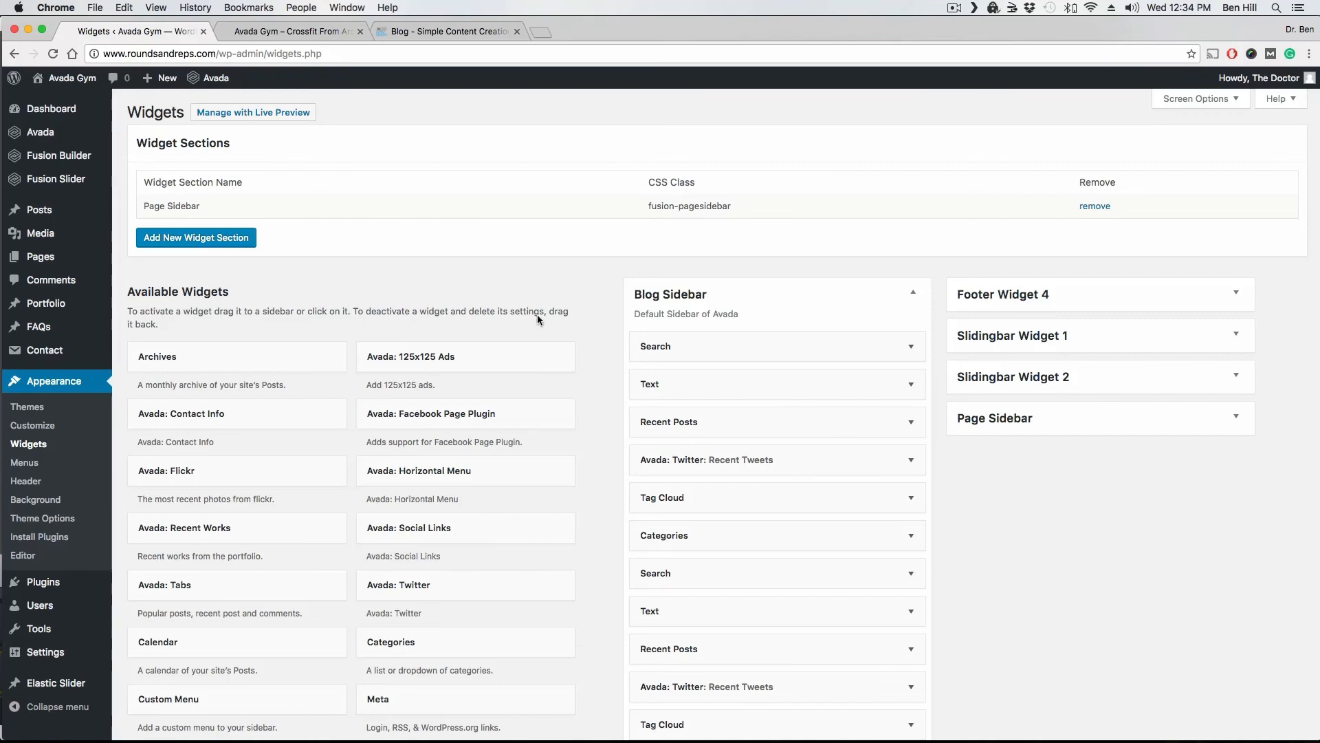
click(336, 27)
scroll(235, 287, down, 20)
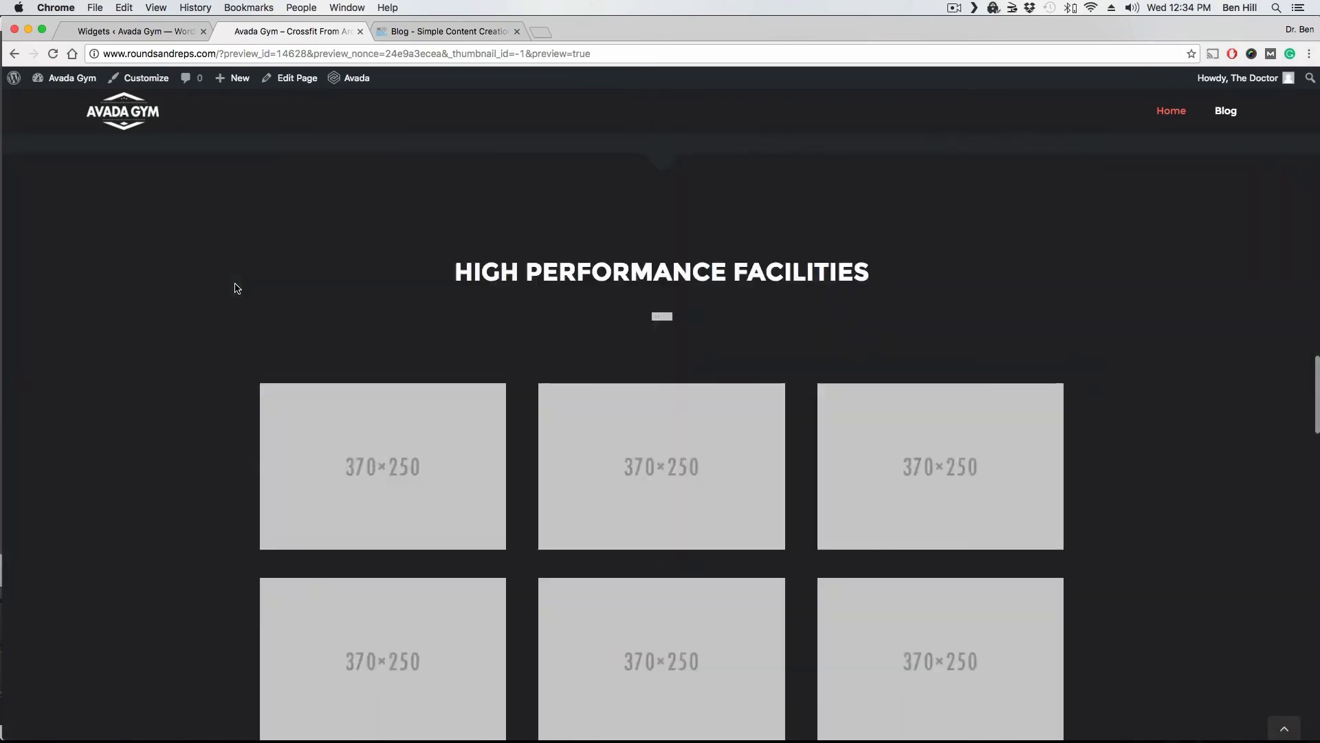
scroll(227, 286, down, 10)
scroll(221, 284, up, 5)
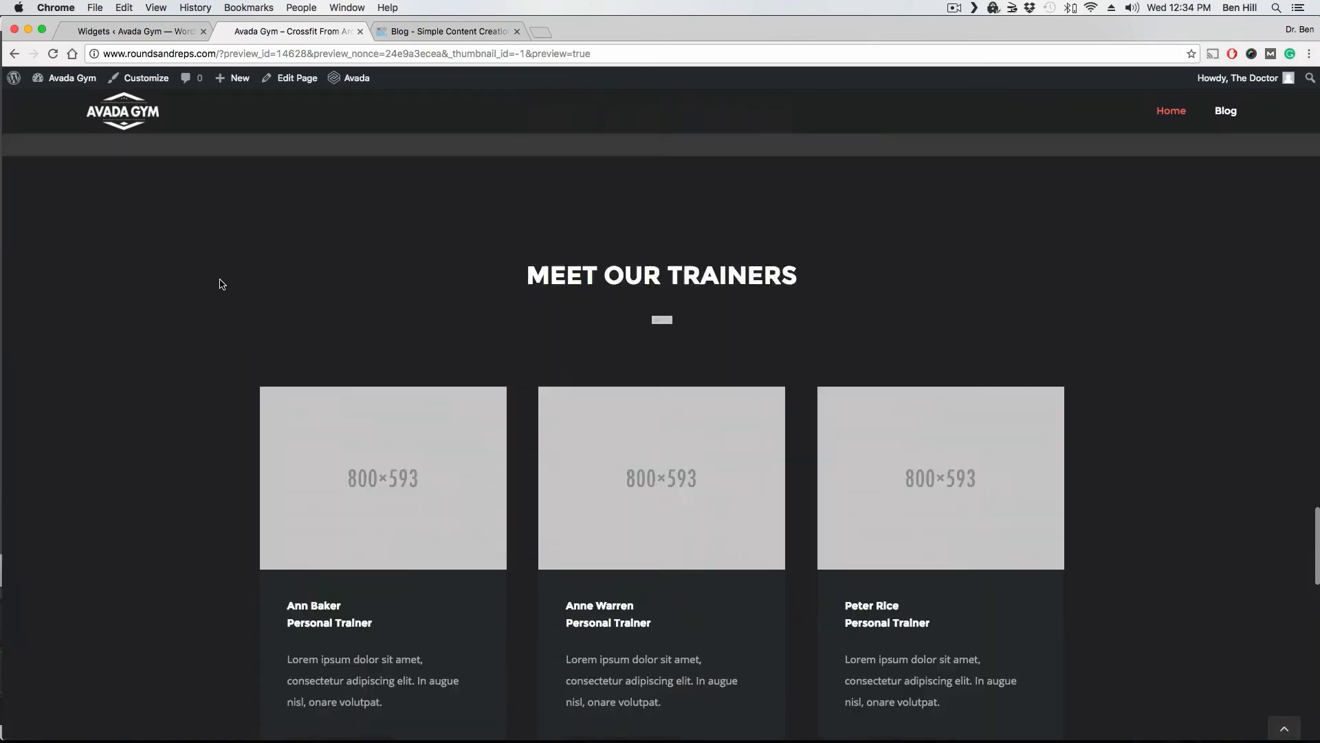
scroll(220, 282, down, 7)
scroll(221, 282, down, 10)
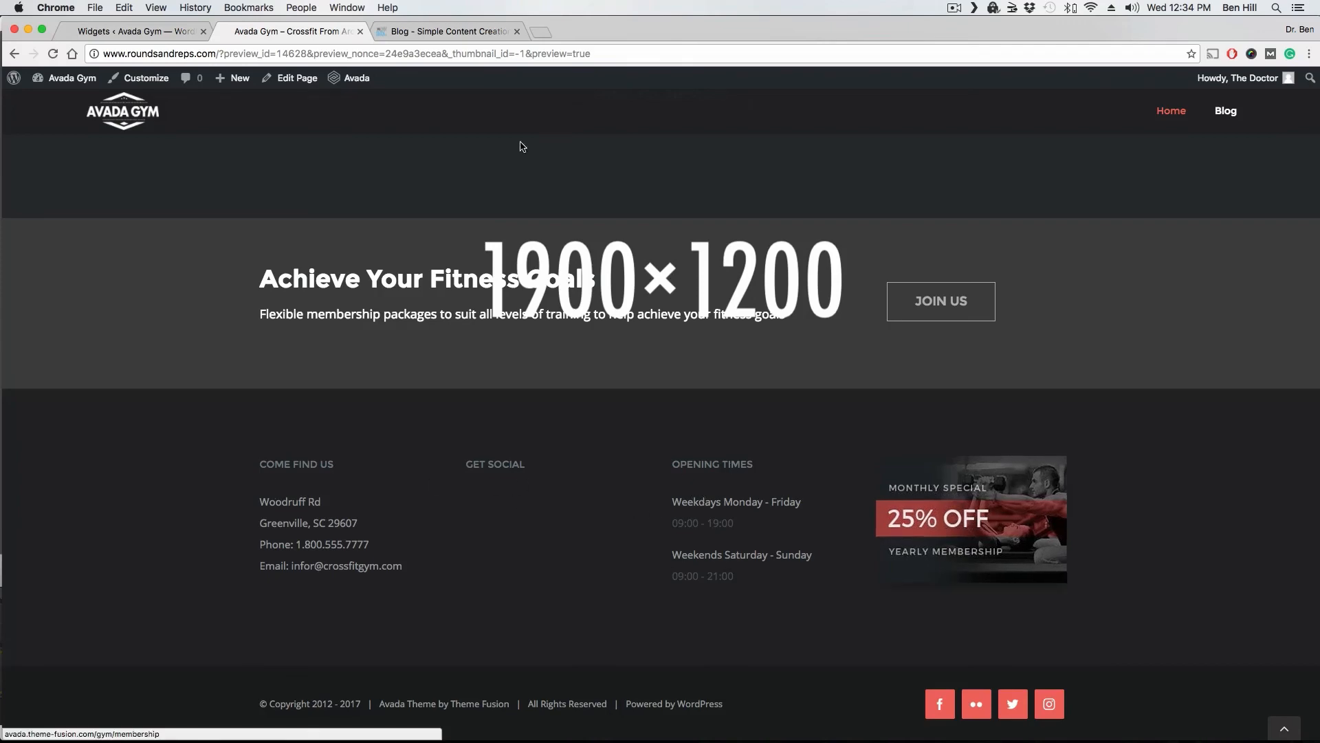
Examine the sidebar widgets on the Simple Content Creation example blog page.
click(443, 31)
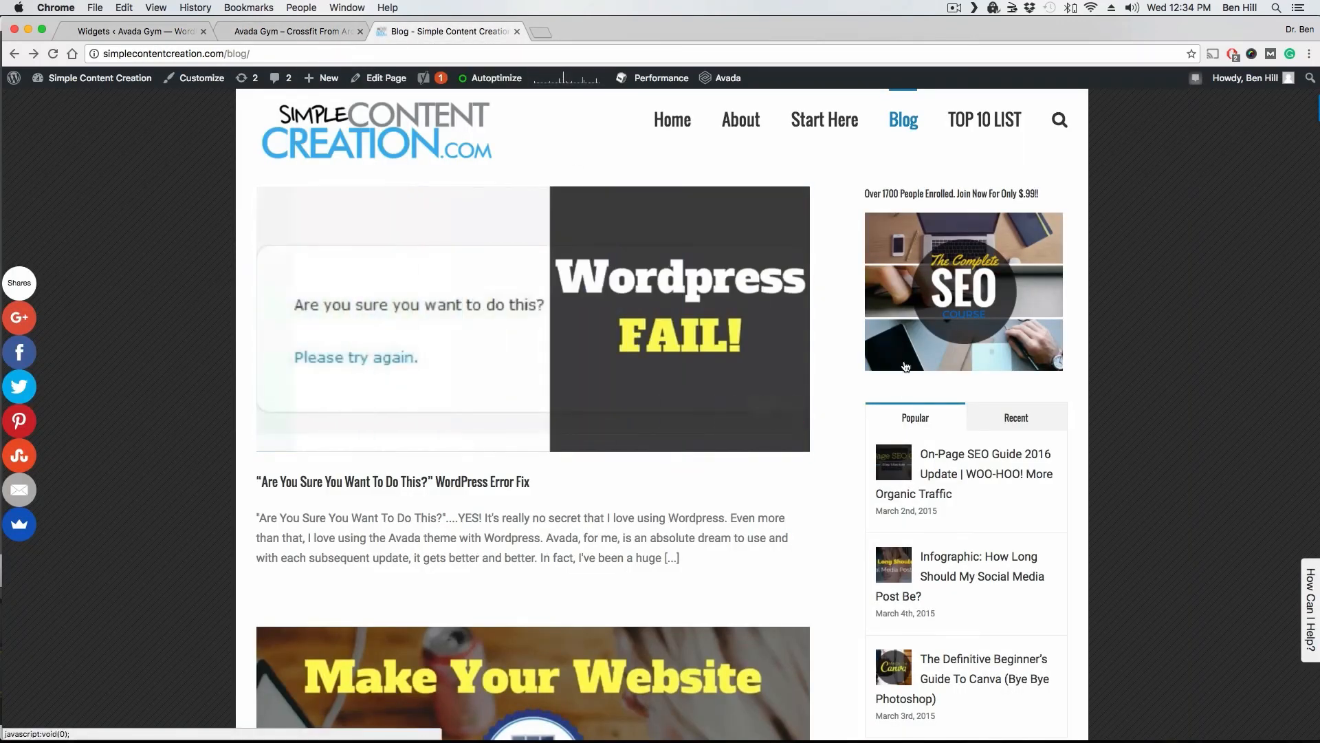
scroll(1020, 451, down, 5)
scroll(997, 339, up, 5)
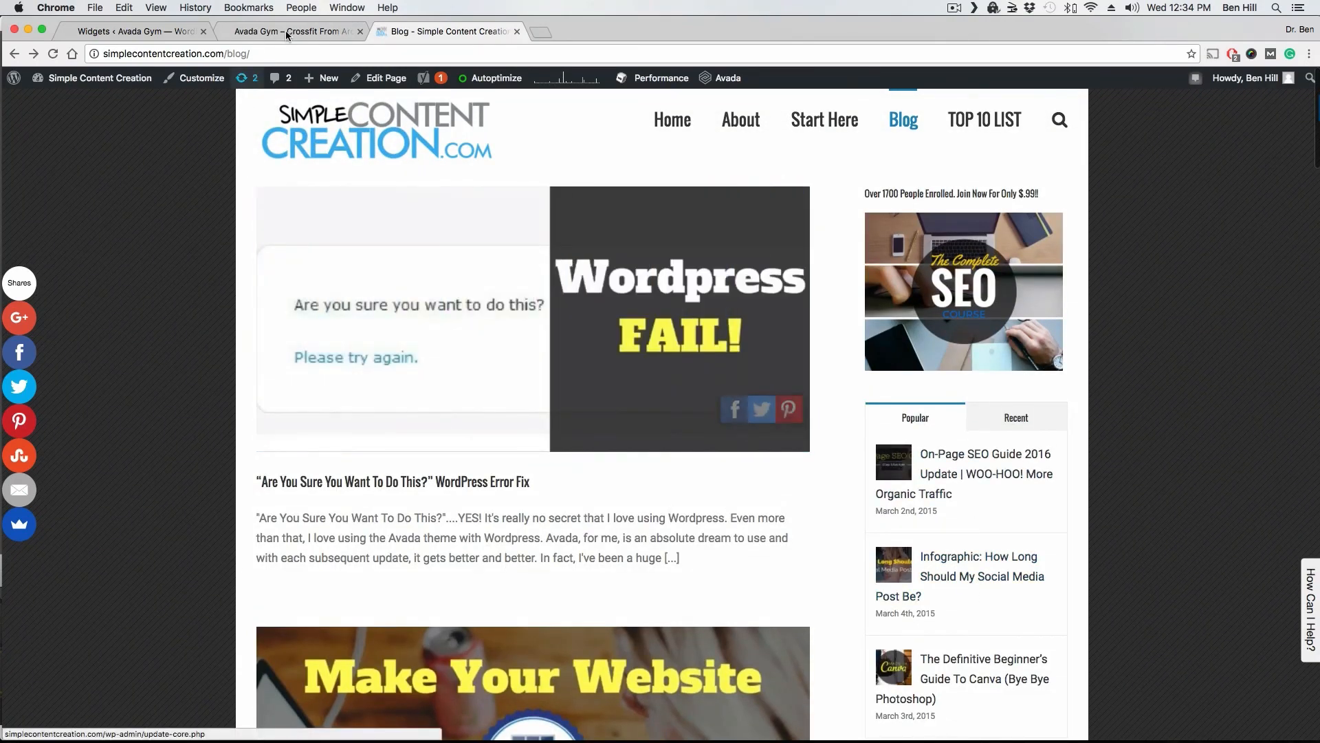
Return to the Avada Gym Widgets page and examine the available widgets and the contents of the Blog Sidebar.
click(157, 32)
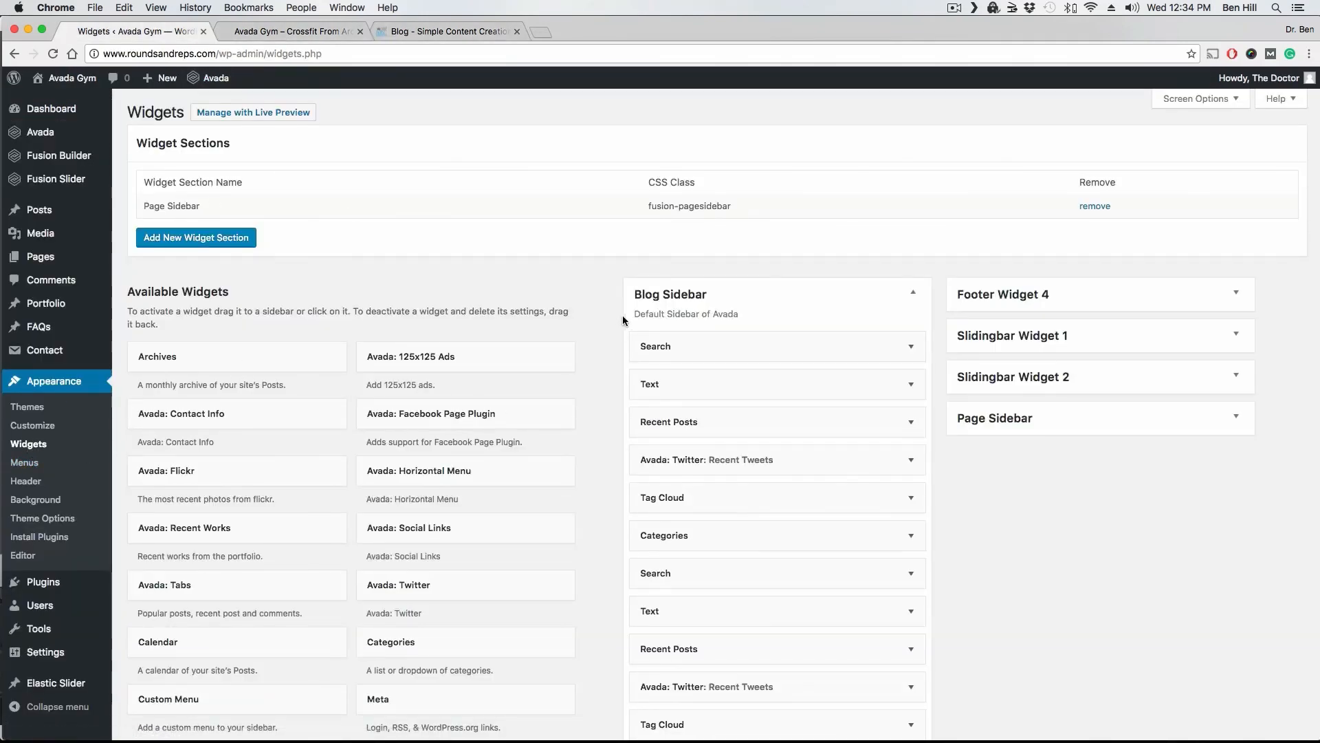
scroll(672, 300, down, 5)
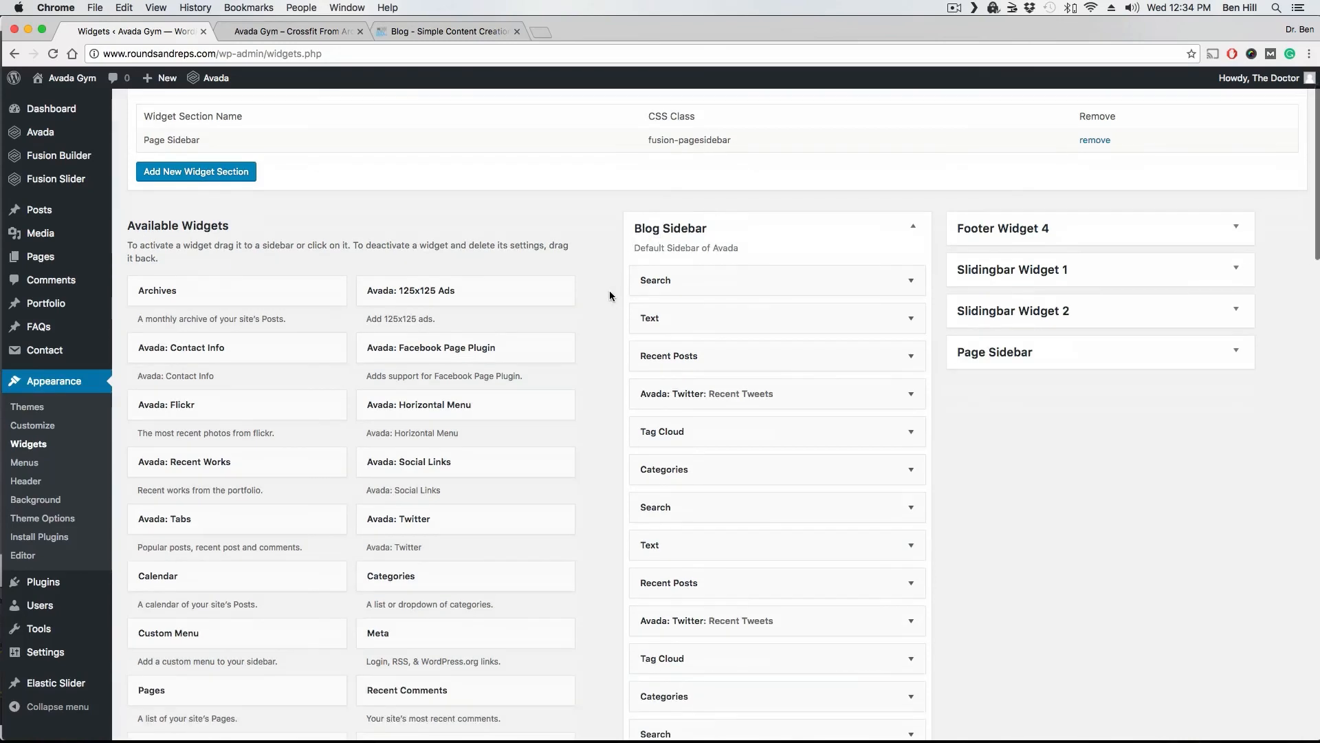
scroll(610, 293, down, 4)
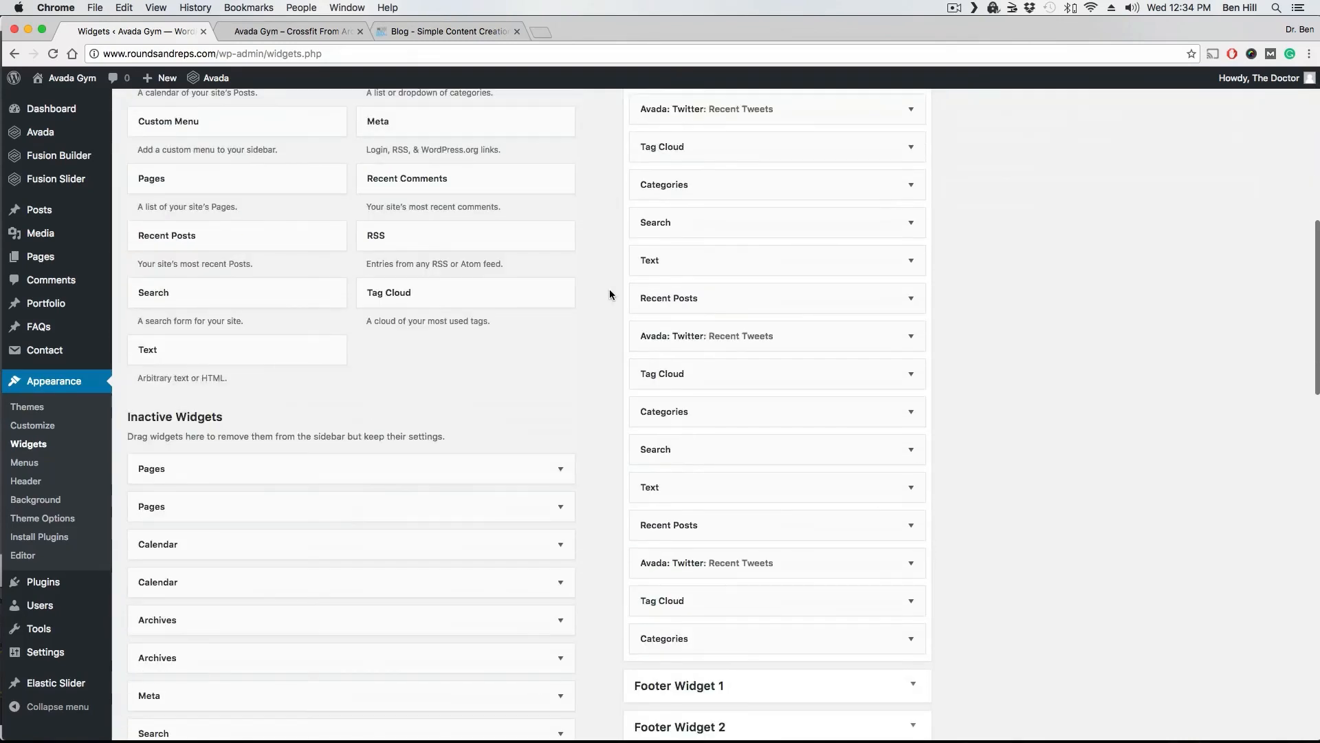
scroll(609, 293, up, 15)
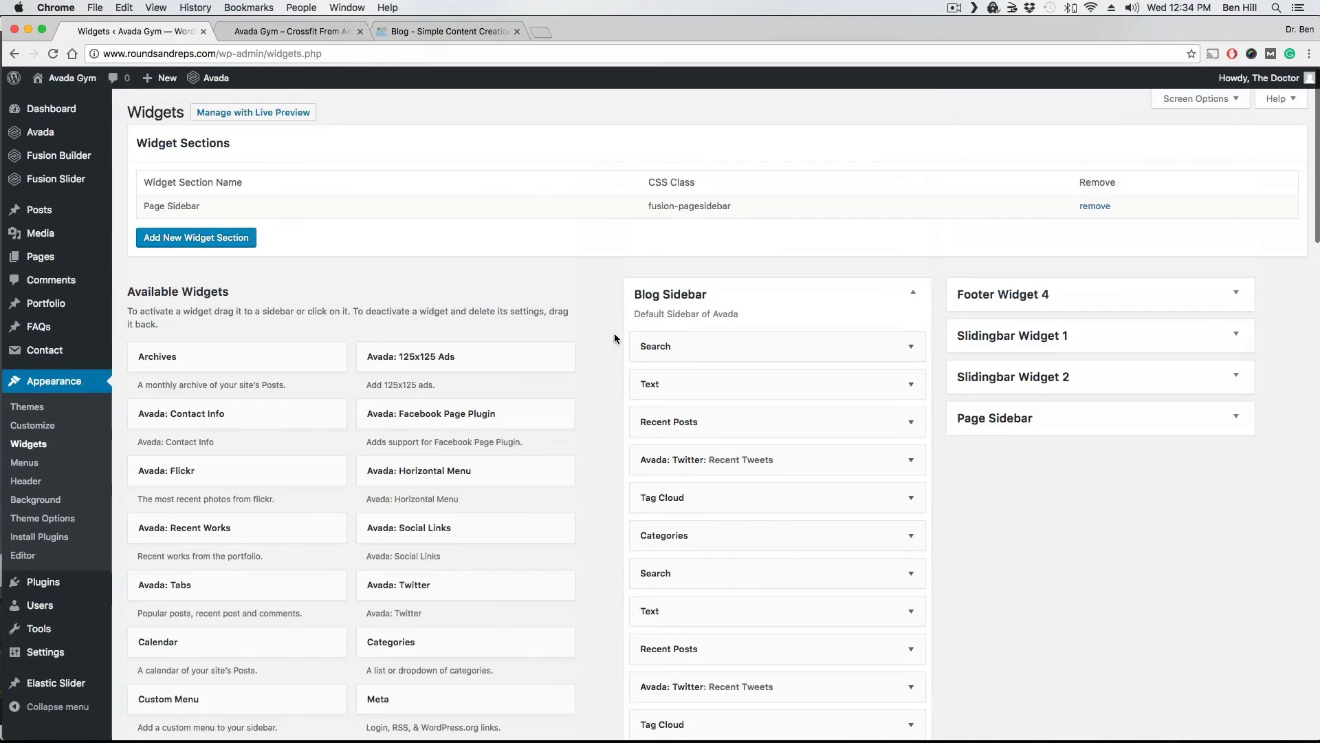
scroll(759, 361, down, 3)
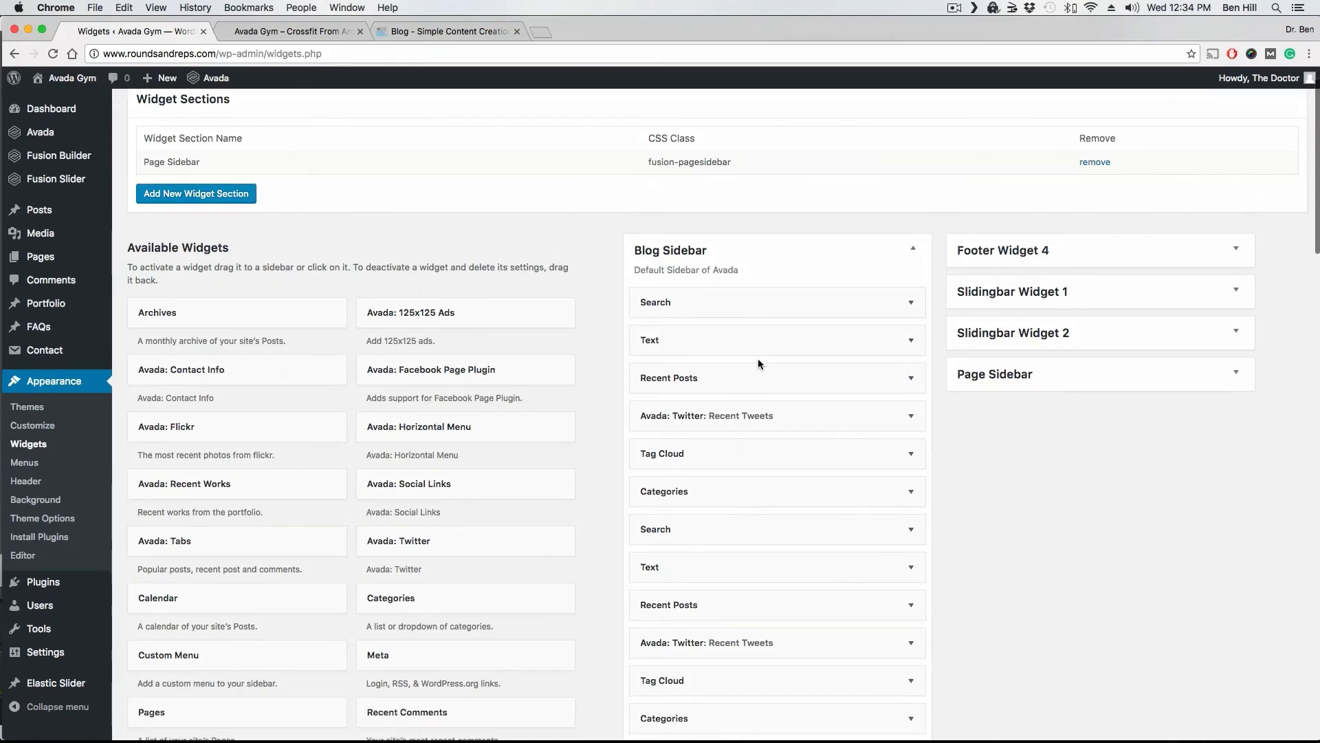
scroll(749, 333, down, 3)
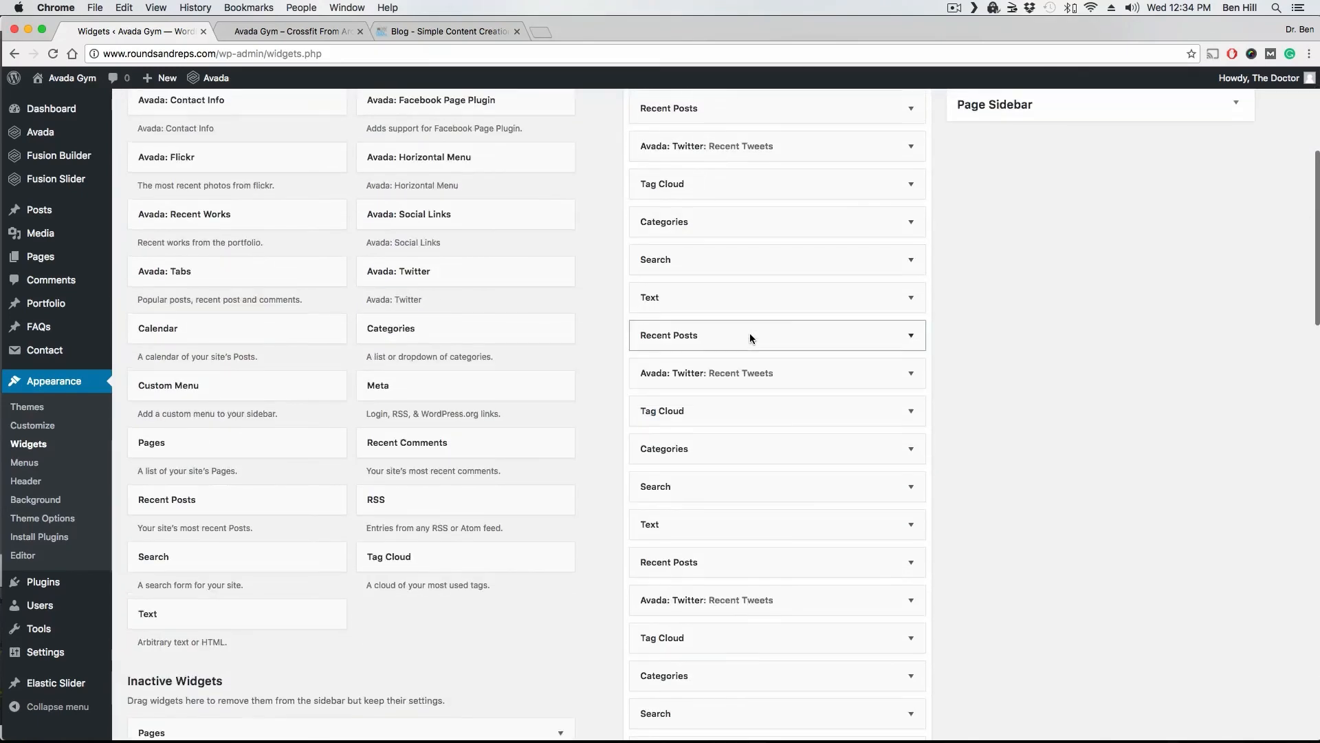
scroll(750, 333, up, 6)
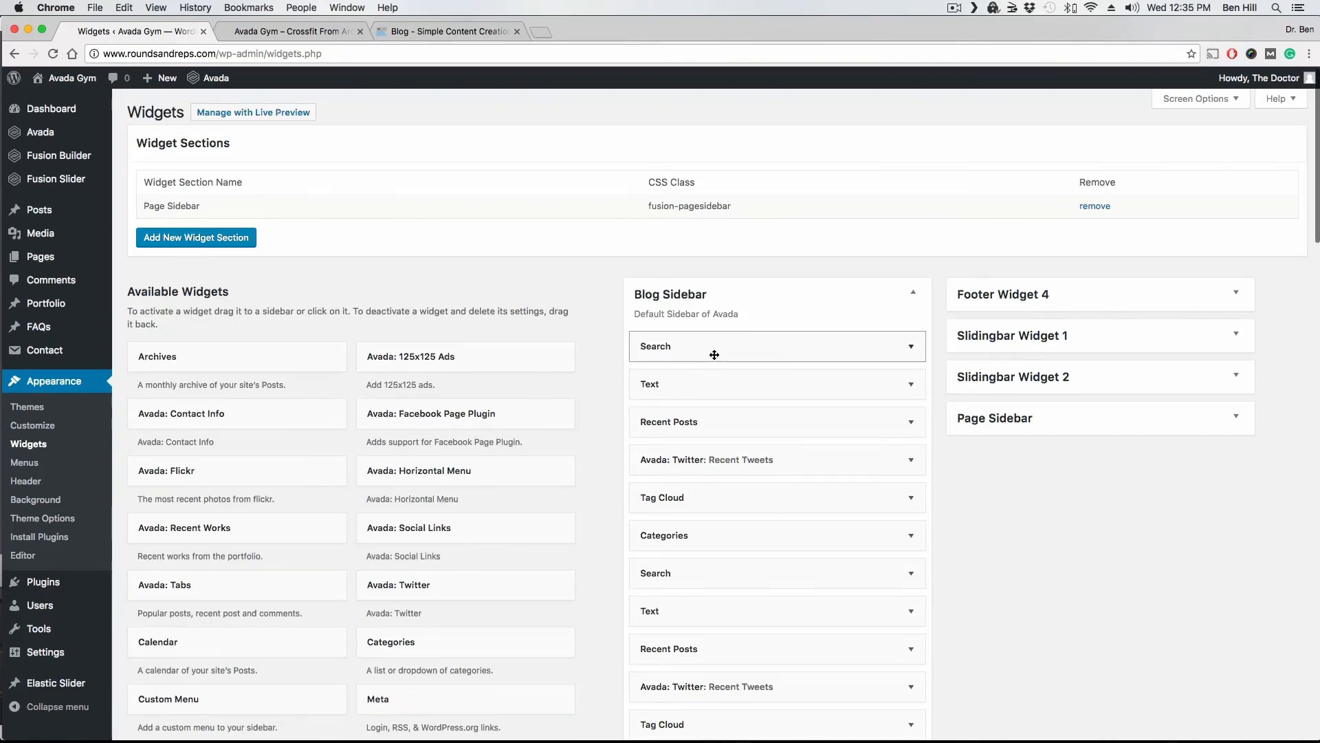
Try out the Avada: 125x125 Ads widget below Search in the Blog Sidebar, view its fields and delete it again.
scroll(744, 363, down, 10)
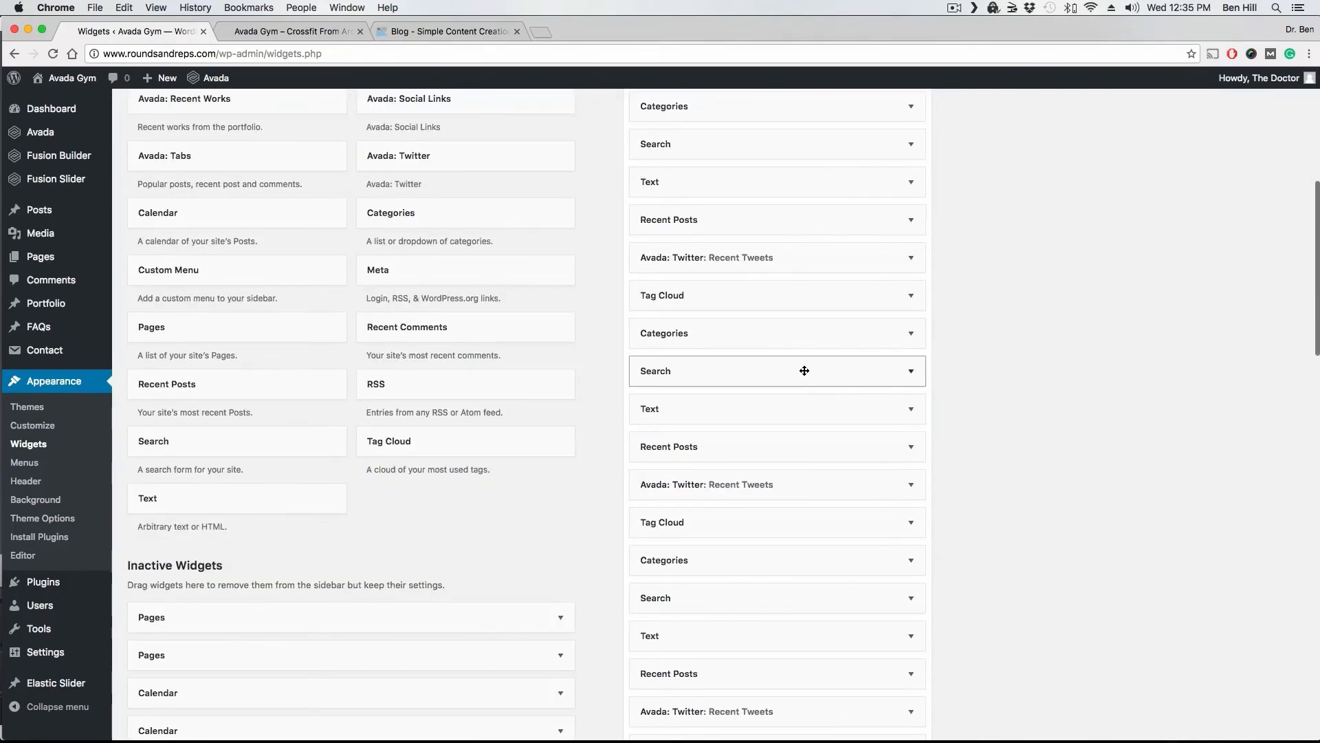
scroll(812, 374, up, 5)
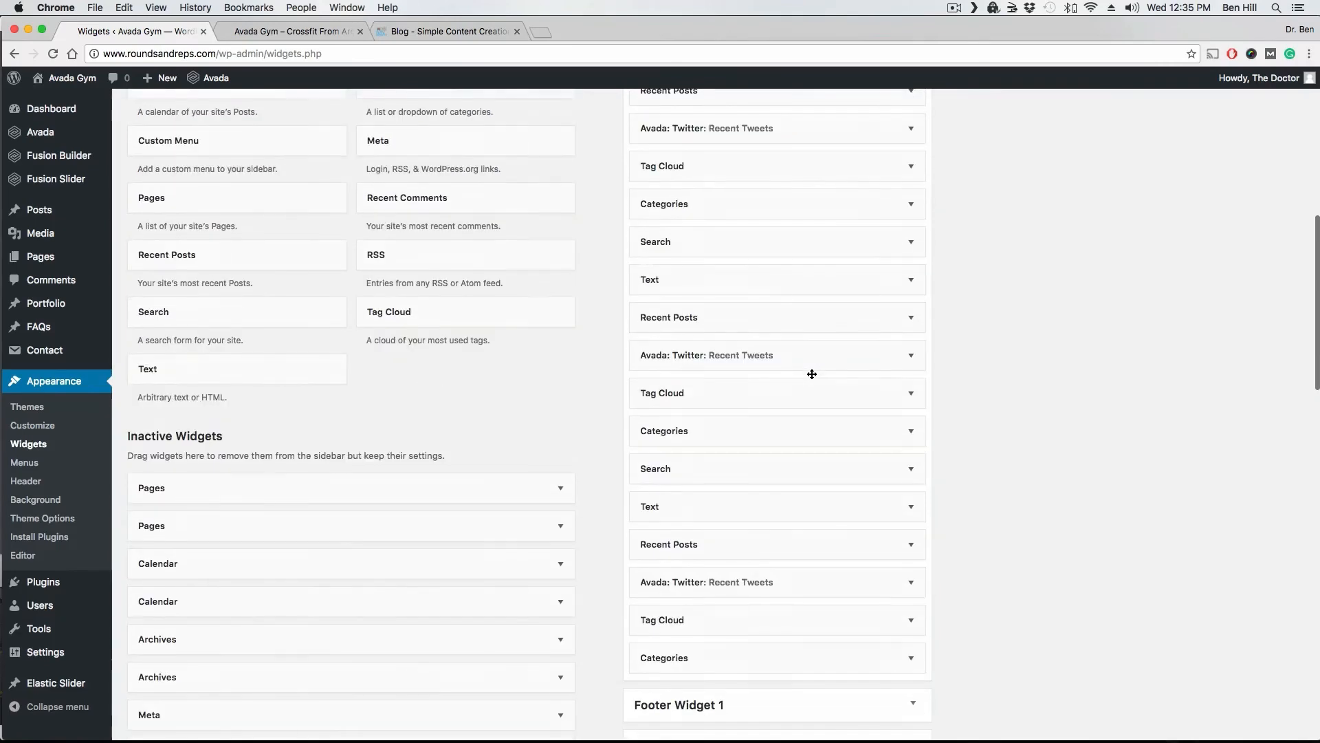
scroll(813, 374, up, 5)
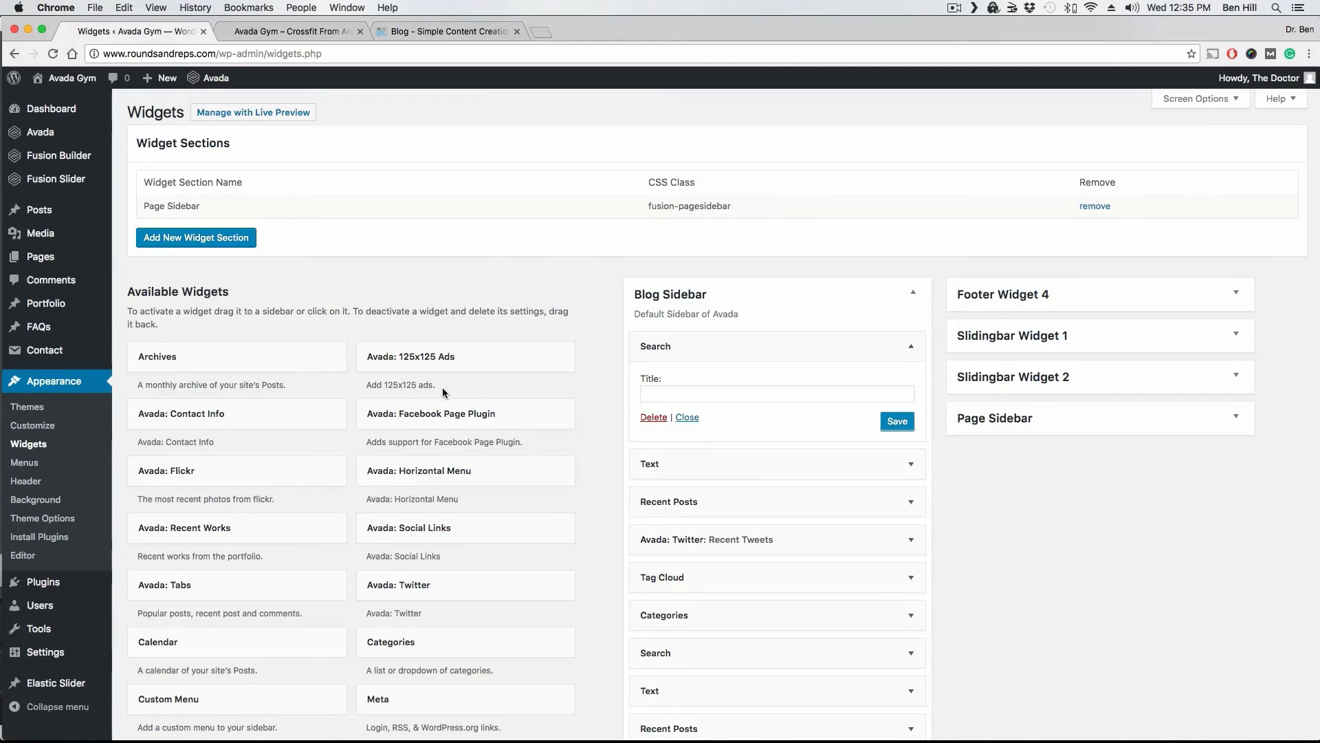
scroll(351, 369, down, 6)
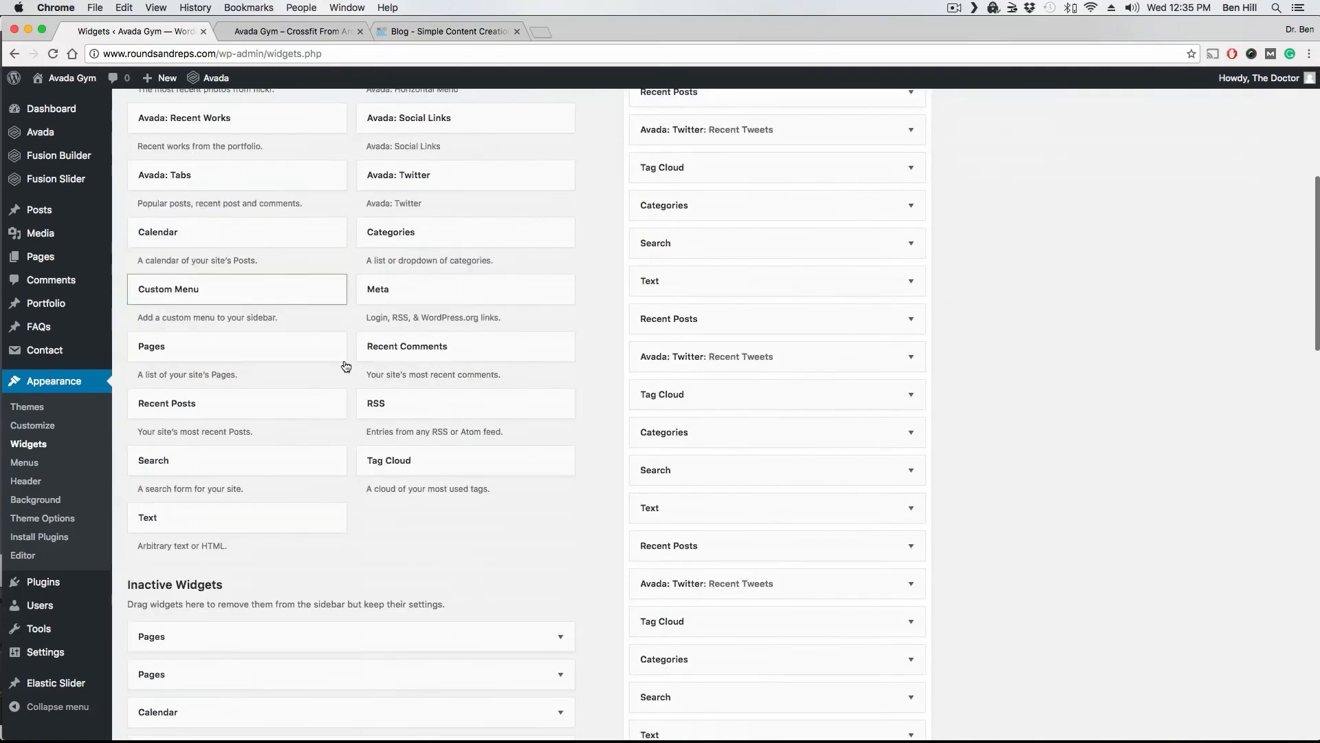
scroll(347, 323, up, 10)
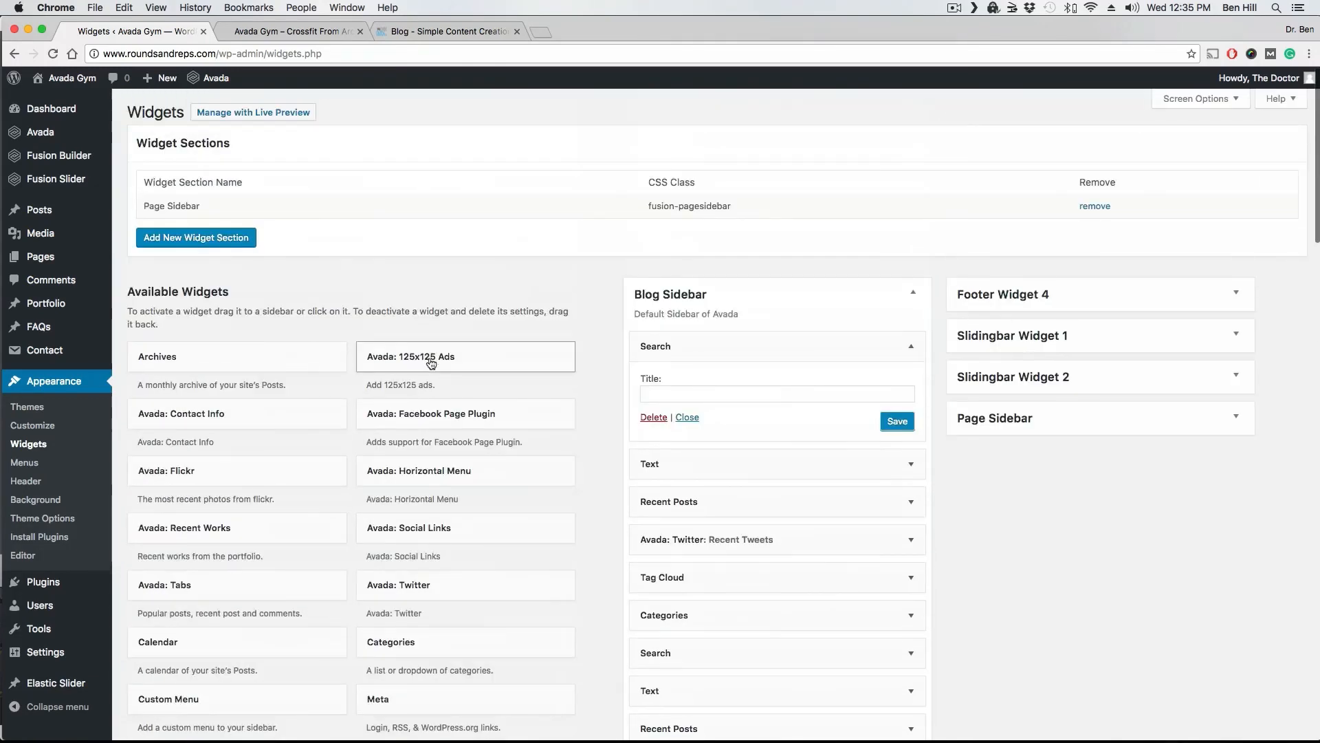
drag(431, 364, 709, 457)
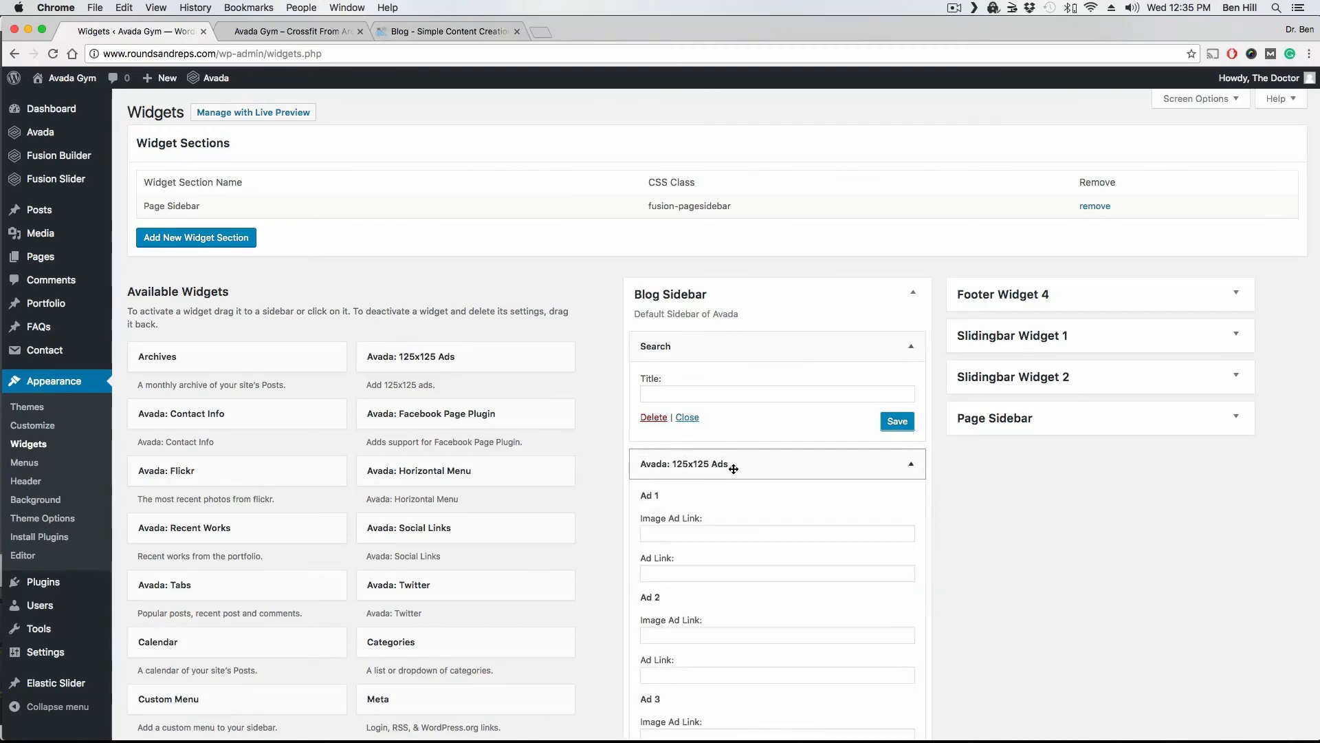
scroll(777, 450, down, 5)
scroll(714, 385, down, 2)
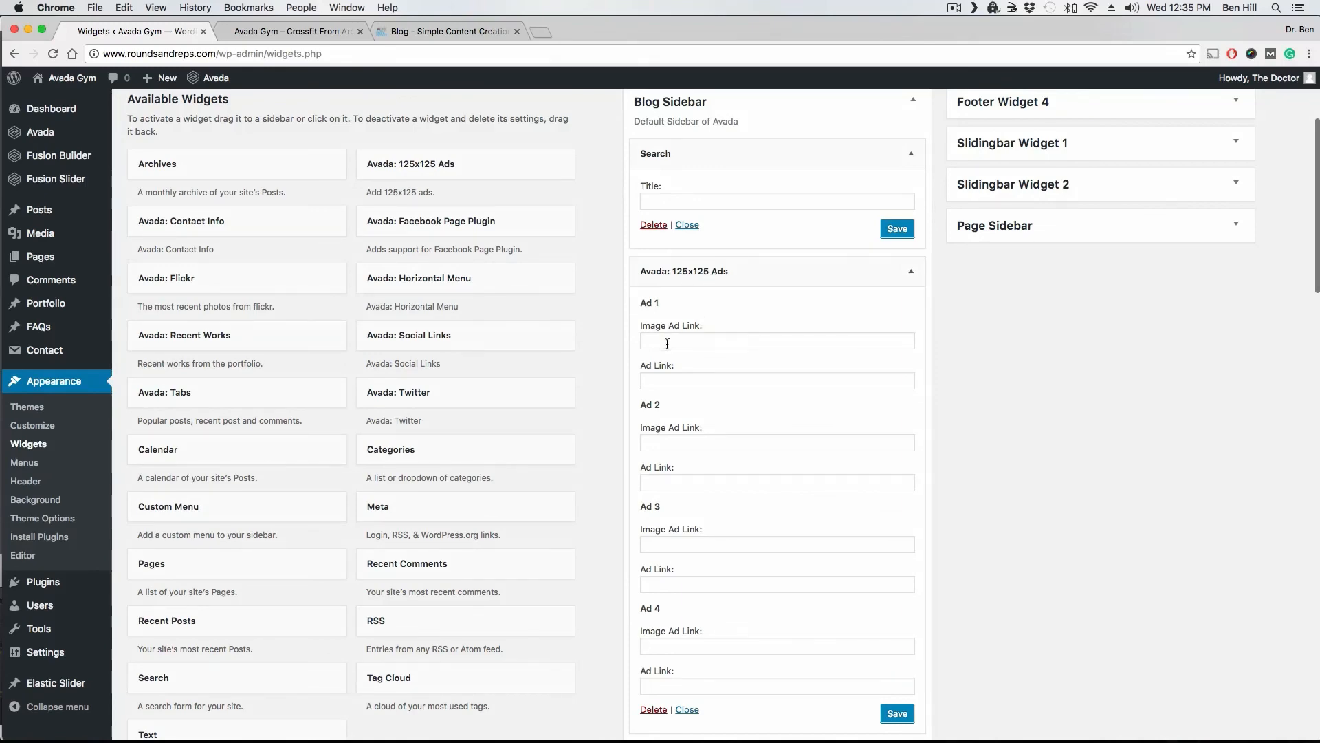
scroll(748, 351, down, 3)
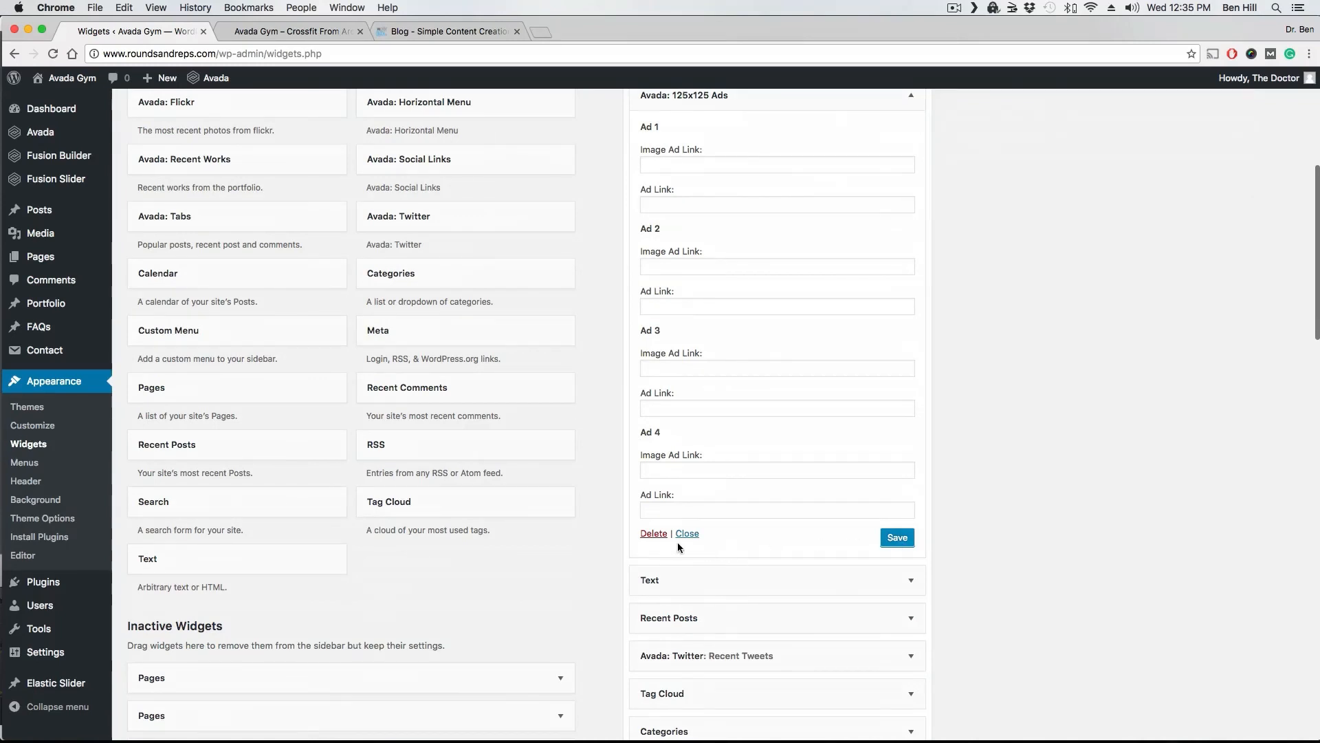
click(657, 535)
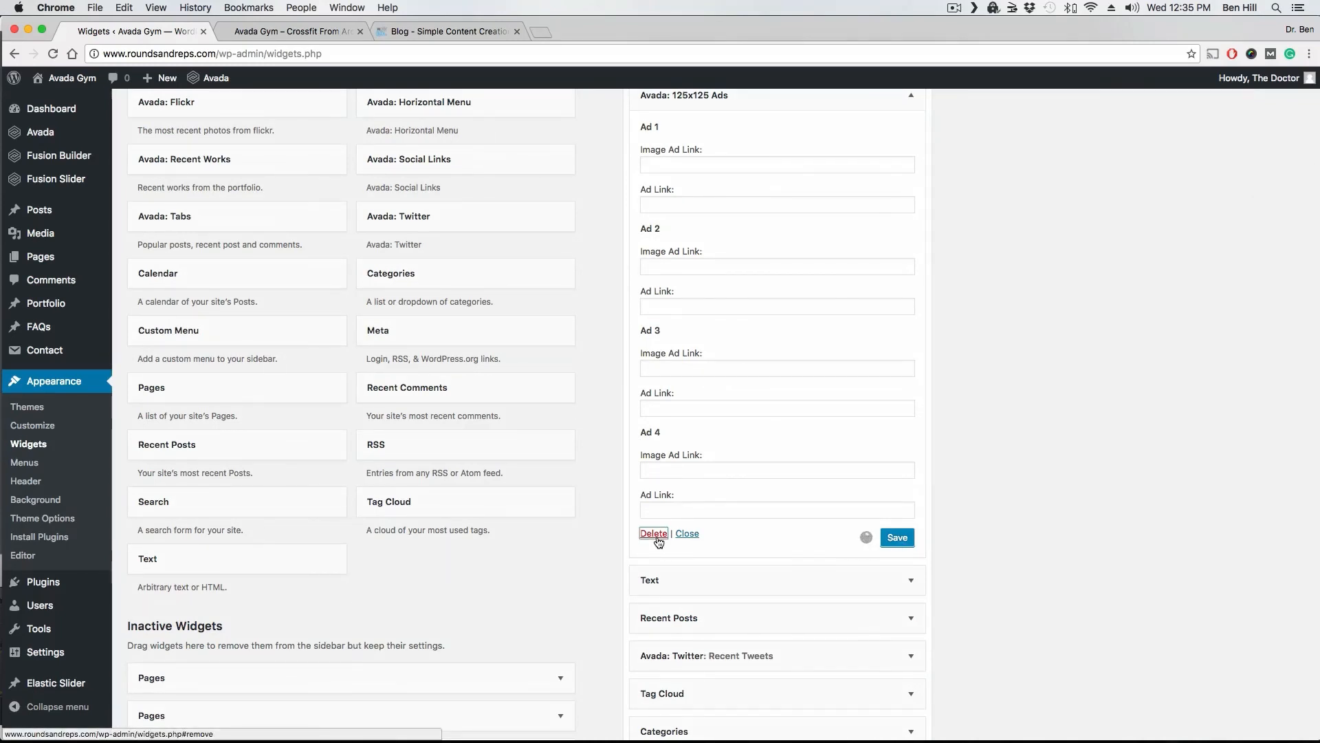
Delete the second Text widget from the Blog Sidebar and move the Tag Cloud in that group above Avada: Twitter.
click(911, 323)
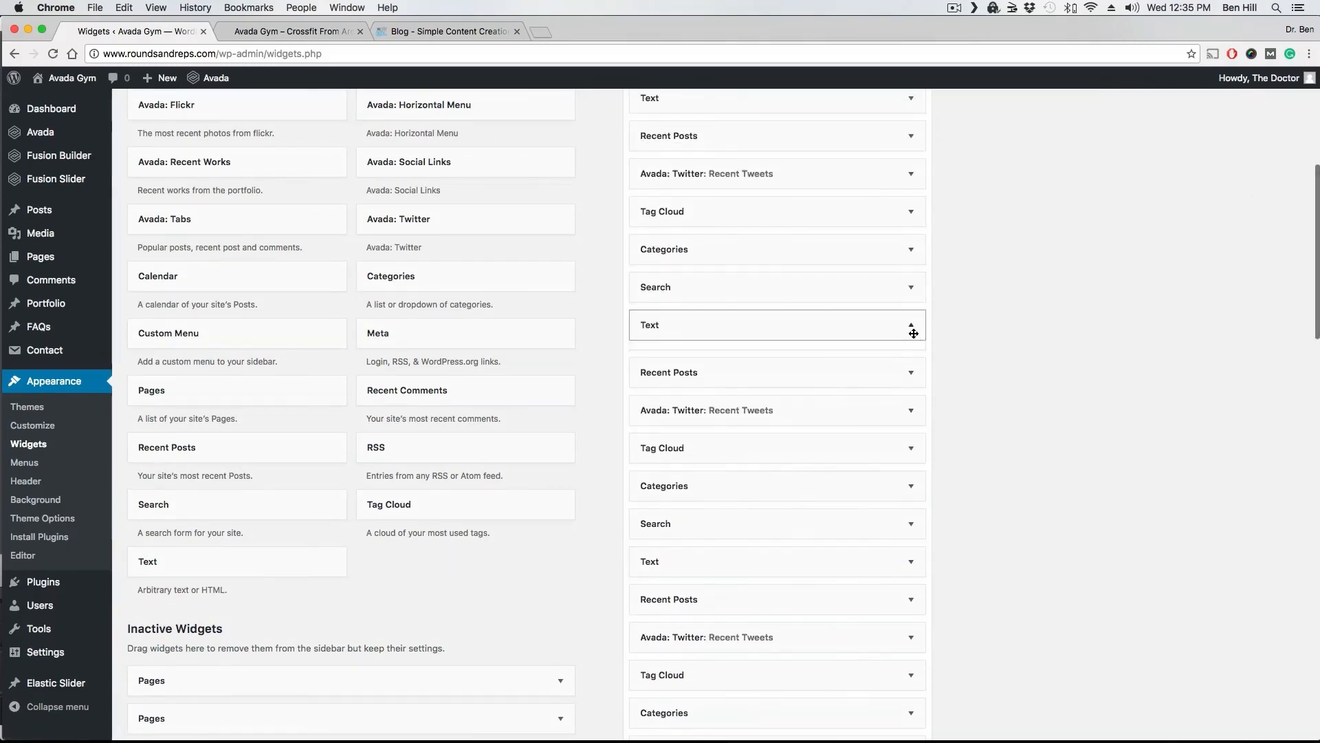
click(654, 658)
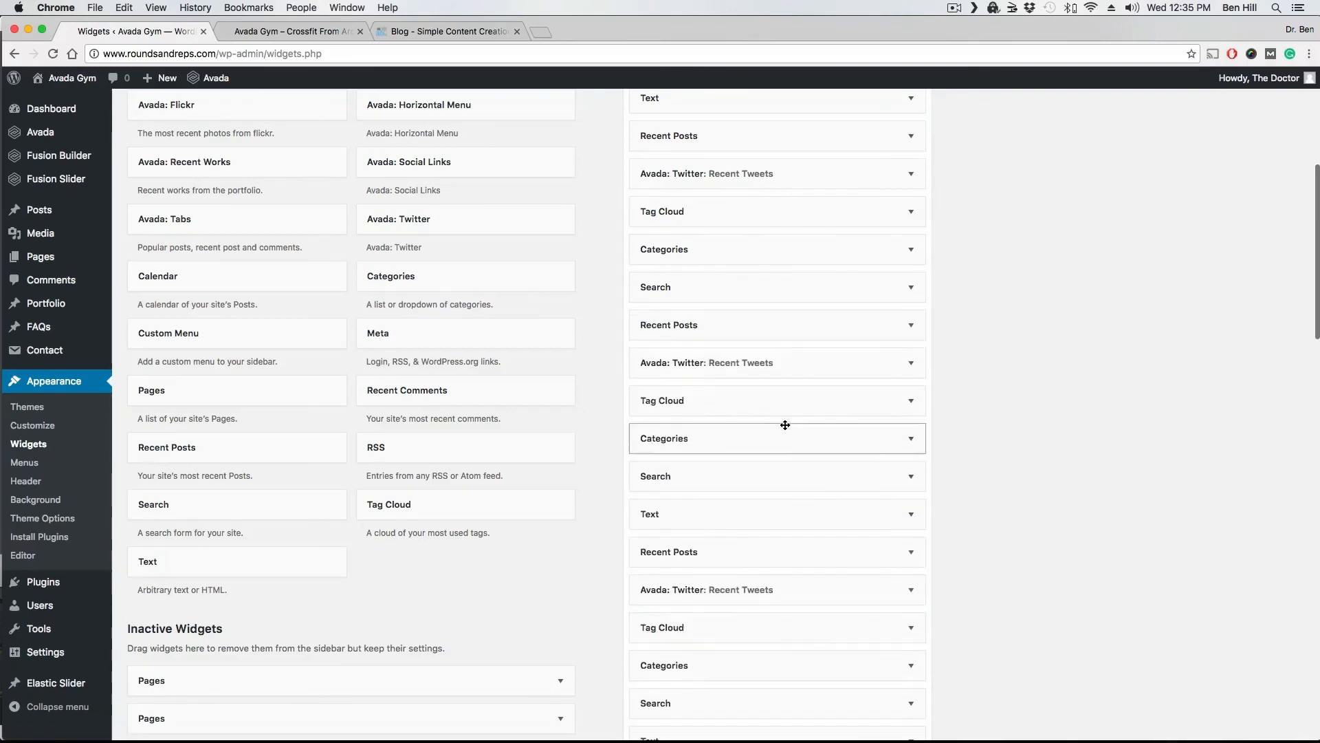
drag(708, 392, 698, 357)
scroll(749, 374, up, 2)
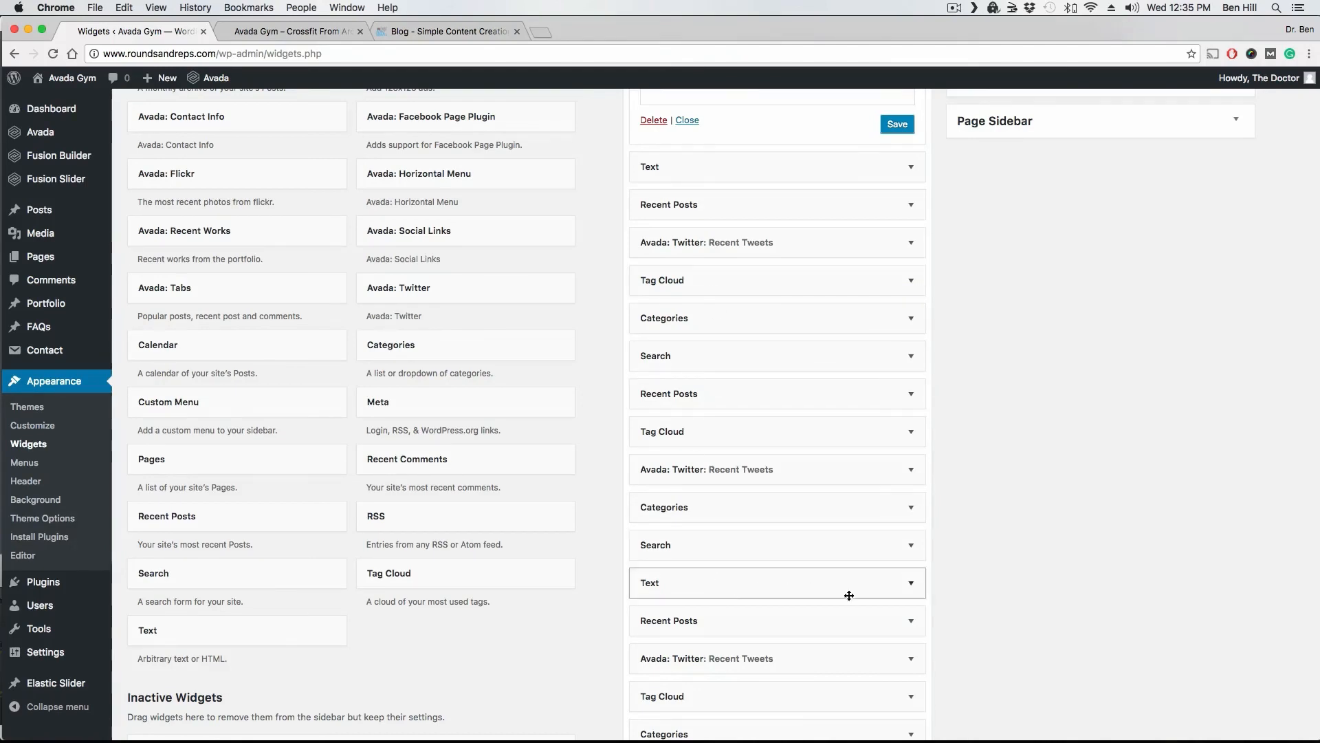
Examine the image frame code in the Blog Sidebar's next Text widget and the sidebar banners on the Simple Content Creation blog.
click(901, 590)
scroll(894, 584, down, 5)
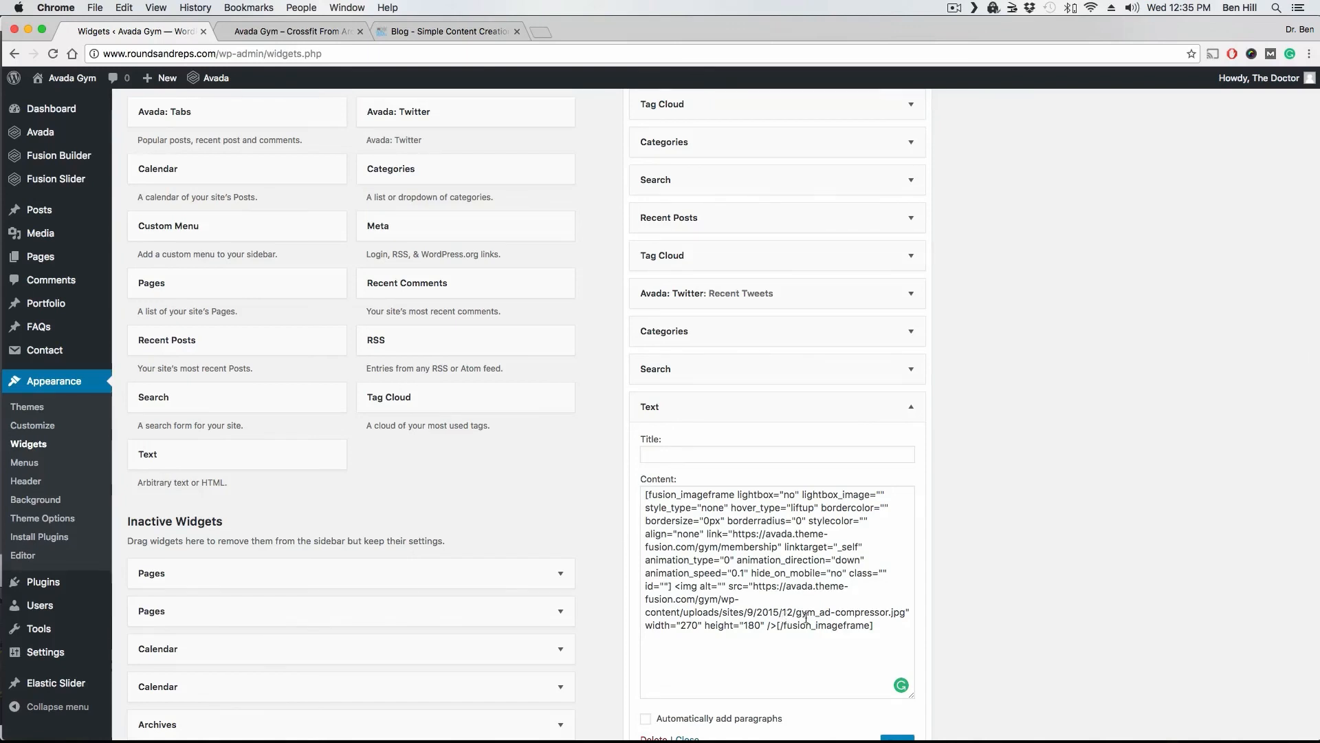
drag(875, 625, 648, 493)
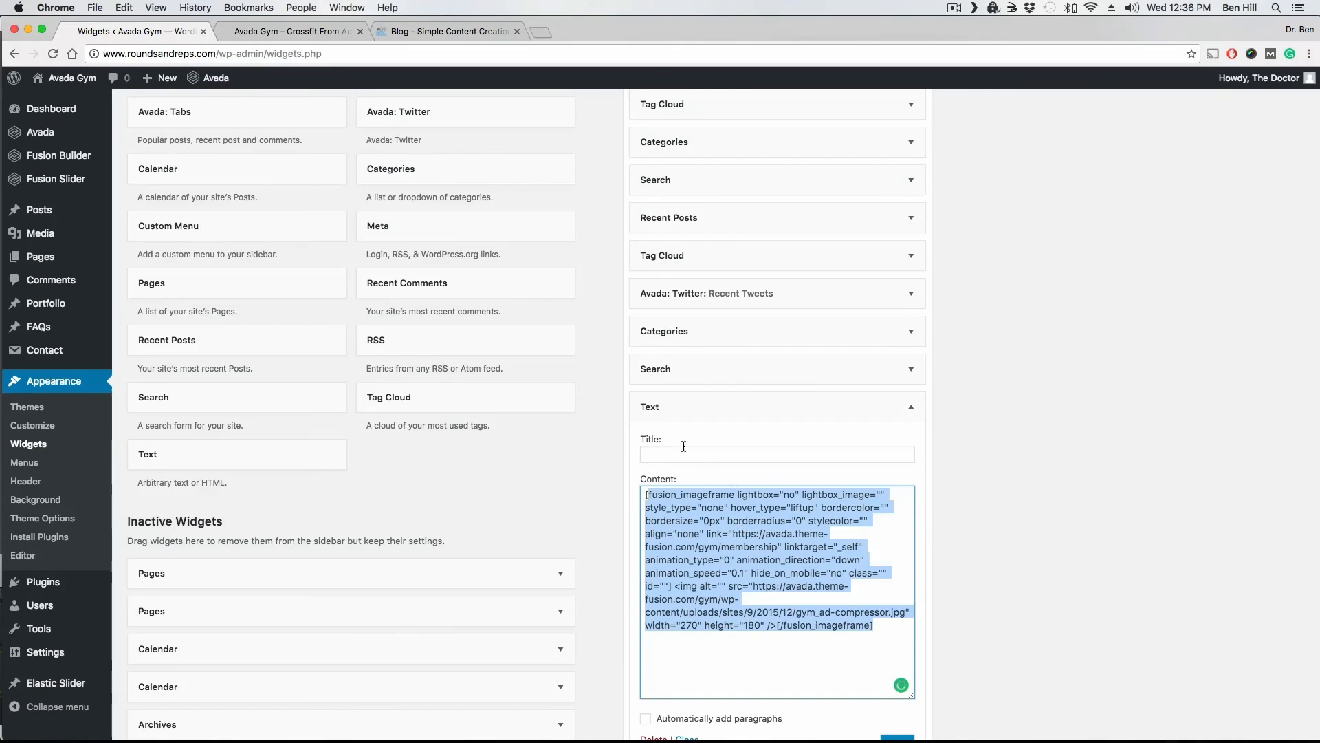
click(442, 31)
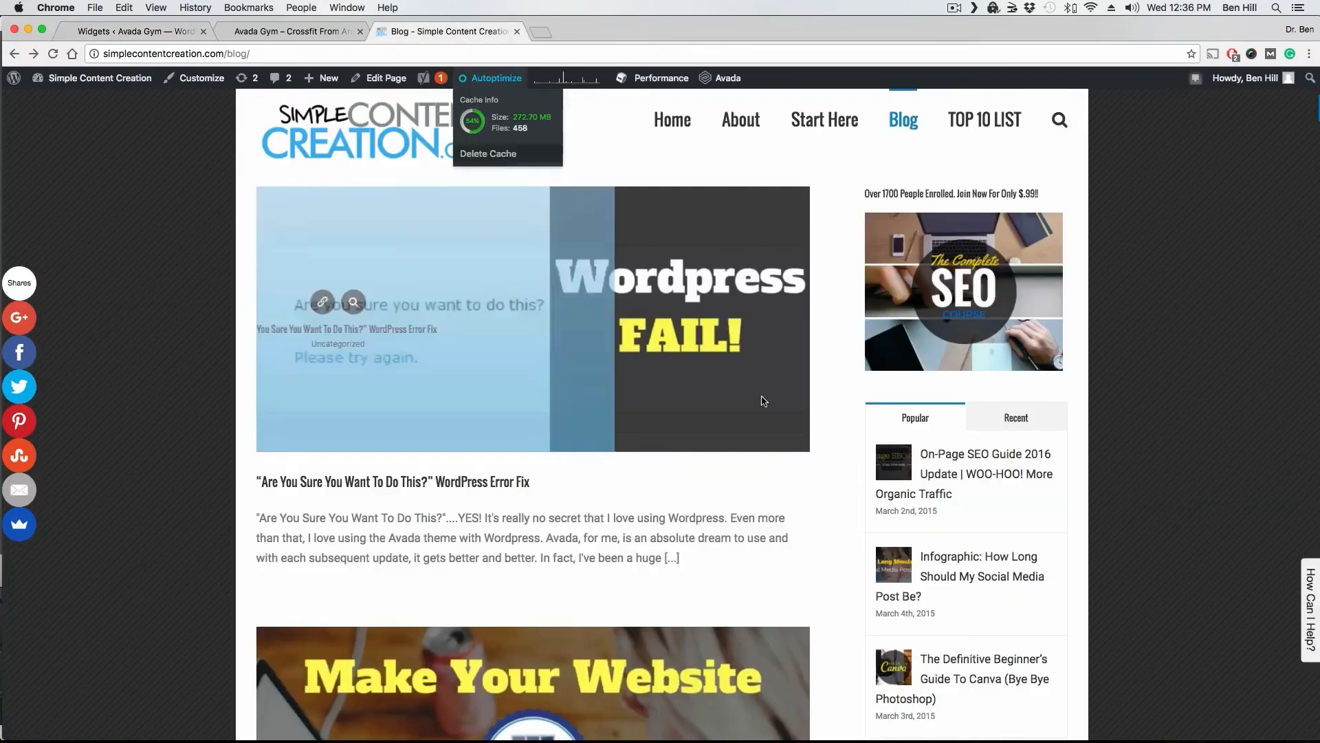
scroll(790, 378, down, 5)
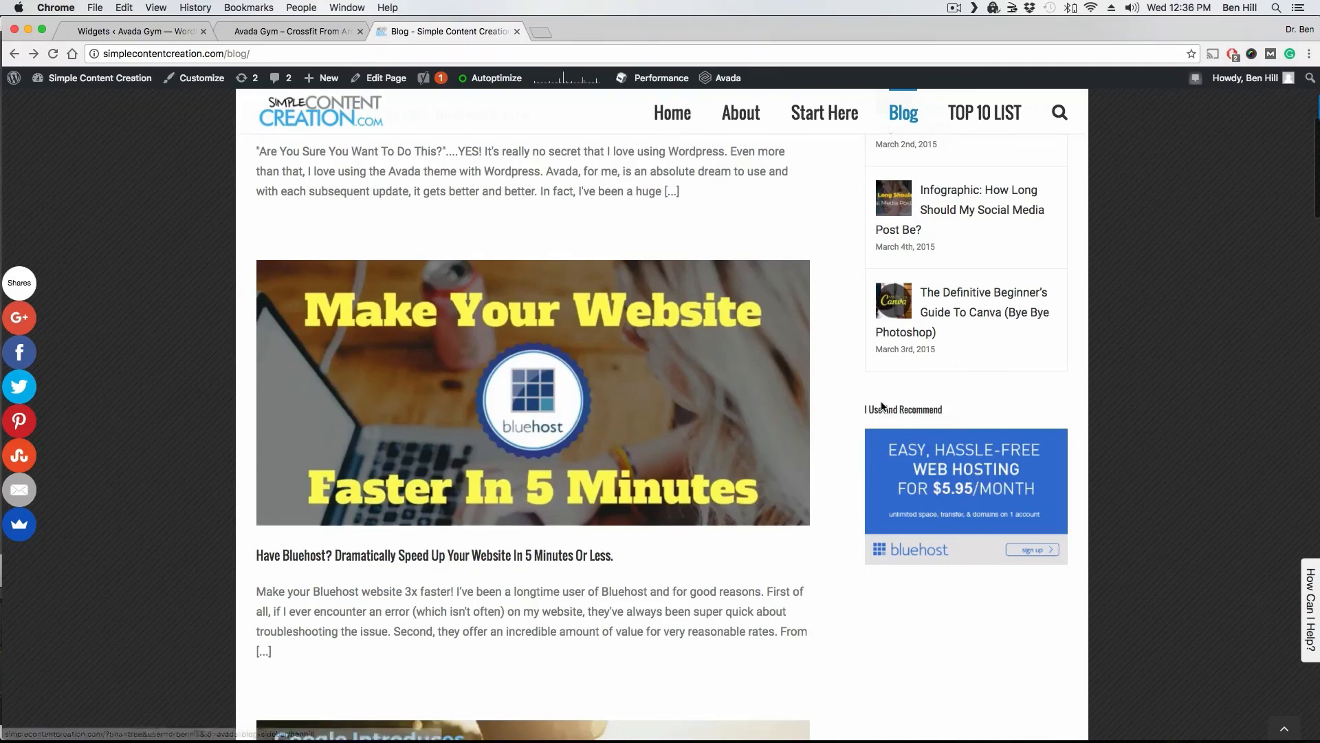
Compare the Avada Gym preview's footer columns with the footer areas on the Widgets page and expand Footer Widget 1.
click(180, 32)
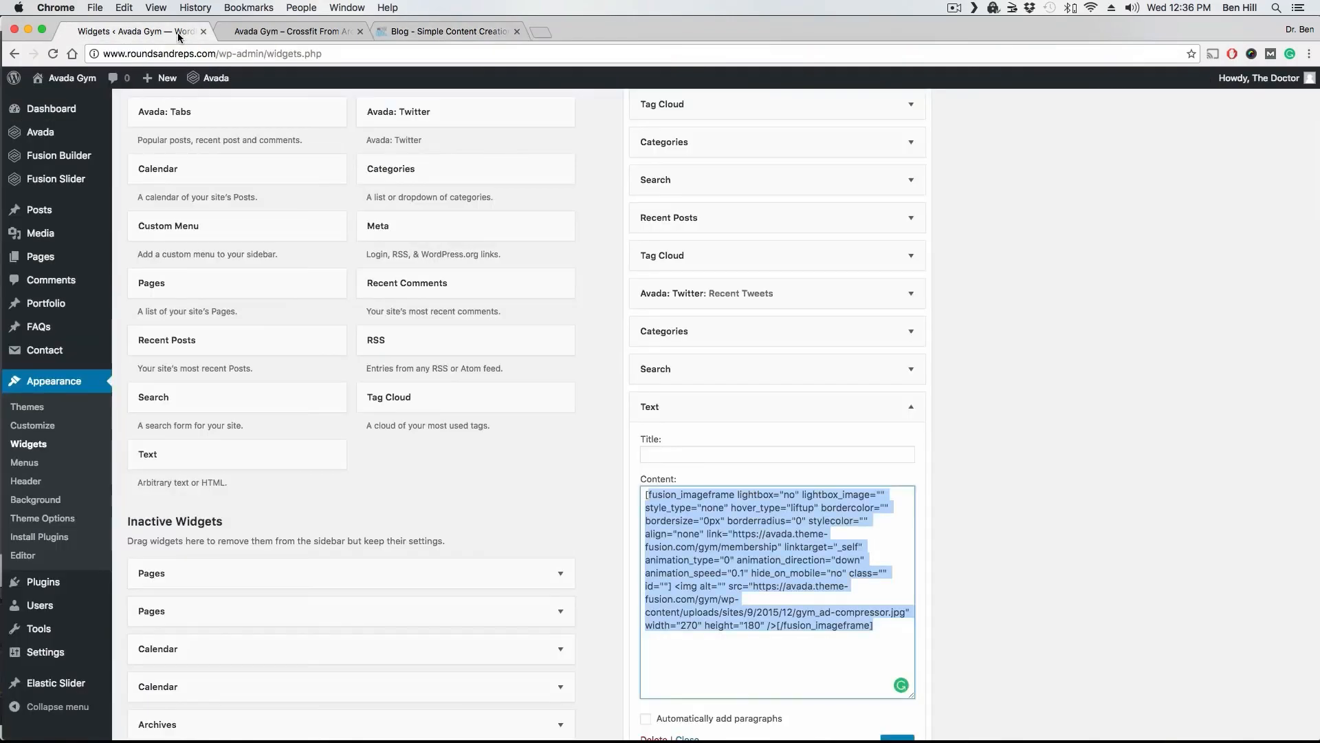
scroll(982, 443, down, 10)
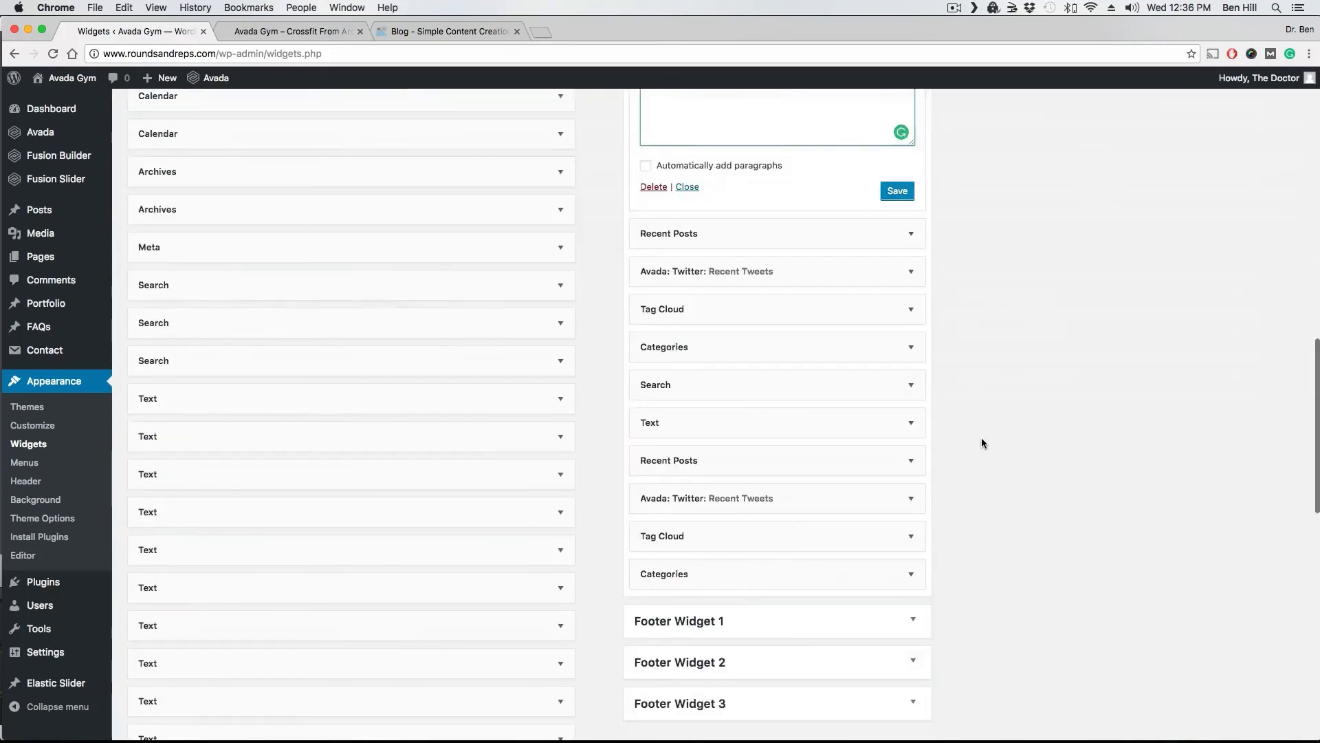
click(286, 36)
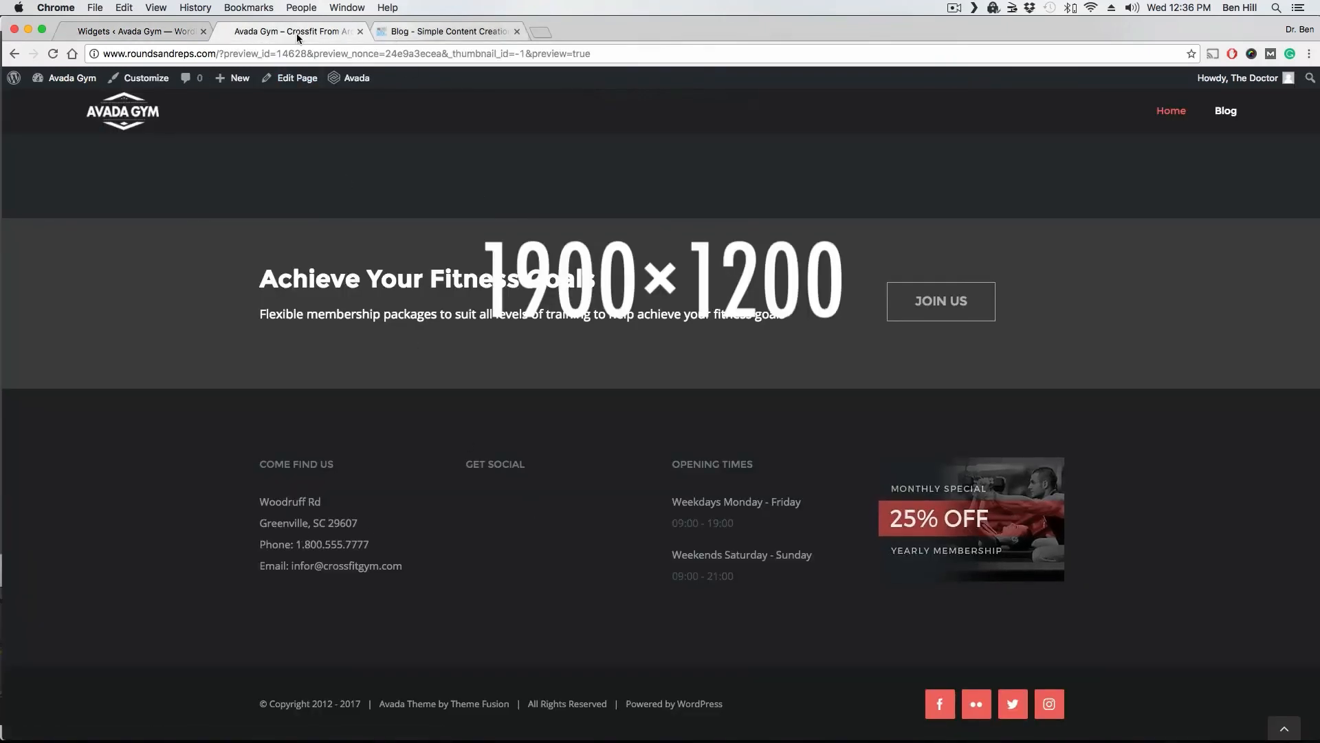
click(134, 31)
scroll(976, 486, down, 3)
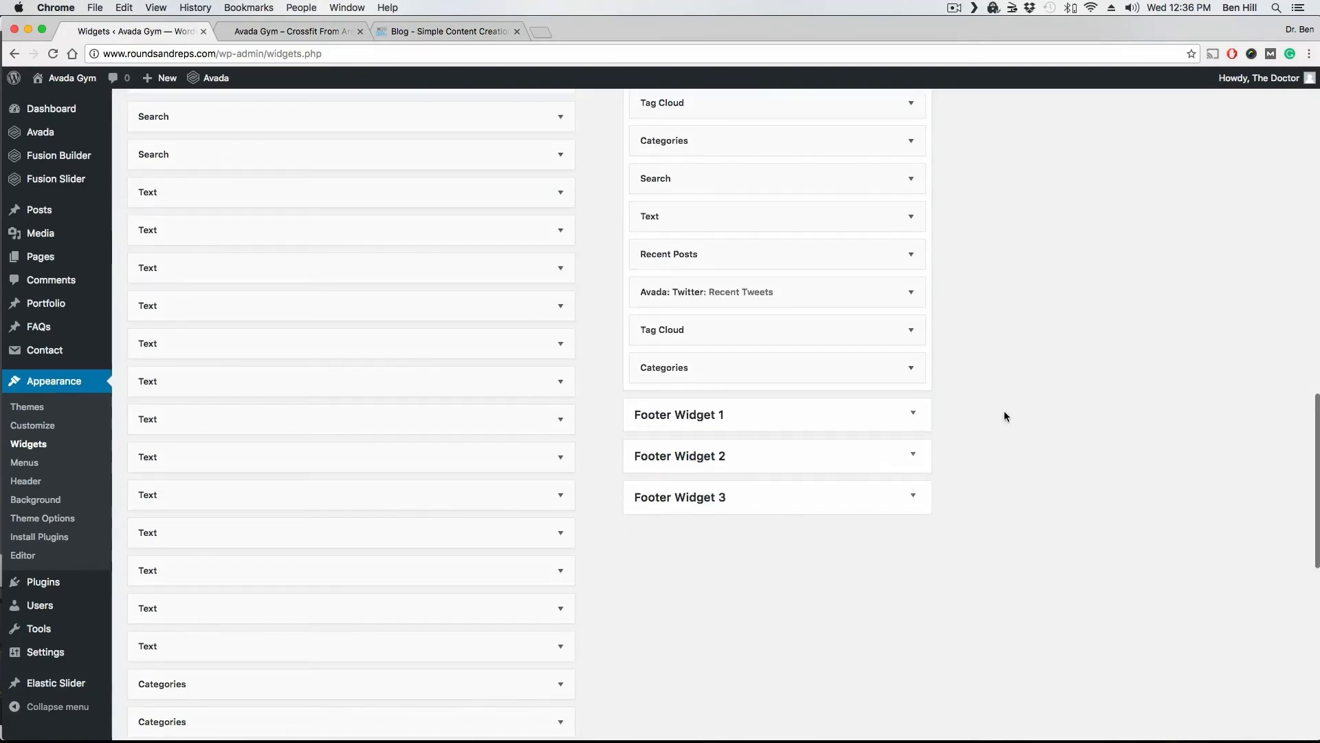
scroll(1011, 409, up, 15)
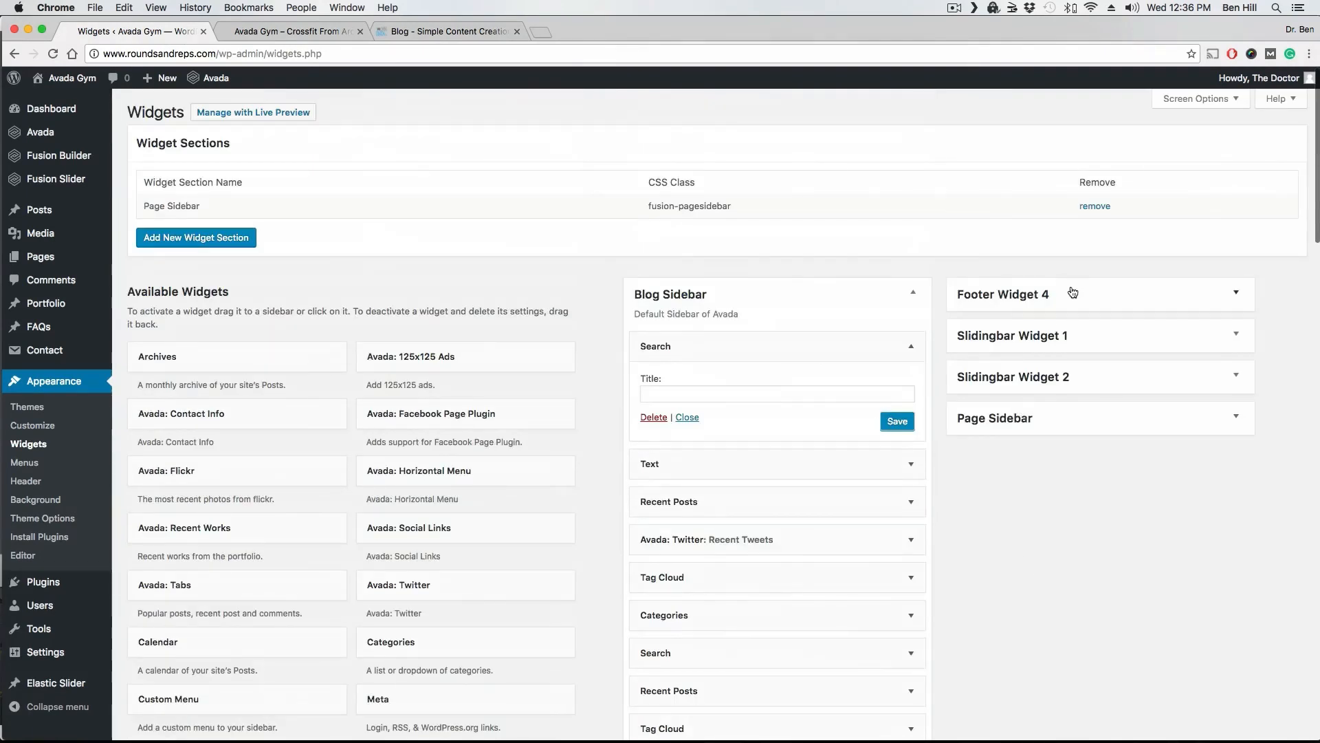
scroll(1074, 287, down, 5)
scroll(1073, 293, down, 20)
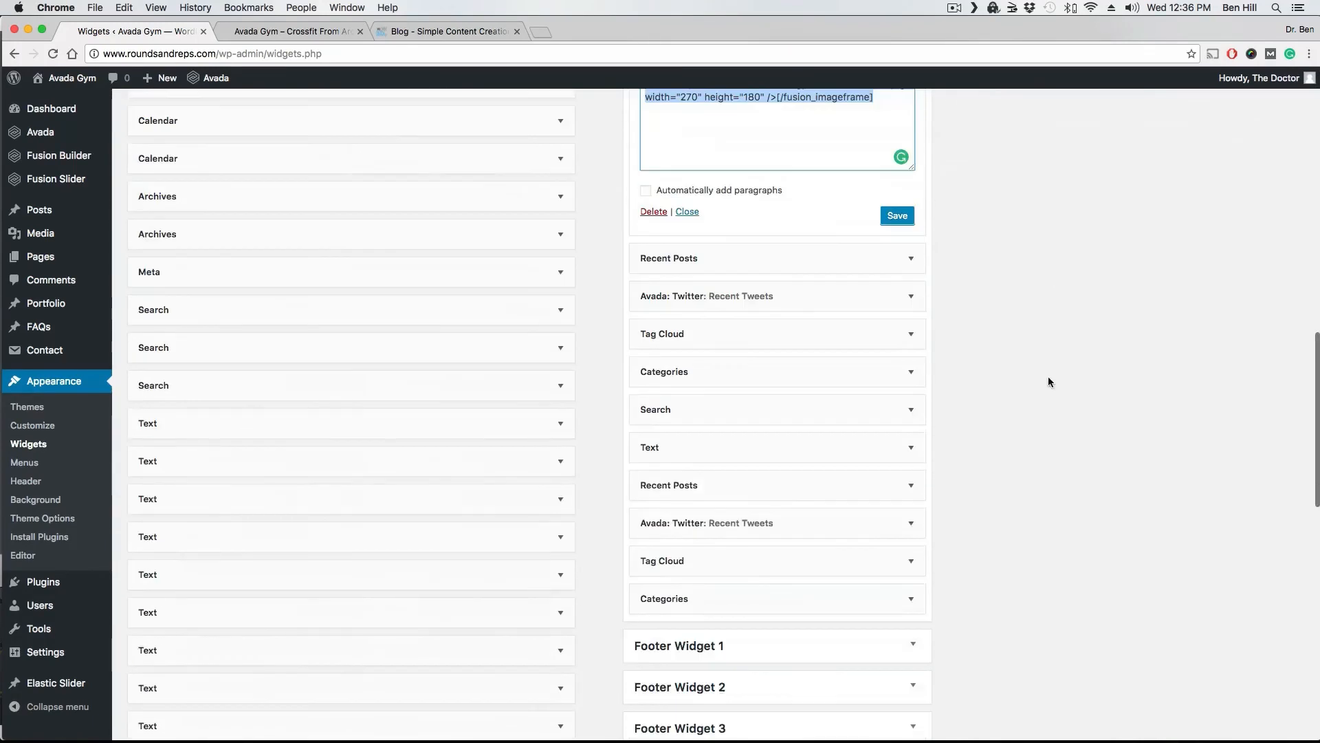
click(913, 425)
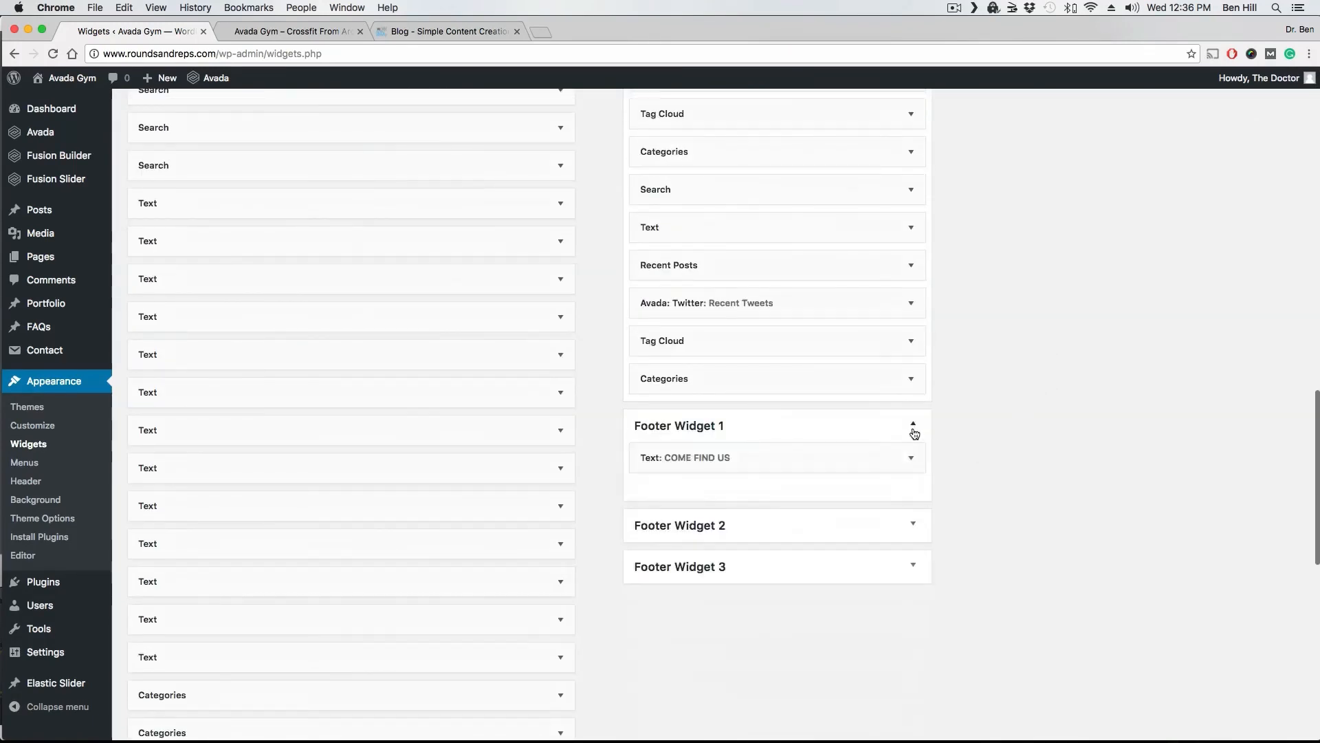
scroll(1001, 430, down, 1)
Look through the available and inactive widgets and expand Footer Widget 2 to view its contents.
scroll(303, 369, up, 20)
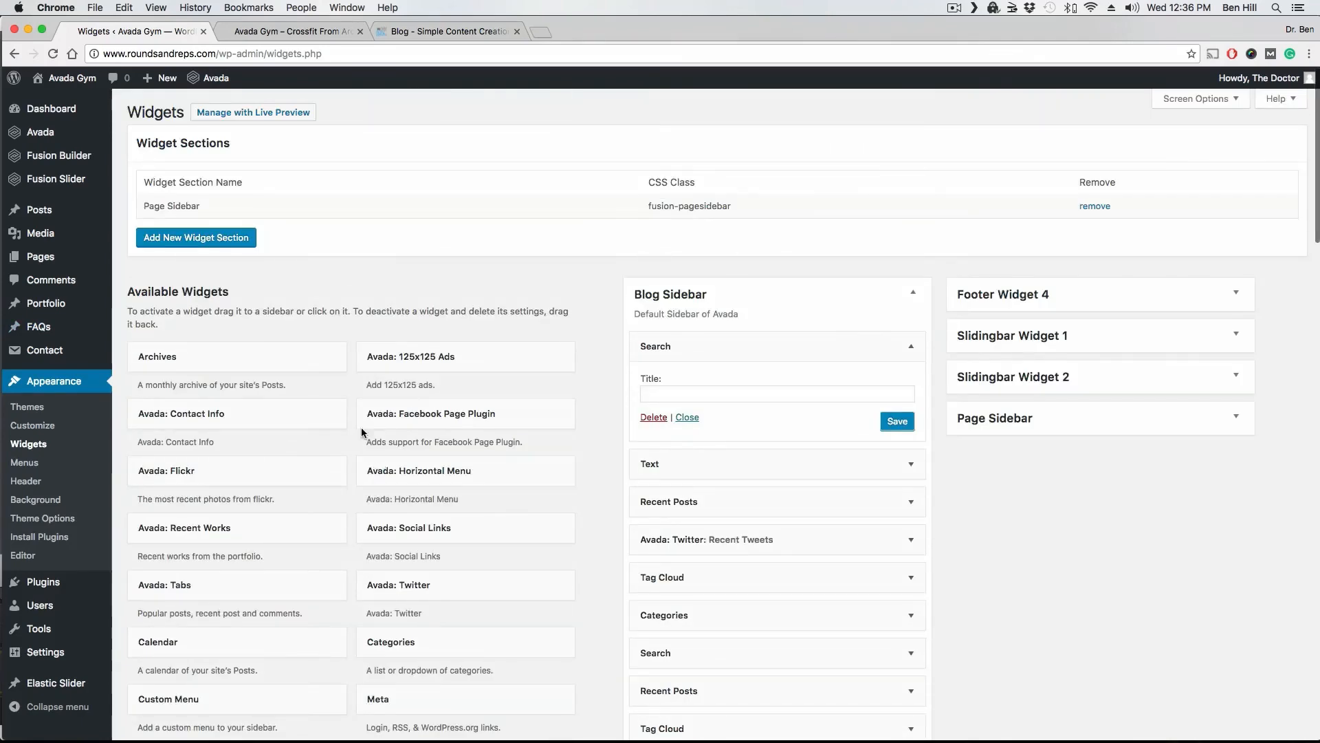
scroll(333, 422, down, 5)
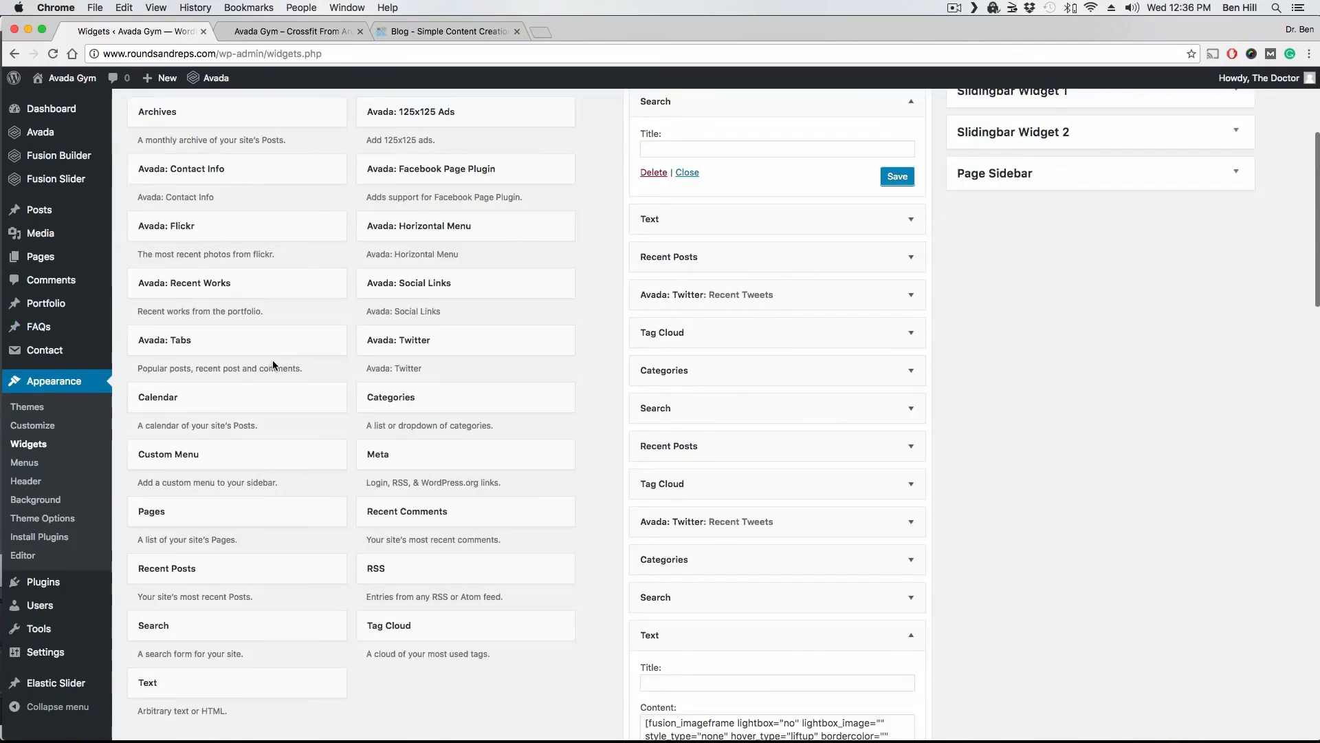
scroll(319, 330, down, 4)
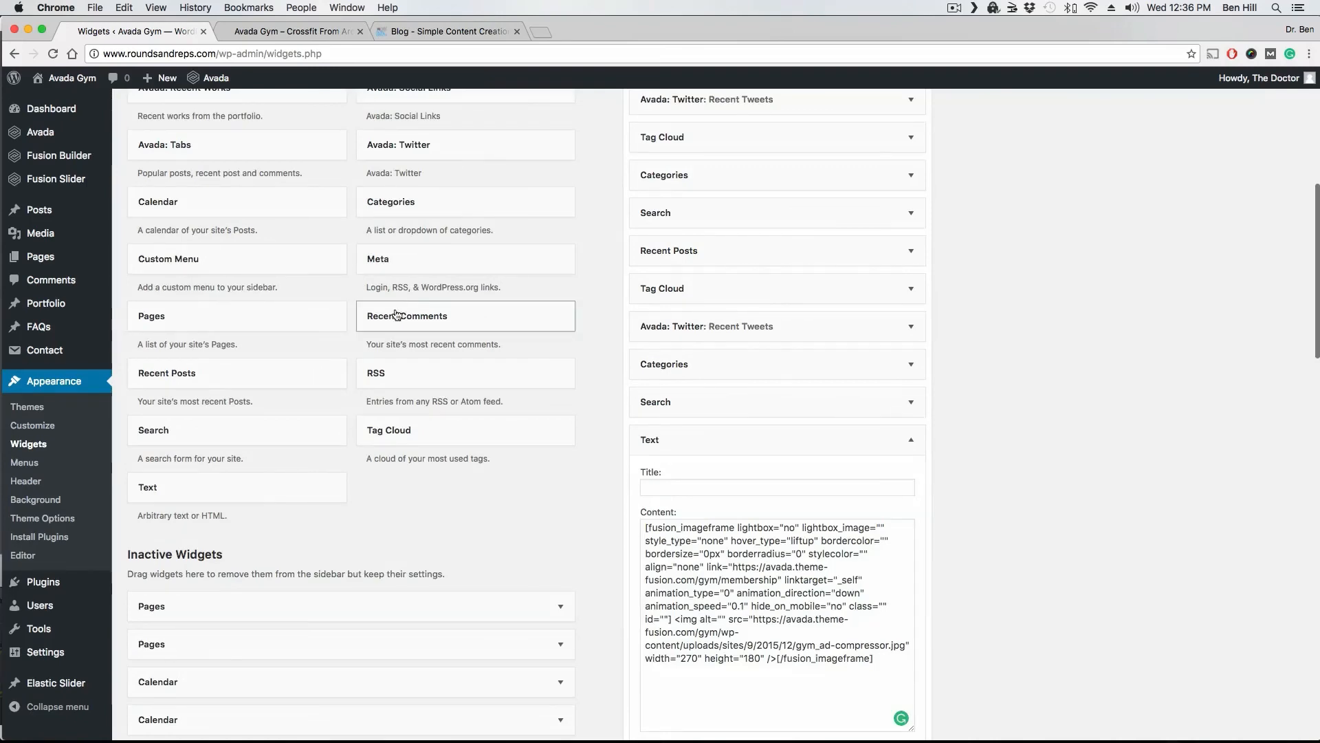
scroll(1019, 513, down, 10)
scroll(1017, 510, down, 10)
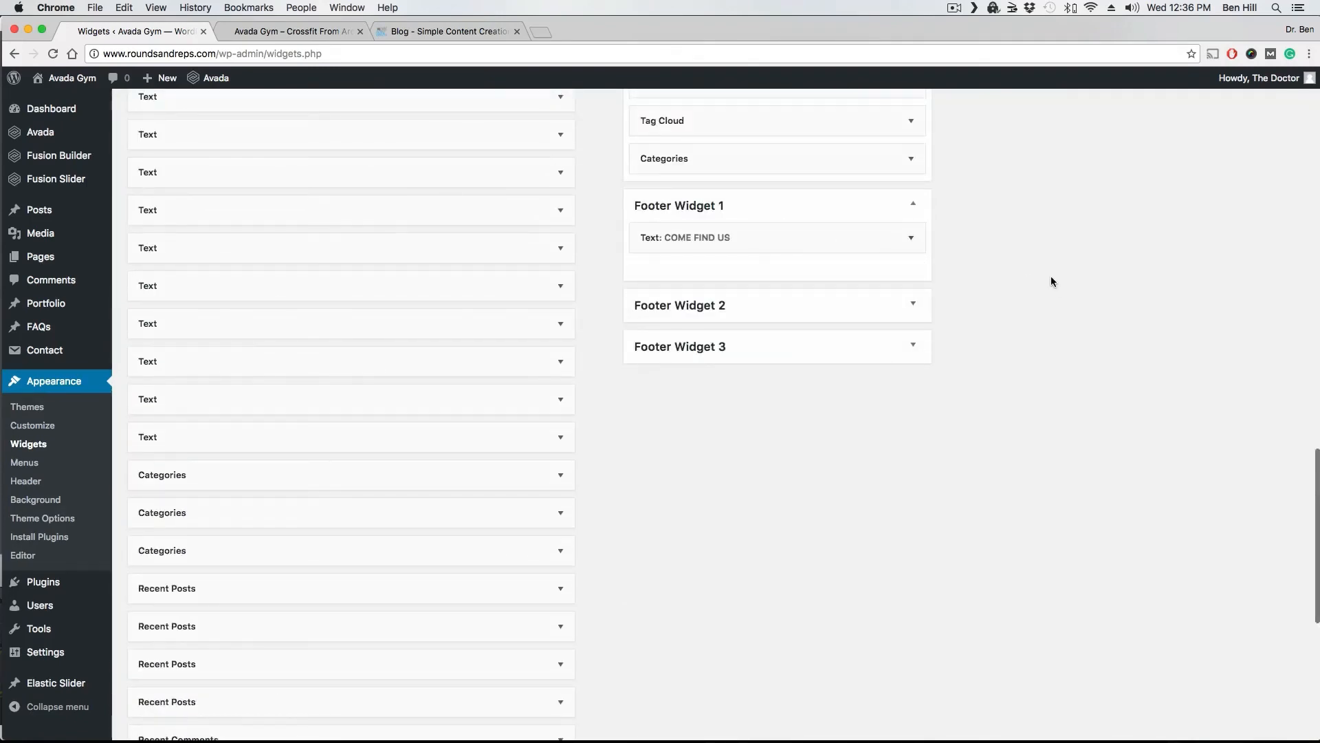
scroll(1047, 272, up, 3)
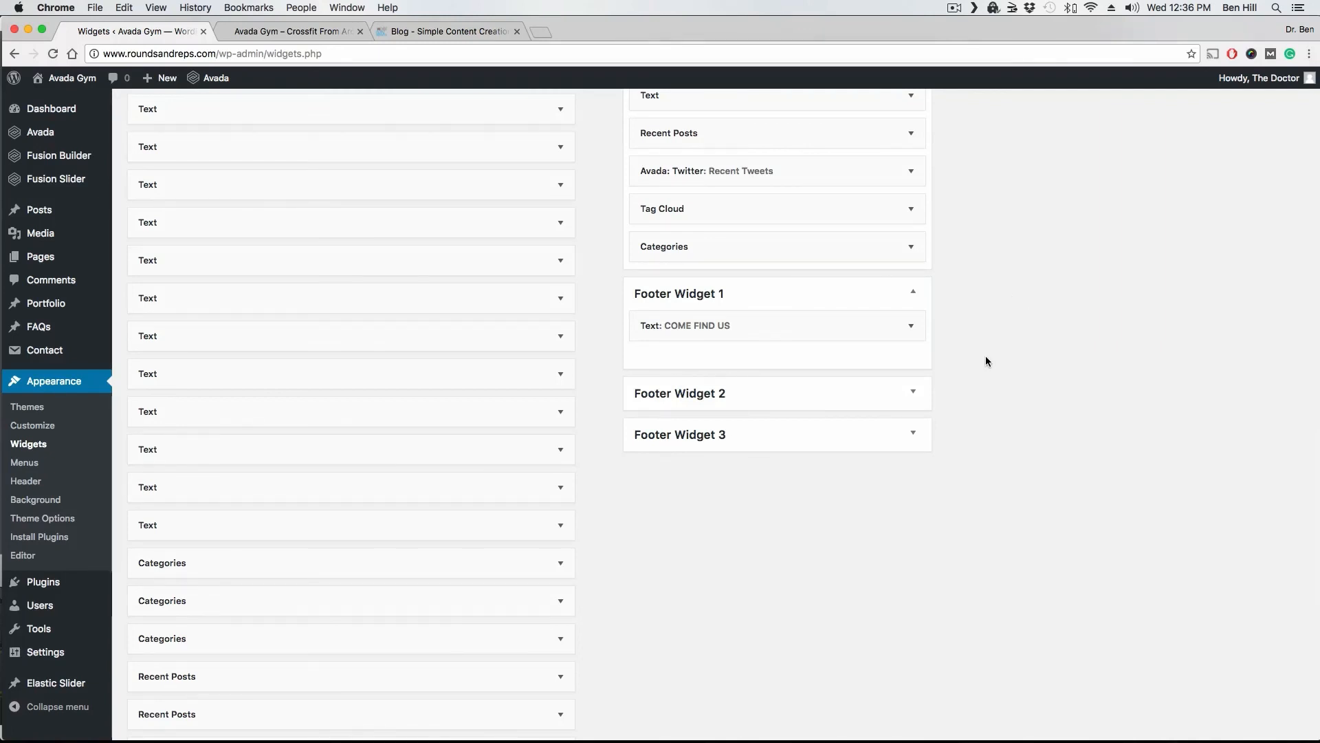
click(913, 390)
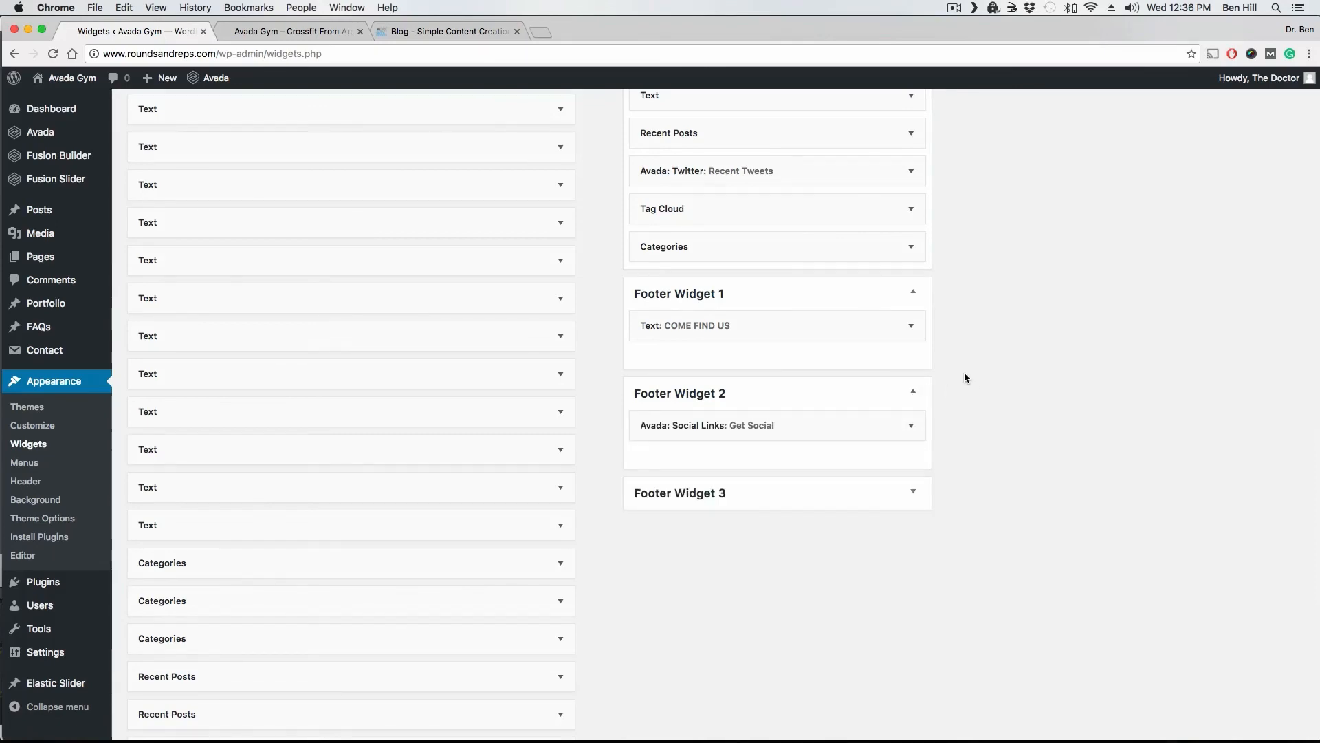
scroll(966, 378, up, 10)
scroll(965, 371, up, 5)
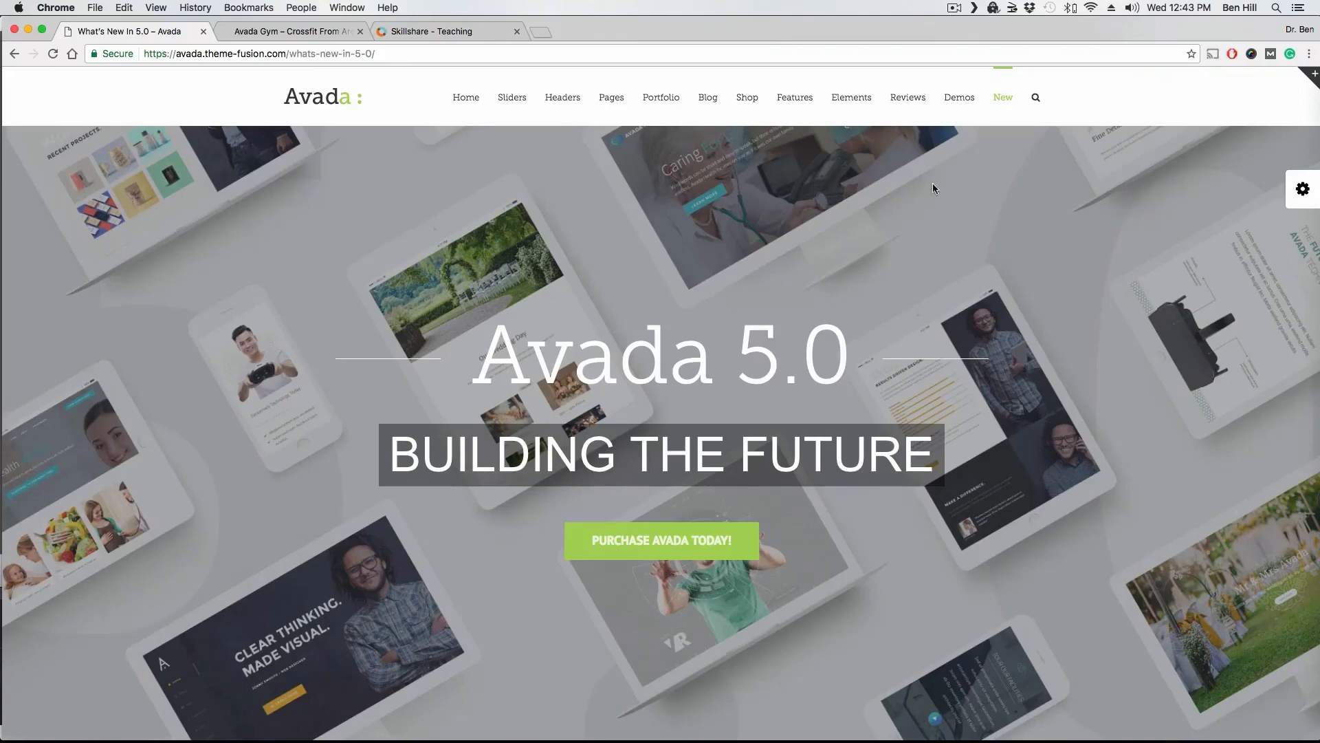
Switch to the Skillshare Teaching page and view the list of published classes.
click(456, 31)
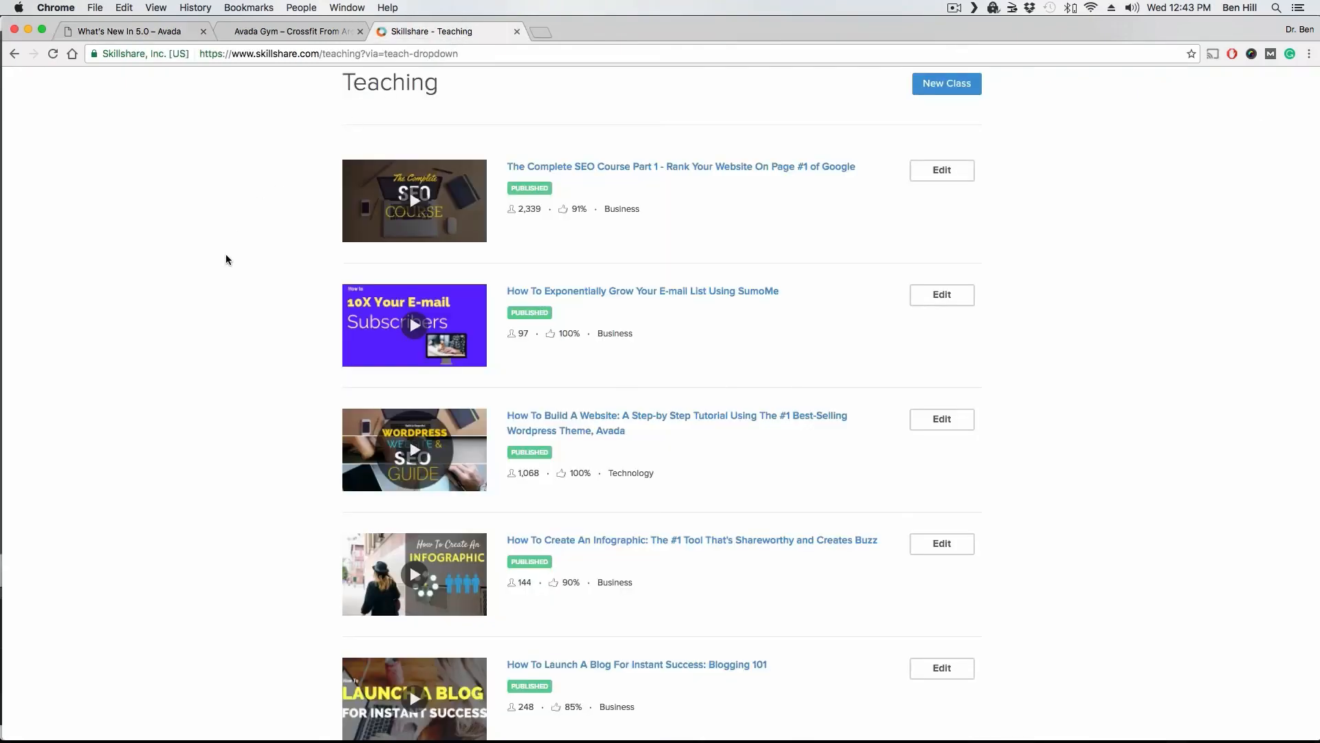